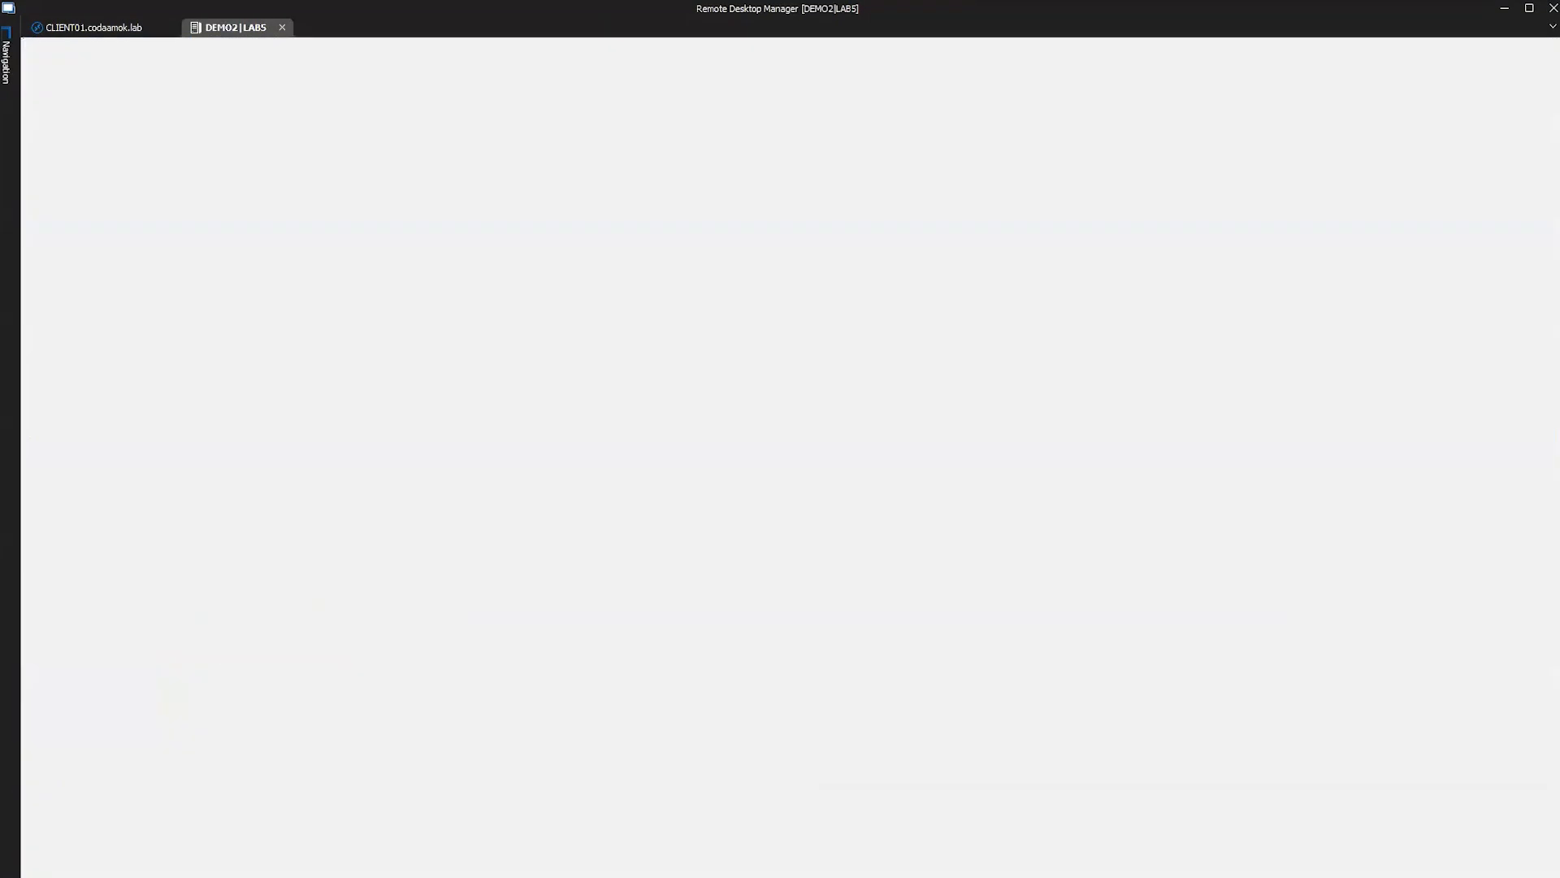
Set Logs to Retain to 10 and Max Size in MB to 10, apply the changes, and check the available logging levels
key(BackSpace)
text(10)
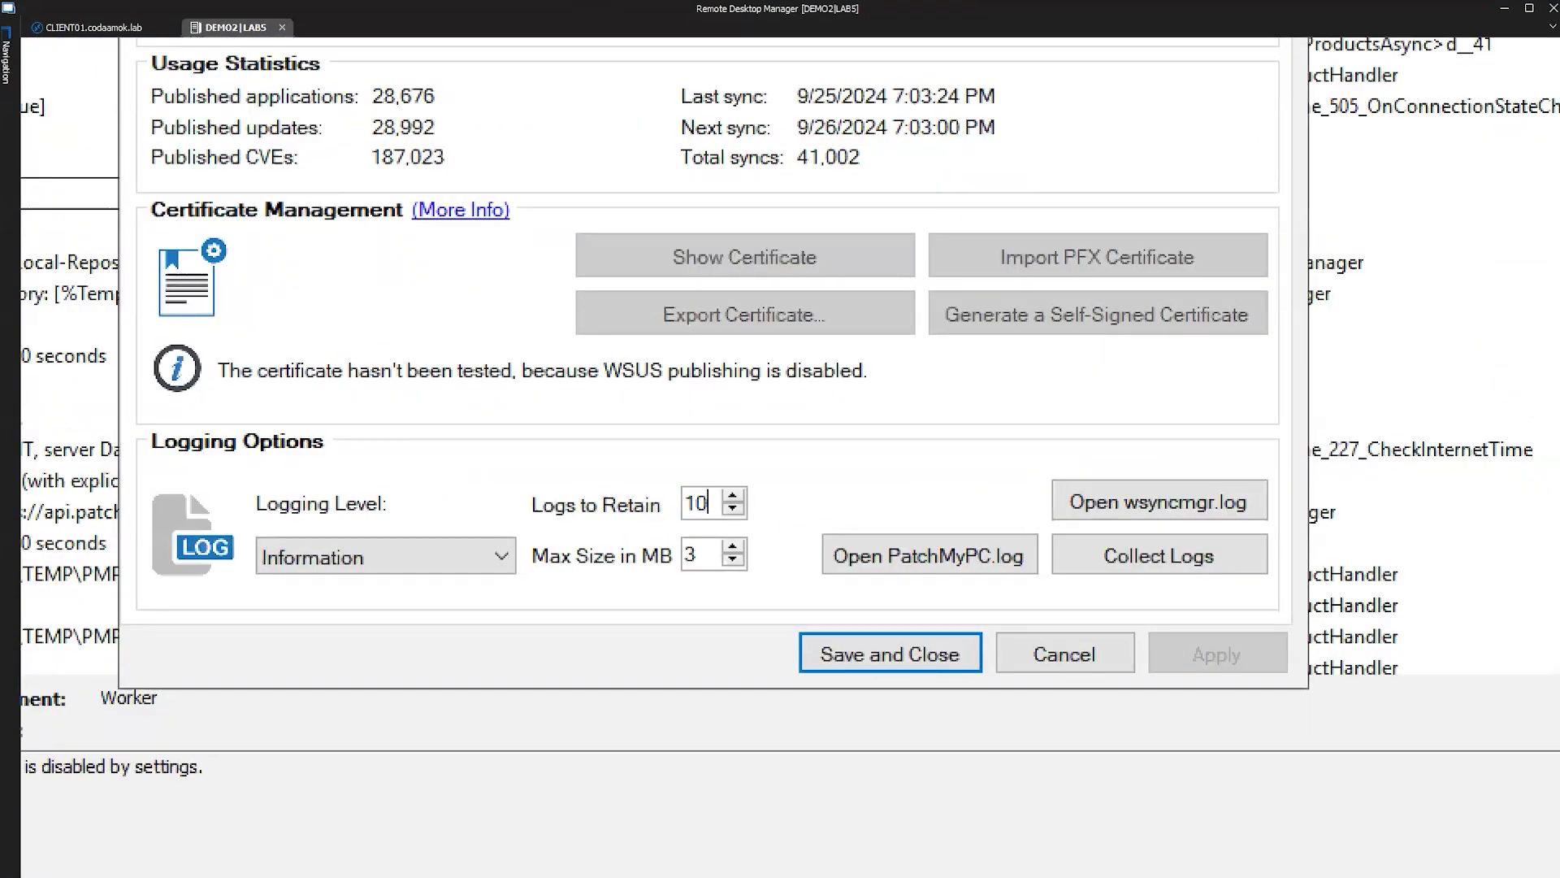
click(689, 554)
double_click(689, 553)
text(10)
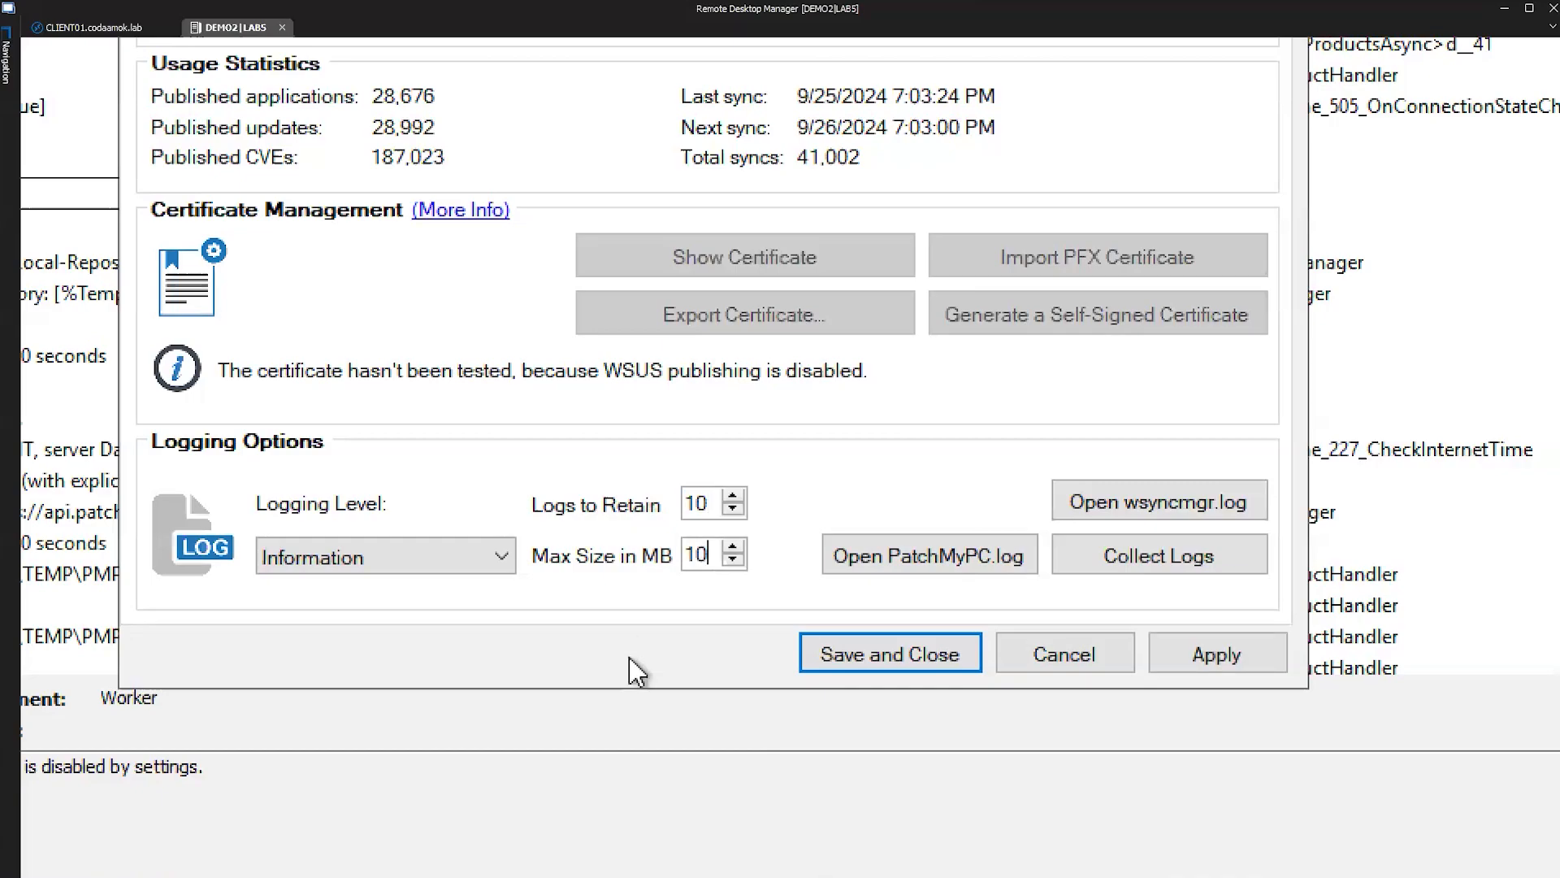
click(1225, 667)
click(1227, 675)
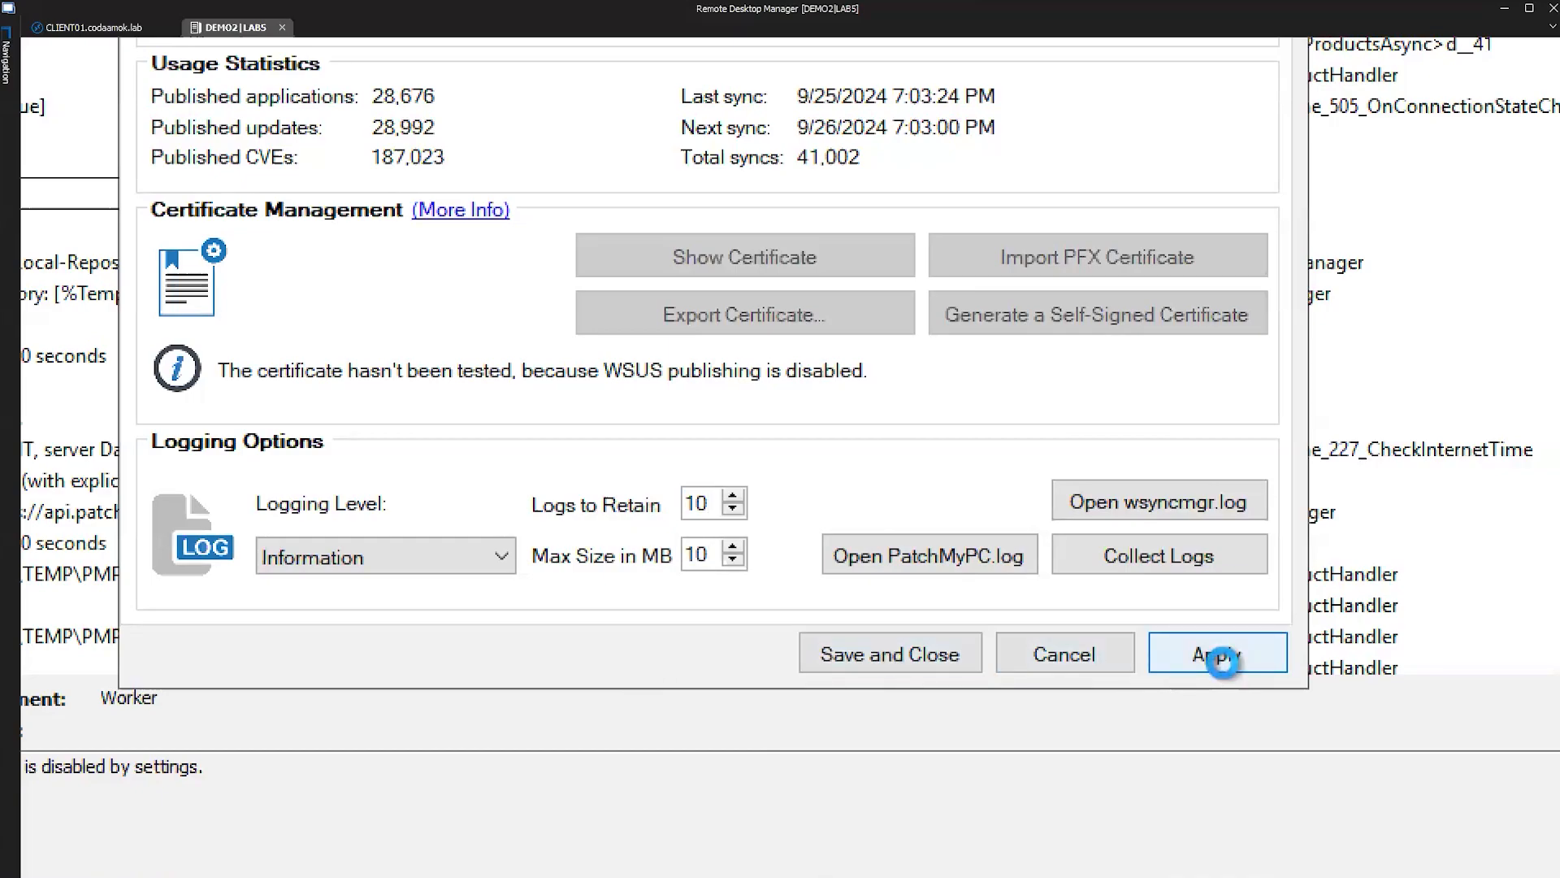
click(451, 571)
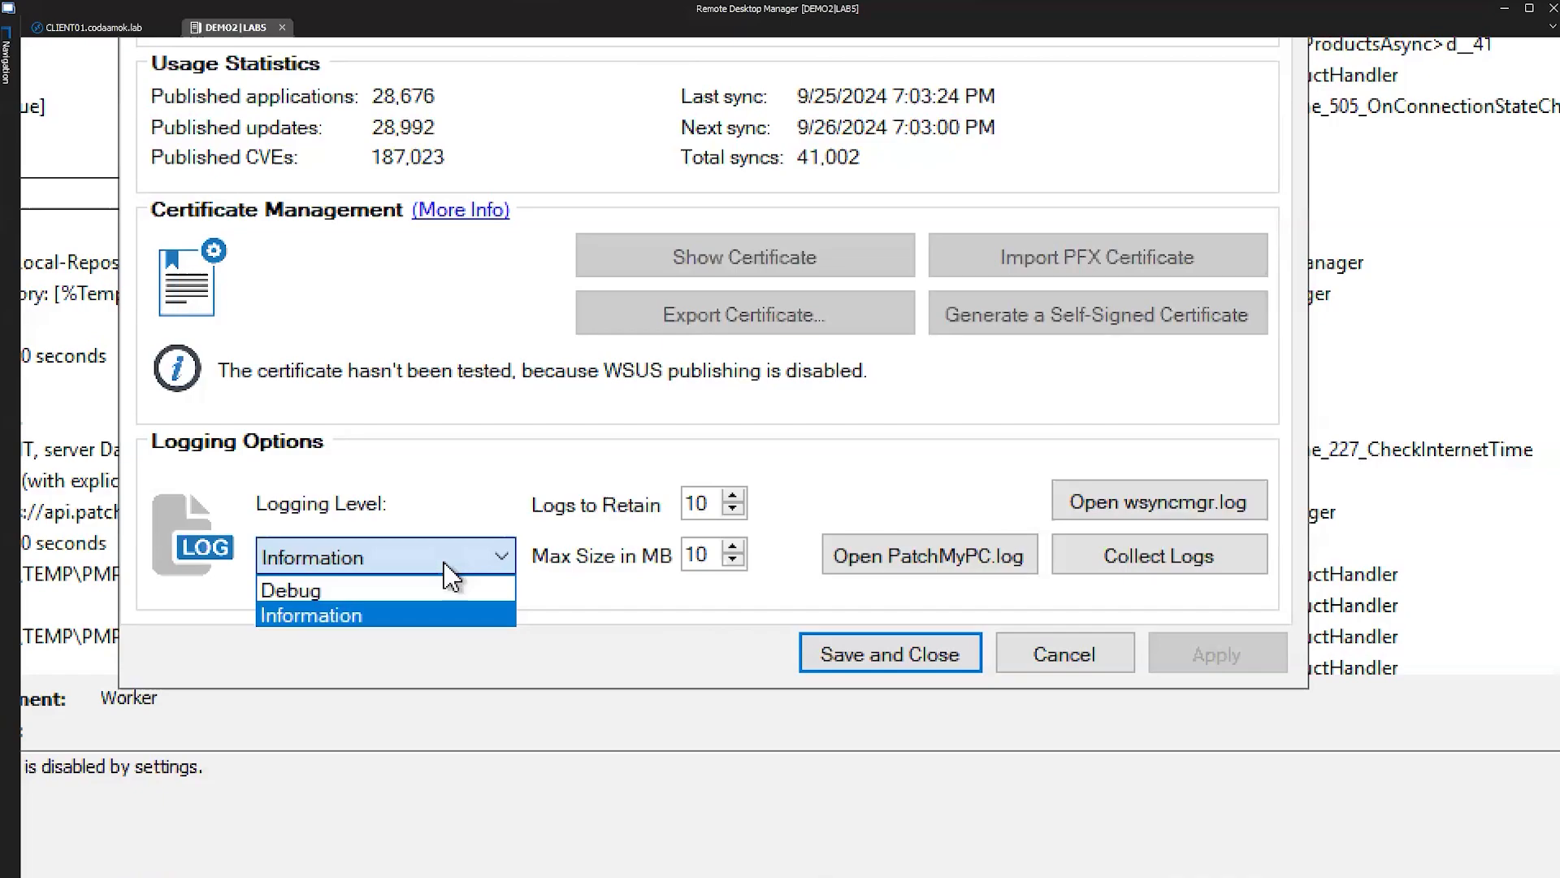
click(444, 564)
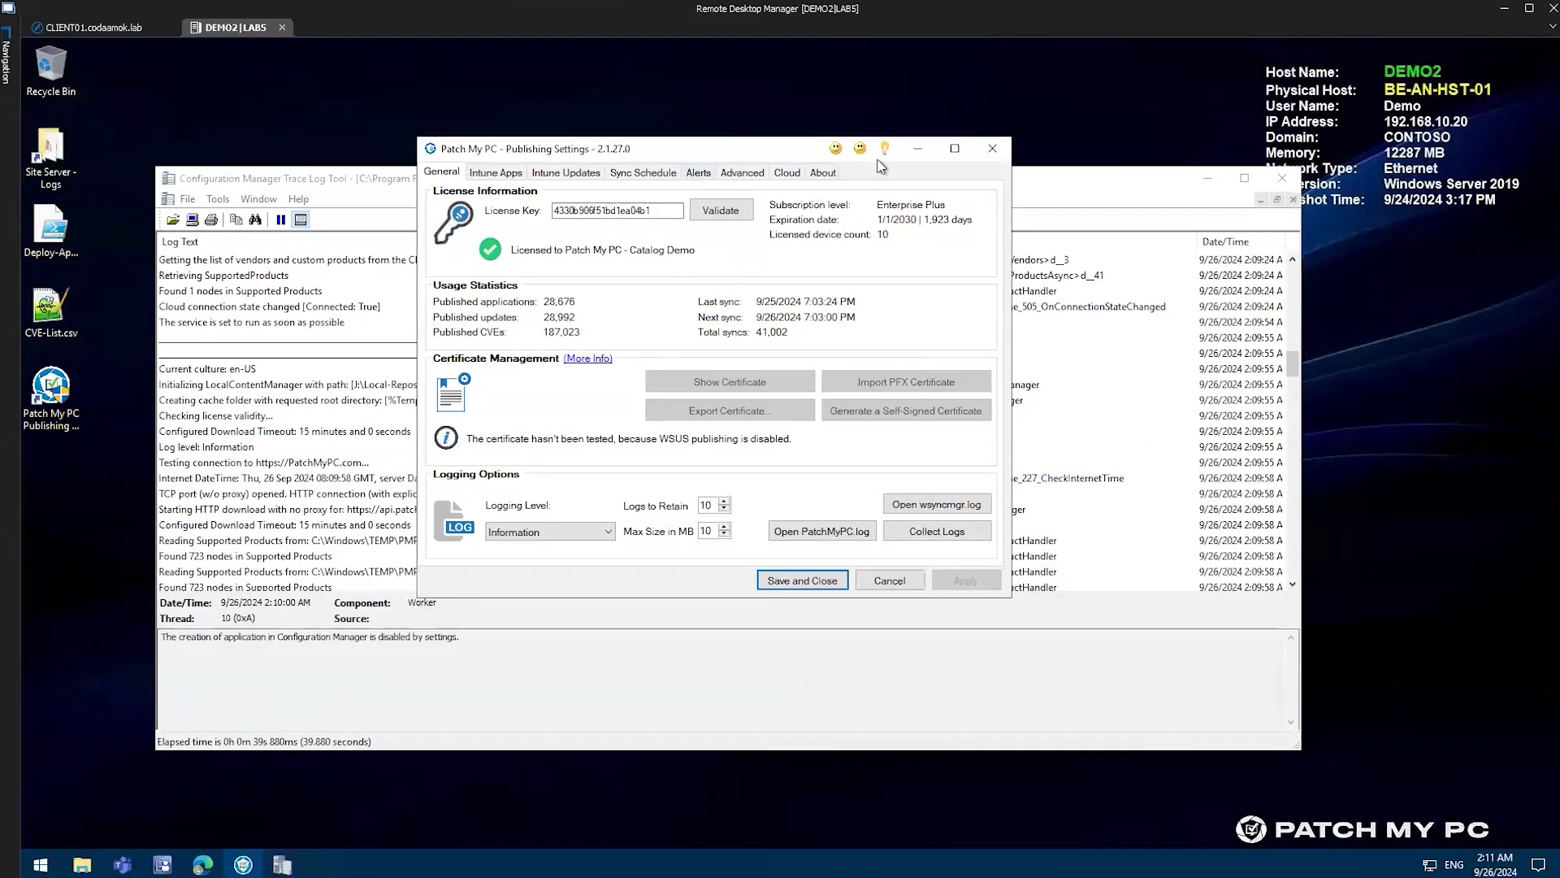
Minimize the publishing settings, narrow and reposition the PatchMyPC.log window, and widen its Date/Time column to show full timestamps
click(917, 148)
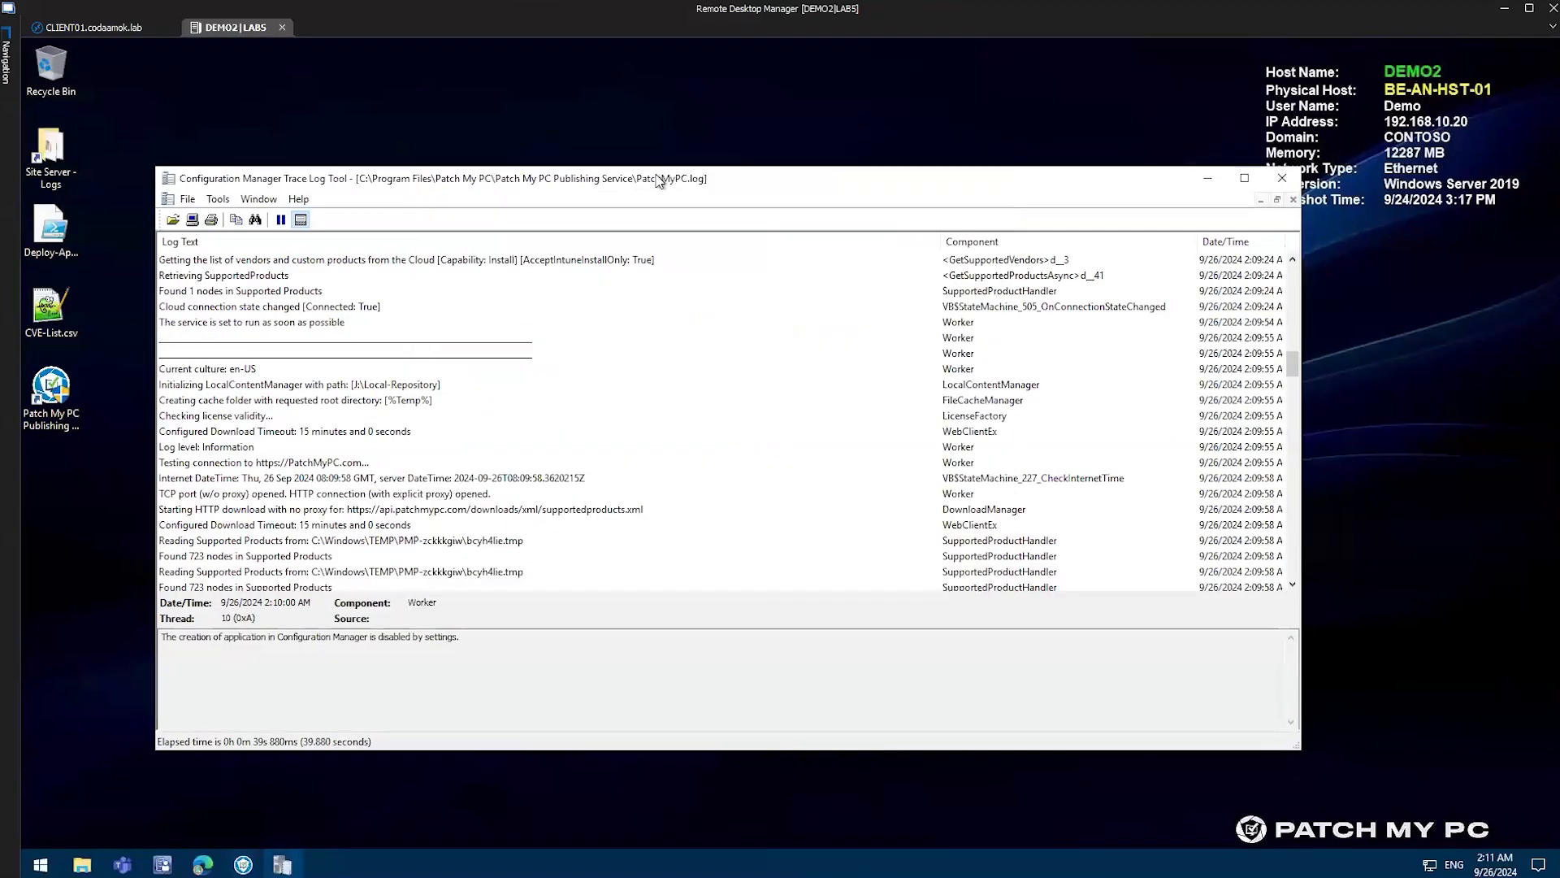
drag(658, 180, 725, 130)
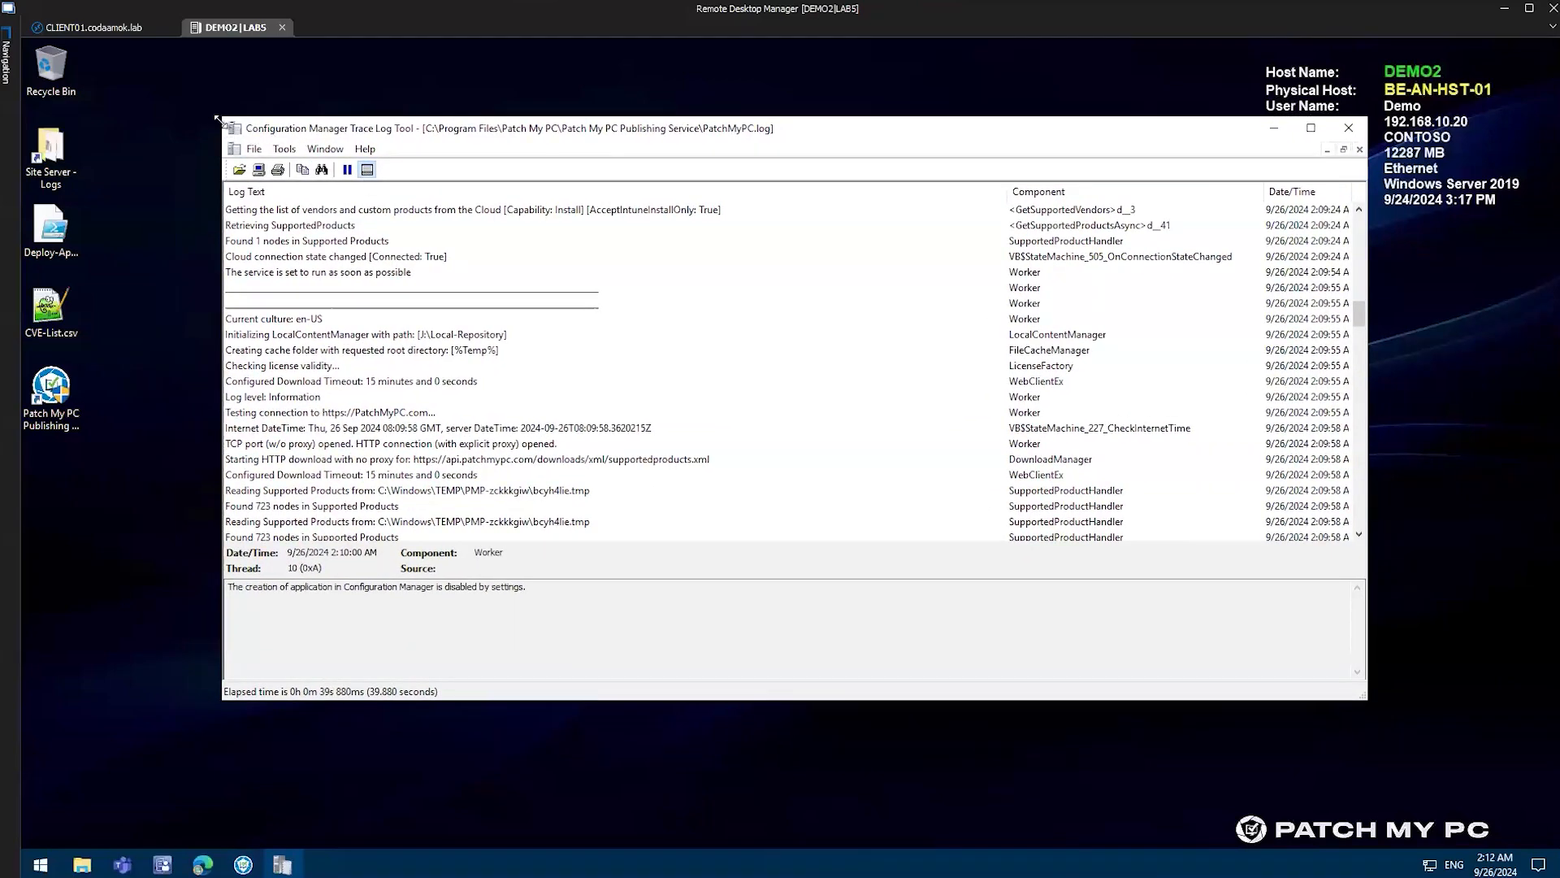
drag(218, 119, 432, 119)
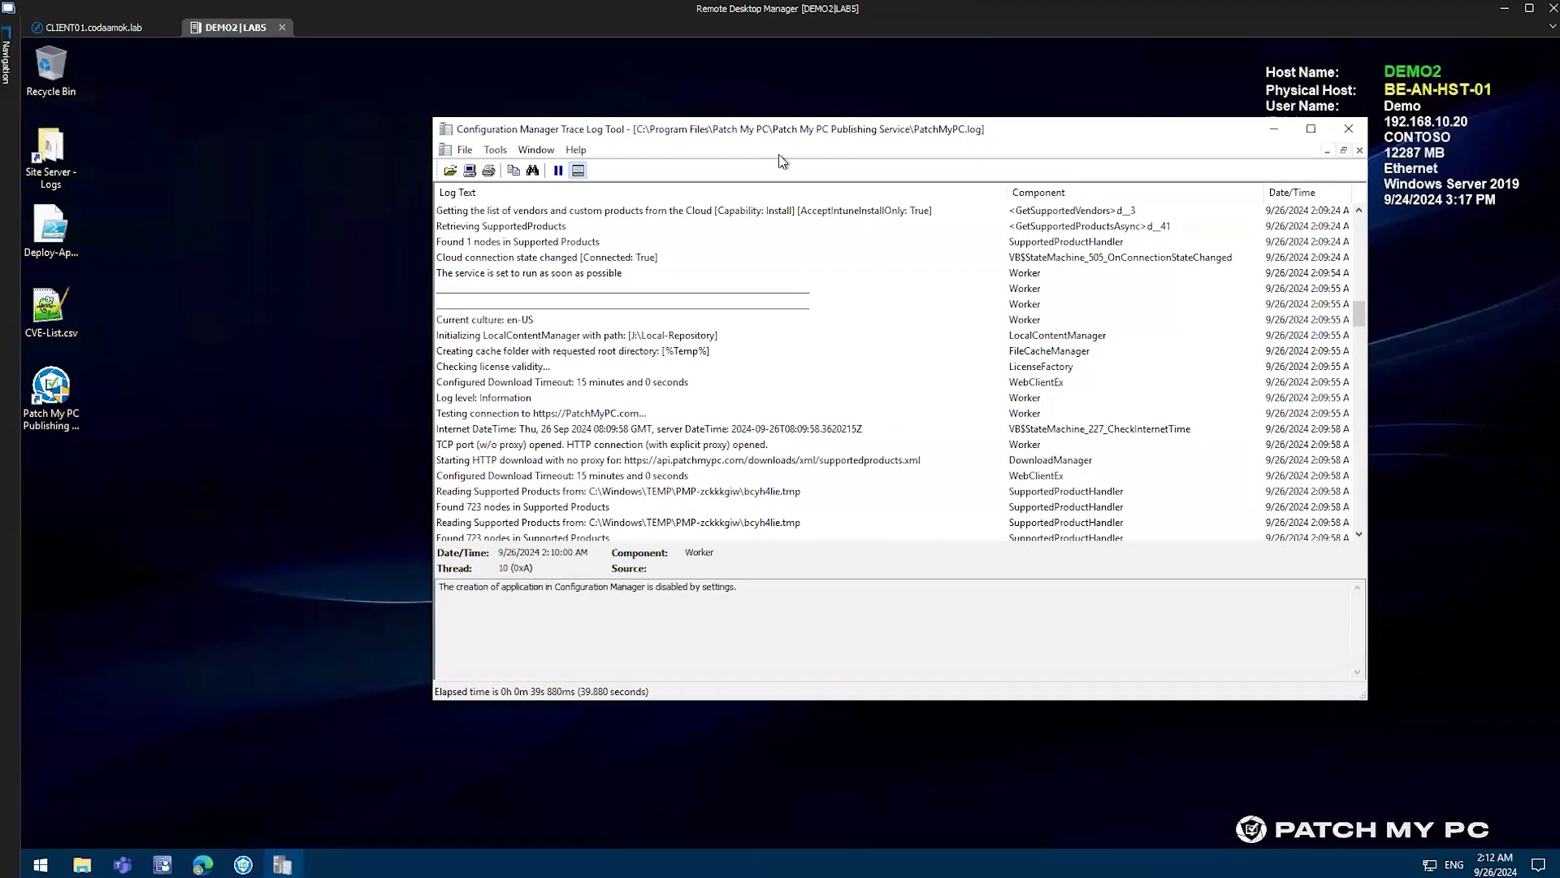
drag(720, 140, 601, 146)
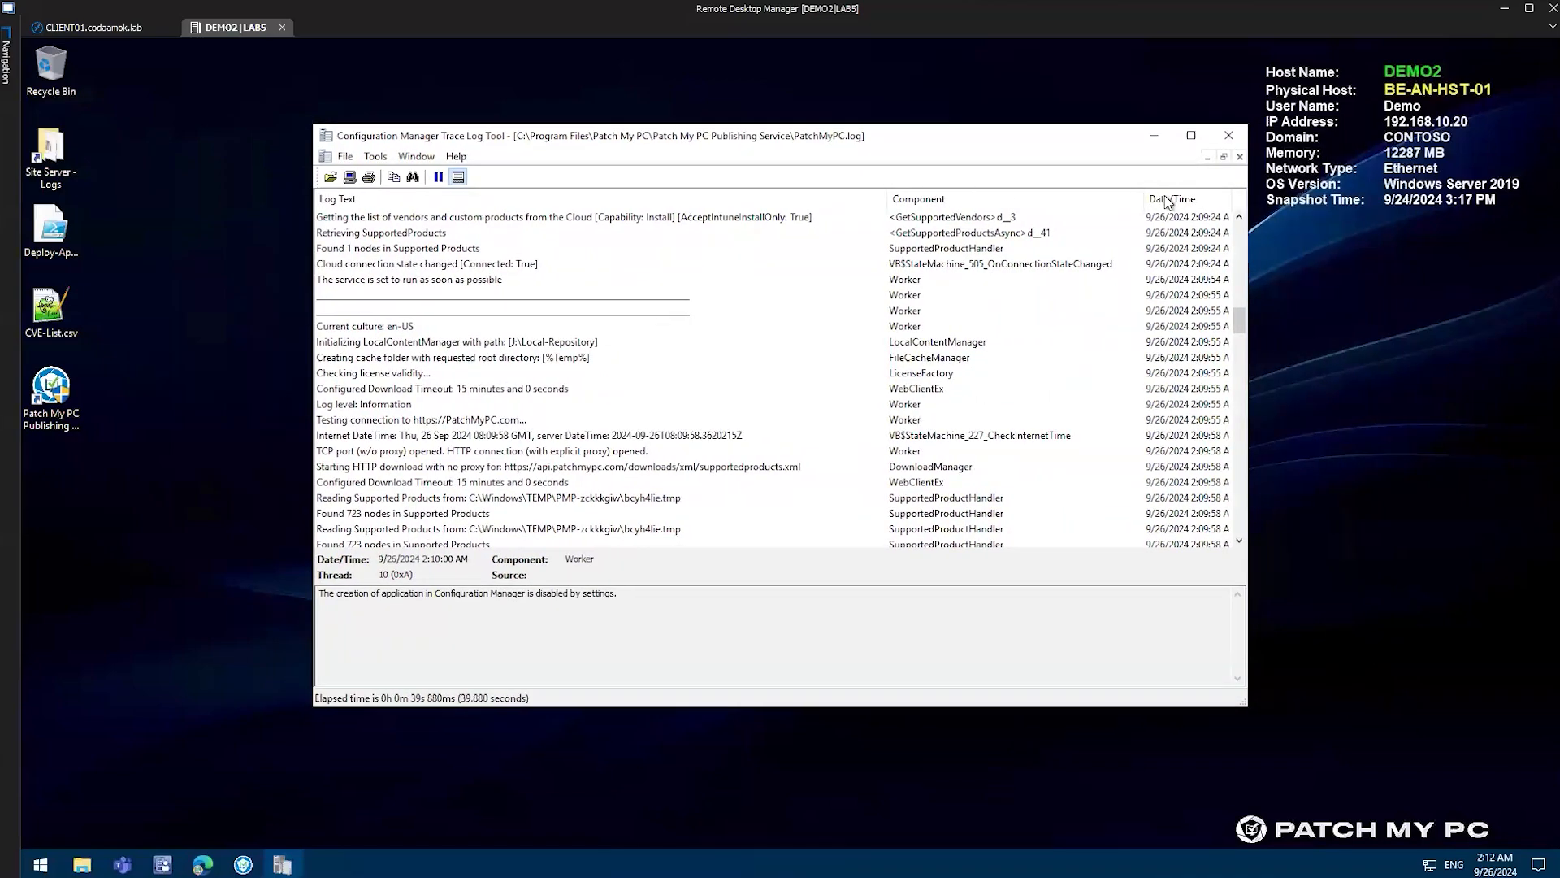
drag(1144, 199, 1116, 198)
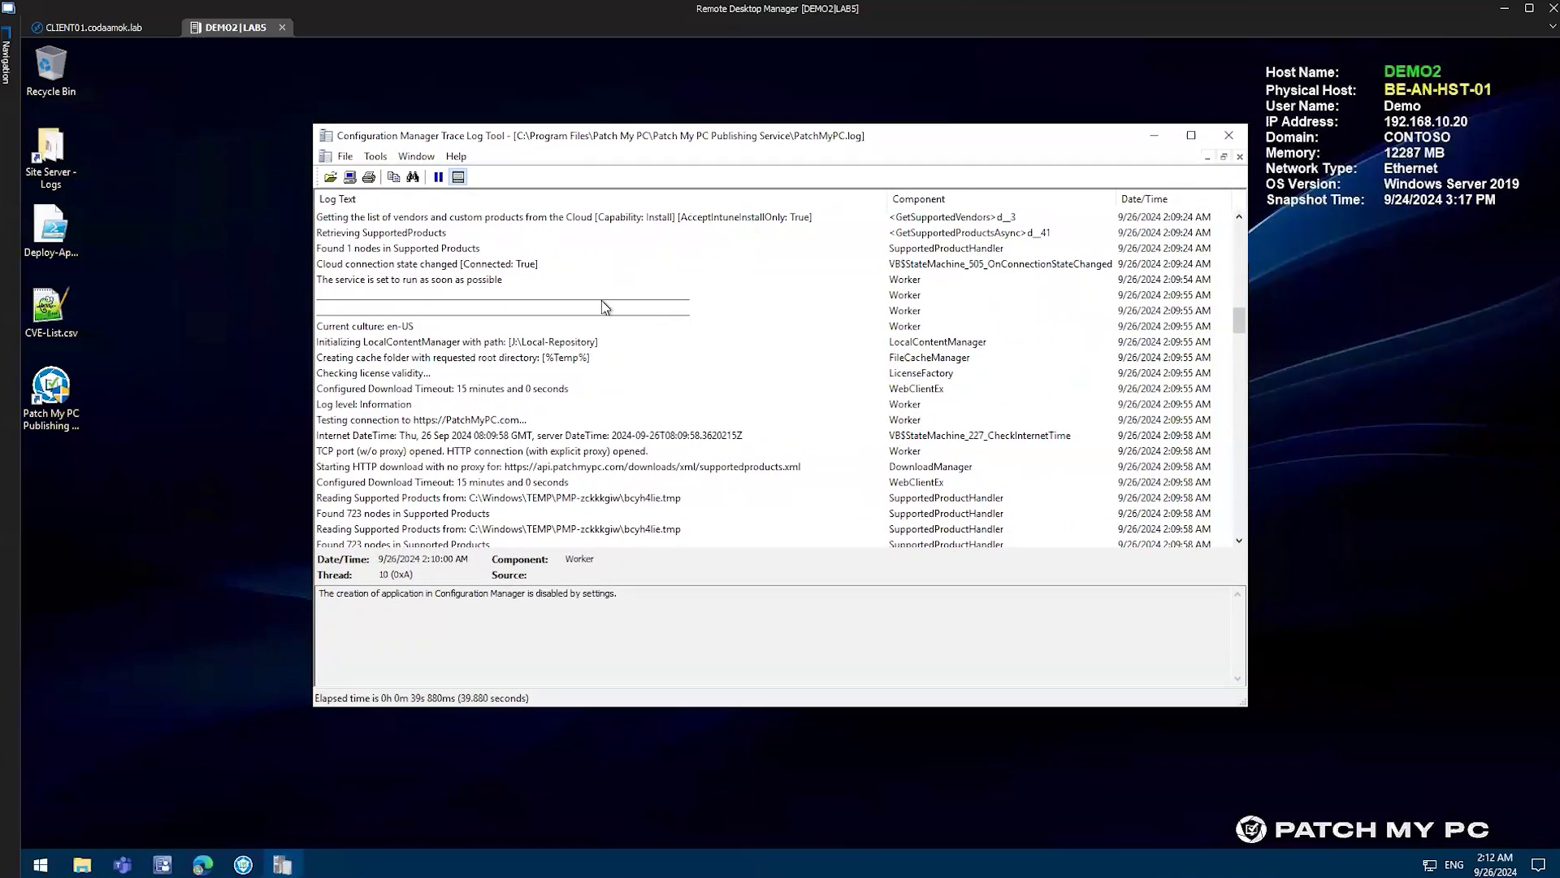
key(ctrl+1)
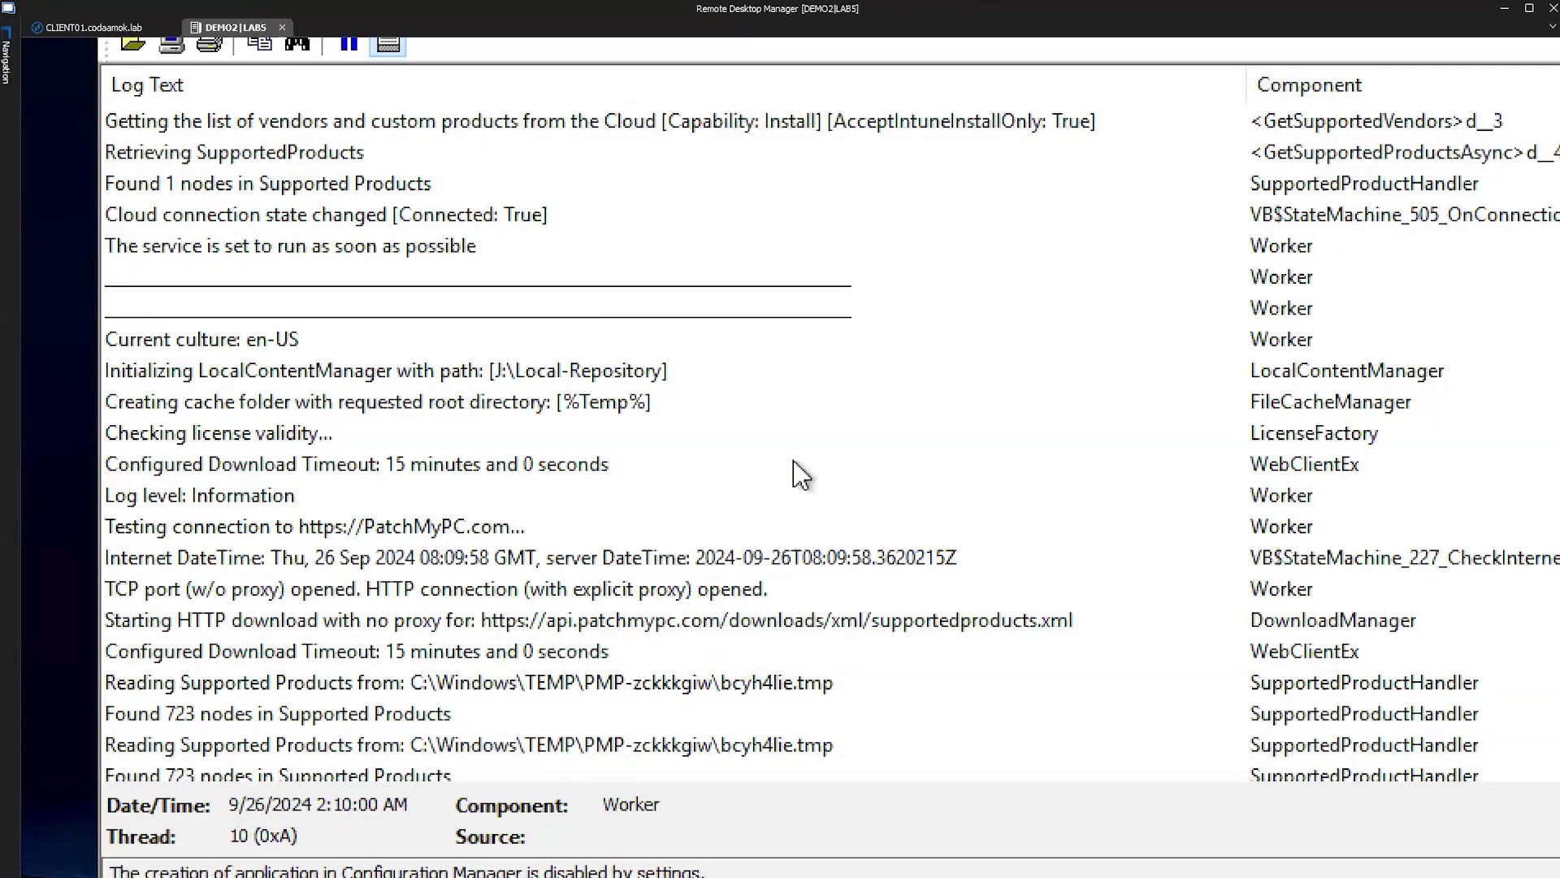
Bring back the publishing settings to view the Intune Apps product list, and return to the PatchMyPC.log window
key(Escape)
click(243, 864)
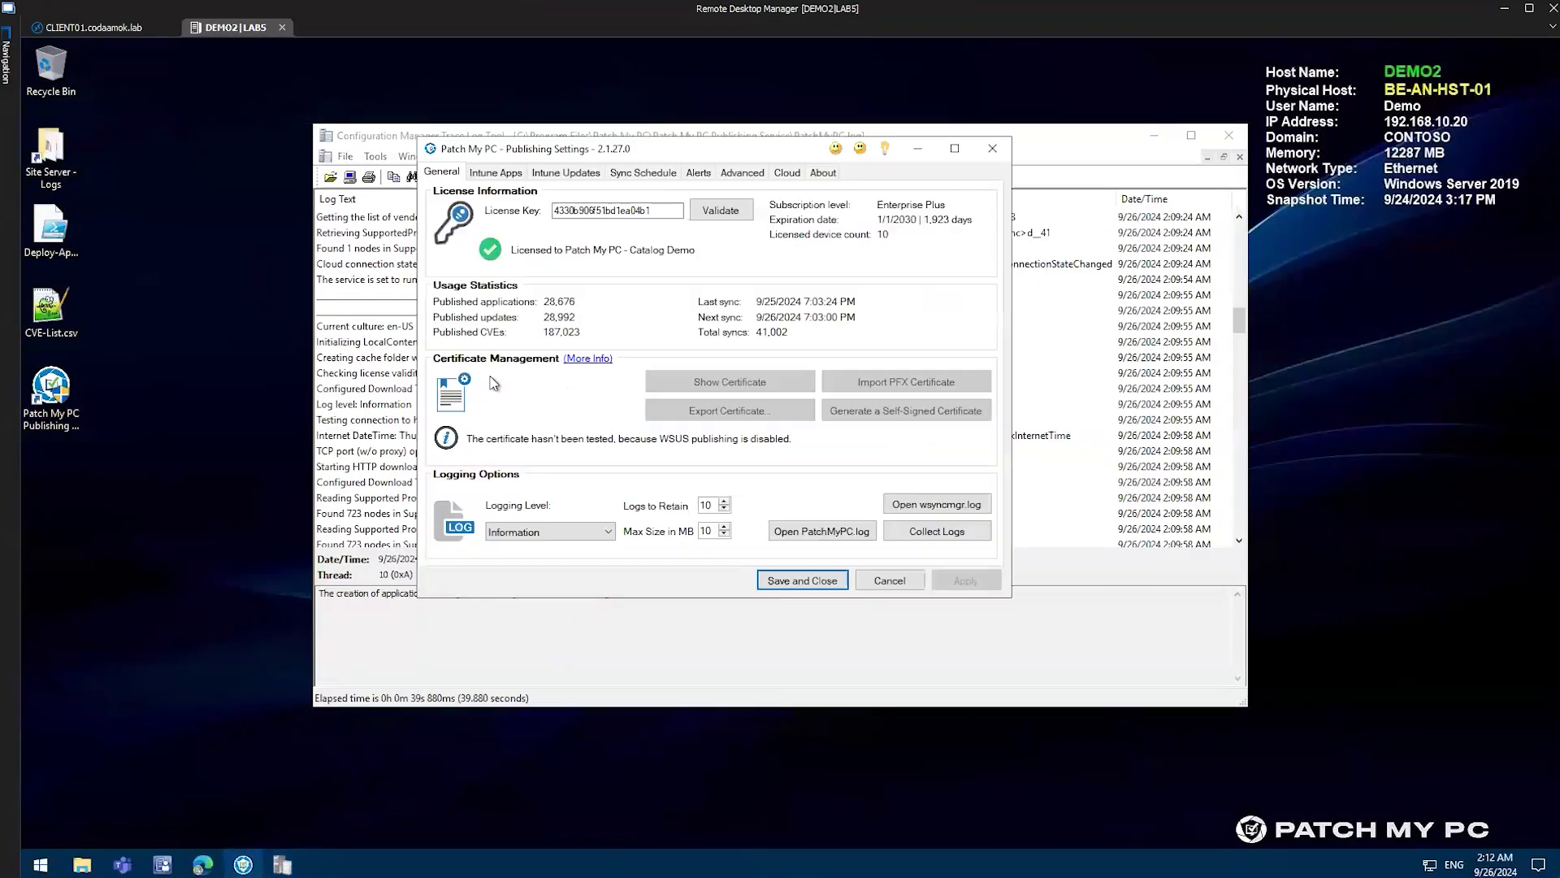
click(497, 173)
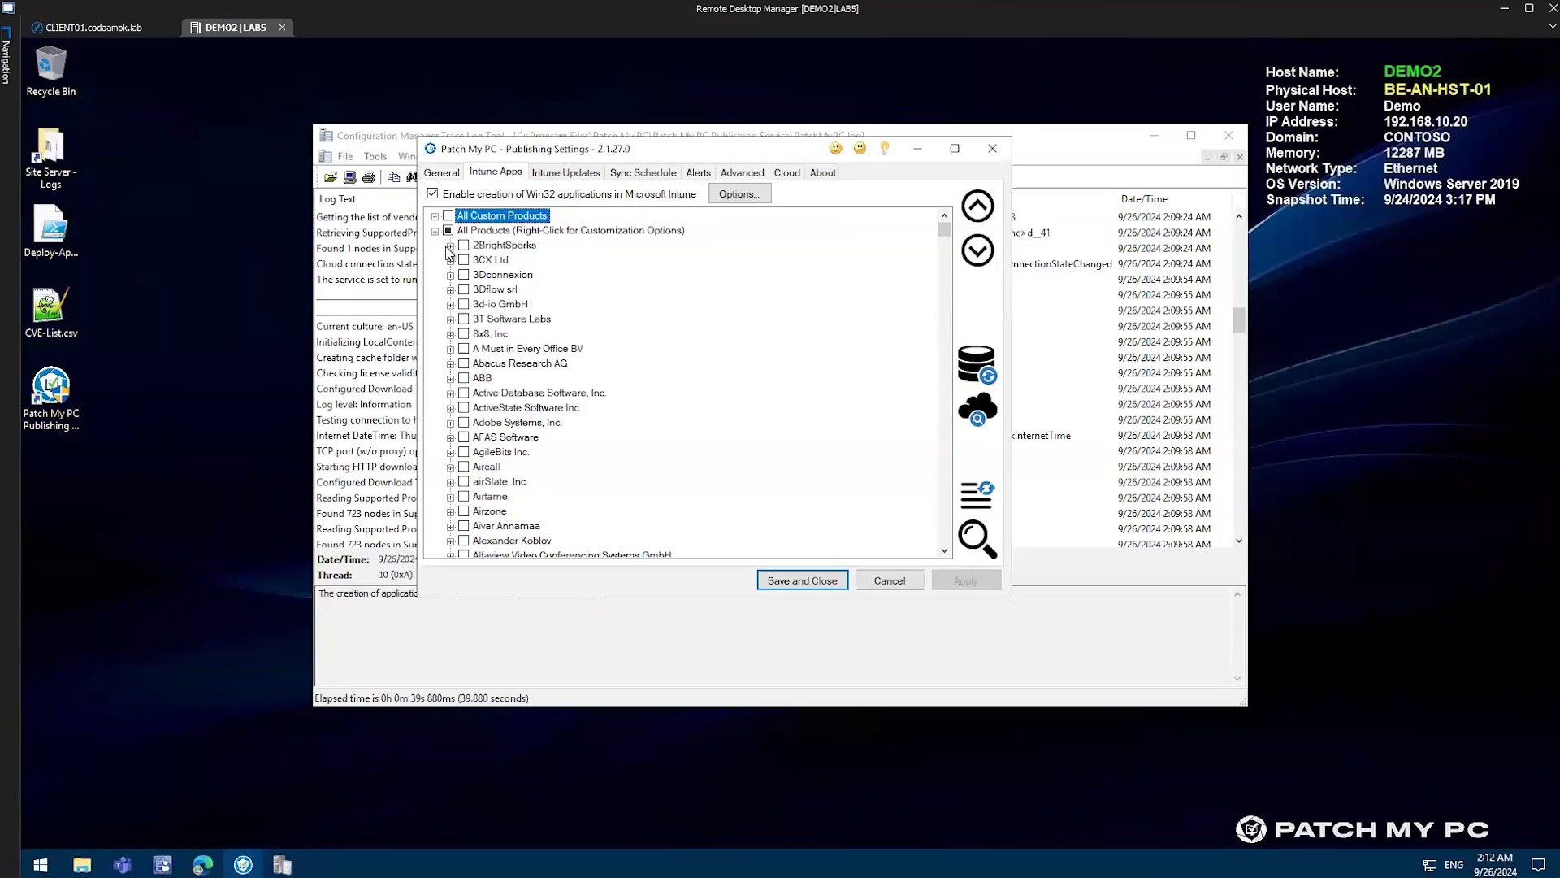
click(609, 131)
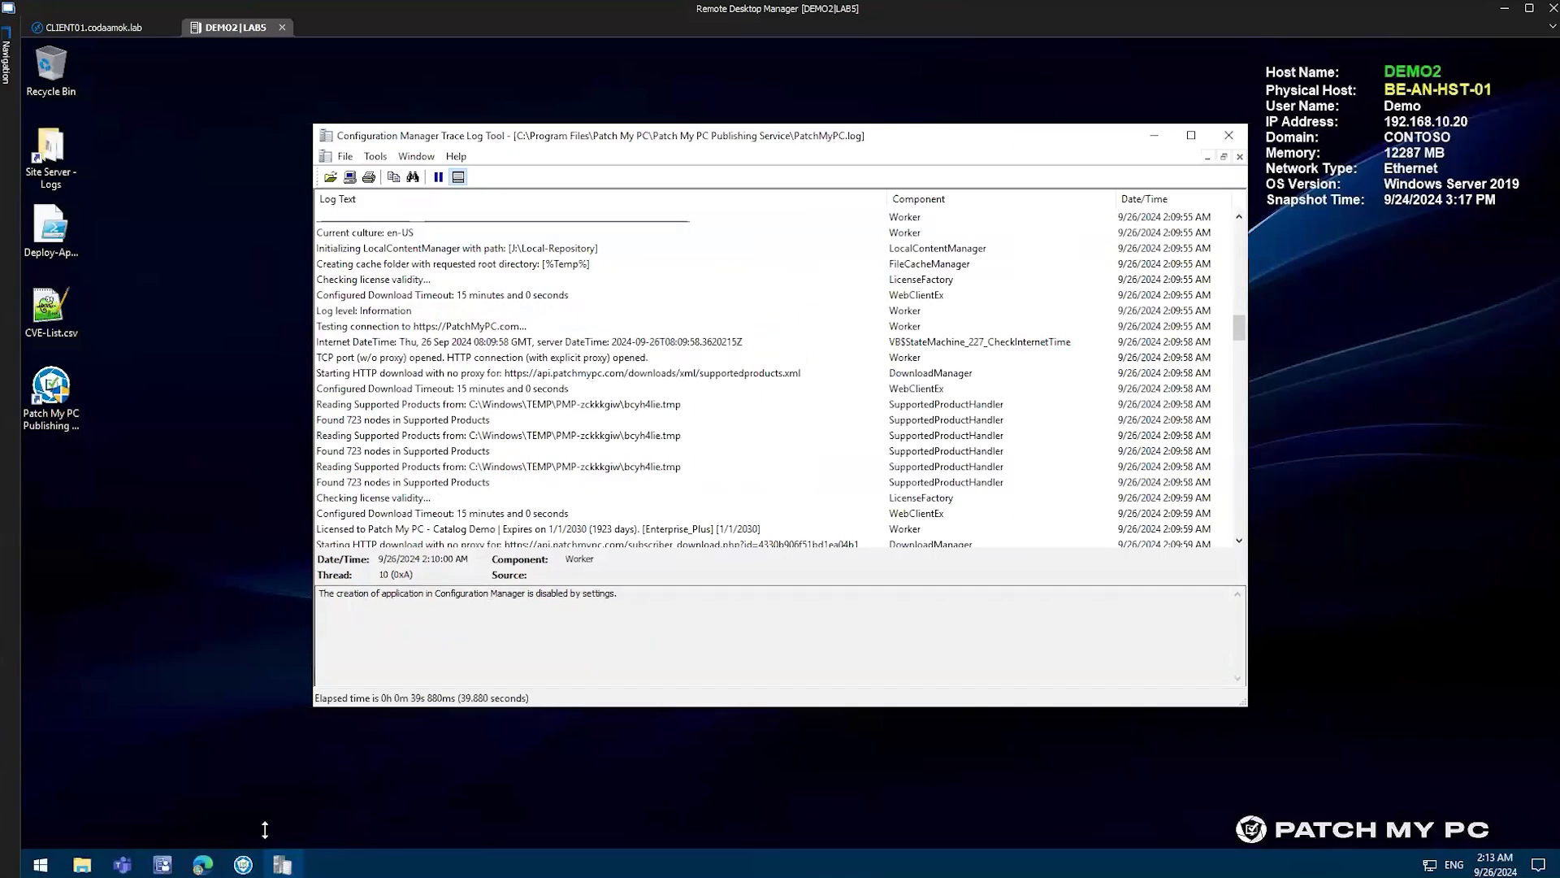
Review the local content repository and content folder paths in the Advanced publishing settings
click(243, 864)
click(754, 177)
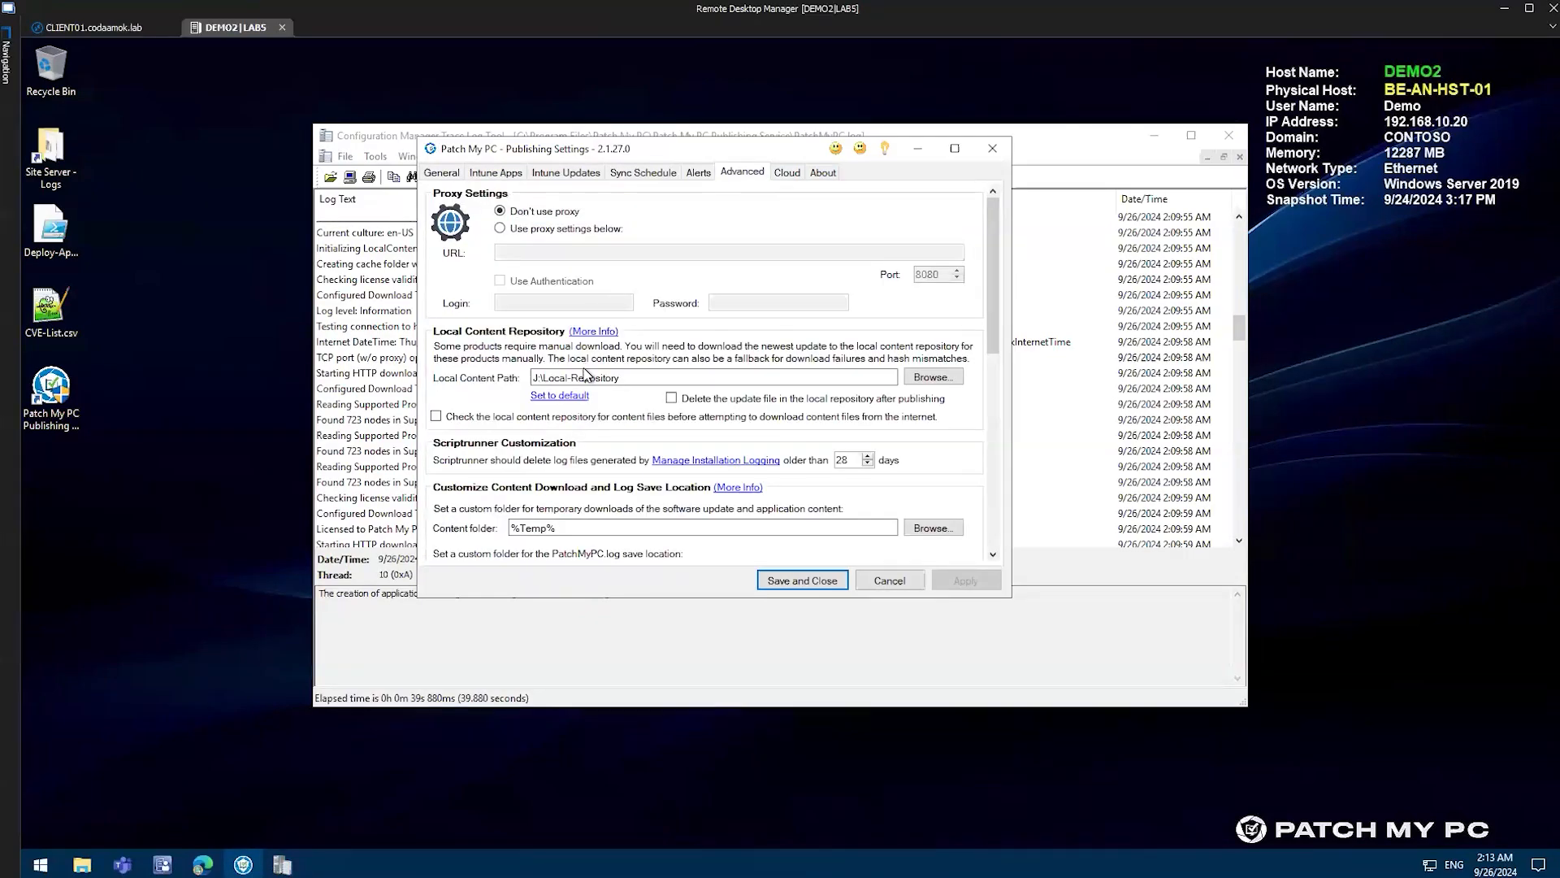
scroll(586, 374, down, 2)
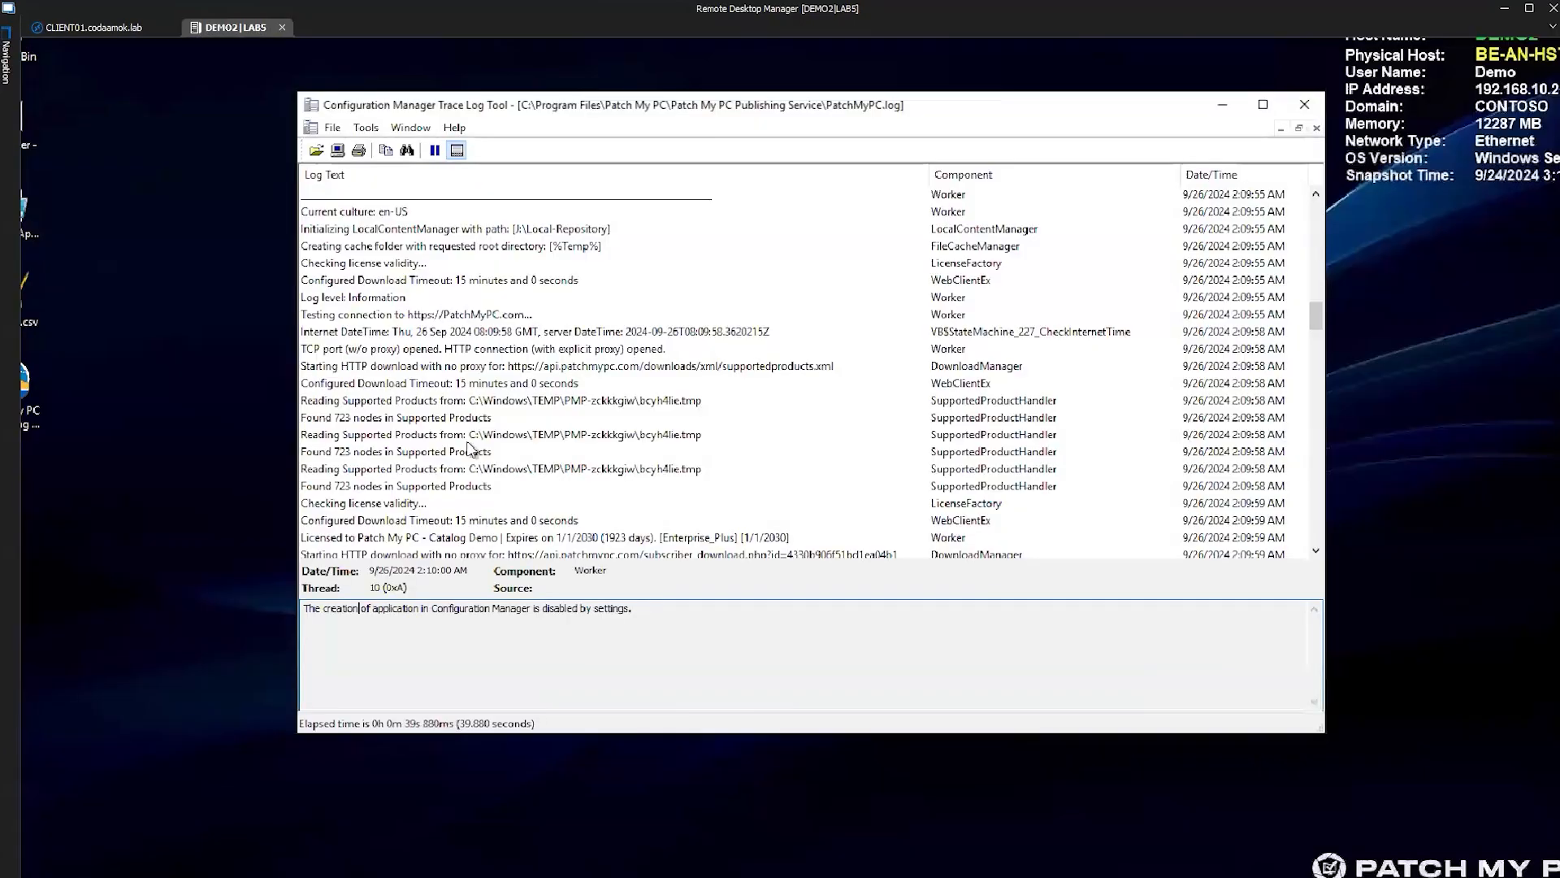
Inspect the PatchMyPC.log entries for the license check and the subscriber catalog download
scroll(470, 449, down, 2)
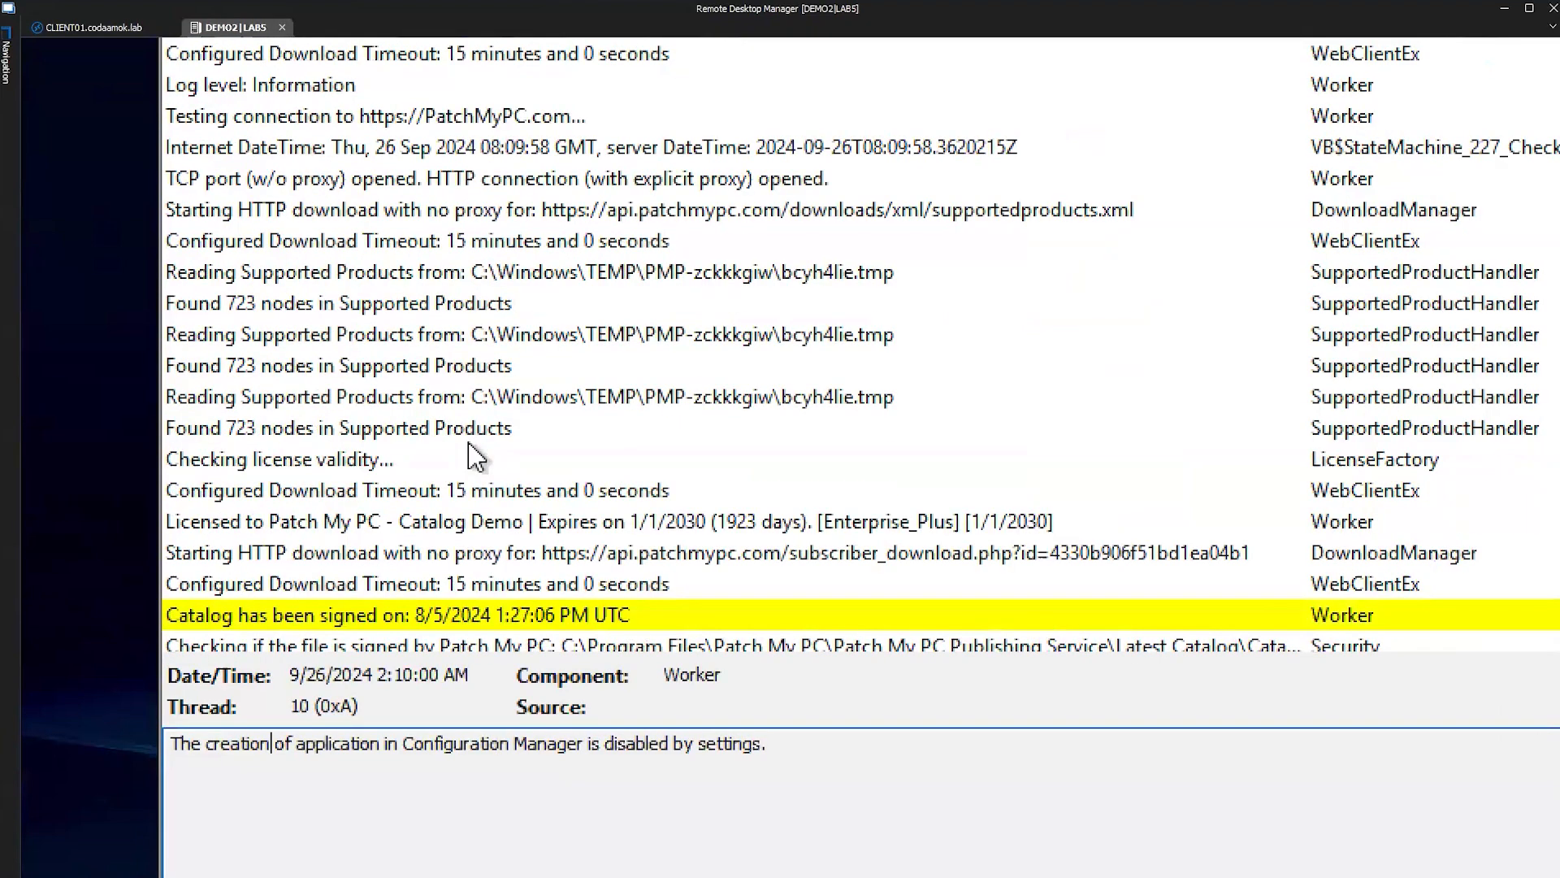
click(464, 435)
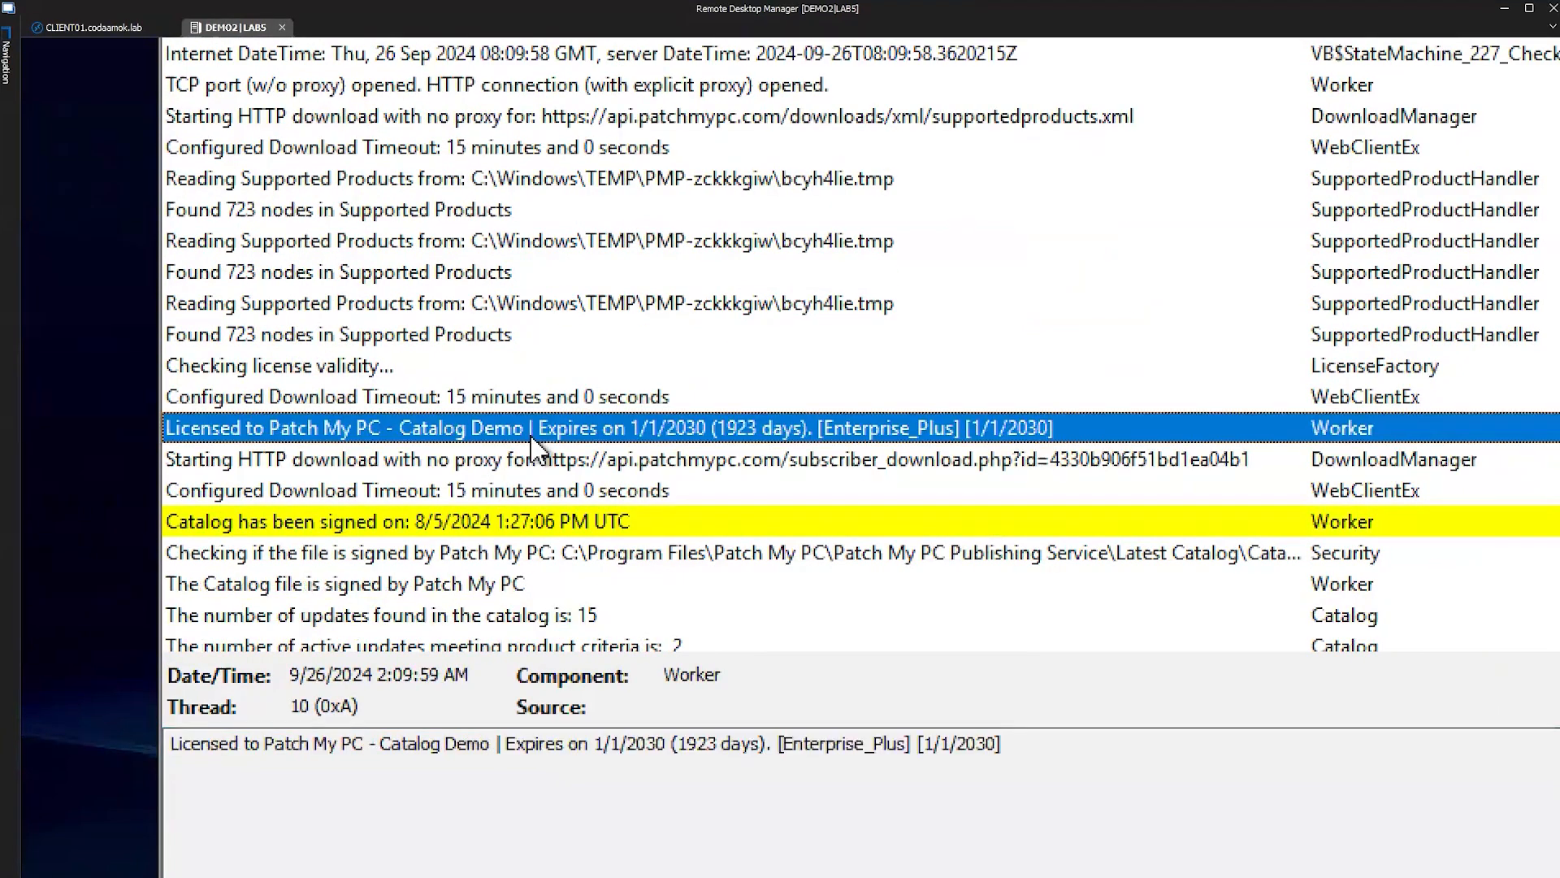
click(956, 467)
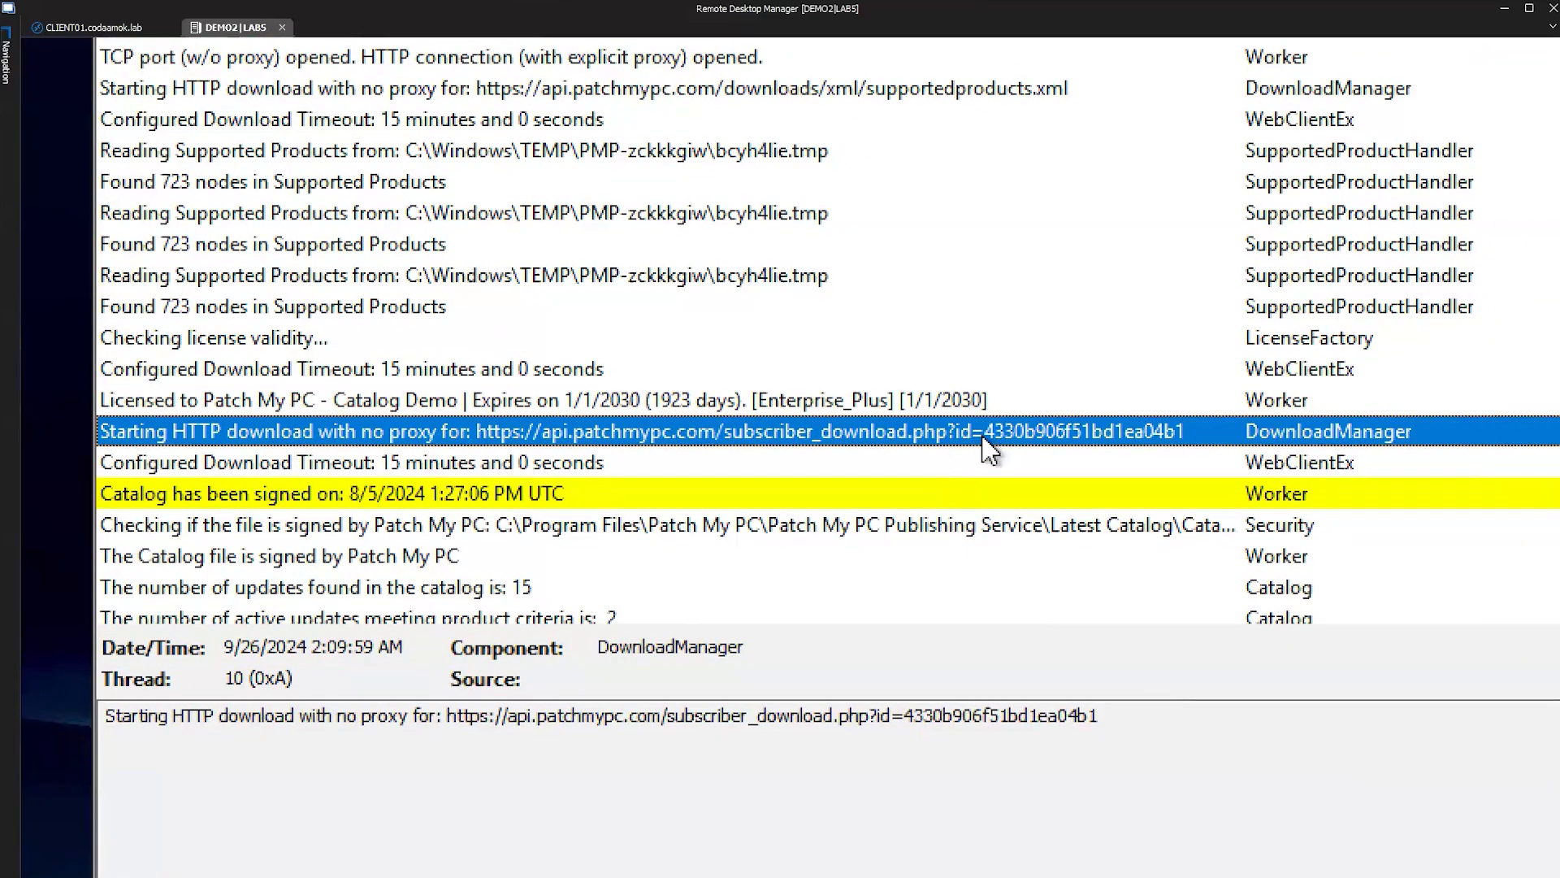
key(ctrl+4)
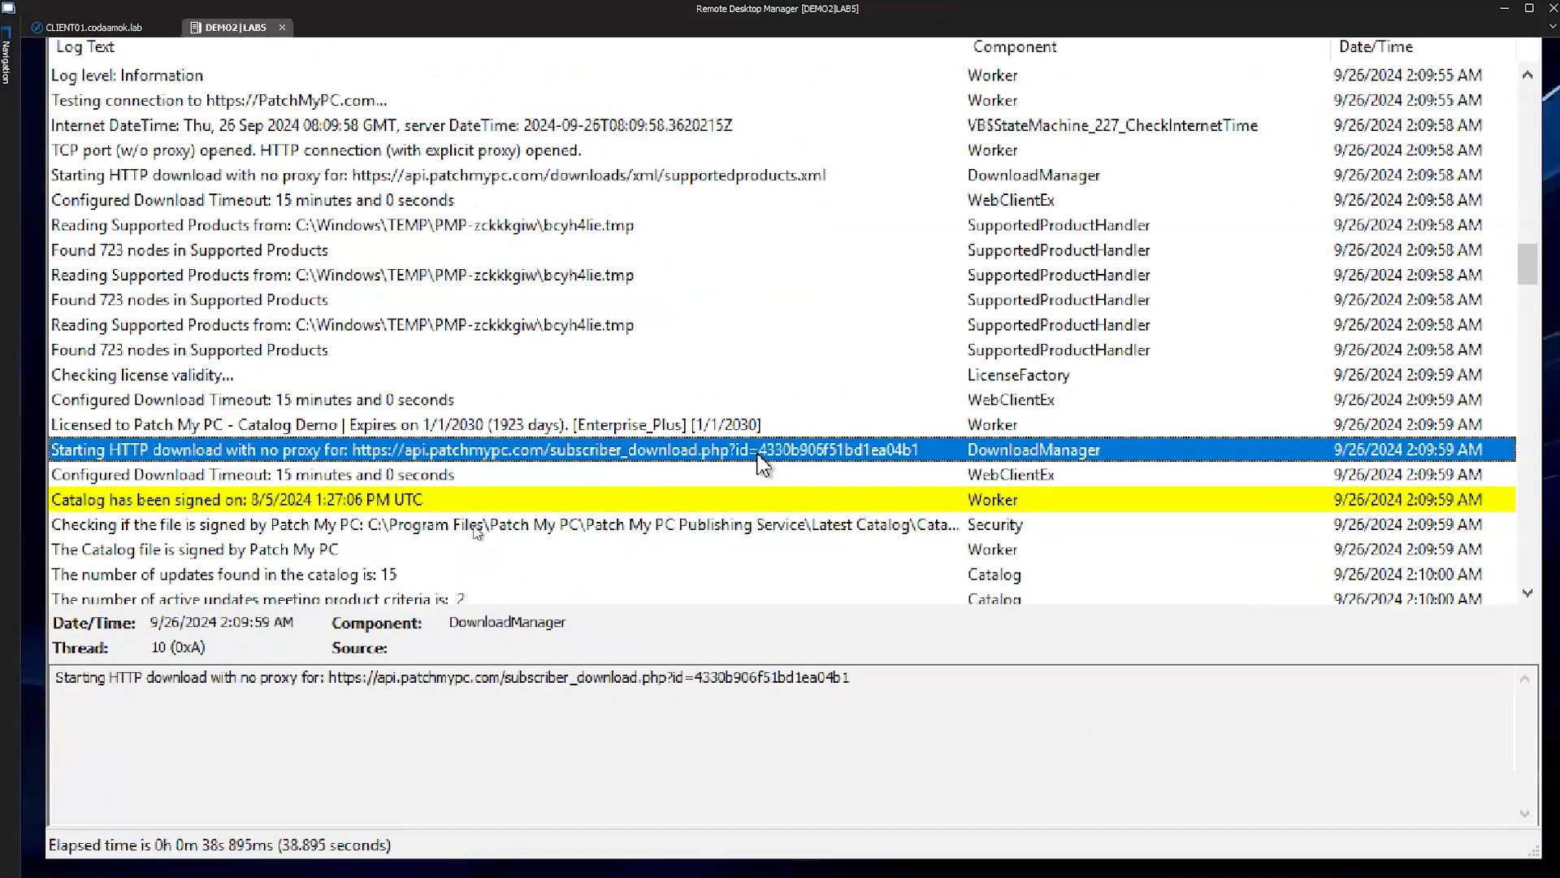
Widen the Log Text column and examine the entries about the Catalog.cab signature check
drag(885, 195, 960, 197)
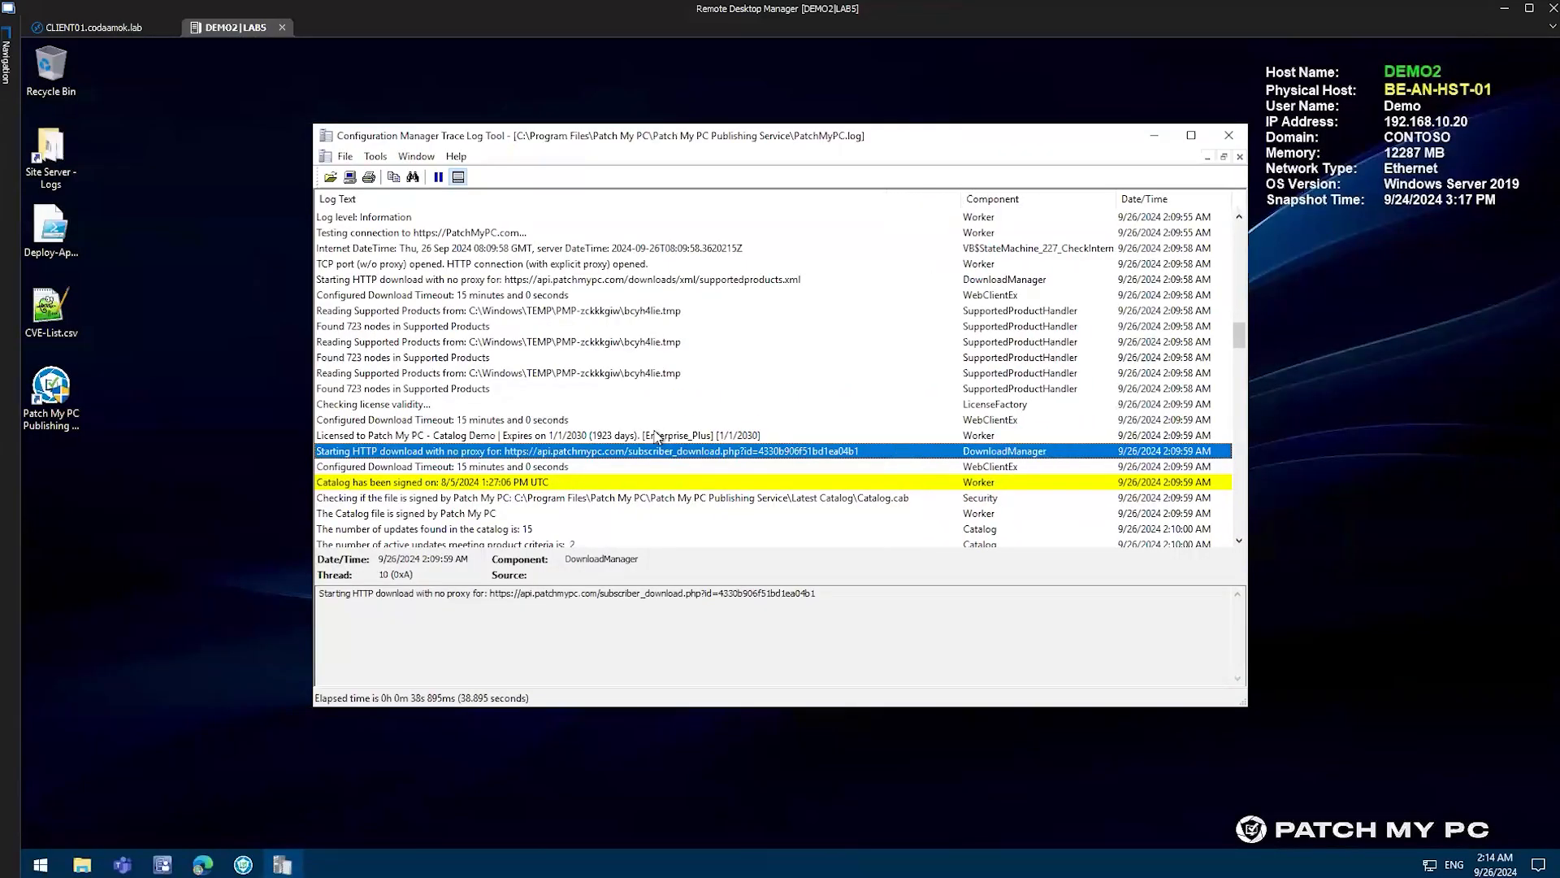
scroll(658, 414, down, 2)
key(ctrl+4)
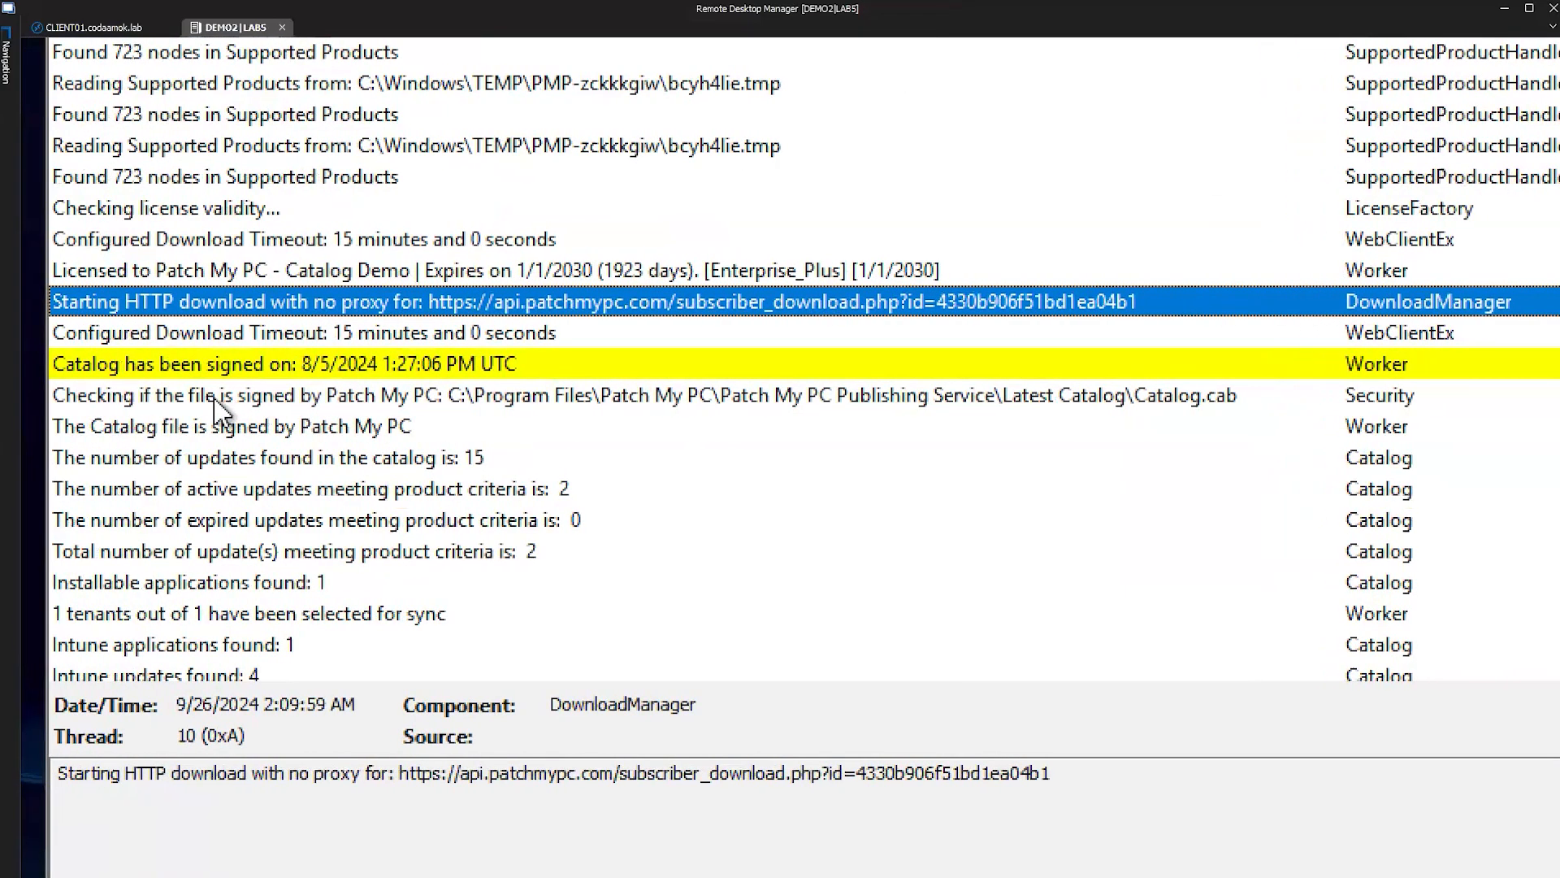
click(216, 396)
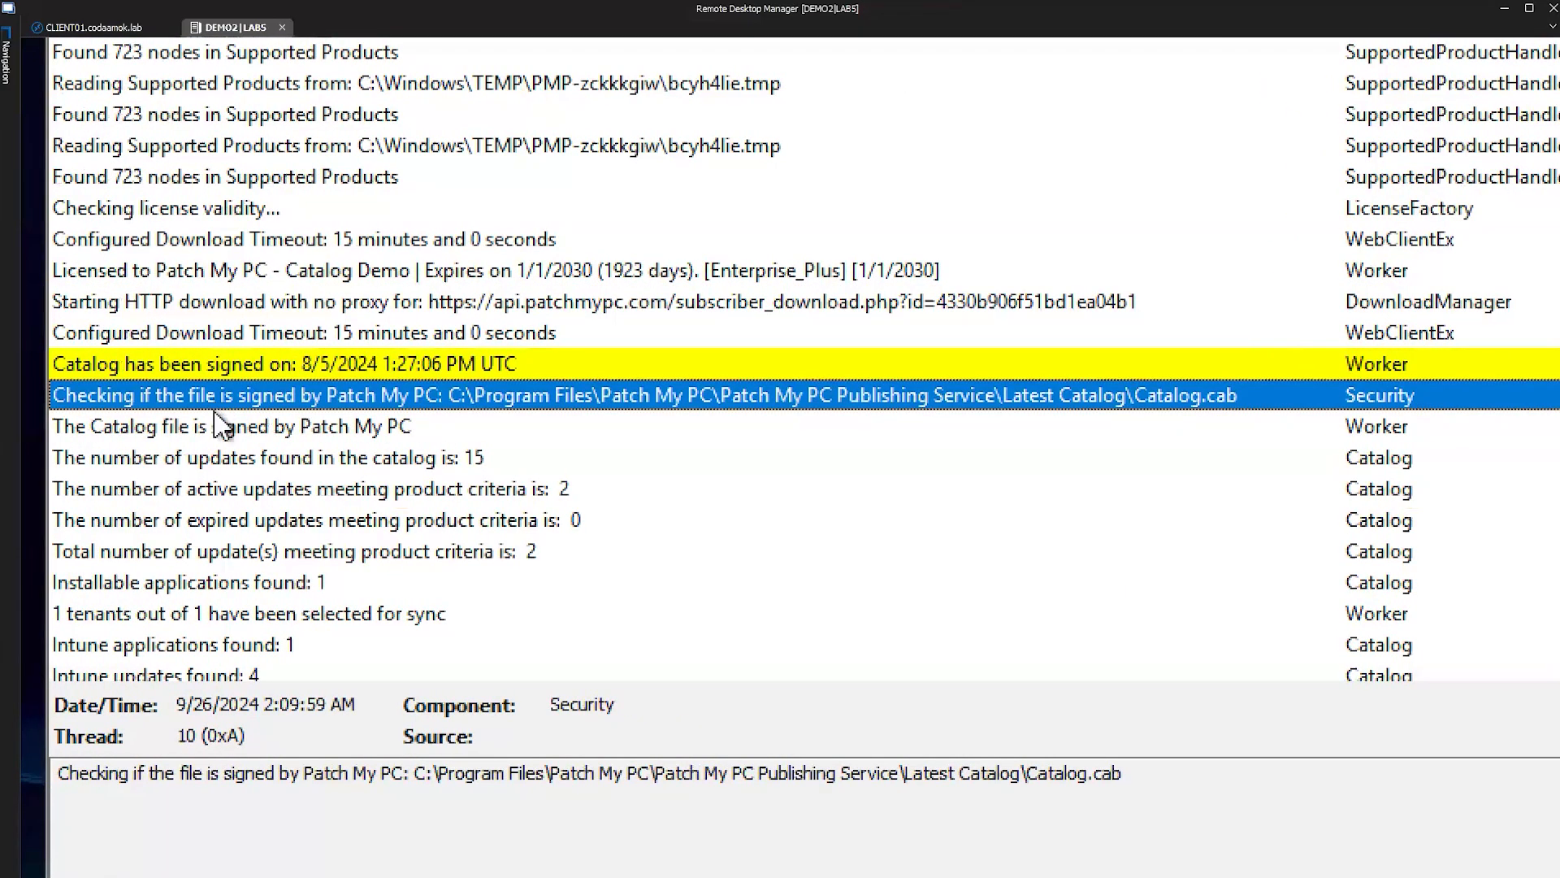
click(215, 428)
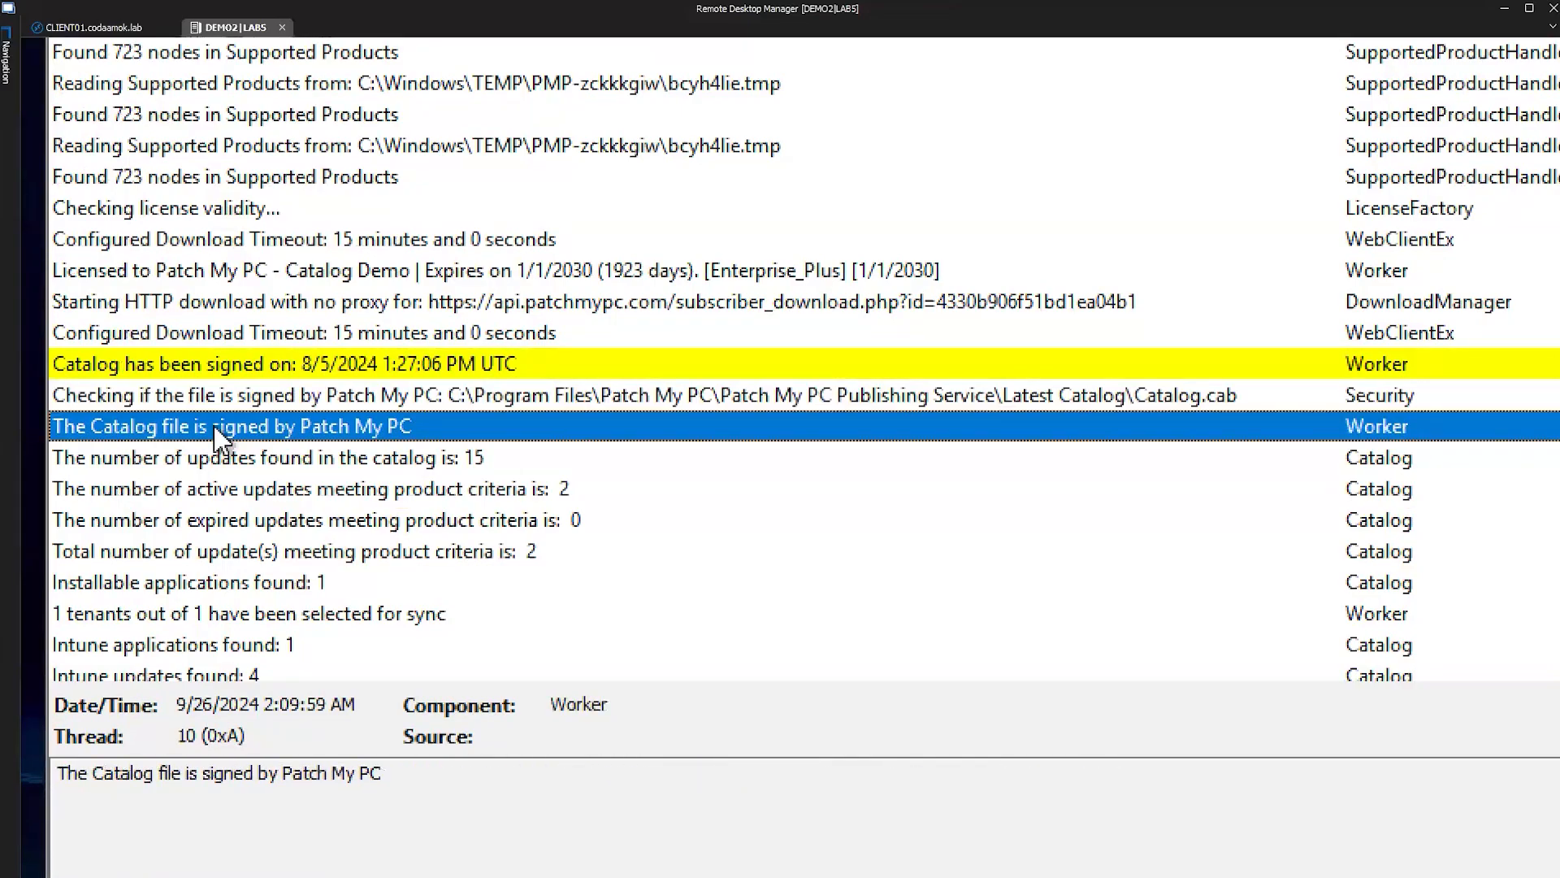
key(ctrl+4)
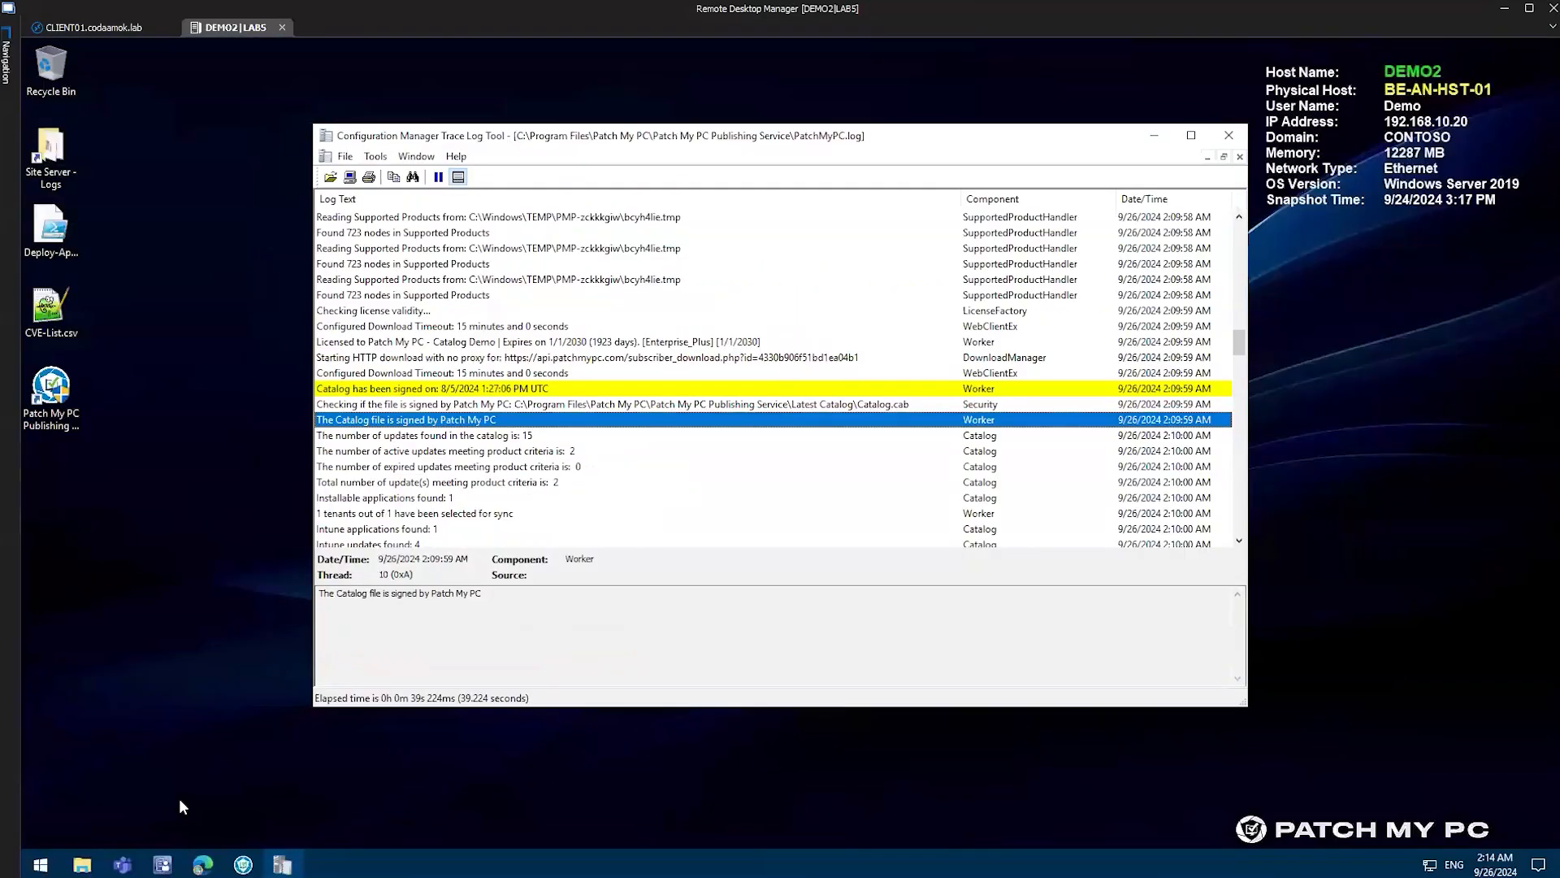
key(ctrl+2)
drag(513, 412, 928, 412)
key(Escape)
Switch to File Explorer and open the Latest Catalog folder inside Patch My PC\Patch My PC Publishing Service
click(81, 864)
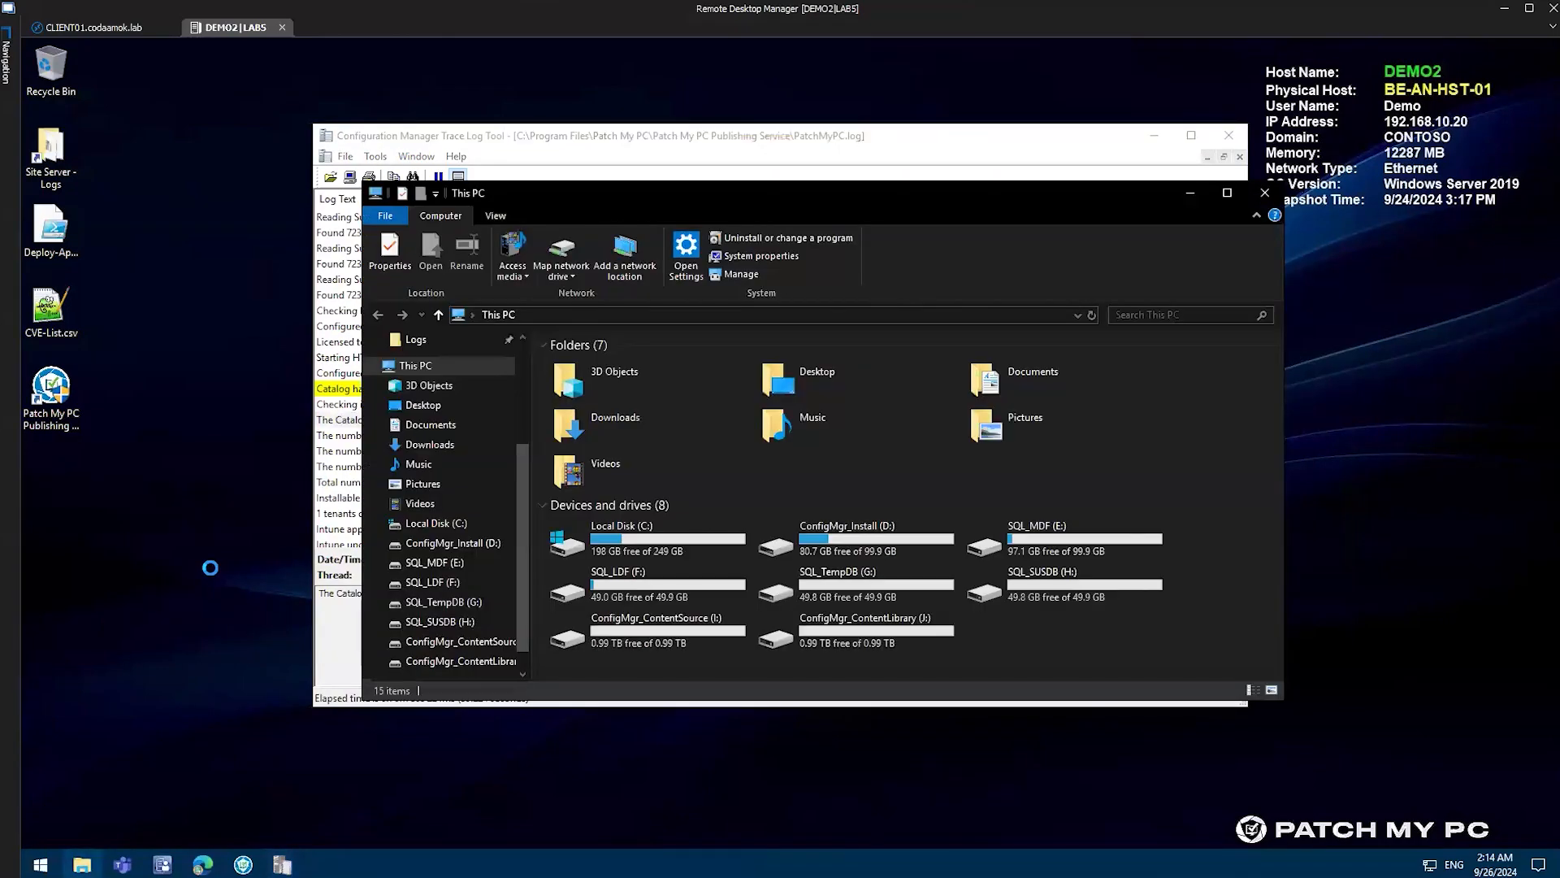
scroll(491, 432, up, 5)
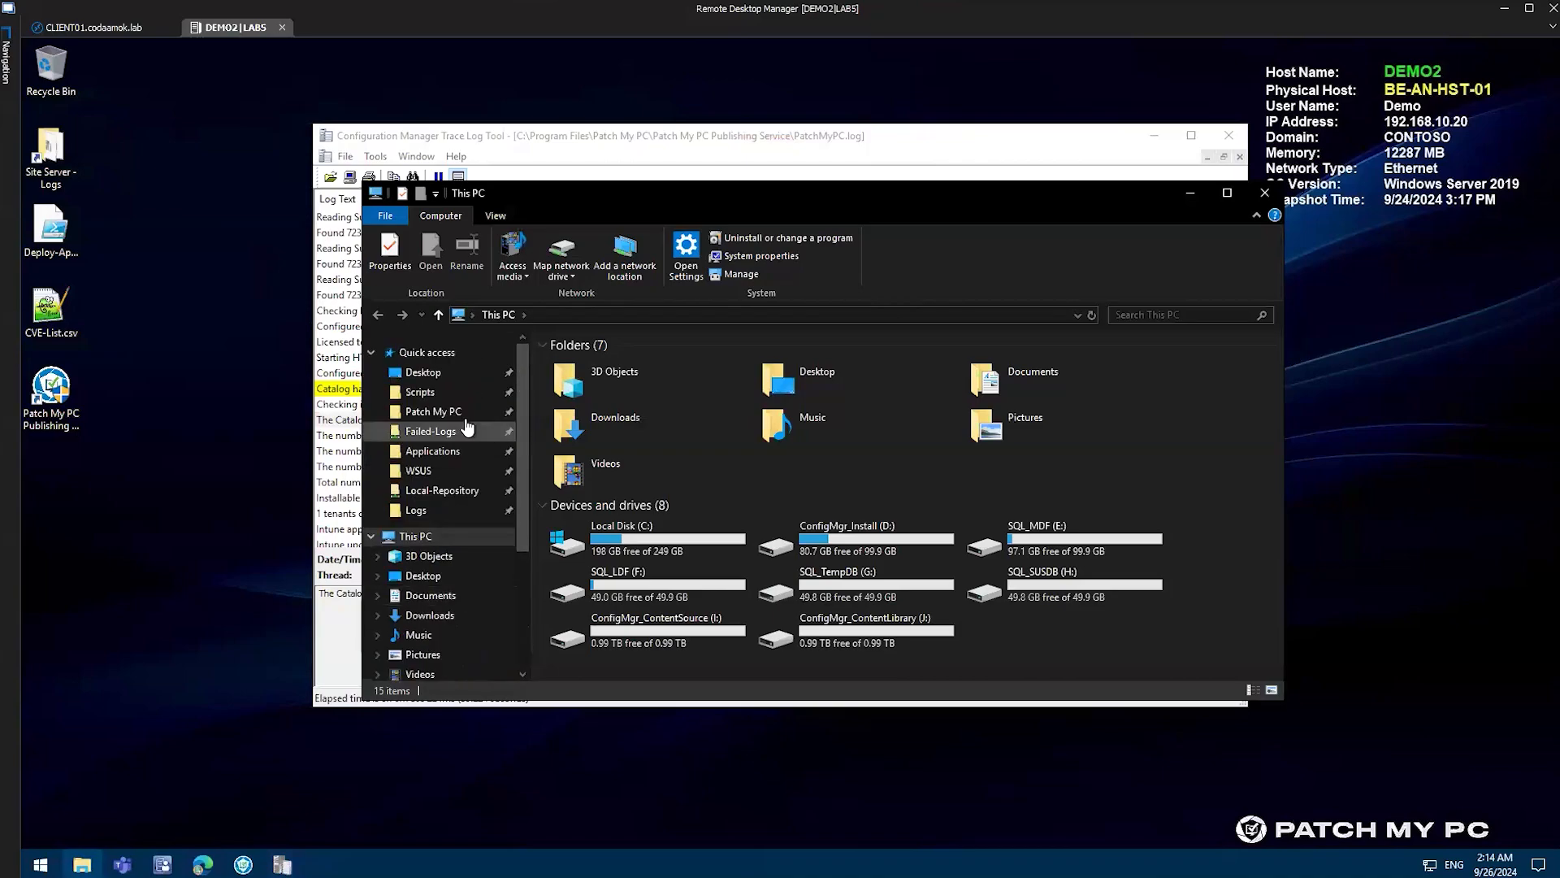
click(439, 411)
double_click(650, 364)
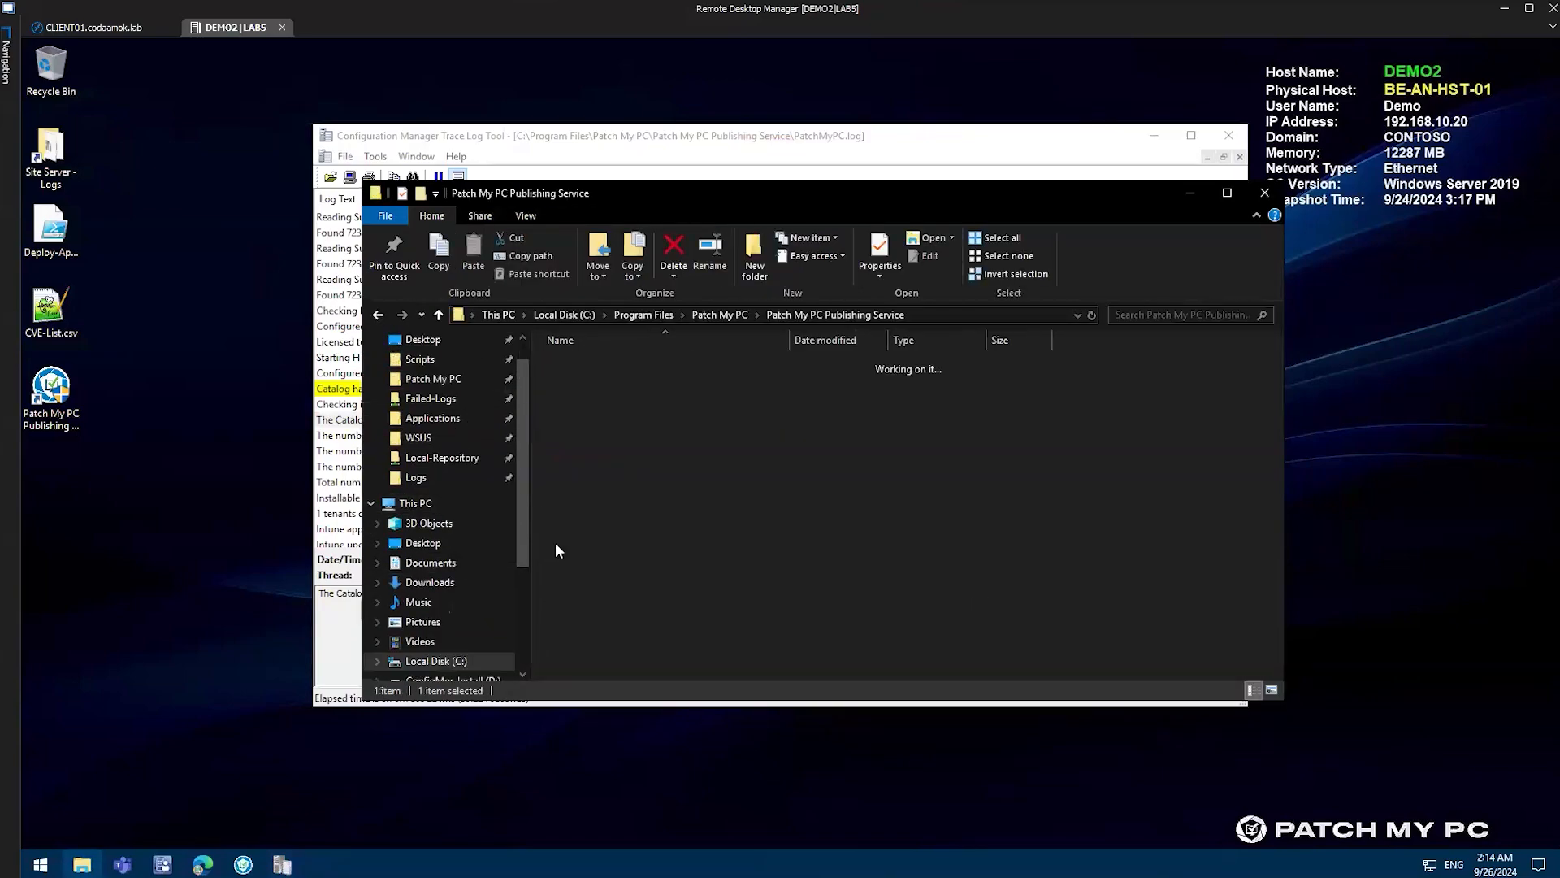
double_click(621, 416)
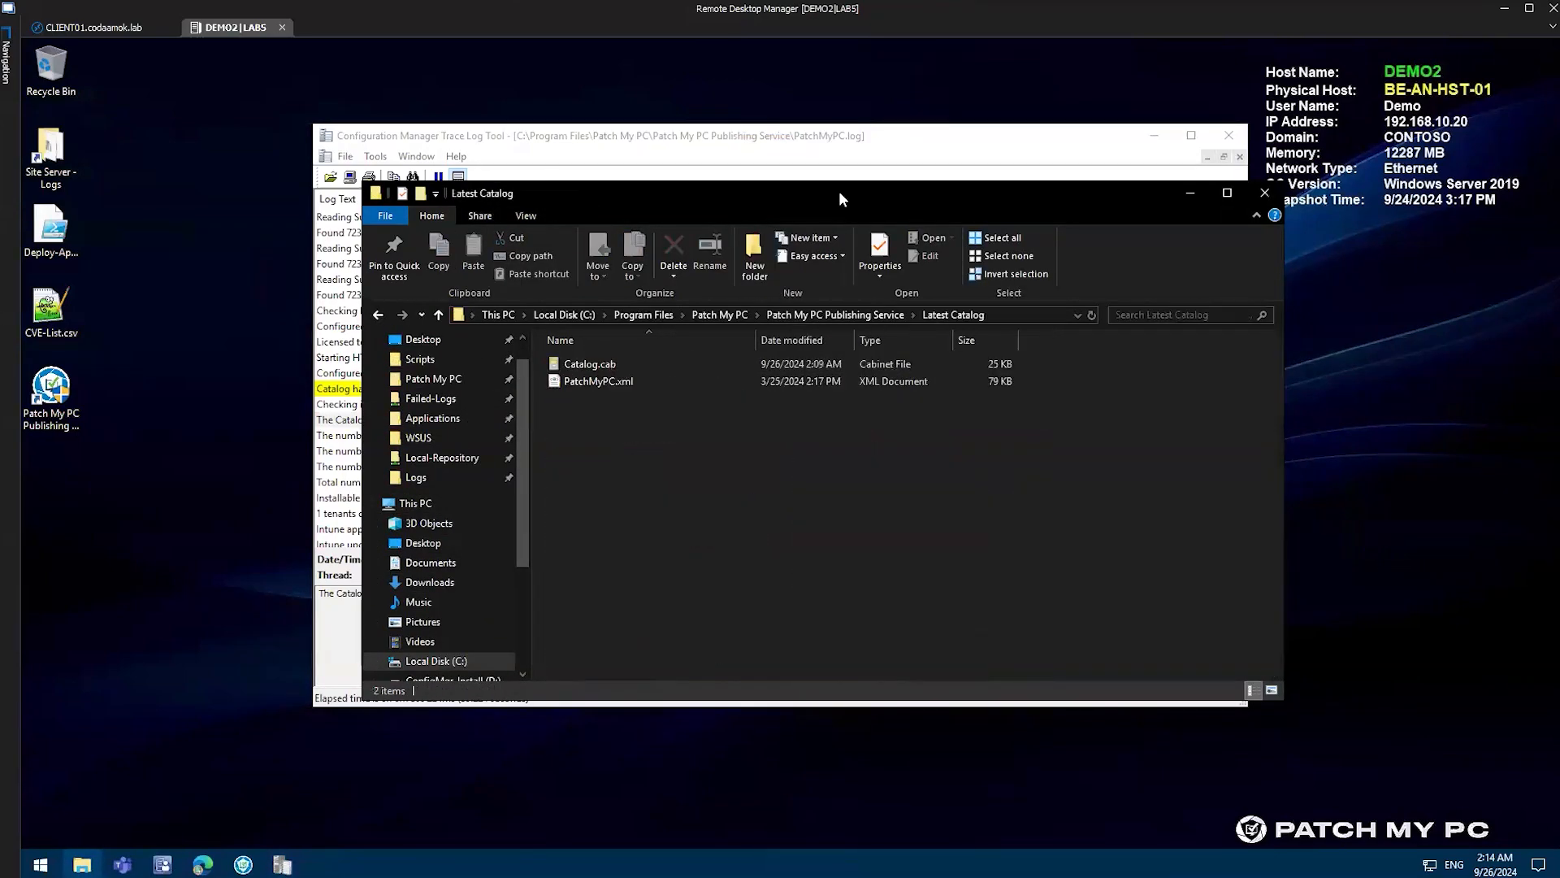
Examine the Catalog.cab and PatchMyPC.xml files in the Latest Catalog folder, and minimize File Explorer
key(ctrl+4)
click(735, 359)
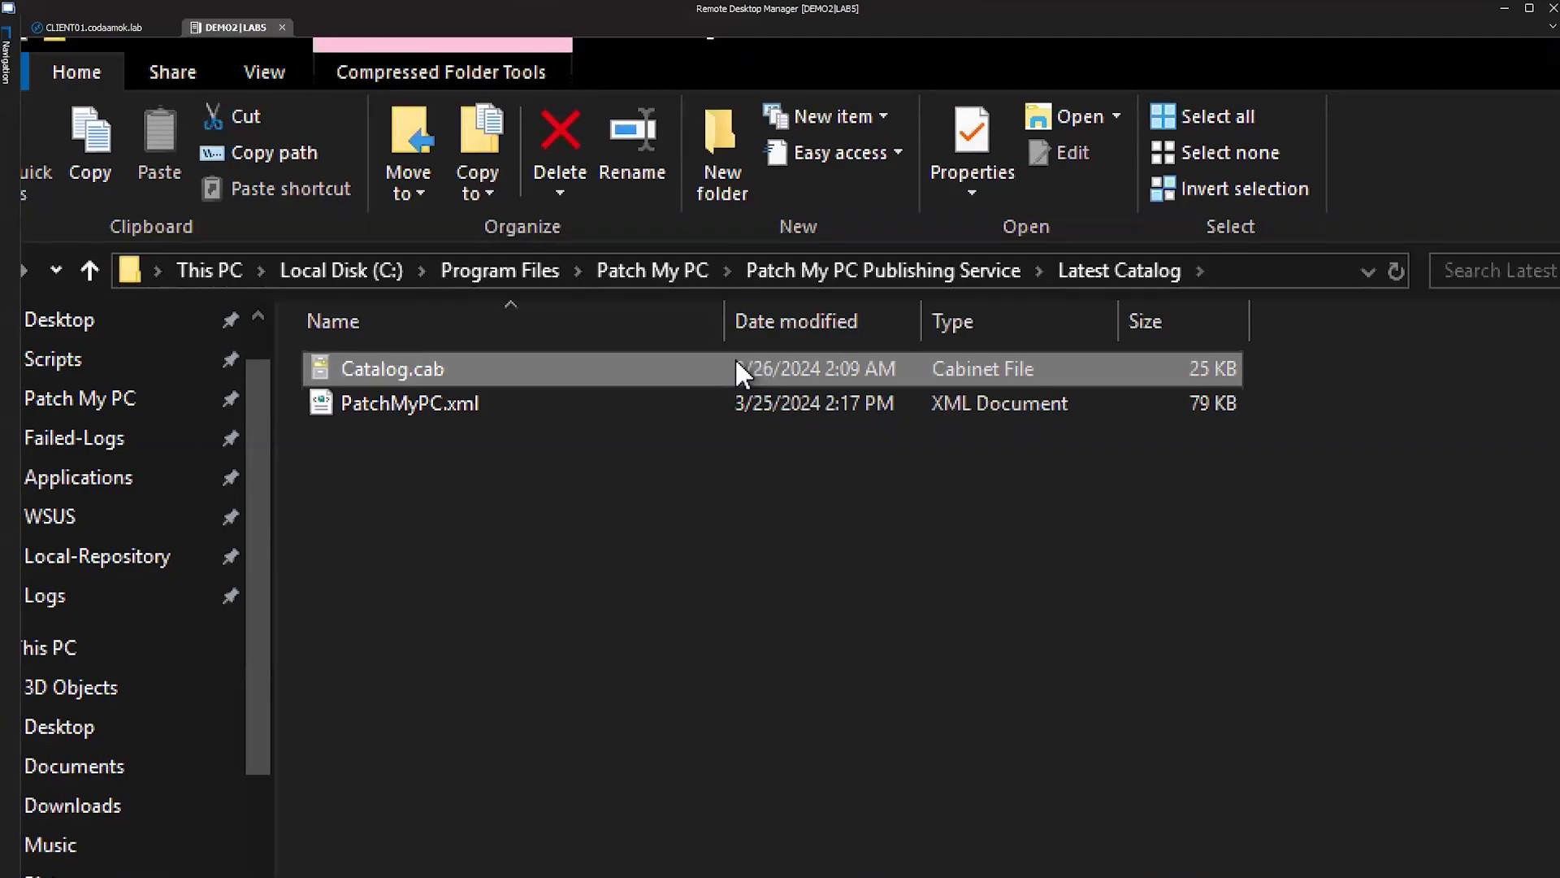
click(736, 404)
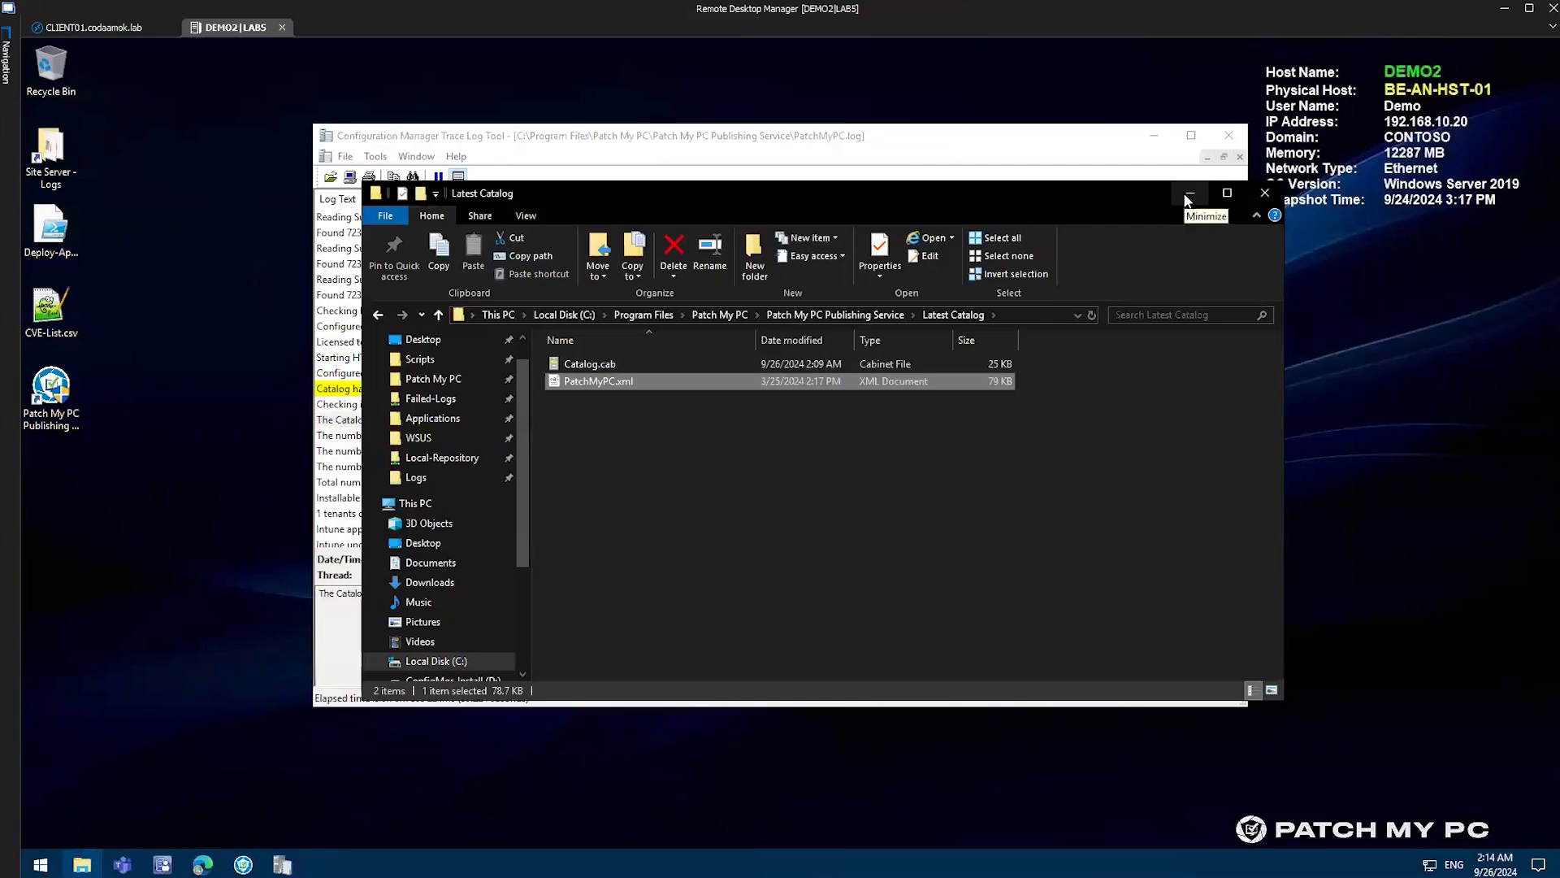
click(1189, 195)
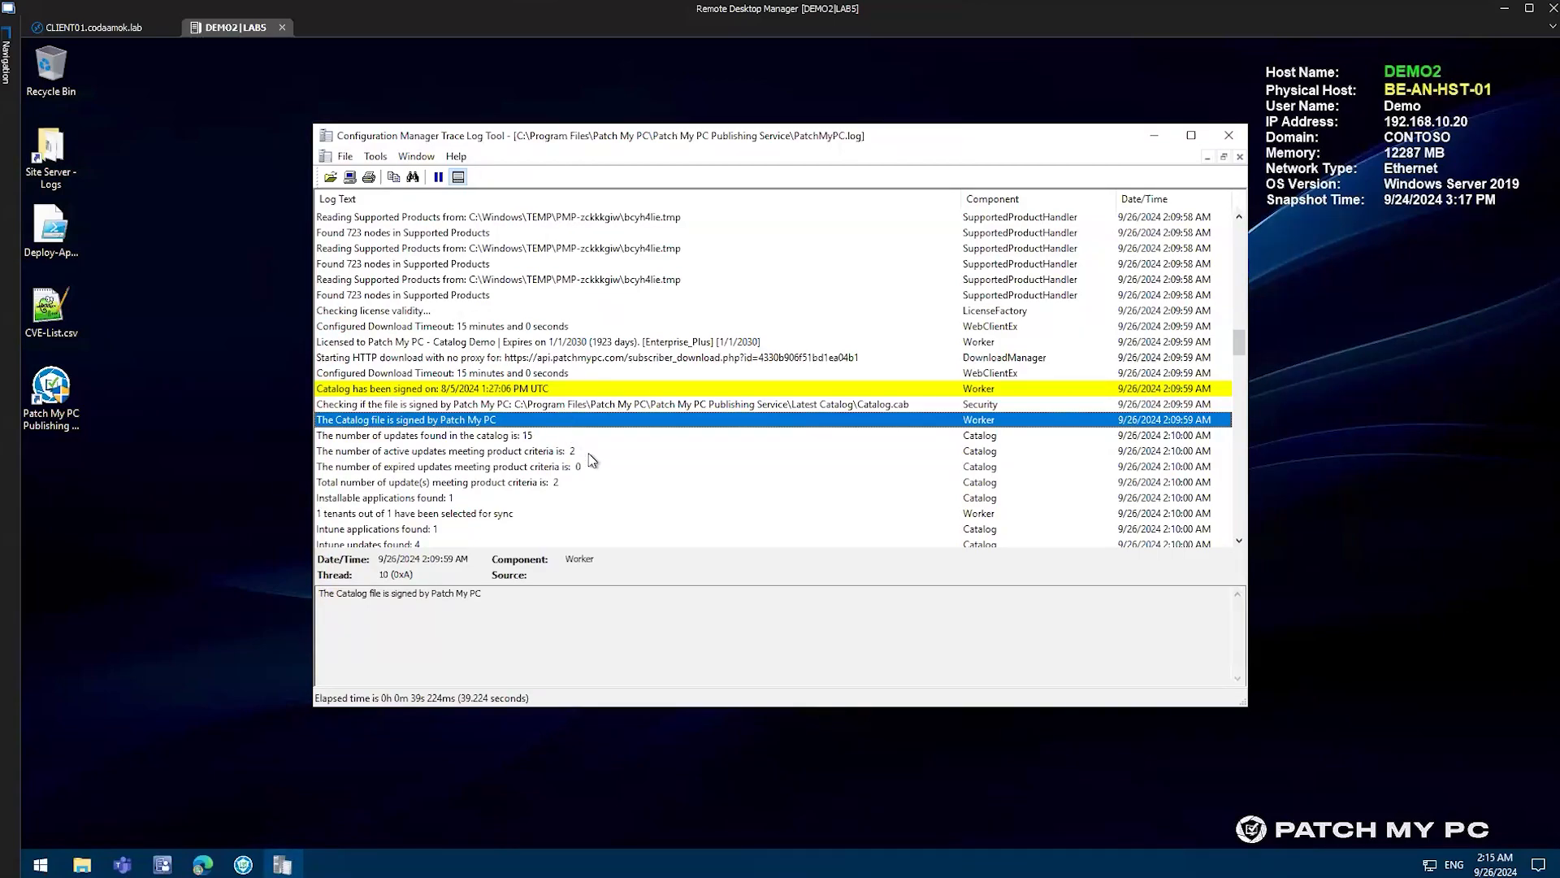
Review the log entries on catalog updates and on the Intune applications and updates found, clearing the on-screen annotations
key(super+plus)
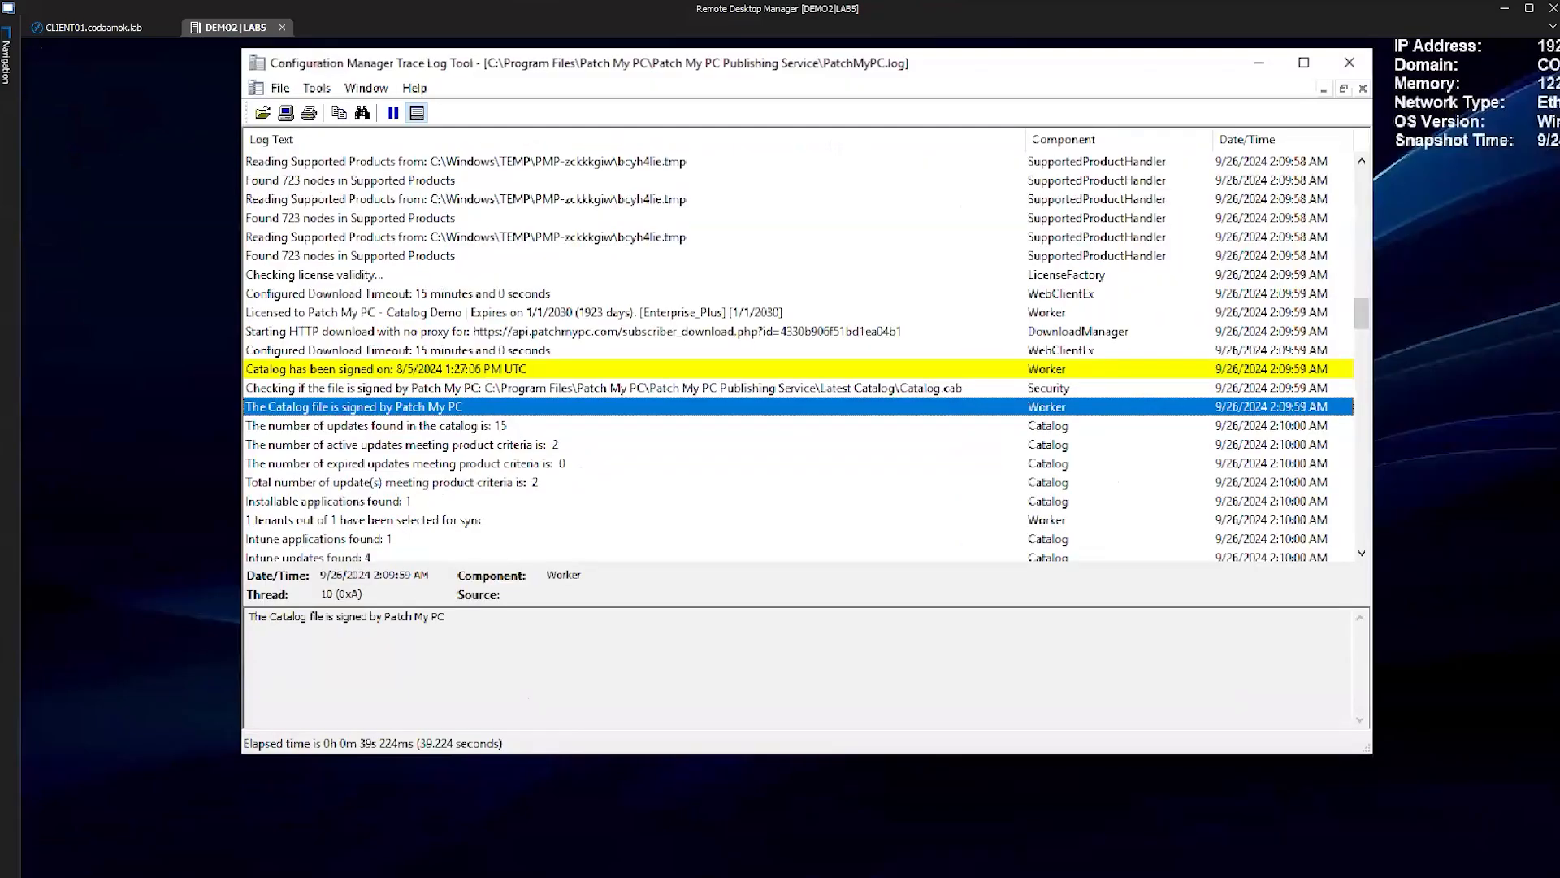
scroll(508, 416, down, 2)
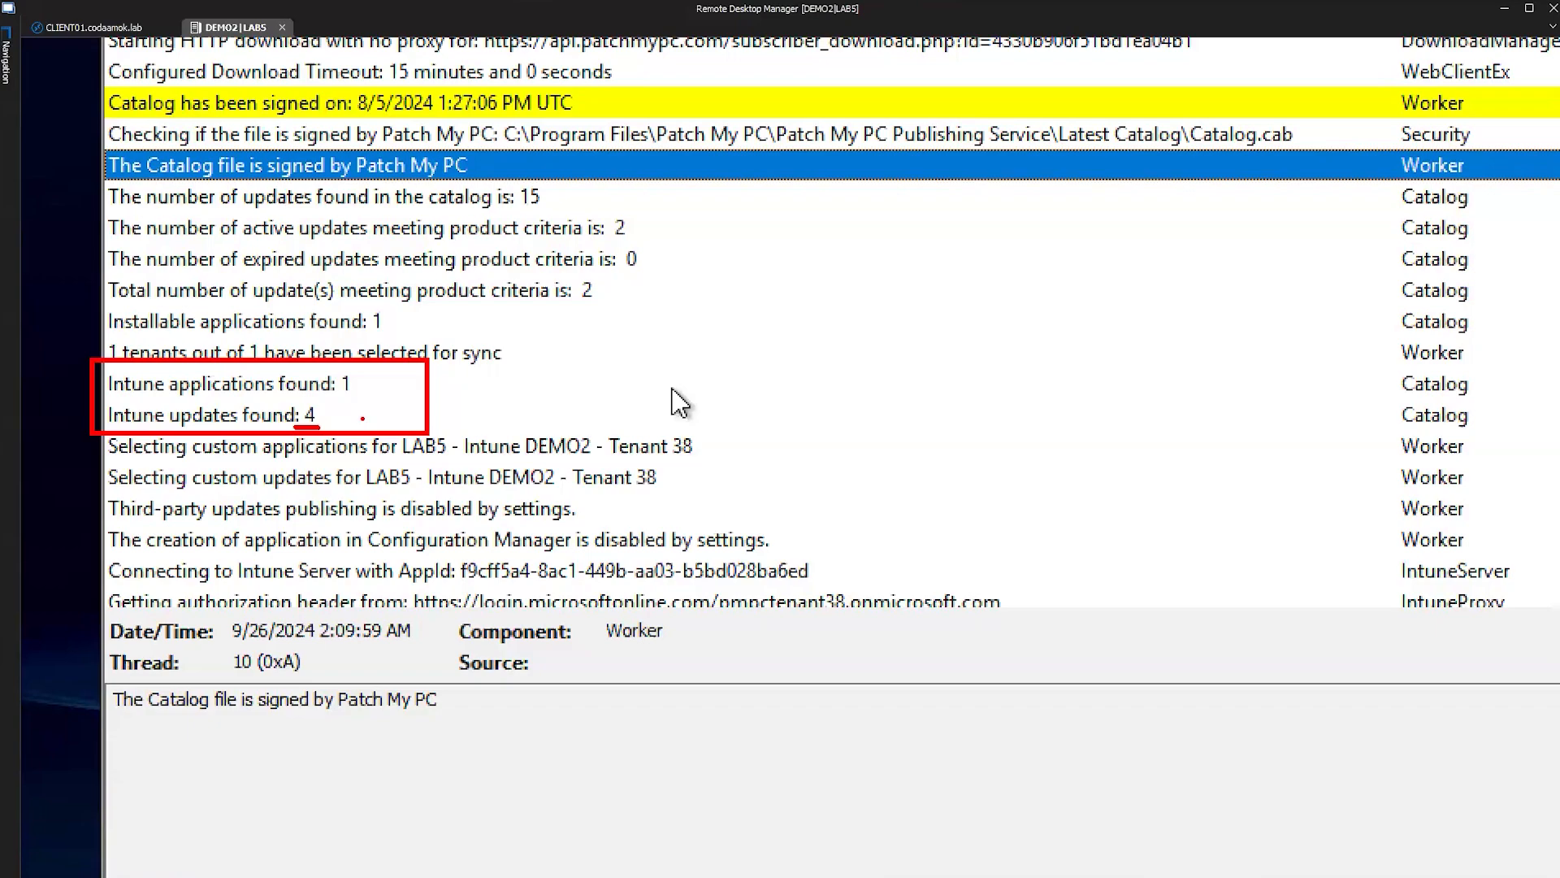
key(ctrl+z)
key(ctrl+z)
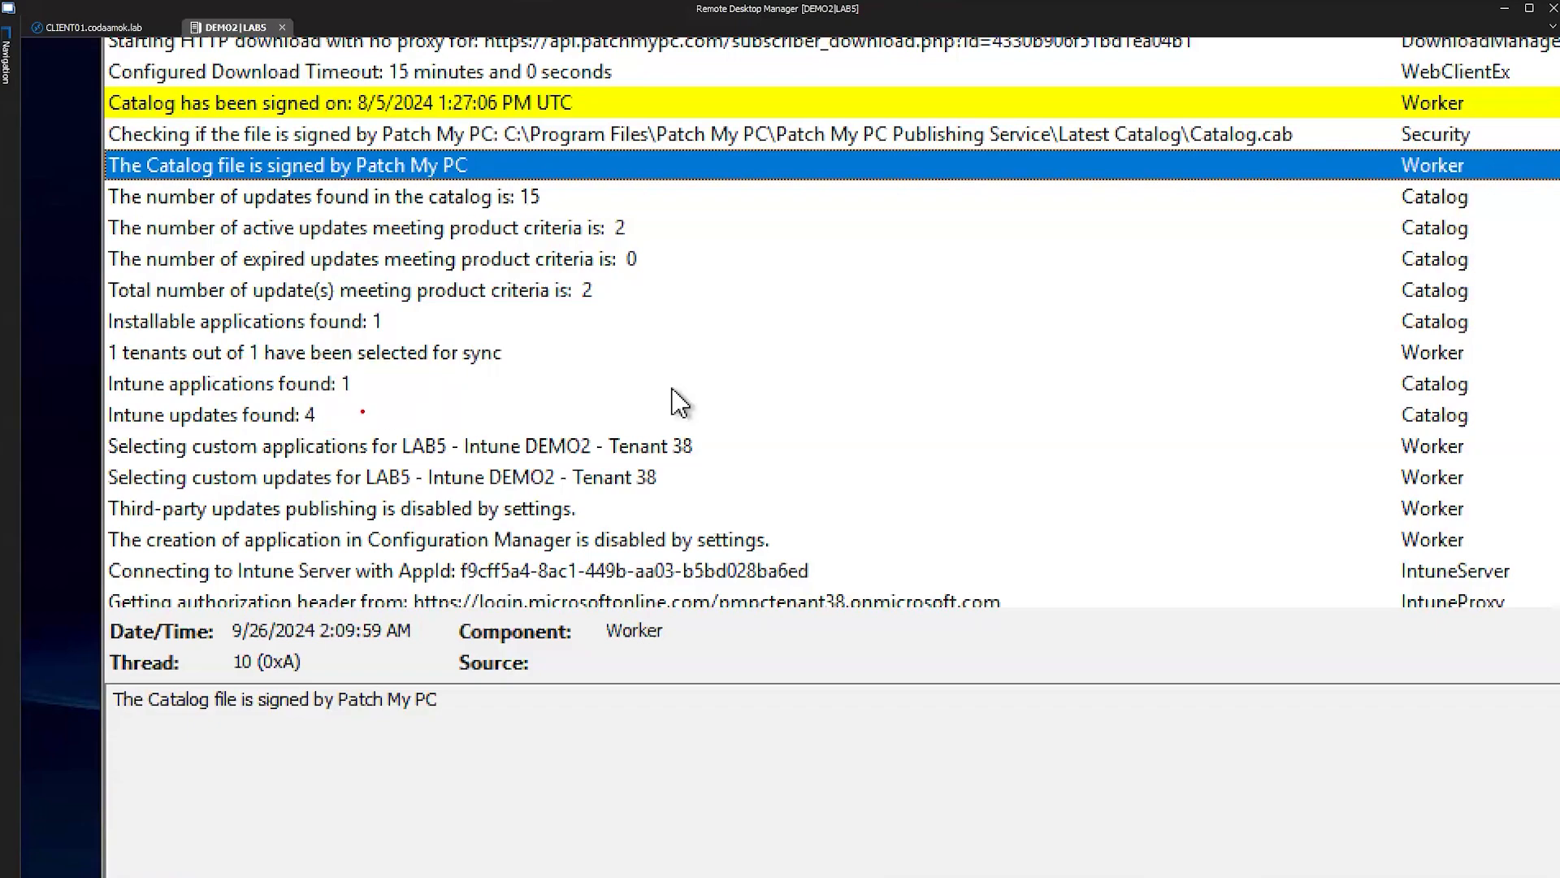
Review the log entries on selecting custom applications and custom updates for the tenant and on the publishing options disabled by settings
key(Escape)
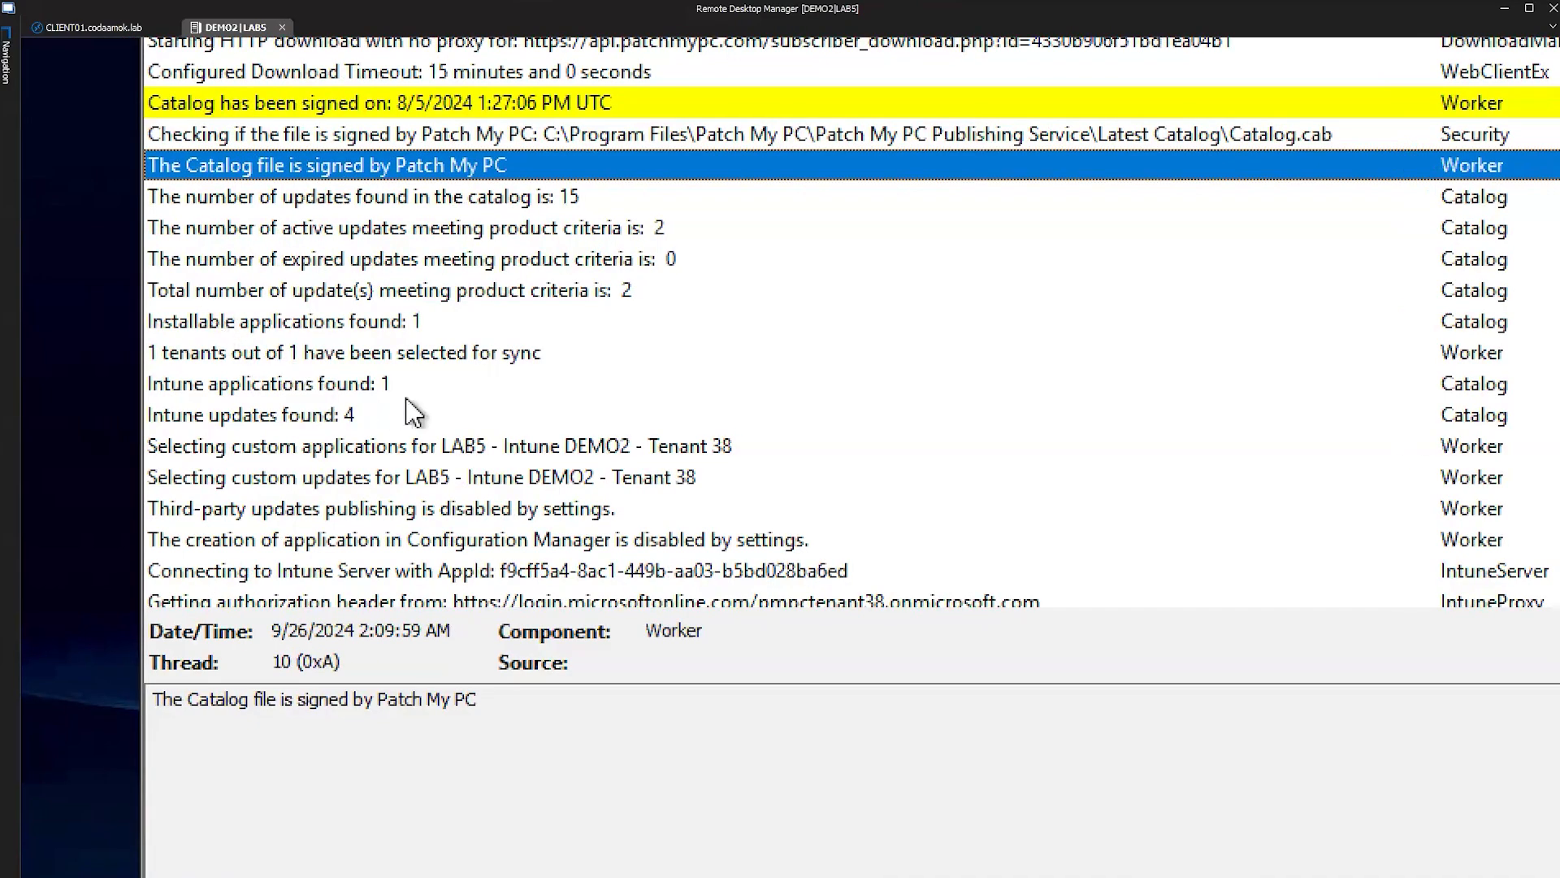
click(655, 446)
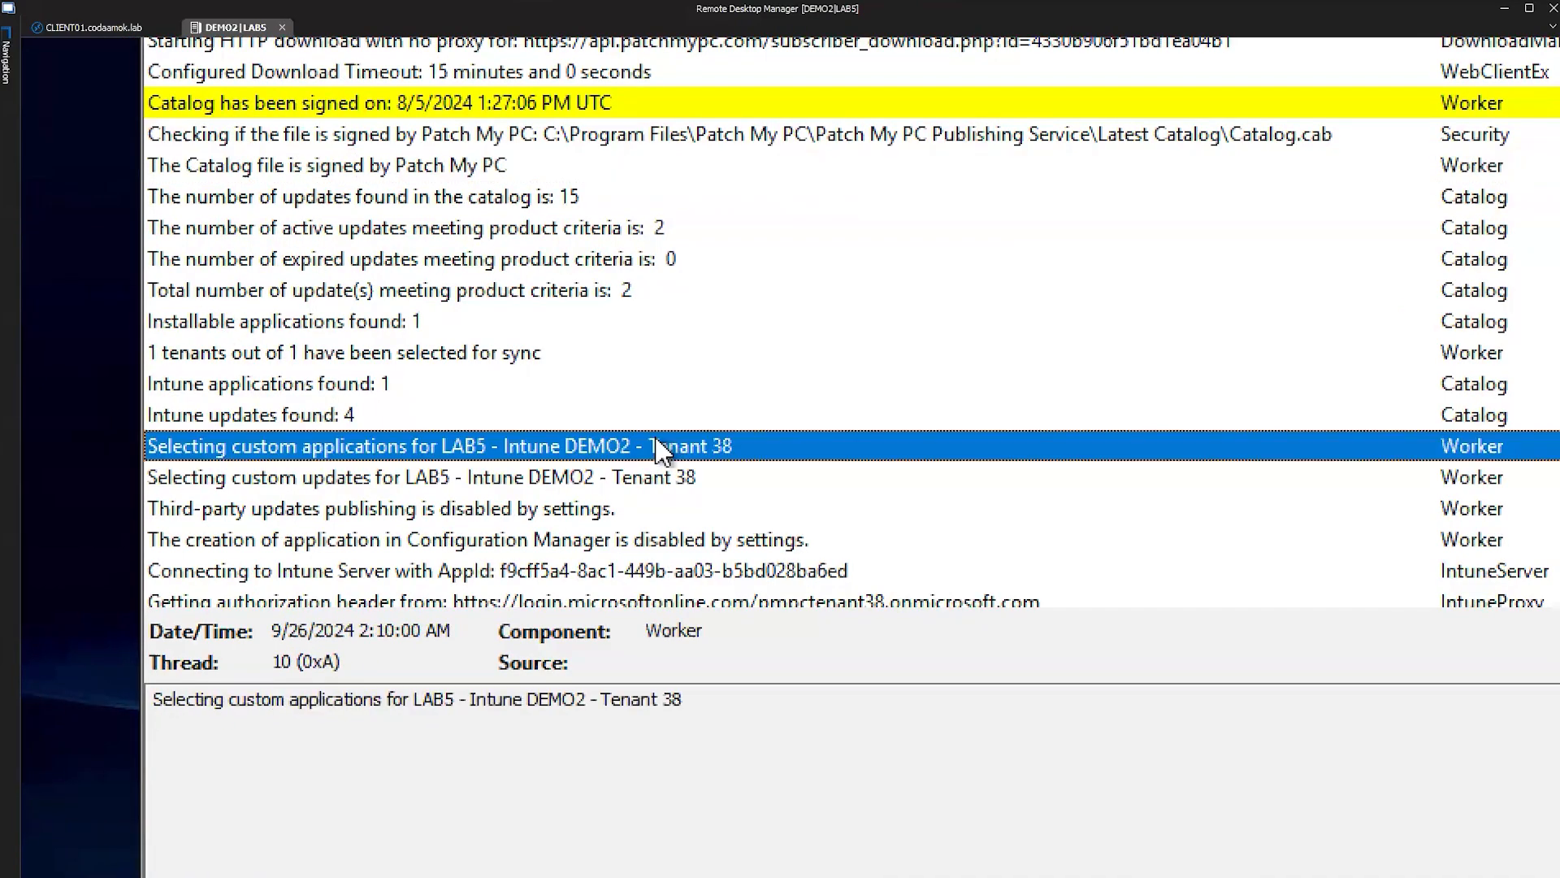
click(615, 478)
scroll(635, 456, down, 2)
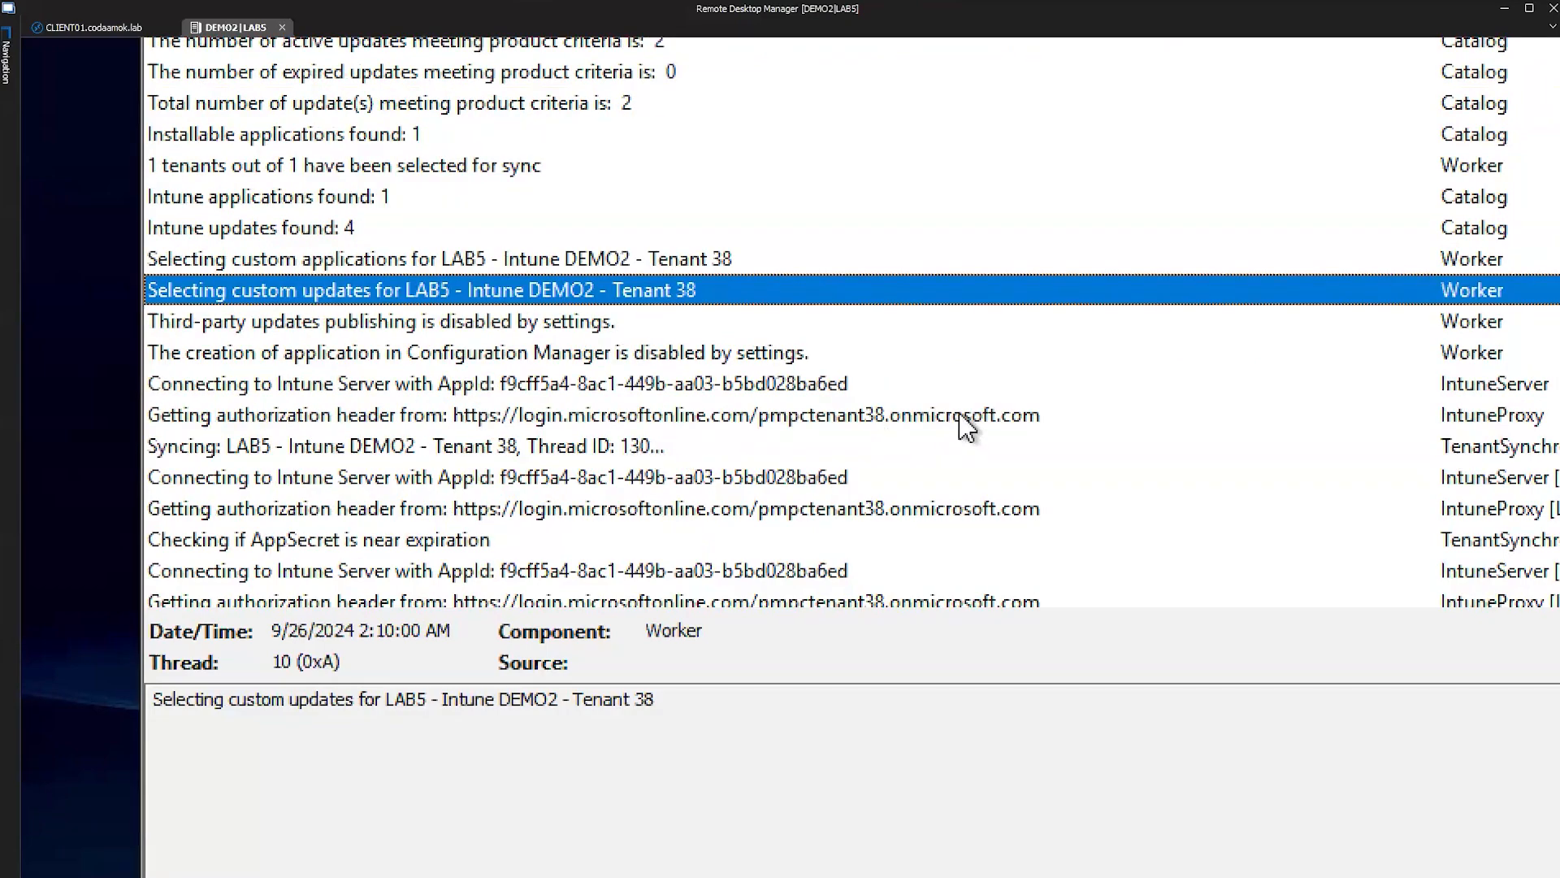
right_click(753, 293)
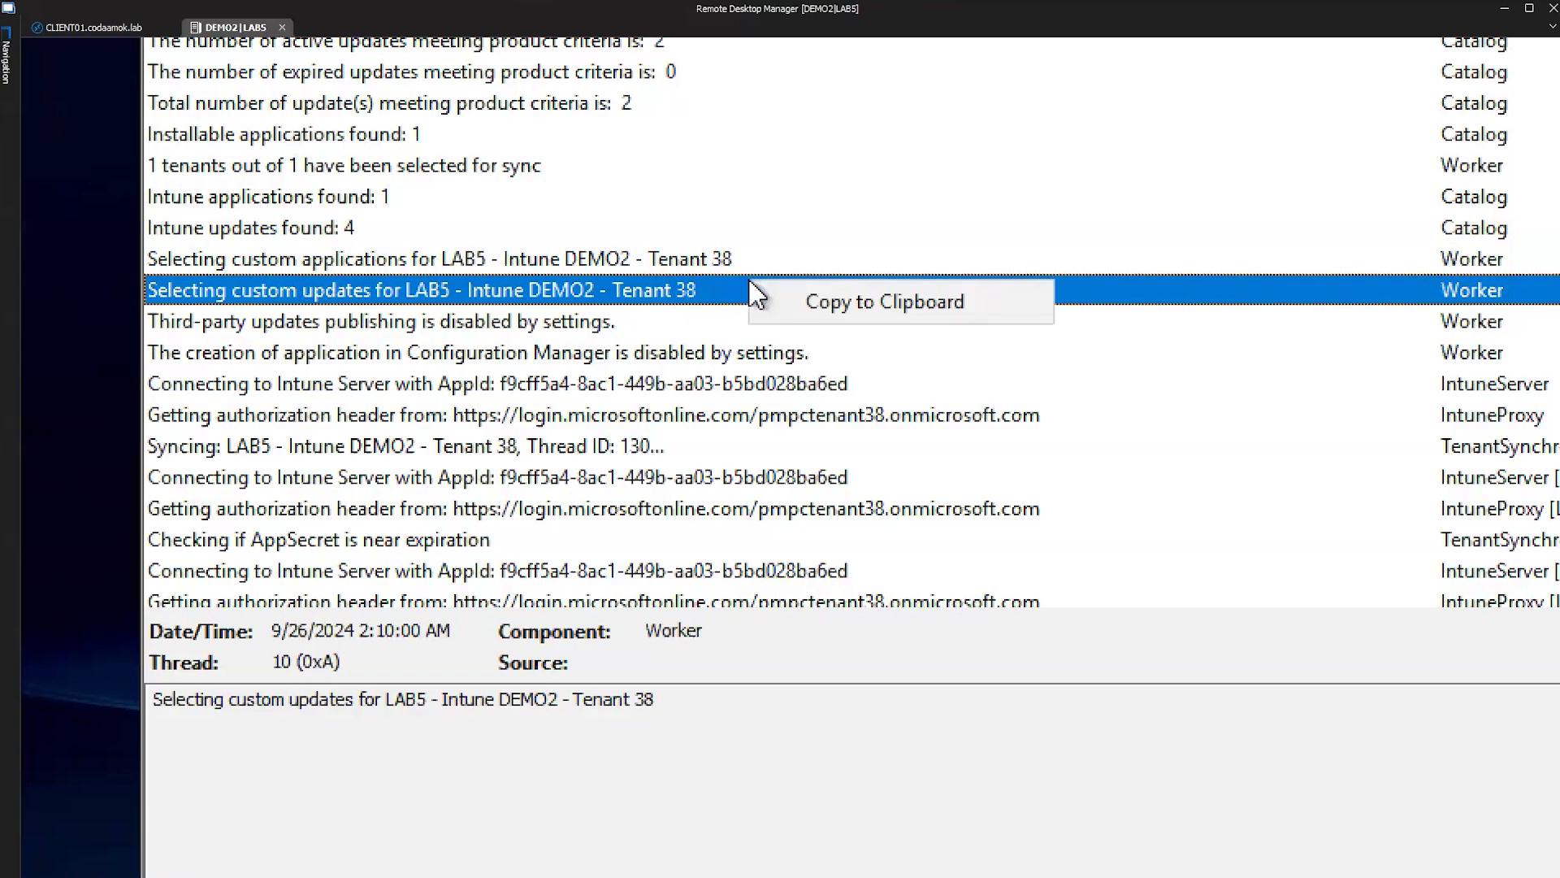
click(705, 297)
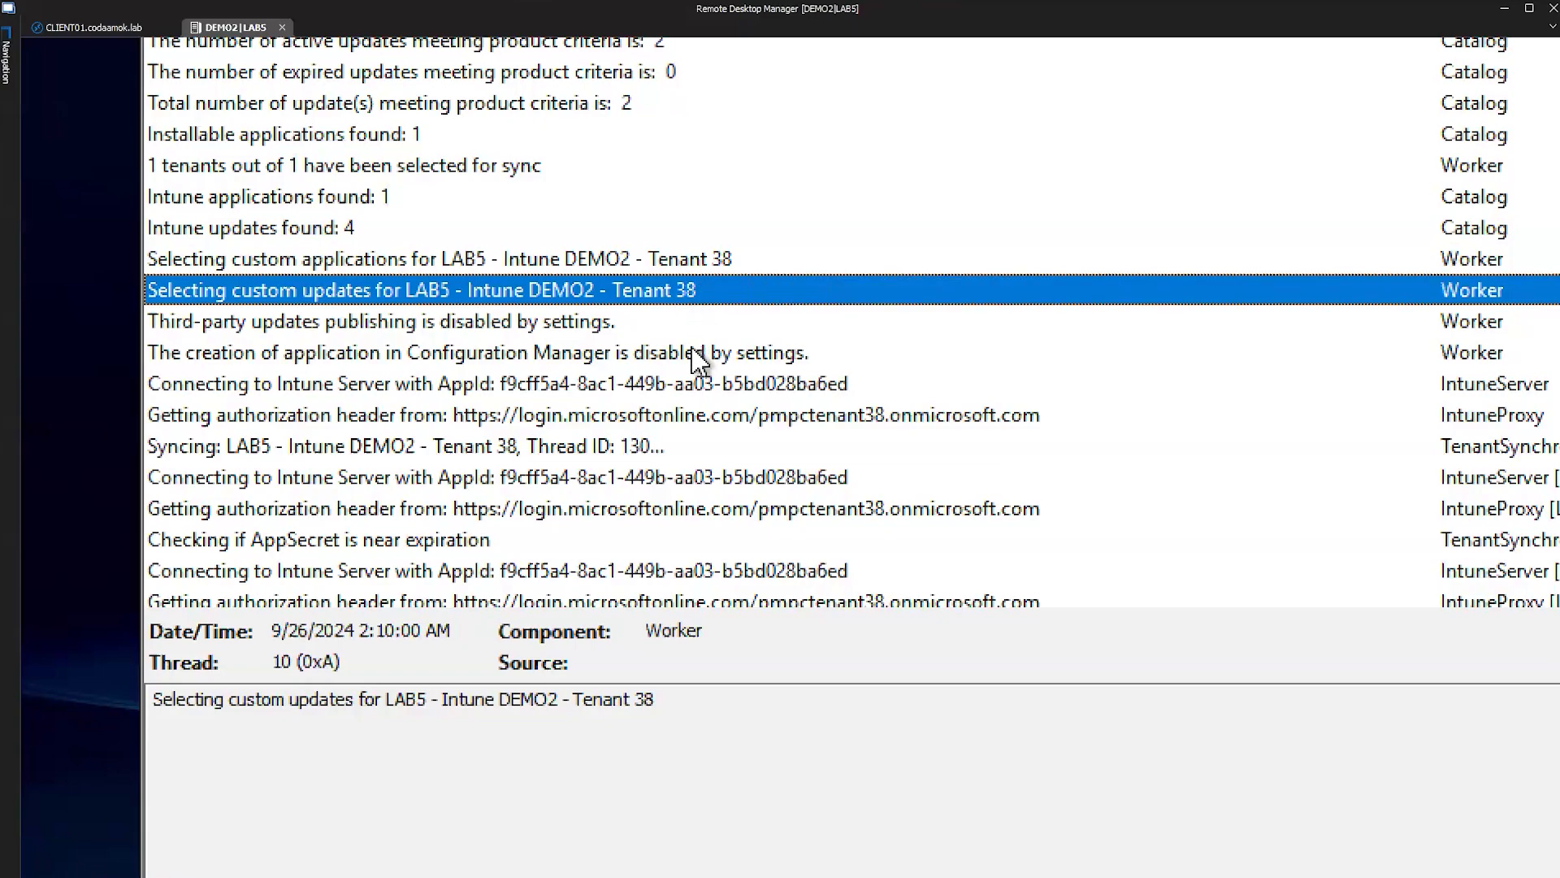
Read through the log entries on the Intune connection, AppSecret expiration check, access test and Enrollment Status Page profiles
scroll(698, 355, down, 1)
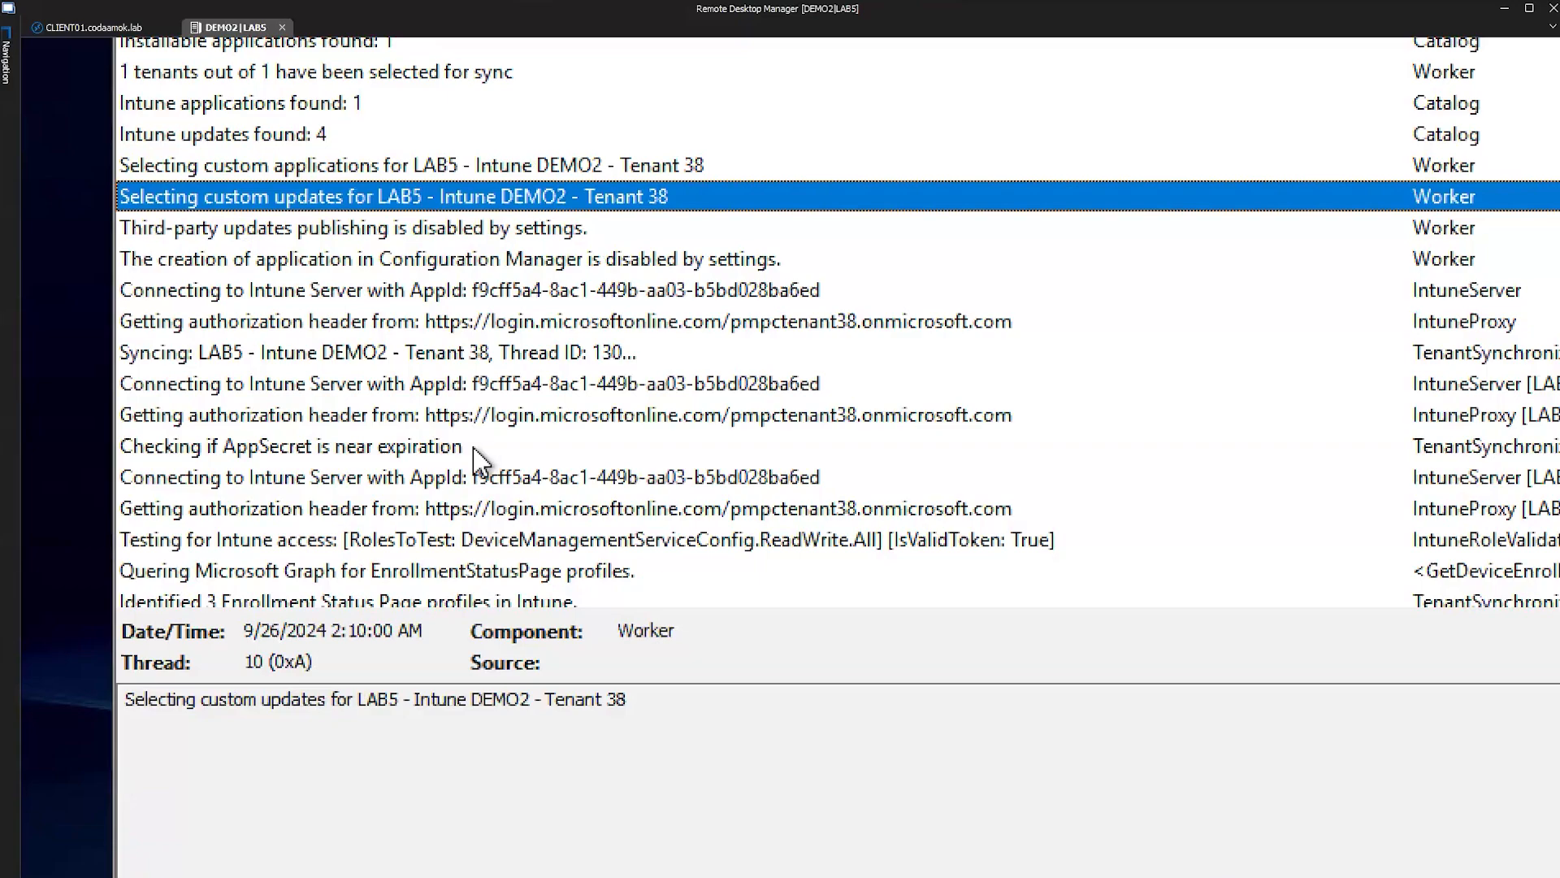
scroll(479, 460, down, 2)
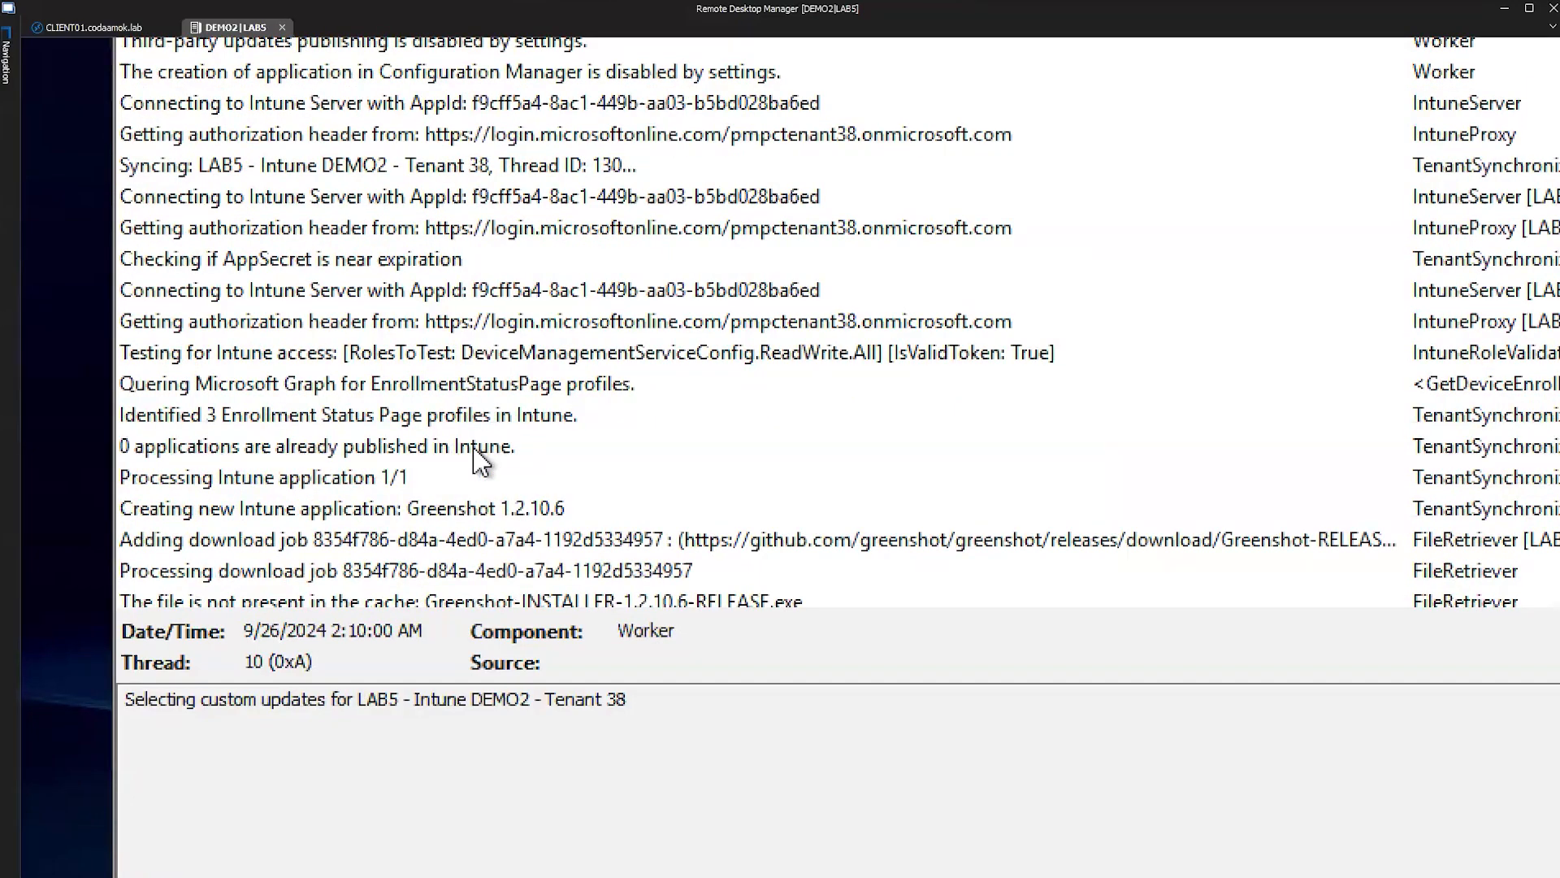
scroll(480, 459, down, 1)
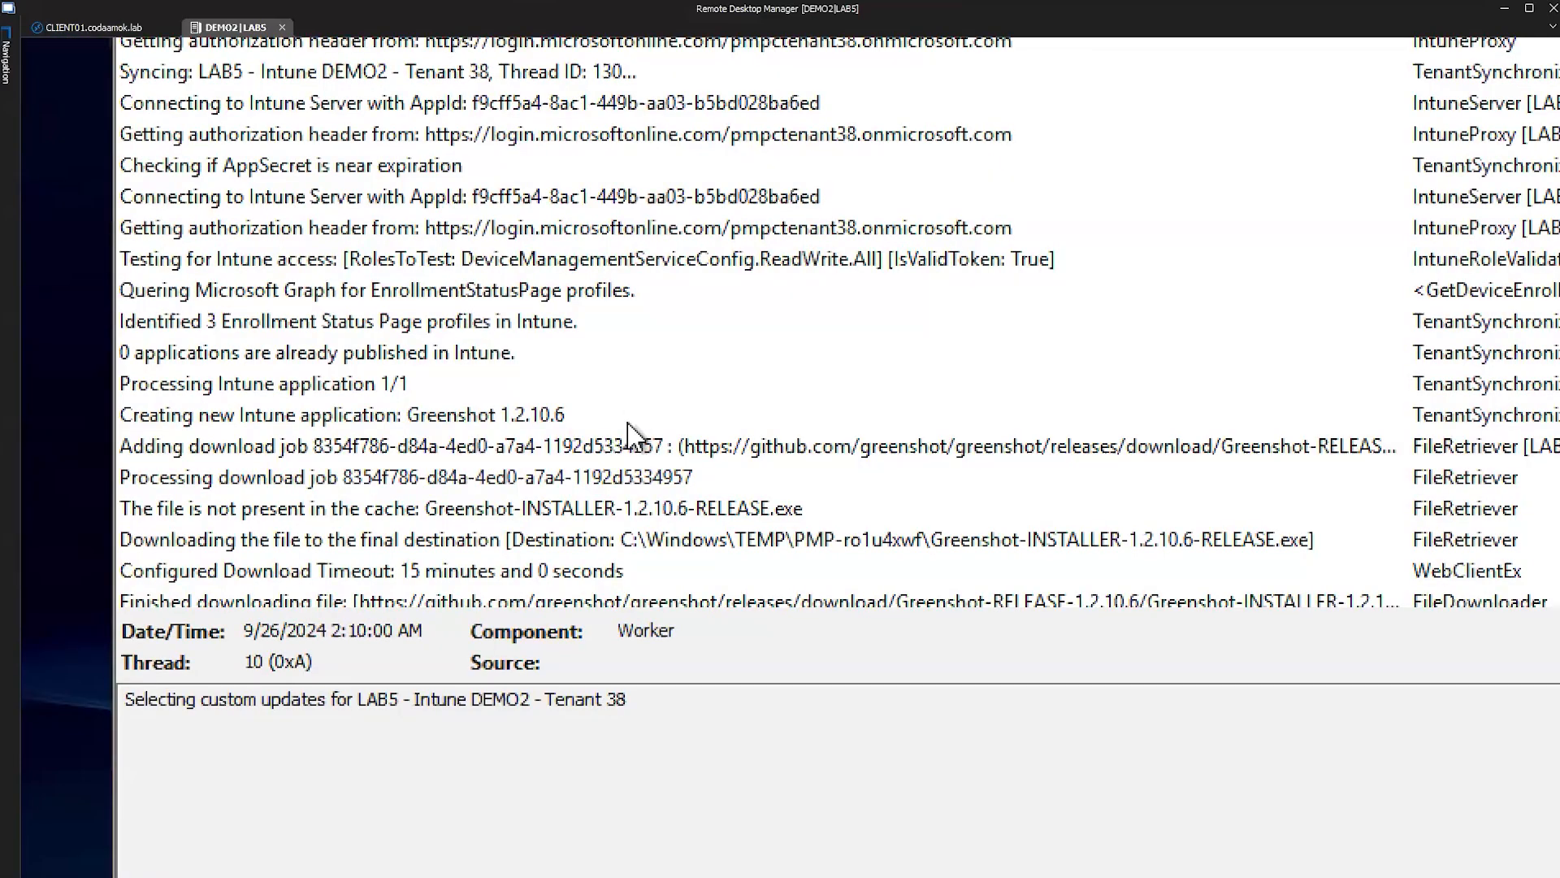
Examine the Greenshot 1.2.10.6 log entries from adding the download job through the download destination and timeout to copying ScriptRunner
click(630, 452)
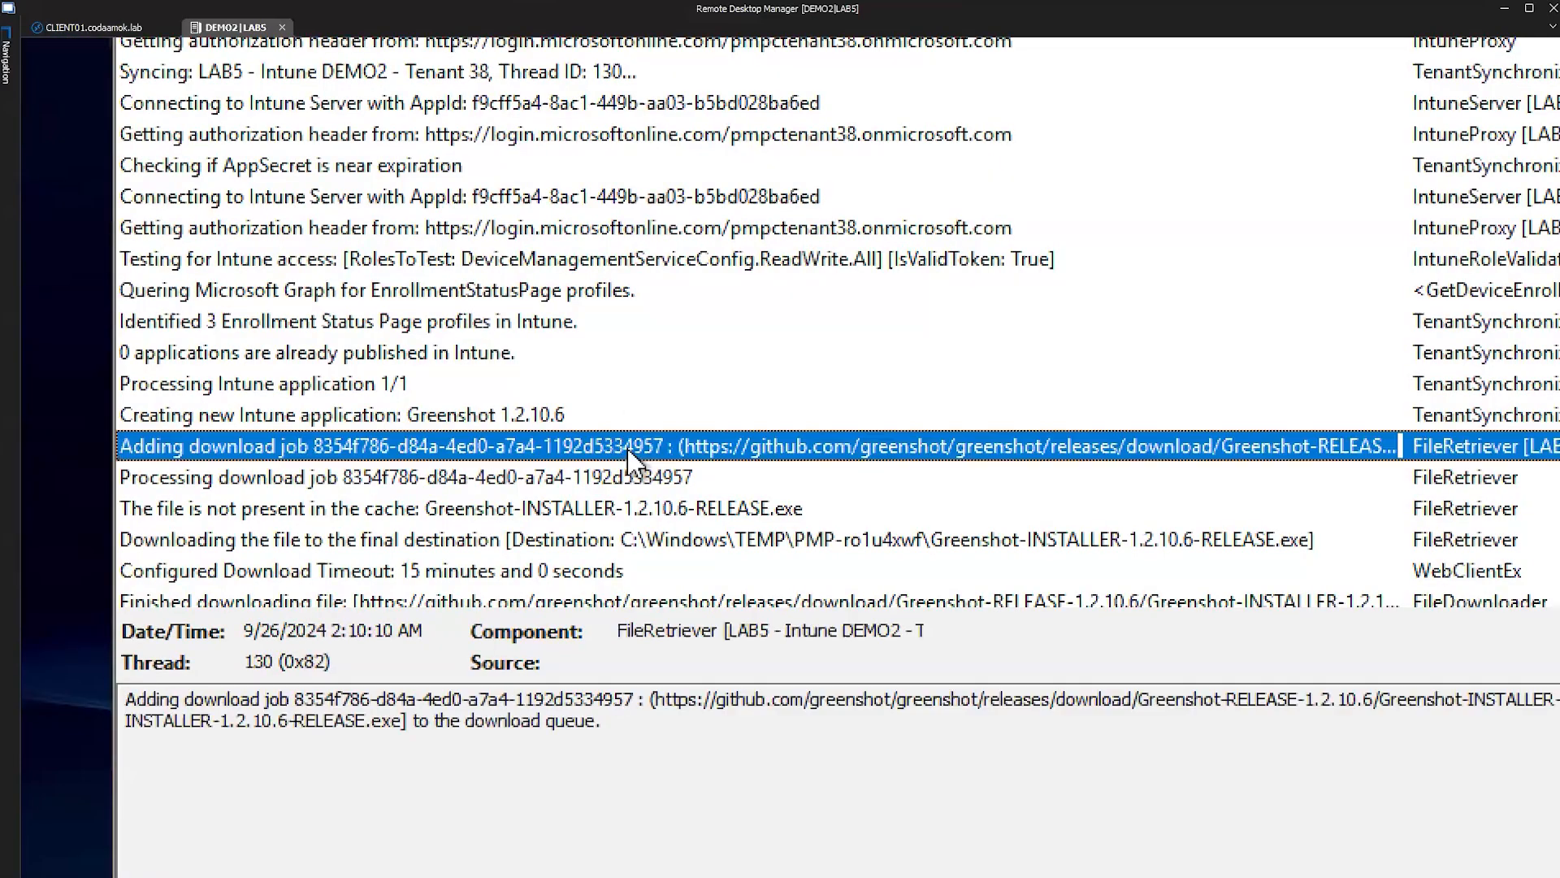
click(655, 543)
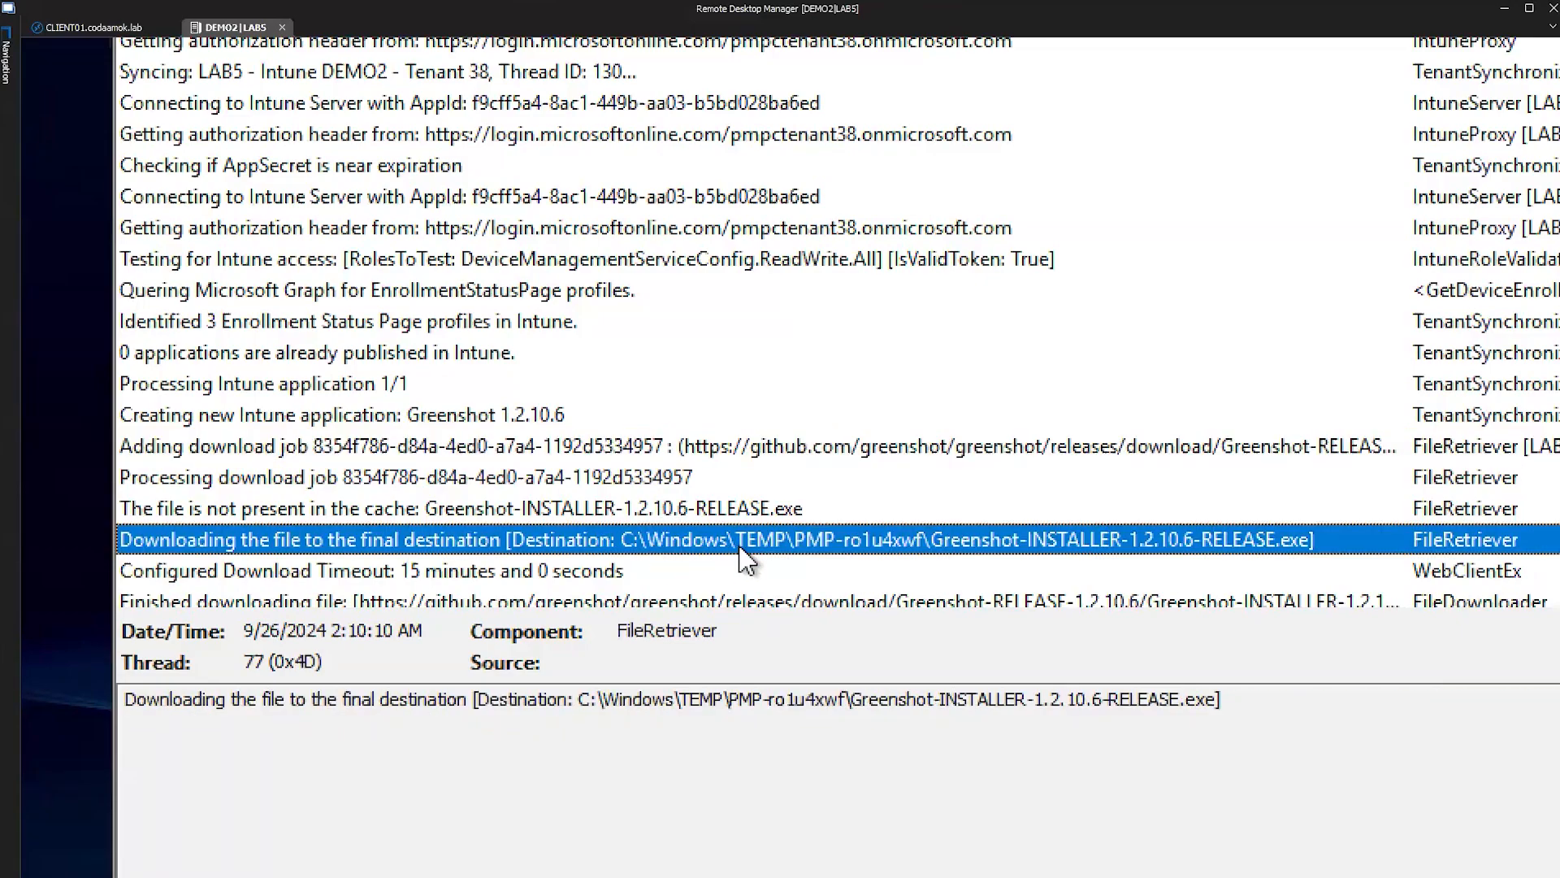
scroll(746, 559, down, 2)
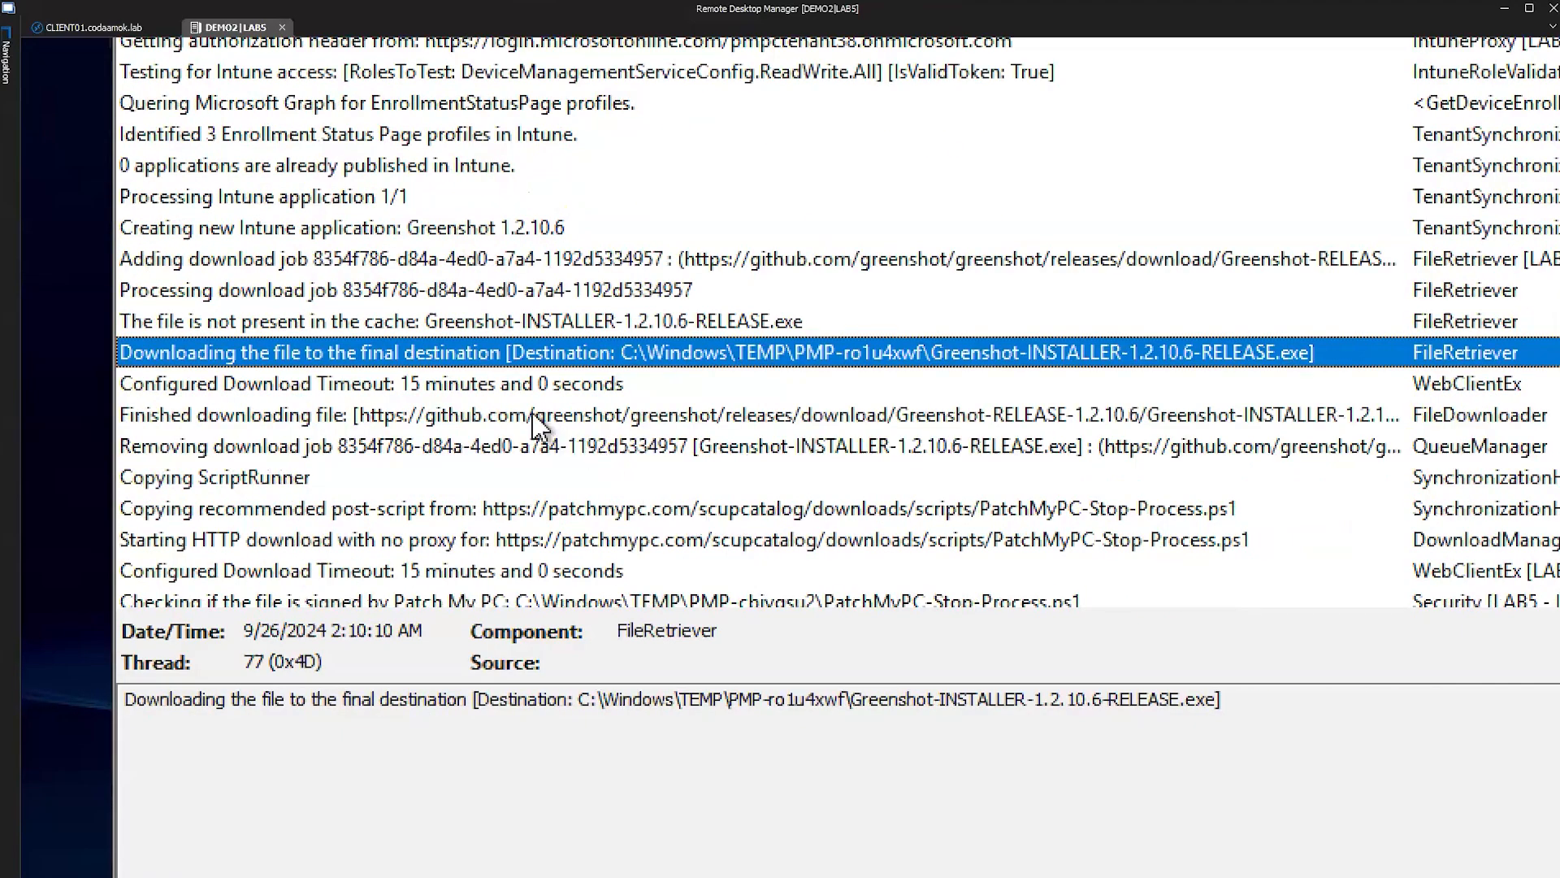
click(416, 387)
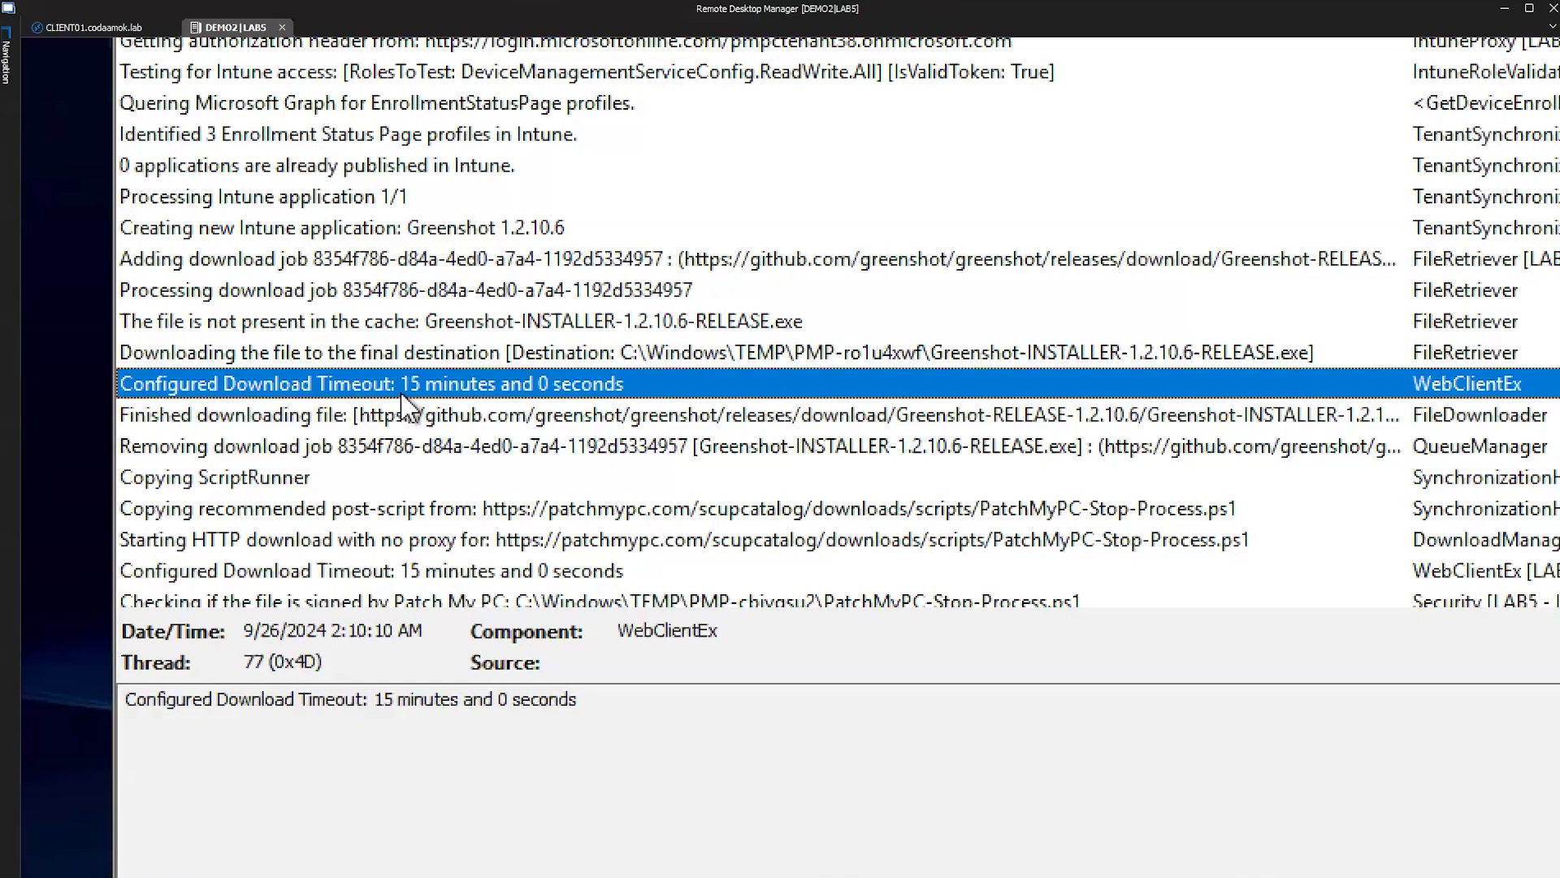
click(488, 478)
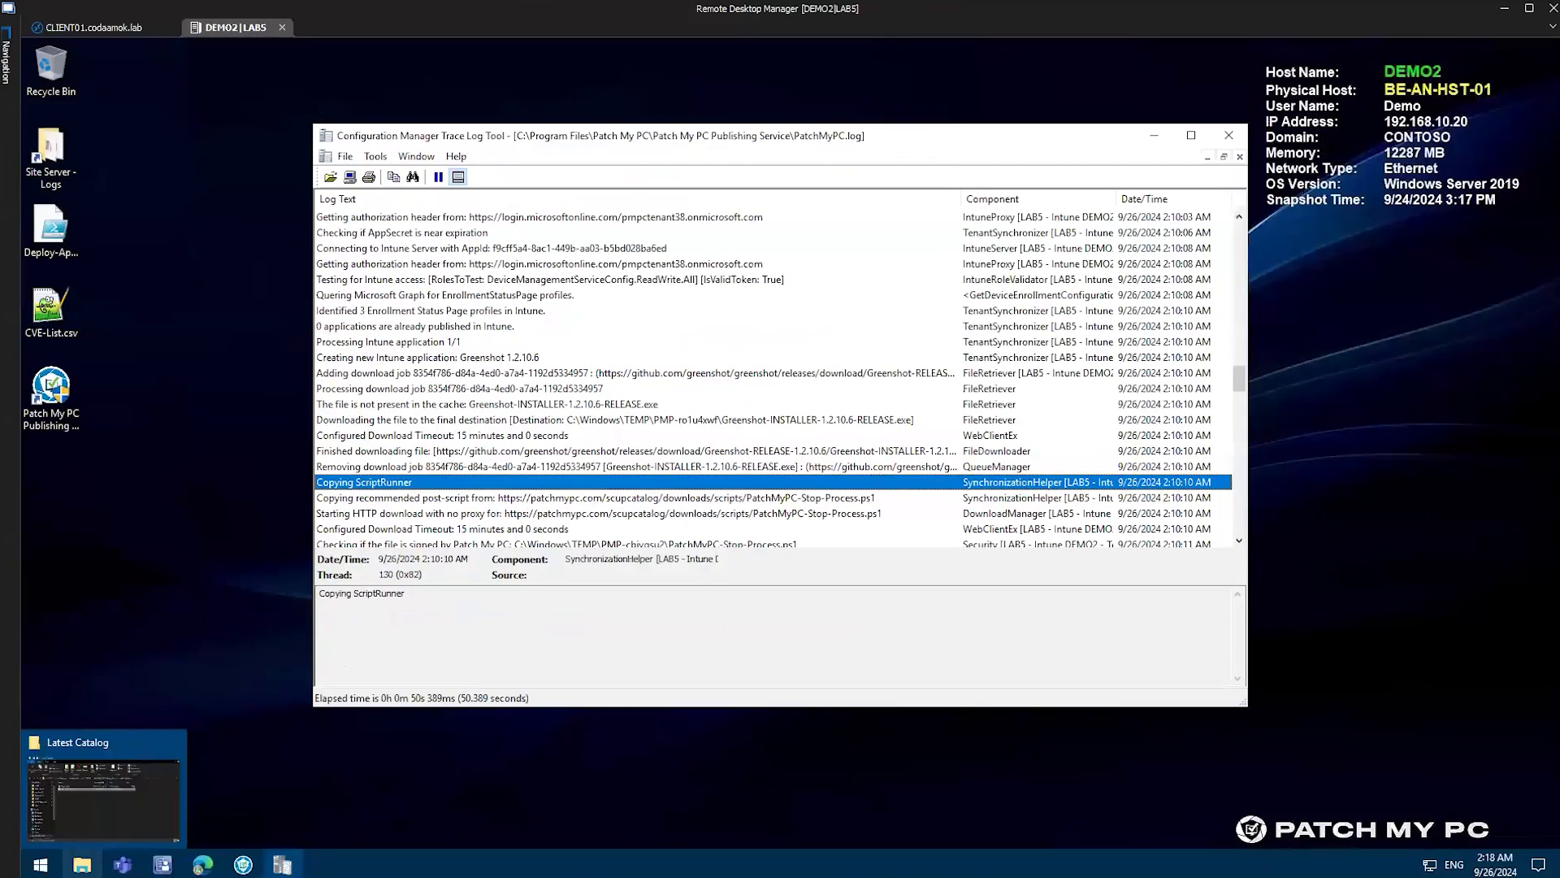
Switch to File Explorer and open the Patch My PC Publishing Service folder inside Patch My PC
click(82, 865)
click(453, 380)
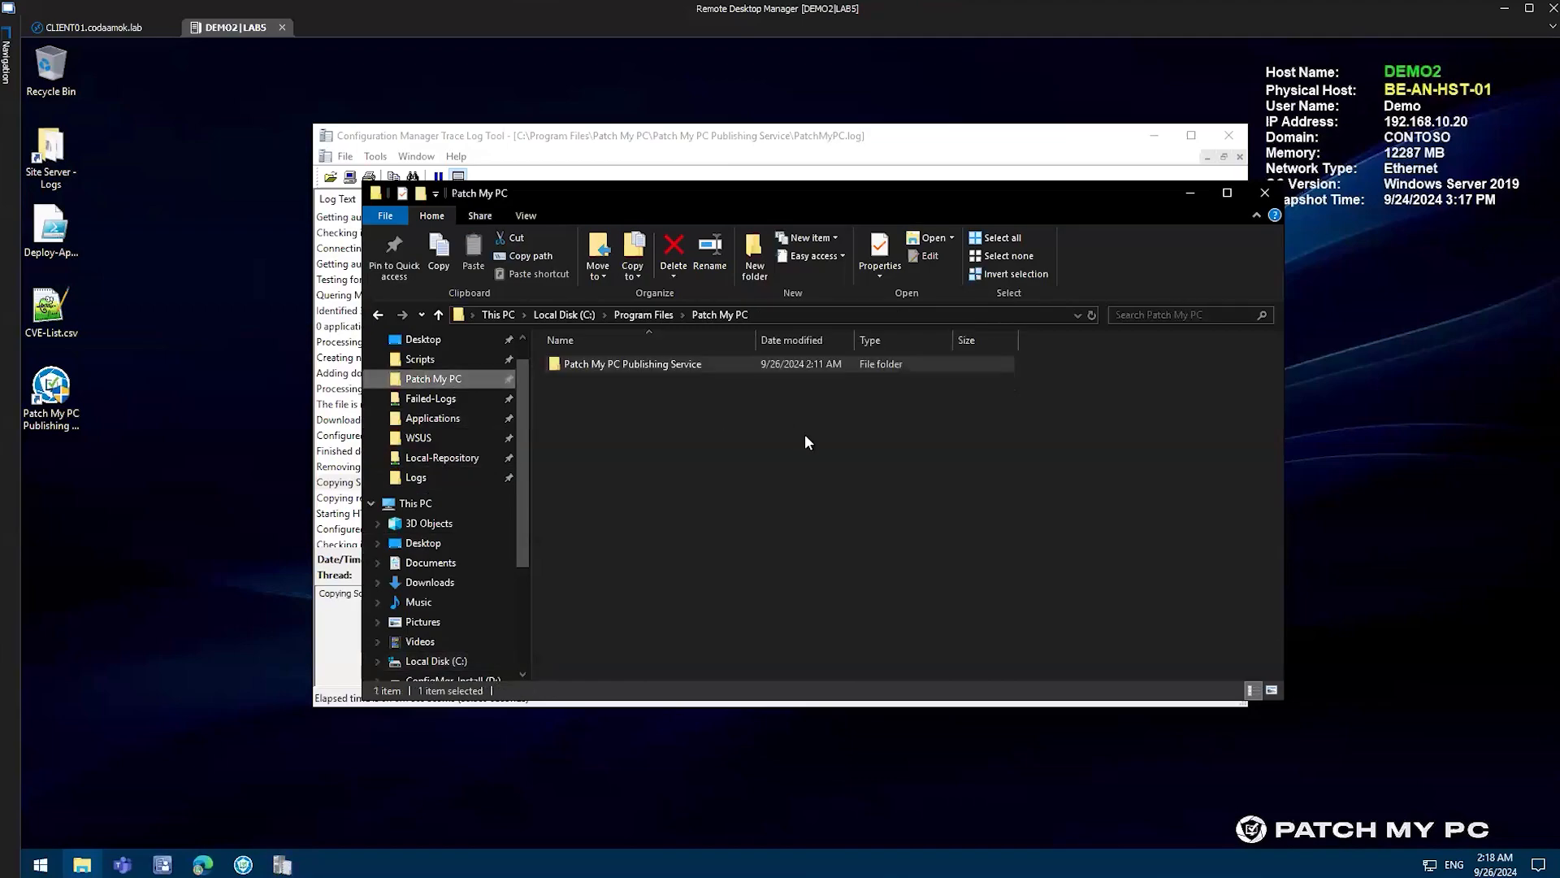
double_click(723, 364)
click(818, 533)
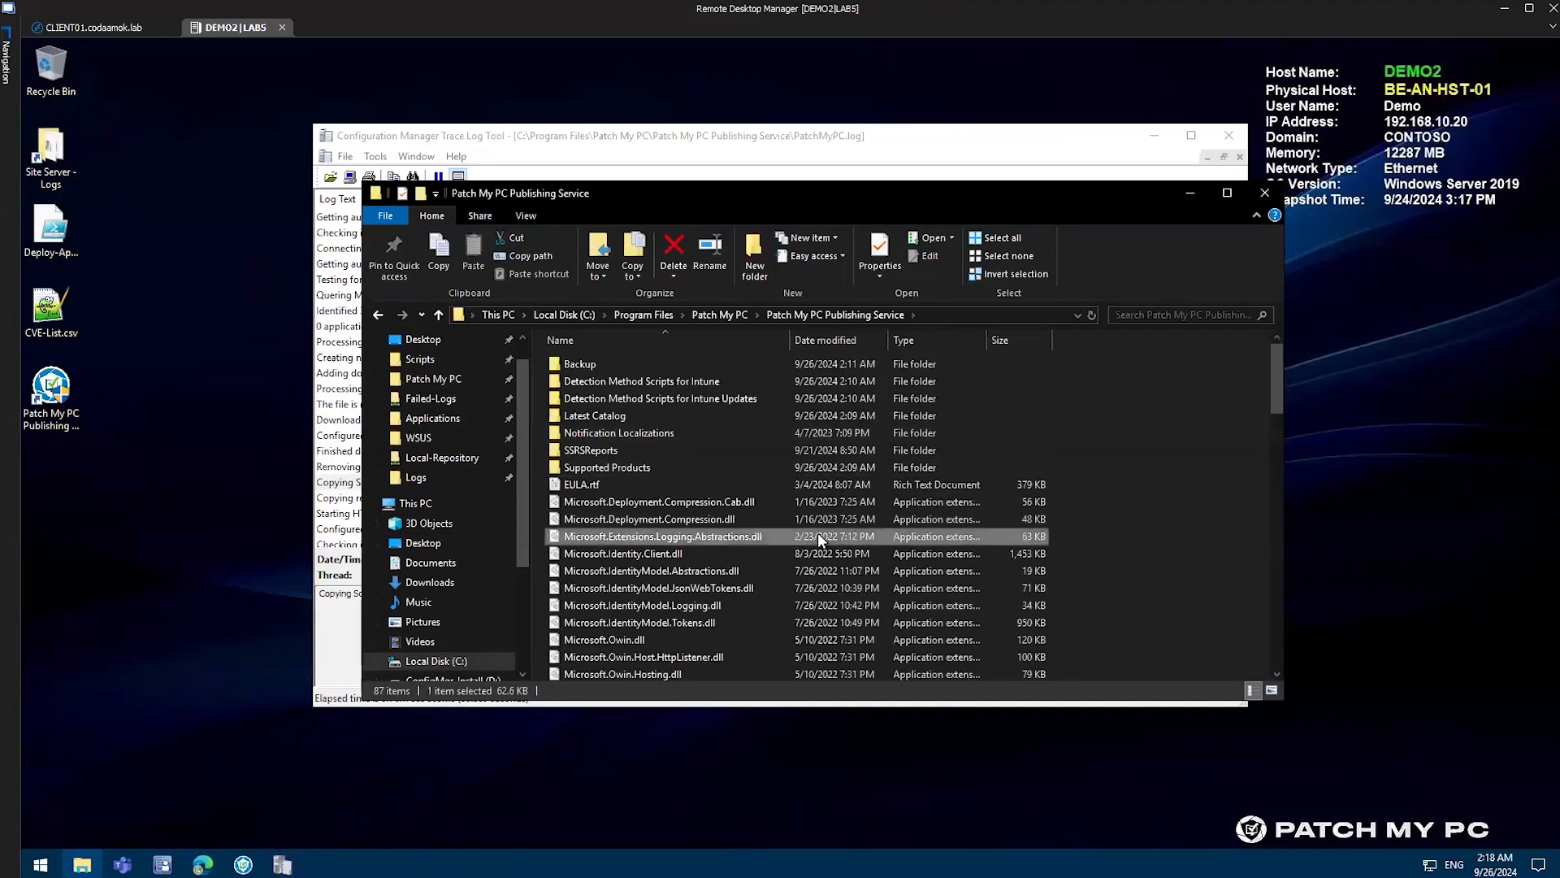
Locate PatchMyPC-ScriptRunner.exe in the Patch My PC Publishing Service folder, and minimize File Explorer
key(p)
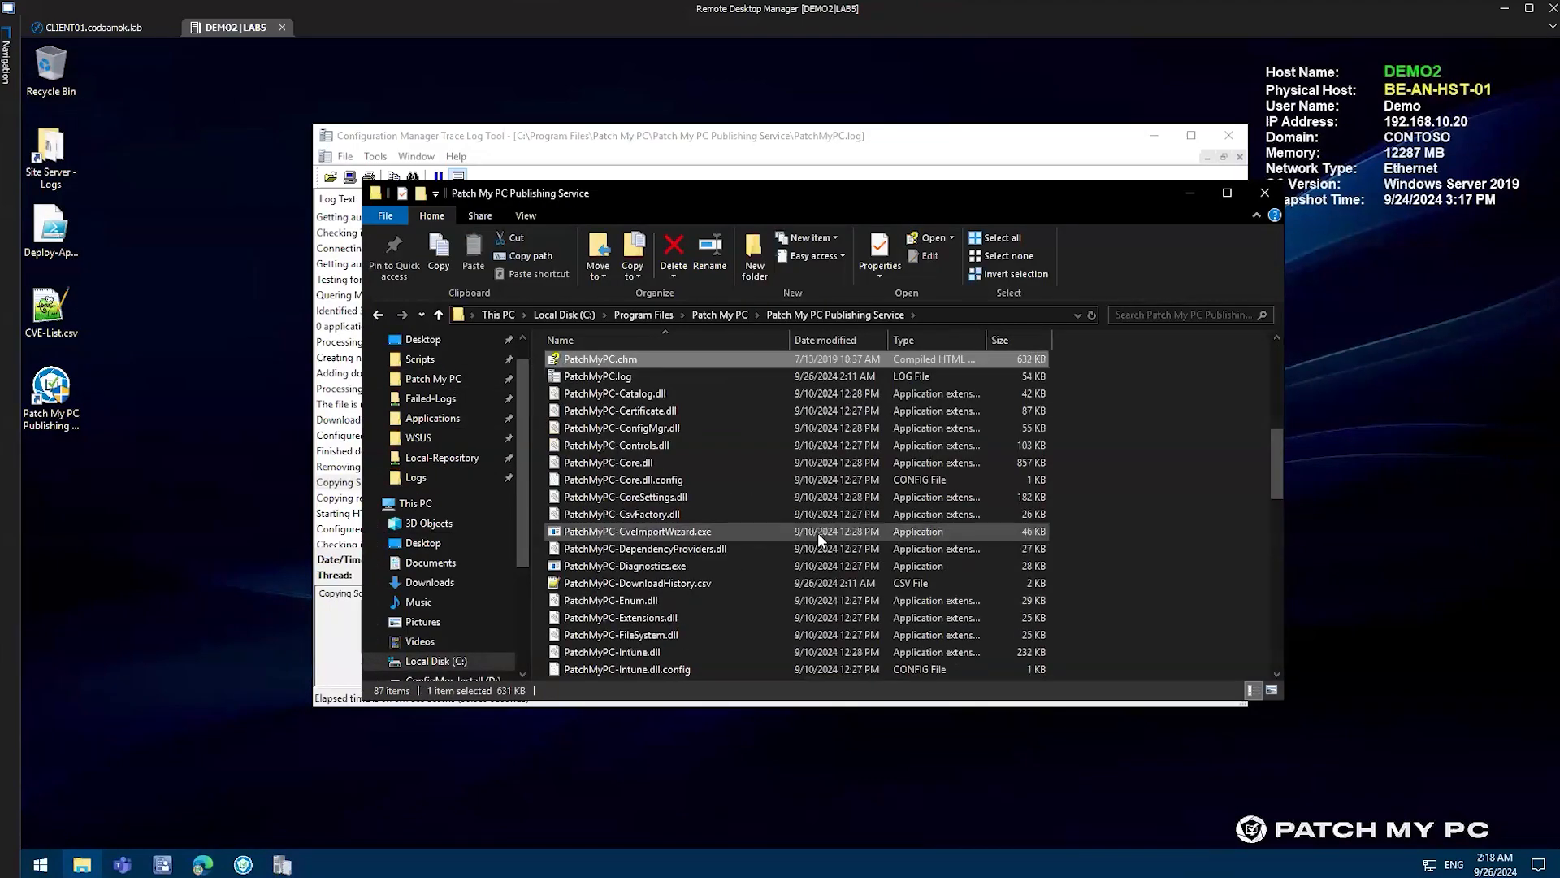
scroll(800, 535, down, 7)
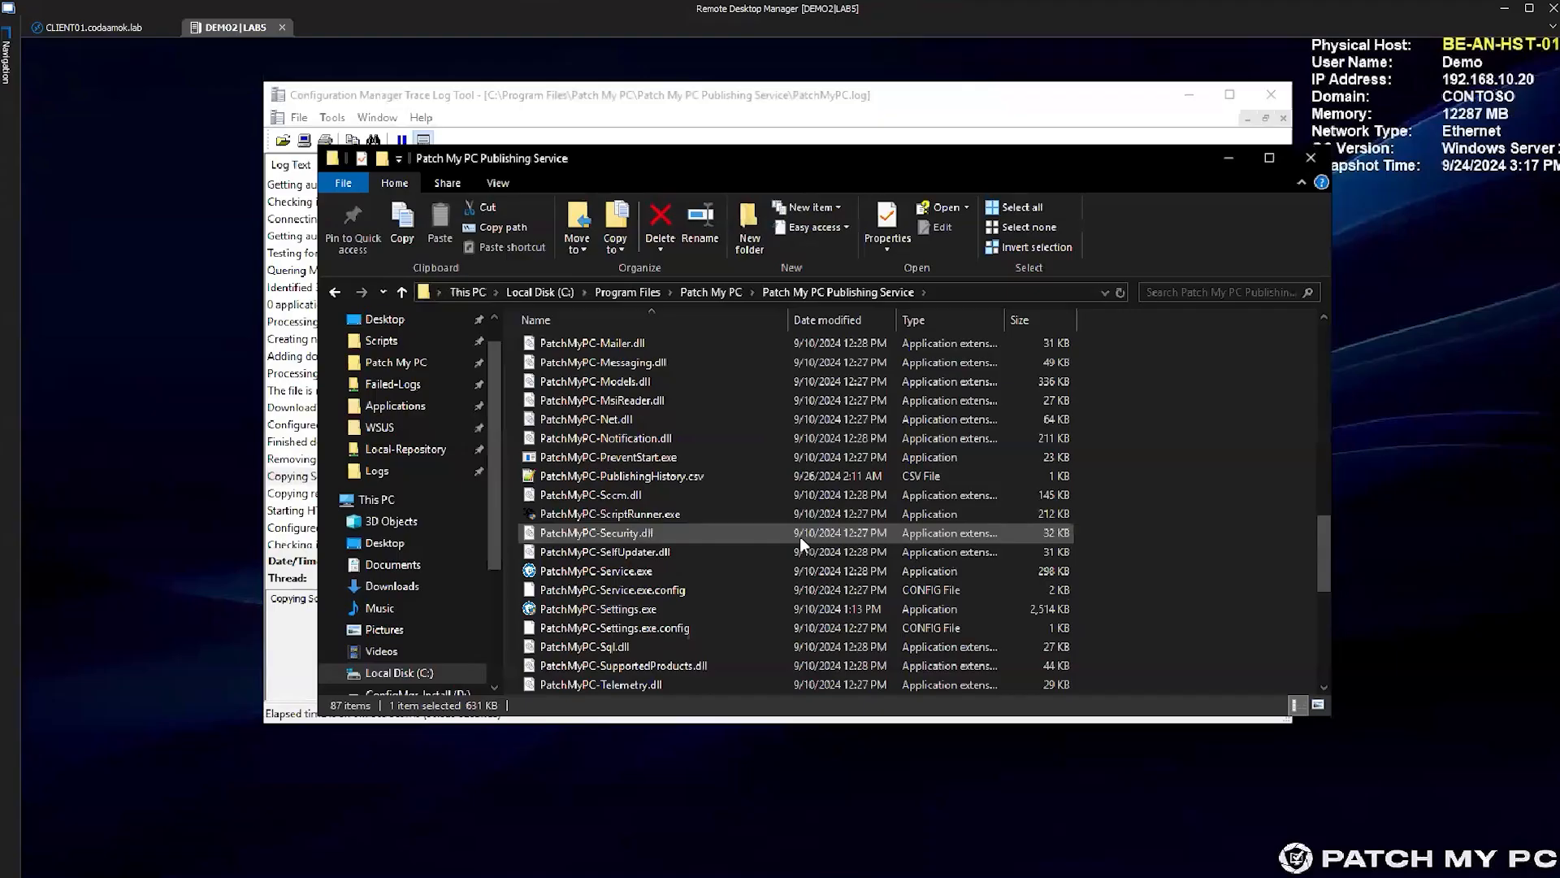
scroll(800, 535, down, 1)
click(712, 513)
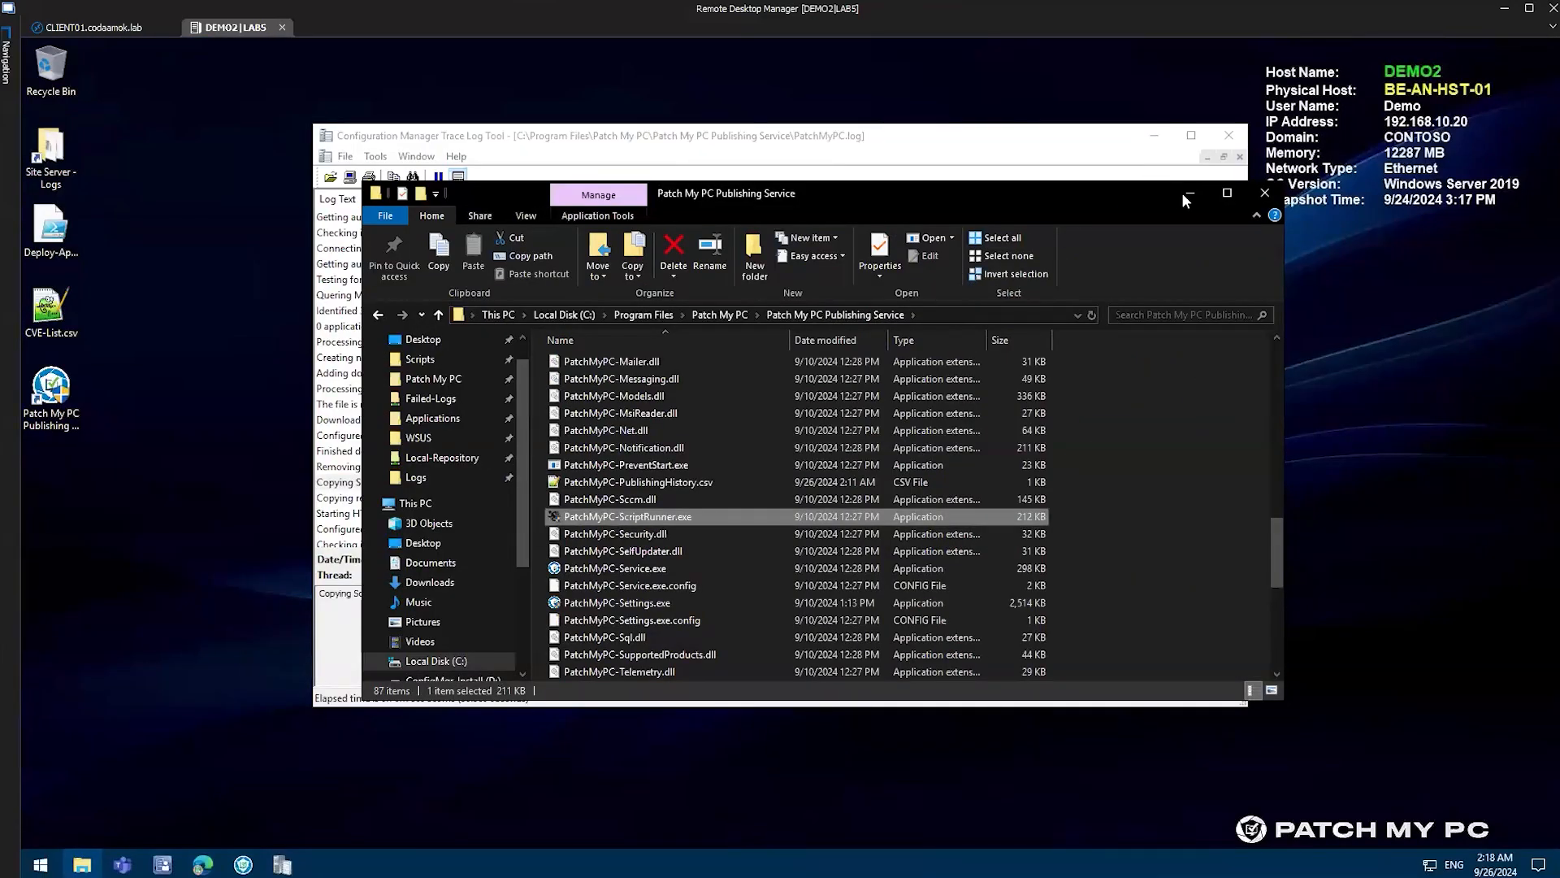
click(1182, 195)
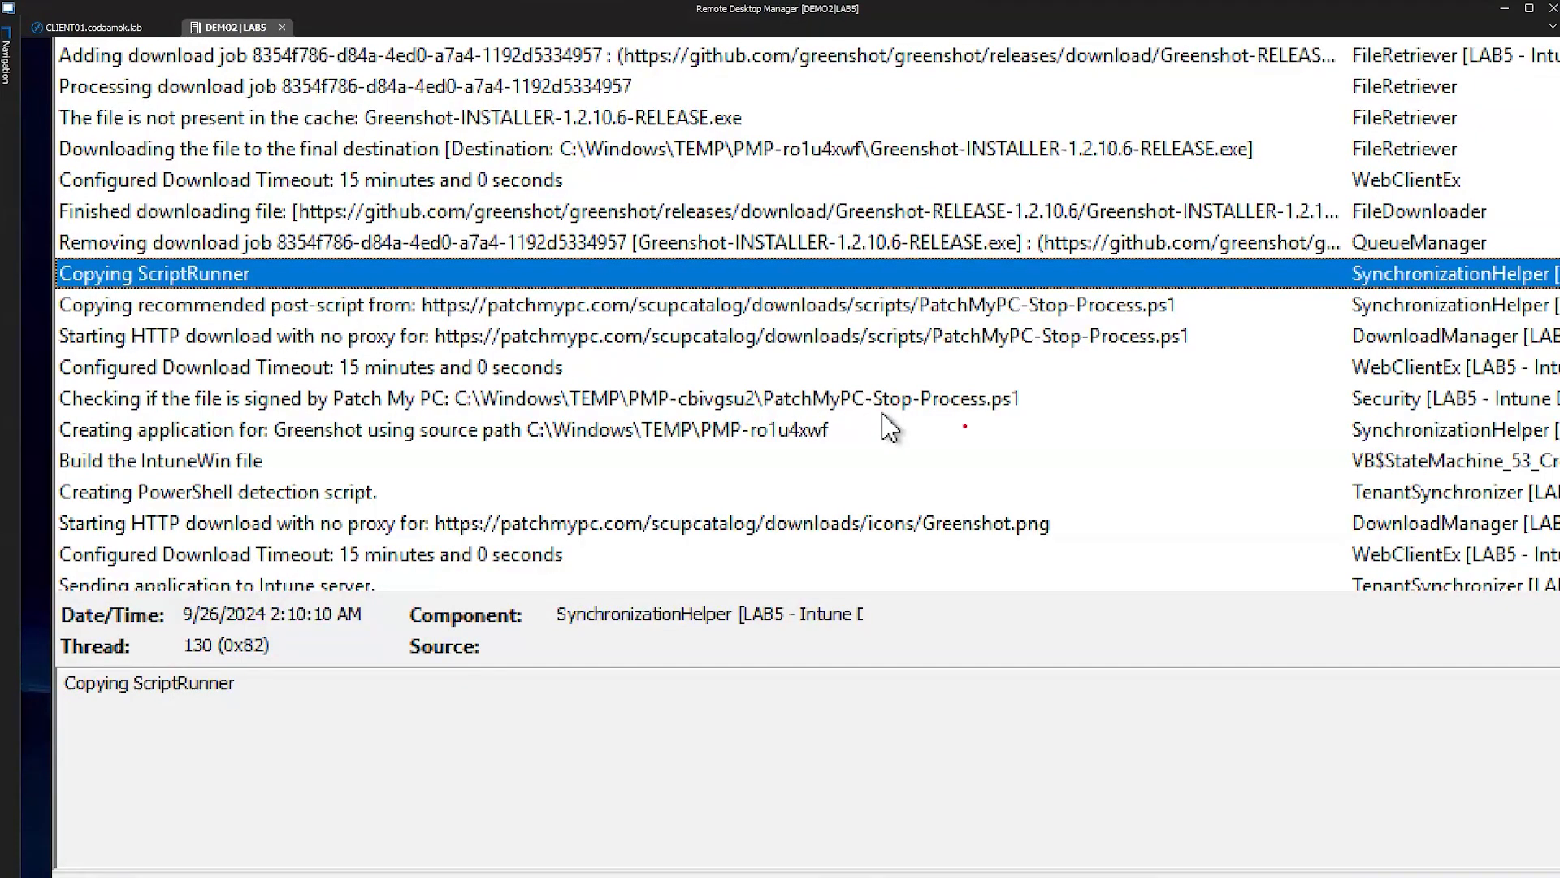
Switch to the Patch My PC Publishing Settings and search the Intune Apps products for greenshot
mouse_move(1174, 327)
mouse_down()
mouse_move(122, 308)
mouse_move(82, 323)
mouse_up()
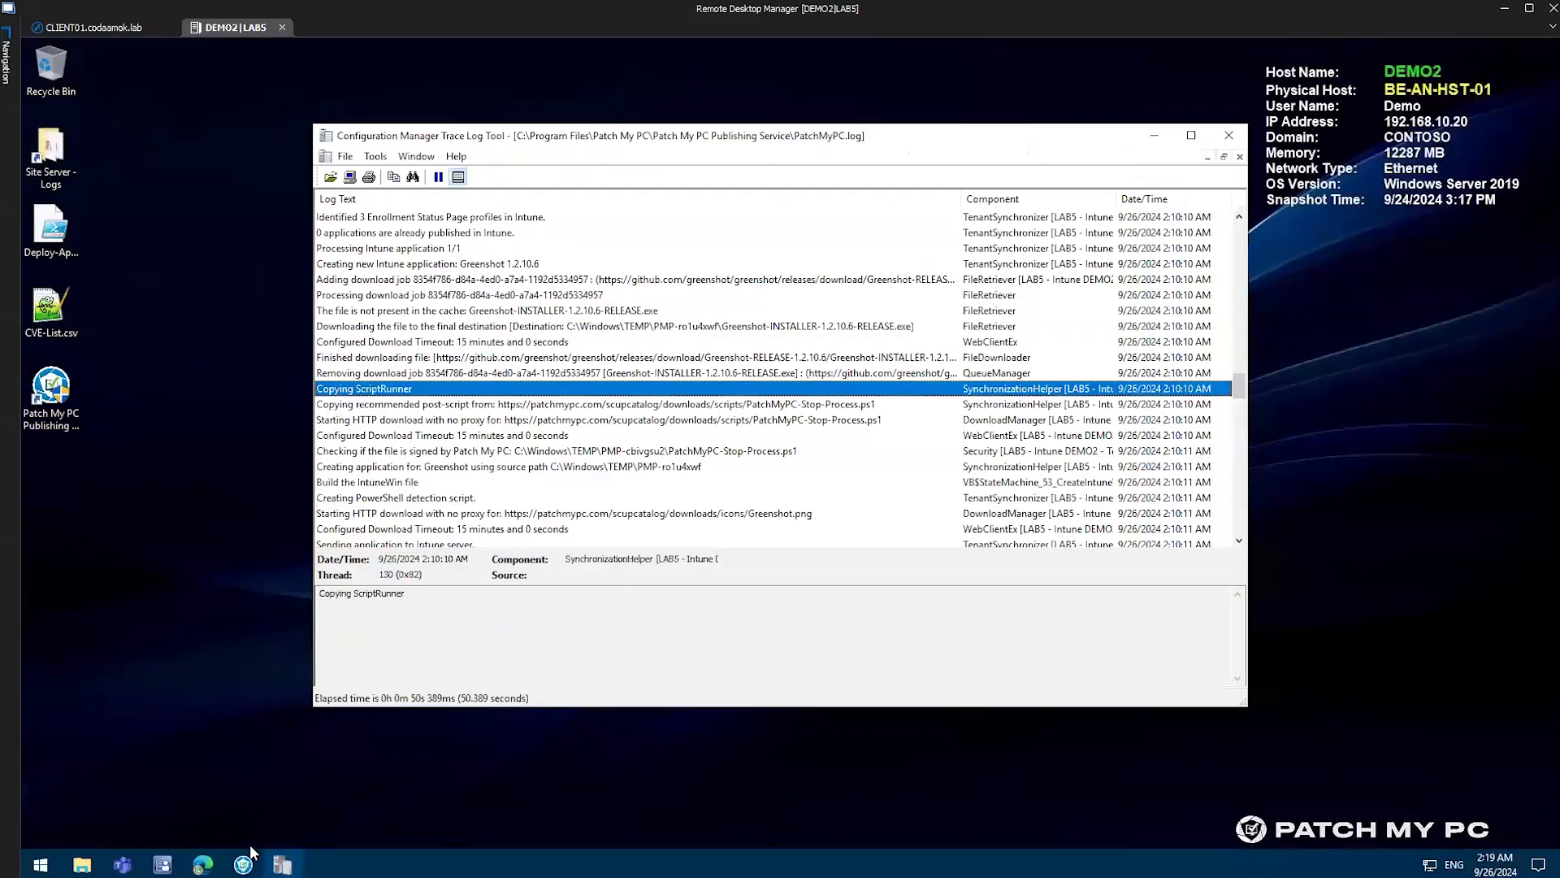
mouse_move(243, 864)
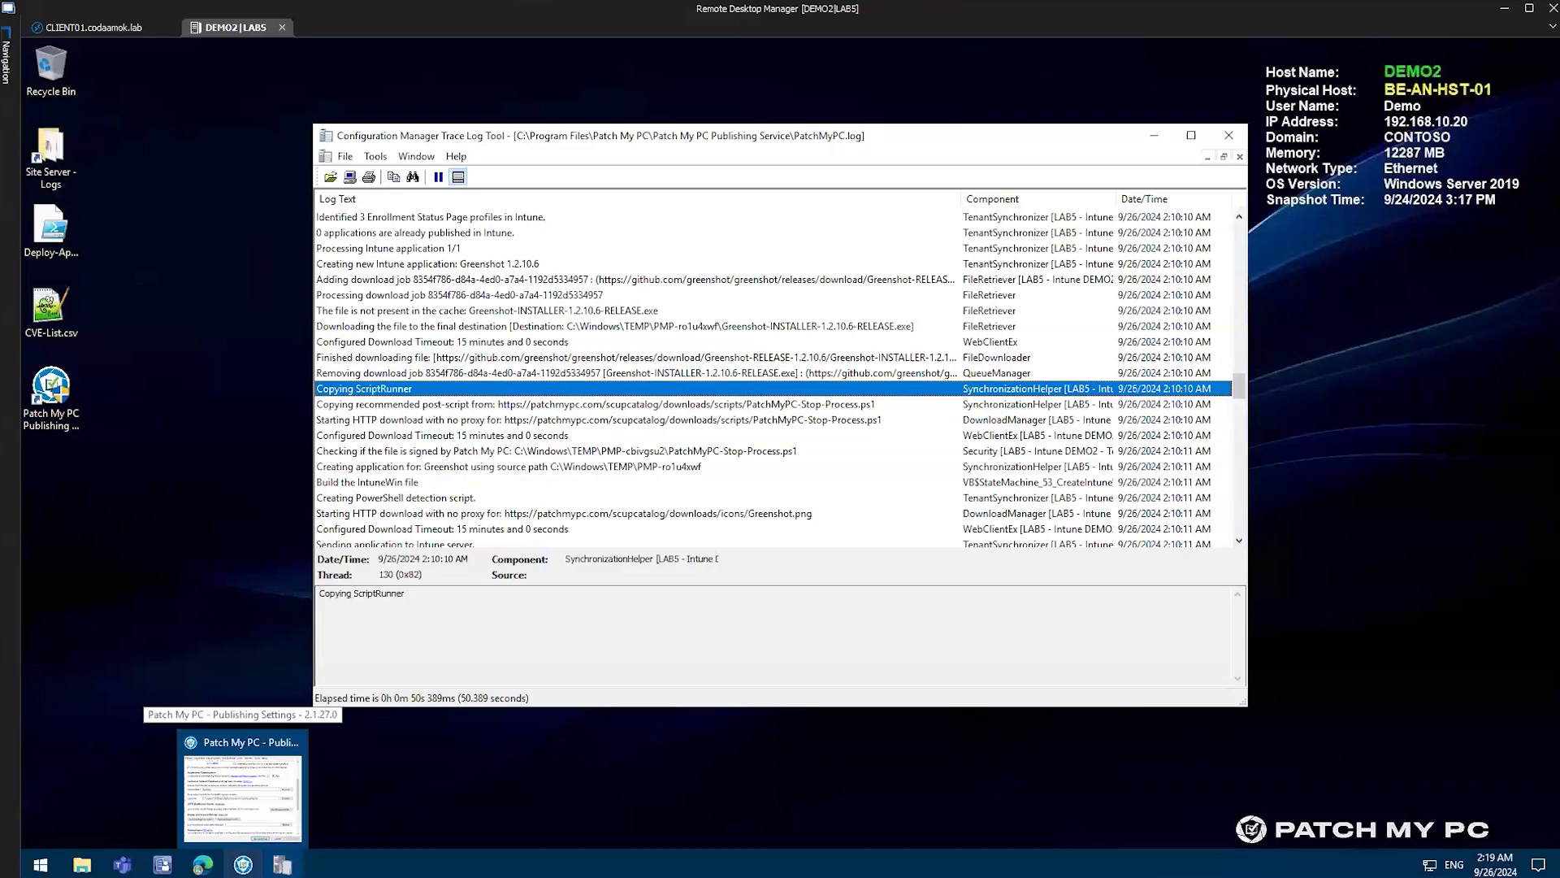
click(242, 792)
click(508, 173)
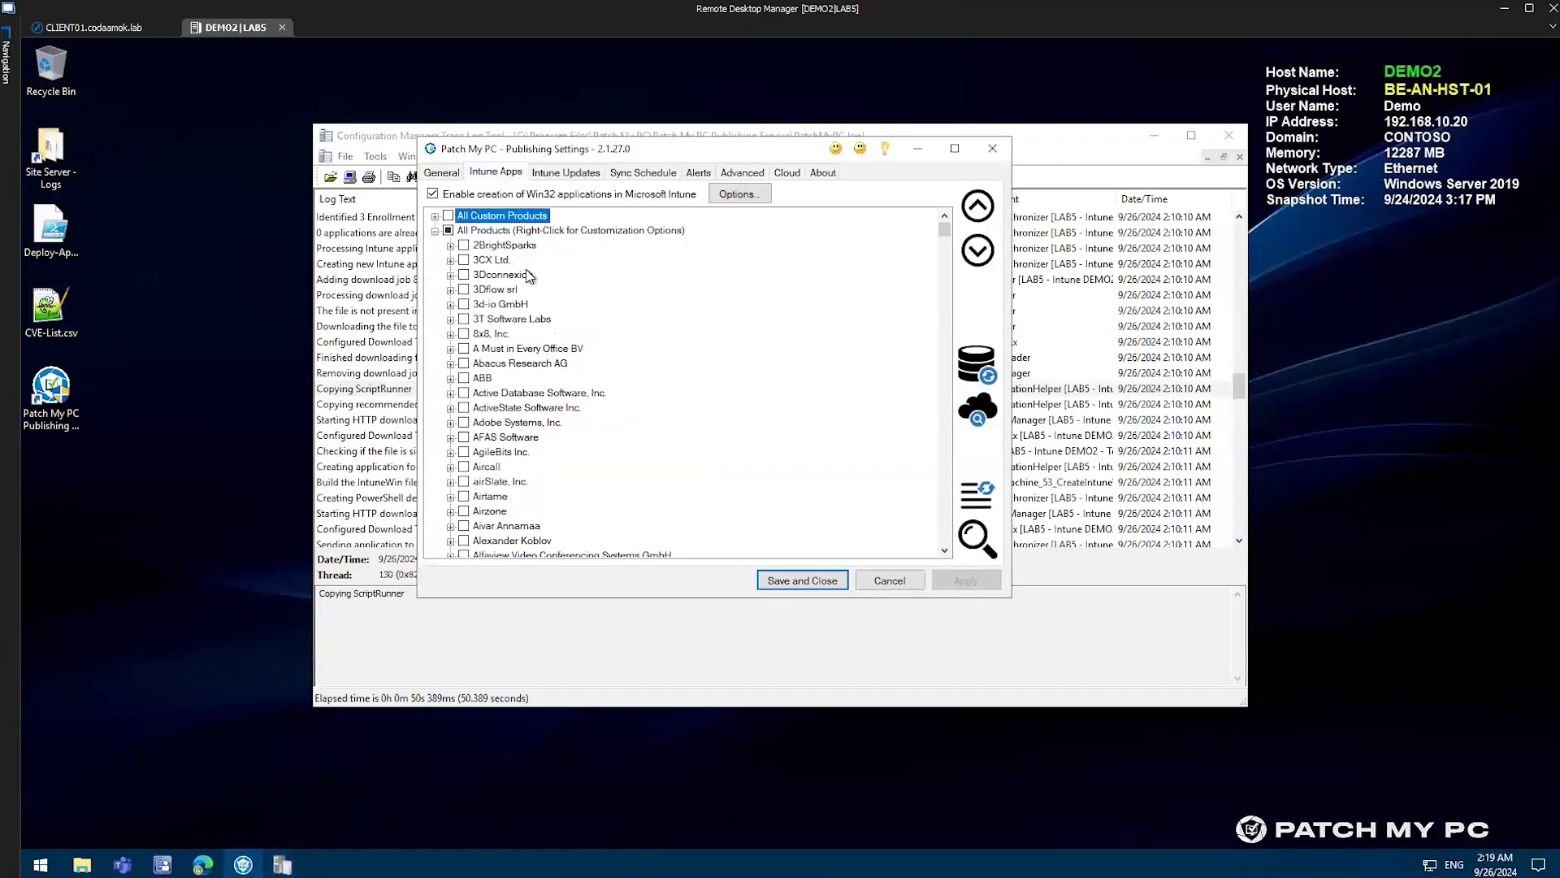
key(ctrl+f)
text(greenshot)
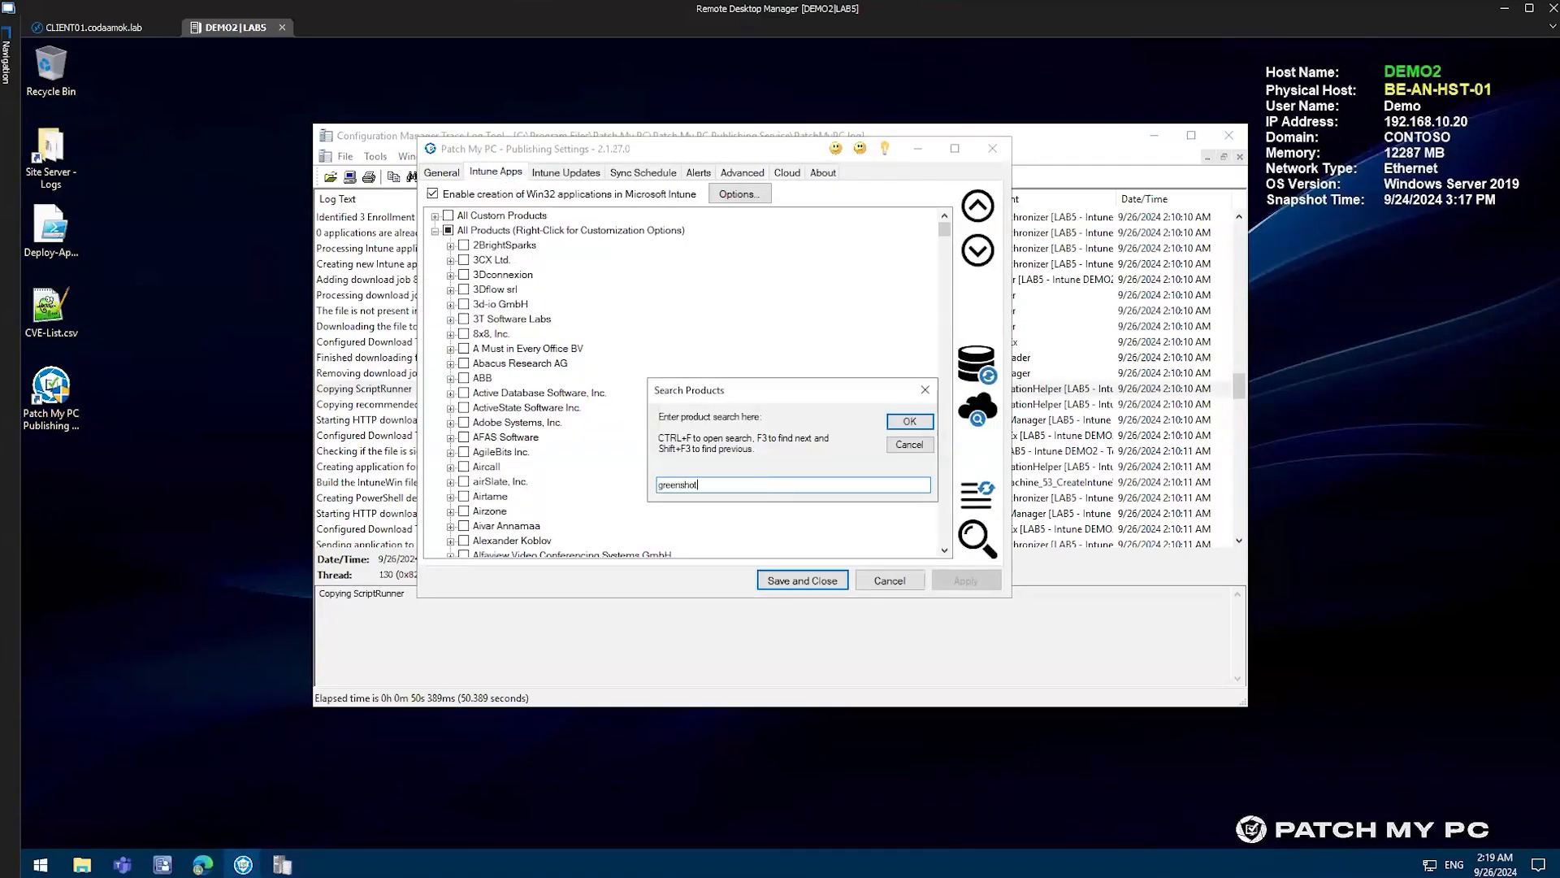
key(Return)
scroll(560, 378, down, 5)
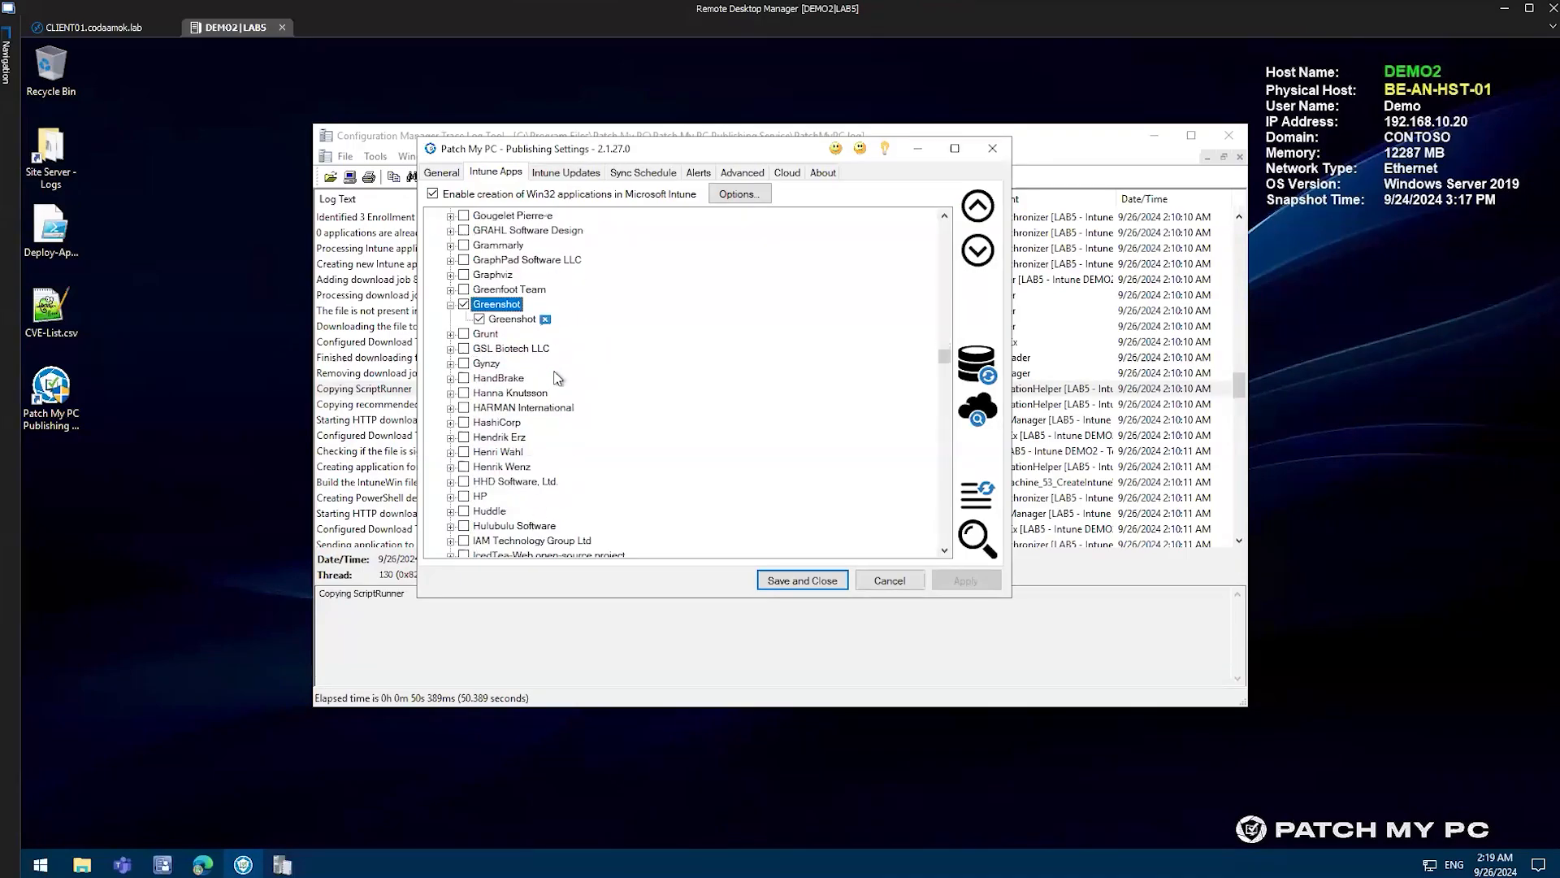
Open the Patch My PC defined pre/post scripts for the Greenshot product
right_click(531, 319)
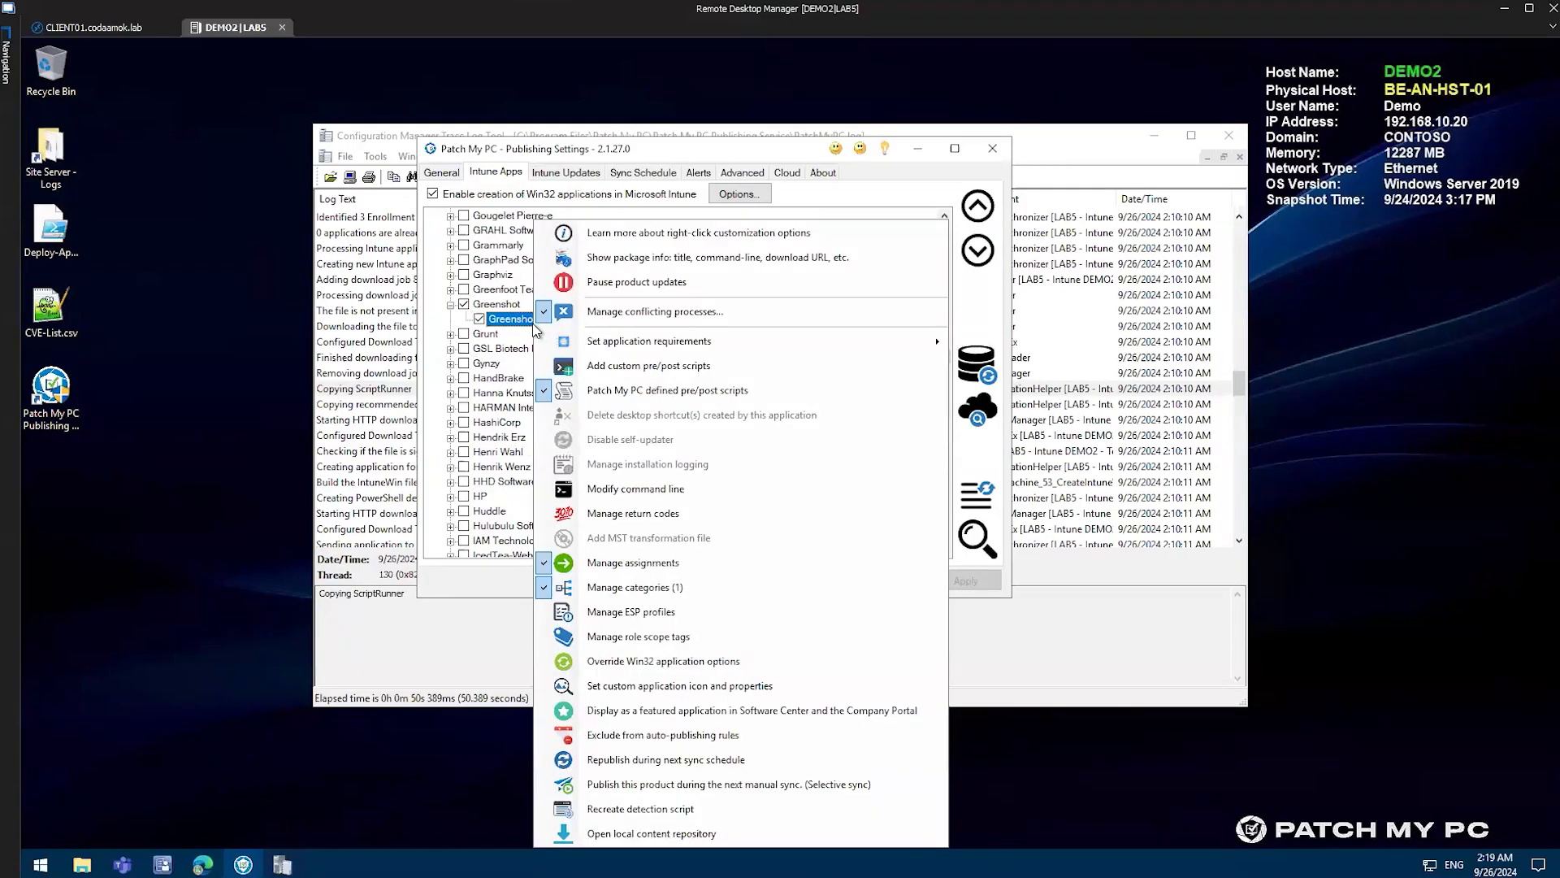
click(798, 390)
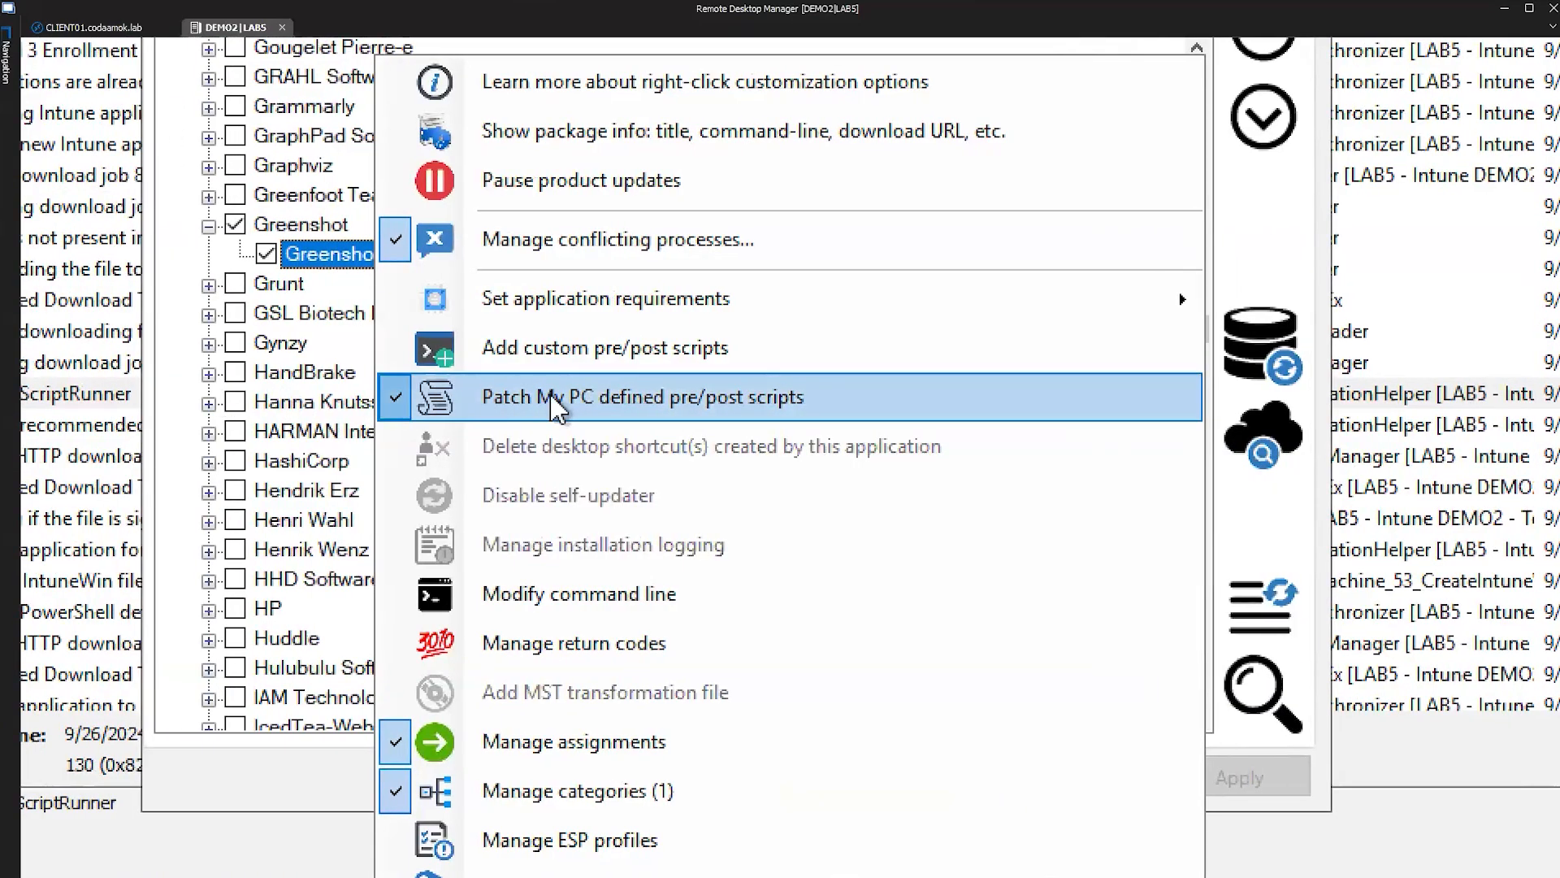
click(554, 401)
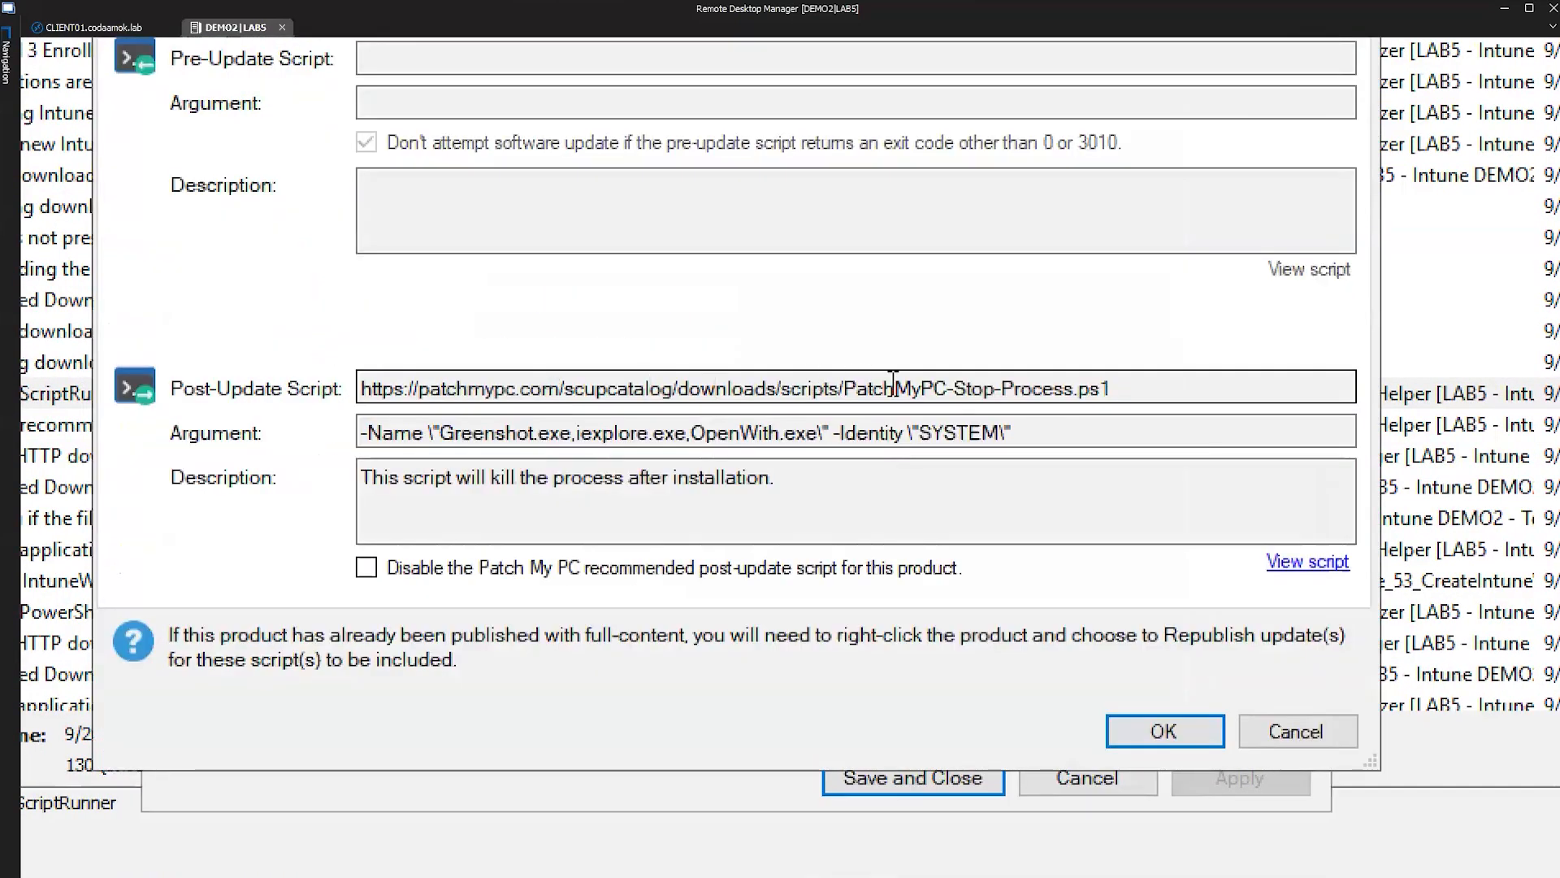
Examine Greenshot's recommended post-update script URL, argument and description, and close the scripts dialog without changes
drag(1134, 388, 340, 376)
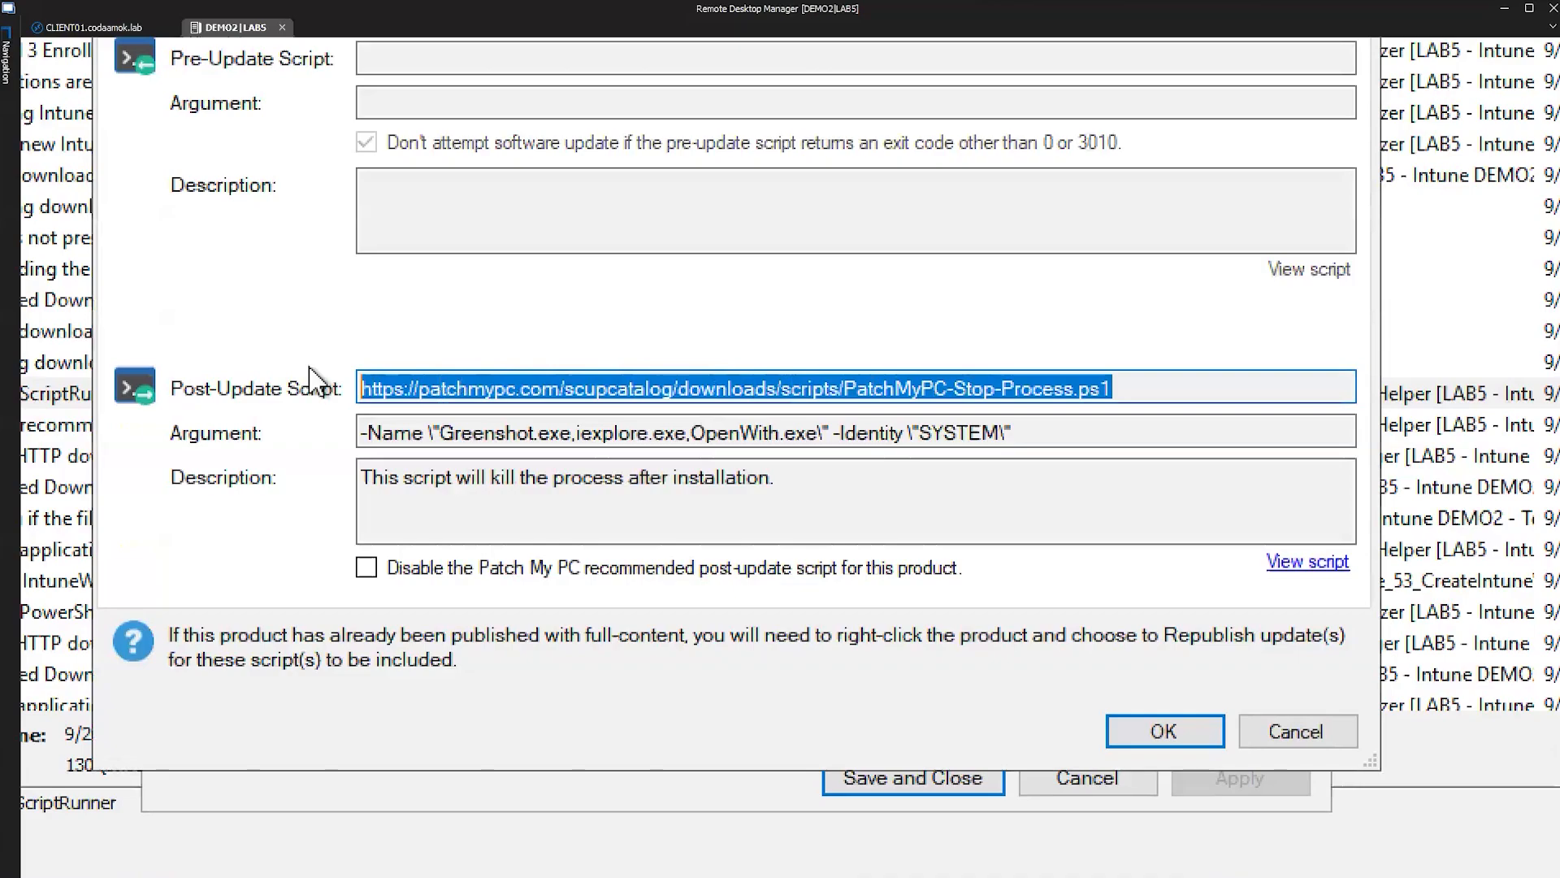
drag(1045, 433, 382, 432)
drag(1126, 389, 1001, 376)
click(1002, 377)
drag(834, 487, 371, 488)
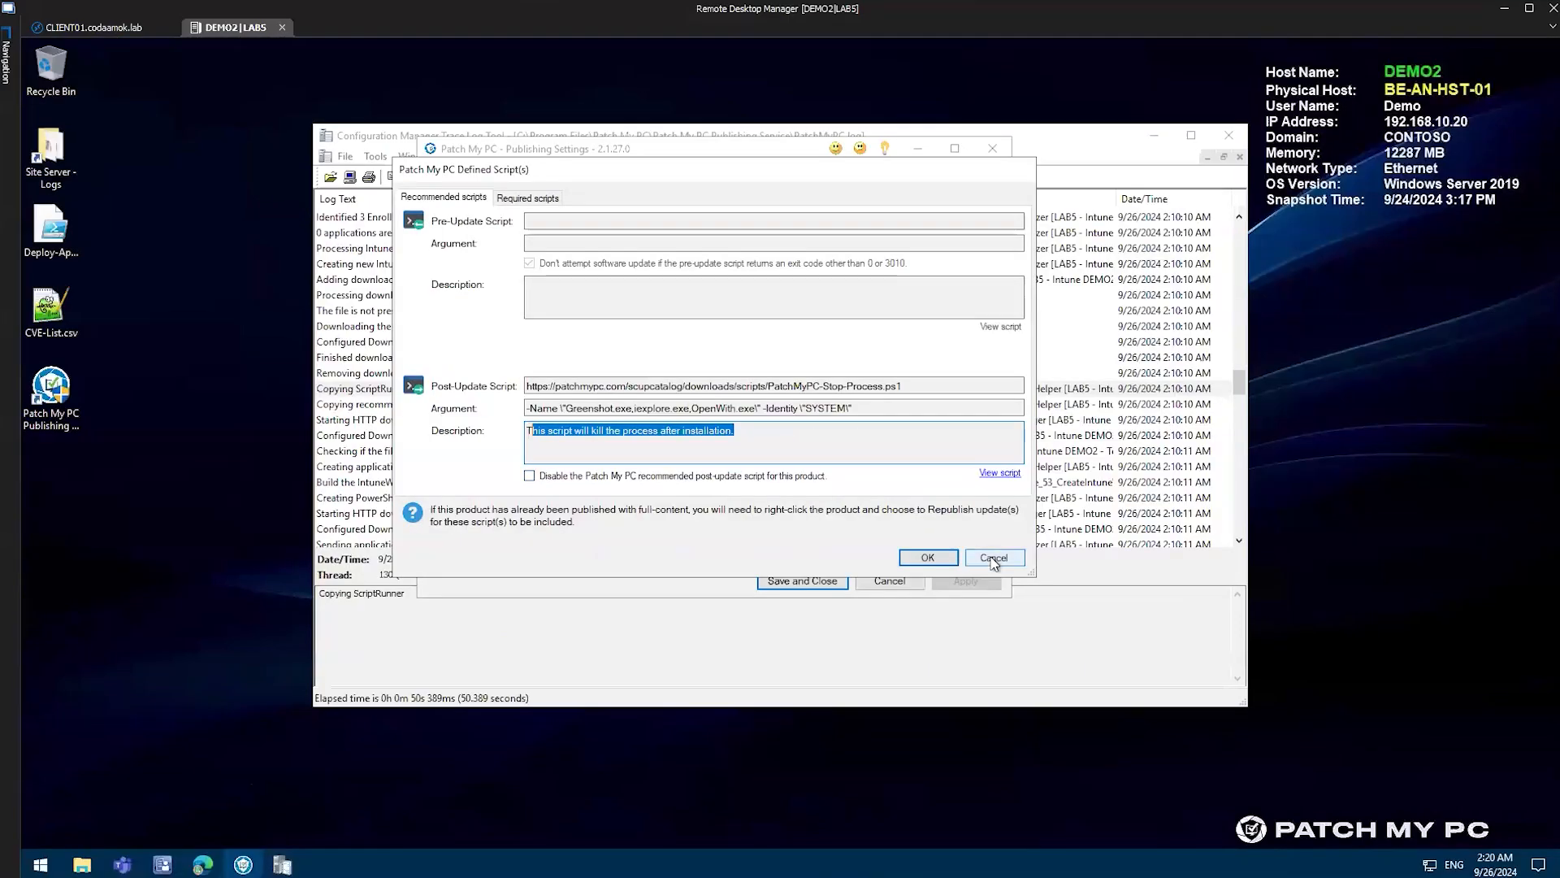
click(1164, 731)
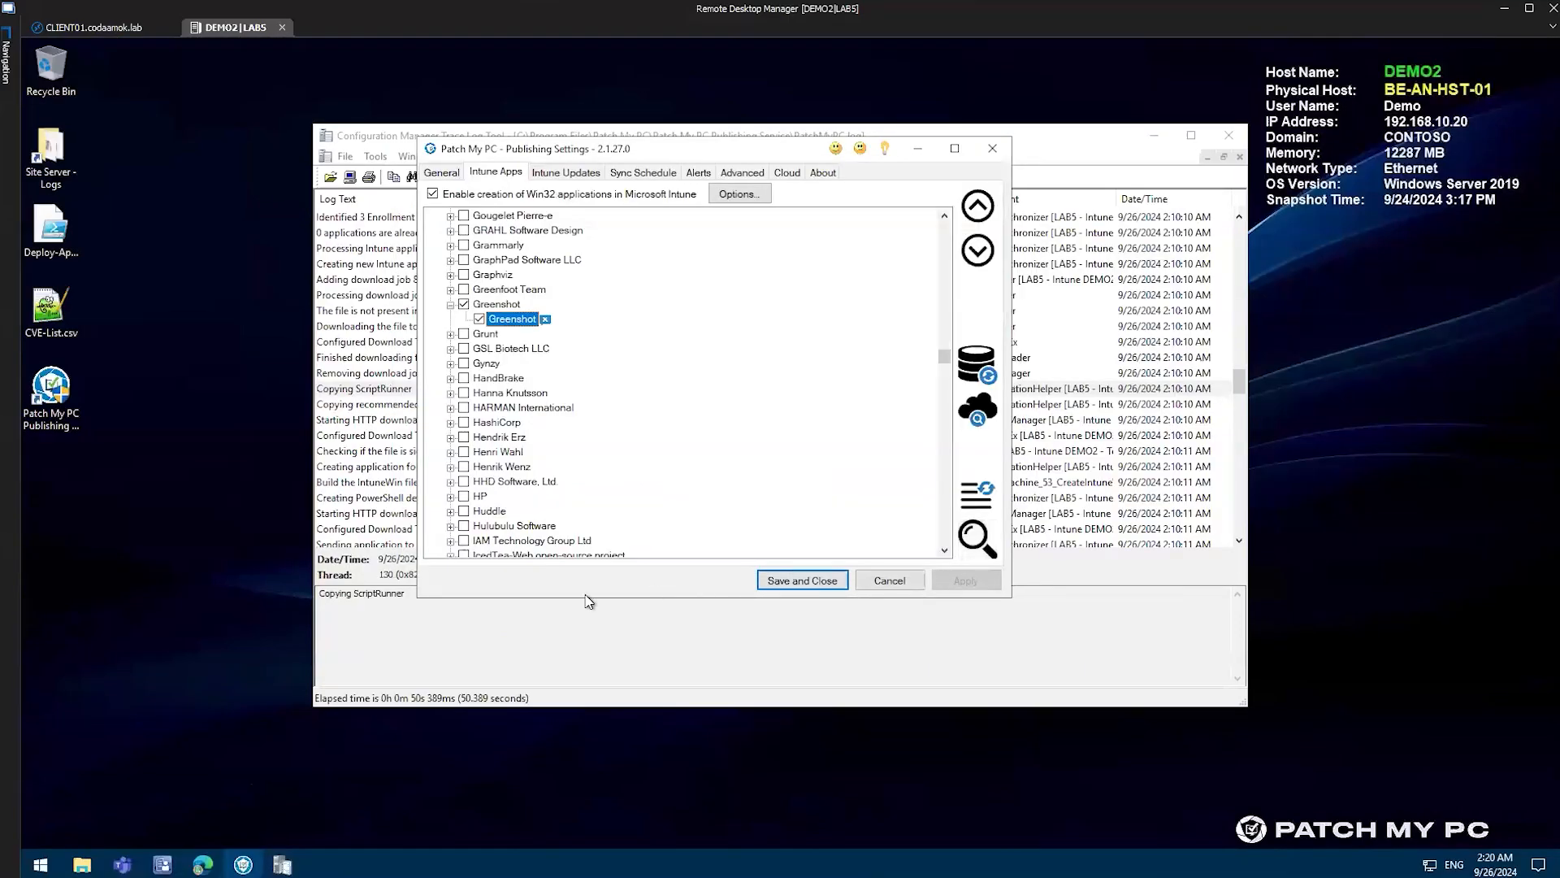
Return to the PatchMyPC.log window and examine the entries on building the IntuneWin file and creating the PowerShell detection script
click(587, 603)
key(ctrl+1)
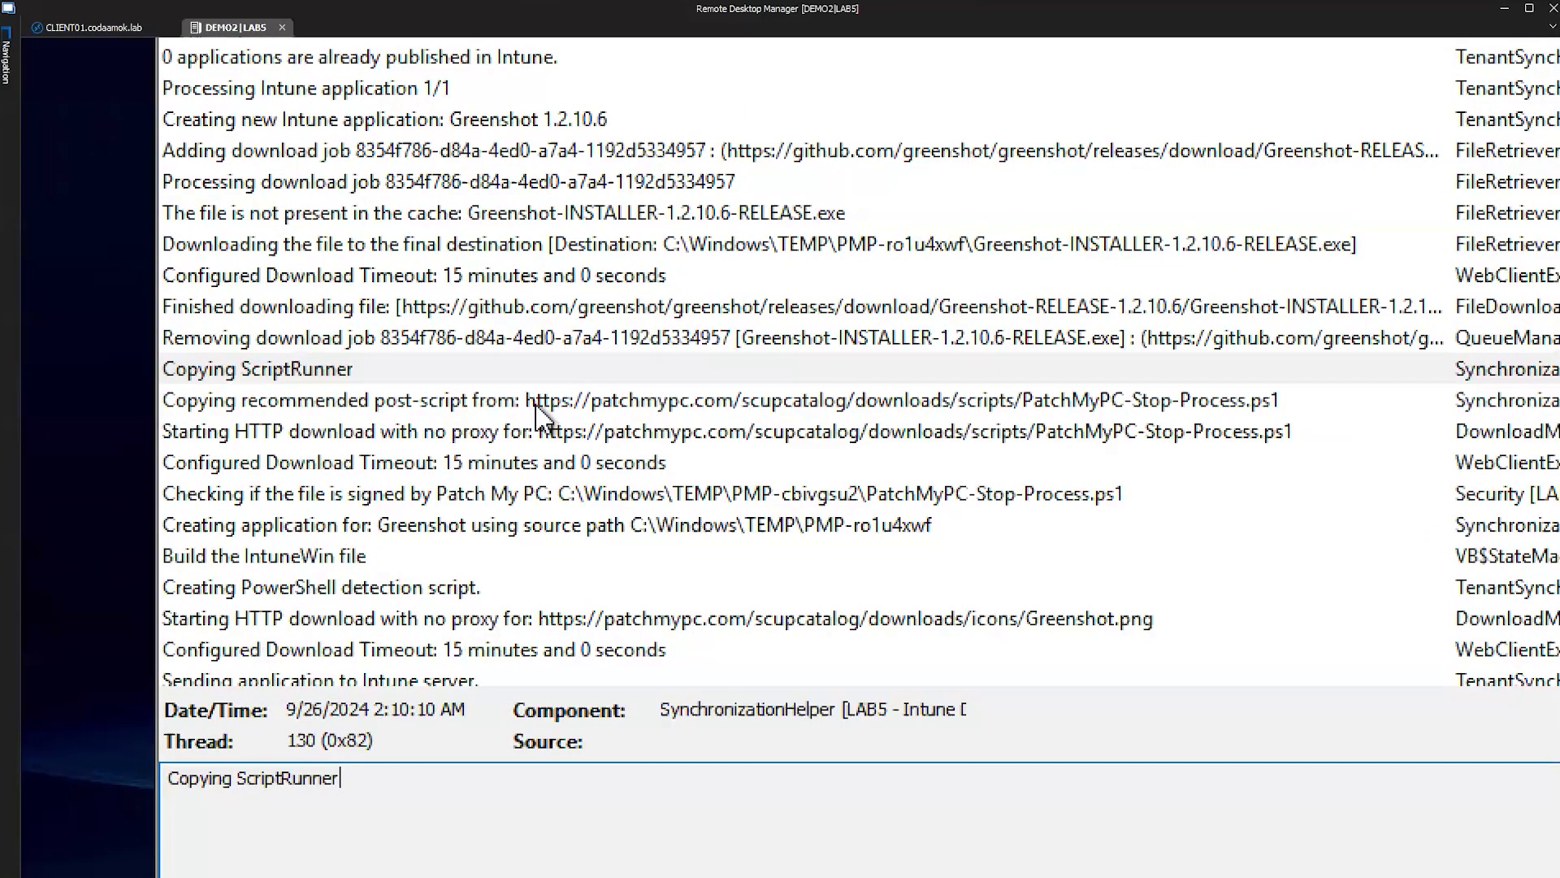
click(470, 556)
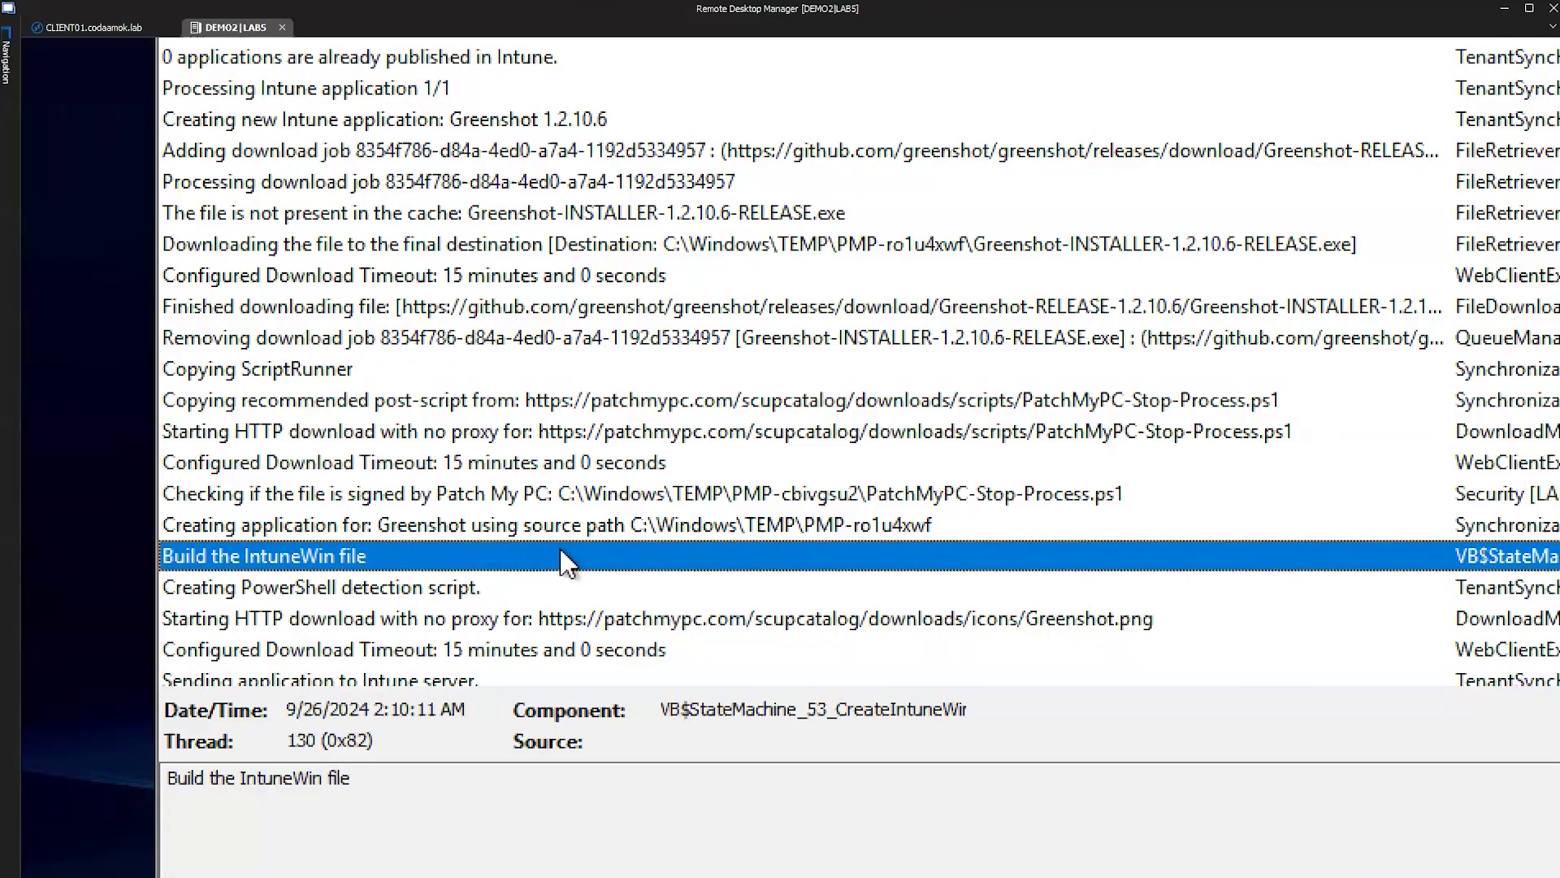
scroll(610, 569, down, 3)
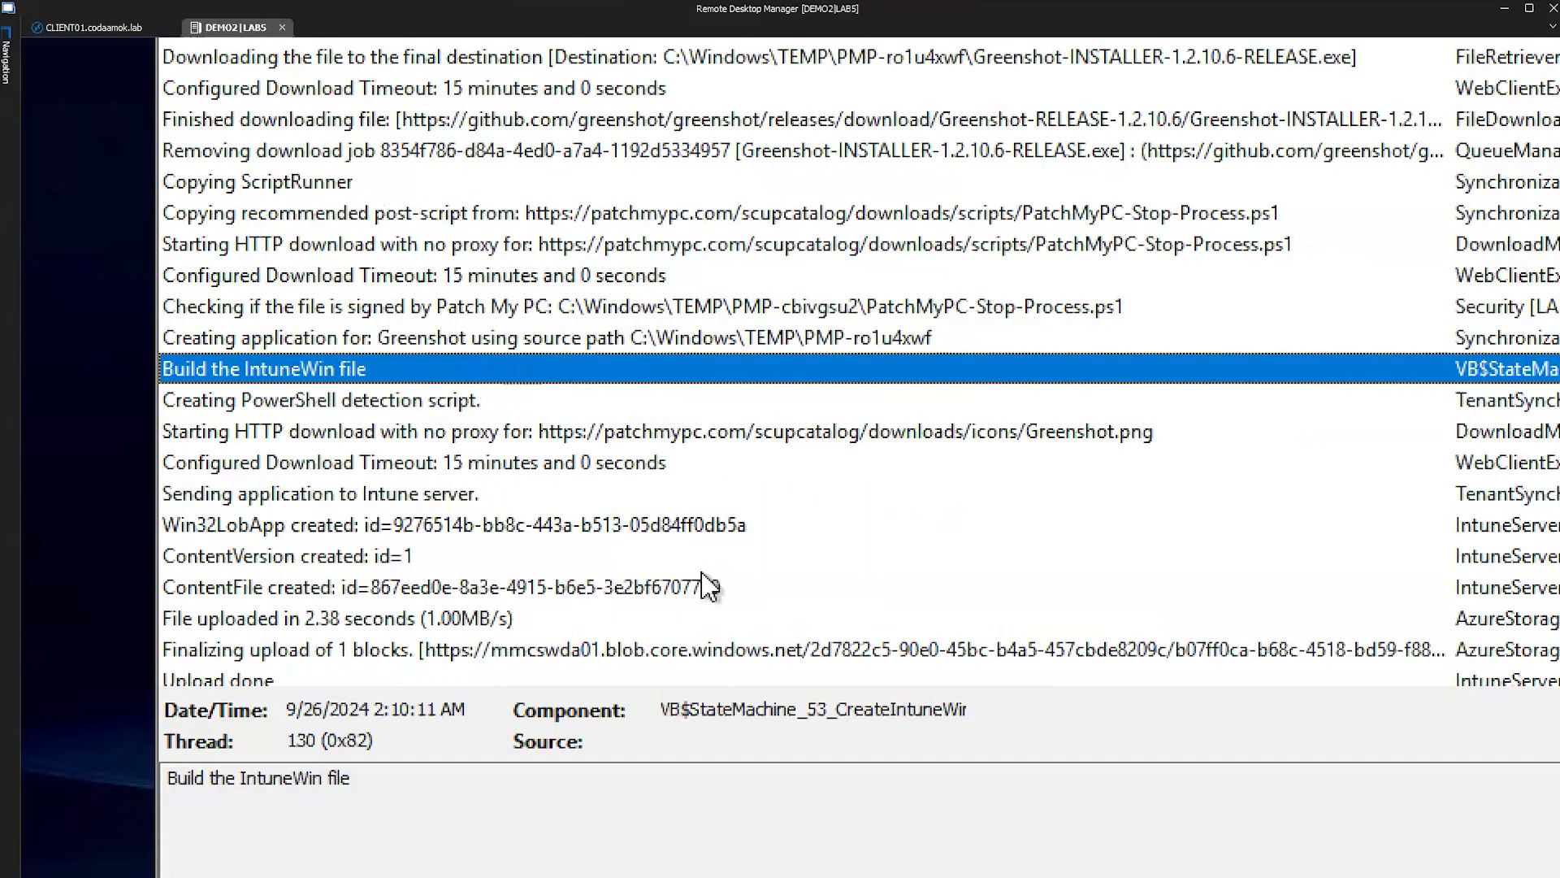
click(387, 314)
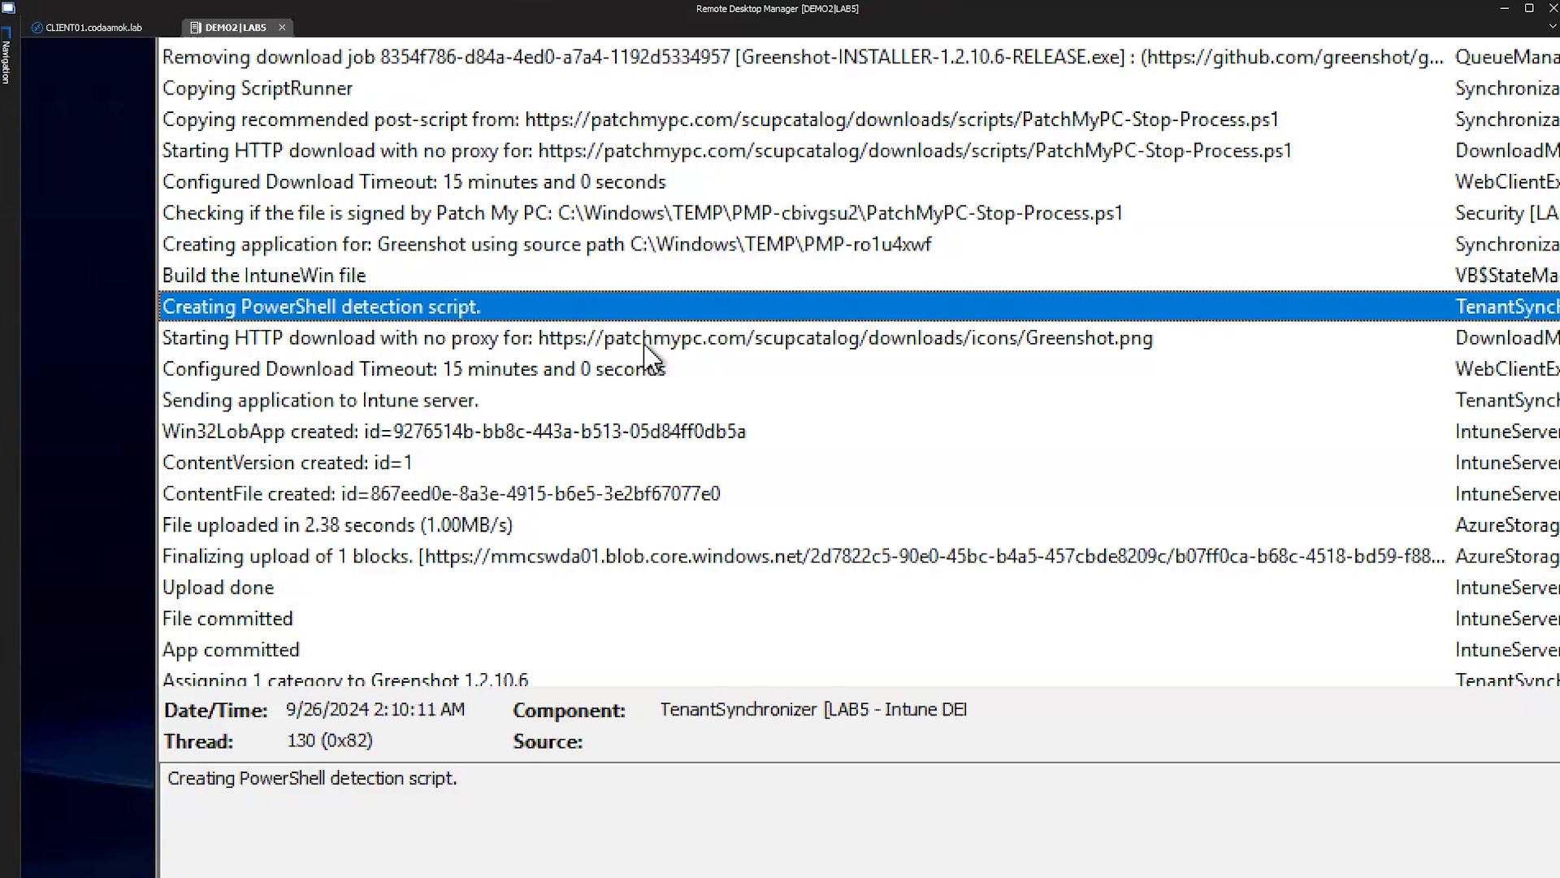
key(Escape)
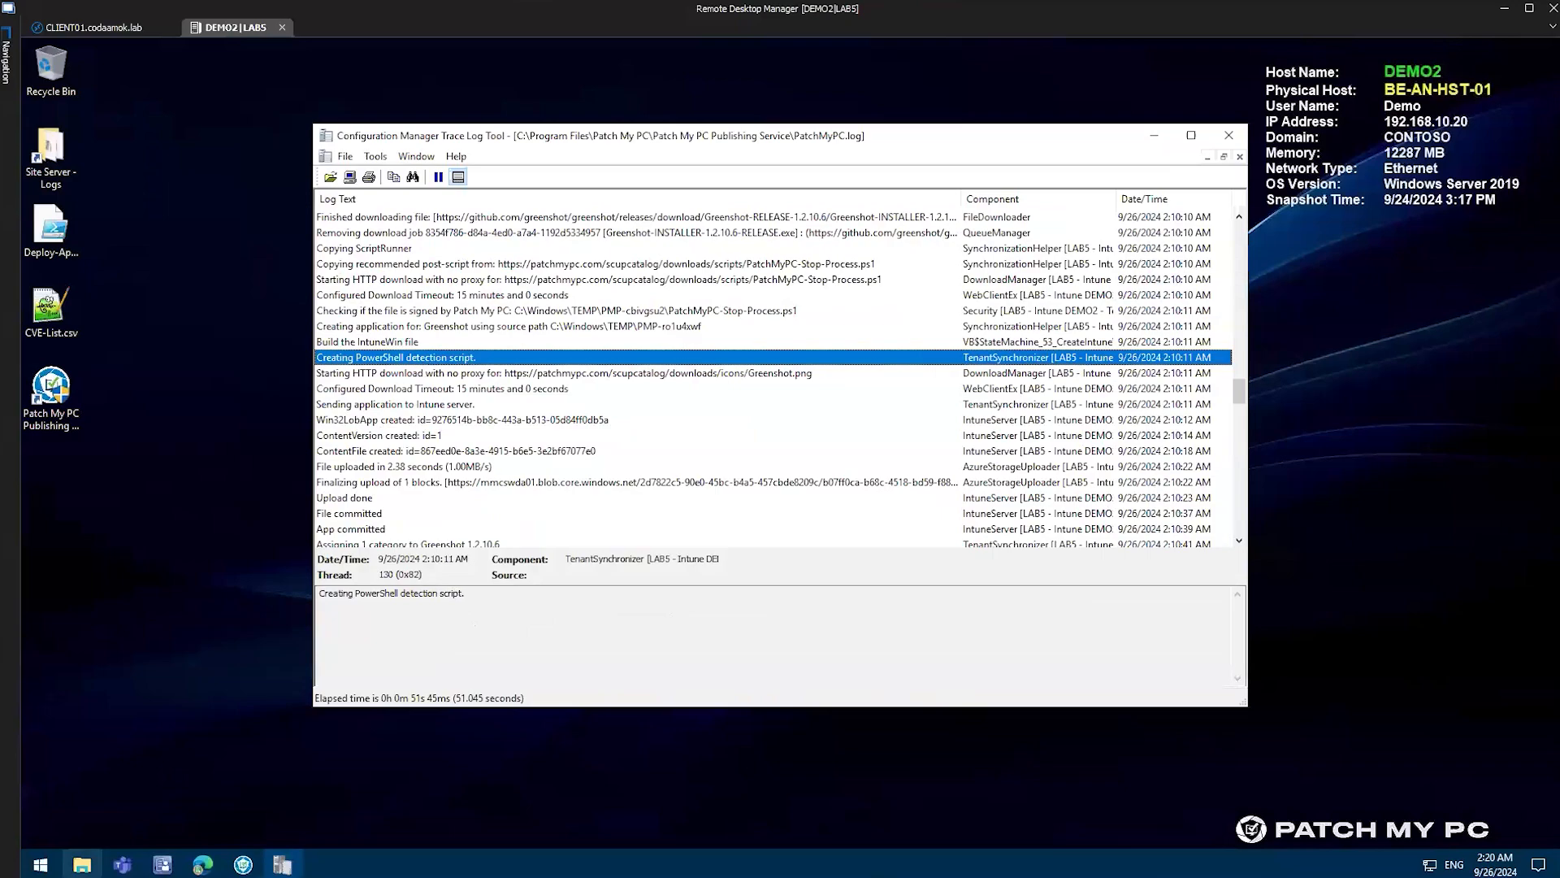
Open the Detection Method Scripts for Intune Updates folder in the Patch My PC Publishing Service directory, review its scripts and minimize the window
click(83, 864)
scroll(676, 398, up, 2)
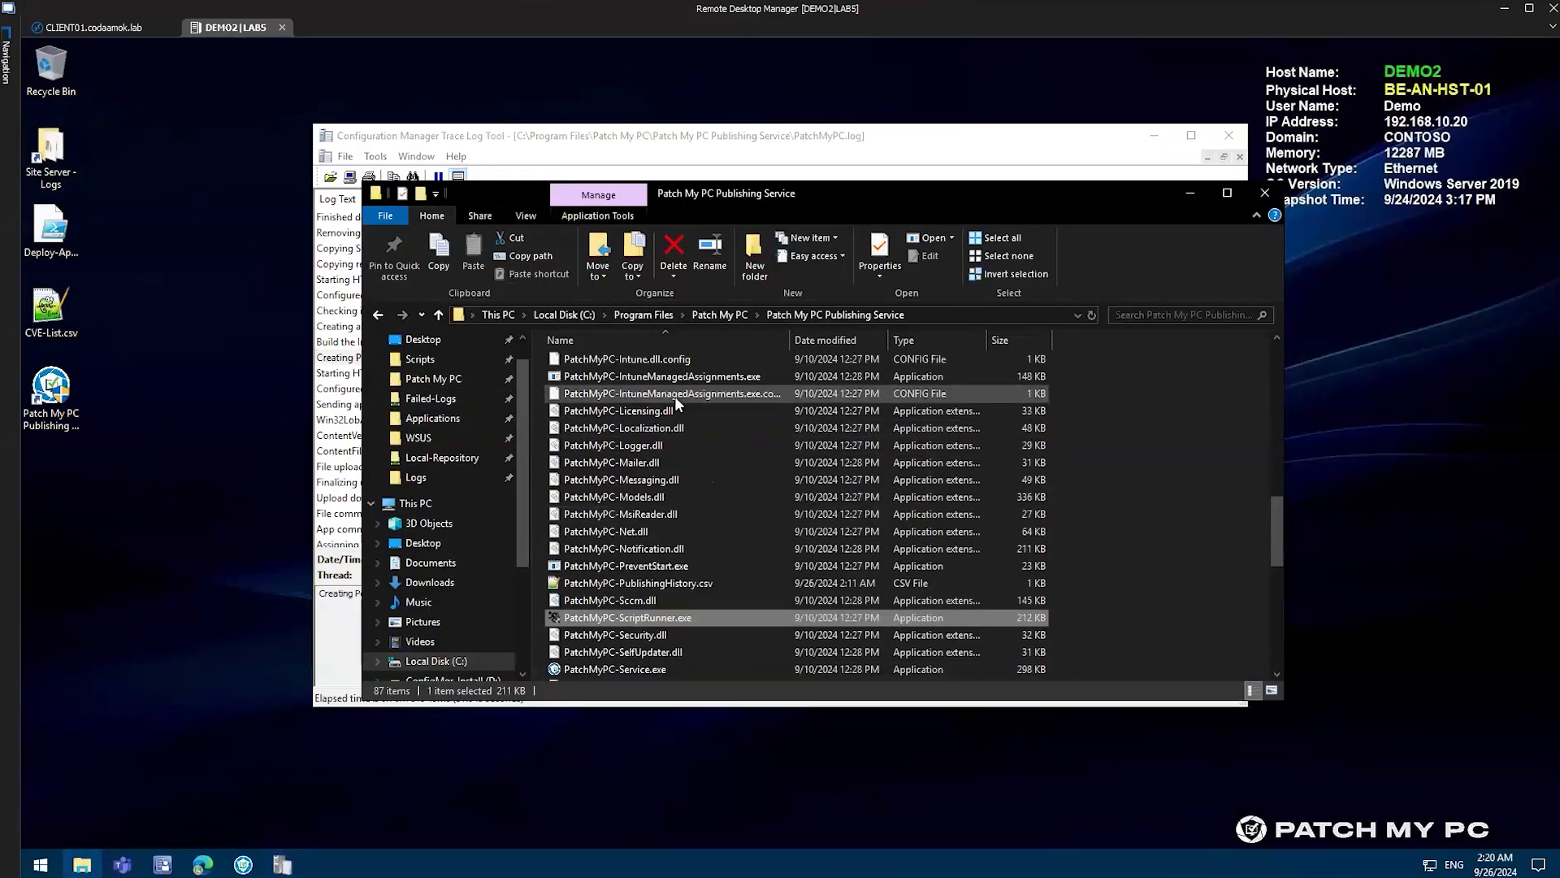
scroll(676, 398, up, 14)
key(ctrl+1)
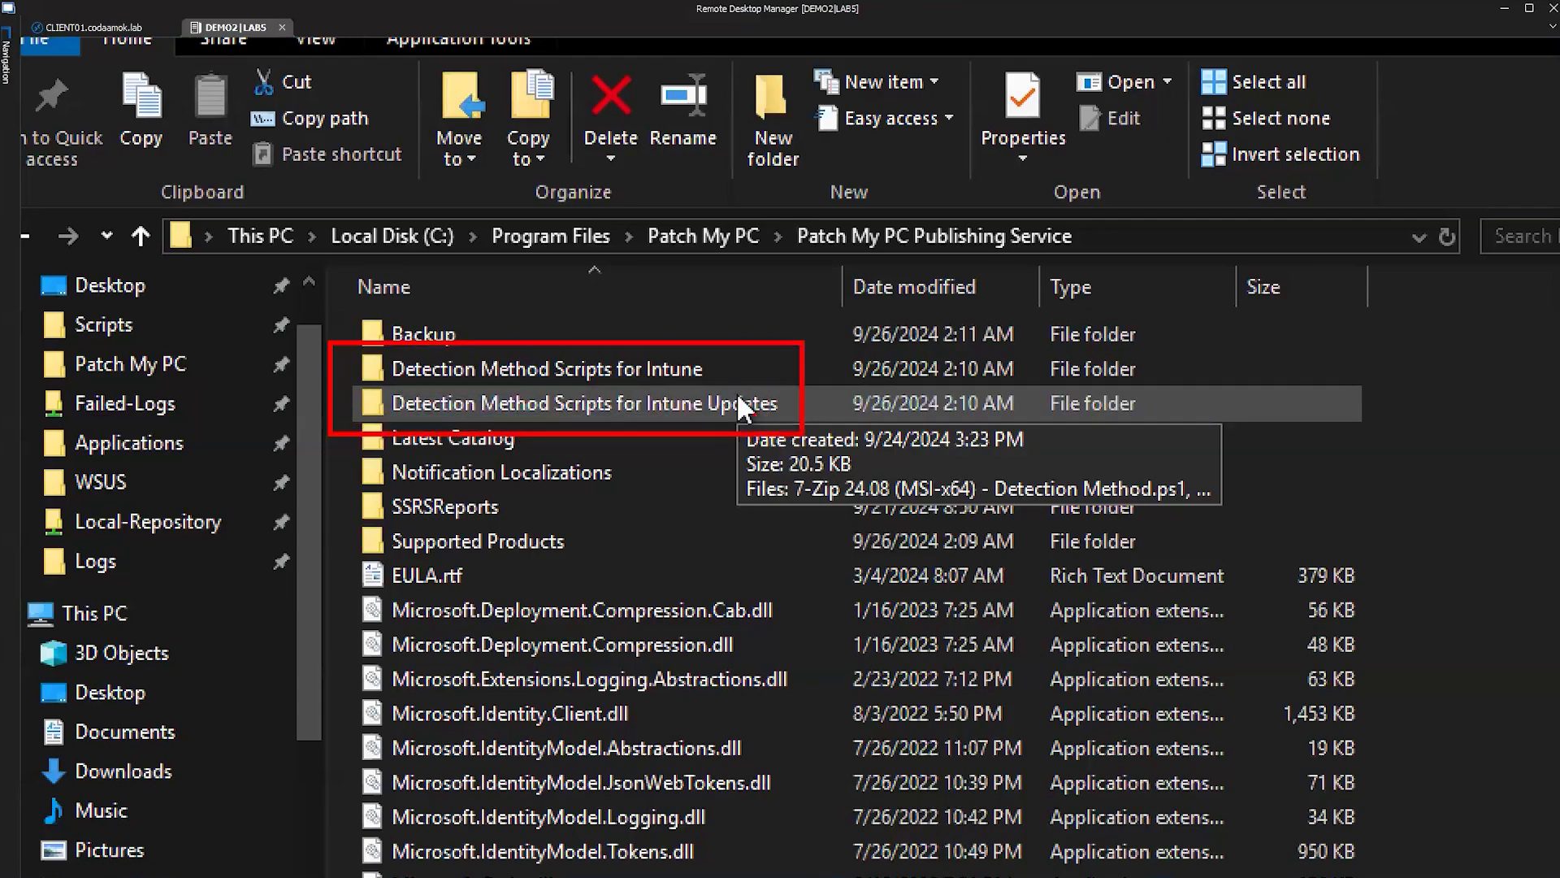
double_click(713, 403)
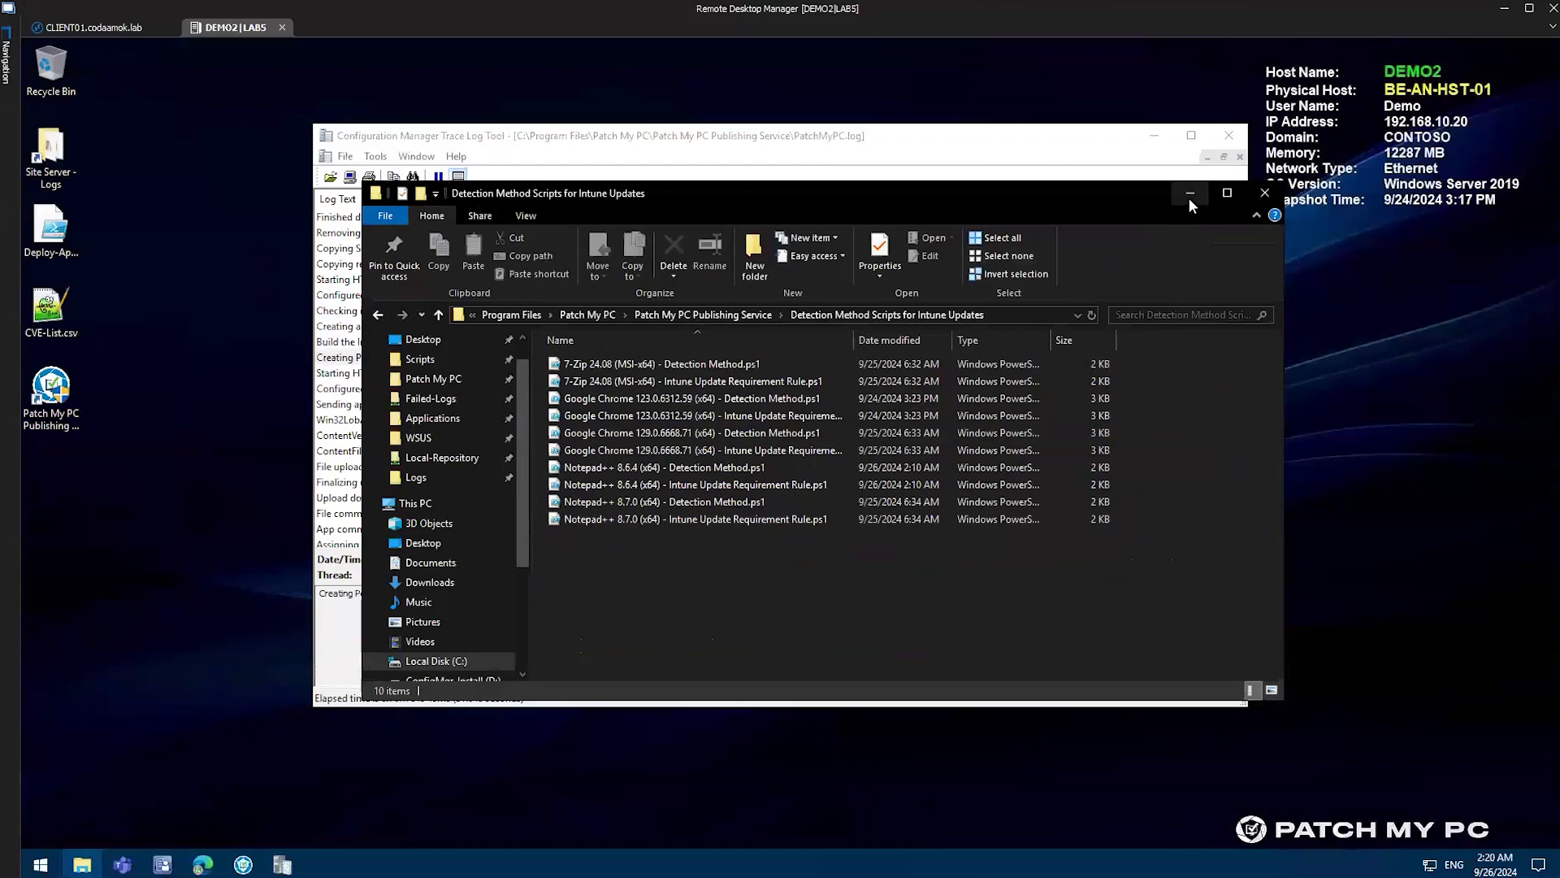
click(1189, 195)
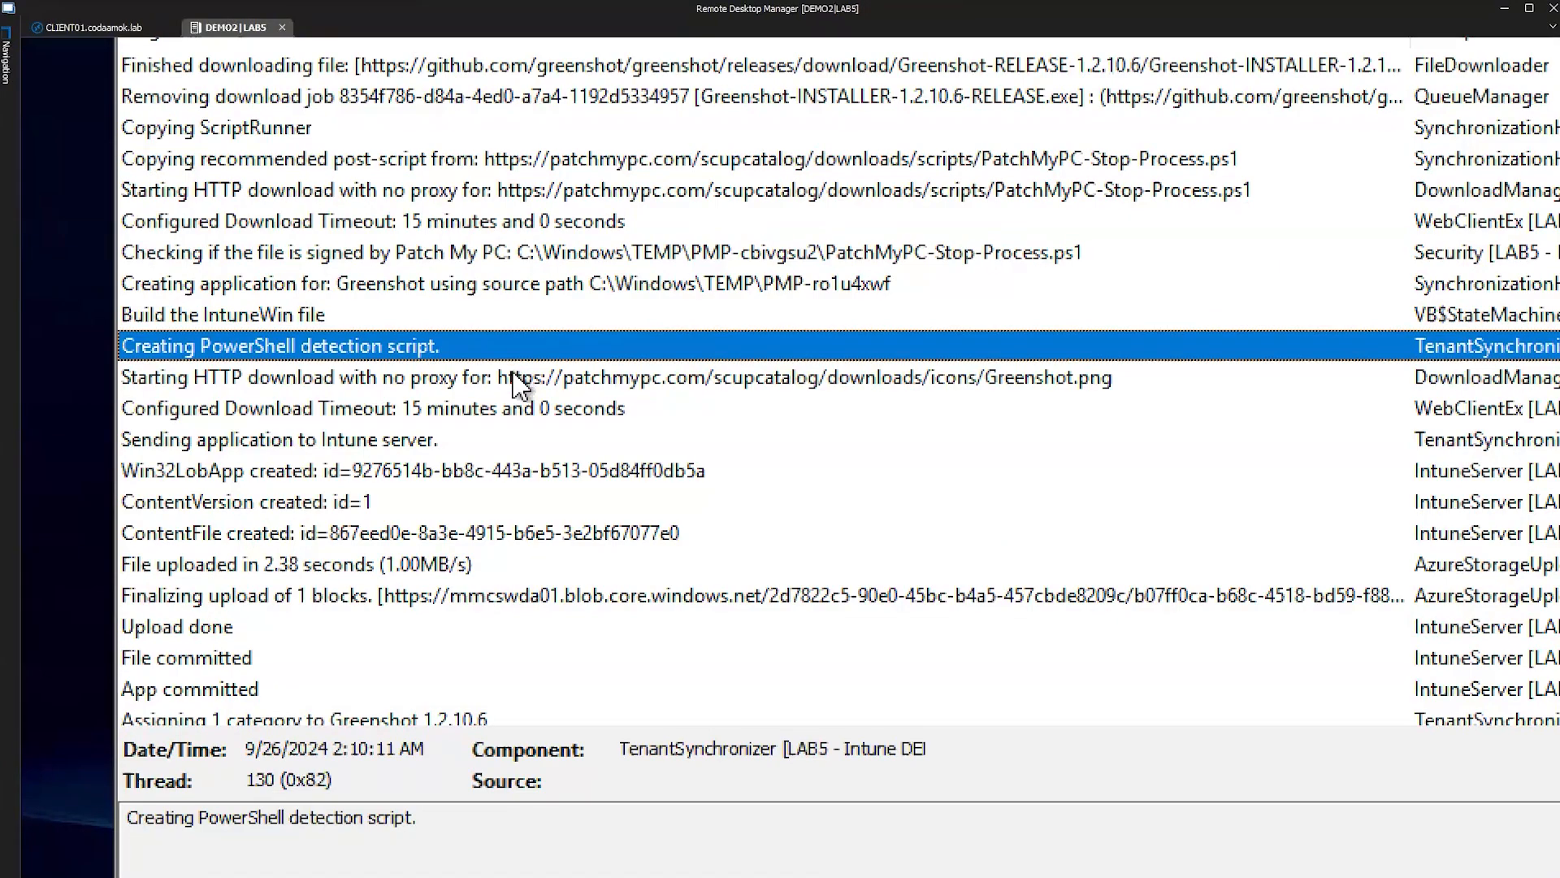
Examine Greenshot's log entries from the icon download and Win32LobApp creation through the file upload and the file and app commits
click(513, 380)
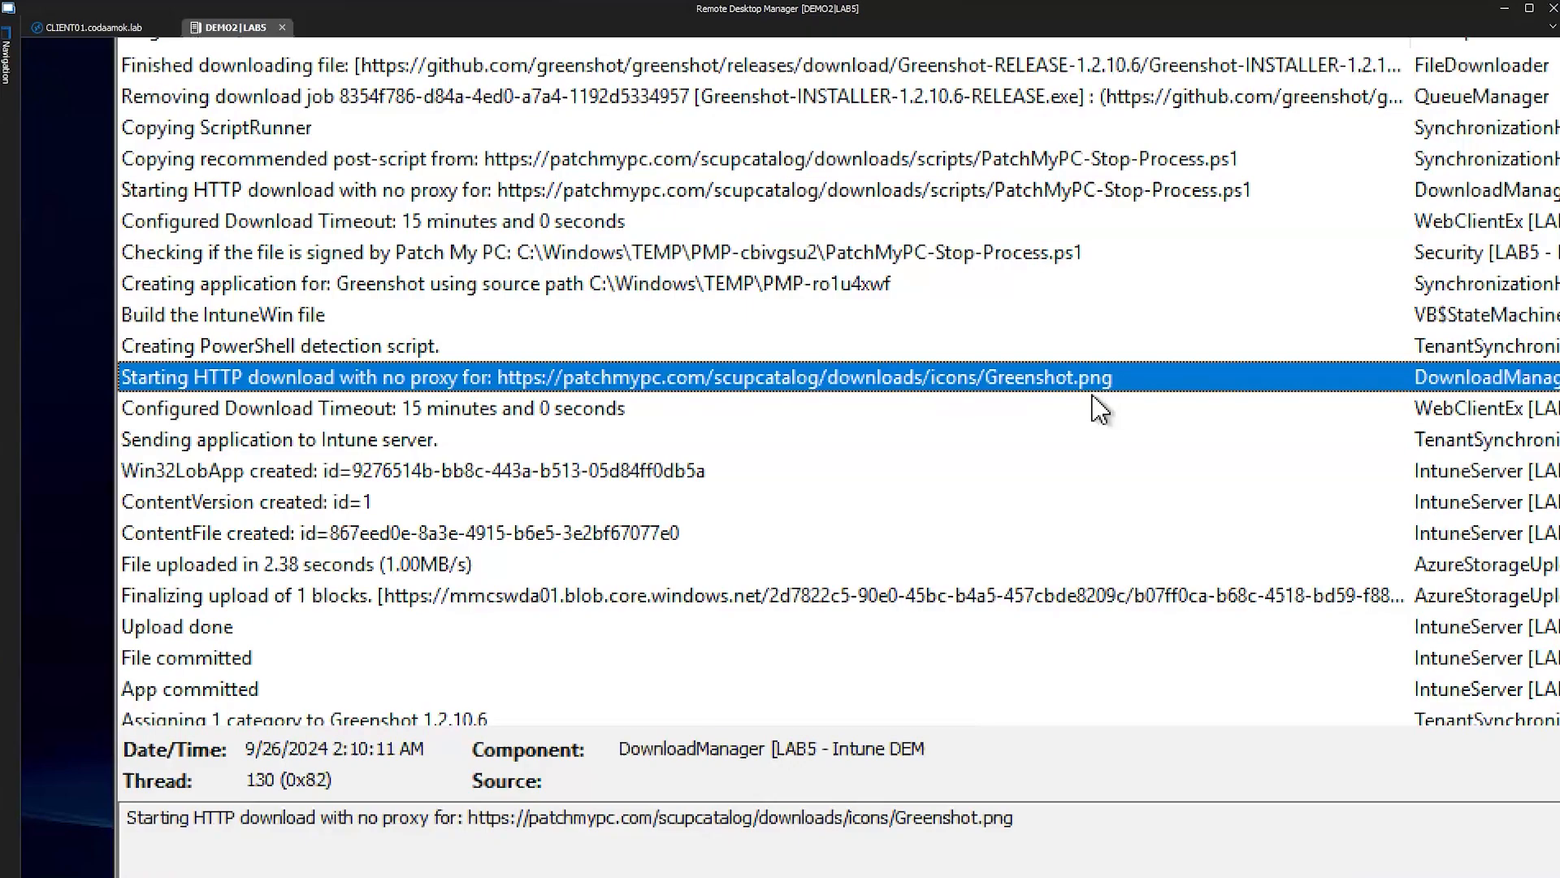
click(636, 475)
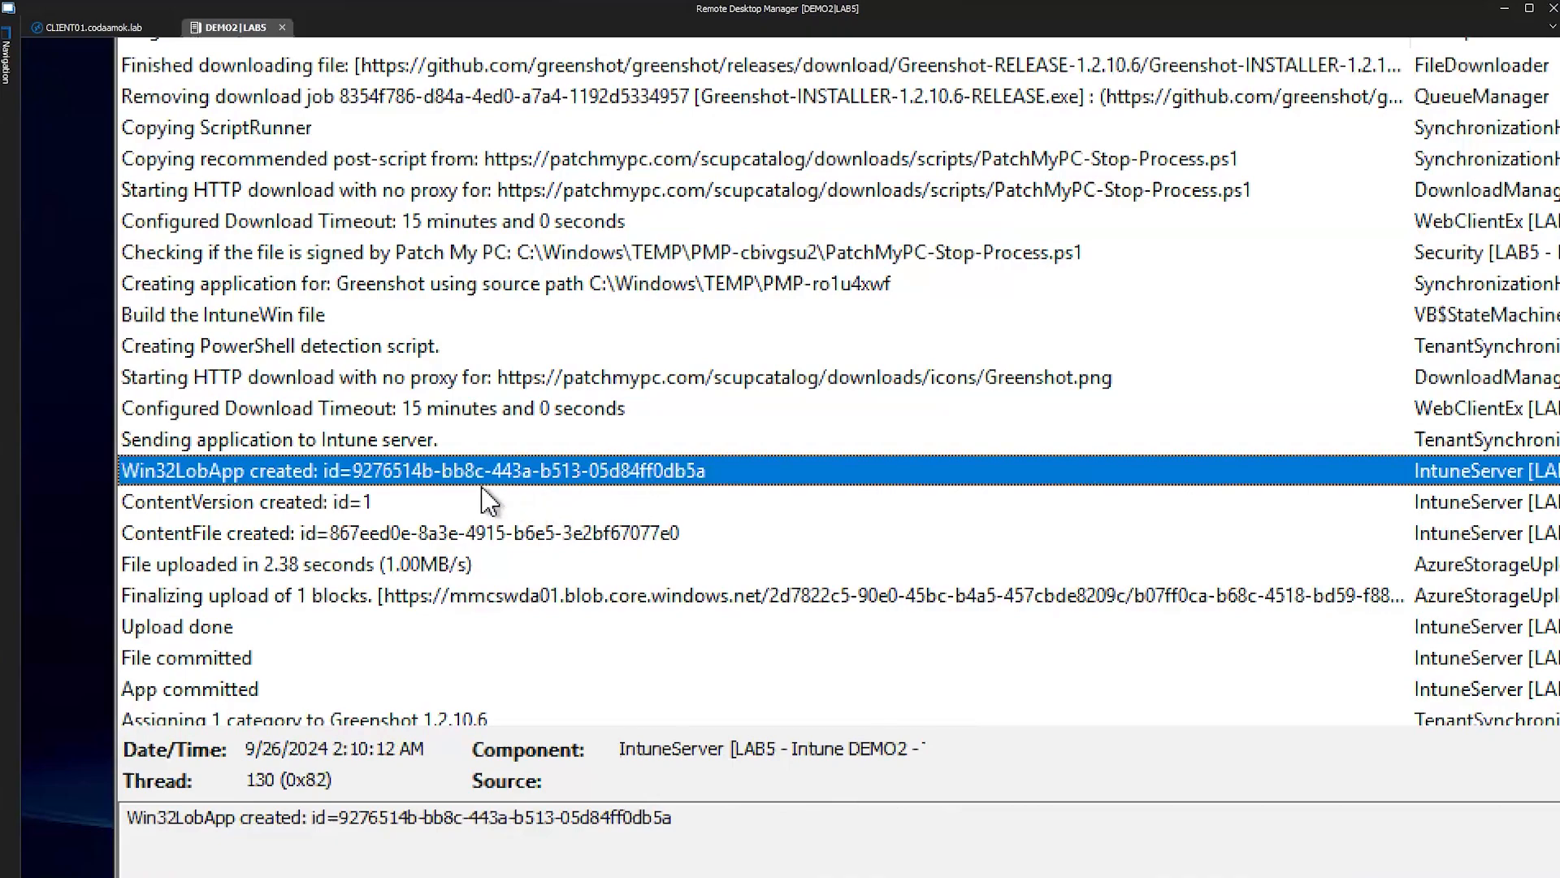
click(362, 566)
scroll(358, 575, down, 1)
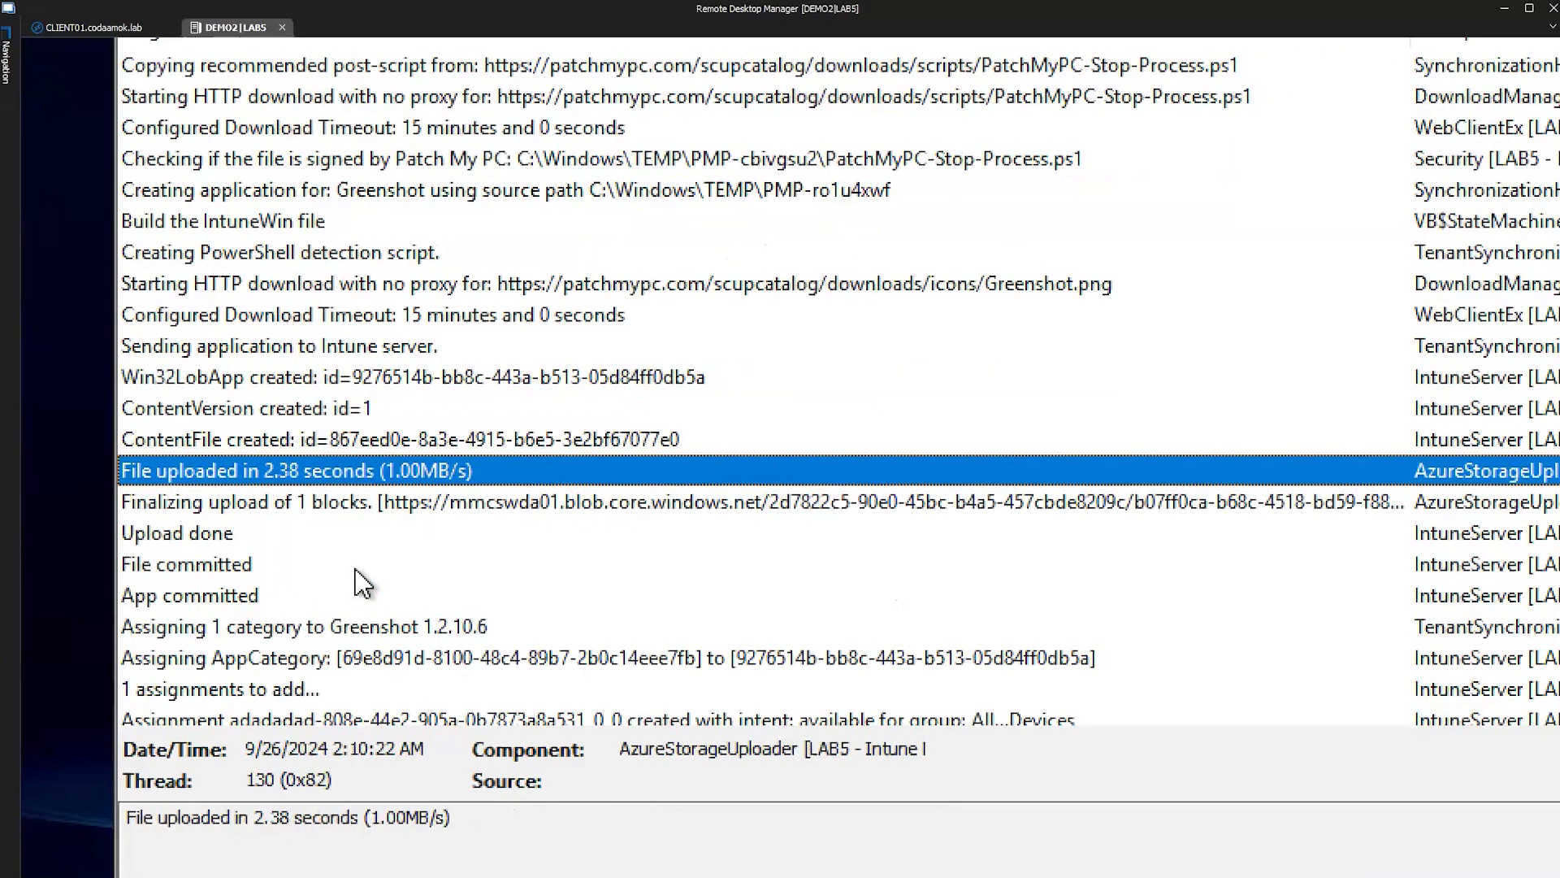
click(327, 569)
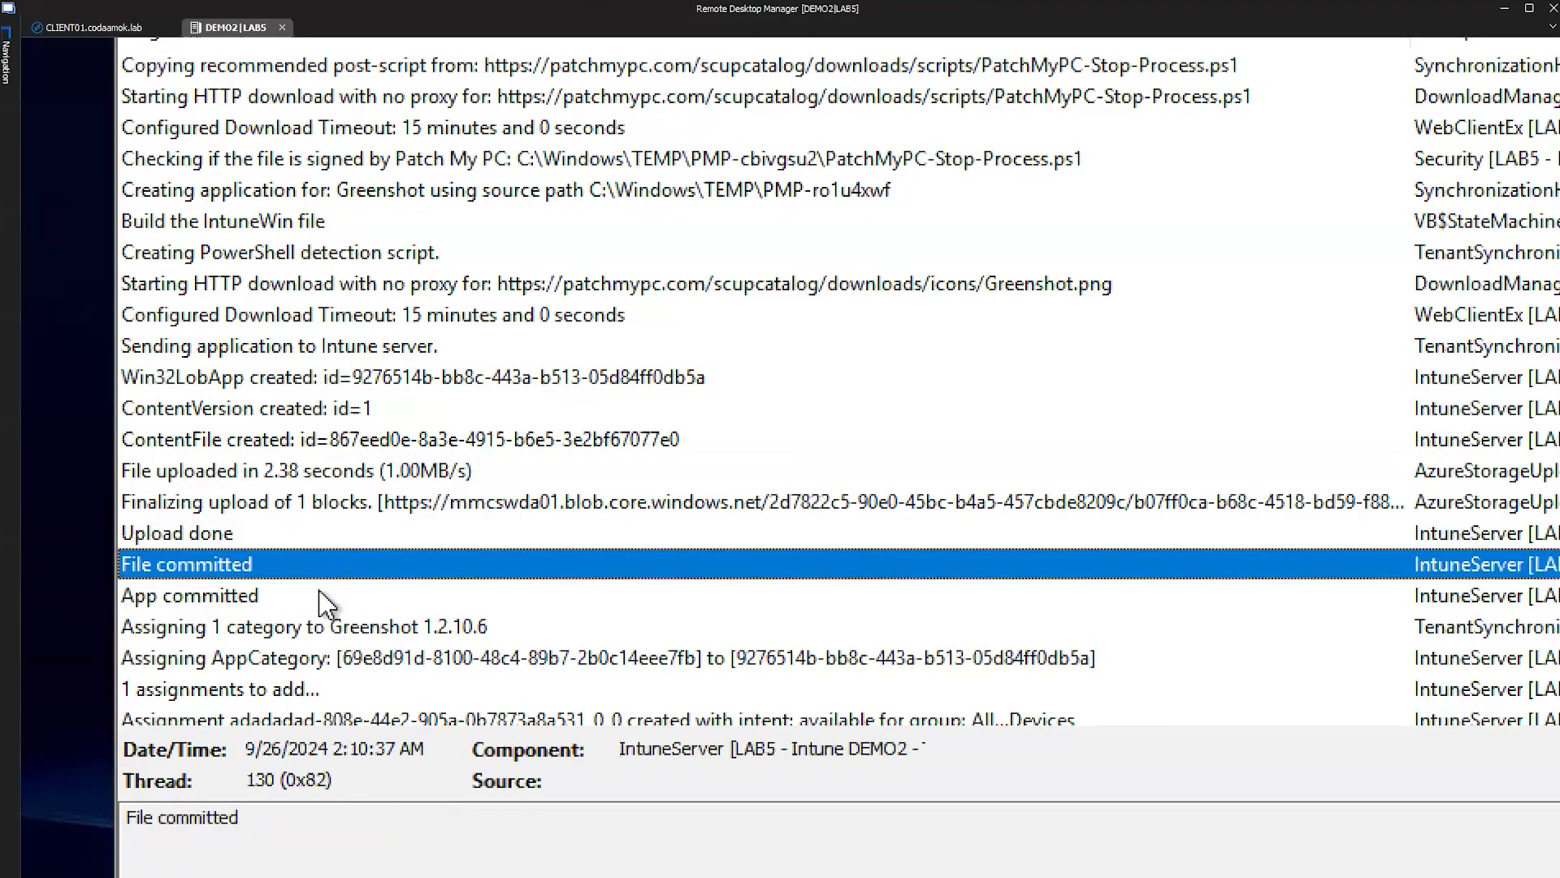
click(325, 600)
scroll(325, 602, down, 2)
scroll(323, 602, down, 1)
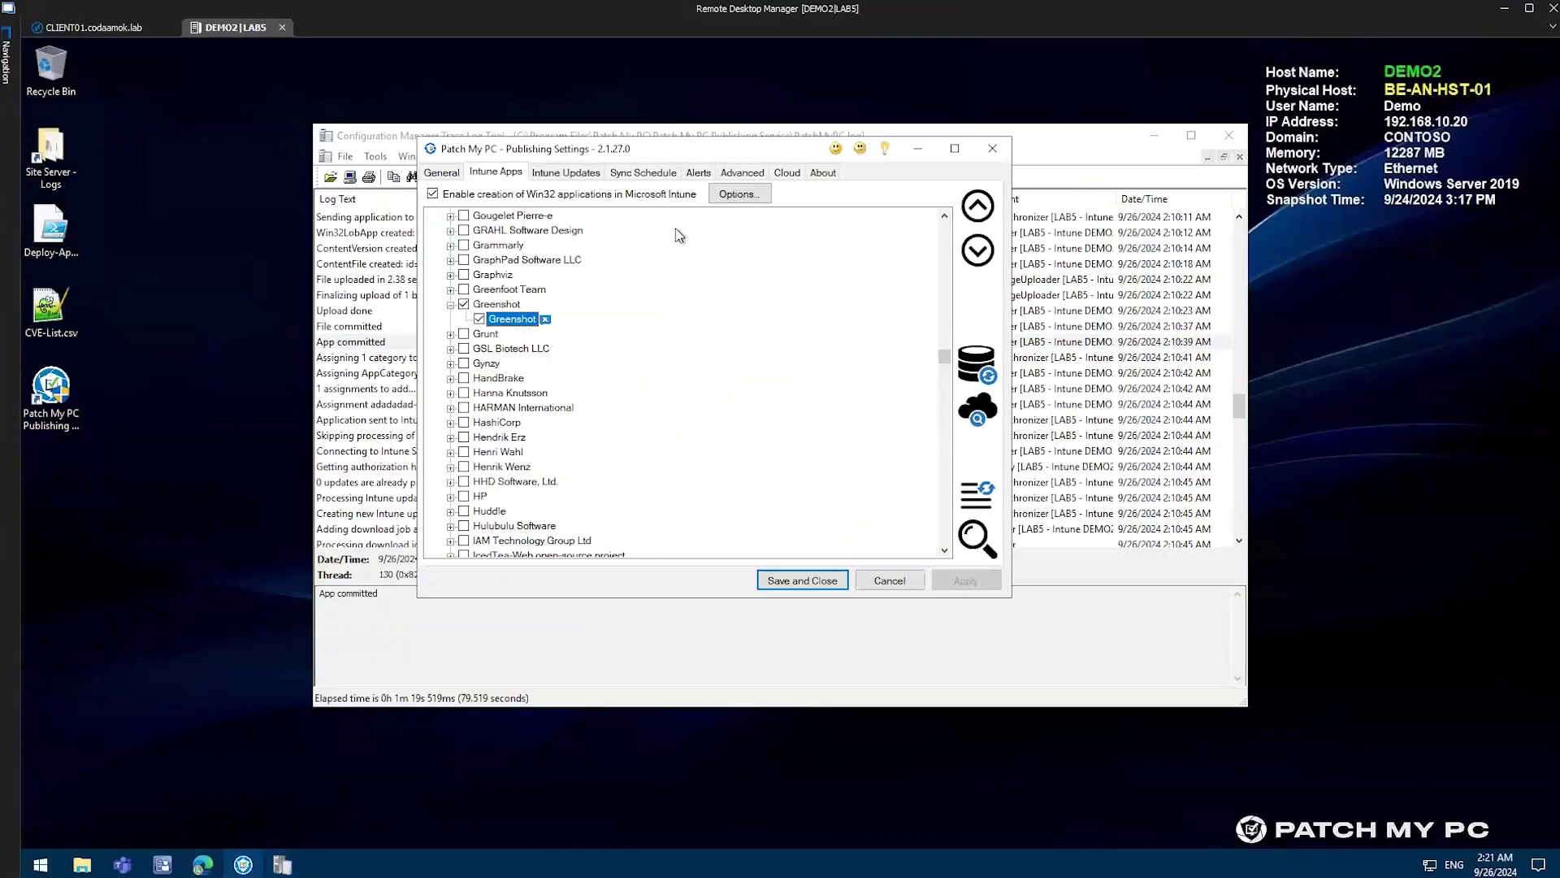
Switch to the Publishing Settings, review the categories selected for the Greenshot product and close the dialog without changes
right_click(512, 319)
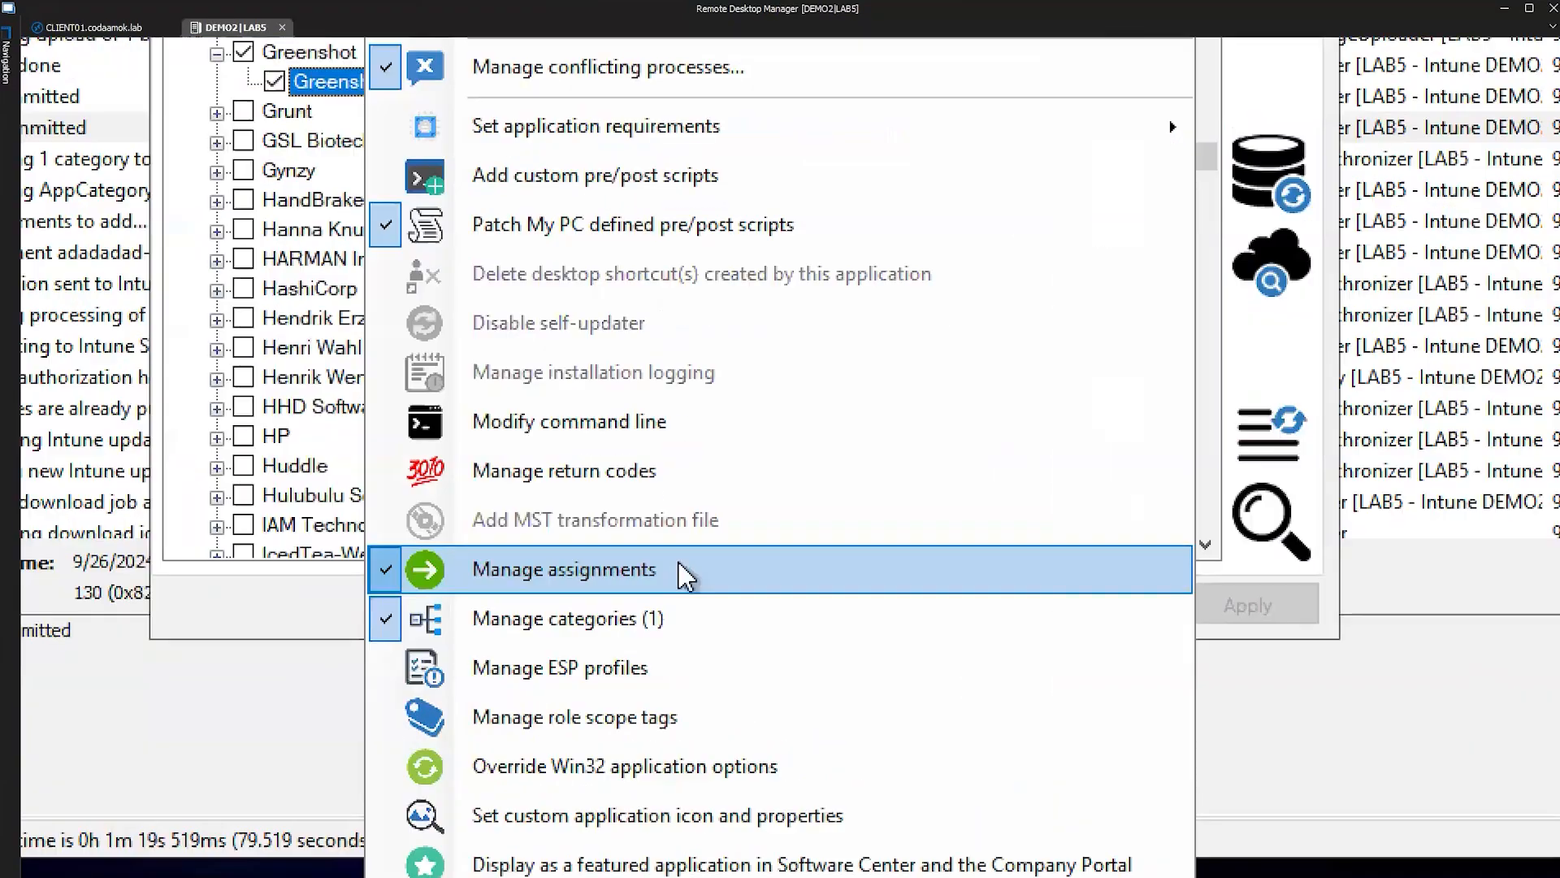
click(676, 610)
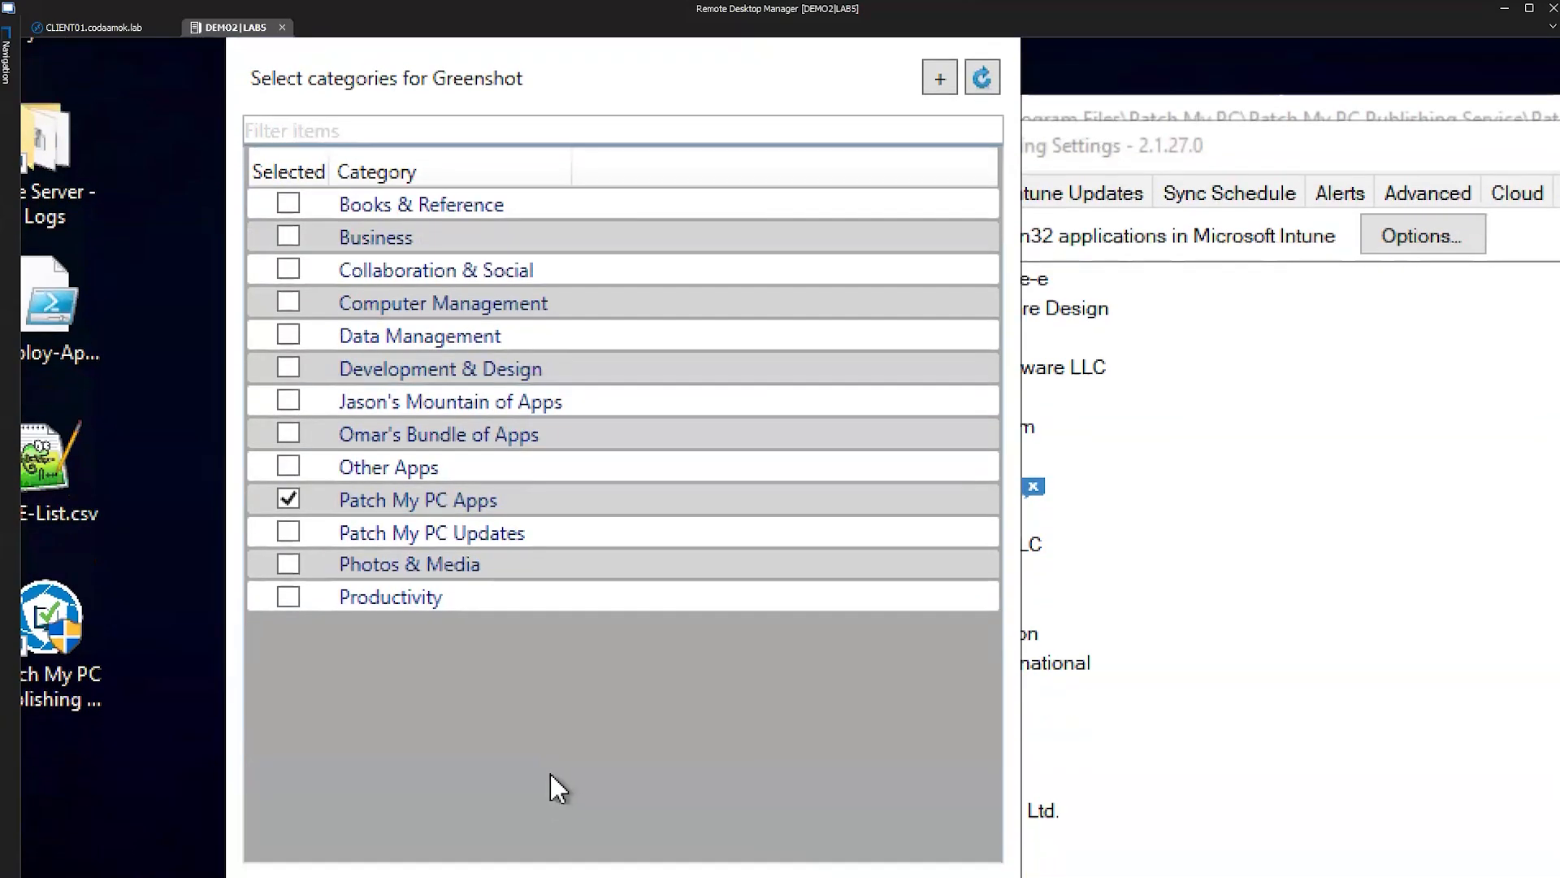
key(ctrl+4)
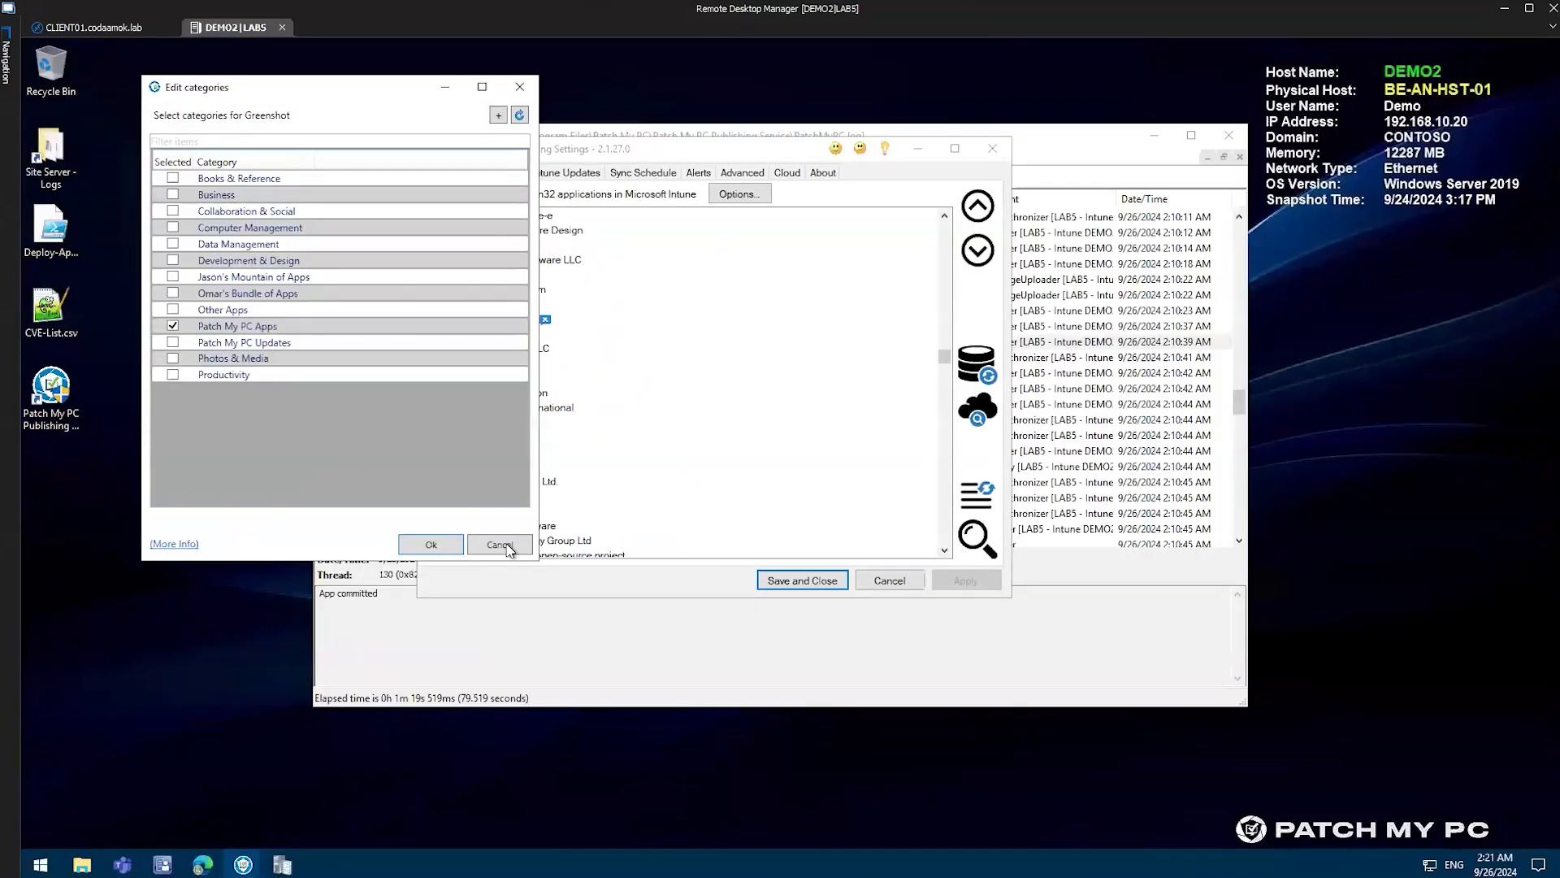
click(505, 543)
Review Greenshot's Intune assignments for required, available and uninstall, and close the dialog without changes
right_click(525, 325)
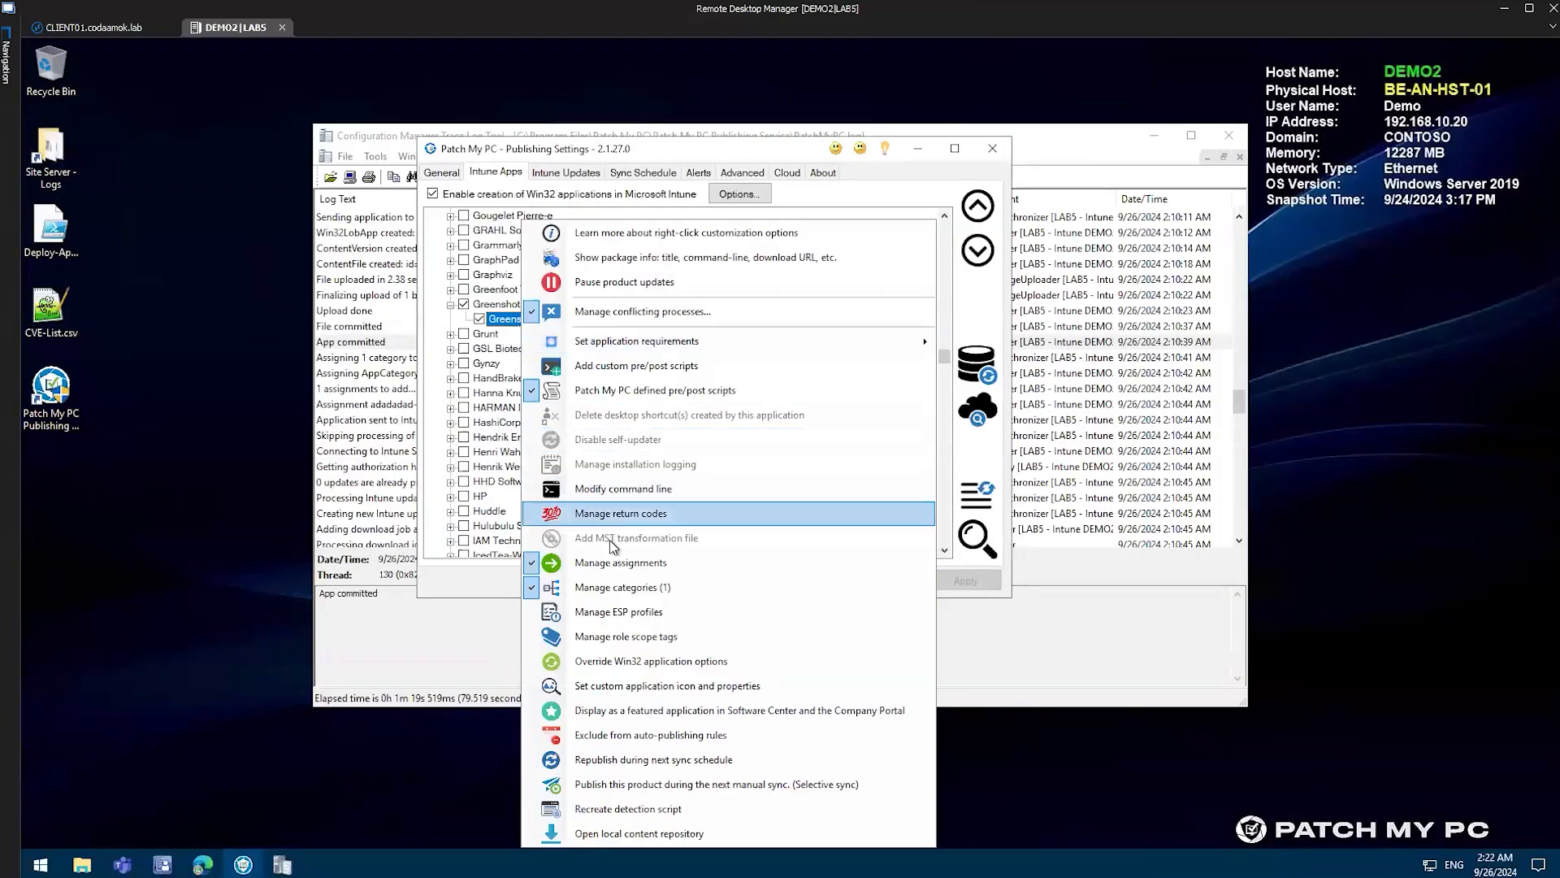
click(609, 562)
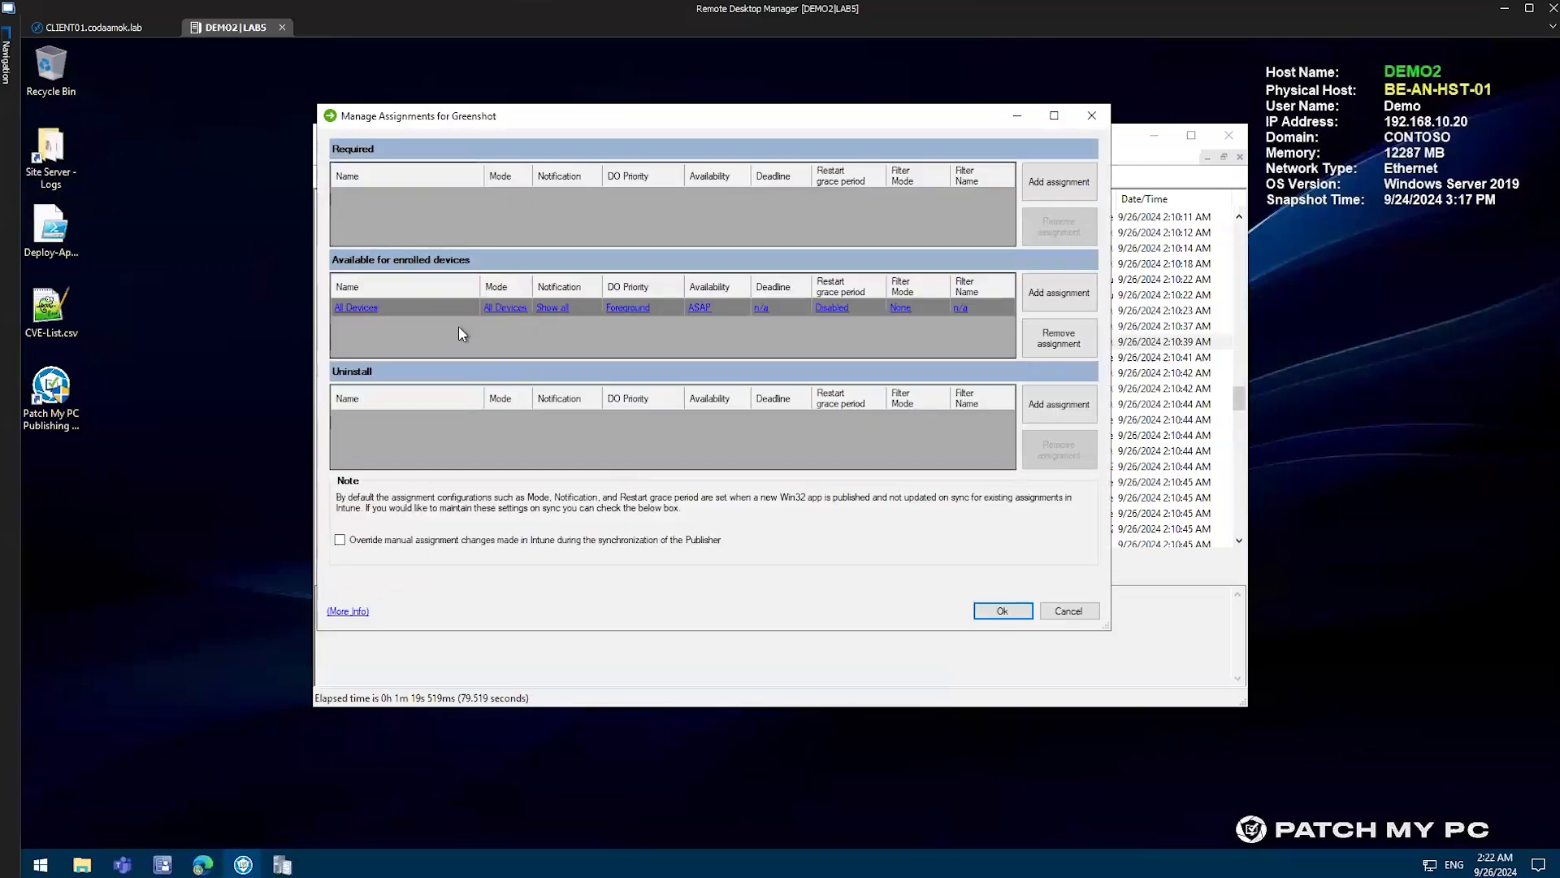
key(ctrl+4)
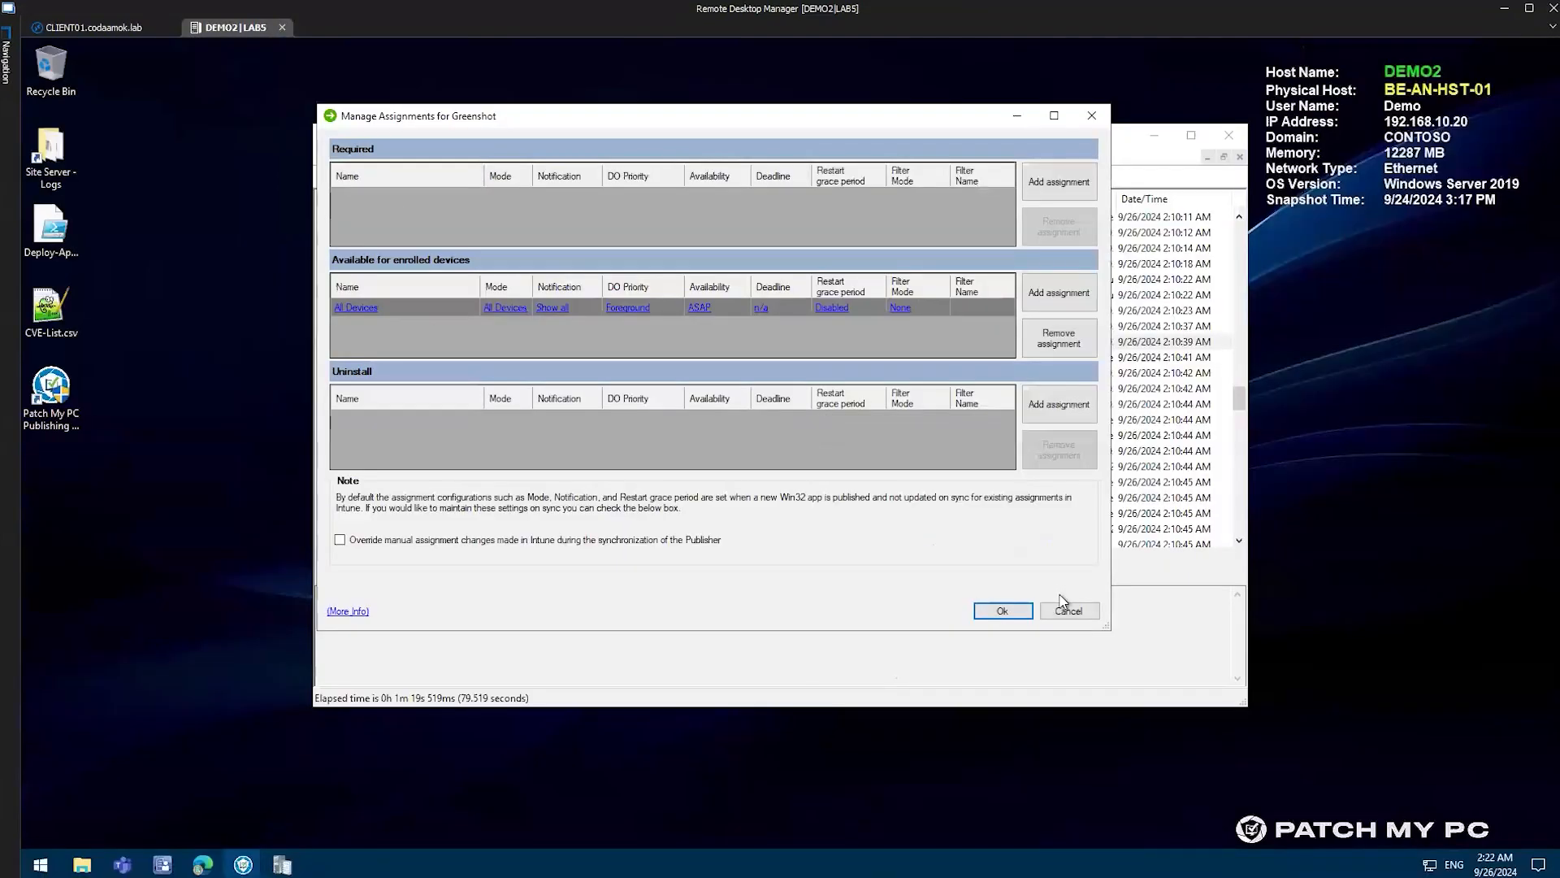
click(1064, 609)
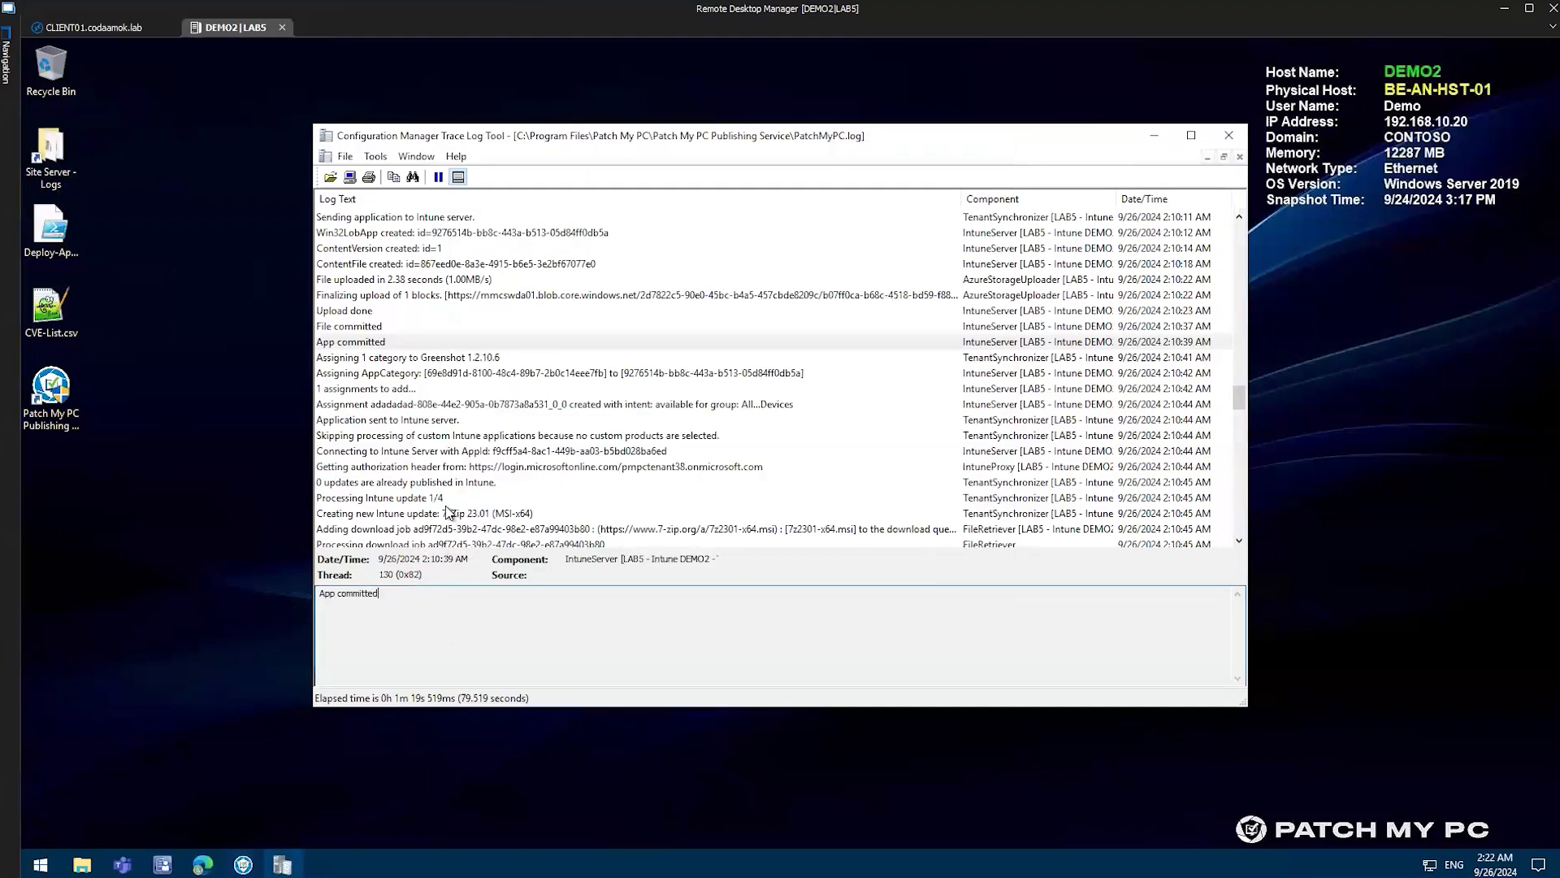
Return to PatchMyPC.log and examine the entries on connecting to Intune, already published updates and processing Intune update 1/4
key(ctrl+1)
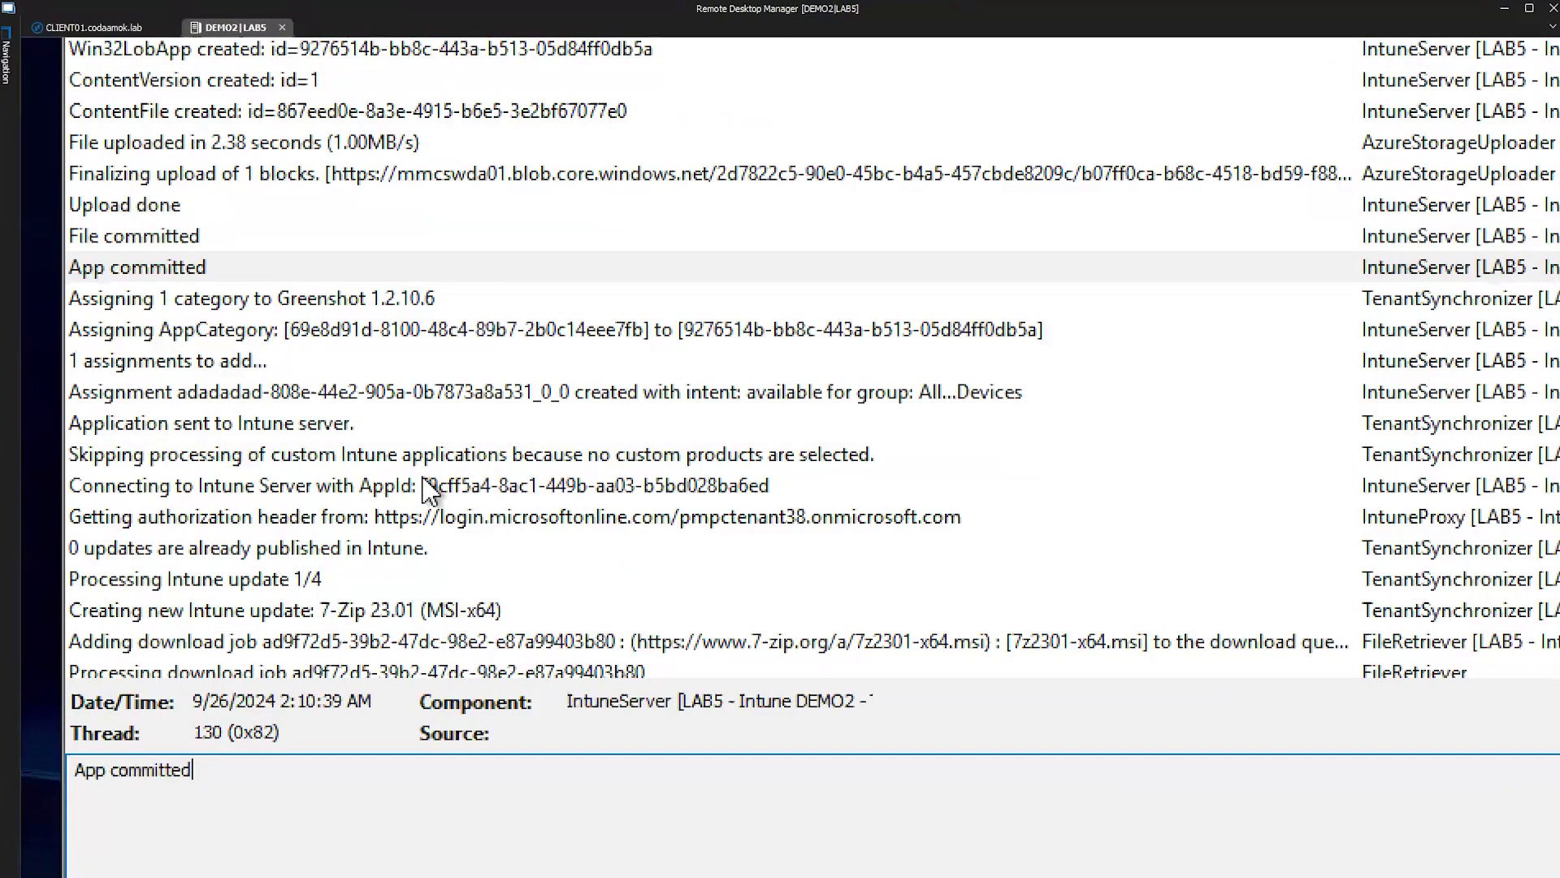
click(416, 488)
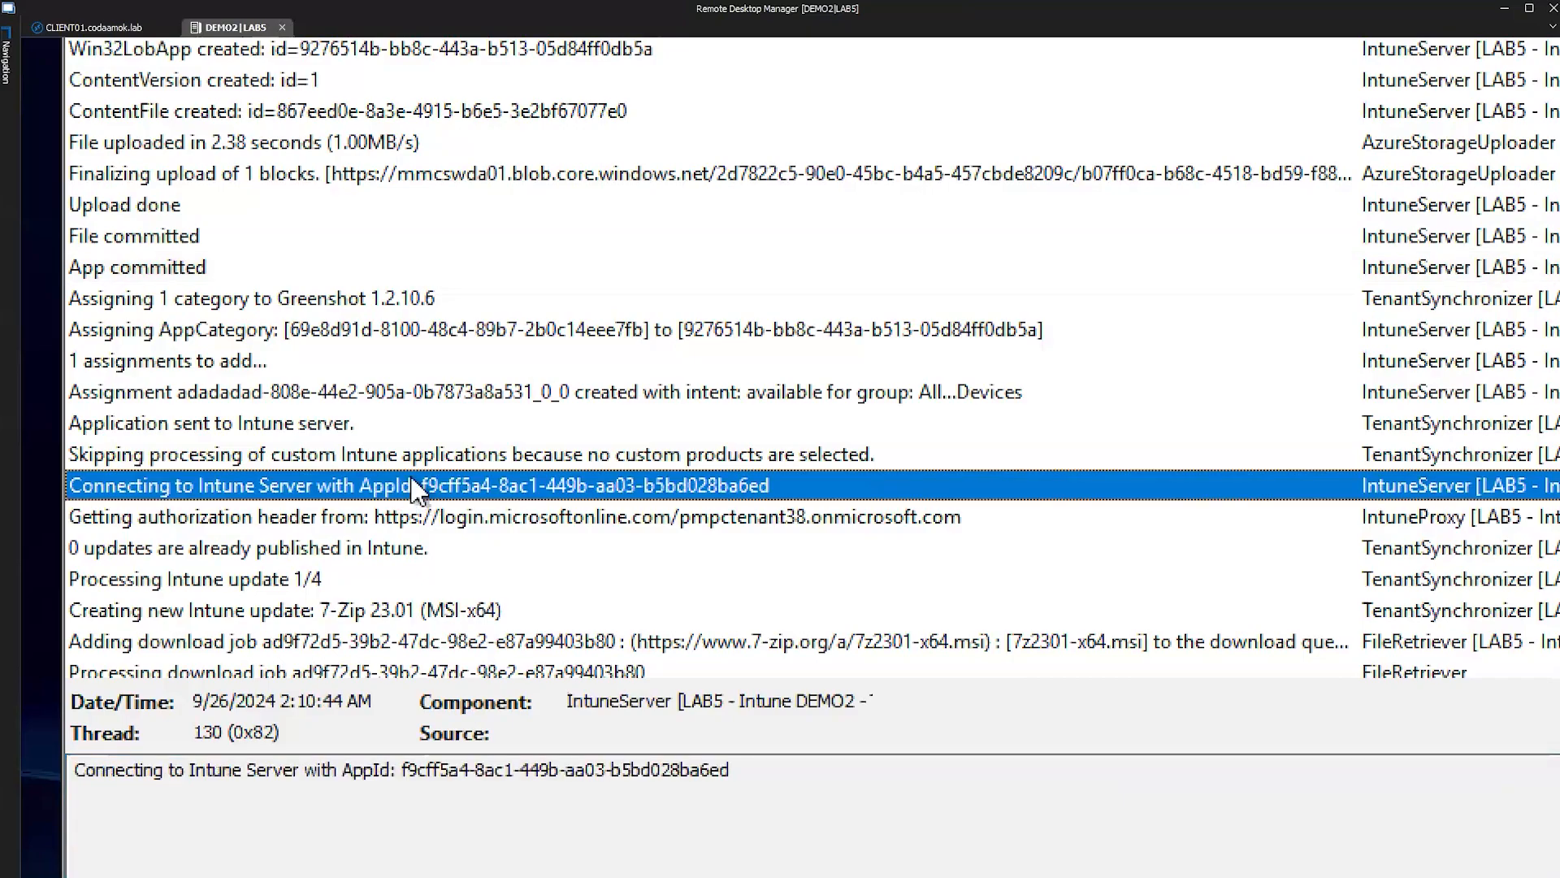
click(331, 560)
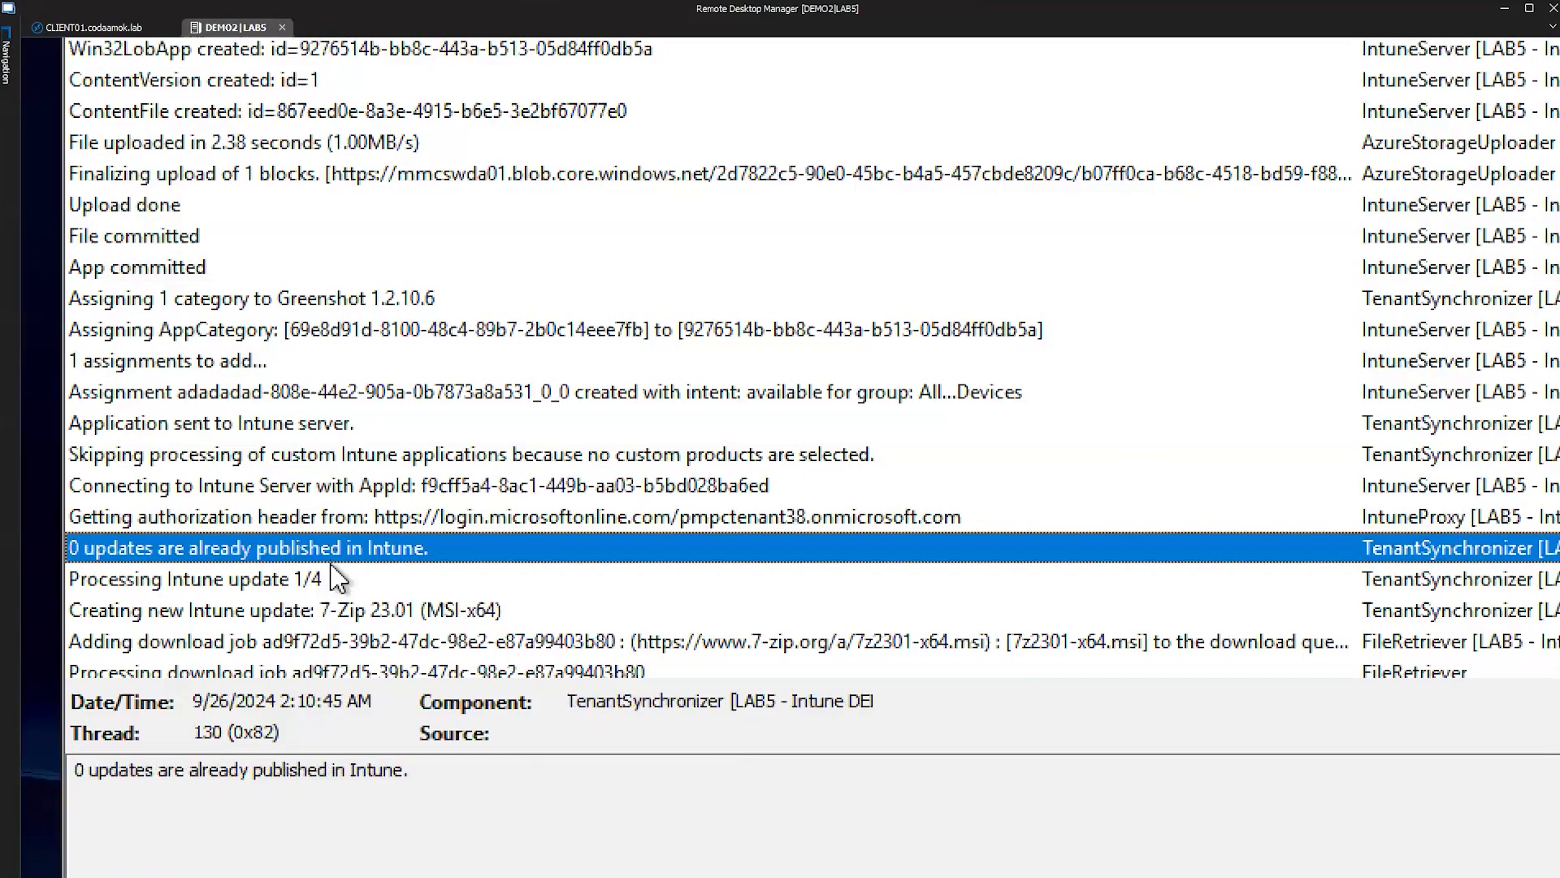
click(338, 578)
scroll(366, 580, down, 3)
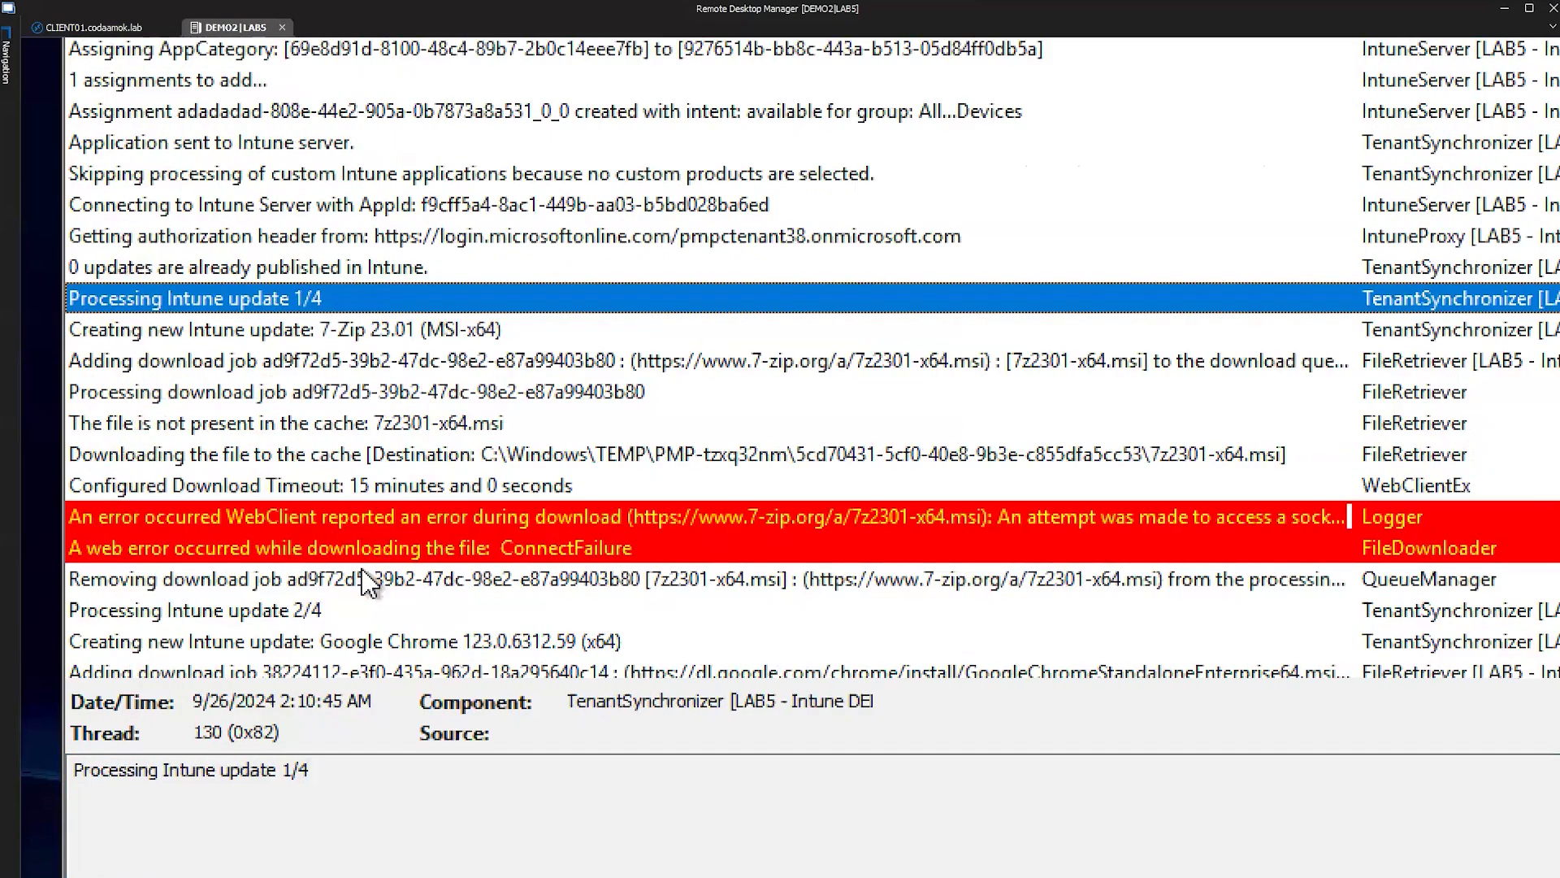
Examine the 7-Zip 23.01 update's download timeout entry and the full details of its WebClient download error
scroll(368, 581, down, 1)
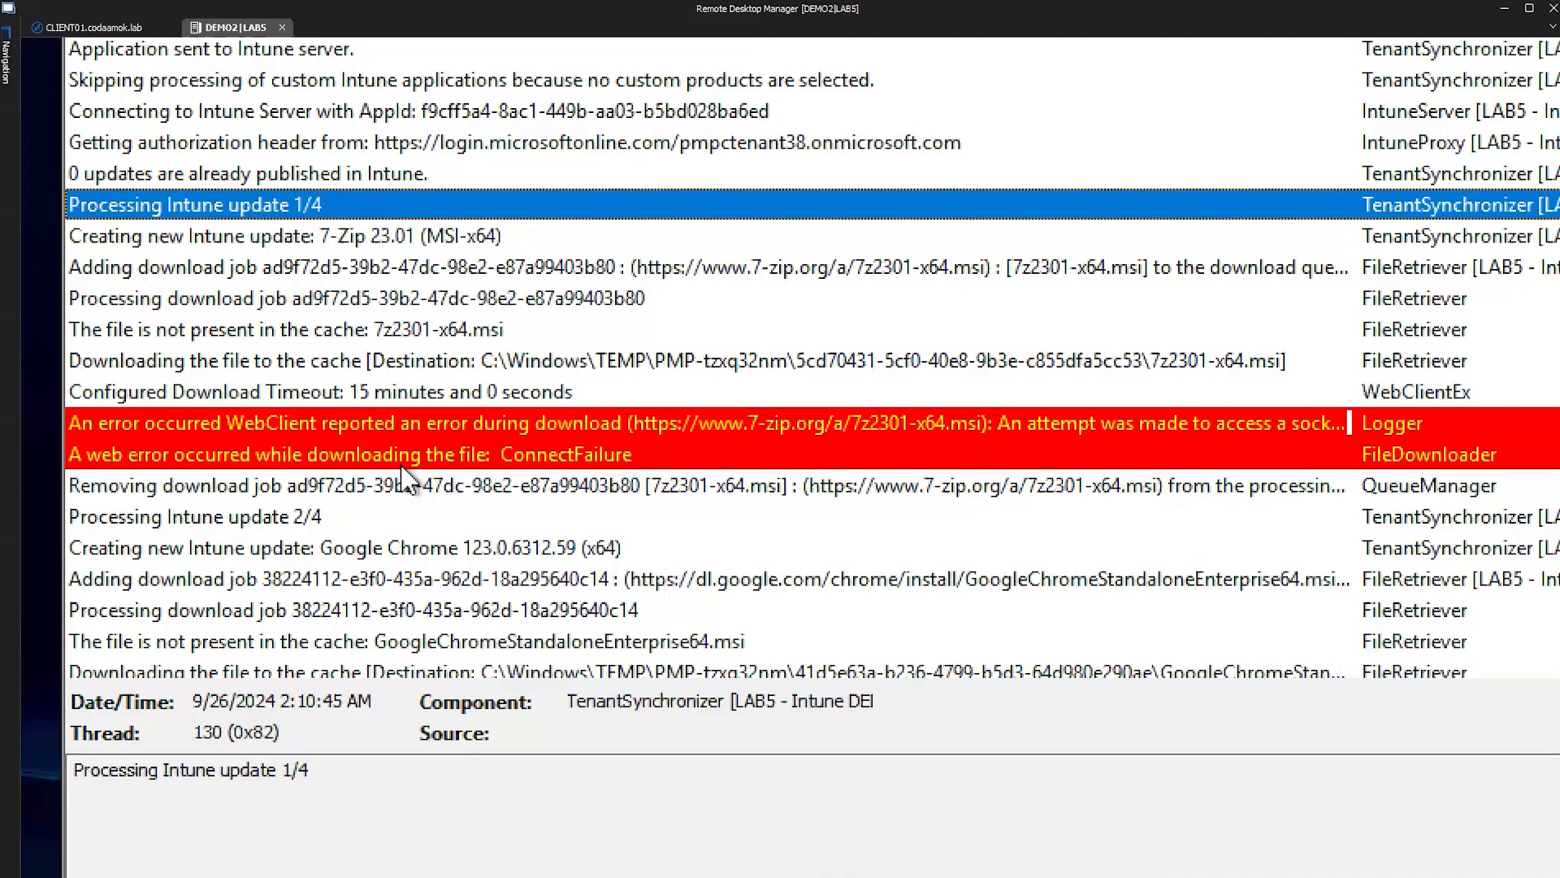
click(572, 390)
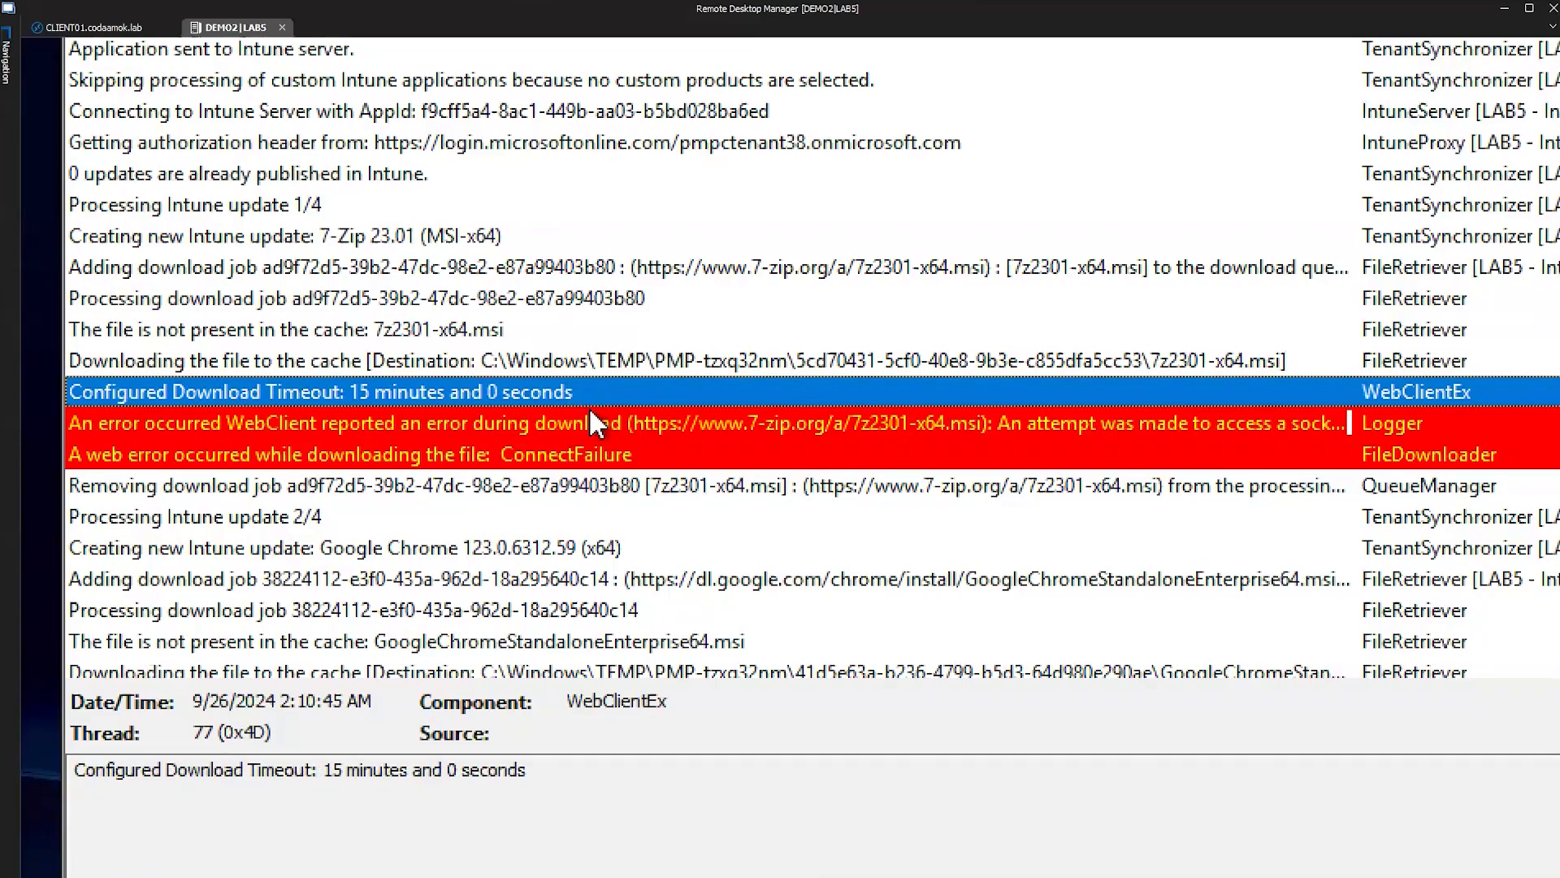
click(621, 428)
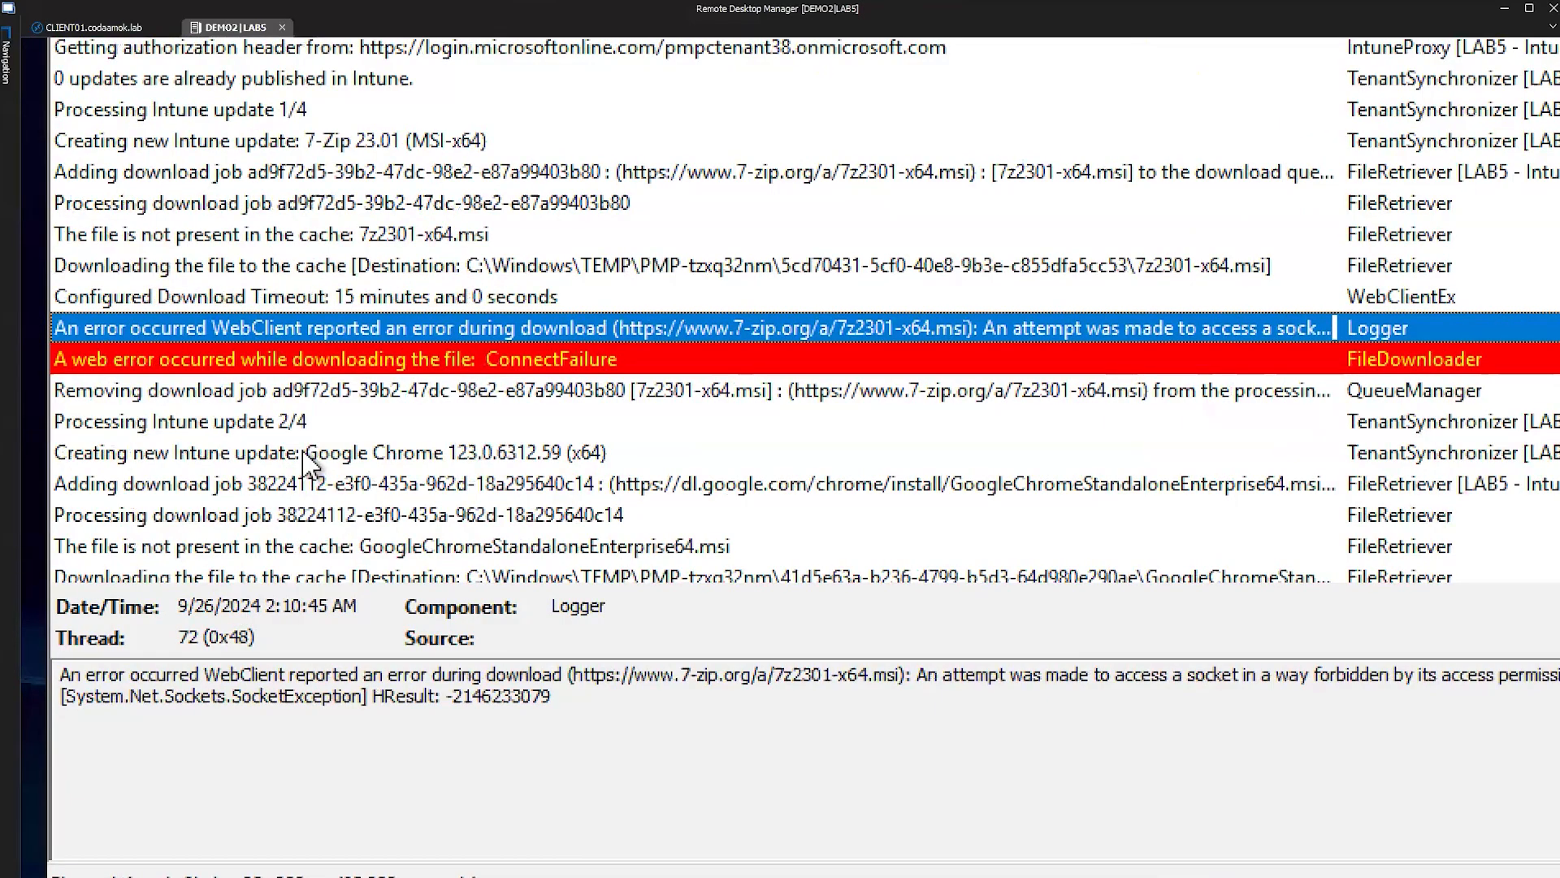
Examine the Google Chrome 123.0.6312.59 (x64) update entries, focusing on the finished installer download and its source URL
scroll(305, 463, down, 2)
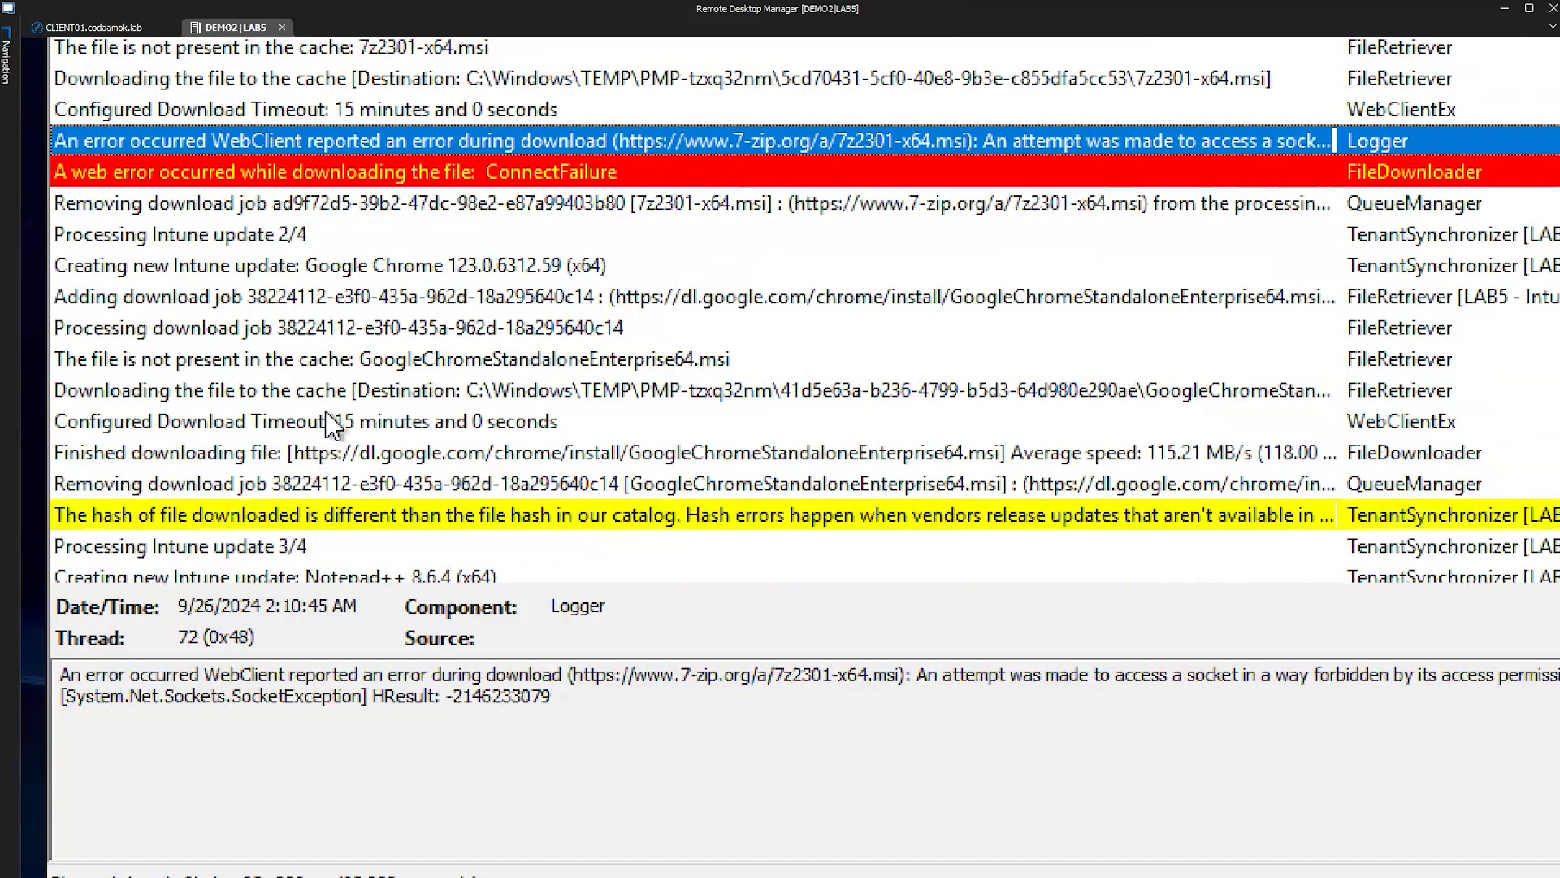
click(372, 267)
scroll(450, 313, down, 1)
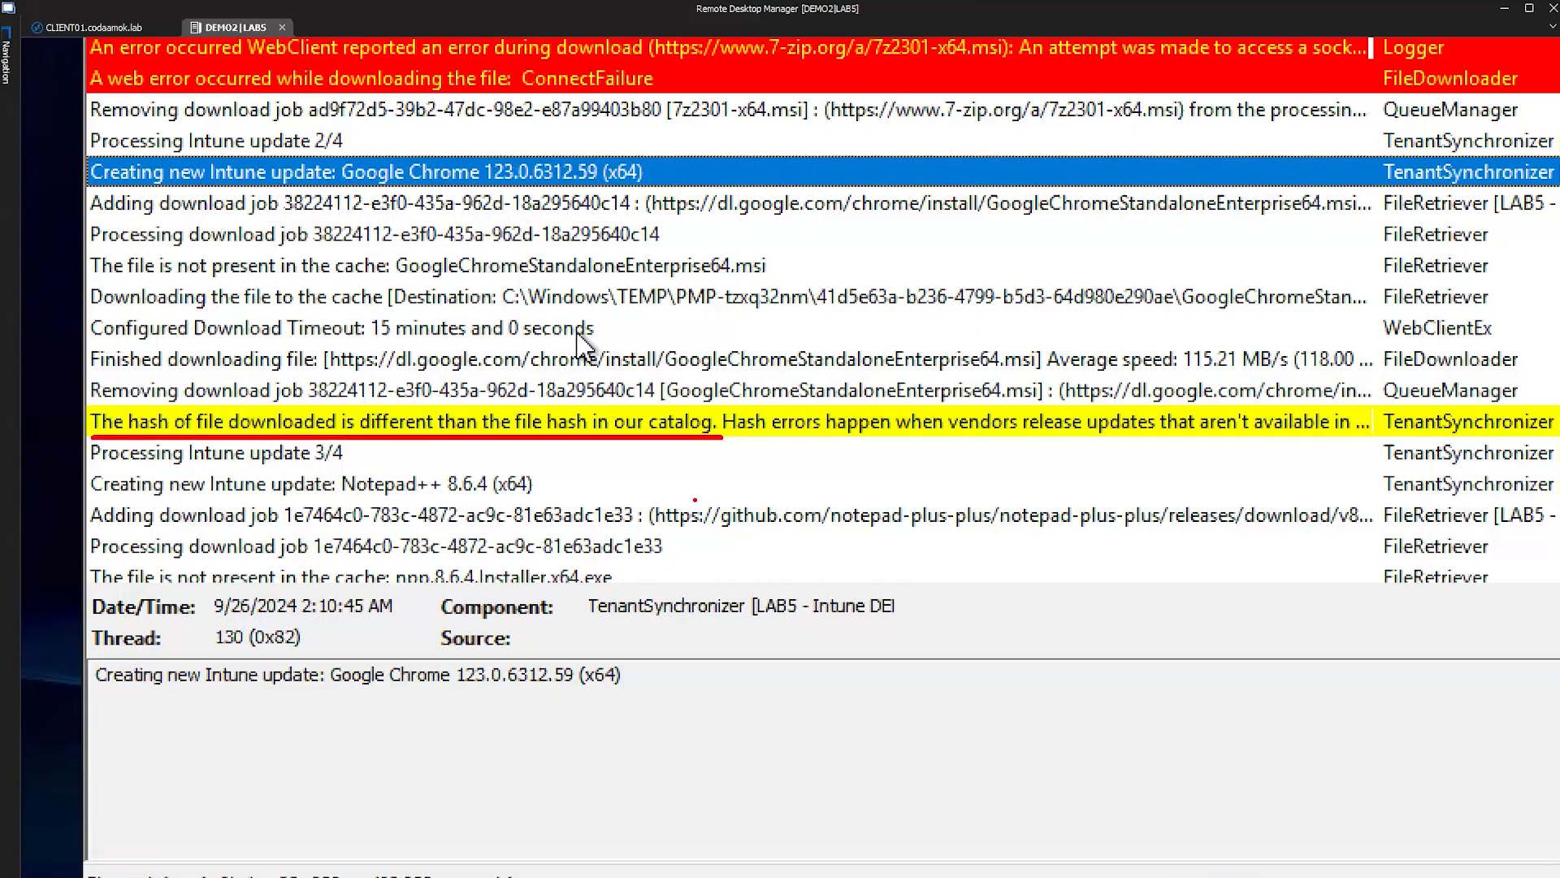
key(e)
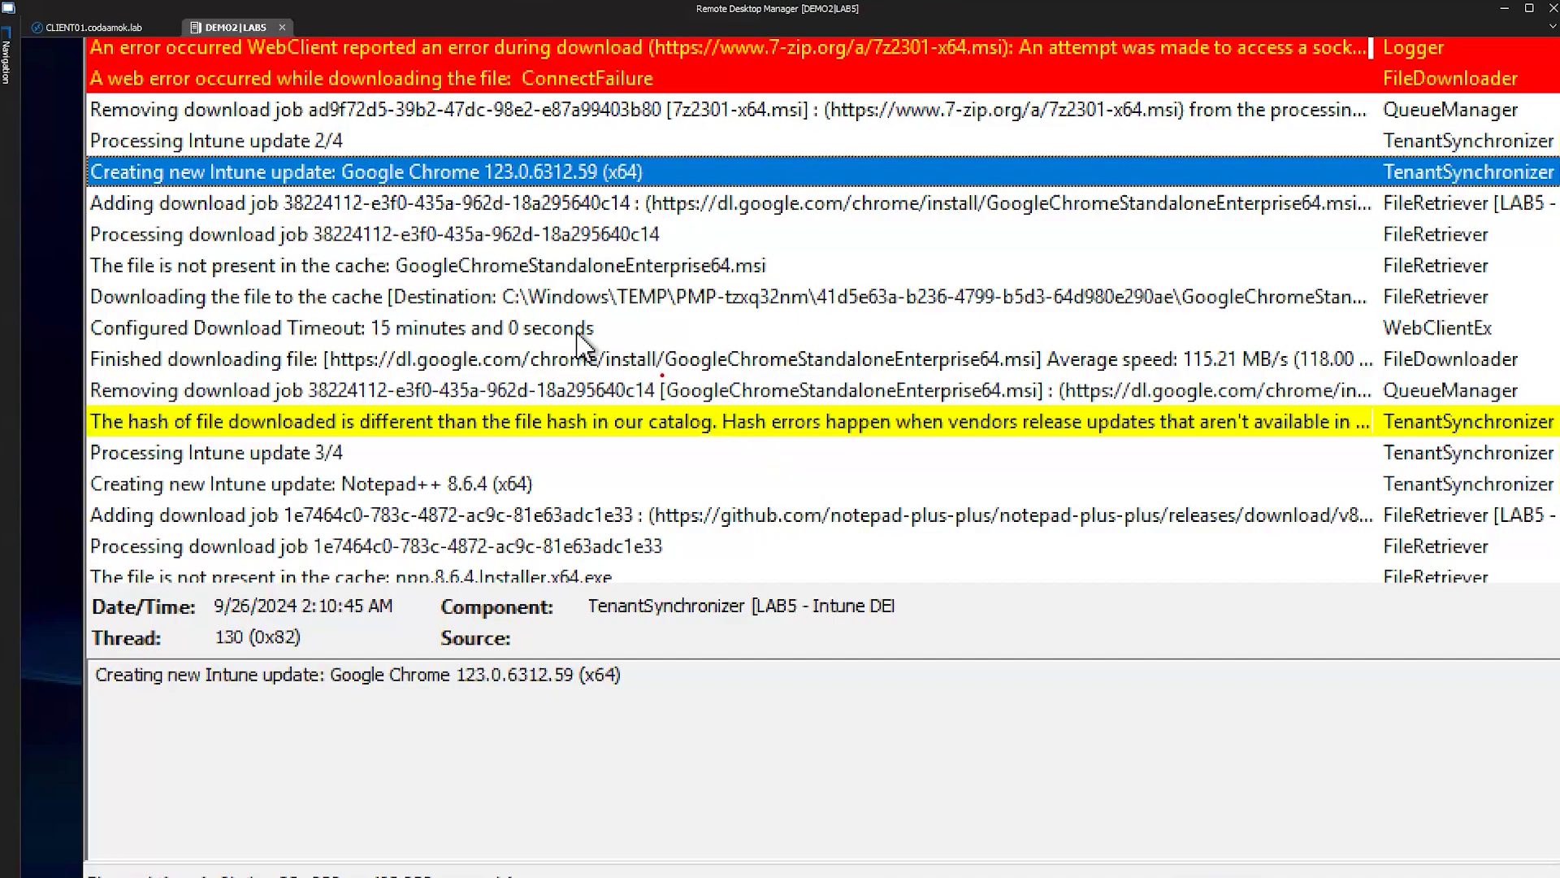
drag(662, 376, 1040, 369)
drag(334, 375, 1041, 372)
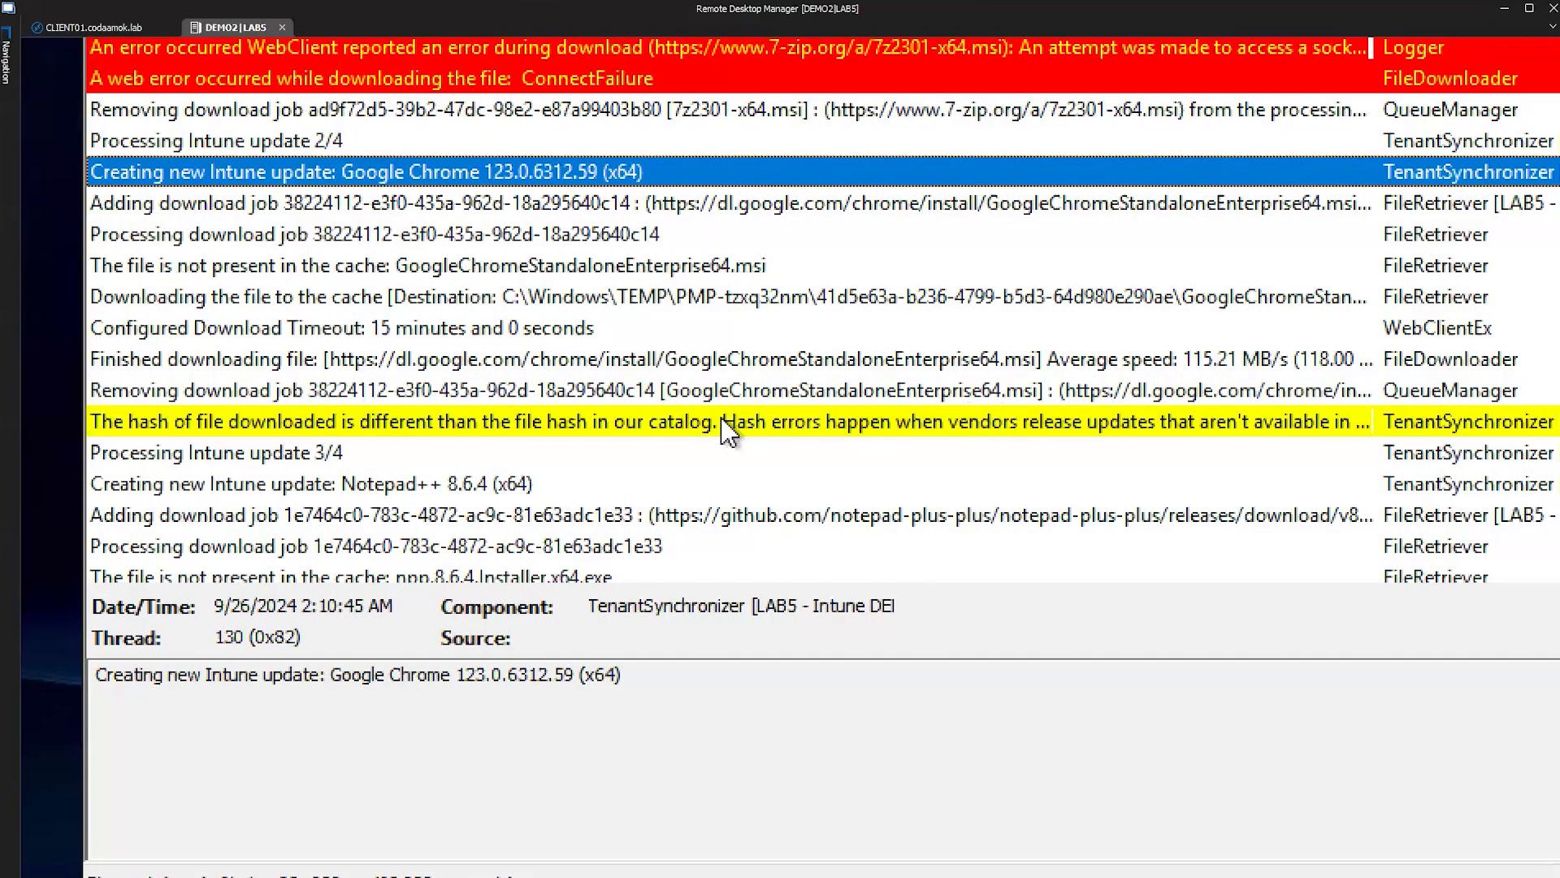
Select the file hash warning for the Google Chrome update and read its full explanation in the entry details
click(328, 463)
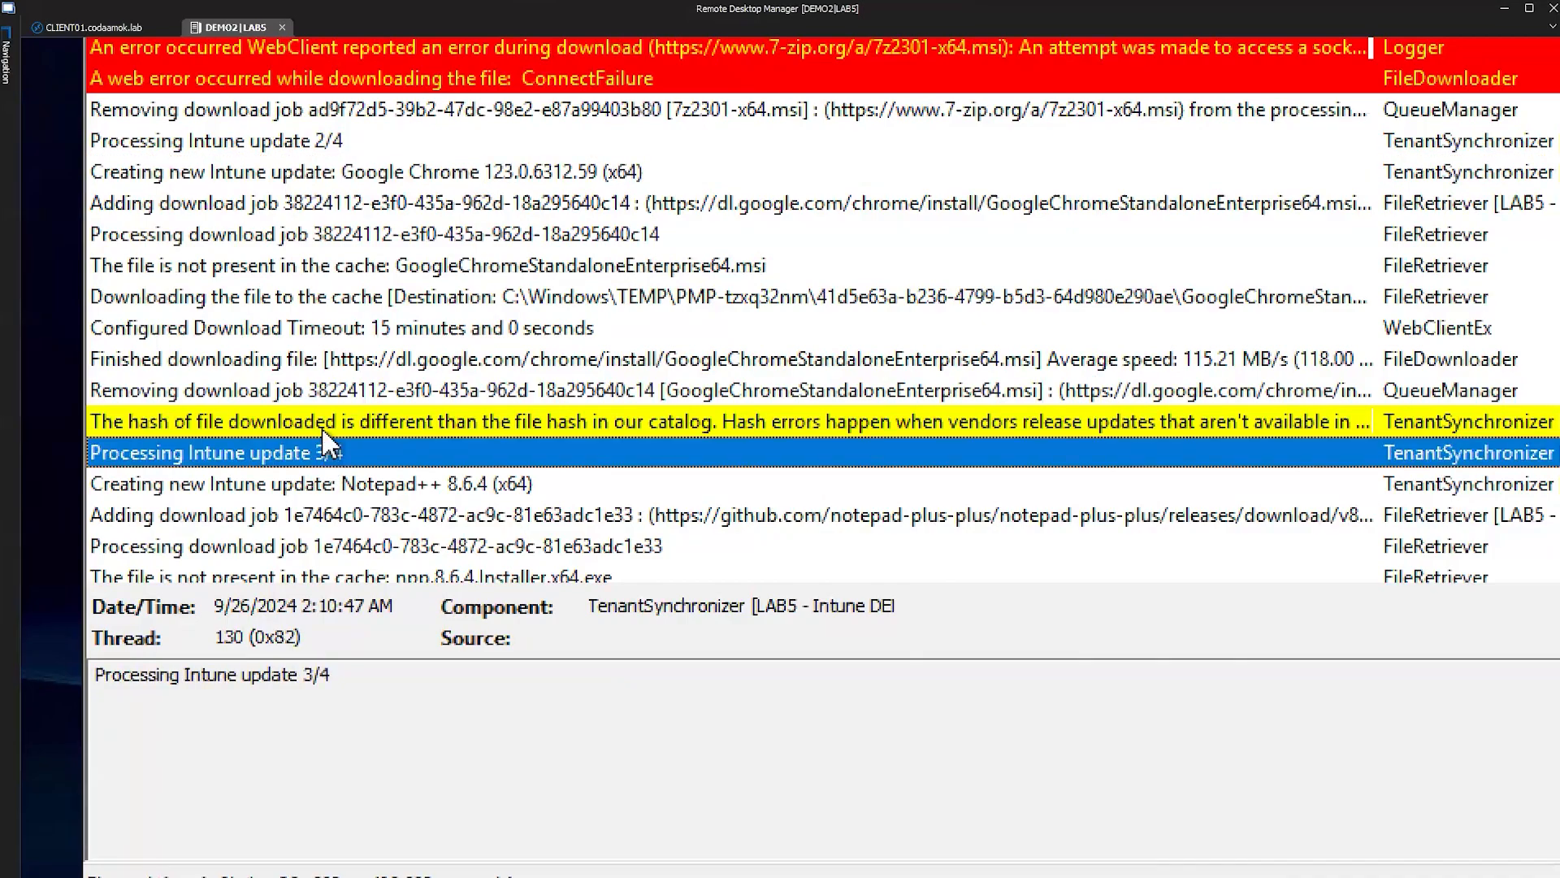
click(320, 423)
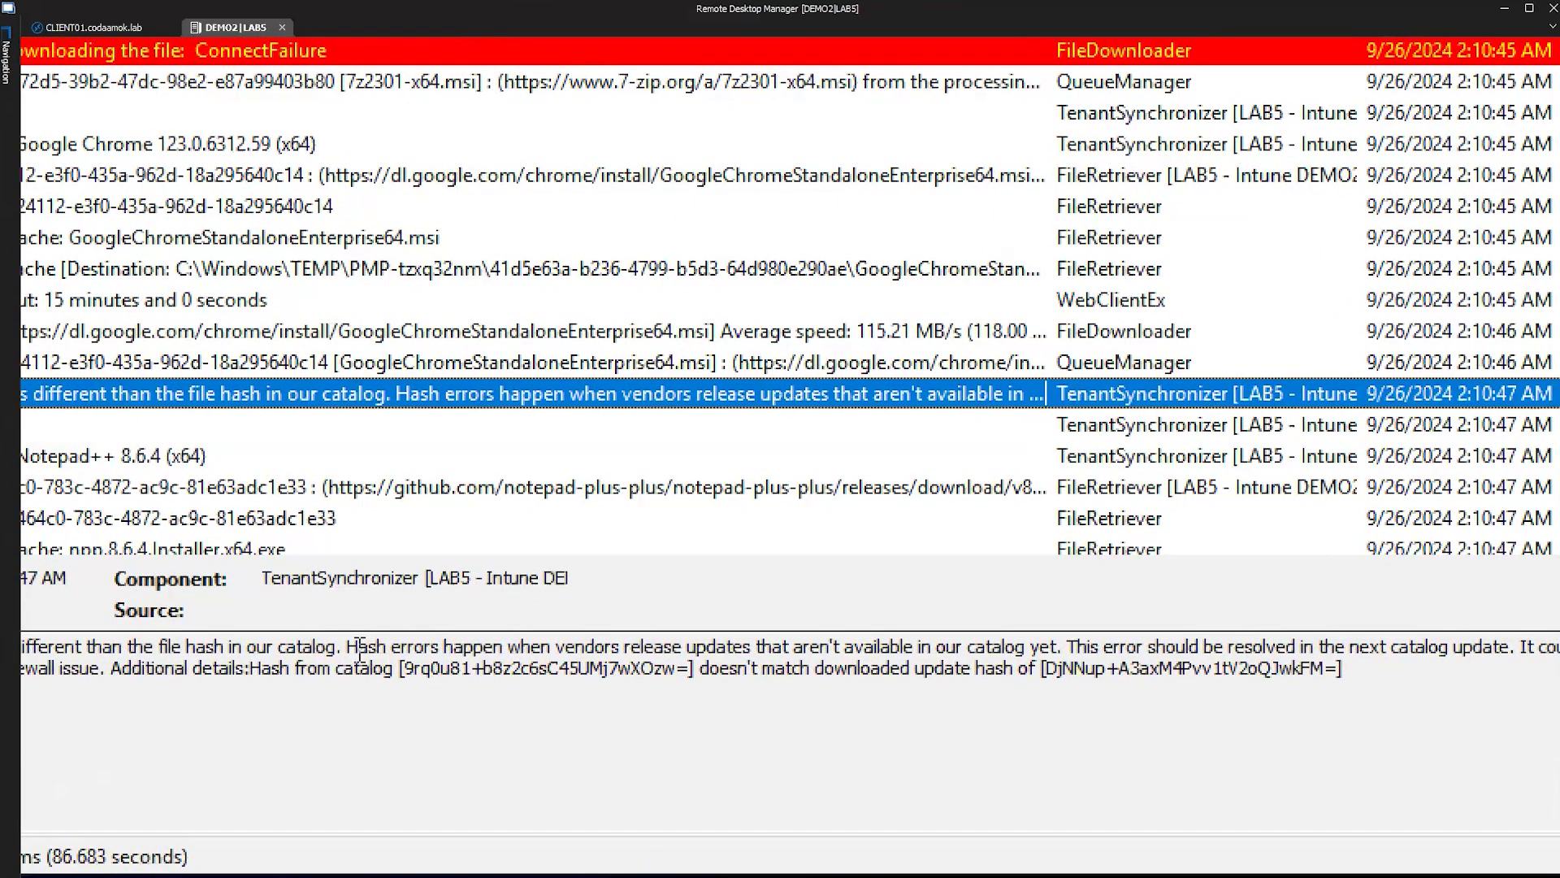
drag(348, 648, 1350, 650)
click(1350, 650)
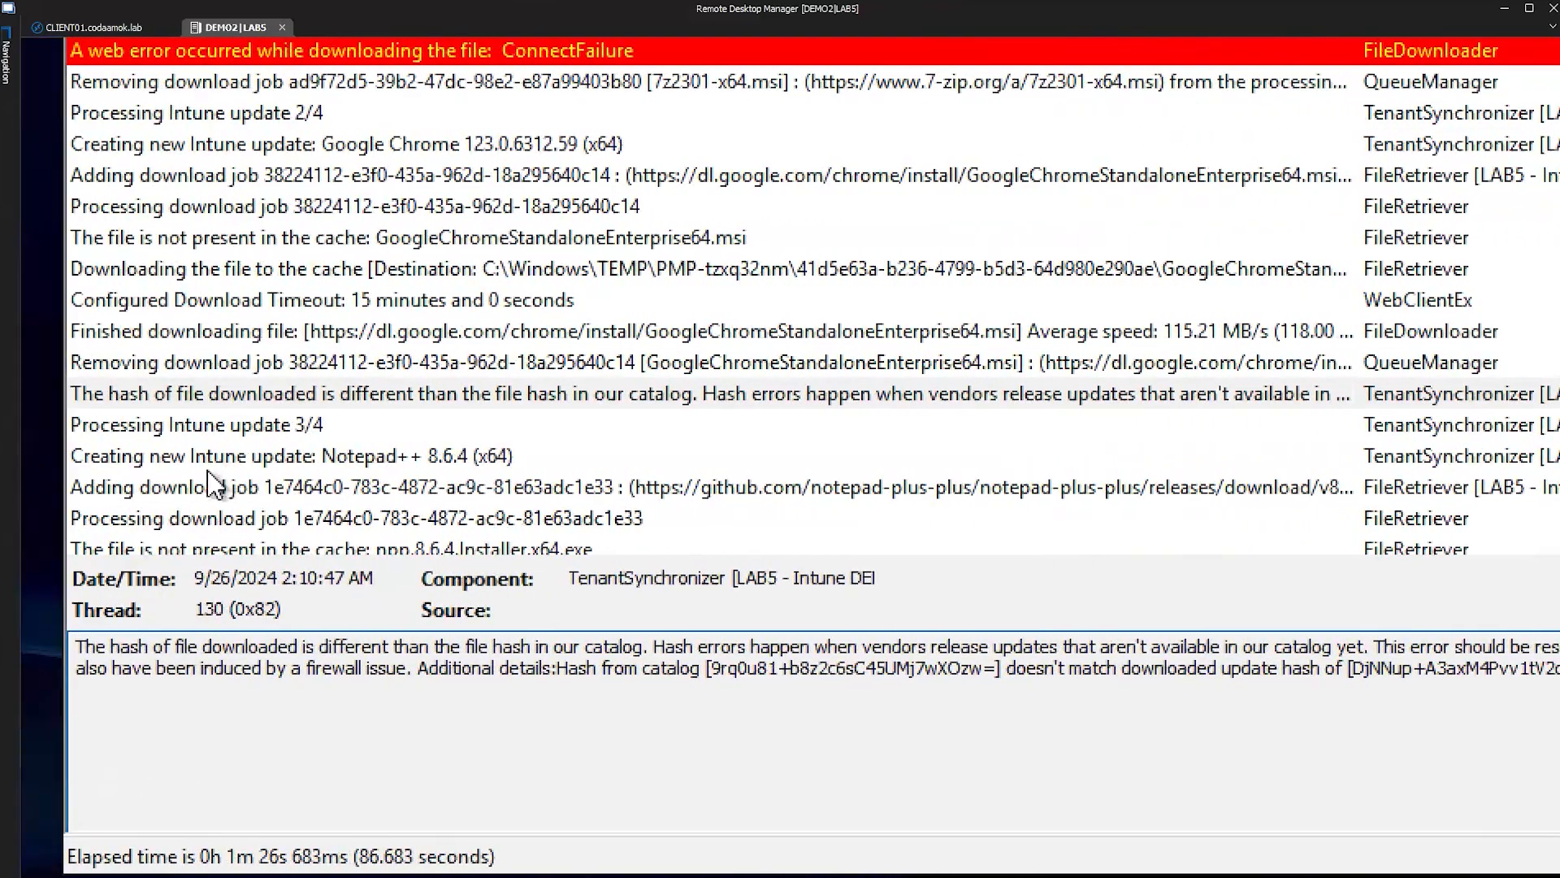
Follow the Notepad++ 8.6.4 (x64) update entries from download and packaging through upload, category and group assignments
scroll(378, 443, down, 1)
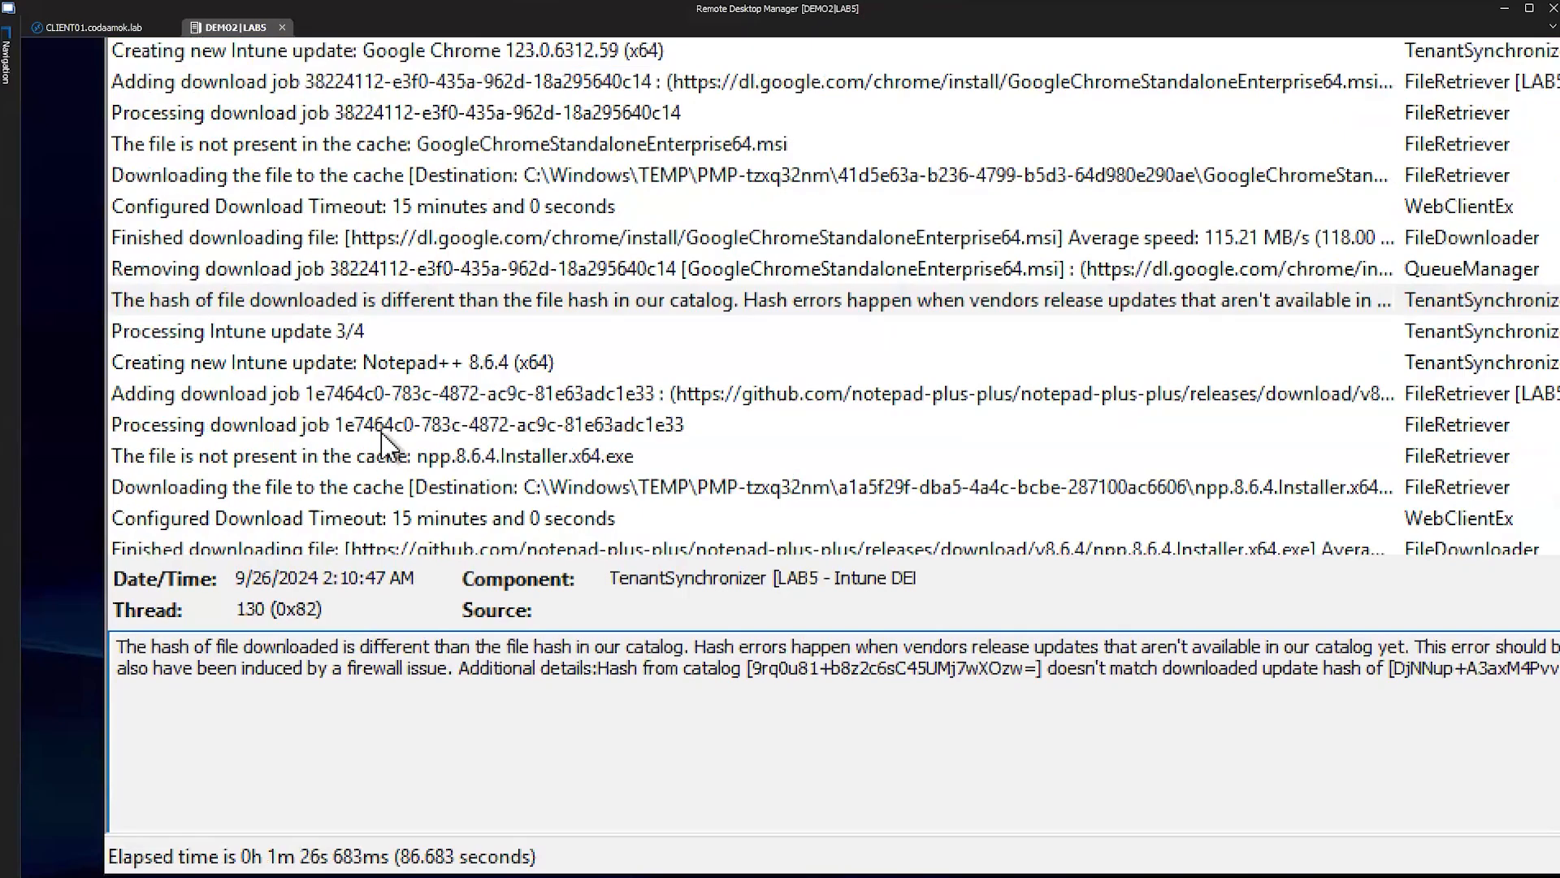
scroll(382, 443, down, 2)
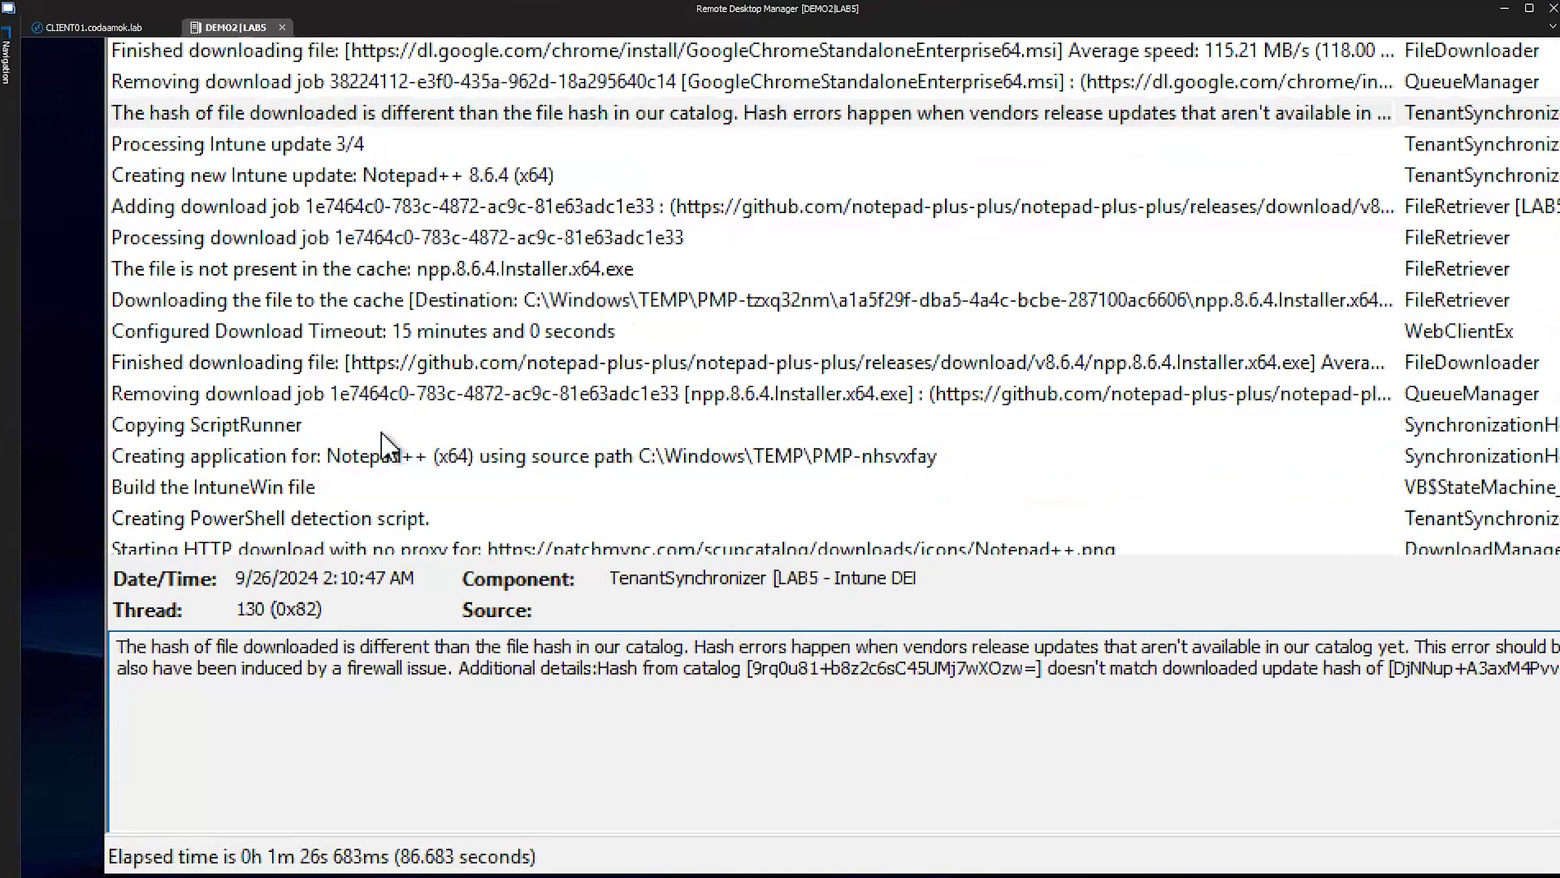
click(440, 182)
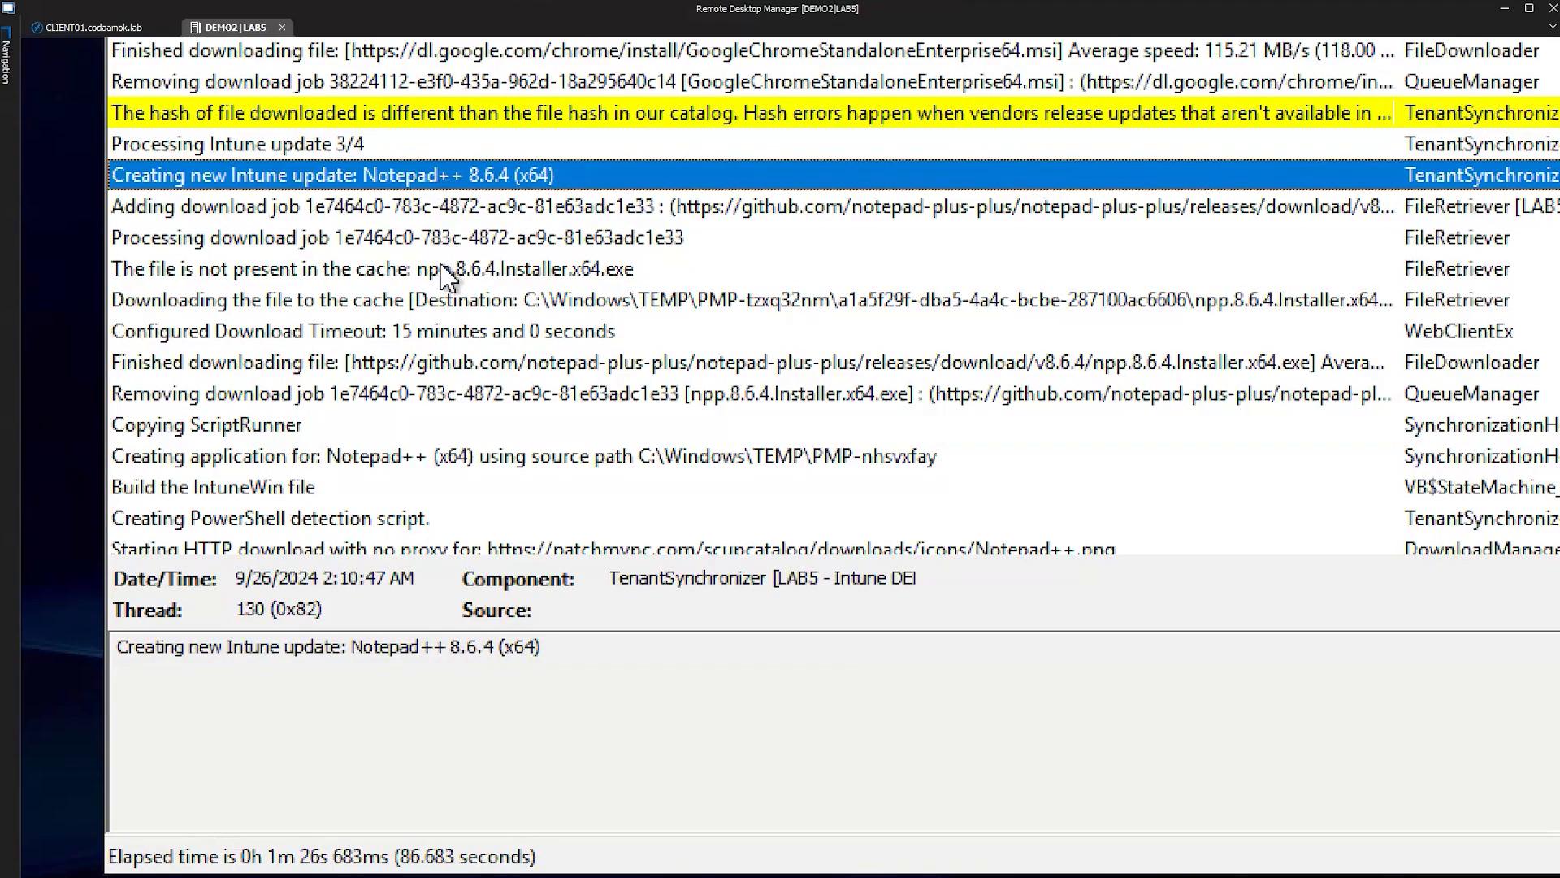
scroll(445, 277, down, 5)
scroll(445, 277, down, 2)
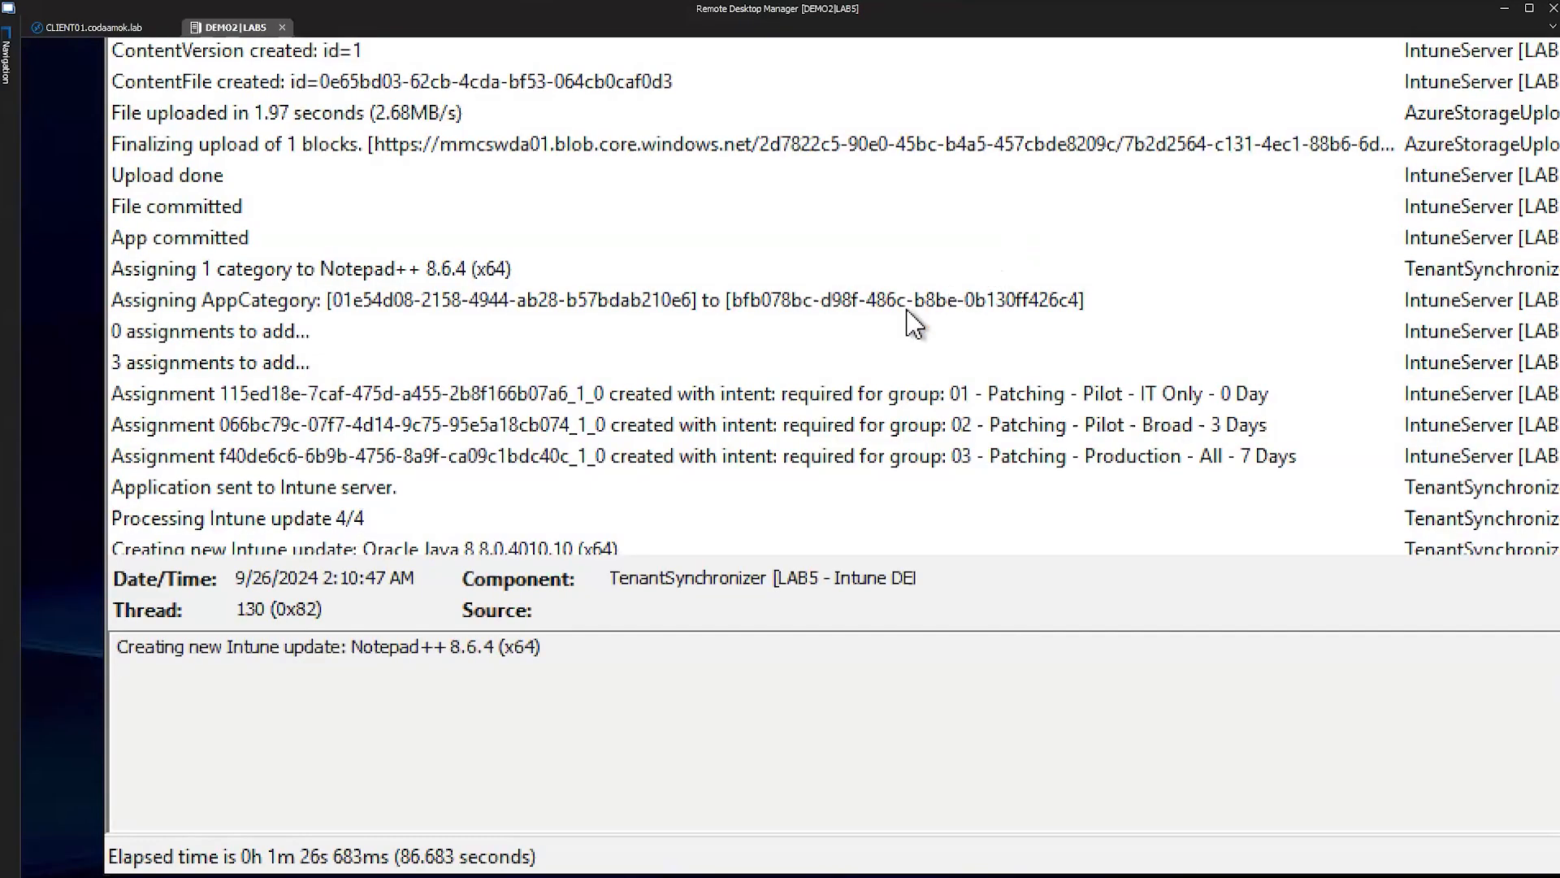
Follow the Oracle Java 8 8.0.4010.10 (x64) update entries from creation through the installer search in the local content repository
scroll(808, 362, down, 2)
scroll(808, 362, down, 1)
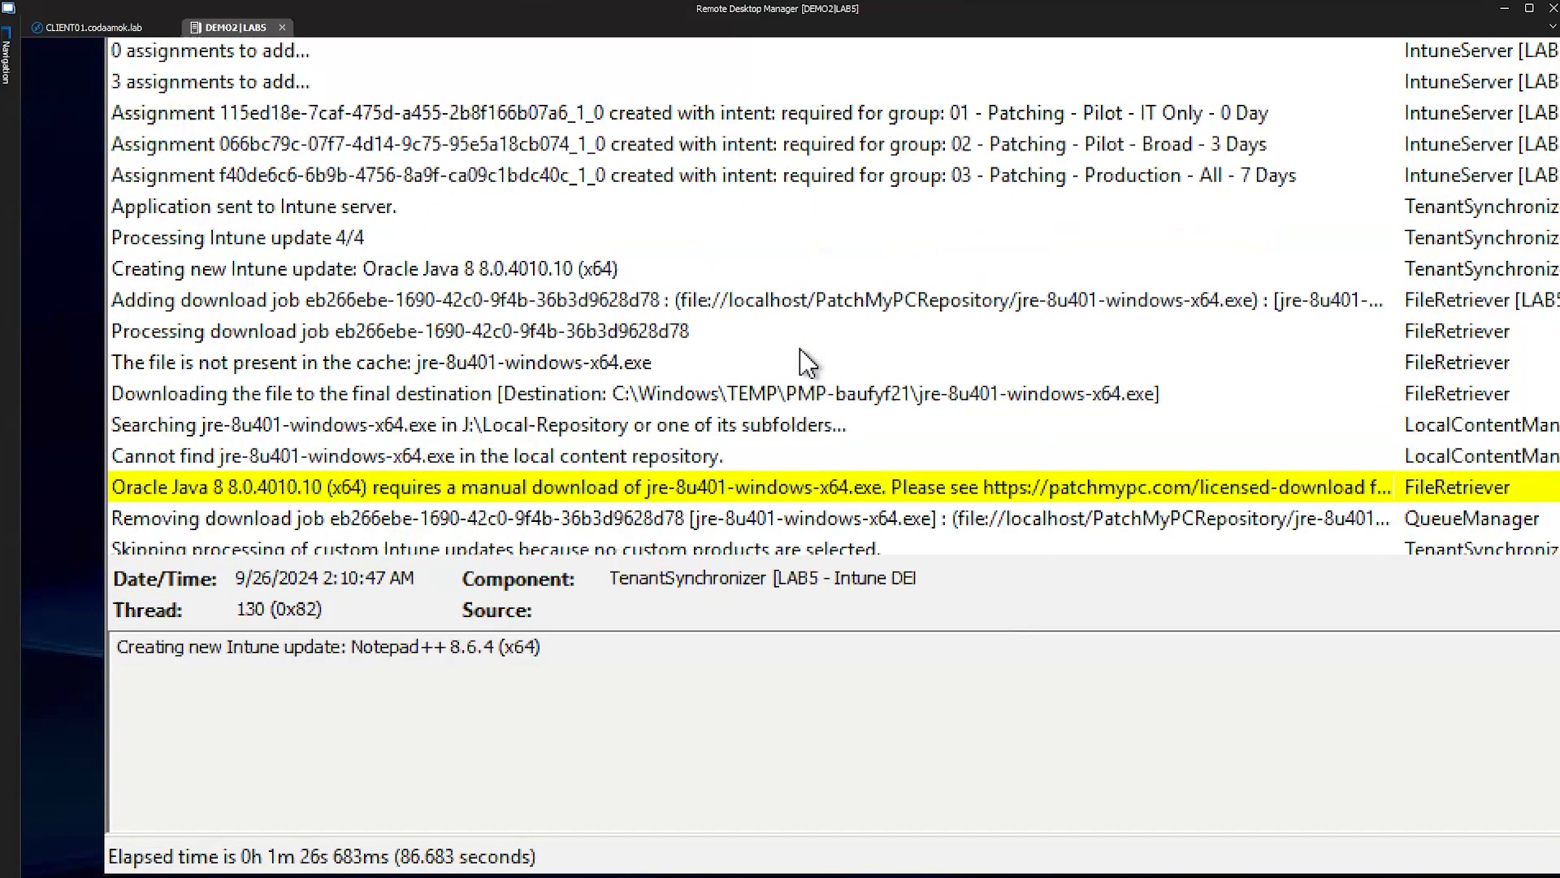
click(574, 275)
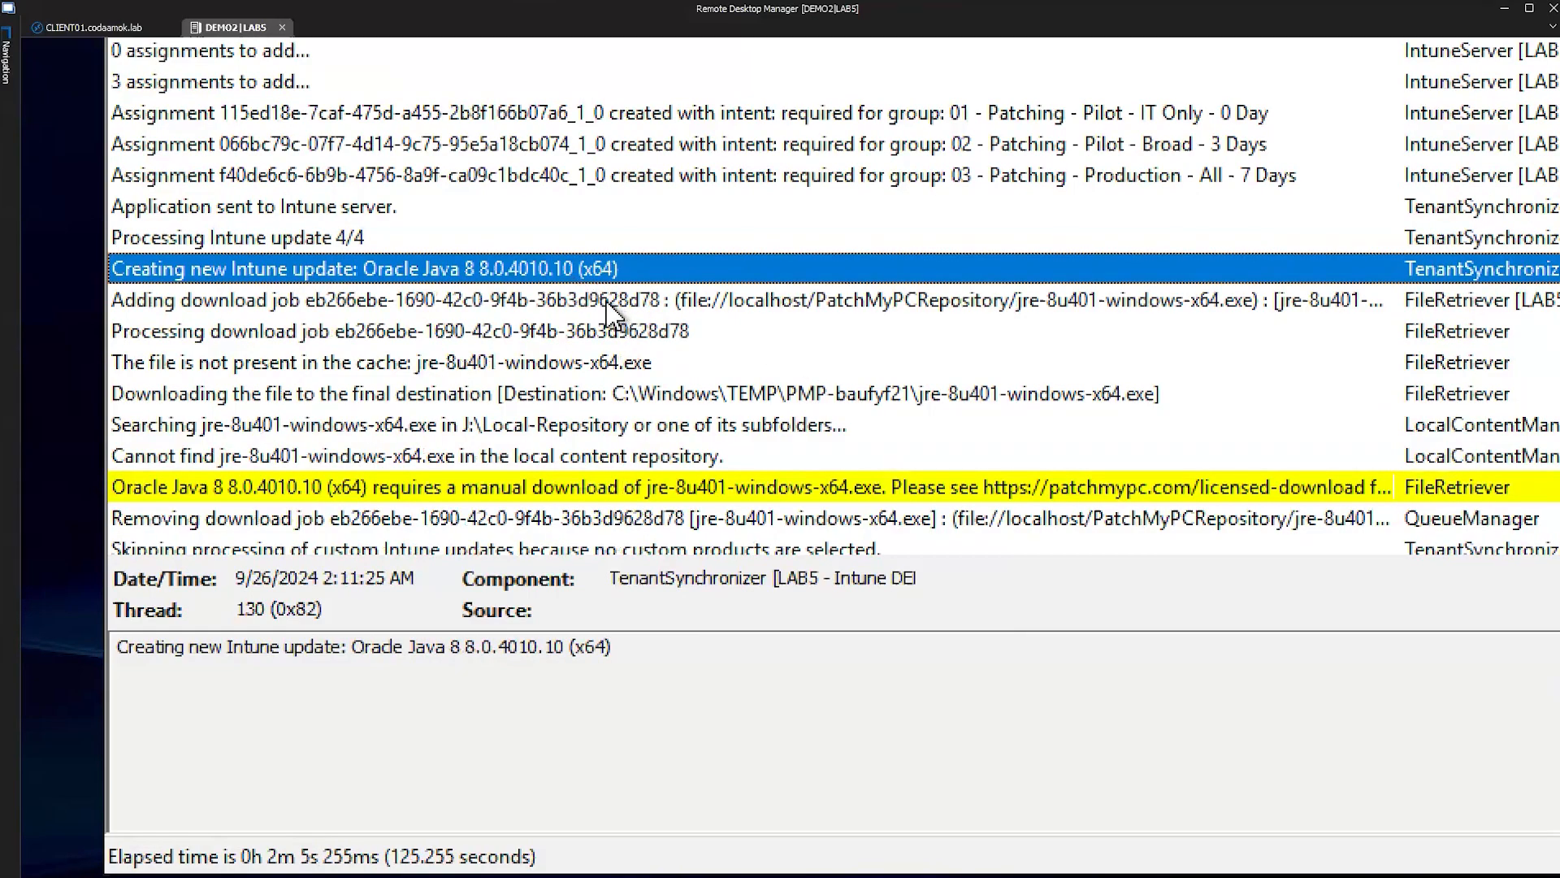
click(262, 331)
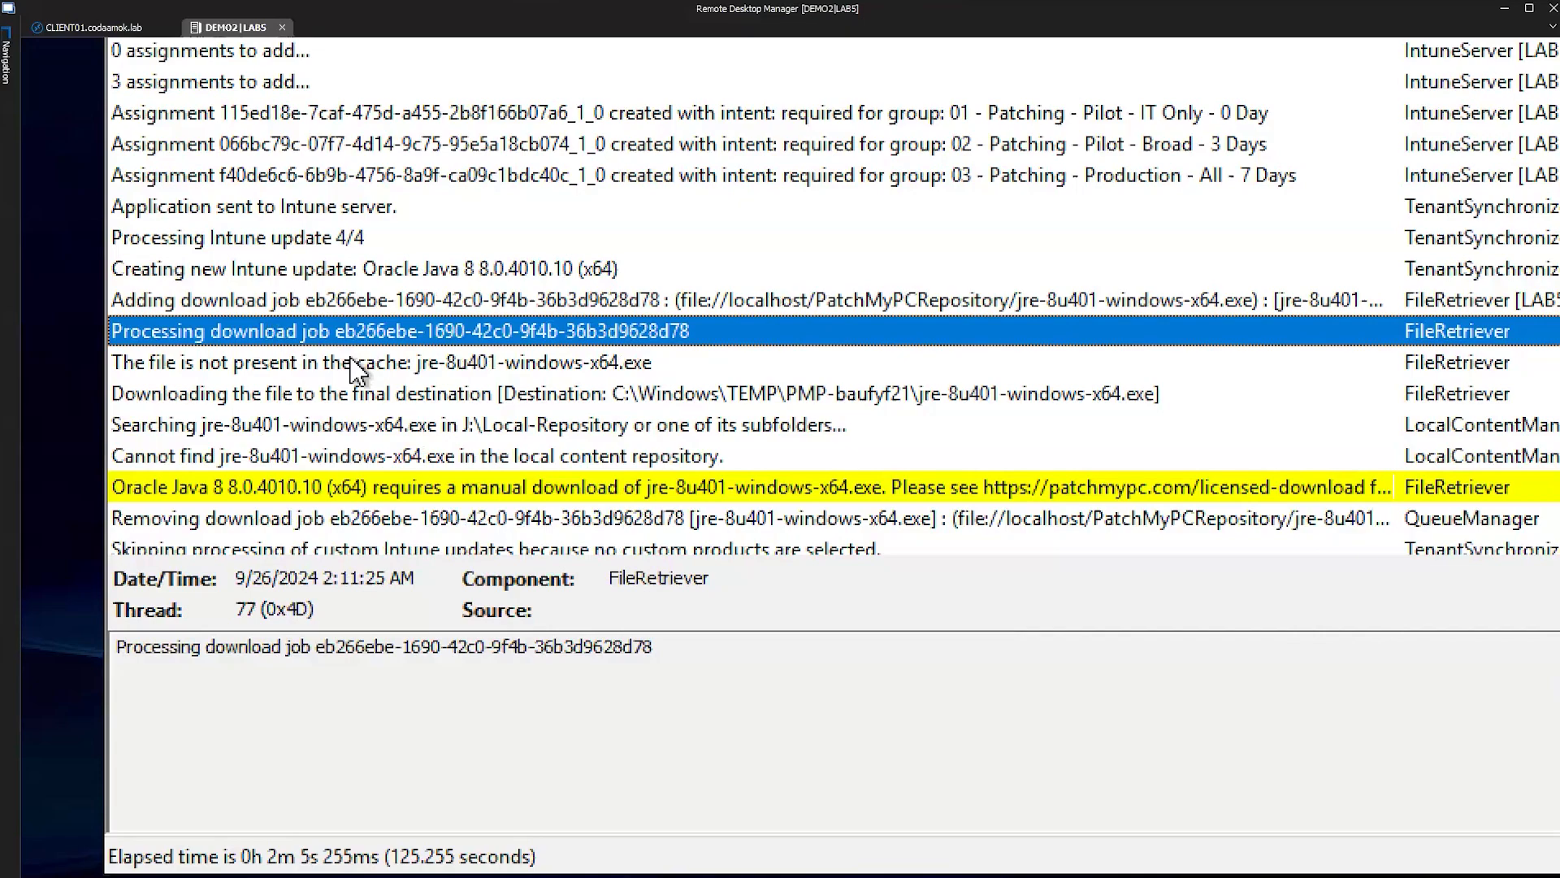
click(415, 429)
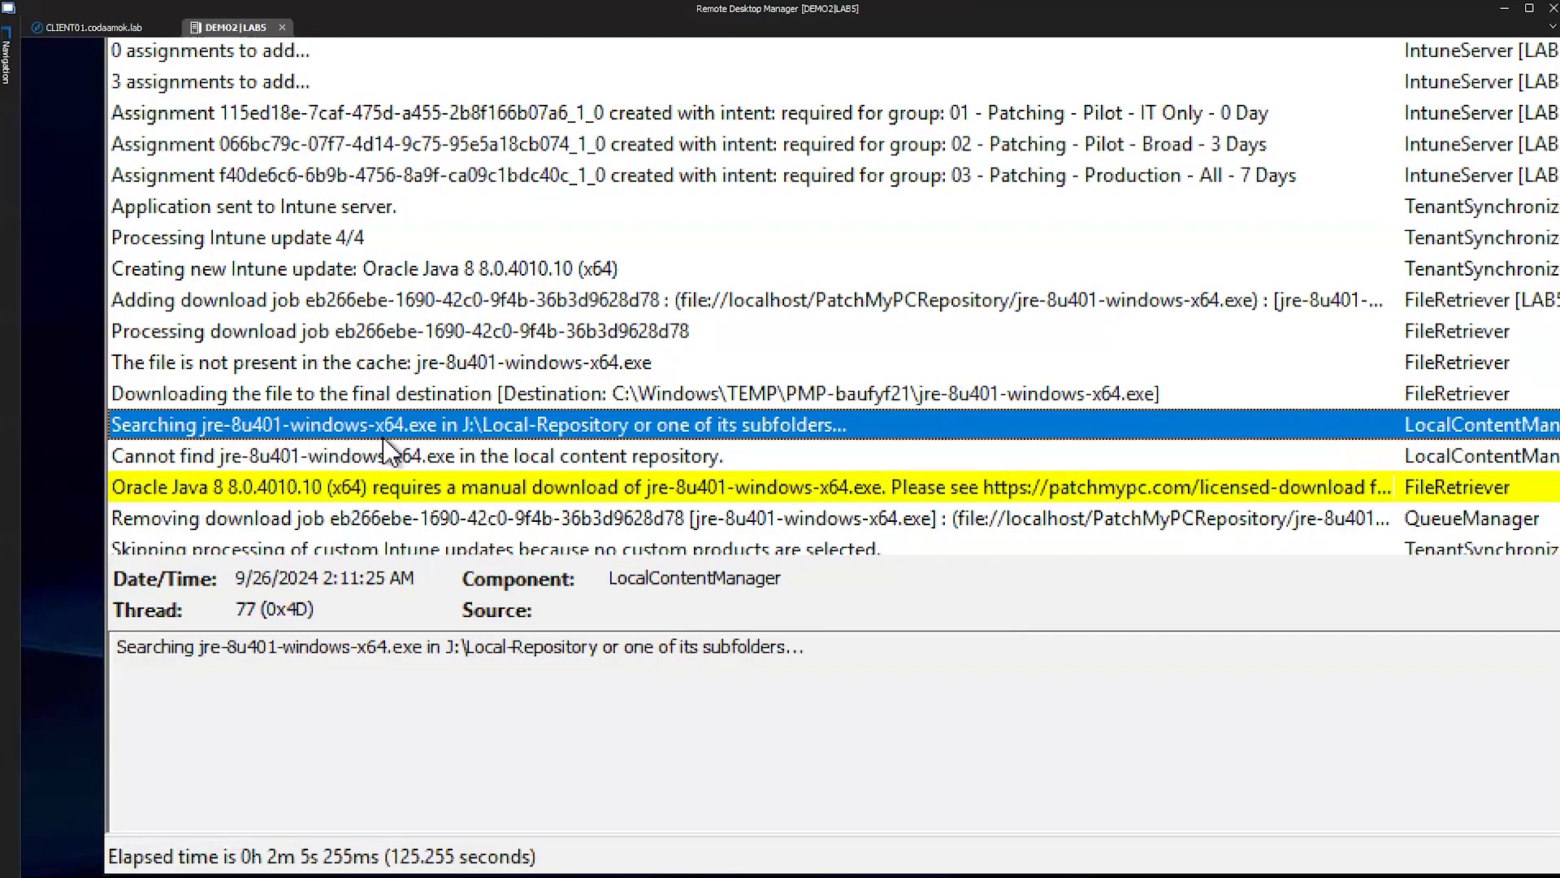
click(519, 460)
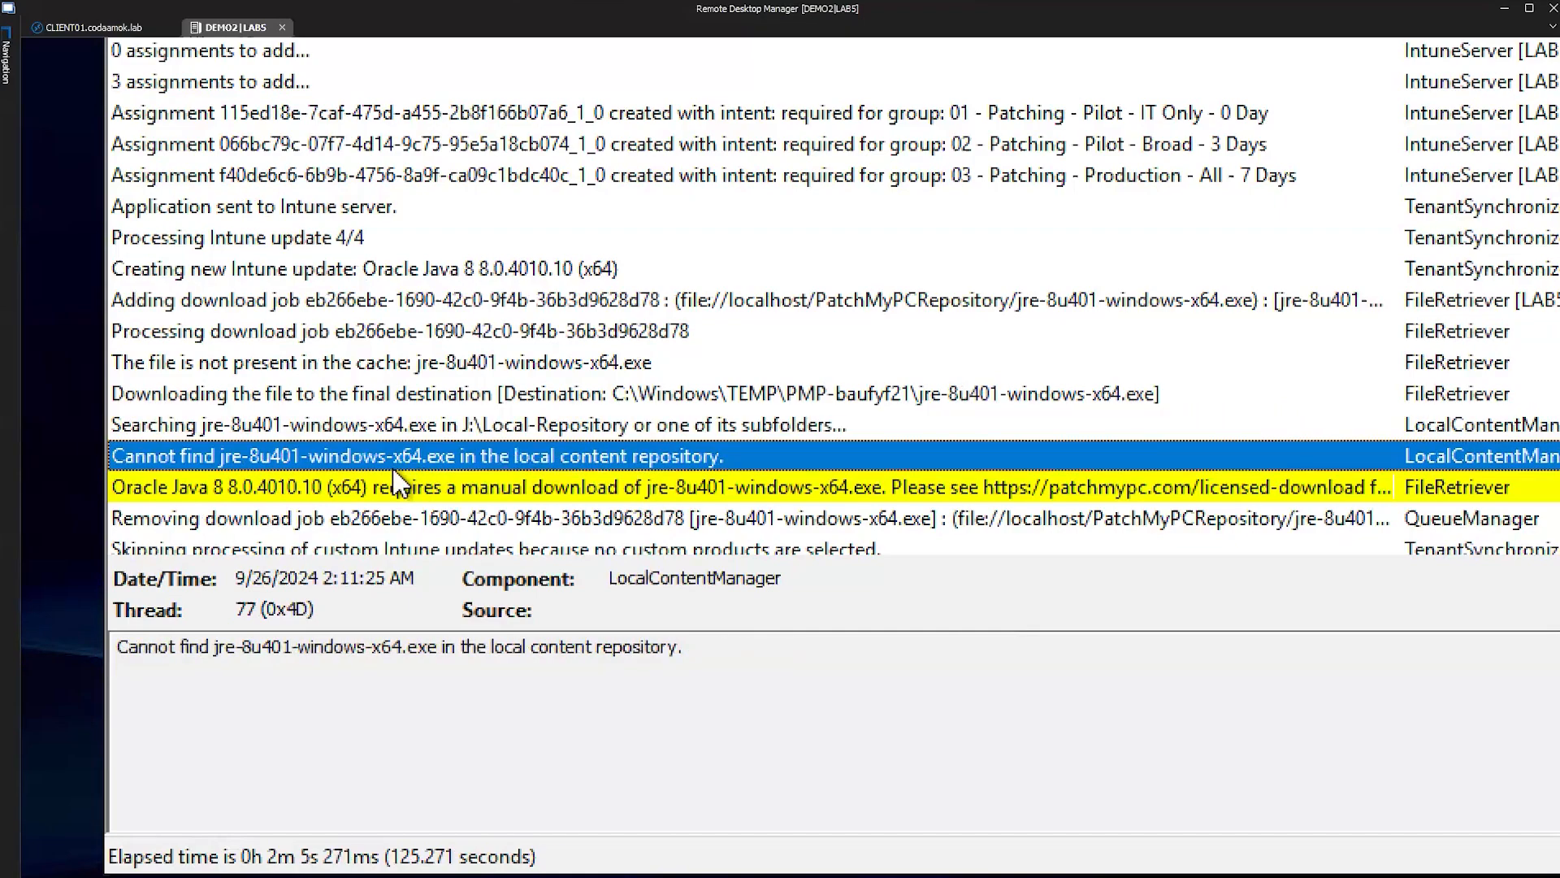
click(436, 486)
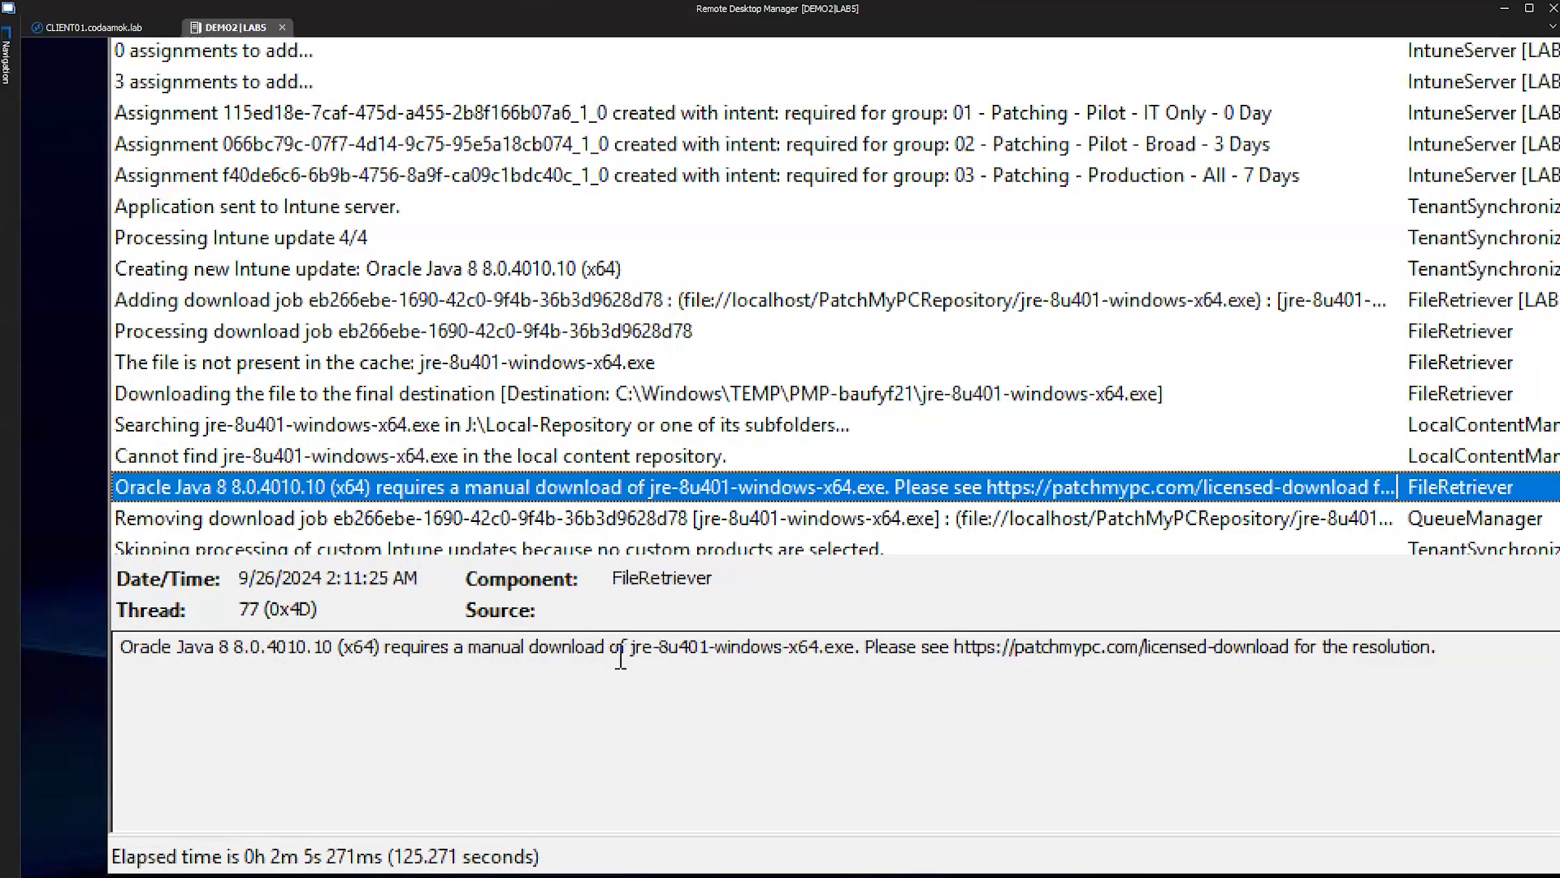
drag(627, 660, 855, 660)
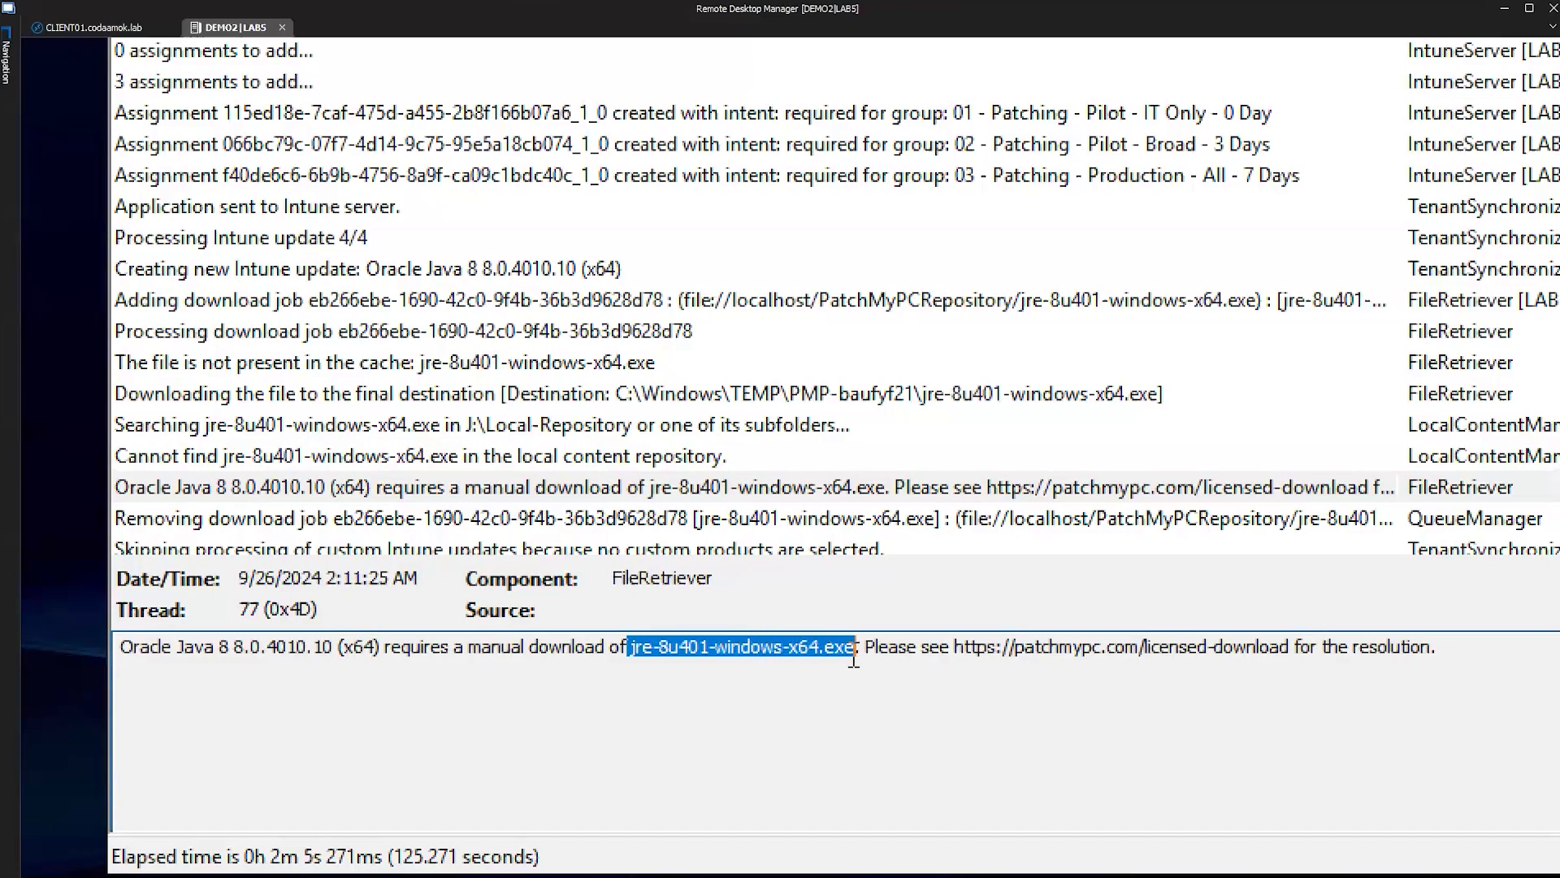
click(959, 652)
drag(959, 653, 1287, 657)
key(ctrl+c)
Switch to the Edge browser and open the copied licensed-download URL in a new tab
key(super+Escape)
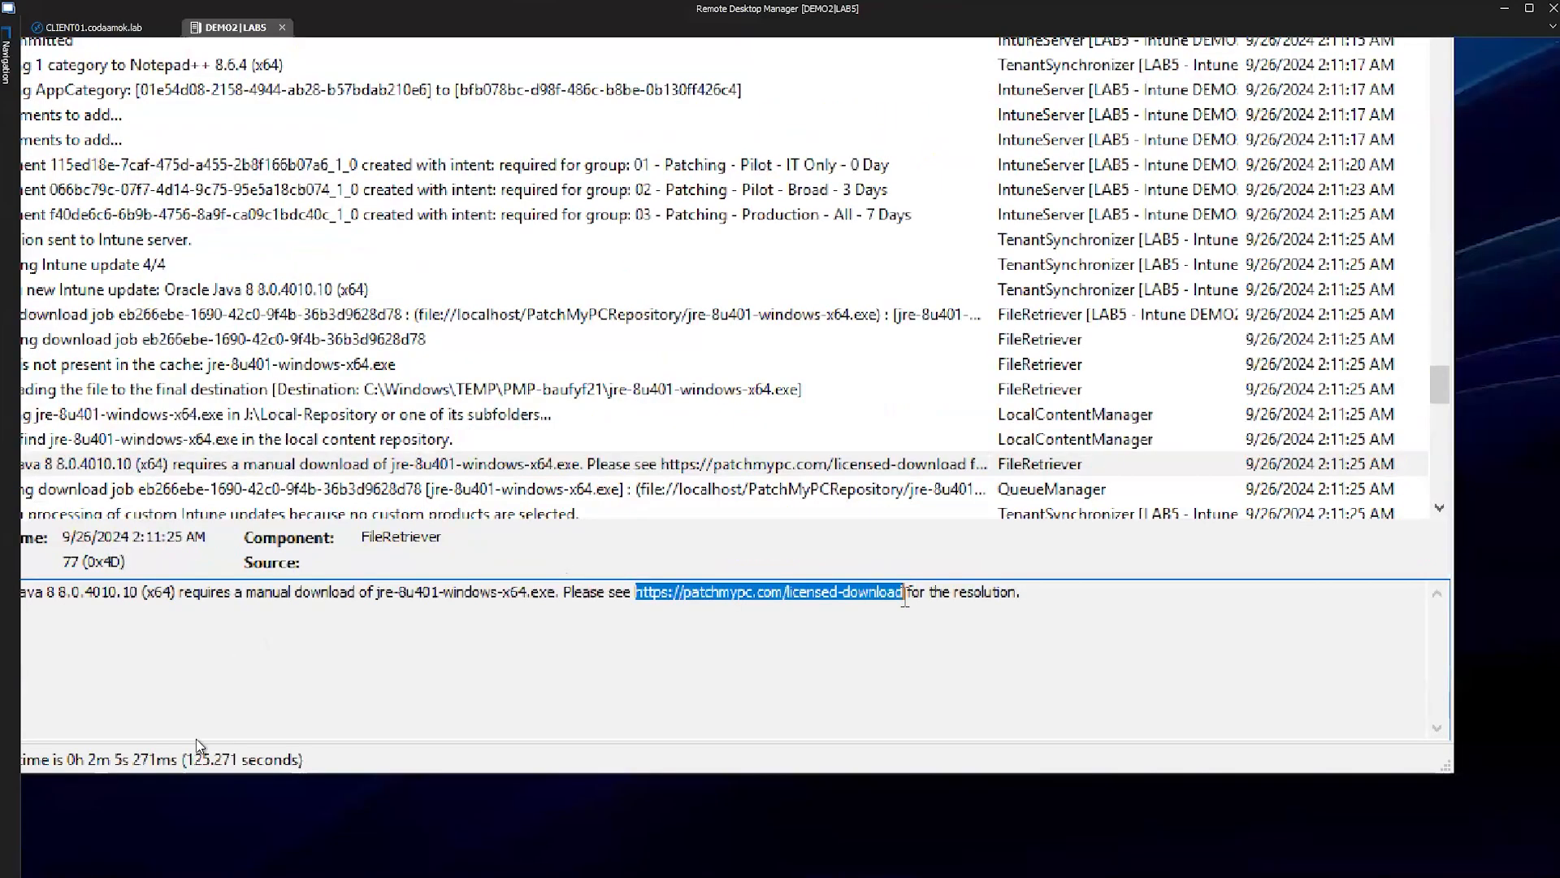
click(202, 863)
key(ctrl+t)
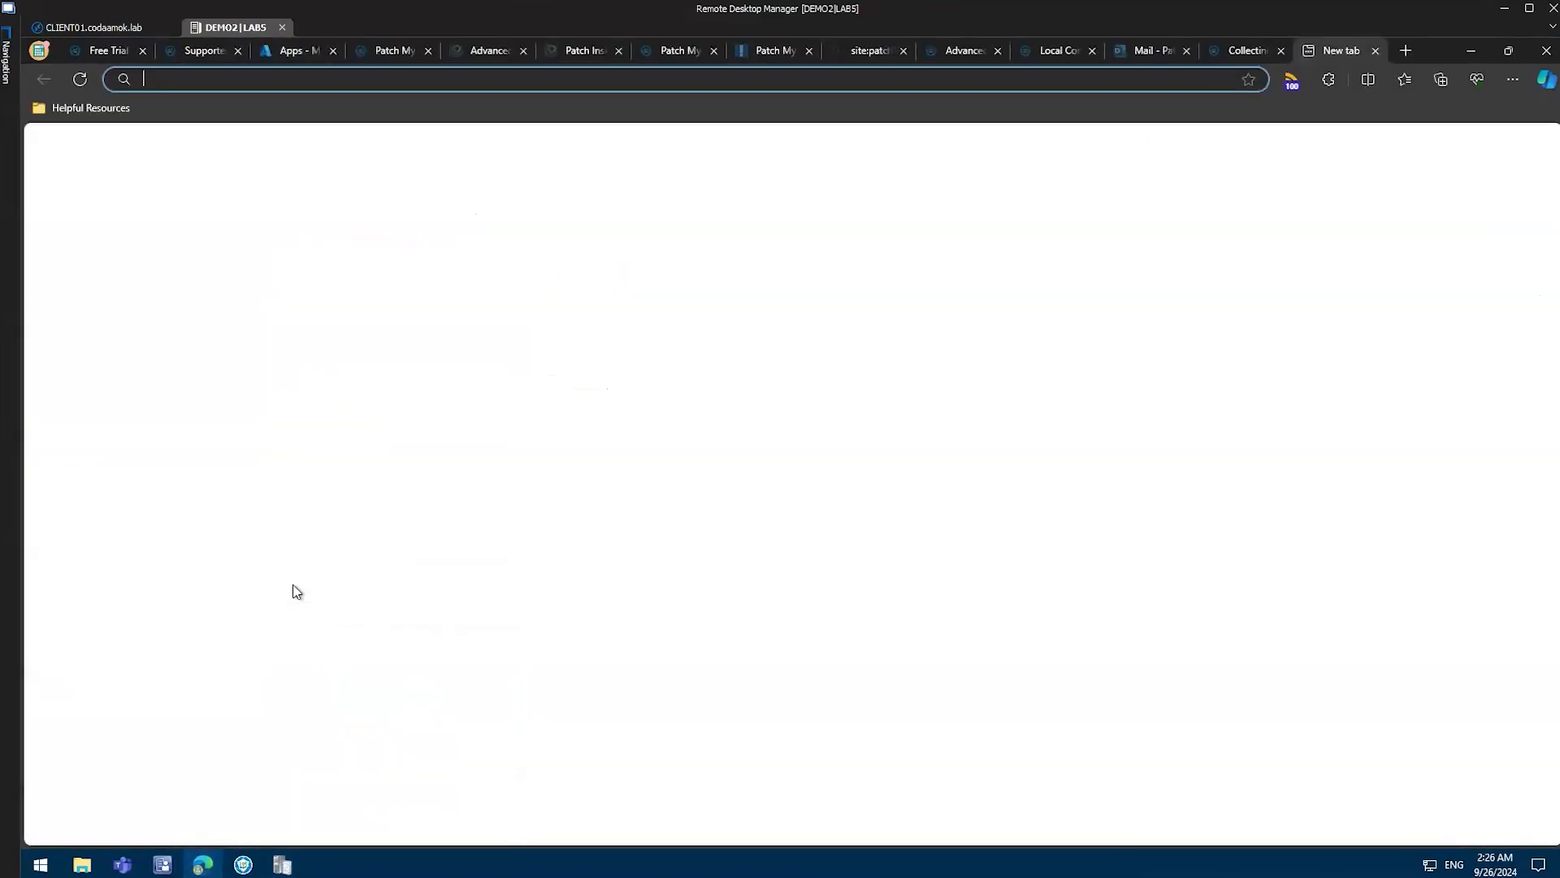
key(ctrl+v)
key(Return)
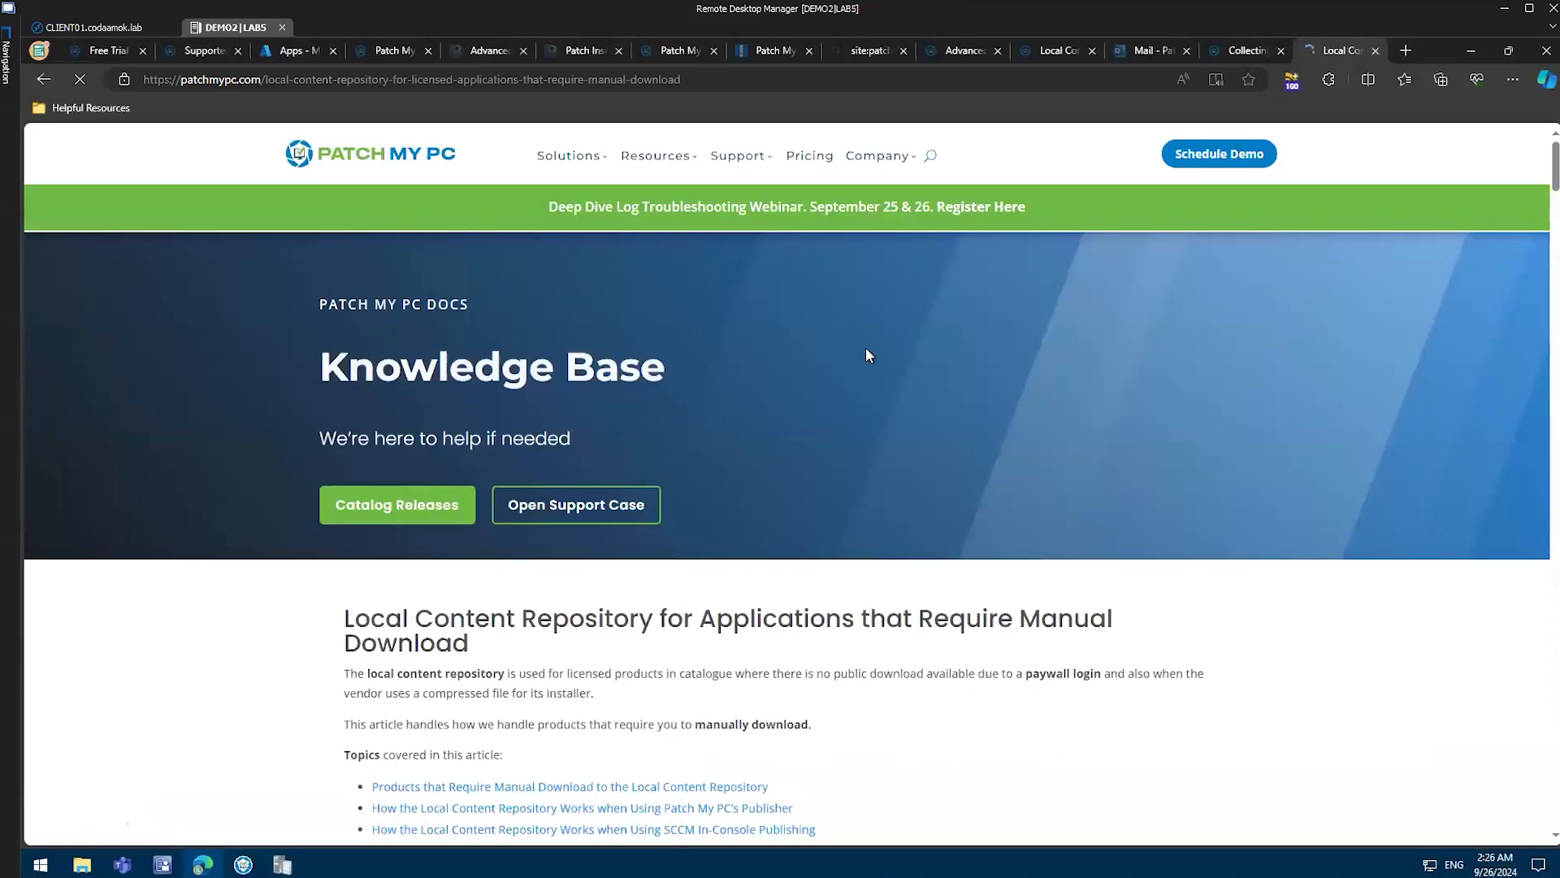
Enlarge the Local Content Repository article and search its manual-download product list for java
click(1512, 78)
click(1475, 194)
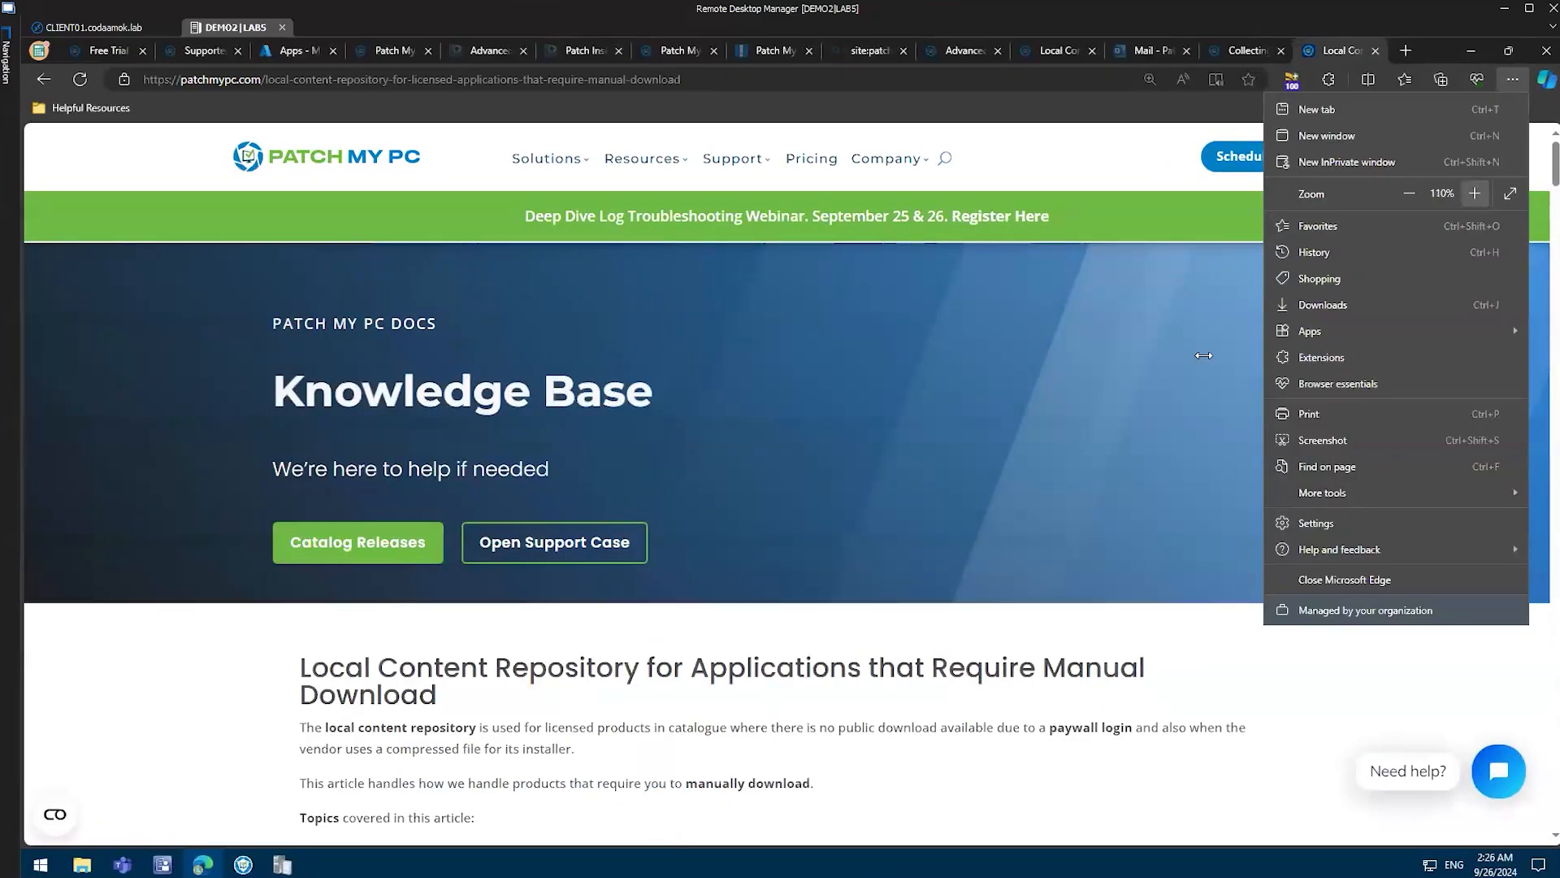
click(977, 505)
scroll(977, 506, down, 3)
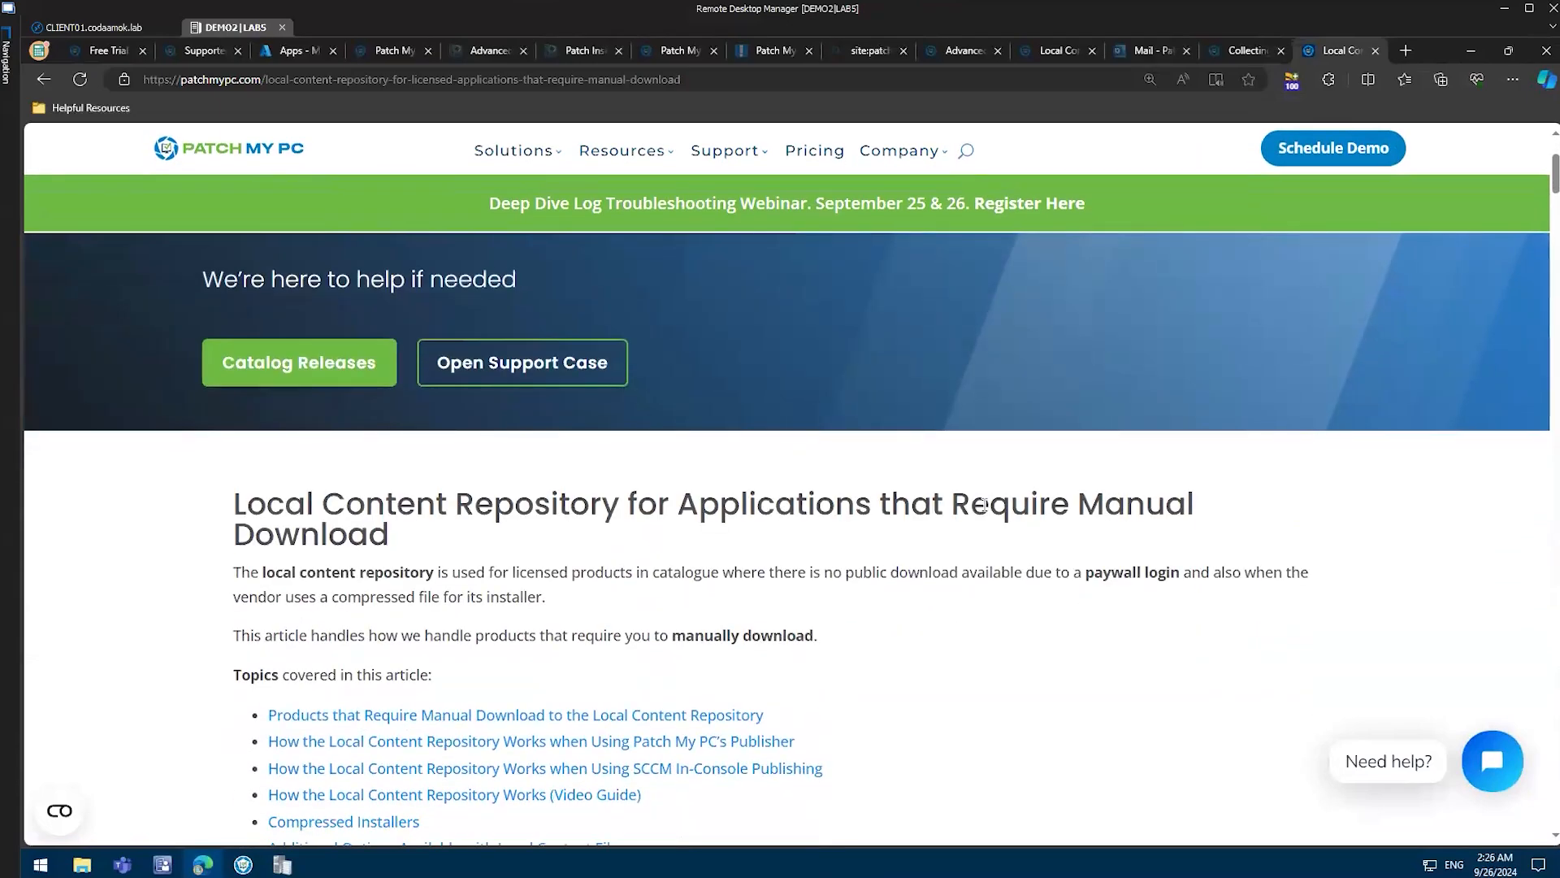
scroll(984, 504, down, 5)
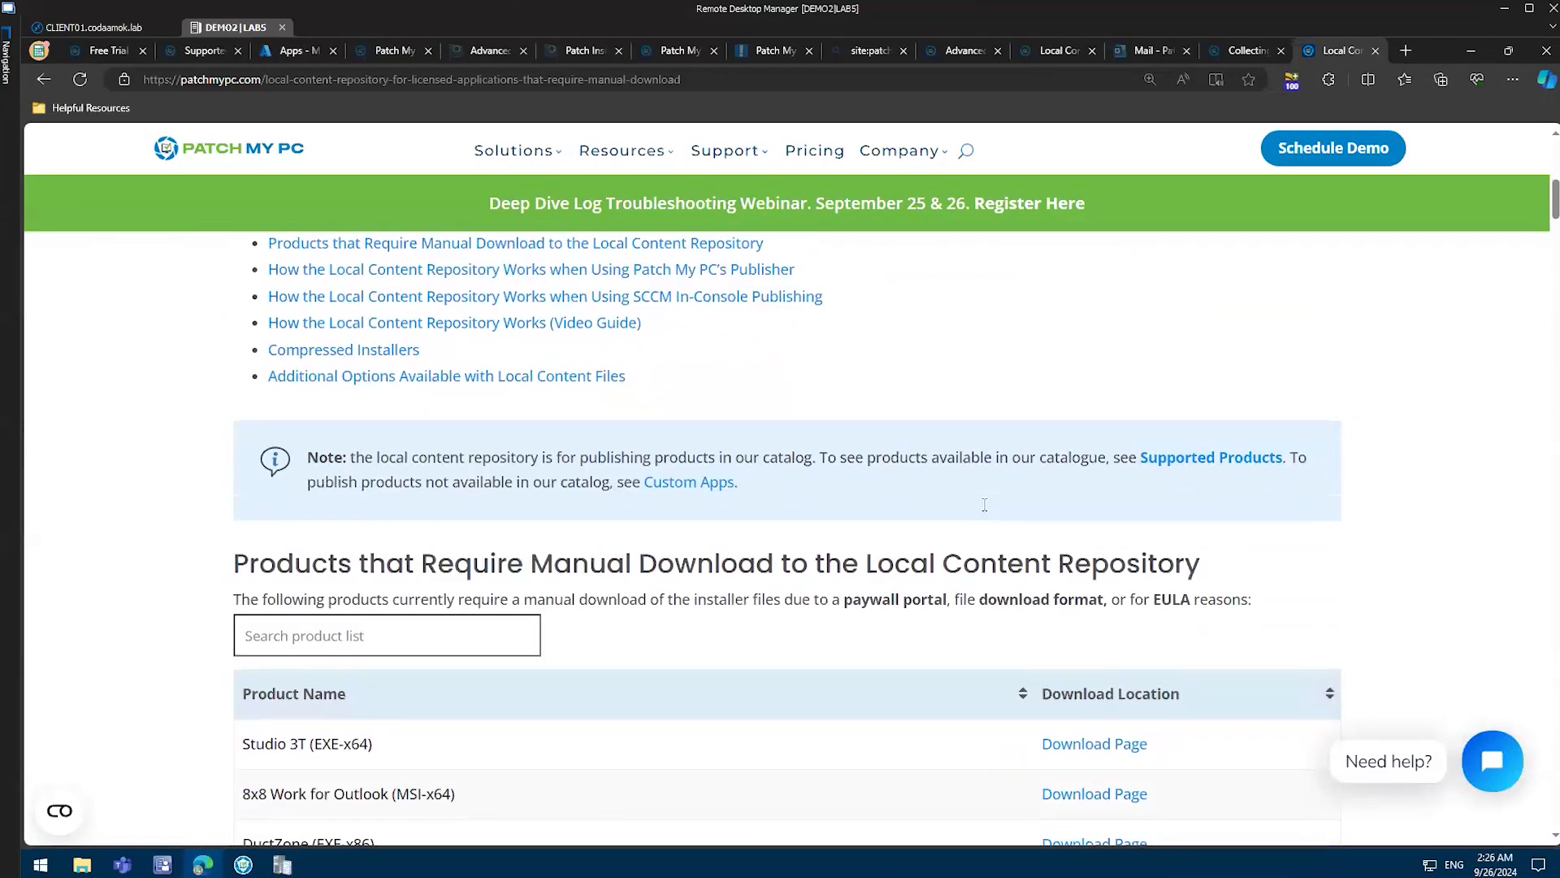
scroll(582, 478, down, 2)
click(499, 470)
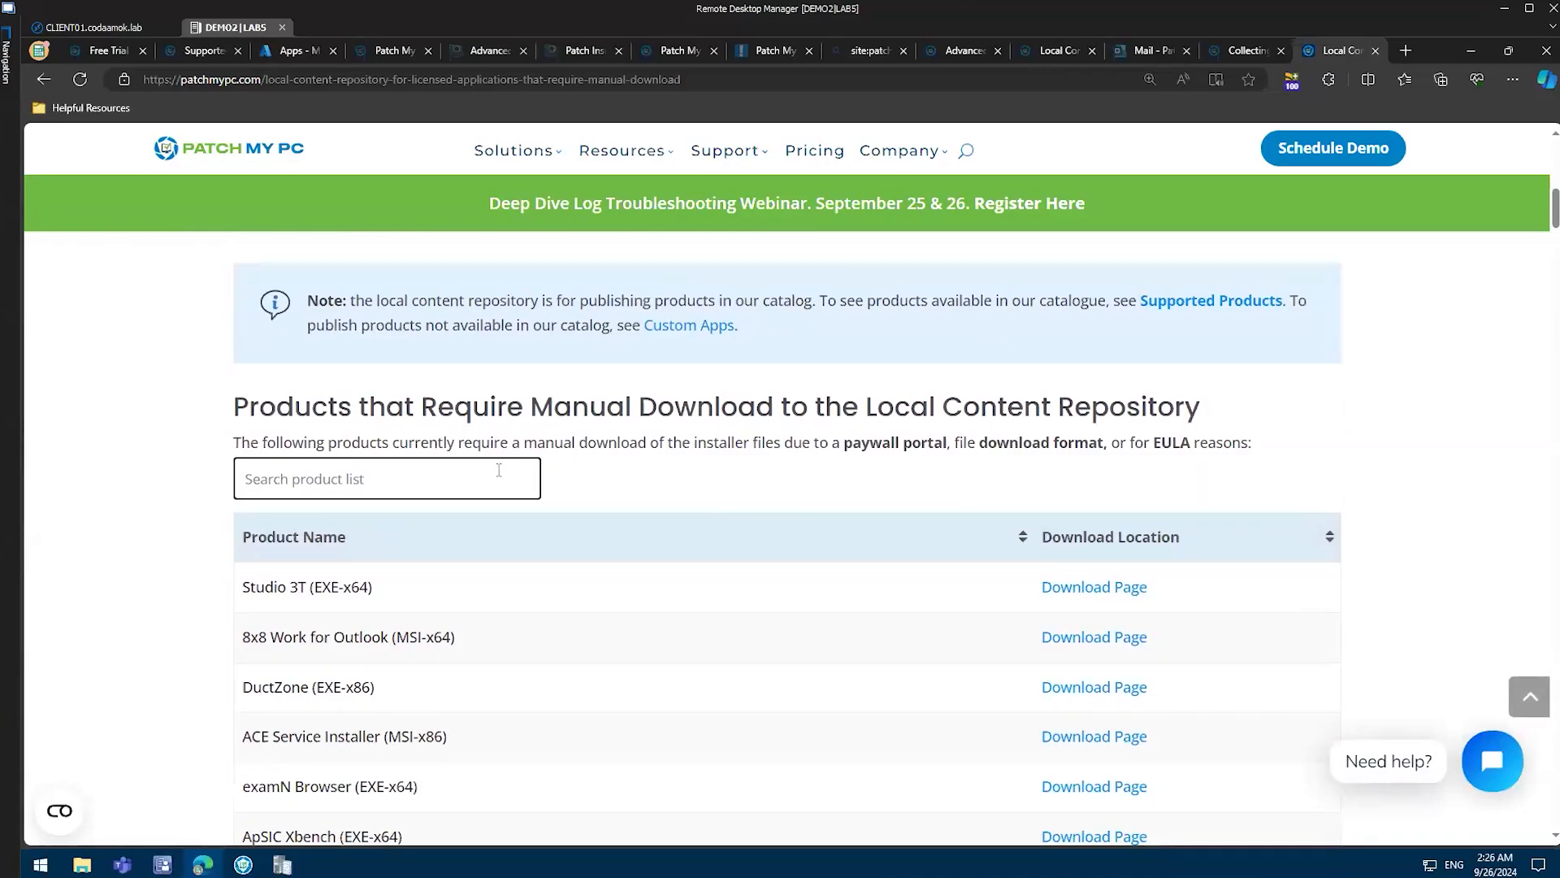
text(java)
key(ctrl+2)
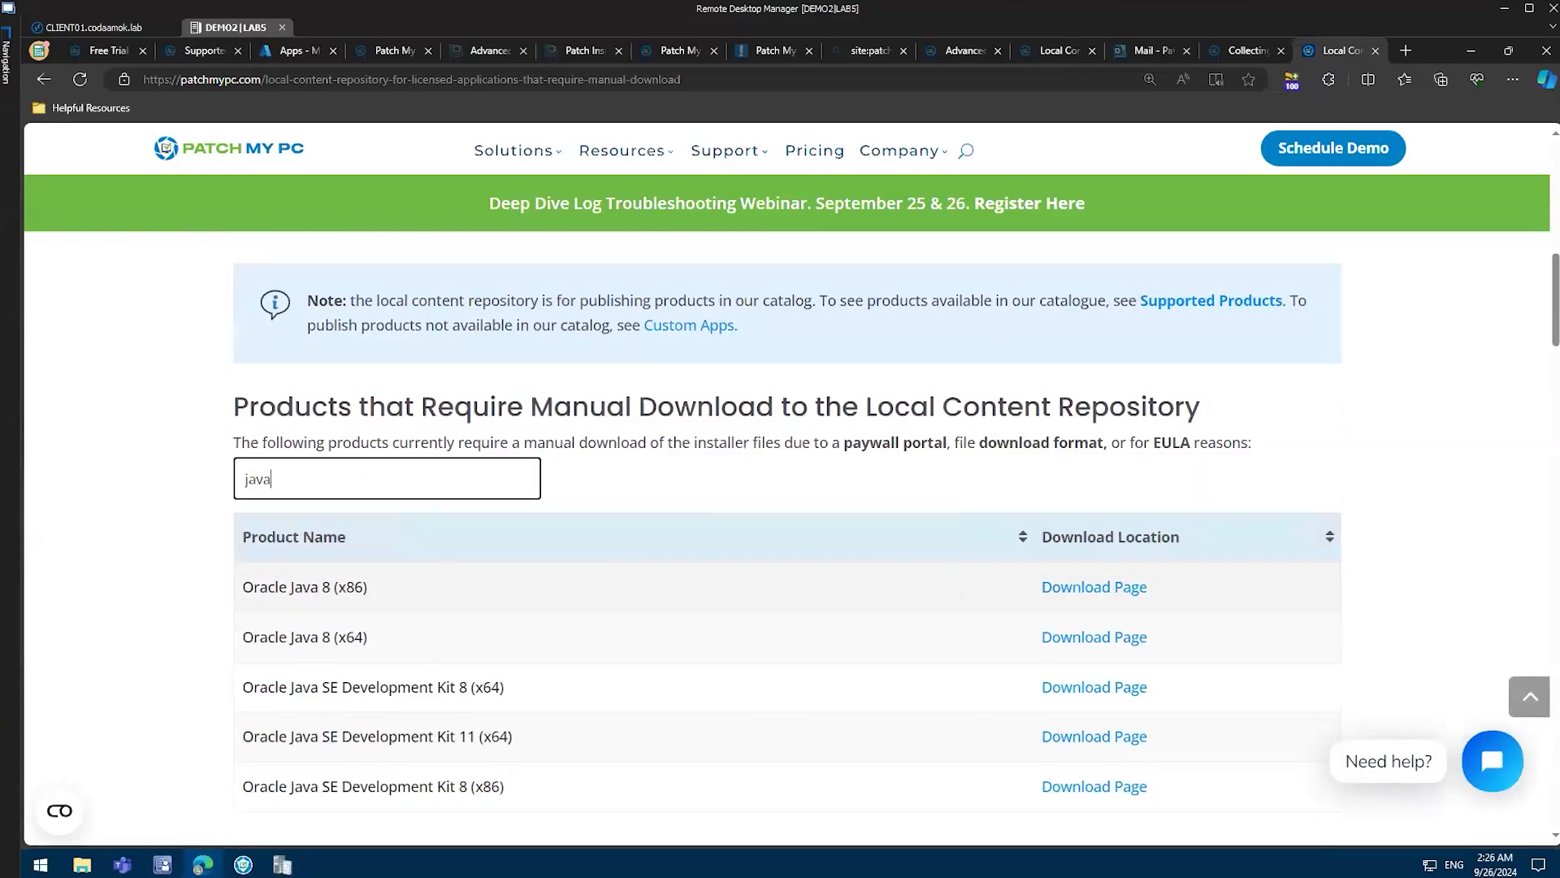
drag(1054, 582, 865, 523)
key(Escape)
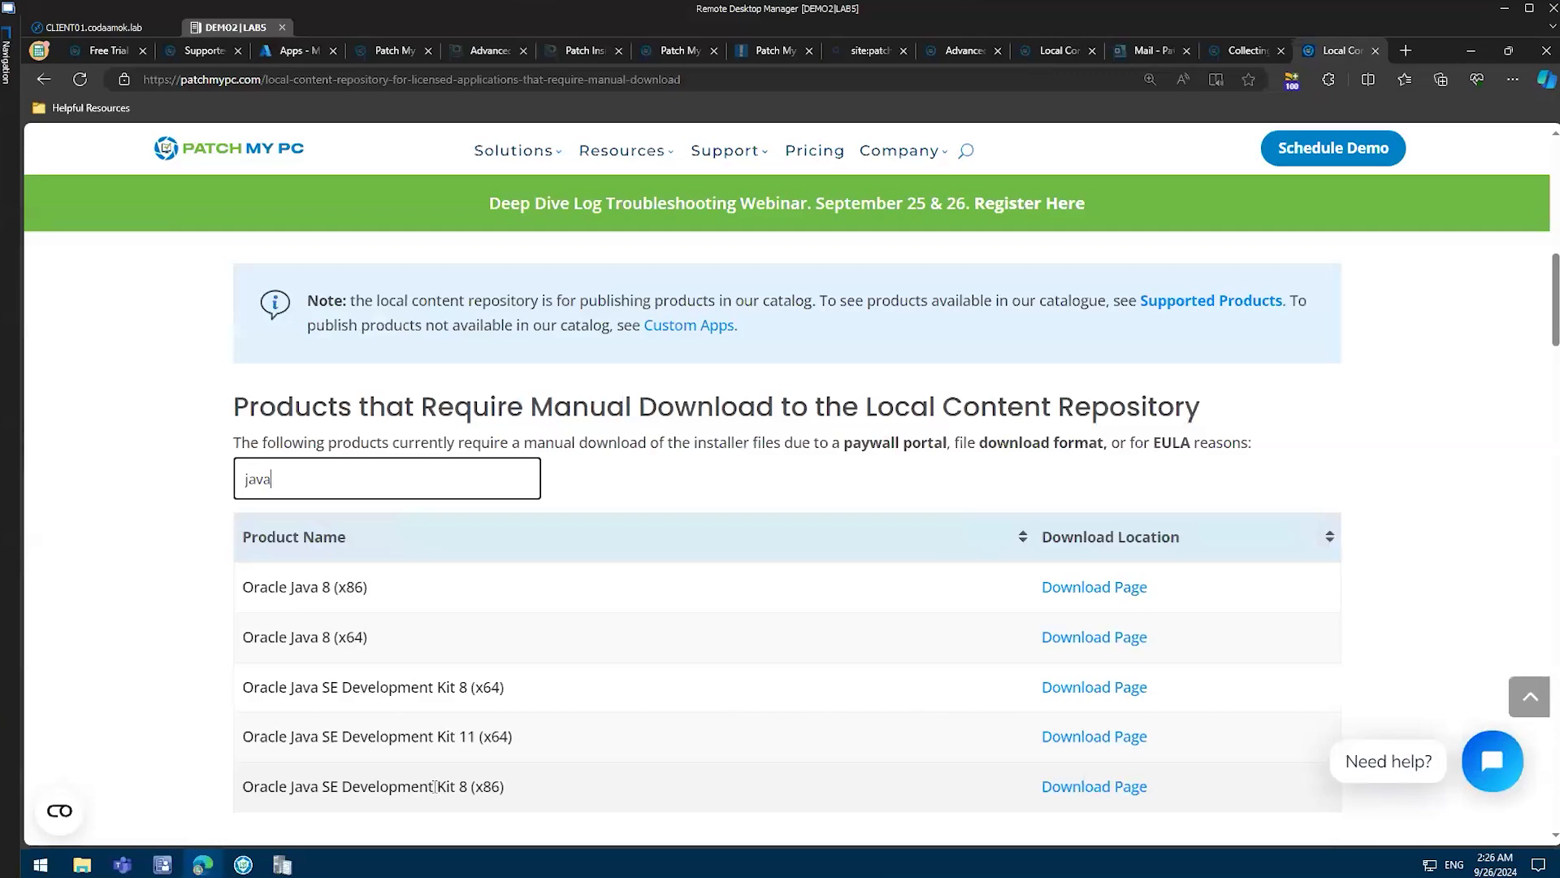
Review the Local Content Repository path in the Publisher's advanced settings, then return to the log by minimizing the settings and browser windows
click(243, 864)
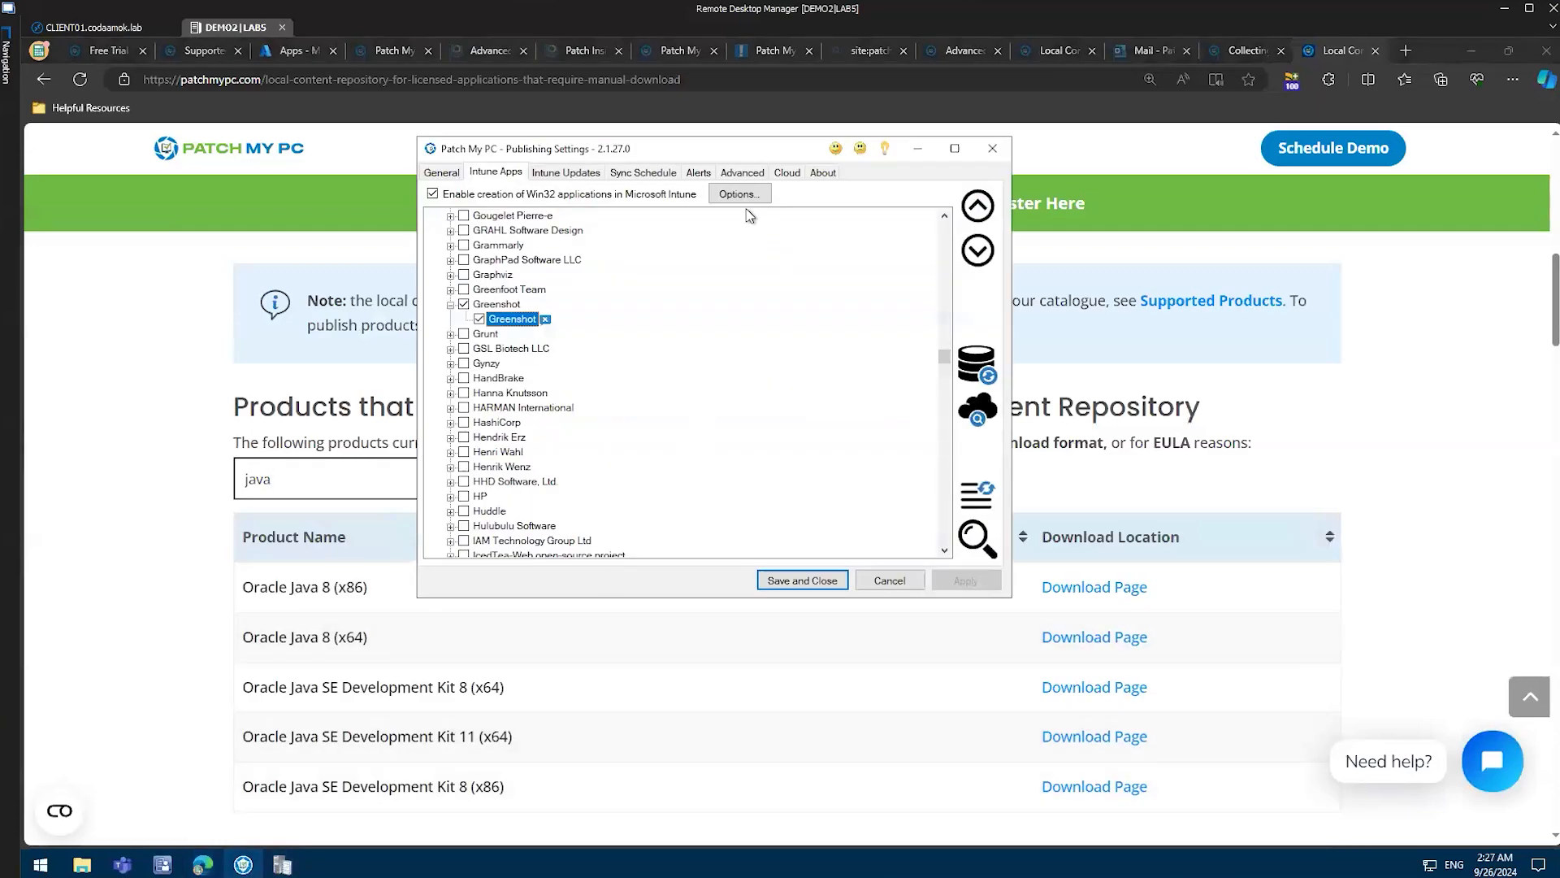
click(743, 172)
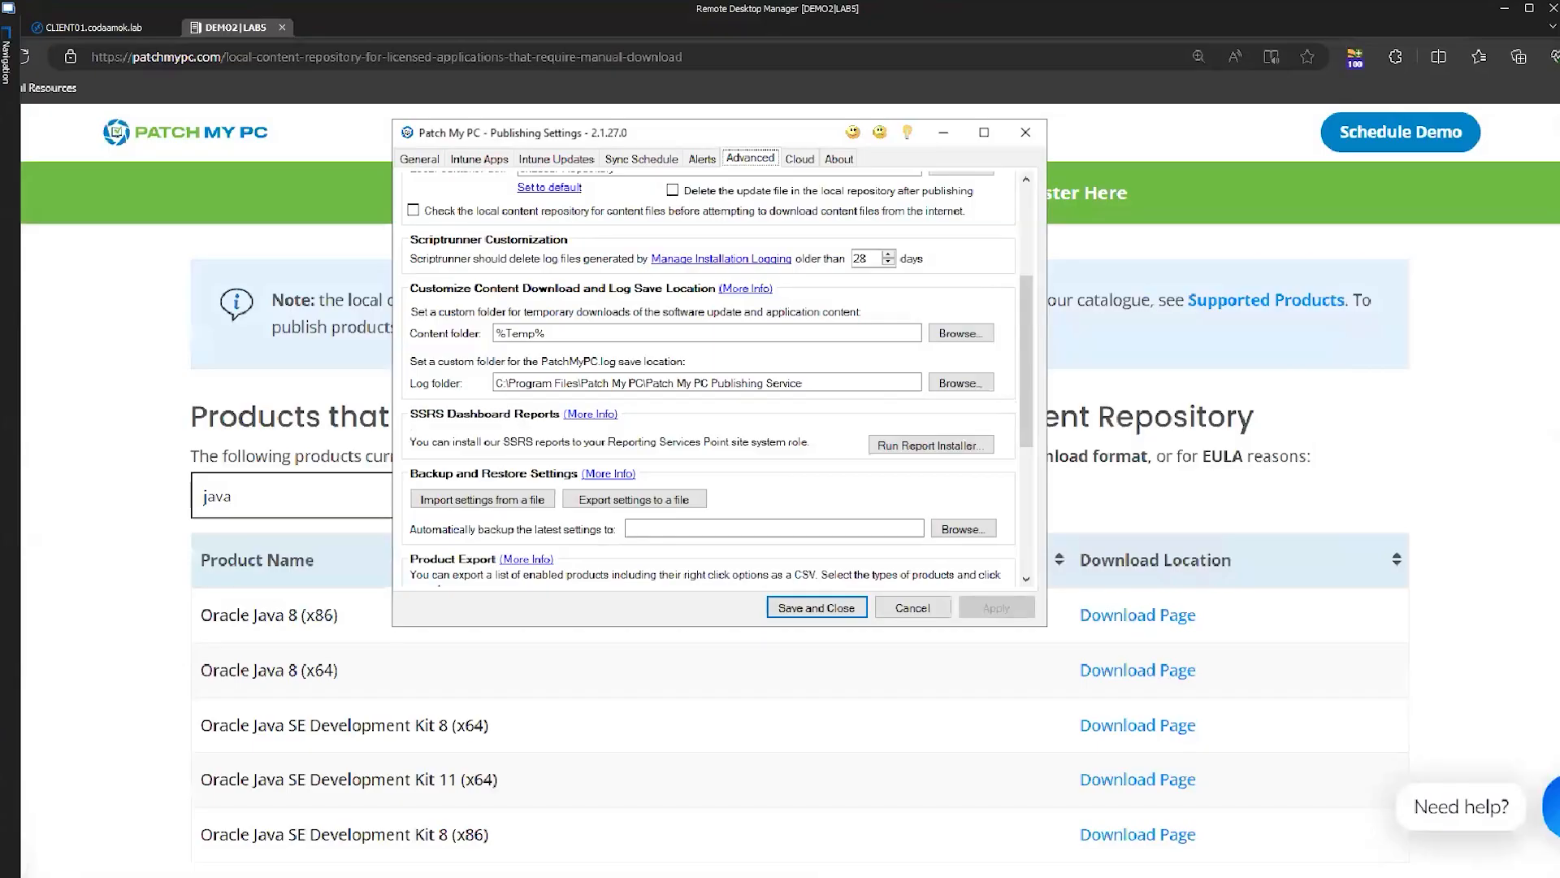
scroll(730, 316, up, 3)
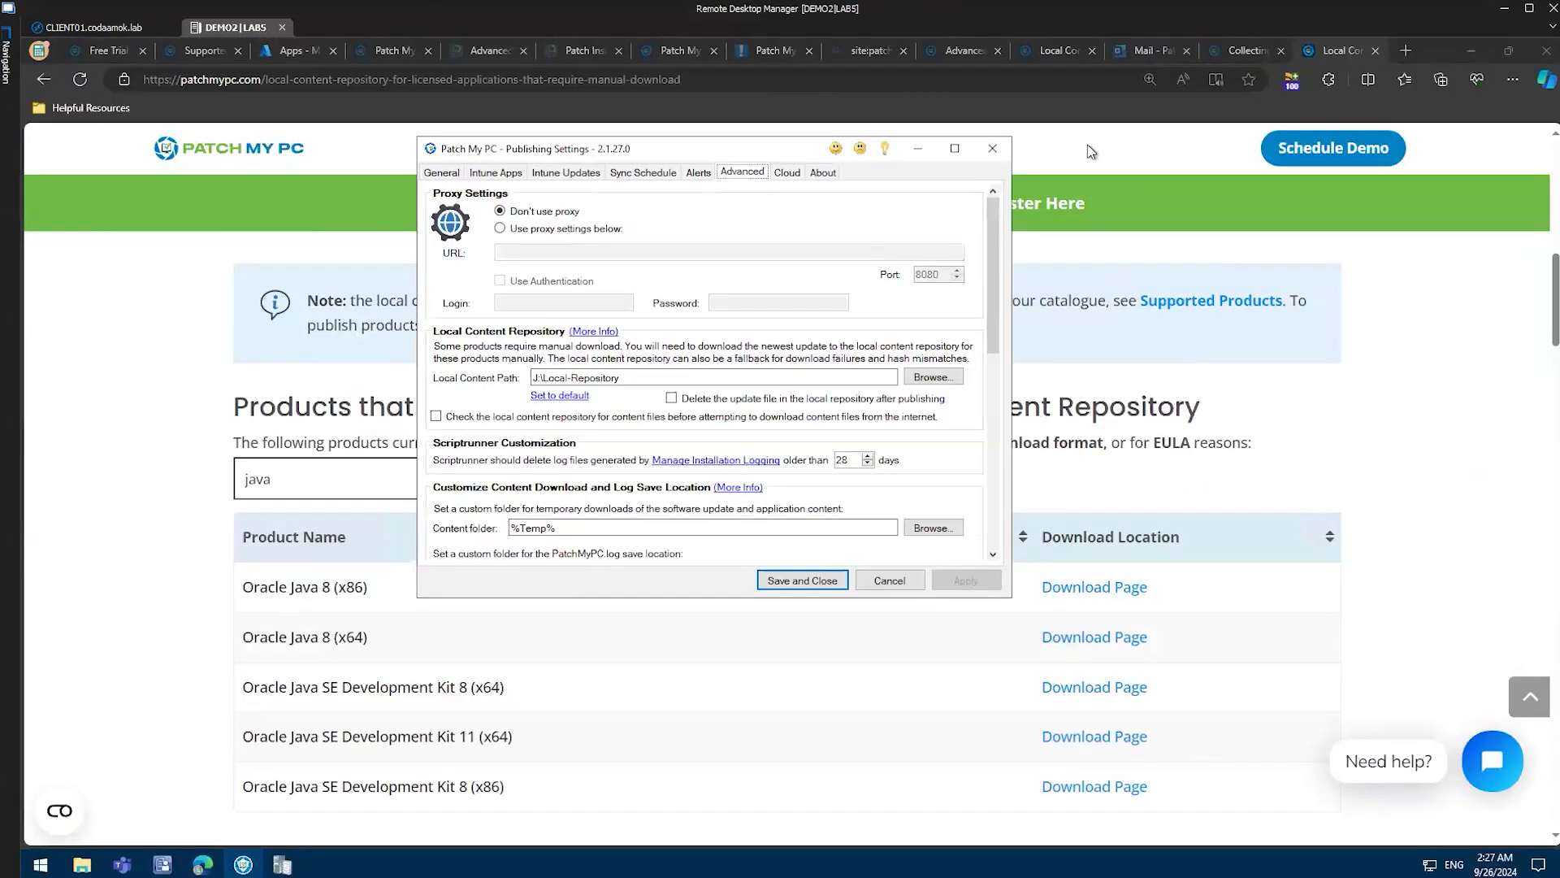
click(918, 148)
click(1476, 46)
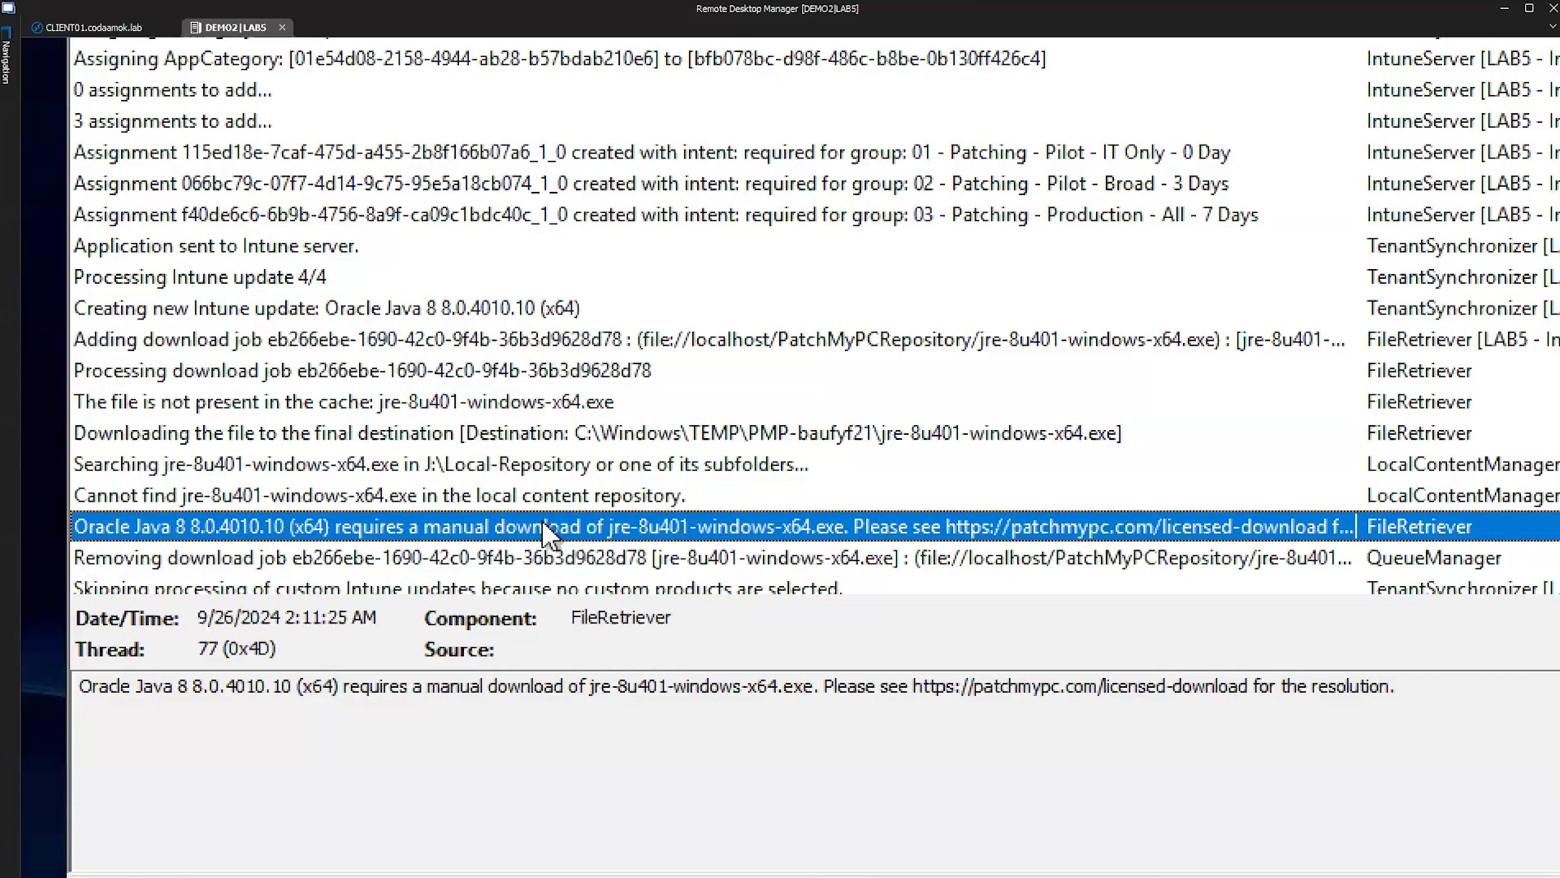
Examine the log entries from the Oracle Java download job removal through the end of sync and the CSV file creation
click(547, 561)
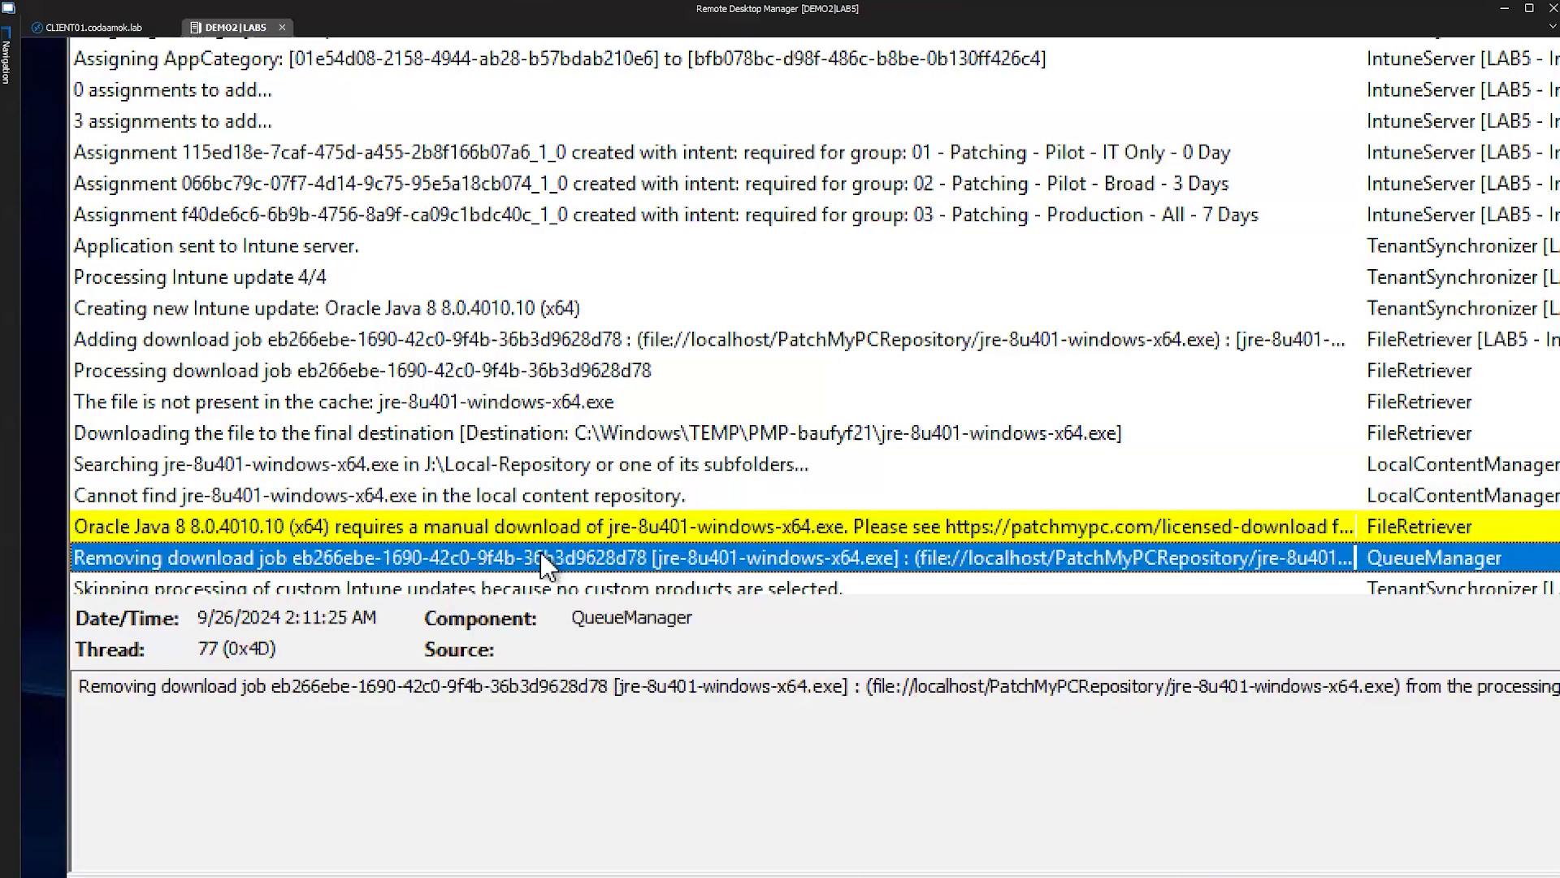
scroll(547, 562, down, 1)
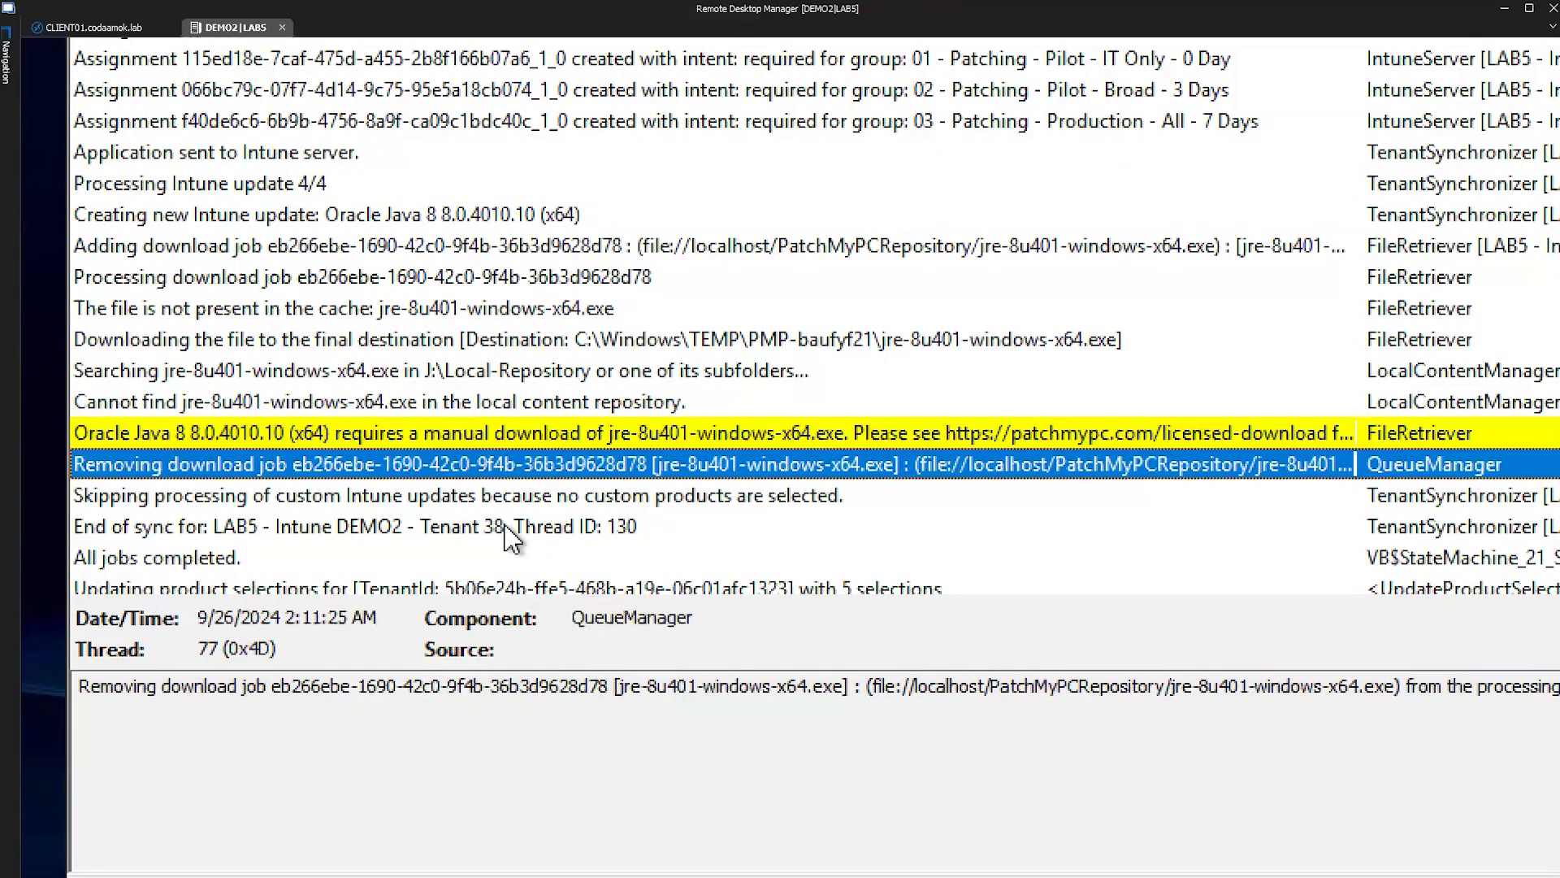
scroll(510, 537, down, 1)
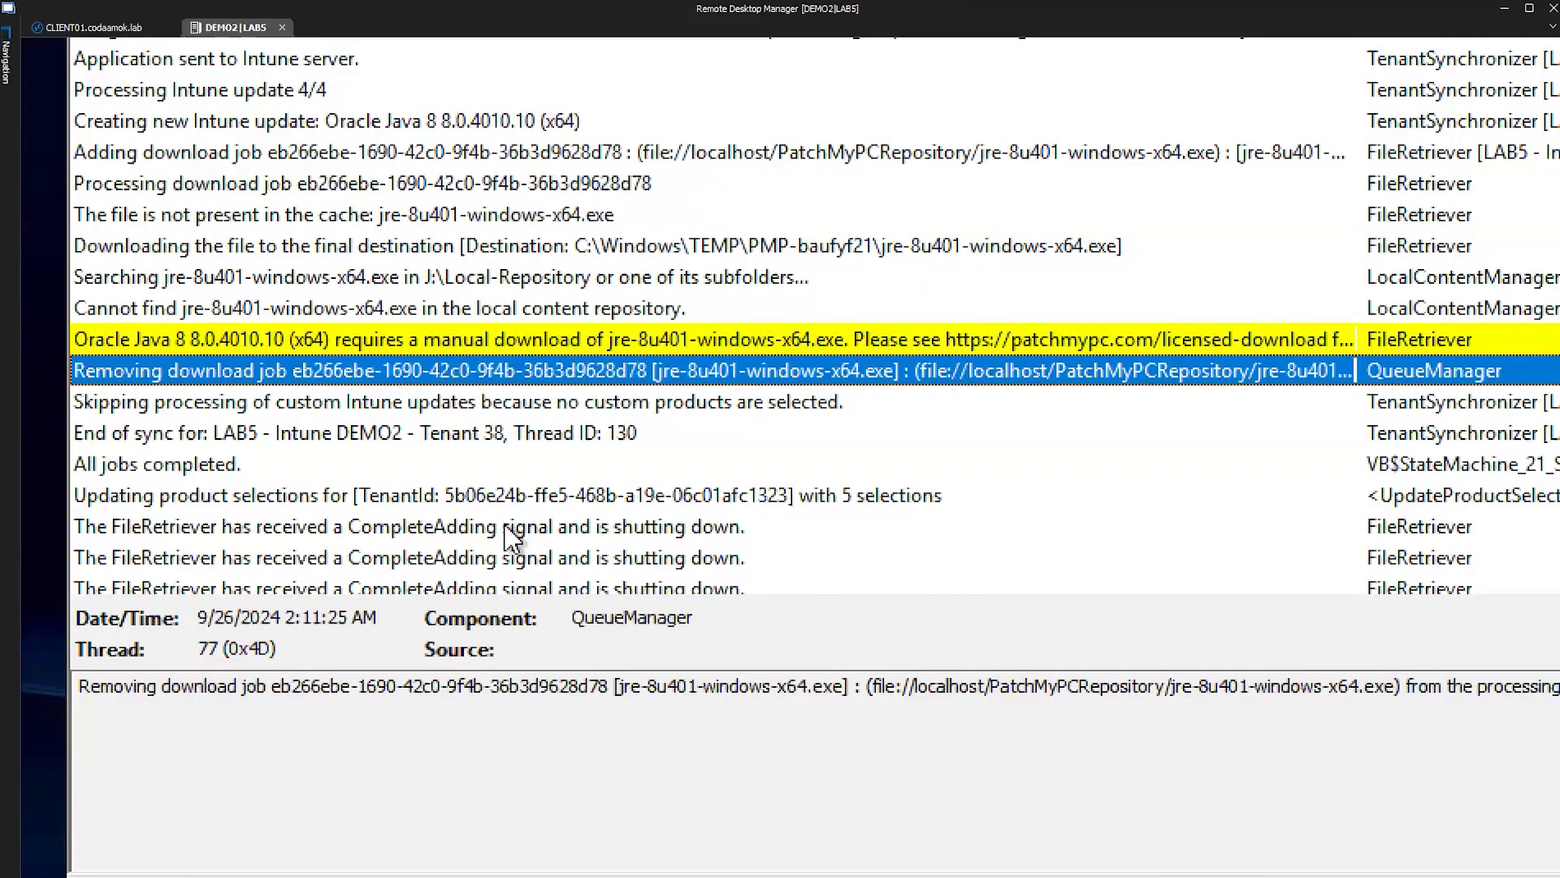
scroll(510, 537, down, 2)
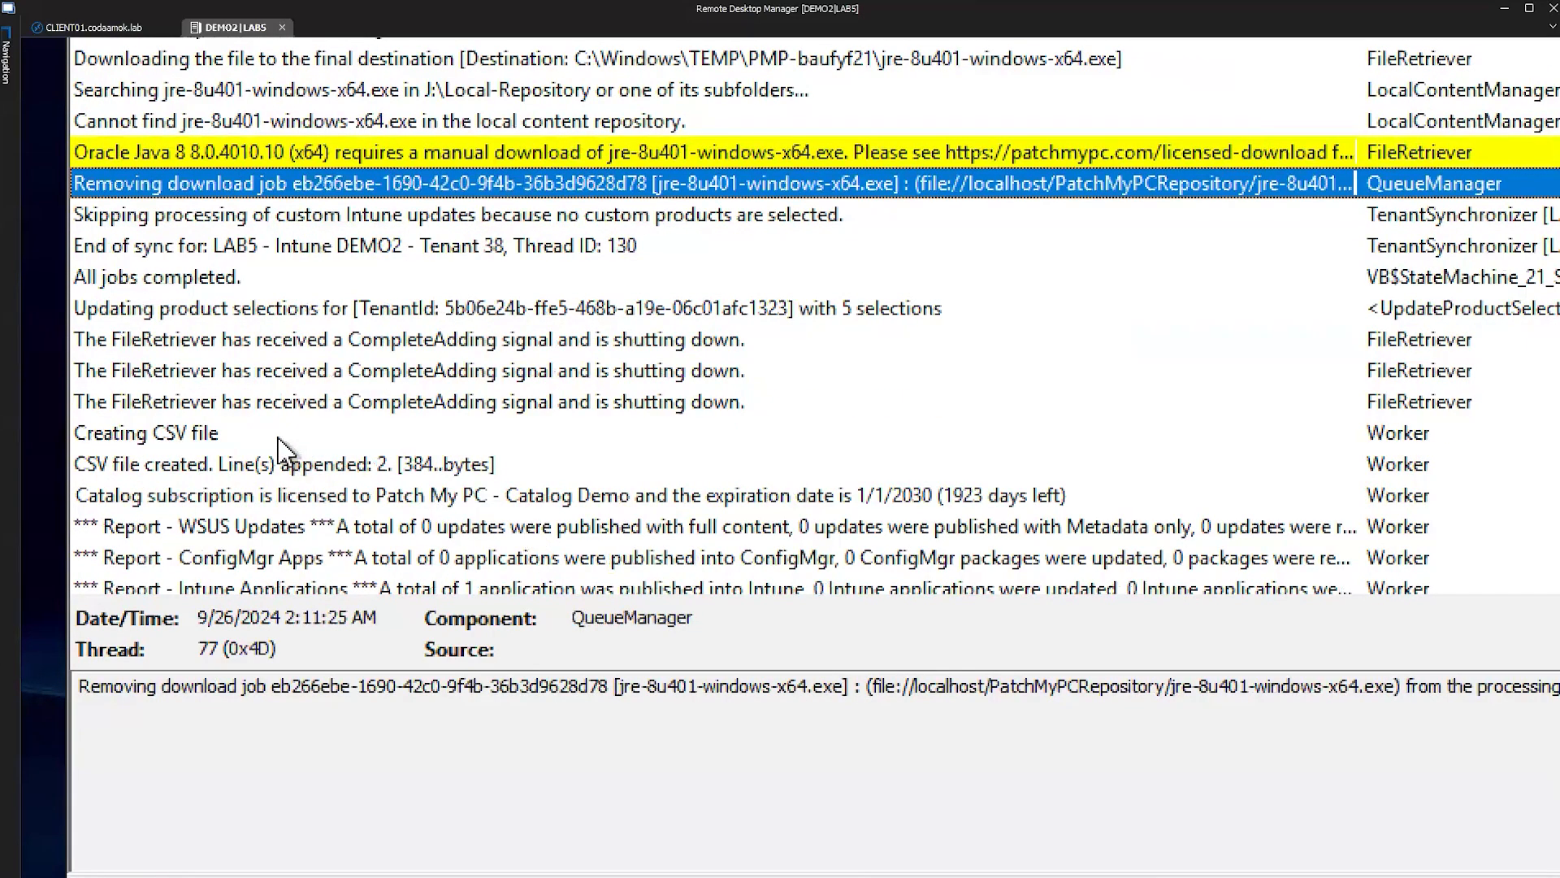
click(278, 439)
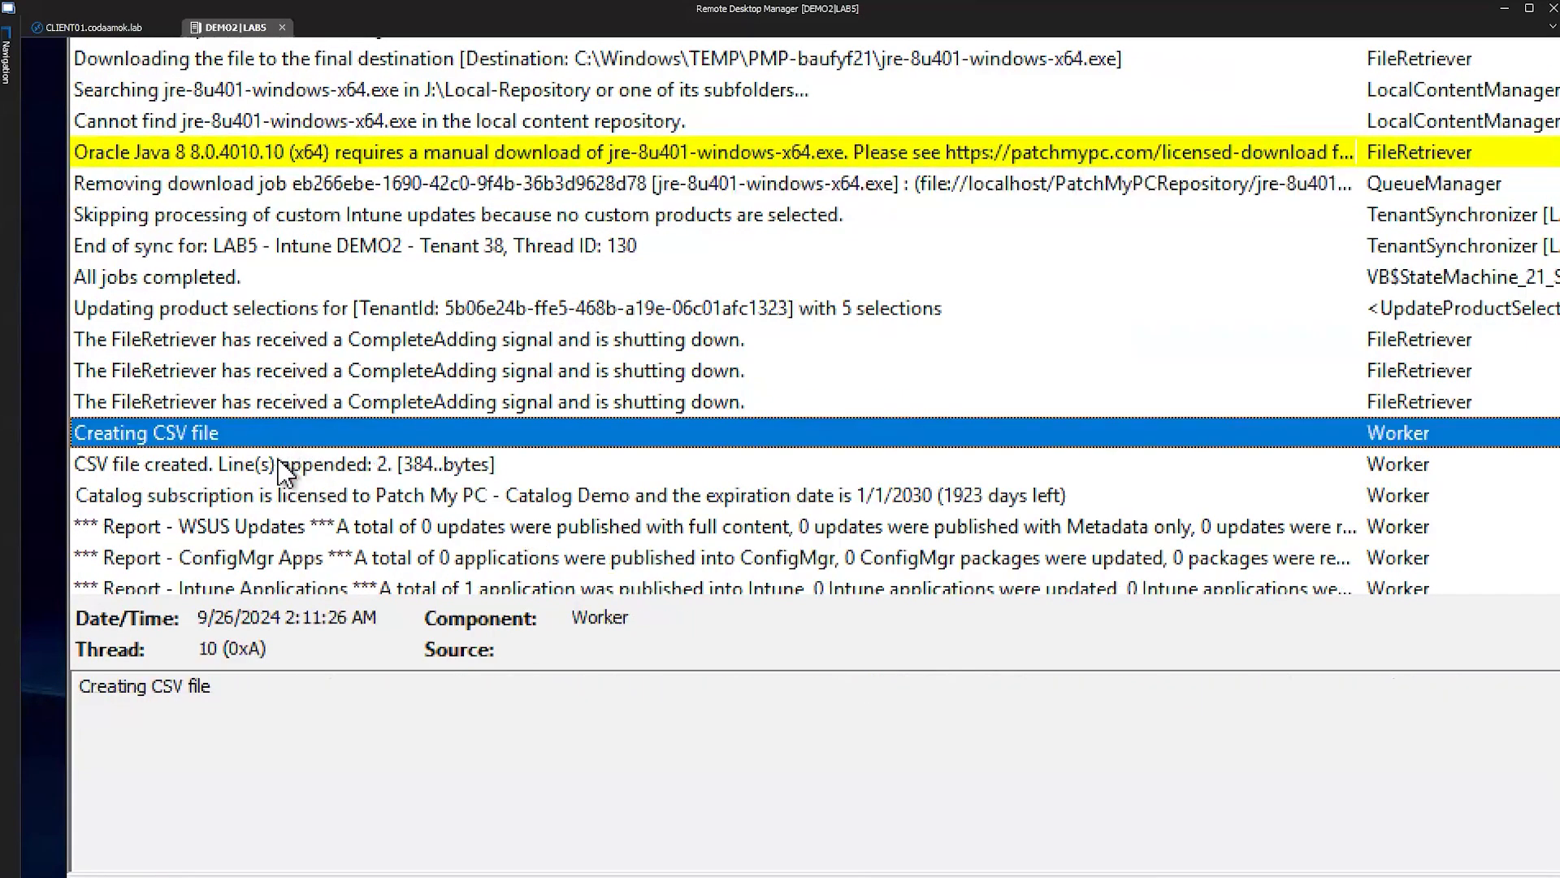
click(281, 464)
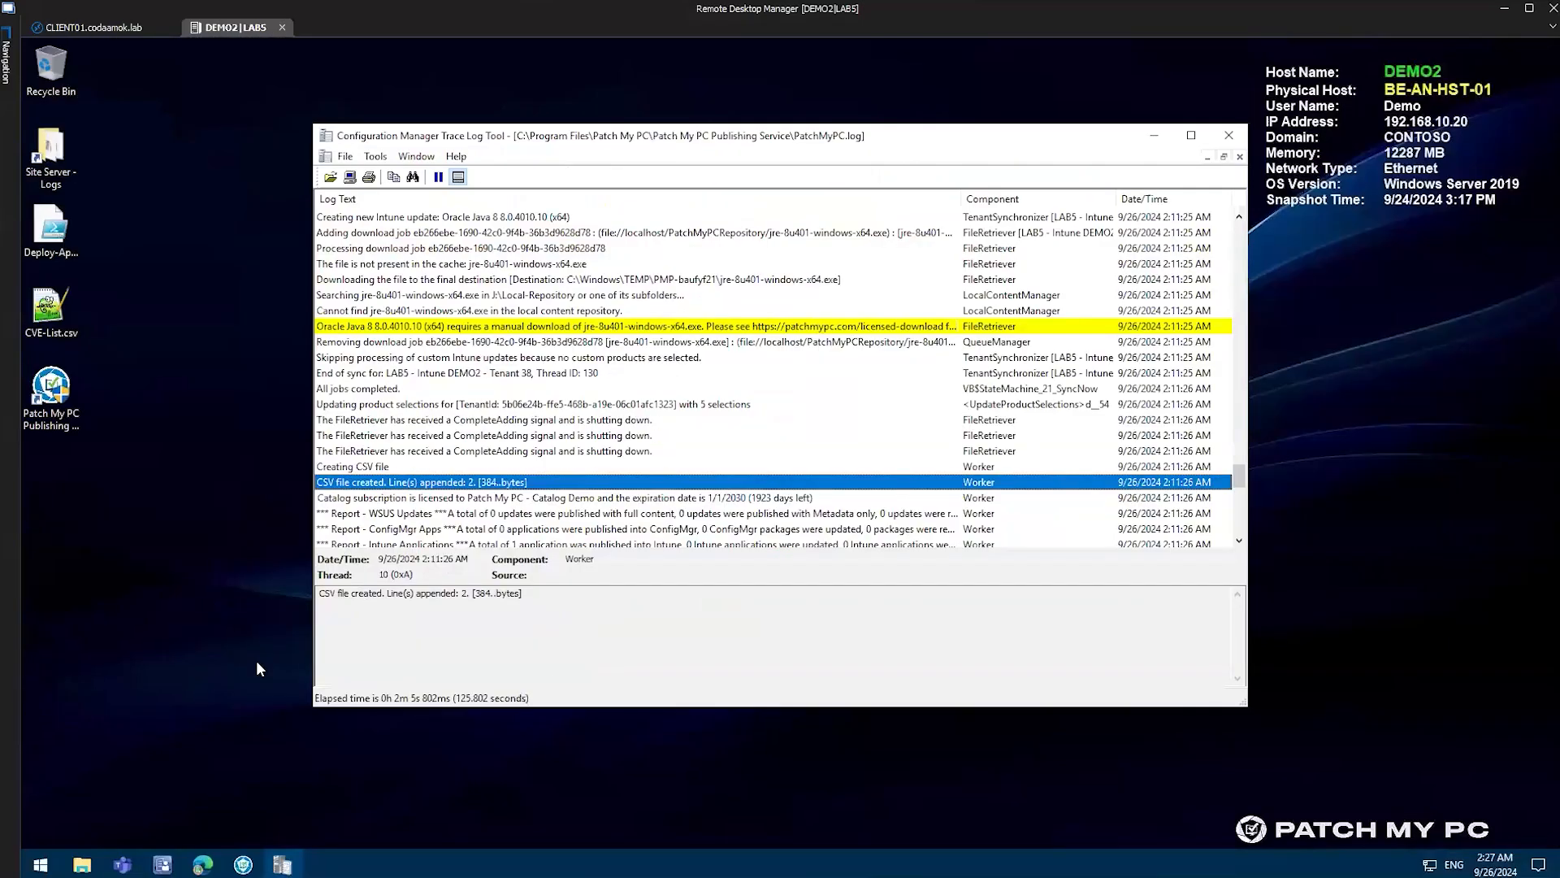
Switch to File Explorer and open the Patch My PC Publishing Service folder under Program Files\Patch My PC
click(82, 864)
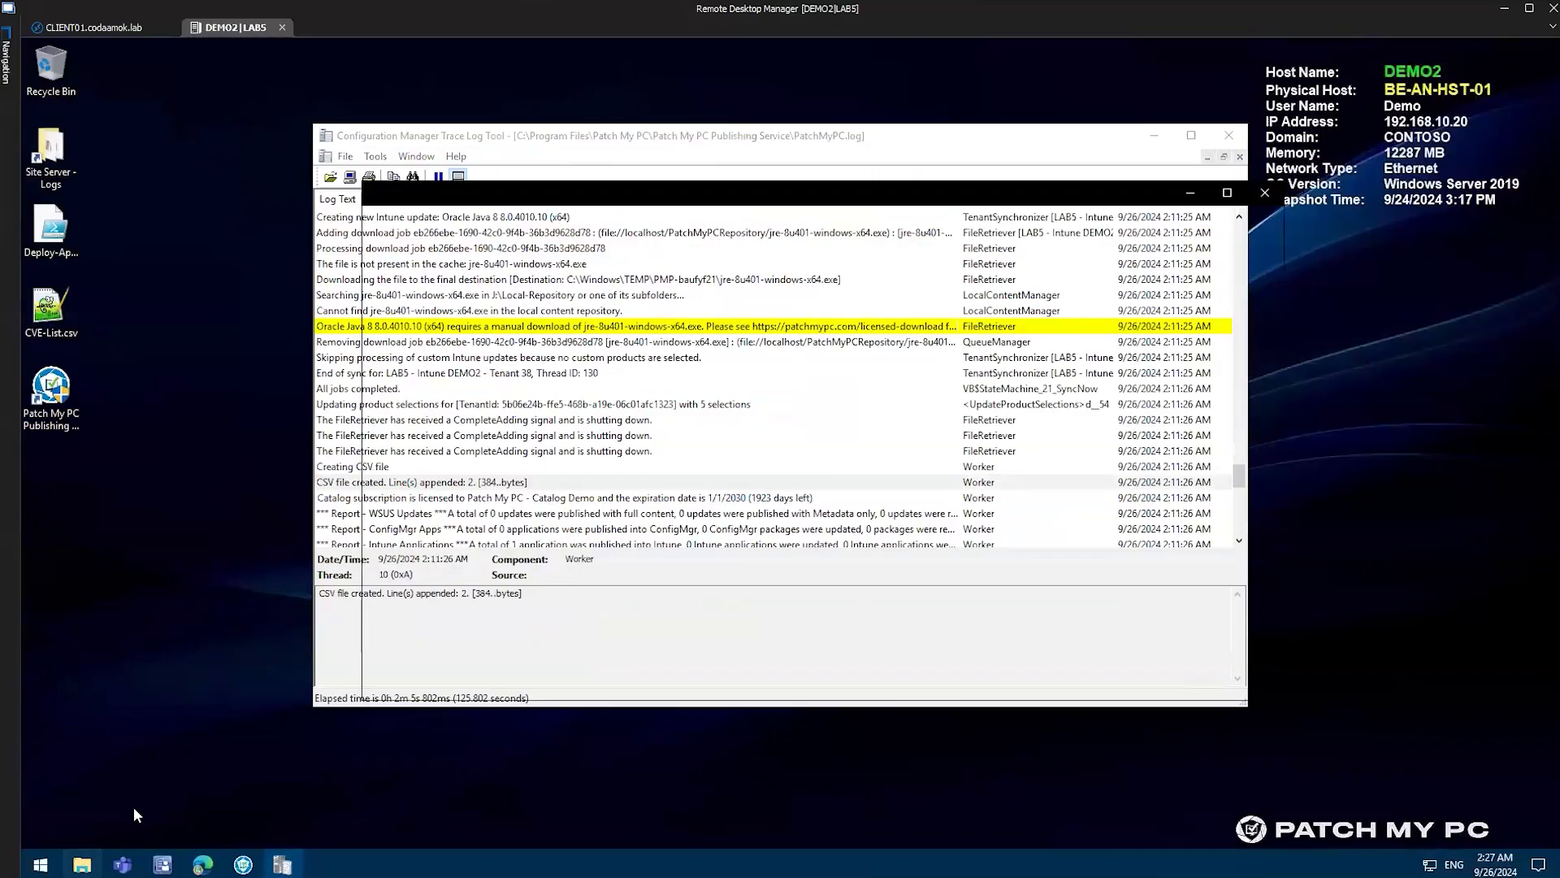
click(433, 379)
double_click(617, 363)
drag(819, 194, 790, 144)
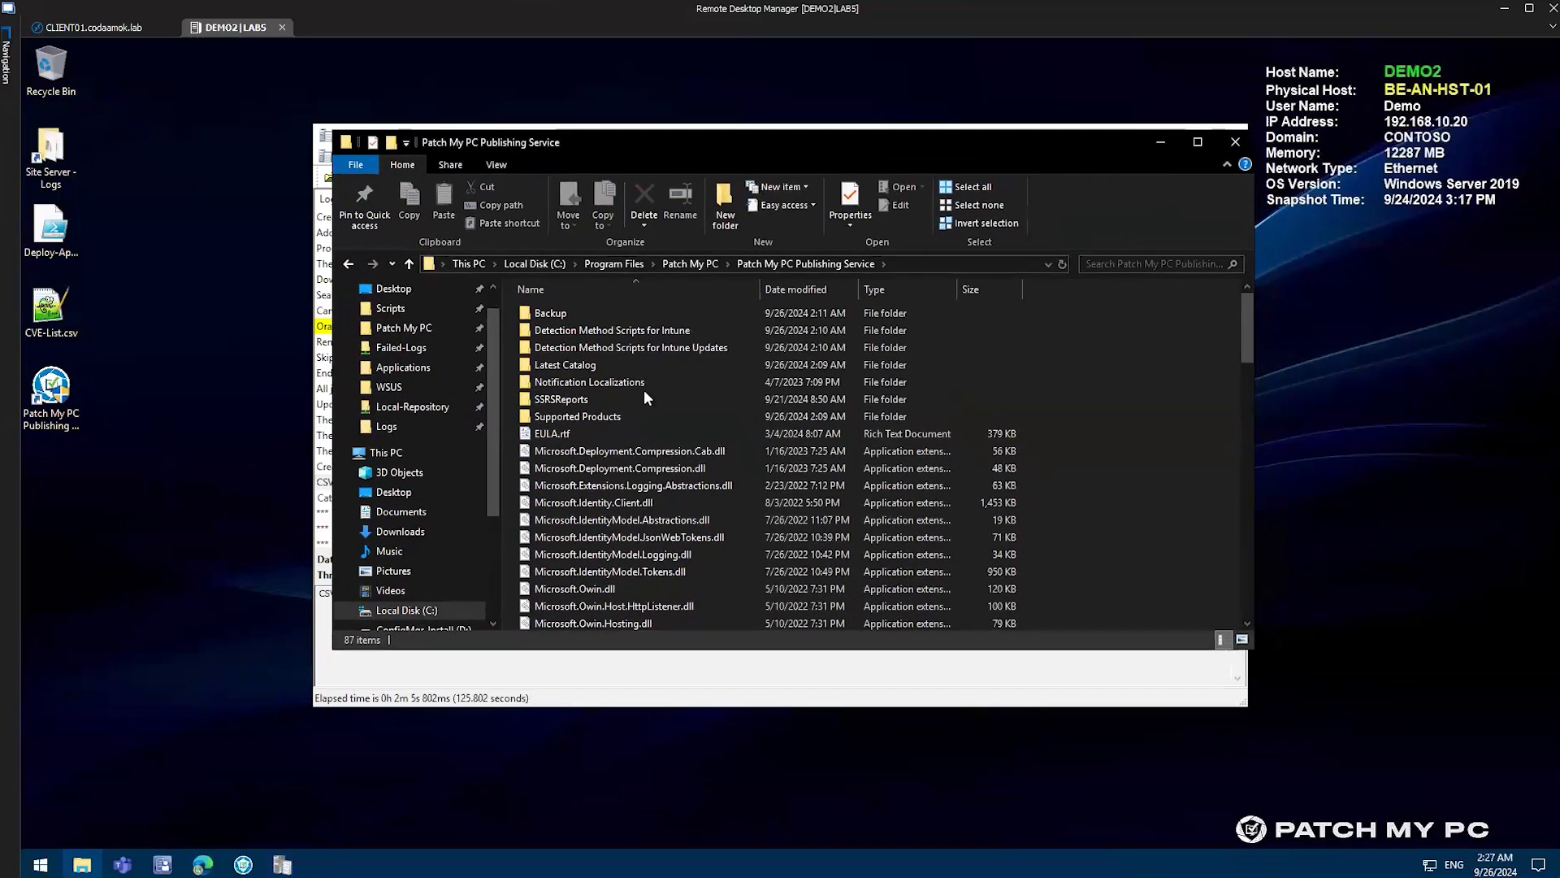
key(ctrl+4)
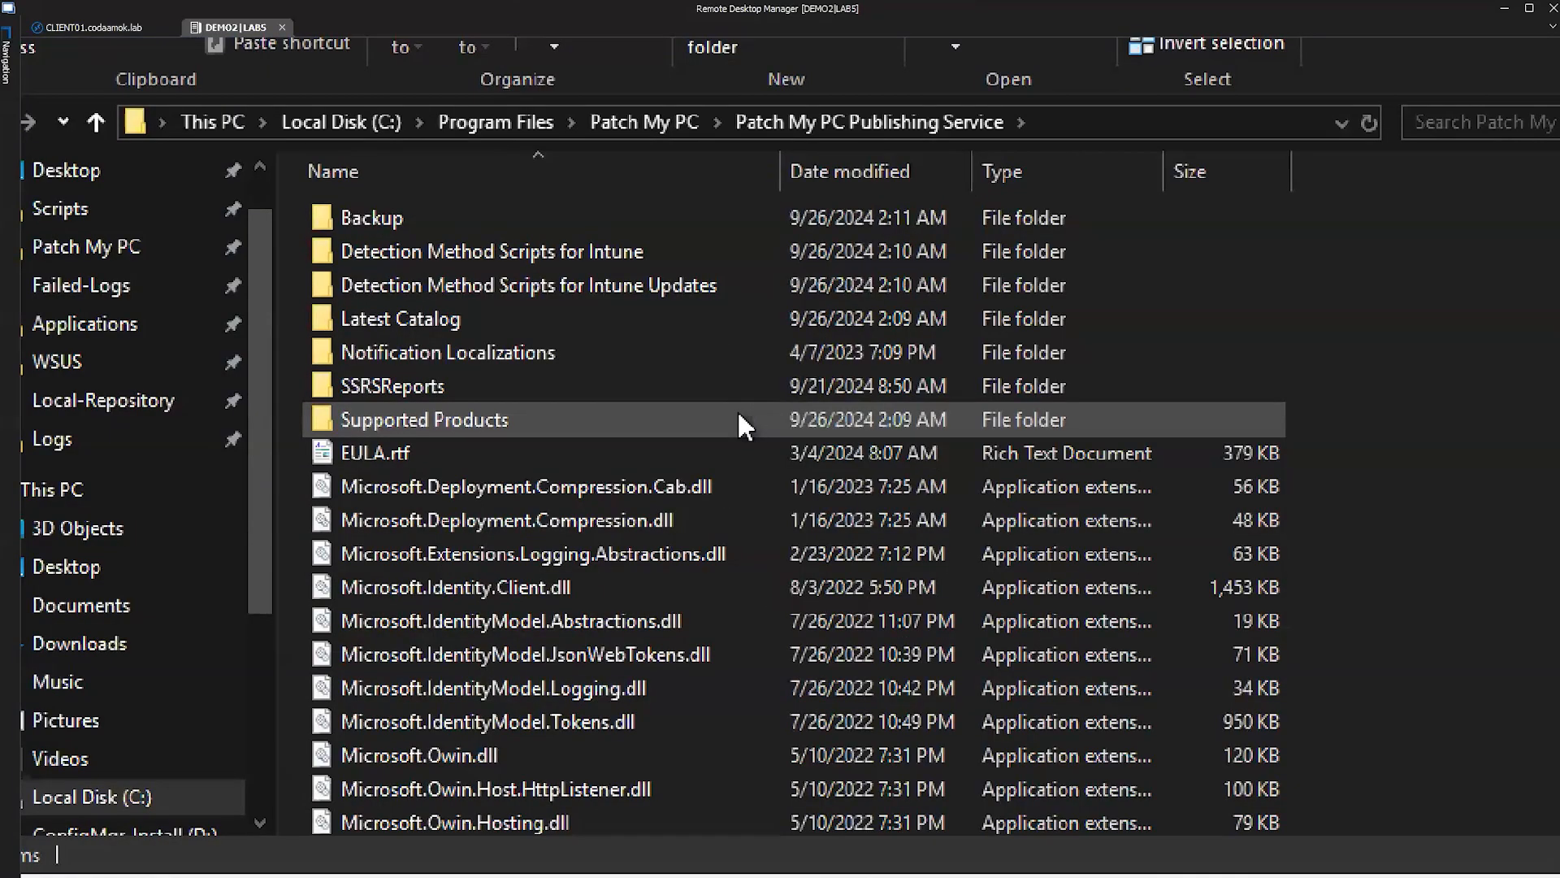
Open PatchMyPC-DownloadHistory.csv from the publishing service folder in Notepad++ and review each download's domain, protocol, port, reason and status code
click(619, 496)
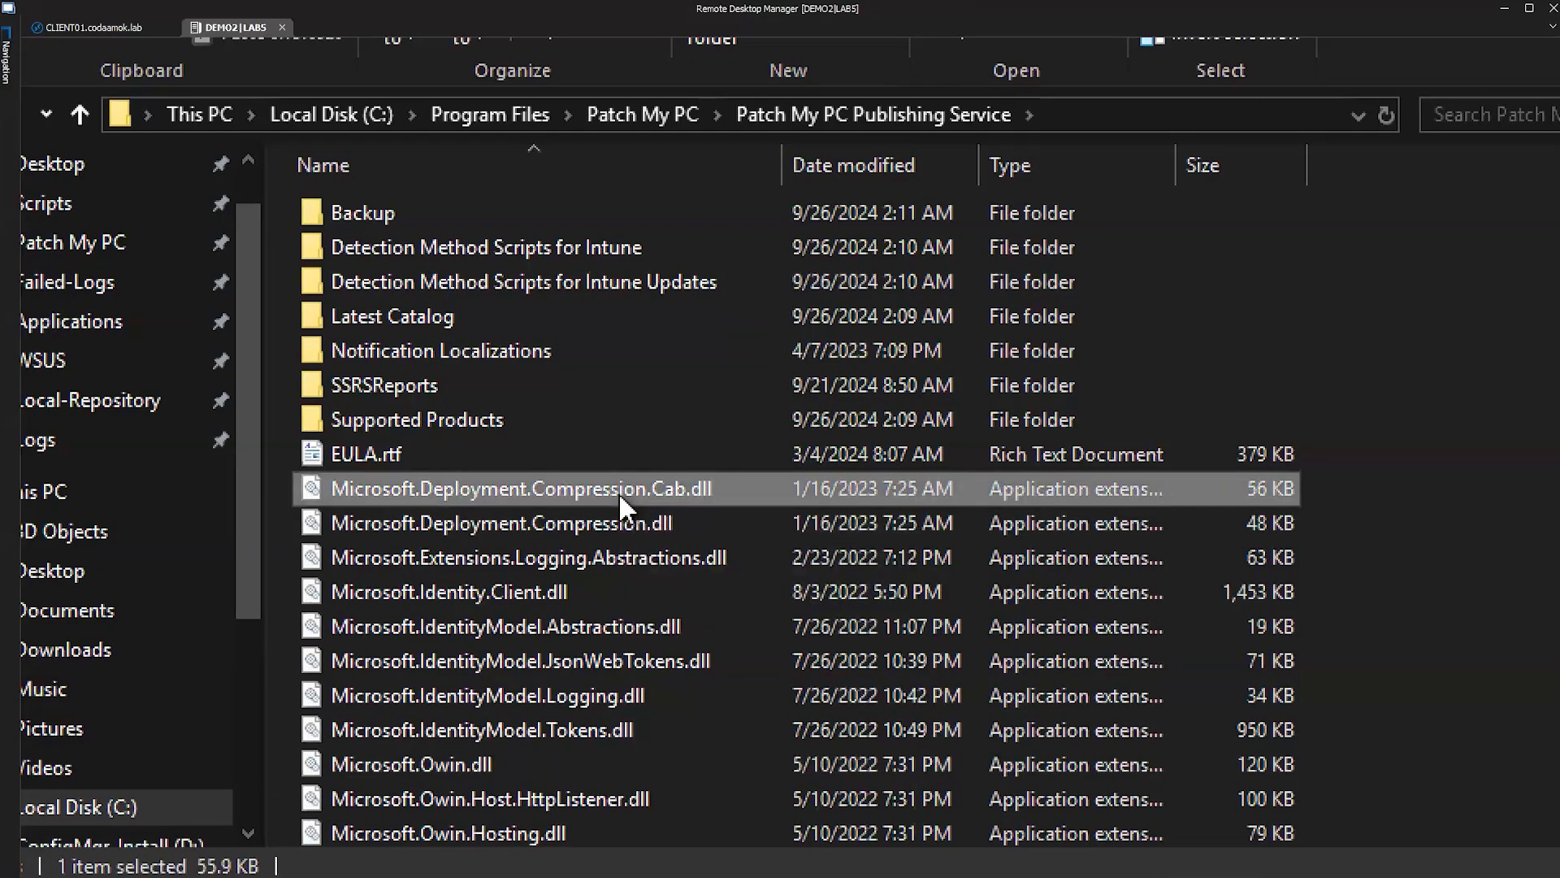
key(p)
scroll(618, 490, down, 1)
click(599, 559)
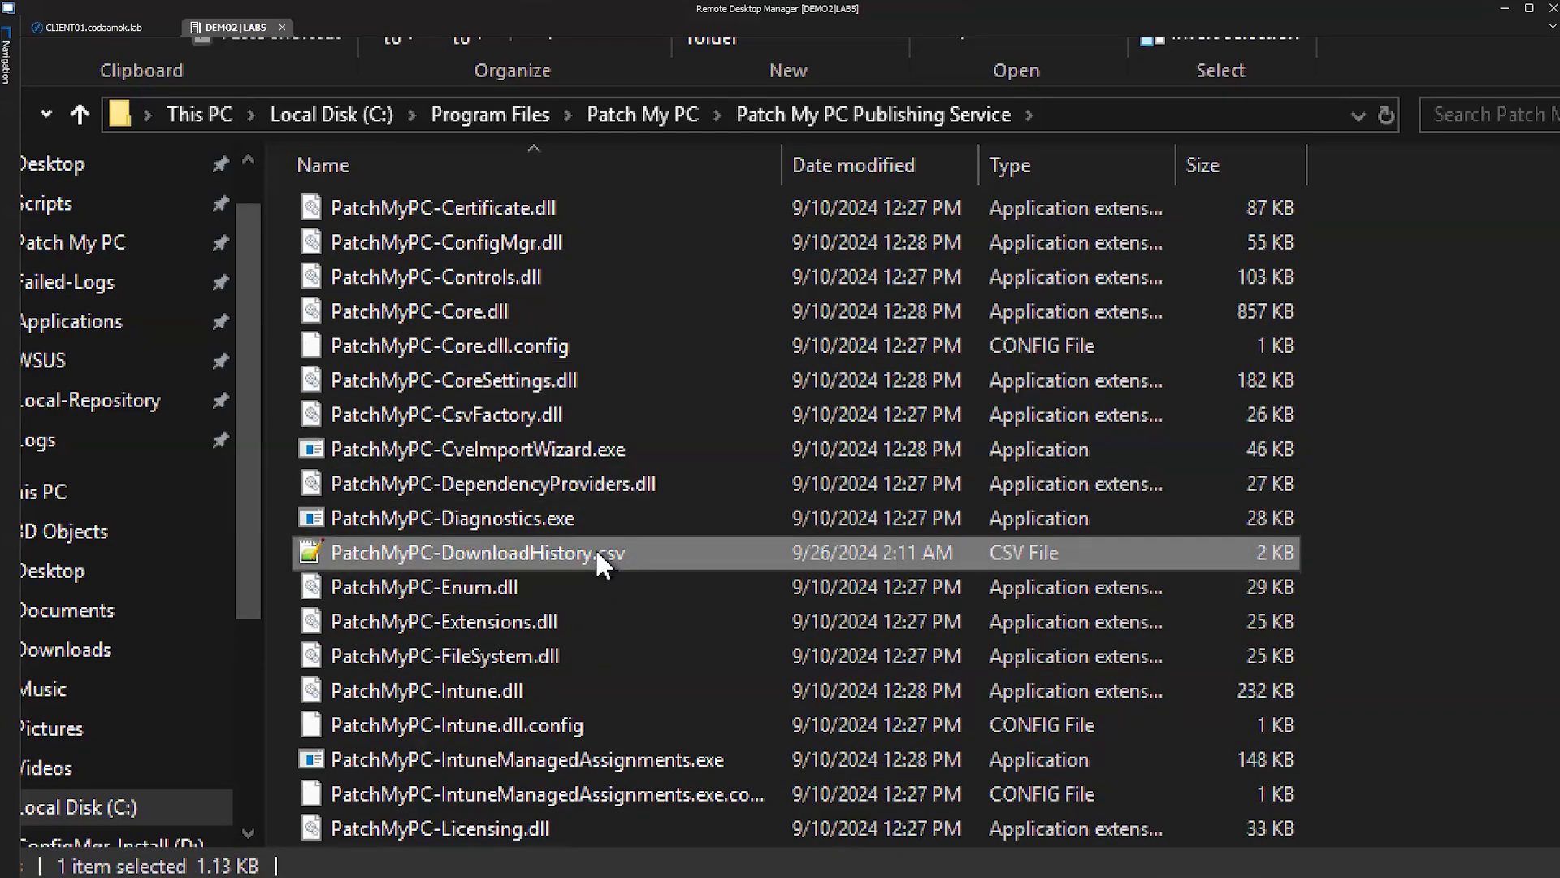
double_click(597, 559)
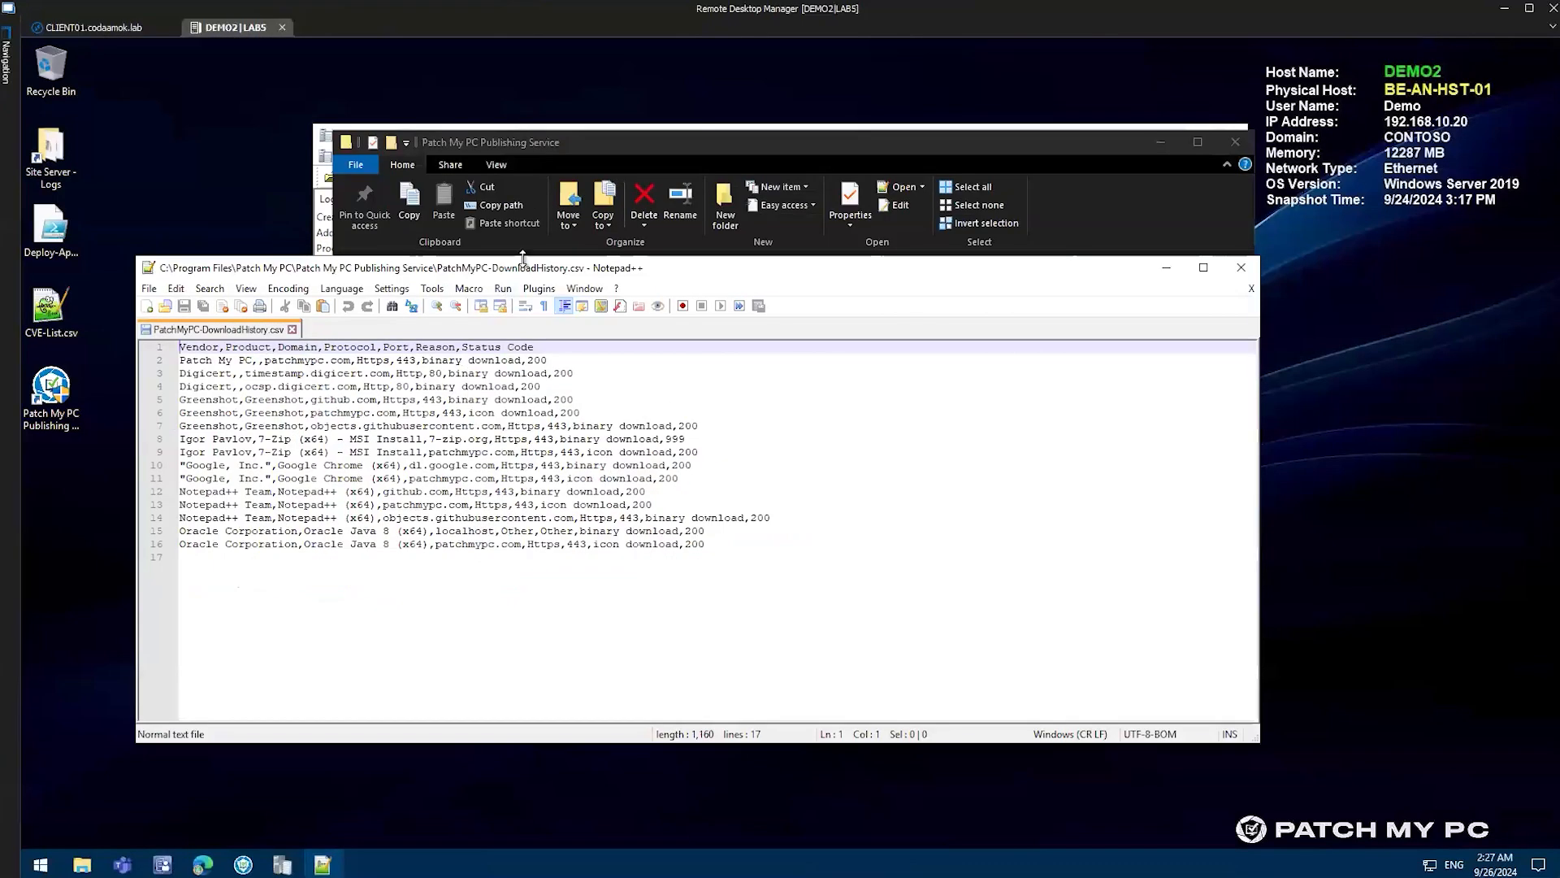
drag(546, 276, 707, 183)
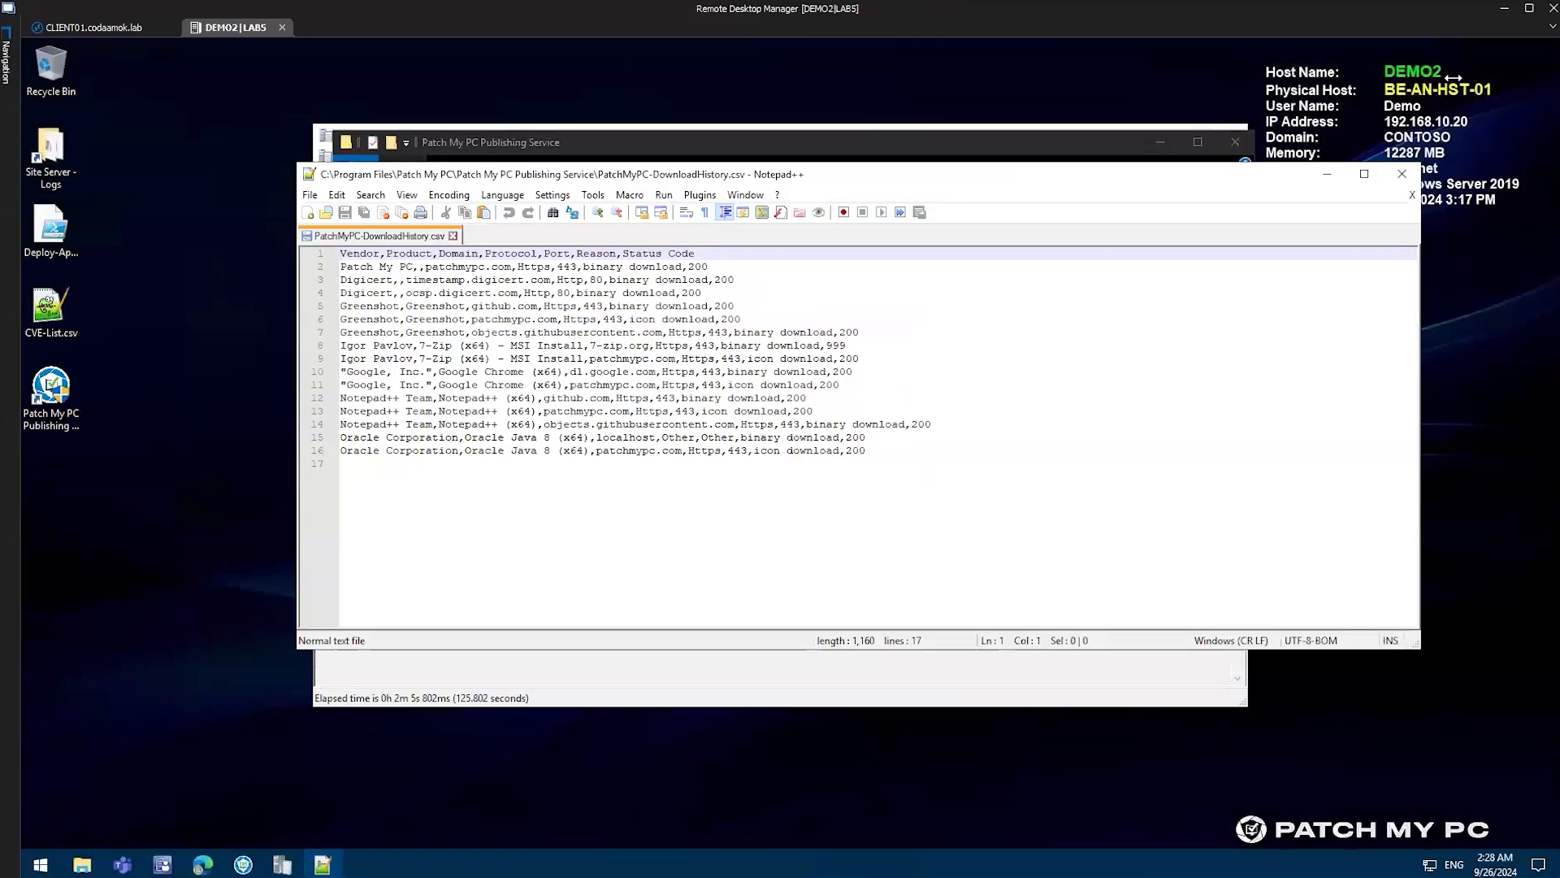
Find PatchMyPC-PublishingHistory.csv in the Patch My PC Publishing Service folder and open it in Notepad++
click(758, 144)
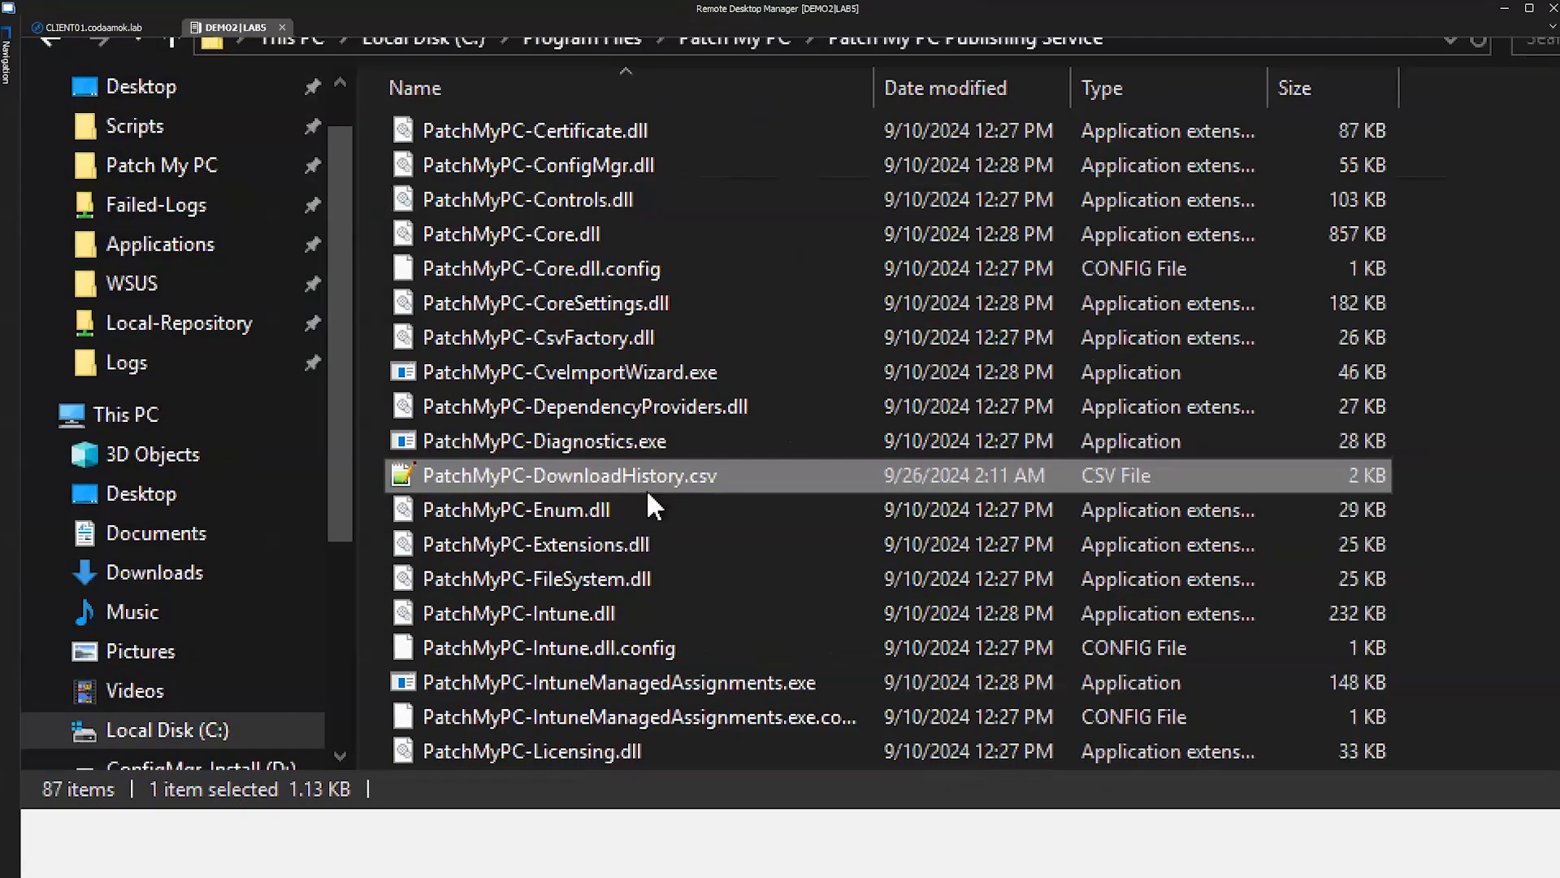
scroll(648, 497, down, 5)
scroll(648, 498, down, 1)
click(622, 475)
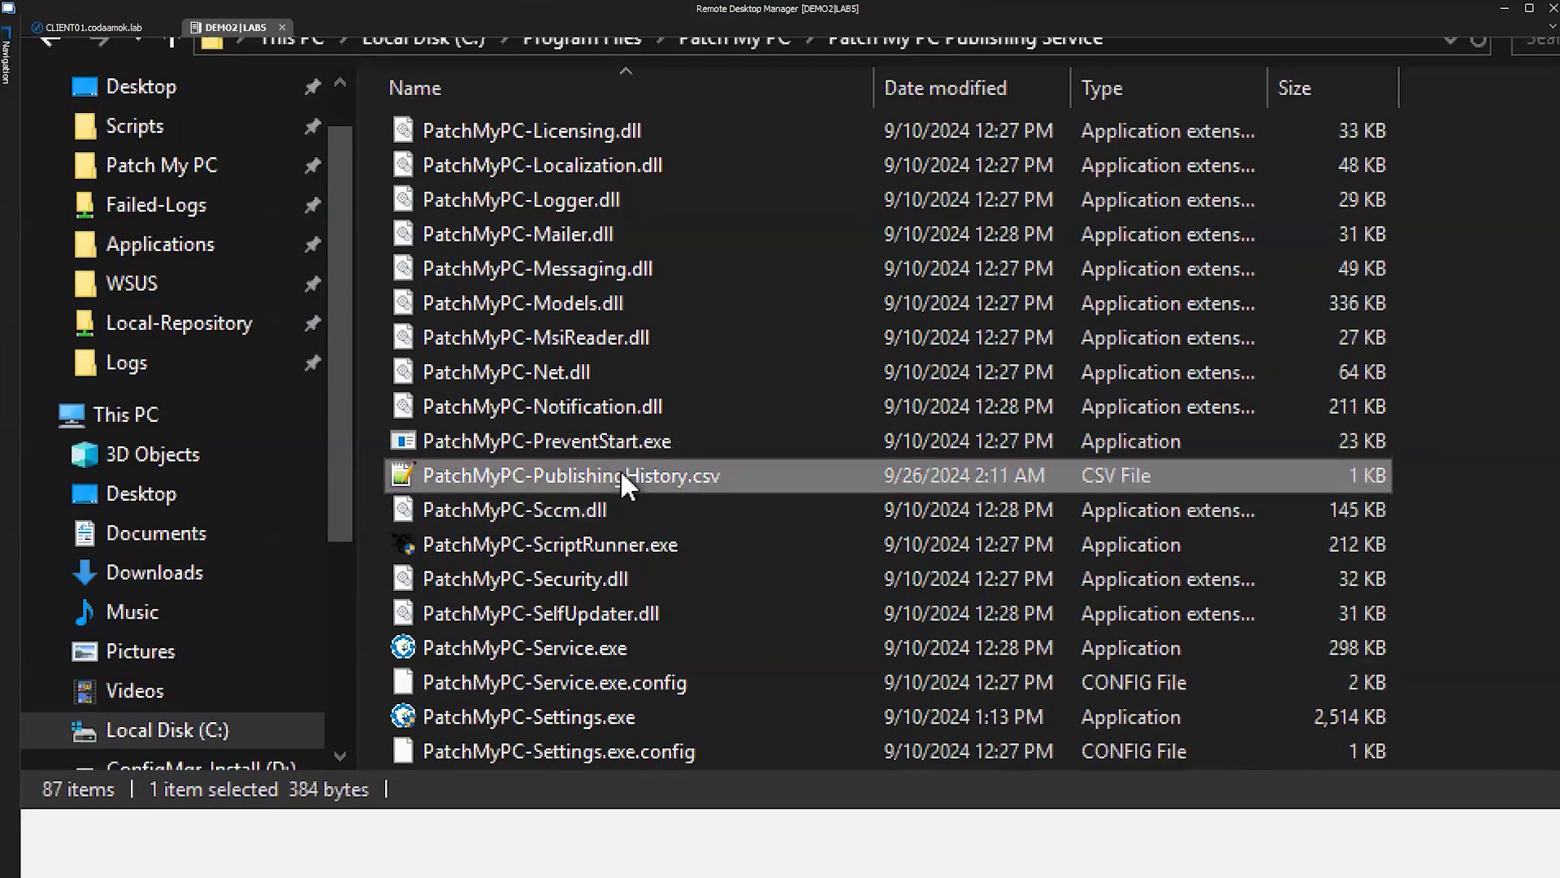
right_click(622, 474)
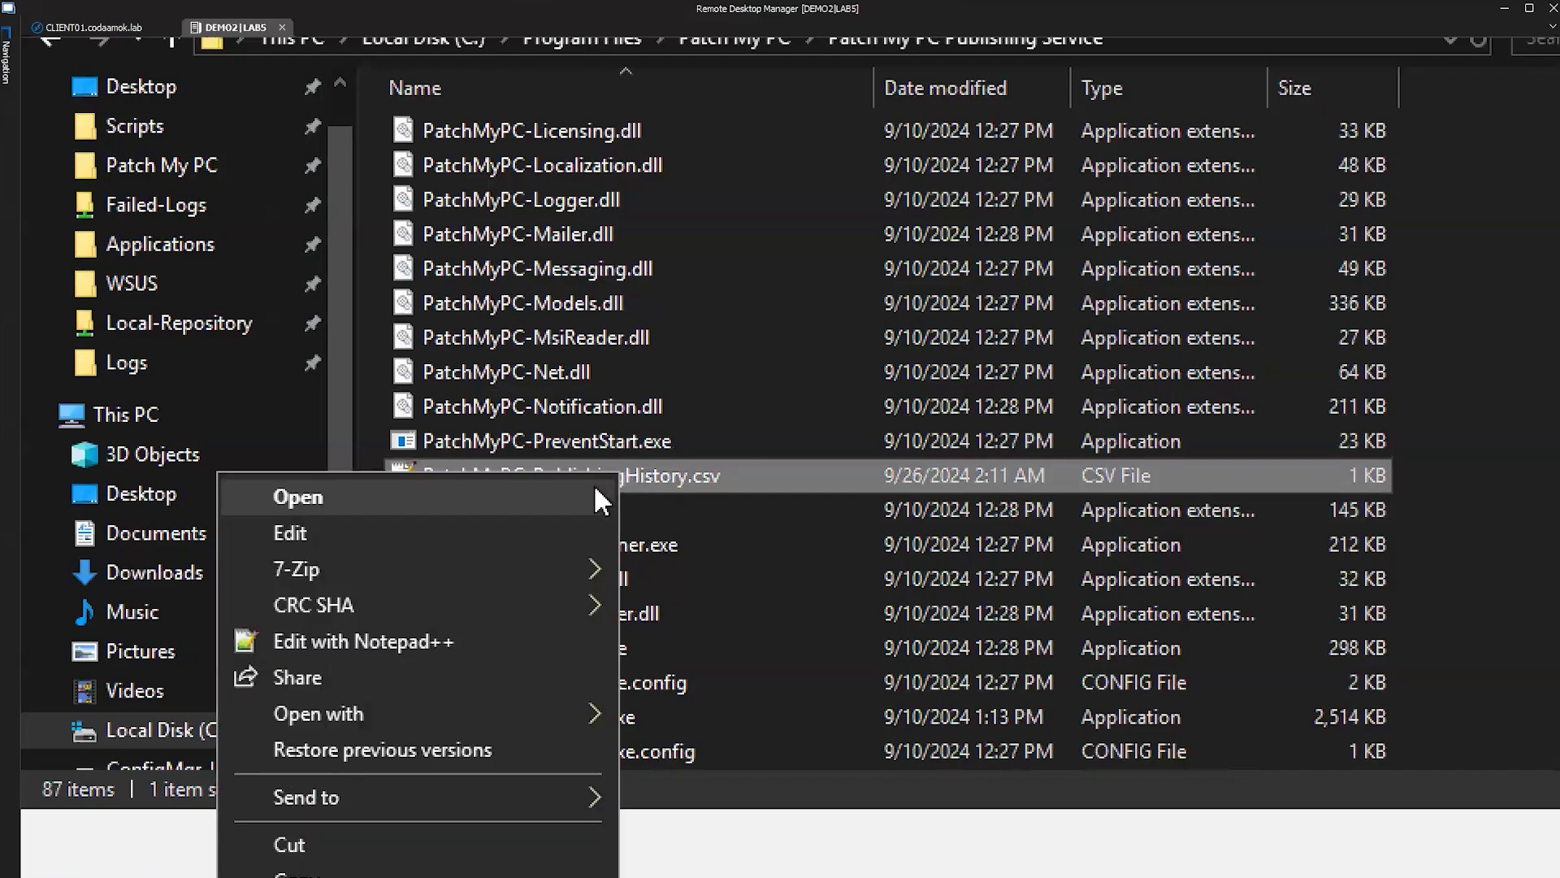
click(414, 641)
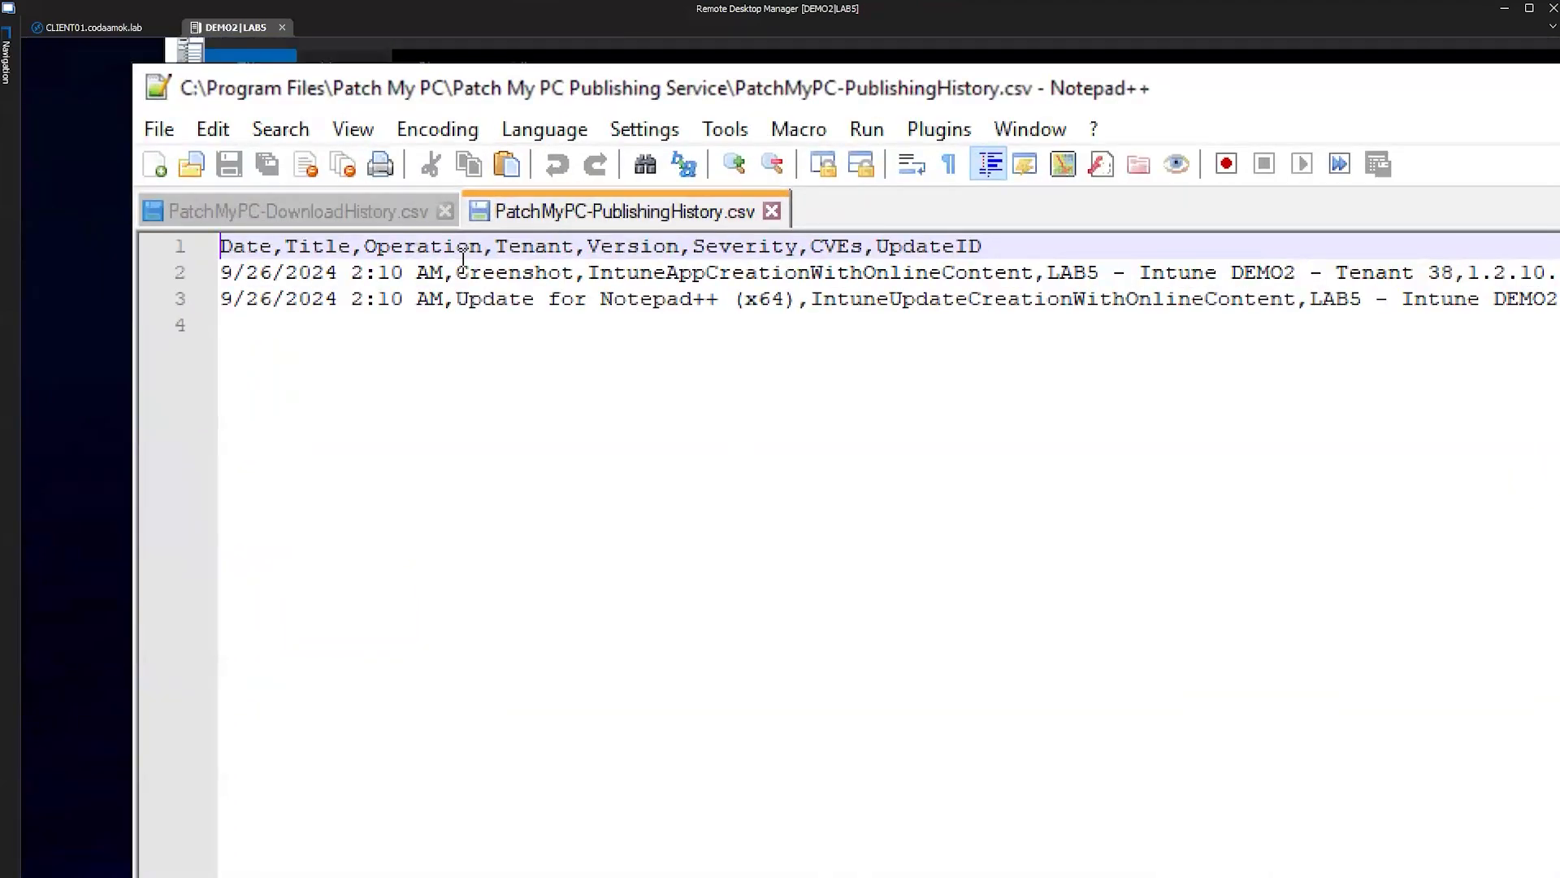
Review the date, title and operation of the Greenshot and Notepad++ entries in the publishing history
drag(271, 276, 221, 277)
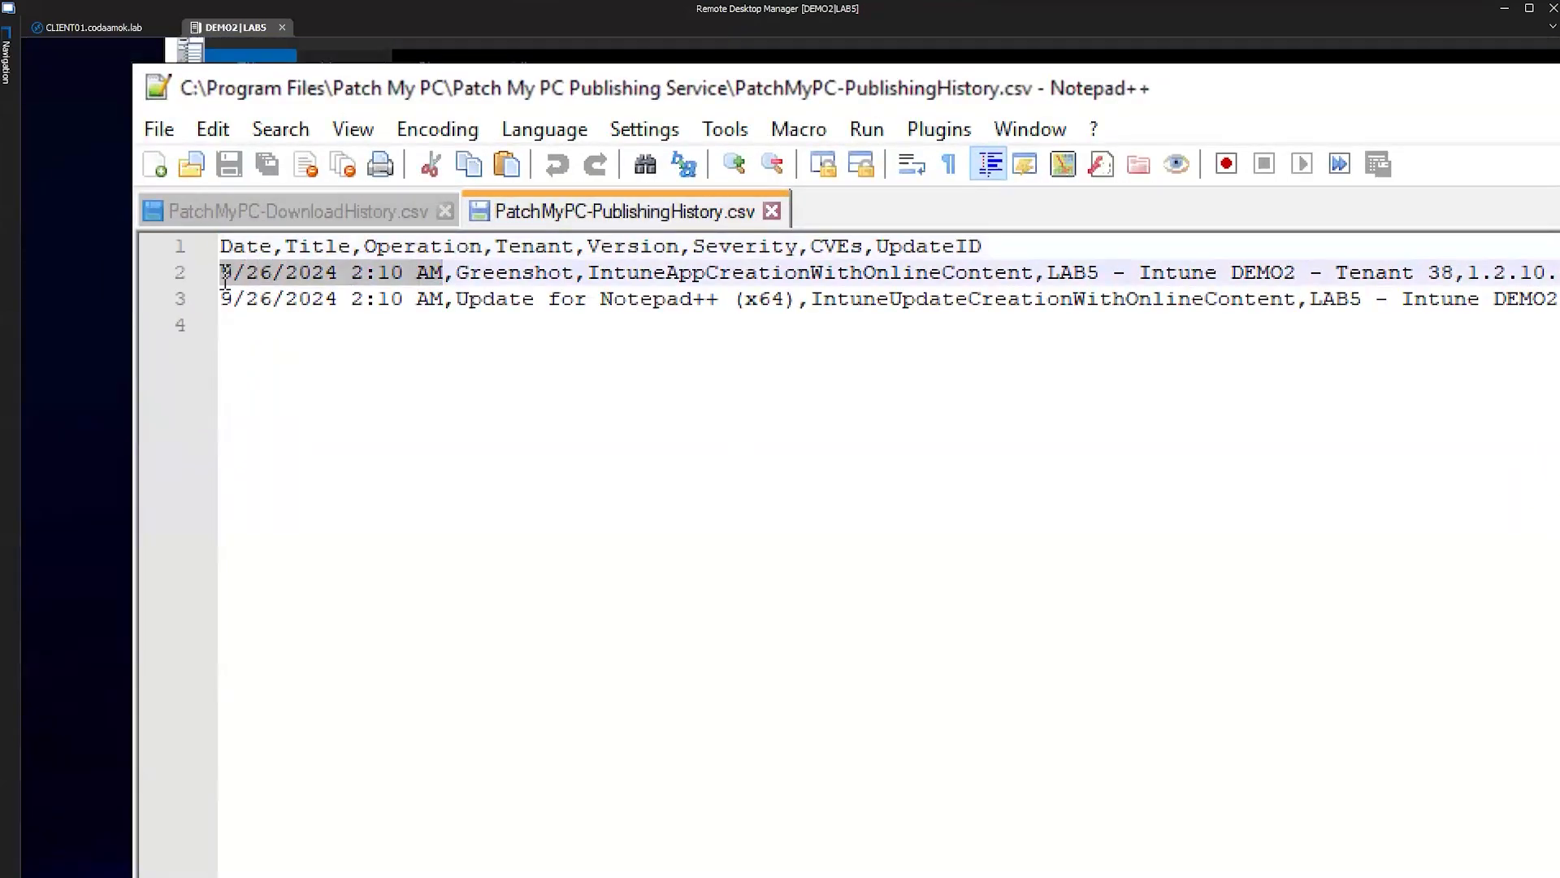
double_click(513, 277)
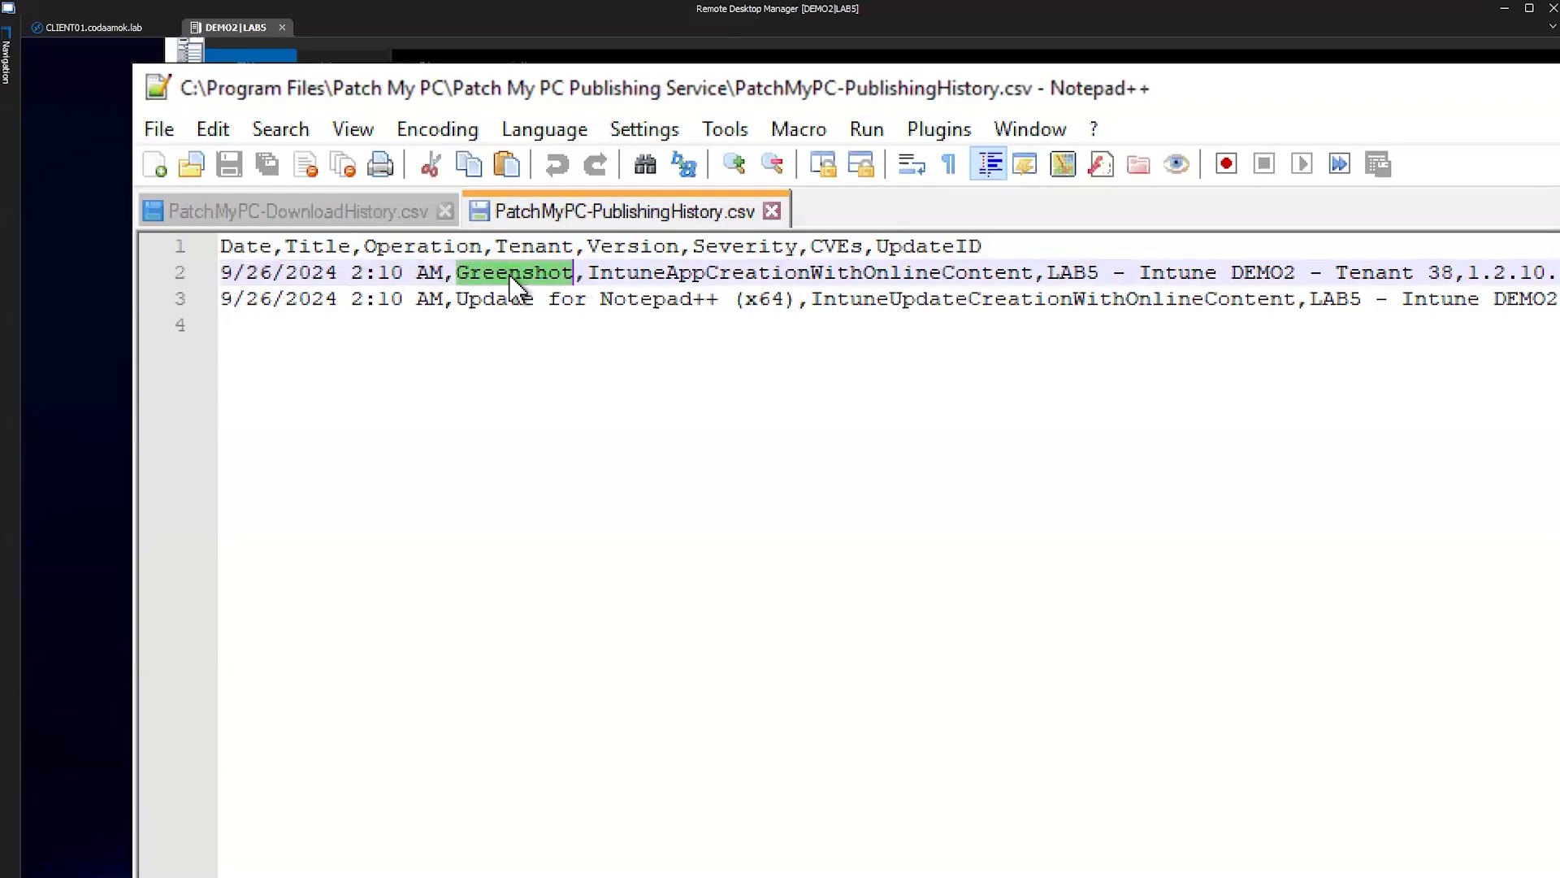
drag(468, 305, 711, 325)
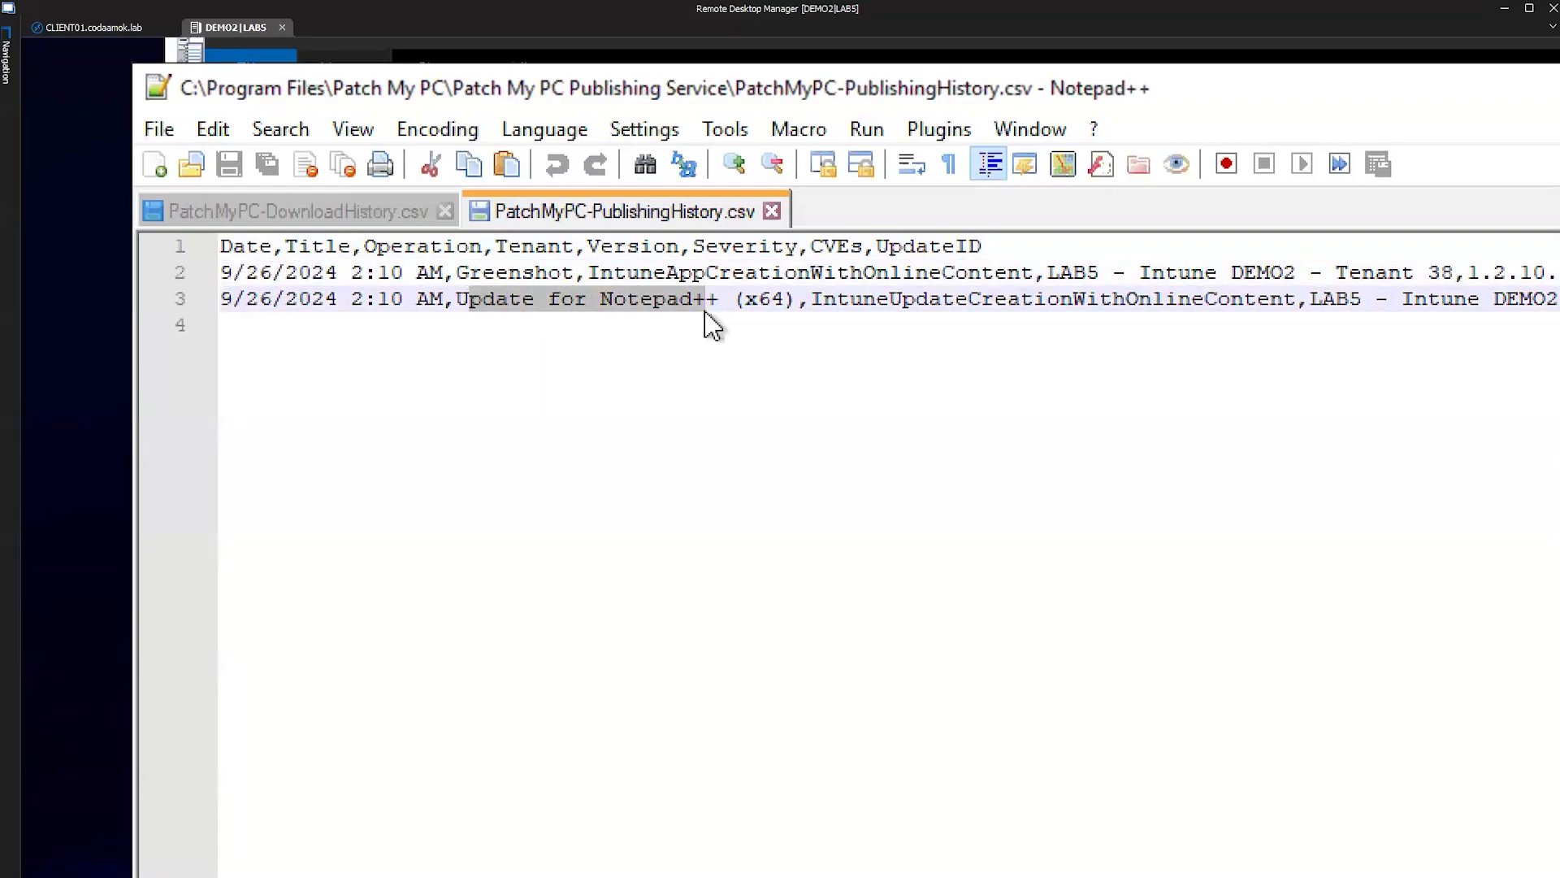
click(691, 276)
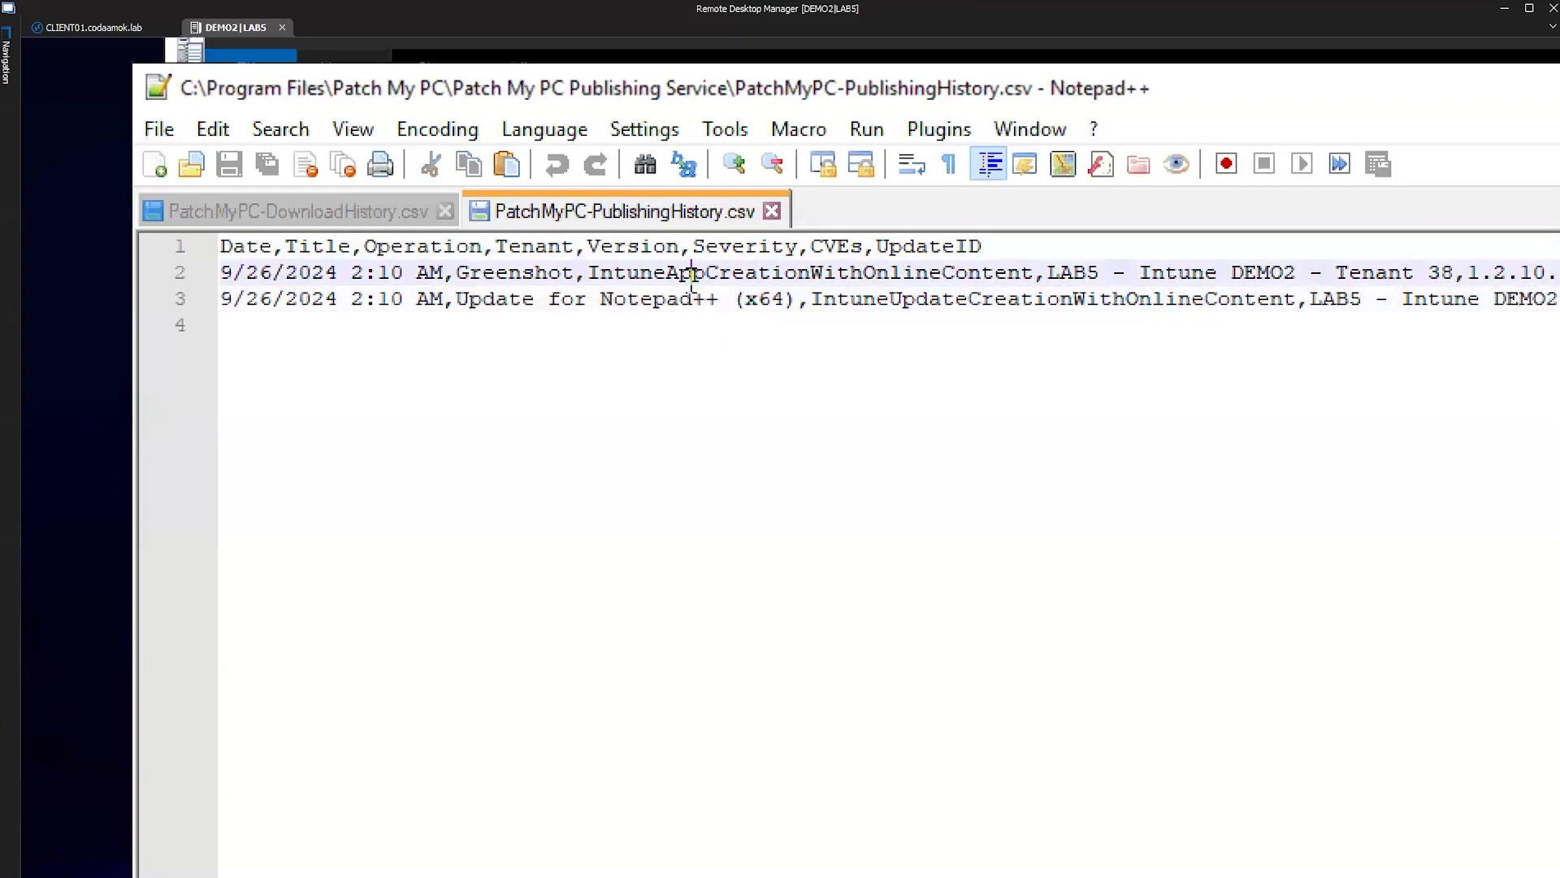
double_click(691, 276)
click(897, 318)
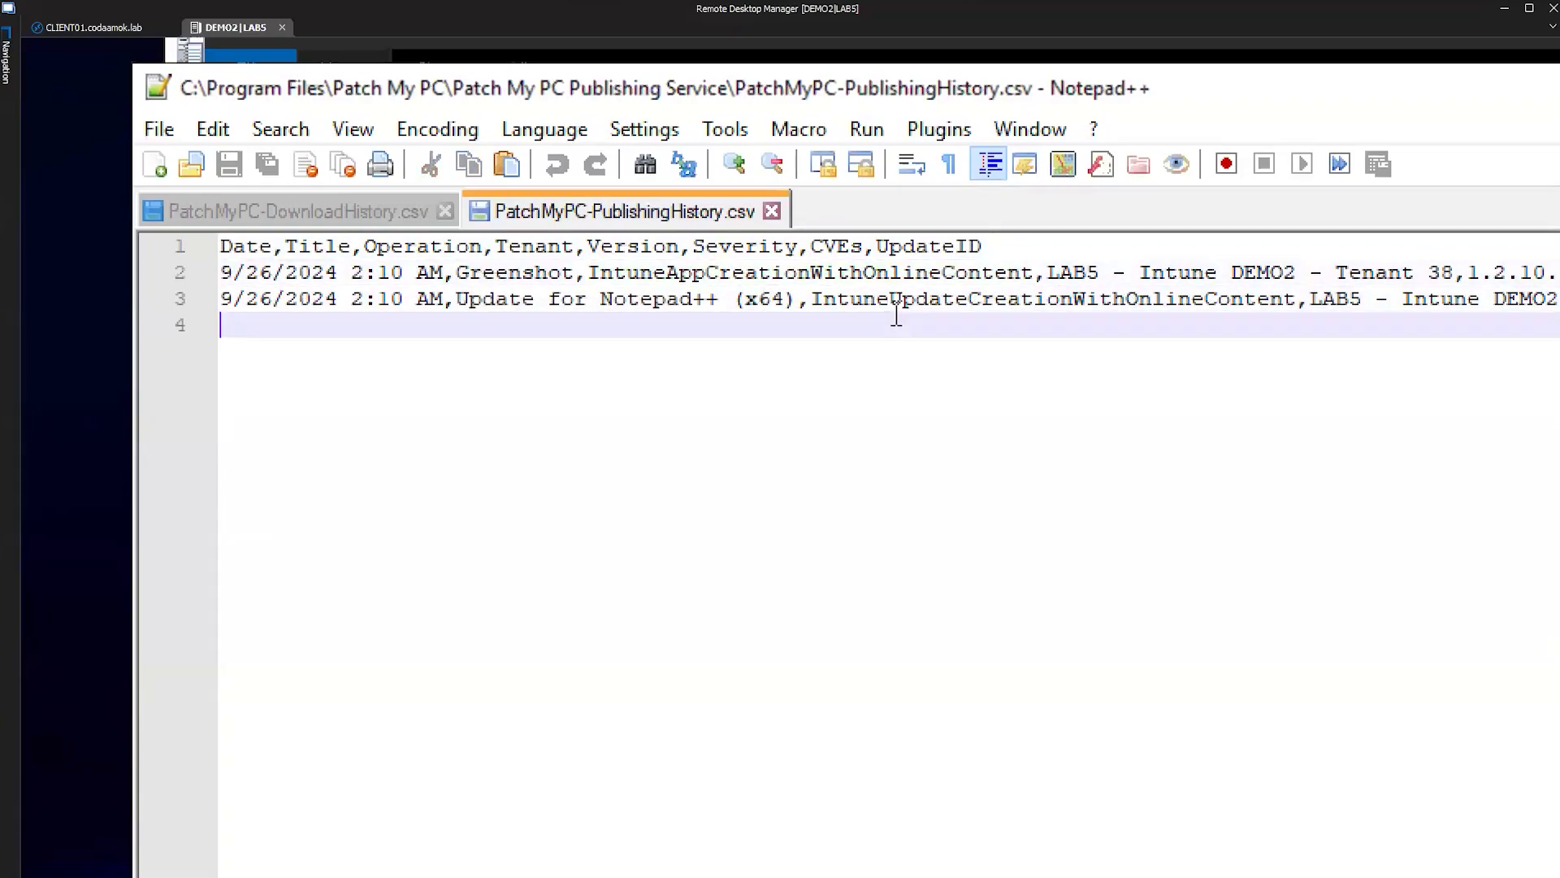
double_click(917, 294)
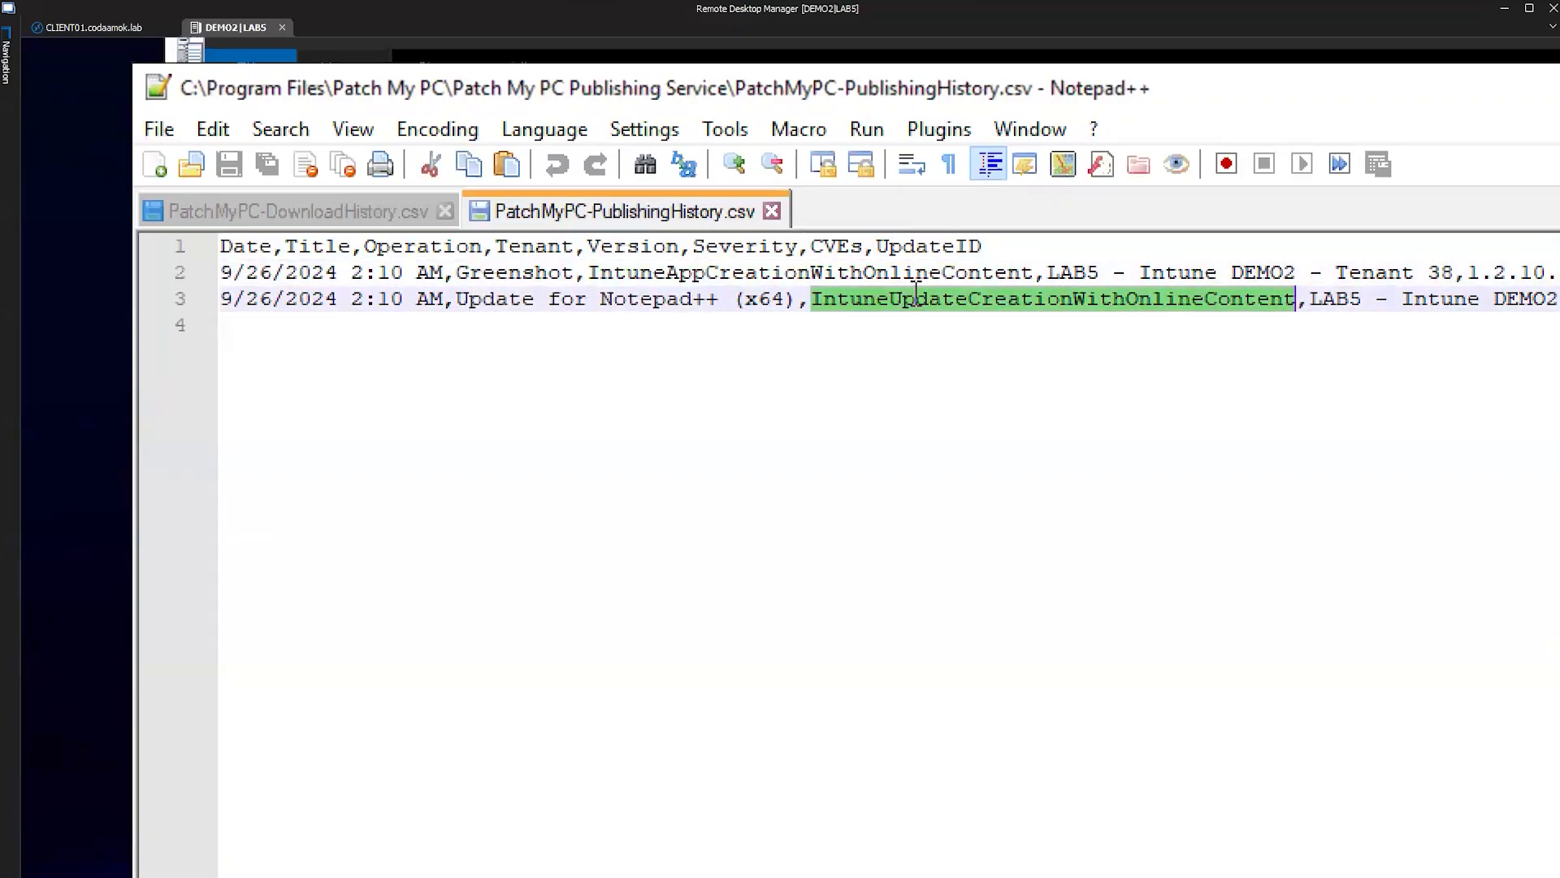
Review the tenant, version, severity, CVEs and UpdateID values for both publishing history entries
scroll(917, 294, right, 6)
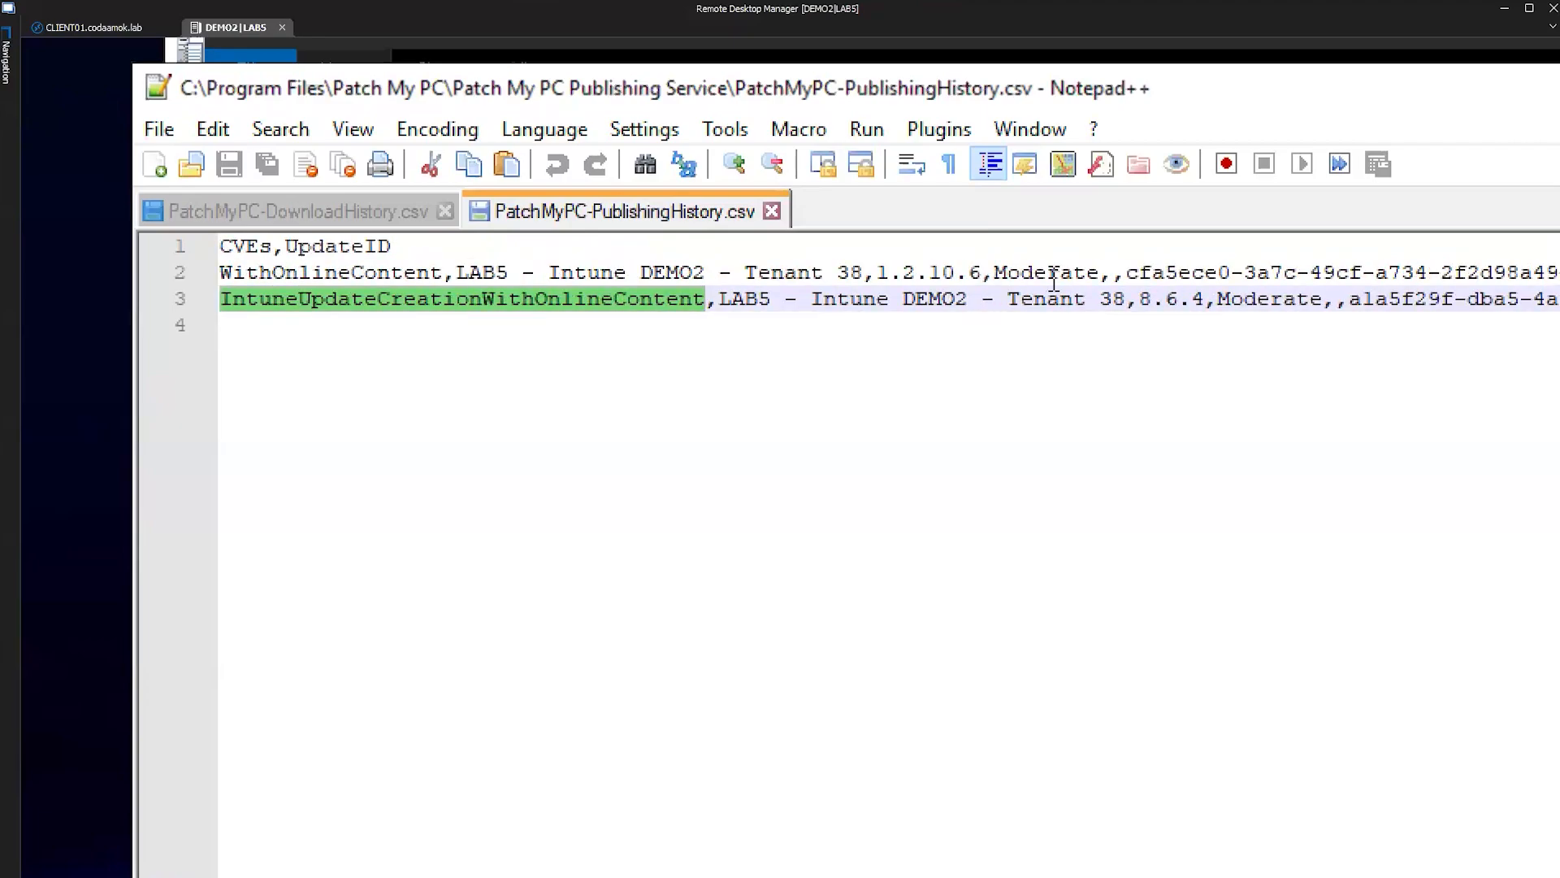
double_click(1053, 276)
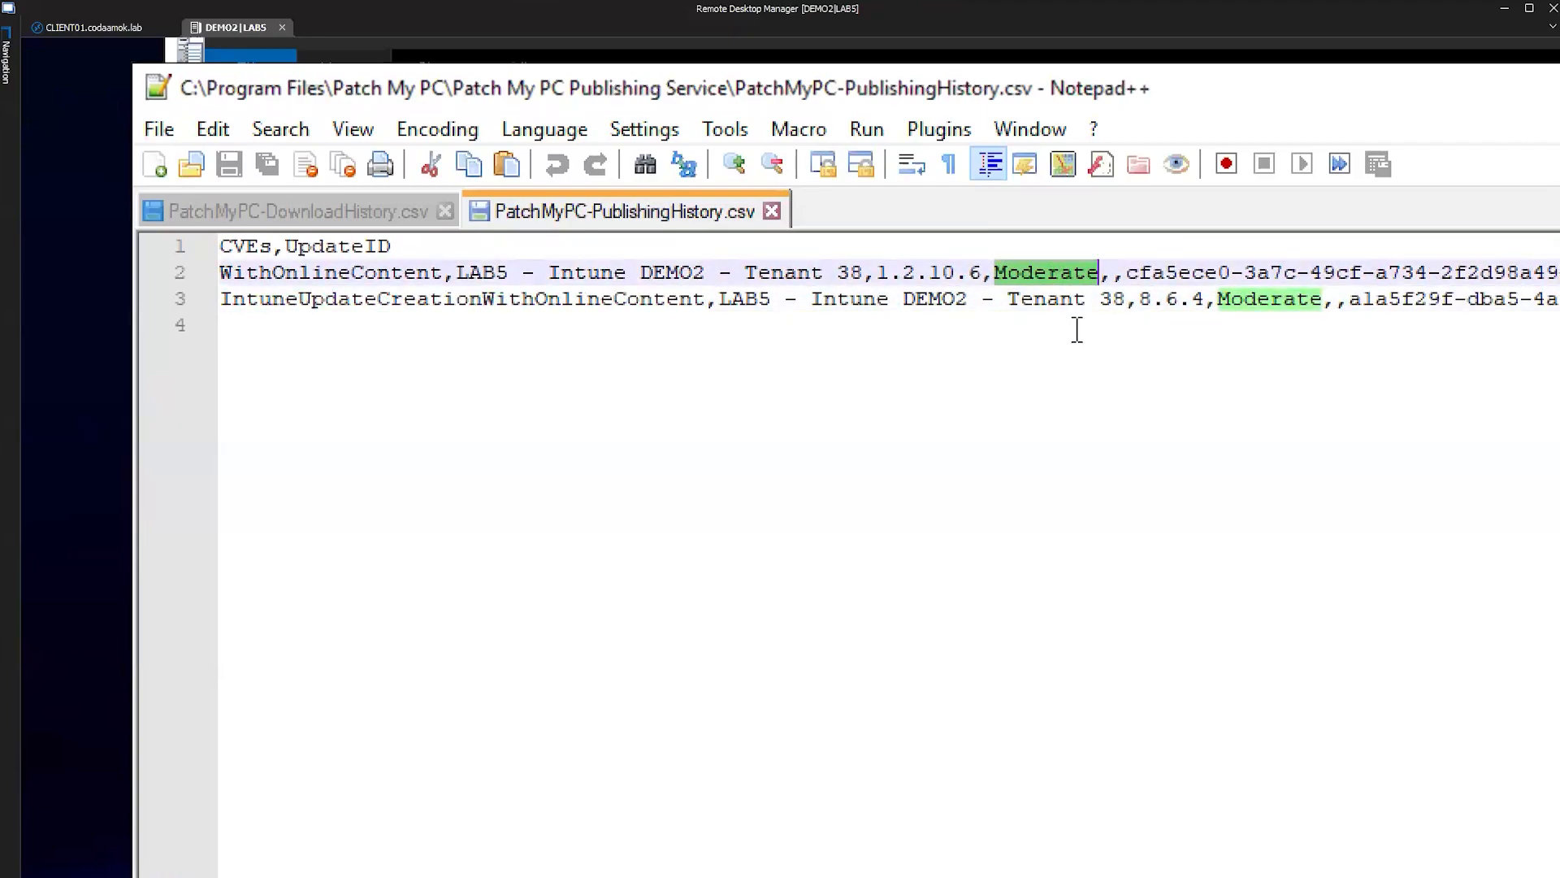
click(1108, 275)
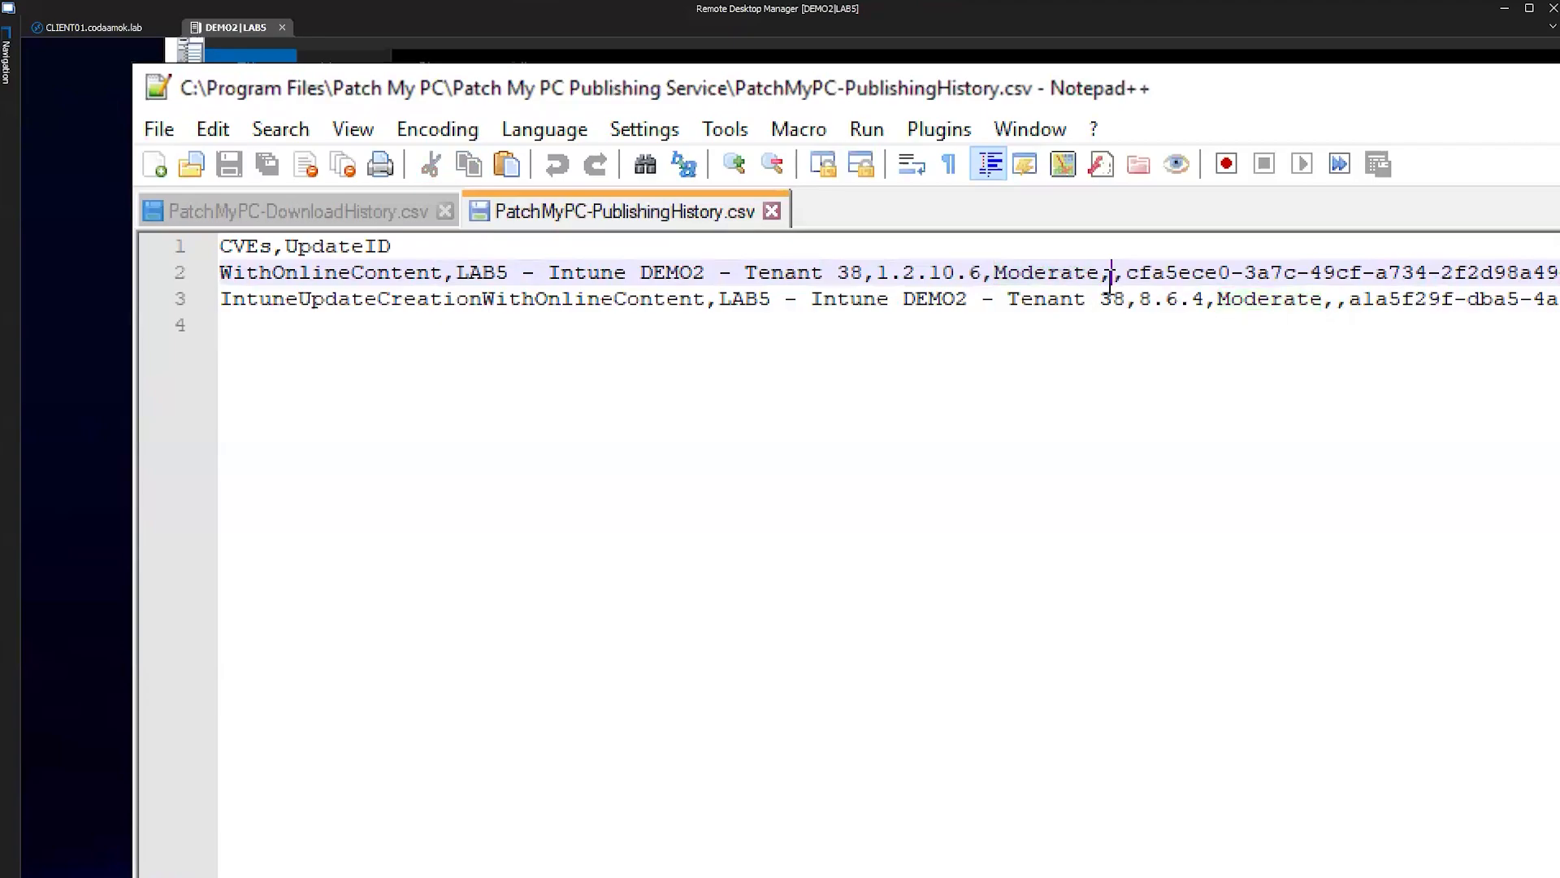
click(1337, 301)
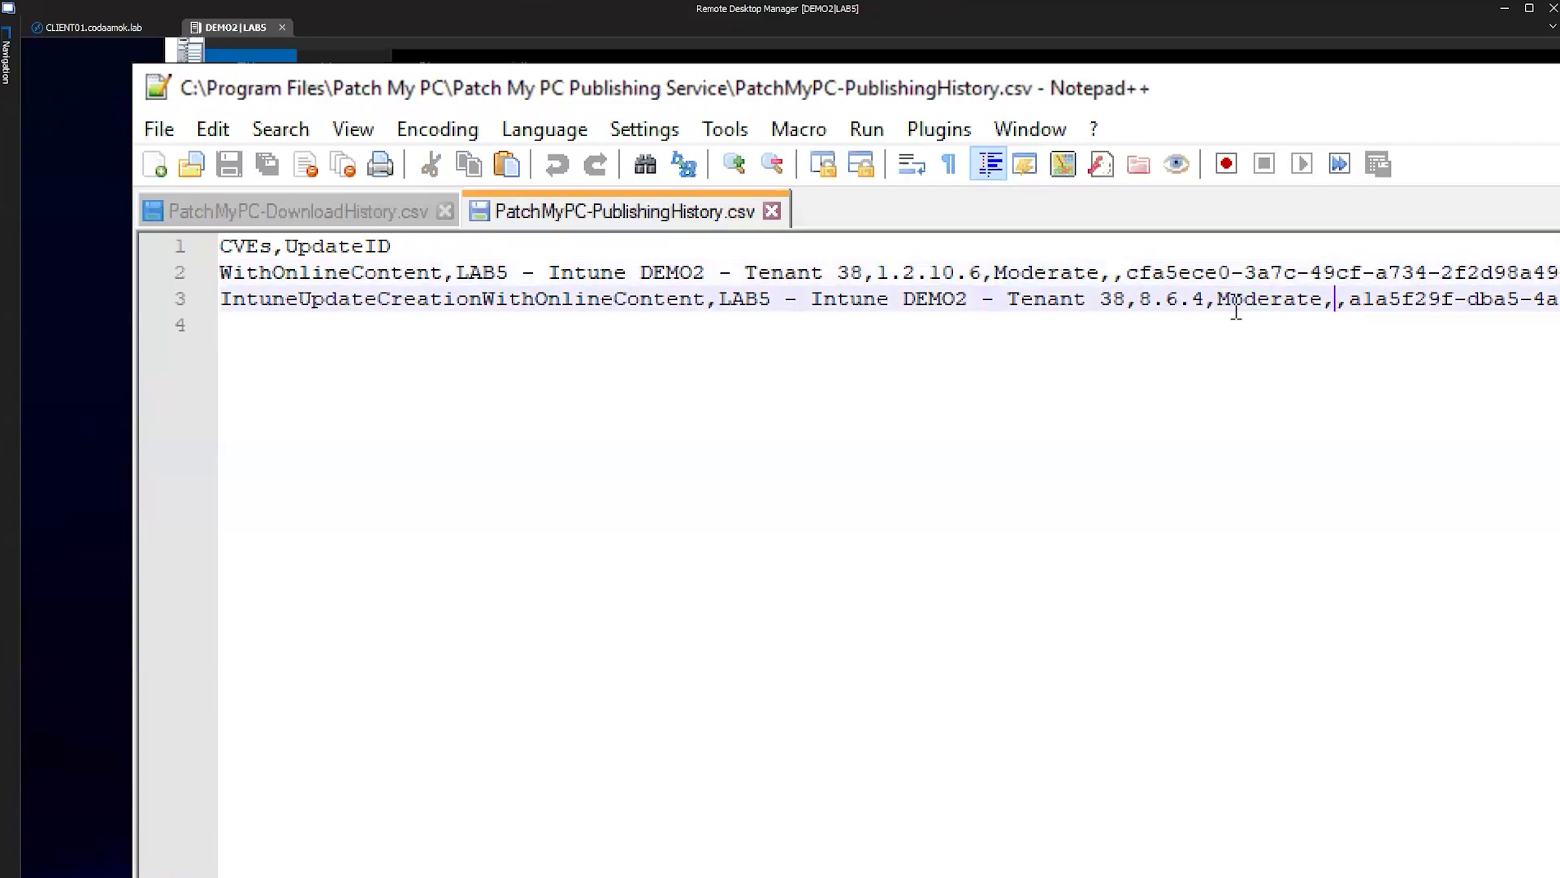
click(1111, 275)
scroll(391, 321, left, 3)
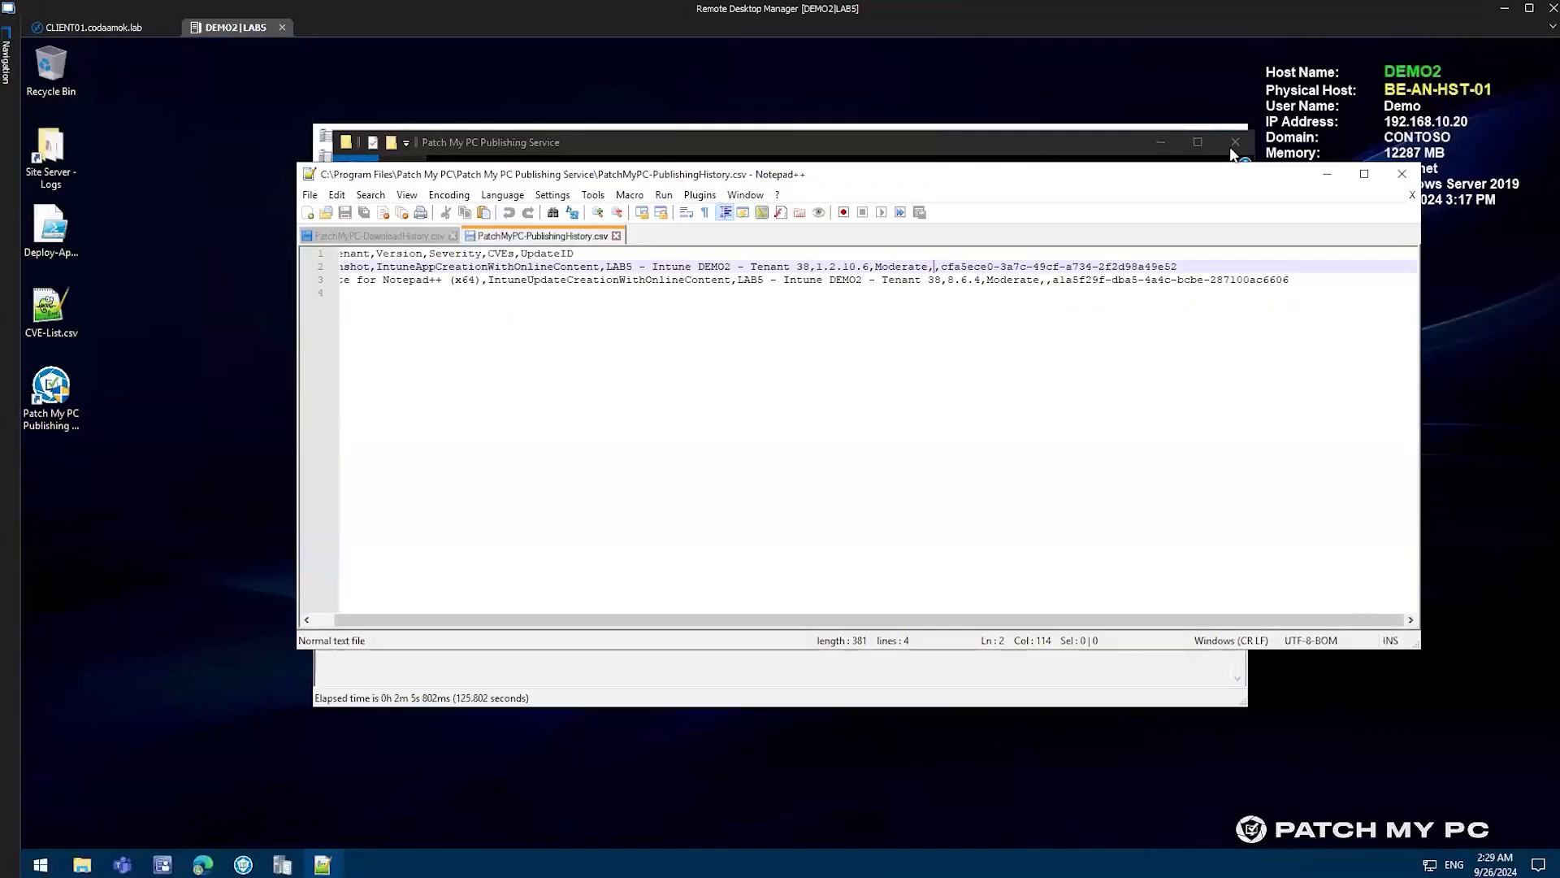
Close Notepad++, minimize File Explorer and locate the publishing report entries after the CSV file creation in PatchMyPC.log
click(1397, 172)
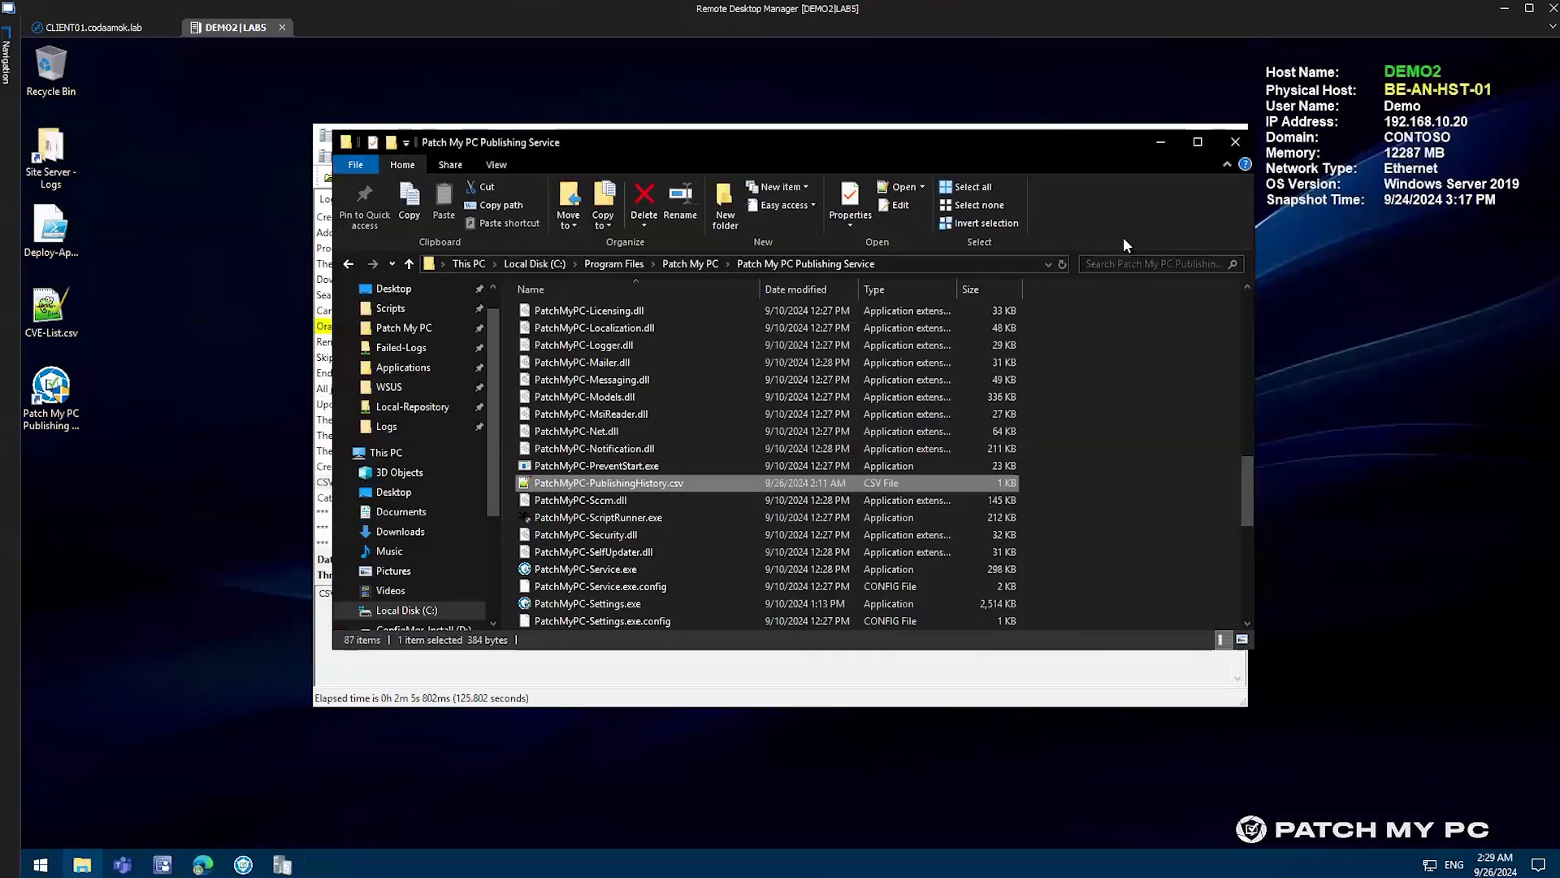
click(1161, 143)
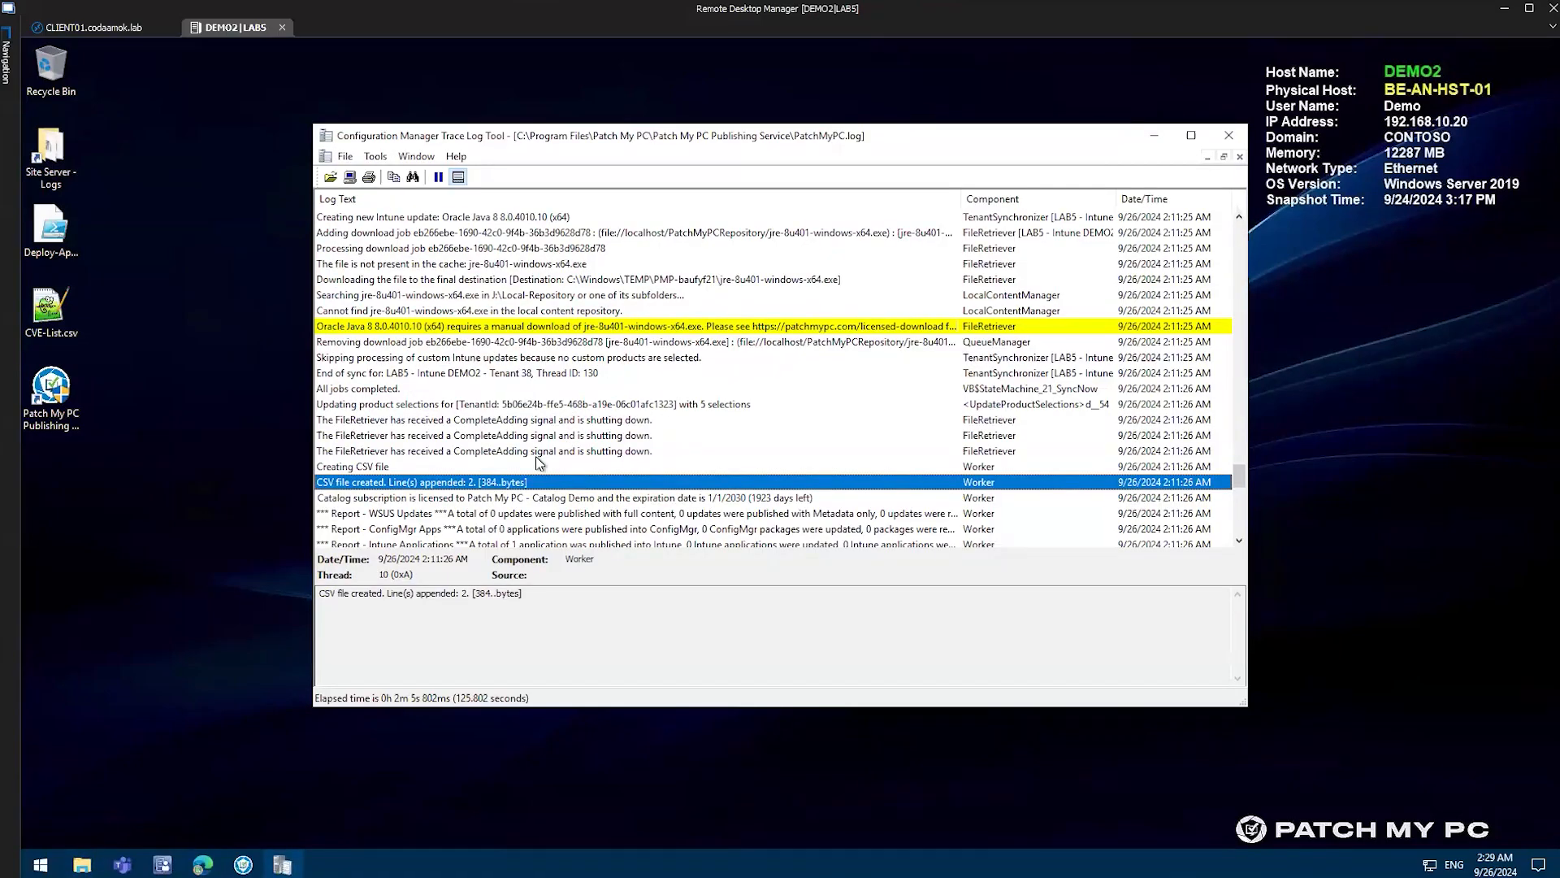
scroll(539, 462, down, 2)
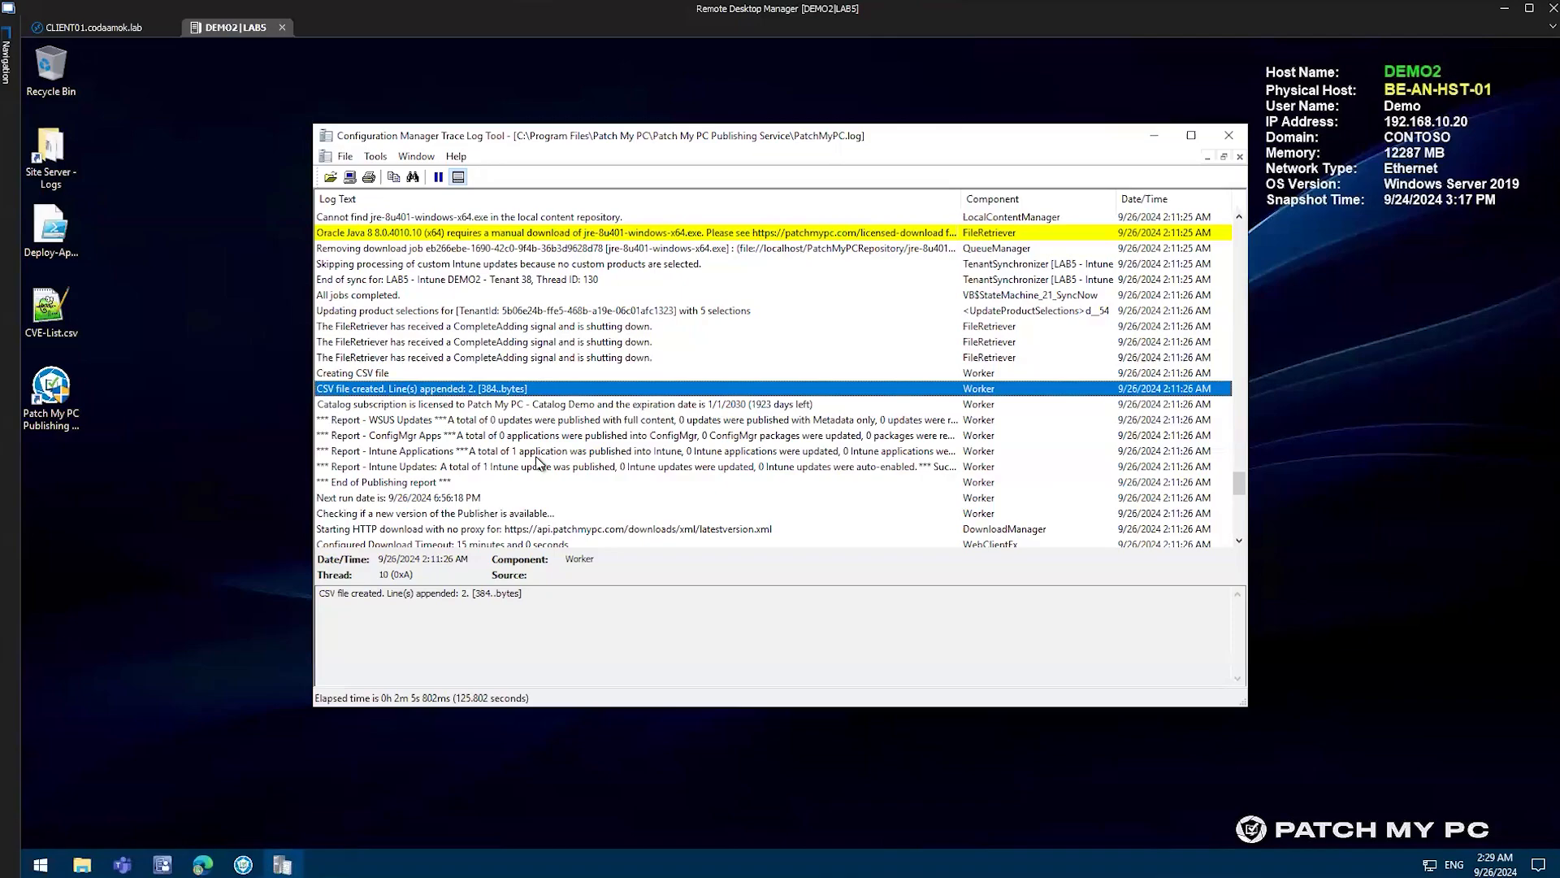
scroll(511, 461, down, 2)
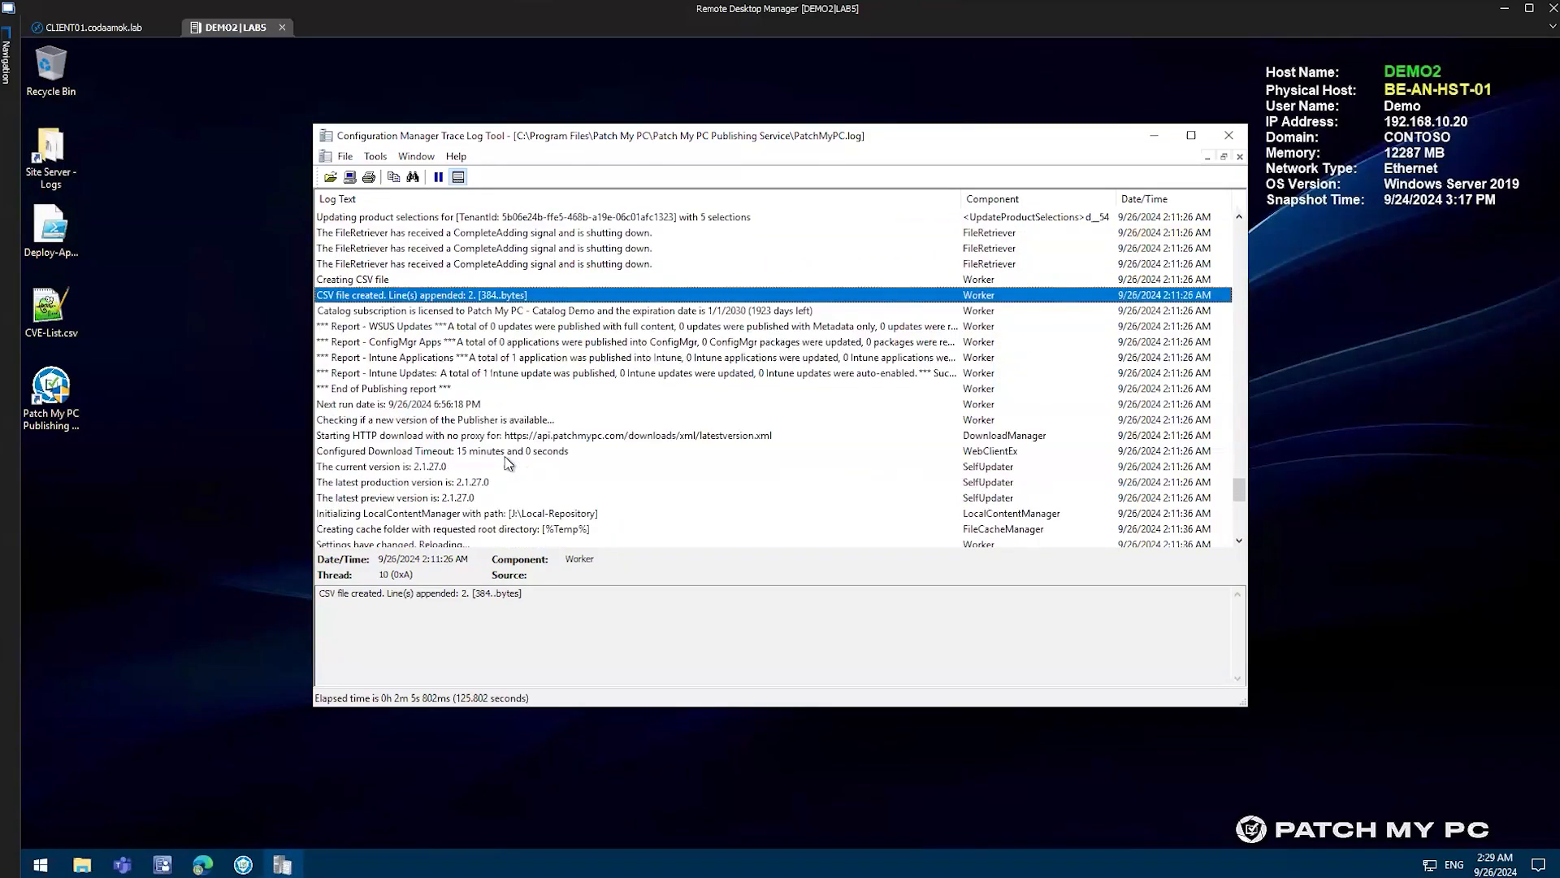
key(ctrl+4)
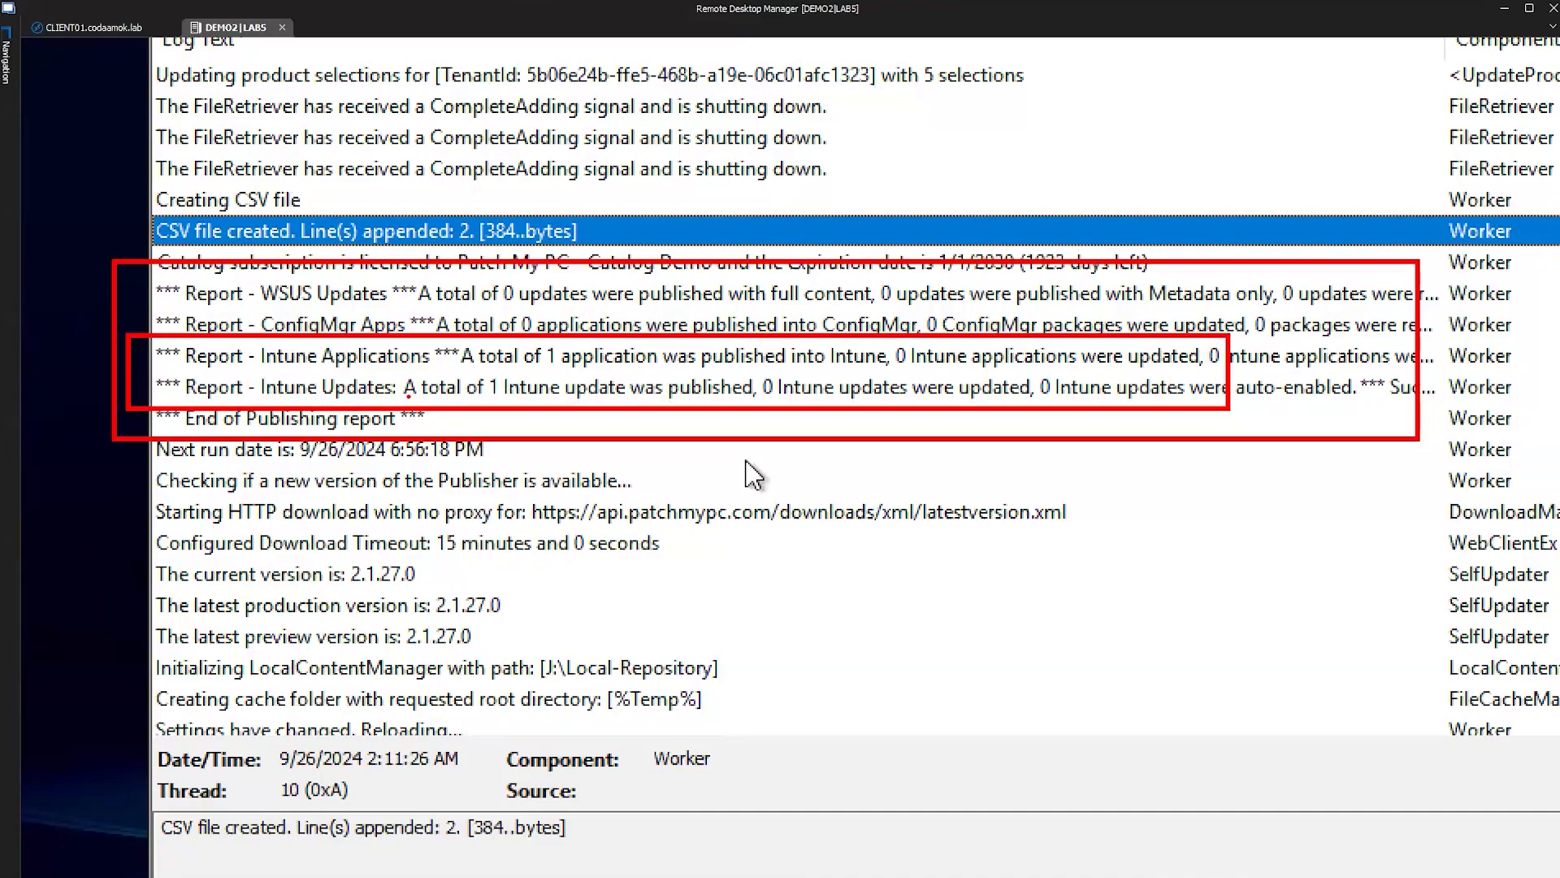
Read the full details of the Intune Applications and Intune Updates report entries, down to the Failures section
click(317, 365)
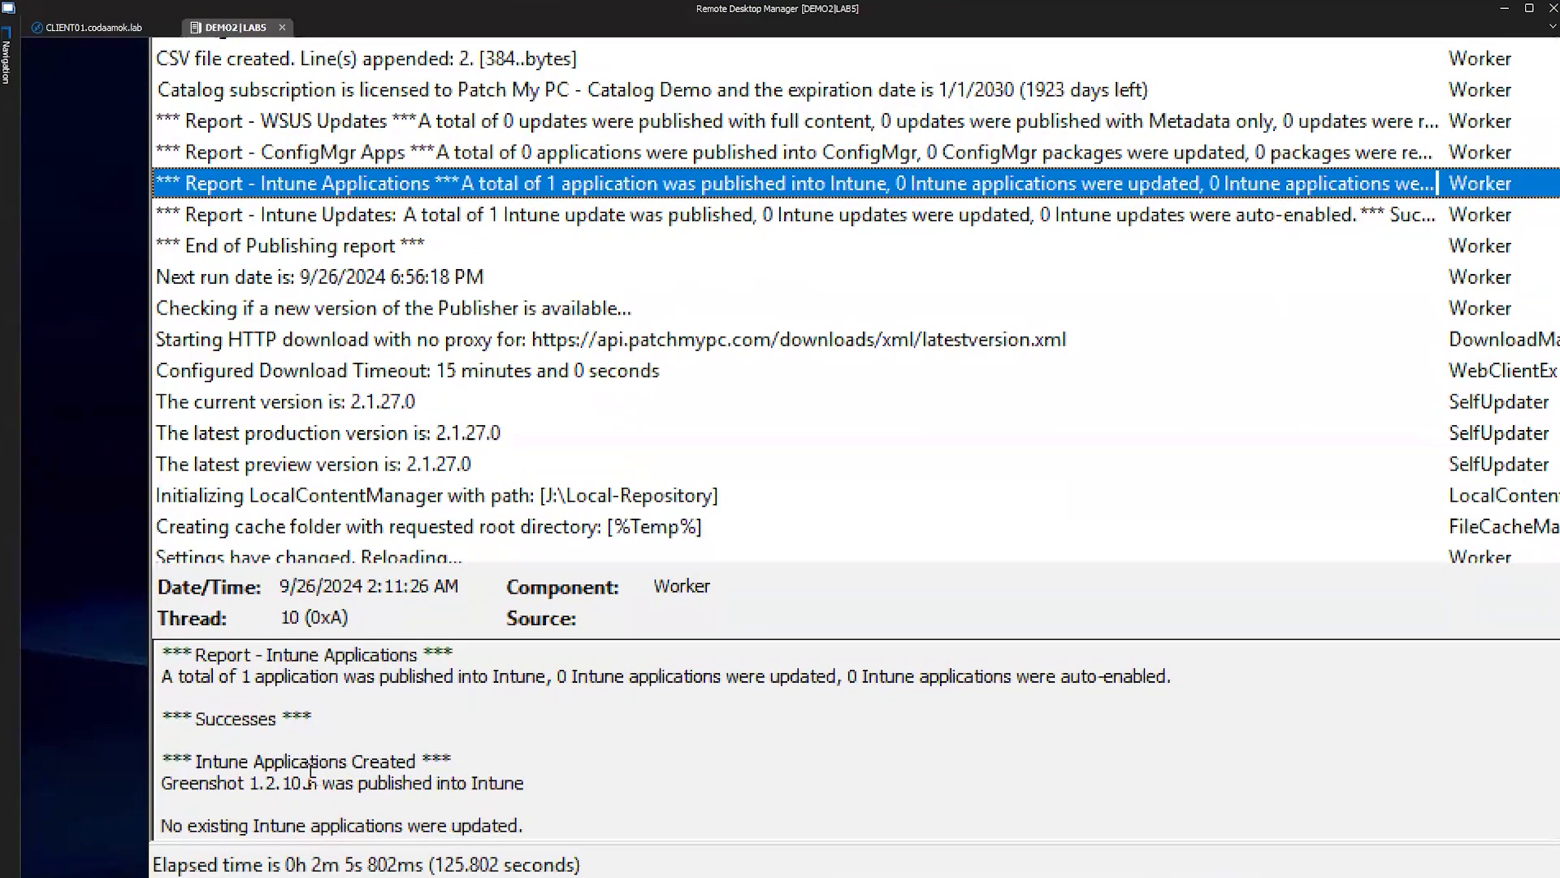
drag(216, 772, 435, 771)
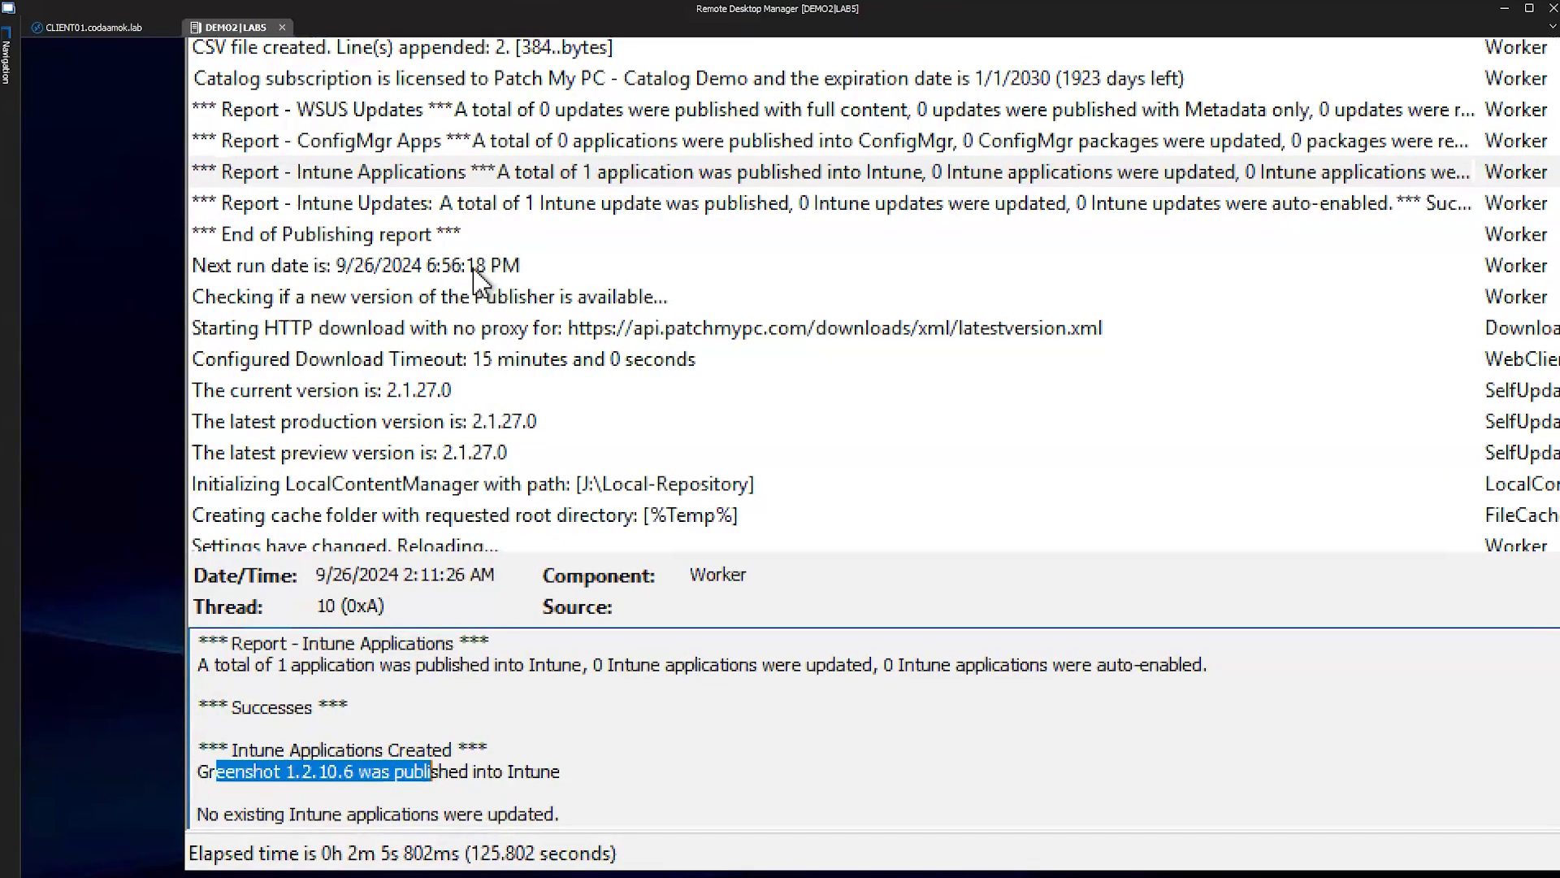
click(458, 203)
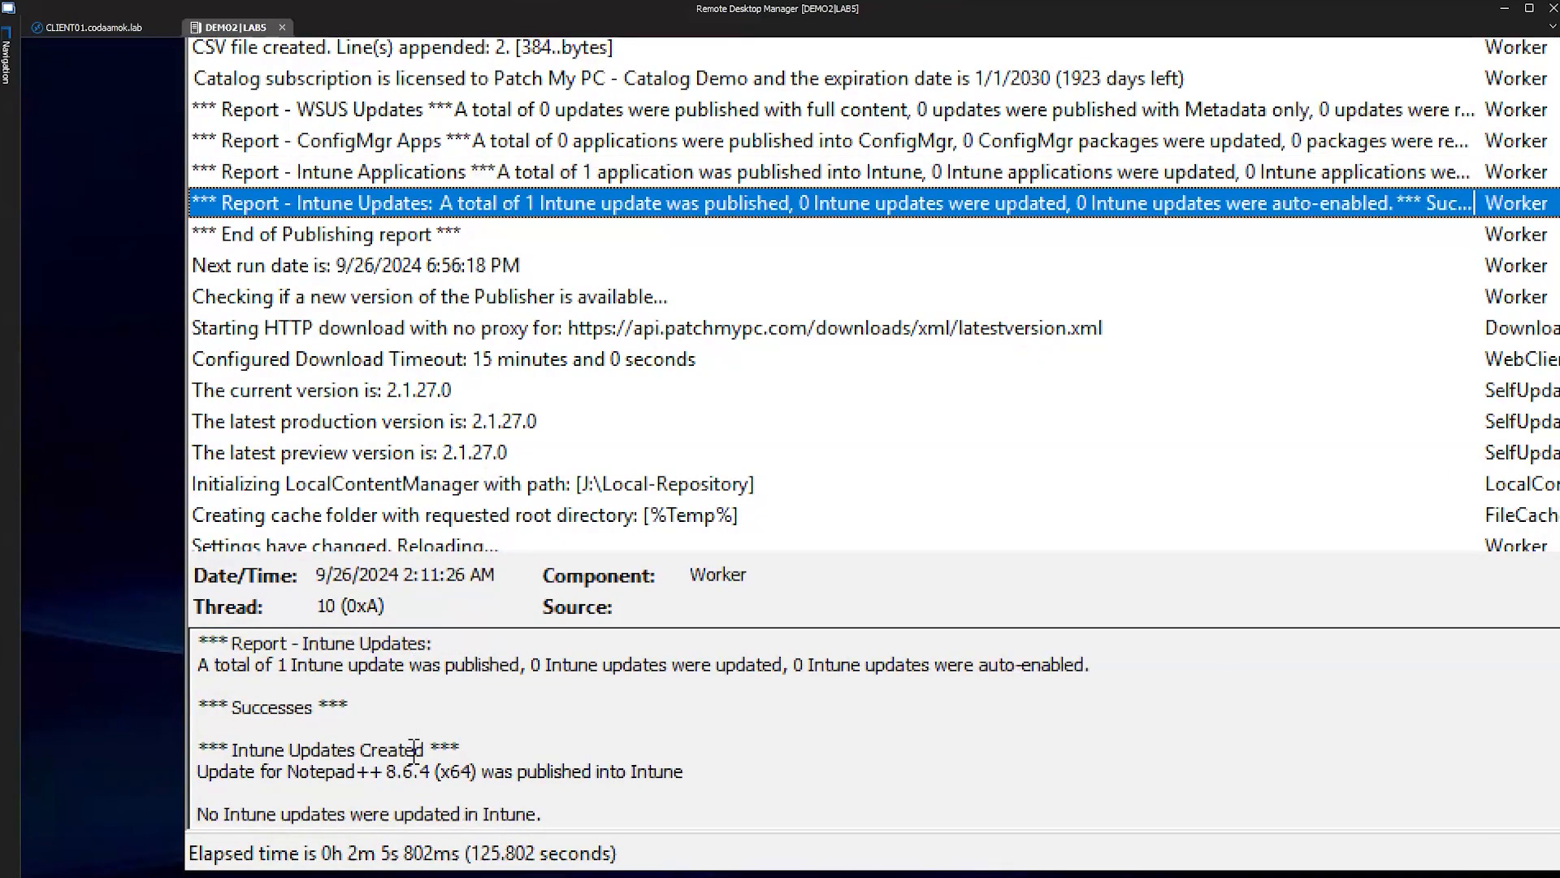
scroll(415, 749, down, 3)
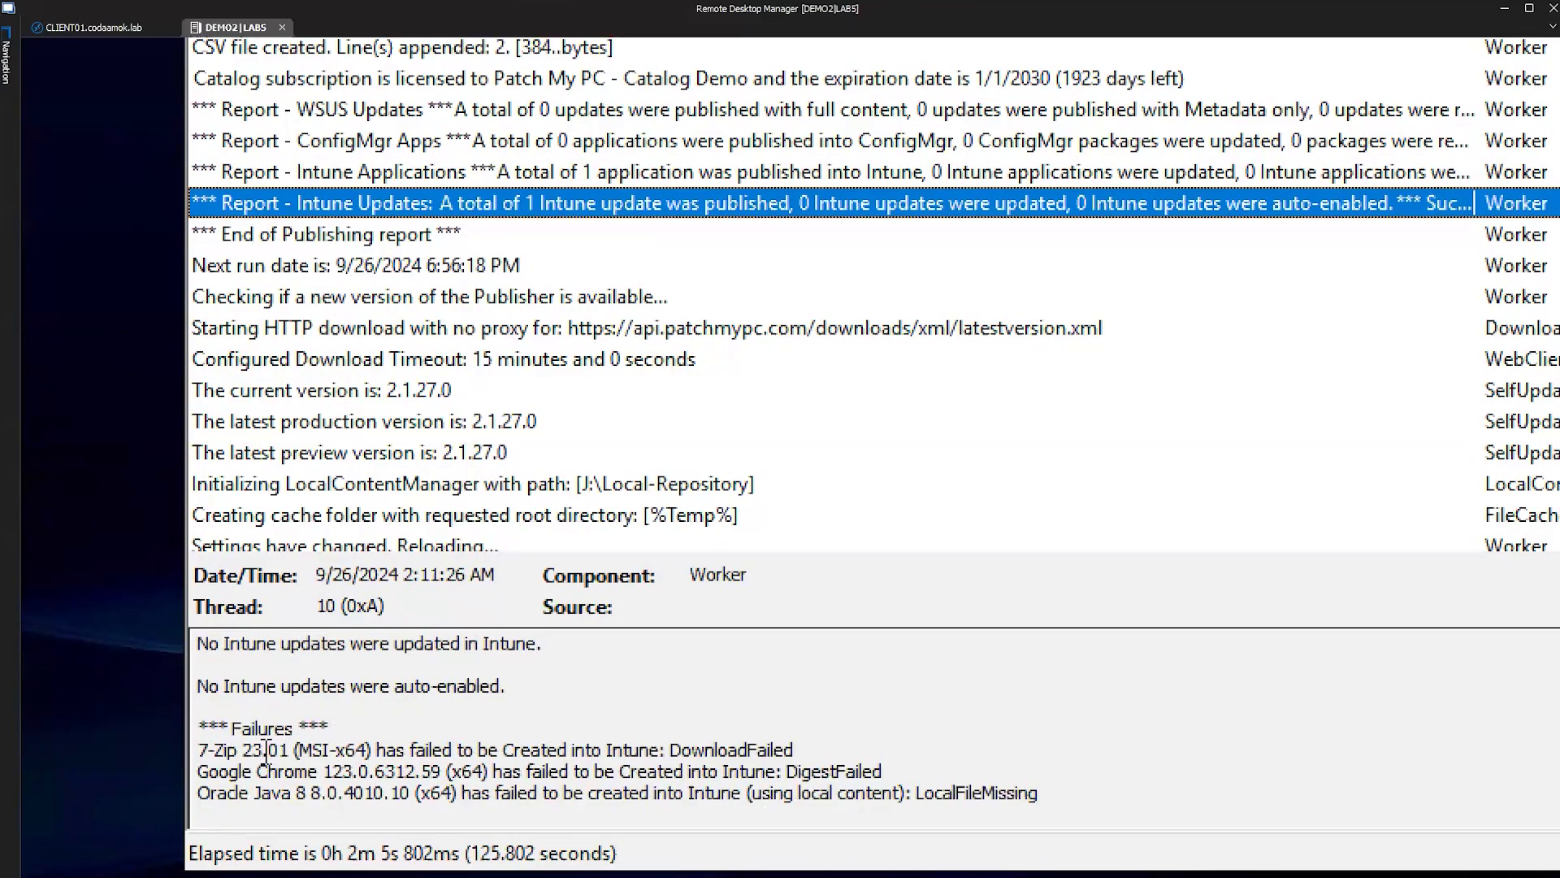
Examine the failure reasons listed for 7-Zip, Google Chrome and Oracle Java 8 in the Intune Updates report
click(347, 747)
drag(347, 749, 592, 748)
click(707, 748)
drag(271, 770, 441, 770)
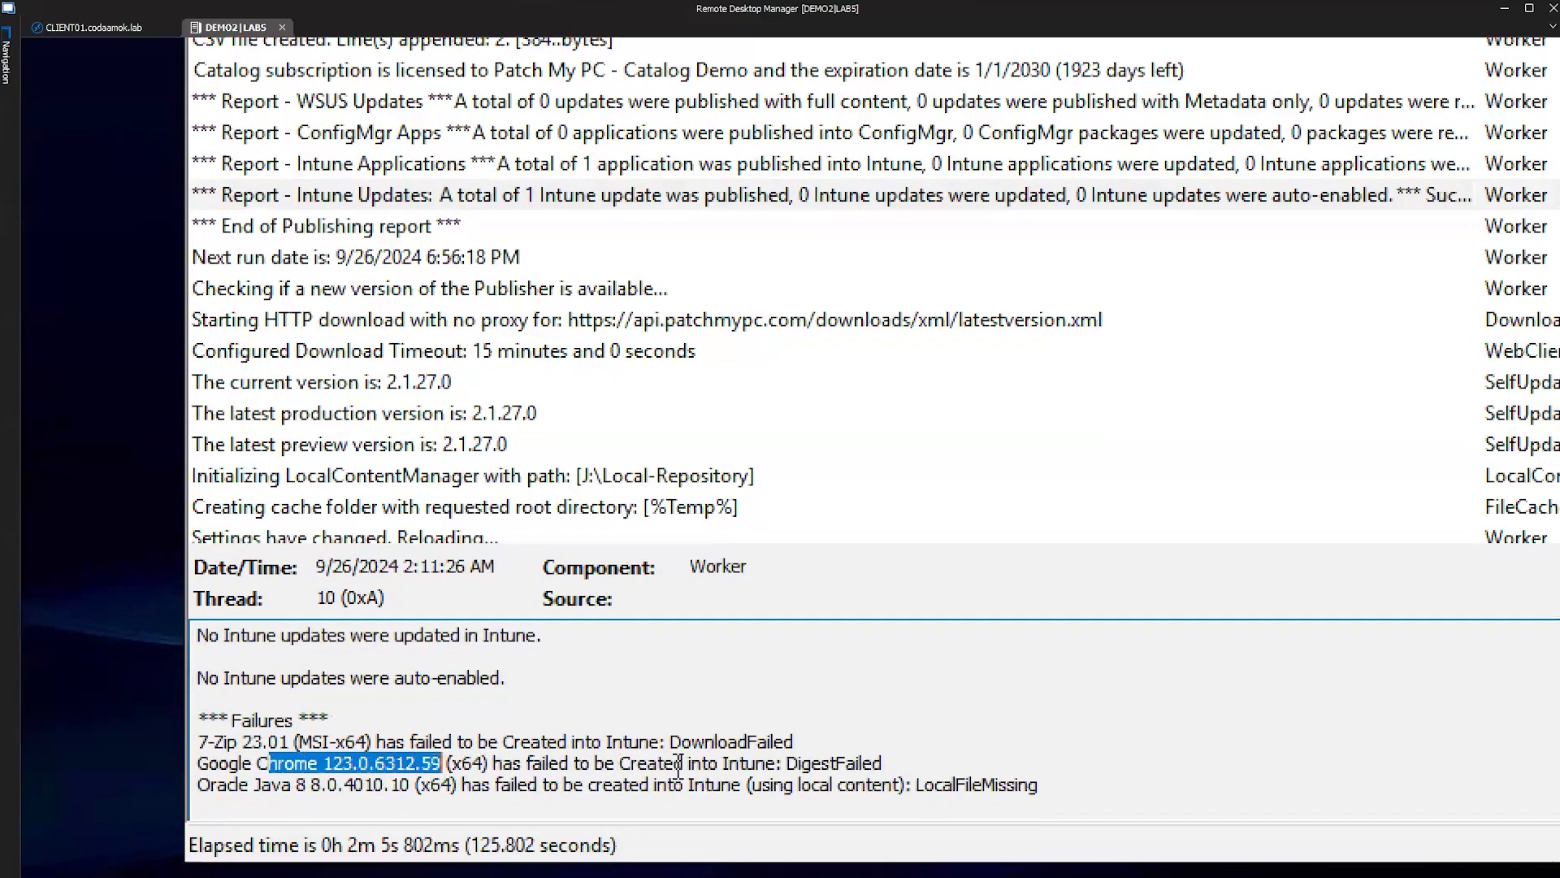
click(842, 766)
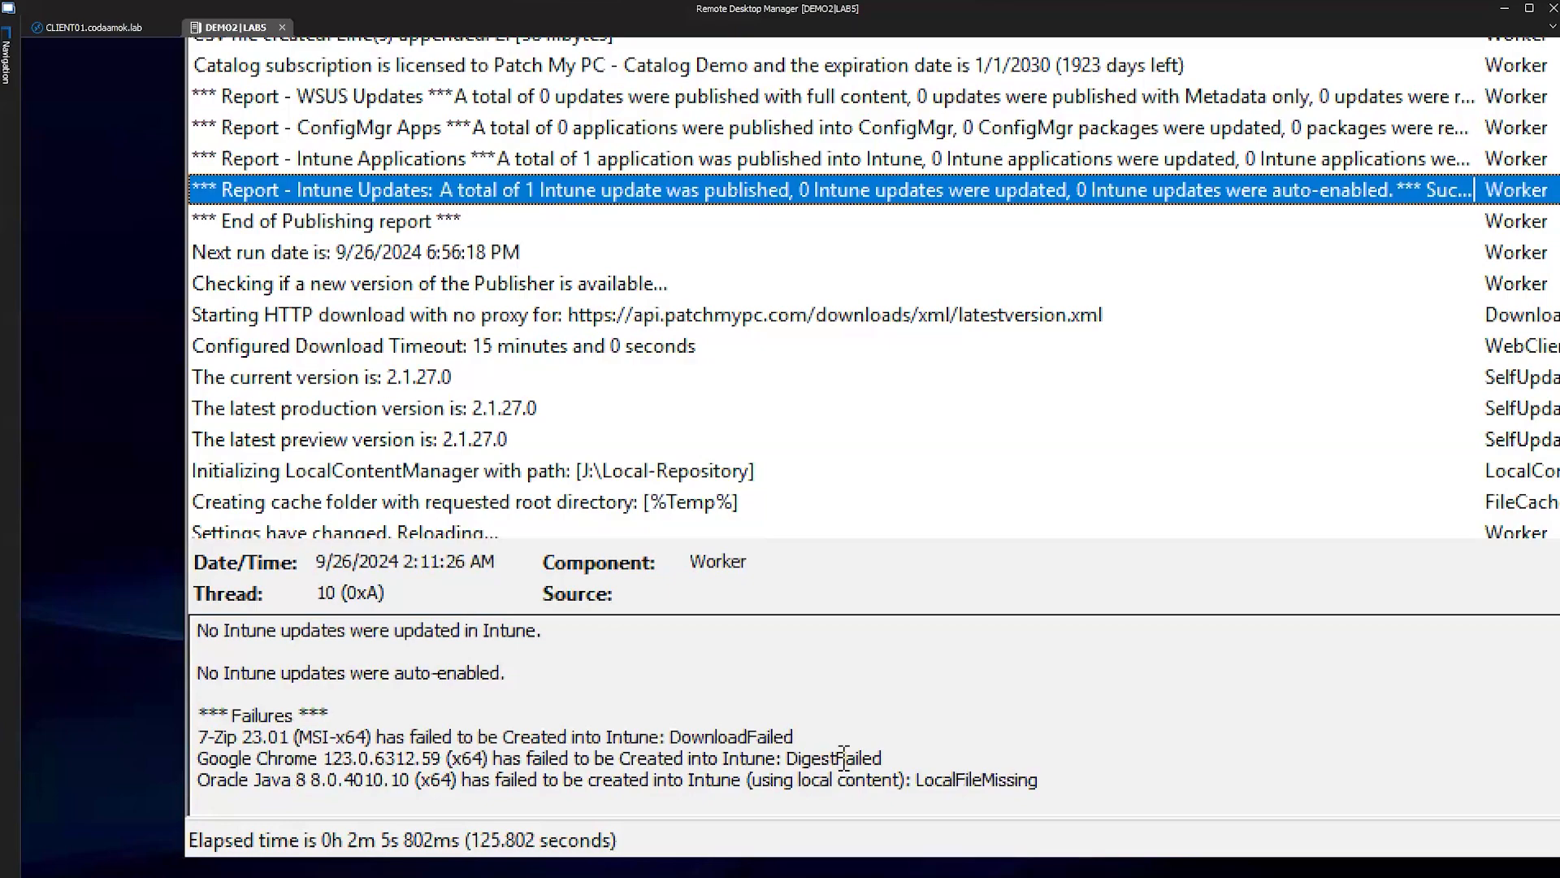
drag(282, 777, 514, 769)
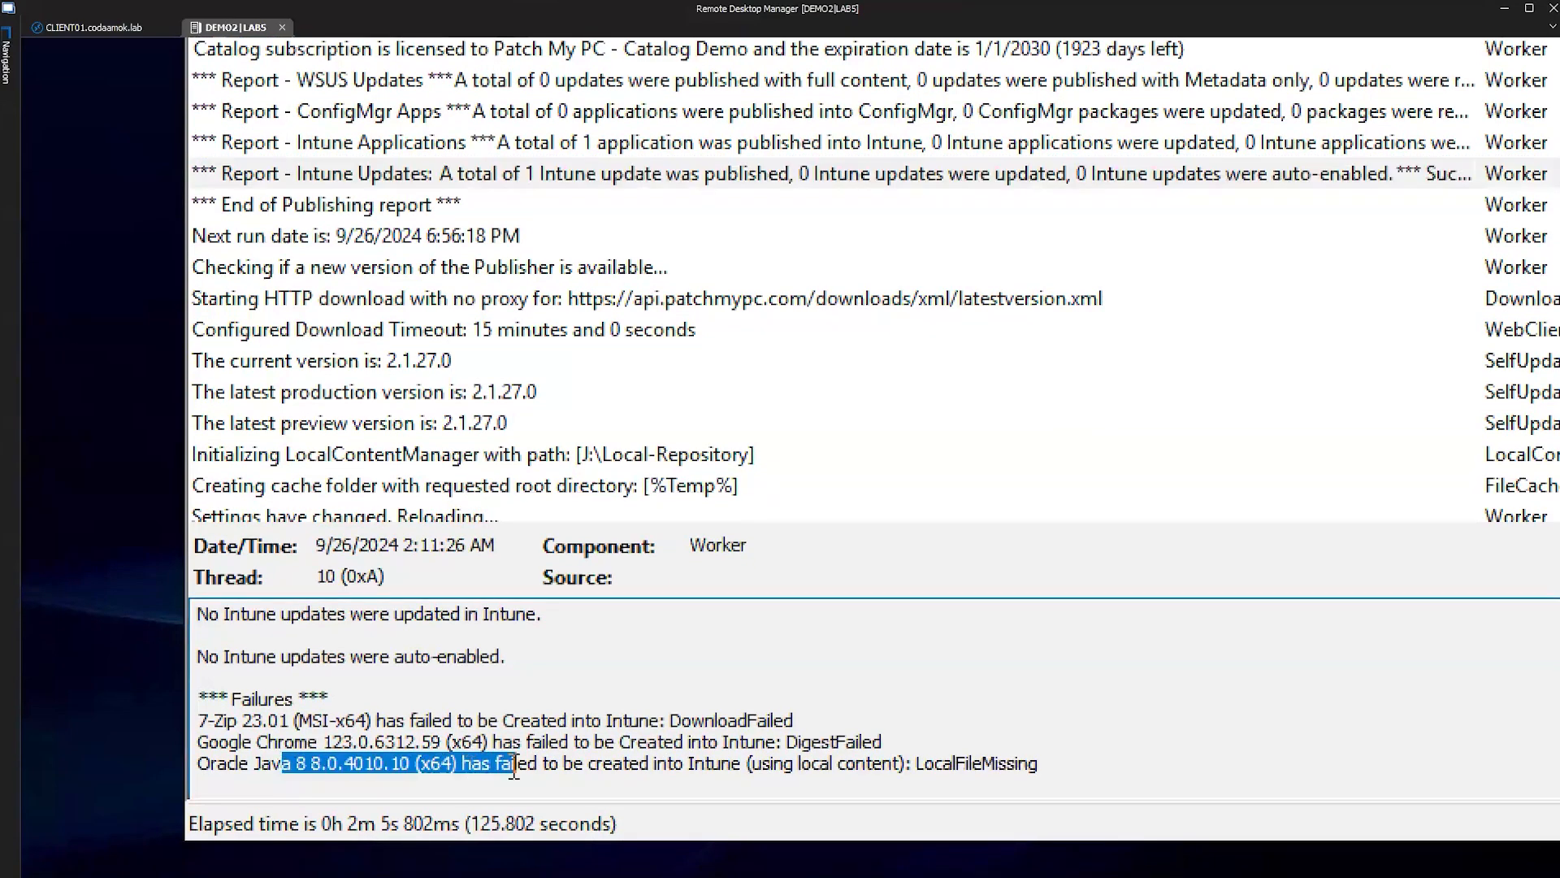
click(1020, 765)
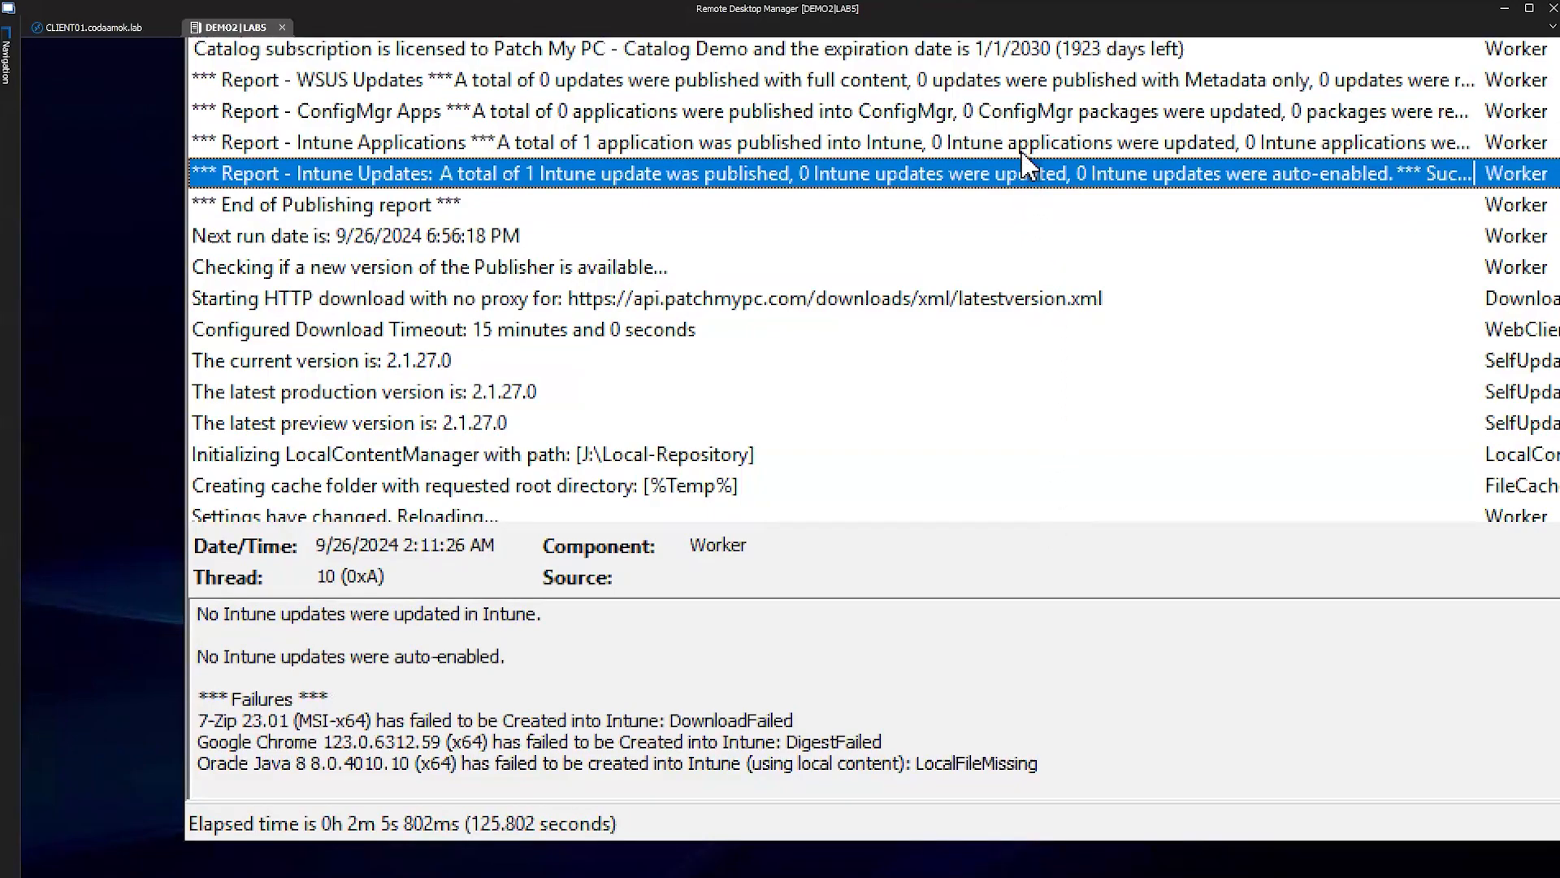
Review the log entries around the publishing report, from the CSV creation through the next run date and Publisher version check
scroll(1025, 163, up, 3)
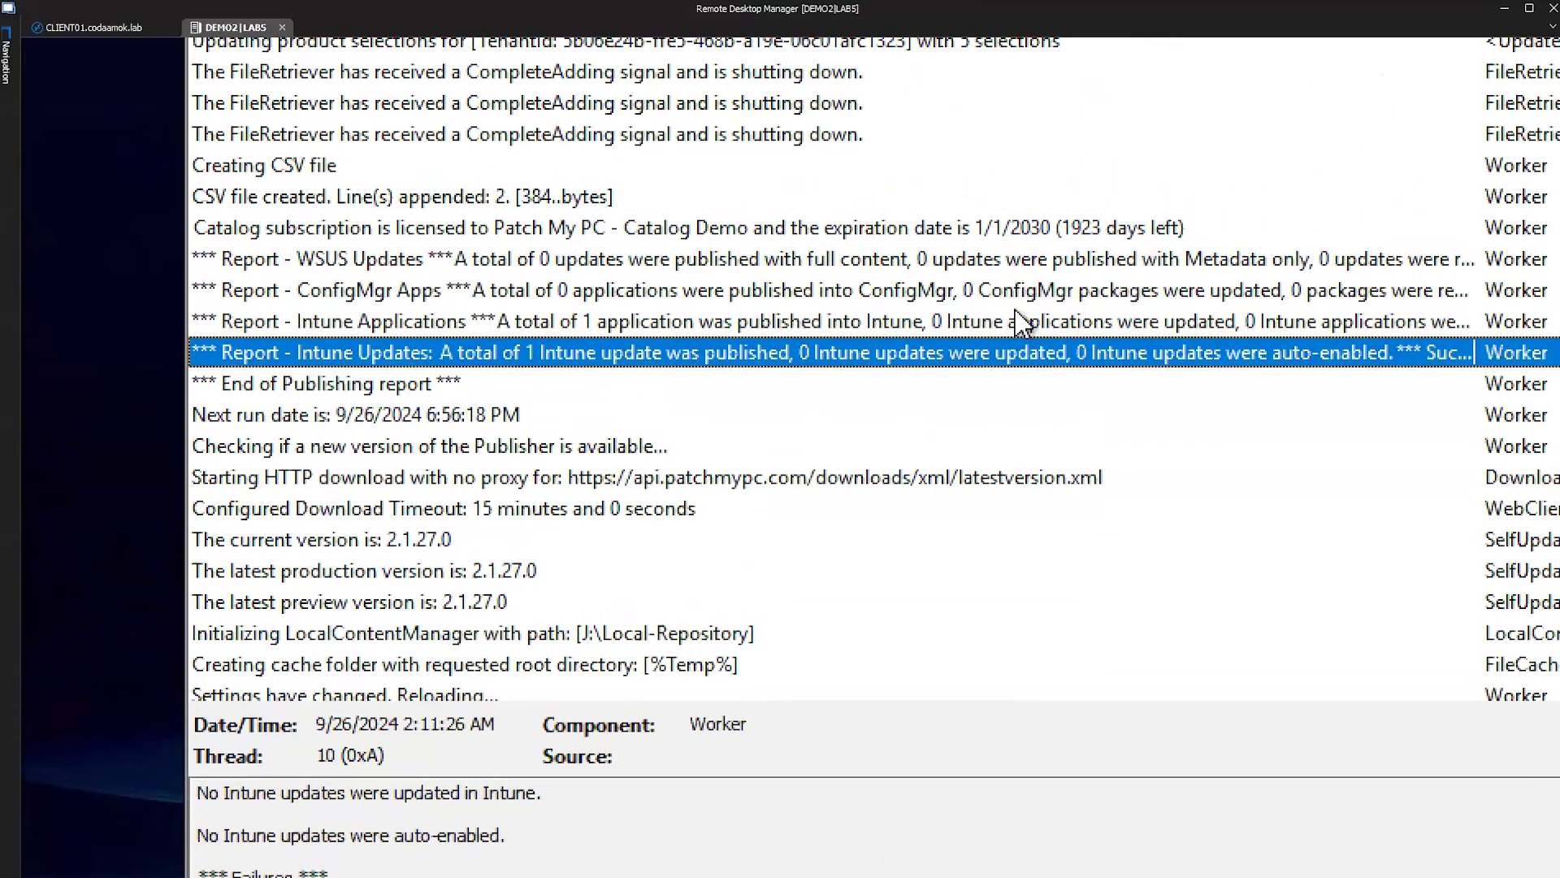
scroll(1005, 385, down, 1)
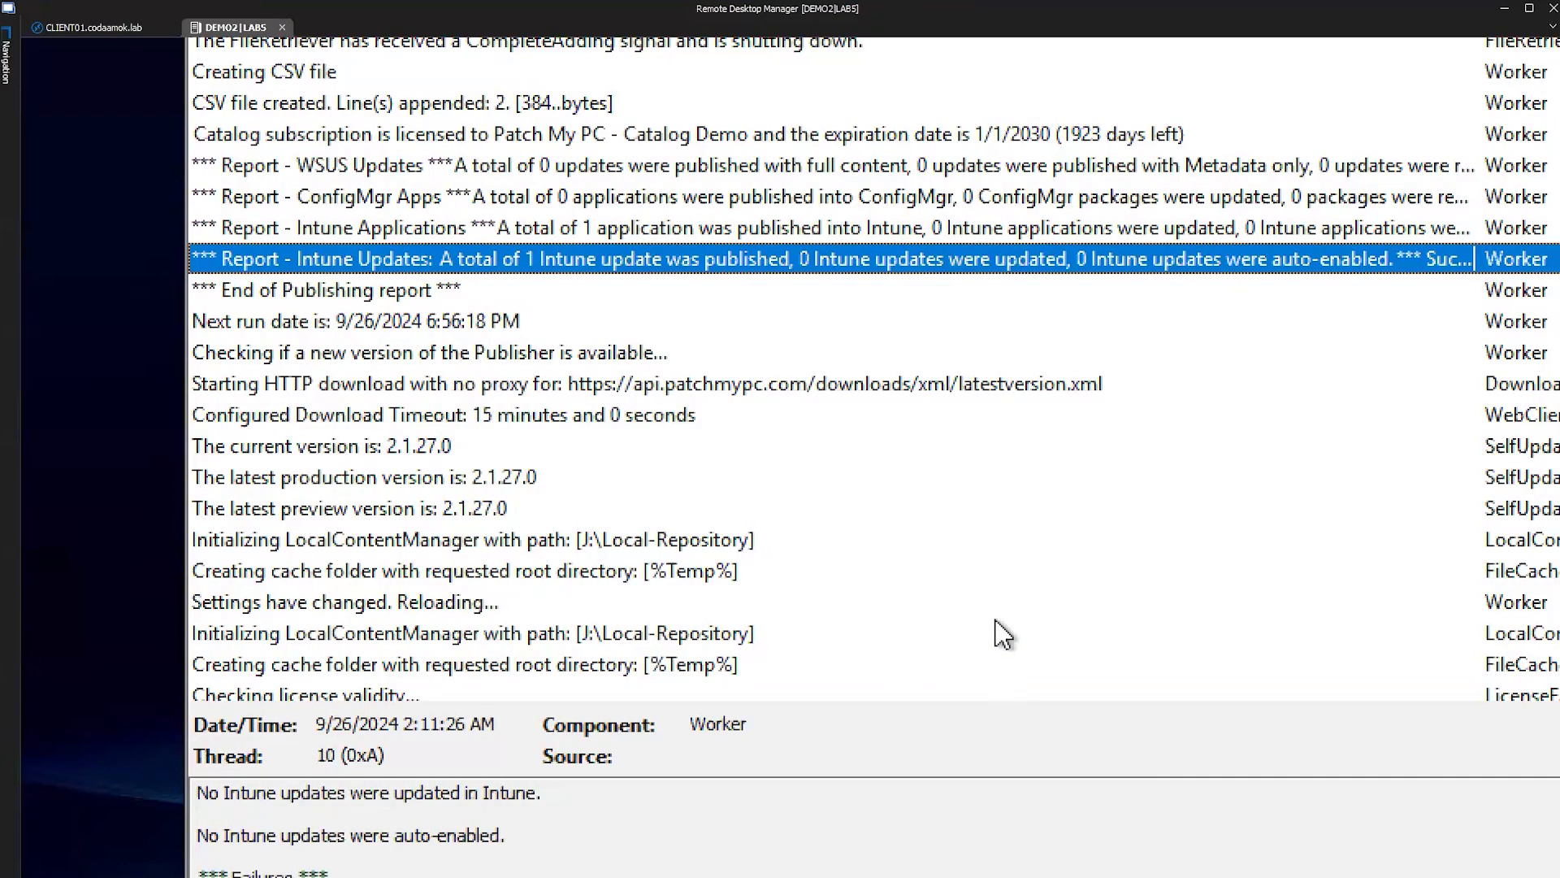
scroll(1007, 583, down, 1)
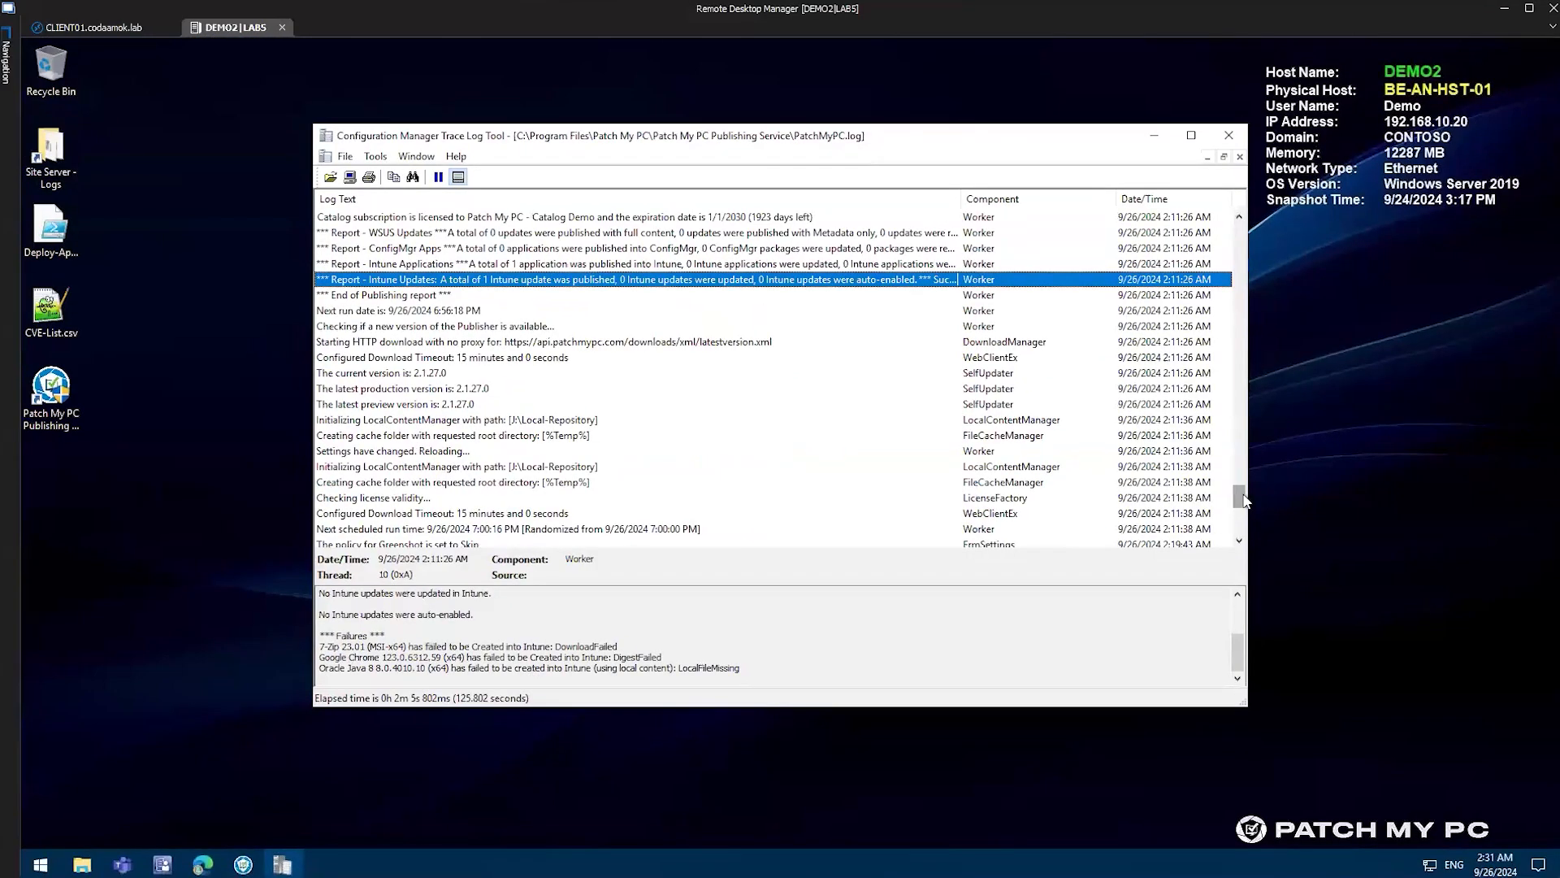
Go back to the early part of the log and find the entry recording which account started the Settings tool
drag(1246, 501, 1268, 220)
scroll(823, 347, down, 3)
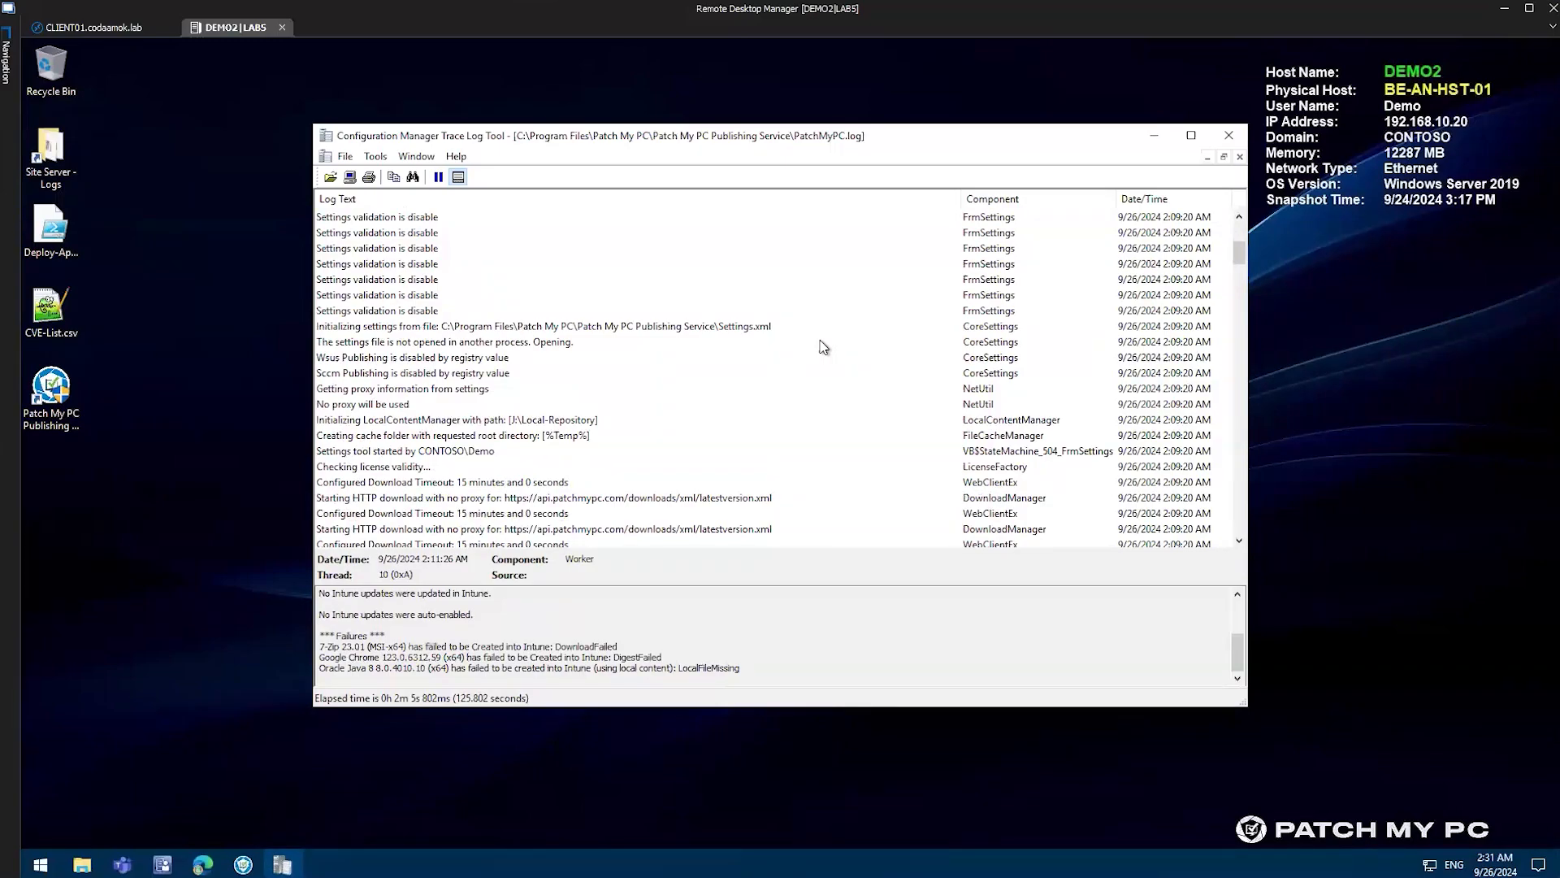
scroll(780, 375, down, 1)
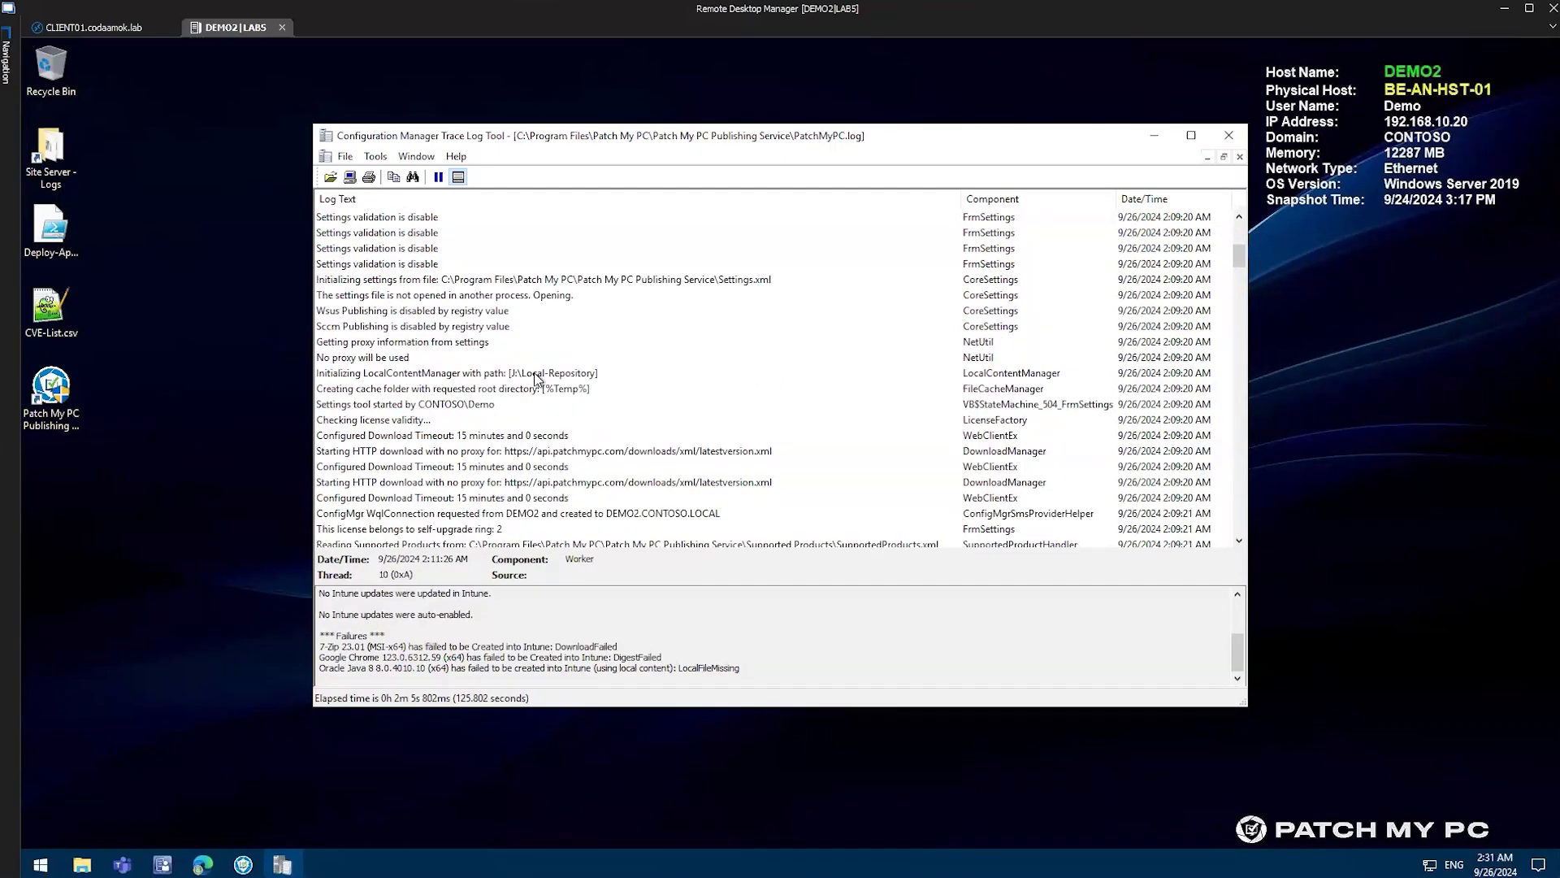
key(ctrl+1)
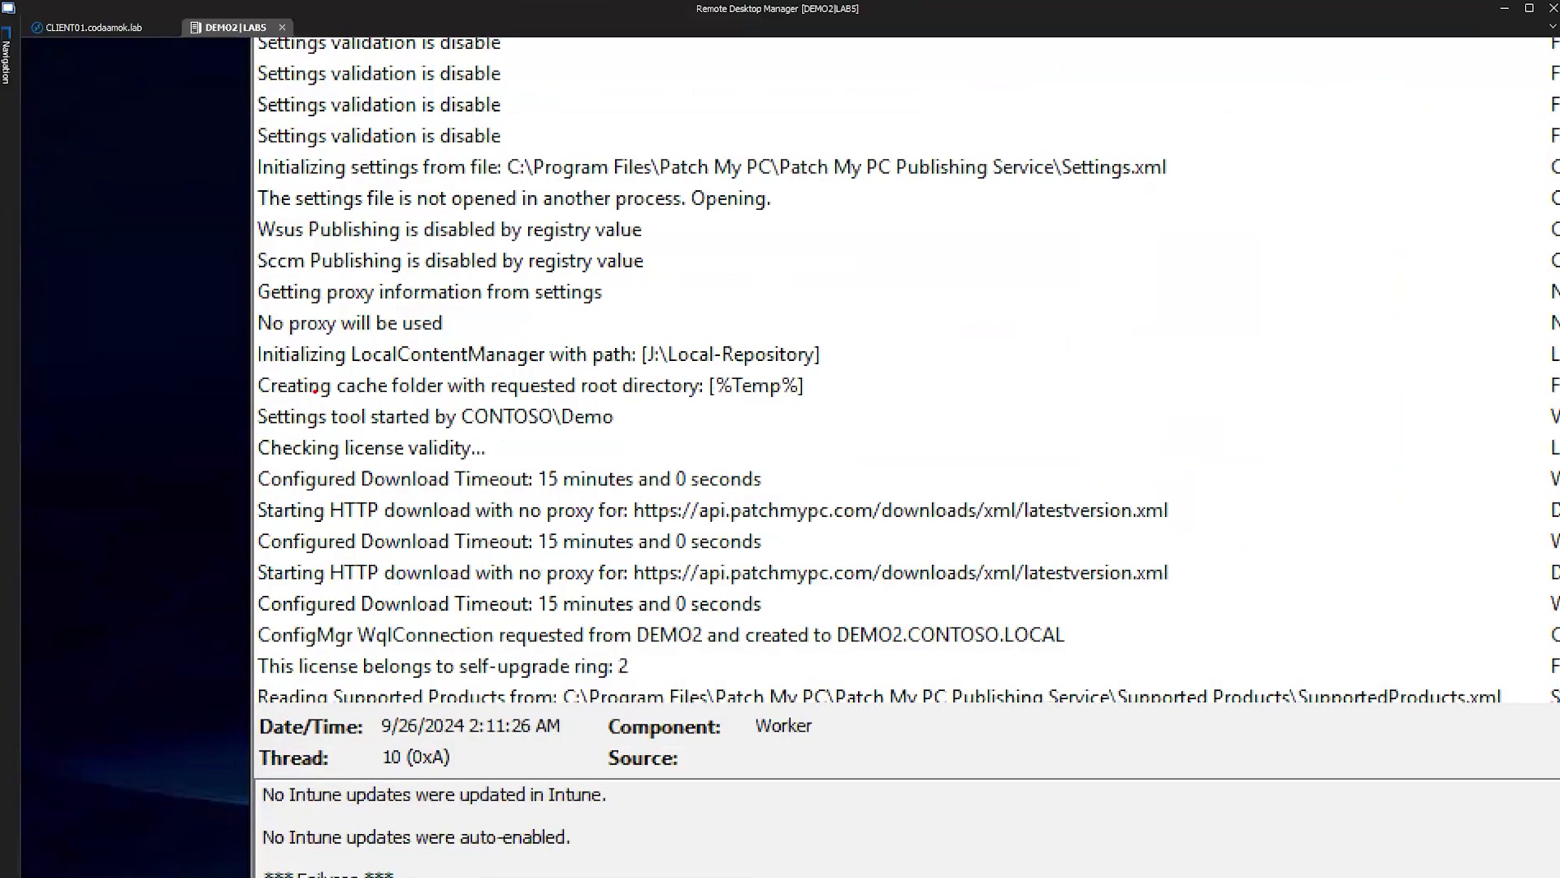
click(255, 393)
drag(235, 392, 657, 439)
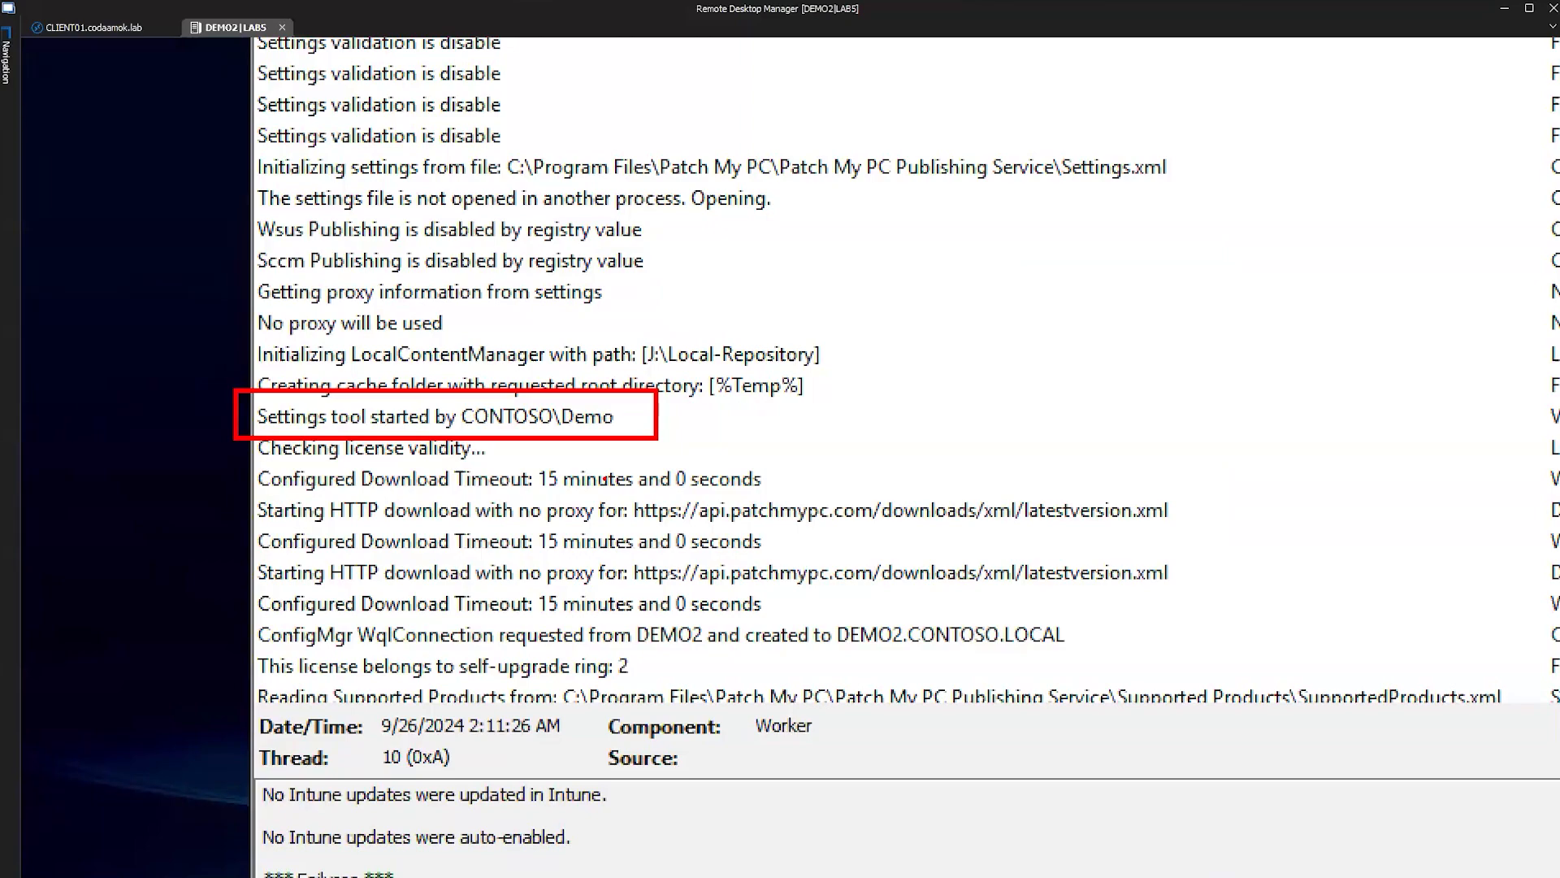
Switch to the Patch My PC Publishing Settings and open the Intune Options for Intune Updates
key(Escape)
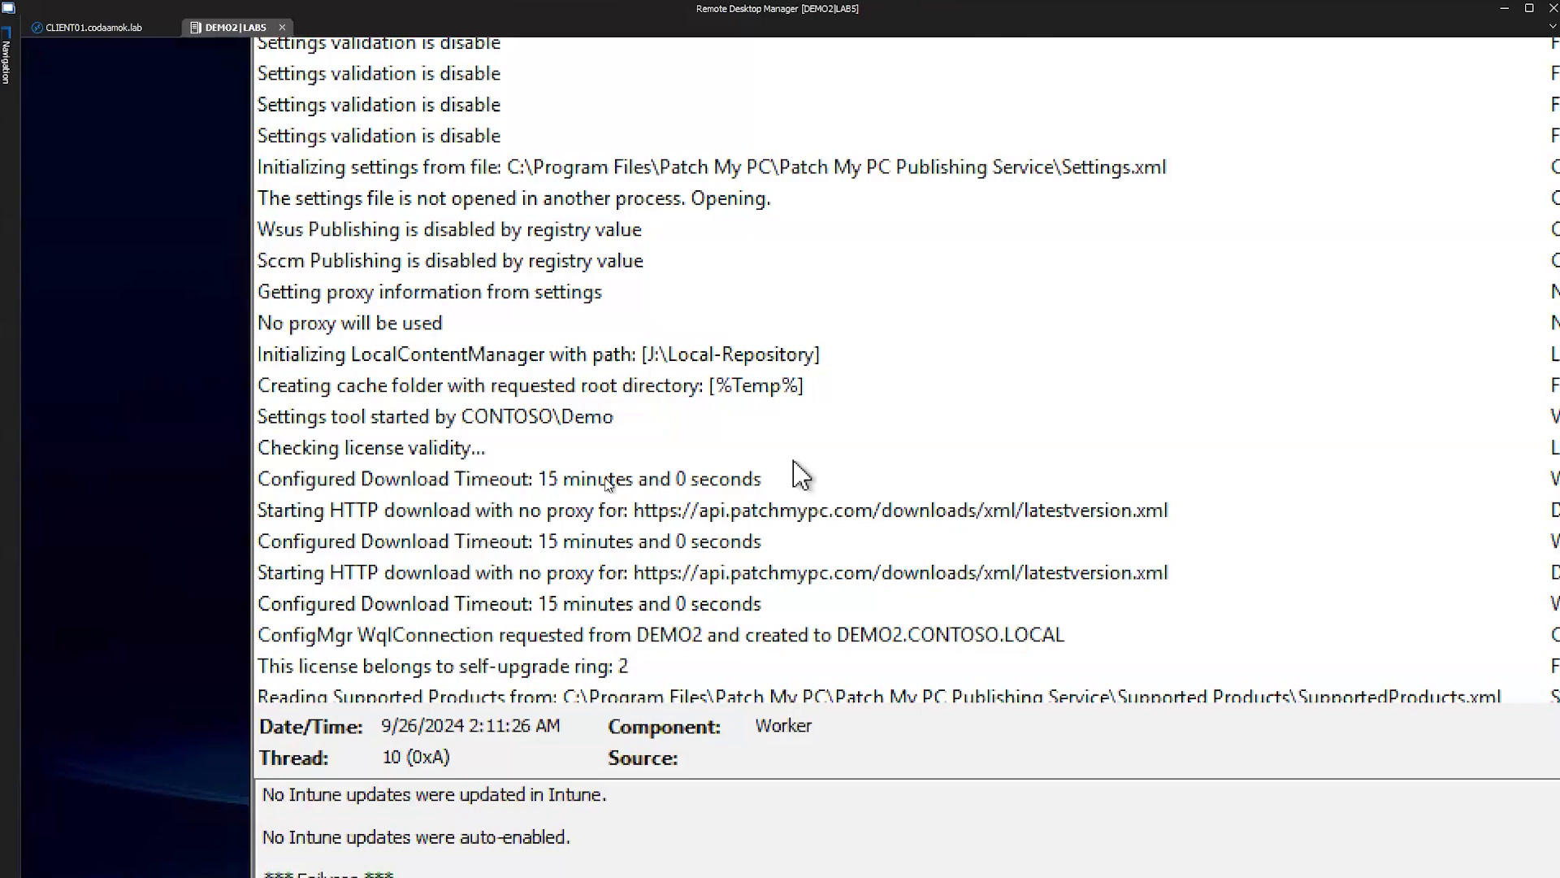
key(Escape)
drag(719, 136, 594, 151)
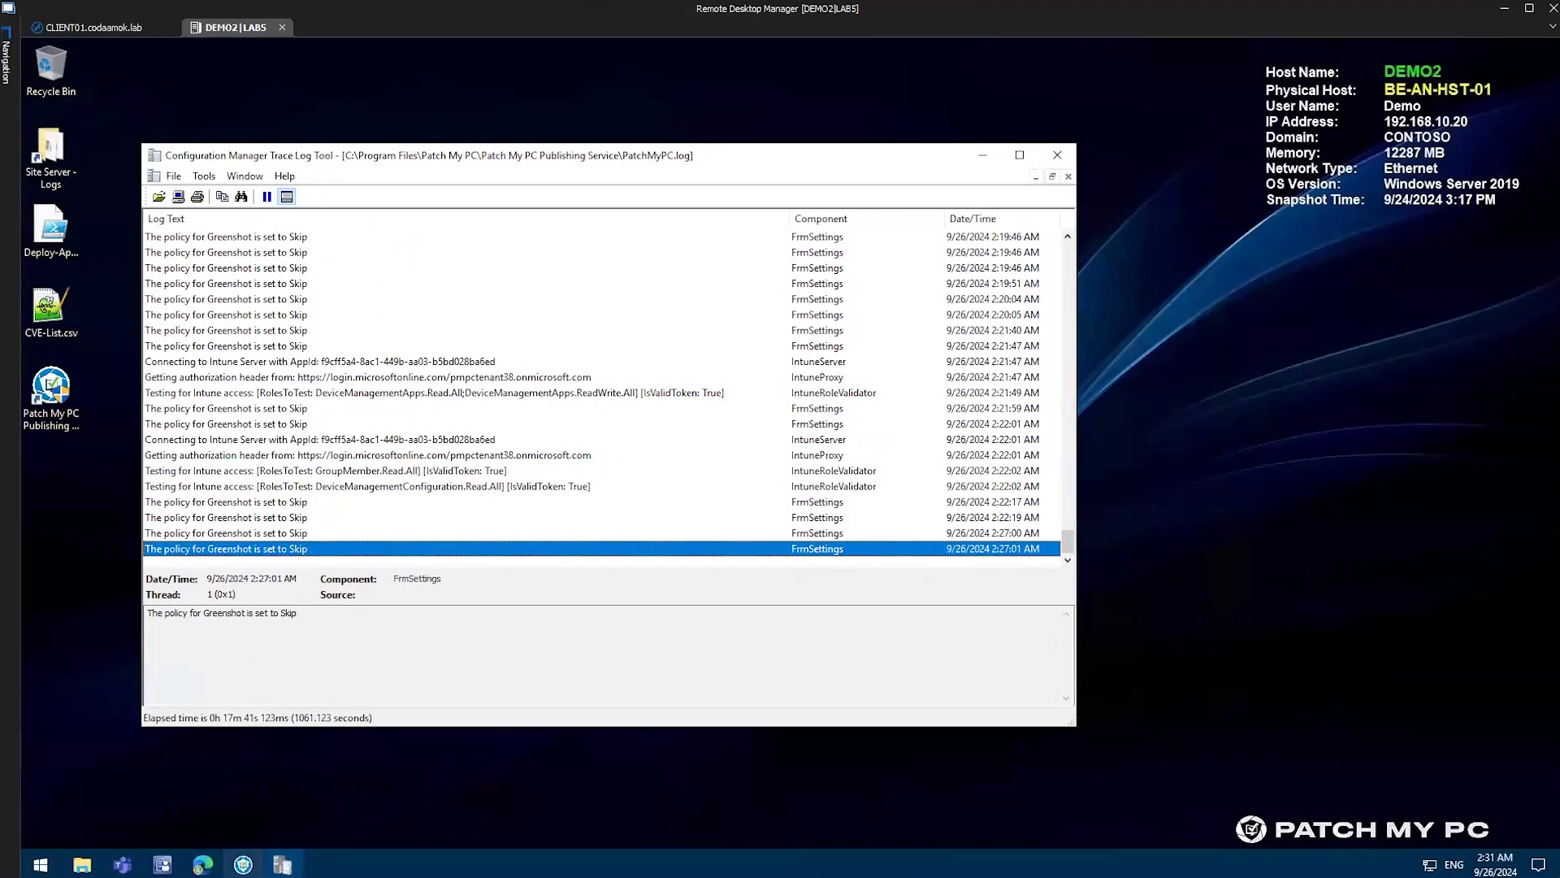
click(243, 865)
drag(617, 151, 786, 164)
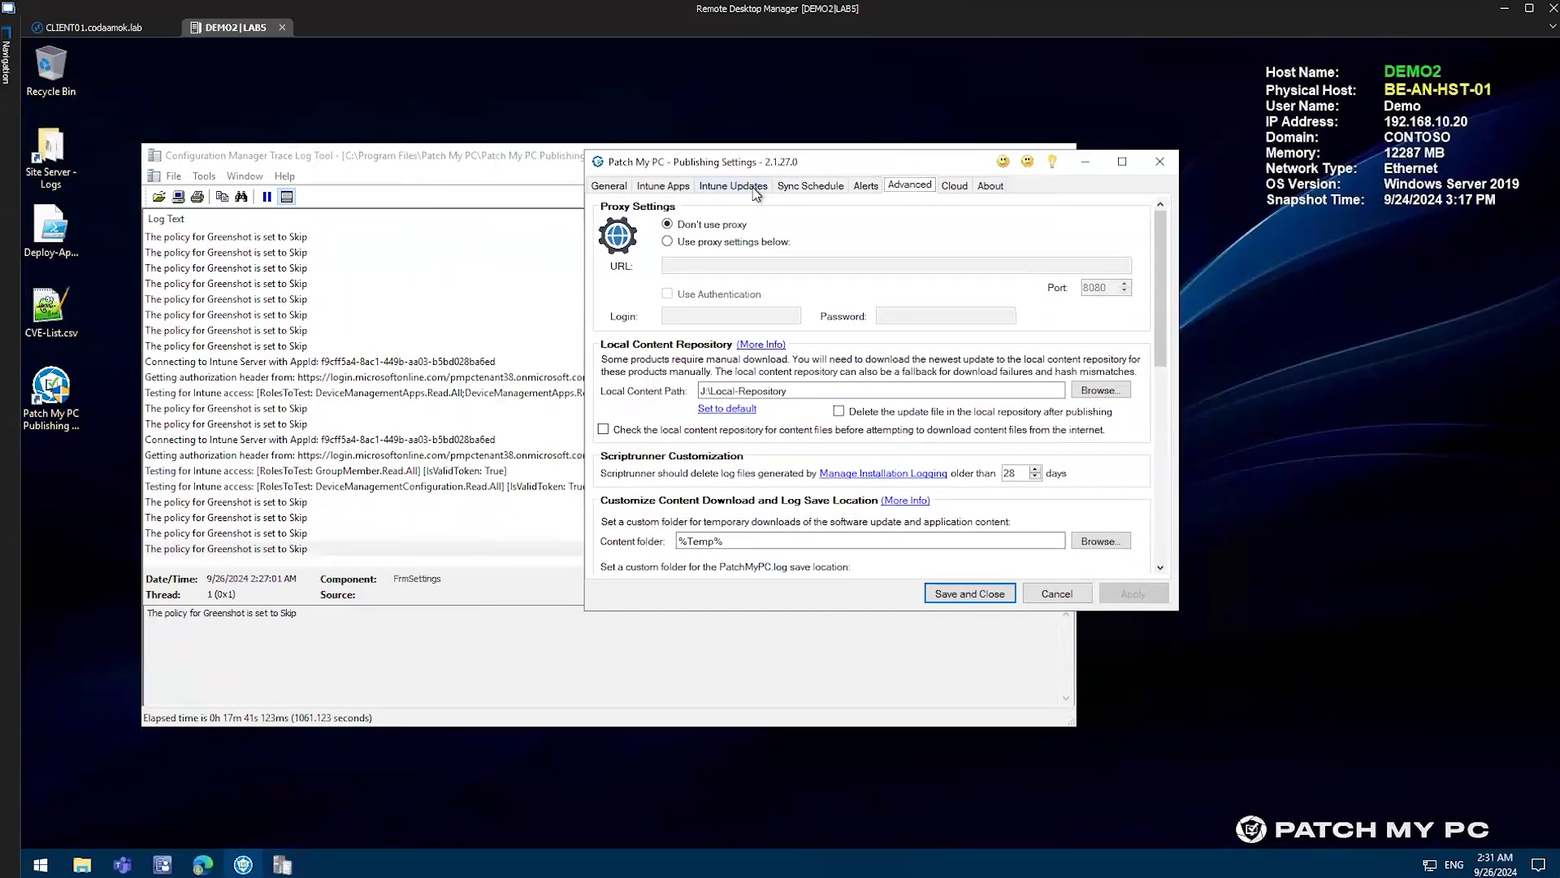
click(754, 187)
click(922, 210)
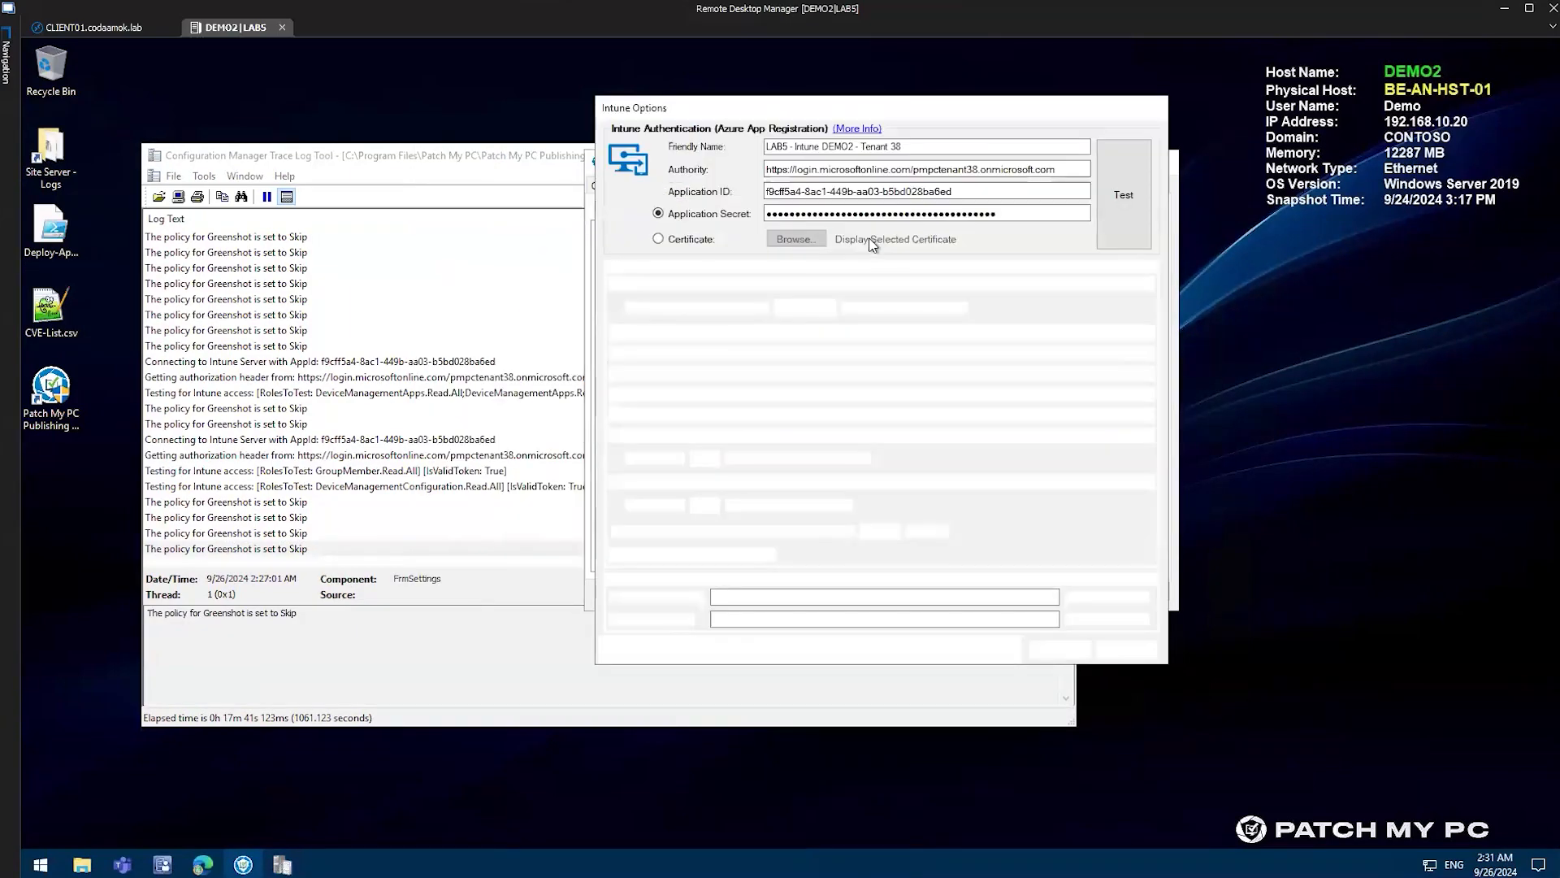
Test the Intune app registration's connection, review the permission results, and close the Intune Options without saving
key(ctrl+2)
drag(122, 518, 571, 565)
key(Escape)
click(1102, 213)
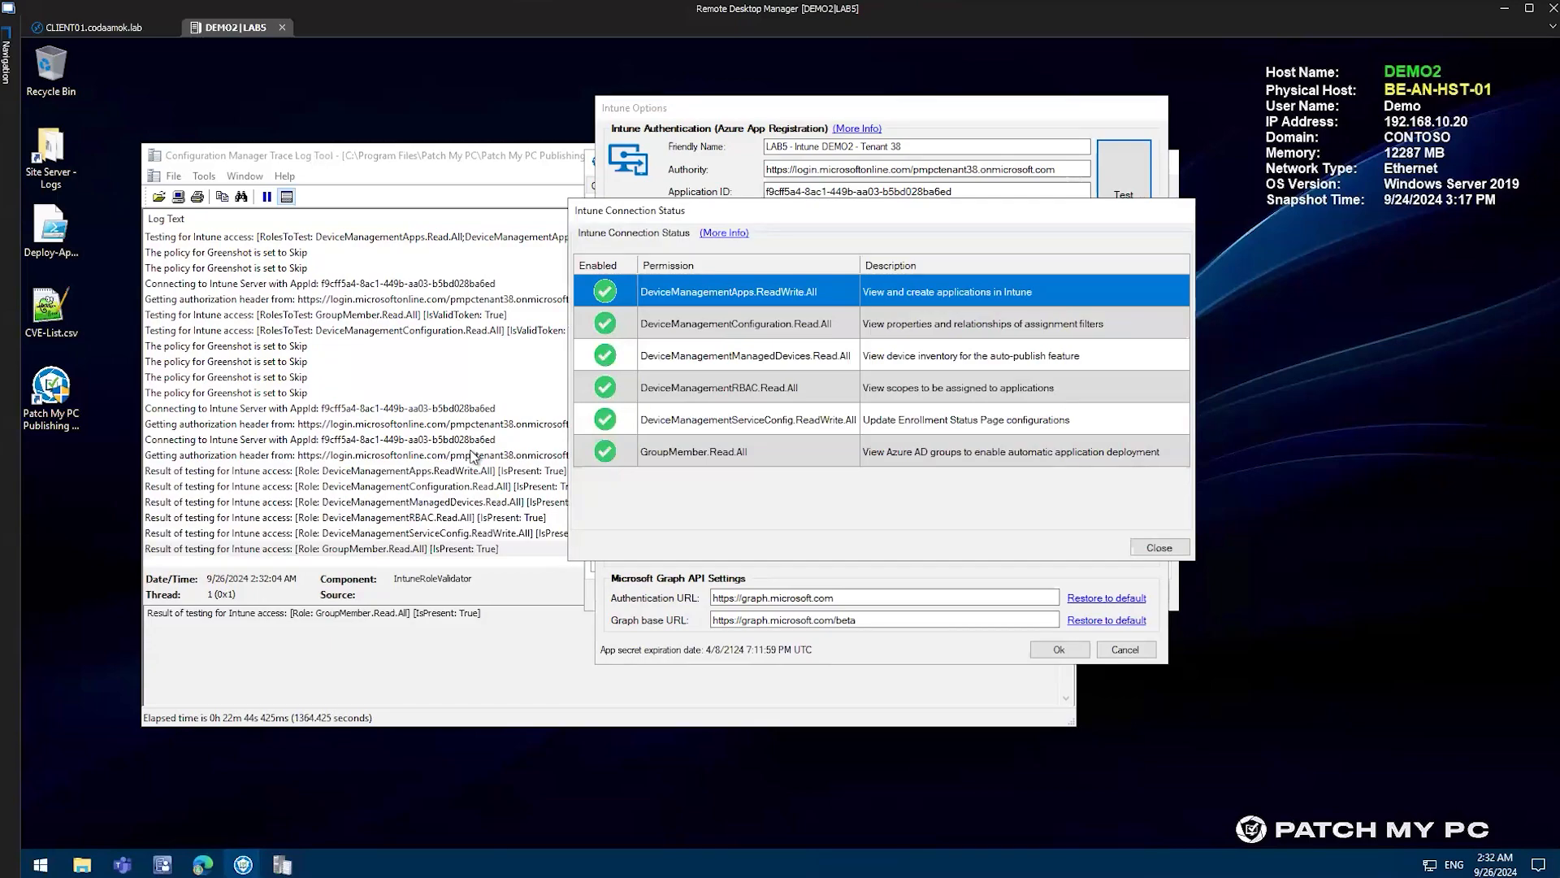
click(1180, 548)
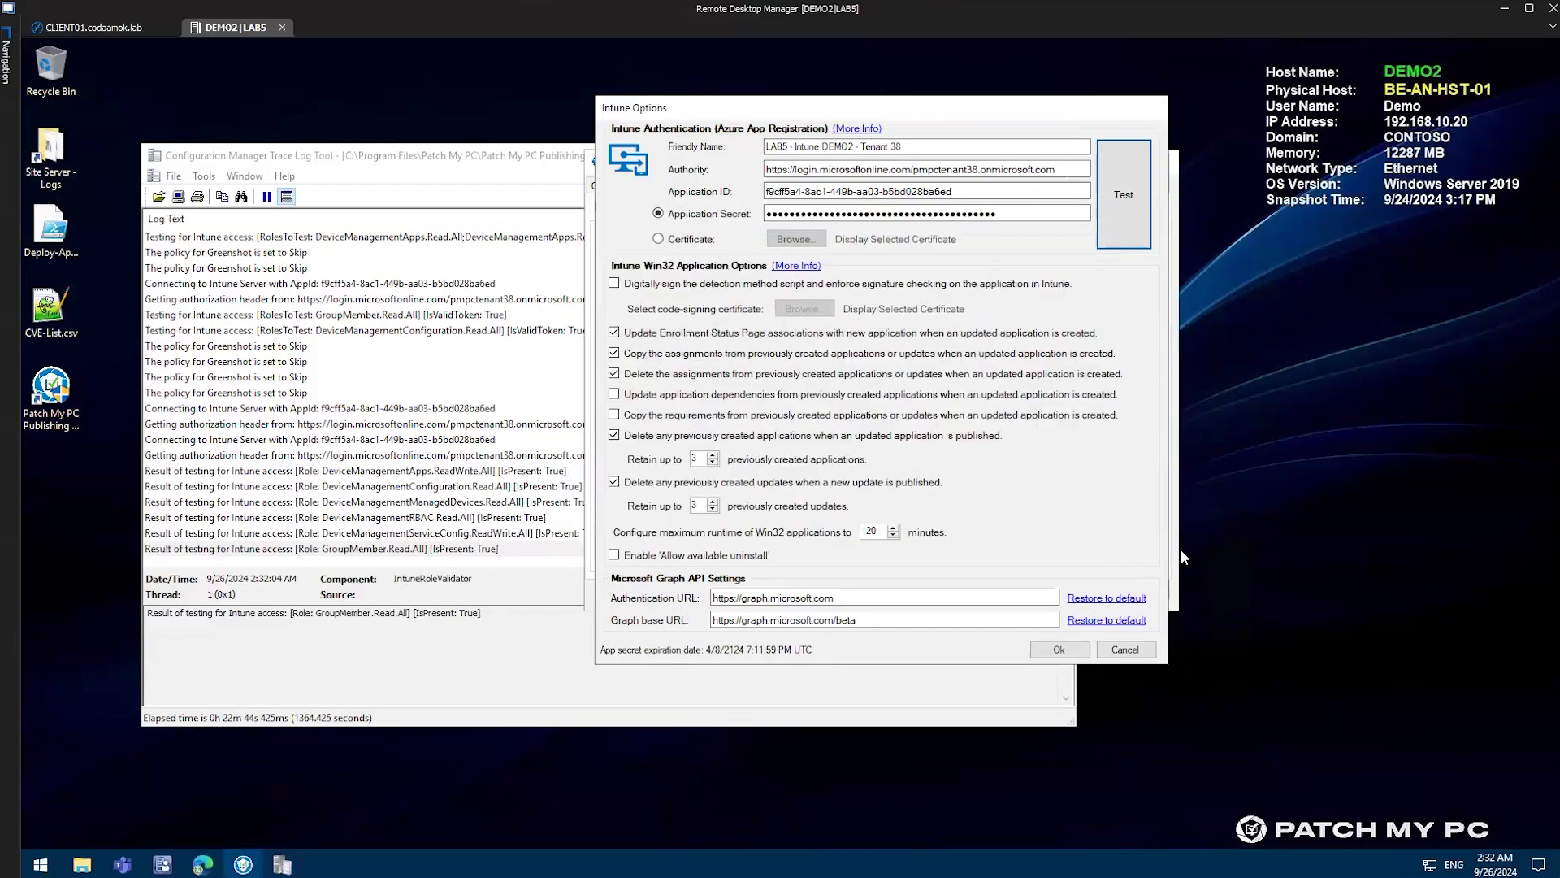
click(1135, 655)
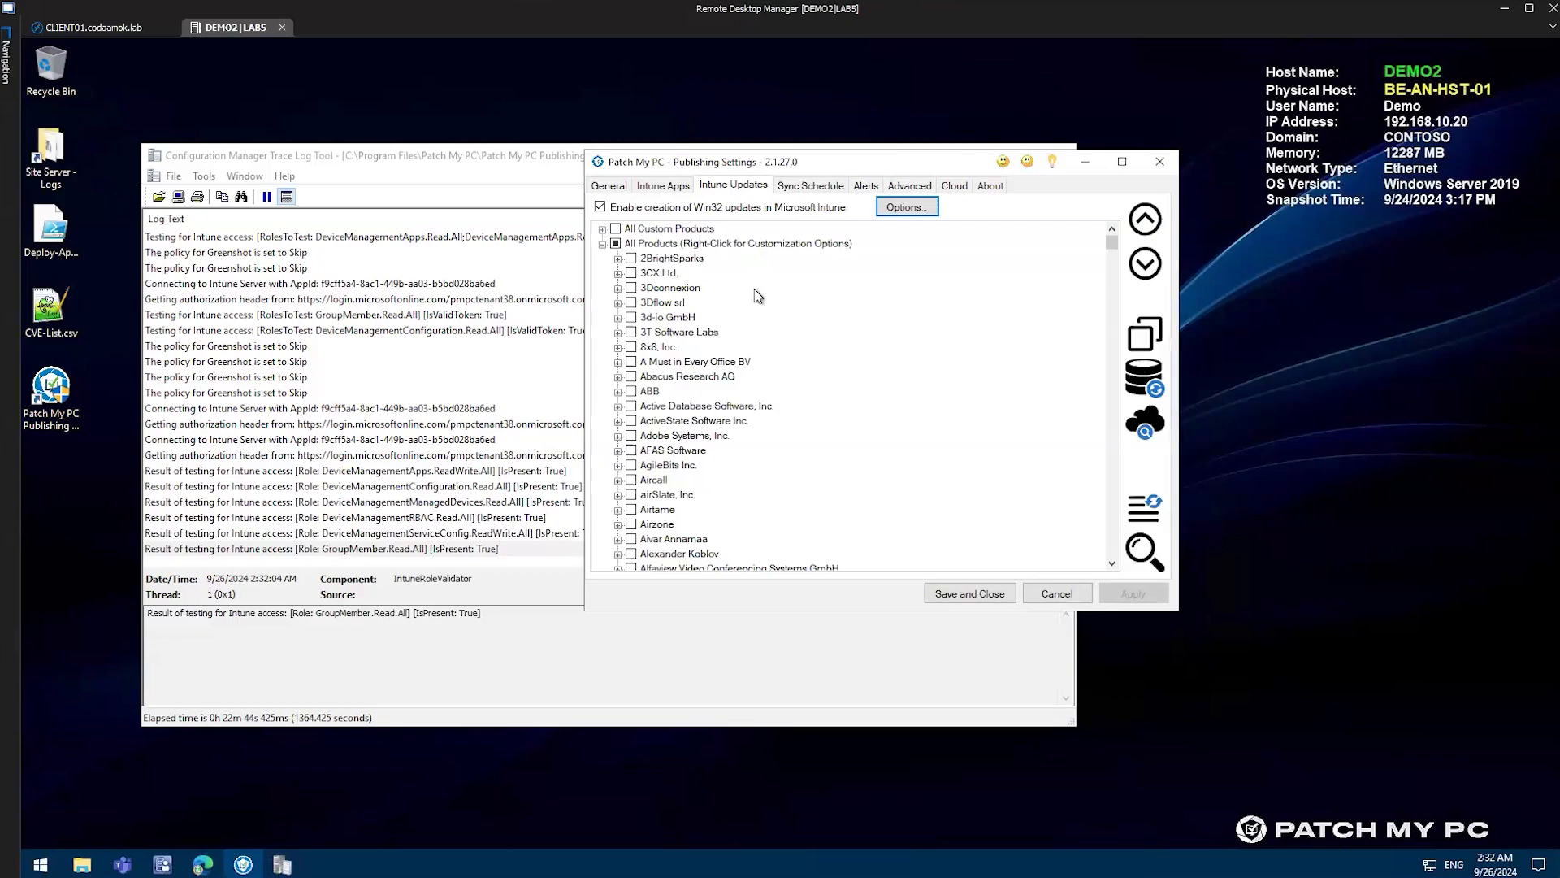
Open the Publisher's Alerts settings
drag(800, 166, 739, 201)
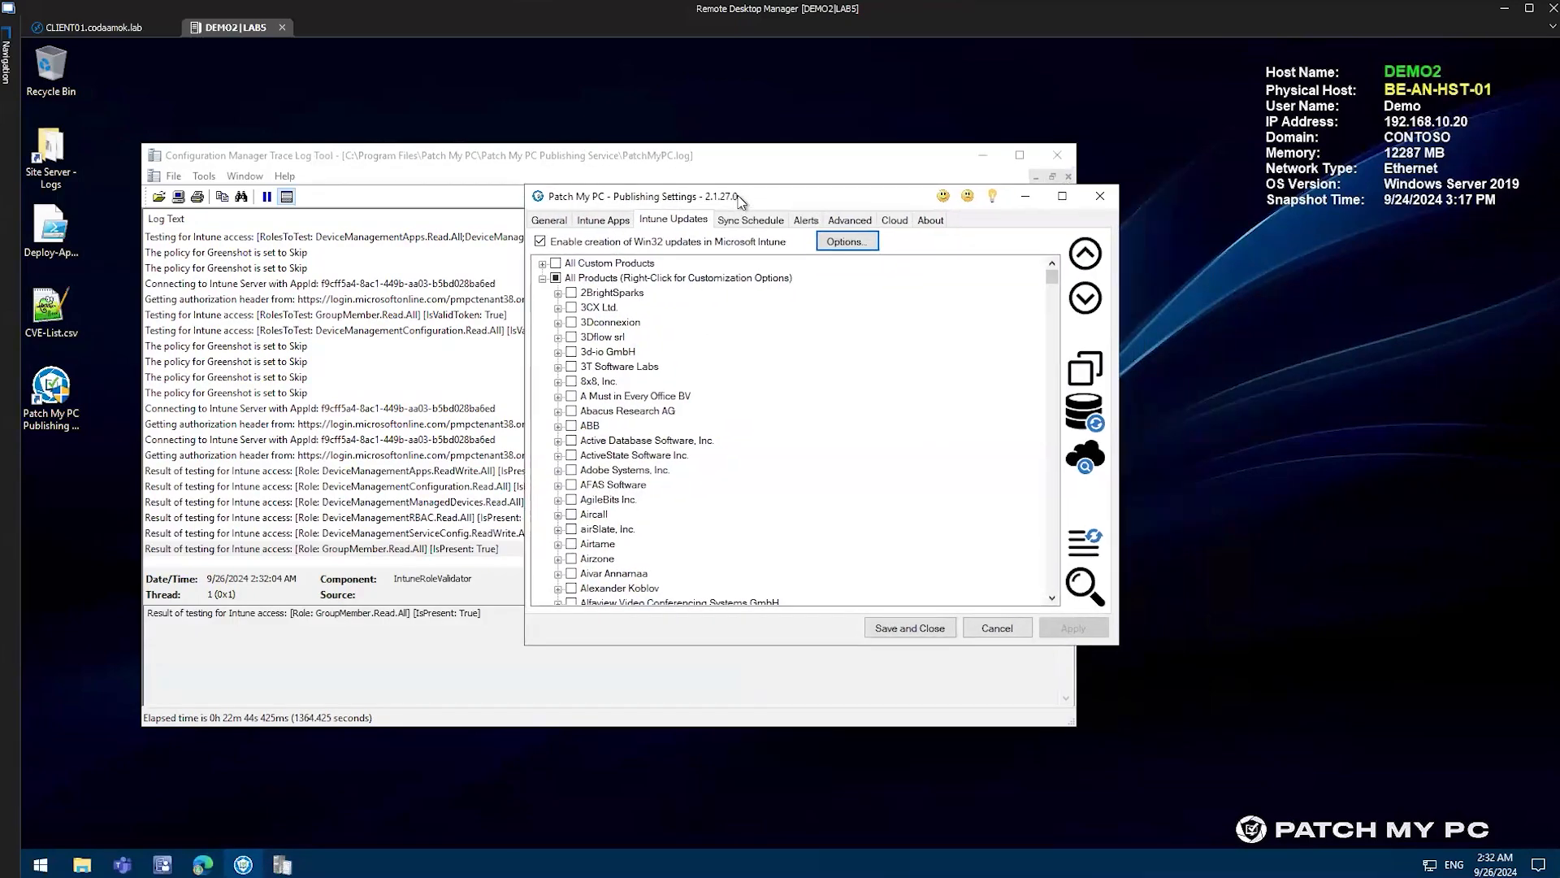
click(816, 222)
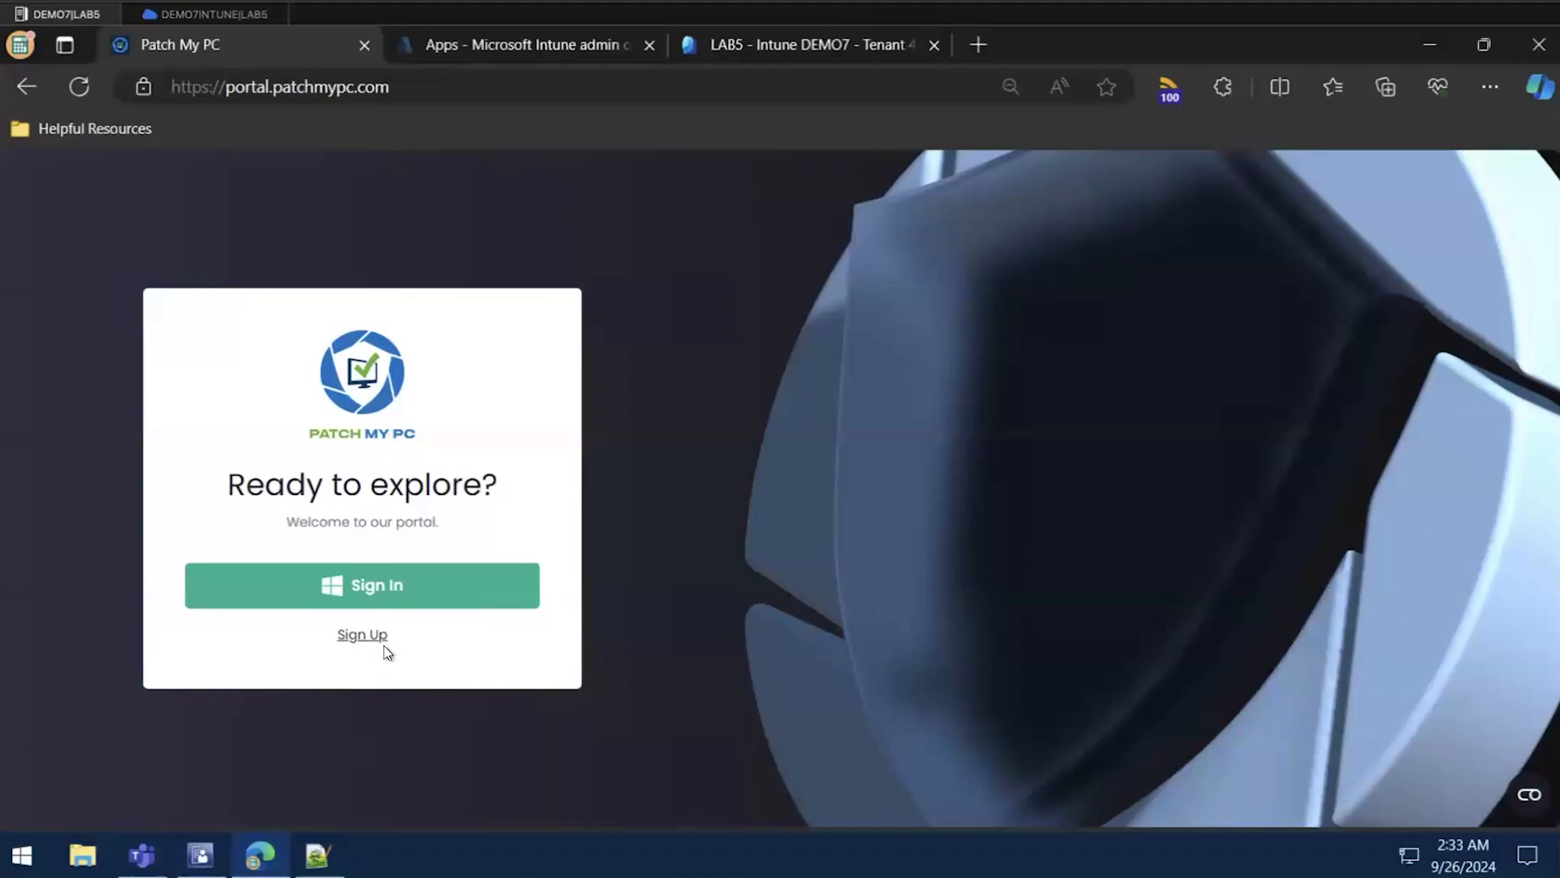
Sign in to the Patch My PC portal with the account already signed in to the tenant and open Events
click(422, 600)
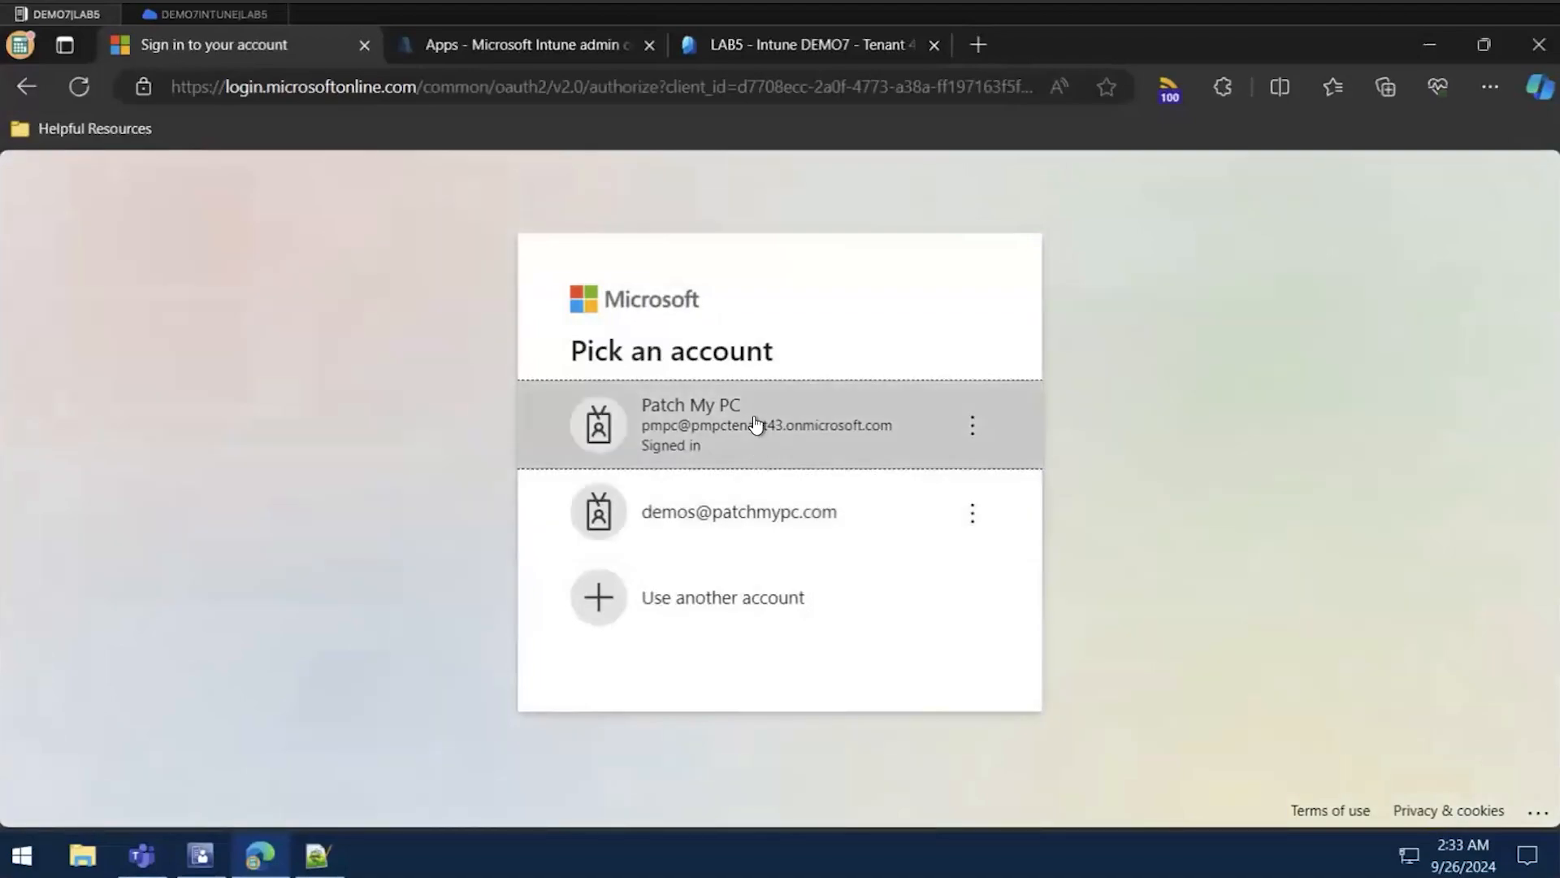
click(755, 422)
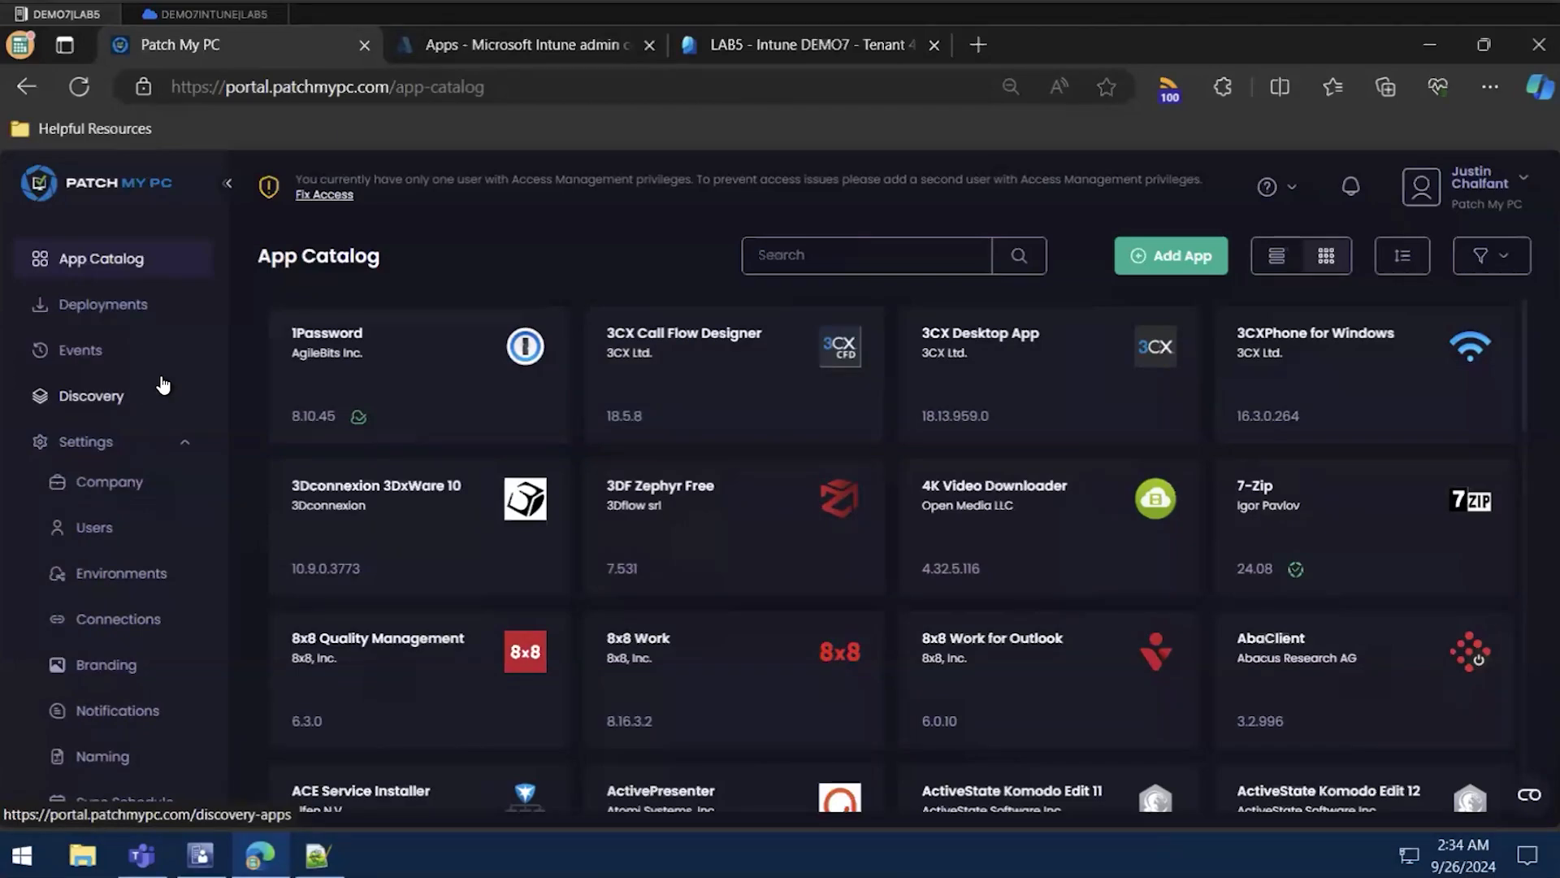
drag(153, 359, 464, 466)
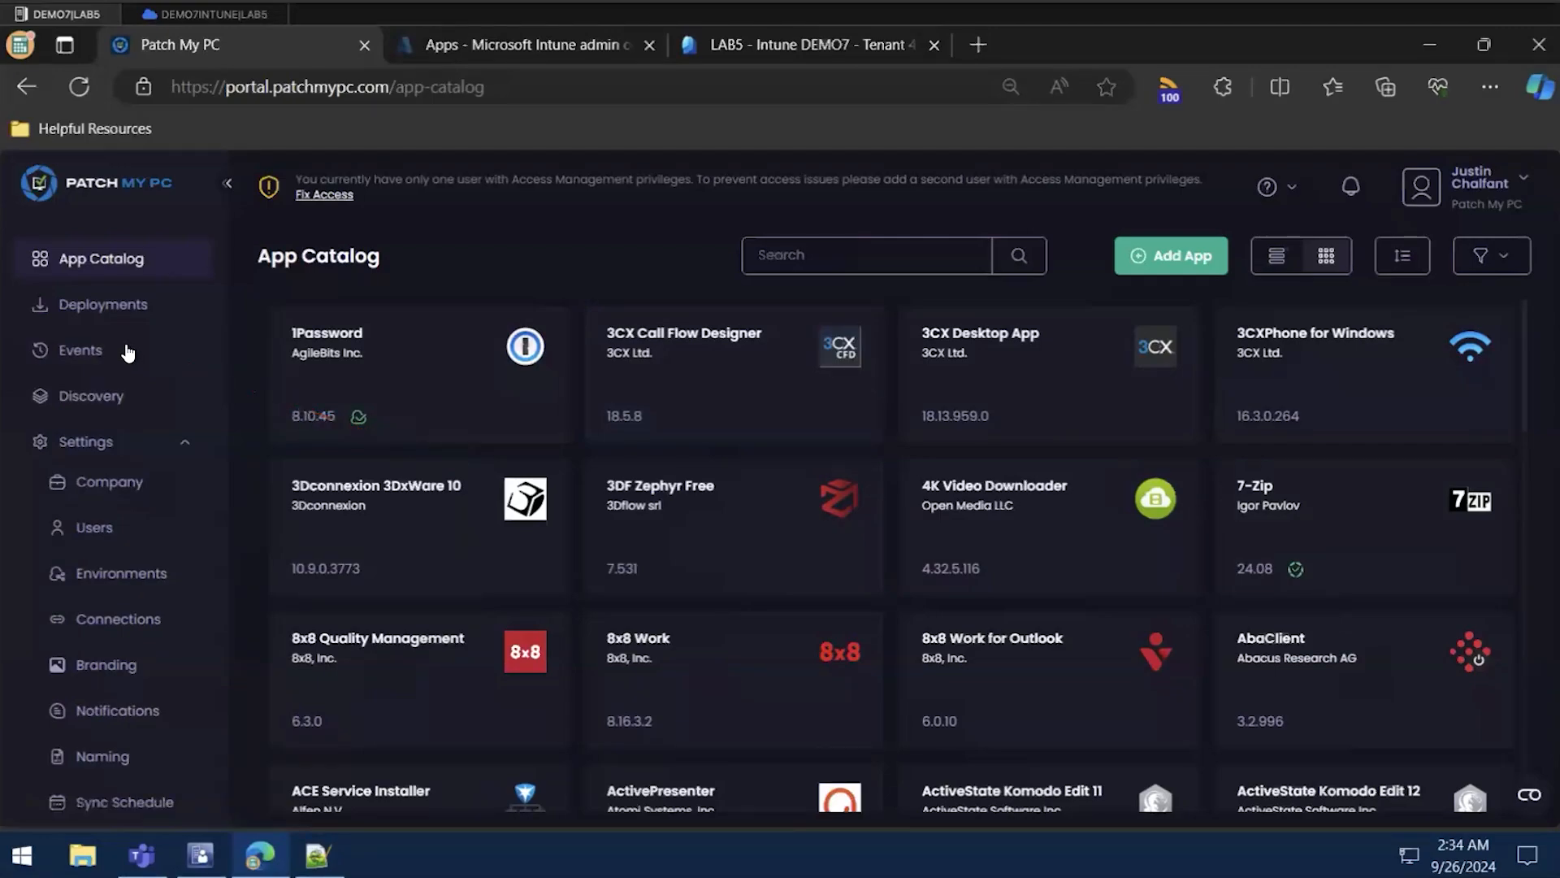
click(127, 351)
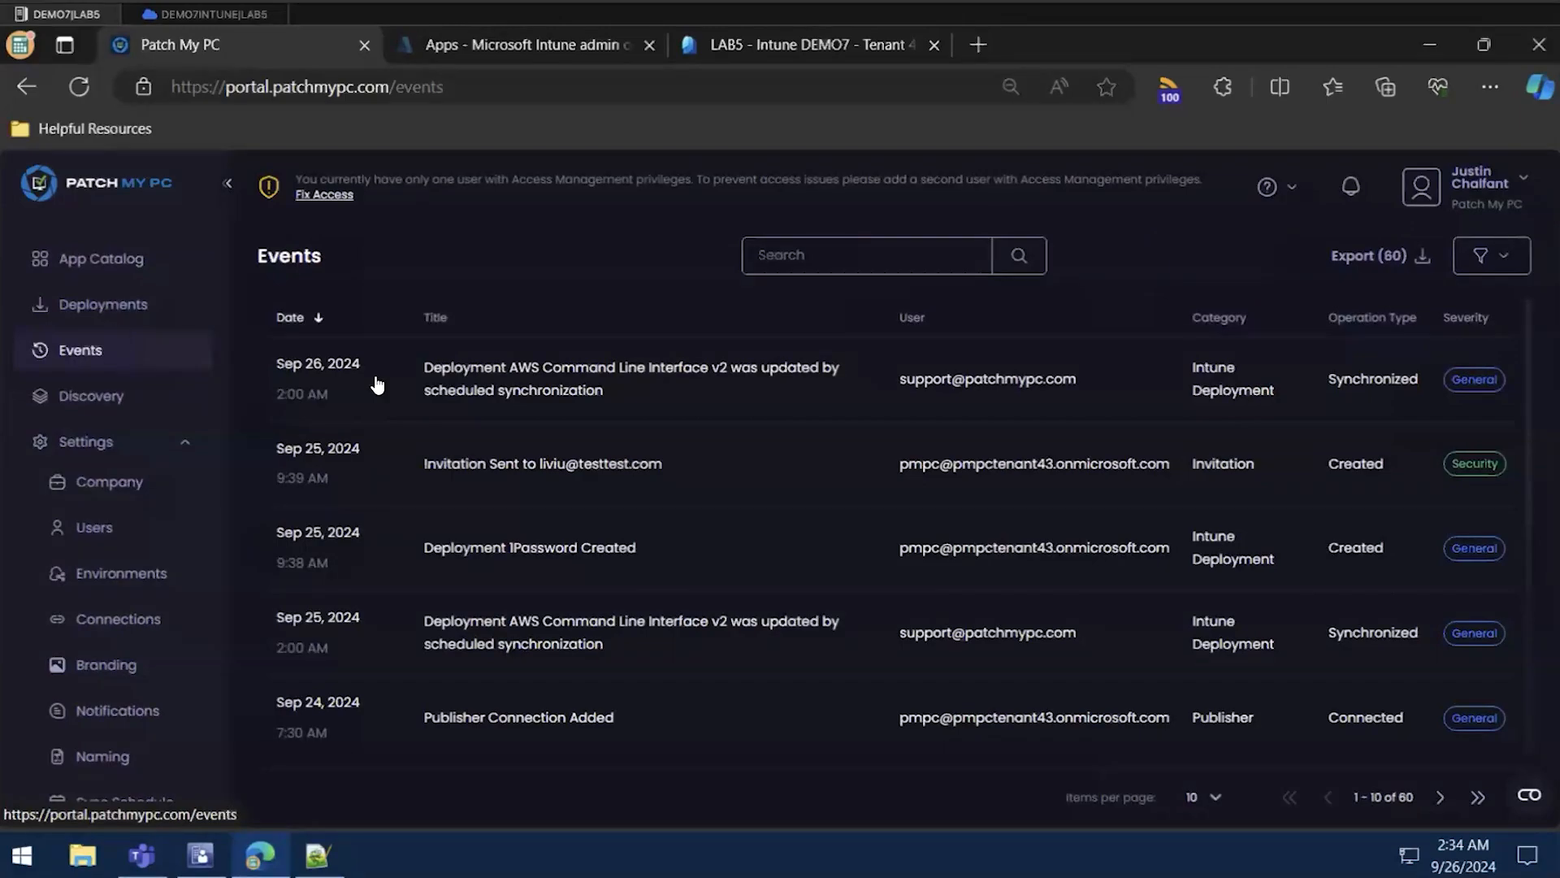
Examine the date, title, user, category, operation type and severity of the latest AWS Command Line Interface v2 event
key(ctrl+2)
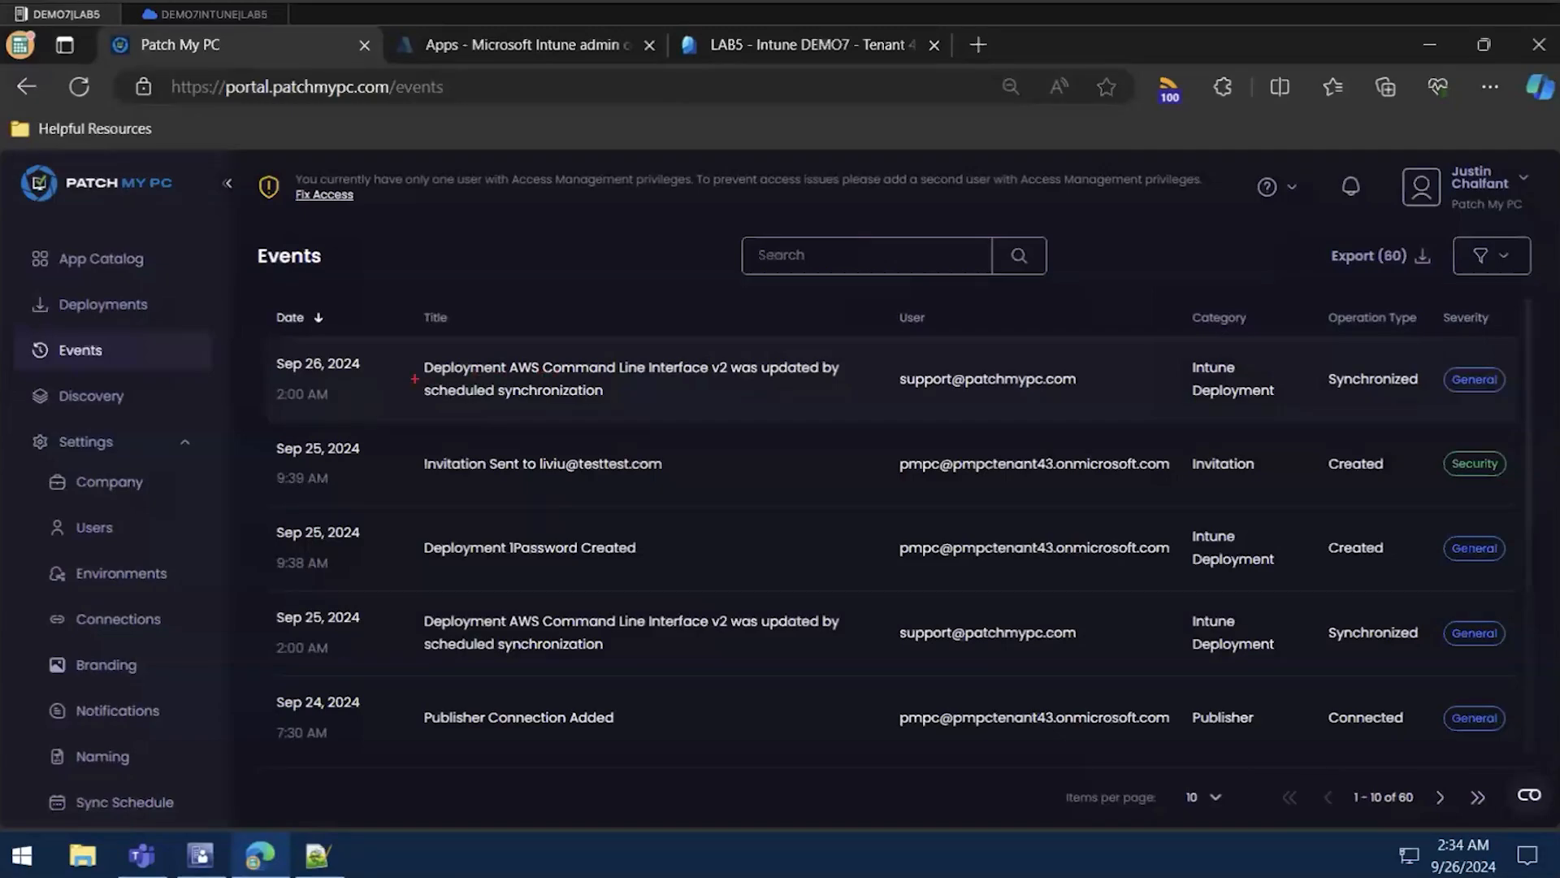
mouse_move(385, 376)
mouse_down()
mouse_move(447, 312)
mouse_move(749, 382)
mouse_up()
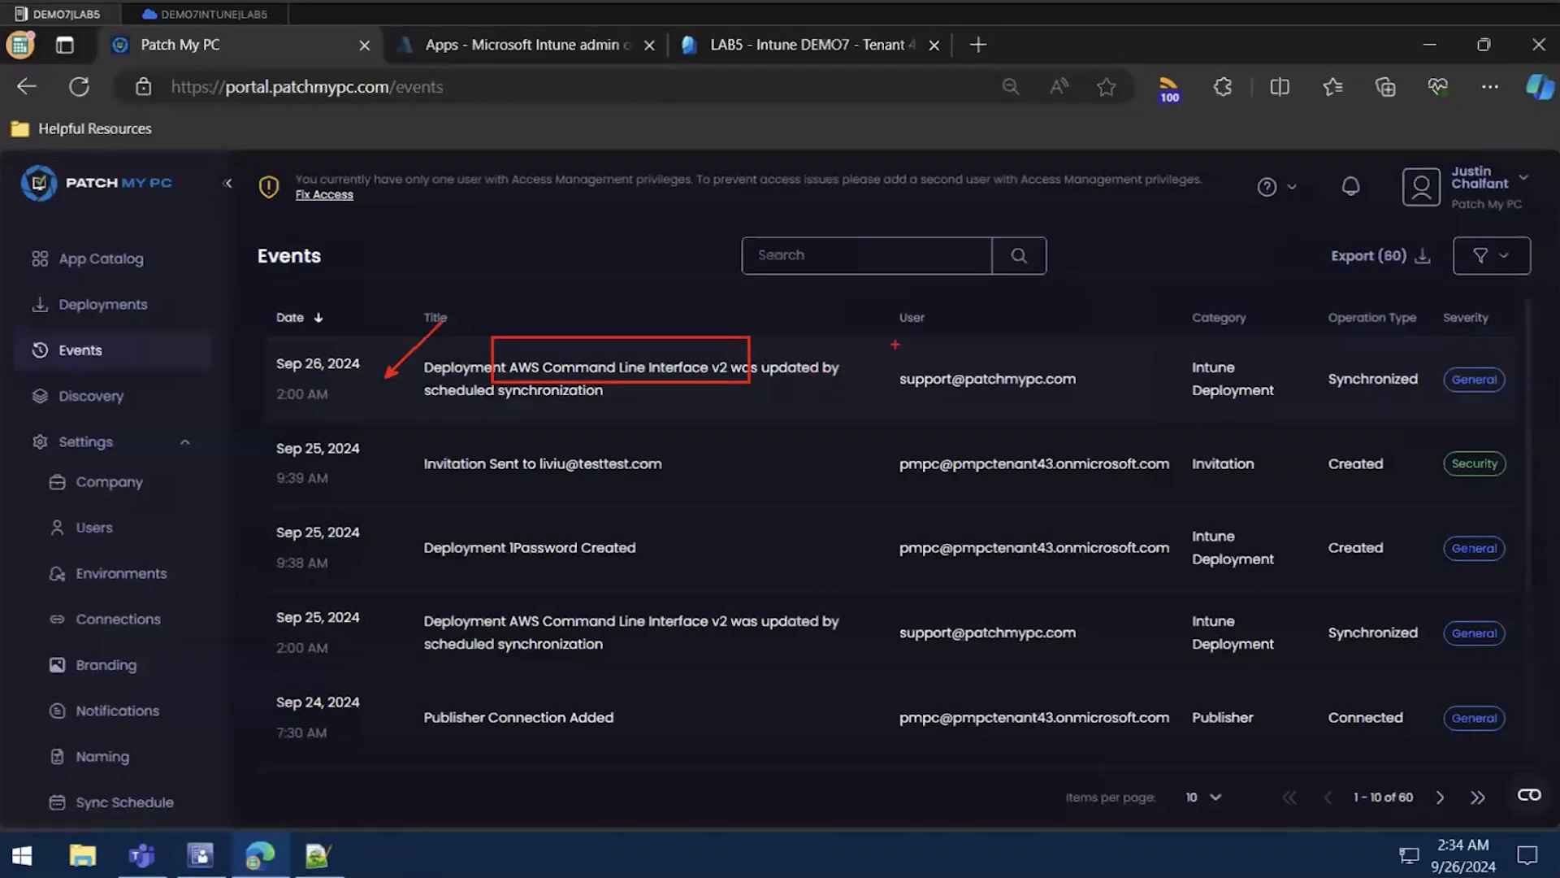
drag(895, 345, 846, 299)
drag(1154, 355, 1113, 307)
drag(1269, 347, 1241, 308)
drag(1419, 292, 1518, 408)
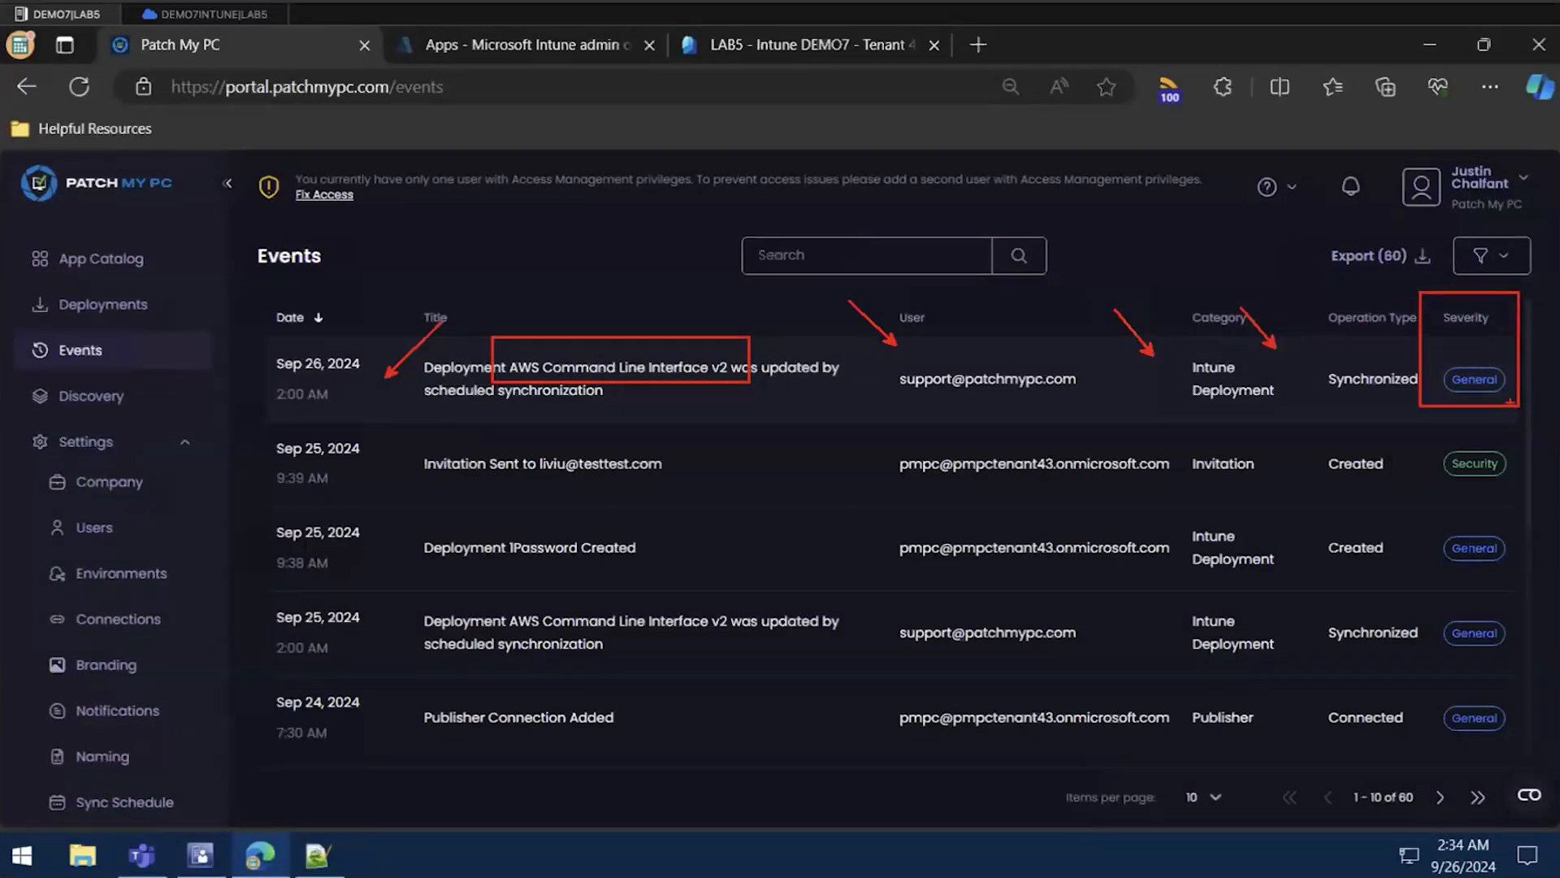
key(Escape)
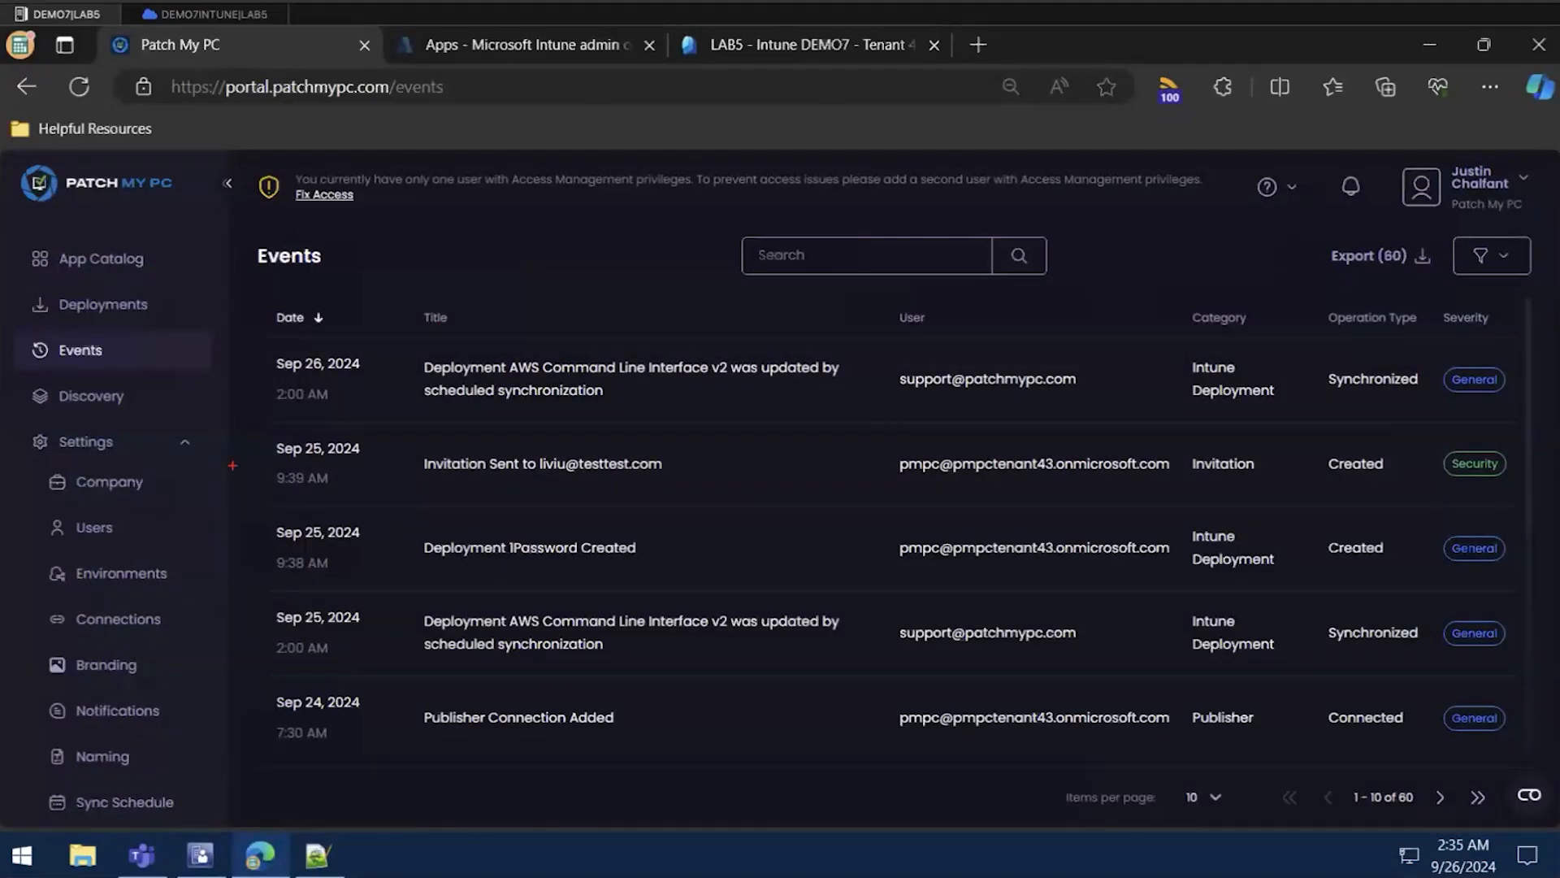
Examine the user invitation event, including its title, sender, operation type and severity
drag(161, 511, 241, 404)
mouse_move(416, 426)
mouse_down()
mouse_move(575, 479)
mouse_move(713, 496)
mouse_up()
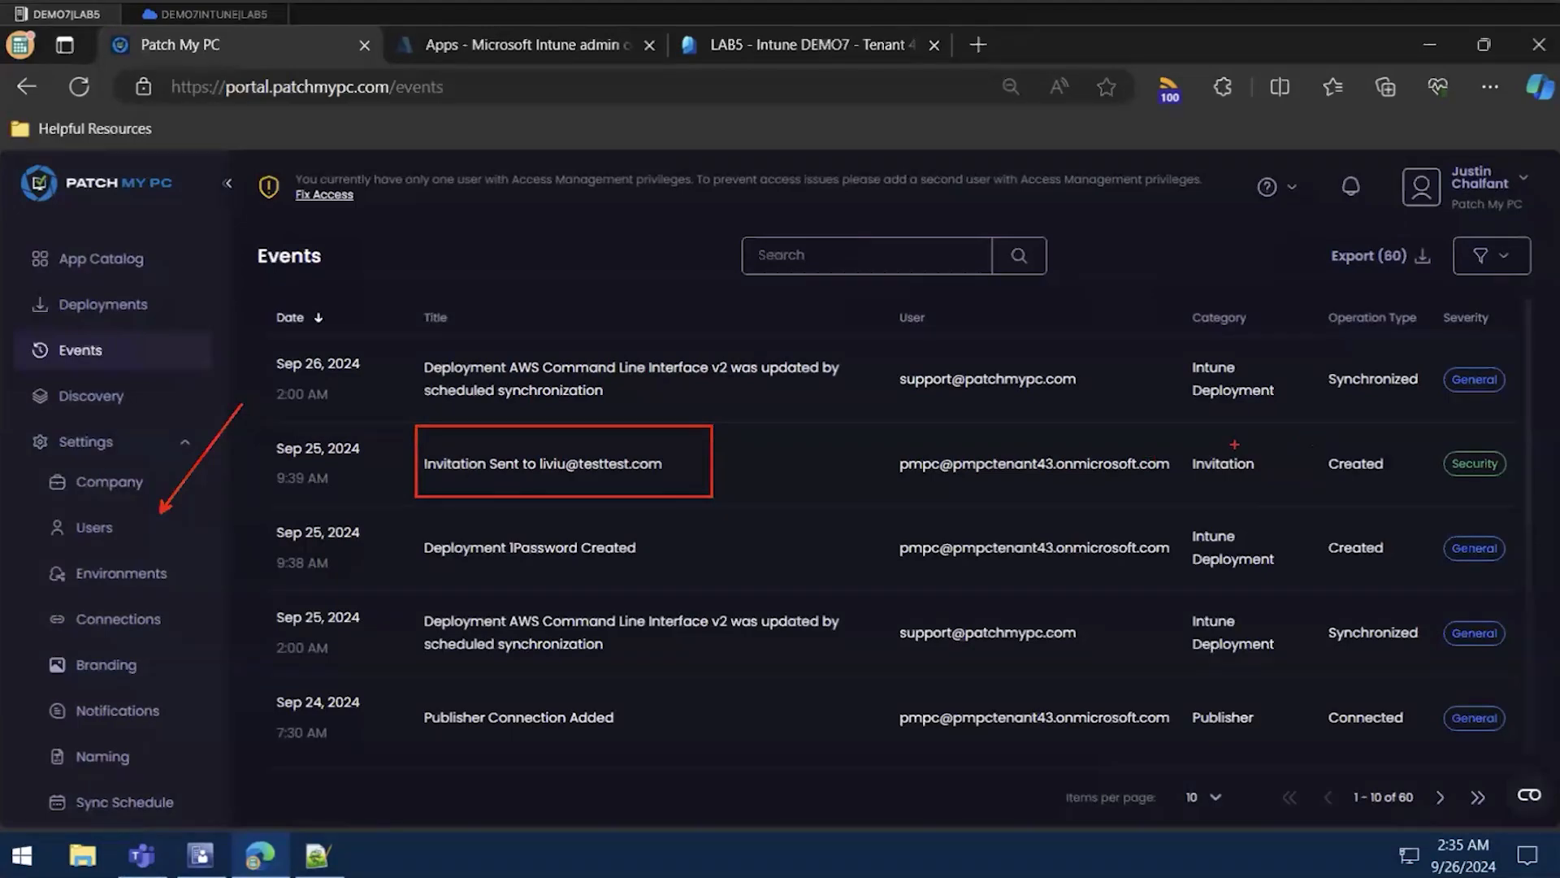
drag(938, 443, 794, 314)
drag(1348, 443, 1304, 402)
drag(1426, 434, 1340, 363)
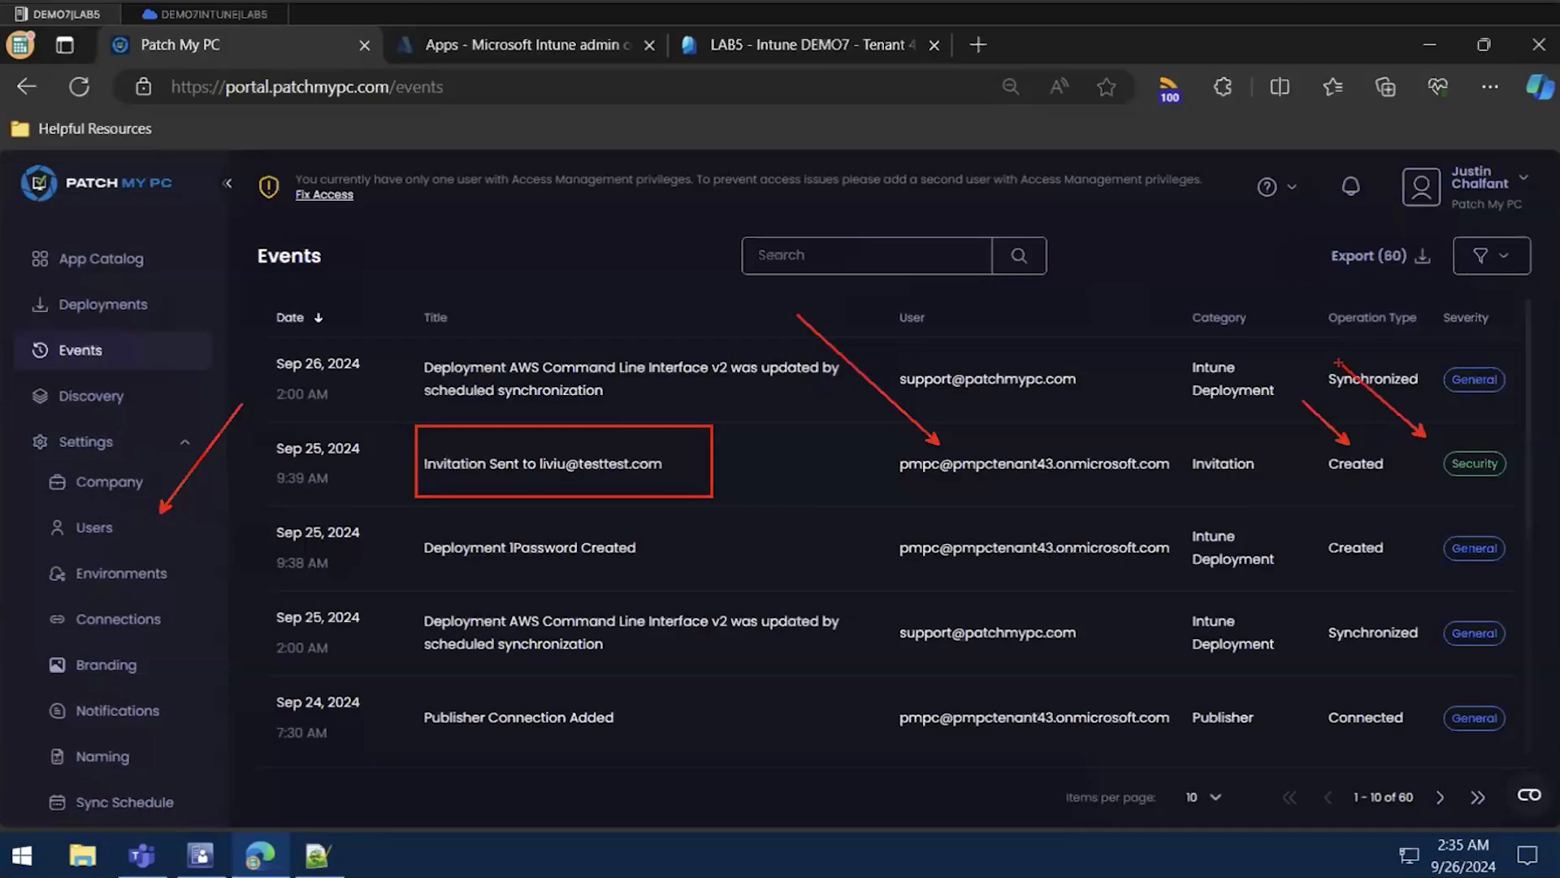
key(Escape)
Start a deployment of ActivePresenter from the App Catalog, keeping the default general information and configurations
click(88, 259)
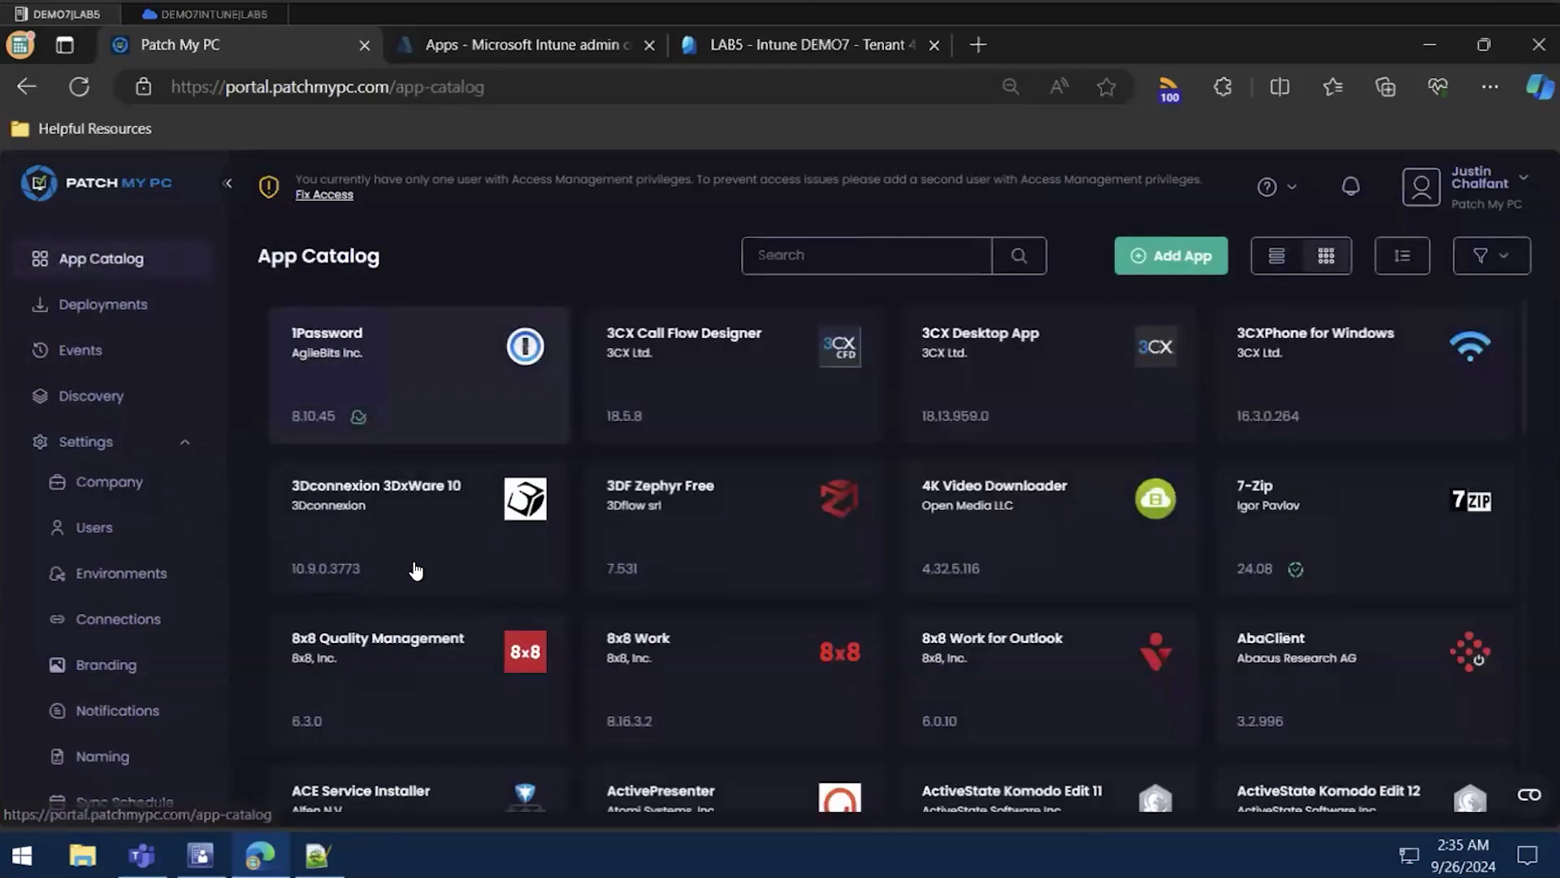
scroll(416, 571, down, 3)
click(789, 595)
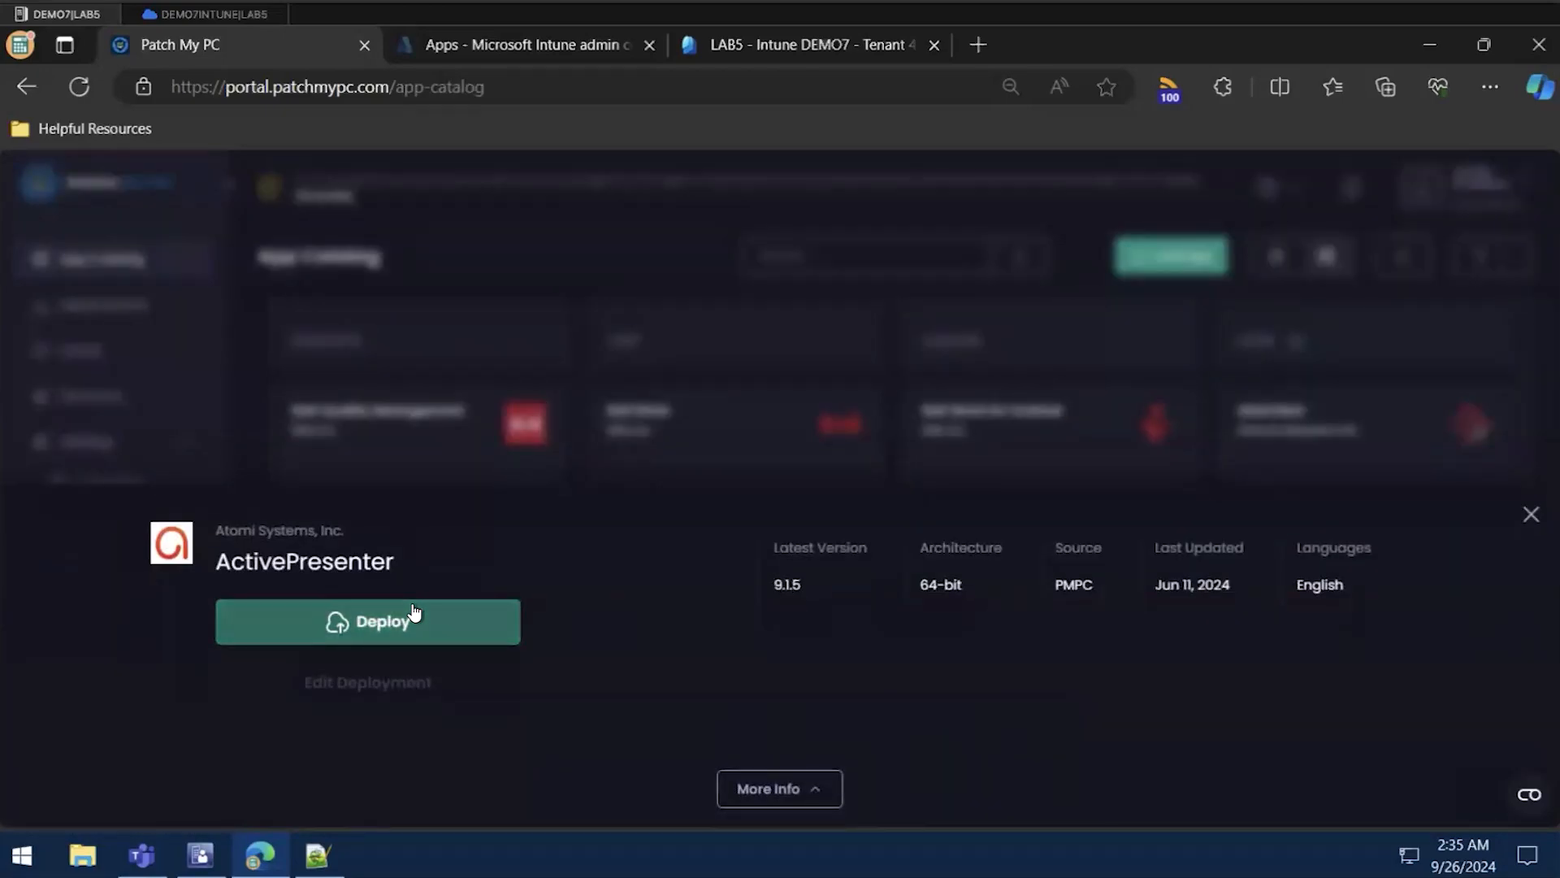
click(413, 610)
scroll(830, 654, down, 1)
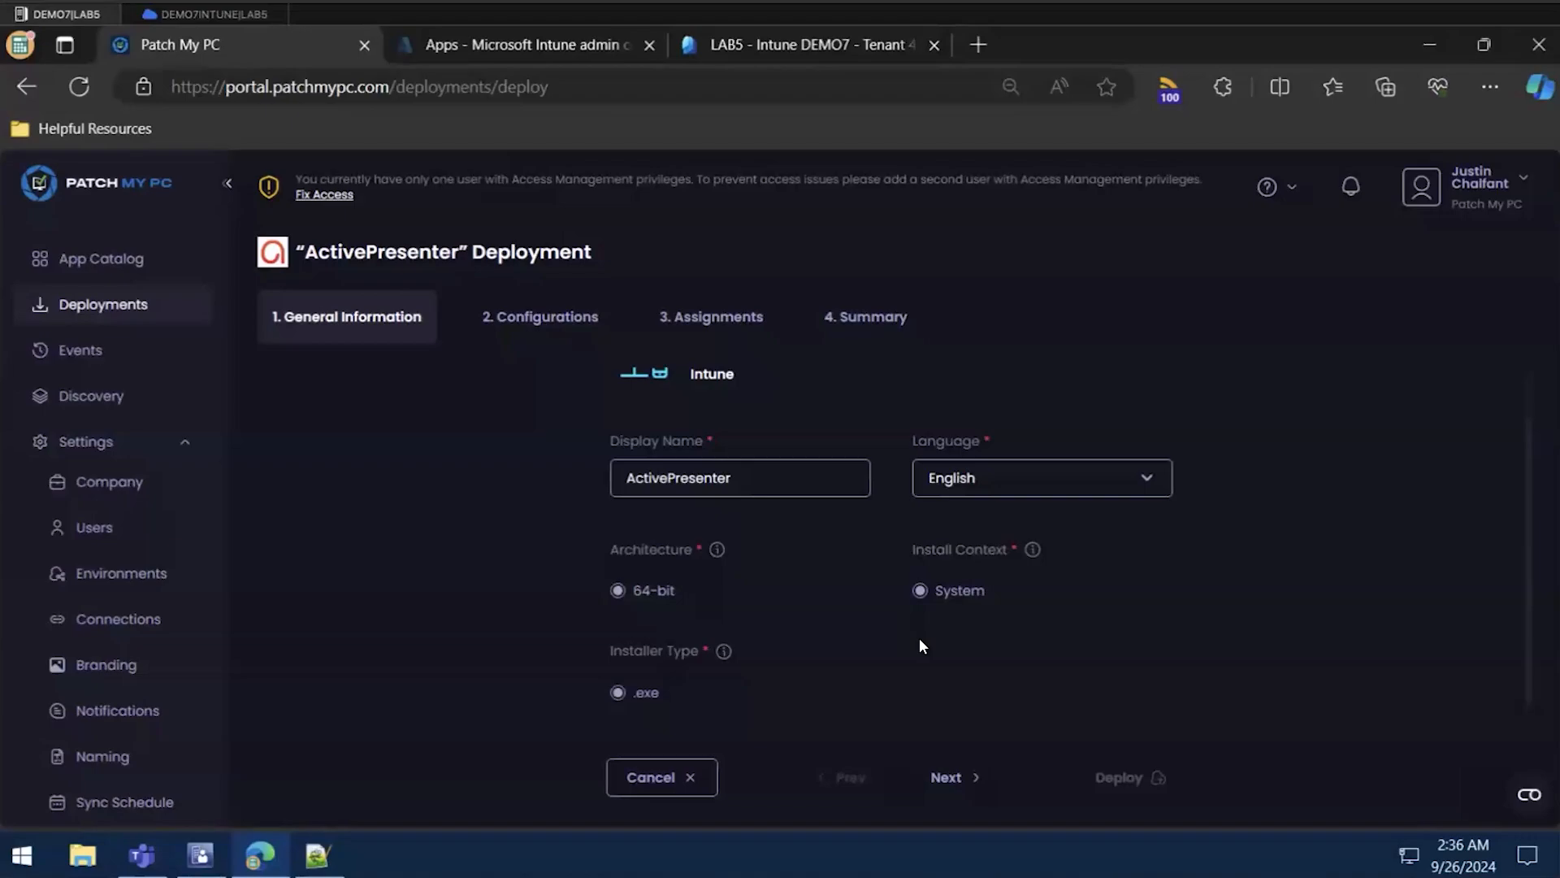
click(949, 777)
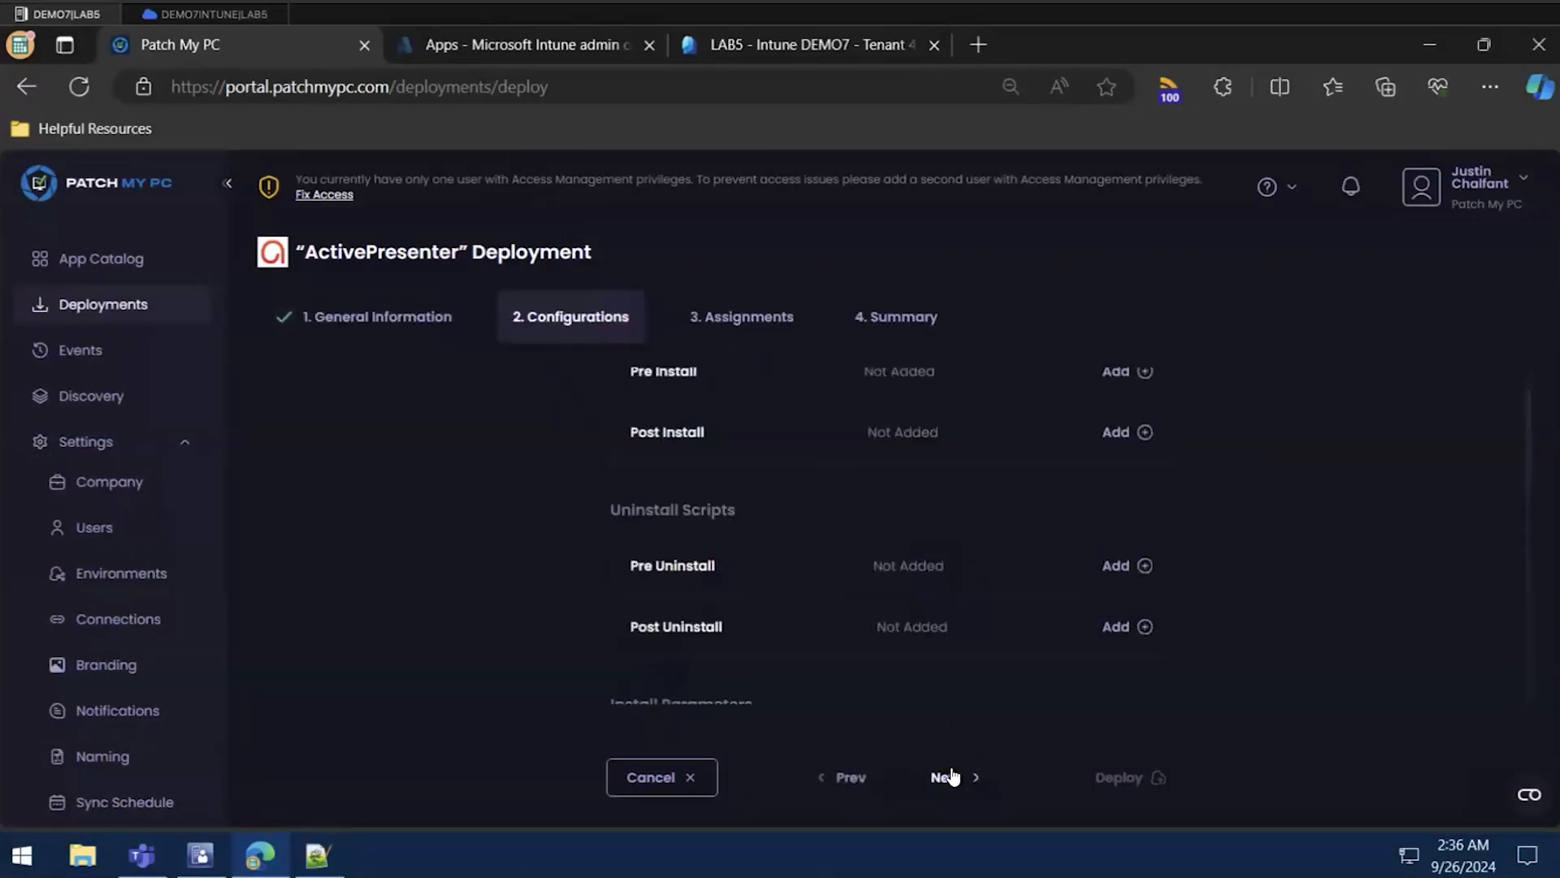
click(951, 776)
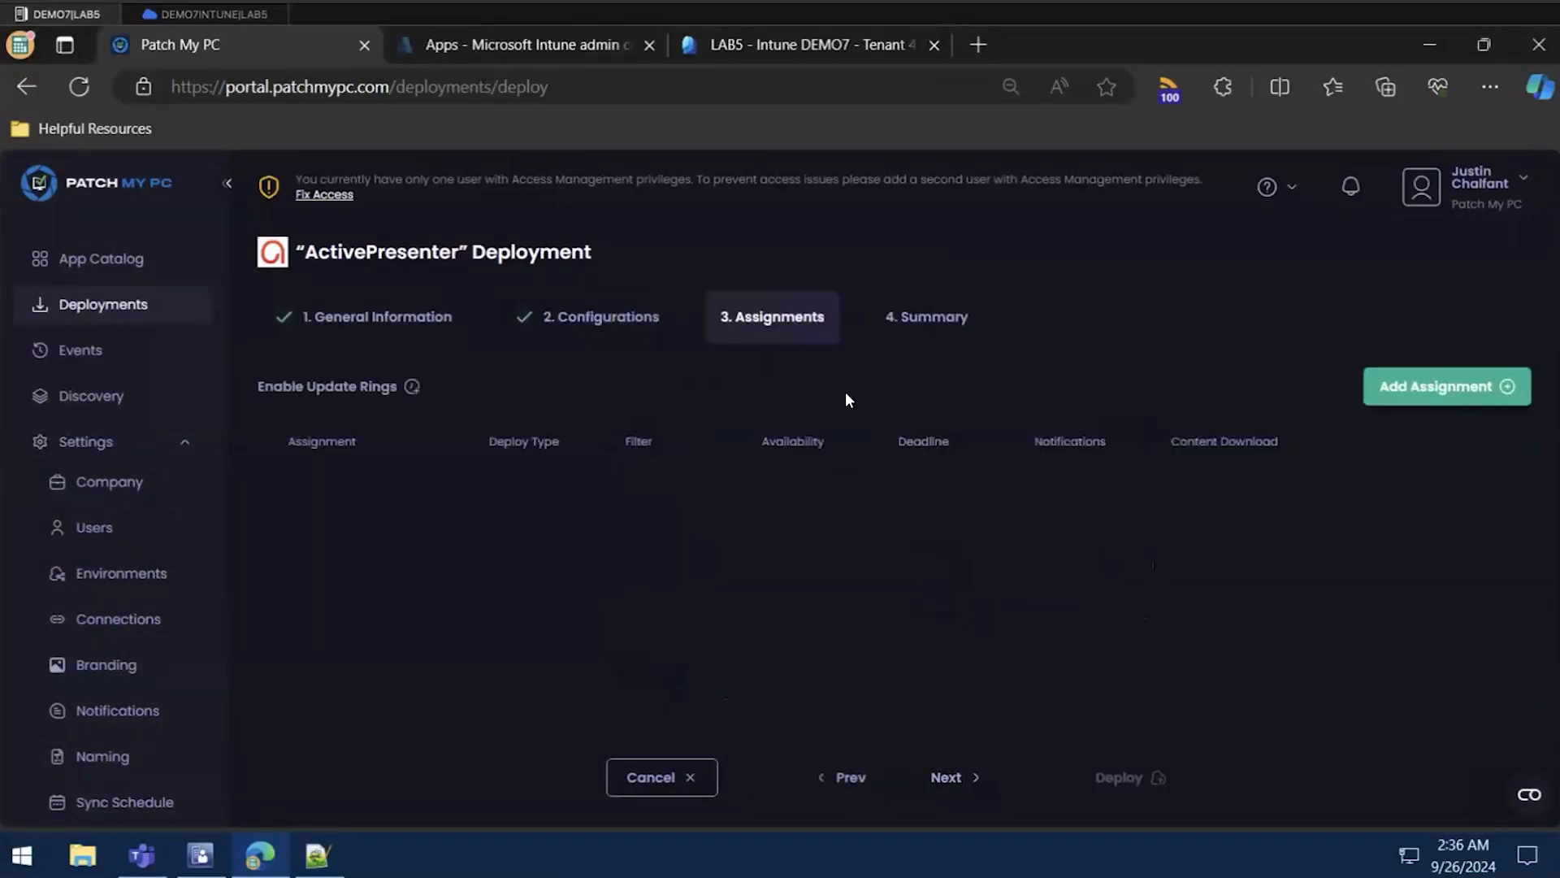
Add an available assignment for All Users and deploy ActivePresenter
click(1429, 406)
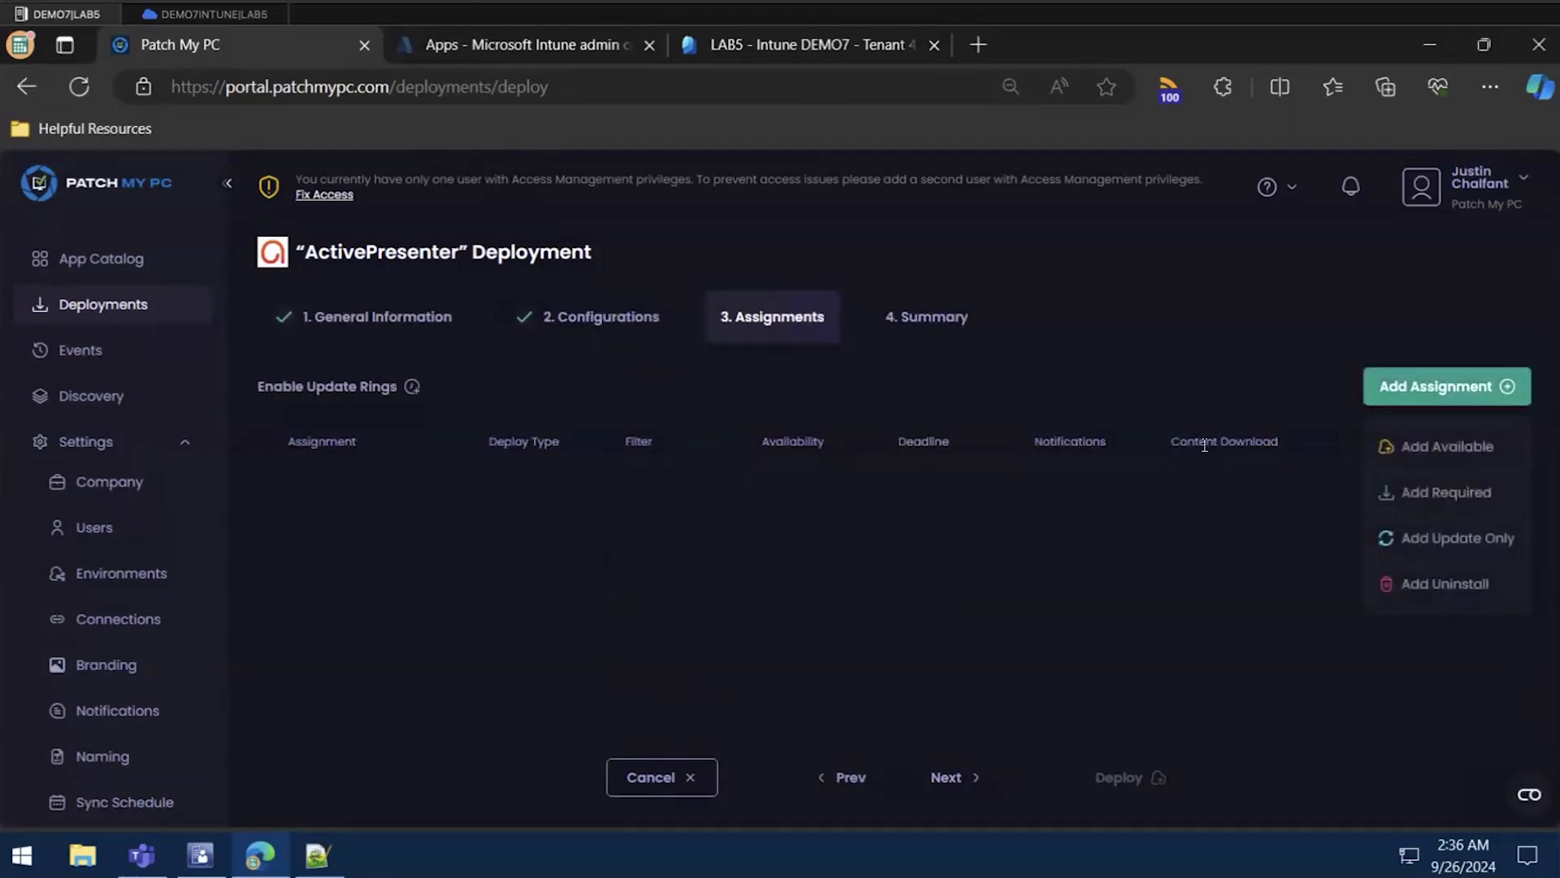
click(1442, 453)
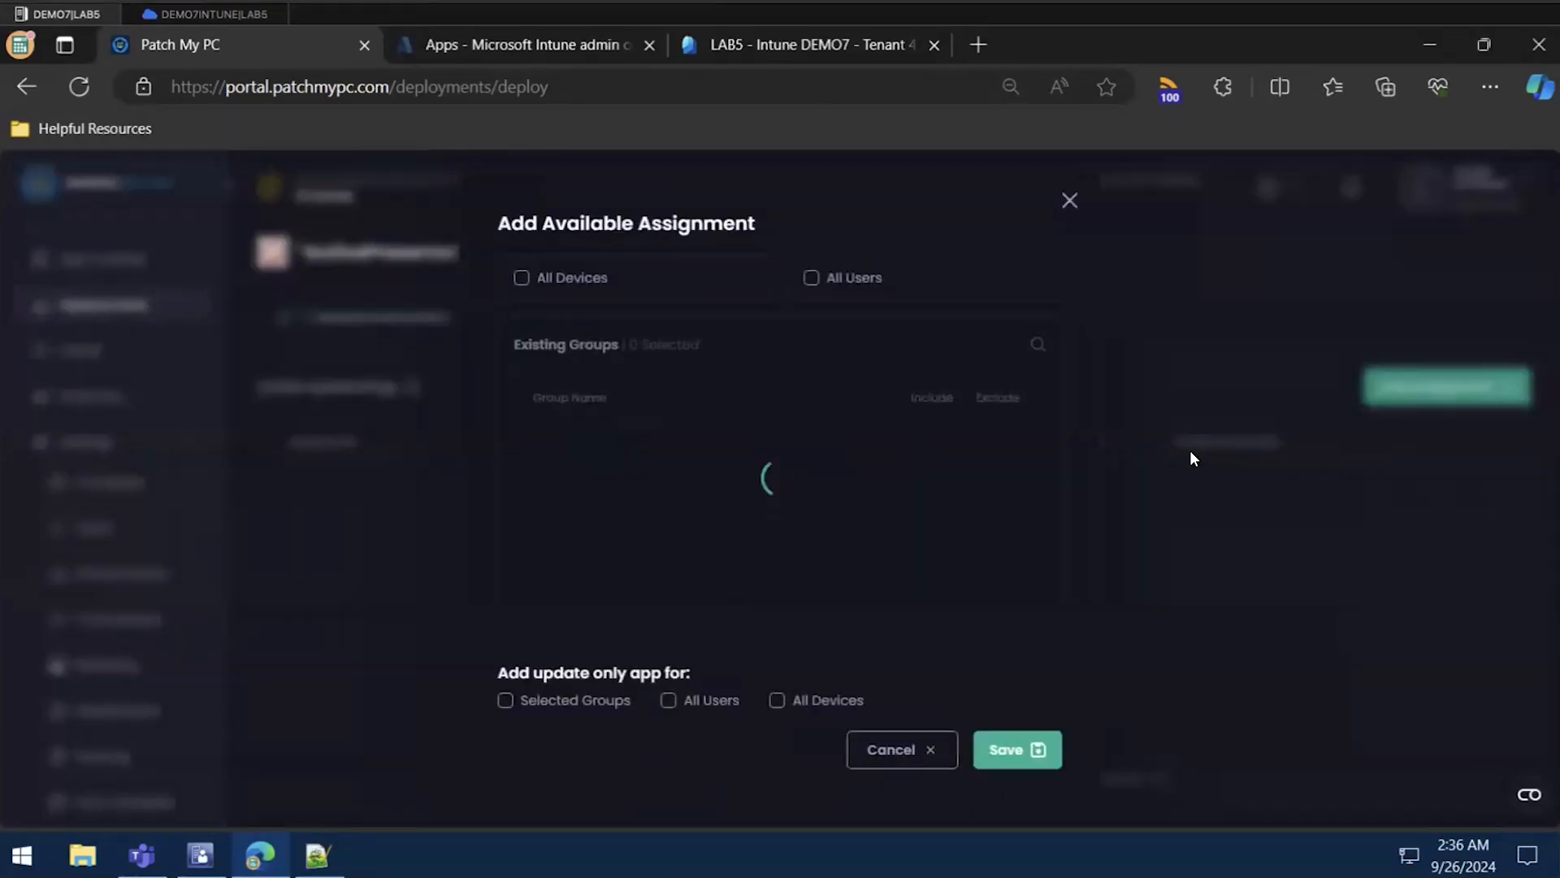
click(833, 282)
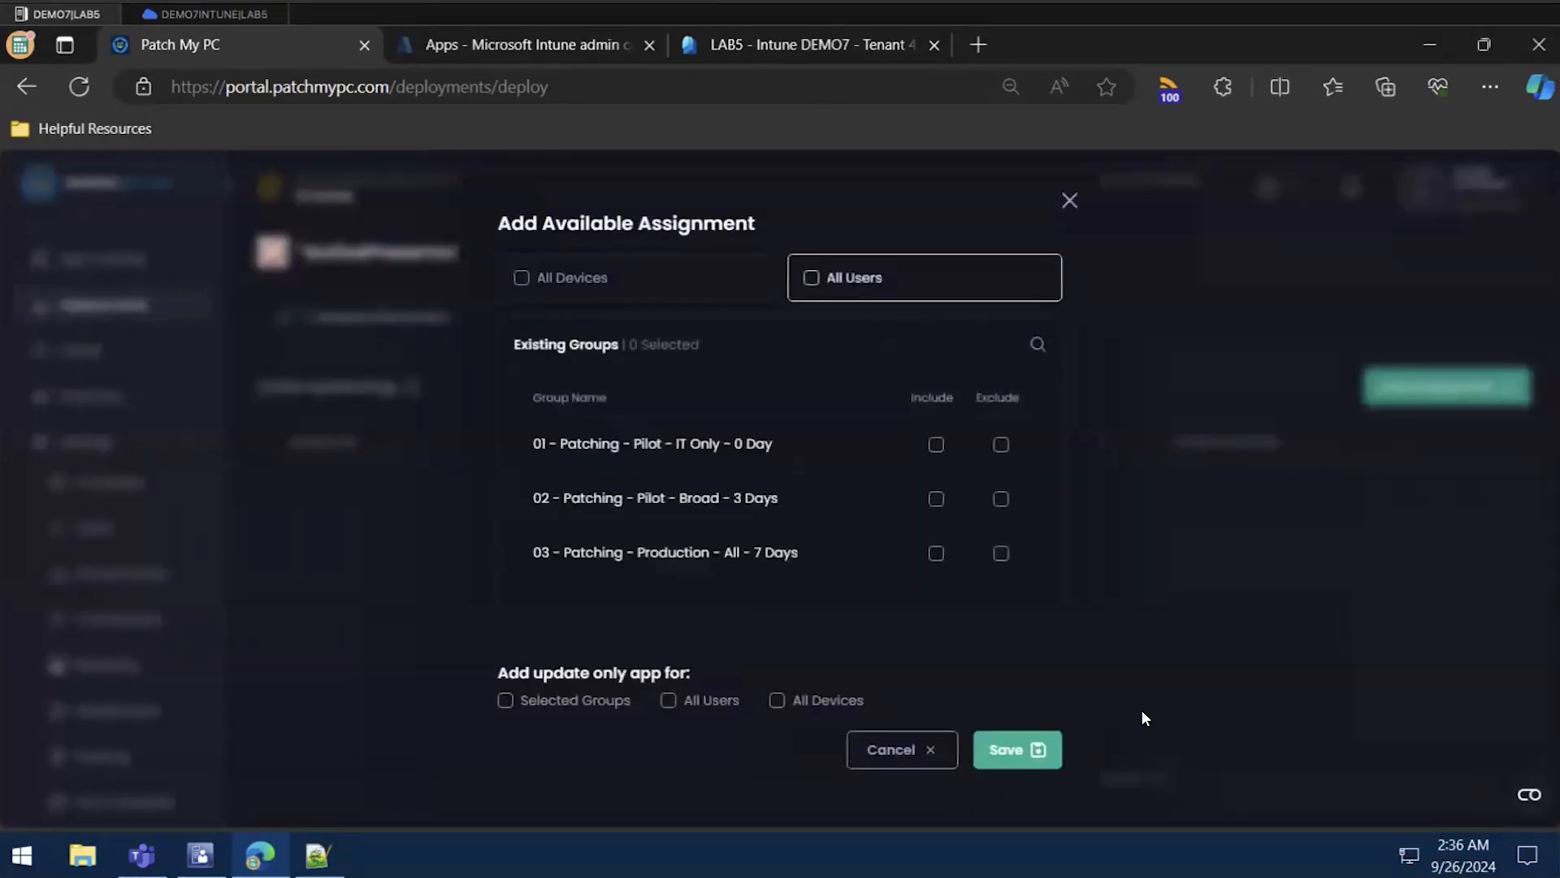
click(1038, 745)
click(1156, 765)
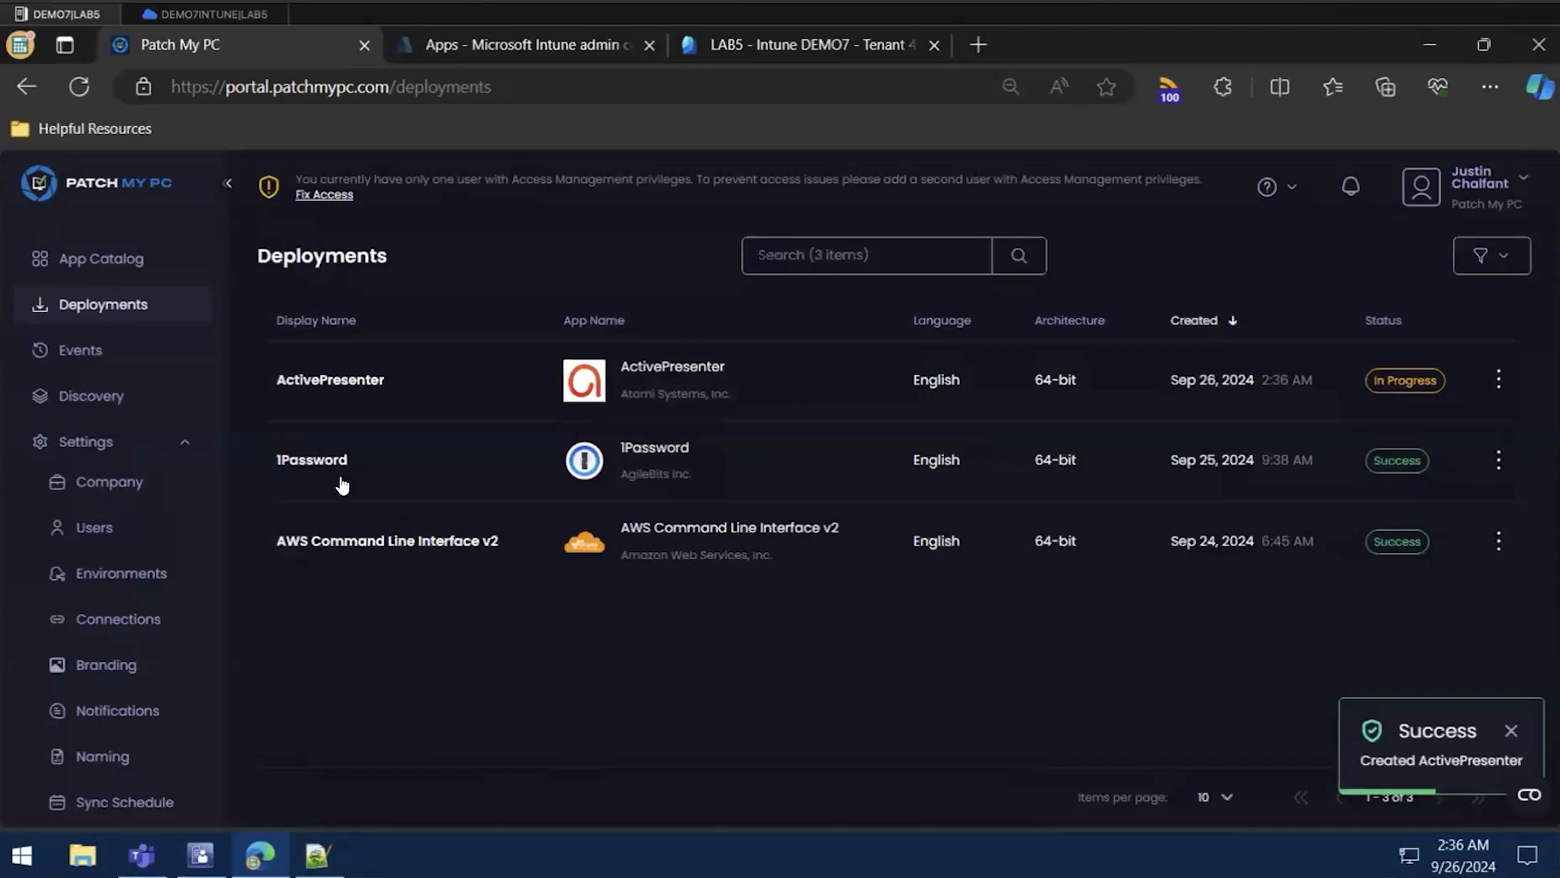
Check the creation date of the new ActivePresenter entry in the Deployments list
drag(182, 314, 260, 398)
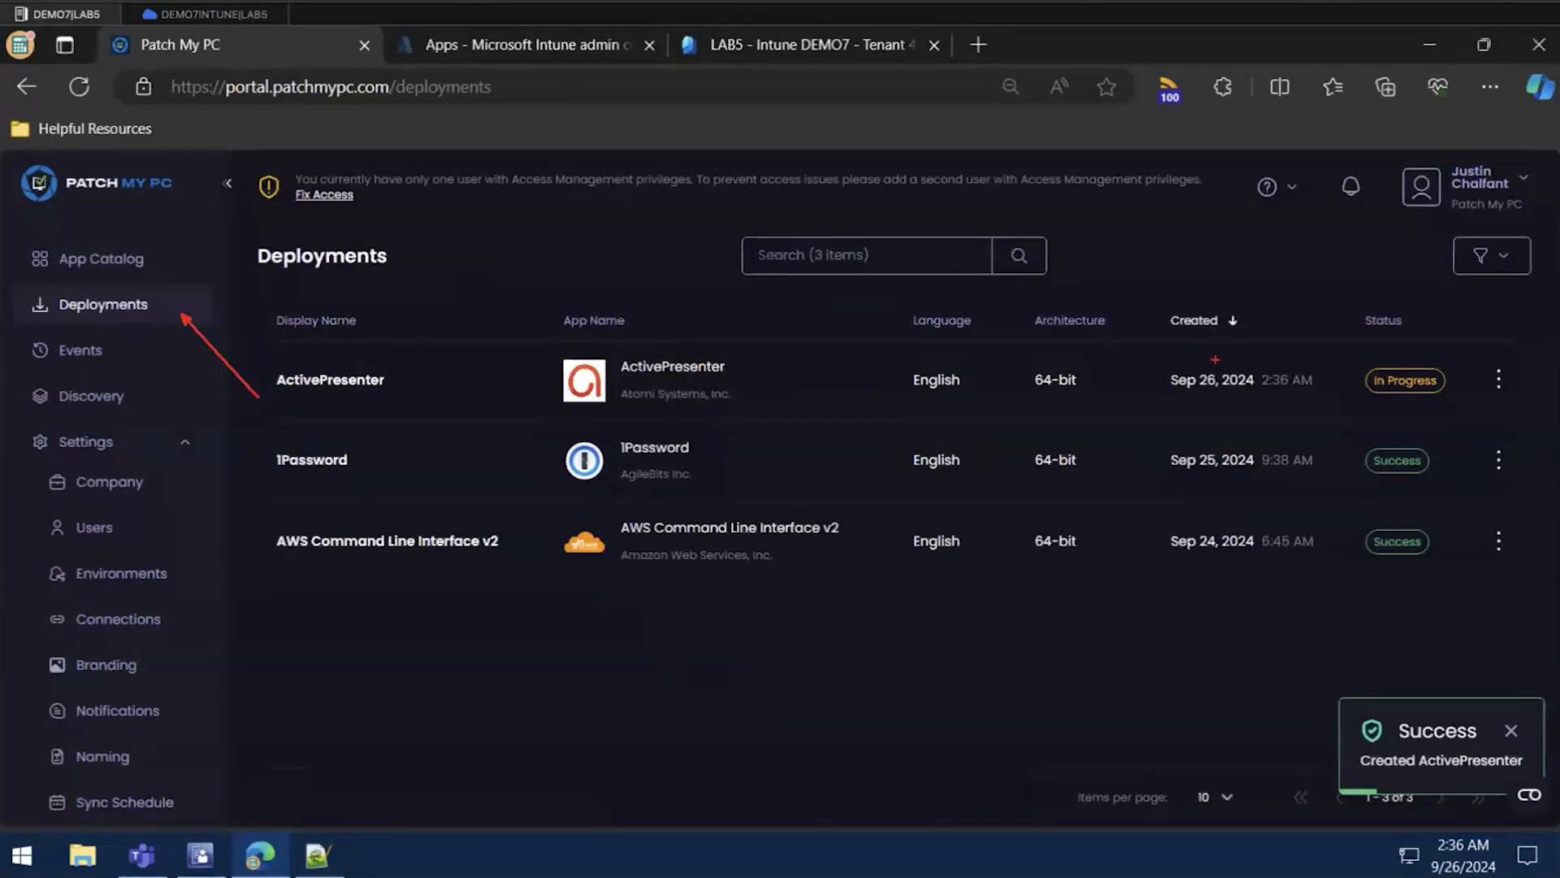
drag(1294, 348, 1206, 283)
key(Escape)
Return to Events and examine the title and user of the ActivePresenter deployment event
click(135, 366)
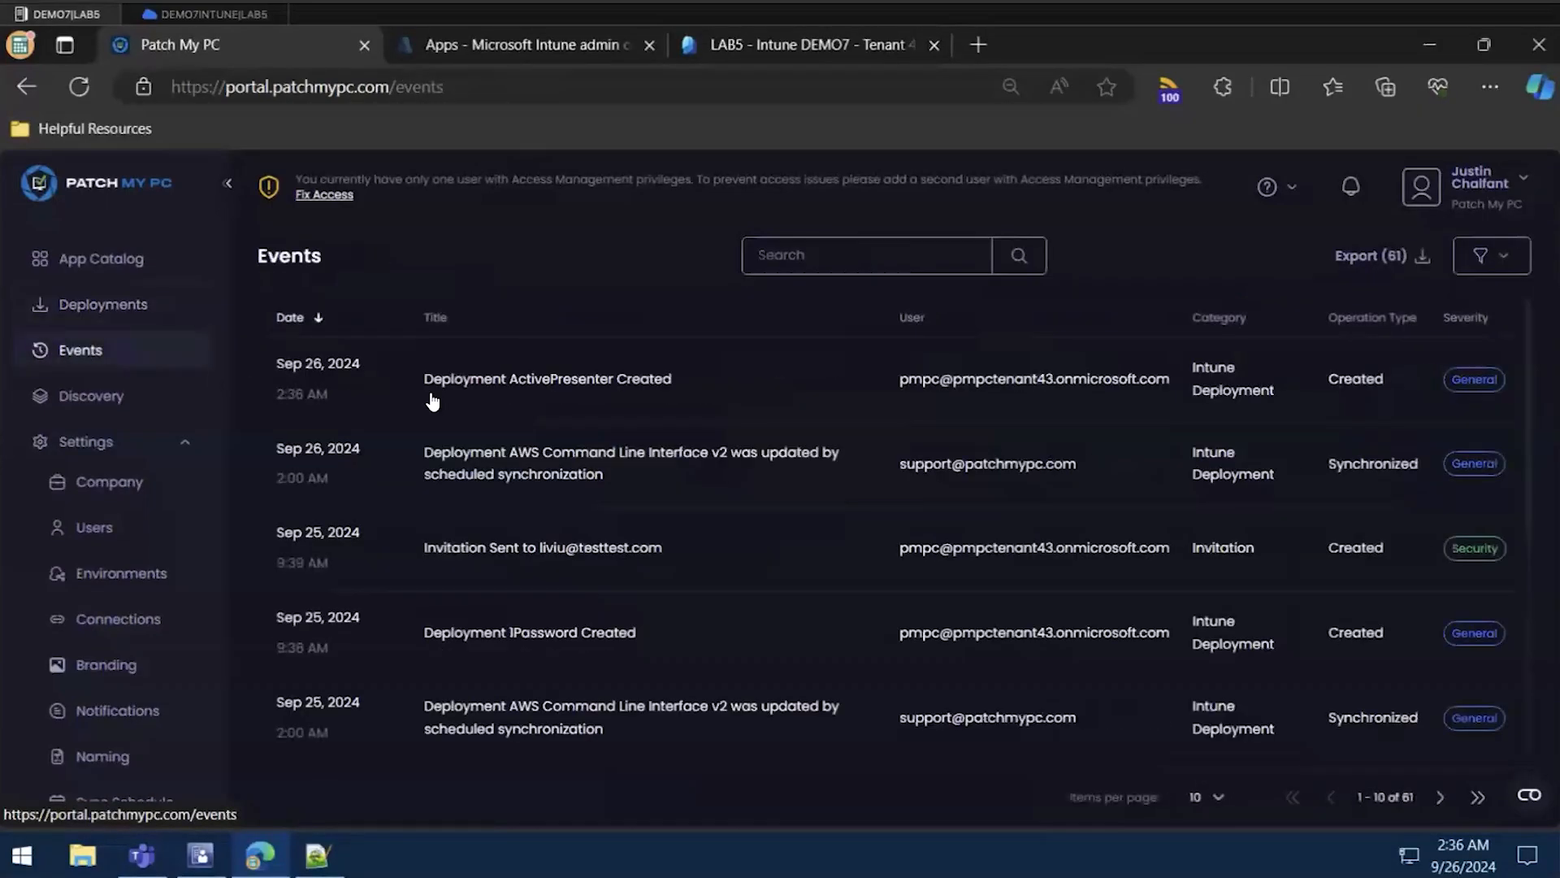
key(ctrl+2)
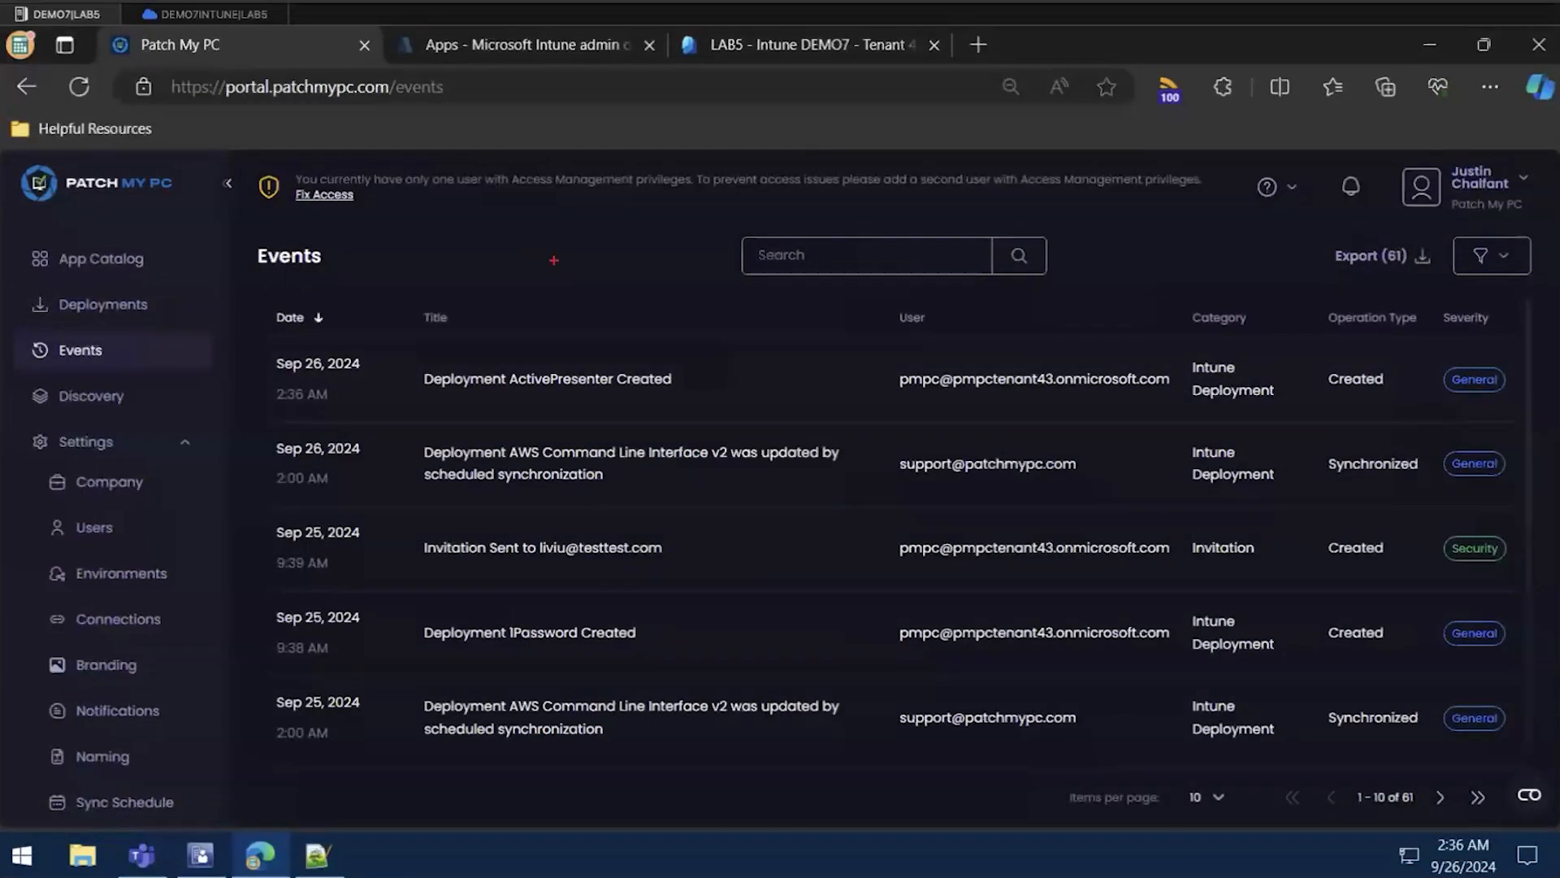
drag(623, 361, 651, 306)
drag(877, 367, 719, 241)
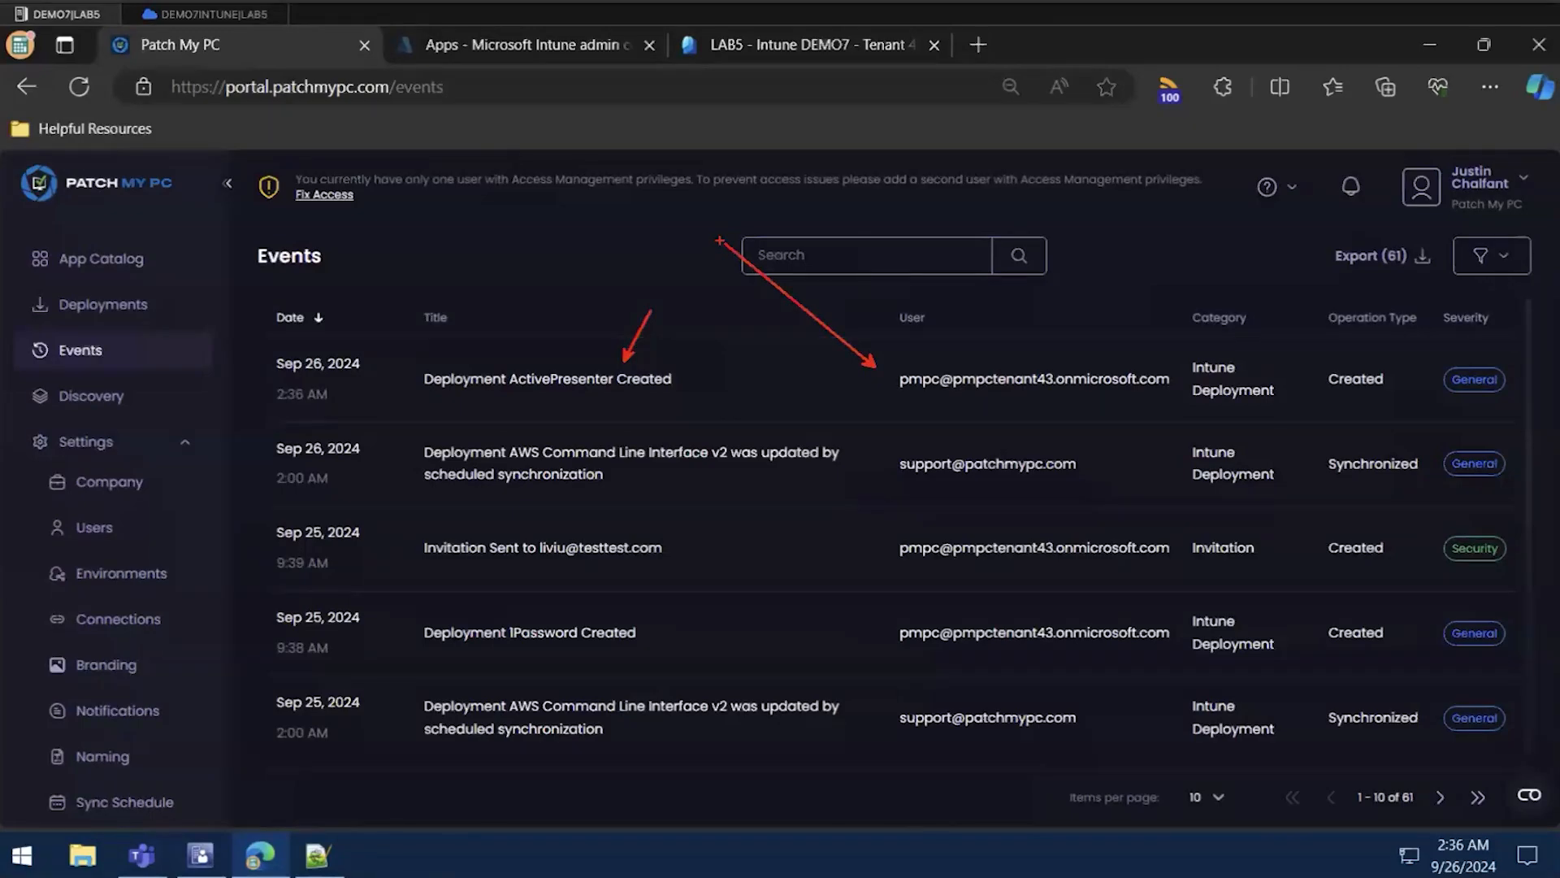
key(Escape)
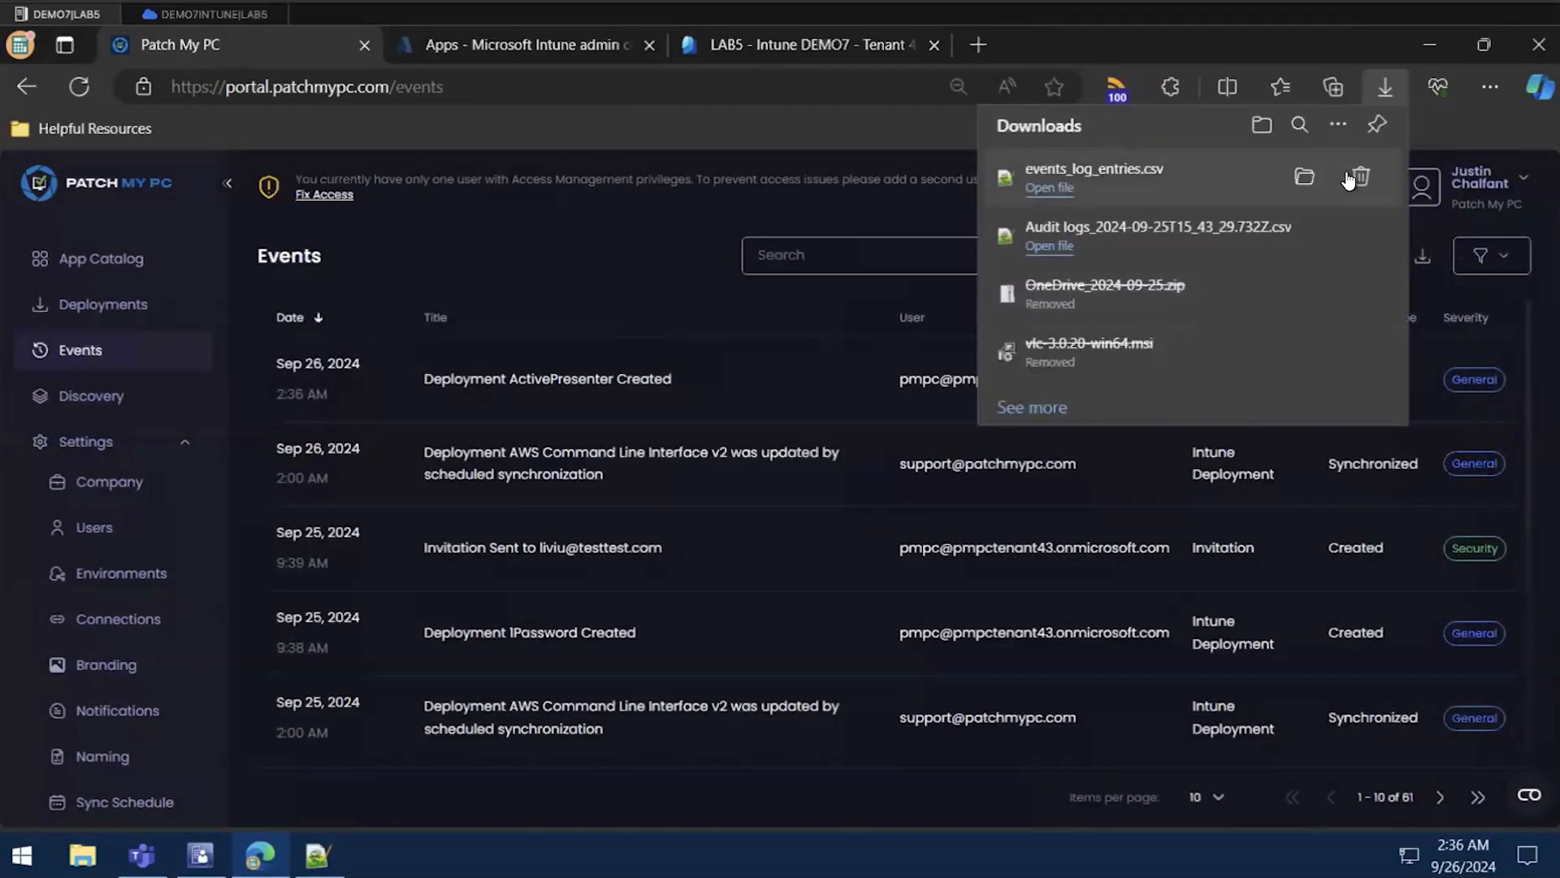
Filter the Events list to show only entries with Security severity
click(561, 257)
click(1484, 256)
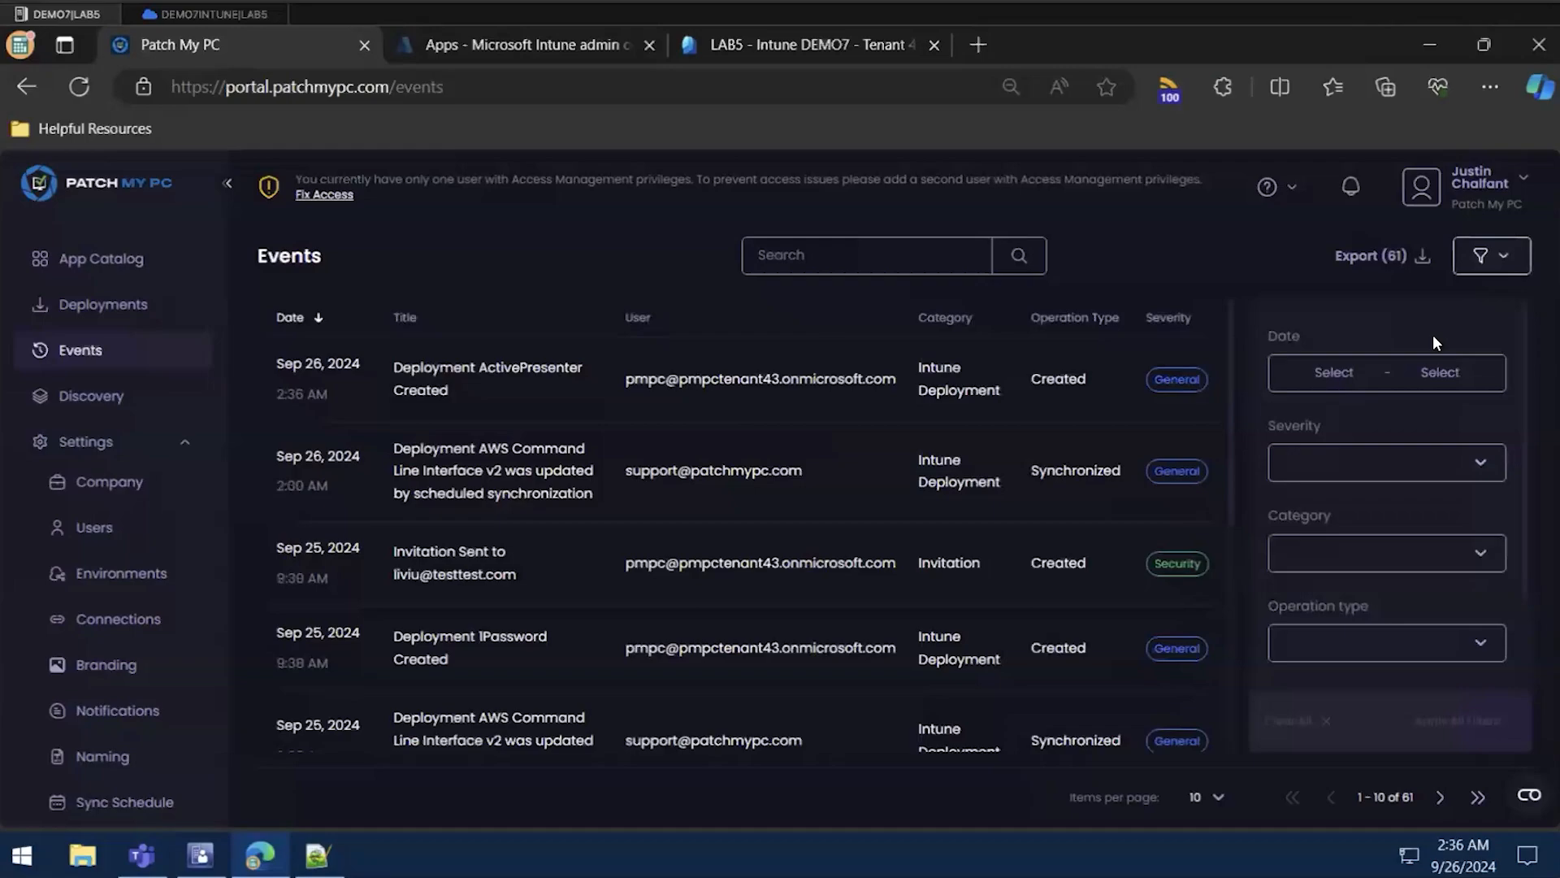
click(1393, 464)
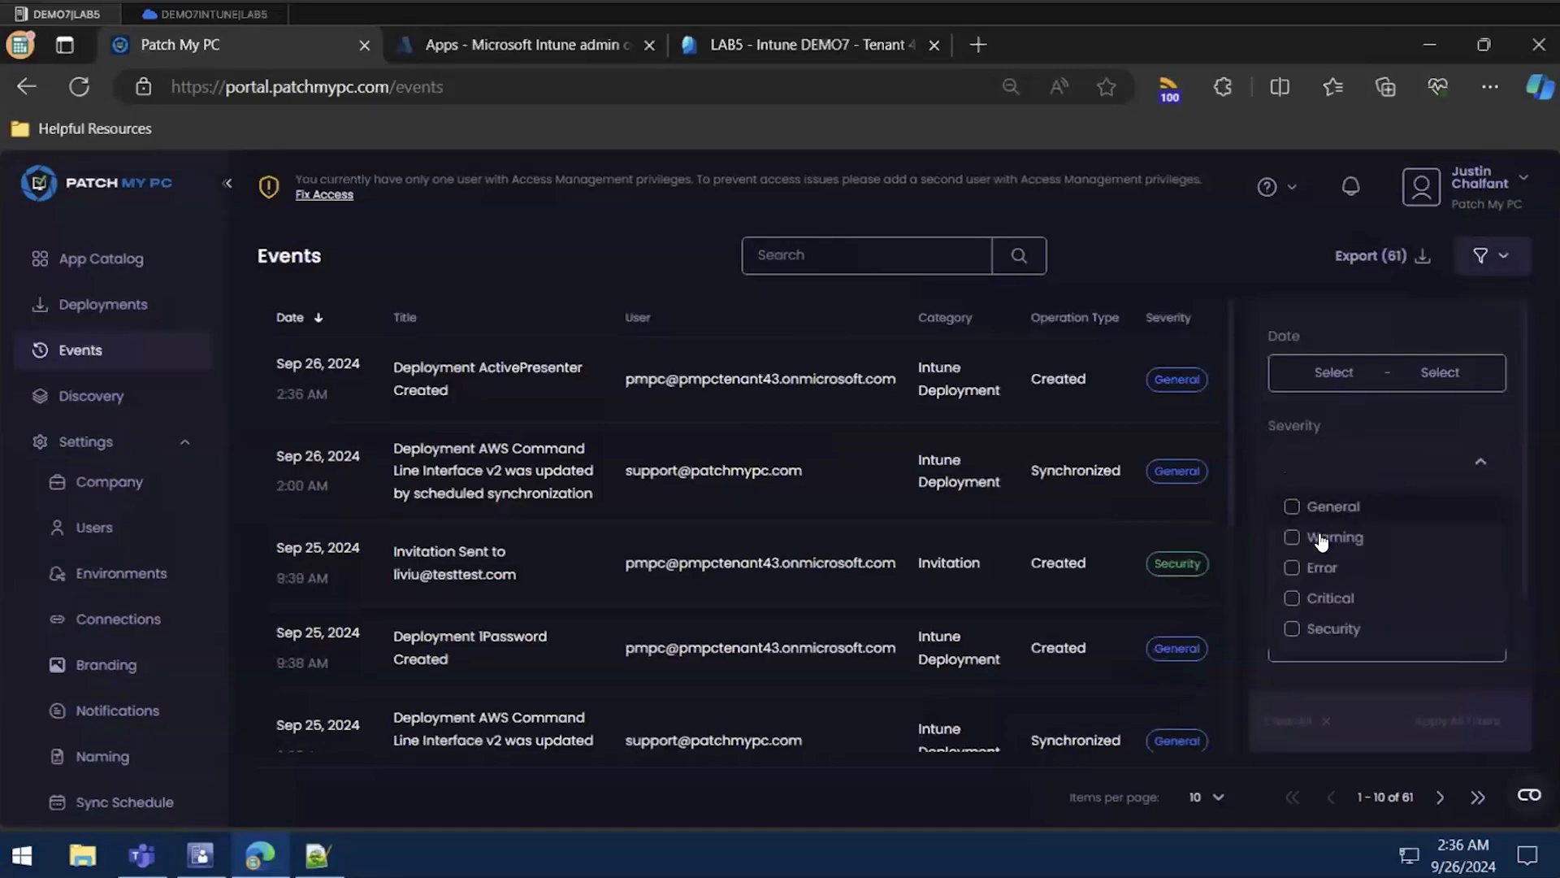
click(1292, 627)
click(1360, 695)
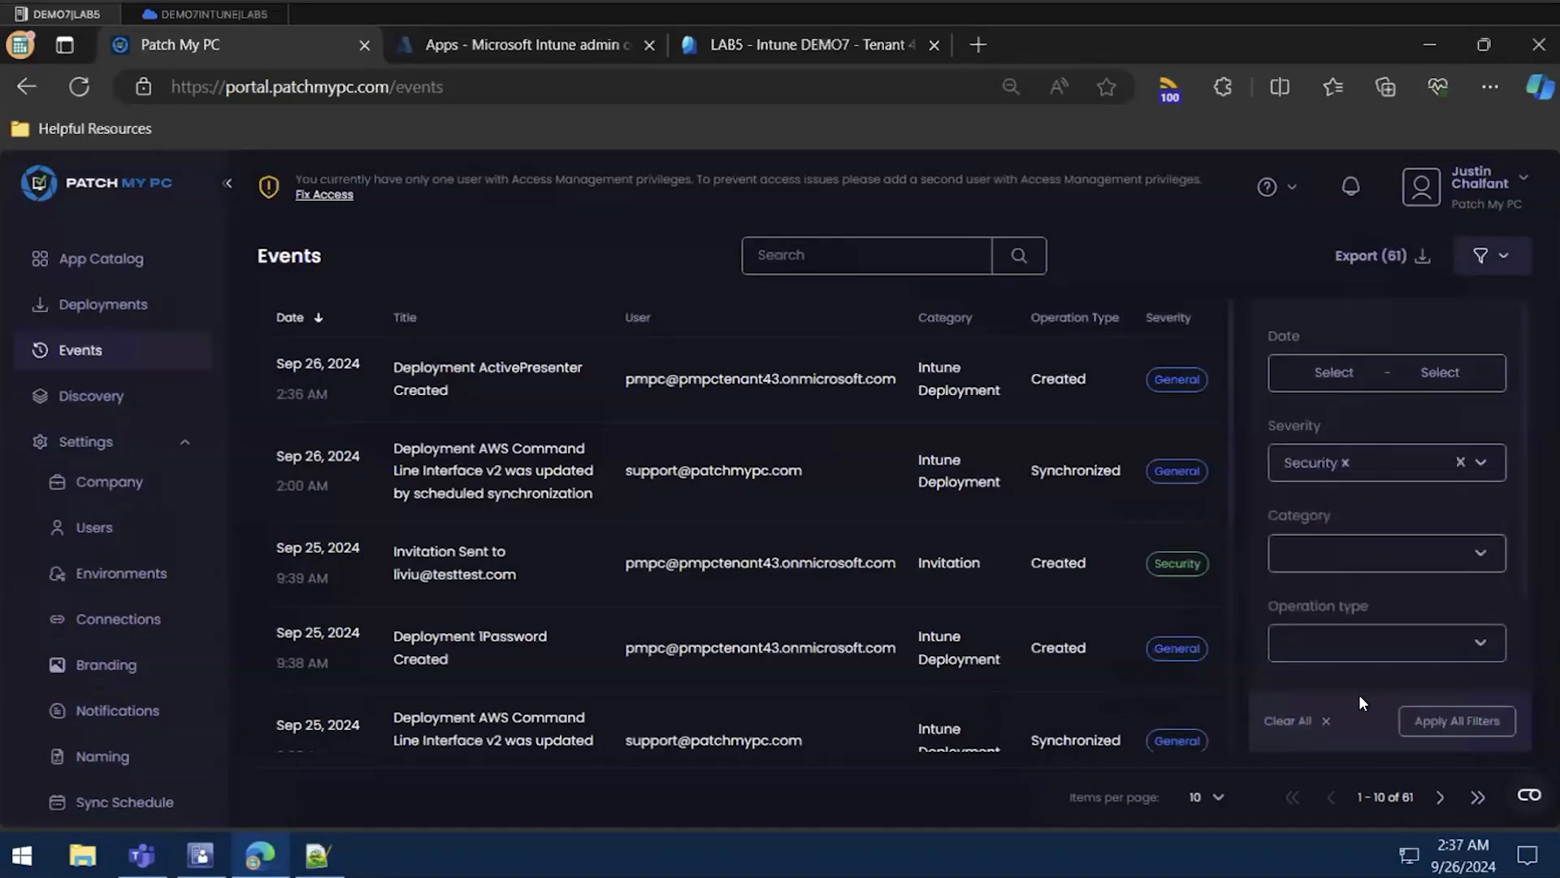
click(1456, 726)
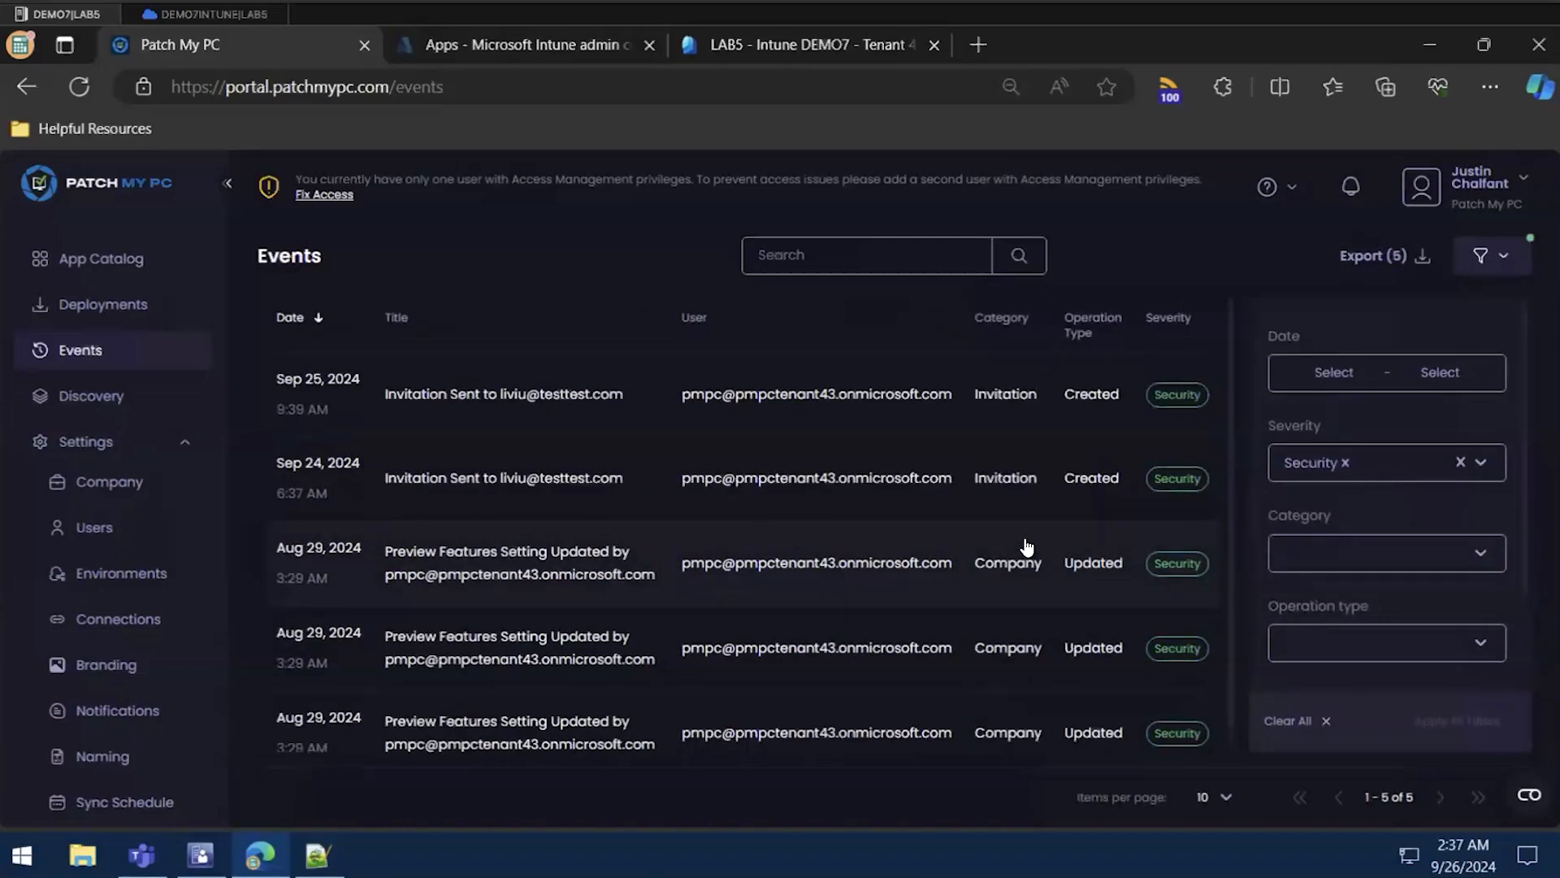
Clear the severity filter and filter the events by the Deleted operation type
click(1461, 466)
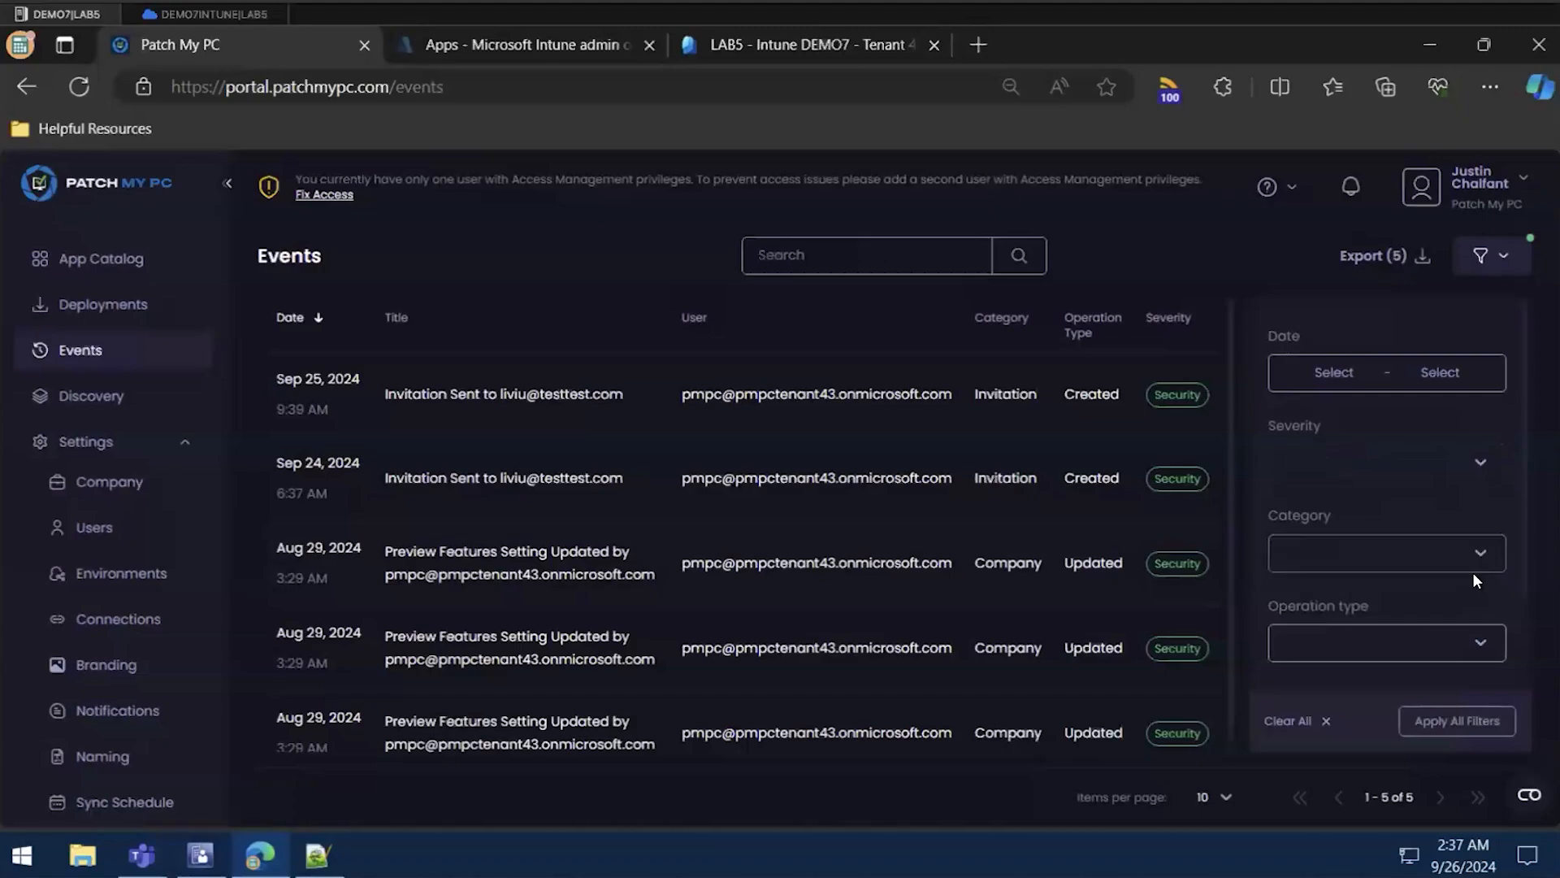
click(1466, 640)
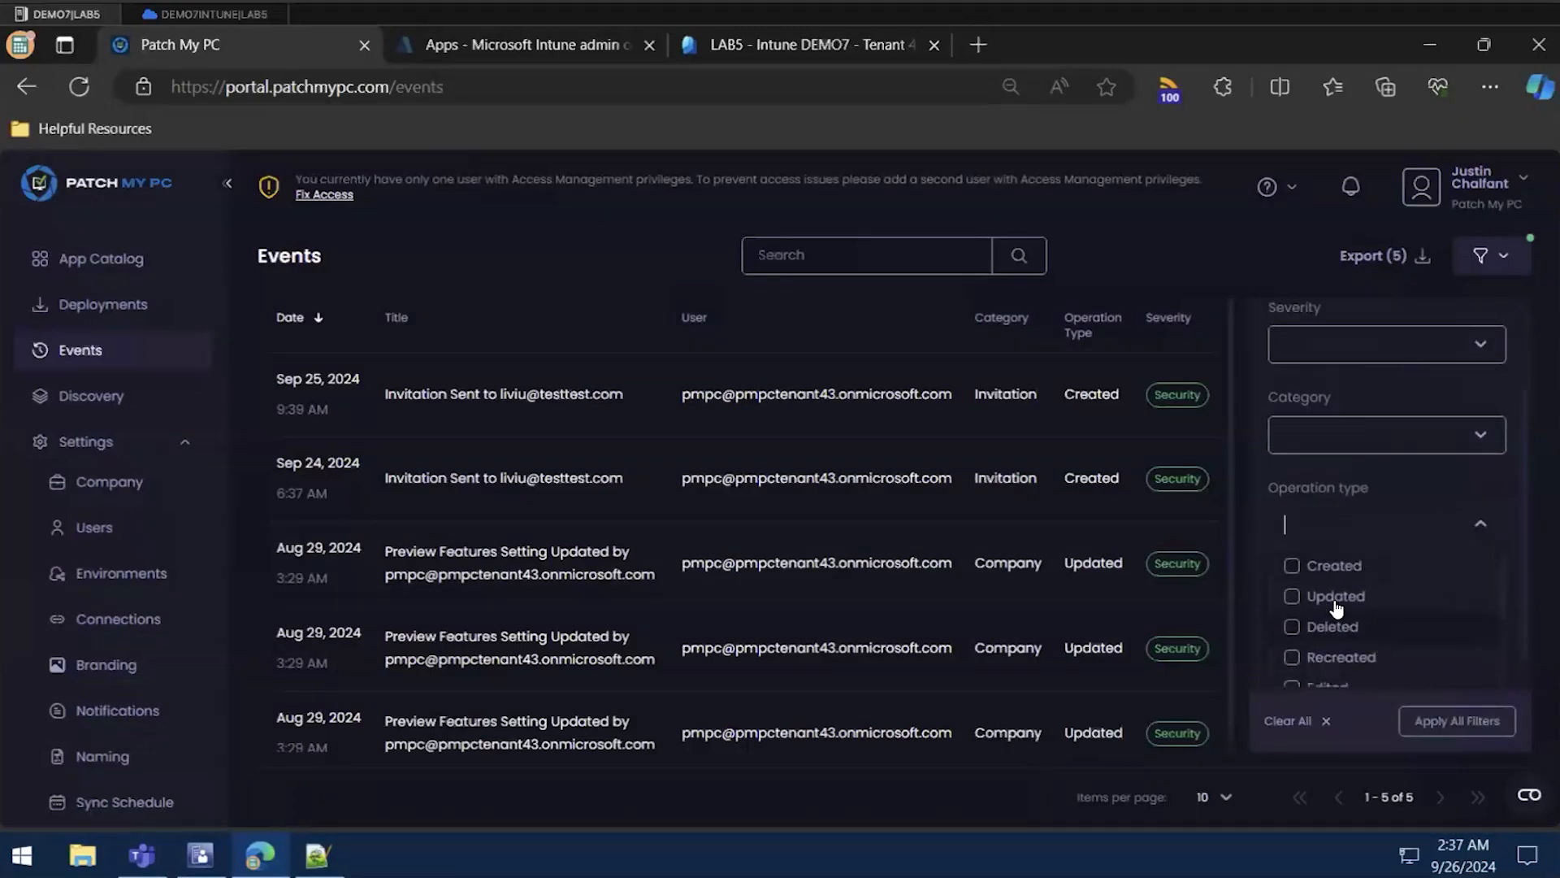
click(1292, 626)
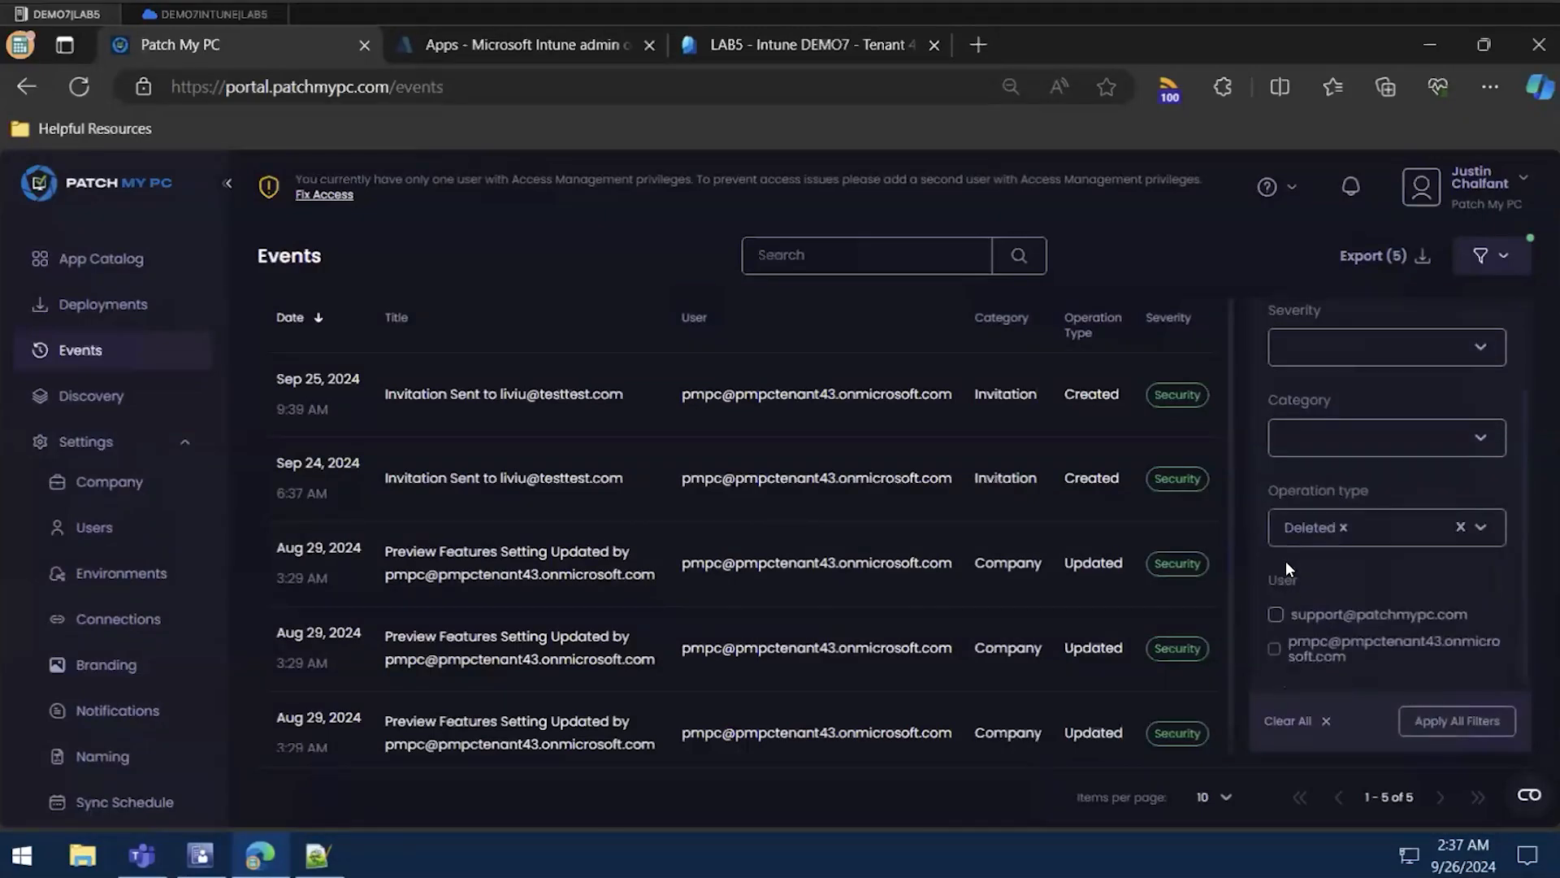
click(1461, 721)
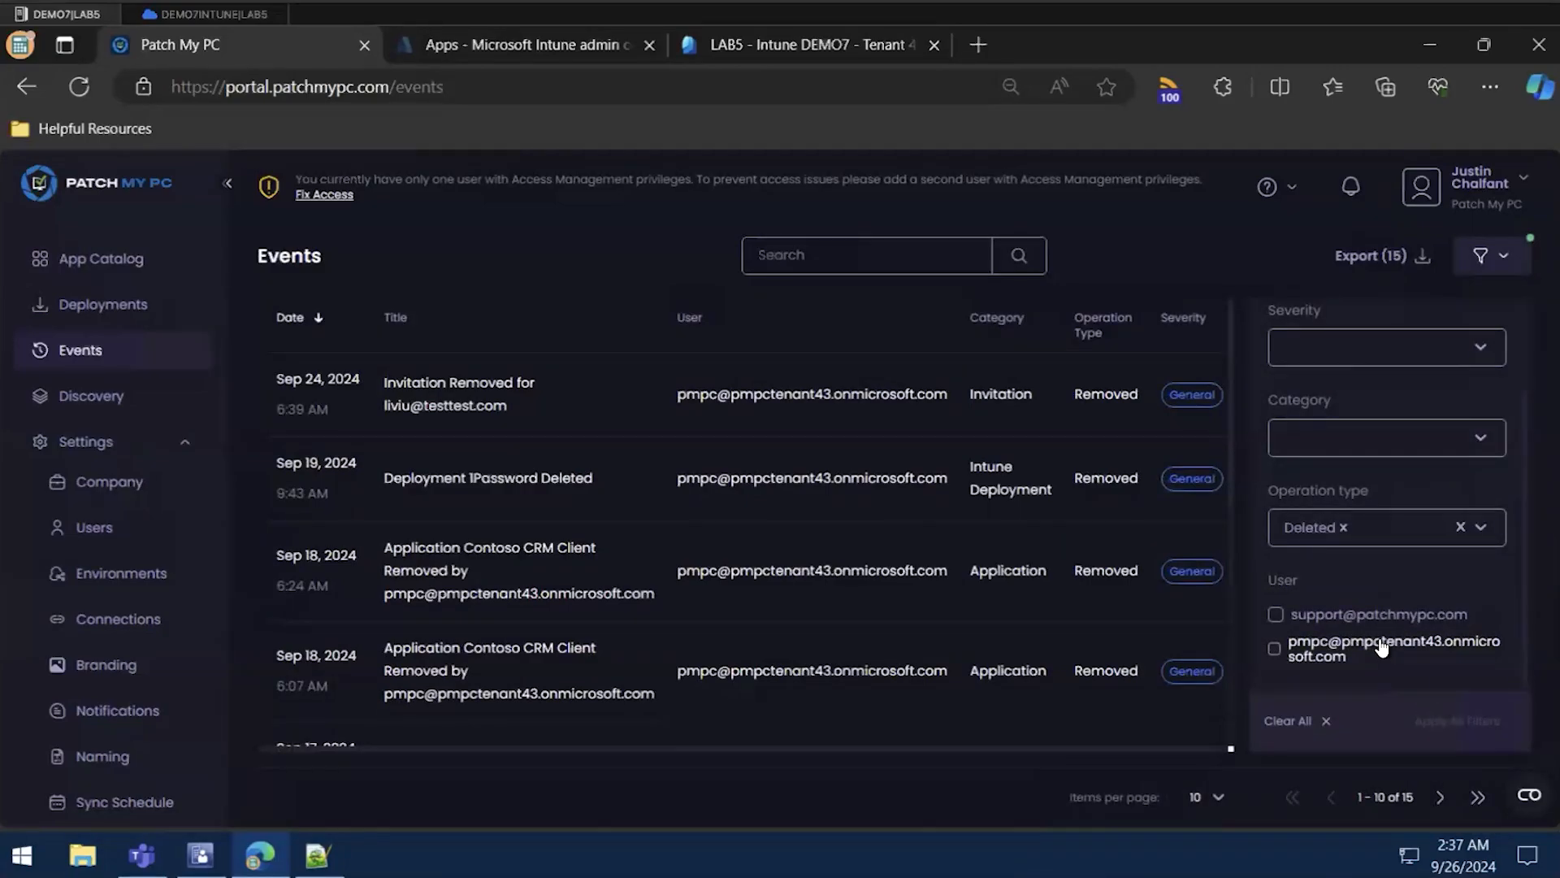
Limit the deleted events to those made by the pmpc tenant account and collapse the filter options
click(1273, 650)
click(1459, 719)
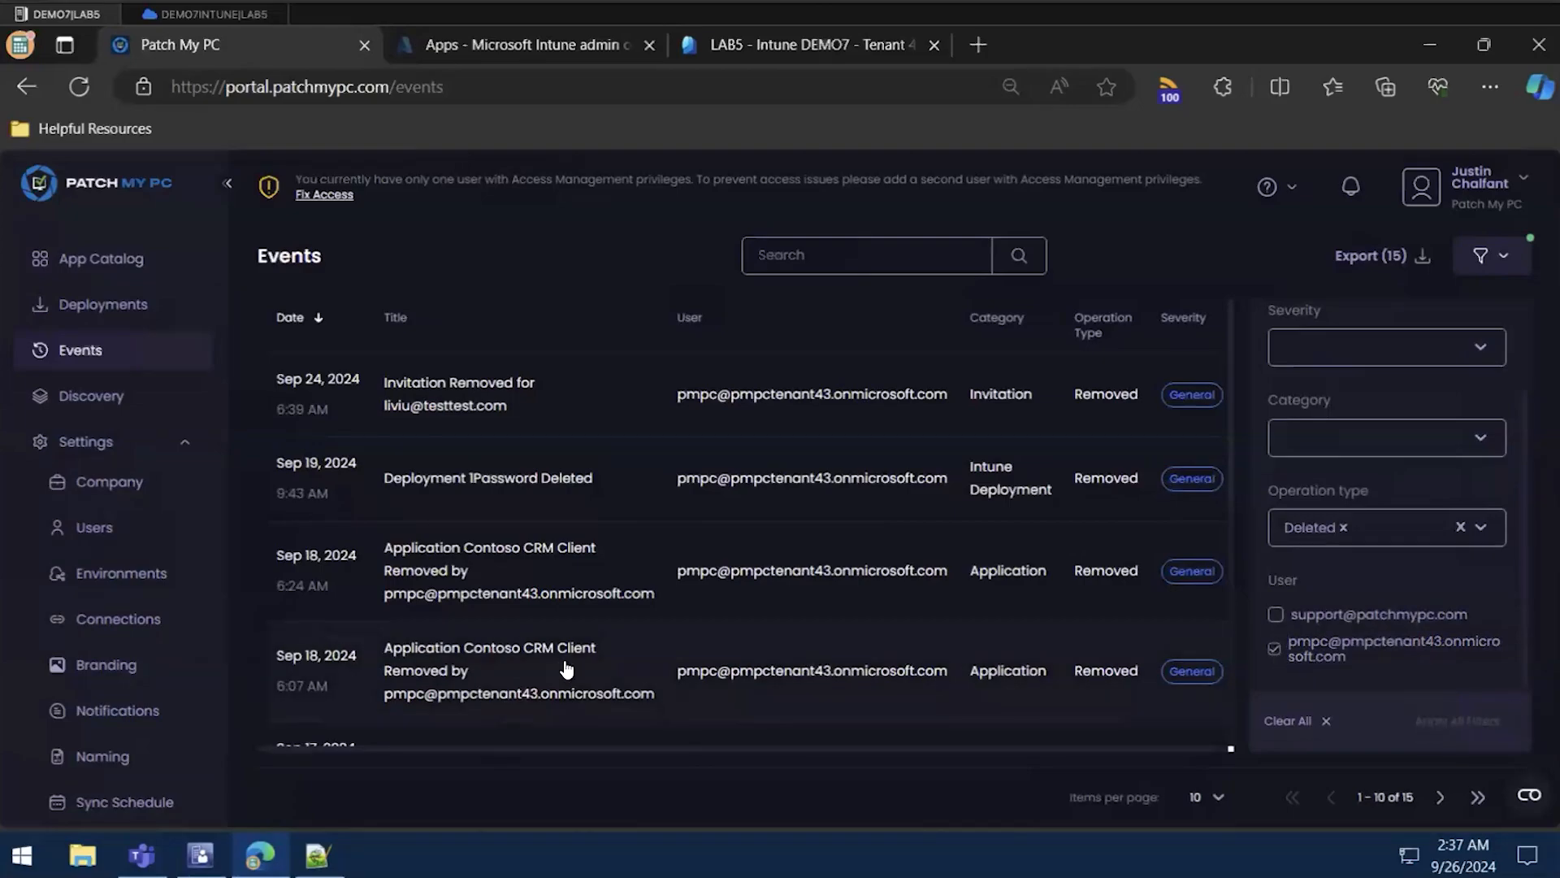
click(1481, 252)
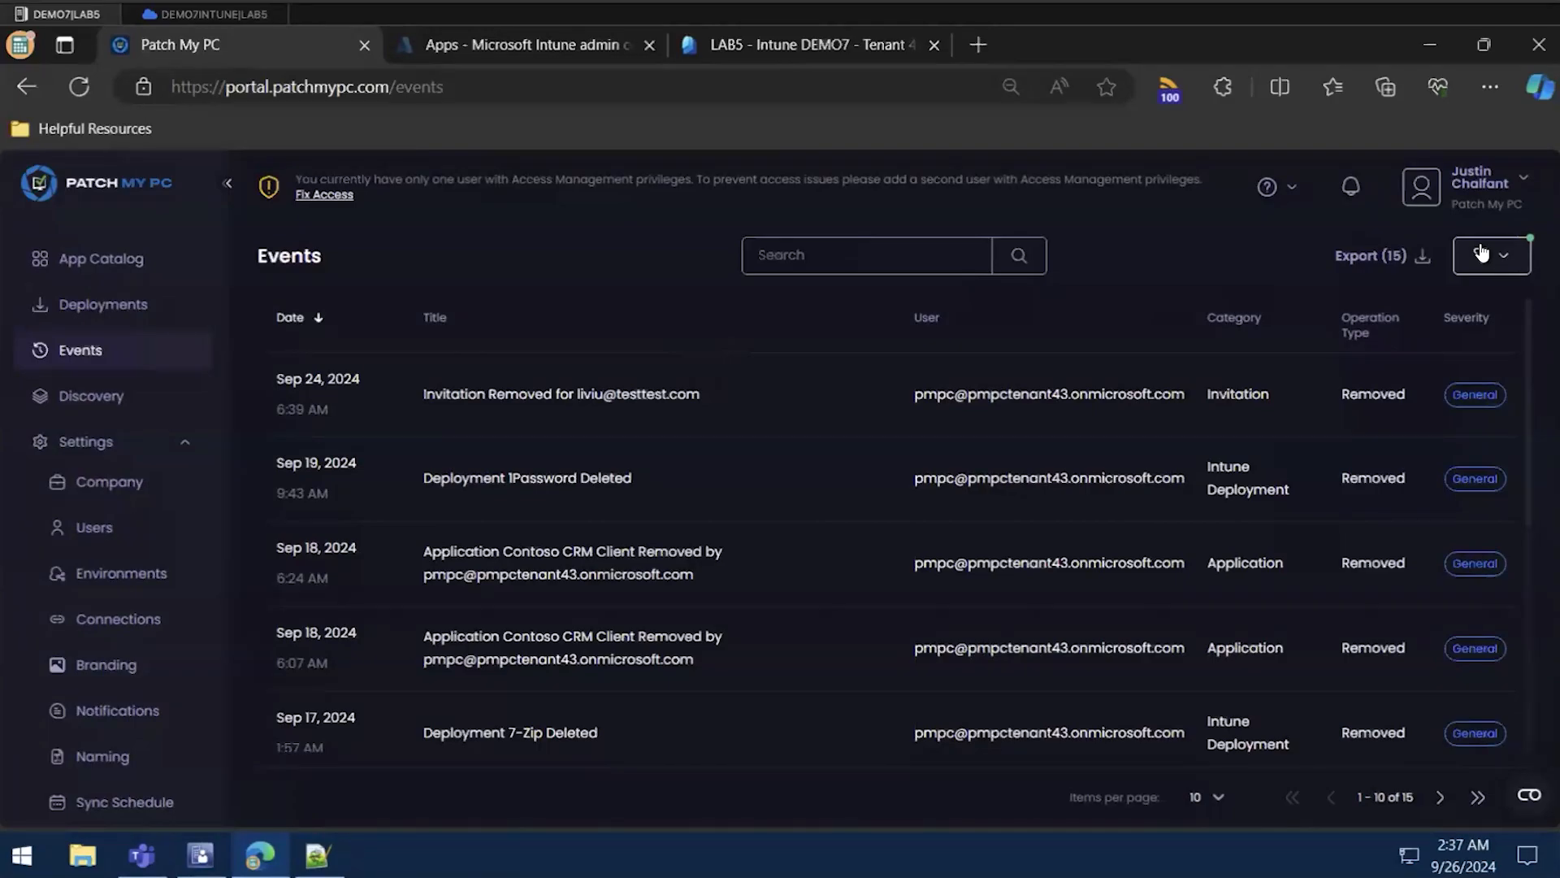
Switch to the Microsoft Entra admin center and open the Patch My PC Cloud enterprise application
click(754, 46)
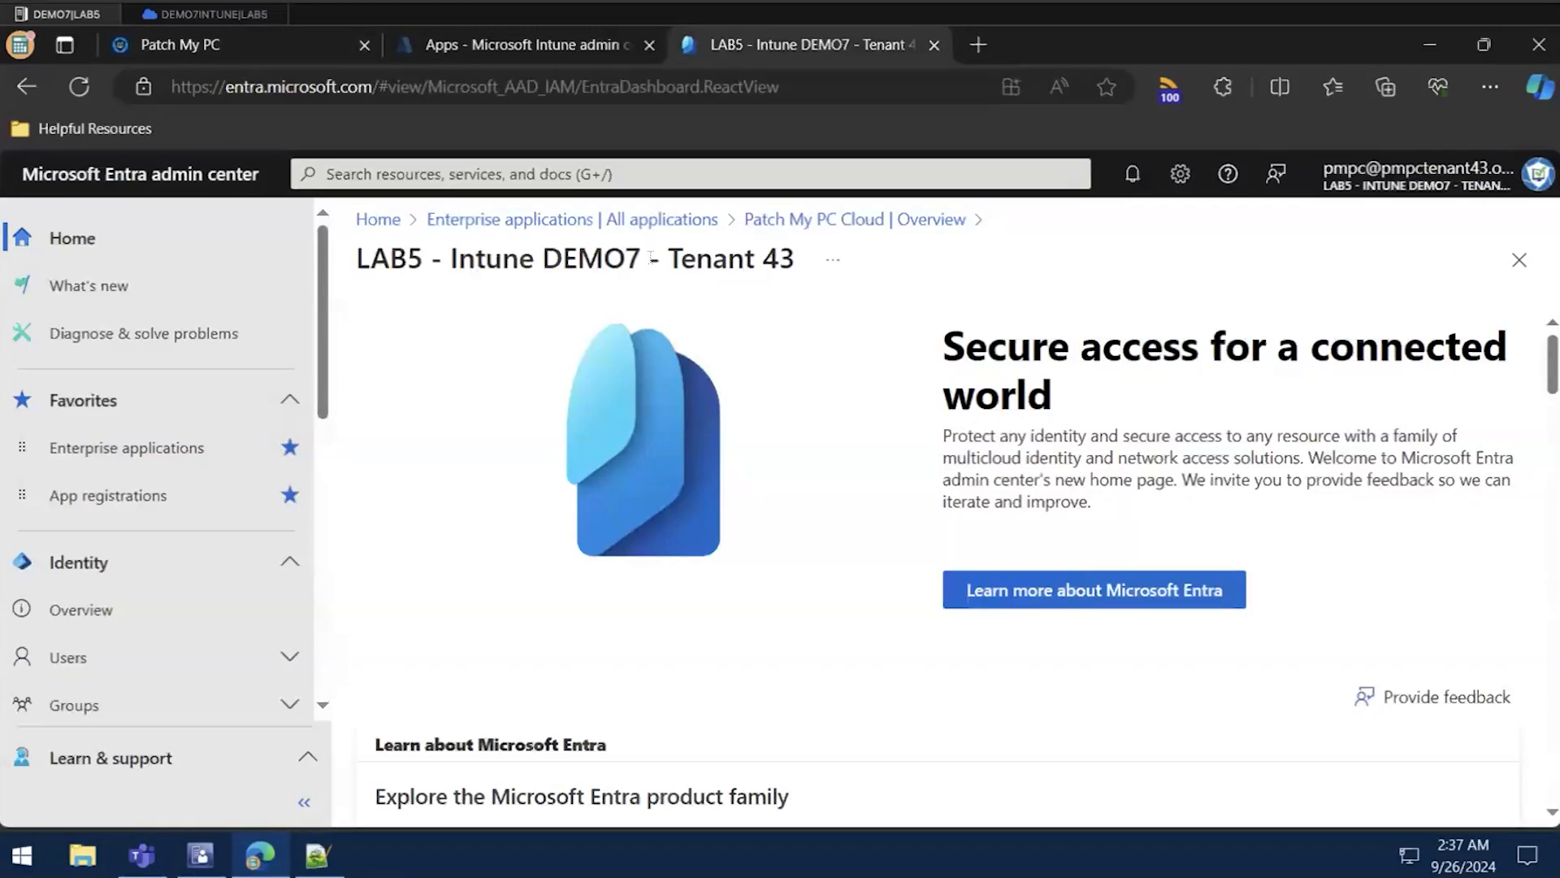
click(116, 439)
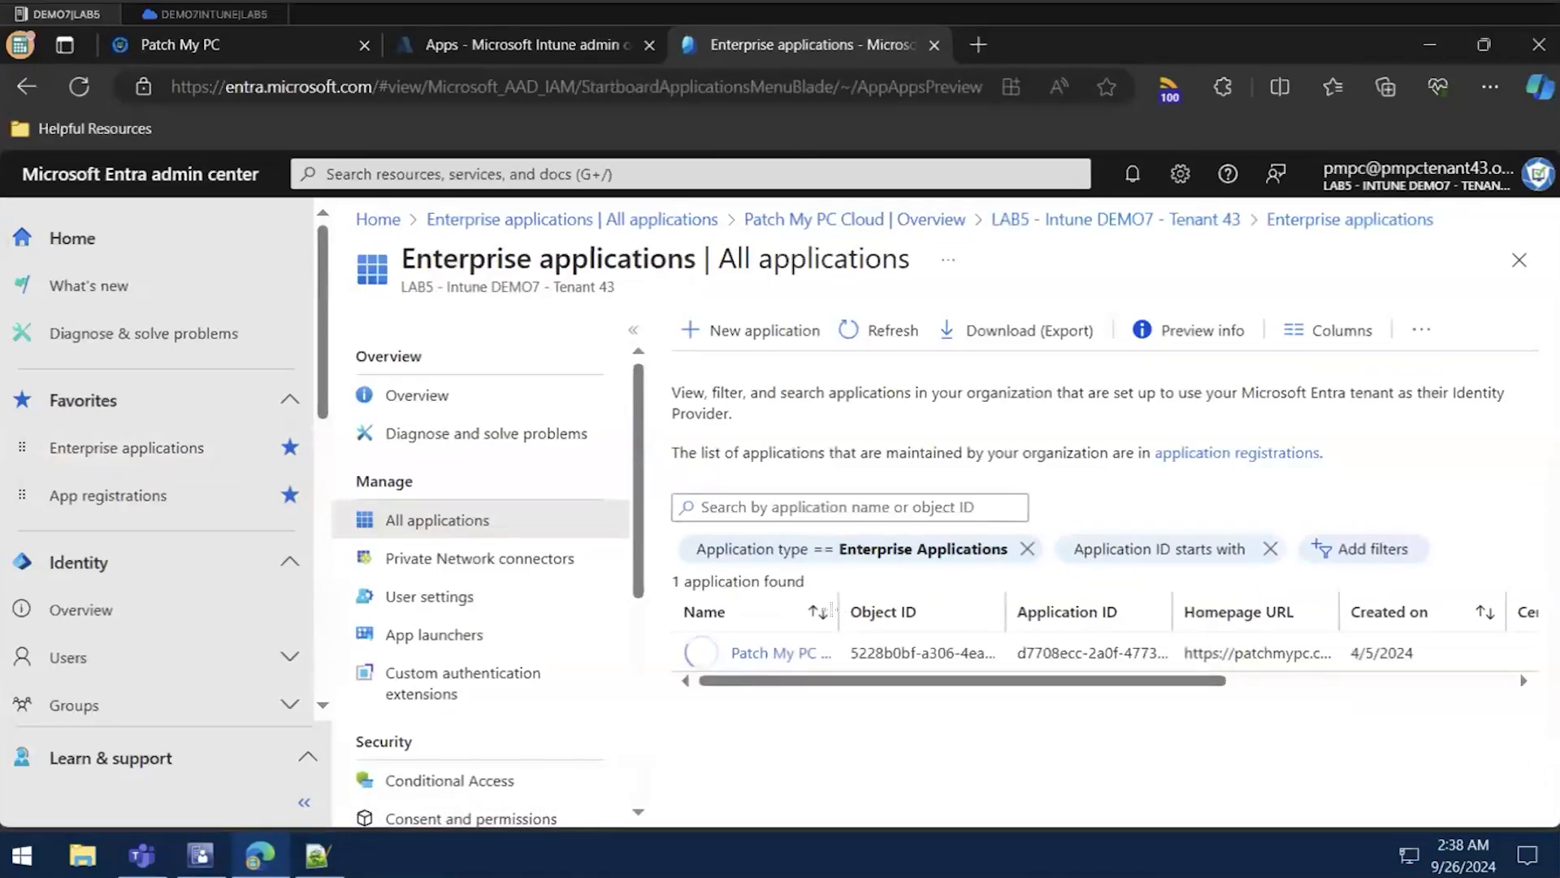
drag(840, 614, 898, 624)
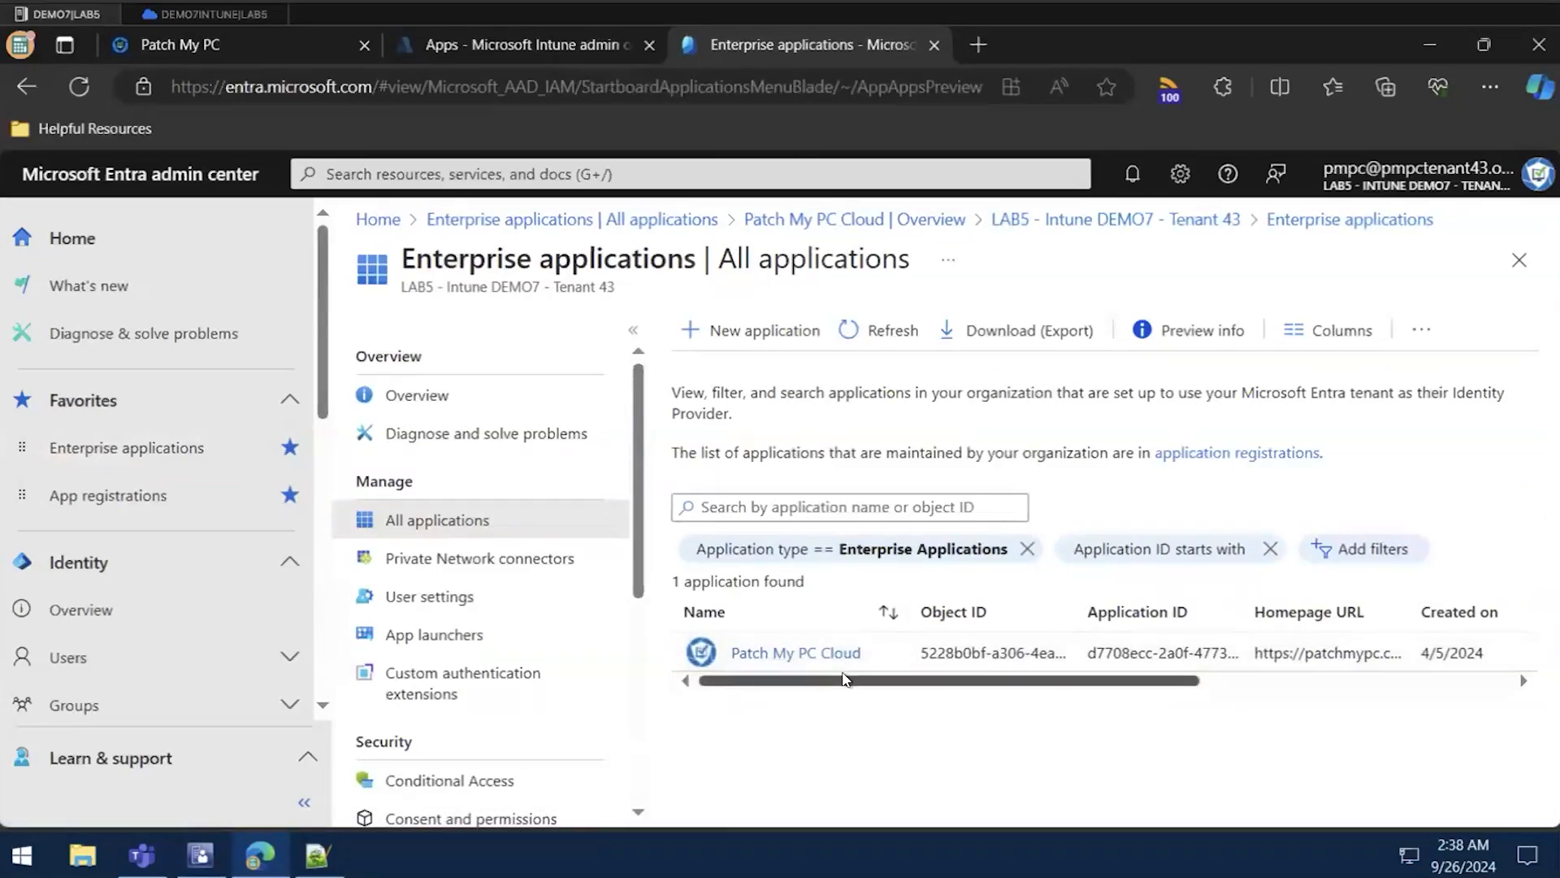
click(811, 655)
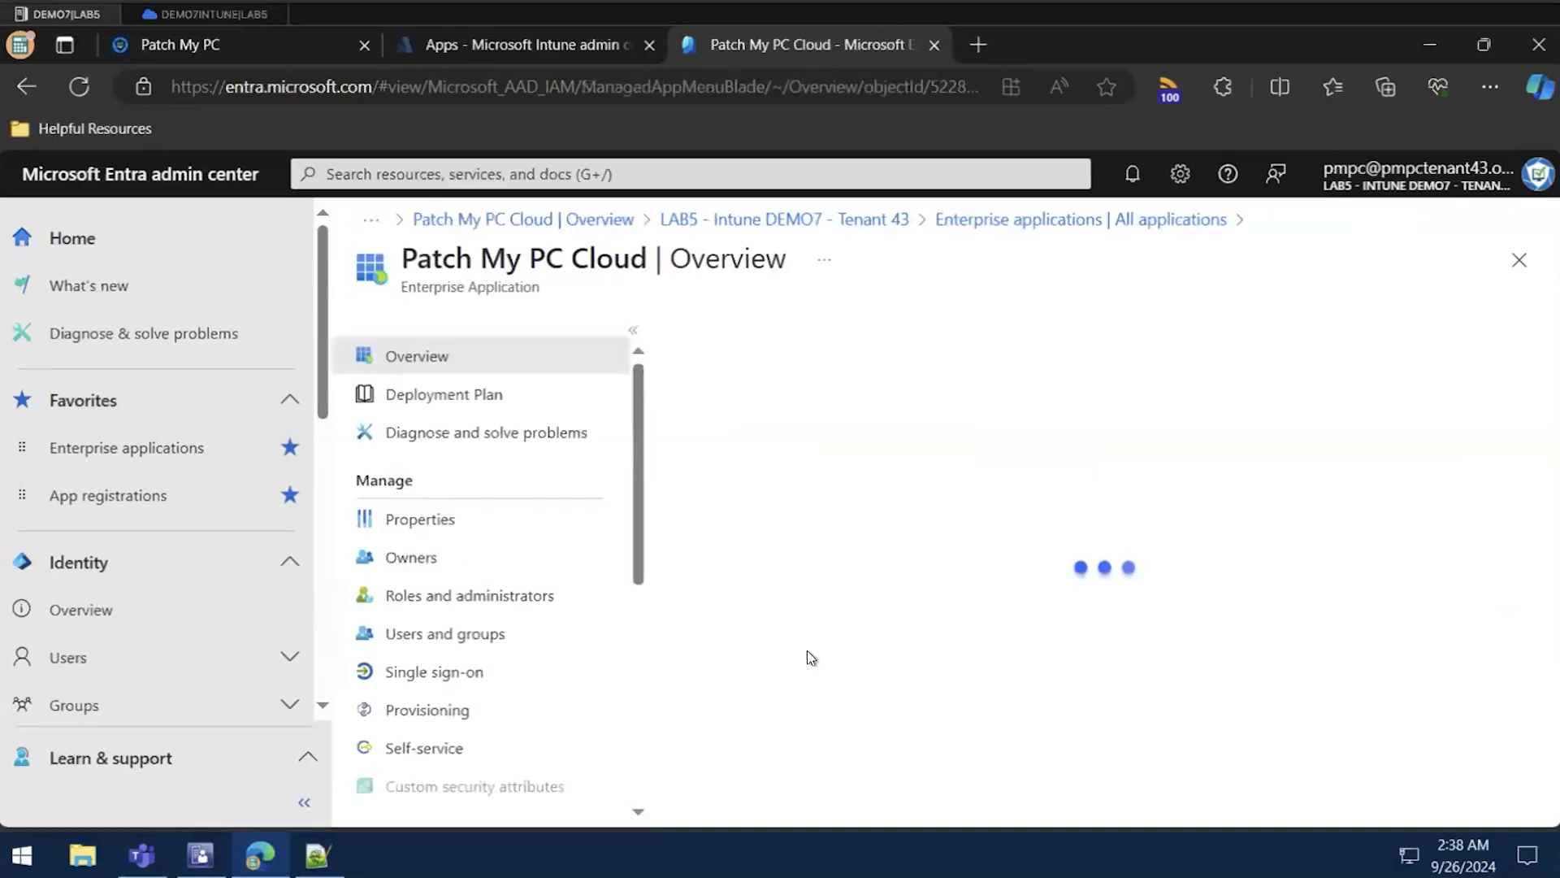
Check the audit logs and sign-in logs of the Patch My PC Cloud enterprise application, returning to the audit logs
scroll(453, 569, down, 2)
scroll(460, 575, down, 1)
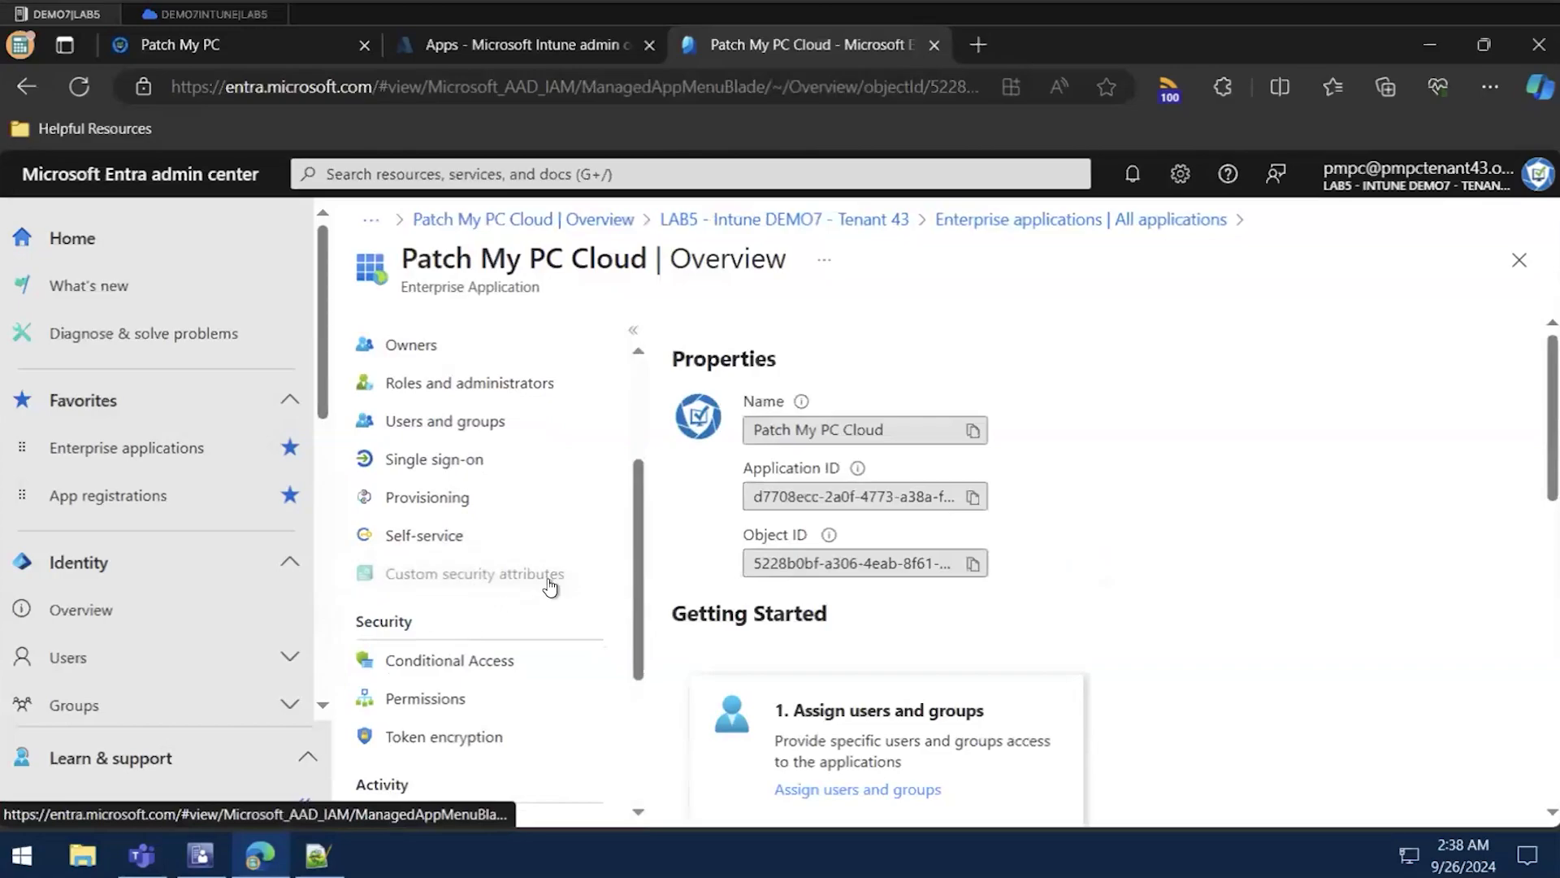
scroll(551, 572, down, 3)
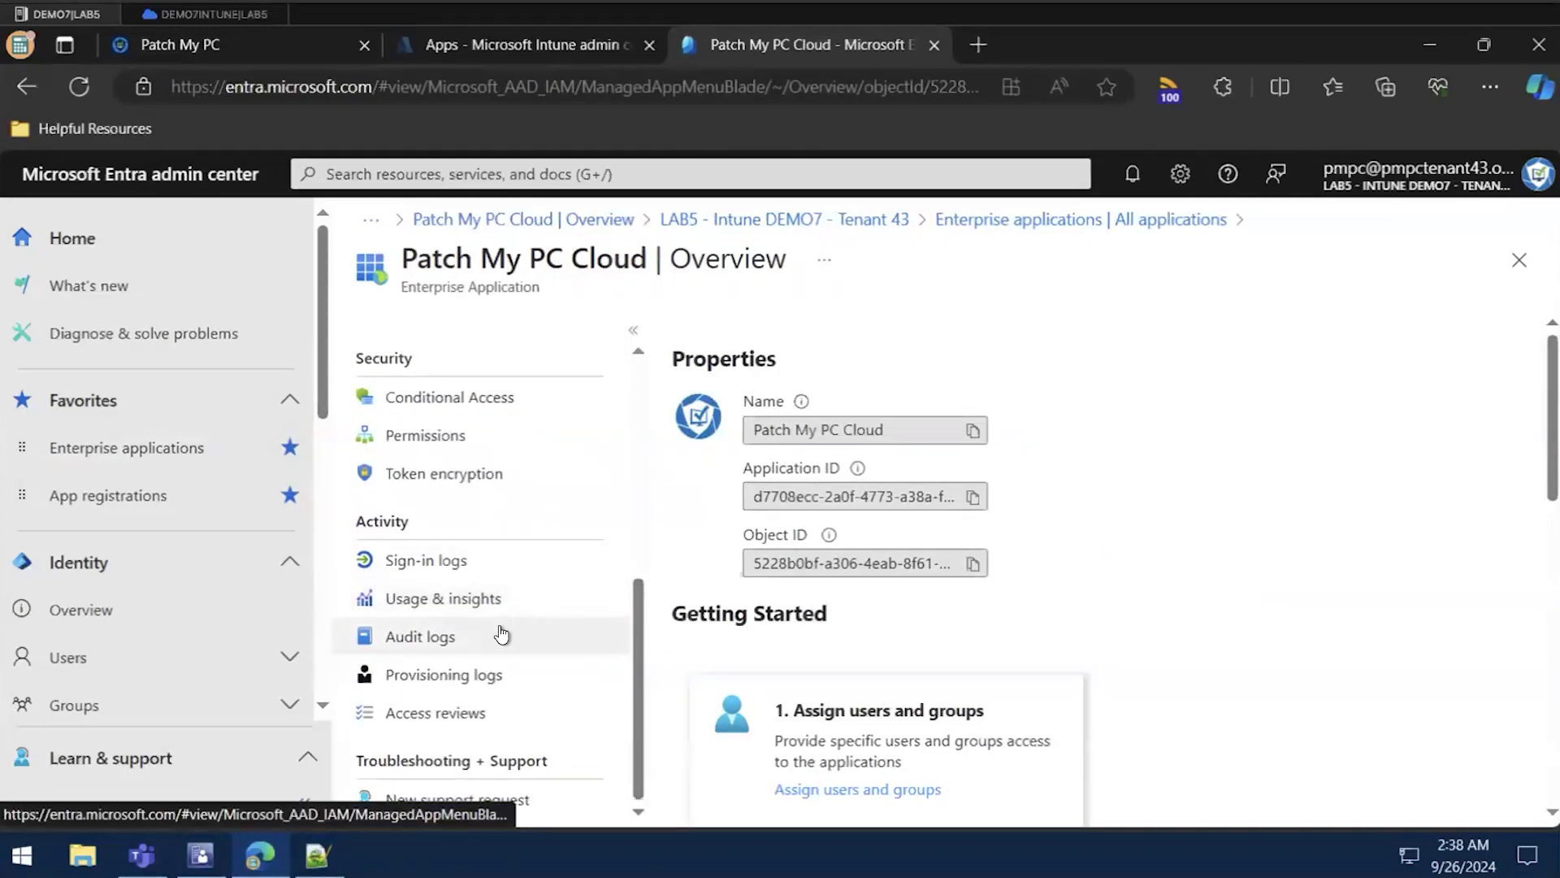
click(573, 637)
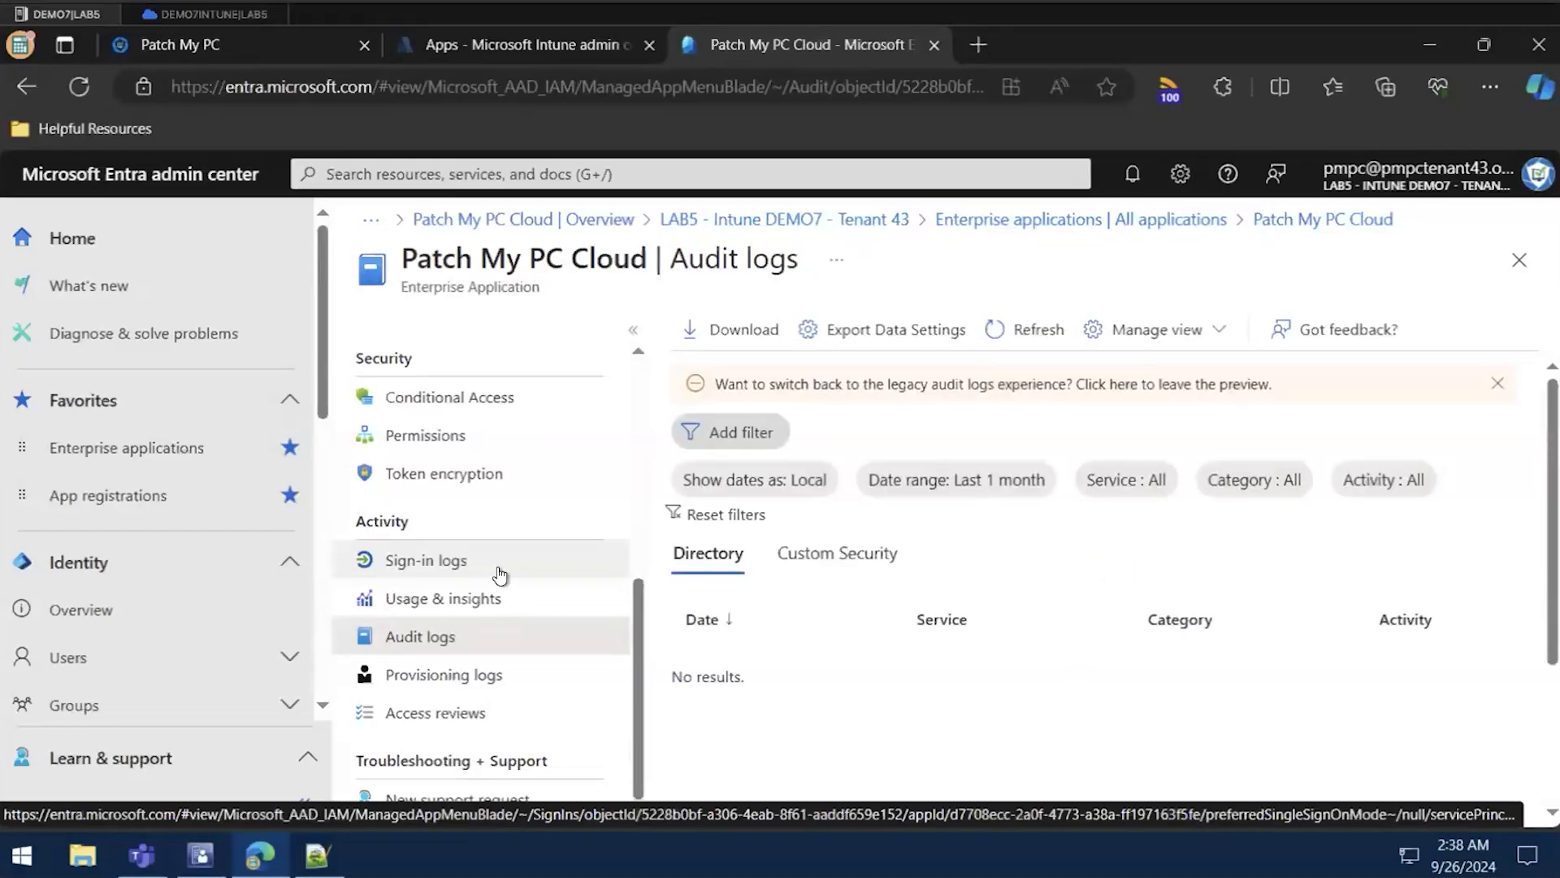
click(411, 560)
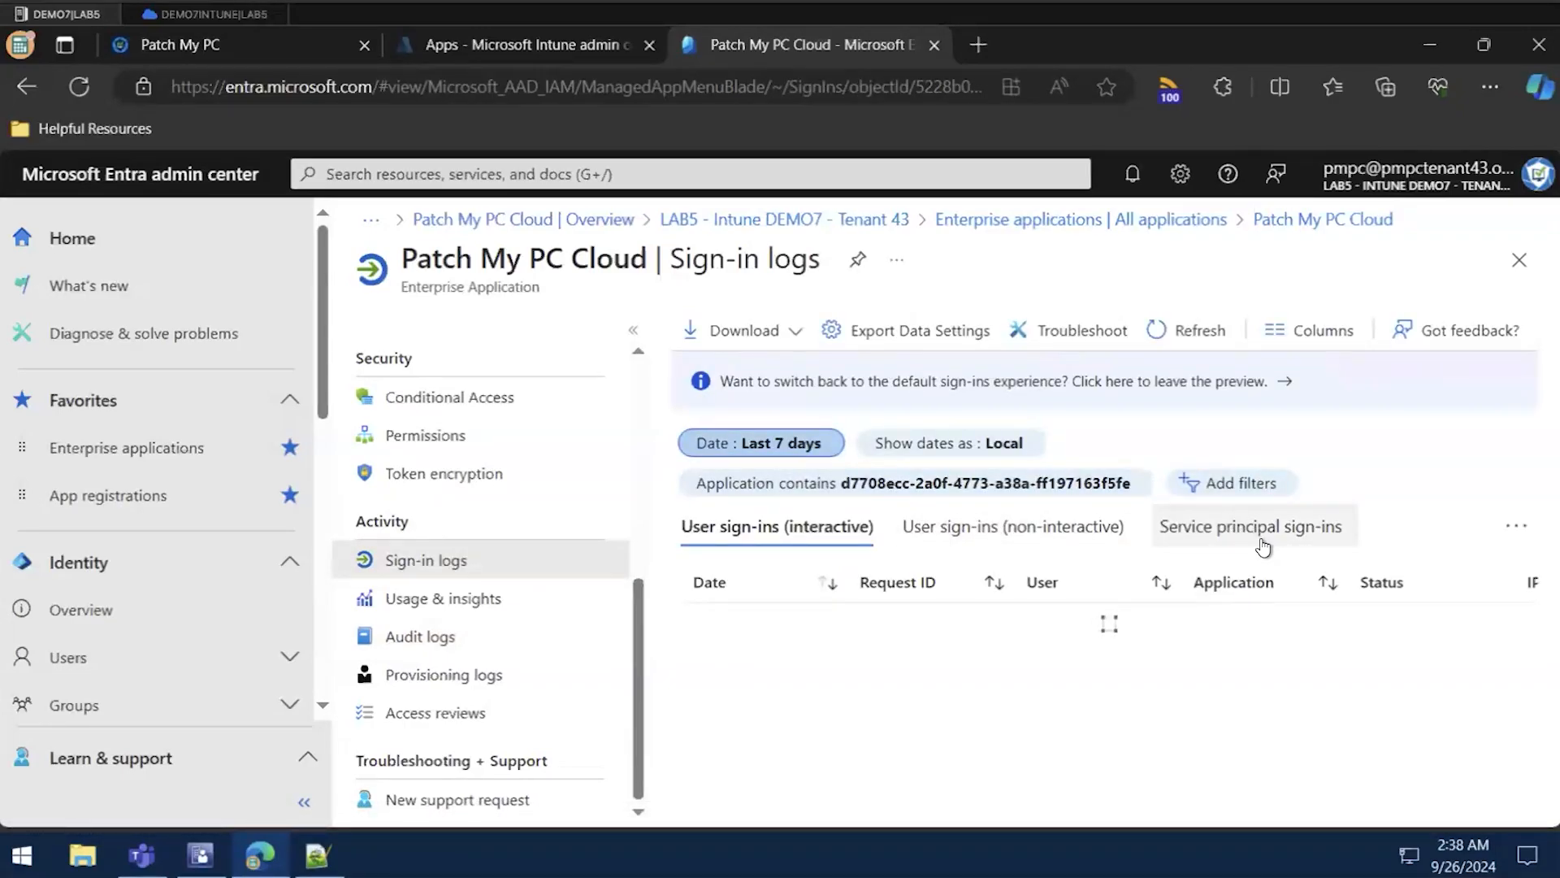
click(464, 635)
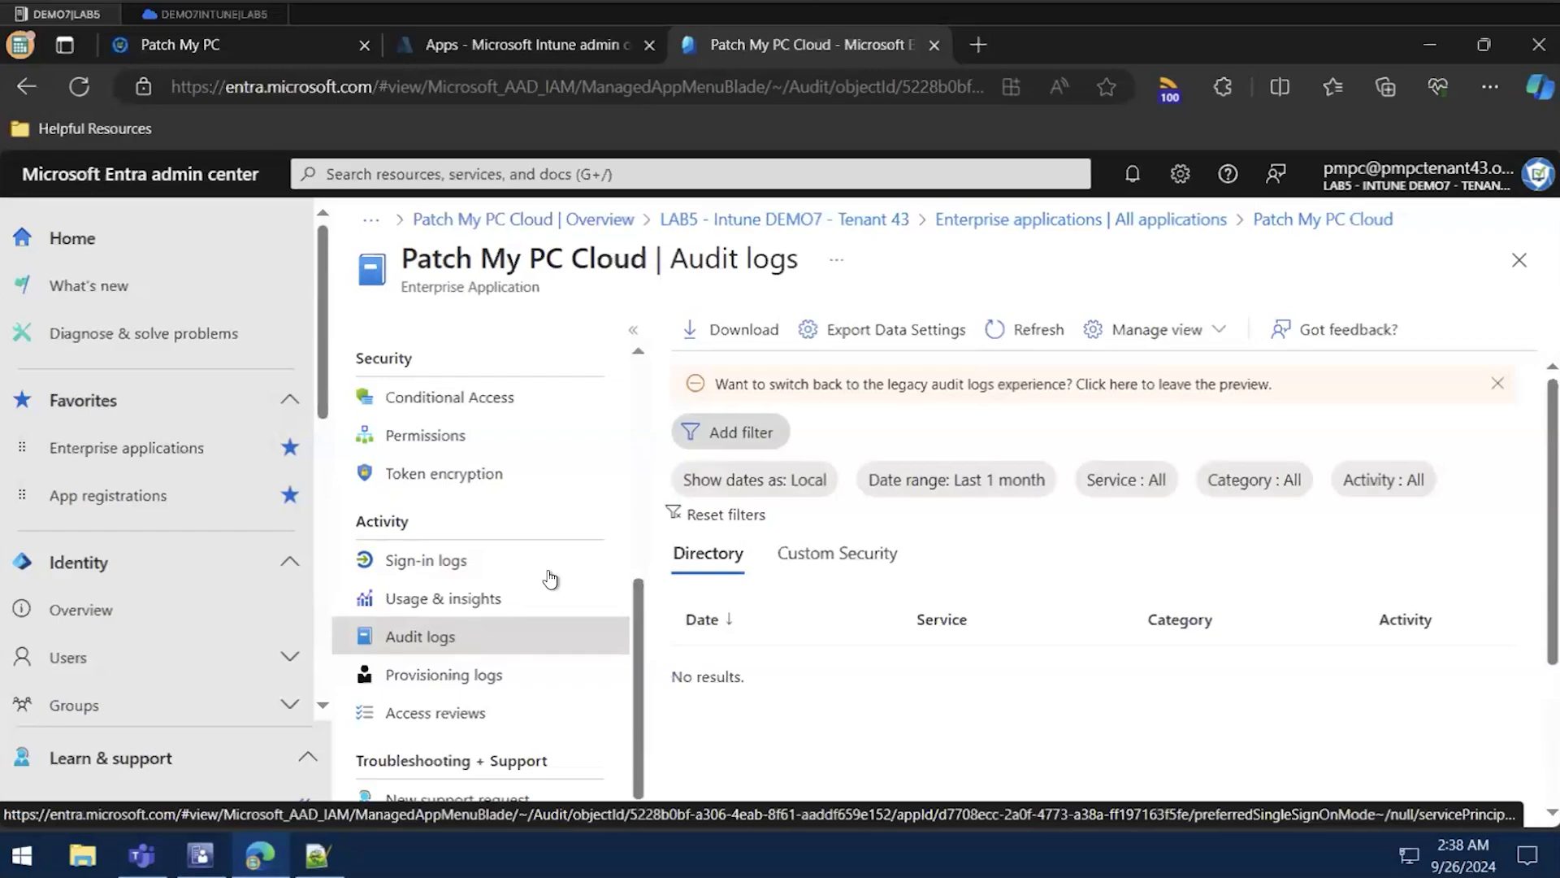
Switch to the Microsoft Intune admin center and open the audit logs under Tenant administration
click(480, 45)
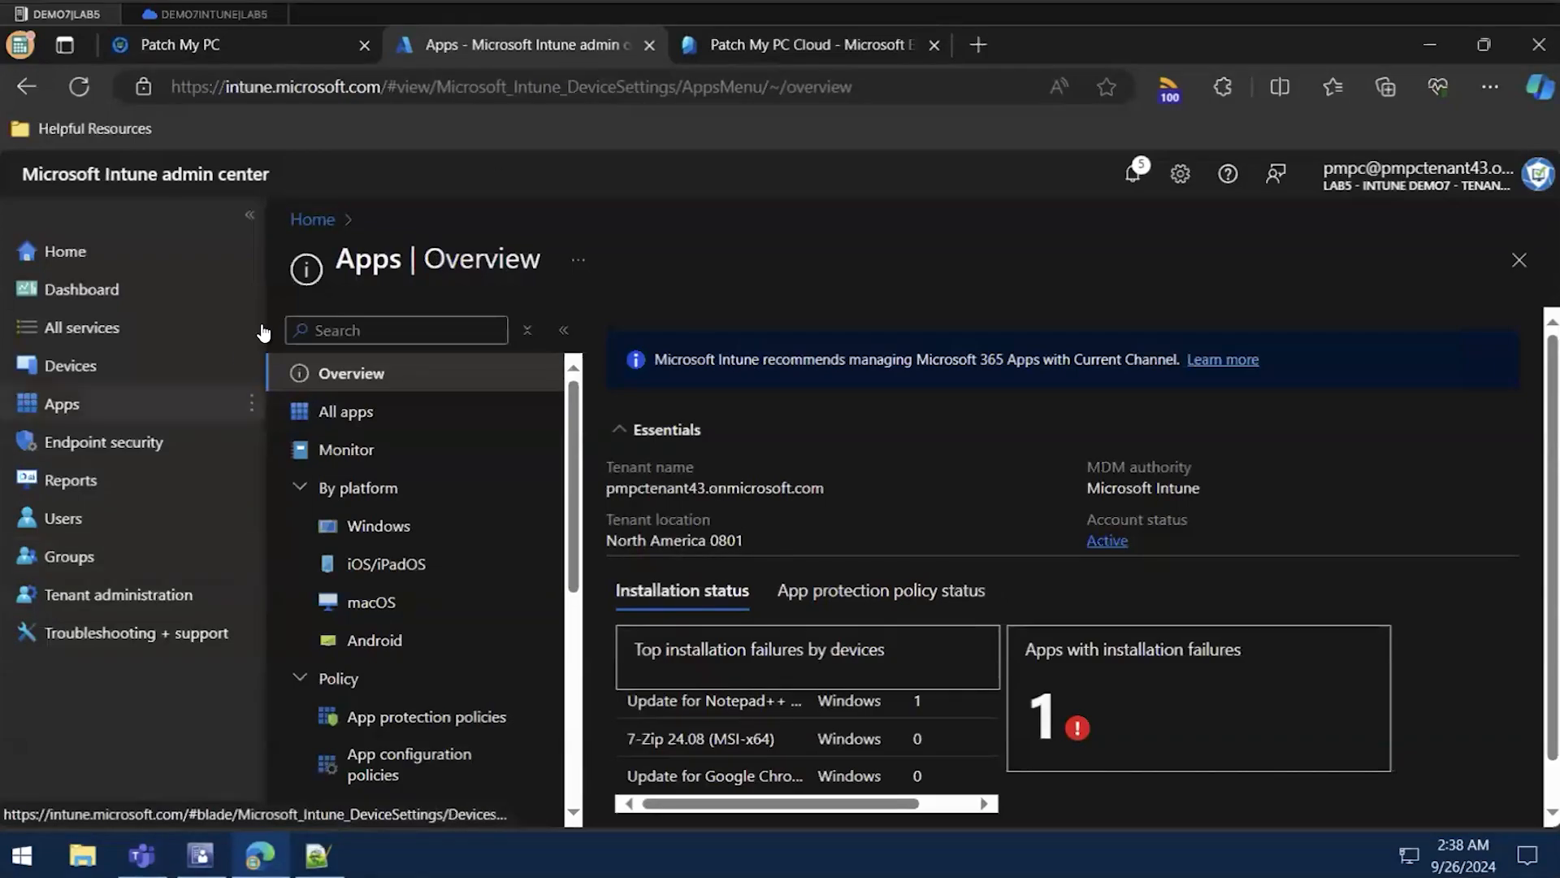
click(78, 611)
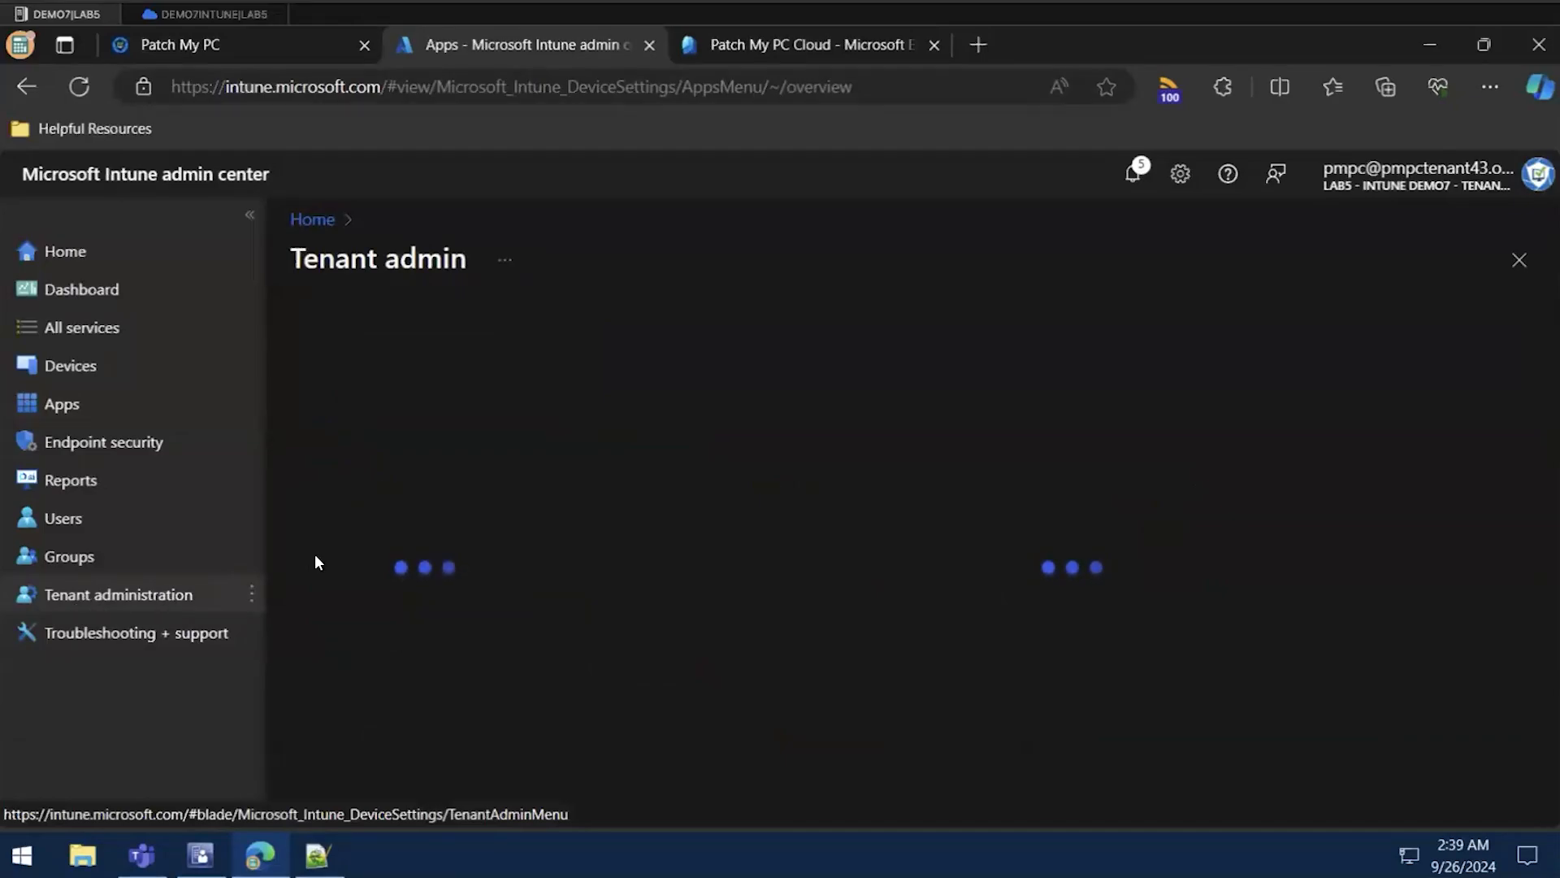
scroll(382, 601, down, 1)
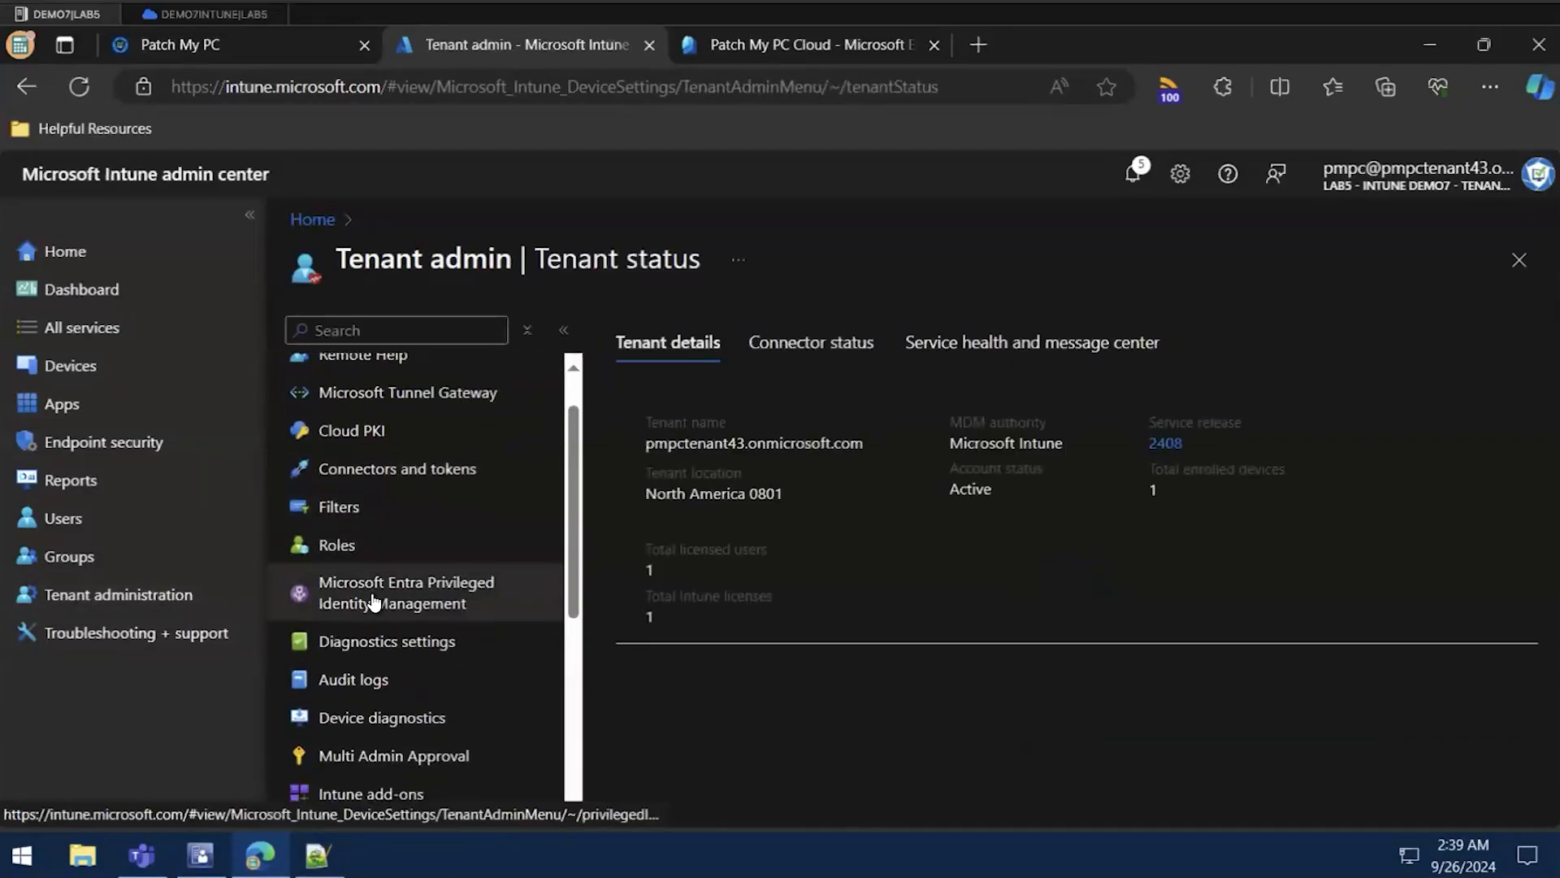
key(ctrl+2)
drag(446, 670, 538, 581)
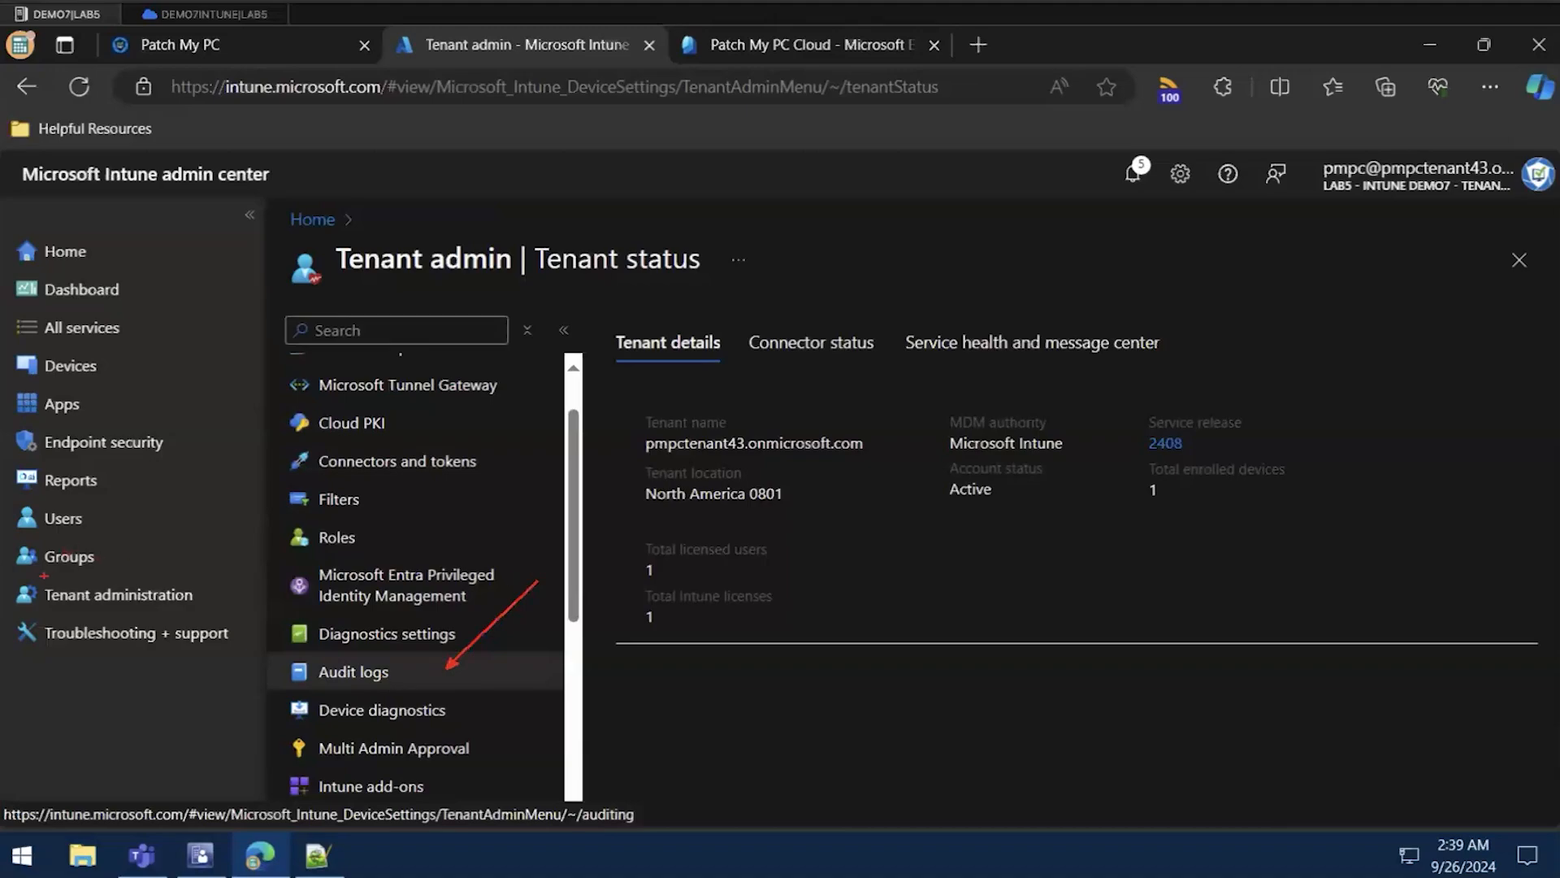
drag(10, 572, 229, 622)
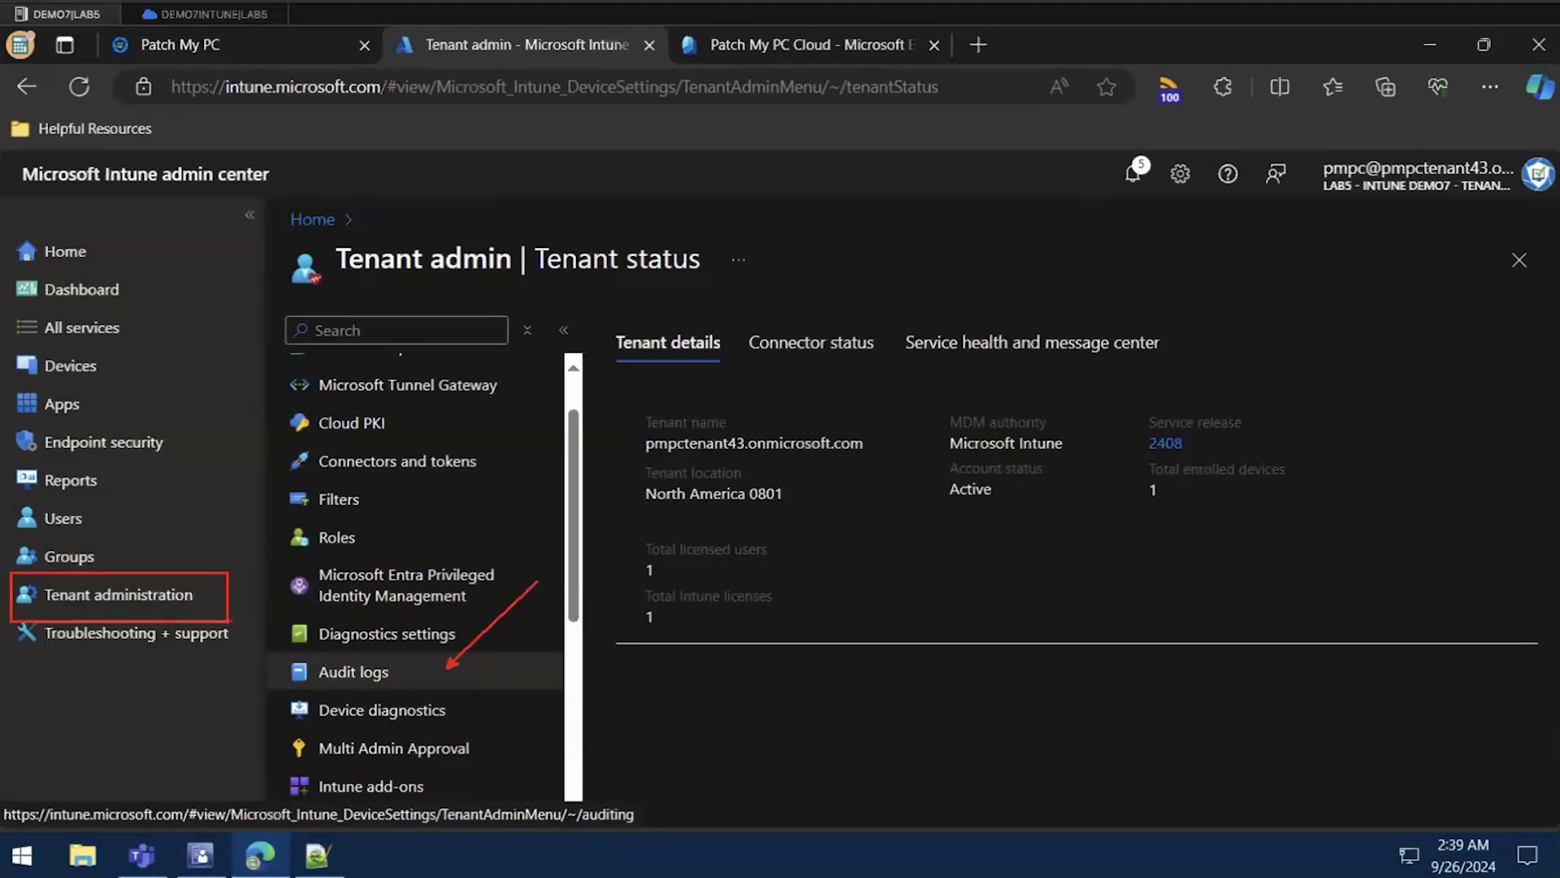
key(Escape)
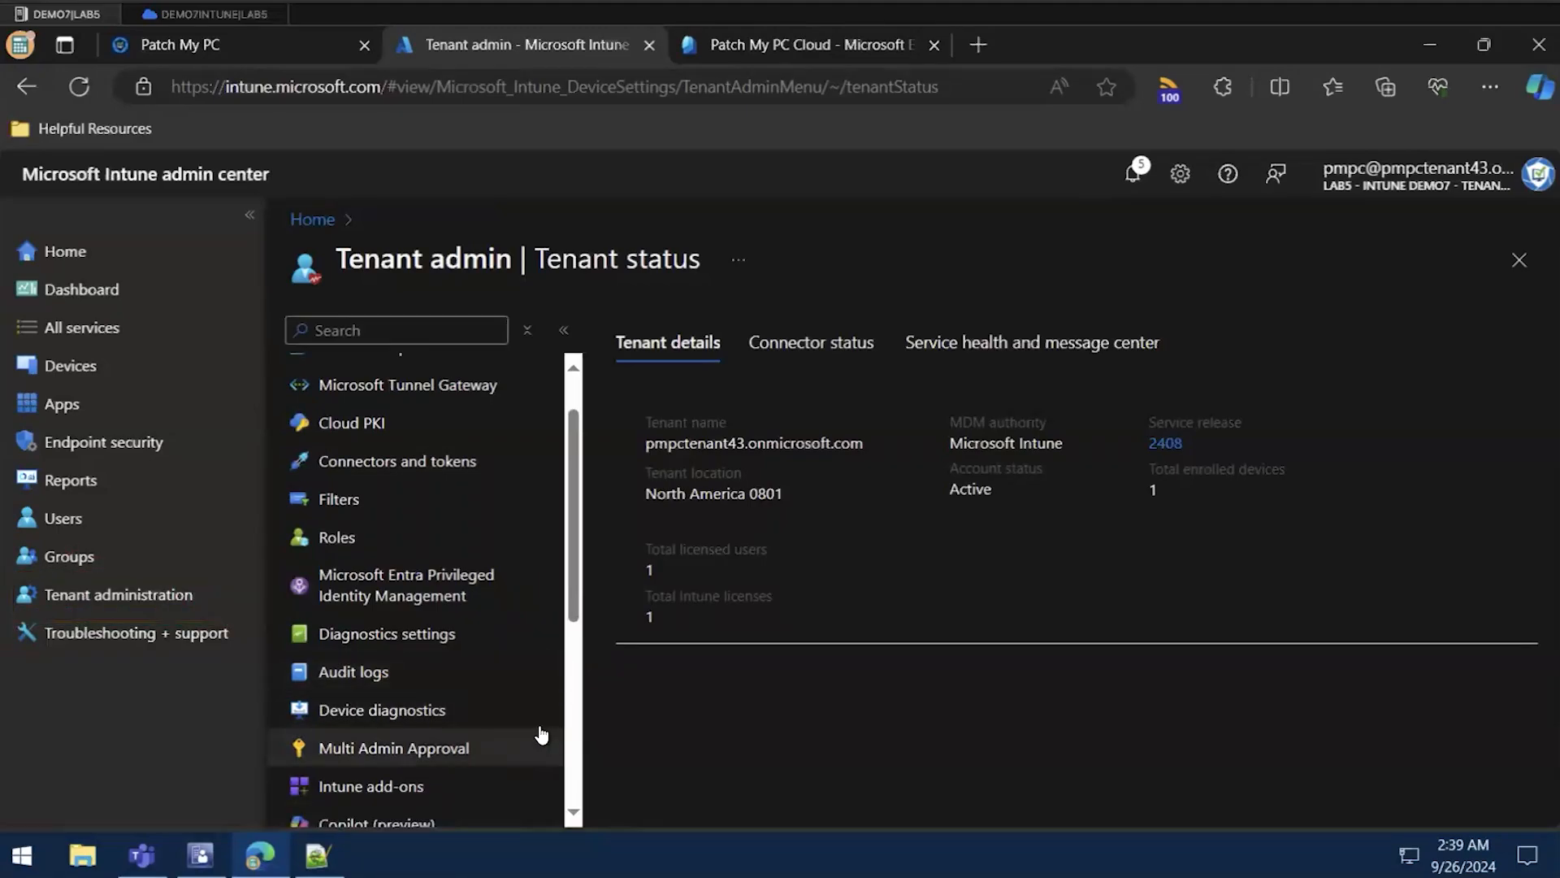
click(453, 675)
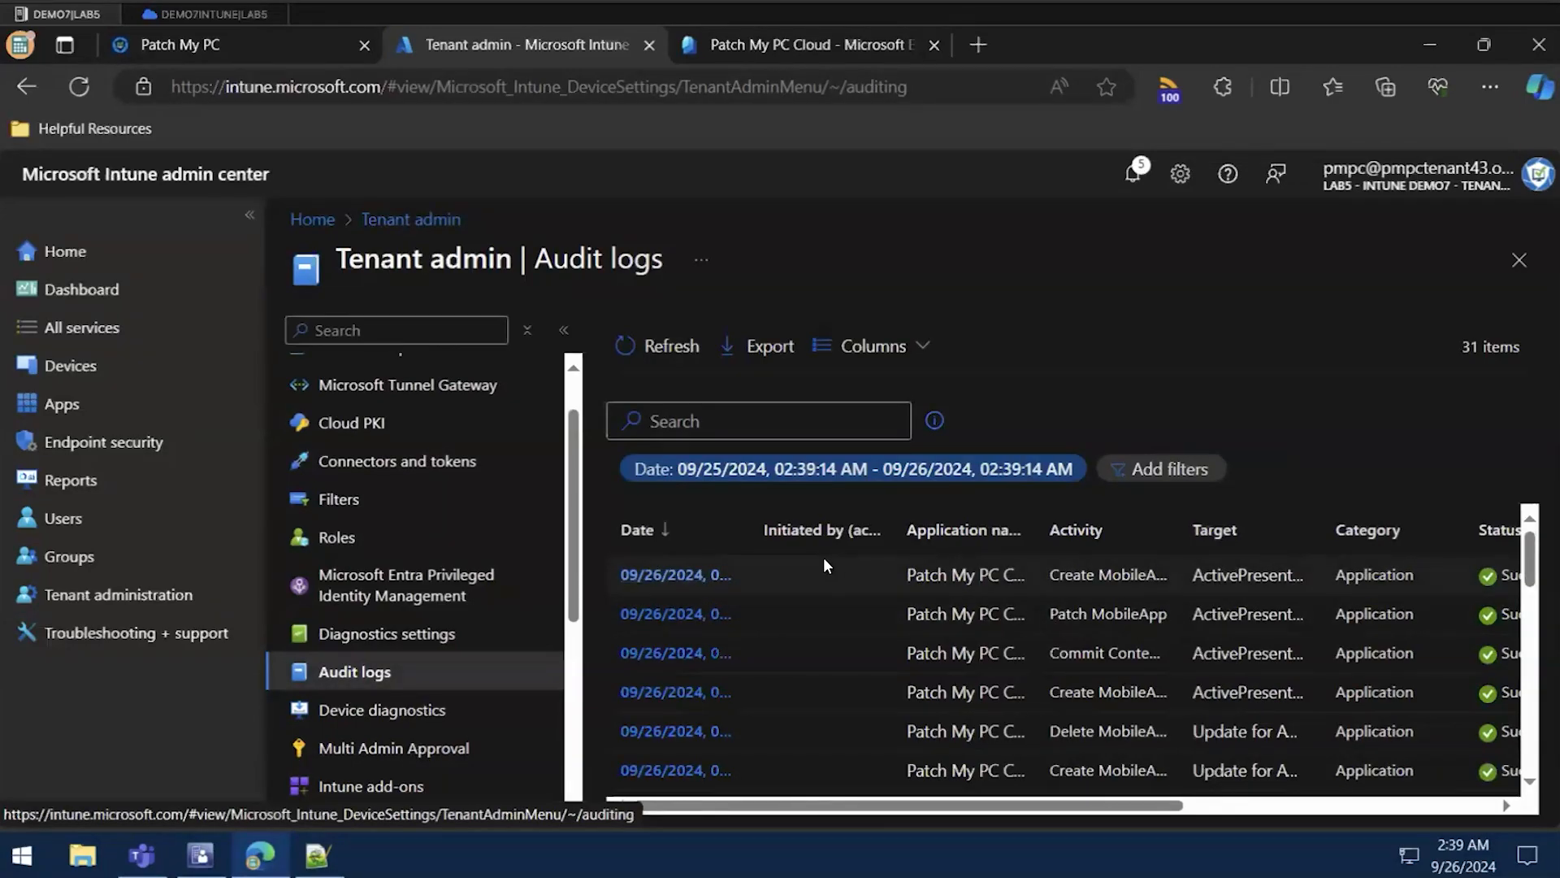
Widen the Application name column and examine the initiating actor in the newest audit log entry's details
drag(1034, 525, 1146, 522)
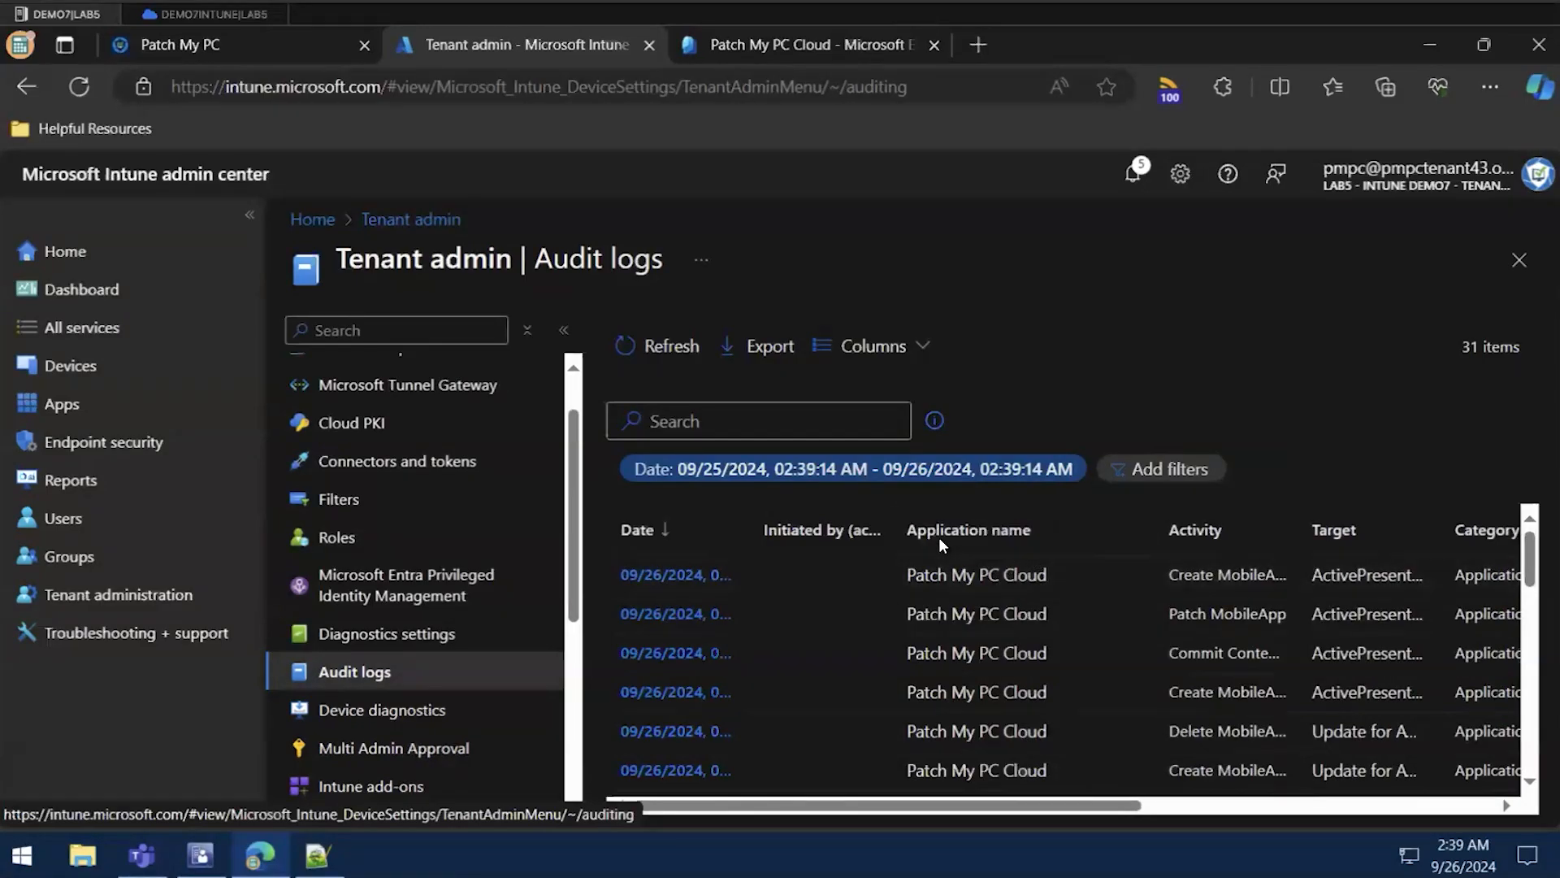
drag(1148, 514, 1050, 520)
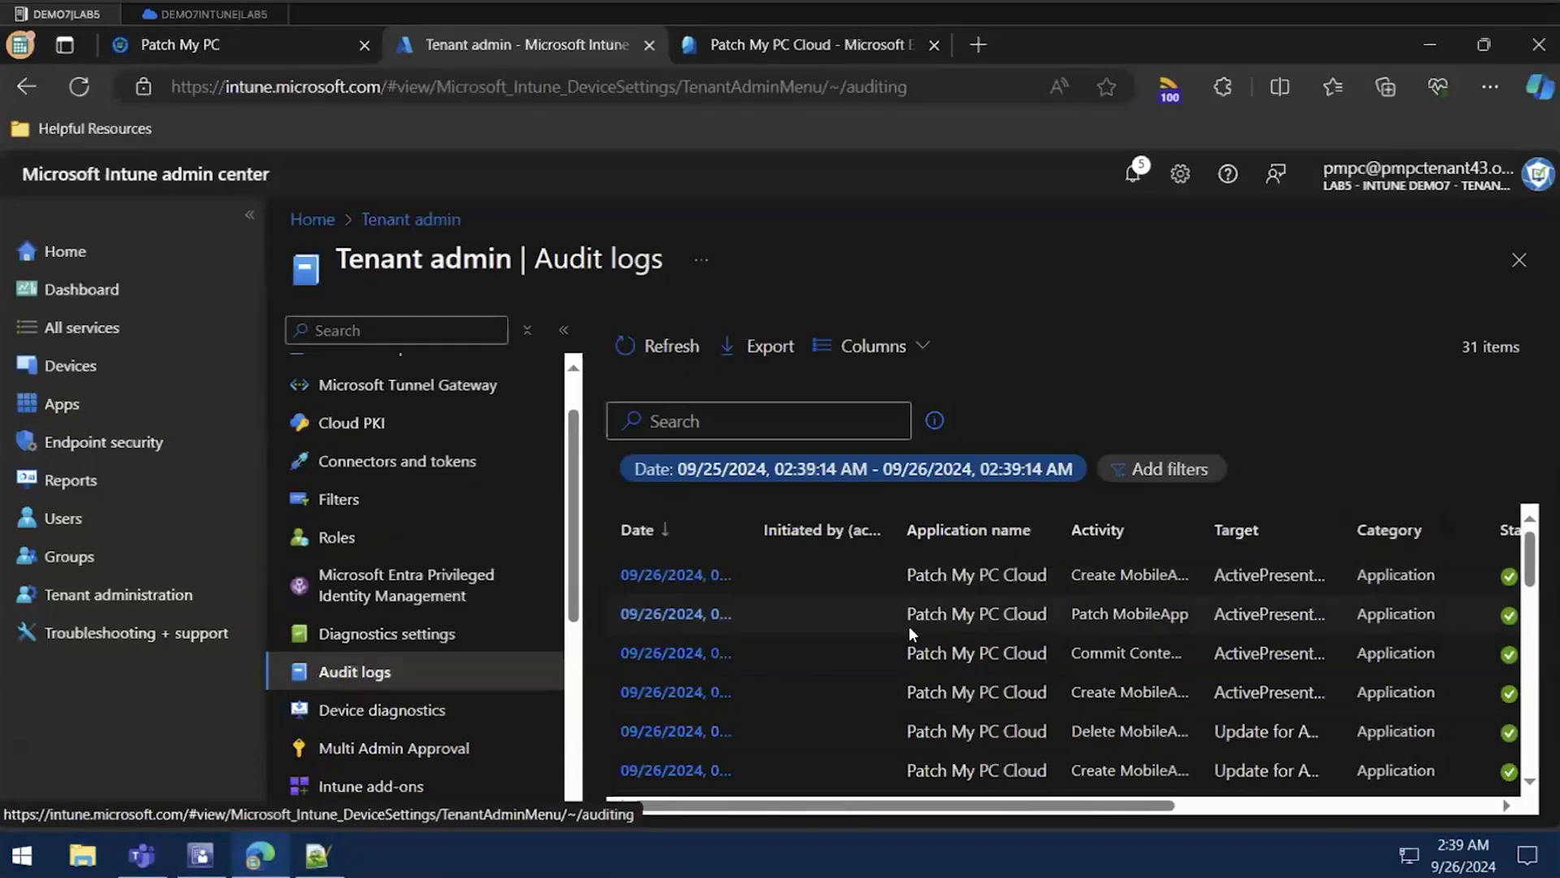
click(659, 579)
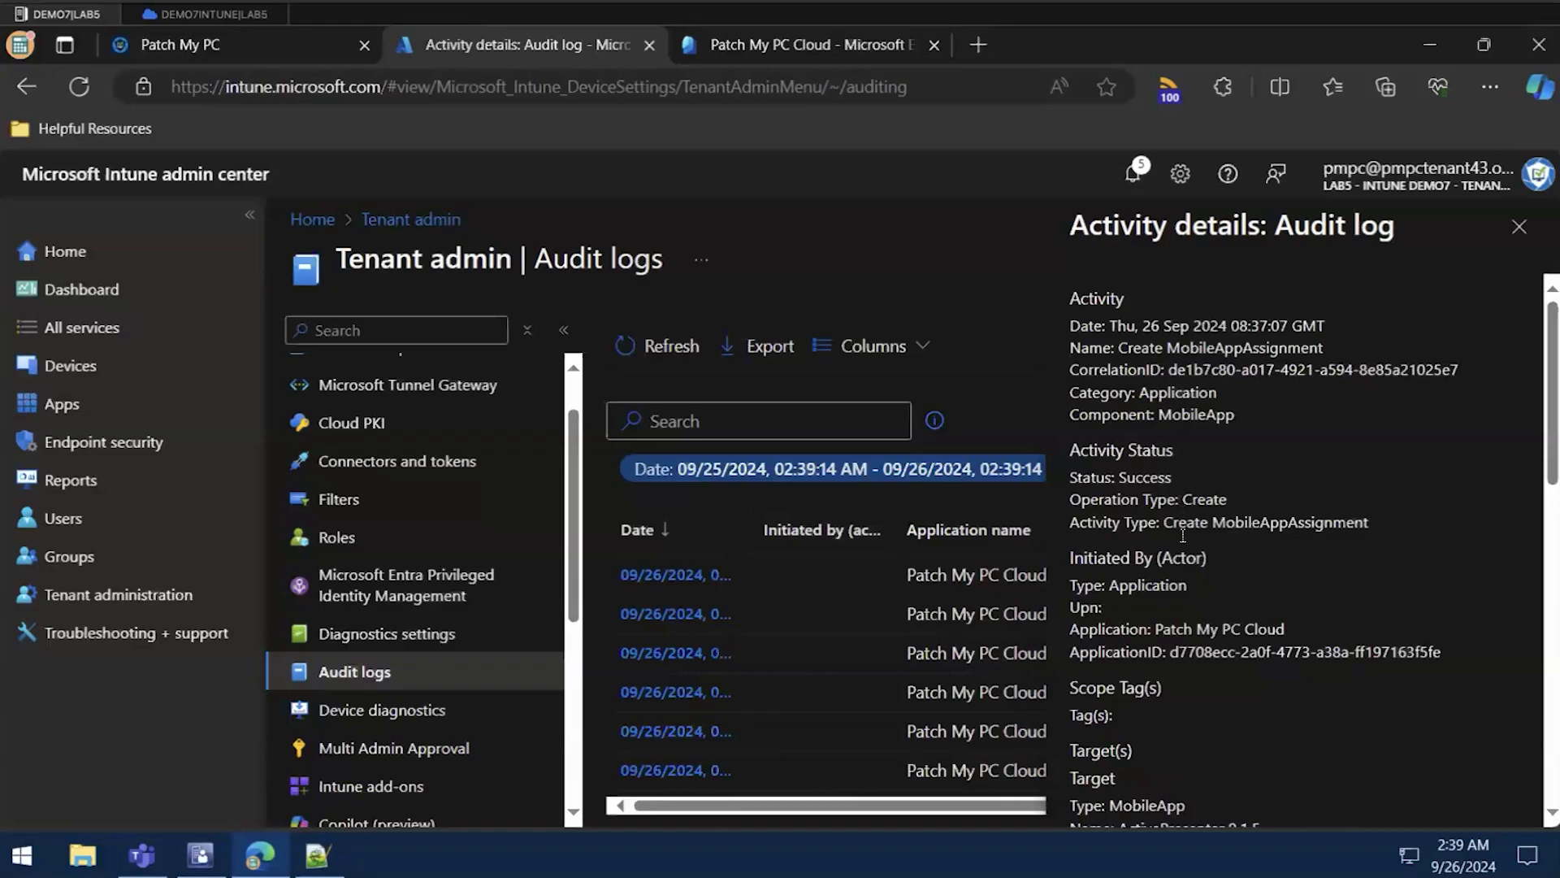
drag(1088, 557, 1197, 555)
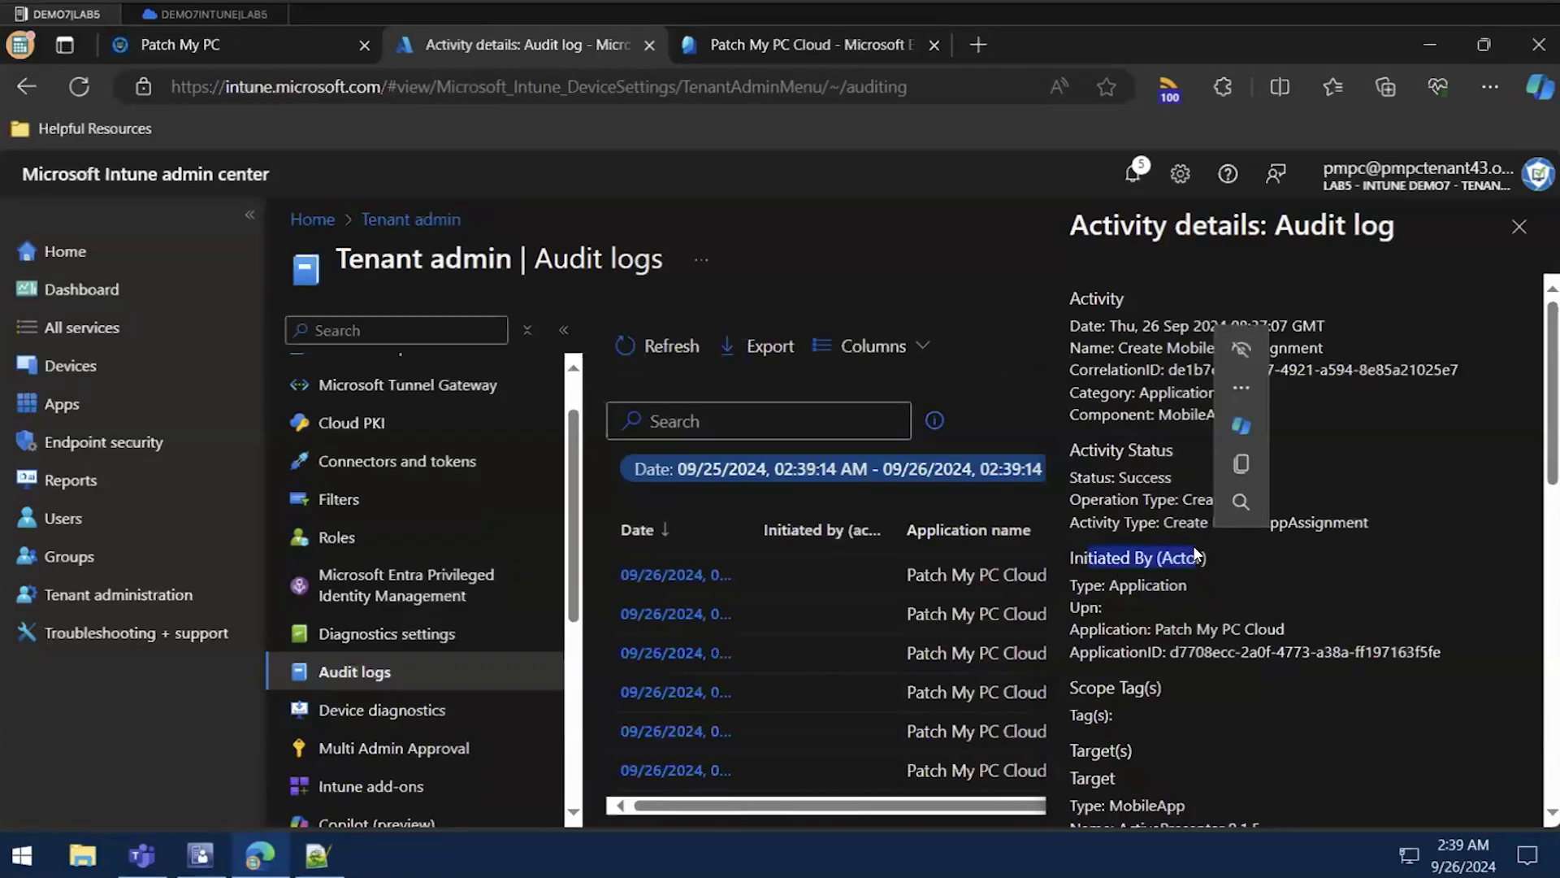
Examine the targets and modified properties of the ActivePresenter assignment entry, including its new and old Target.Type values, and close the details
scroll(1180, 650, down, 2)
scroll(1182, 687, down, 4)
scroll(1193, 703, down, 4)
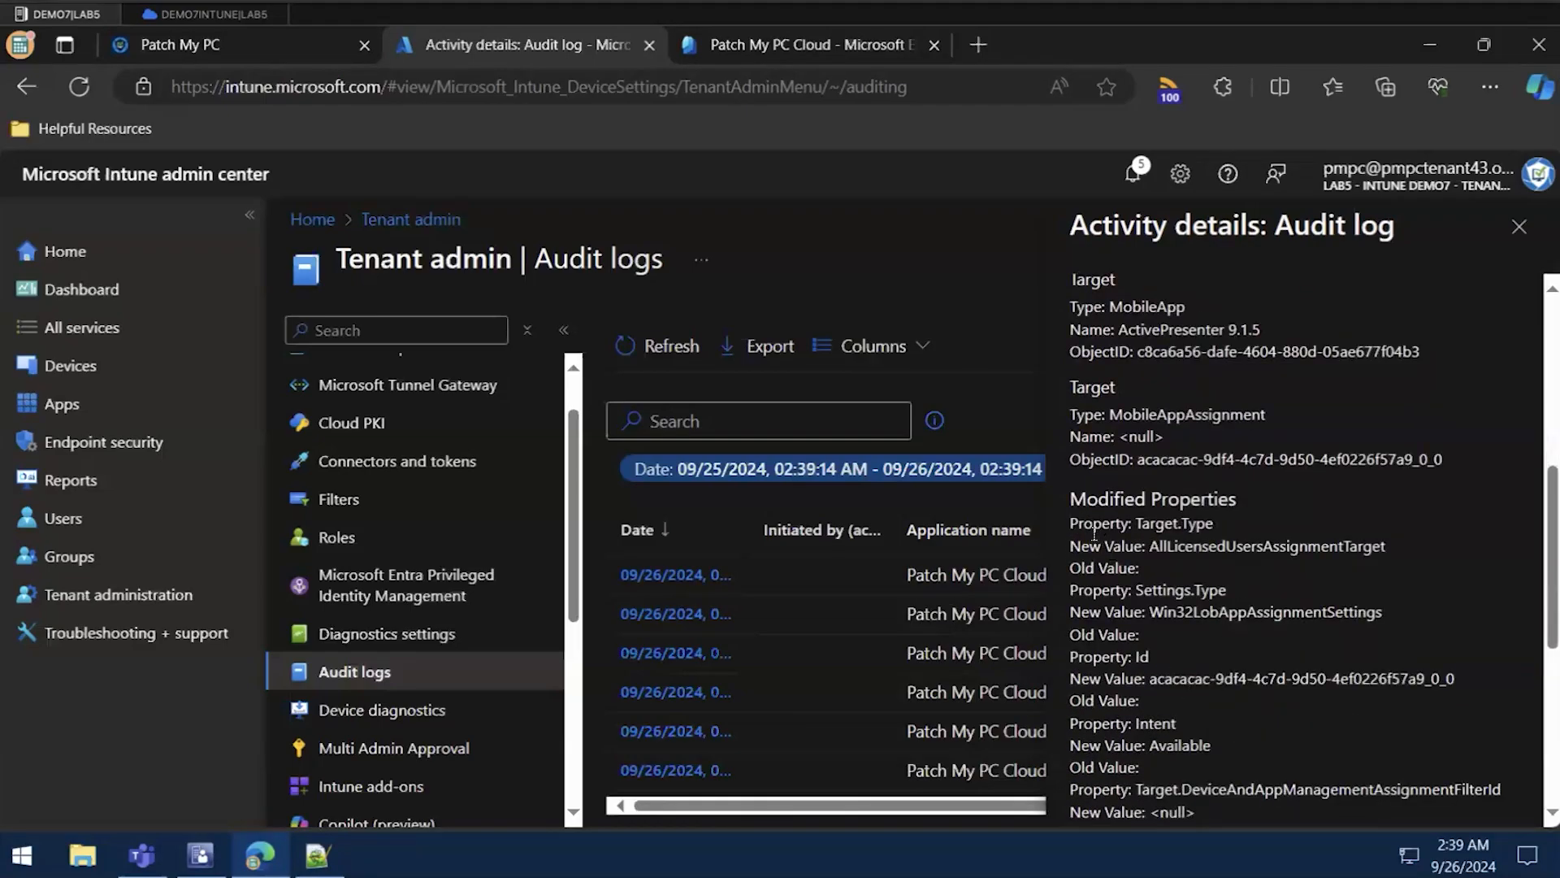
drag(1072, 543, 1387, 543)
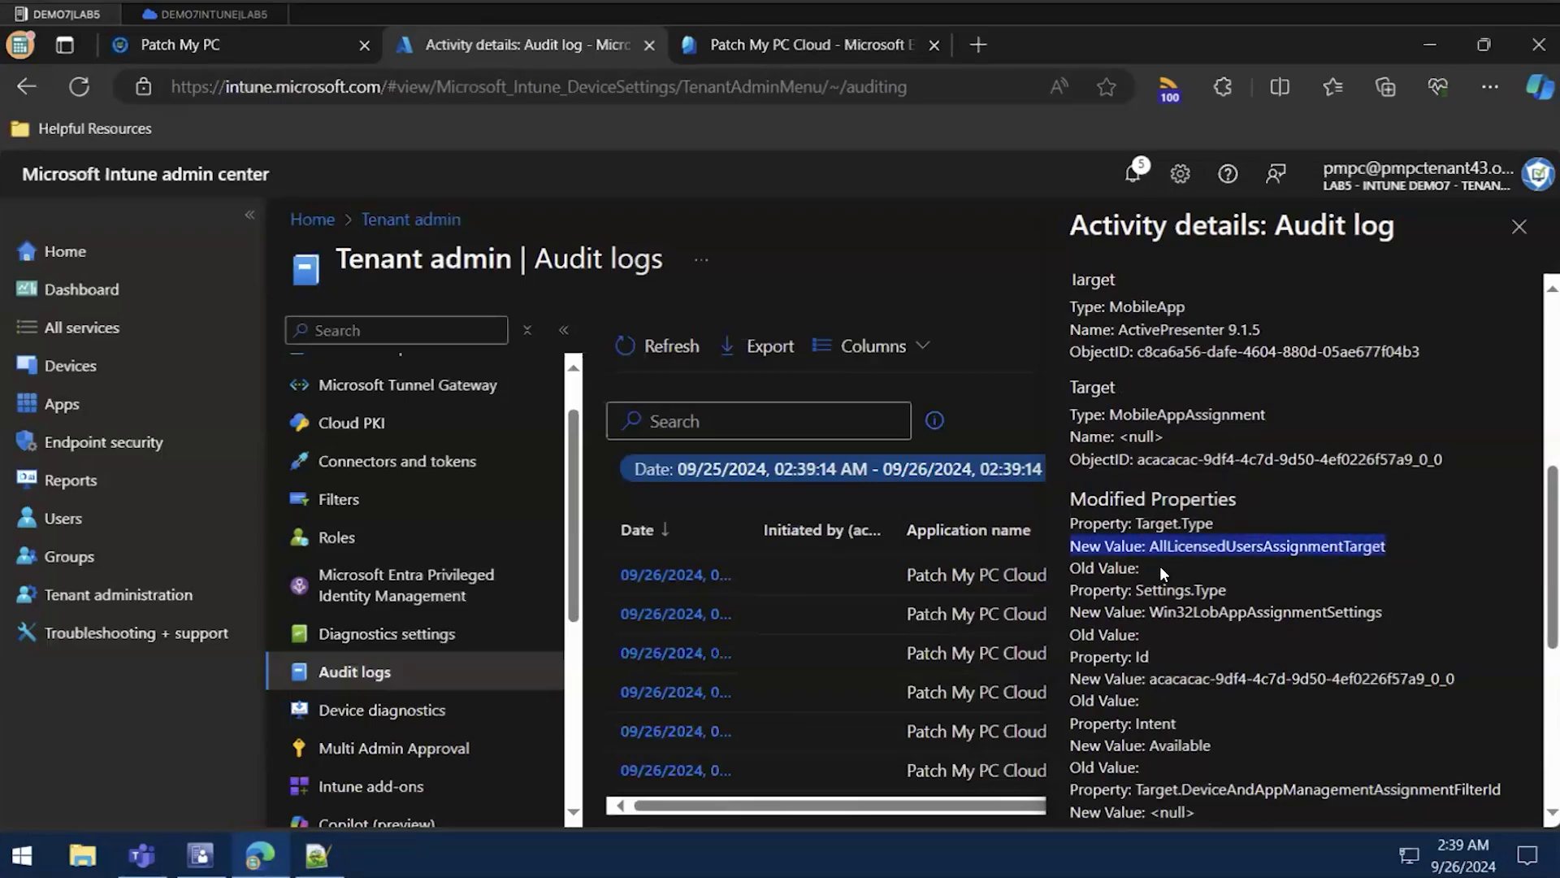
drag(1150, 567, 1100, 568)
click(1394, 539)
drag(1398, 534, 1276, 549)
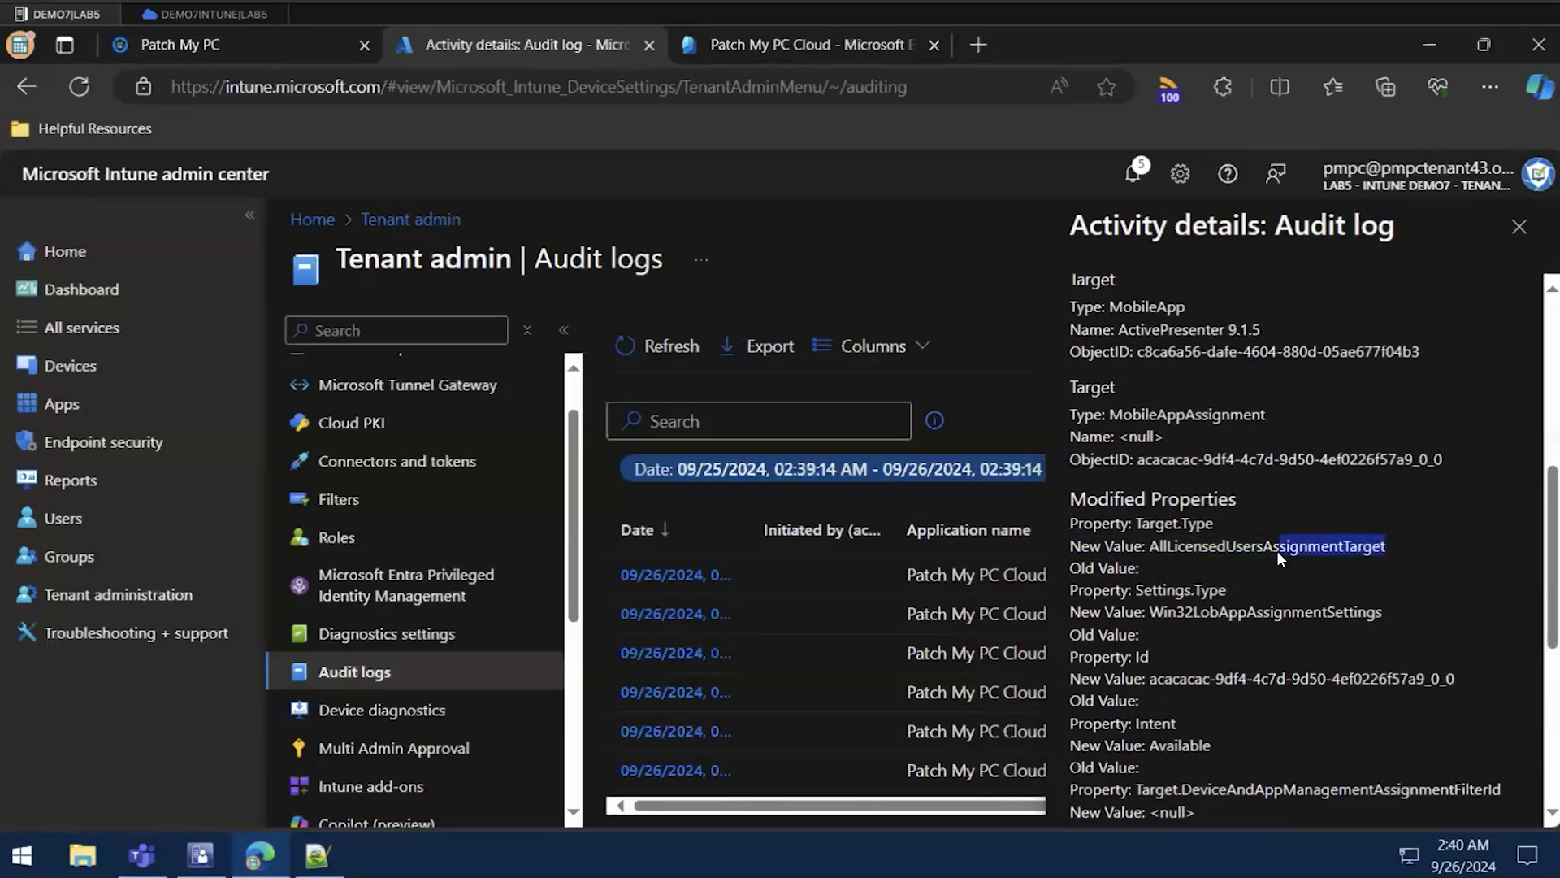
click(1207, 569)
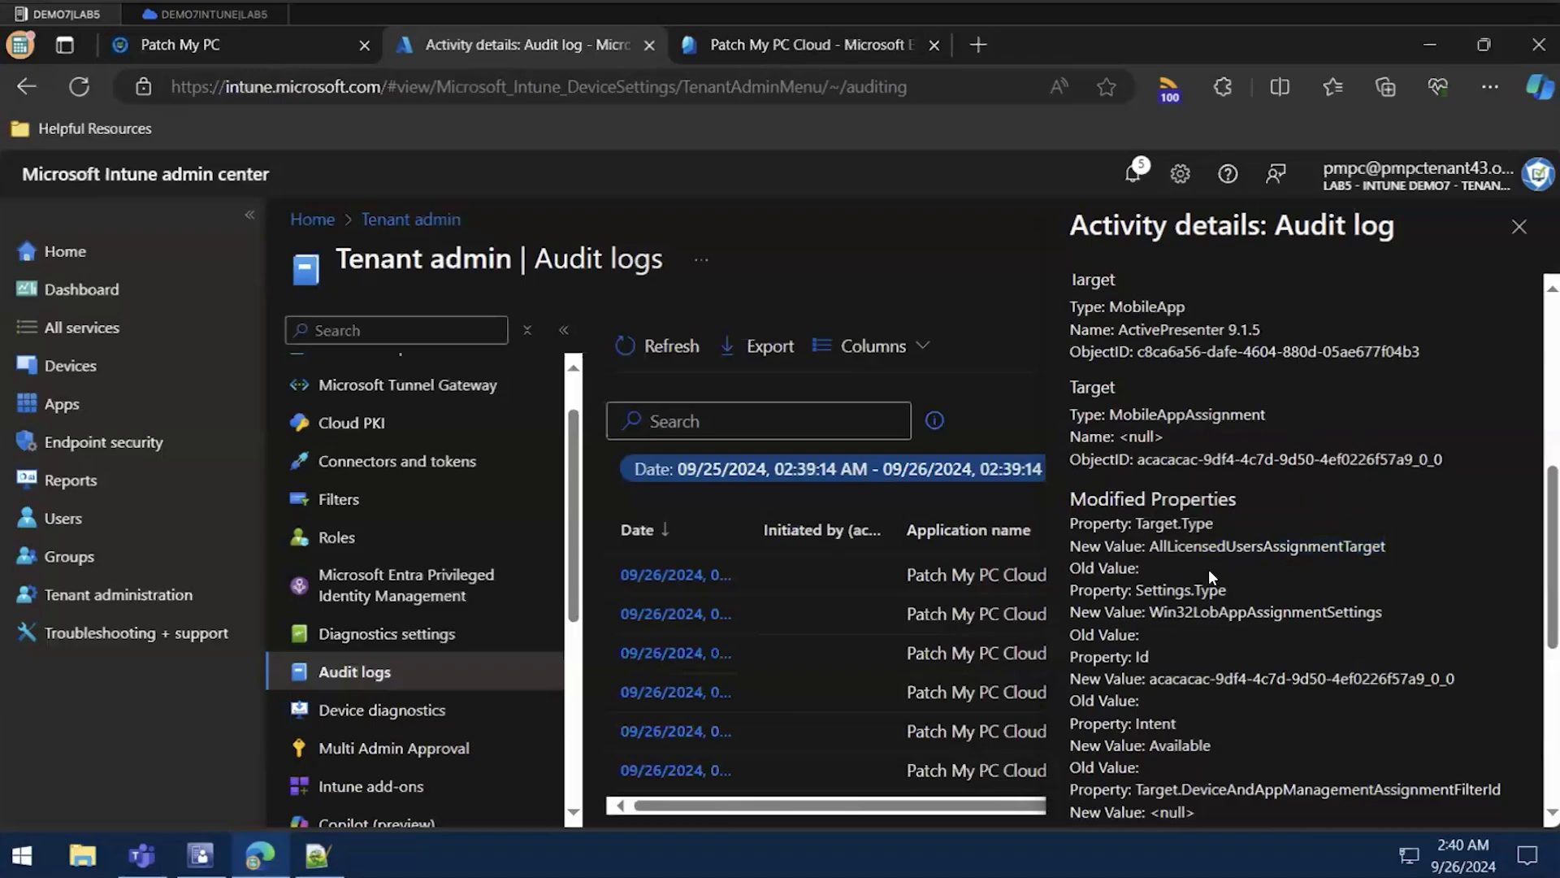
click(1511, 229)
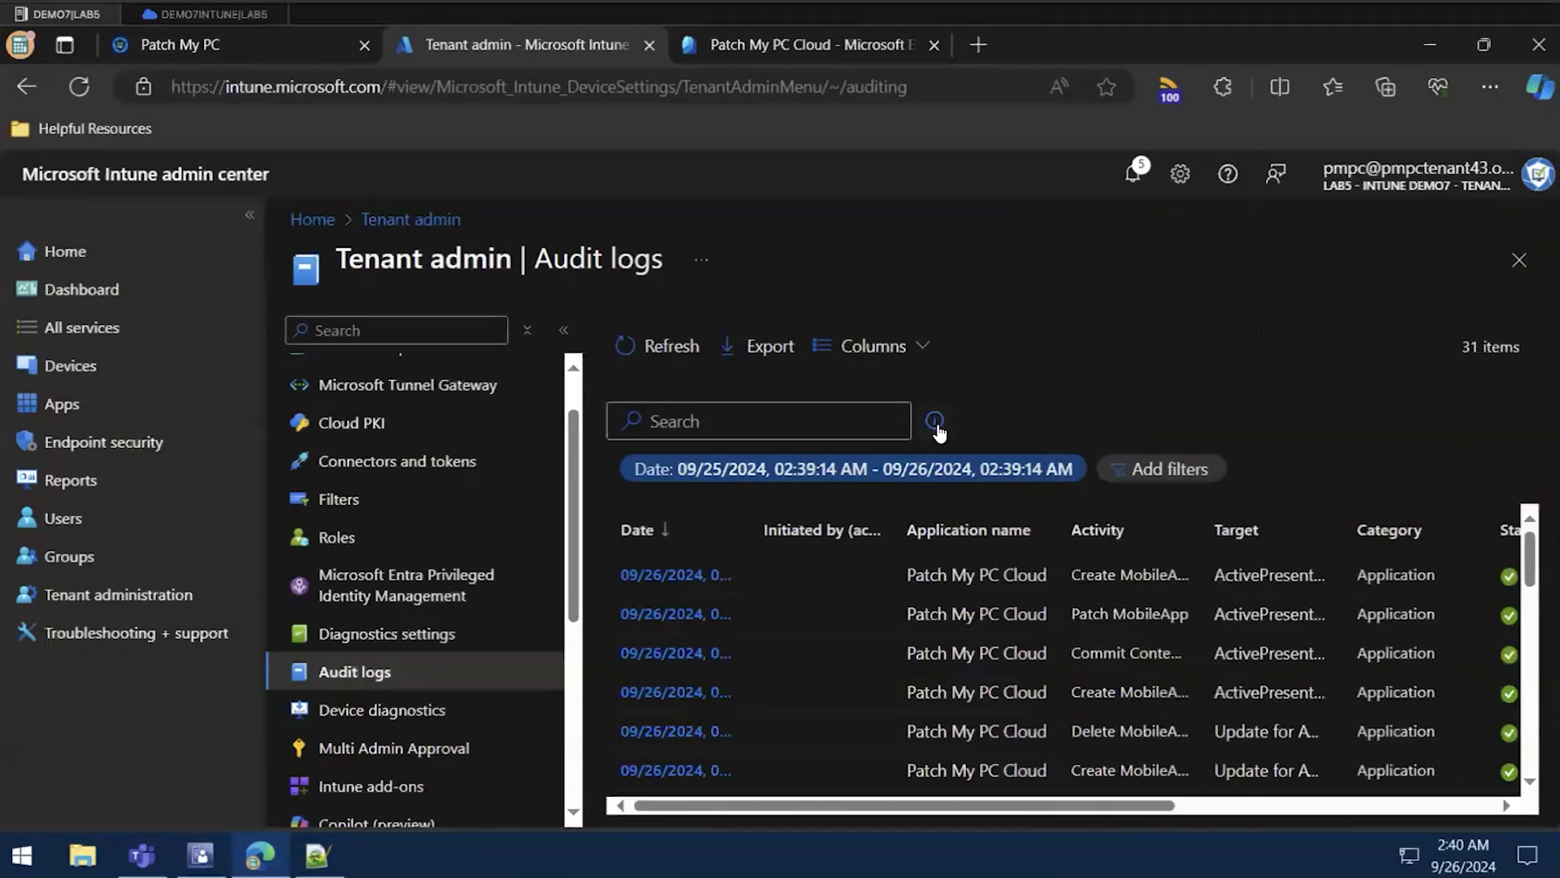
Open the properties of the 7-Zip 24.08 (MSI-x64) app from the Windows apps list
click(83, 404)
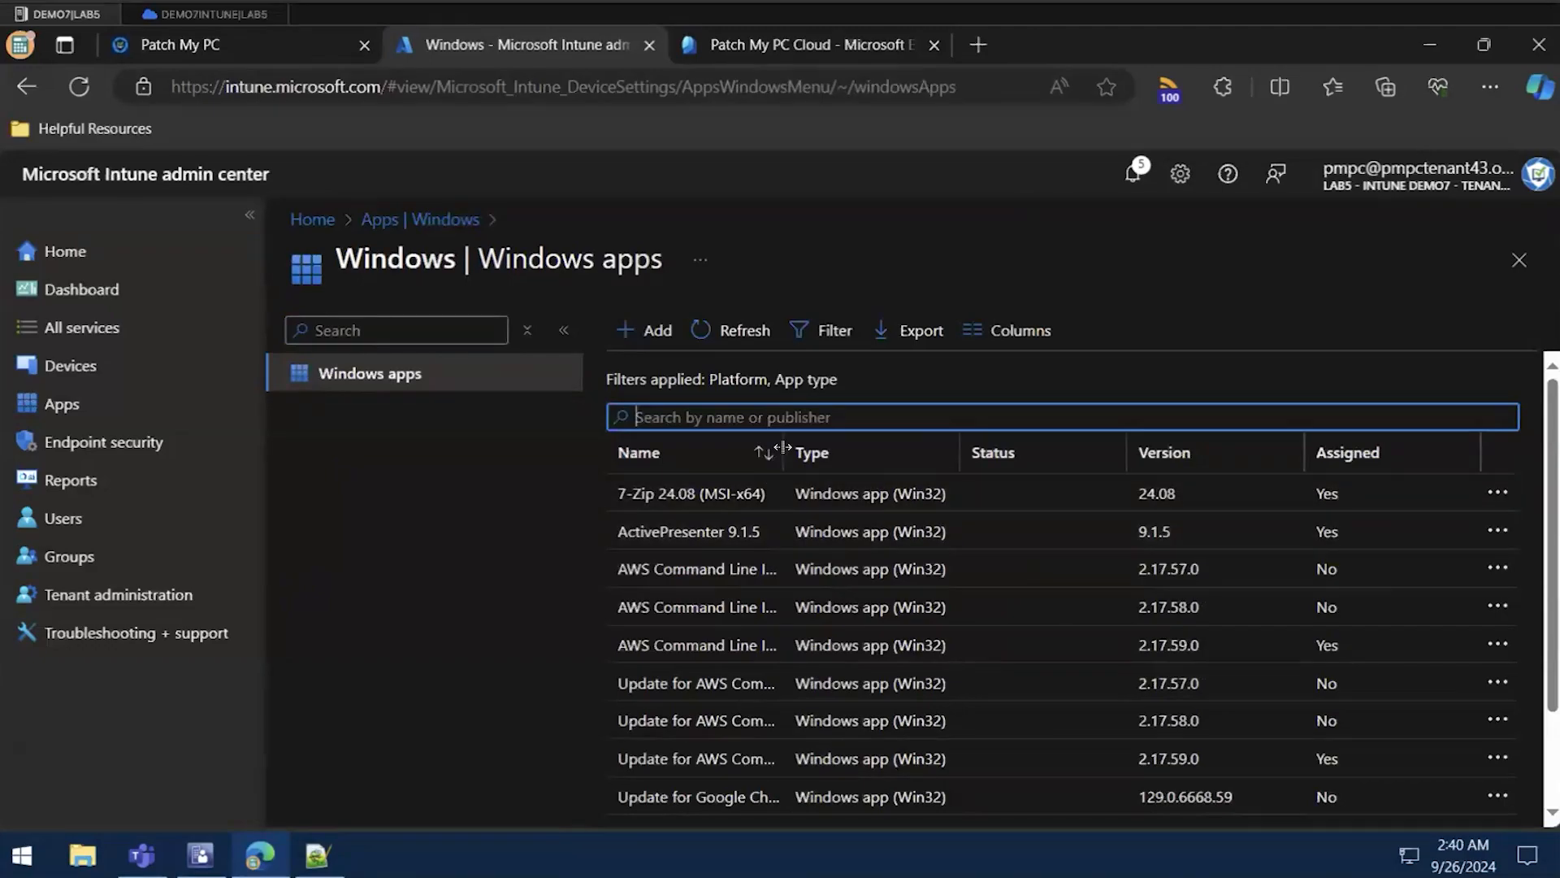
click(748, 488)
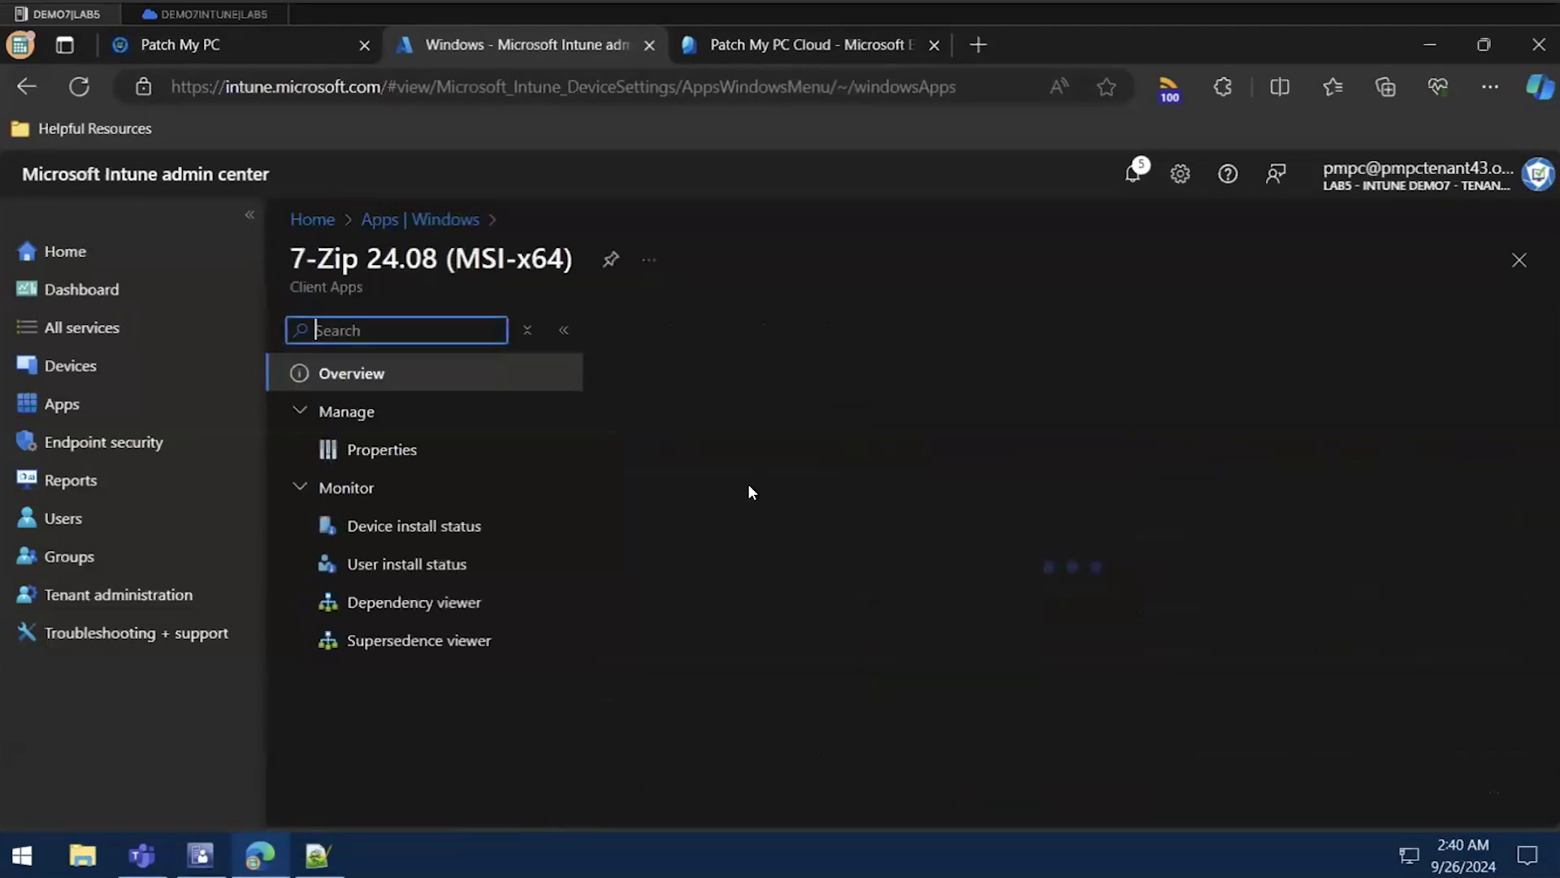
click(381, 443)
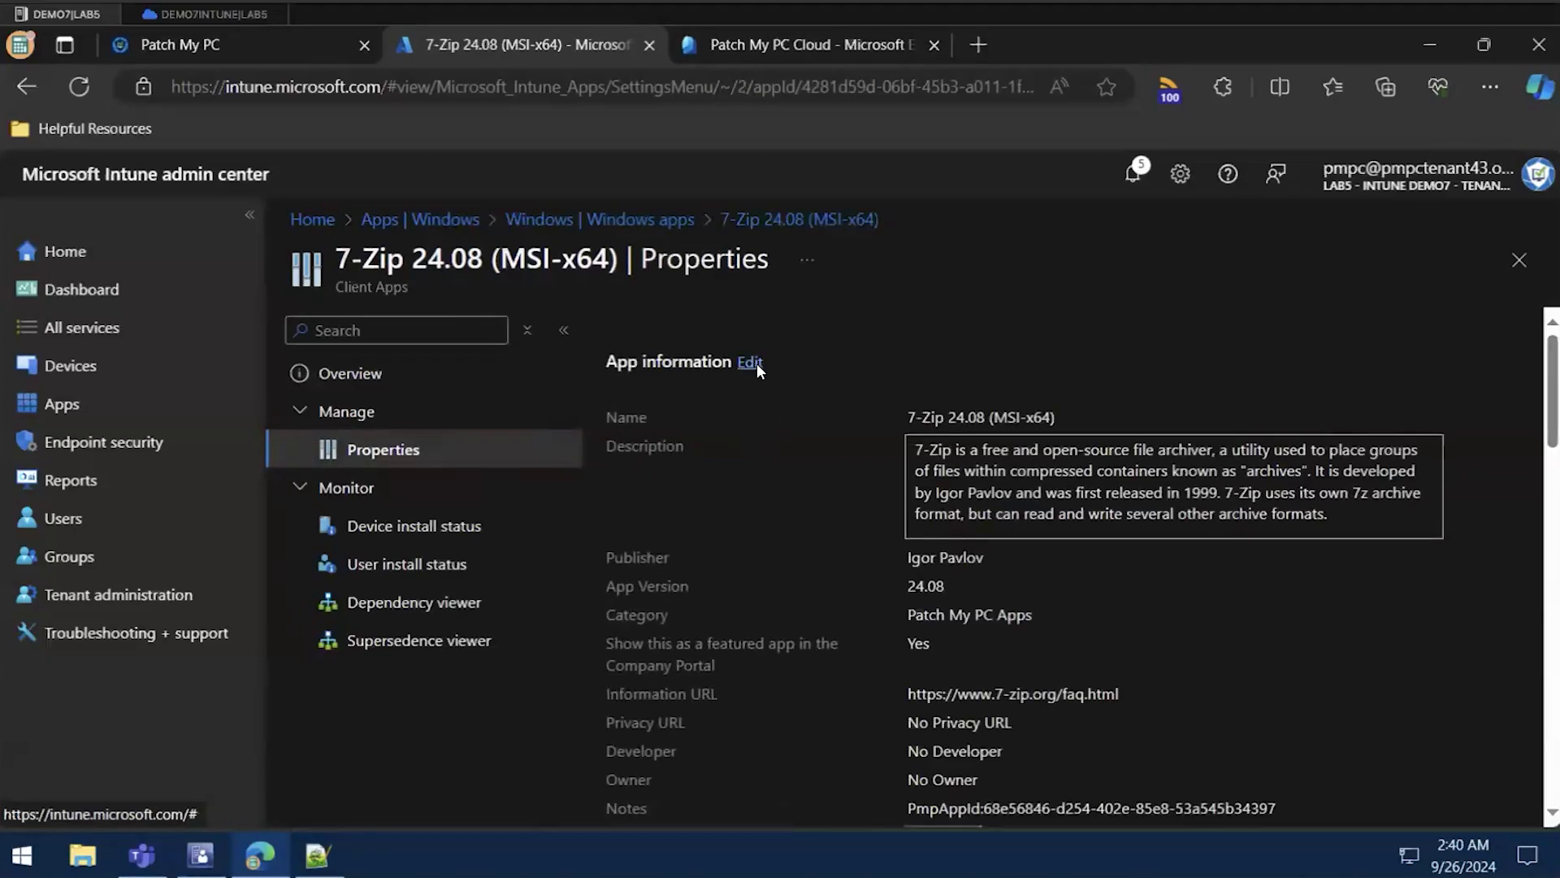
Edit the app information to append a hyphen, the presenter's first name and "webinar test" to the 7-Zip app name, and save the application
click(749, 362)
click(817, 464)
text(- Liviu web)
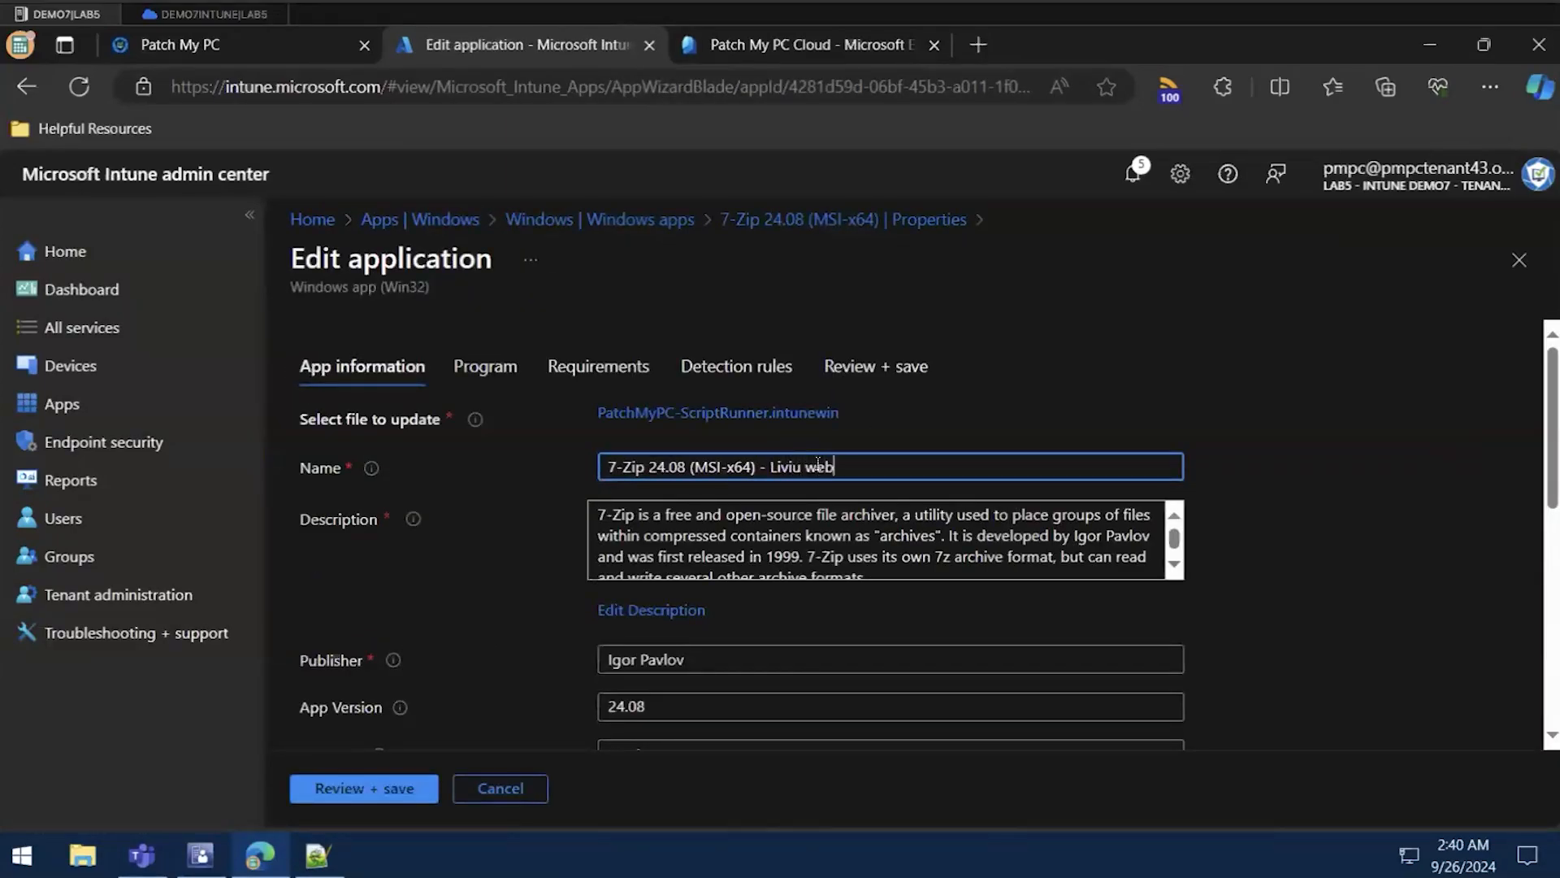
text(inar test)
click(386, 797)
click(358, 789)
click(359, 789)
click(358, 788)
click(356, 789)
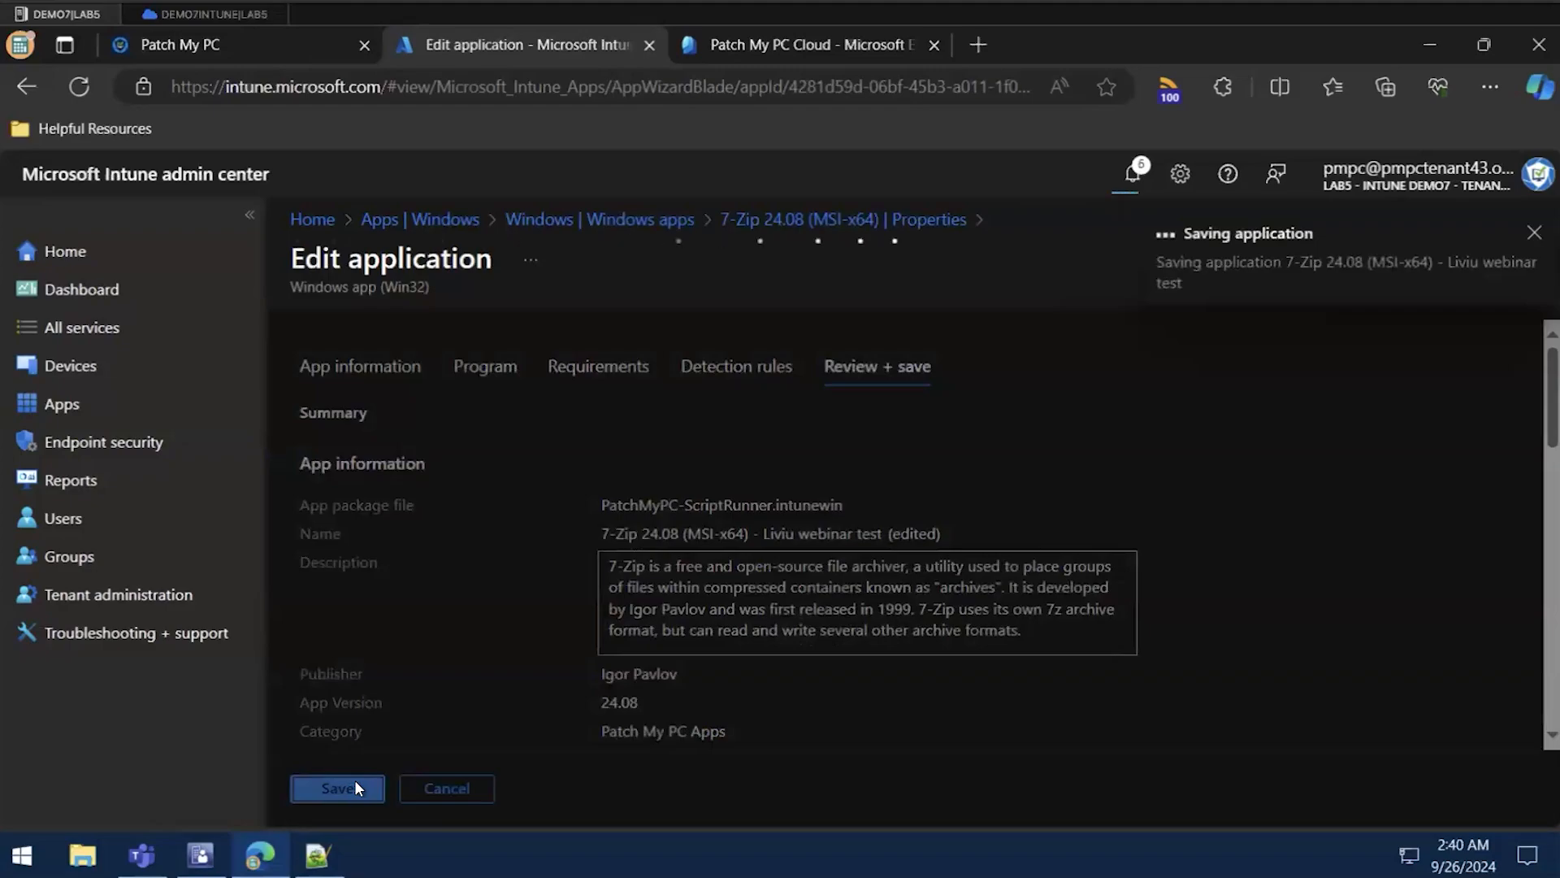
Return to the audit logs under Tenant administration and widen the Initiated by (actor) column
click(111, 598)
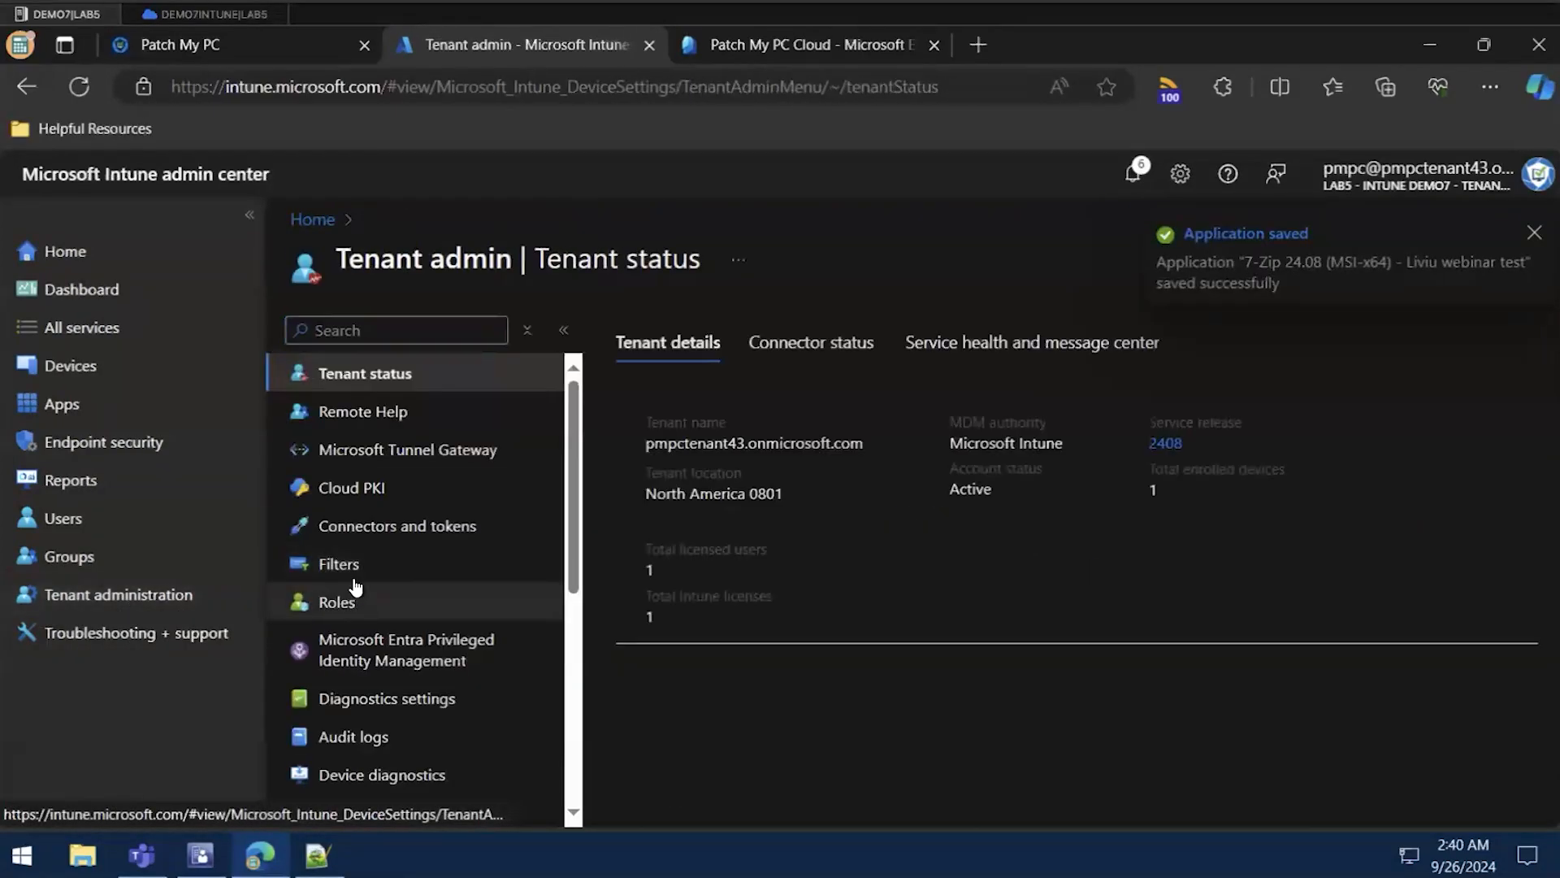
scroll(362, 642, down, 1)
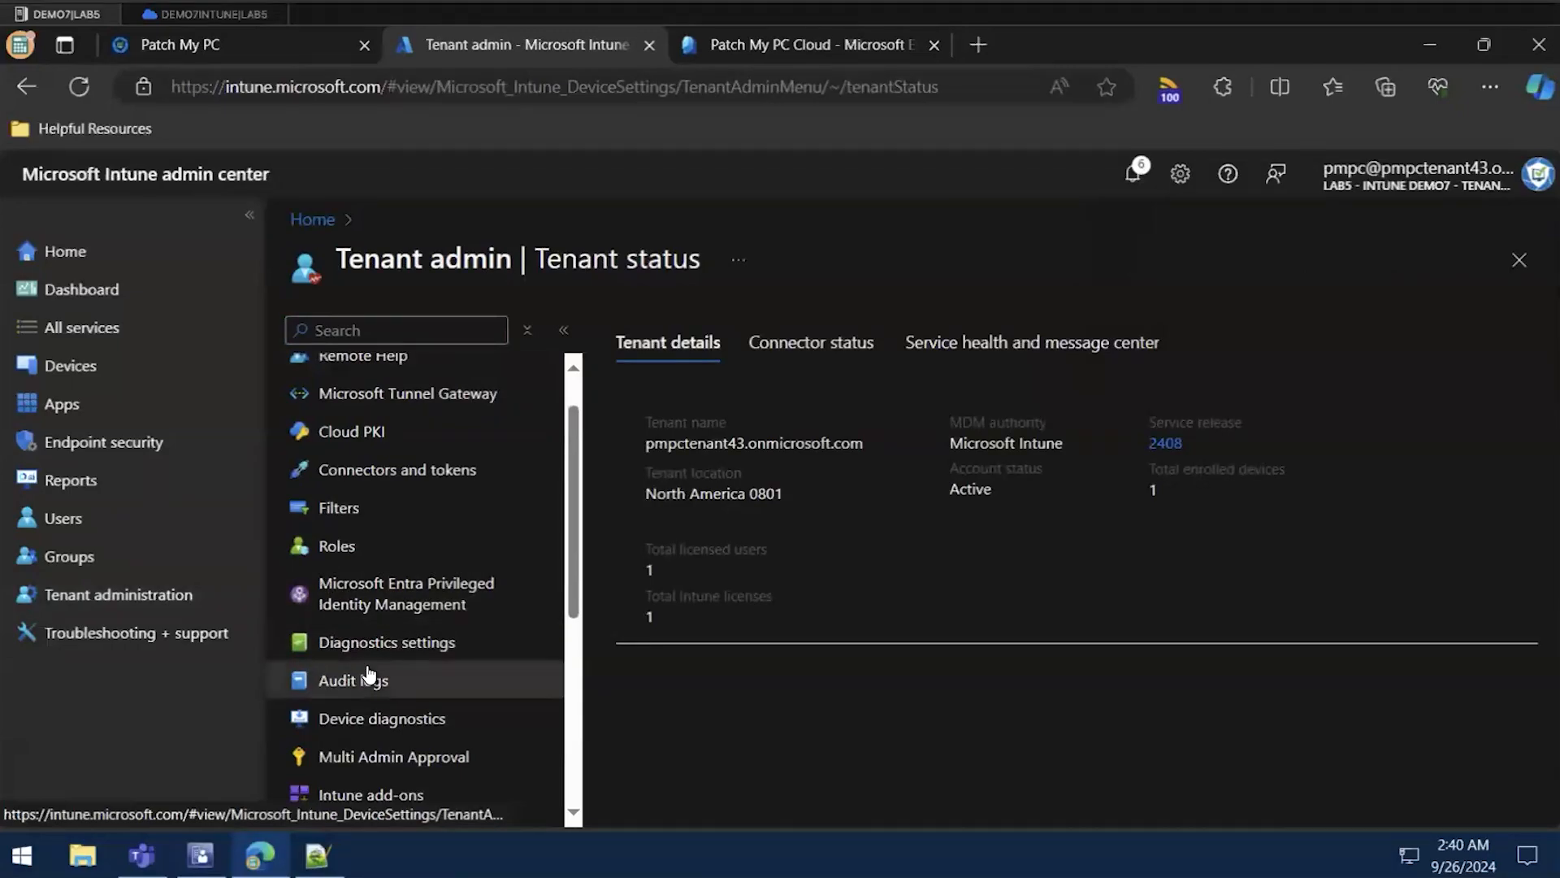
click(370, 675)
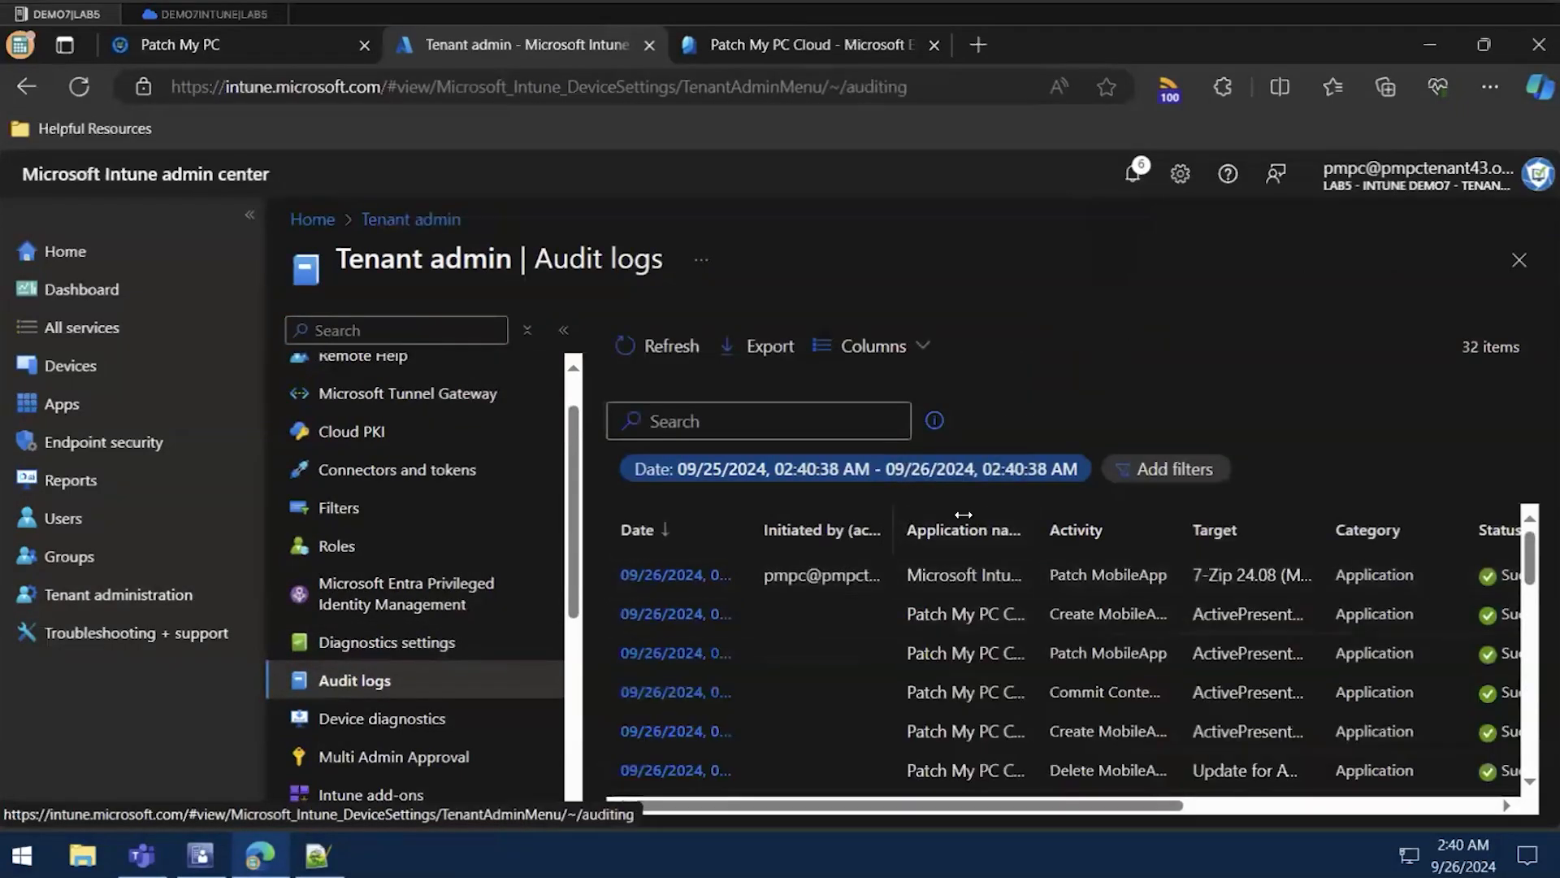
drag(963, 515, 1034, 515)
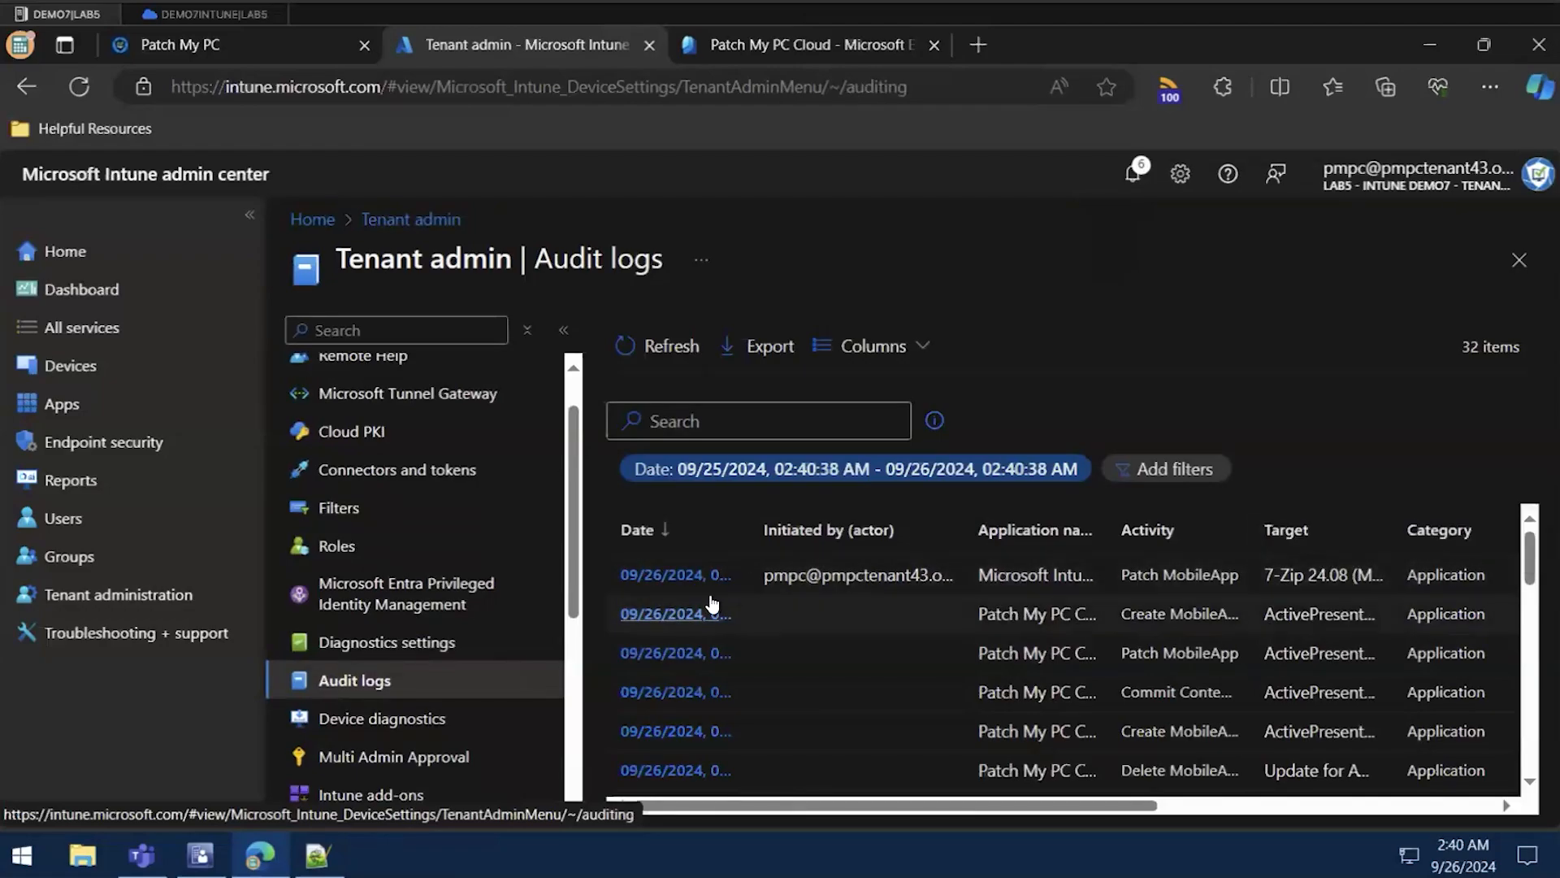
Open the newest audit log entry for the 7-Zip app and examine the initiating actor's type
click(678, 575)
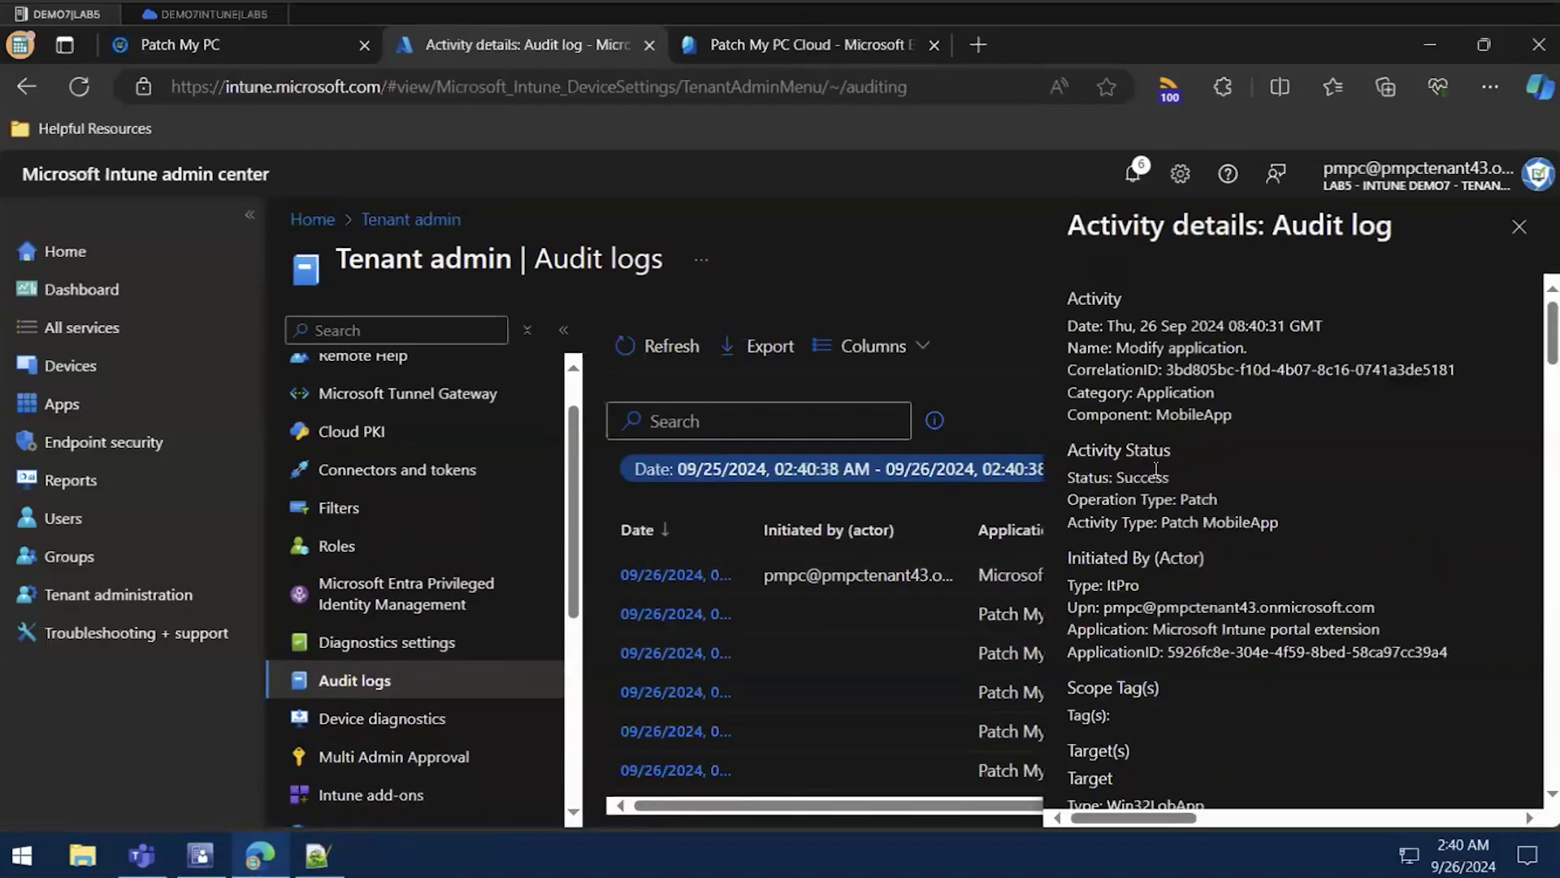
scroll(1180, 514, down, 2)
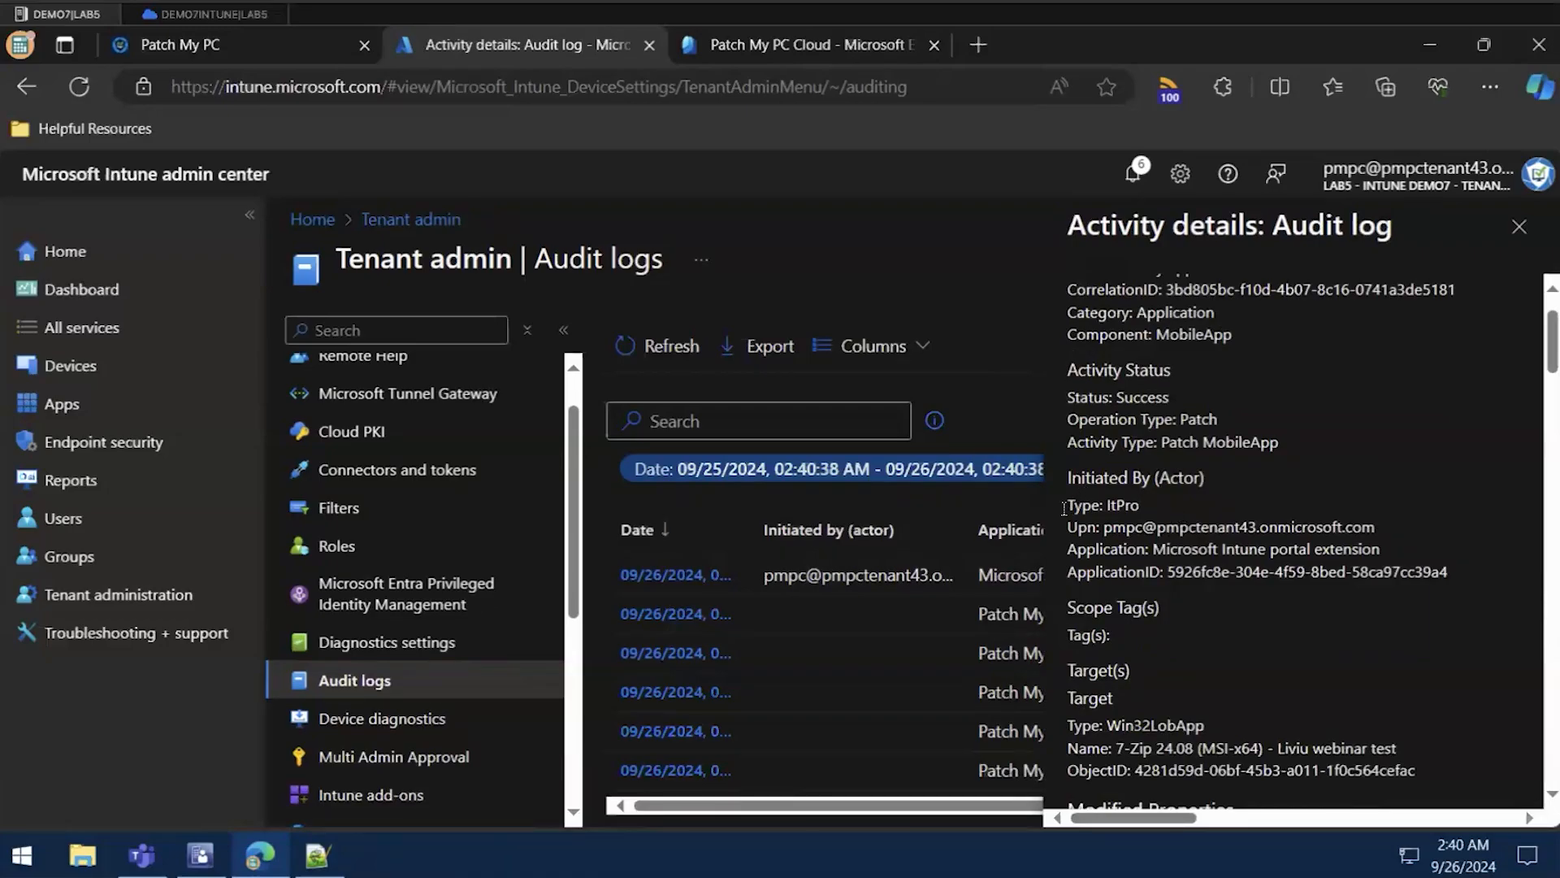
drag(1064, 505, 1142, 506)
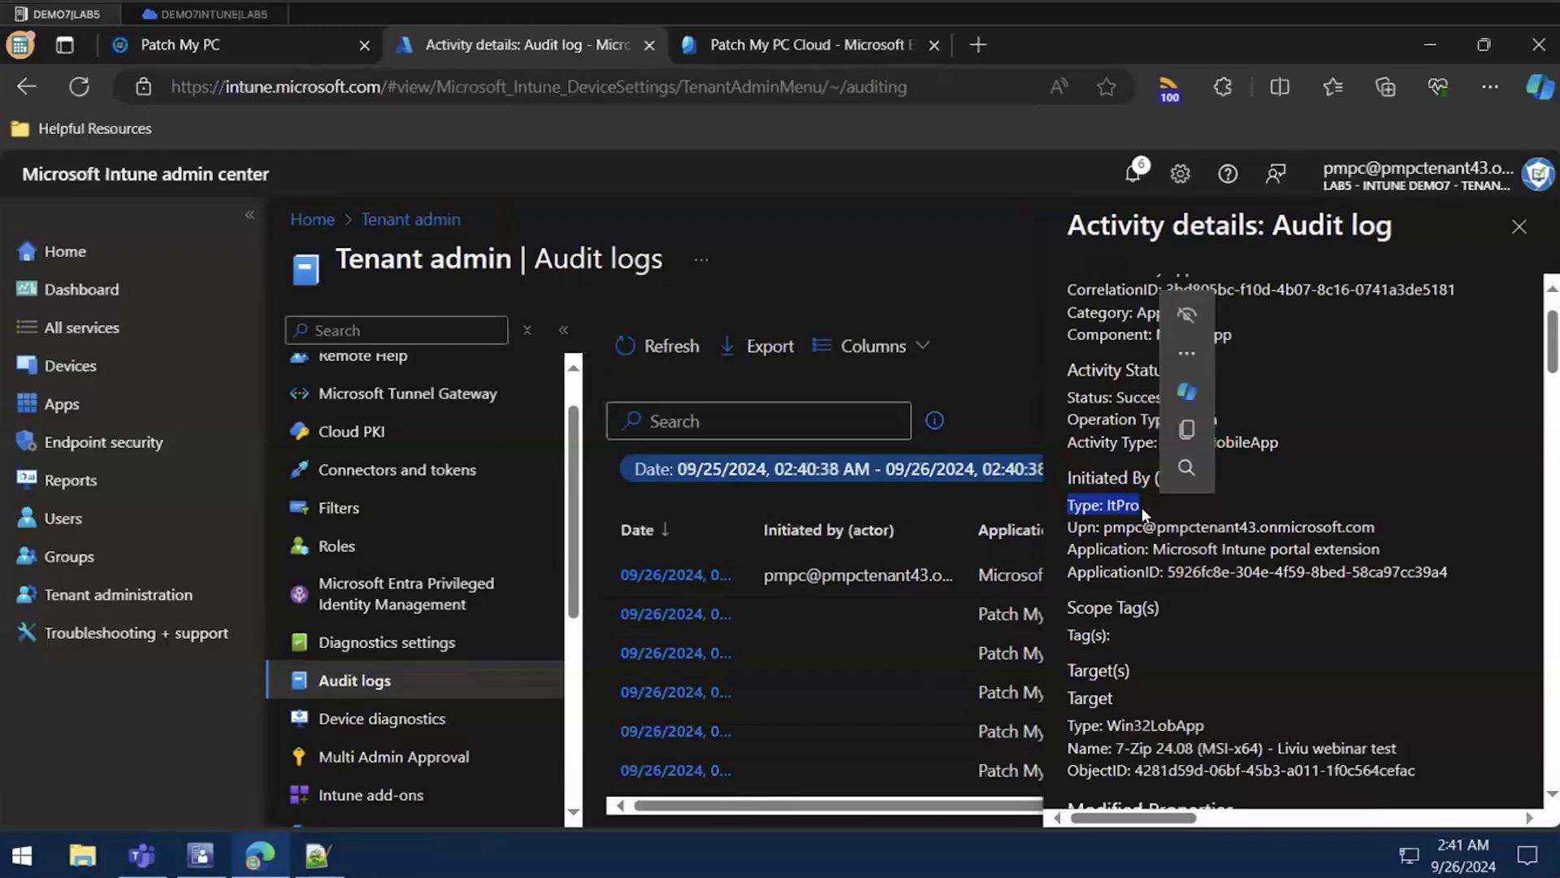
Examine the 7-Zip entry's modified properties, highlighting the new and old displayName values
scroll(1170, 637, down, 3)
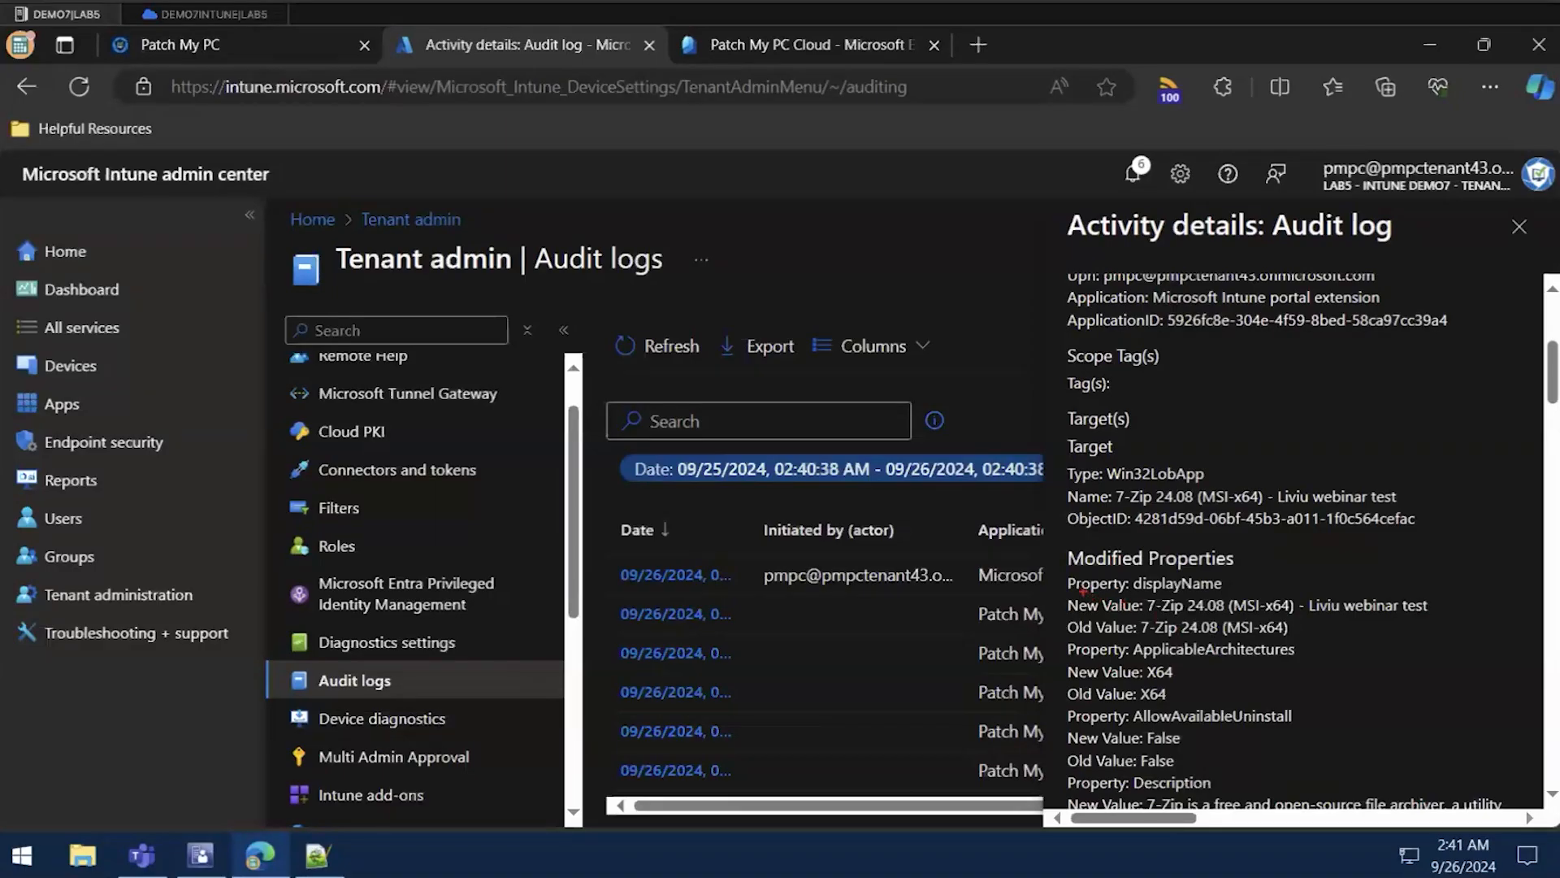
drag(1068, 593, 1478, 643)
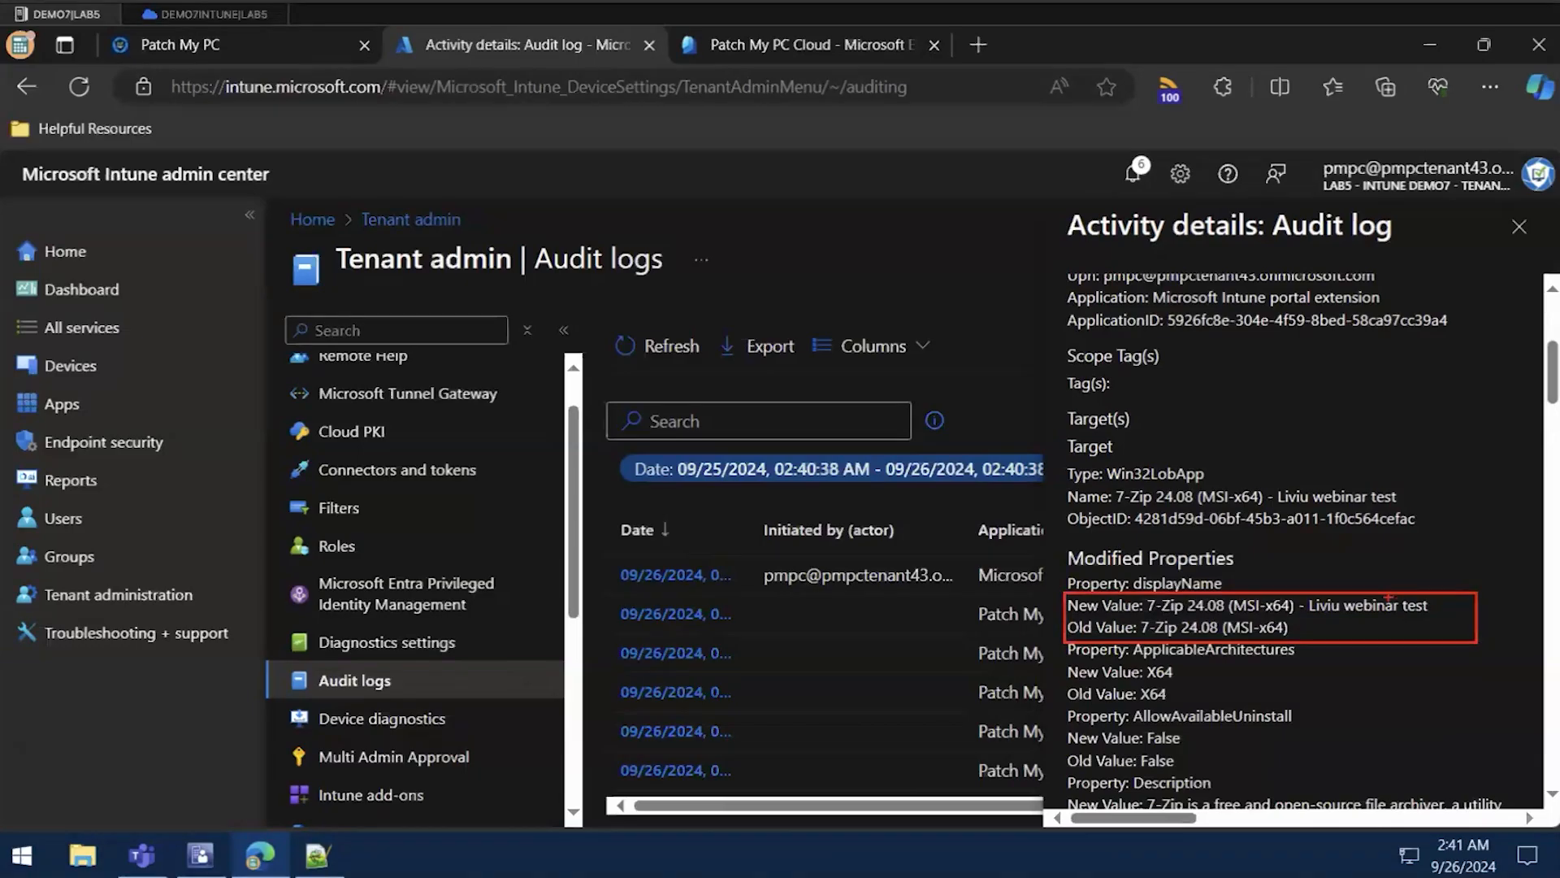
drag(1255, 575, 1294, 530)
key(Escape)
scroll(1305, 544, down, 3)
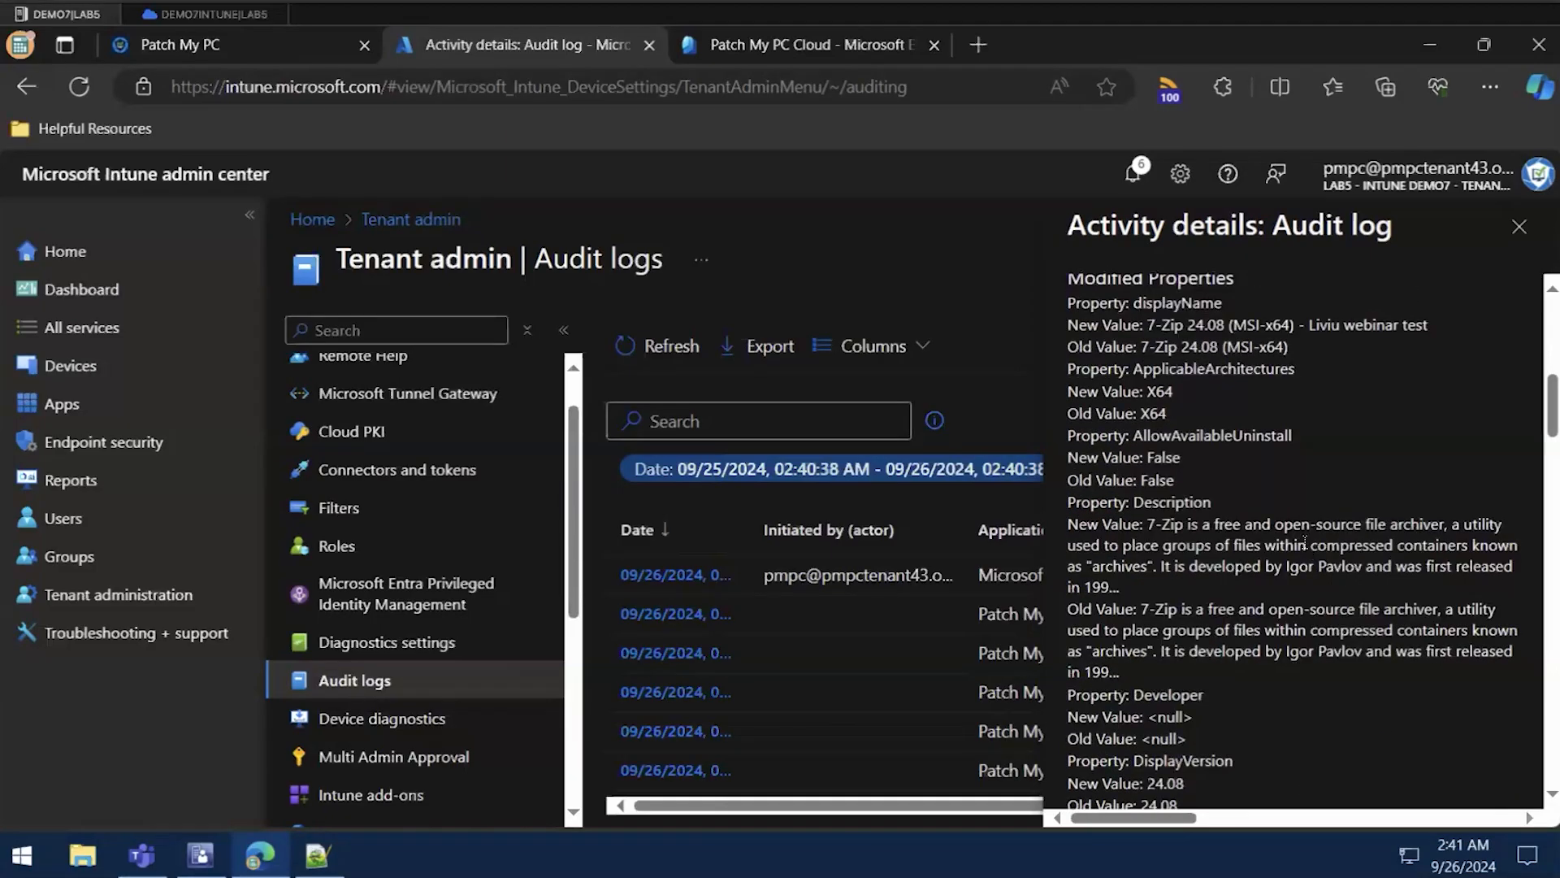
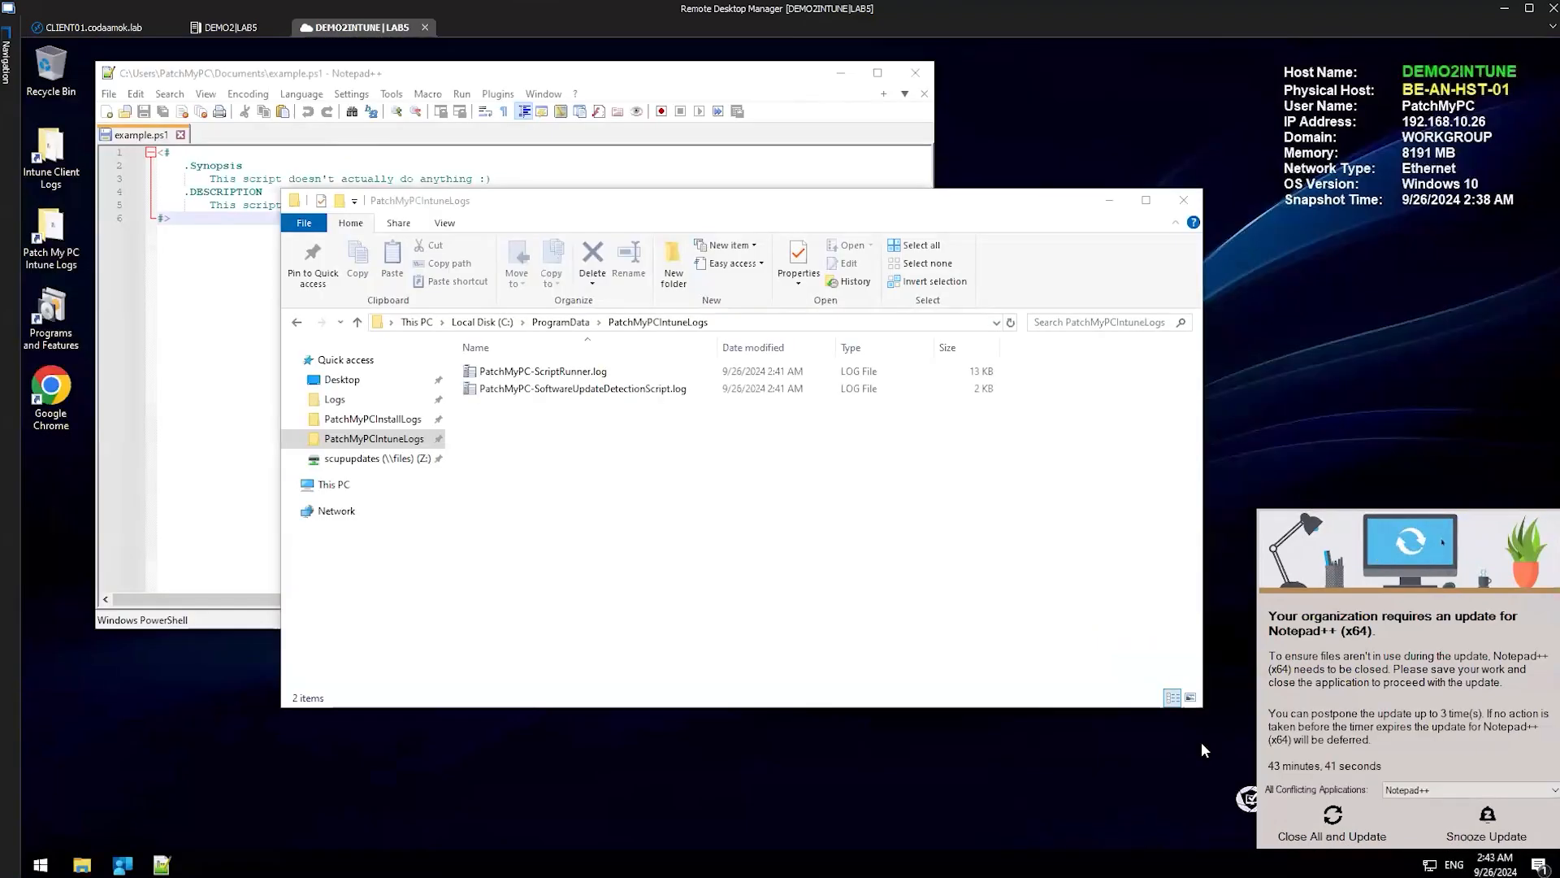
On the DEMO2INTUNE client, point out PatchMyPC-ScriptRunner.log and its folder path C:\ProgramData\PatchMyPCIntuneLogs
click(651, 540)
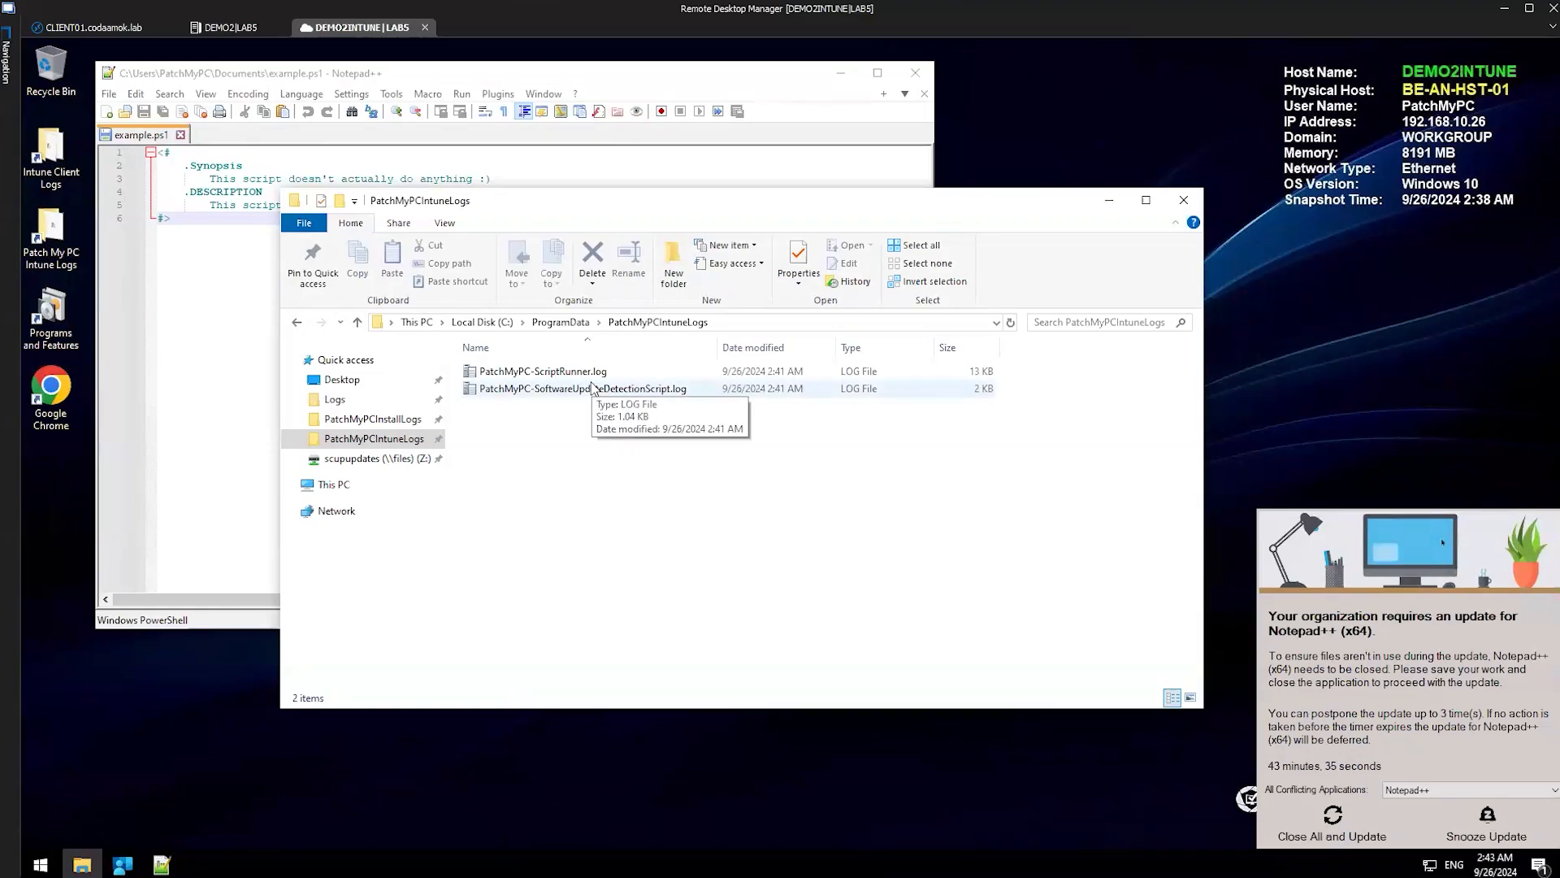
key(ctrl+1)
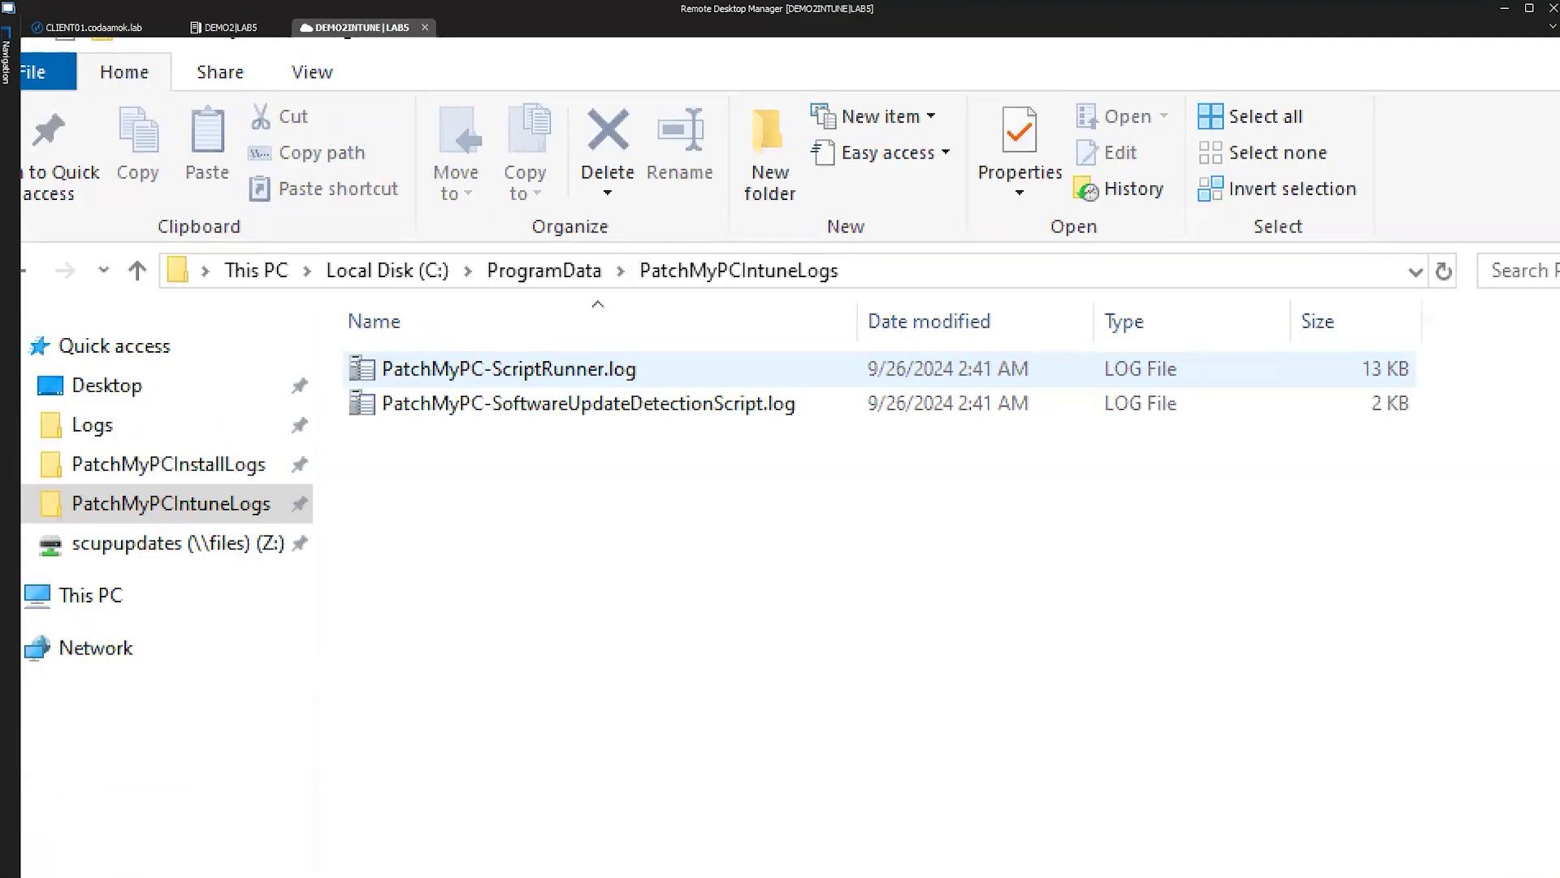
drag(652, 365, 787, 325)
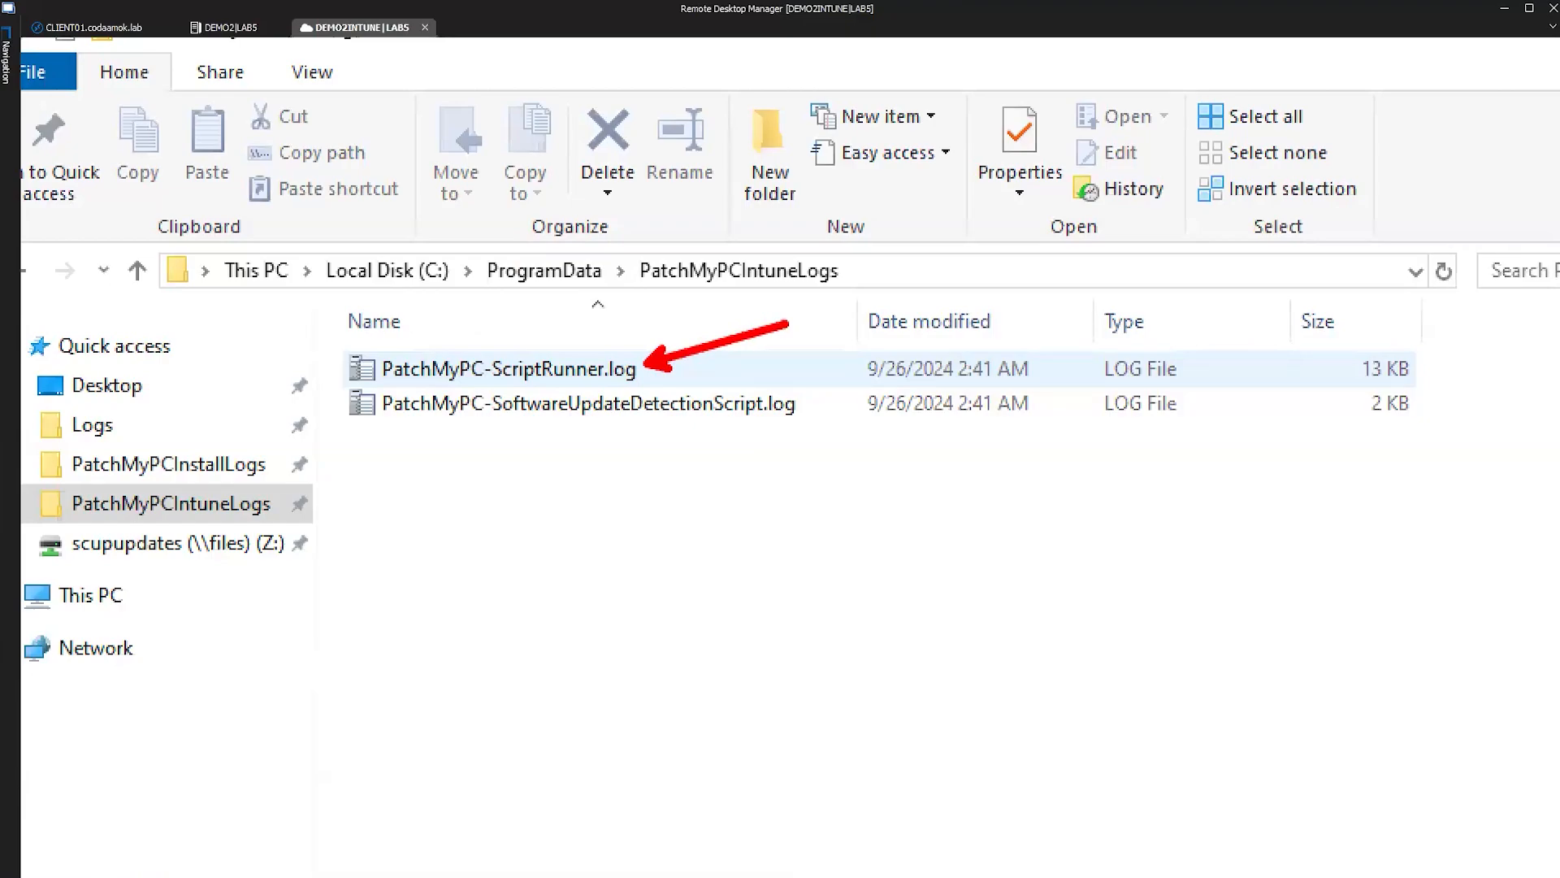
key(e)
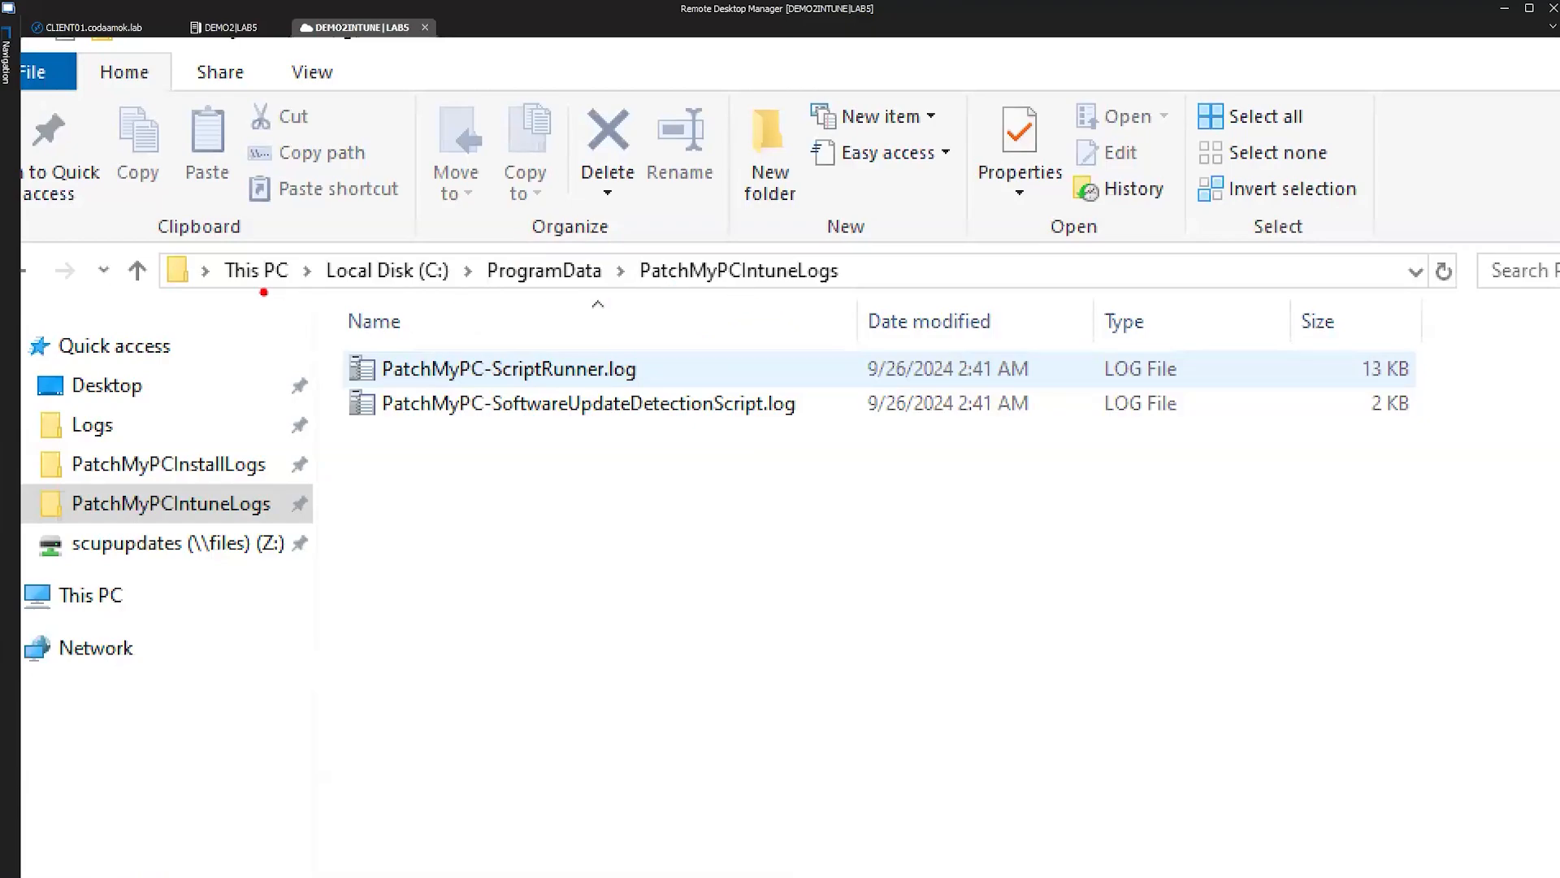
drag(323, 291, 898, 289)
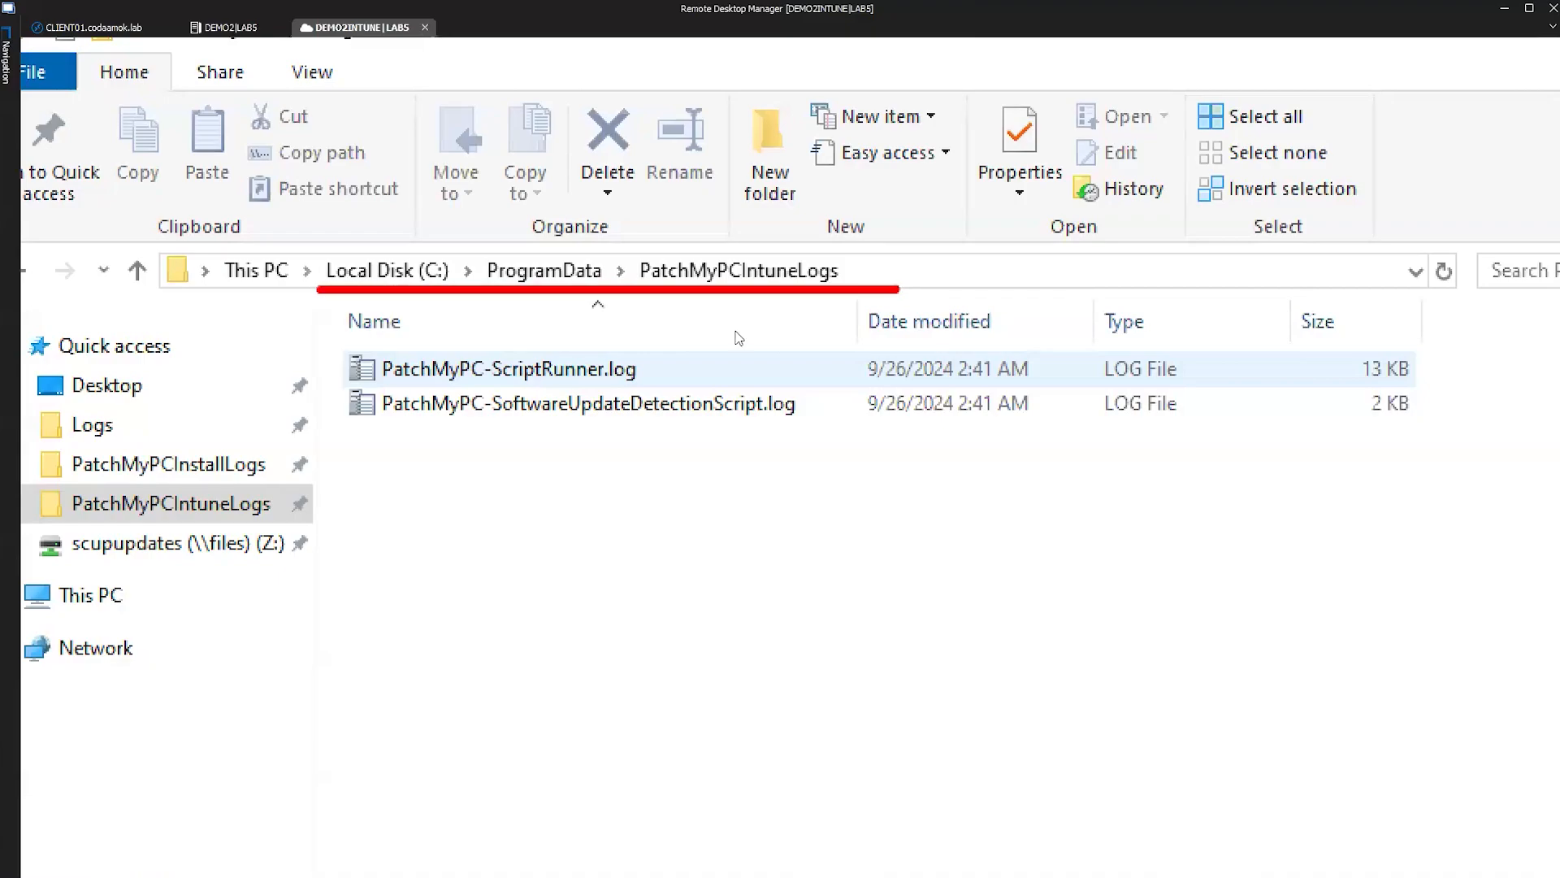
key(Escape)
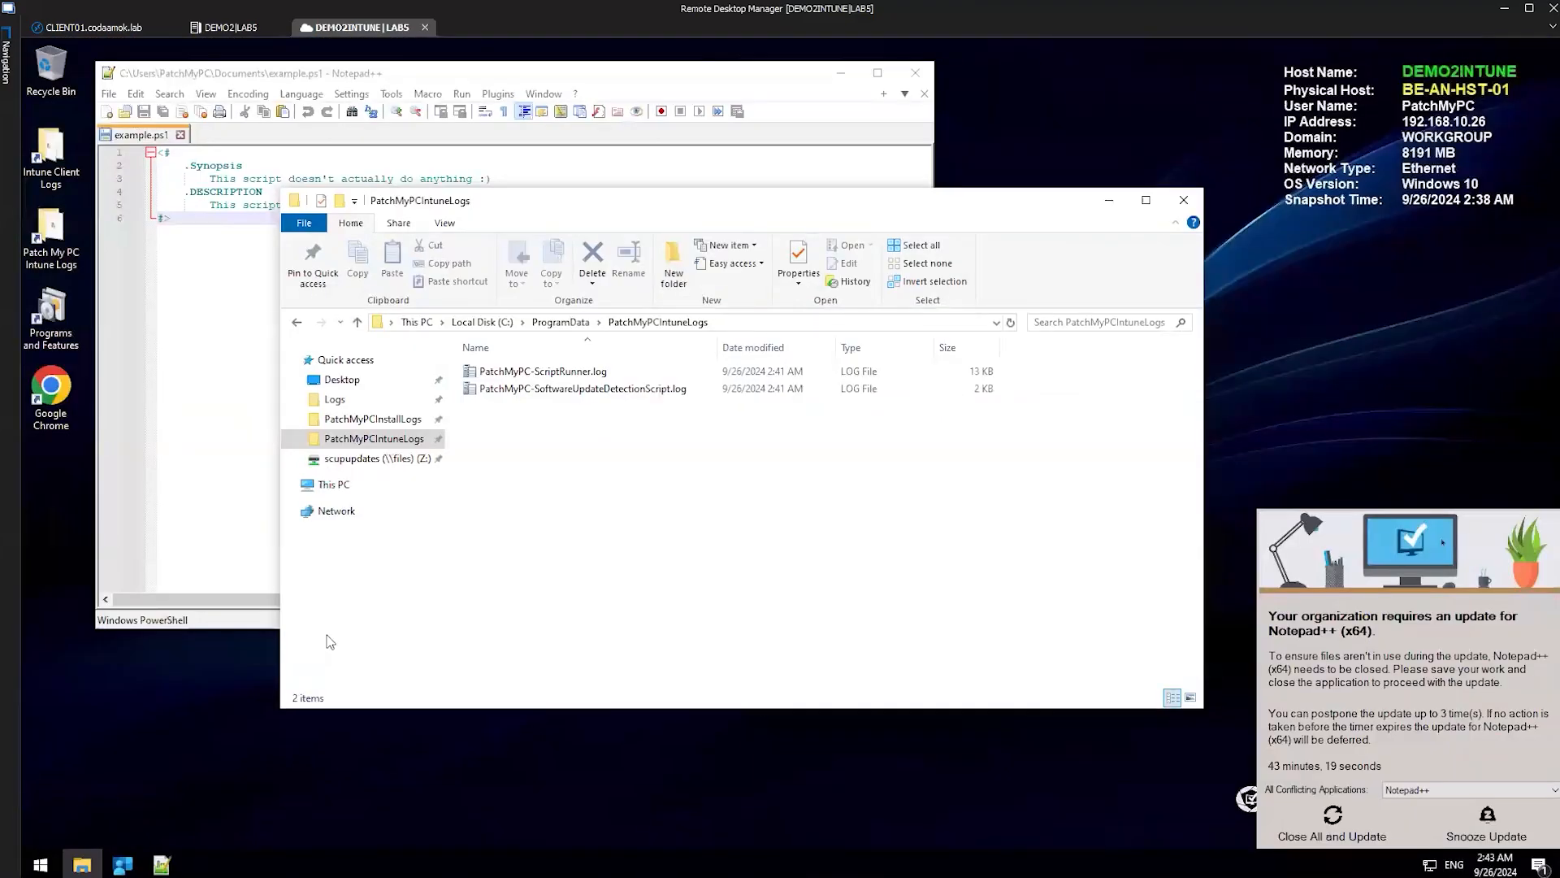
Switch to the DEMO2 session and view the Server-Side and Client-Side Logs headings in Patch My PC's article on collecting log files for support
click(242, 29)
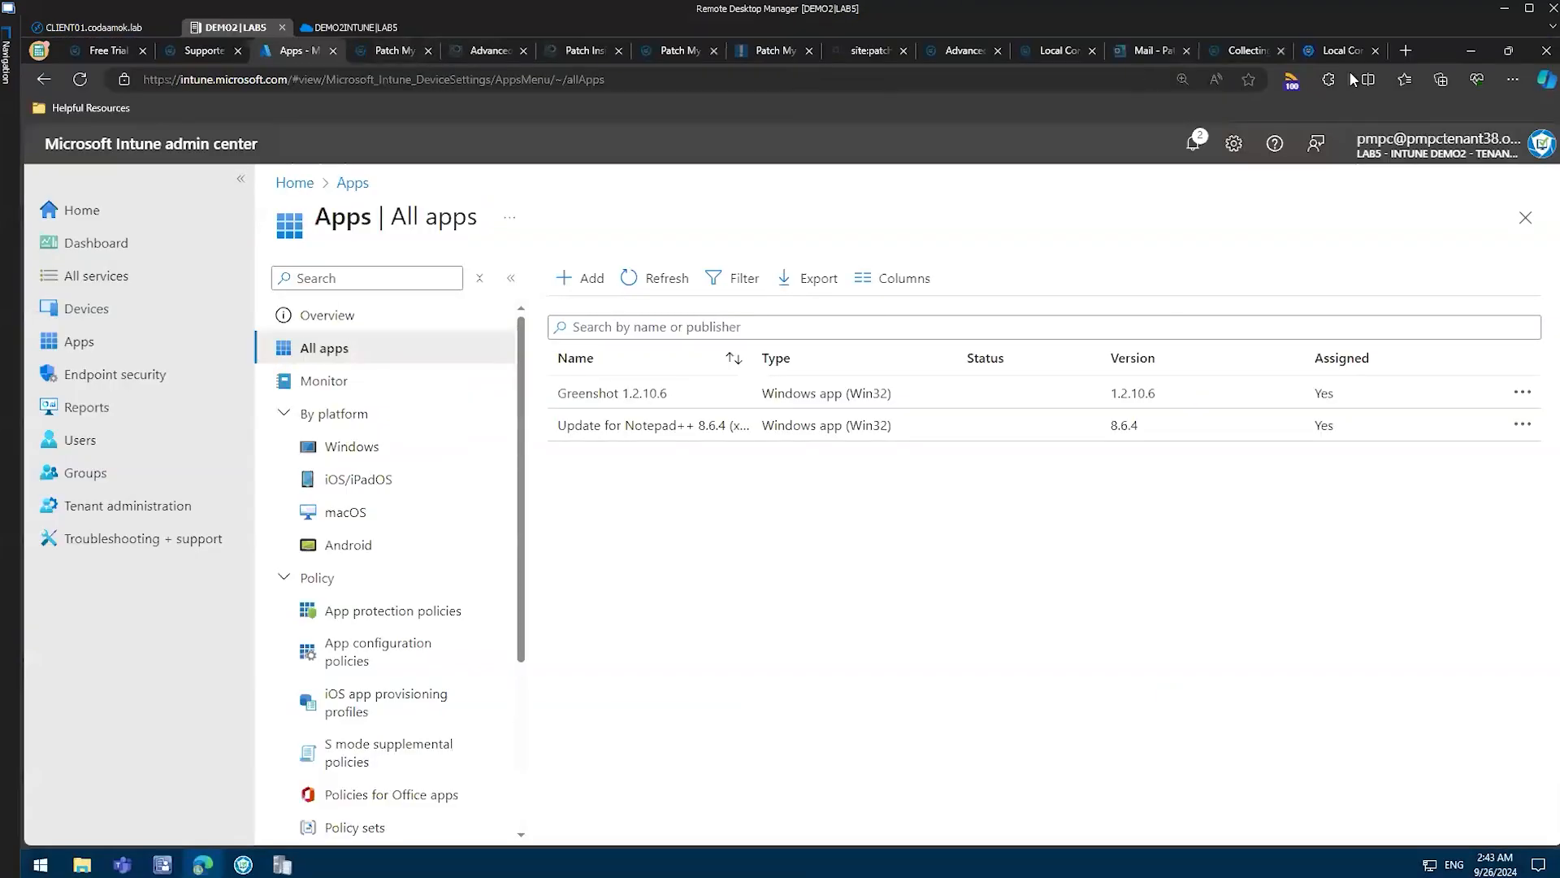
click(1241, 47)
click(634, 72)
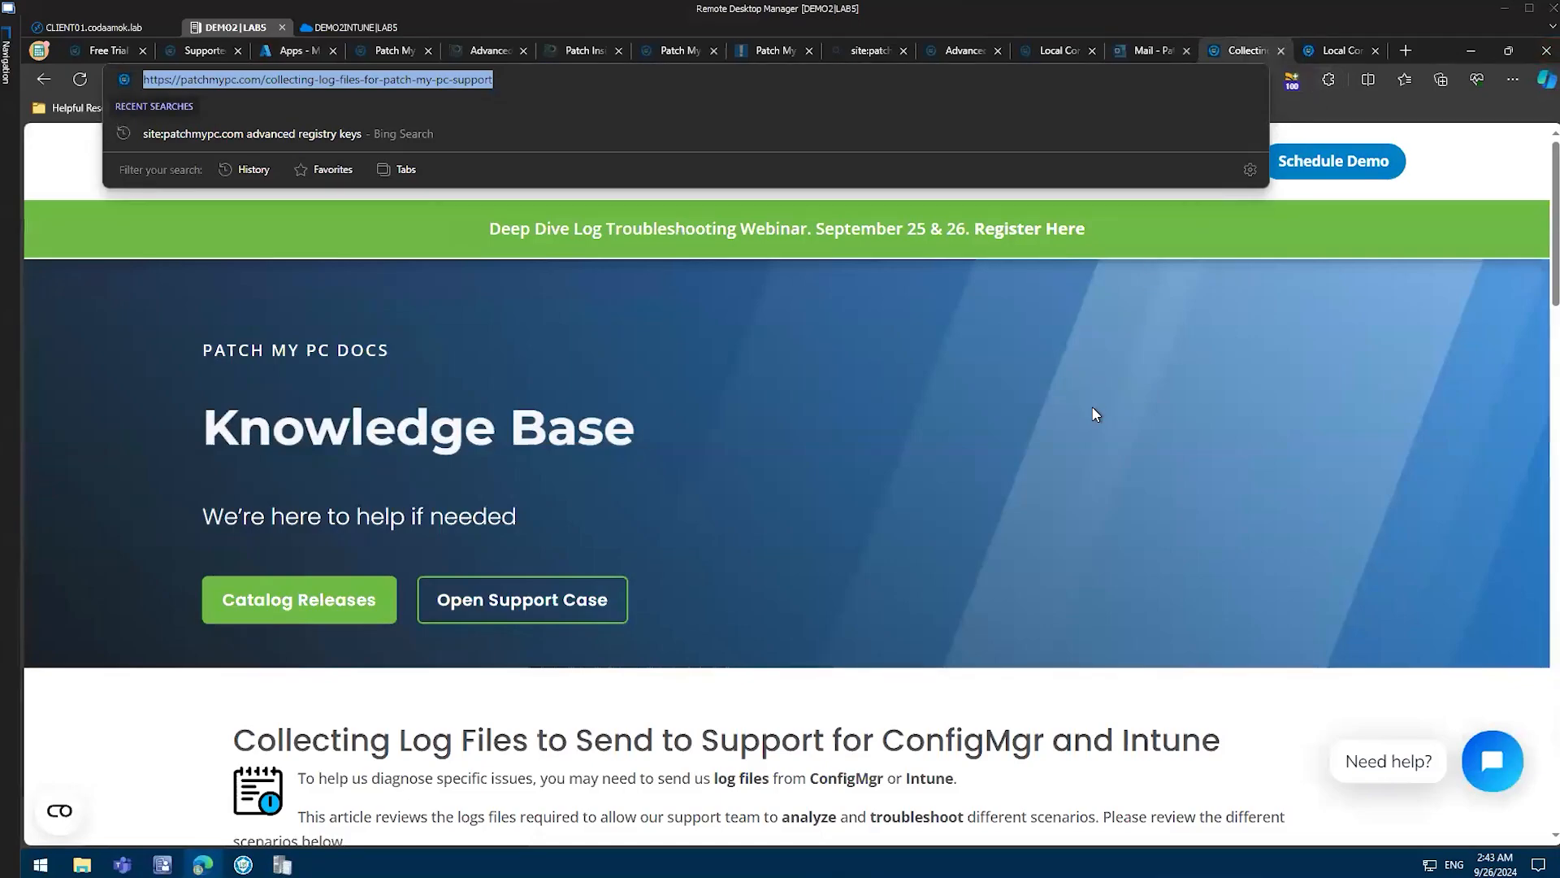
scroll(1093, 408, down, 5)
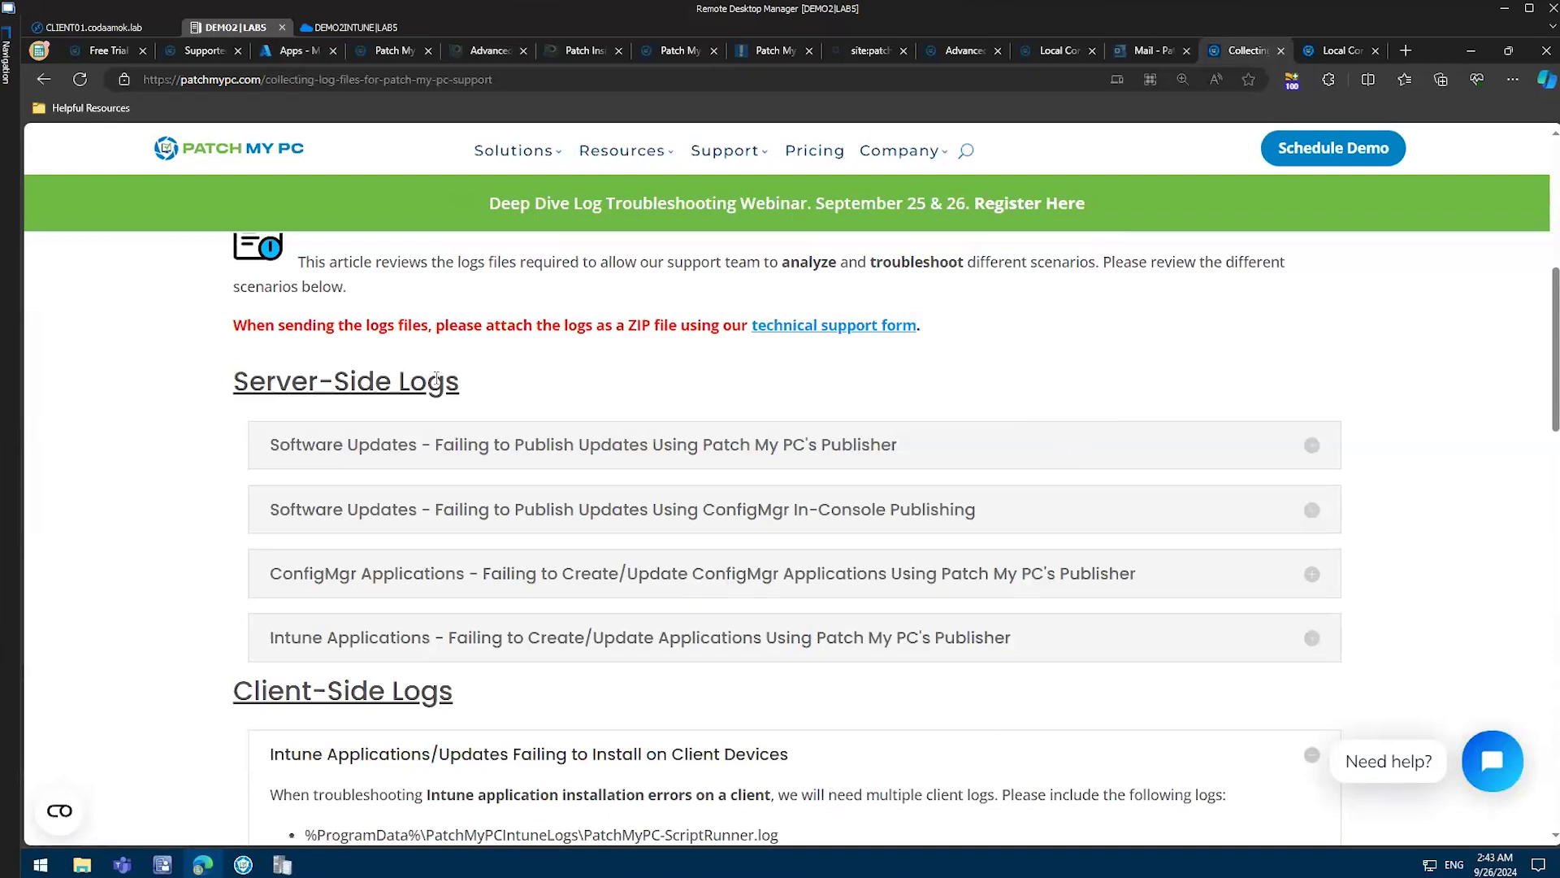
drag(436, 379, 312, 382)
drag(330, 684, 254, 689)
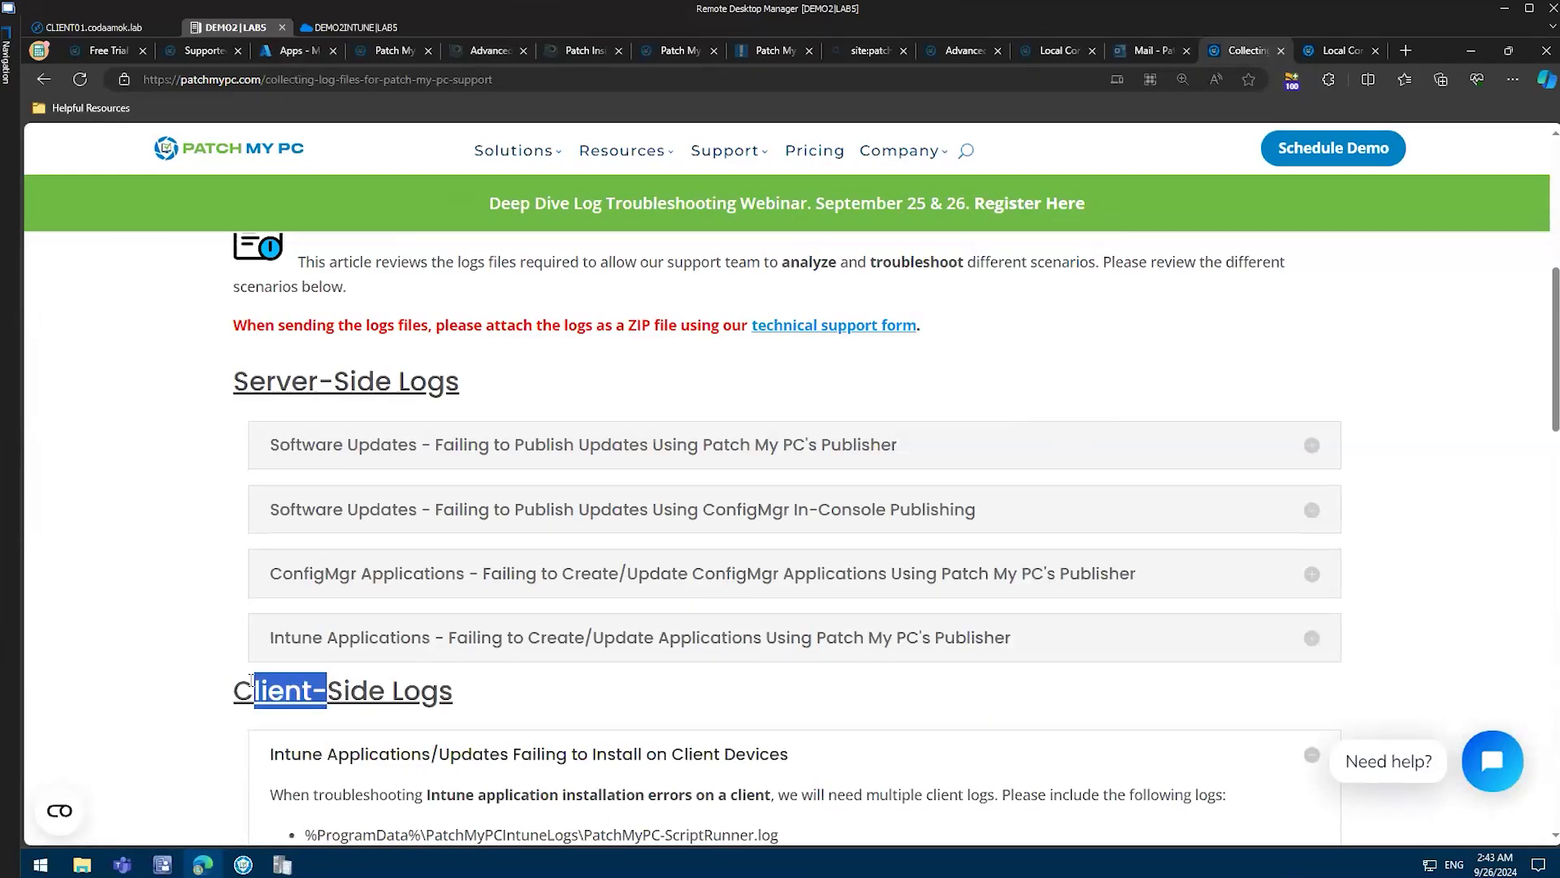
Review the client log files requested under Intune Applications/Updates Failing to Install on Client Devices
scroll(251, 687, down, 1)
scroll(251, 687, down, 5)
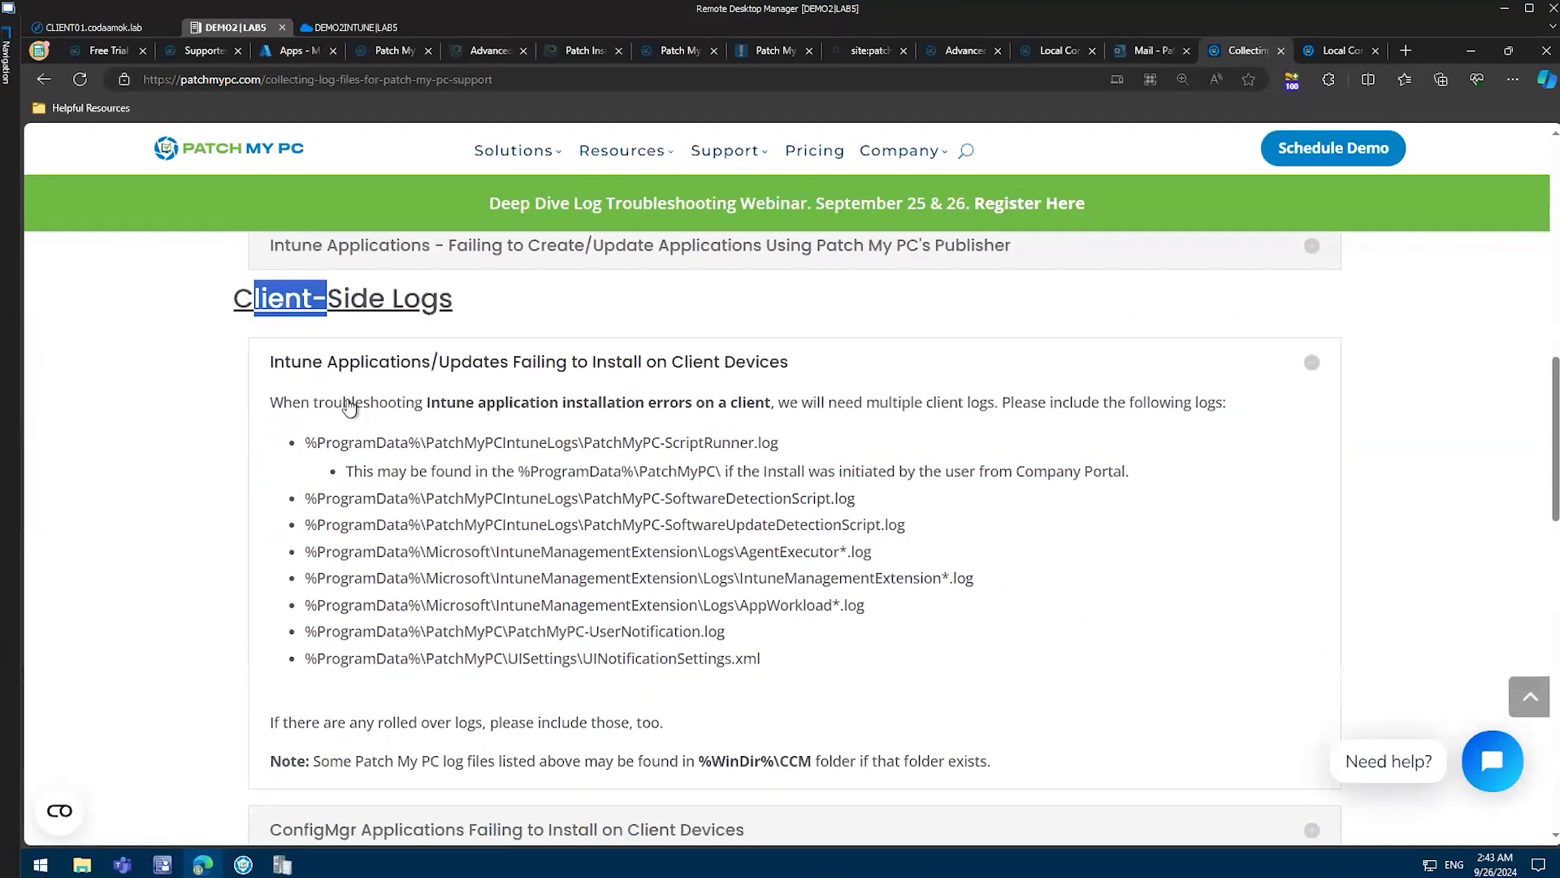
click(218, 366)
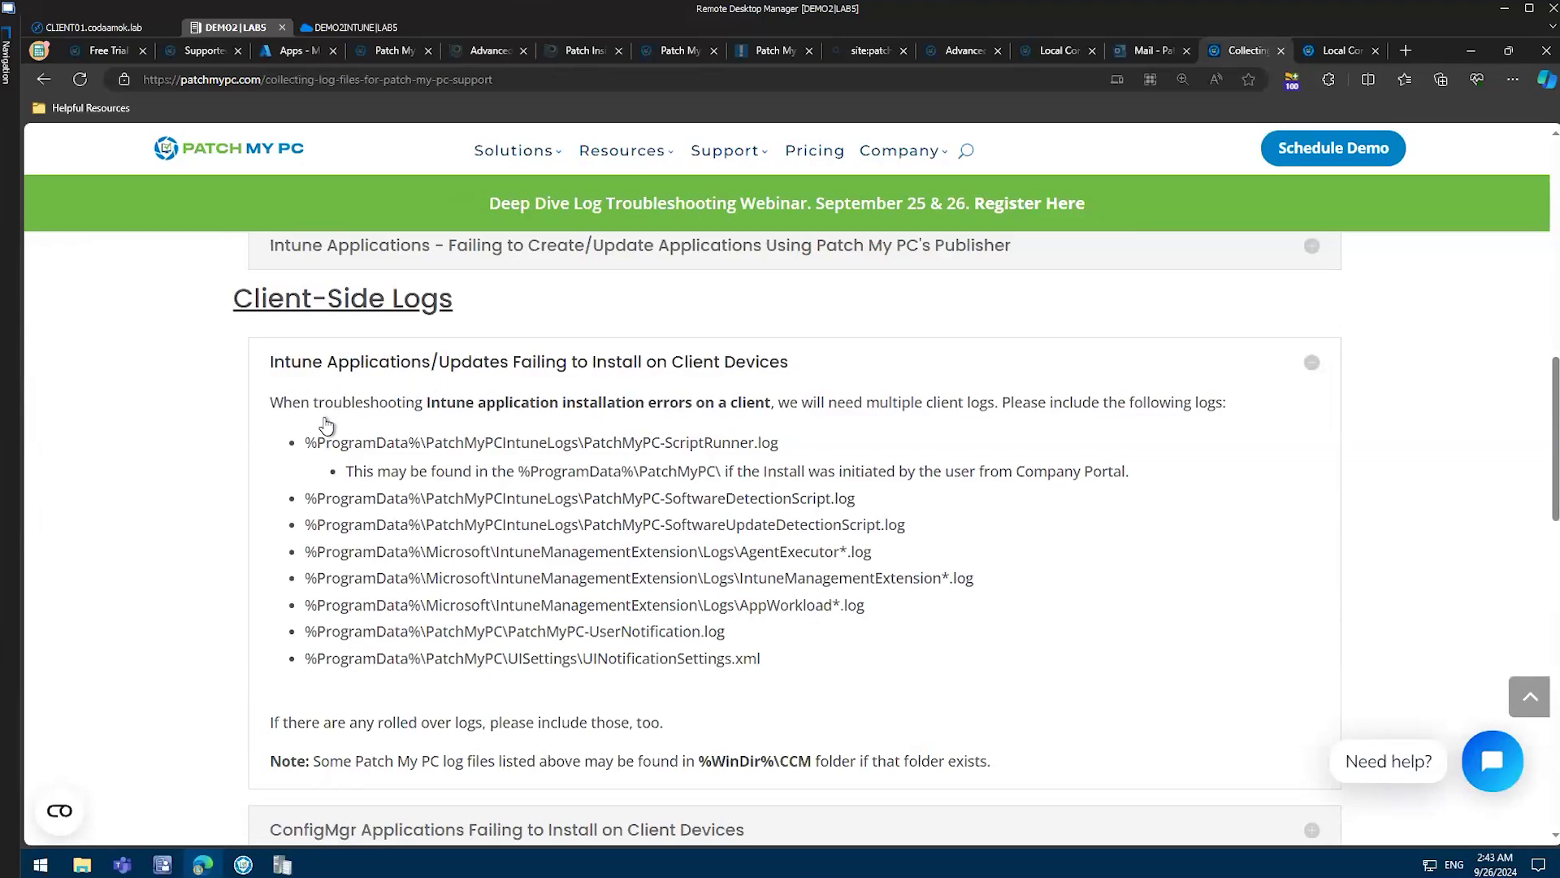
mouse_move(309, 443)
mouse_down()
mouse_move(600, 510)
mouse_move(762, 667)
mouse_move(312, 448)
mouse_up()
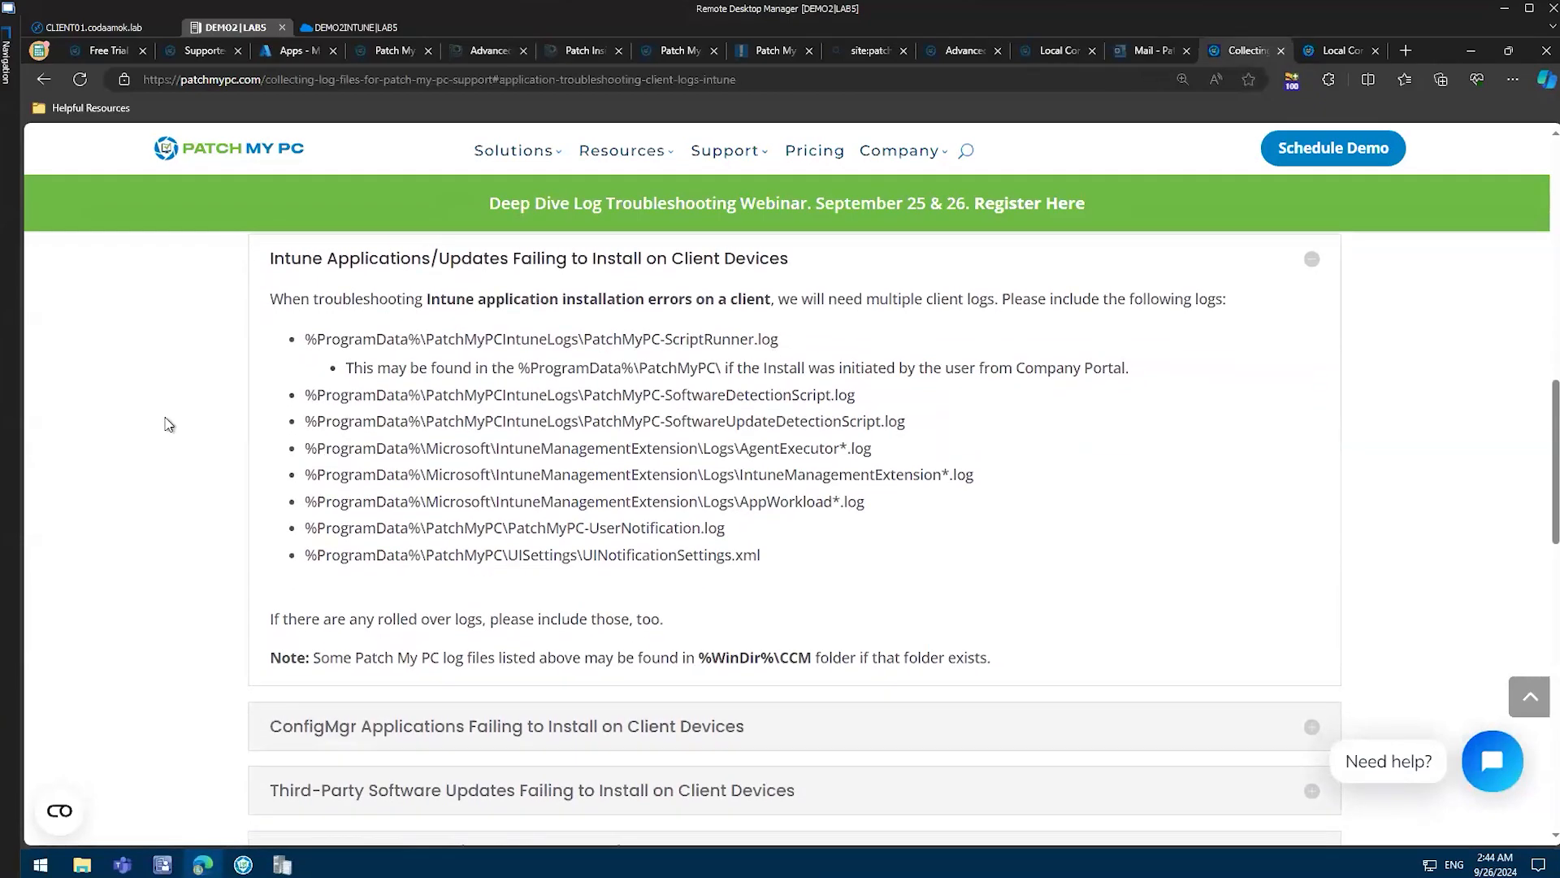
scroll(168, 423, up, 1)
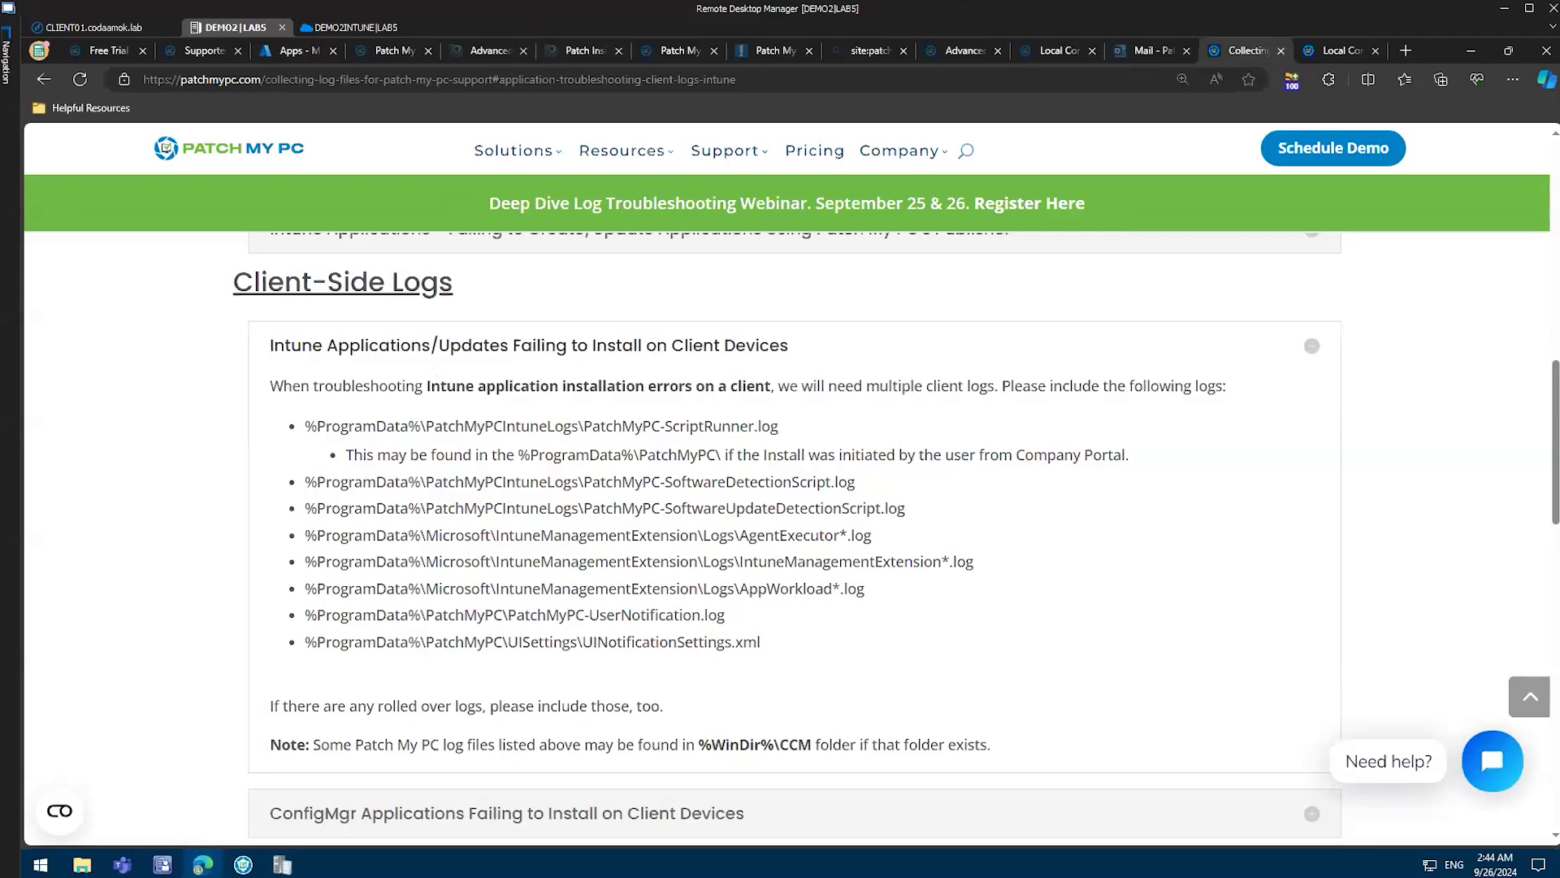
Switch to the DEMO2INTUNE client, open PatchMyPC-ScriptRunner.log in Configuration Manager Trace Log Tool and reposition its window
click(323, 28)
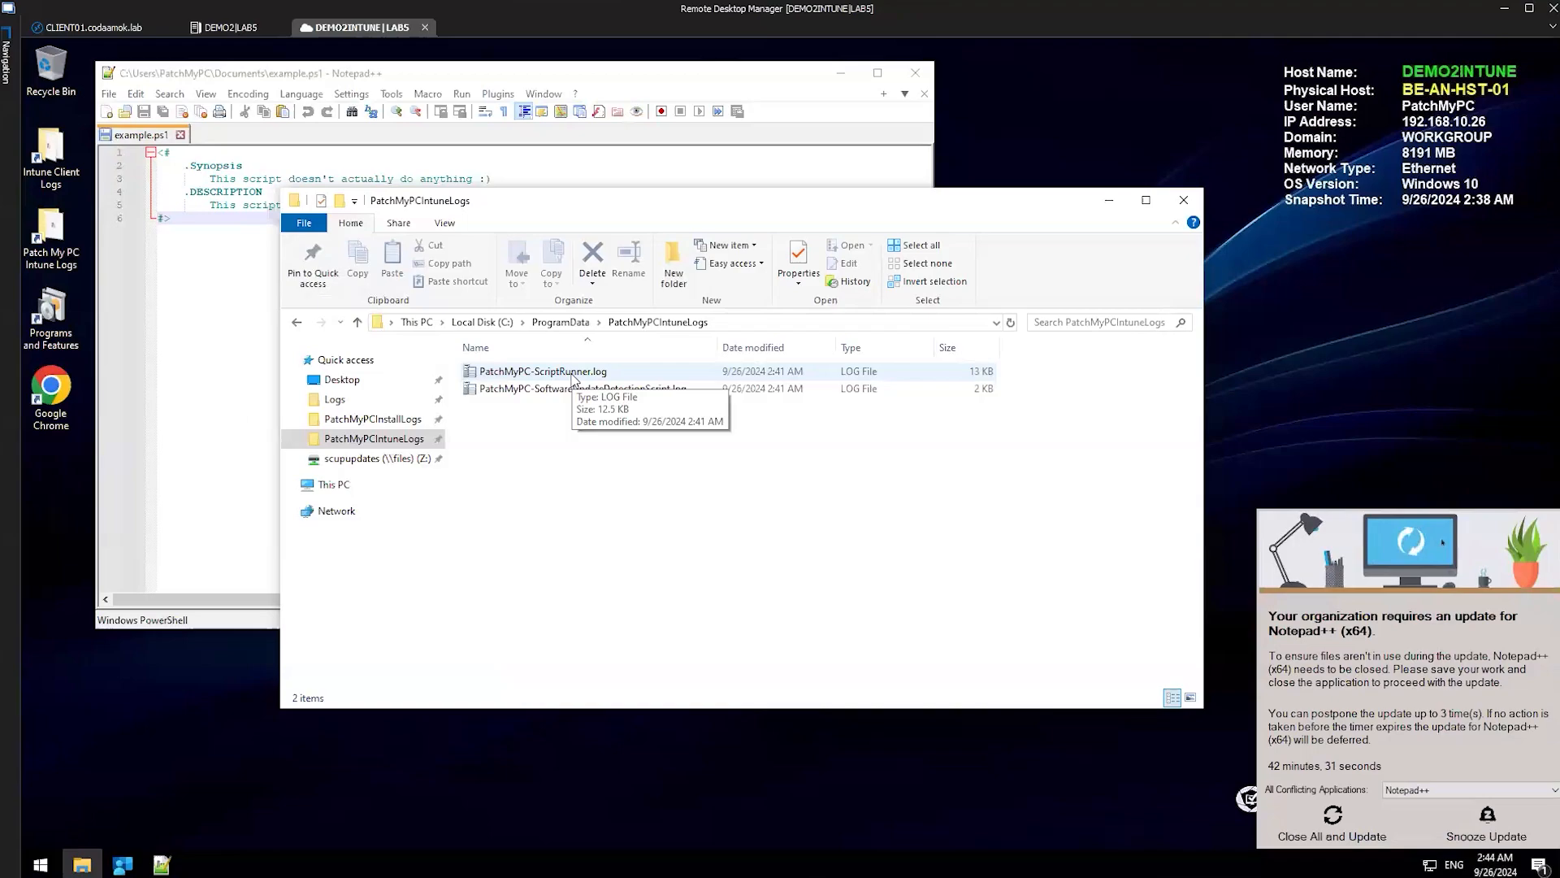
double_click(573, 374)
drag(470, 77, 593, 114)
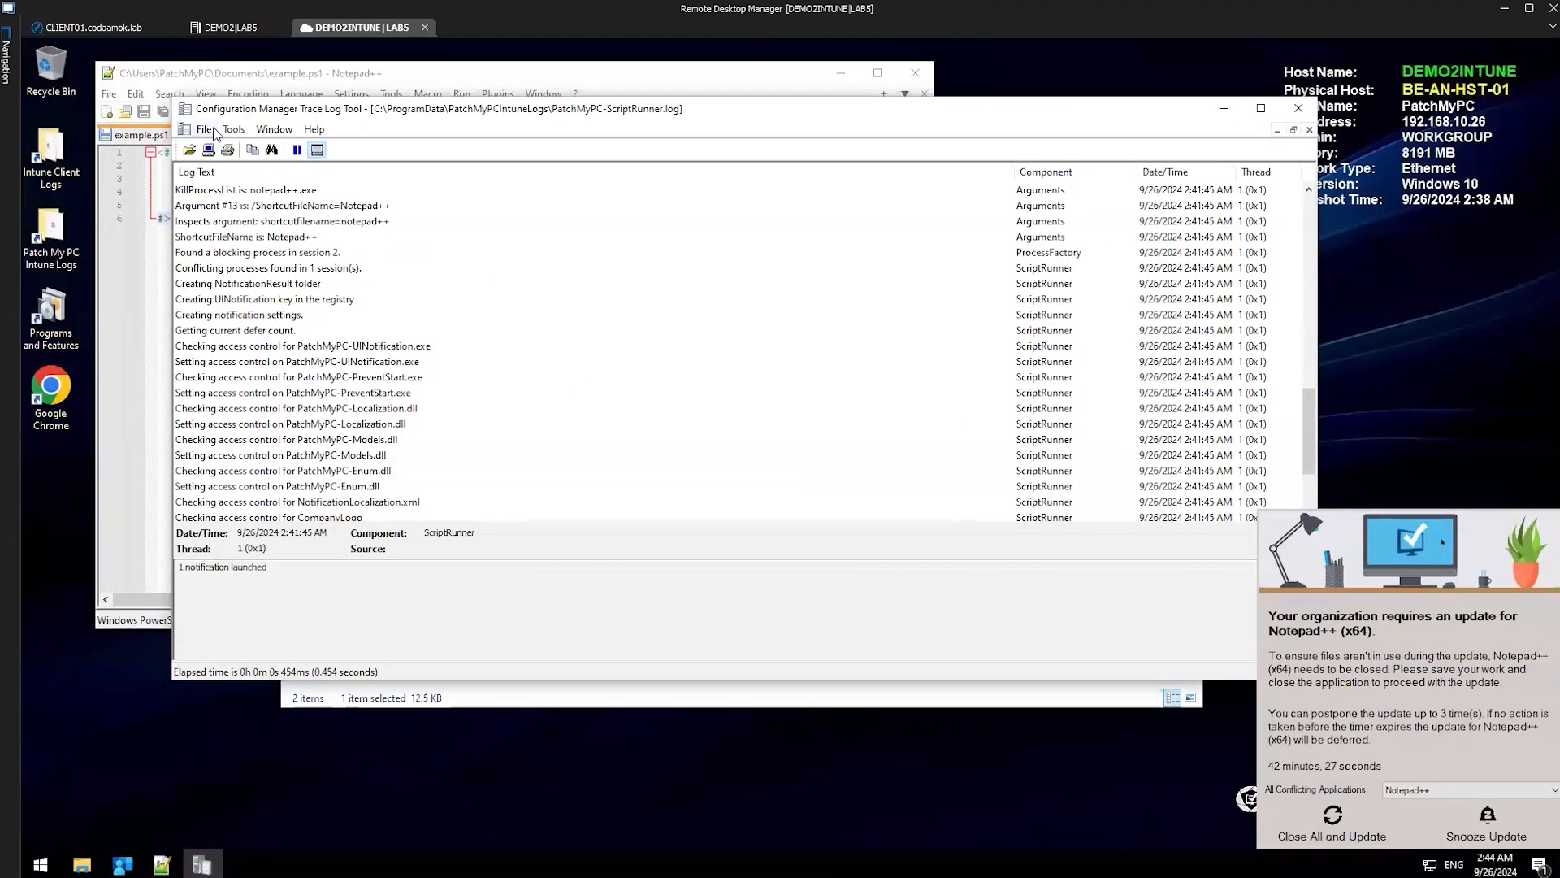
Go to the start of the ScriptRunner log and point out the separator line above the Starting ScriptRunner entry
scroll(205, 303, up, 15)
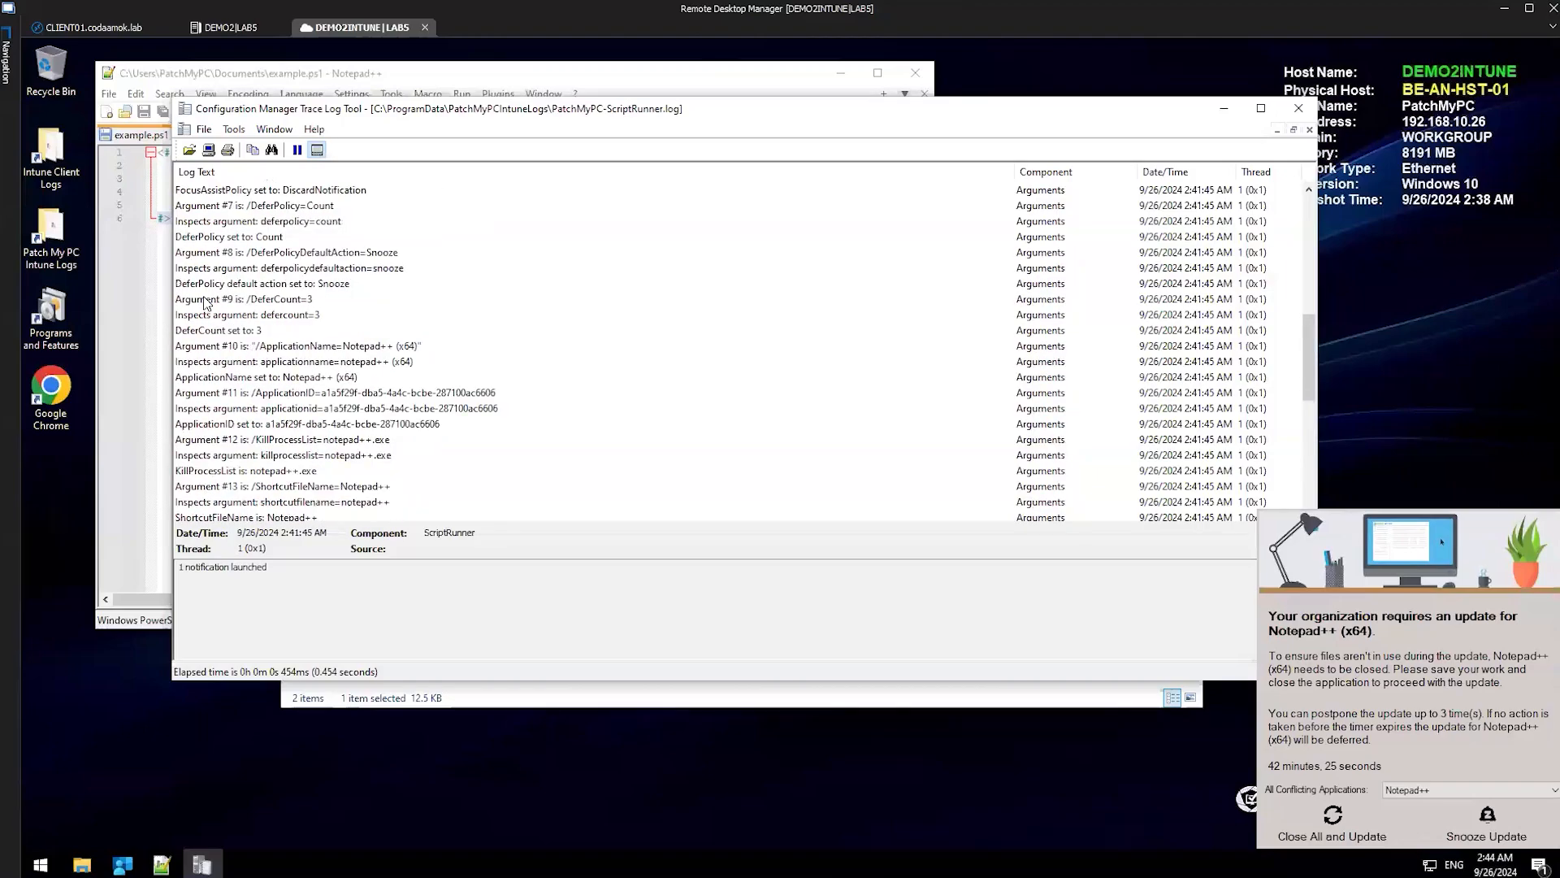
key(ctrl+1)
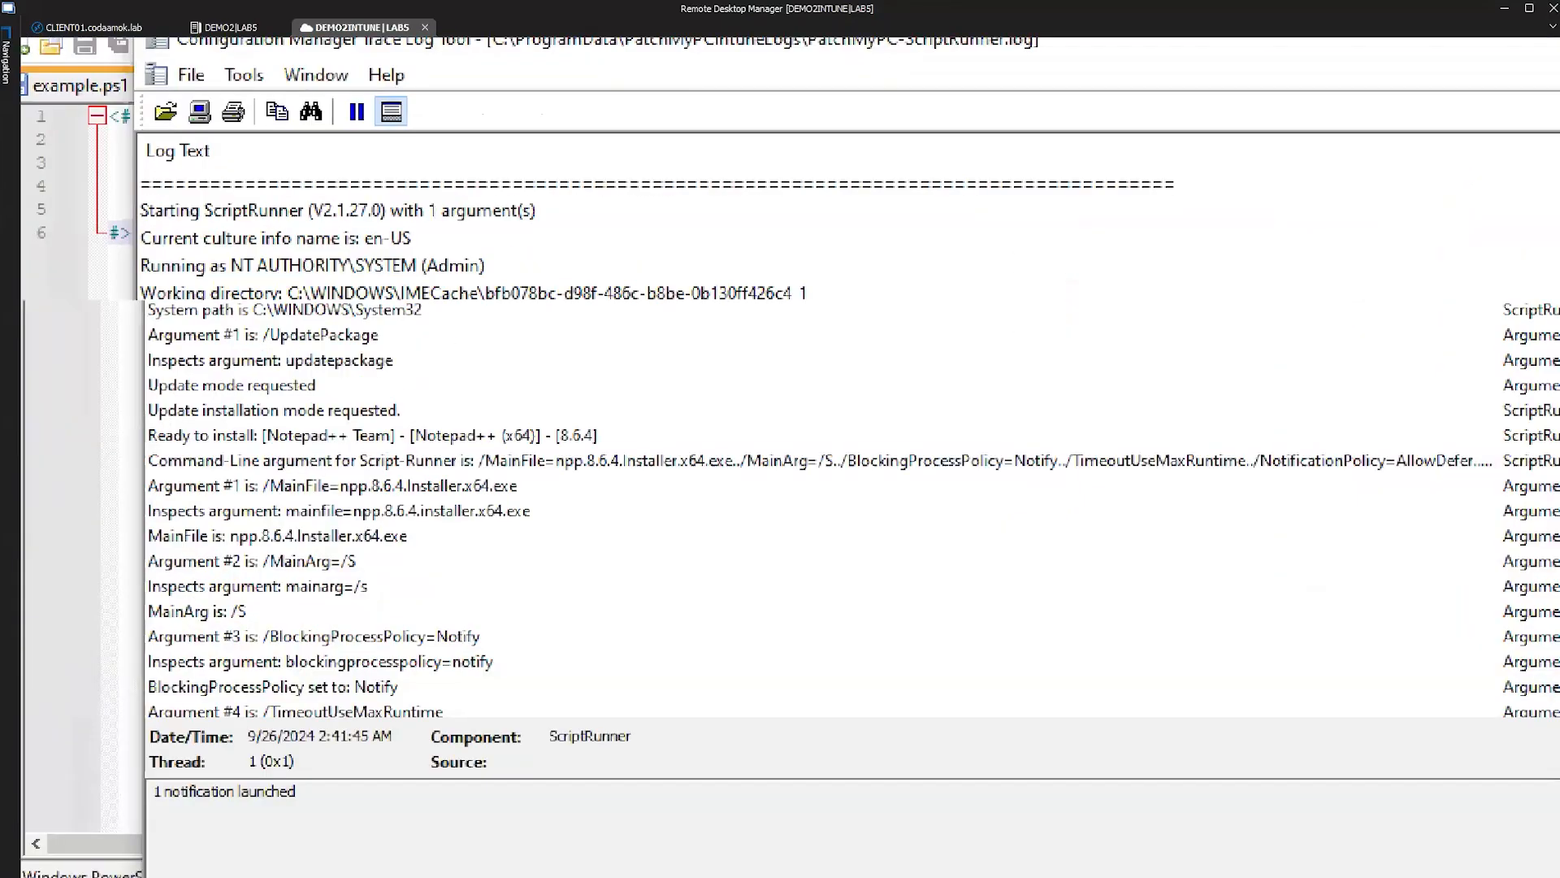
click(239, 194)
drag(88, 159, 1302, 211)
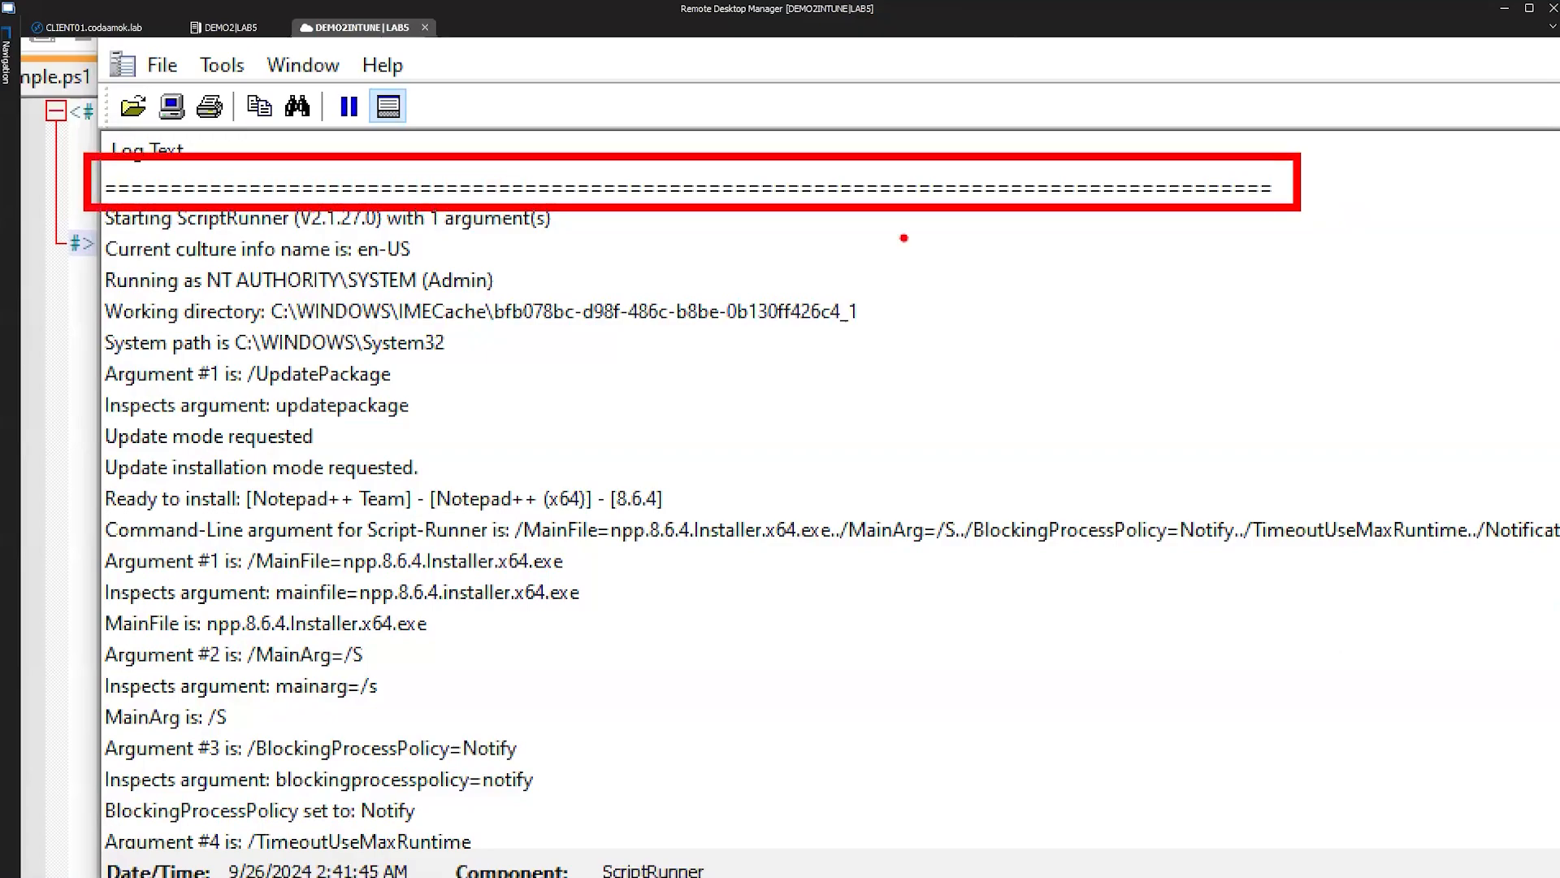
key(e)
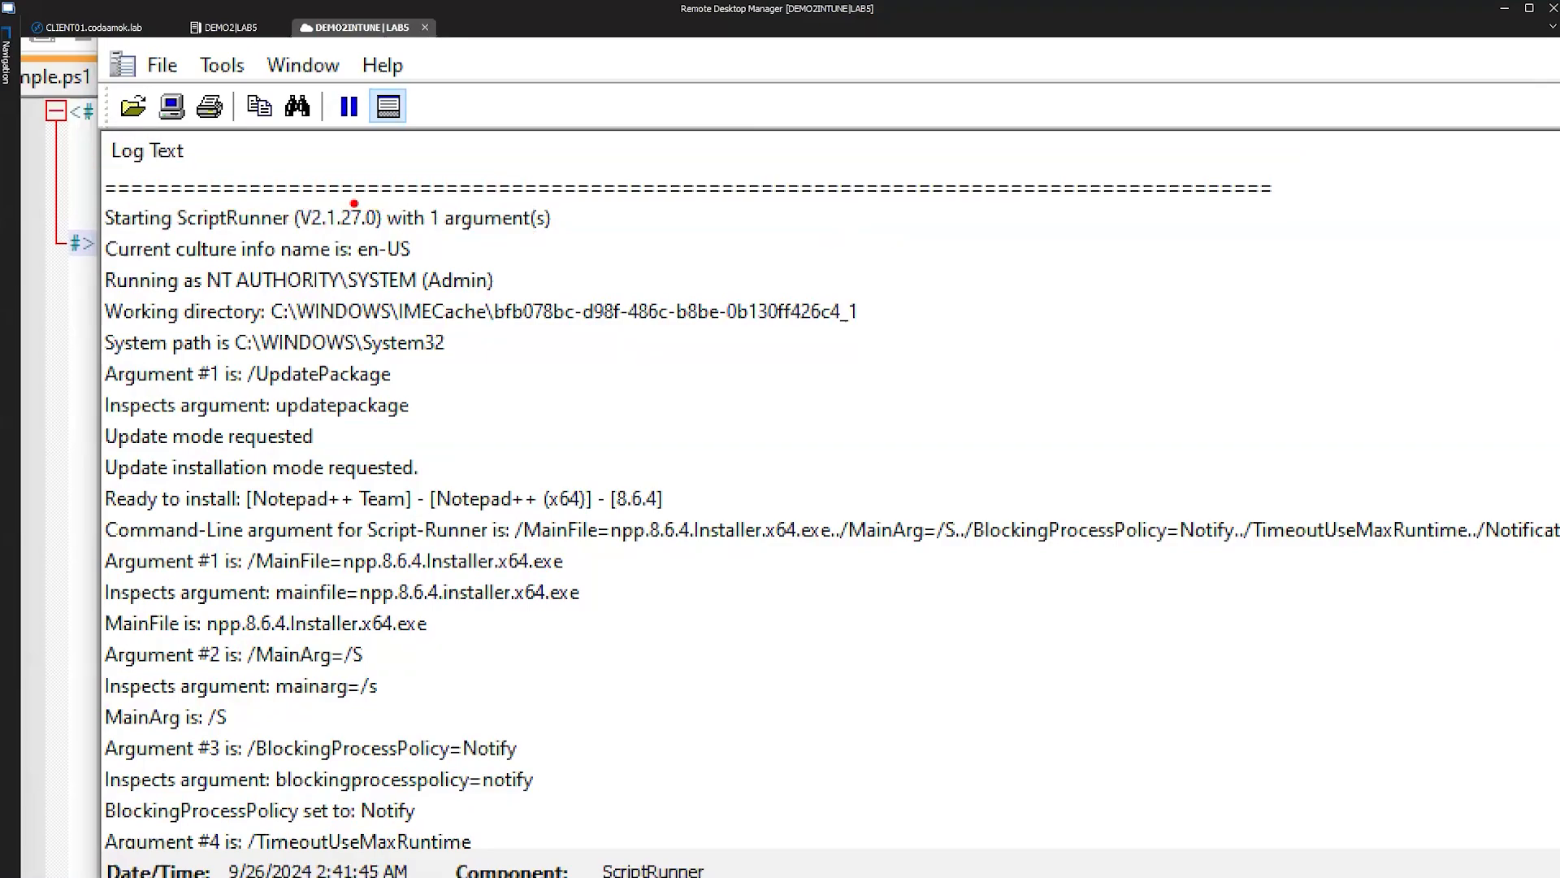
Point out the version number in the Starting ScriptRunner entry, marking it with an arrow, and clear the marks
drag(352, 202, 464, 78)
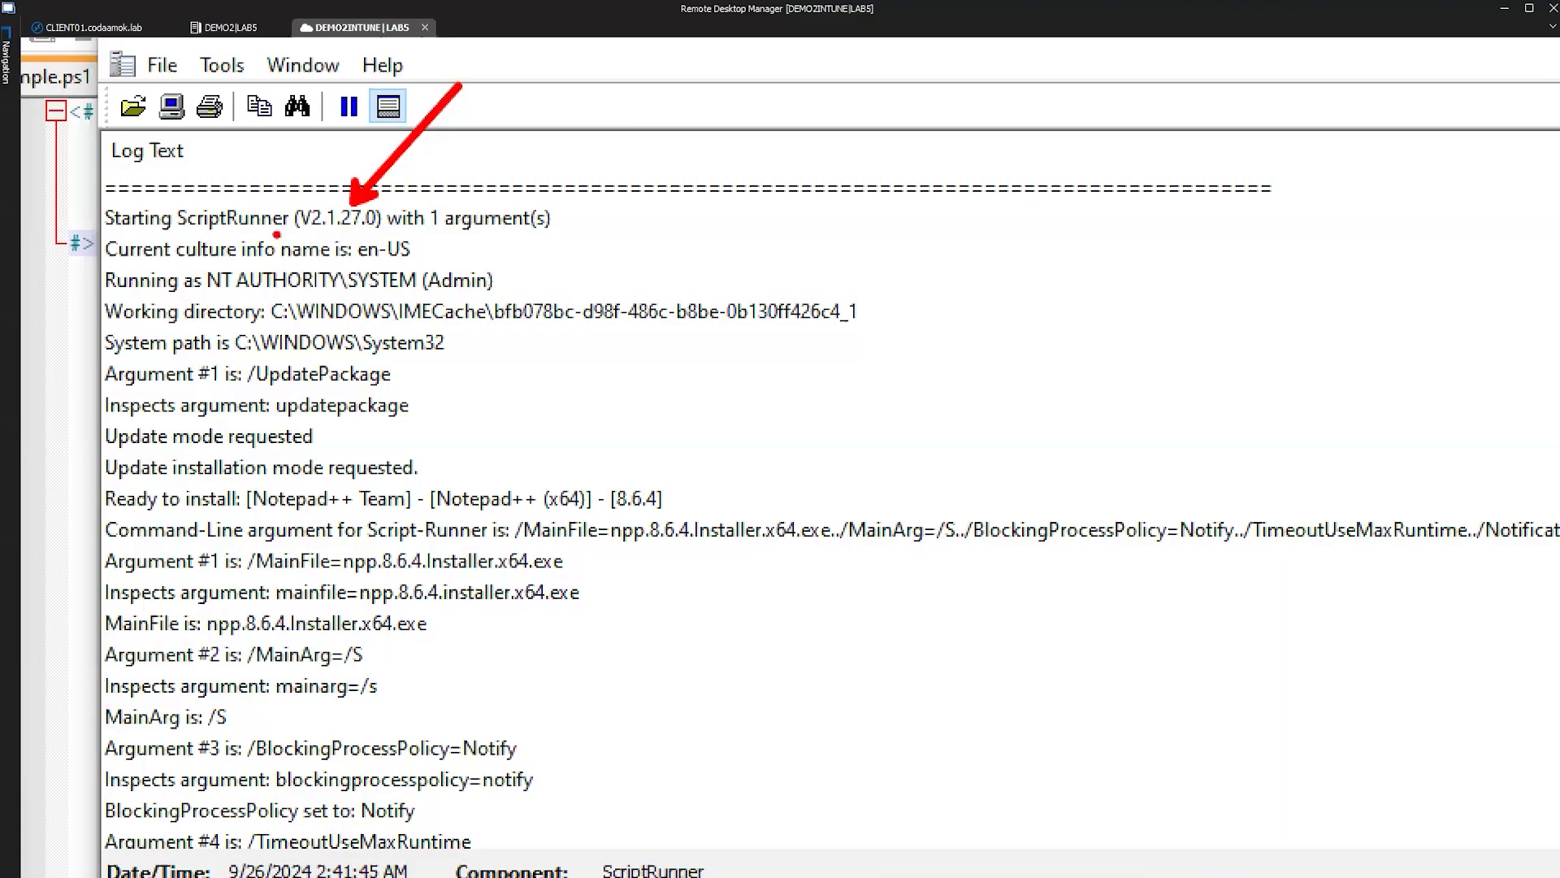
drag(295, 234, 393, 234)
key(ctrl+z)
key(ctrl+z)
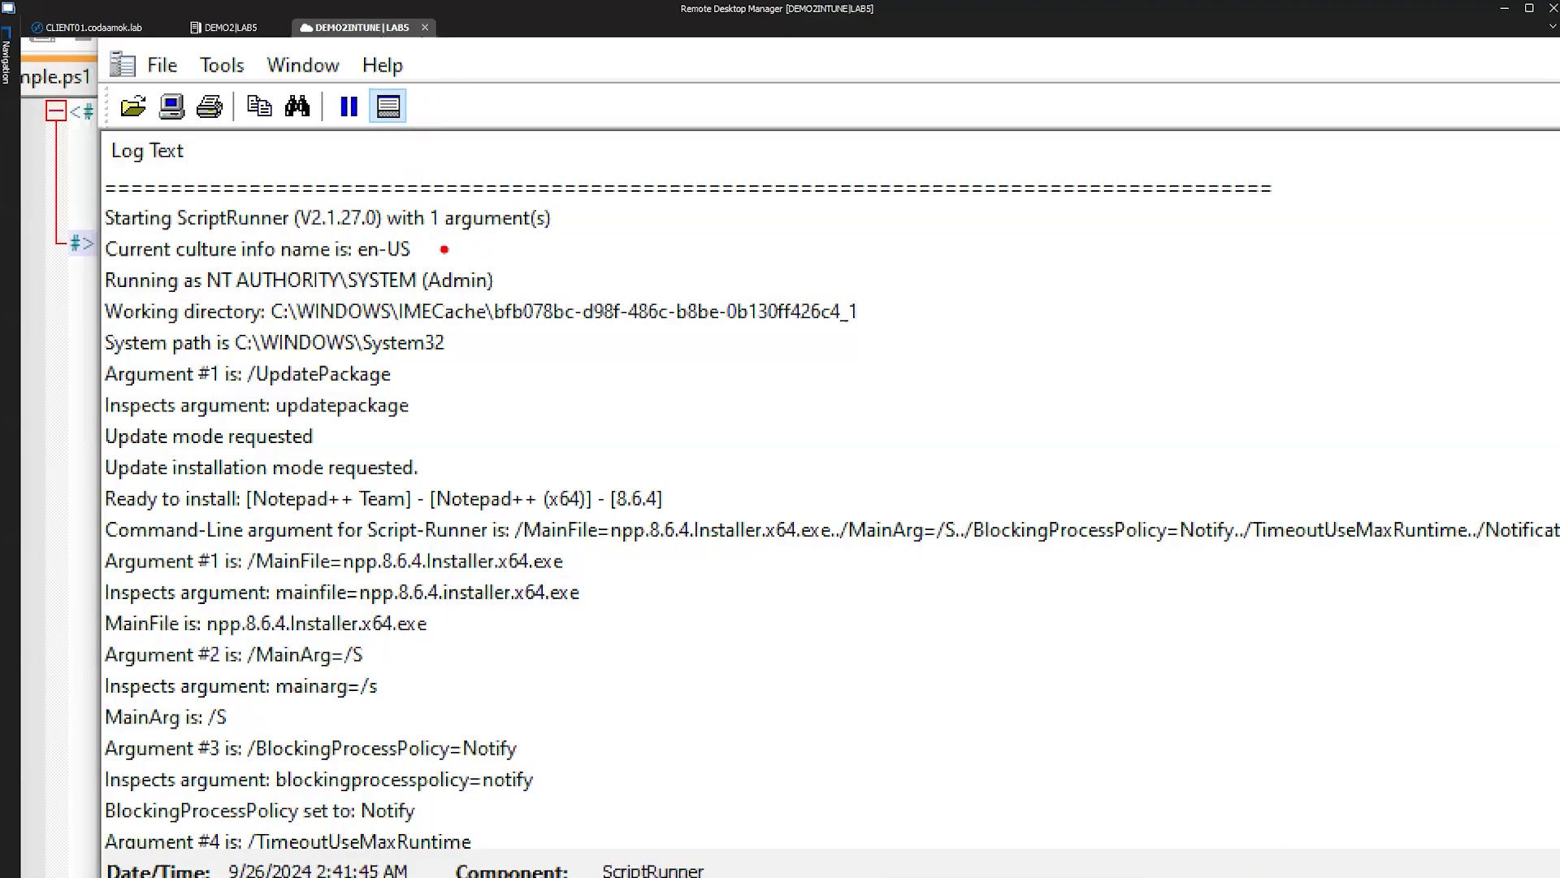
Underline and arrow-mark the account in the log's Running as entry, clearing each annotation
drag(194, 295, 482, 295)
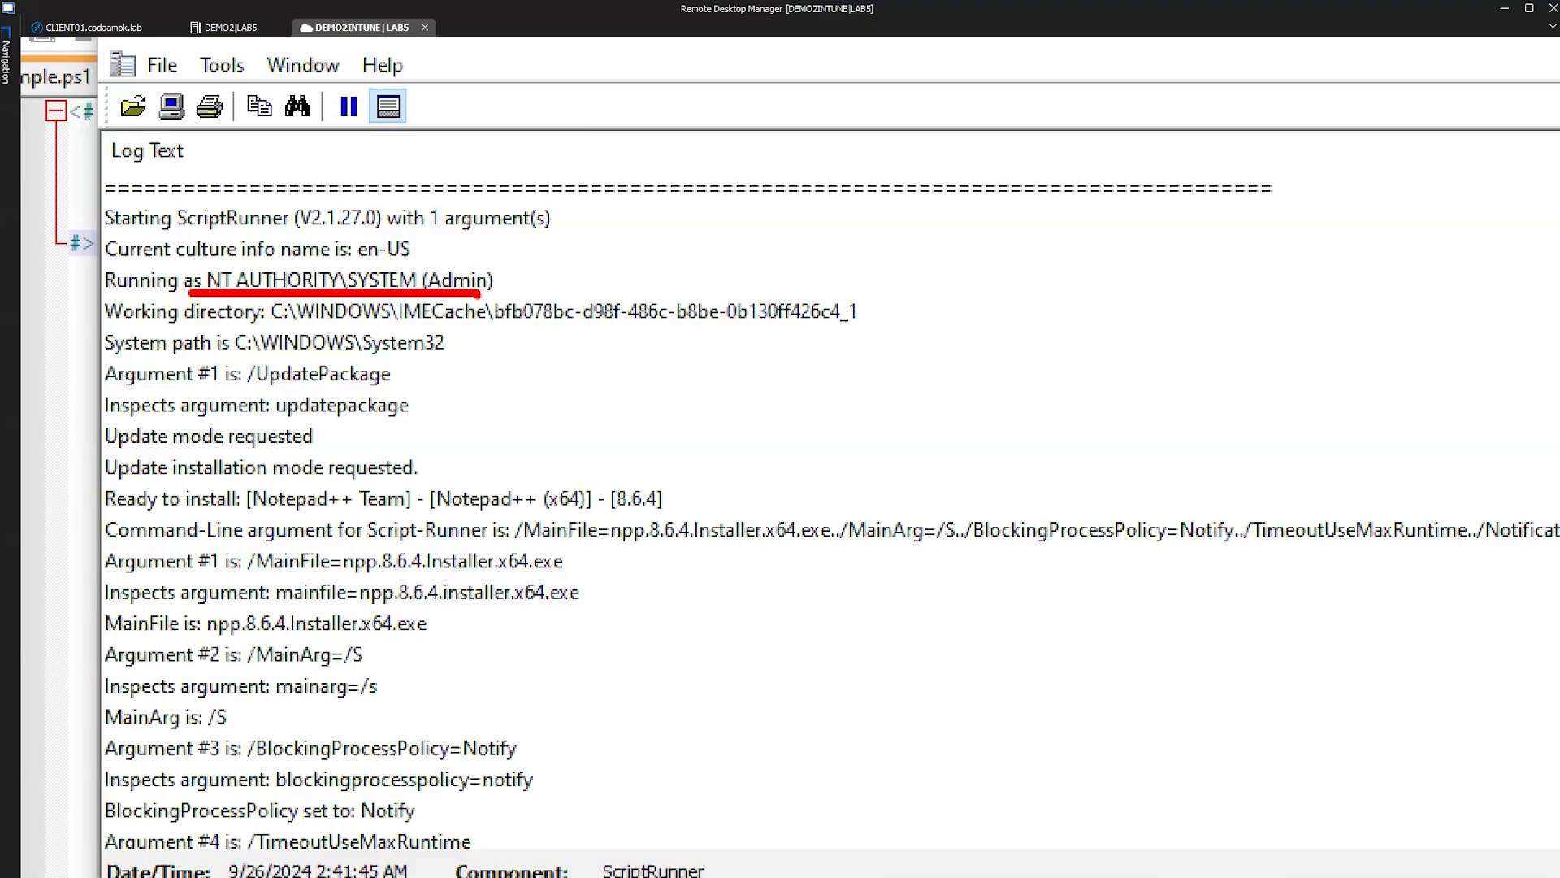
key(e)
drag(504, 279, 633, 246)
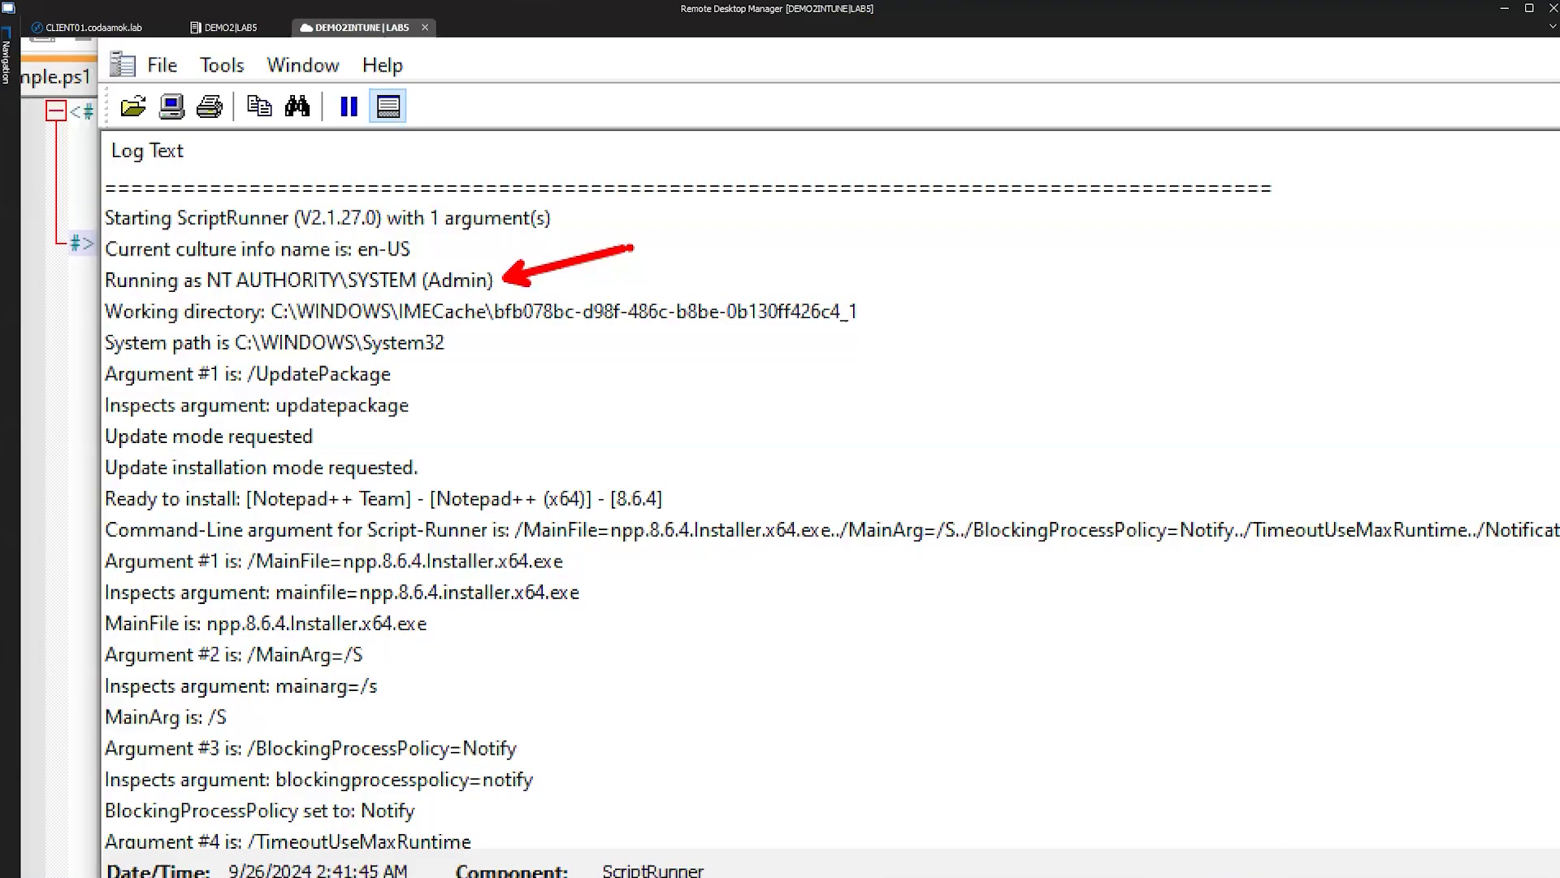
key(e)
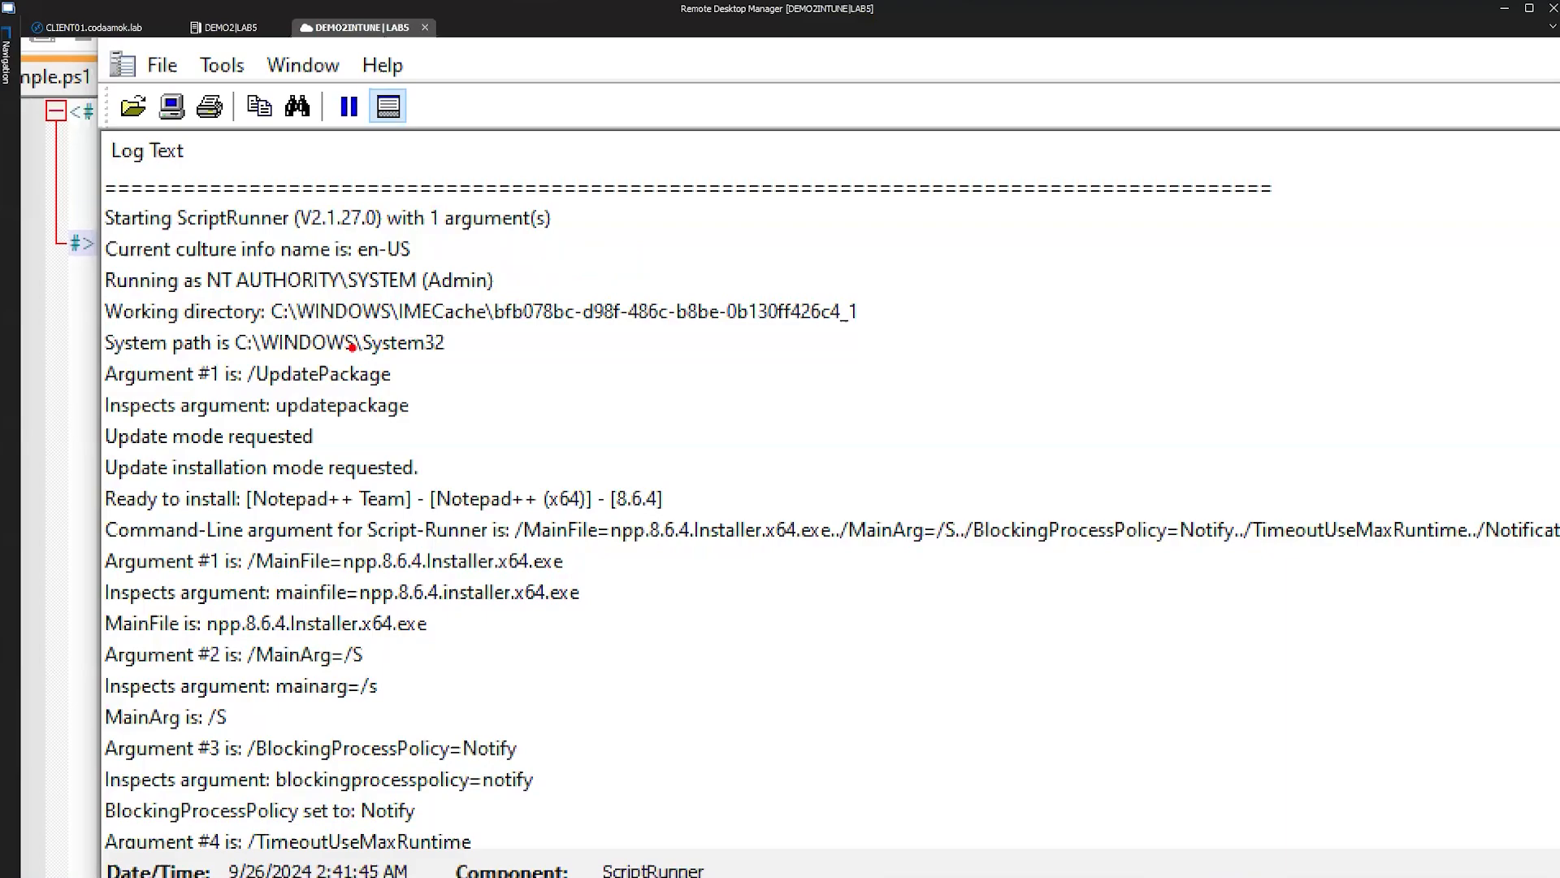
Underline the IMECache working directory path in red and its app ID portion in green, and close the annotation view
drag(274, 327, 894, 327)
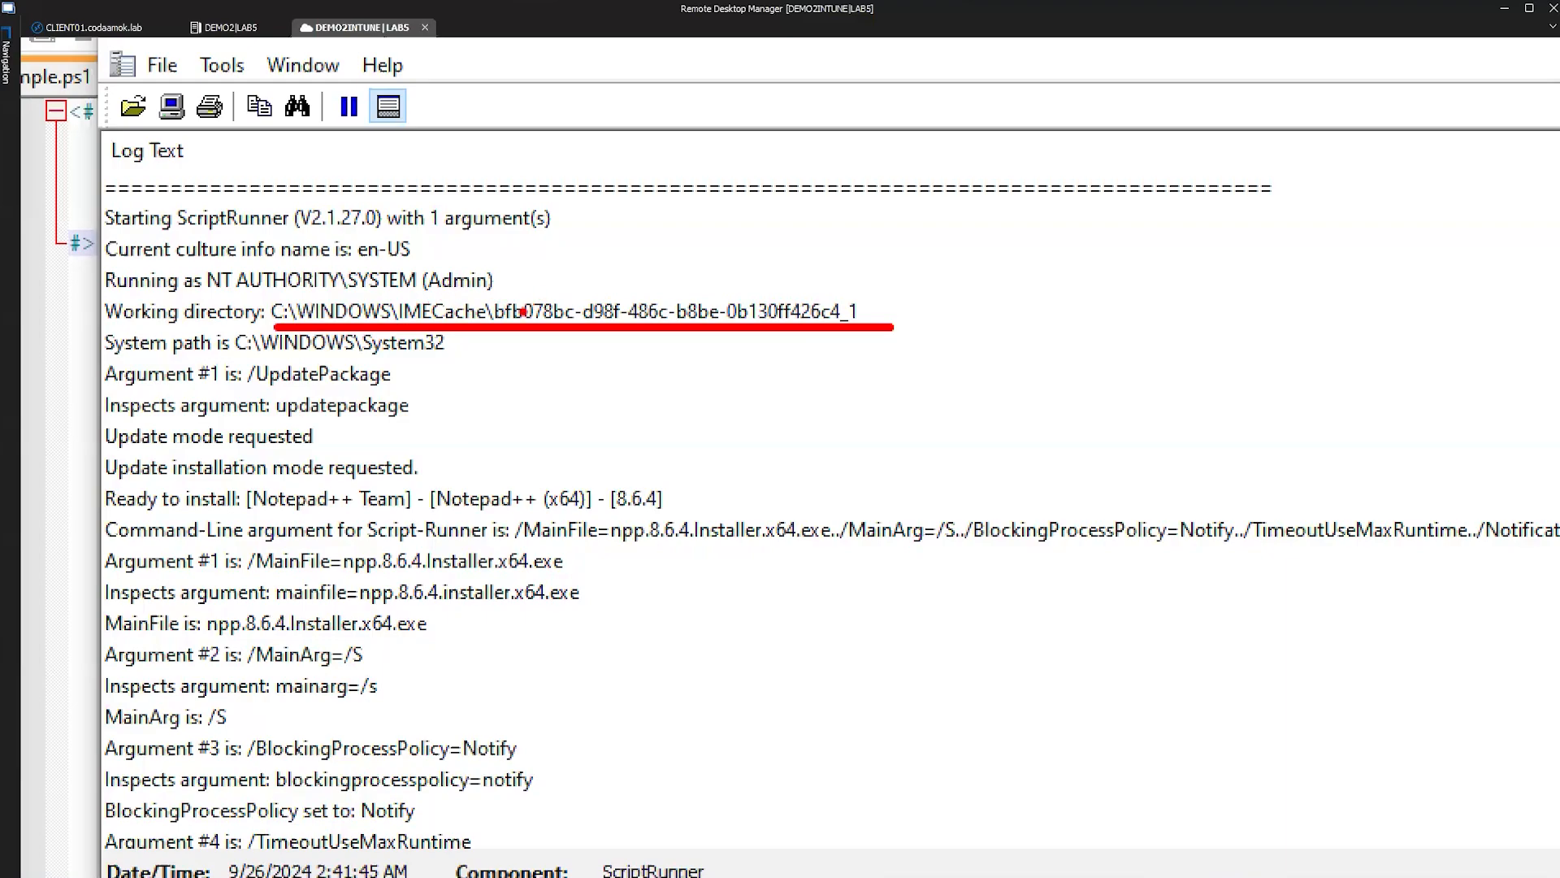
key(b)
drag(498, 327, 844, 326)
key(g)
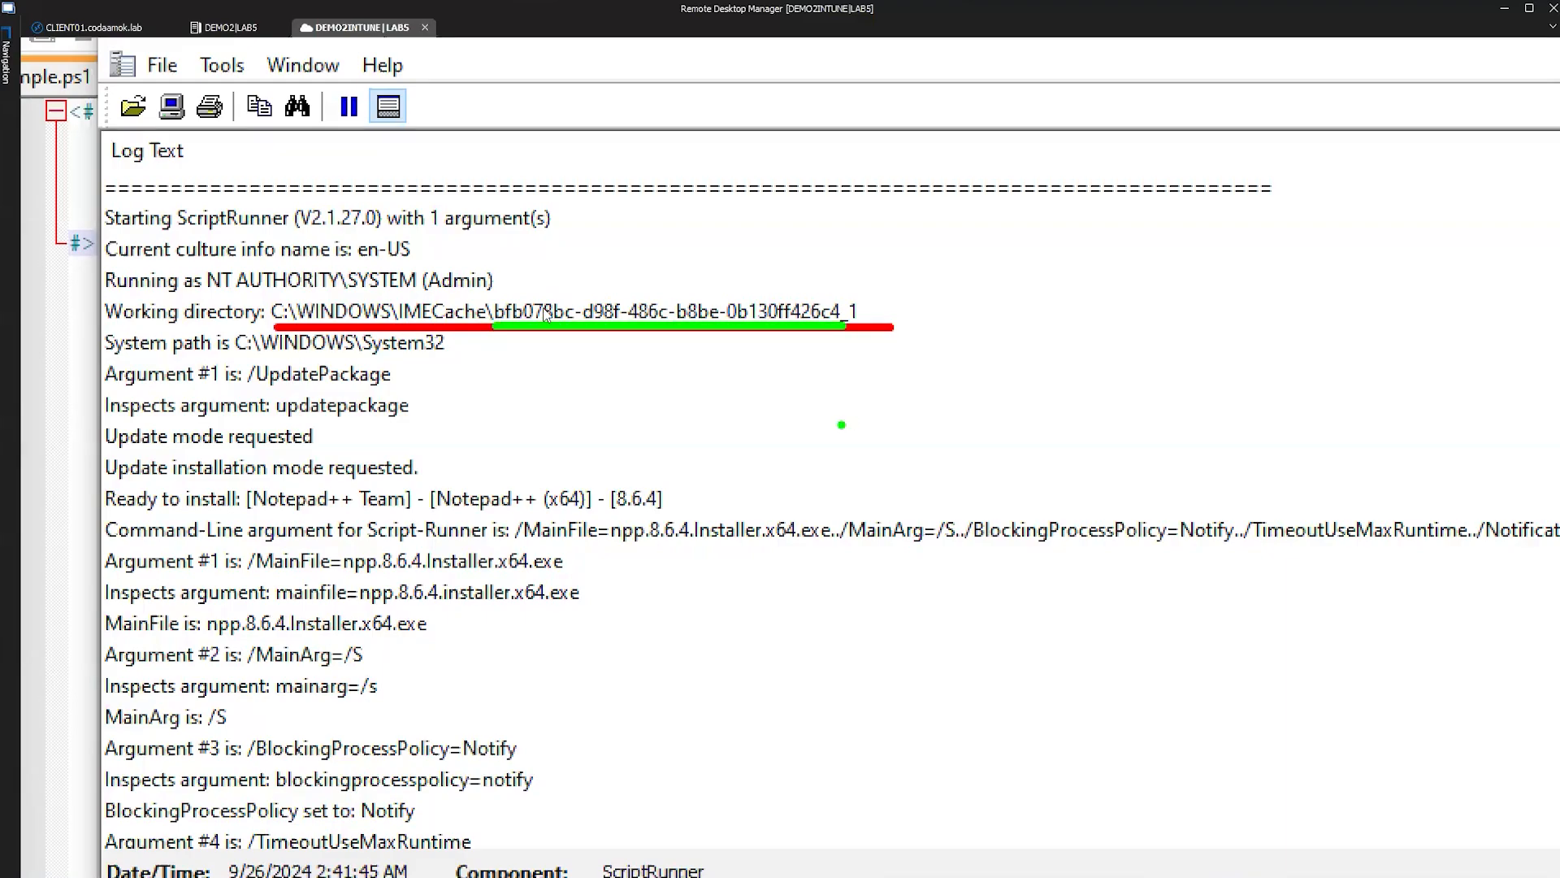
key(Escape)
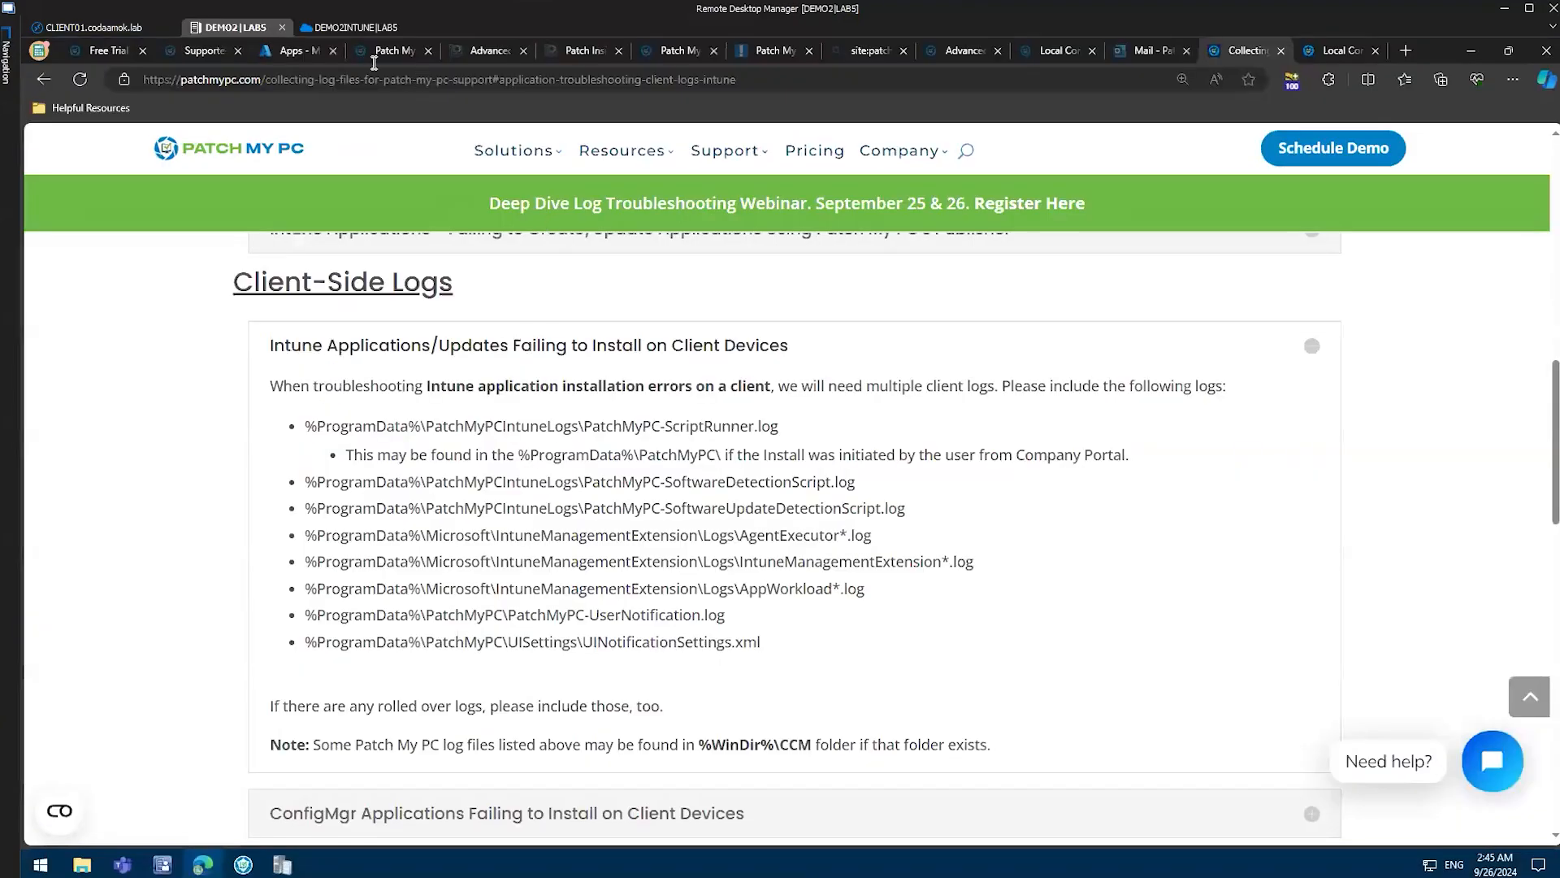
In the DEMO2 session's Intune admin center, open Update for Notepad++ 8.6.4 (x64) and highlight the app ID in its URL
click(294, 51)
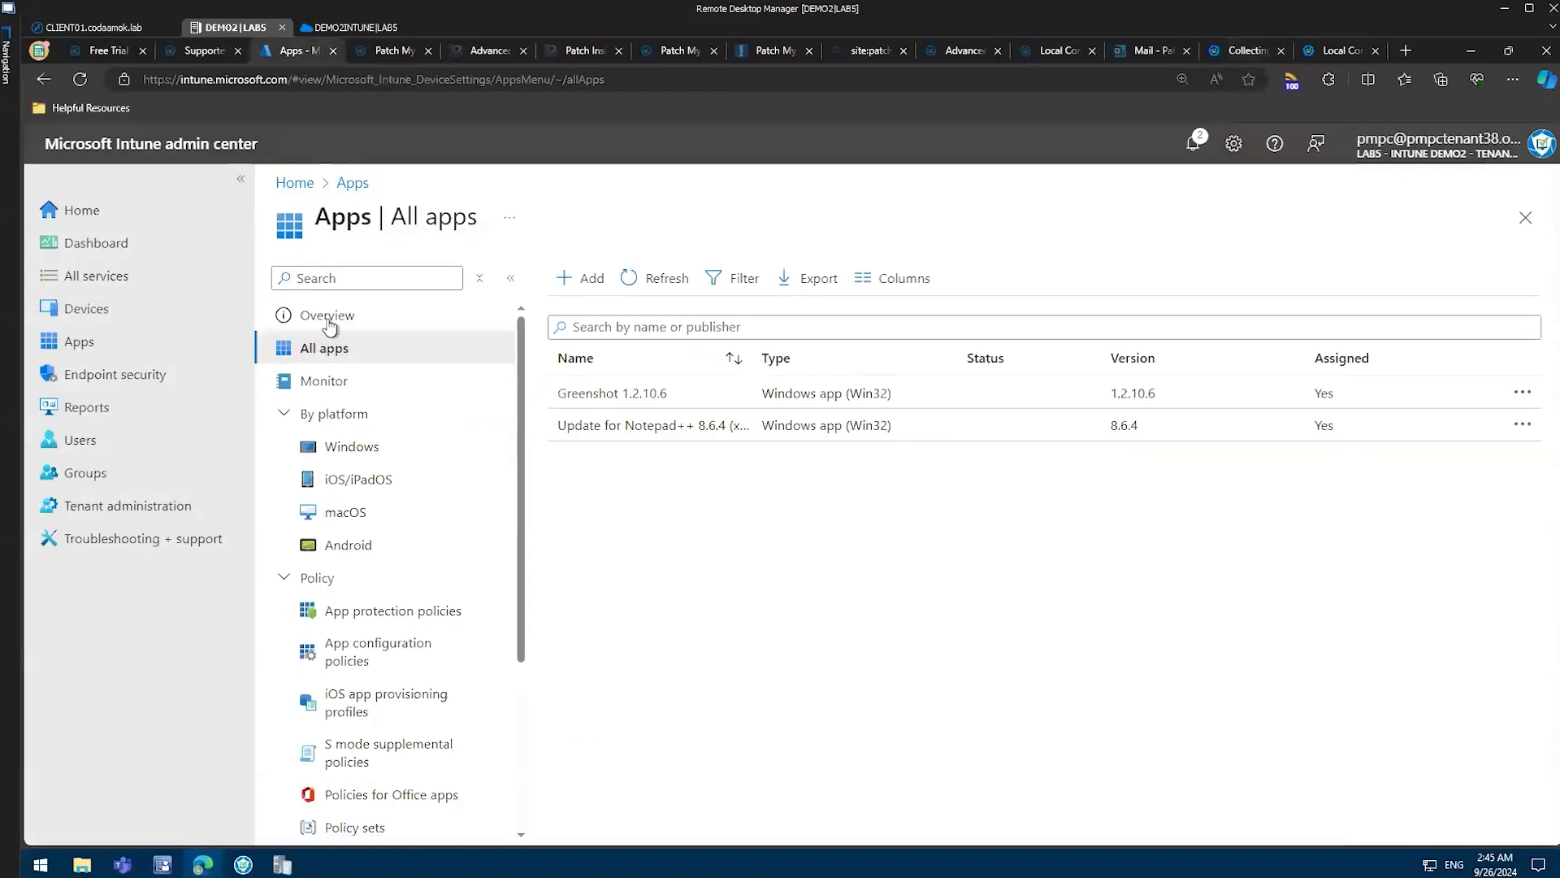
click(678, 442)
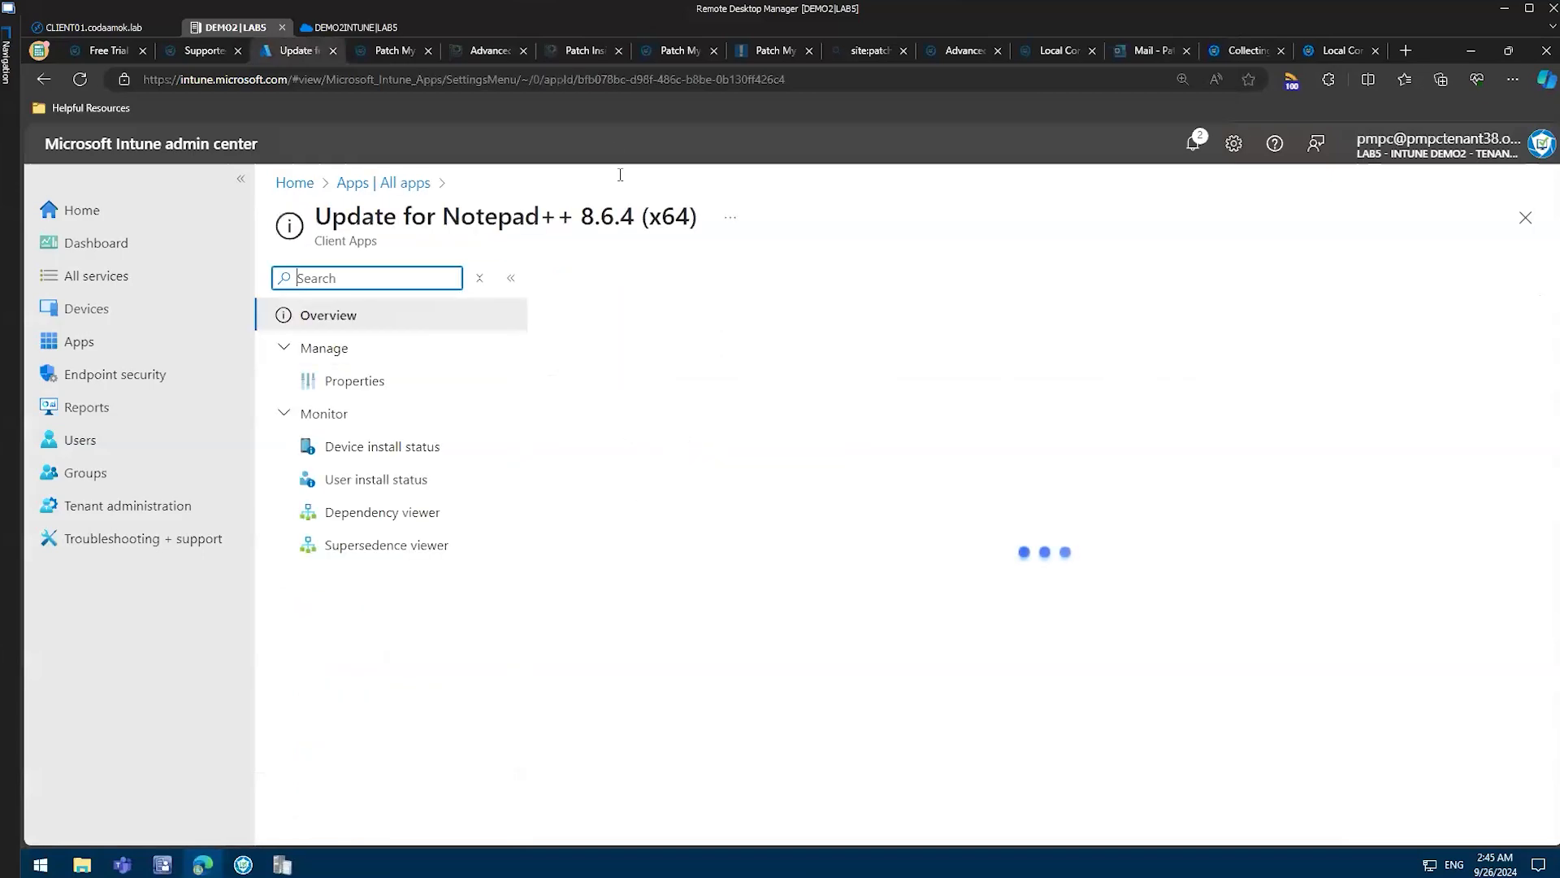
key(ctrl+4)
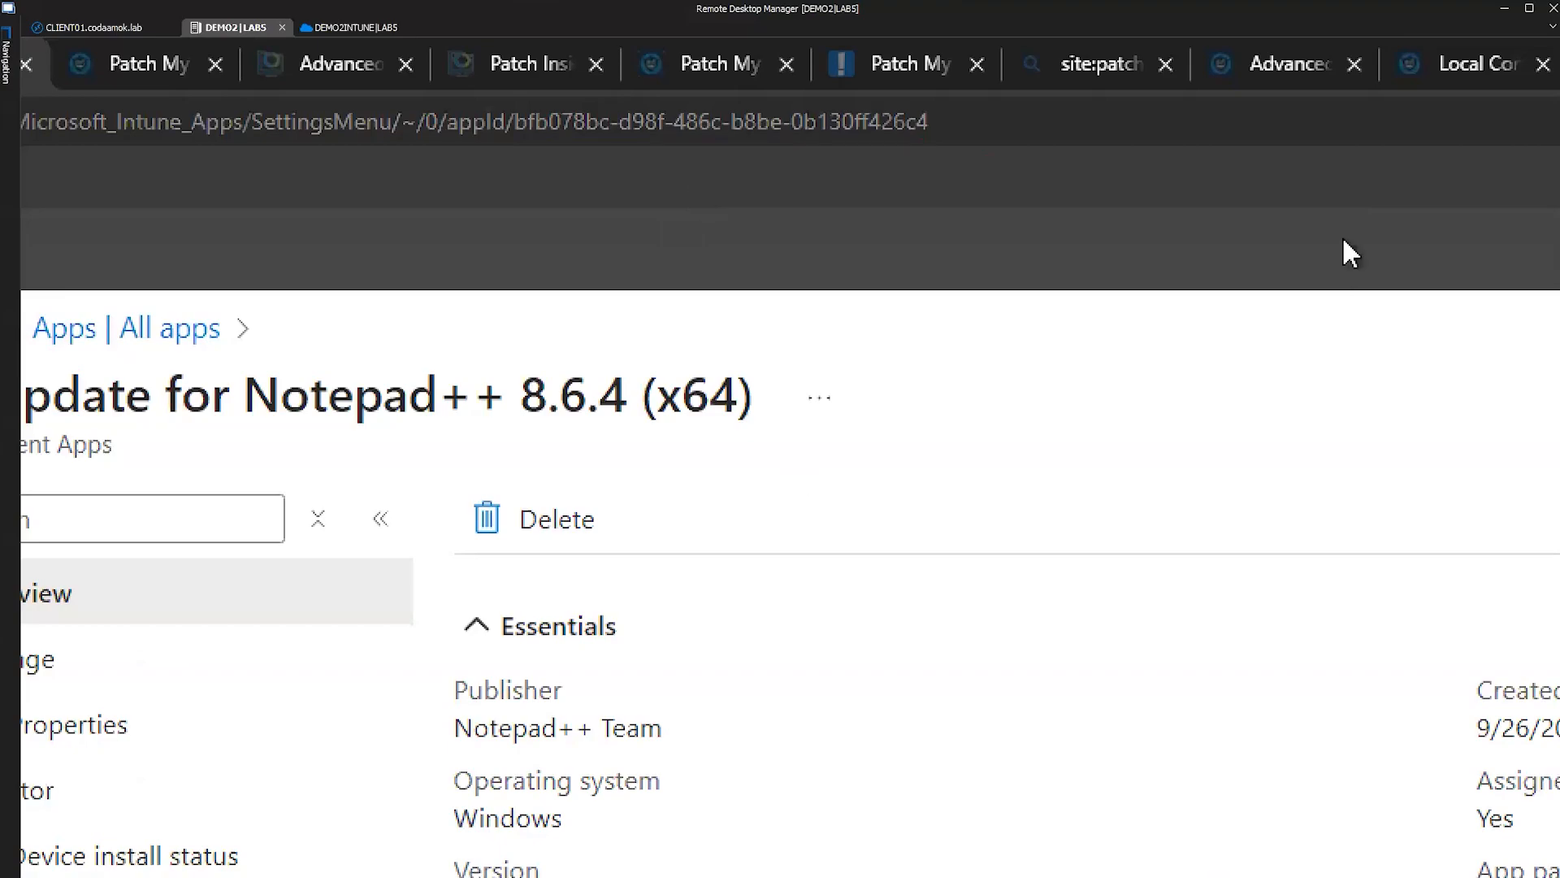
drag(983, 124, 469, 109)
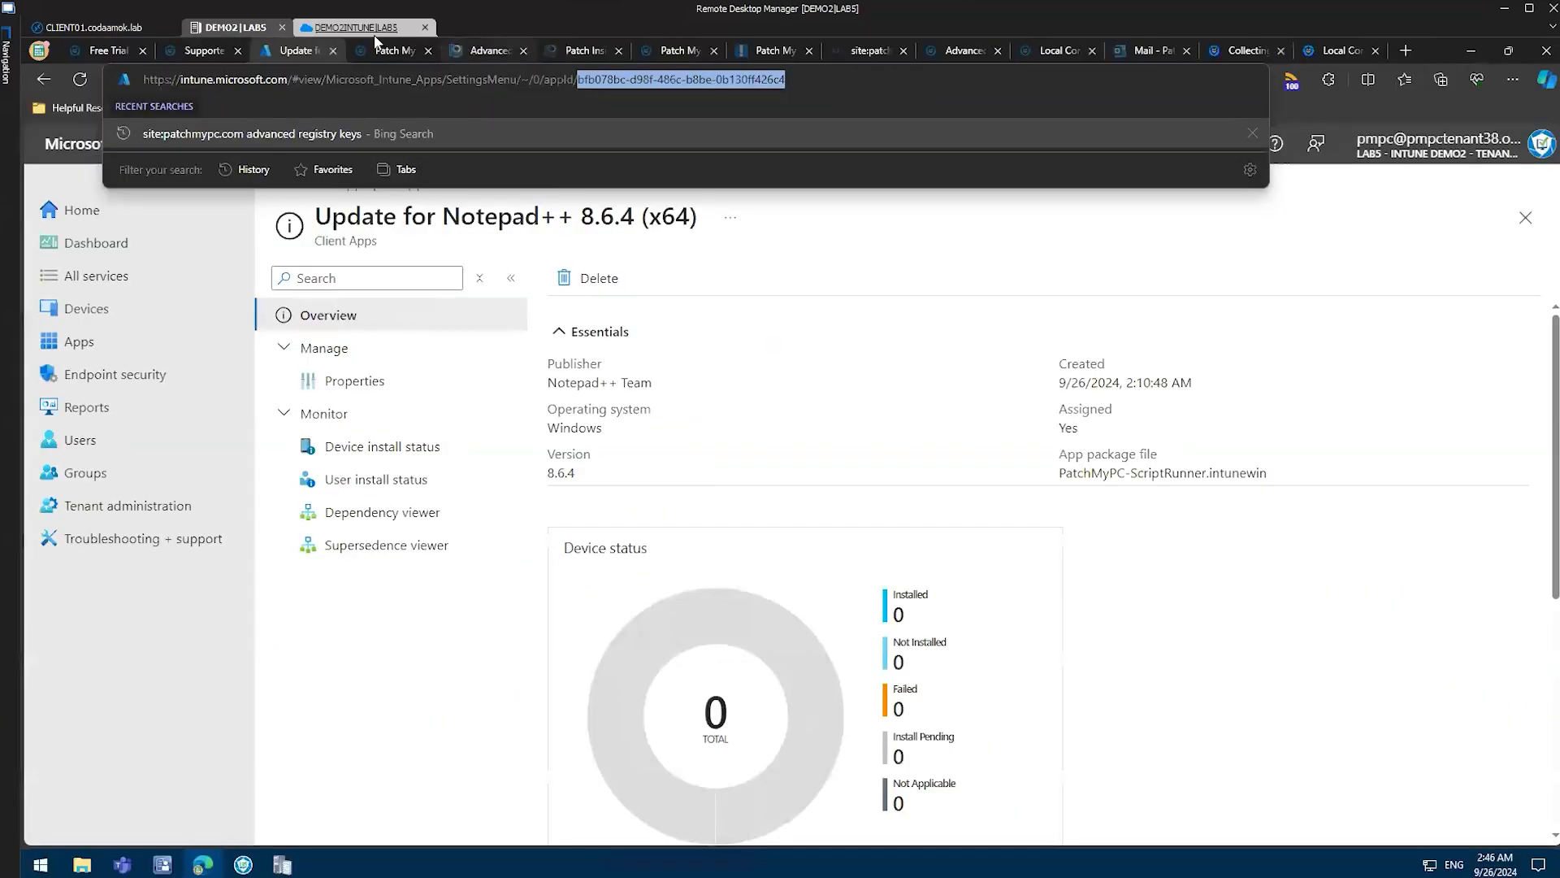
Switch back to the DEMO2INTUNE log and box the updatepackage argument and update mode entries in green
click(360, 31)
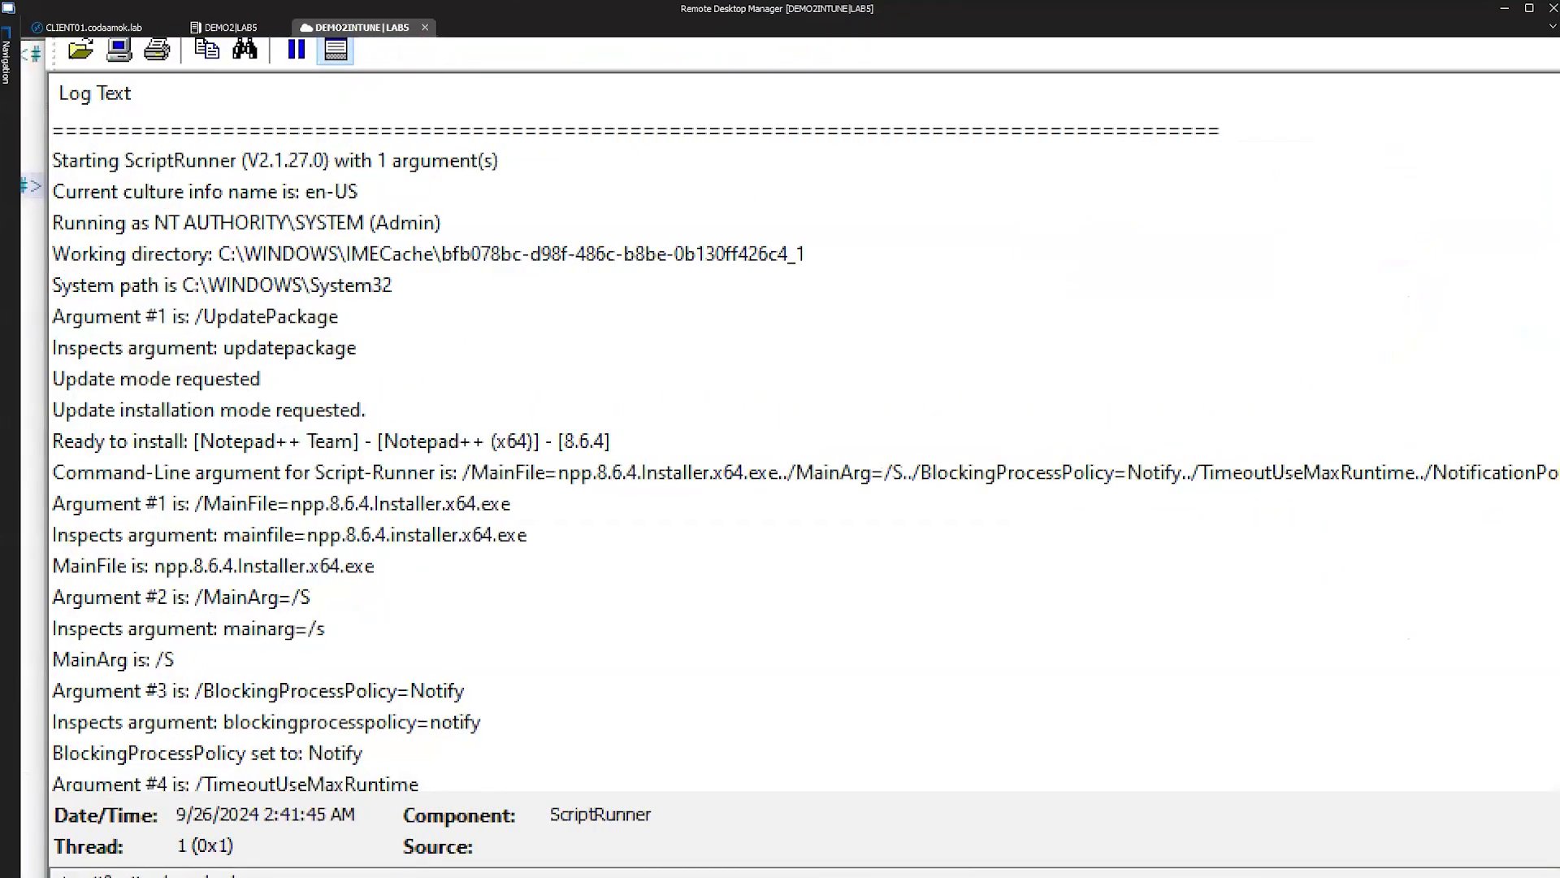
click(303, 301)
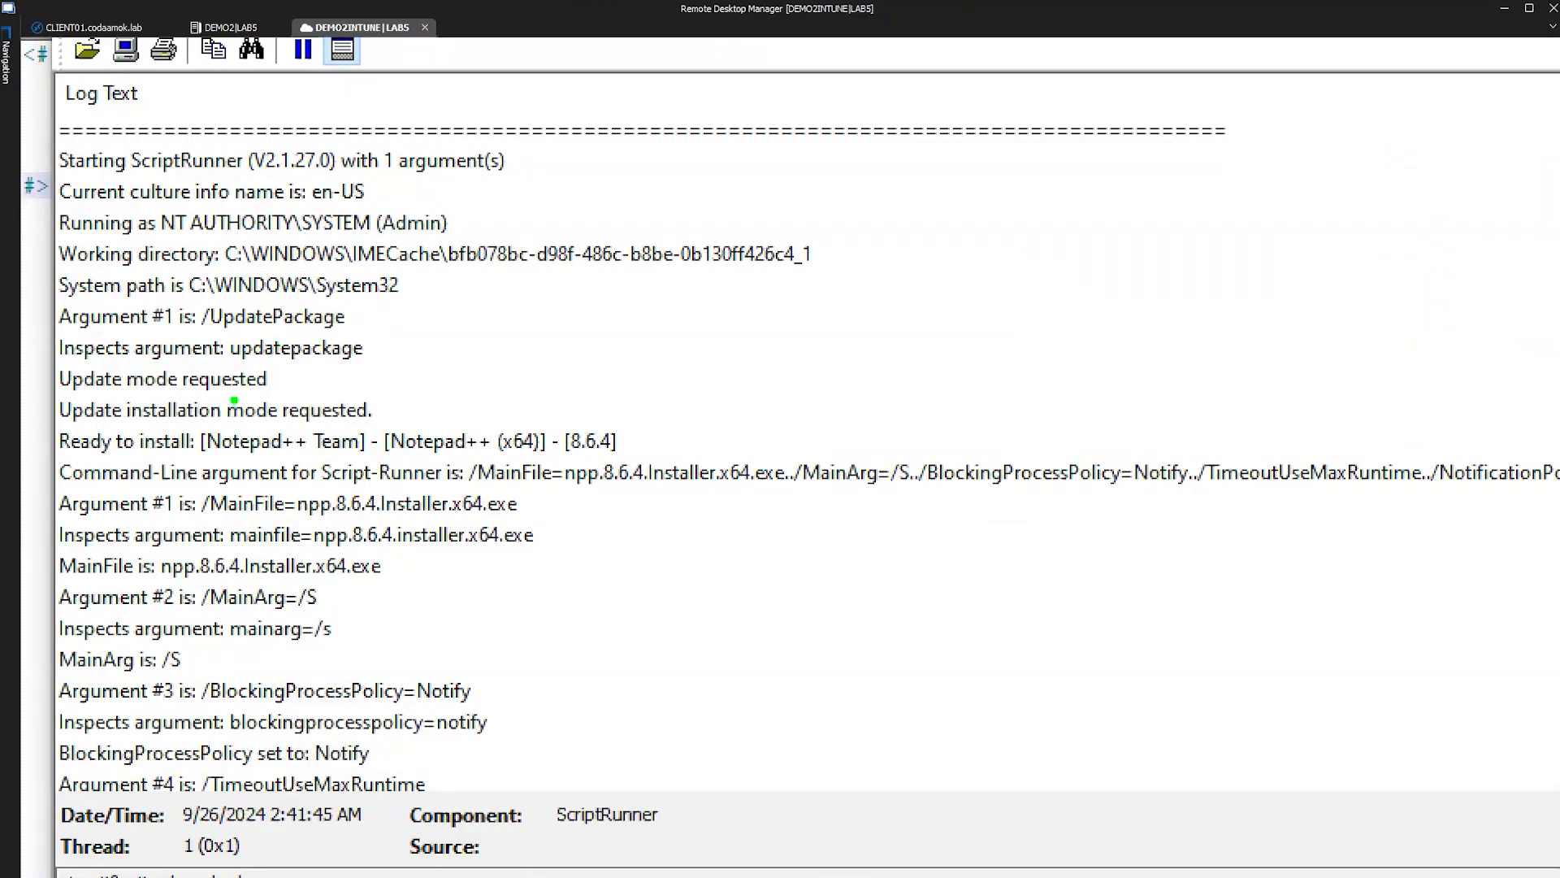
mouse_move(47, 325)
mouse_down()
mouse_move(445, 419)
mouse_move(402, 428)
mouse_up()
text(t)
text(gr)
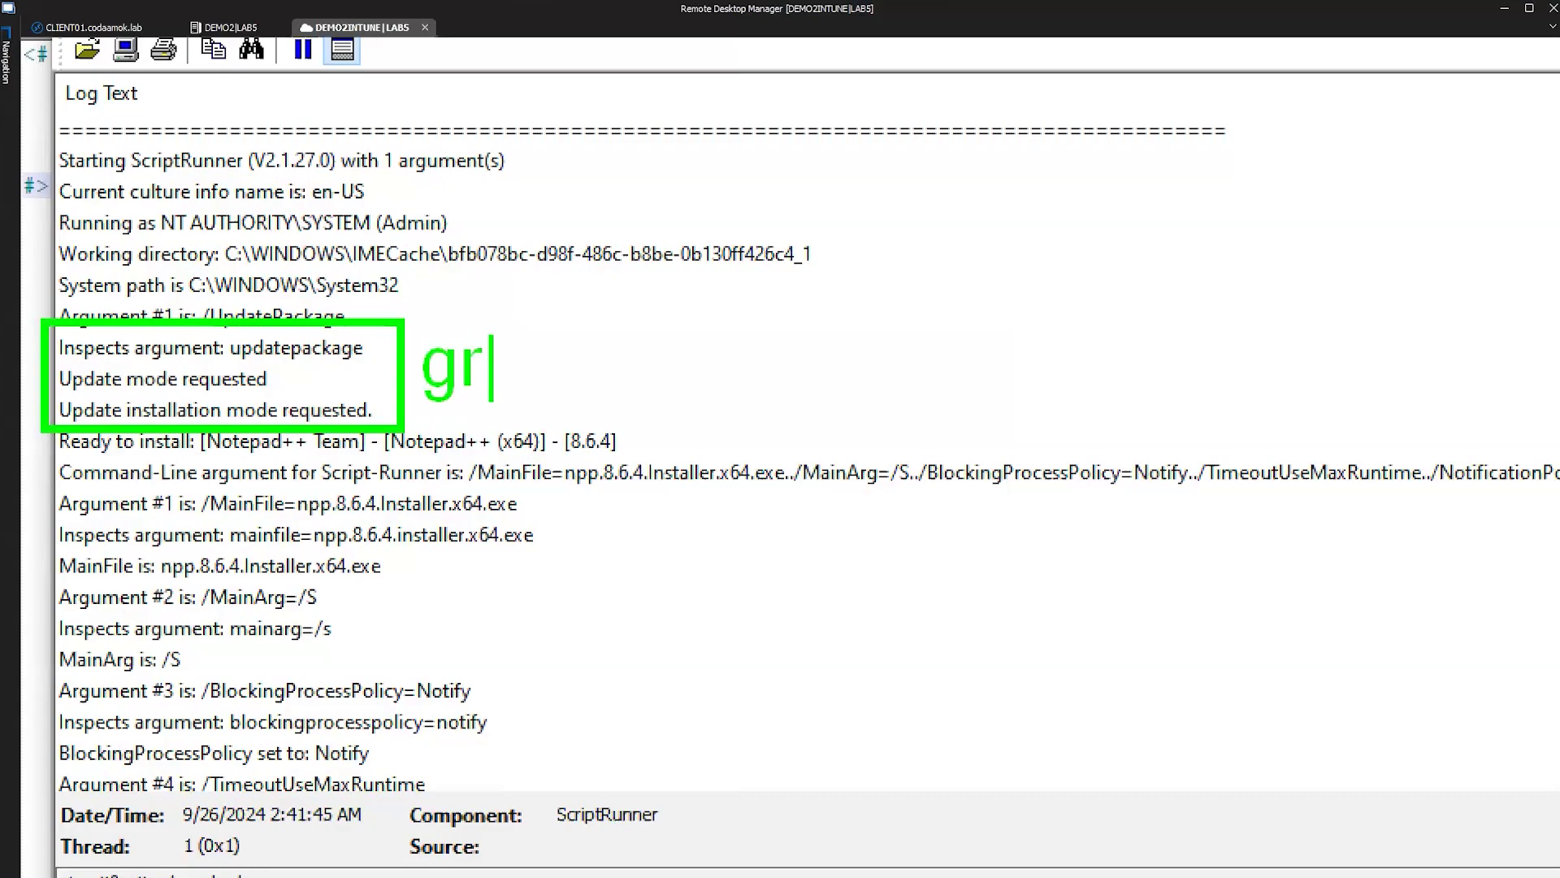
key(BackSpace)
key(BackSpace)
text(Intu)
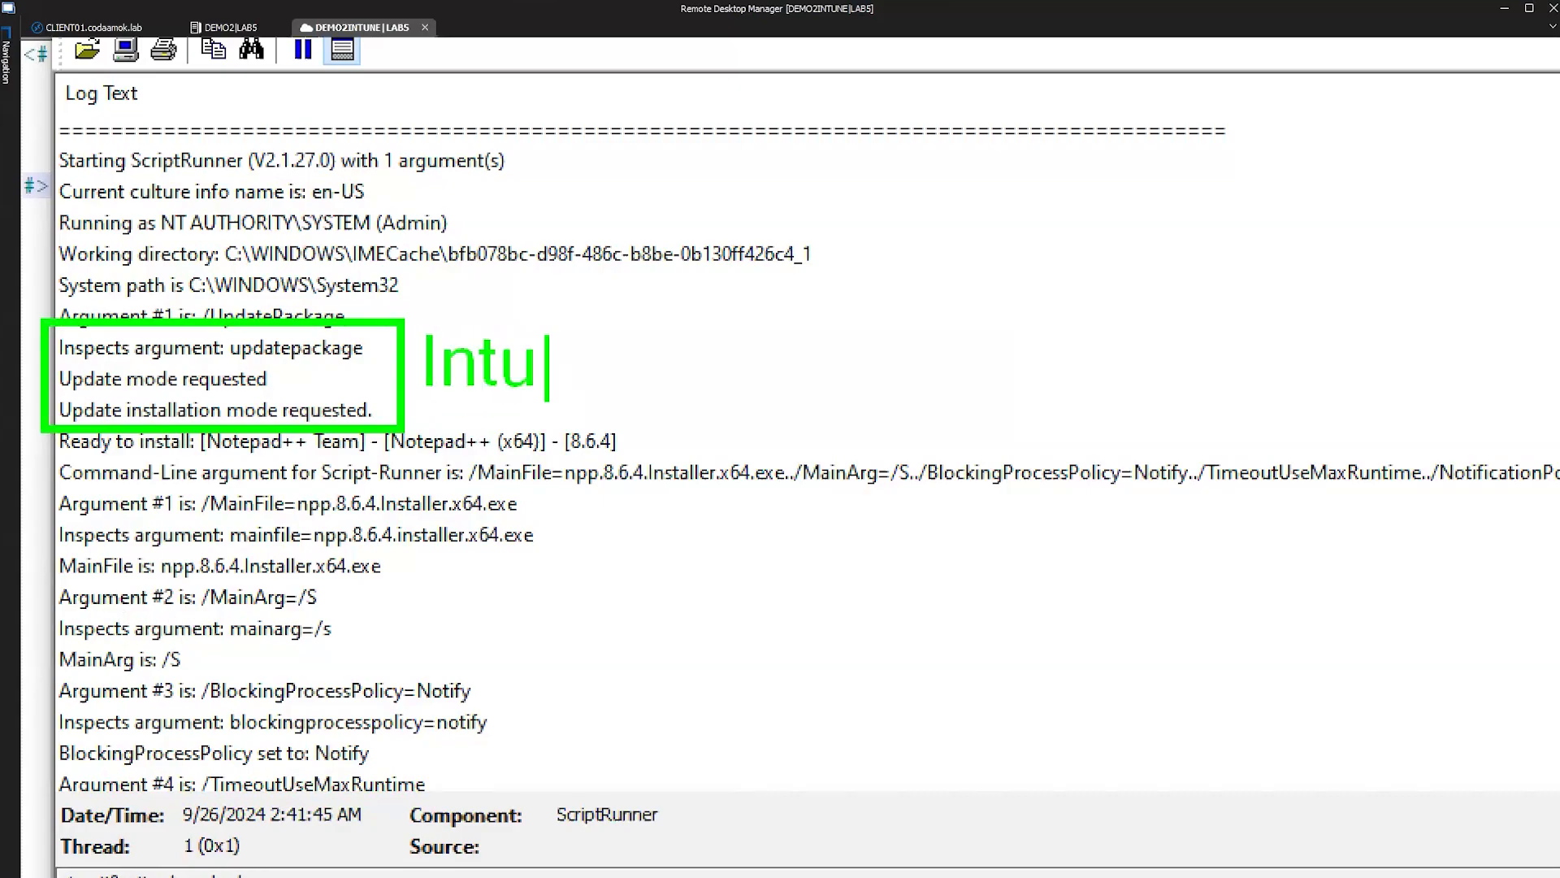
text(ne Update)
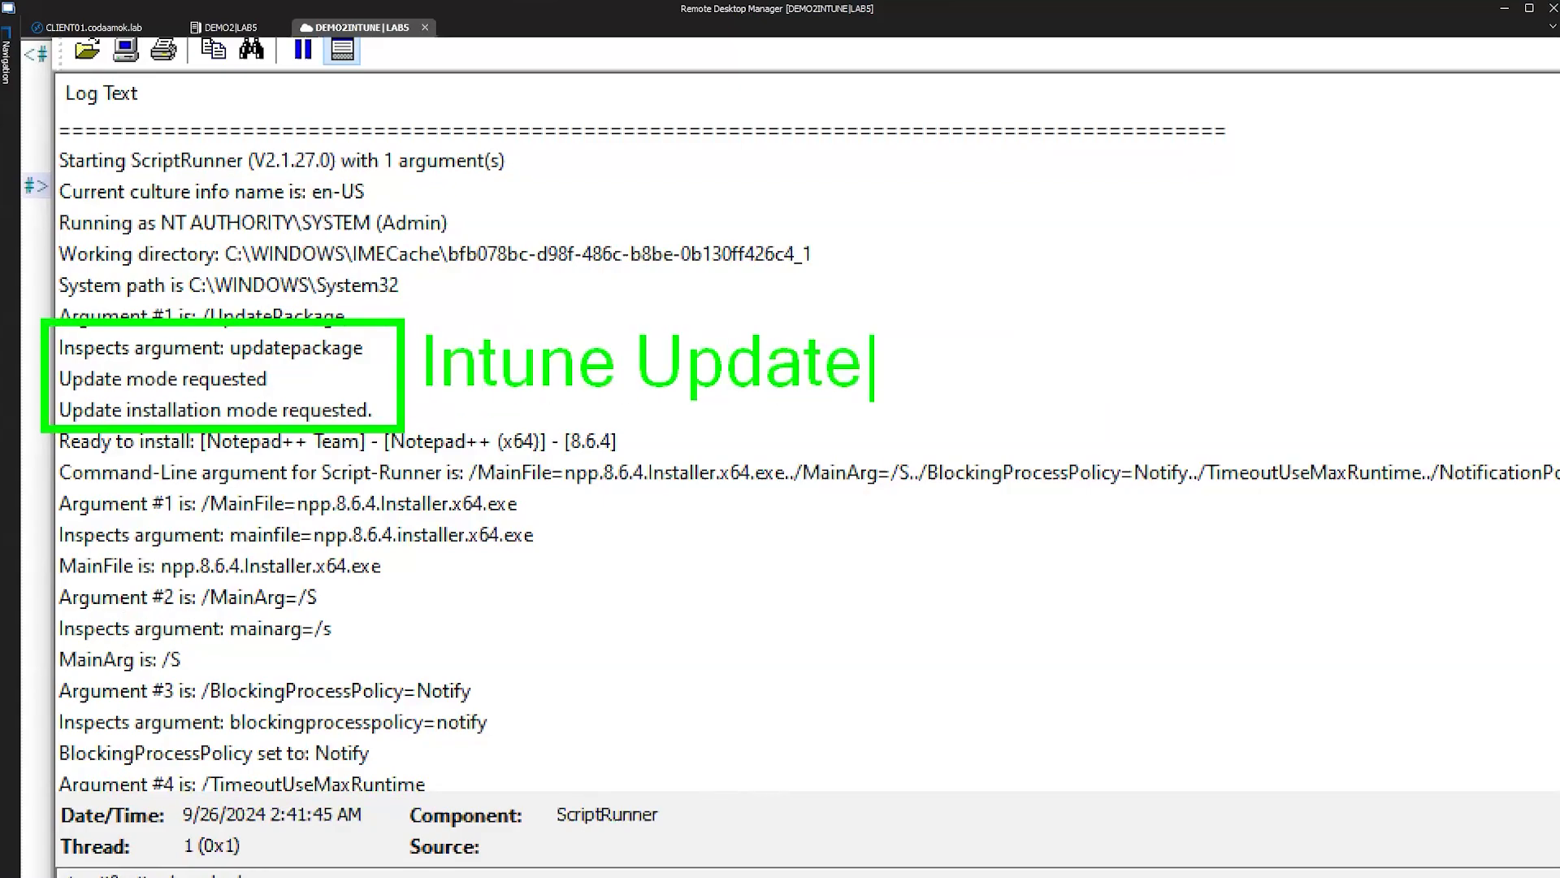
key(BackSpace)
key(BackSpace)
key(BackSpace)
key(BackSpace)
key(BackSpace)
key(BackSpace)
key(BackSpace)
key(BackSpace)
key(BackSpace)
key(BackSpace)
key(BackSpace)
key(BackSpace)
key(BackSpace)
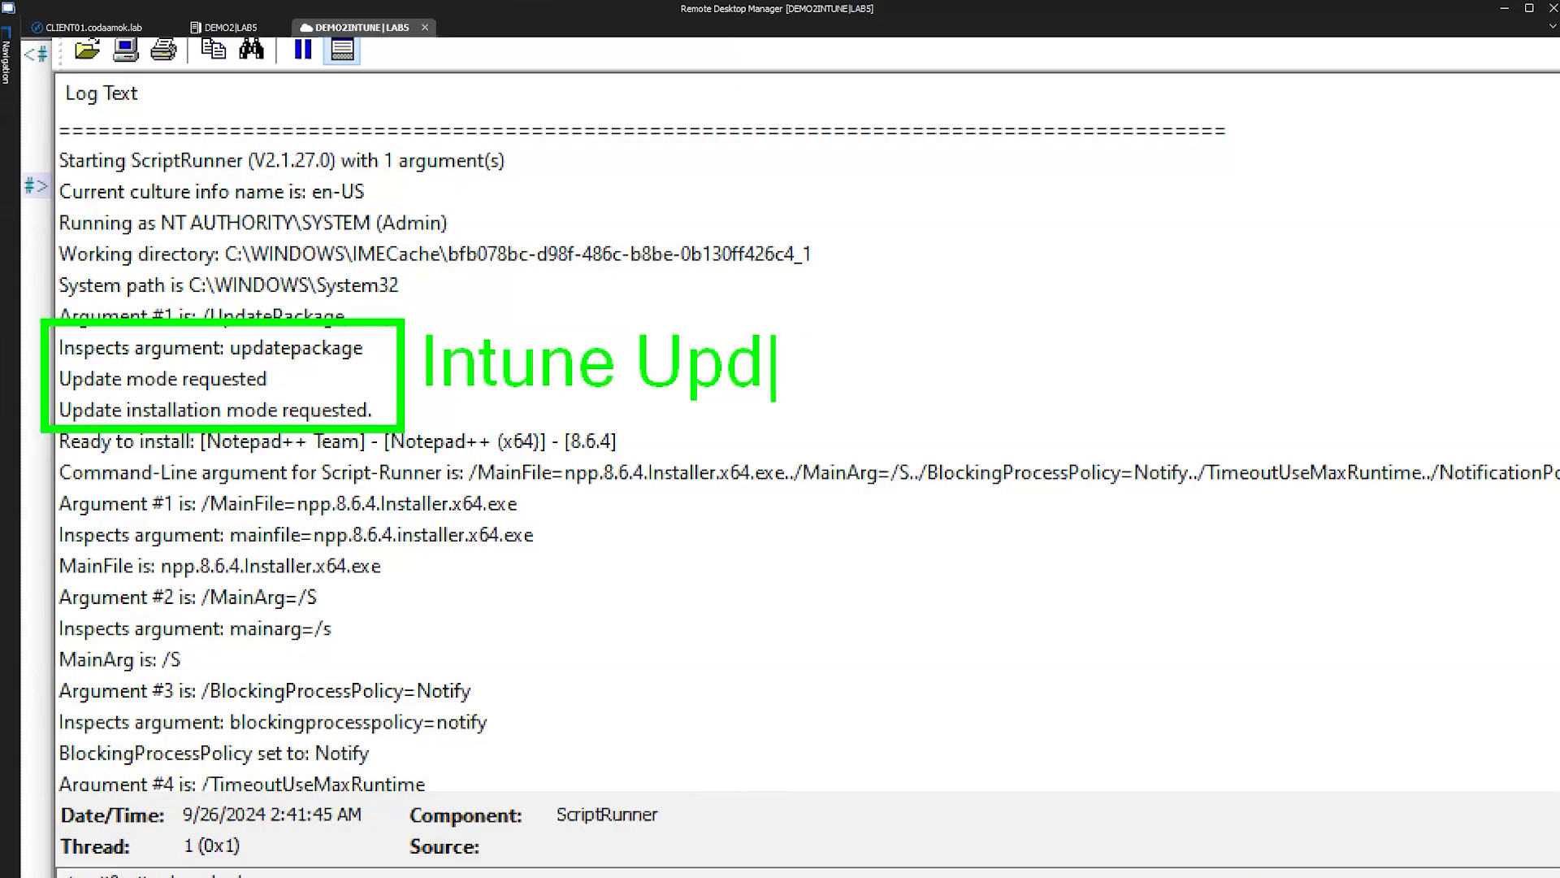
key(BackSpace)
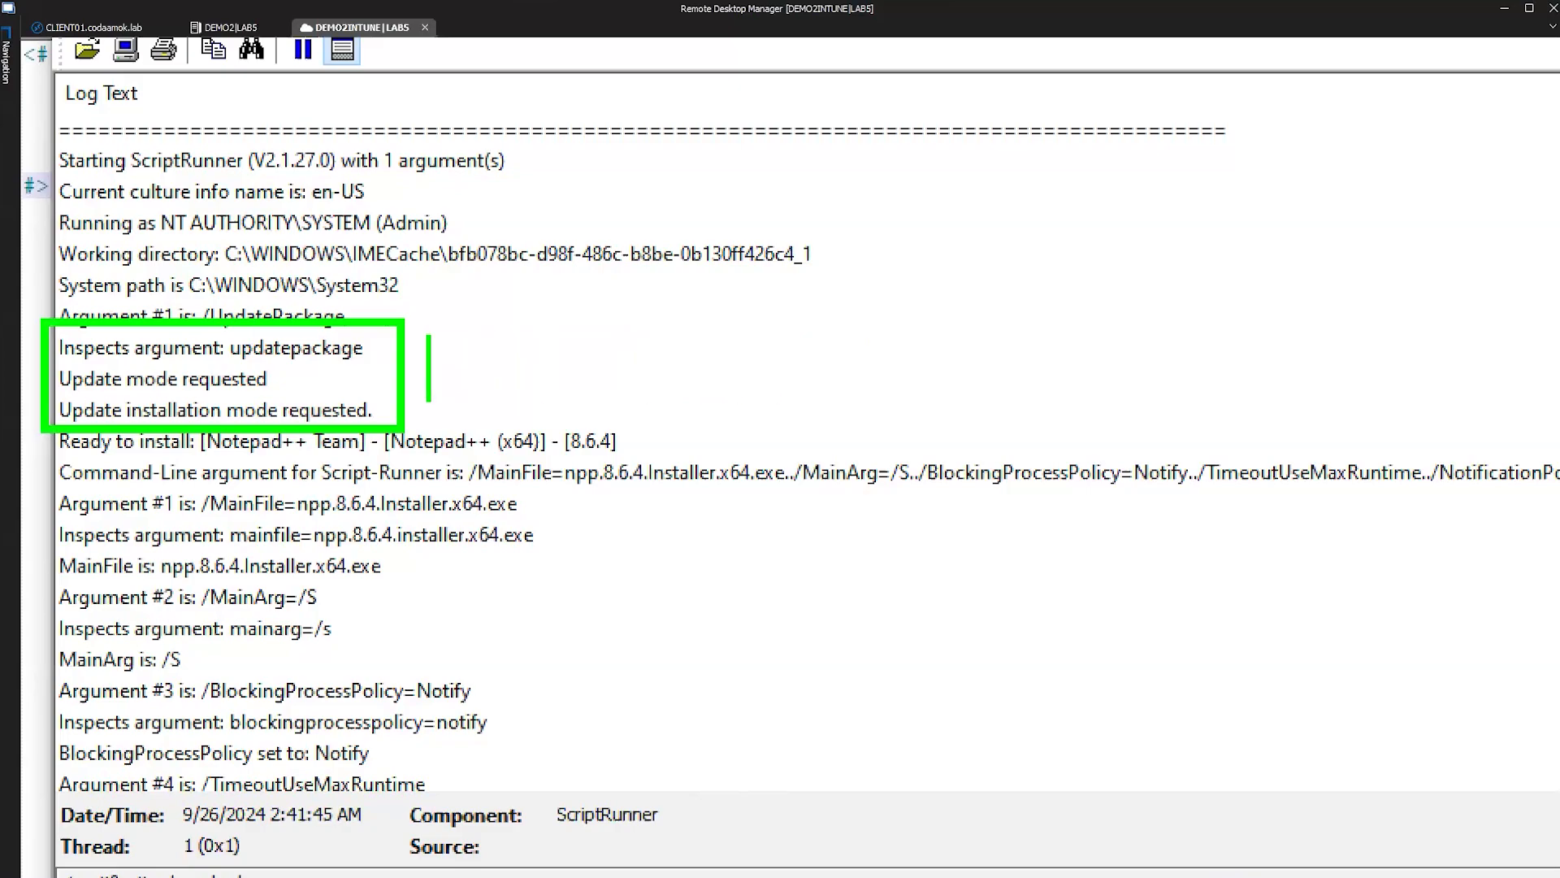
text(App)
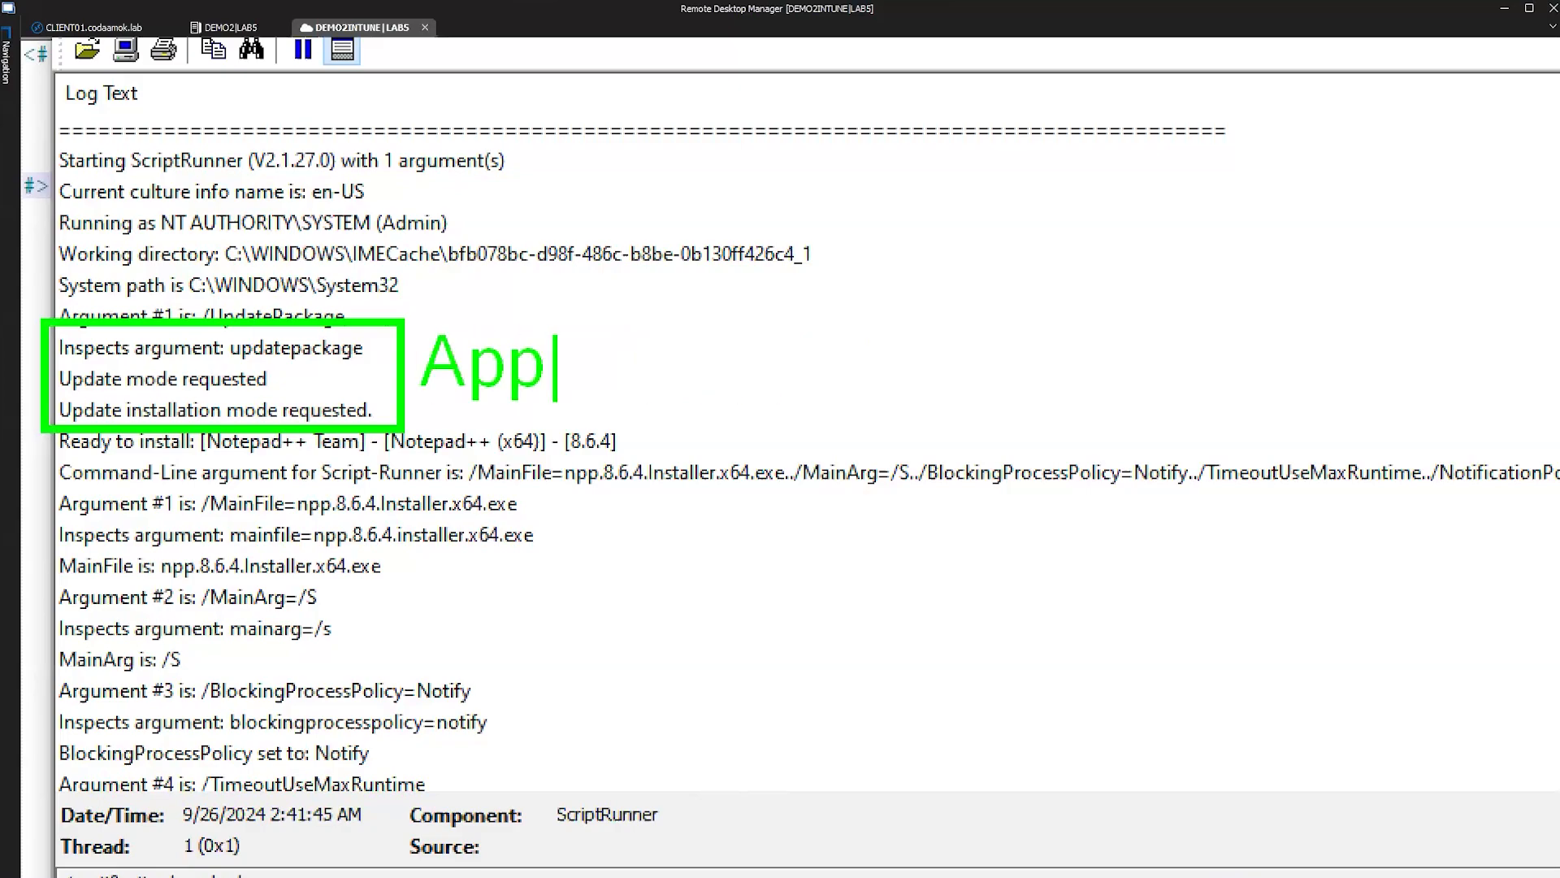
text( mode request)
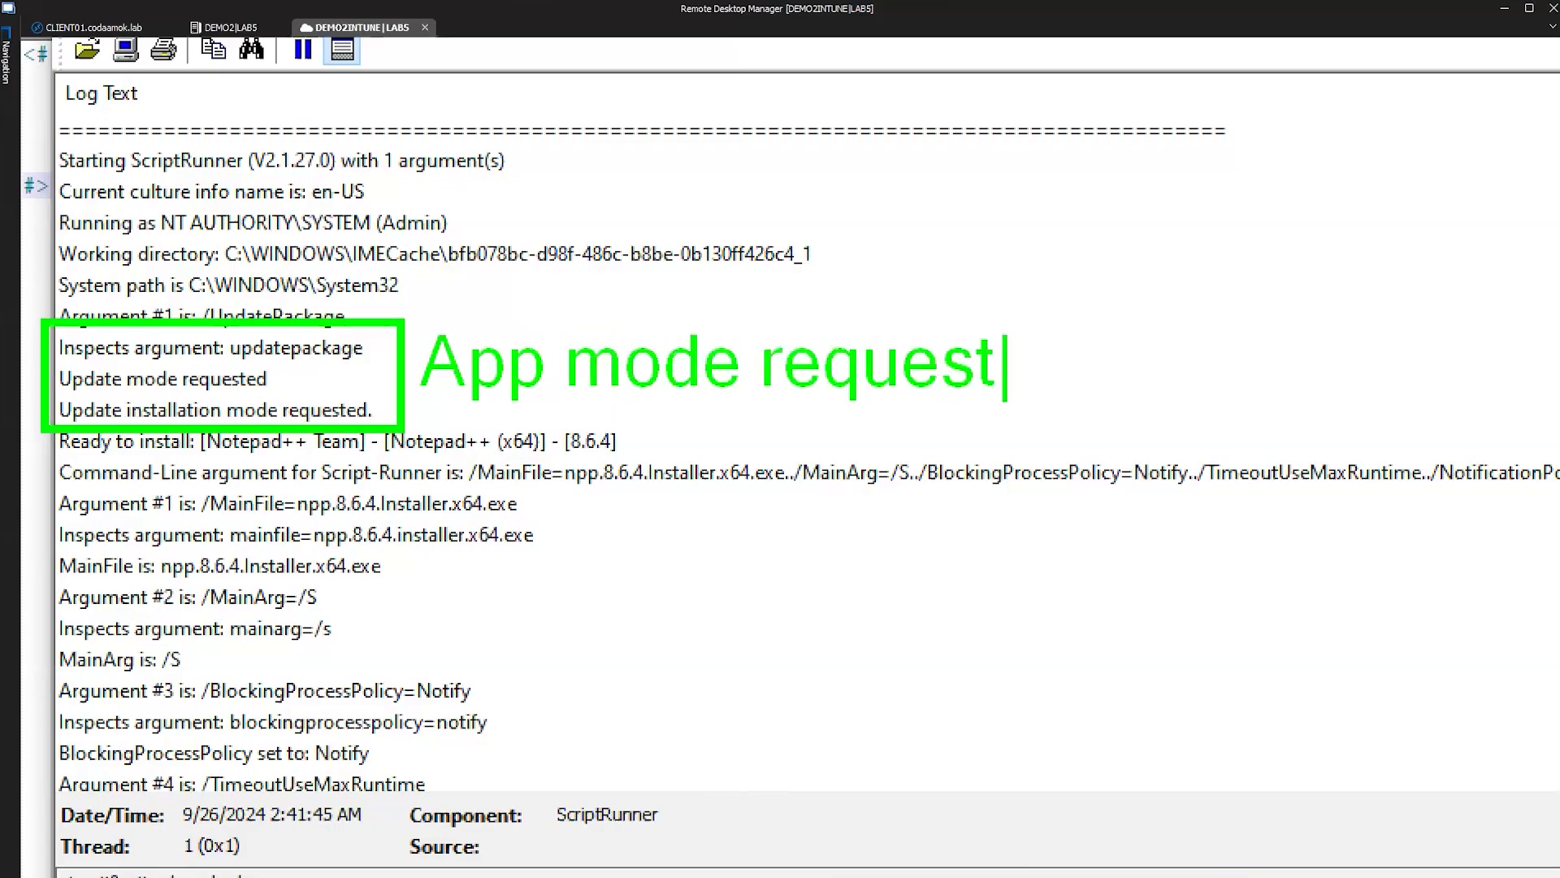
key(BackSpace)
key(BackSpace)
key(BackSpace)
key(BackSpace)
key(BackSpace)
key(BackSpace)
key(BackSpace)
key(BackSpace)
key(BackSpace)
key(BackSpace)
key(BackSpace)
key(BackSpace)
key(BackSpace)
key(BackSpace)
key(BackSpace)
key(BackSpace)
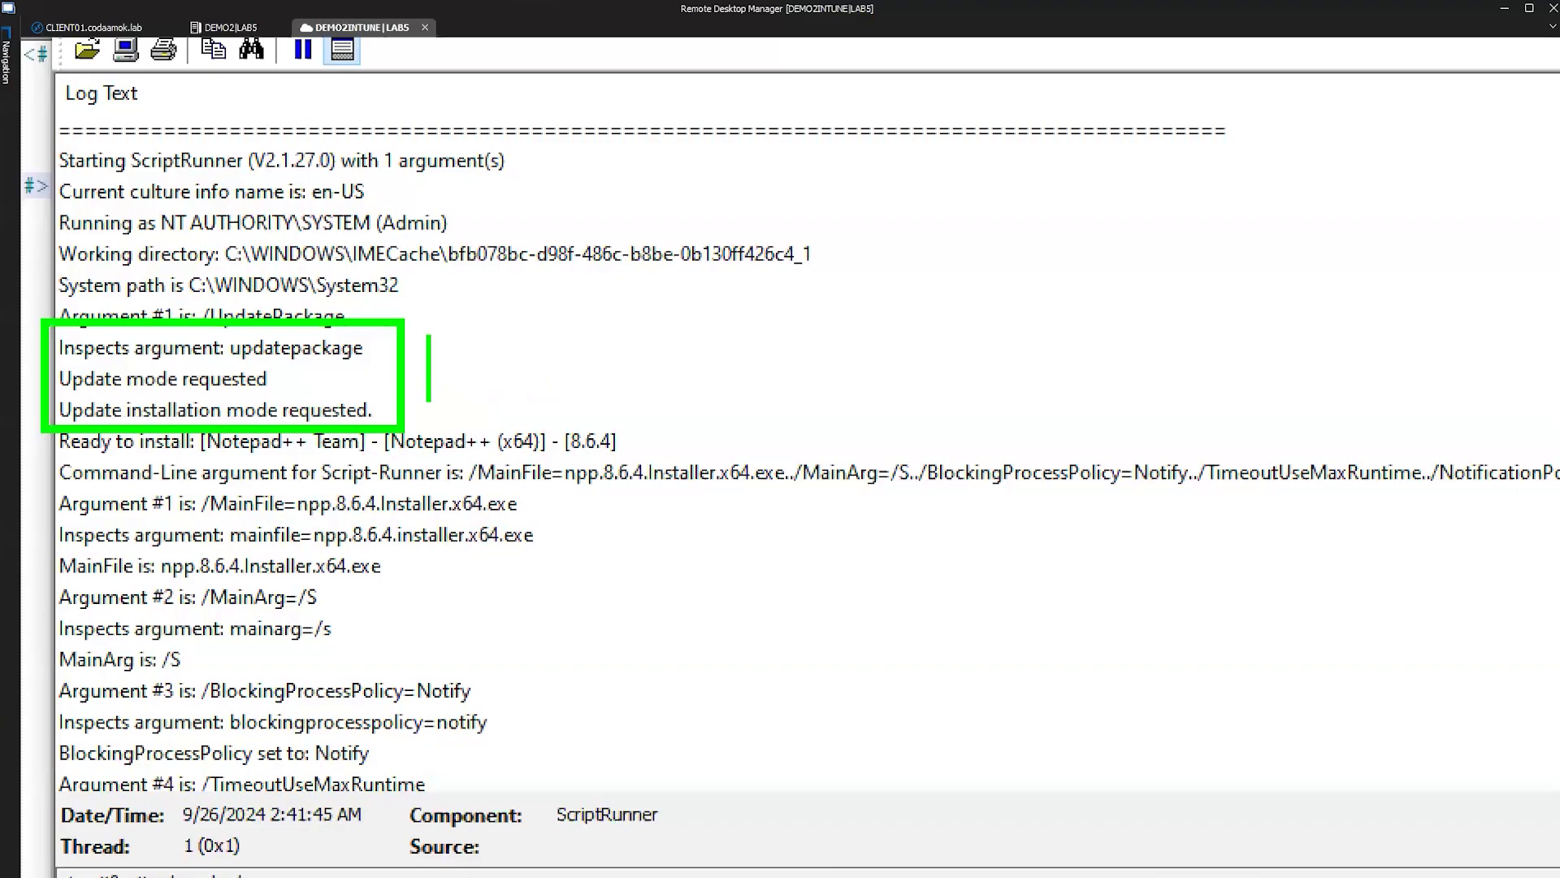
key(Escape)
key(e)
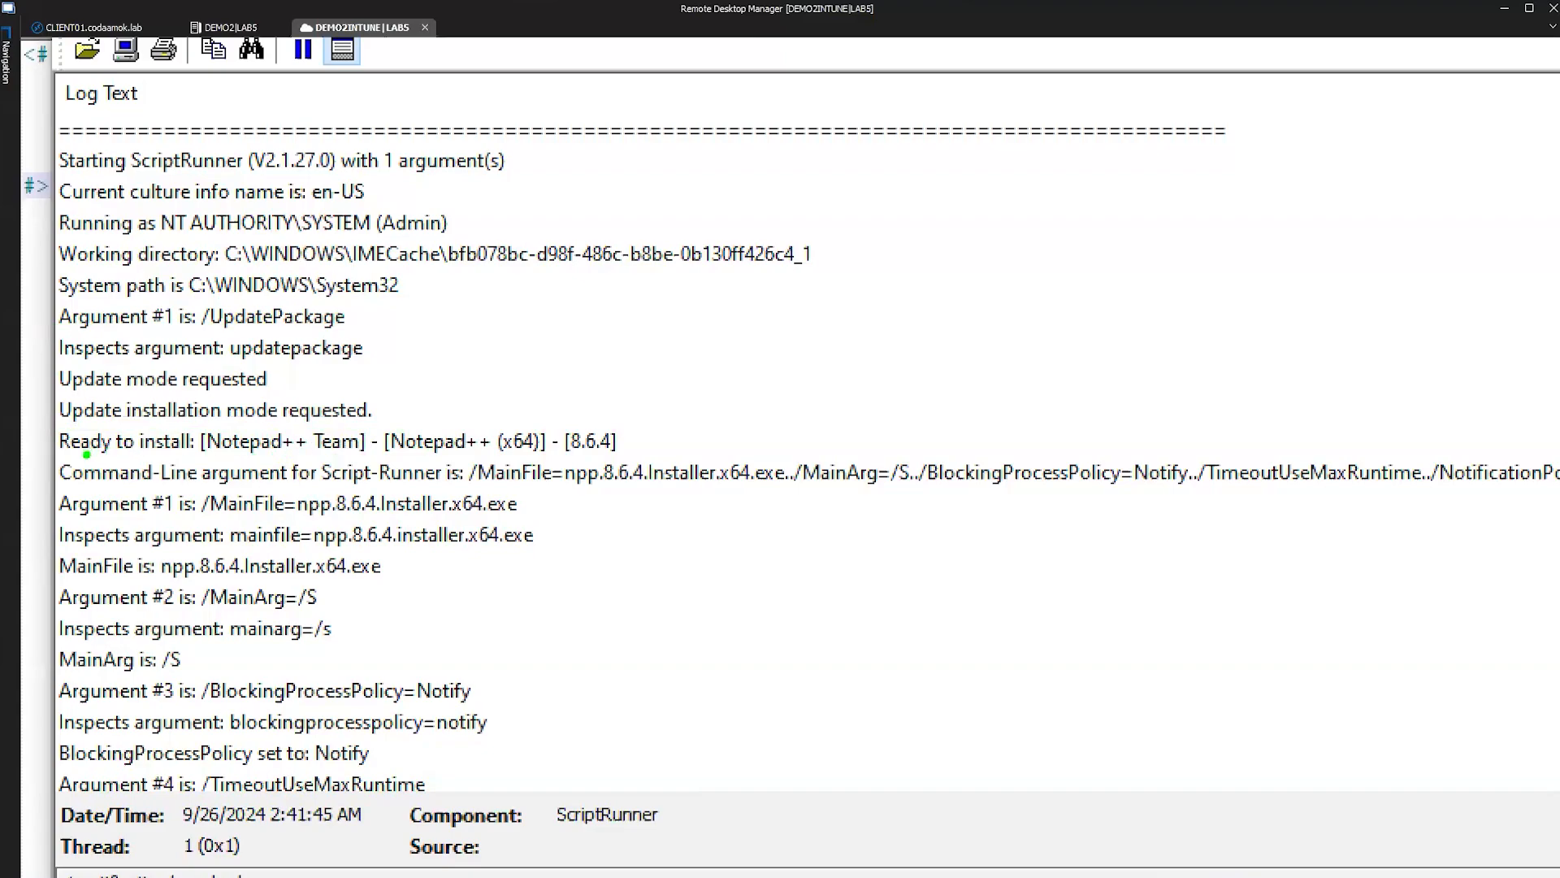
Underline the Ready to install entry and mark its application name and version with arrows
drag(86, 455, 715, 452)
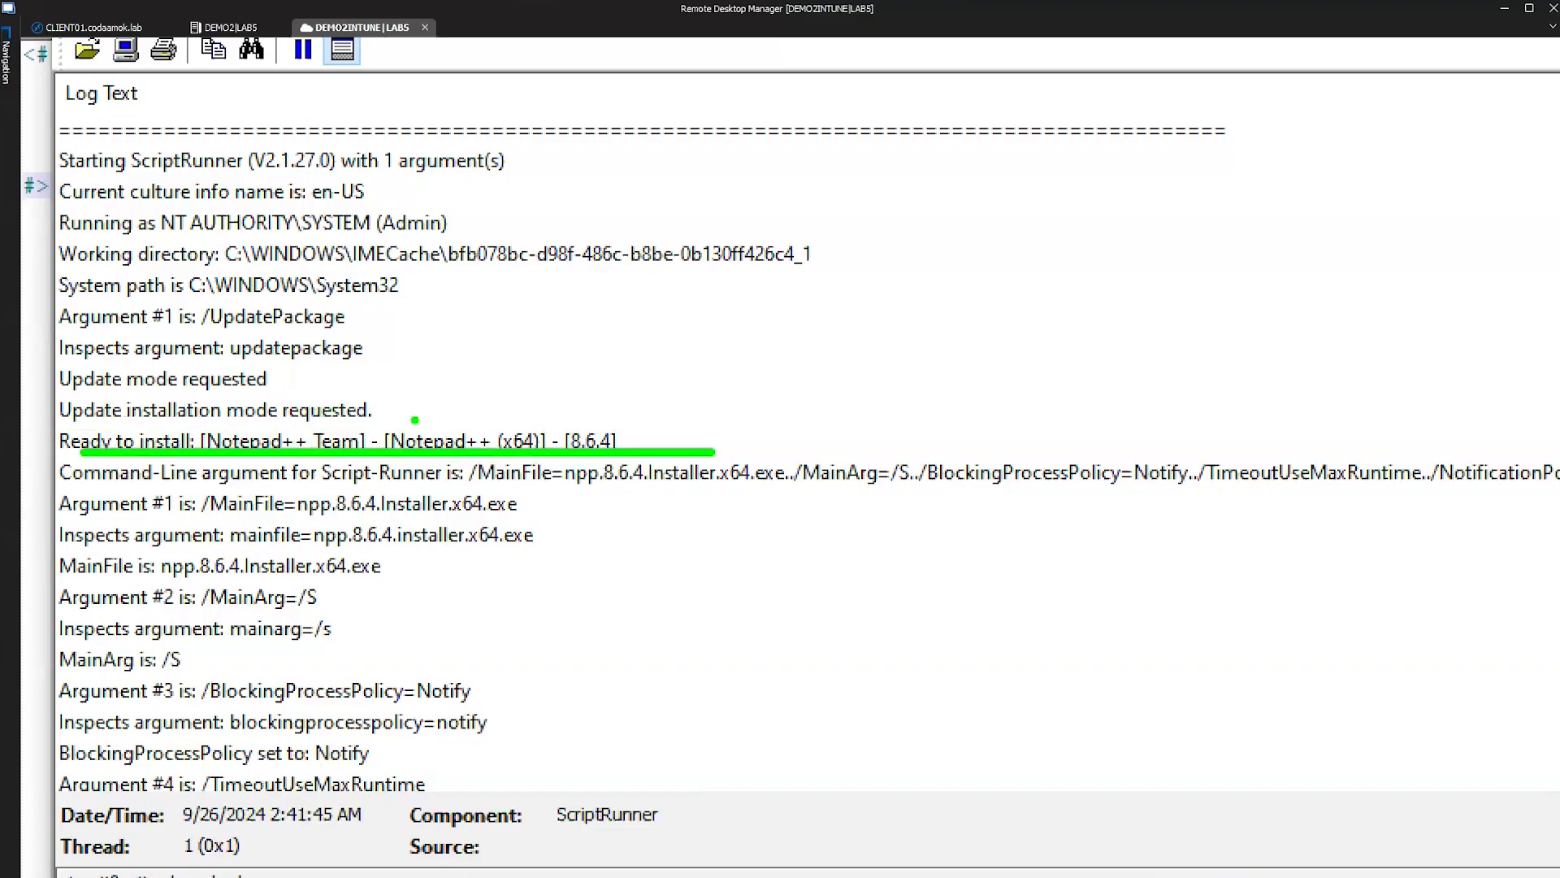
drag(511, 424, 525, 356)
drag(612, 430, 624, 328)
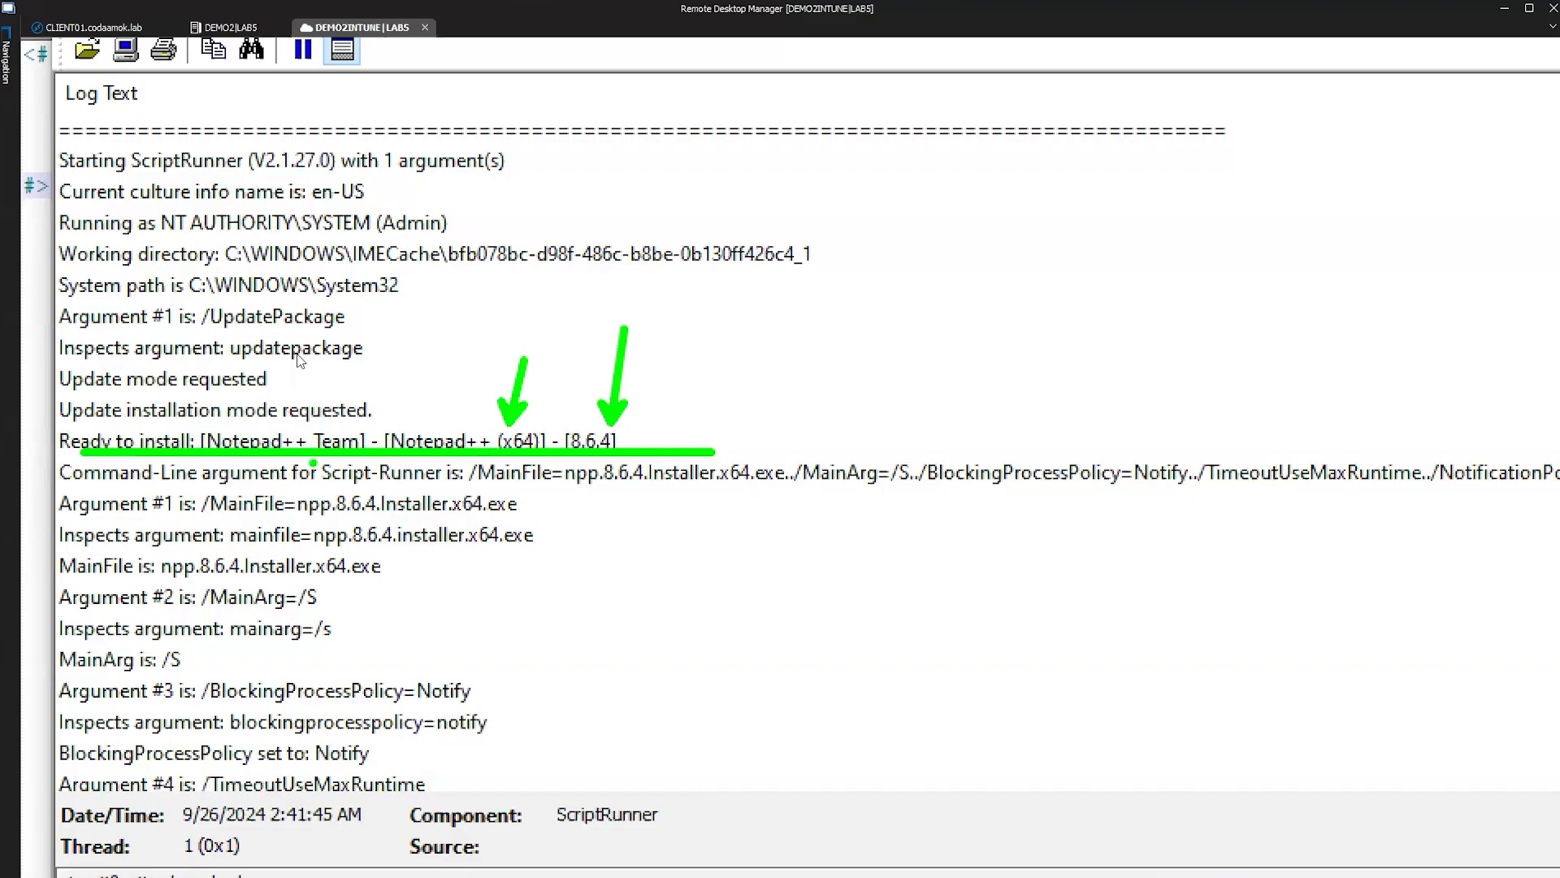
key(Escape)
Select the Command-Line argument for Script-Runner entry, narrow the log window to wrap its details, and review the individual argument entries
click(246, 364)
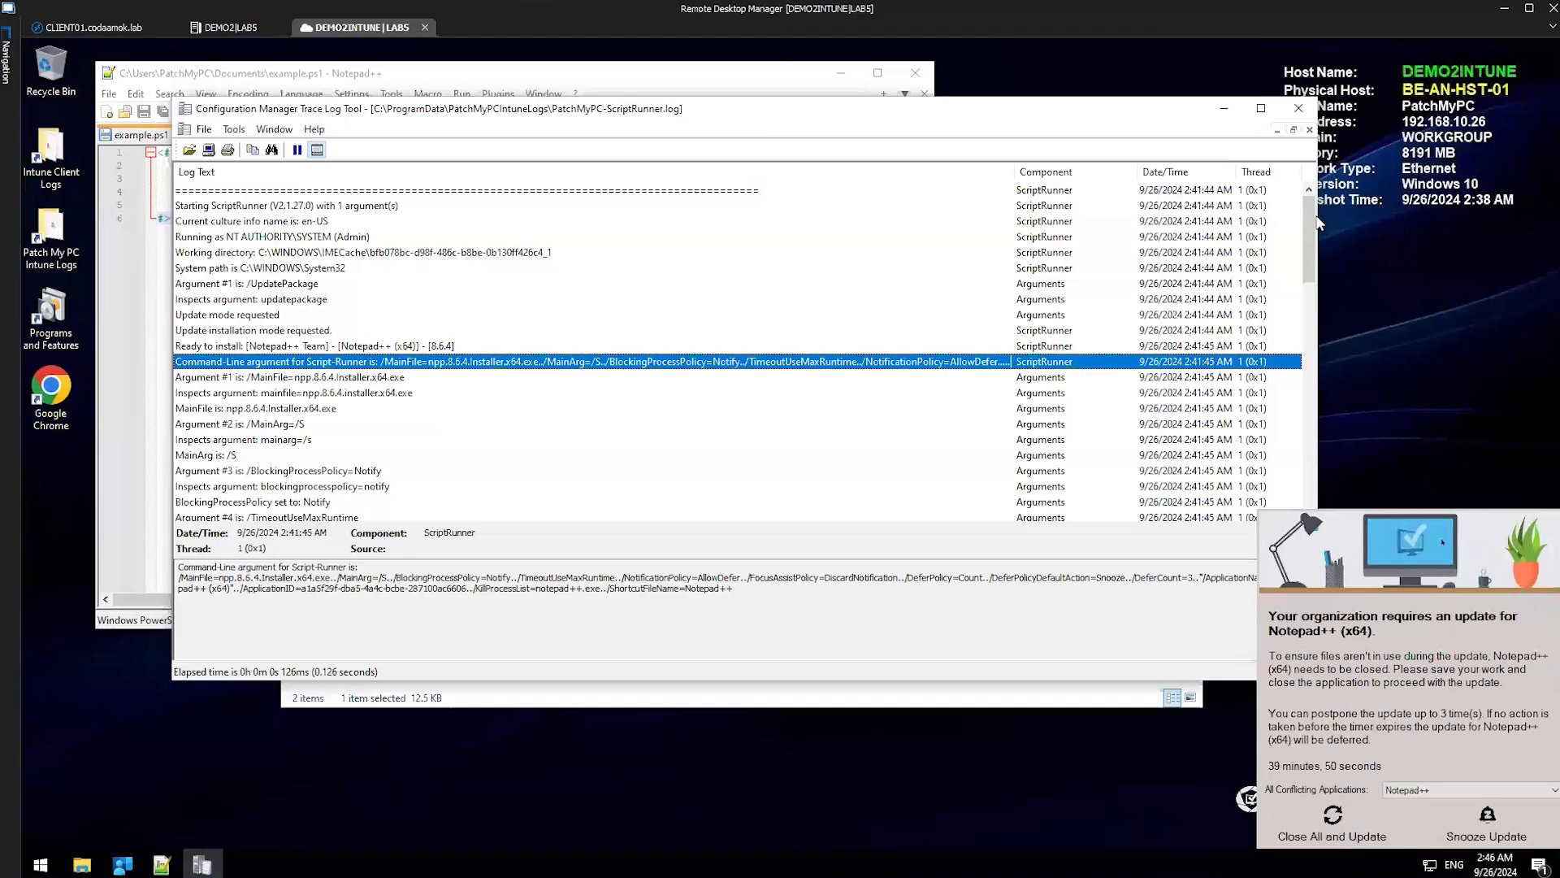
drag(1318, 223, 985, 222)
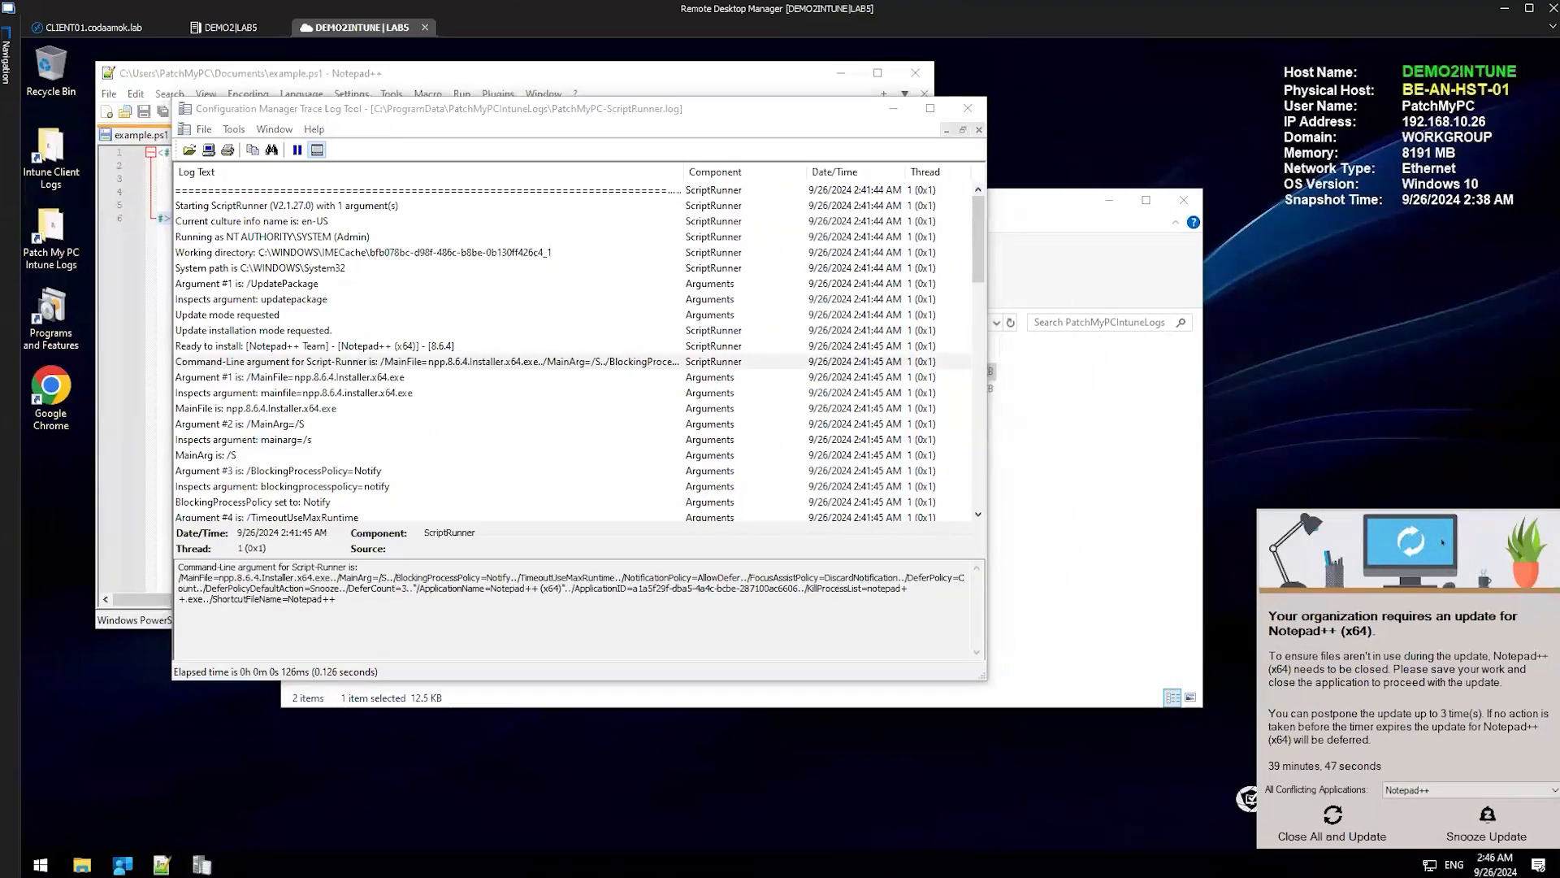
key(ctrl+1)
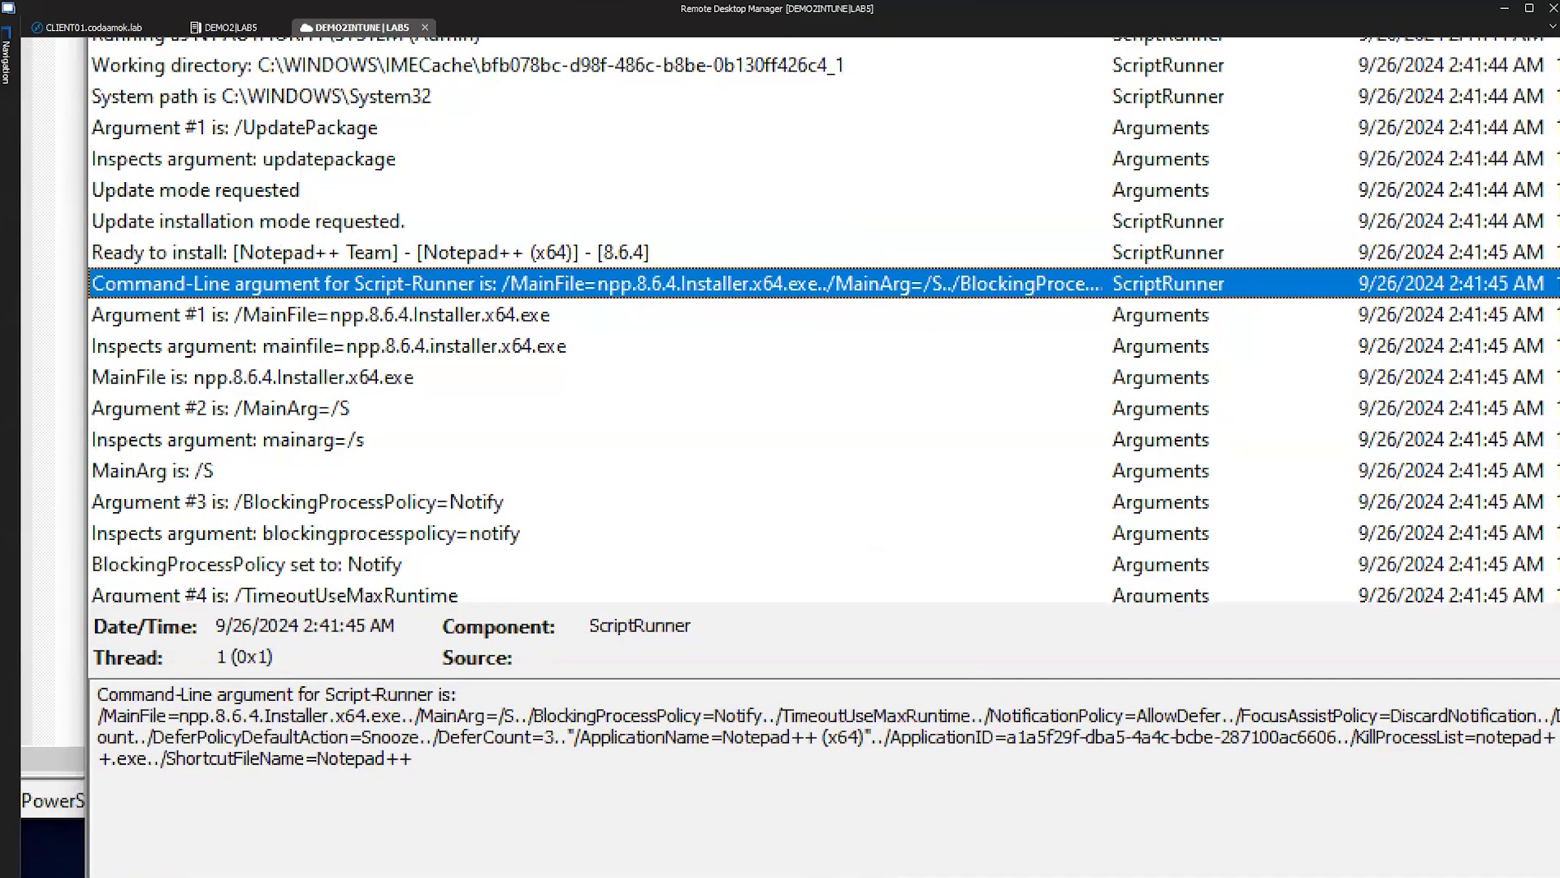
key(Escape)
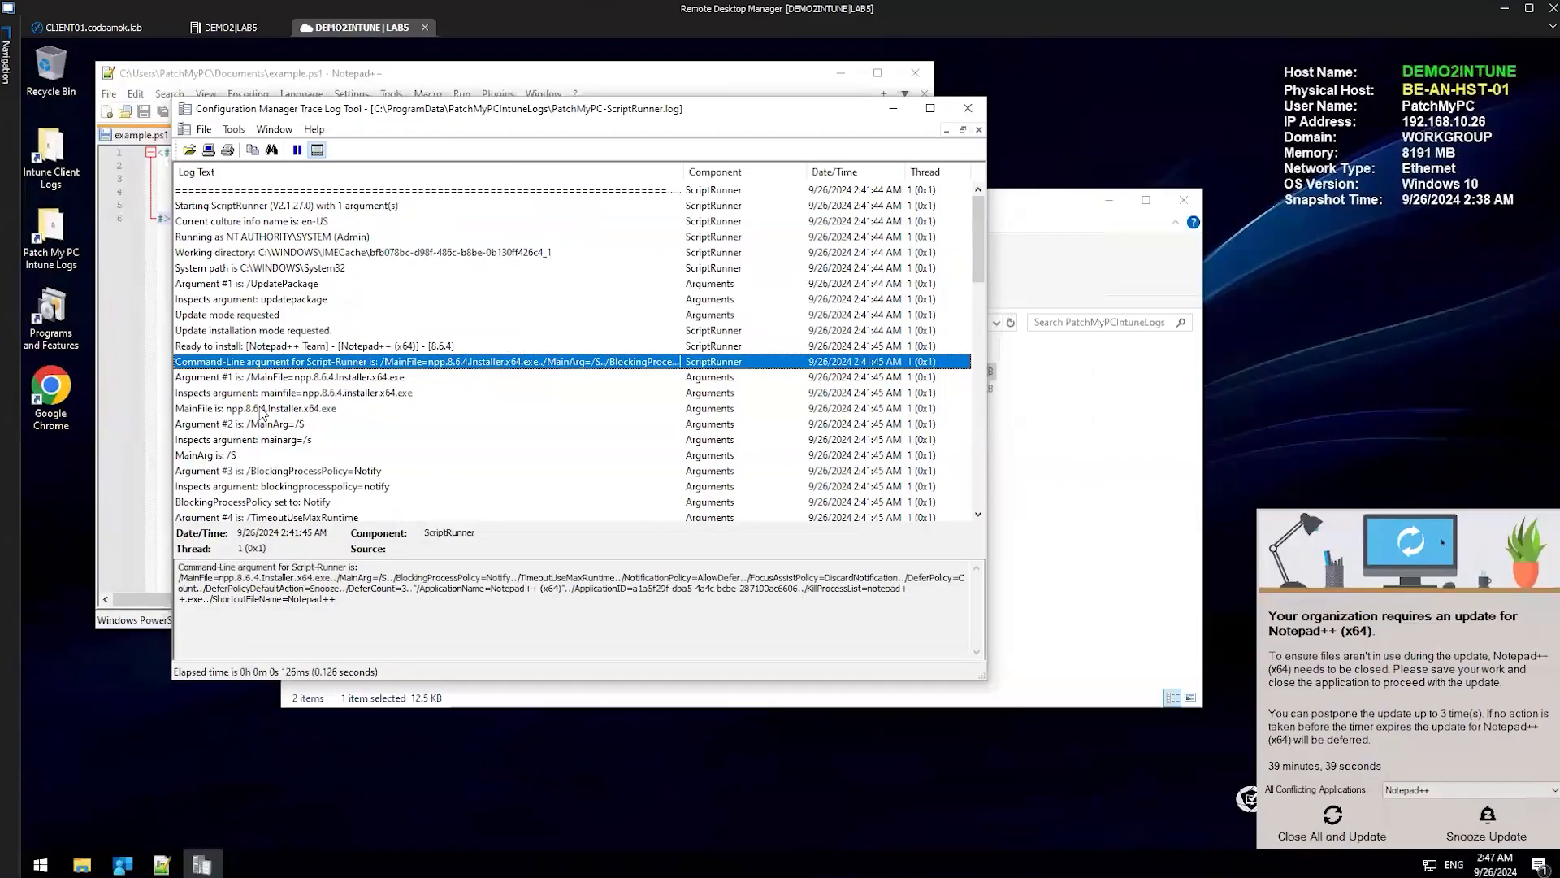
scroll(268, 418, down, 1)
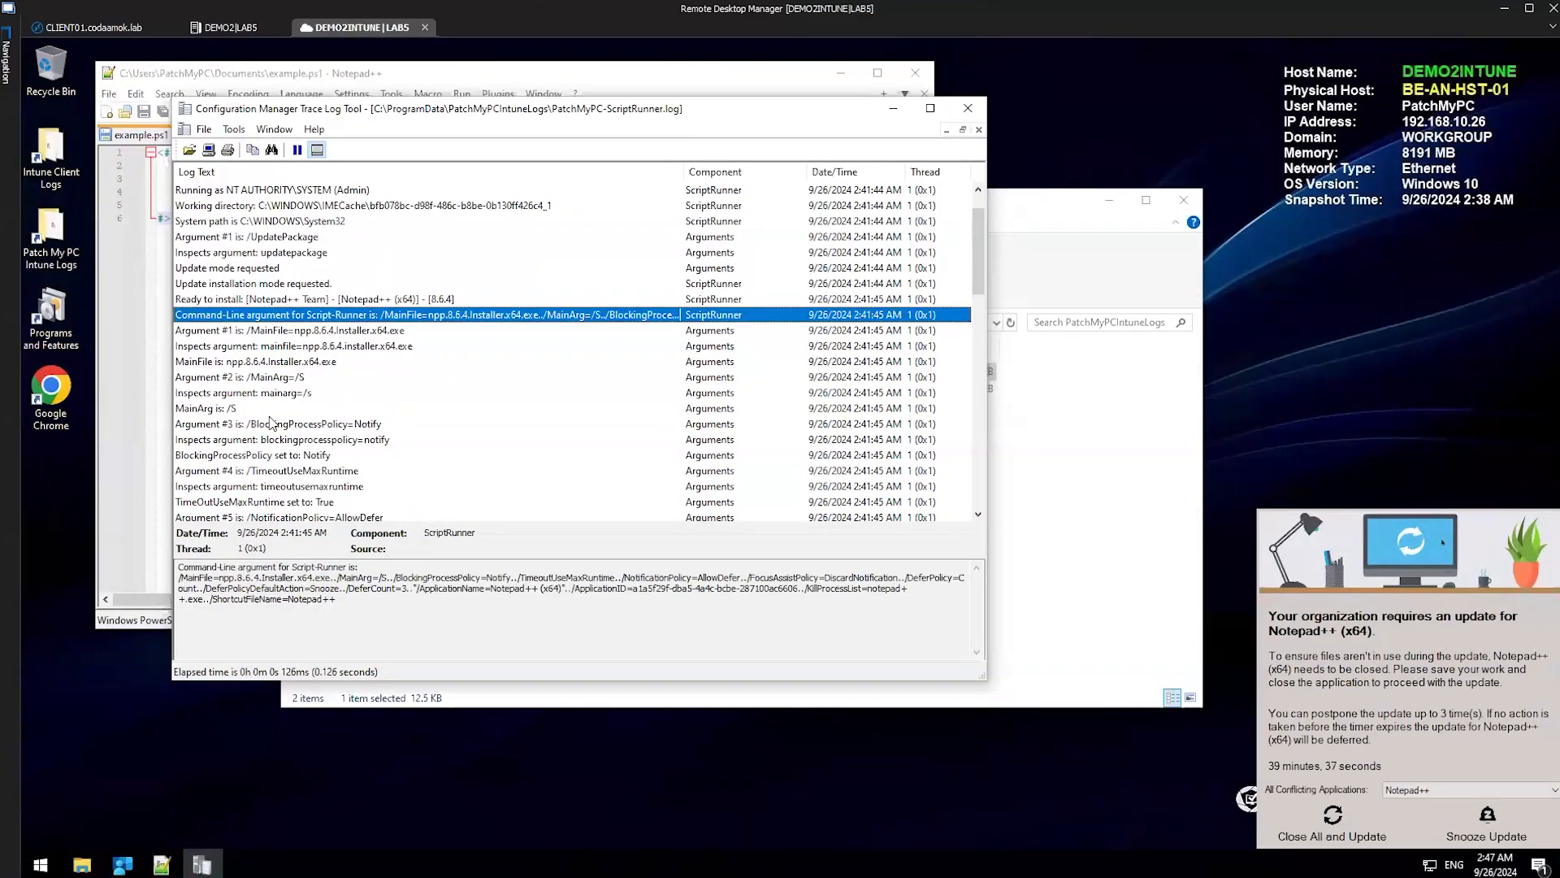
scroll(272, 421, down, 1)
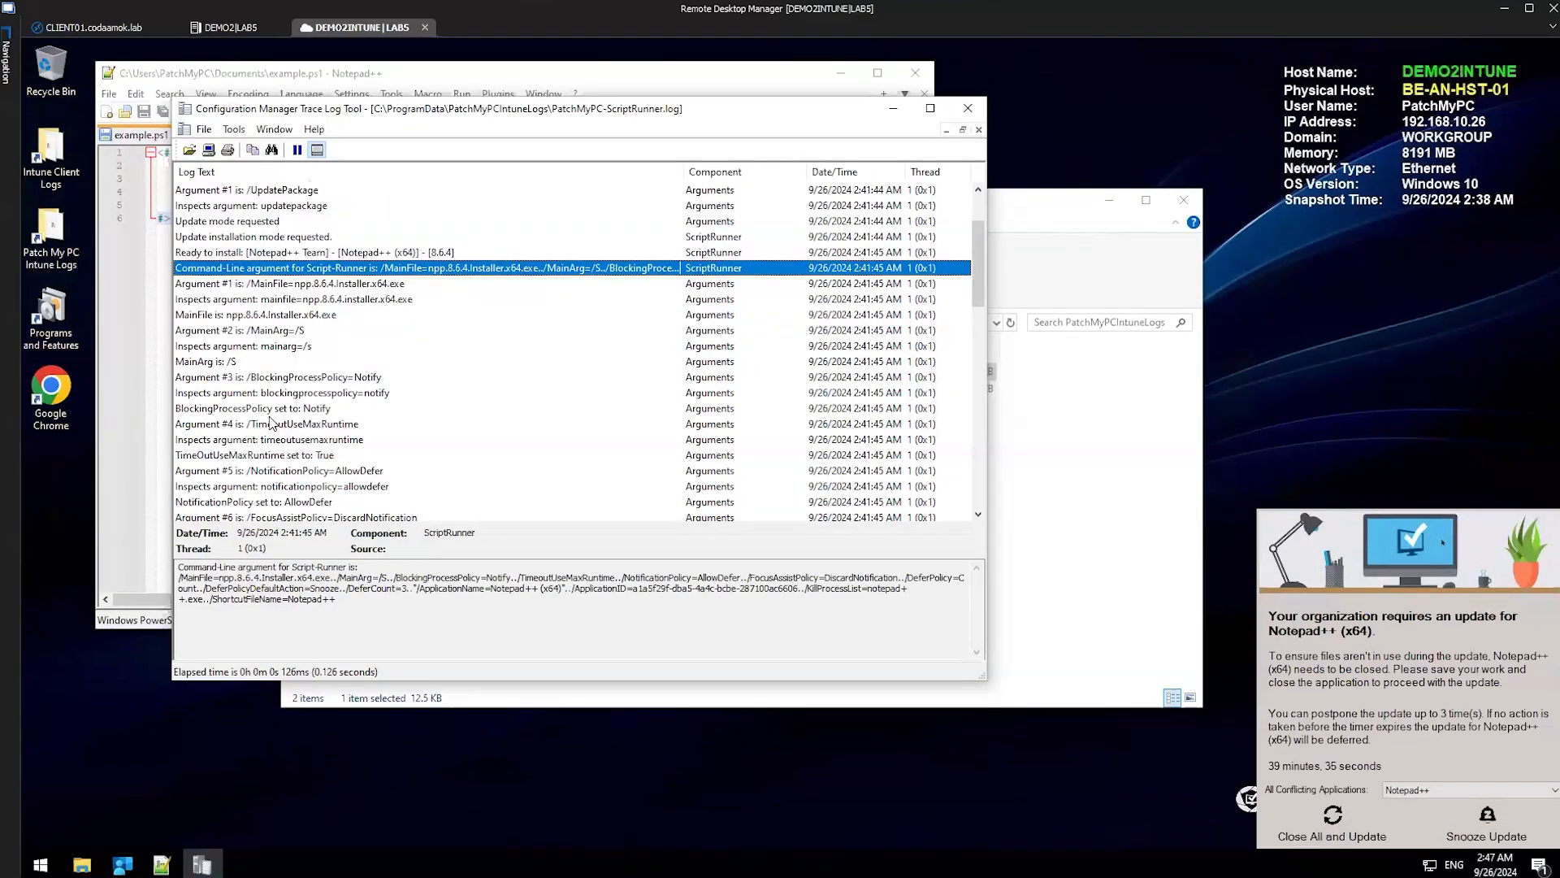
Select the Argument #3 BlockingProcessPolicy=Notify entry in the log and mark it with a green arrow in a magnified view
click(338, 379)
key(ctrl+1)
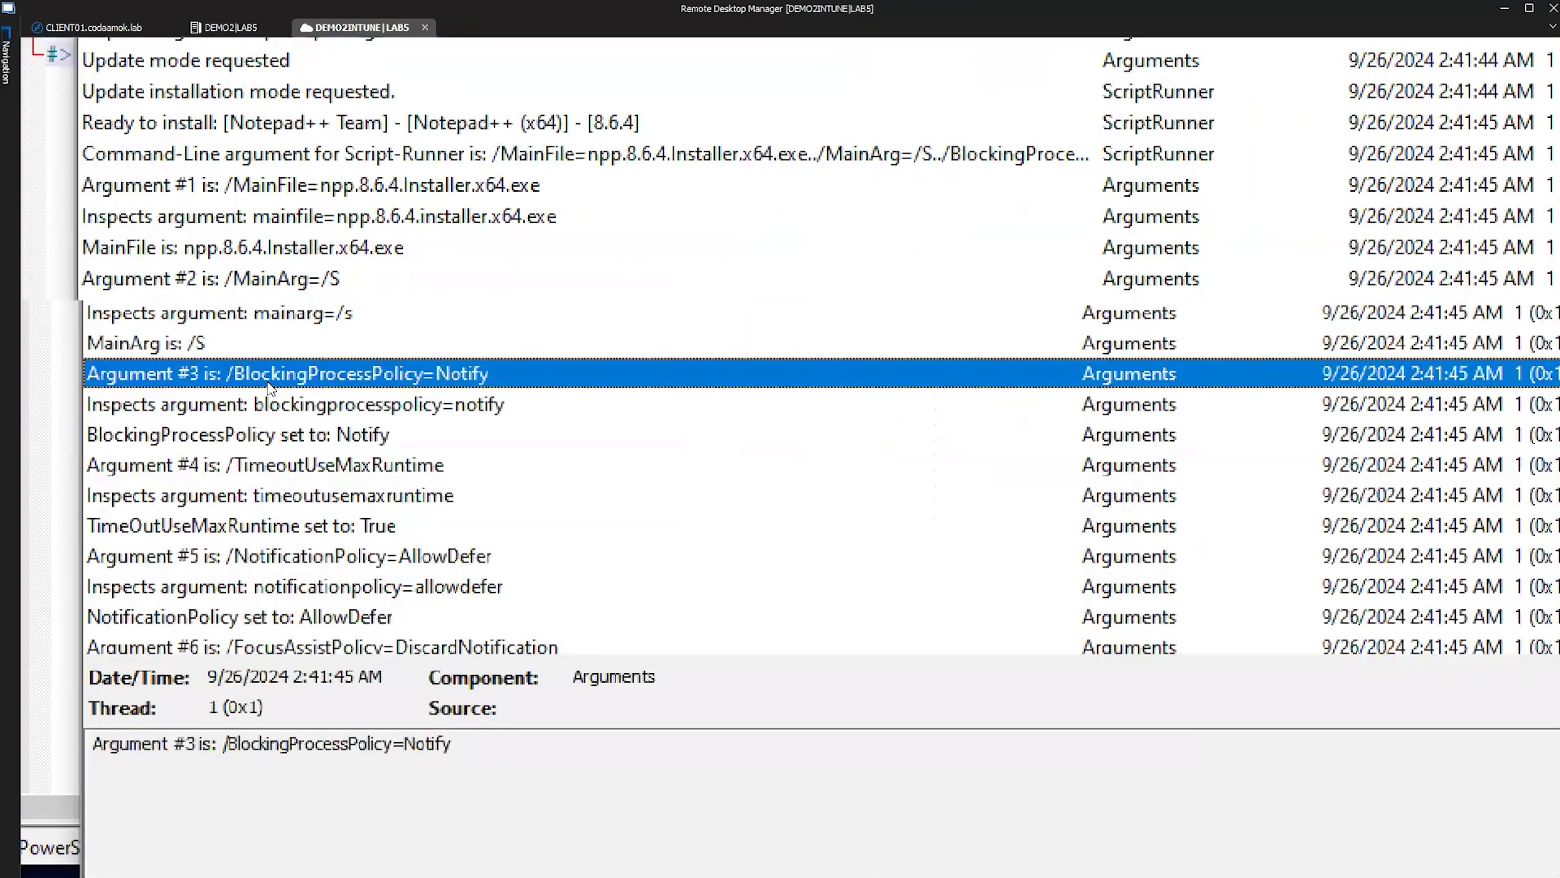
click(390, 378)
drag(513, 373, 635, 351)
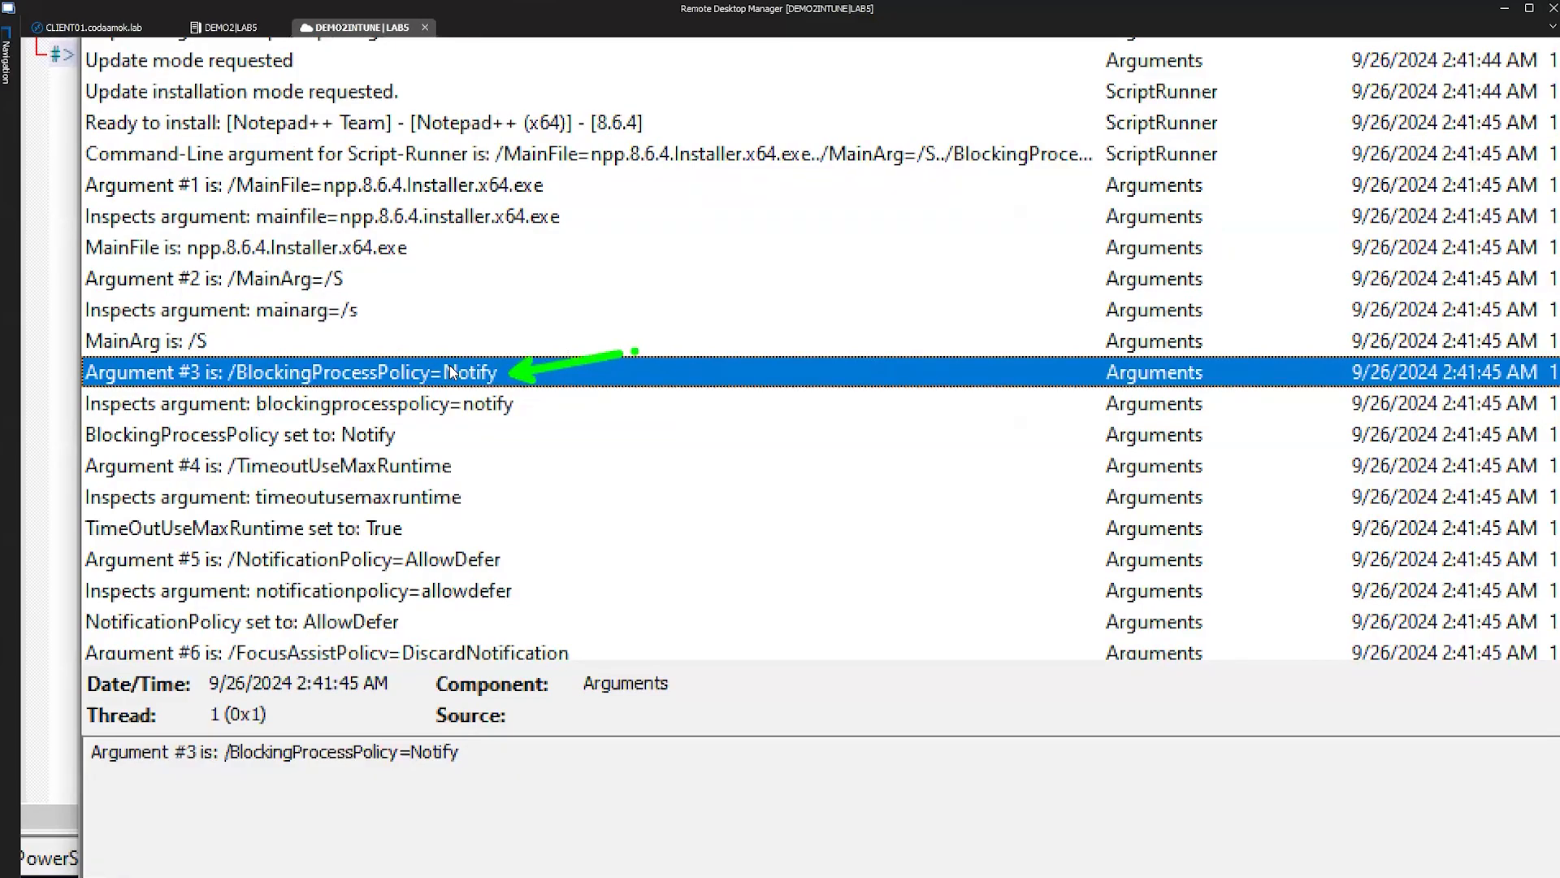
key(Escape)
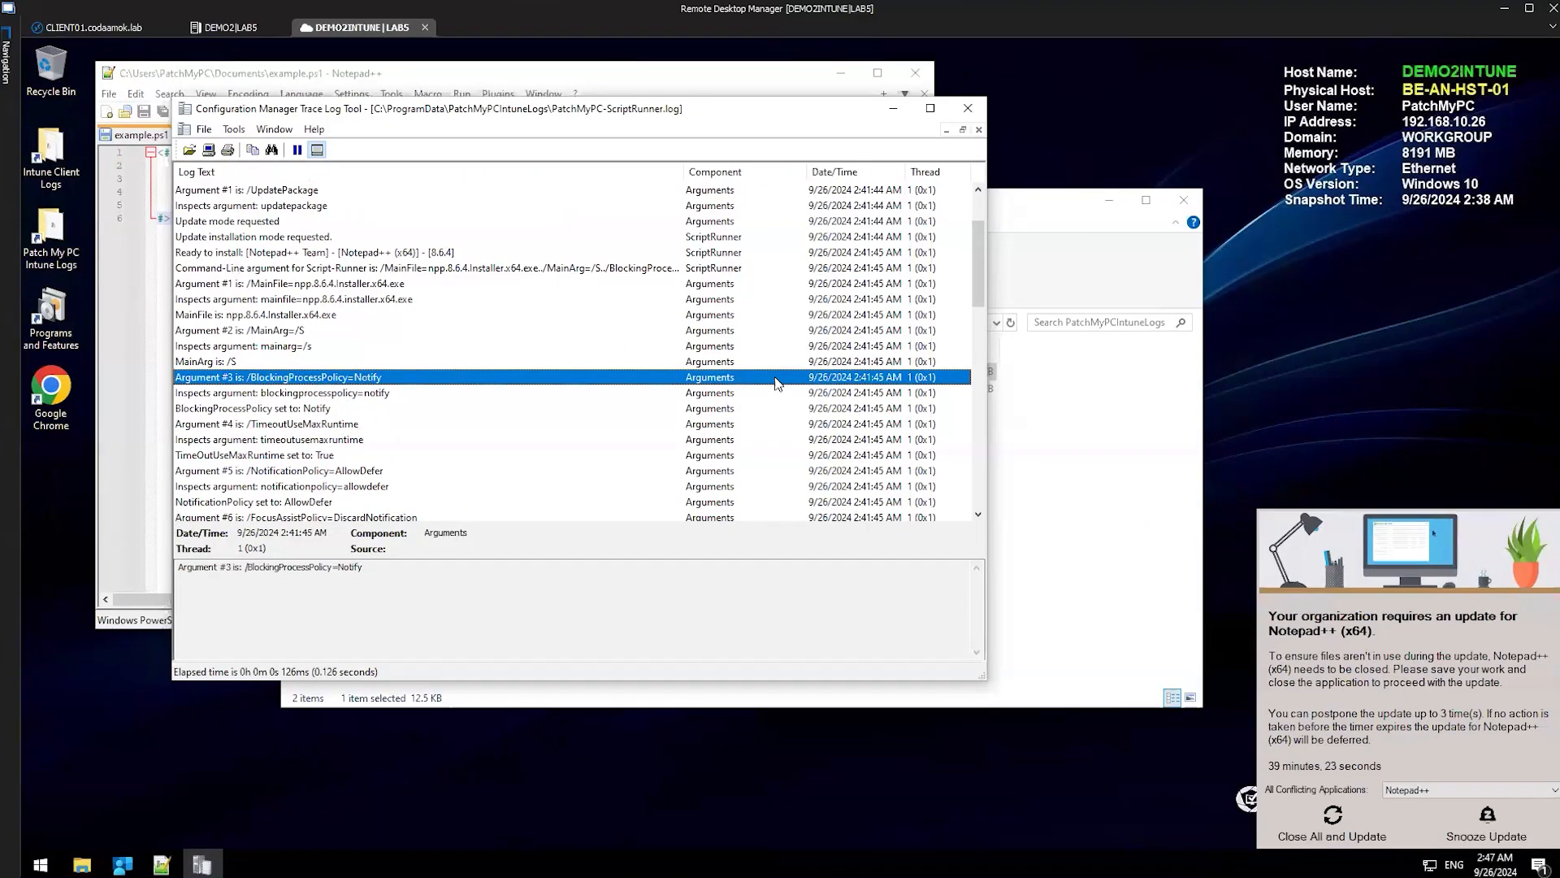
Examine the remaining Script-Runner argument entries, the blocking process detection, and the access control entries through to the end of the log
scroll(539, 374, down, 1)
scroll(540, 375, down, 8)
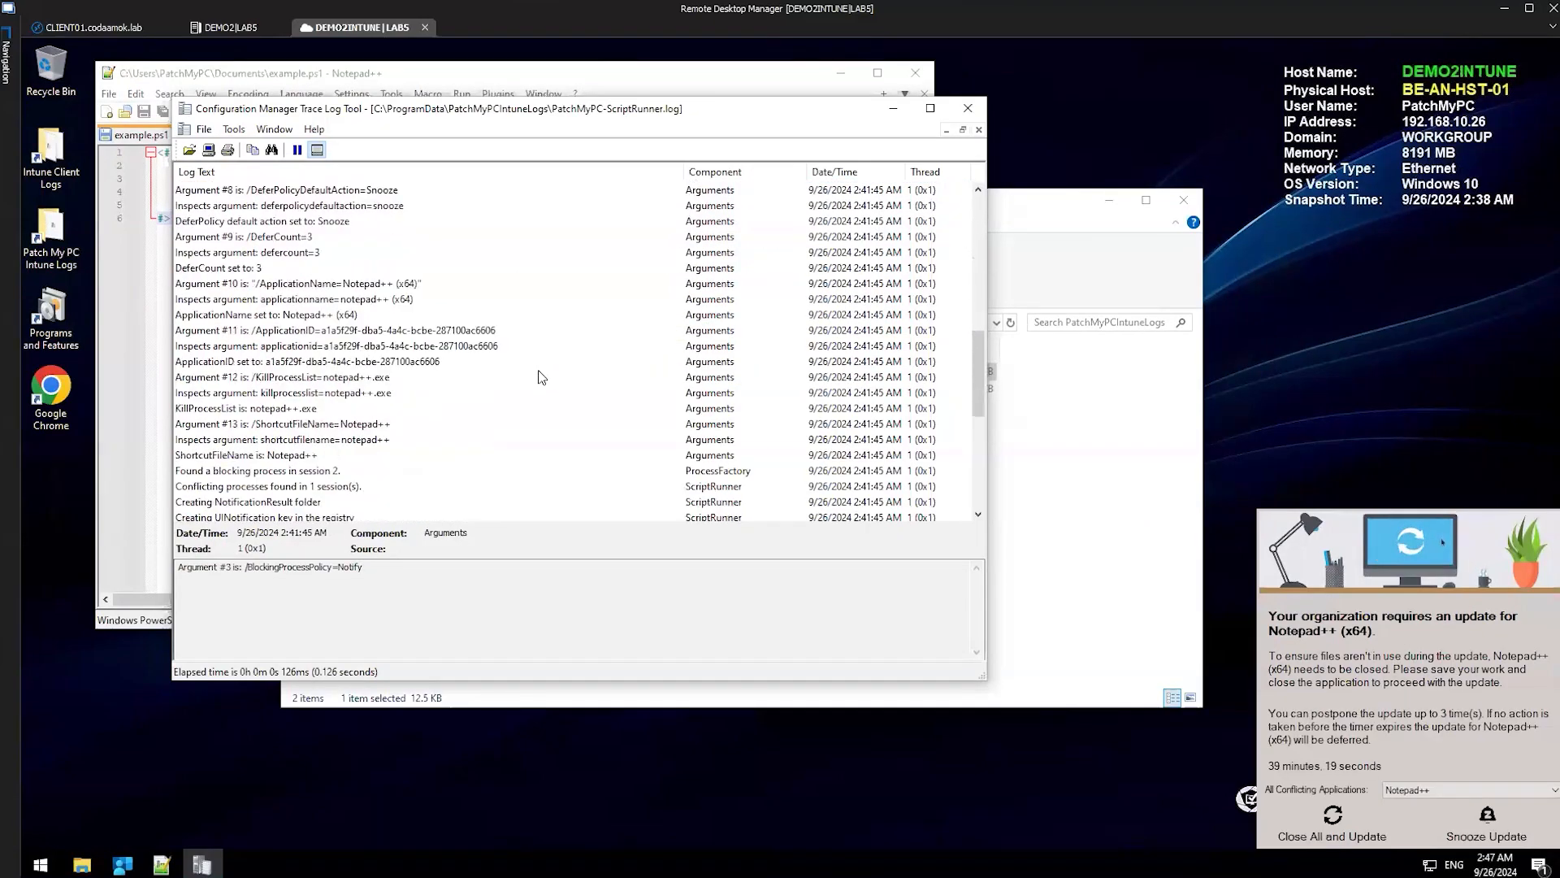
scroll(538, 369, down, 3)
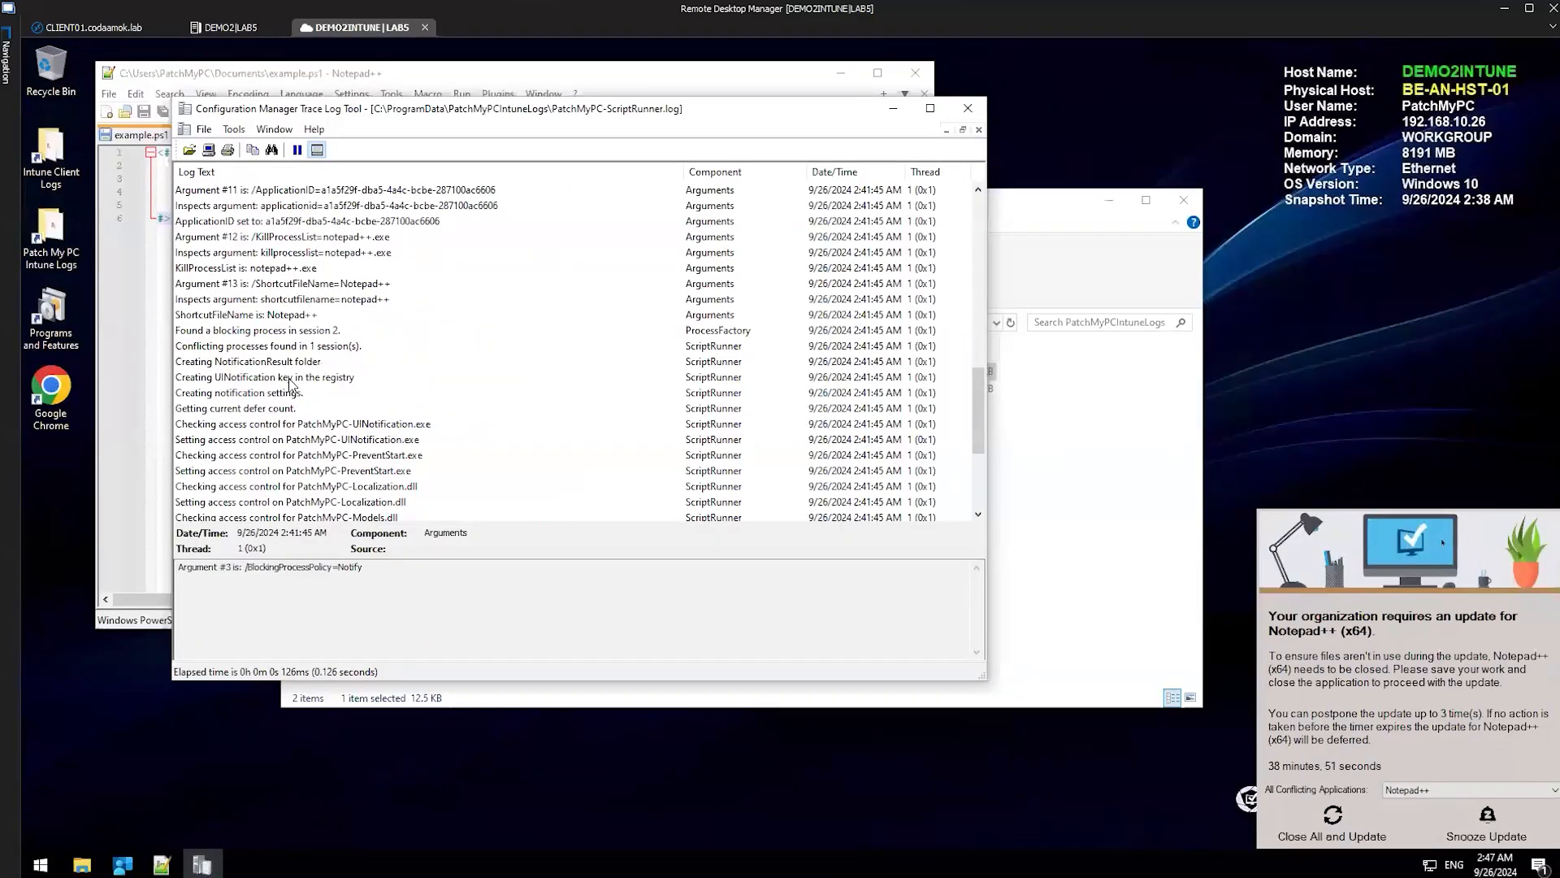
scroll(290, 384, down, 2)
click(374, 346)
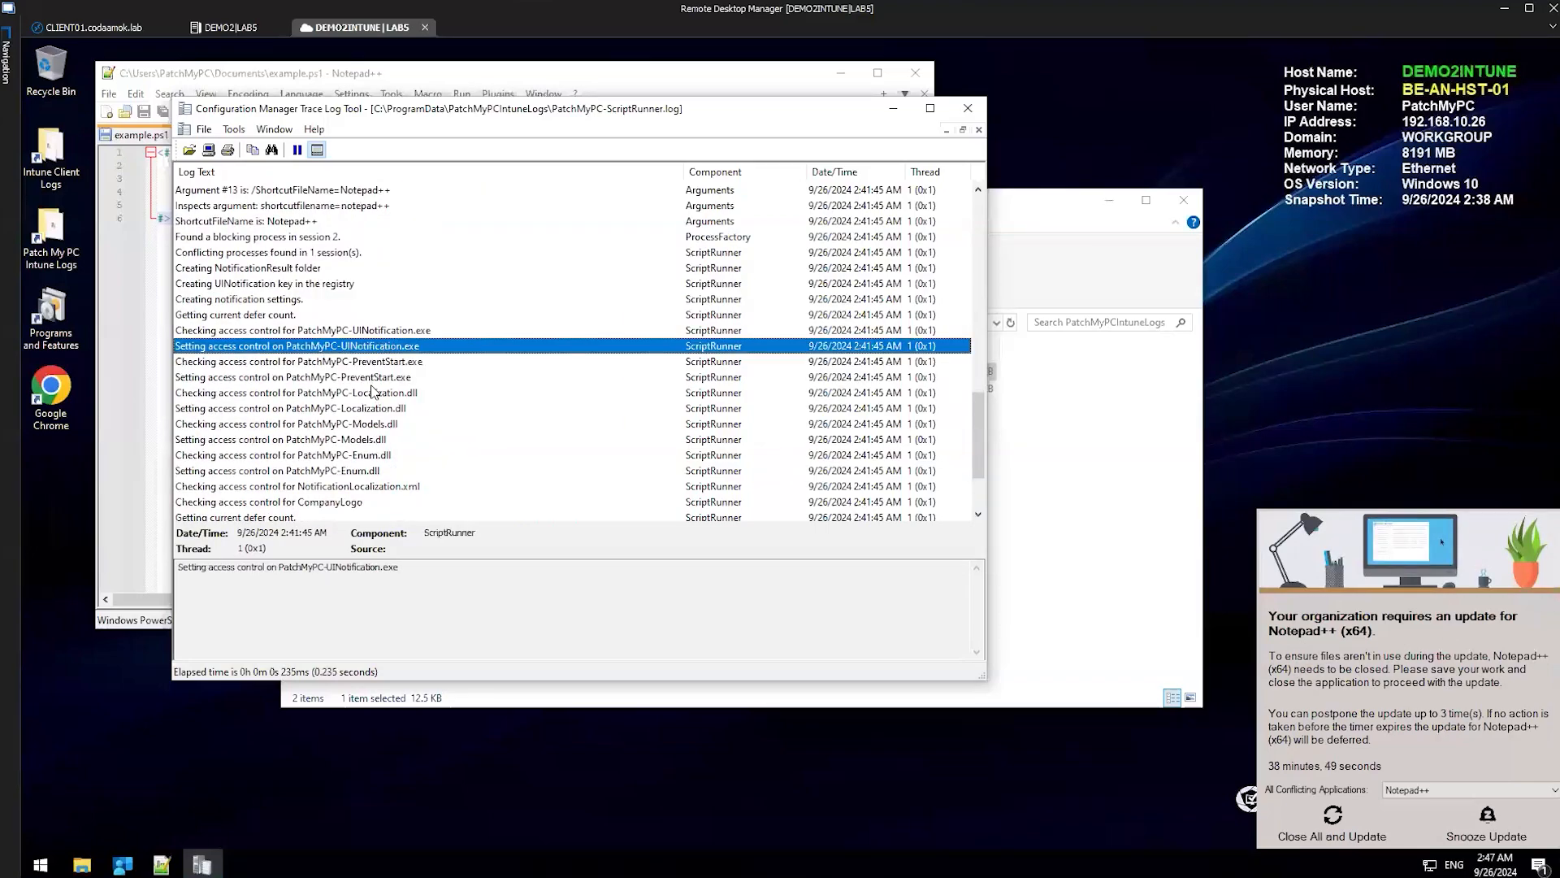
click(402, 392)
scroll(403, 350, down, 1)
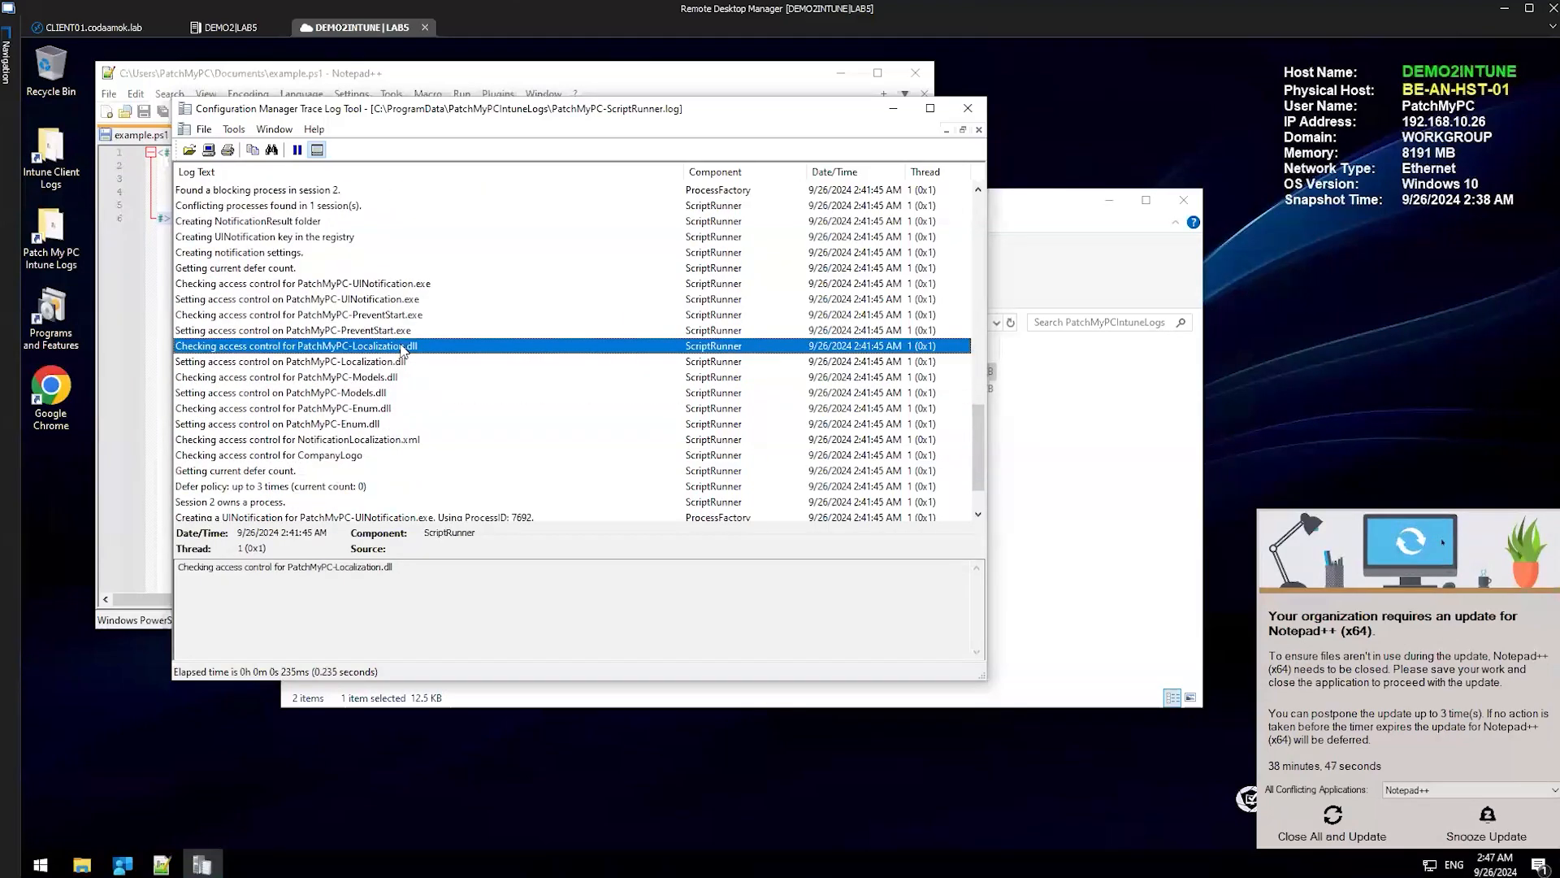
scroll(403, 349, down, 1)
scroll(398, 351, down, 1)
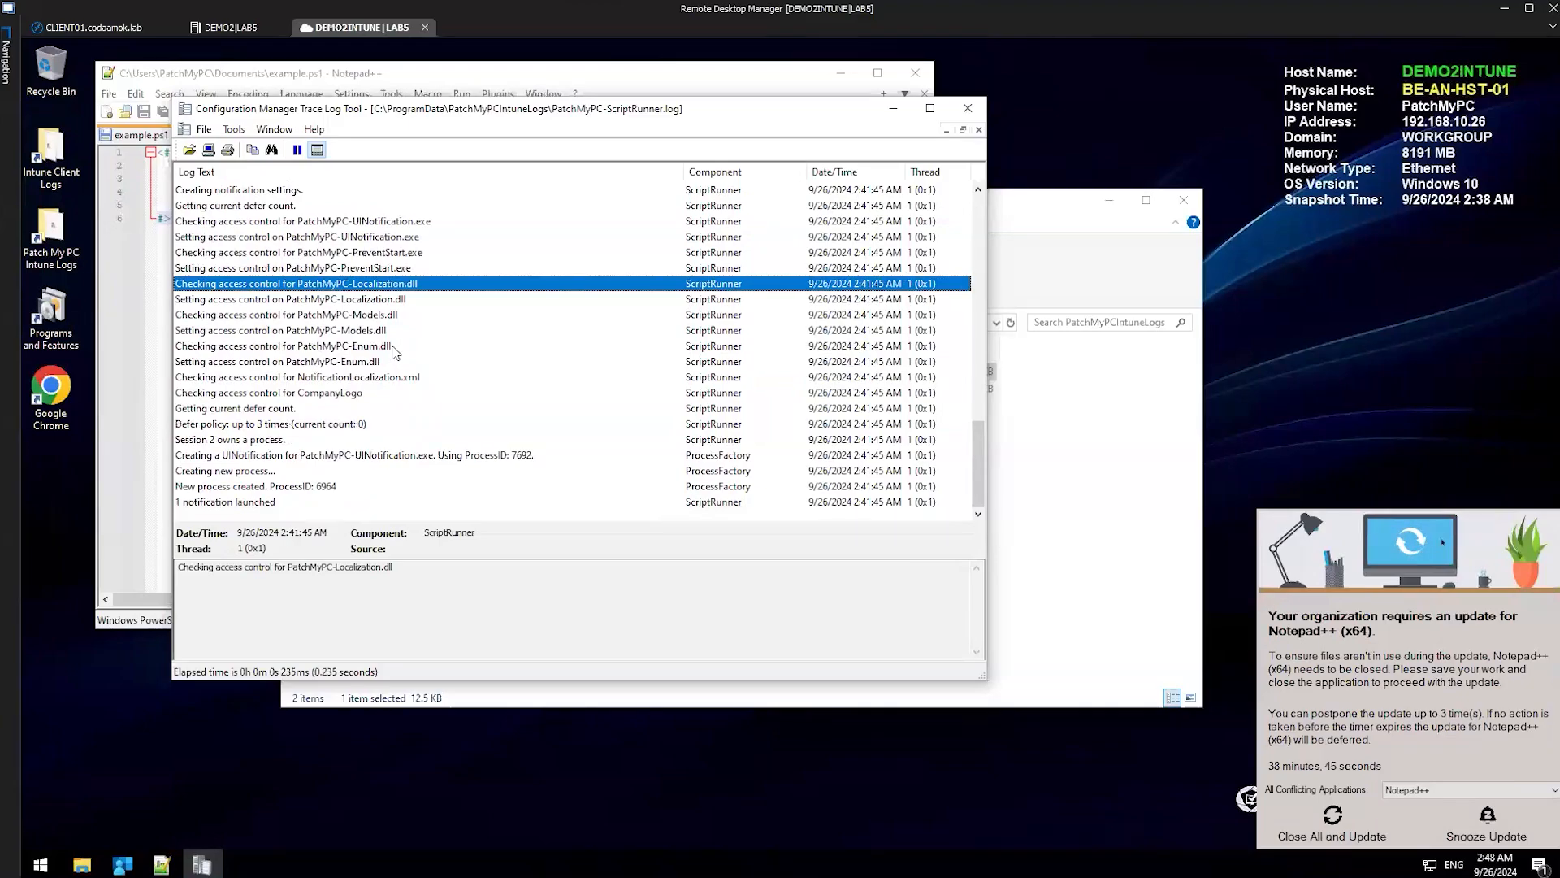
Magnify the log, box the Defer policy and new process/notification launched entries in green, and underline the Defer policy entry
key(ctrl+1)
click(214, 482)
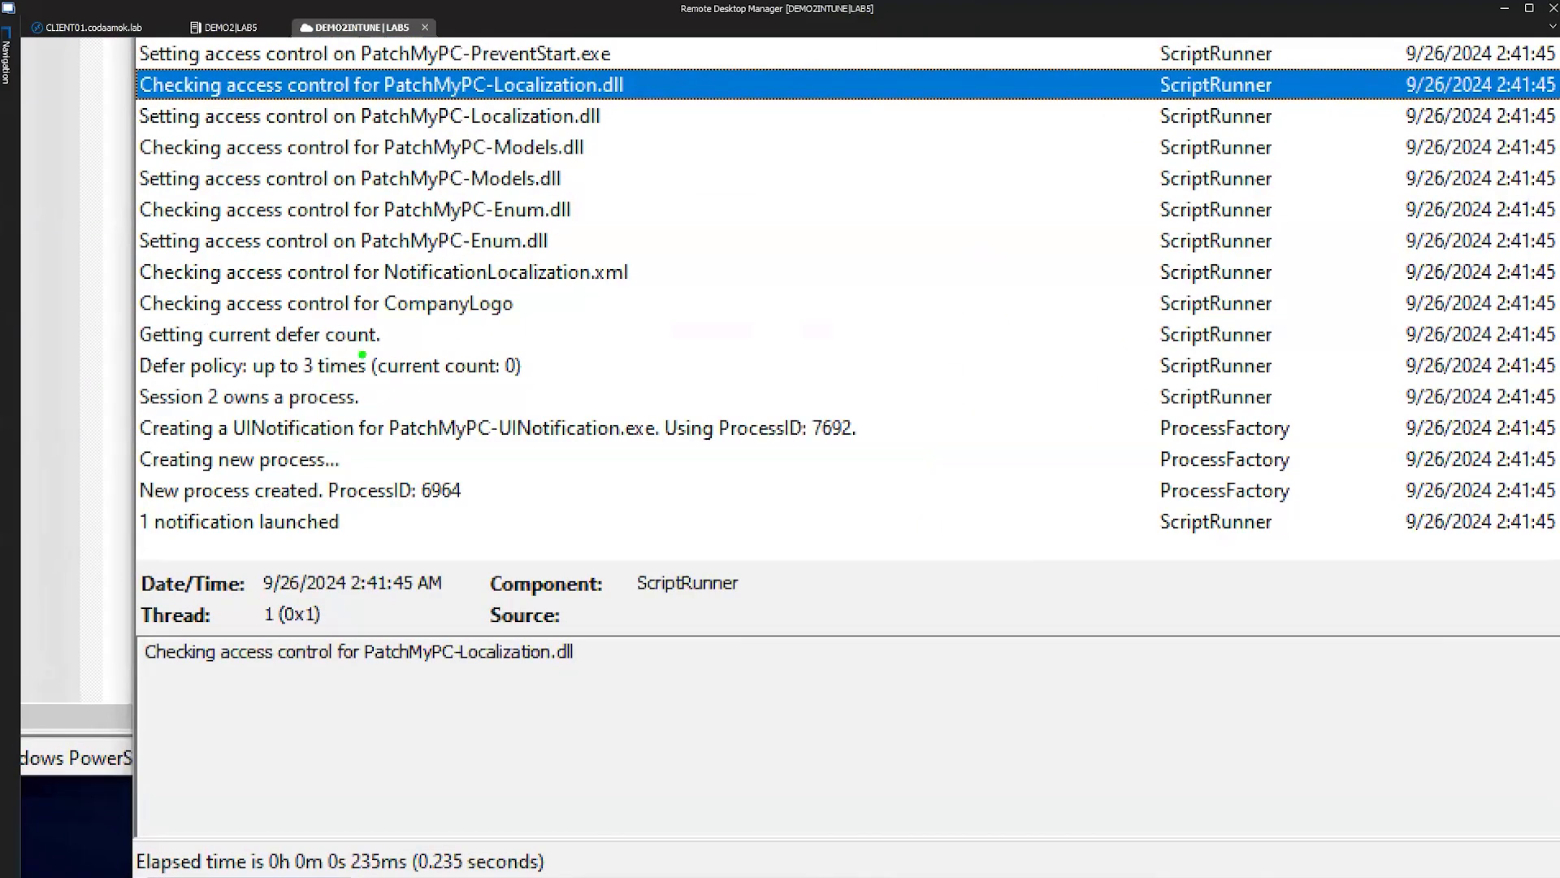
mouse_move(90, 335)
mouse_down()
mouse_move(395, 359)
mouse_move(590, 394)
mouse_up()
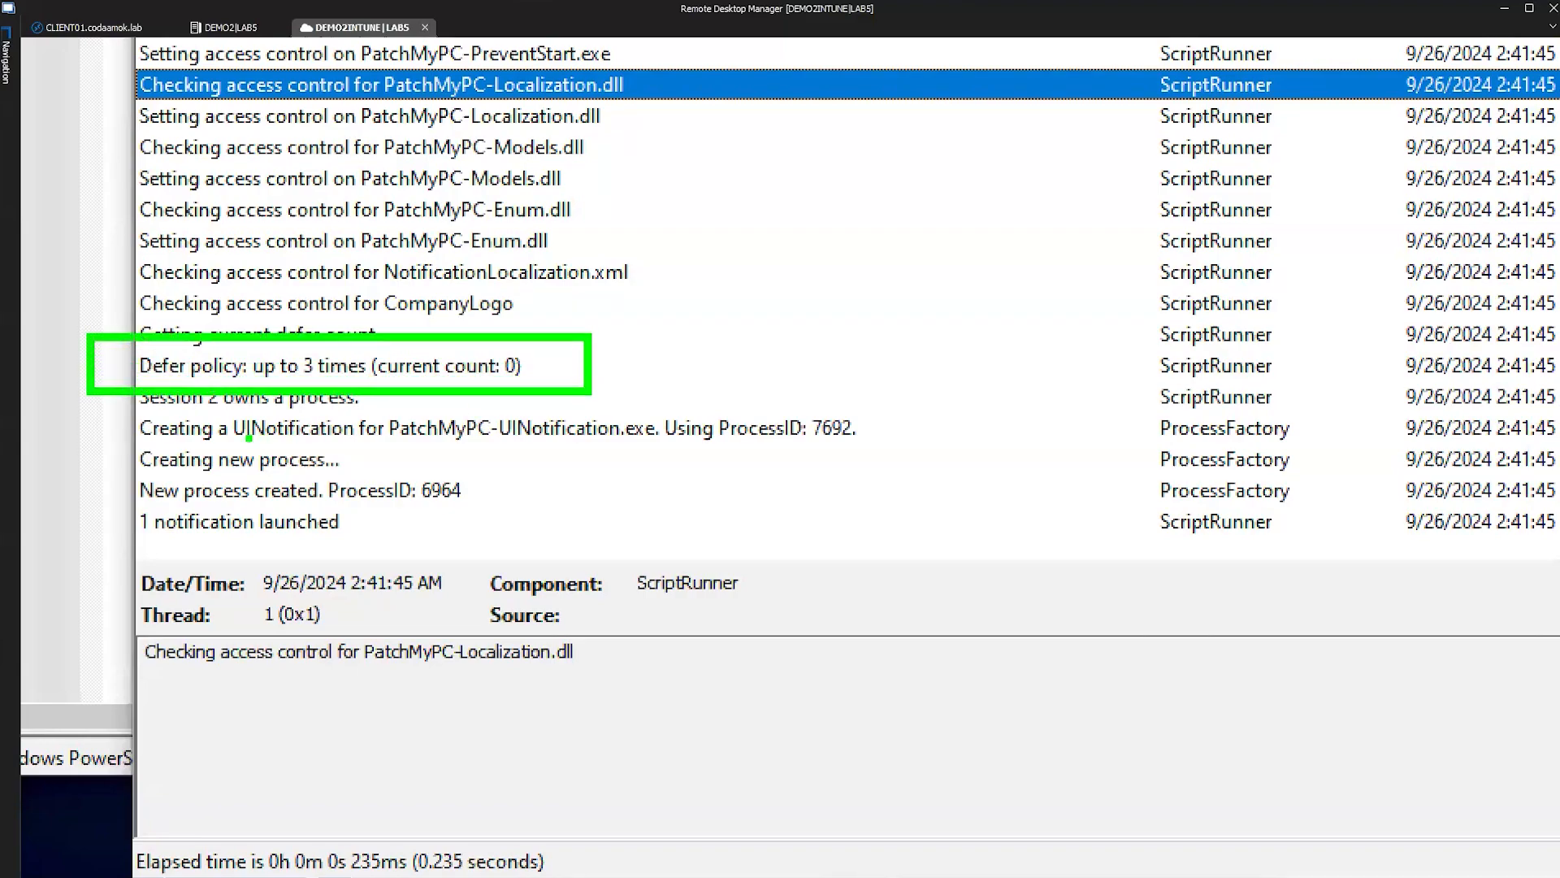
mouse_move(100, 434)
mouse_down()
mouse_move(286, 471)
mouse_move(504, 555)
mouse_up()
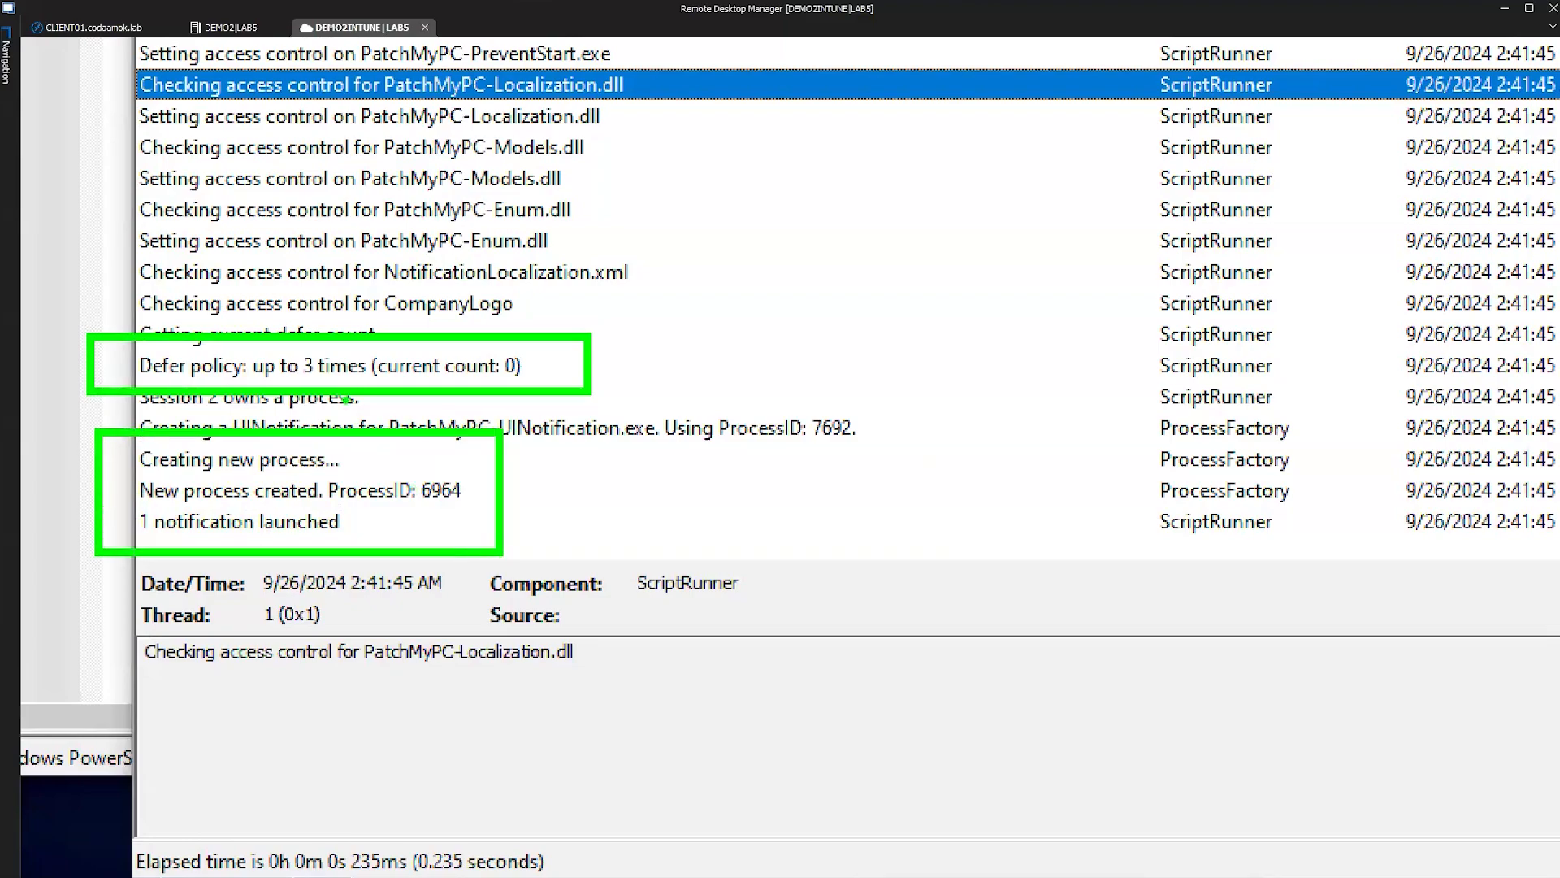
drag(136, 385, 518, 386)
key(Escape)
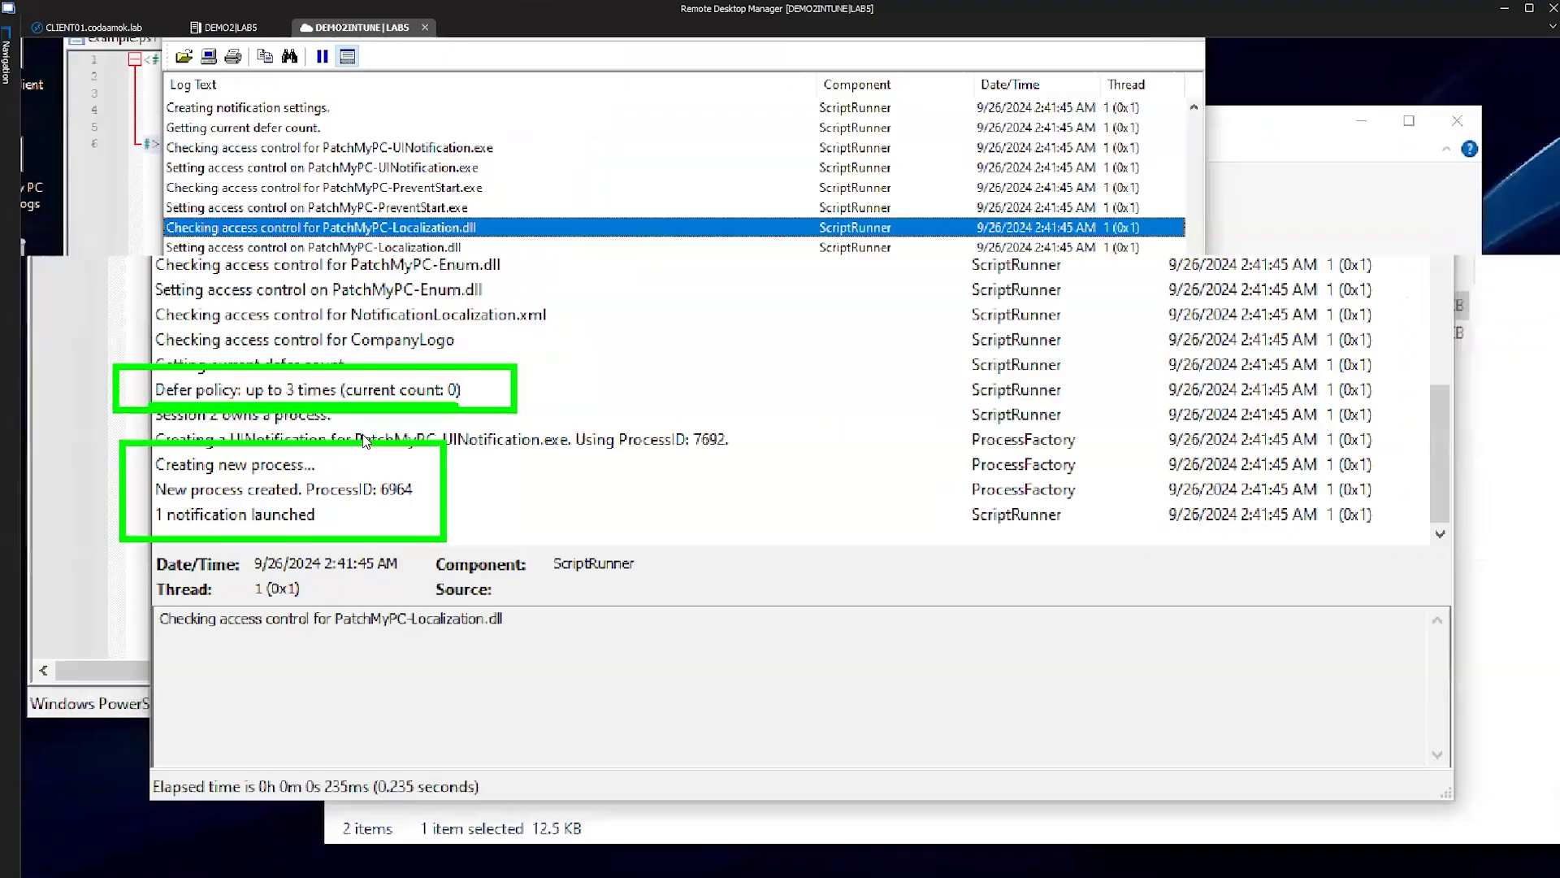
Launch Registry Editor with regedit and allow it to make changes to the device
key(super+x)
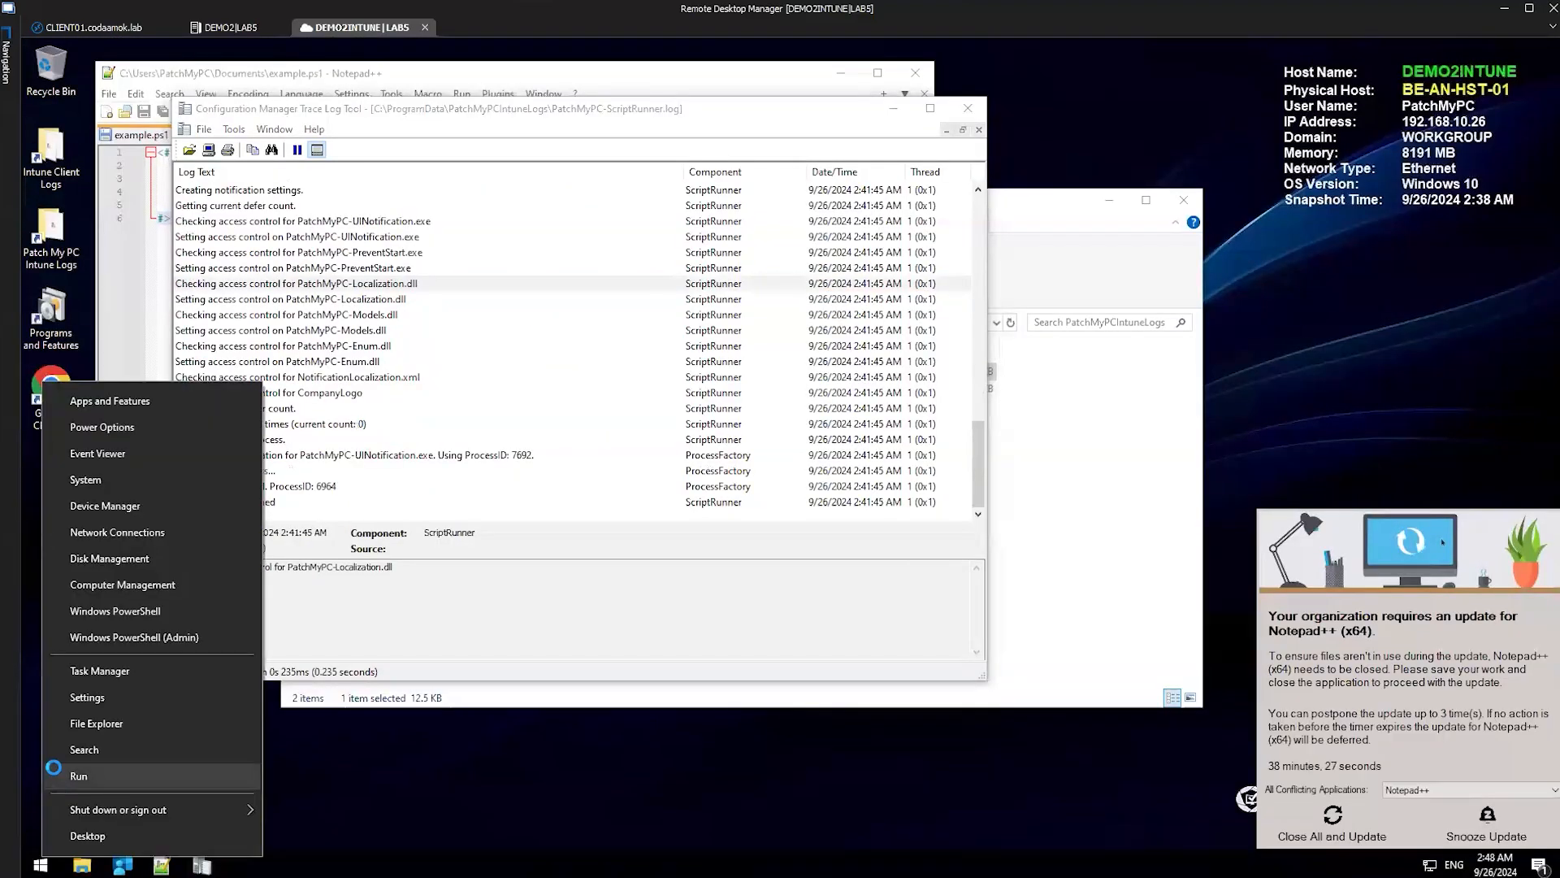
text(rregedit)
key(Return)
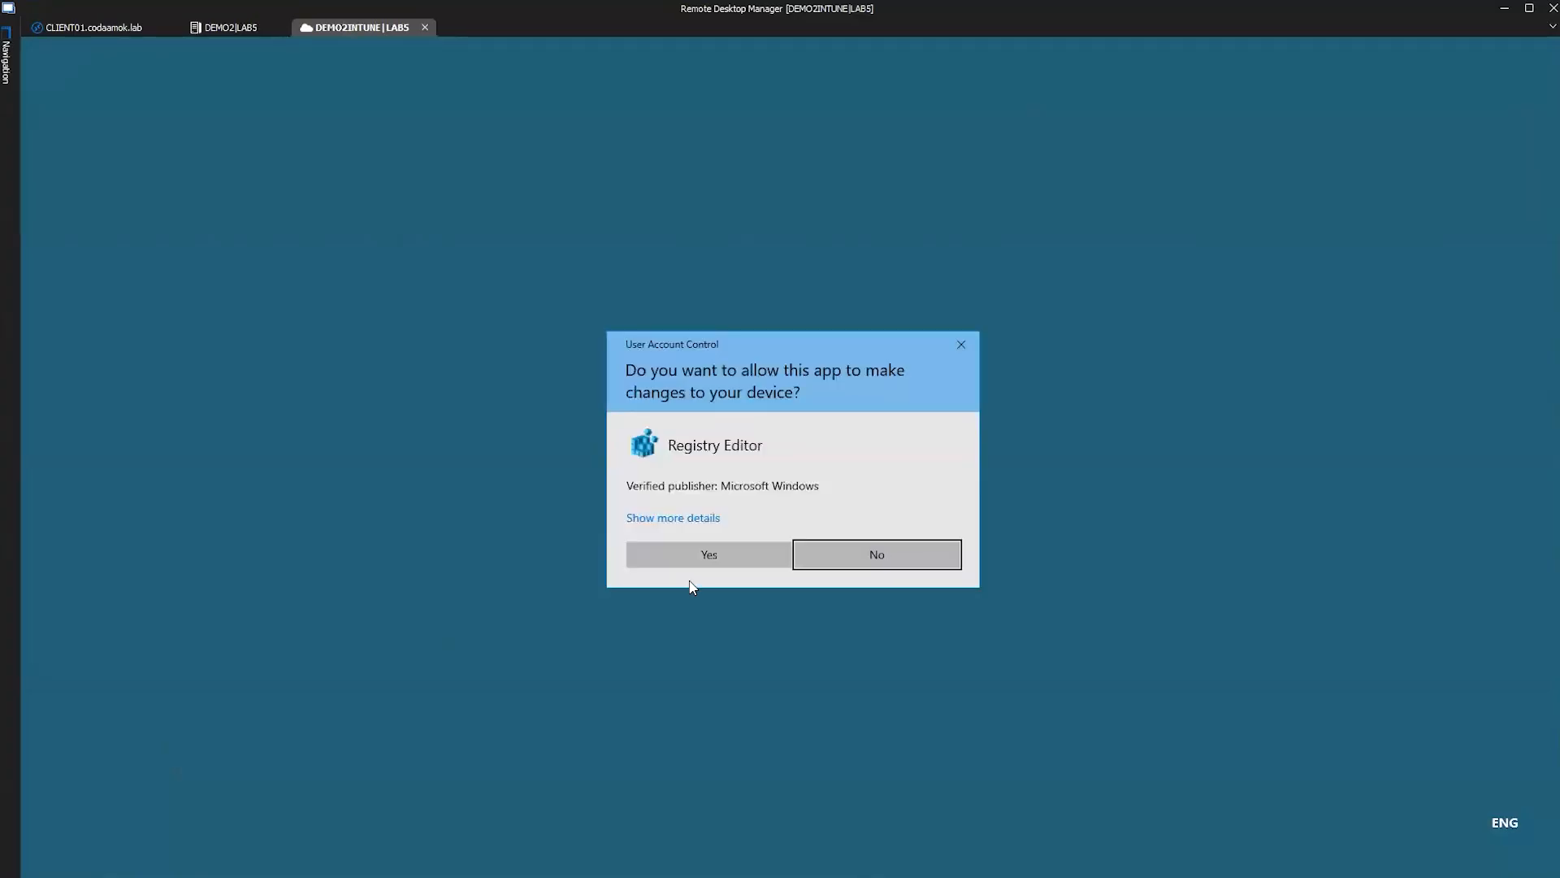
click(697, 553)
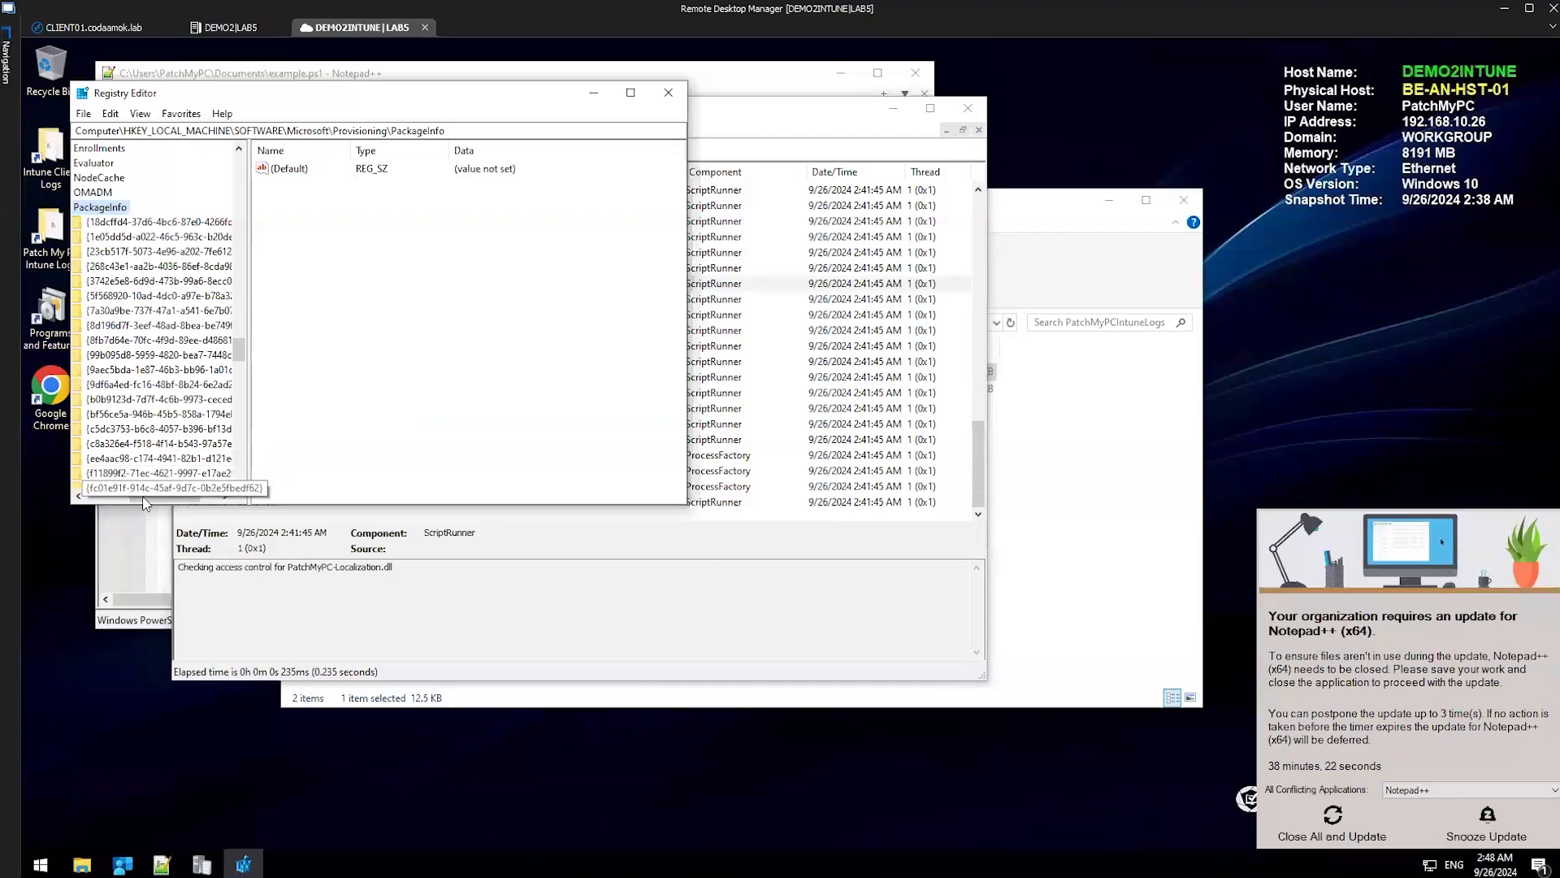
Widen the registry key tree and collapse the Microsoft key under HKEY_LOCAL_MACHINE\SOFTWARE
click(106, 495)
drag(250, 348, 360, 325)
scroll(342, 346, up, 6)
scroll(244, 260, up, 20)
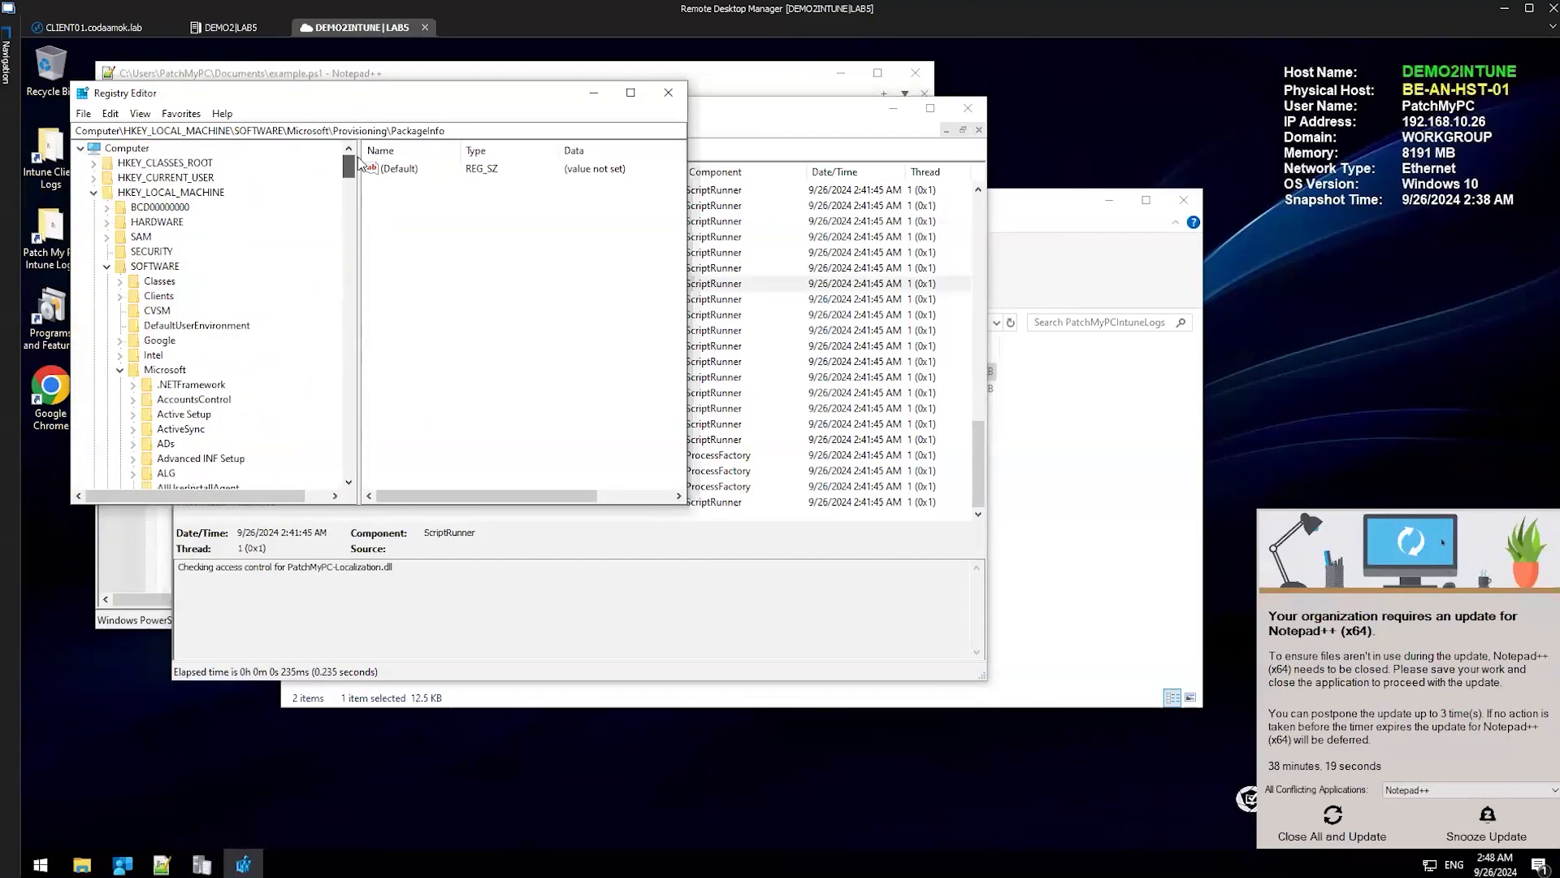
click(120, 371)
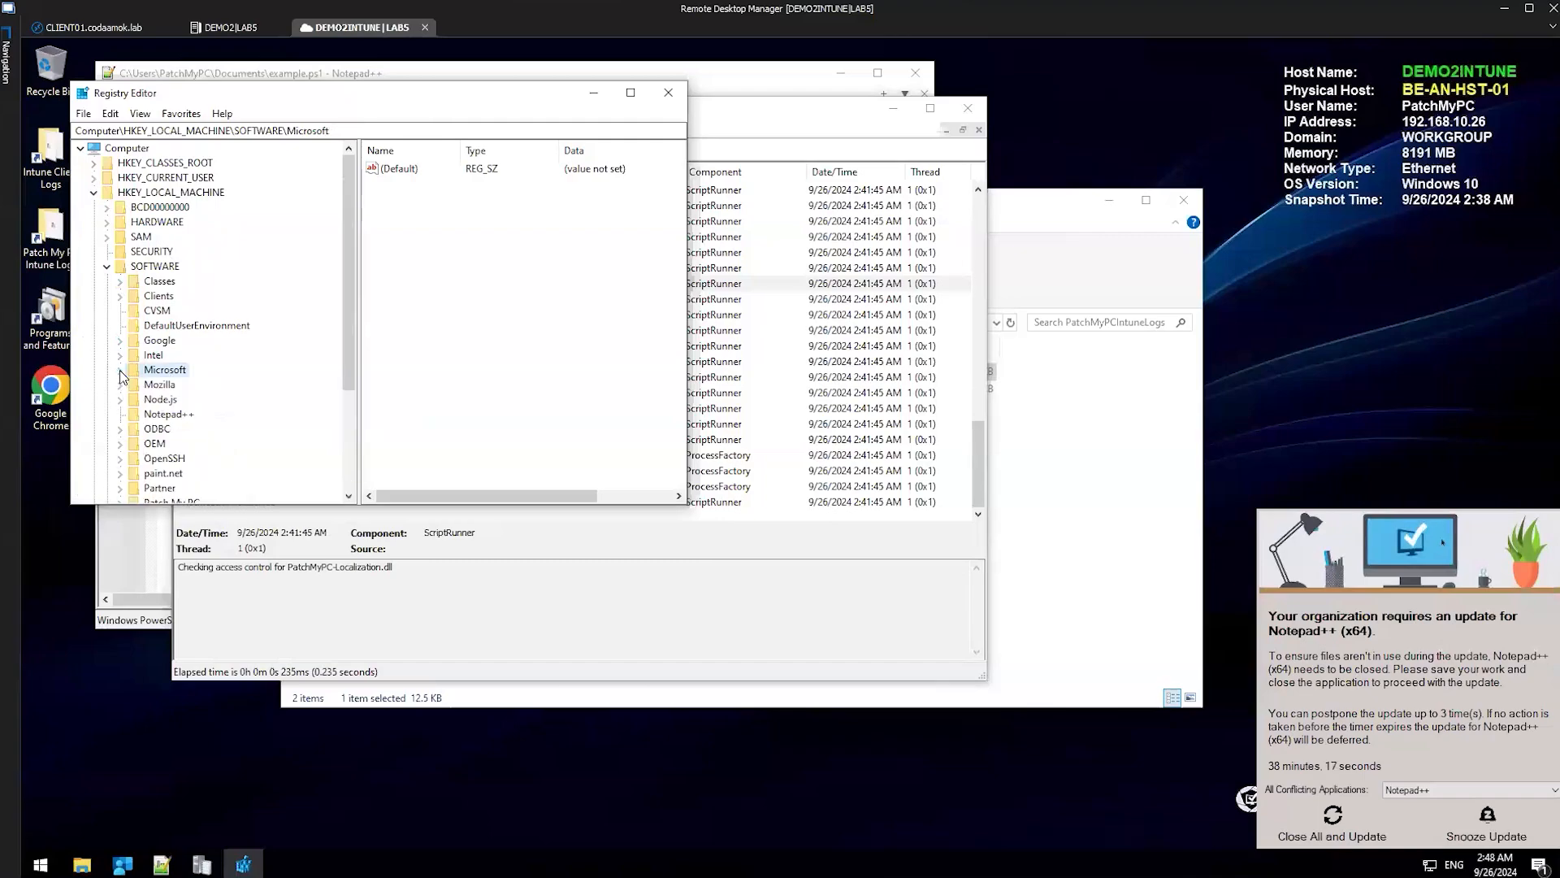
Expand Patch My PC Publishing Service\UINotification and show the values of its a1a5f29f-dba5-4a4c-bcbe-287100ac6606 subkey
scroll(130, 349, down, 2)
click(150, 429)
click(120, 429)
click(145, 445)
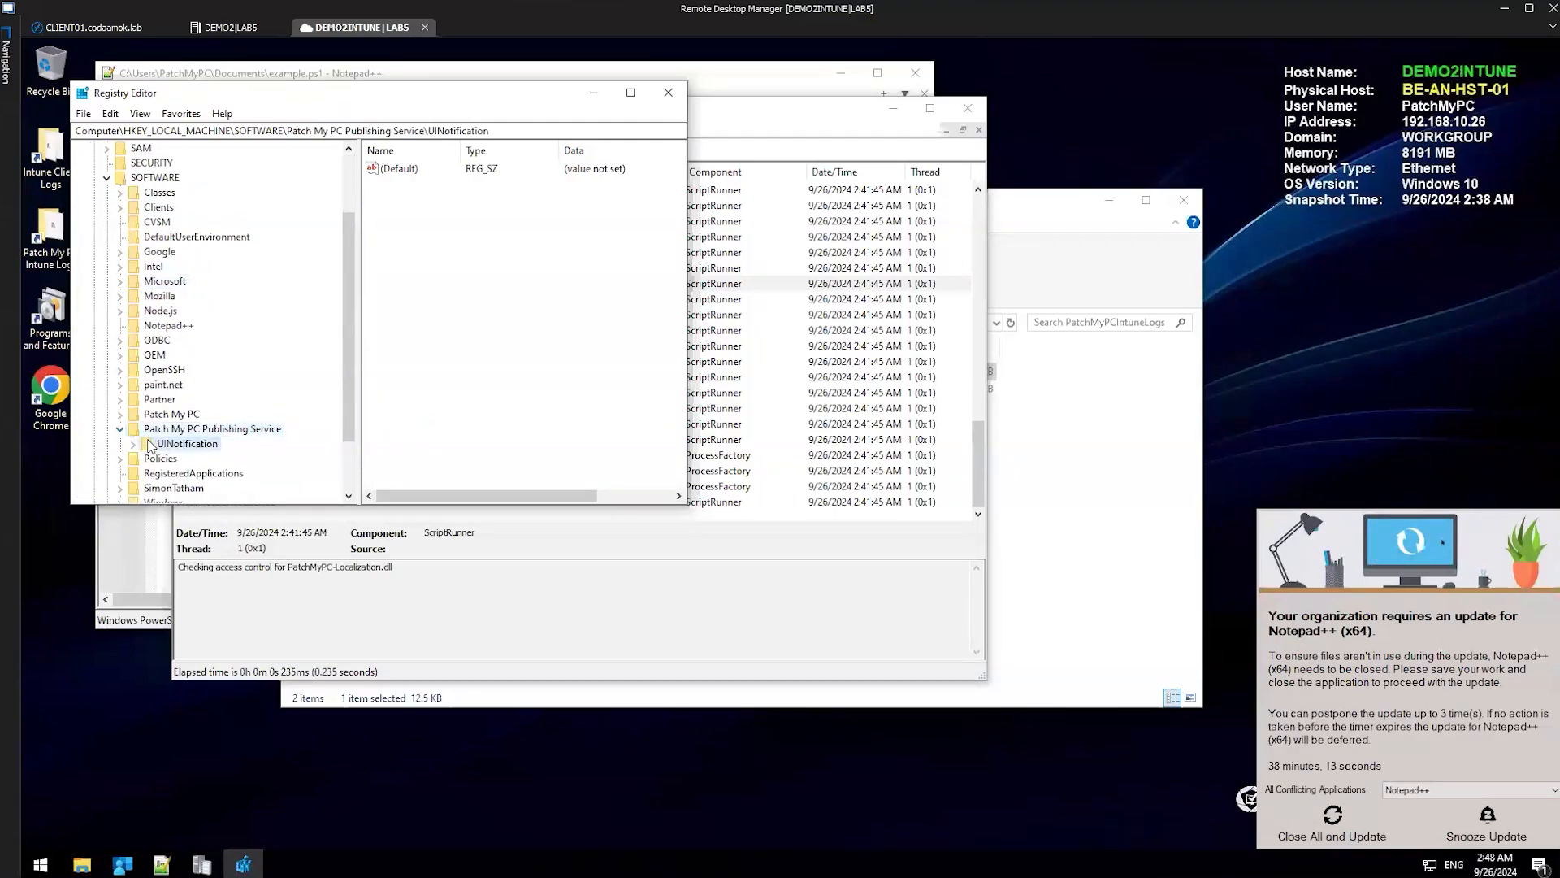
click(133, 444)
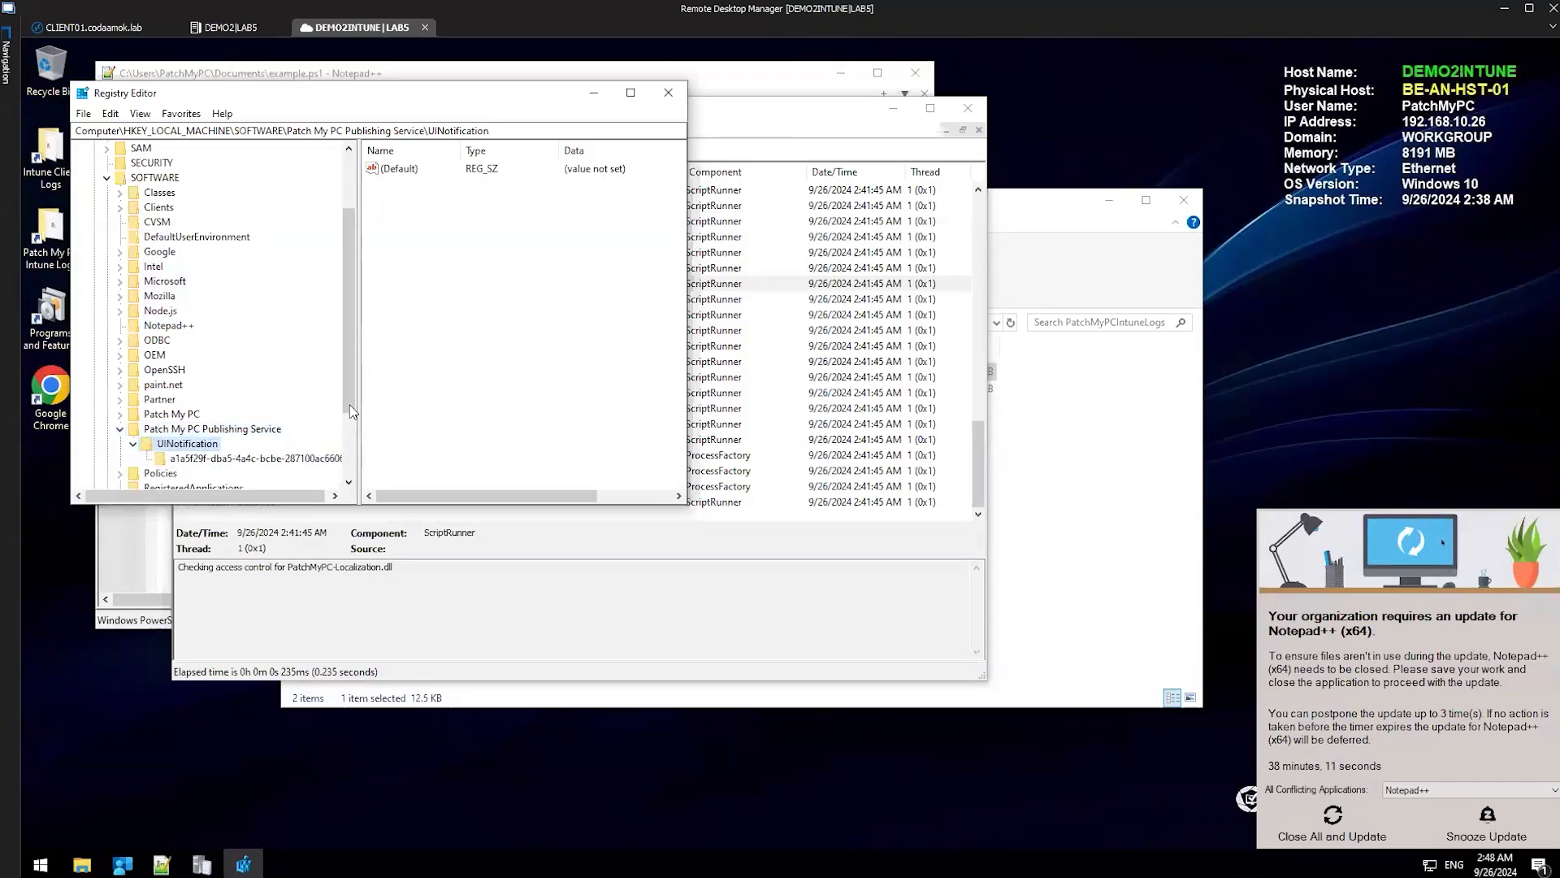
drag(358, 401, 392, 402)
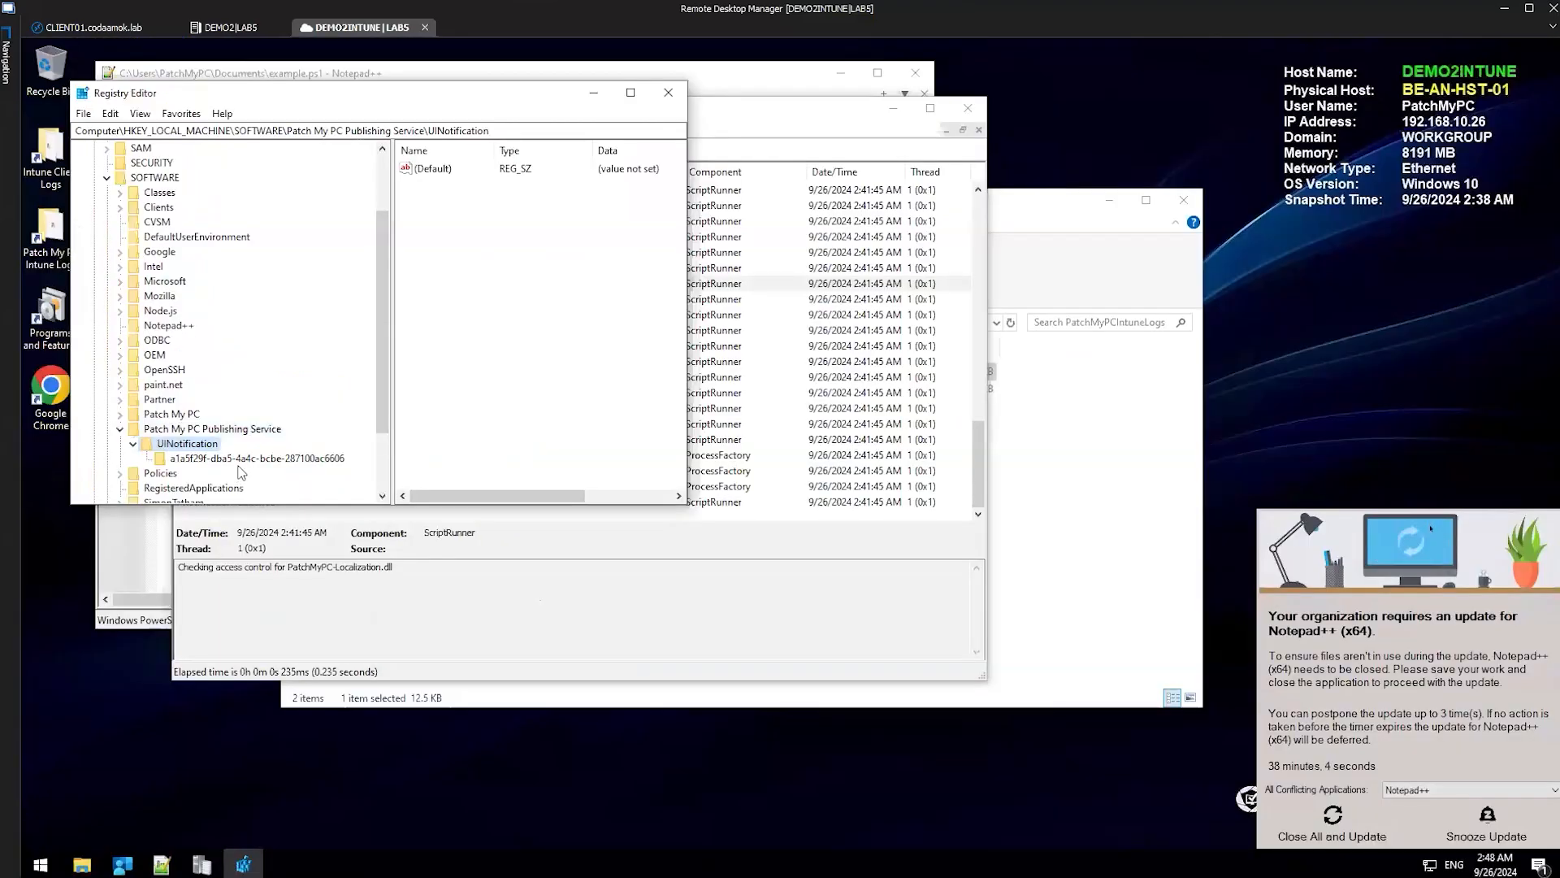
click(243, 459)
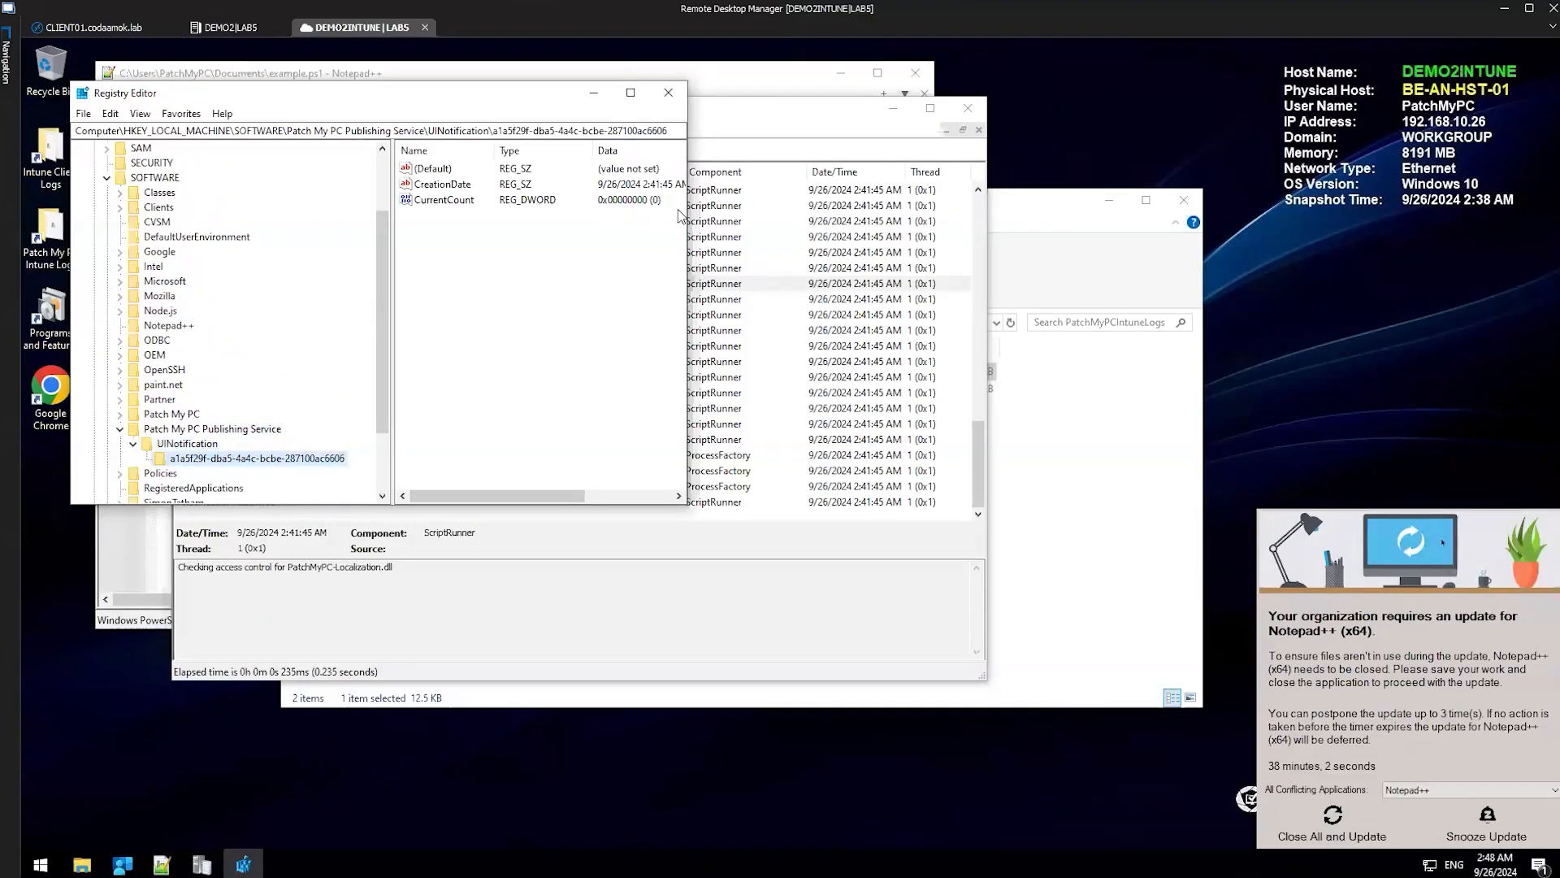
Widen Registry Editor to show the full value data and mark the CurrentCount value with a red arrow
drag(688, 216, 759, 216)
key(ctrl+1)
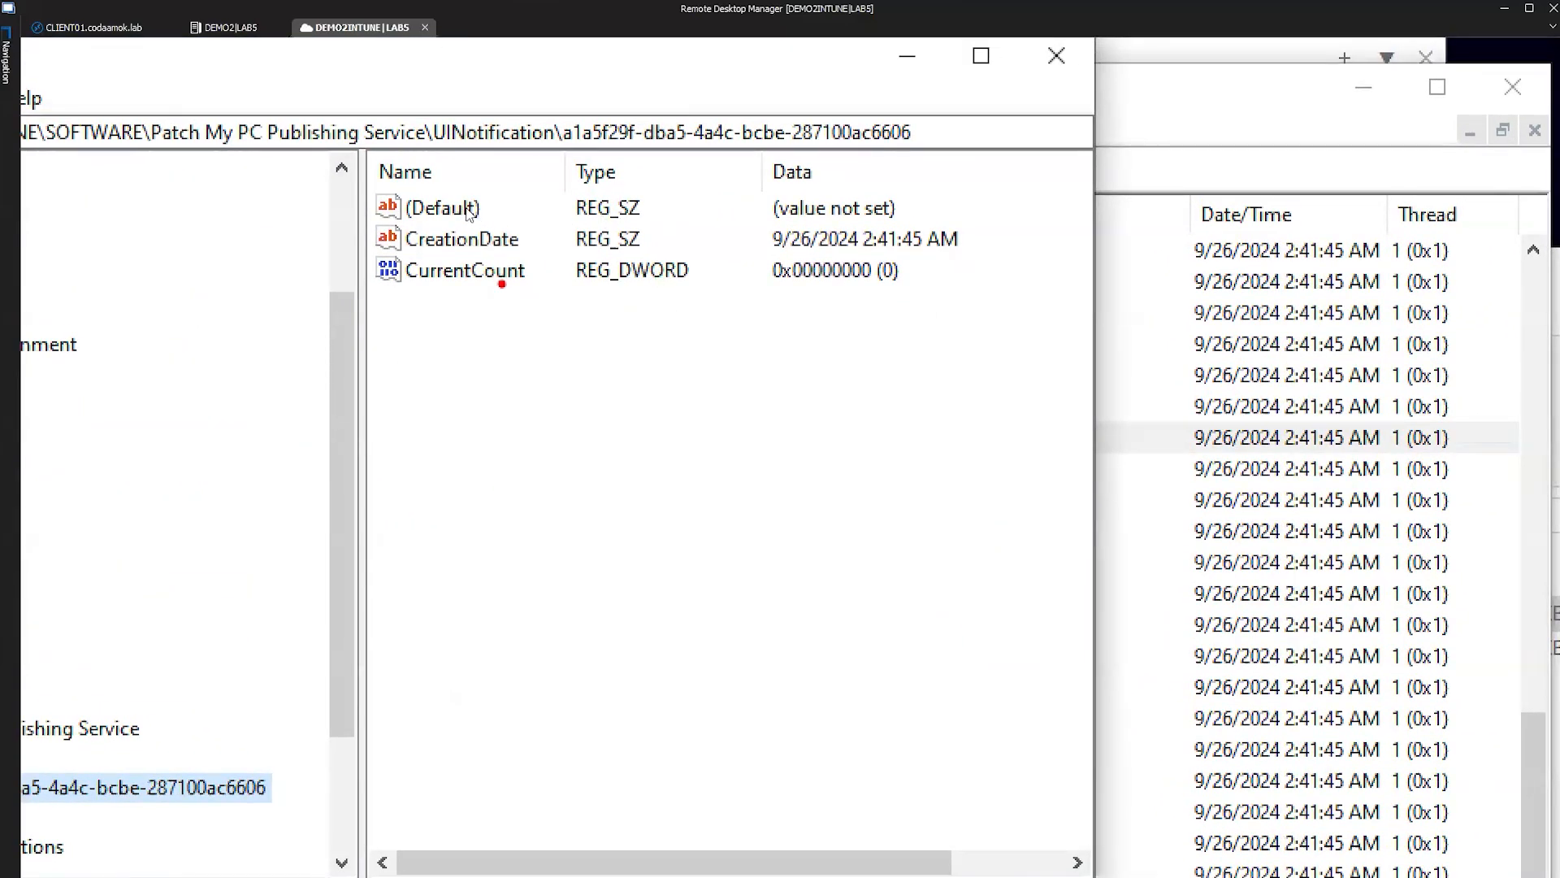
drag(509, 284, 614, 406)
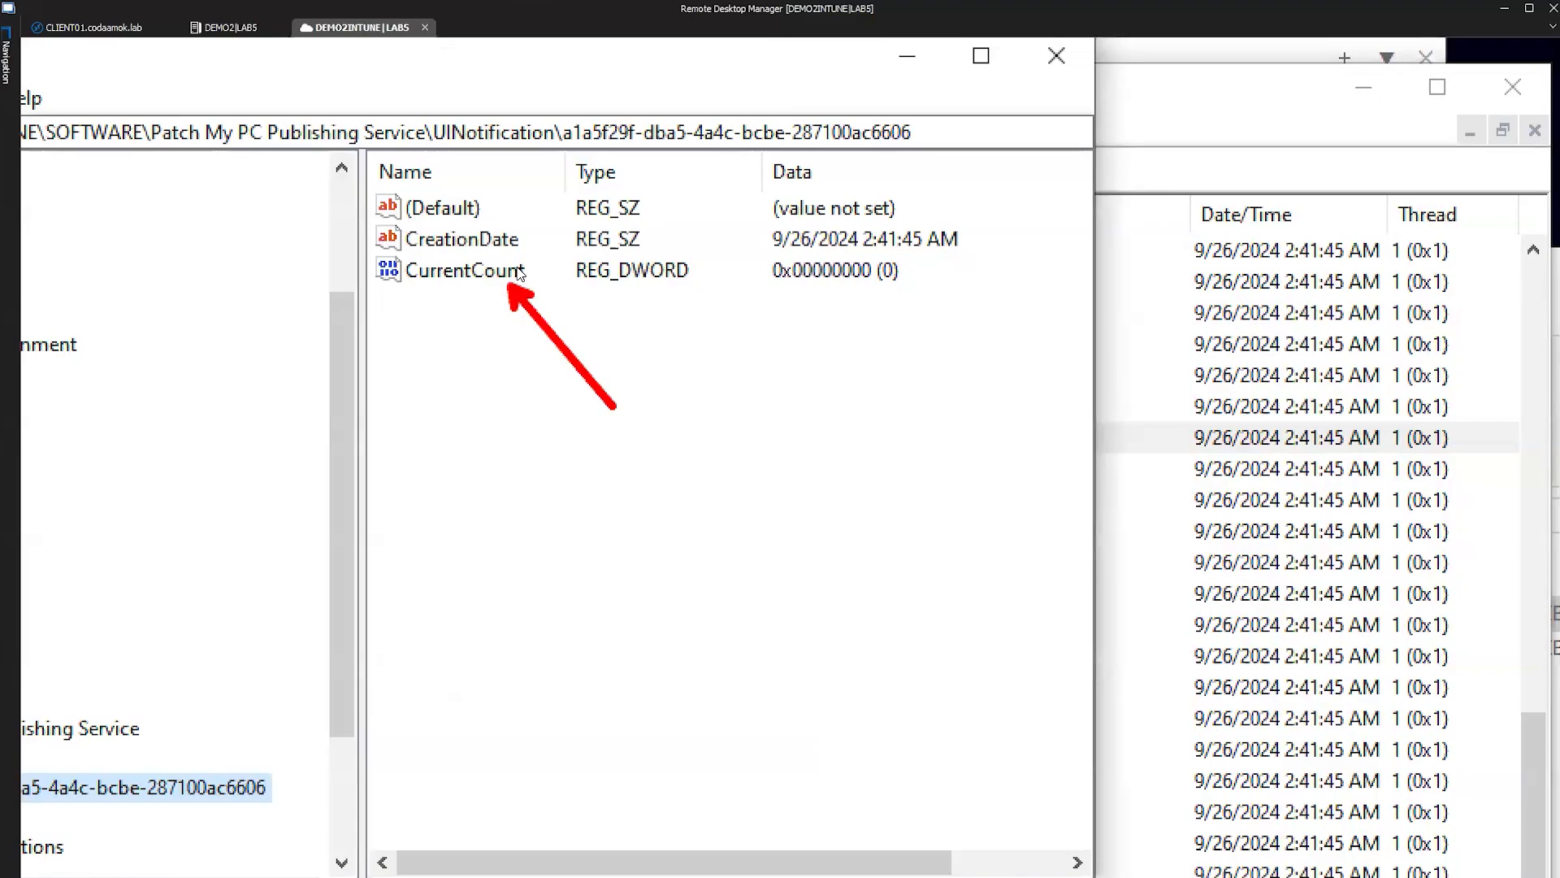
key(Escape)
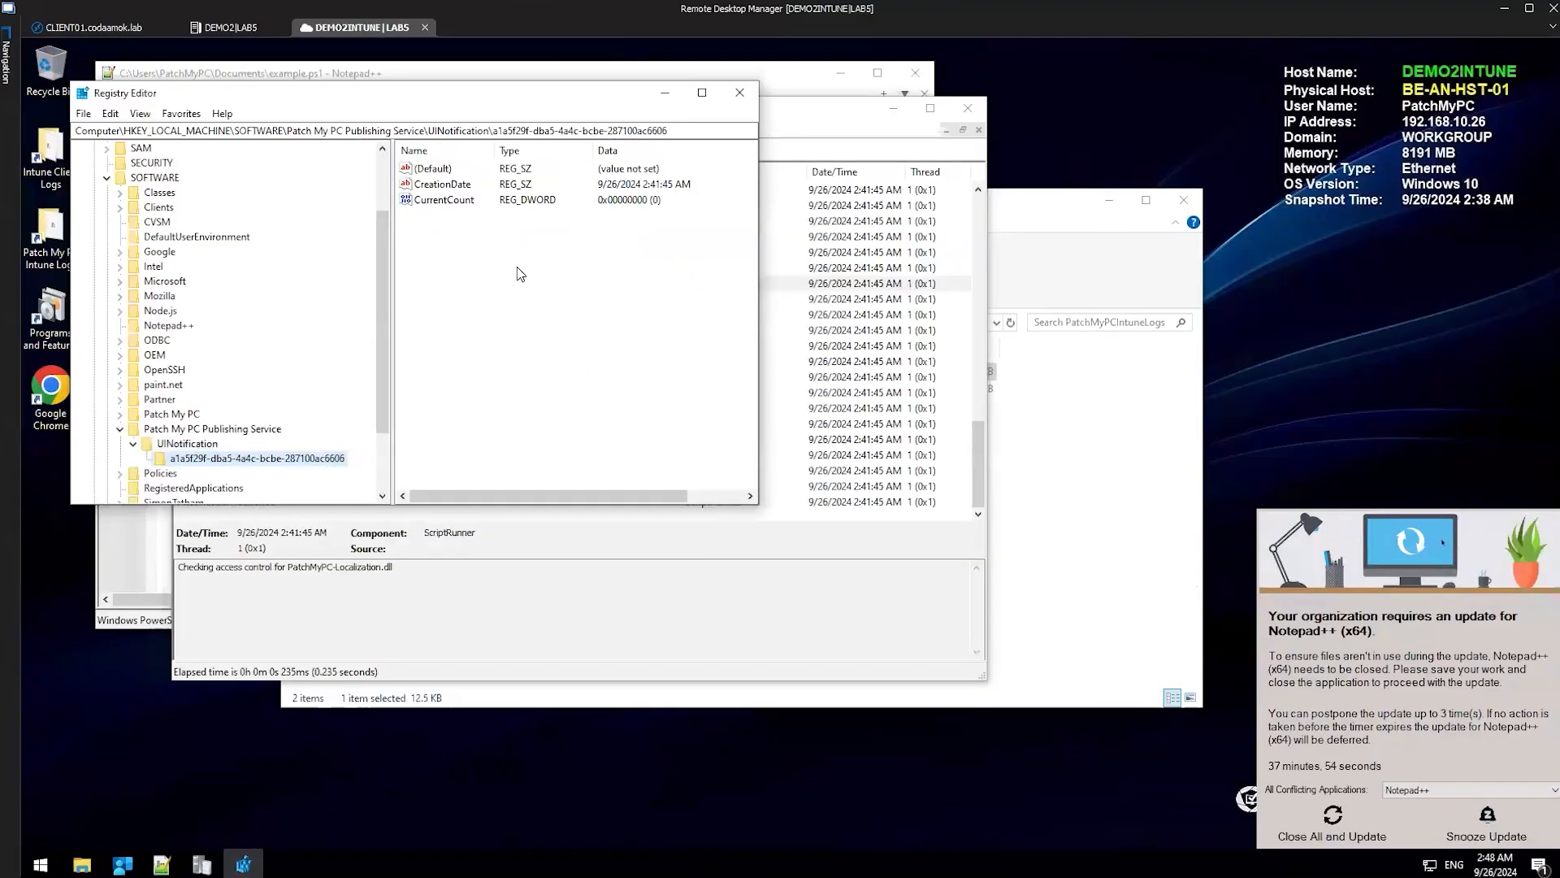
Snooze the Notepad++ (x64) update and recheck the subkey's CurrentCount value, minimizing Registry Editor when done
click(1472, 834)
click(457, 267)
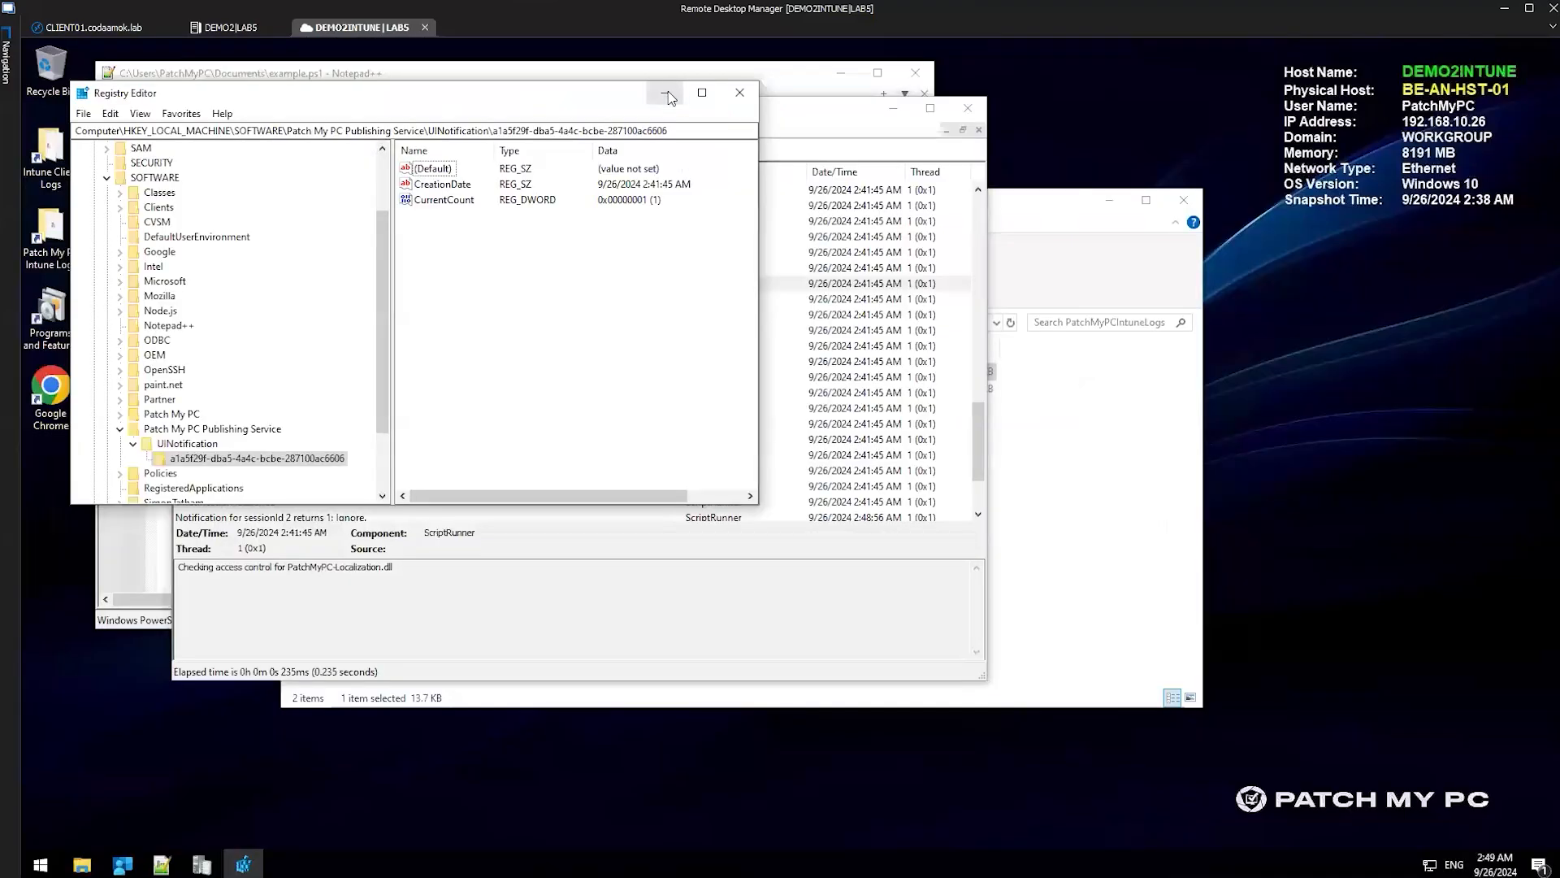
click(668, 96)
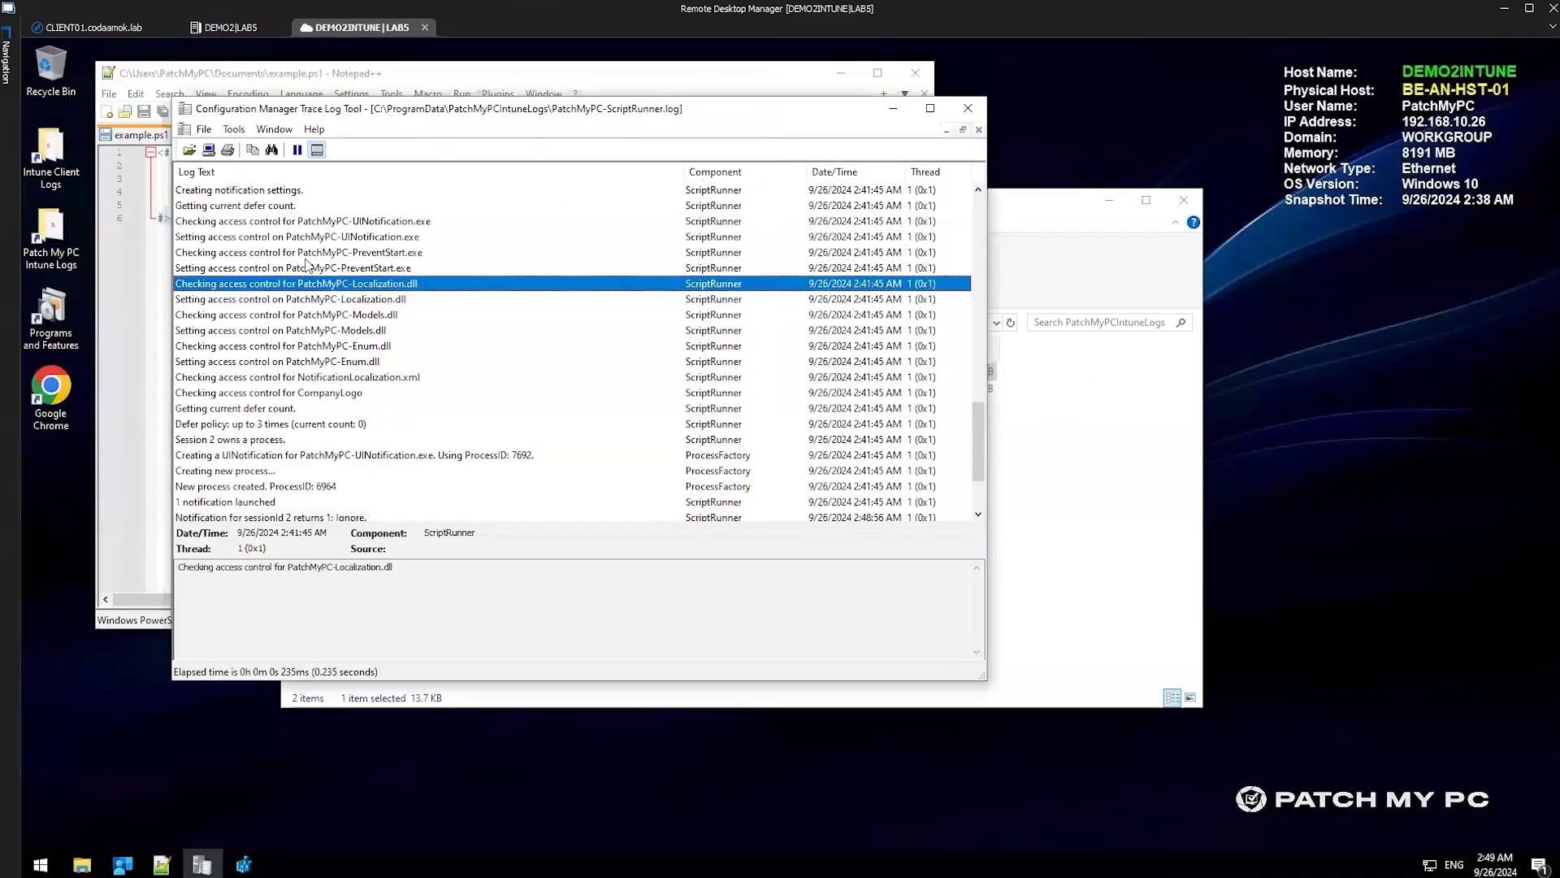
Mark the log's notification launched, sessionId 2 and session user entries in red, and clear the annotations
scroll(235, 413, down, 3)
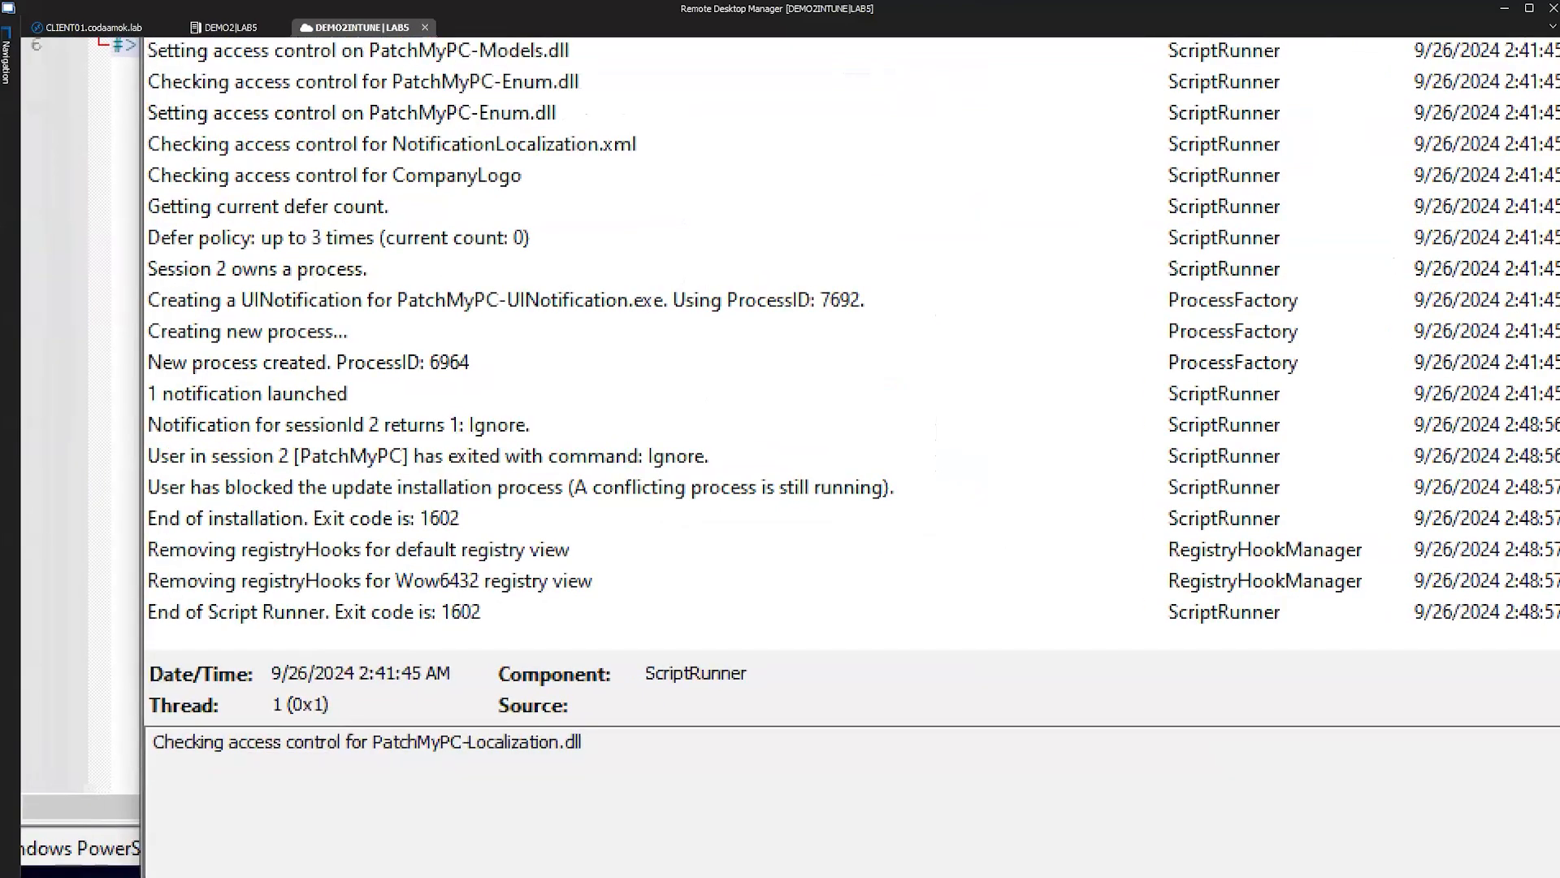
click(216, 404)
drag(387, 376, 547, 375)
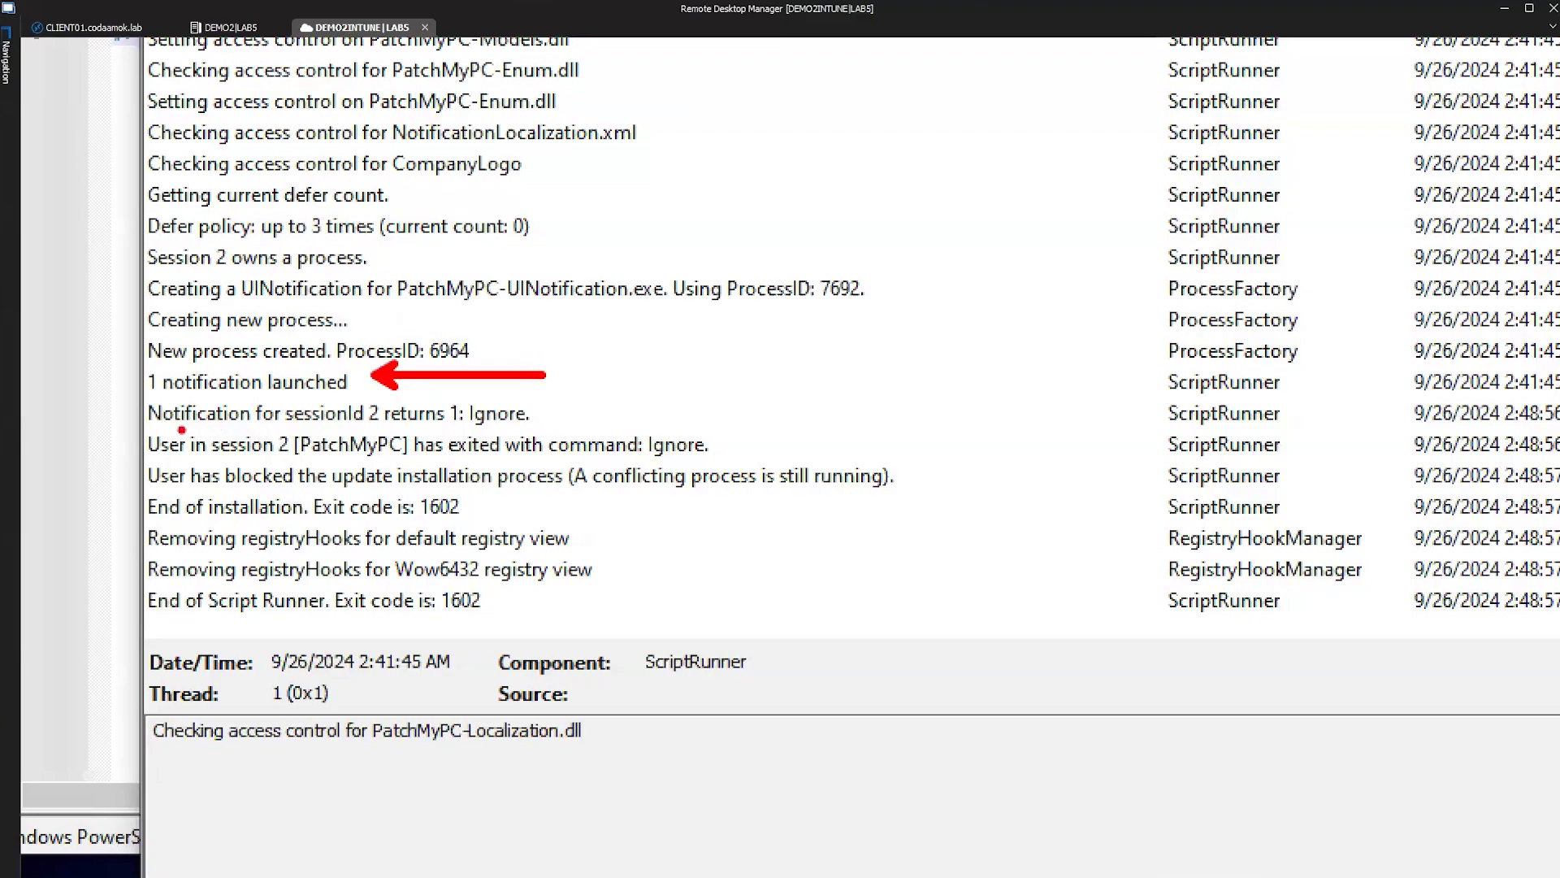
drag(151, 431, 555, 432)
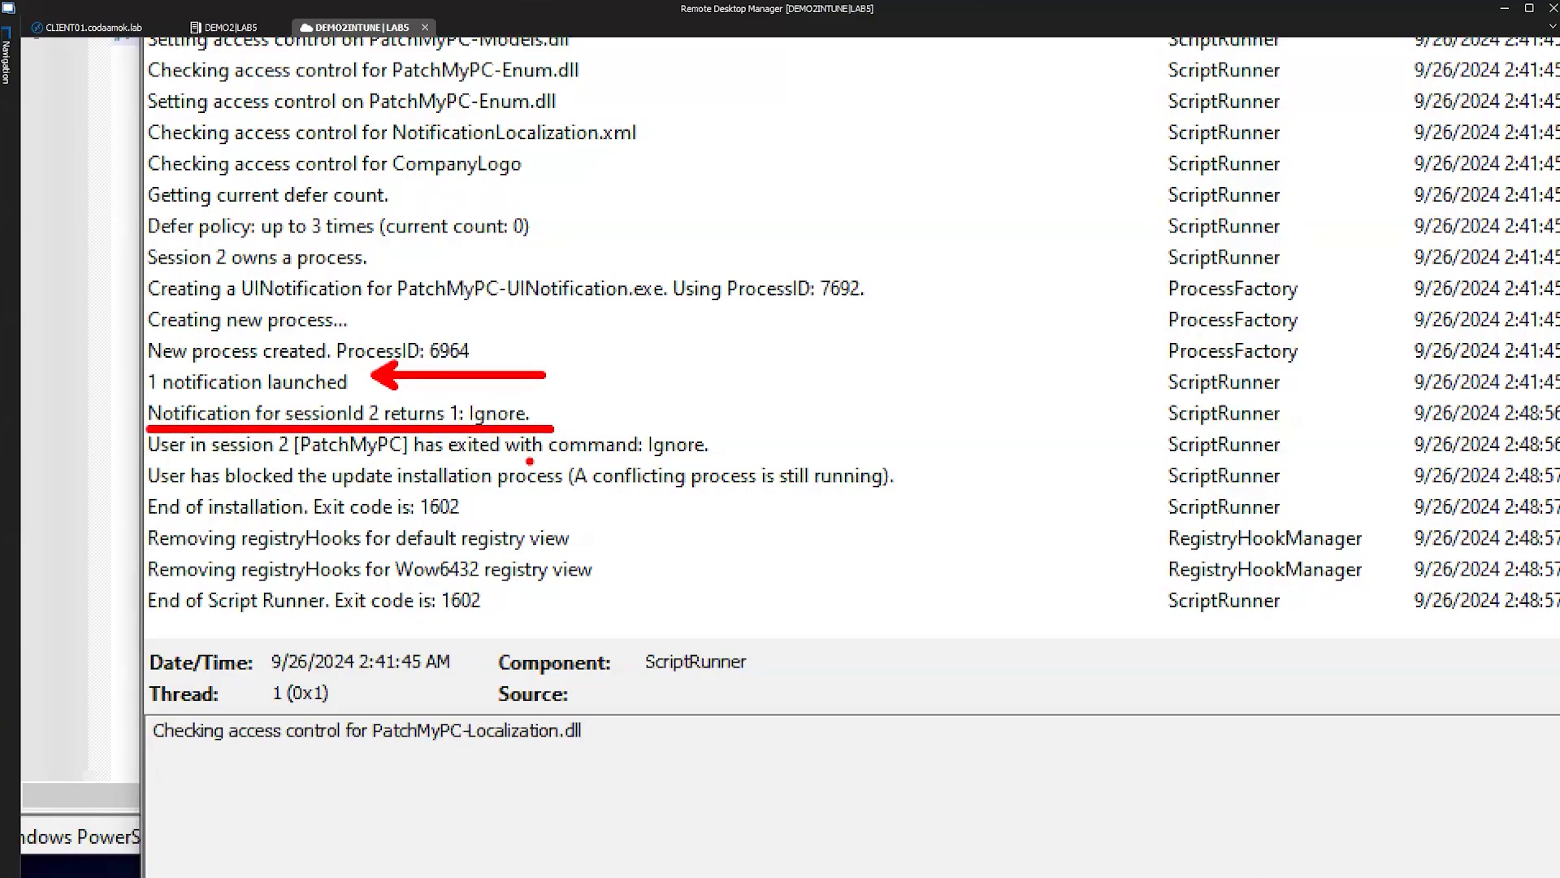
mouse_move(150, 462)
mouse_down()
mouse_move(446, 465)
mouse_move(436, 458)
mouse_move(418, 481)
mouse_move(439, 509)
mouse_up()
key(ctrl+z)
key(ctrl+z)
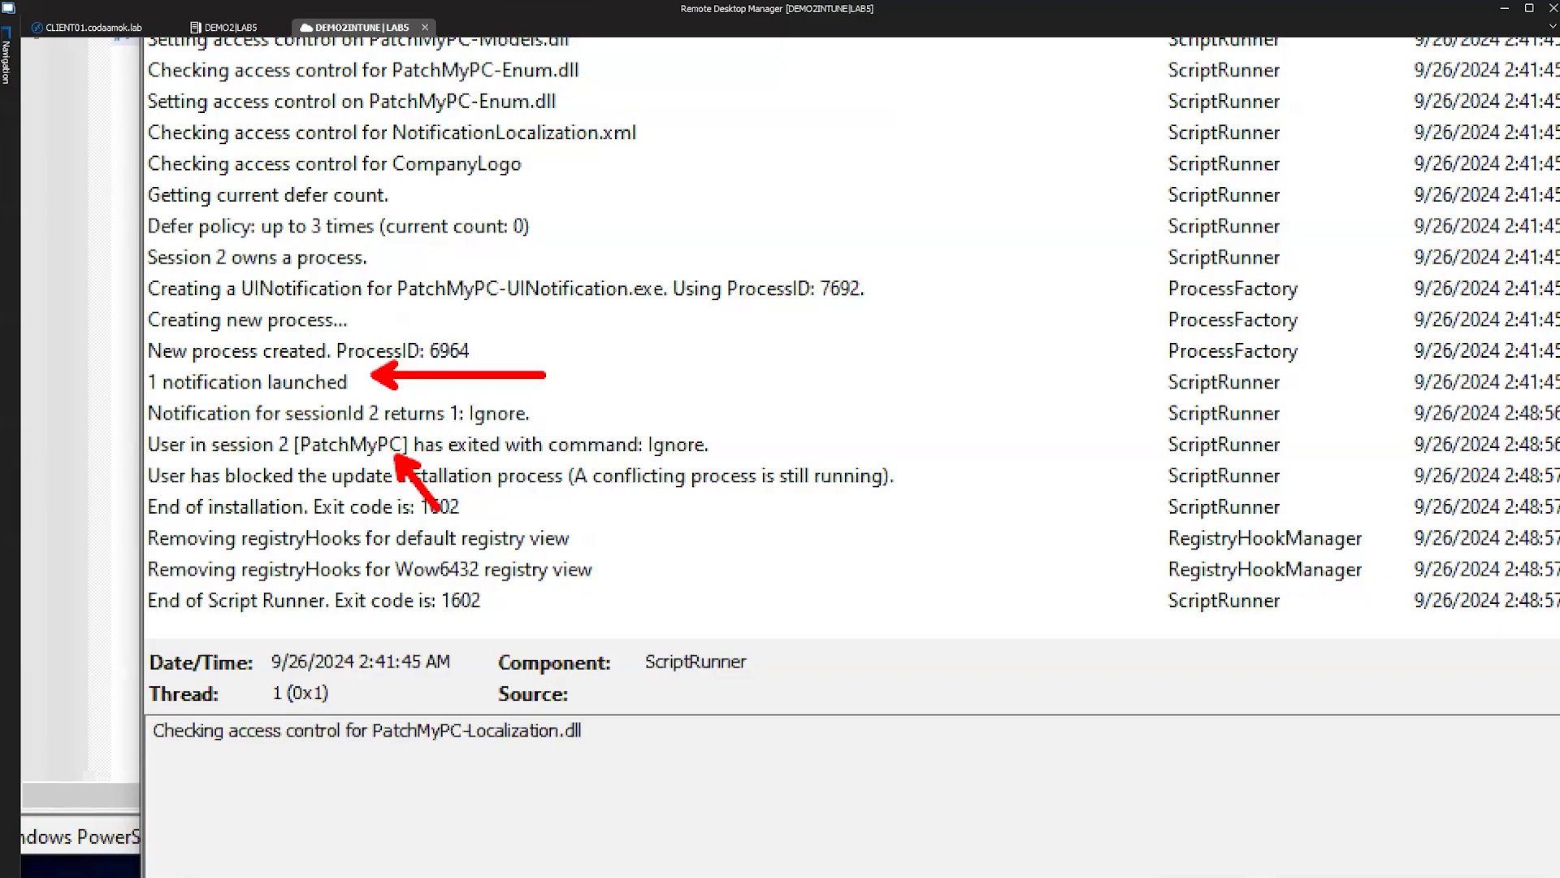
key(e)
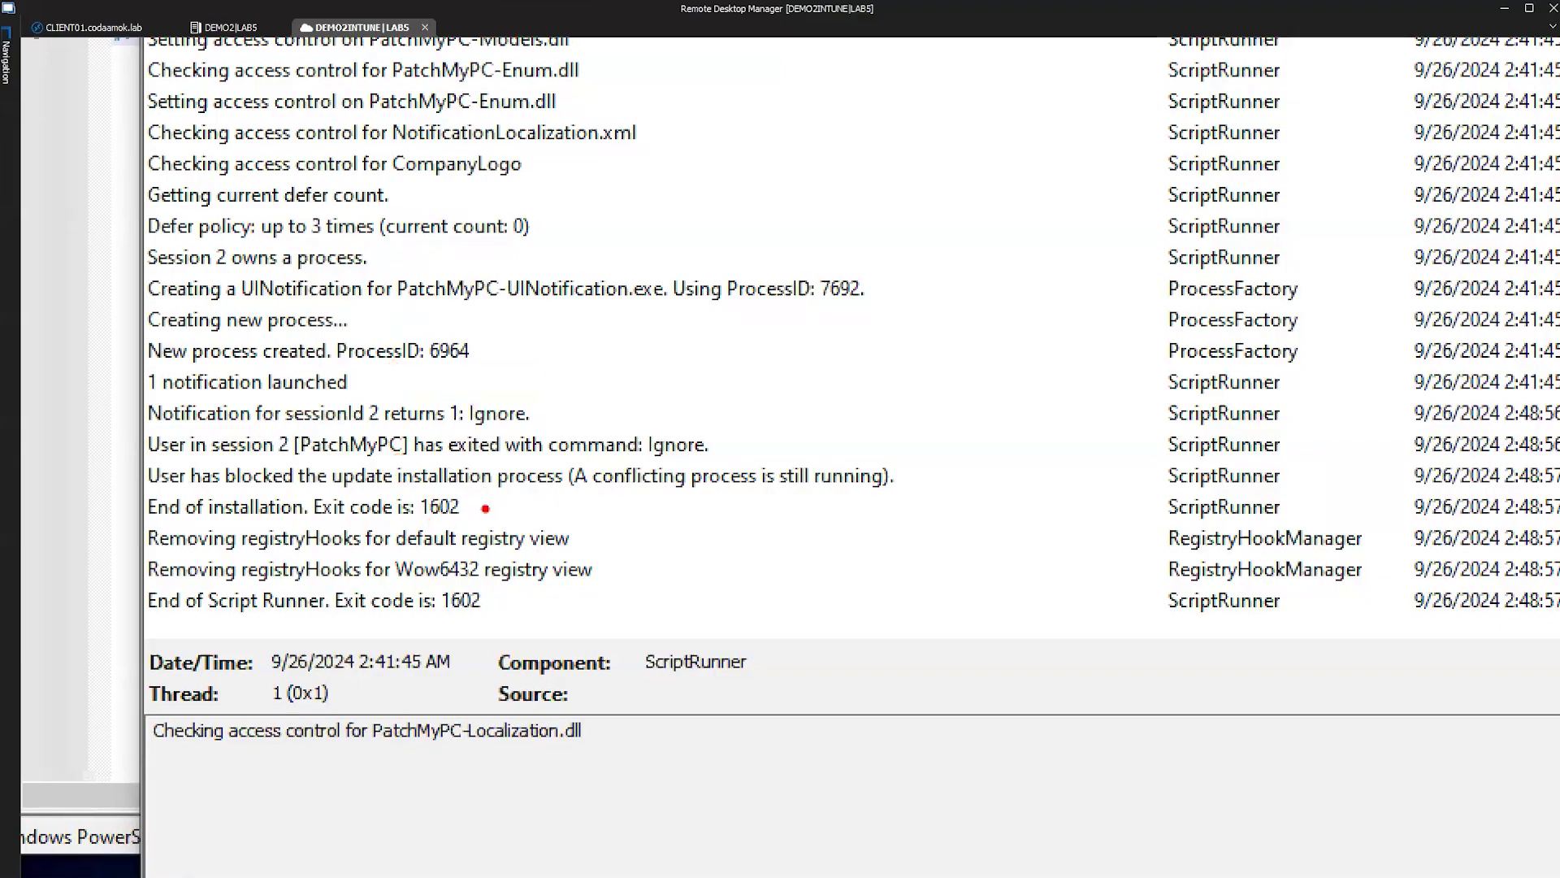
Point red arrows at the End of installation and End of Script Runner exit codes, and reposition the log window
drag(476, 507, 577, 508)
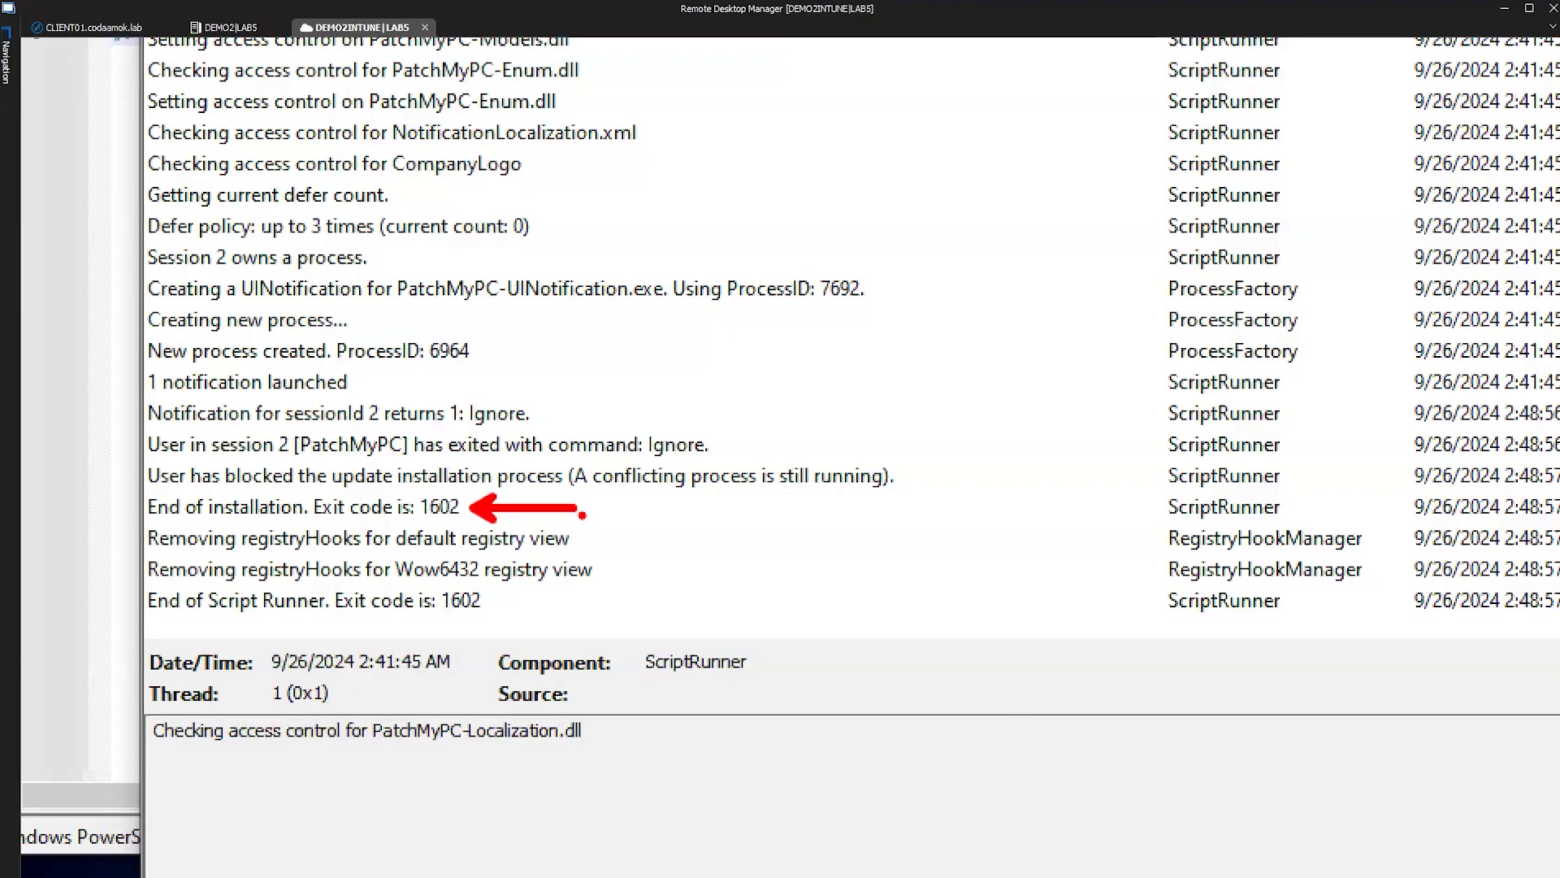
key(e)
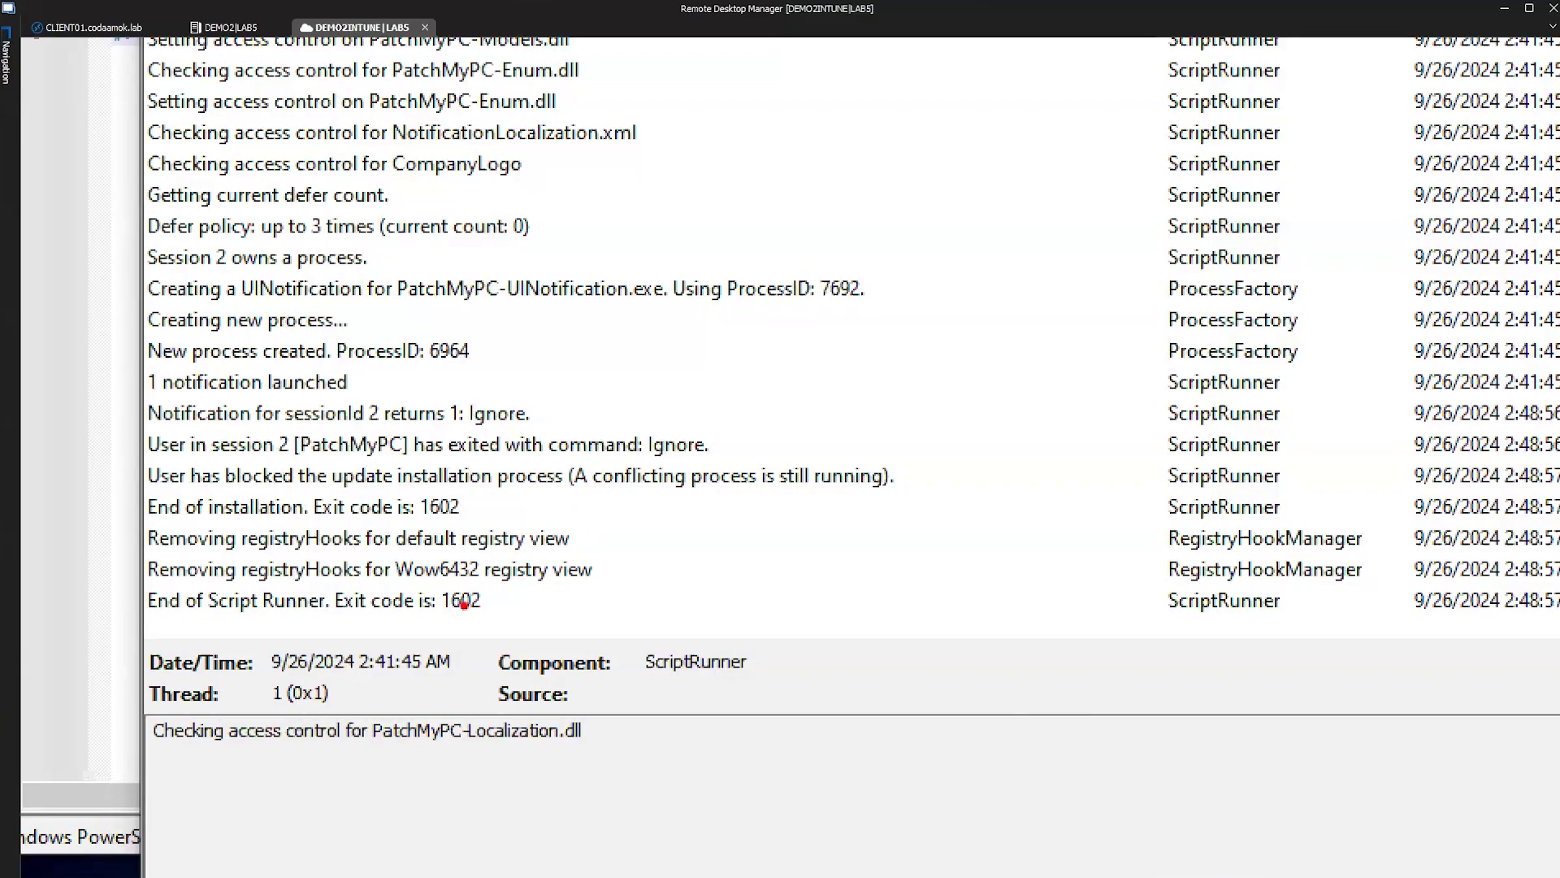
drag(504, 601, 624, 599)
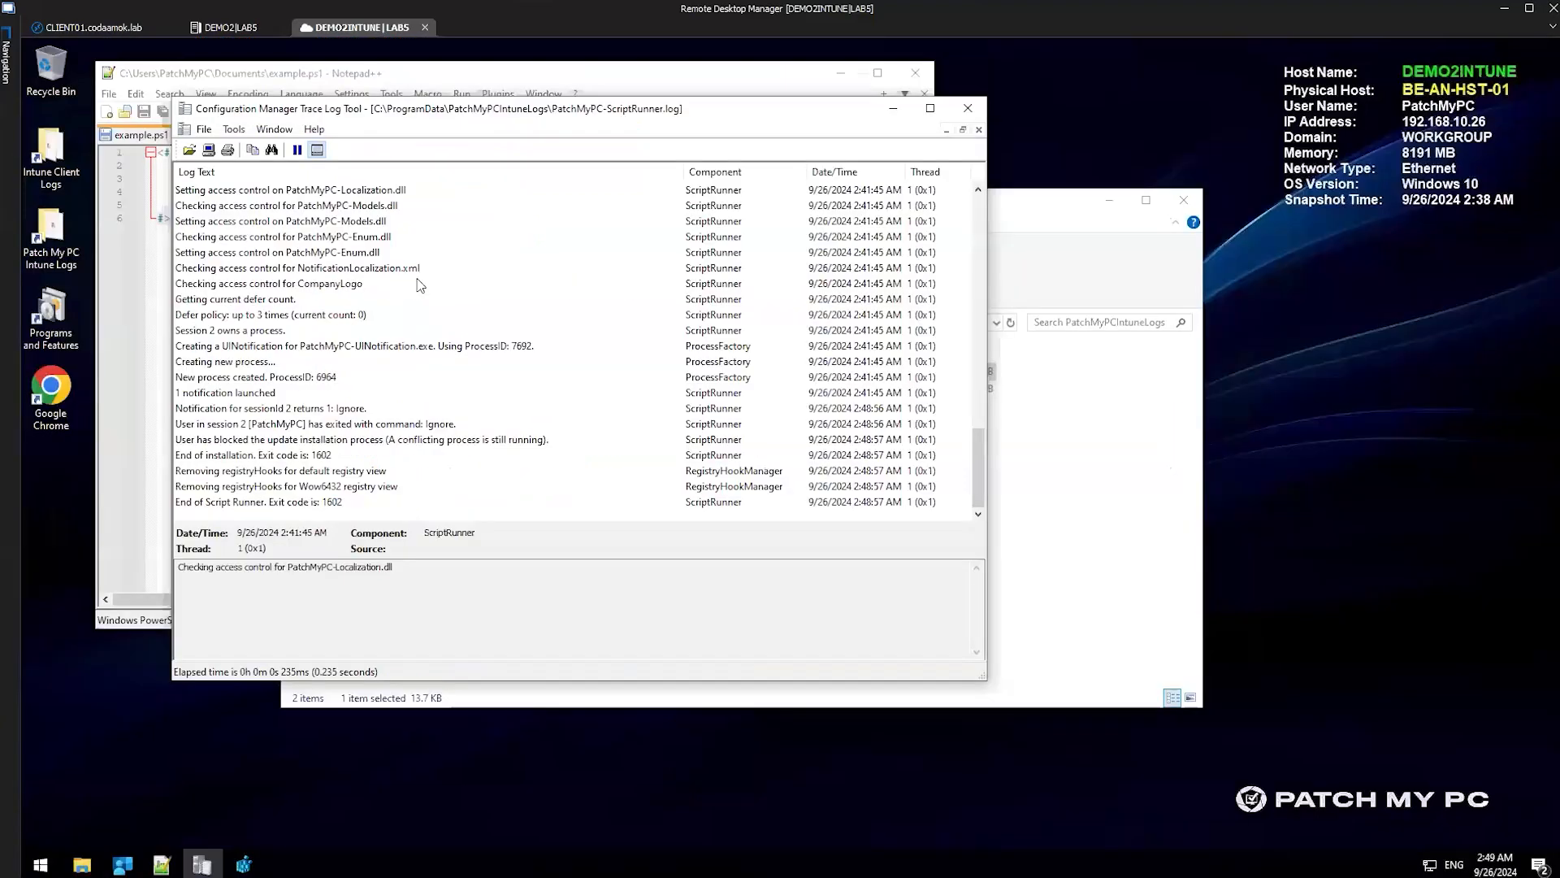
drag(447, 114, 514, 186)
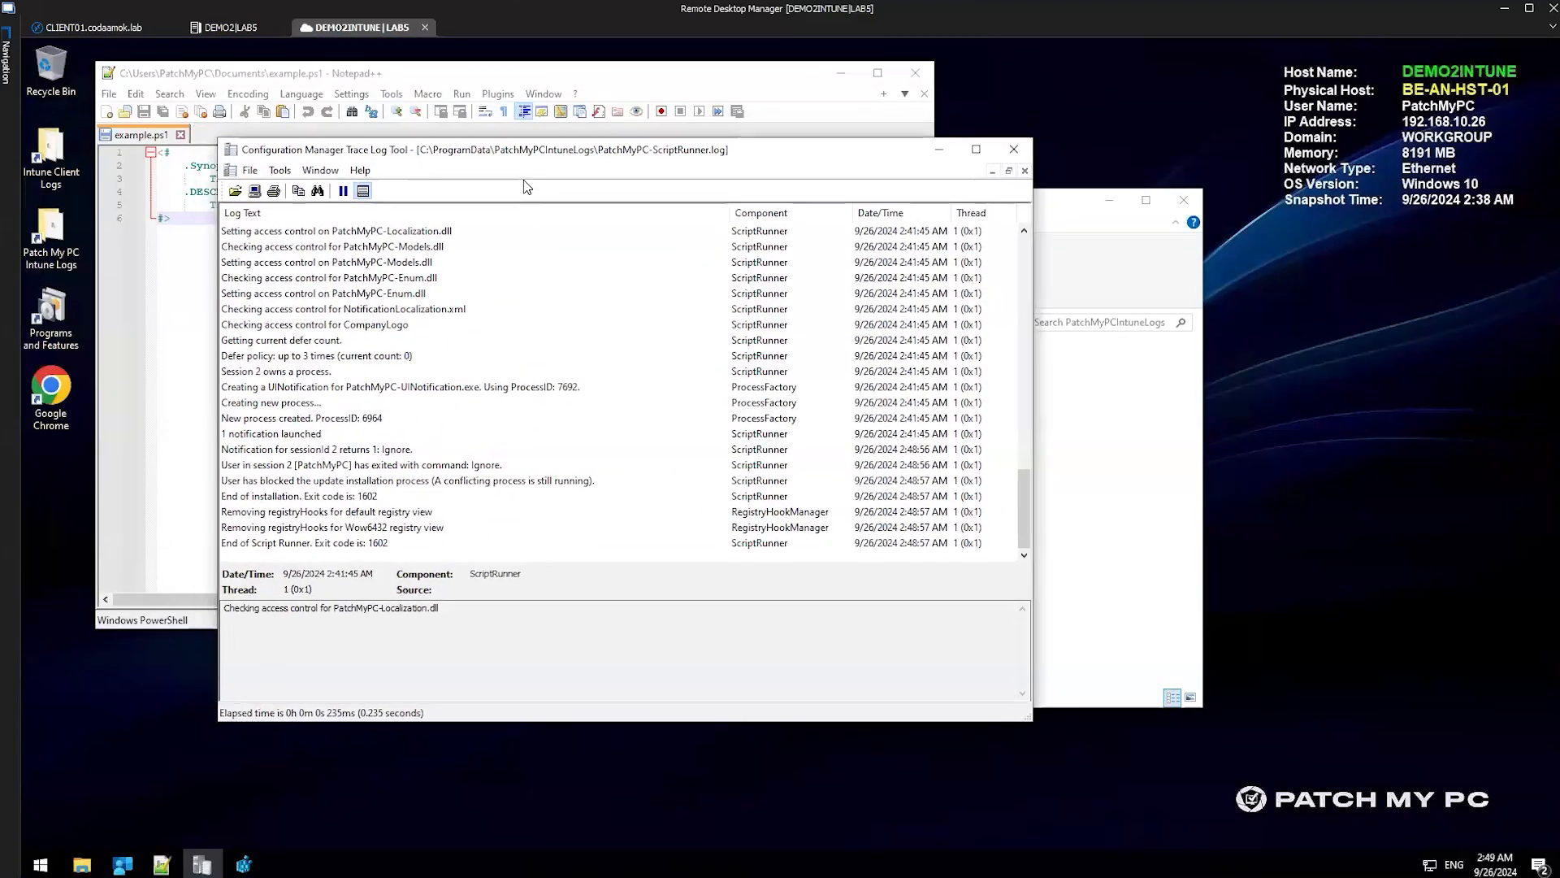
Move the ScriptRunner log window aside, switch to Company Portal and install Greenshot 1.2.10.6
mouse_move(542, 187)
mouse_down()
mouse_move(714, 240)
mouse_move(908, 254)
mouse_up()
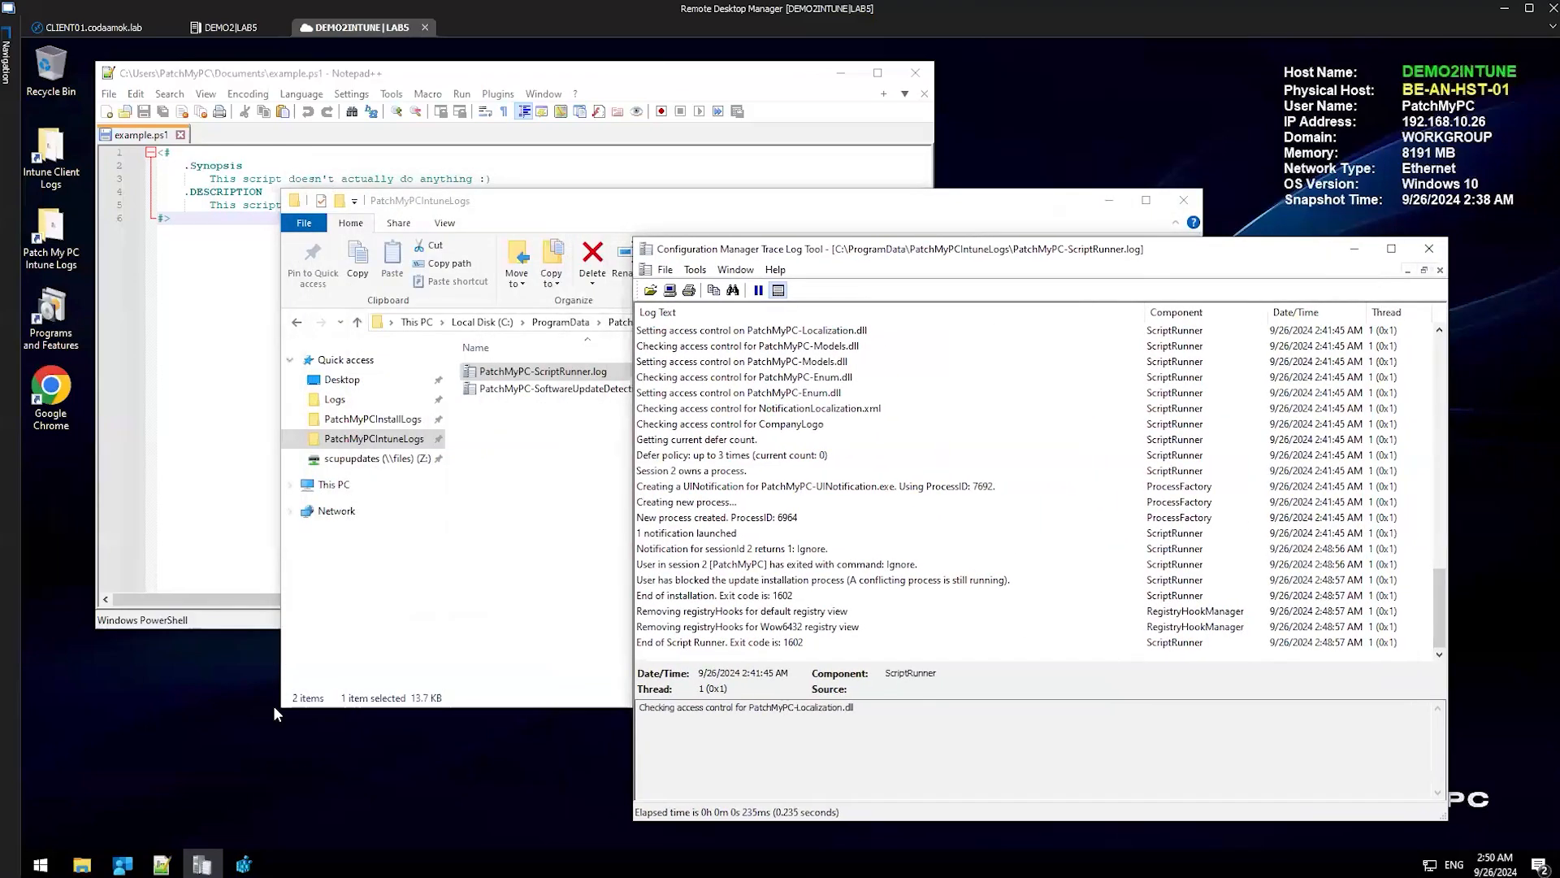
mouse_move(243, 865)
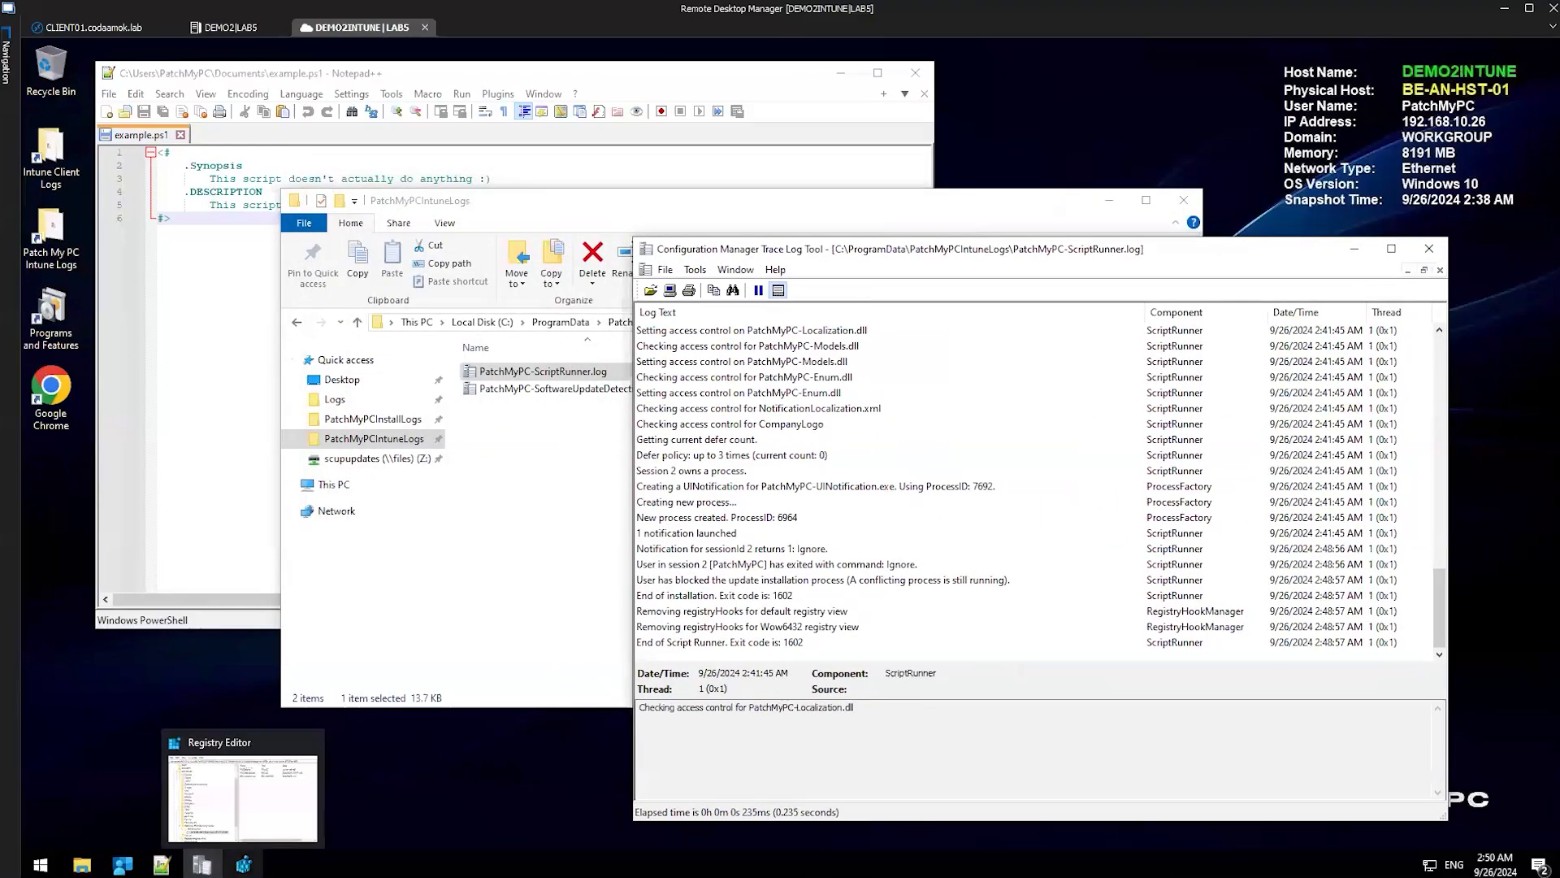
click(122, 865)
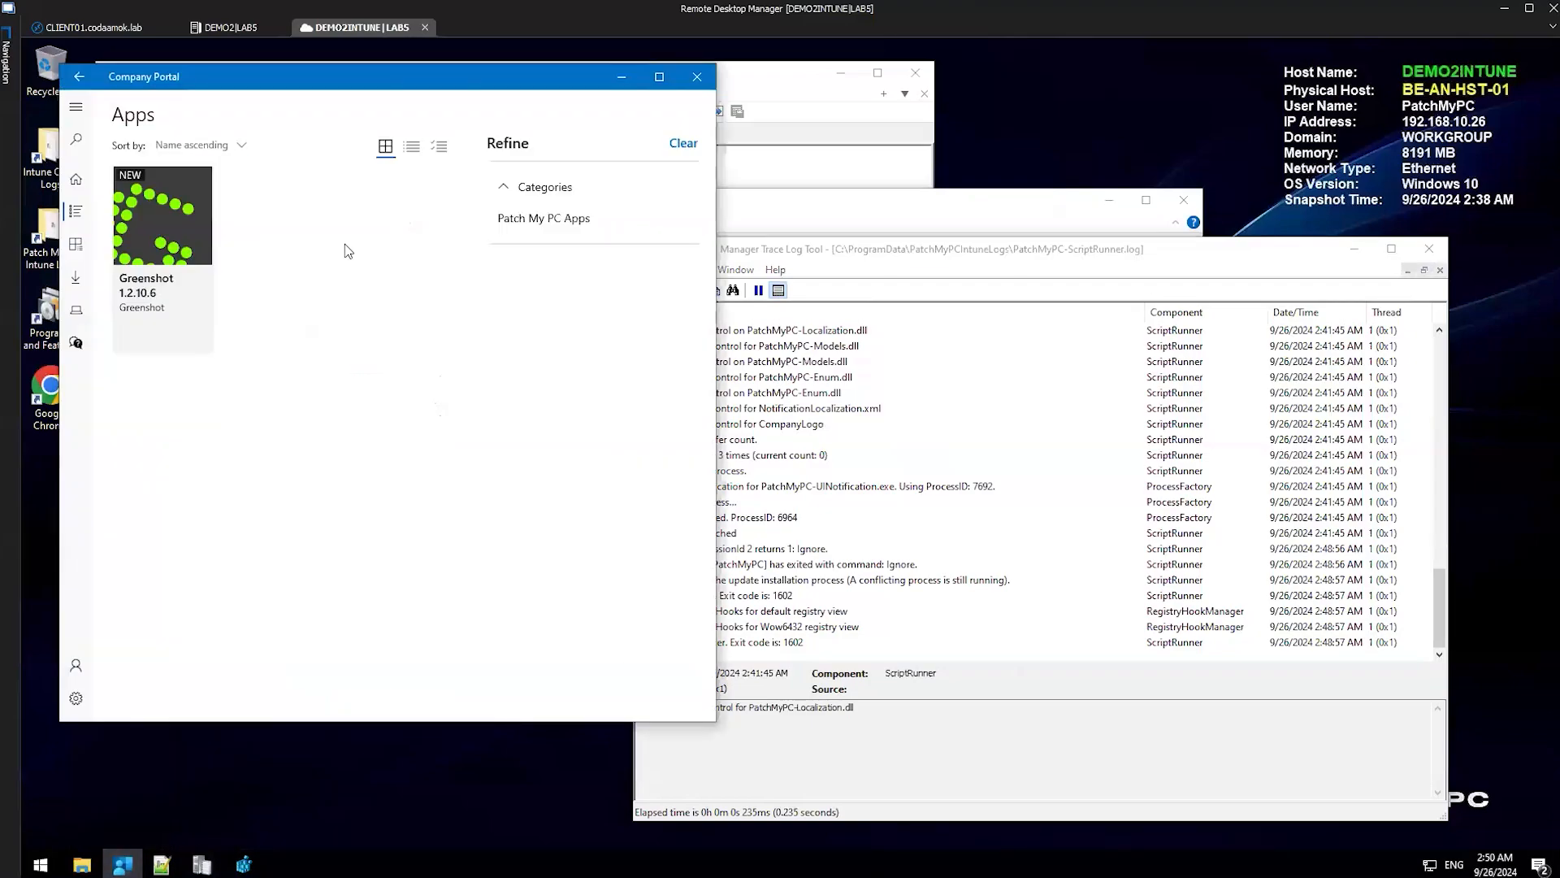
click(195, 217)
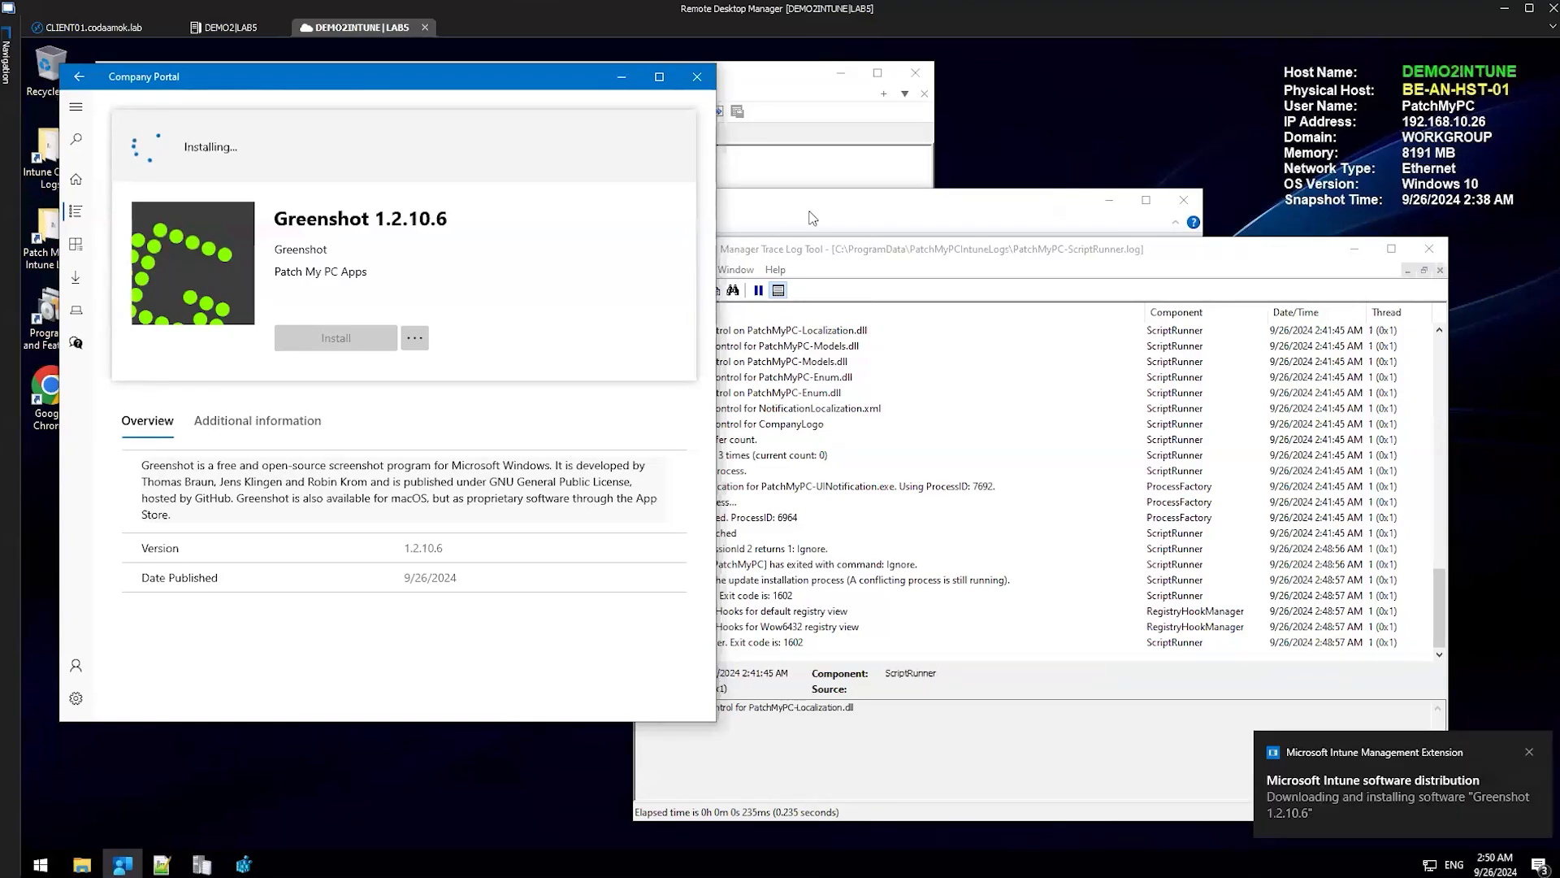
Bring up the PatchMyPCIntuneLogs folder and point red arrows at PatchMyPC-SoftwareDetectionScript.log and PatchMyPC-SoftwareUpdateDetectionScript.log
click(812, 217)
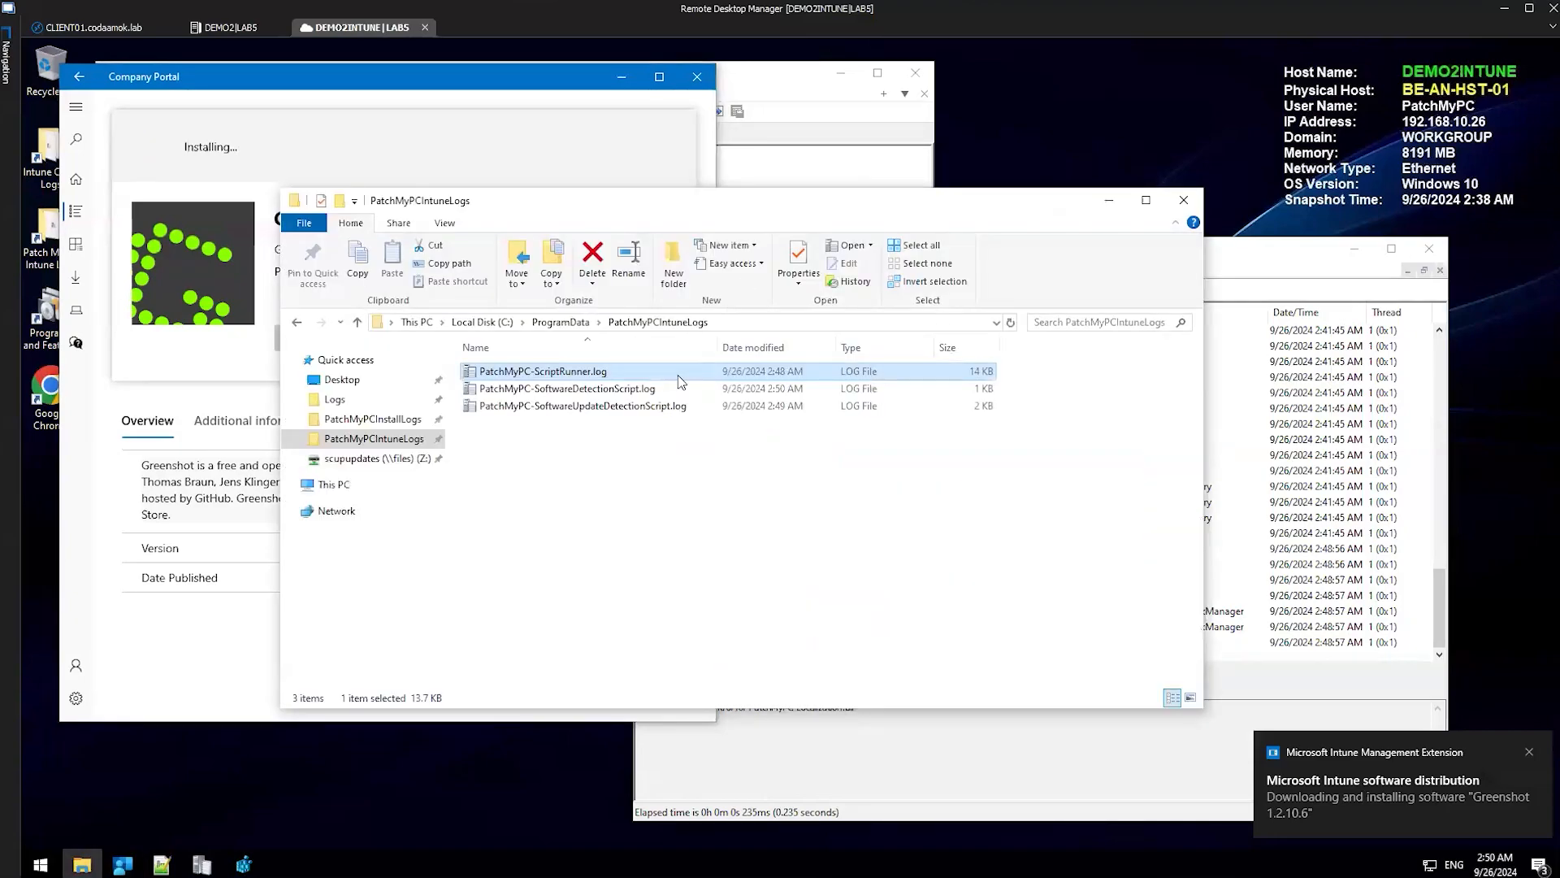
key(ctrl+1)
click(576, 390)
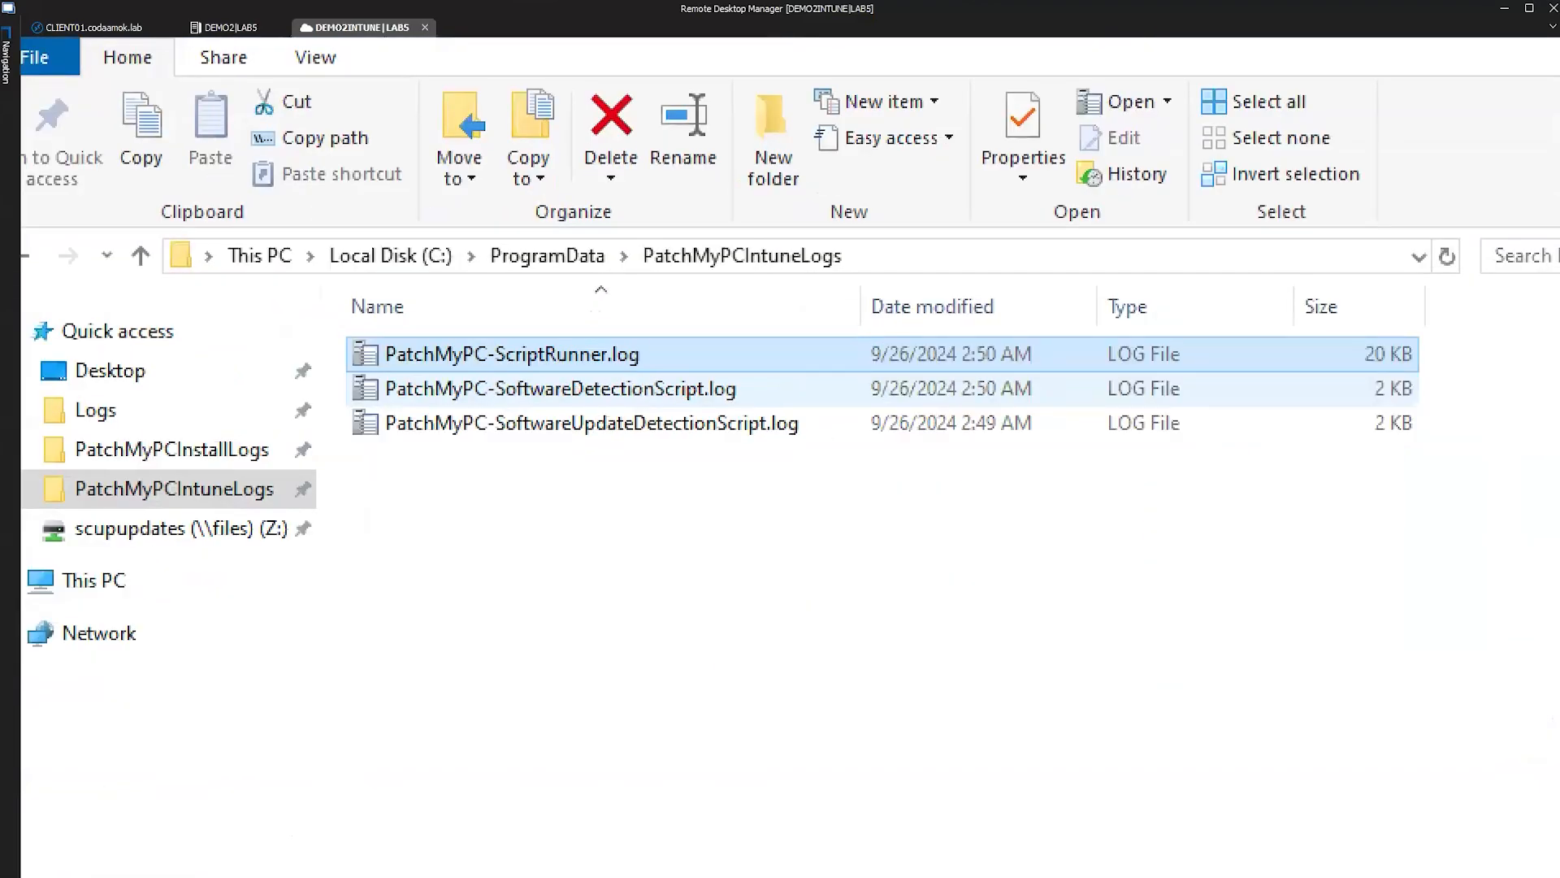
drag(731, 380, 851, 356)
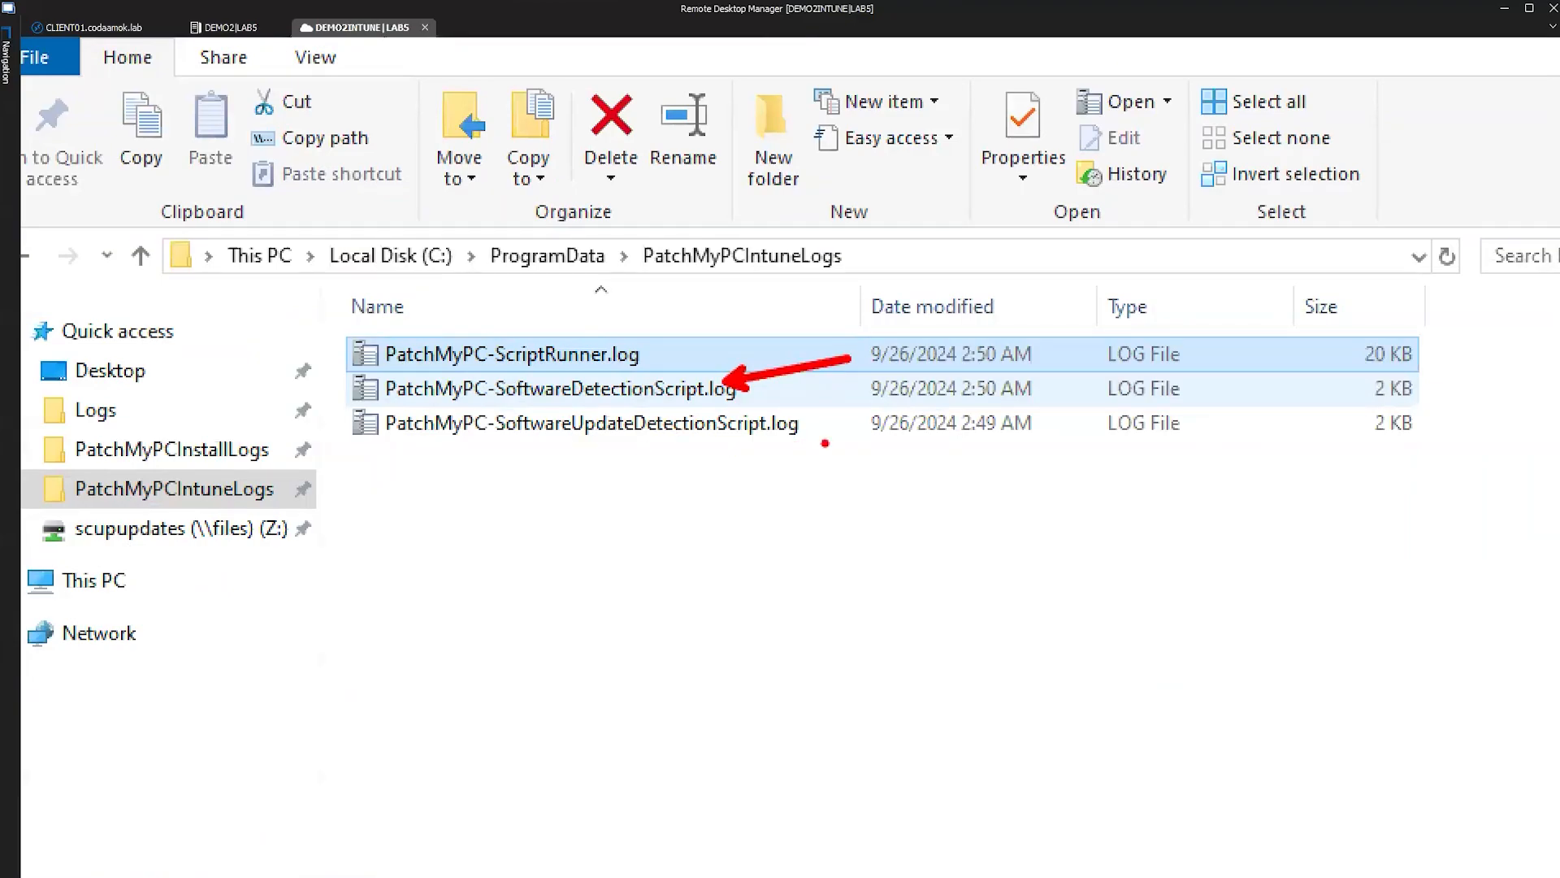
drag(793, 447, 881, 567)
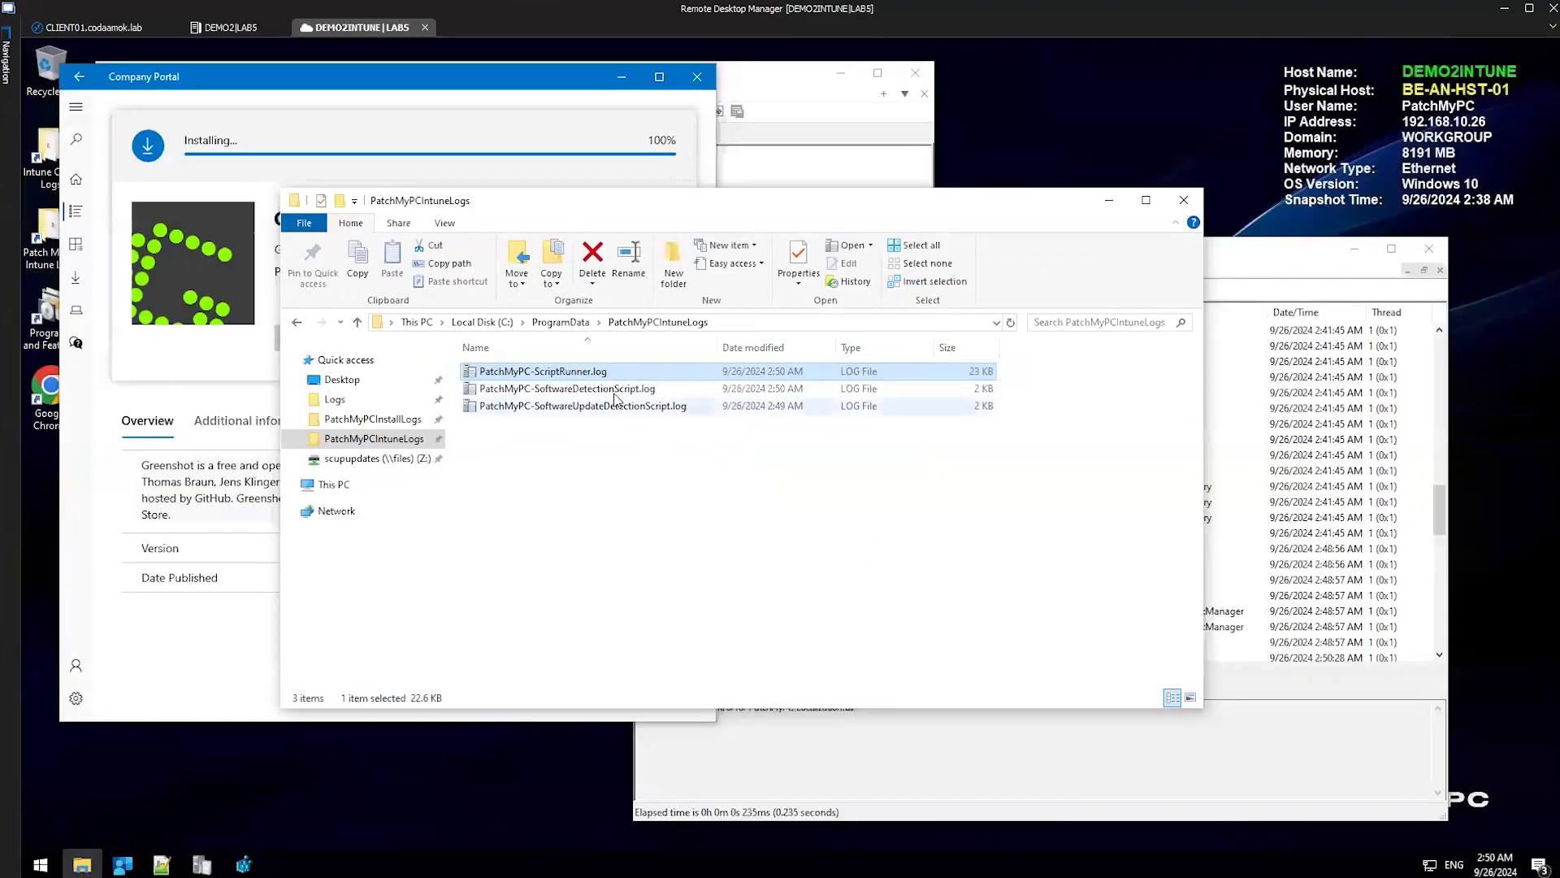
Open PatchMyPC-SoftwareDetectionScript.log, then resize and reposition its window so the Greenshot installation status shows beside it
double_click(616, 389)
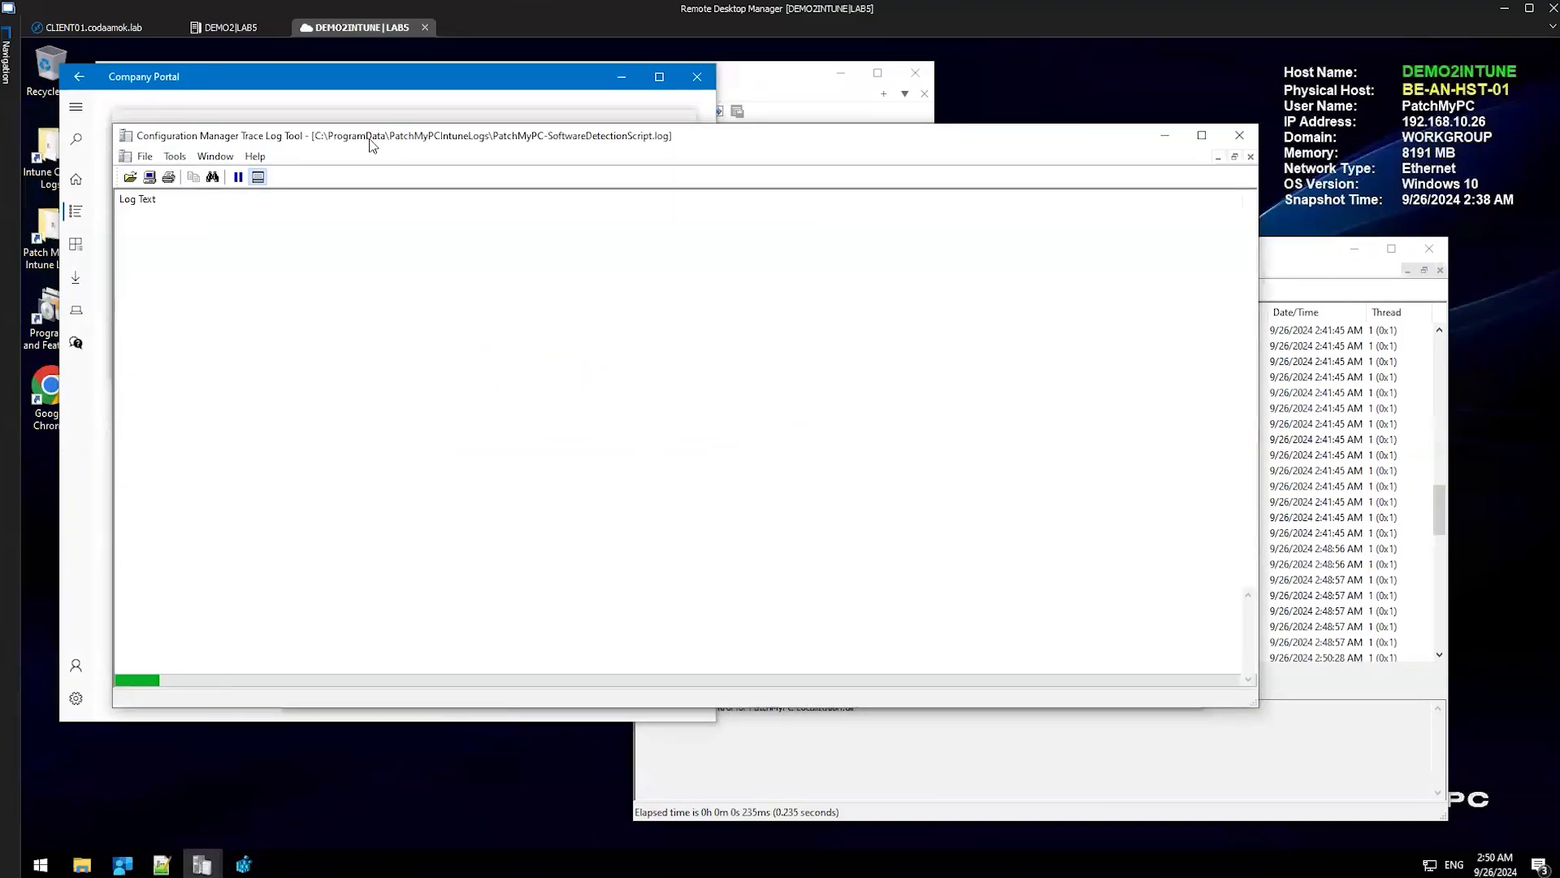
drag(363, 142, 445, 147)
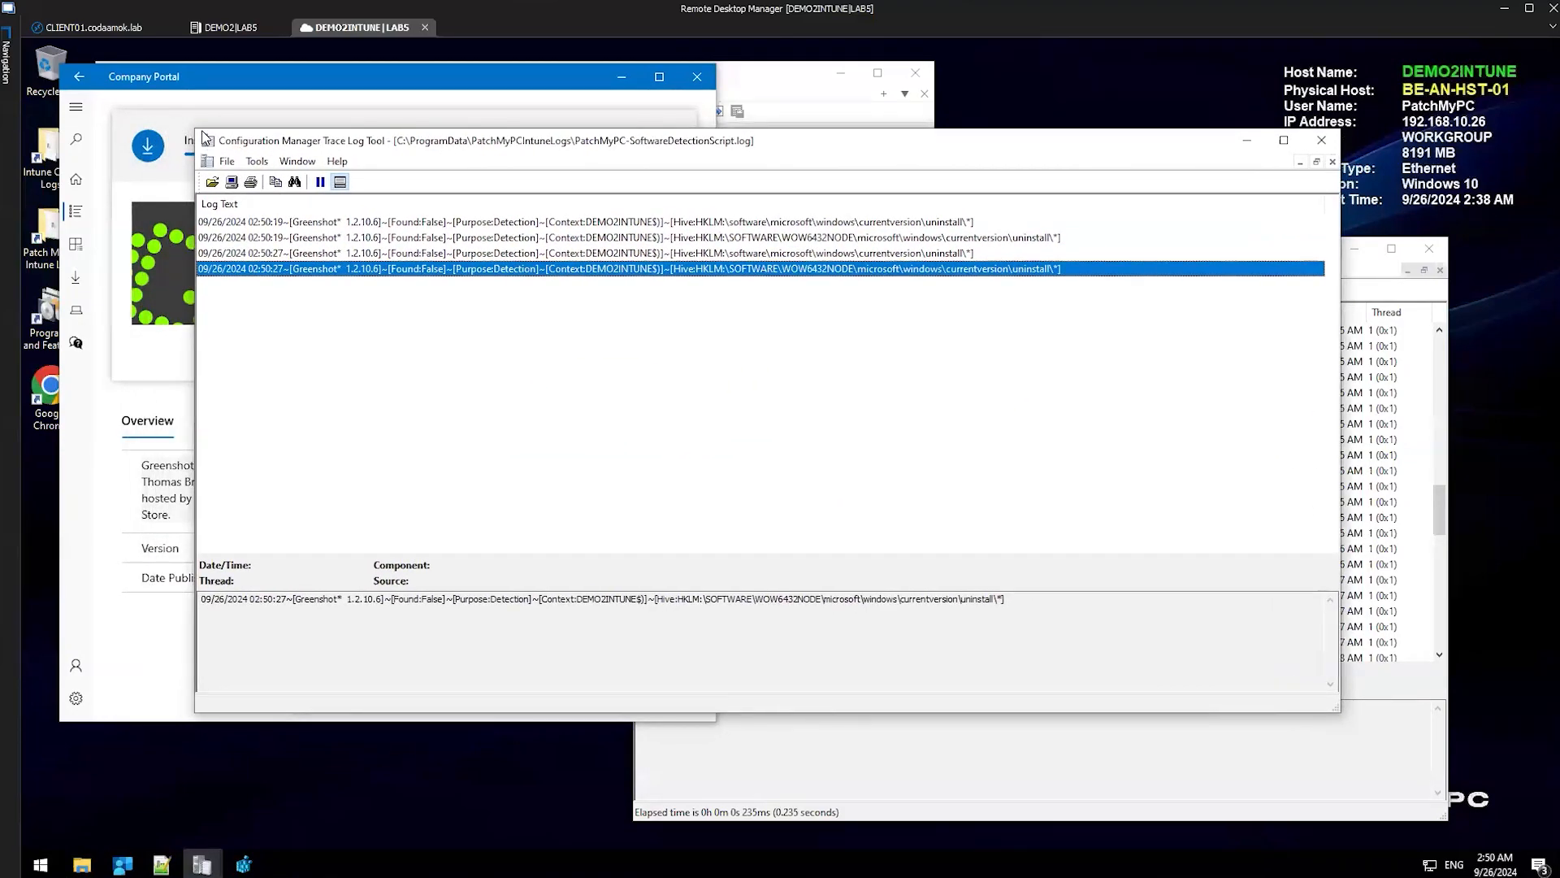
drag(205, 137, 428, 163)
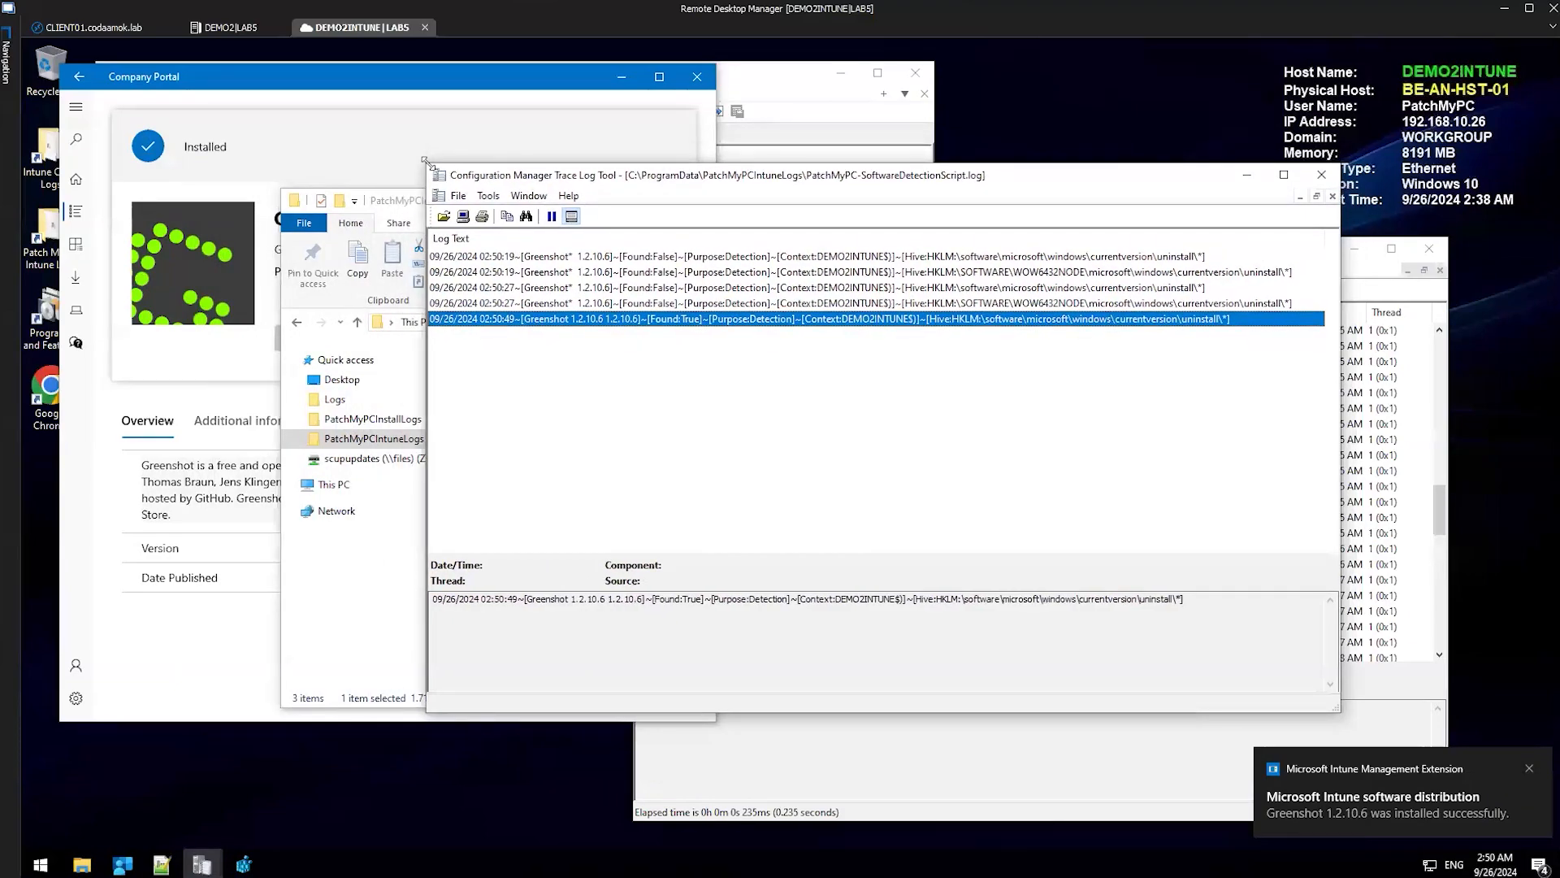
drag(642, 183, 512, 168)
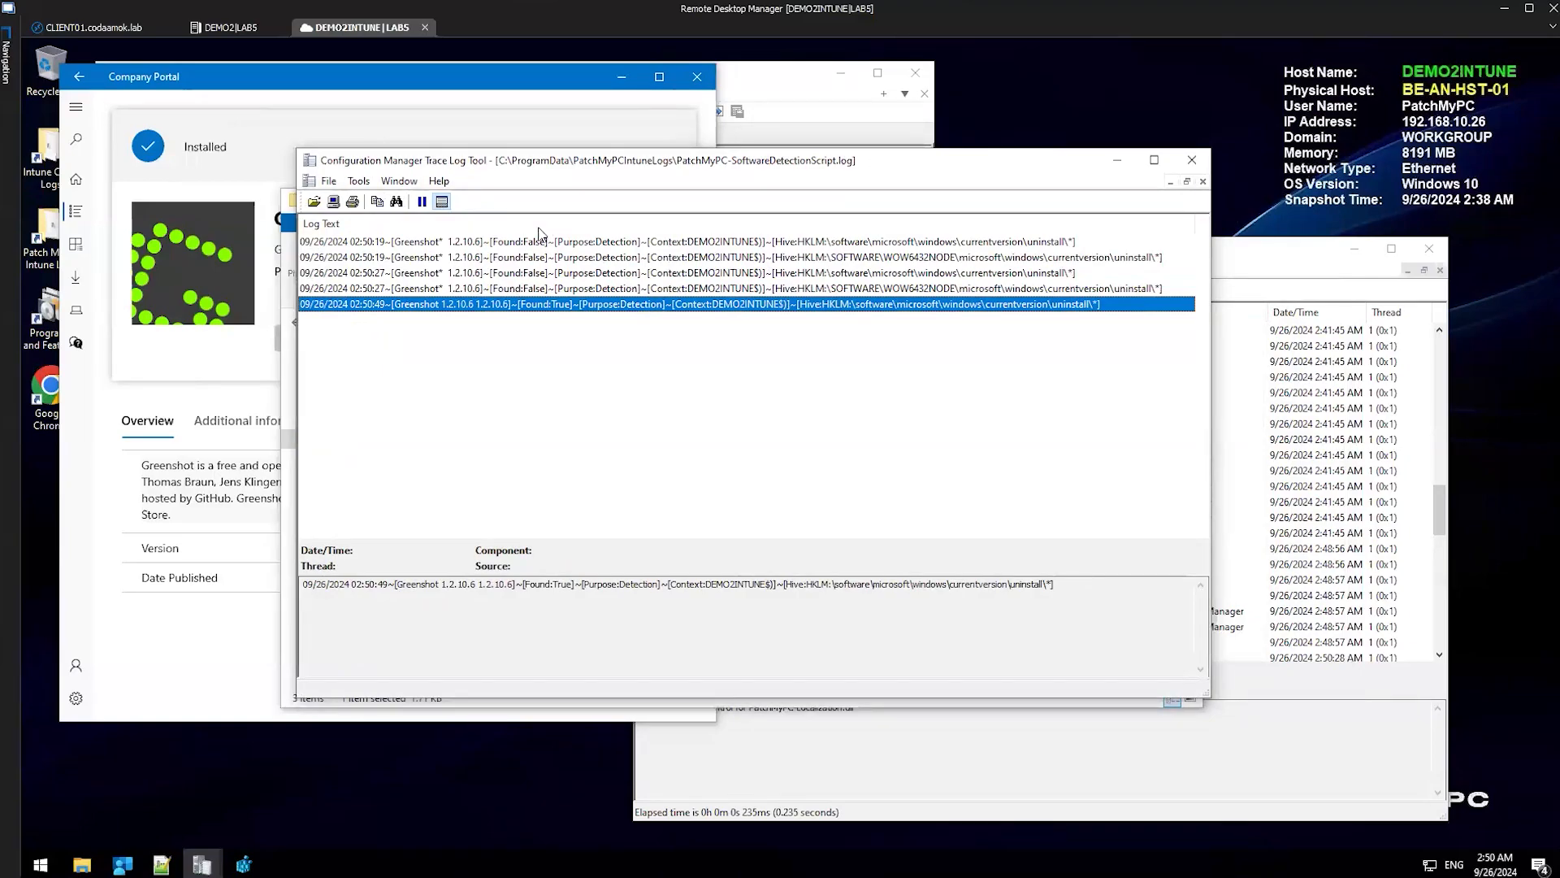
Magnify the detection log, mark the first entry's Found:False and Purpose:Detection fields in red, and remove the marks
key(ctrl+1)
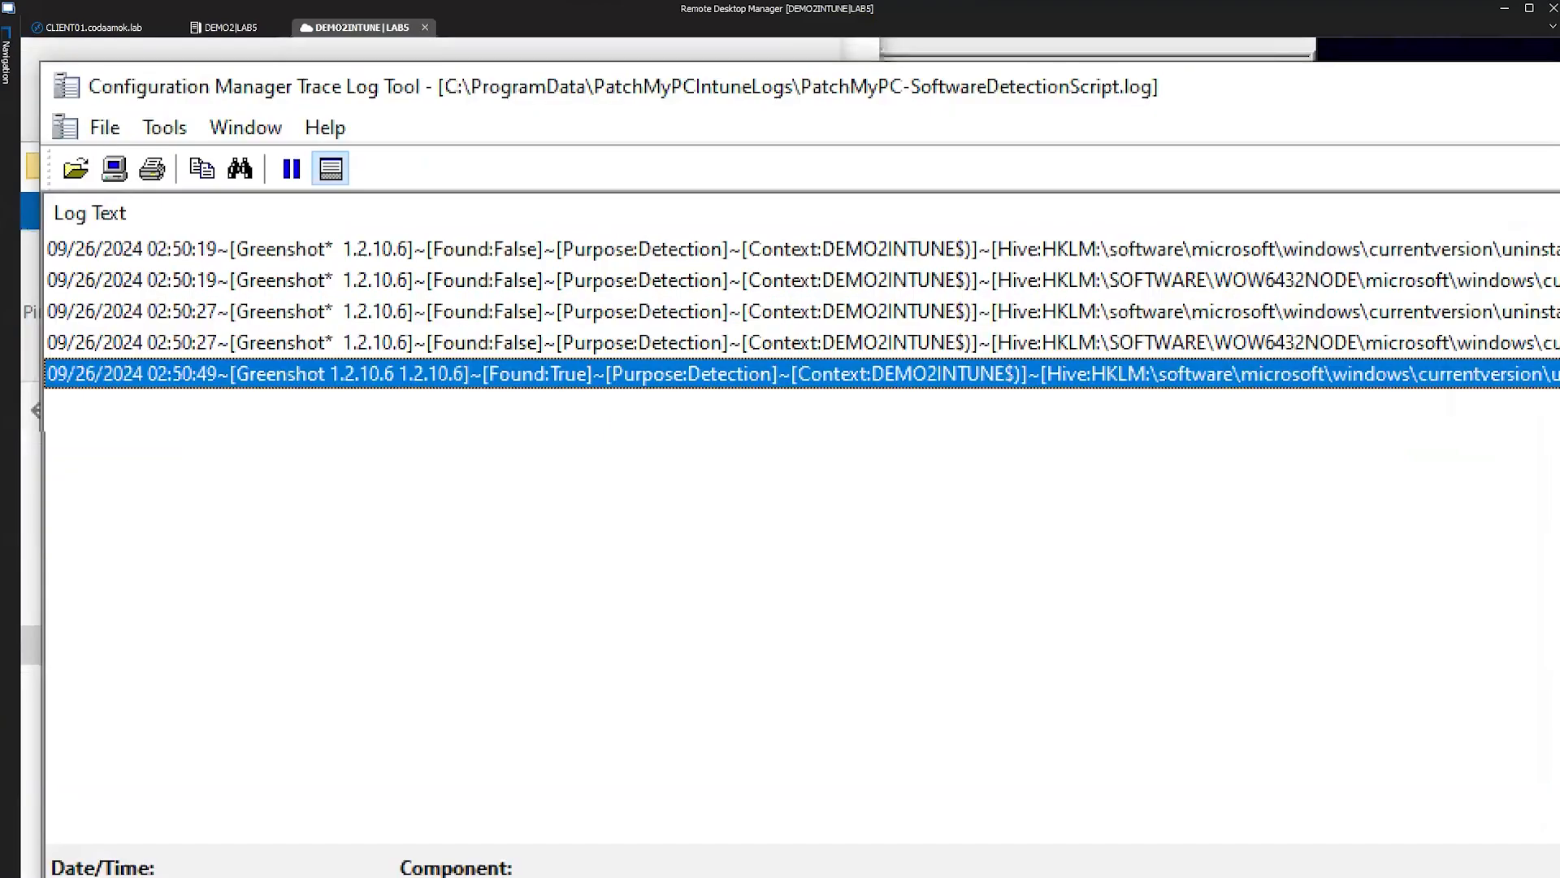
click(554, 235)
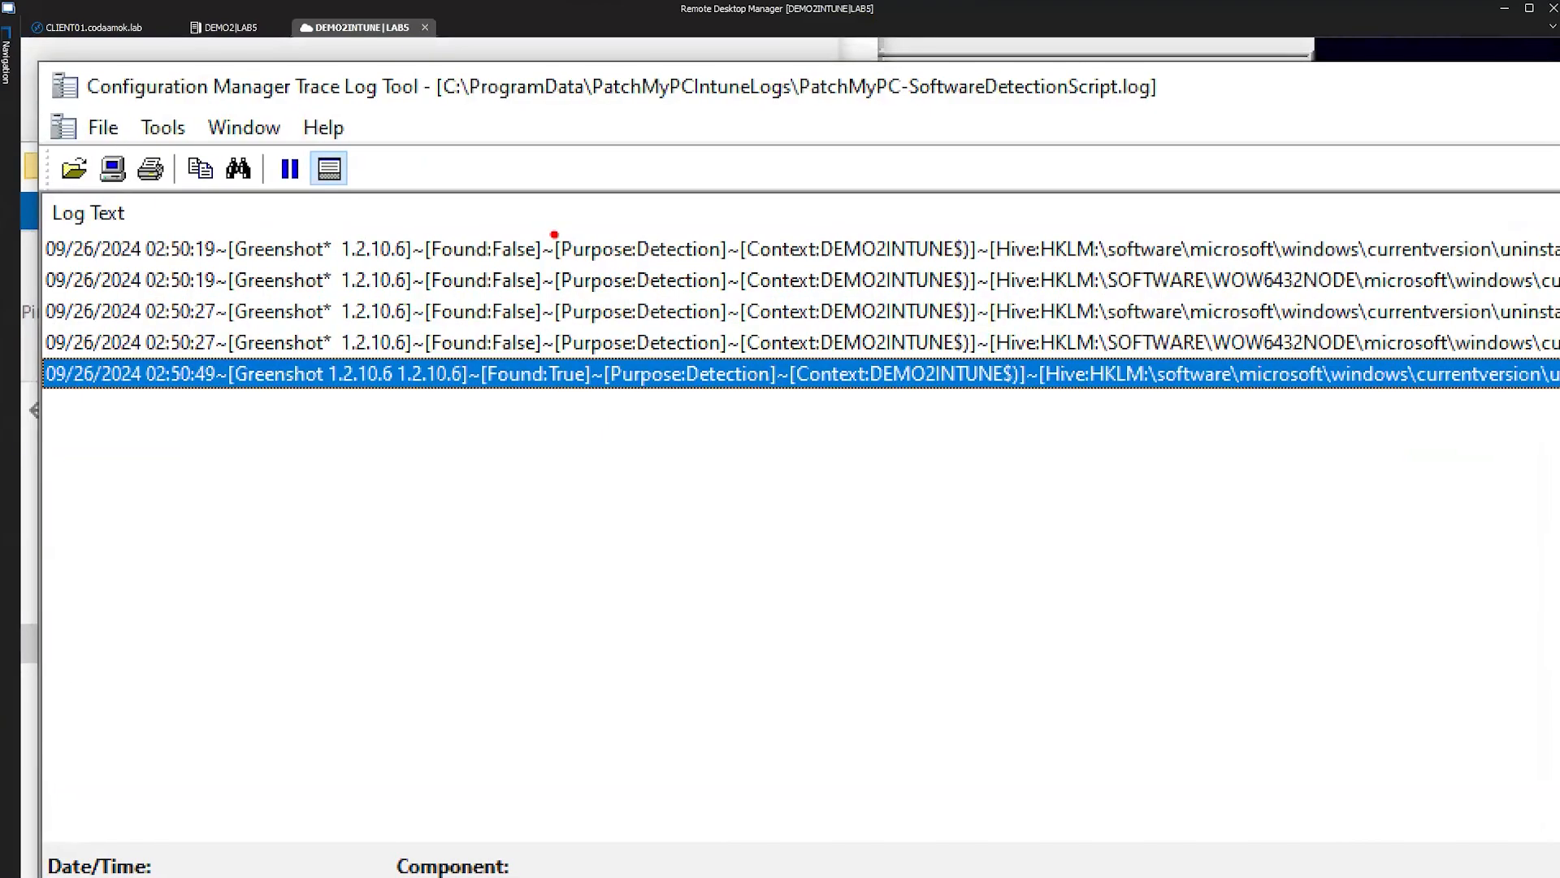
mouse_move(139, 263)
mouse_down()
mouse_move(803, 263)
mouse_move(744, 262)
mouse_up()
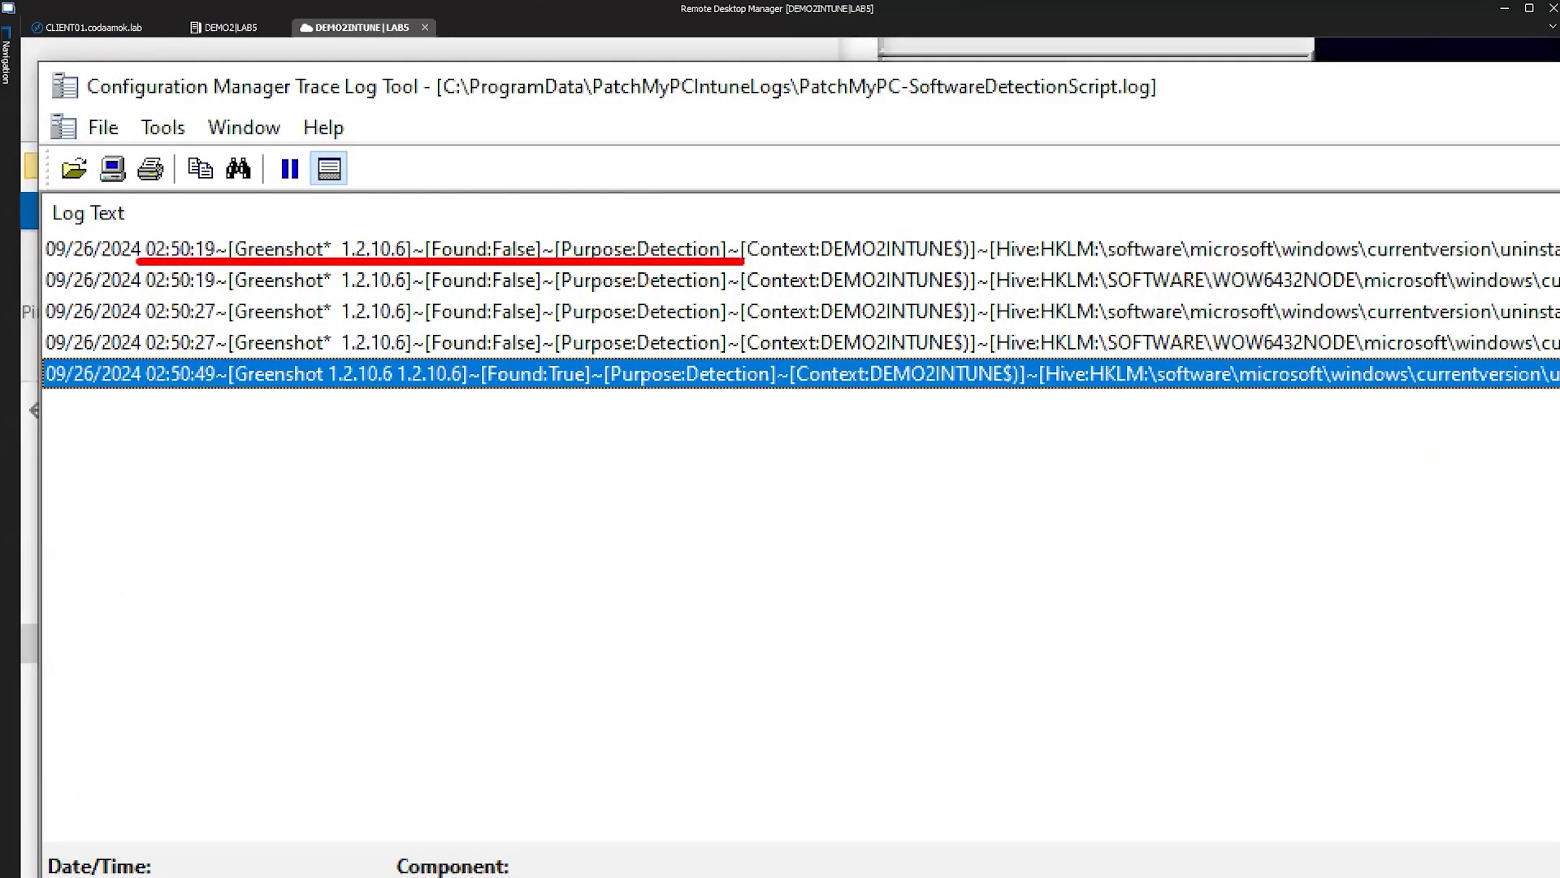
drag(511, 233, 525, 192)
drag(686, 235, 698, 185)
key(ctrl+z)
key(ctrl+z)
key(ctrl+z)
Underline the first entry's Hive path, box the four Found:False entries in red, and remove both marks
drag(1038, 263, 1423, 262)
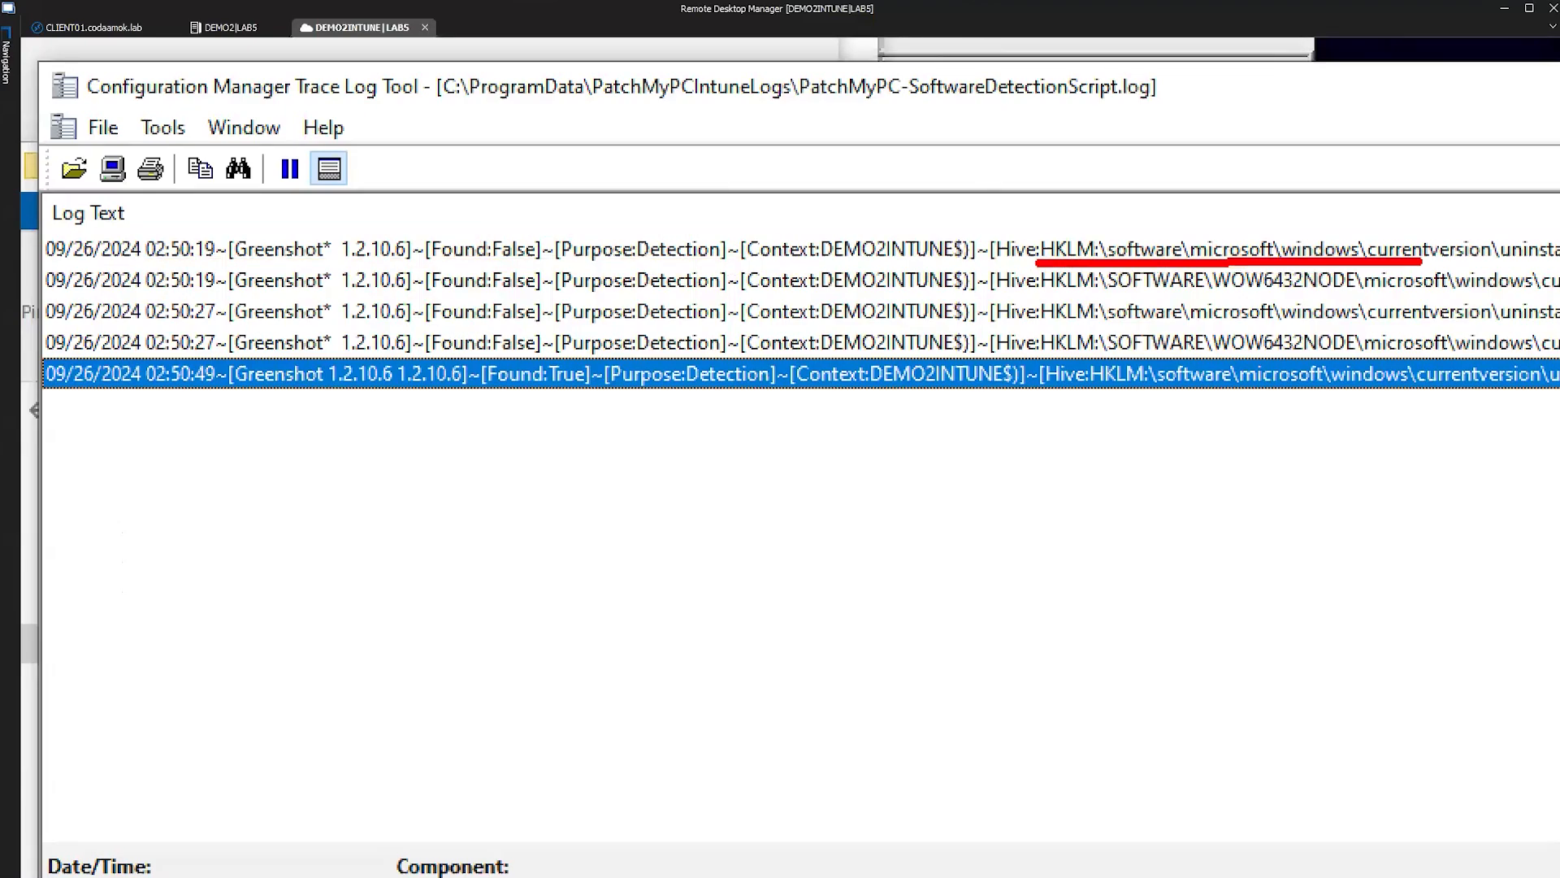
key(ctrl+z)
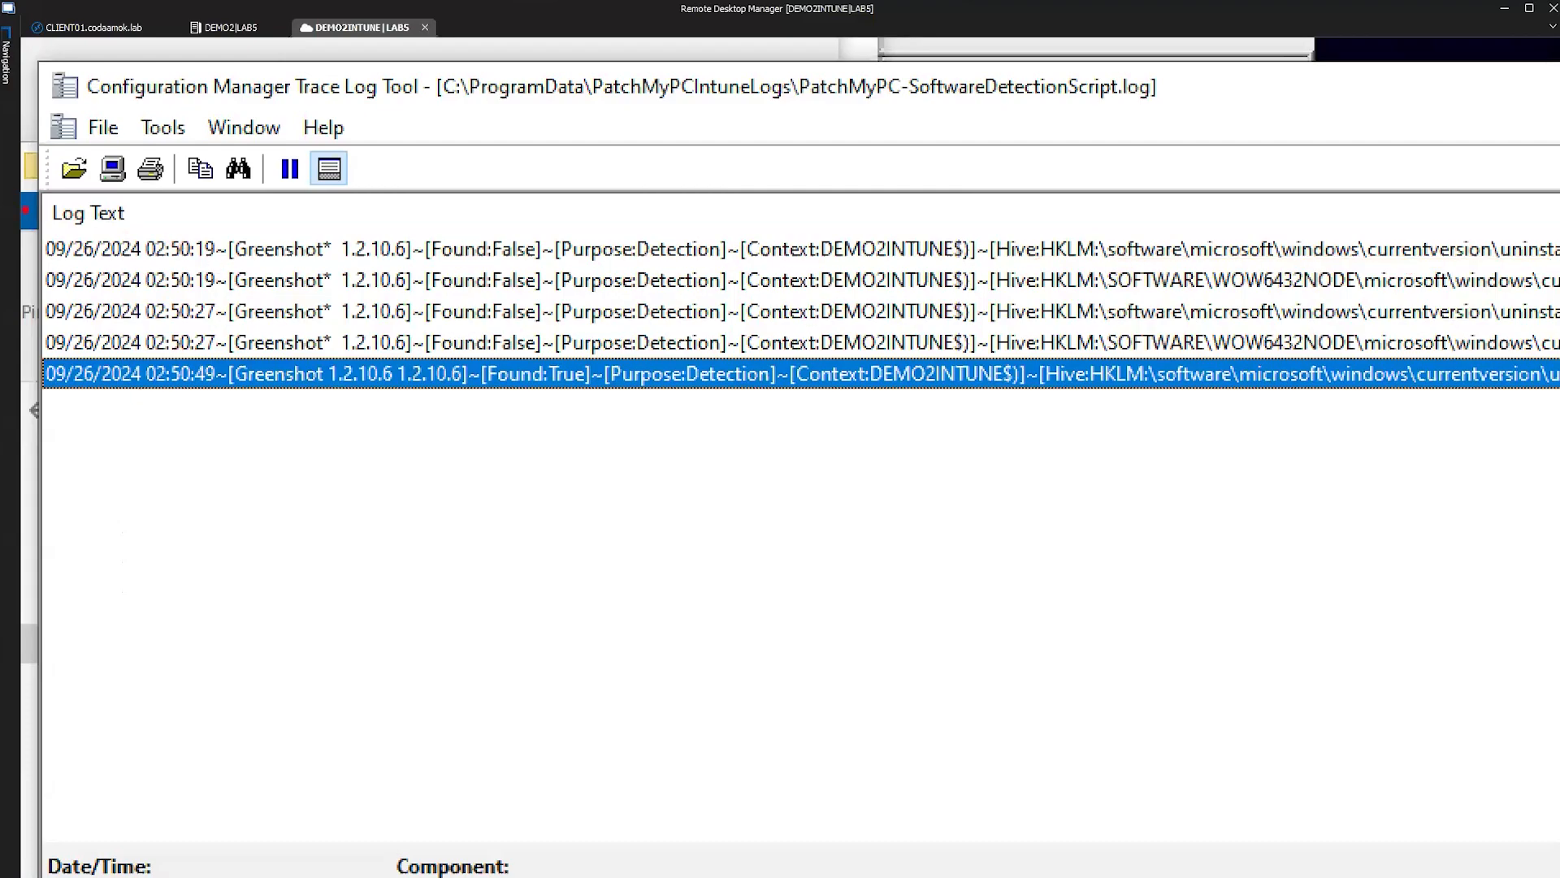
drag(22, 224, 1452, 347)
key(ctrl+z)
Point red arrows at the last detection entry's timestamp, Found:True and Purpose:Detection fields, and underline its Hive path
drag(208, 401, 299, 505)
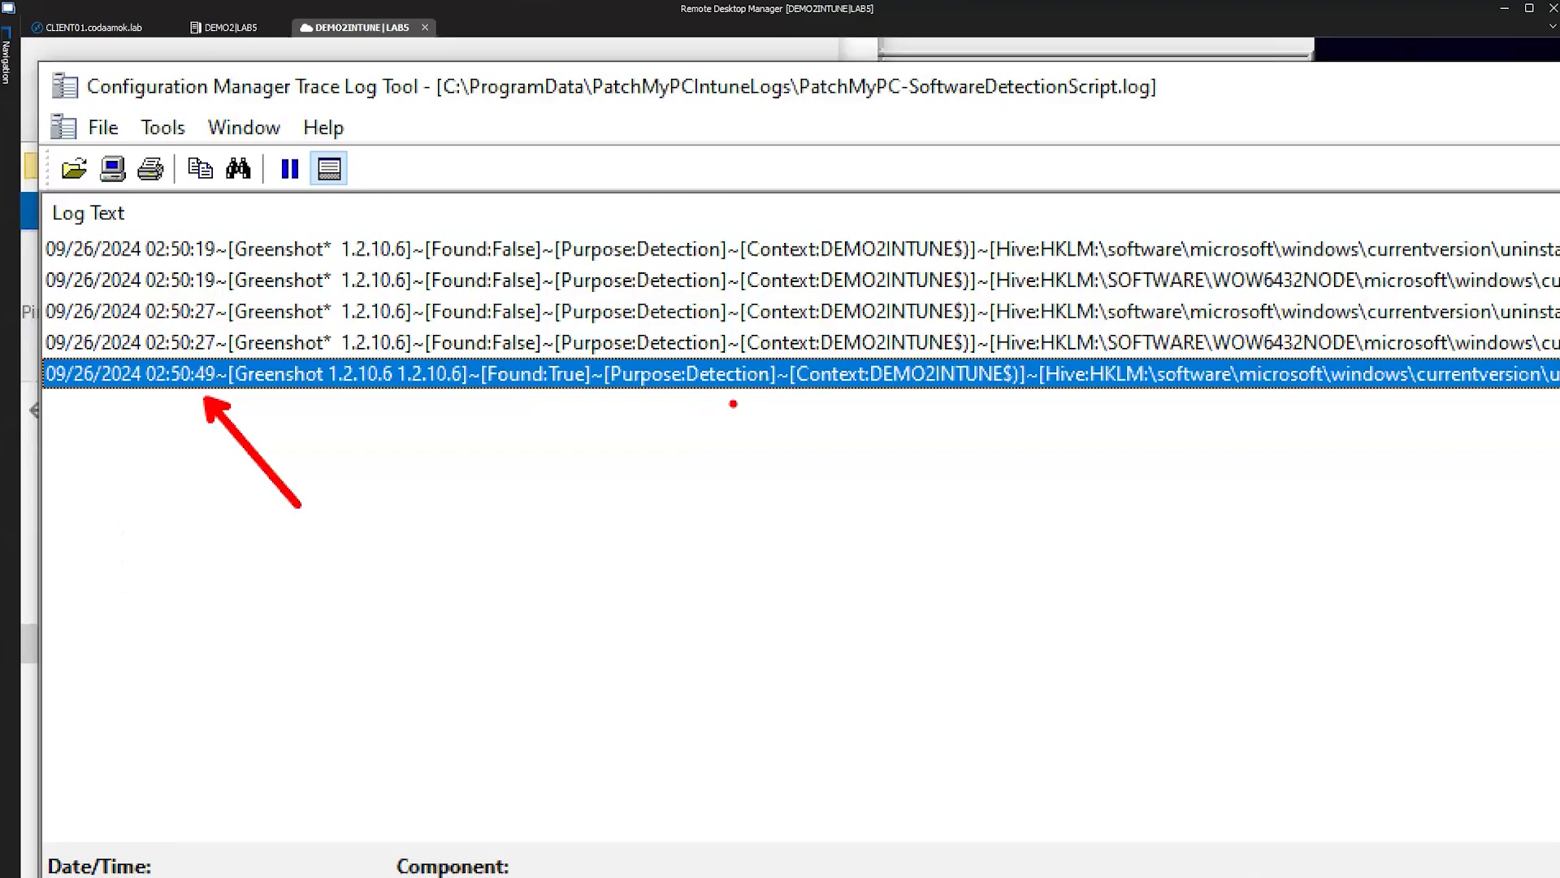
drag(731, 400, 816, 510)
drag(553, 401, 619, 497)
drag(1060, 396, 1559, 392)
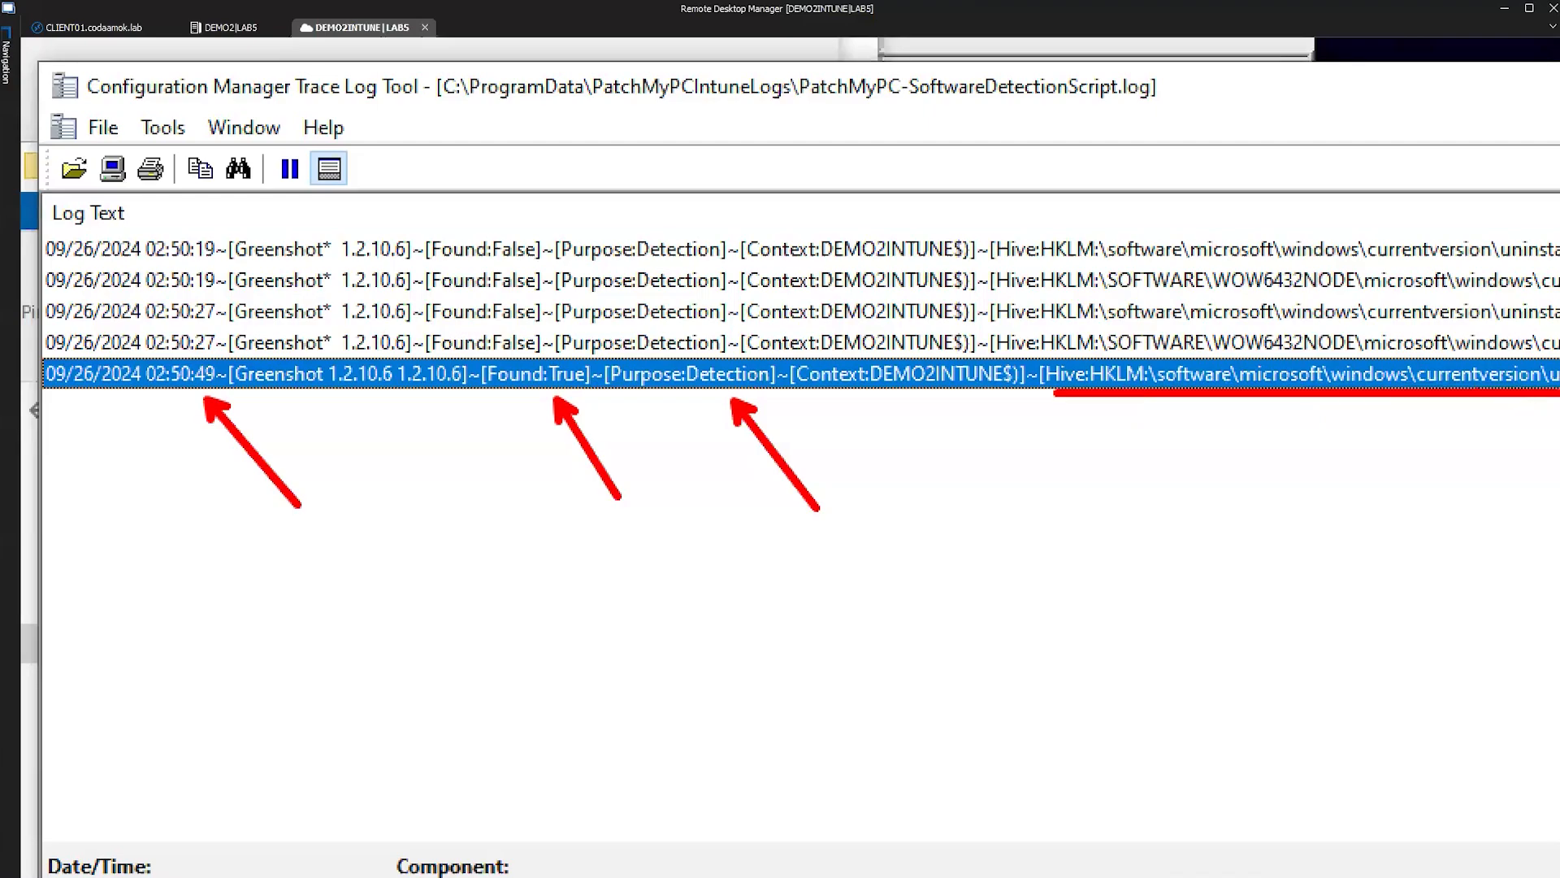
key(Escape)
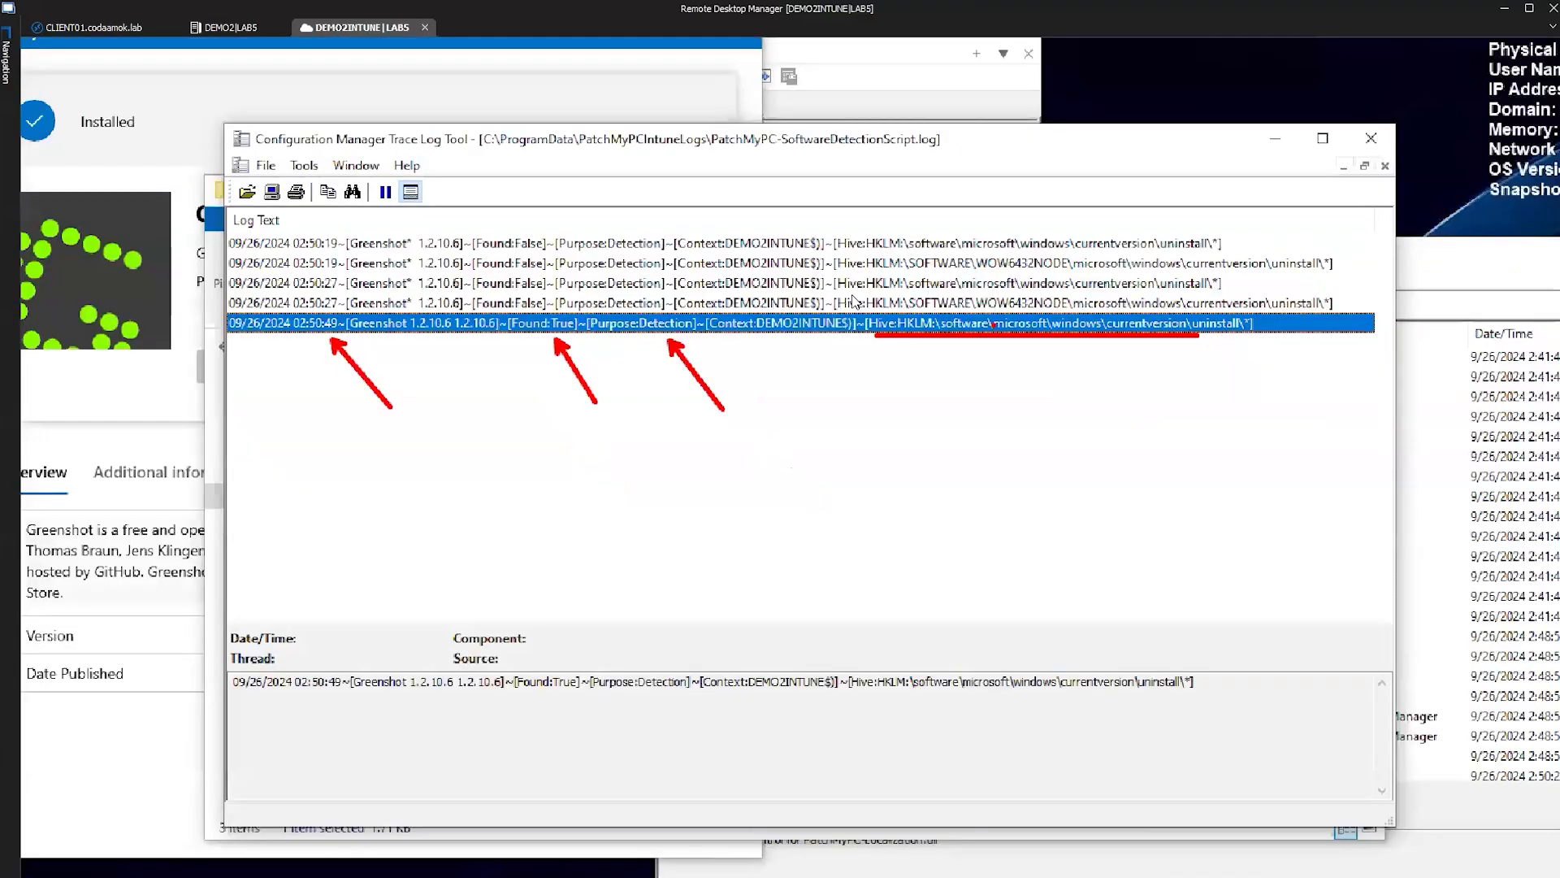
Arrange the detection and ScriptRunner log windows side by side and jump to the last ScriptRunner entry
drag(477, 244, 460, 242)
mouse_move(1223, 253)
mouse_down()
mouse_move(1199, 197)
mouse_move(1138, 147)
mouse_up()
key(End)
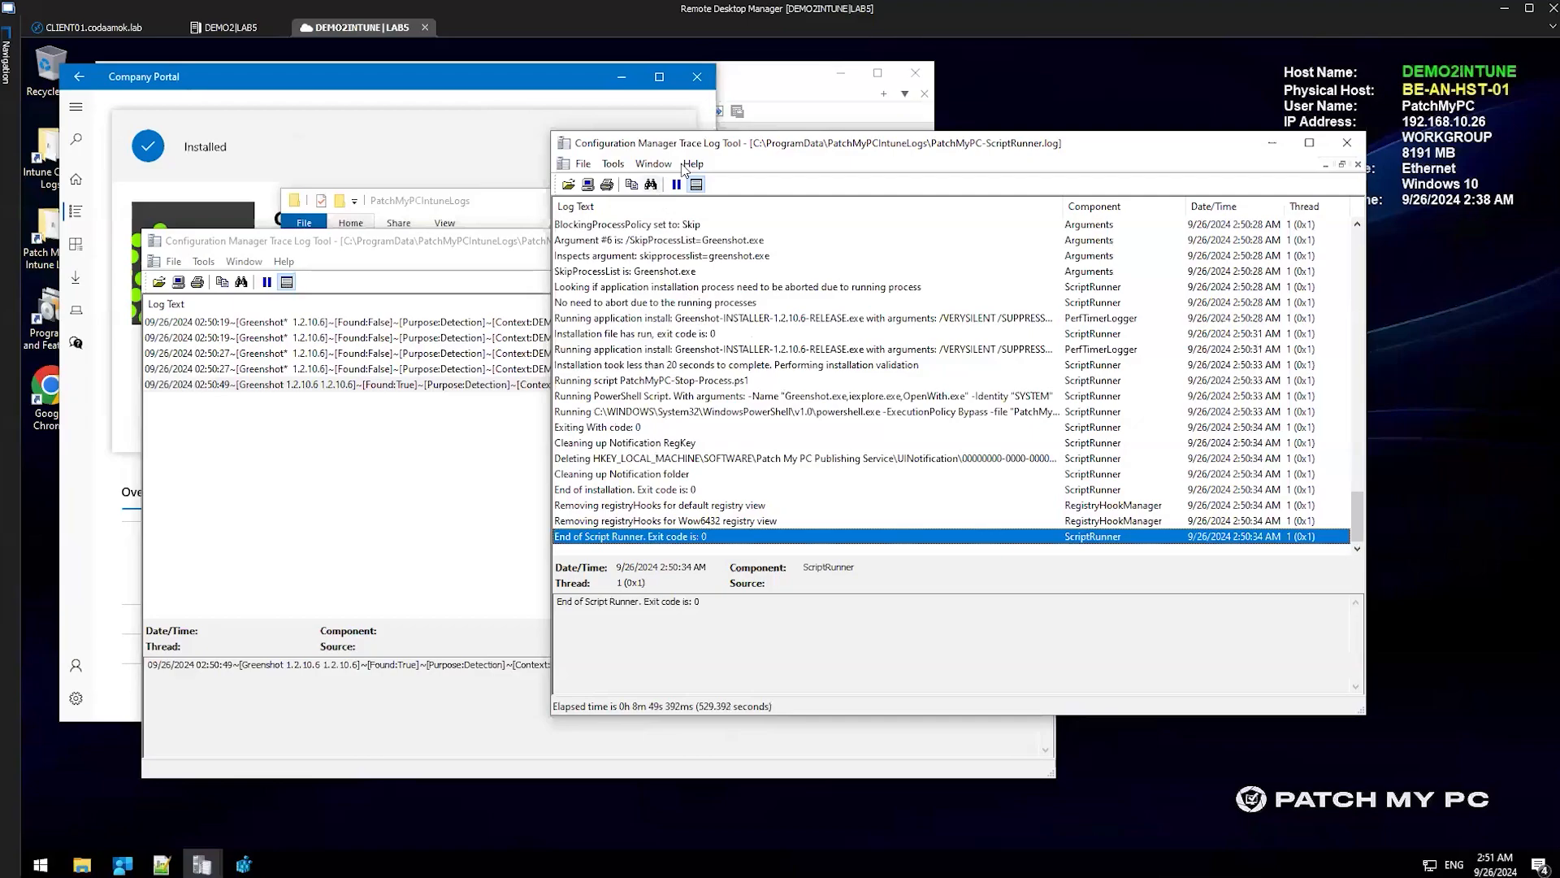
drag(727, 143, 790, 126)
Set Date/Time as the first column in the log viewer's display preferences
click(655, 148)
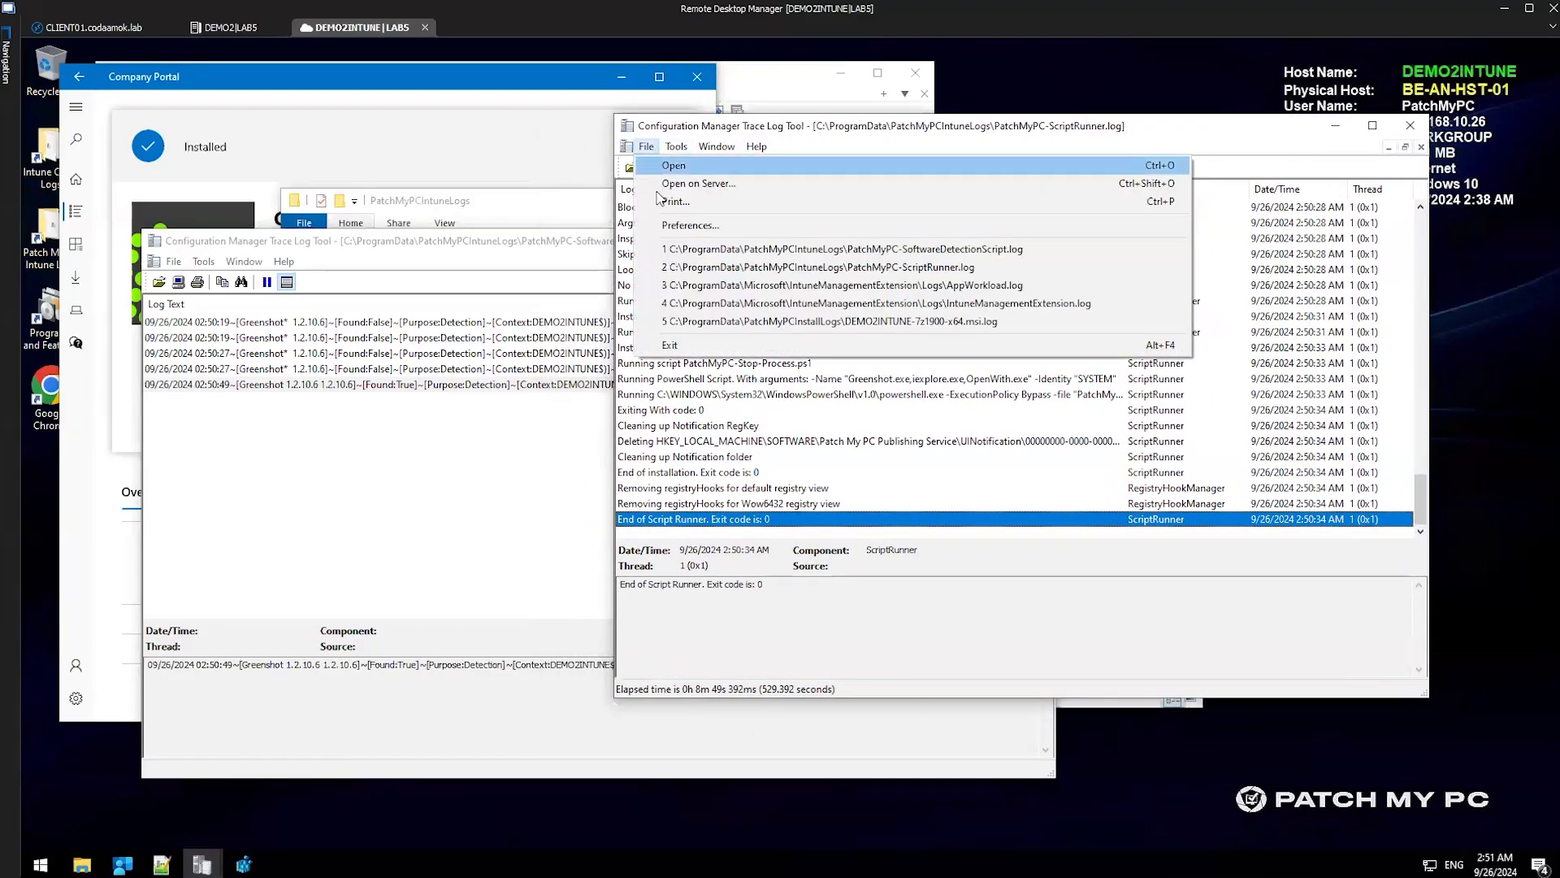
click(665, 227)
click(674, 361)
click(780, 402)
click(780, 402)
click(821, 506)
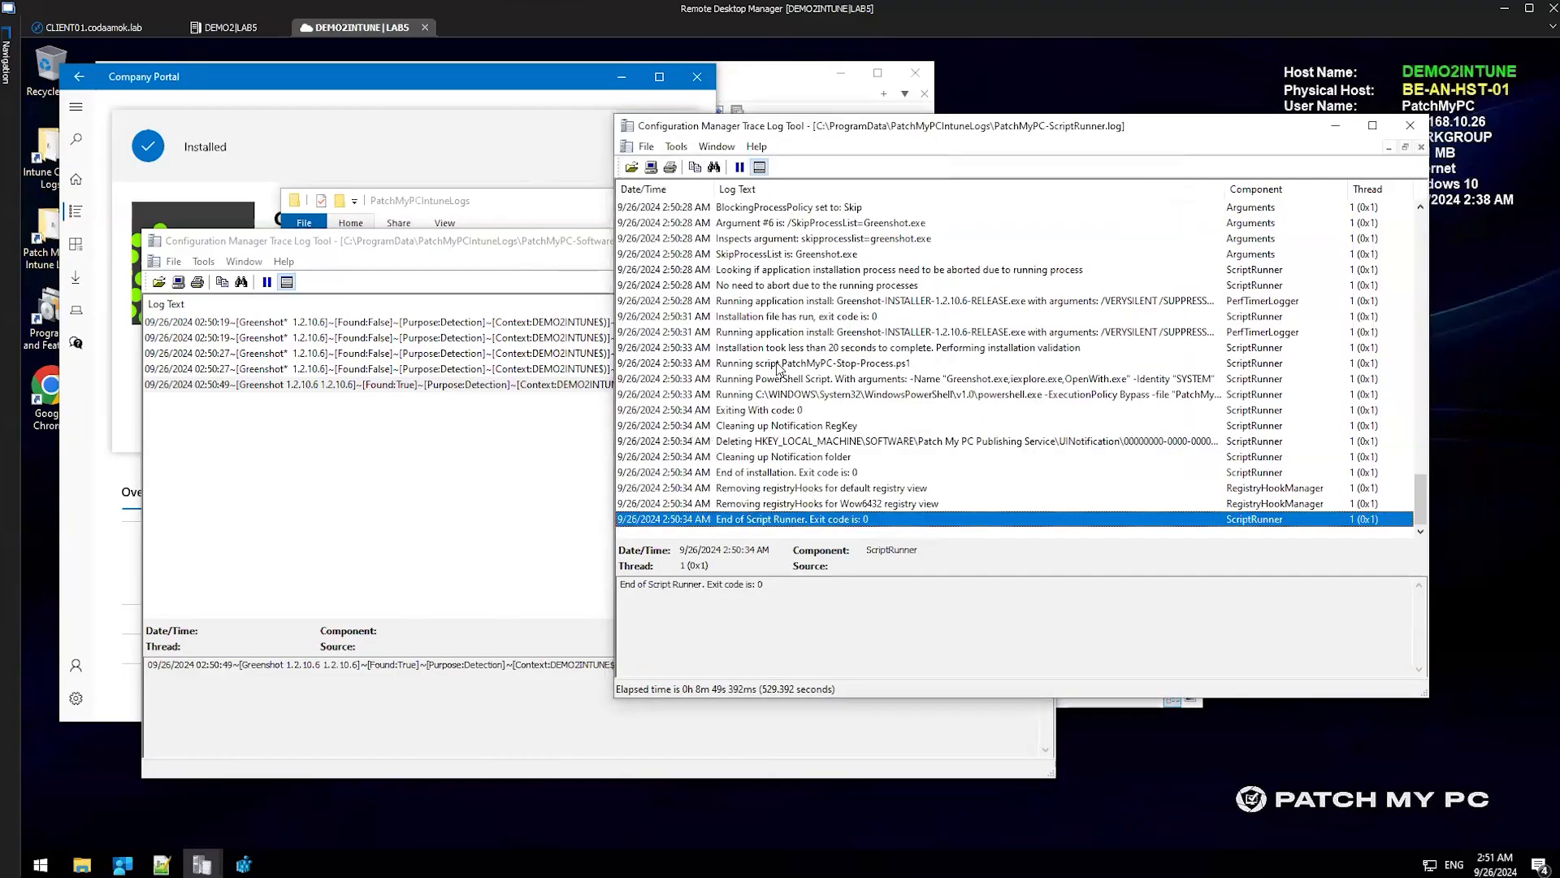
Mark the End of Script Runner and Found:True detection timestamps in red, then reposition and widen the ScriptRunner log window
drag(746, 131, 610, 142)
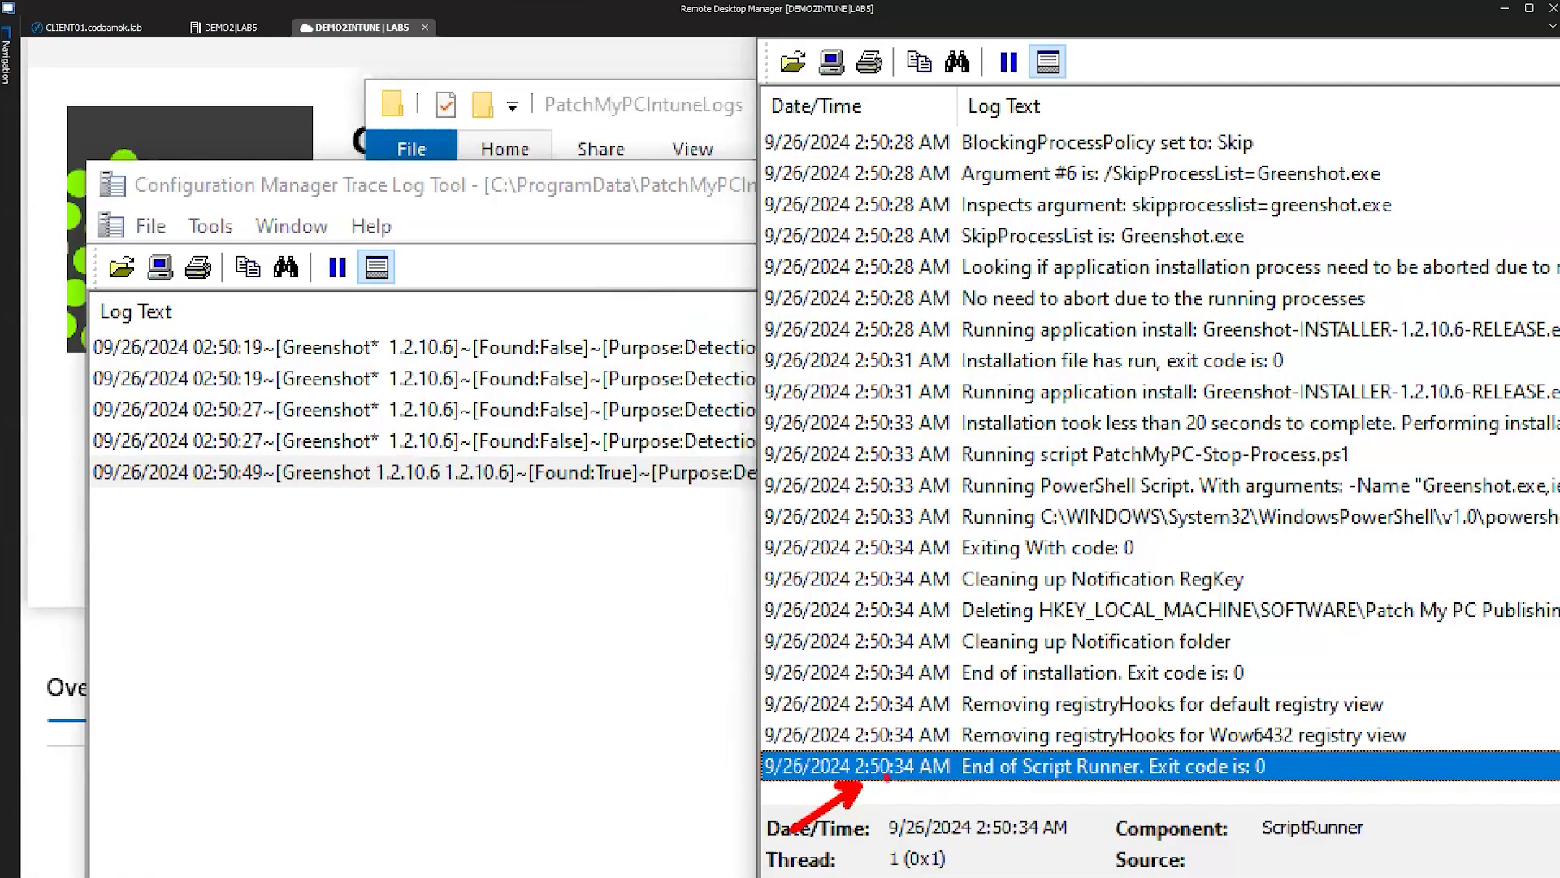
drag(261, 491, 70, 491)
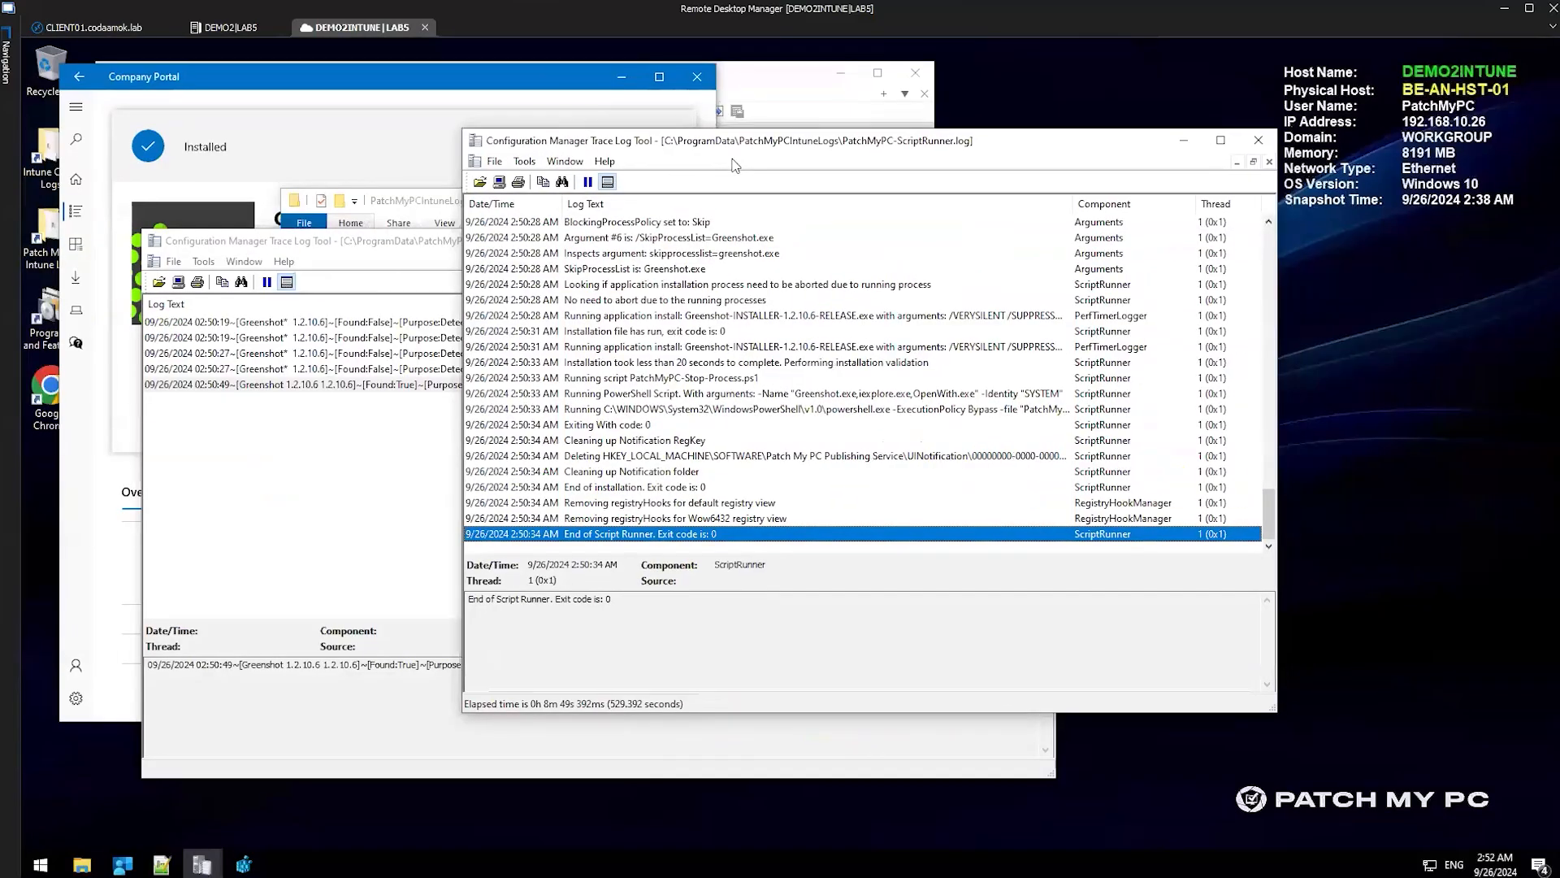
drag(734, 162, 551, 189)
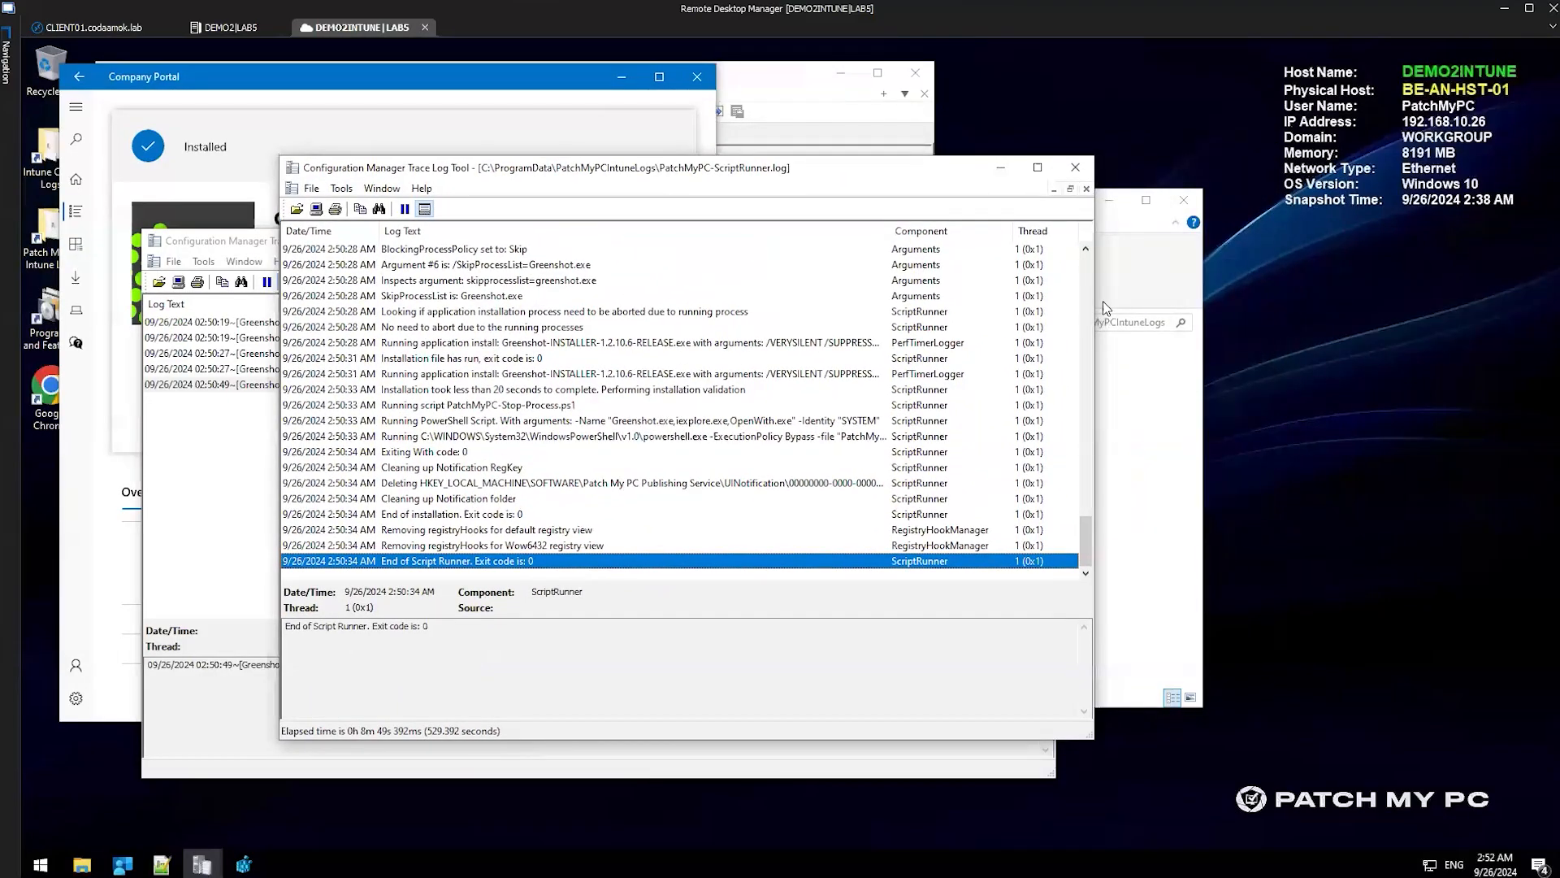
drag(1095, 300, 1237, 300)
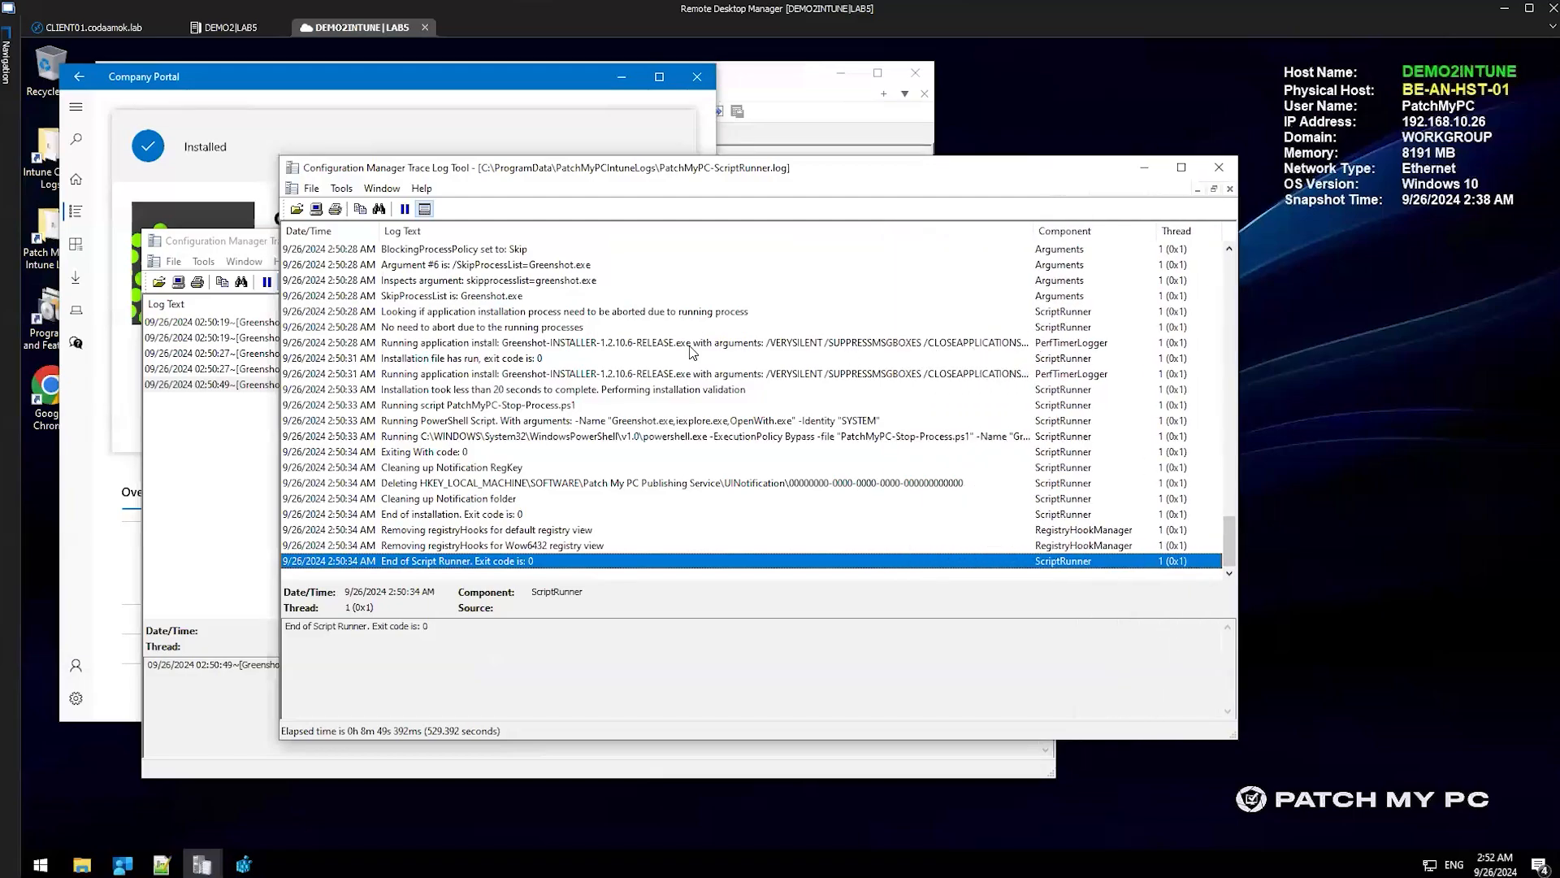
Box the Greenshot run's installation mode entries in red, clear the marks, and underline the GUID in its Working directory entry
scroll(692, 351, up, 10)
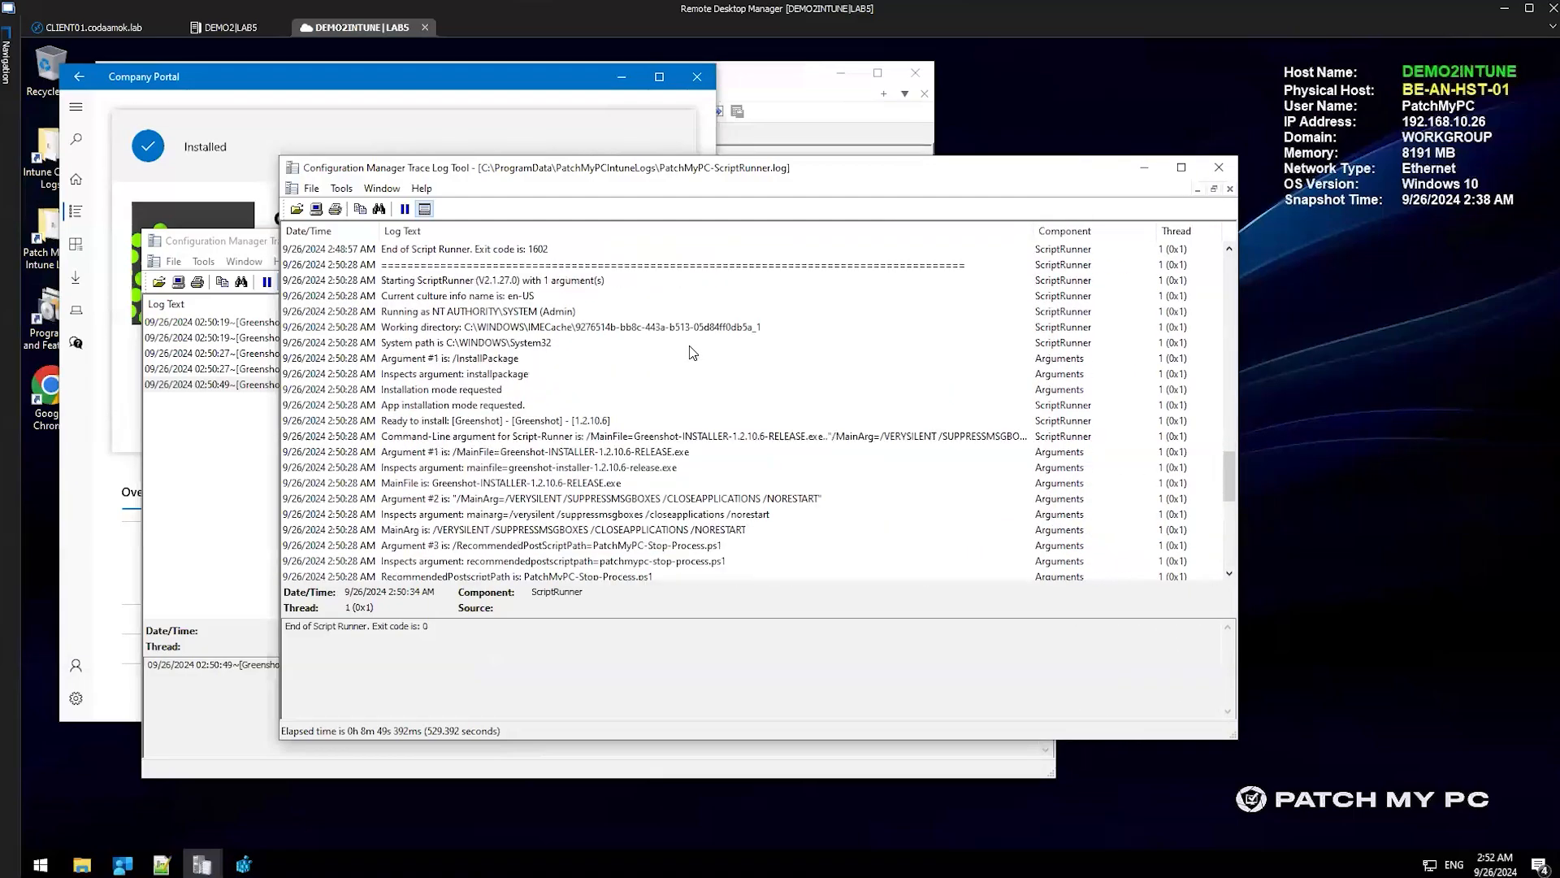
key(ctrl+1)
click(454, 391)
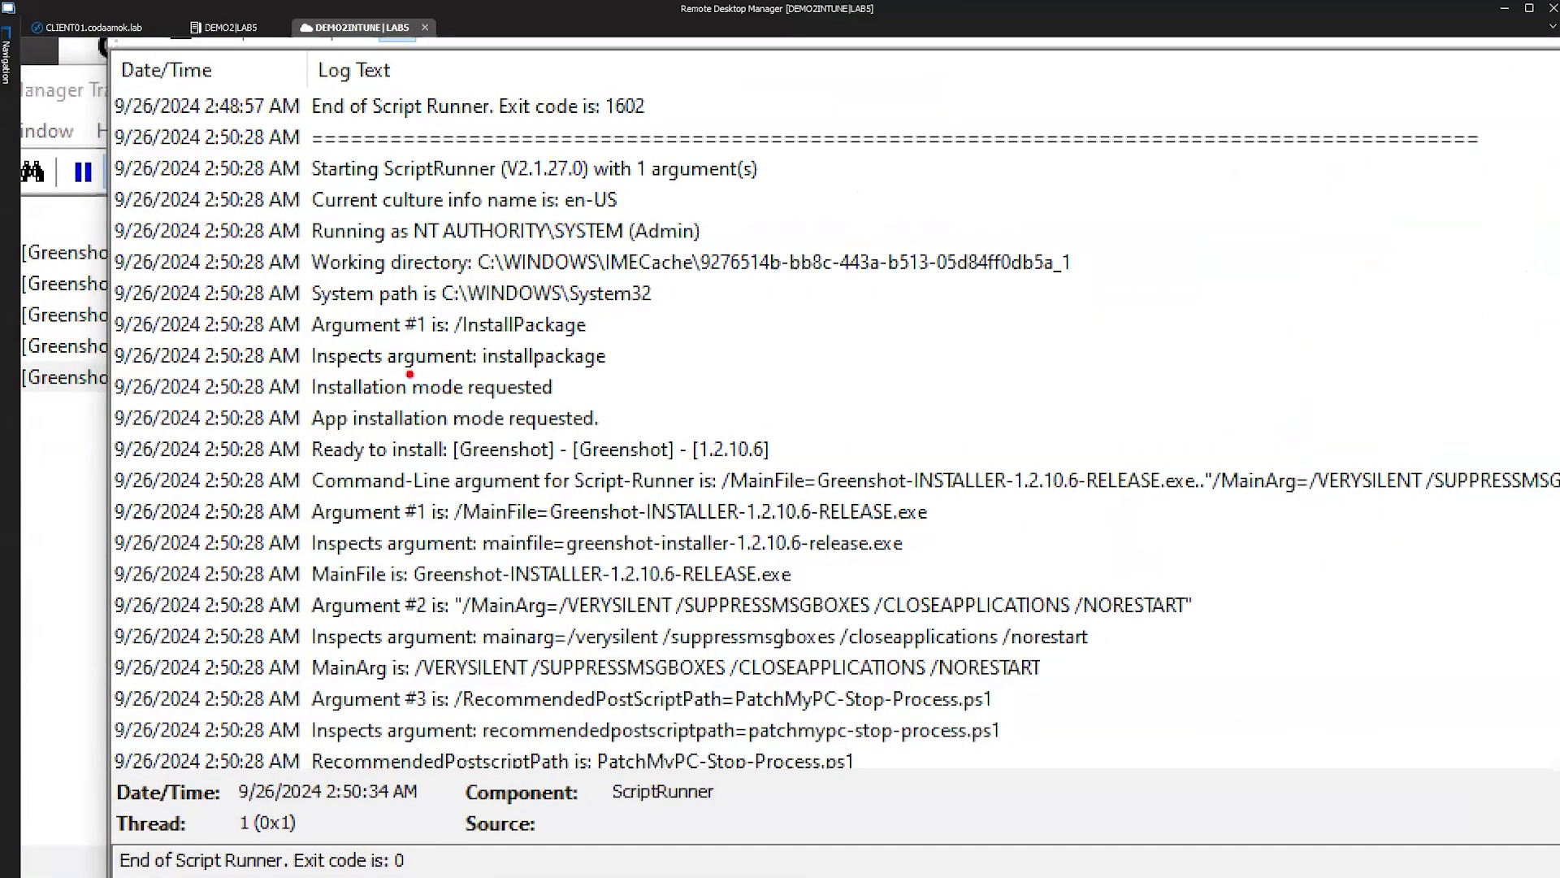
mouse_move(92, 345)
mouse_down()
mouse_move(868, 478)
mouse_move(763, 436)
mouse_up()
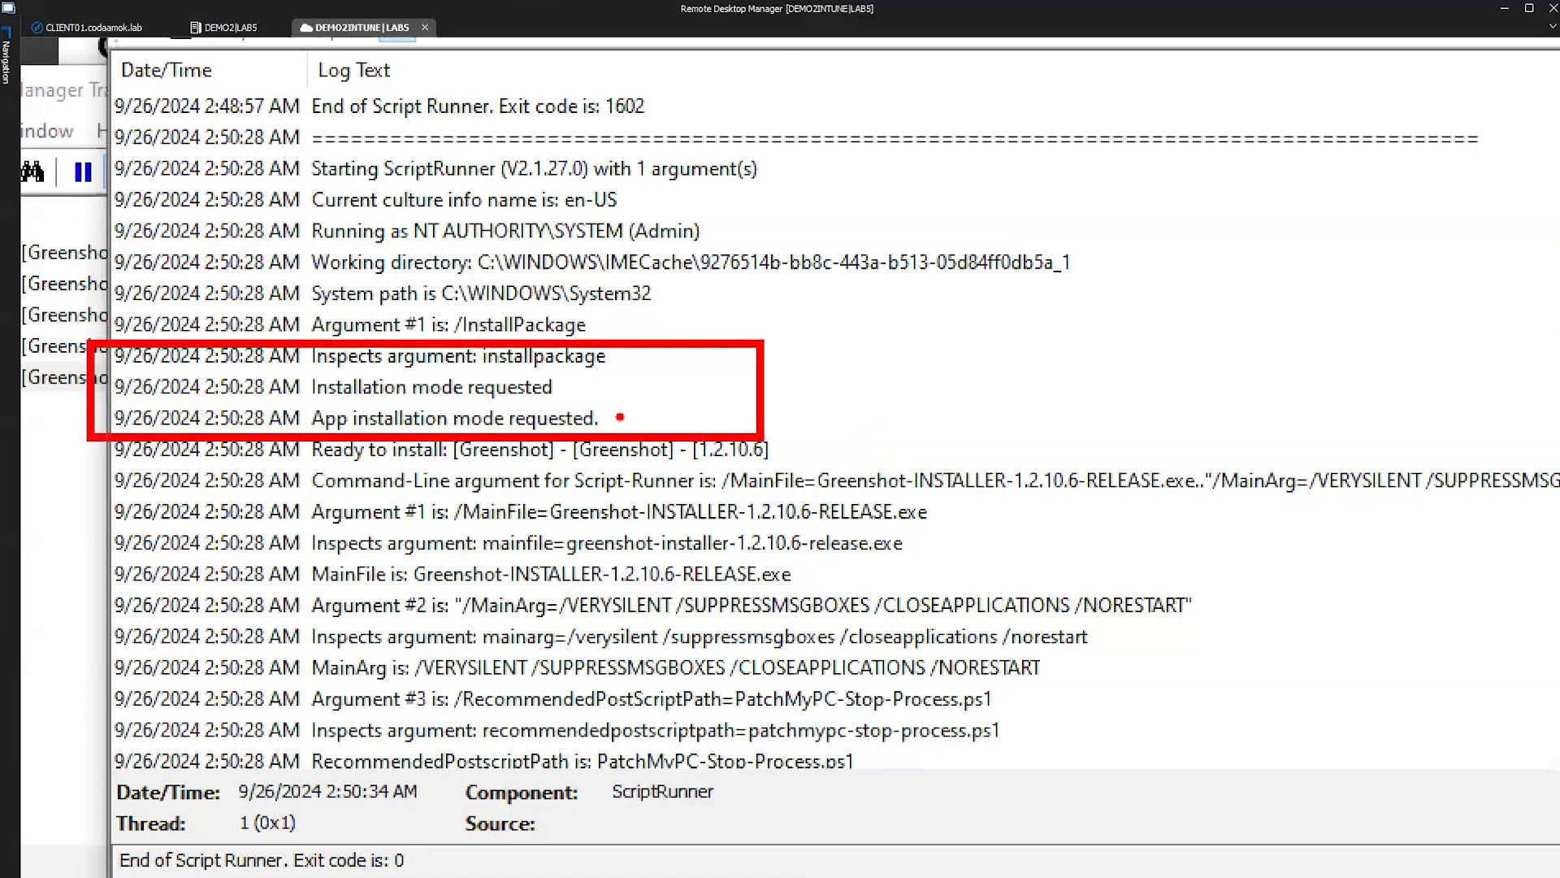
drag(305, 406, 591, 404)
key(ctrl+z)
key(ctrl+z)
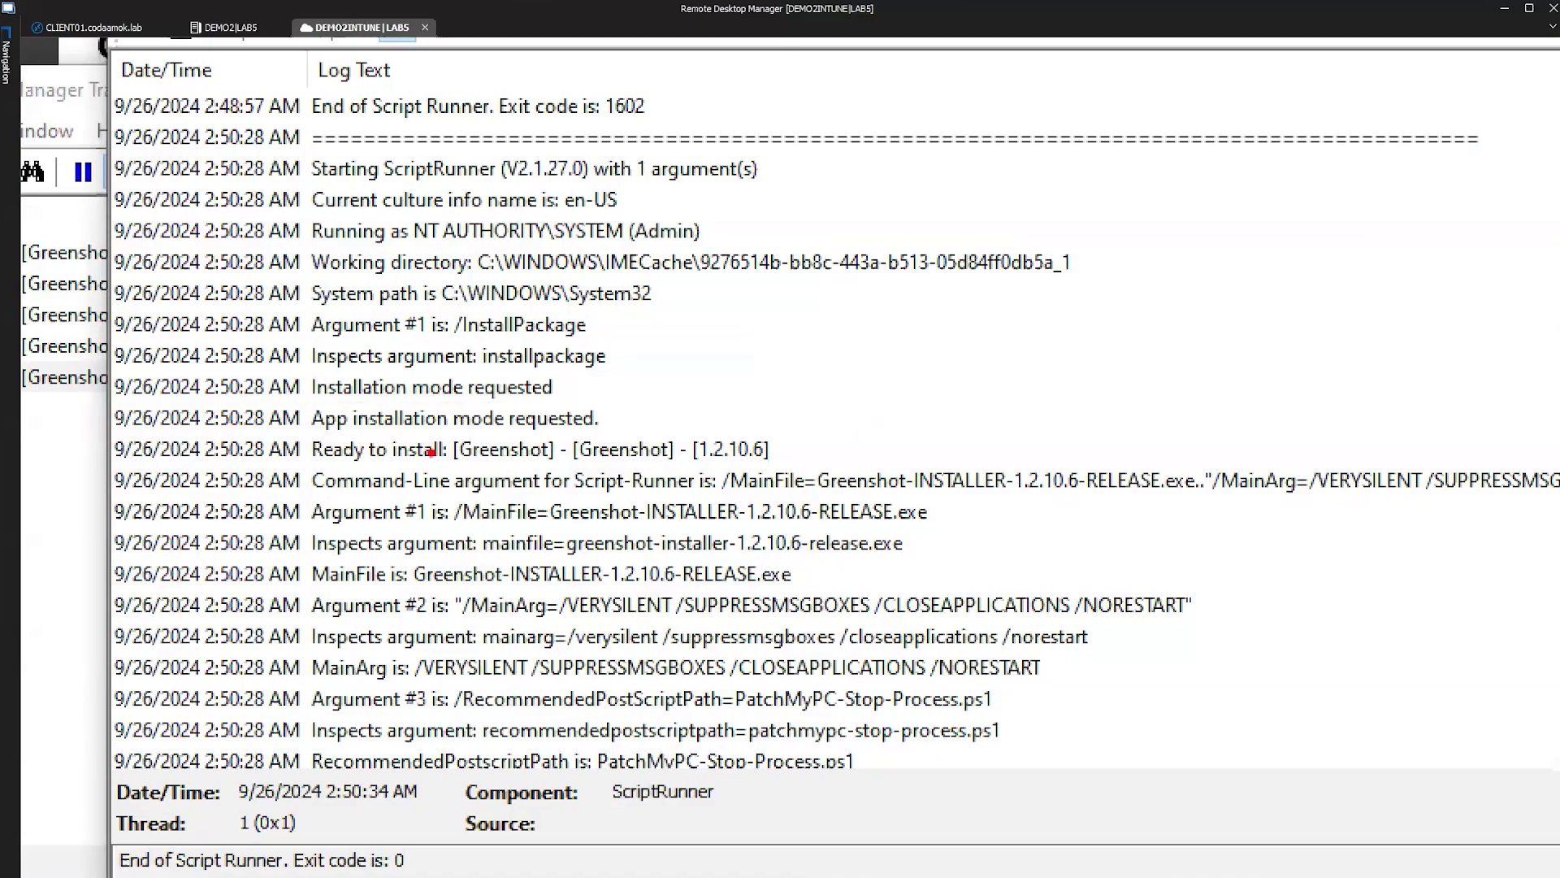
drag(712, 282, 1026, 281)
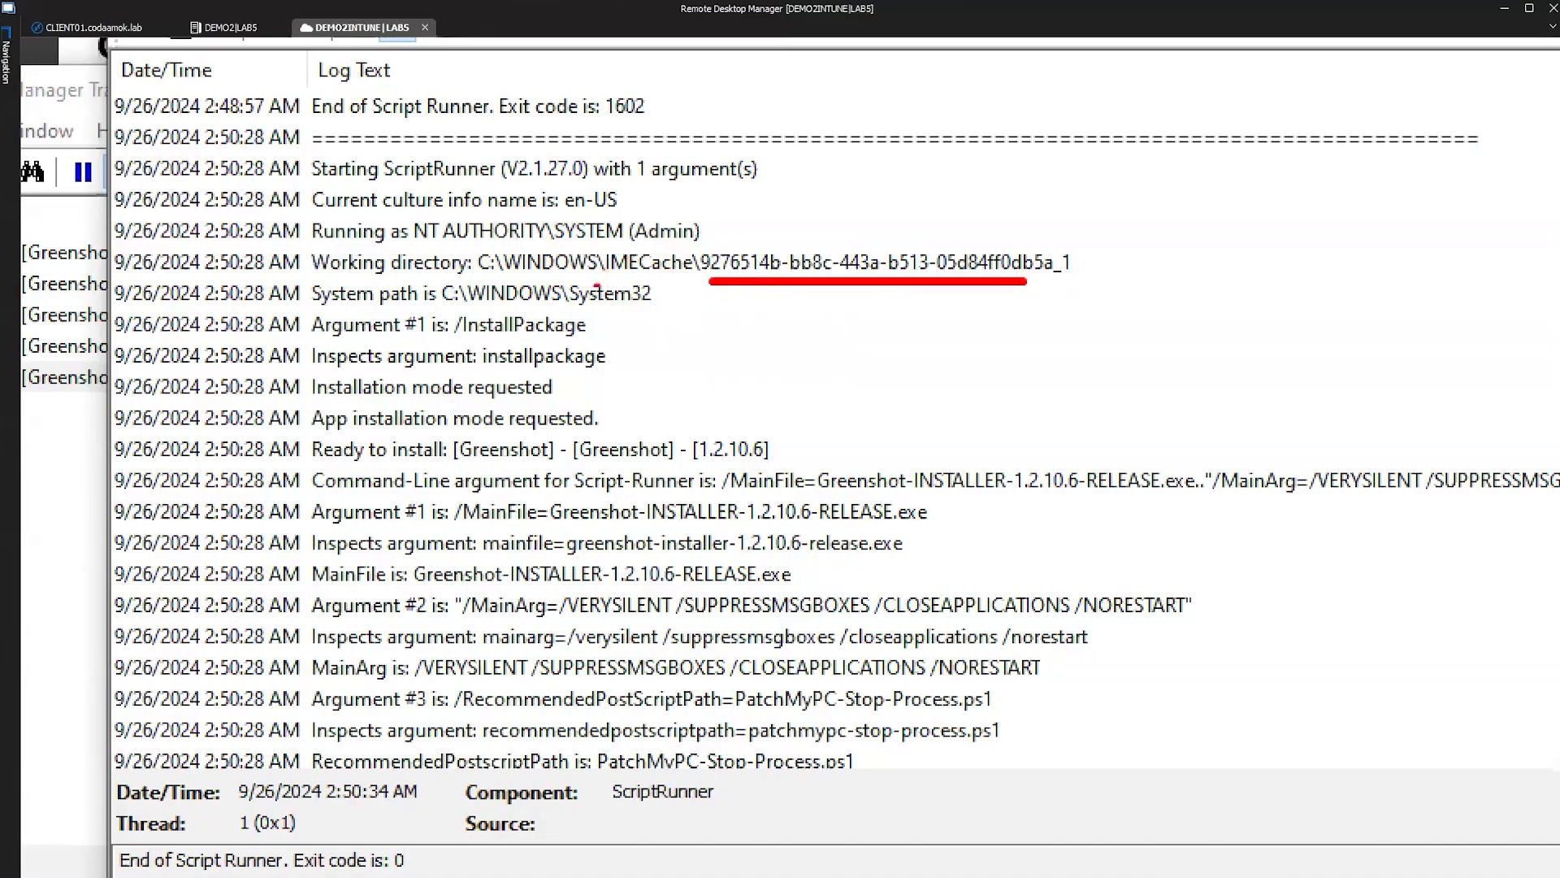
key(Escape)
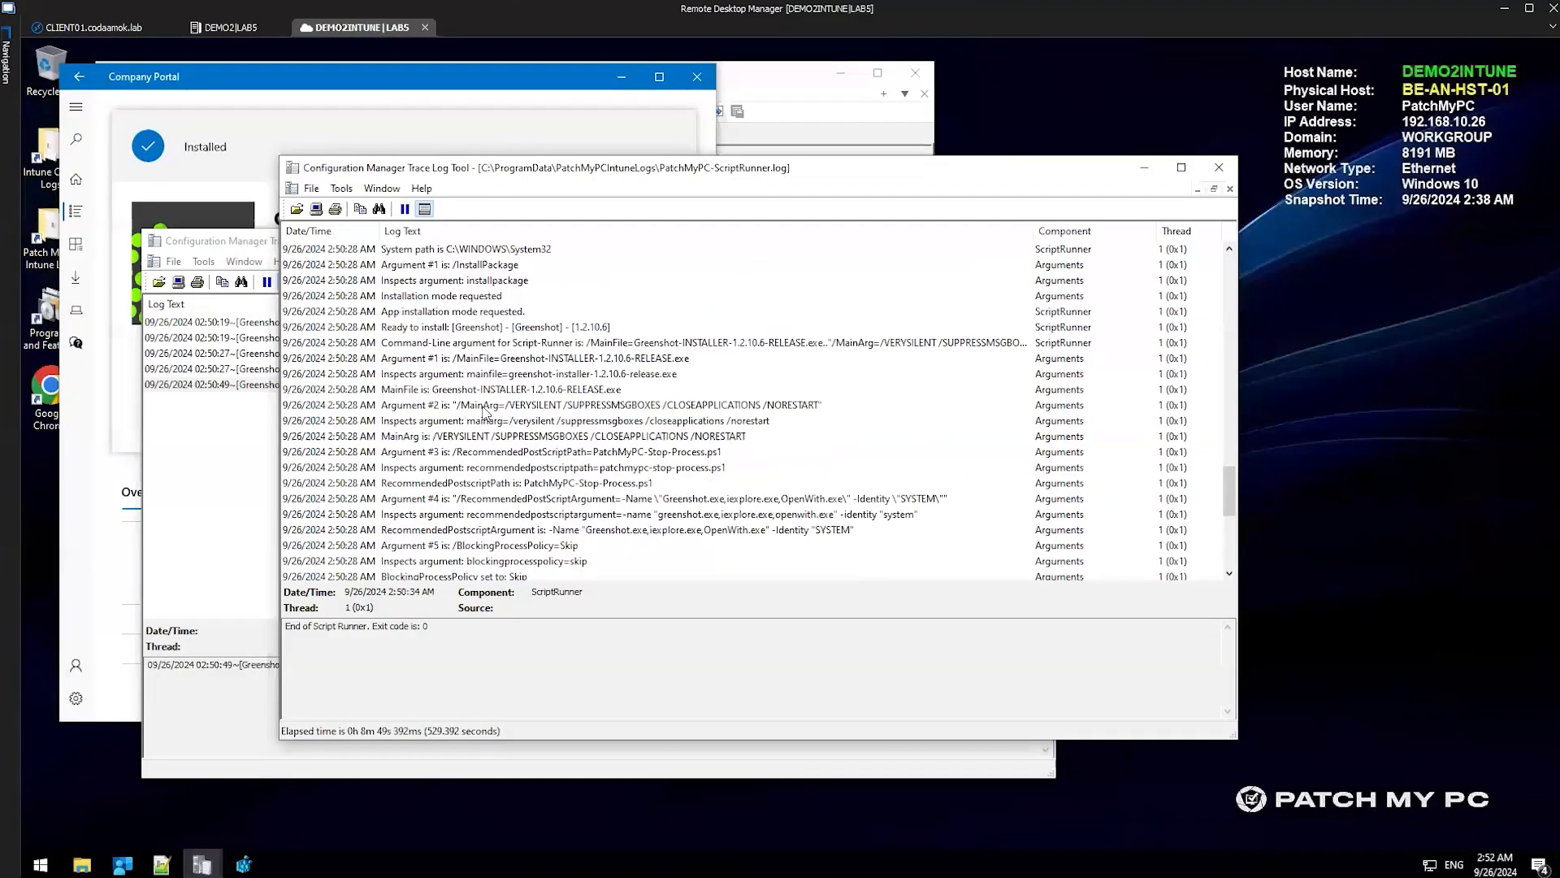
Underline the Greenshot-INSTALLER-1.2.10.6-RELEASE.exe file name and its silent arguments in red, and point an arrow at the installation file's exit code
scroll(485, 411, down, 6)
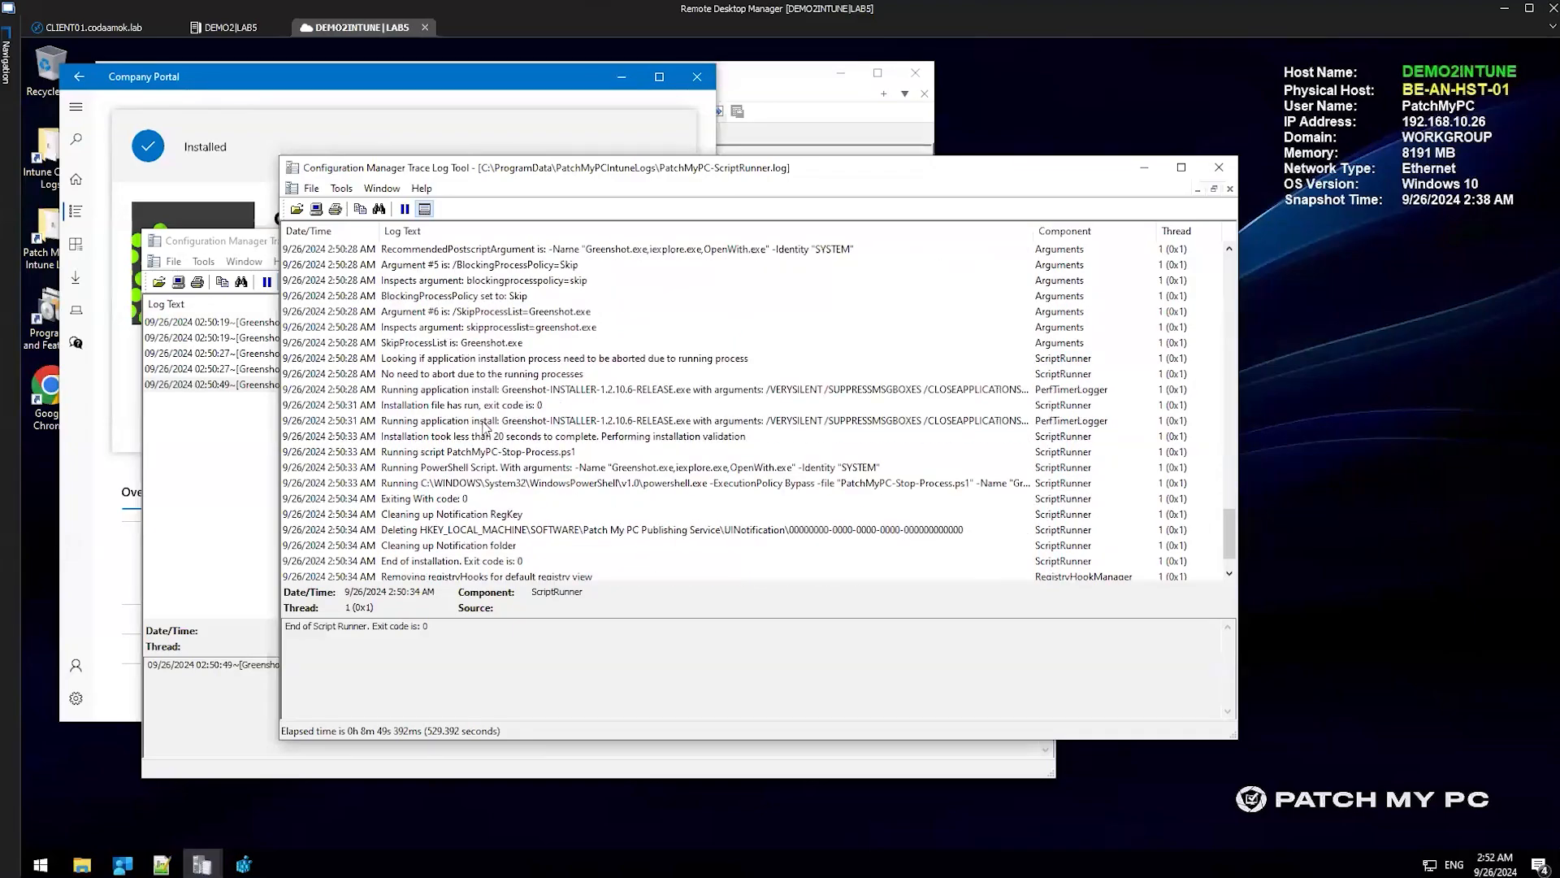
key(ctrl+1)
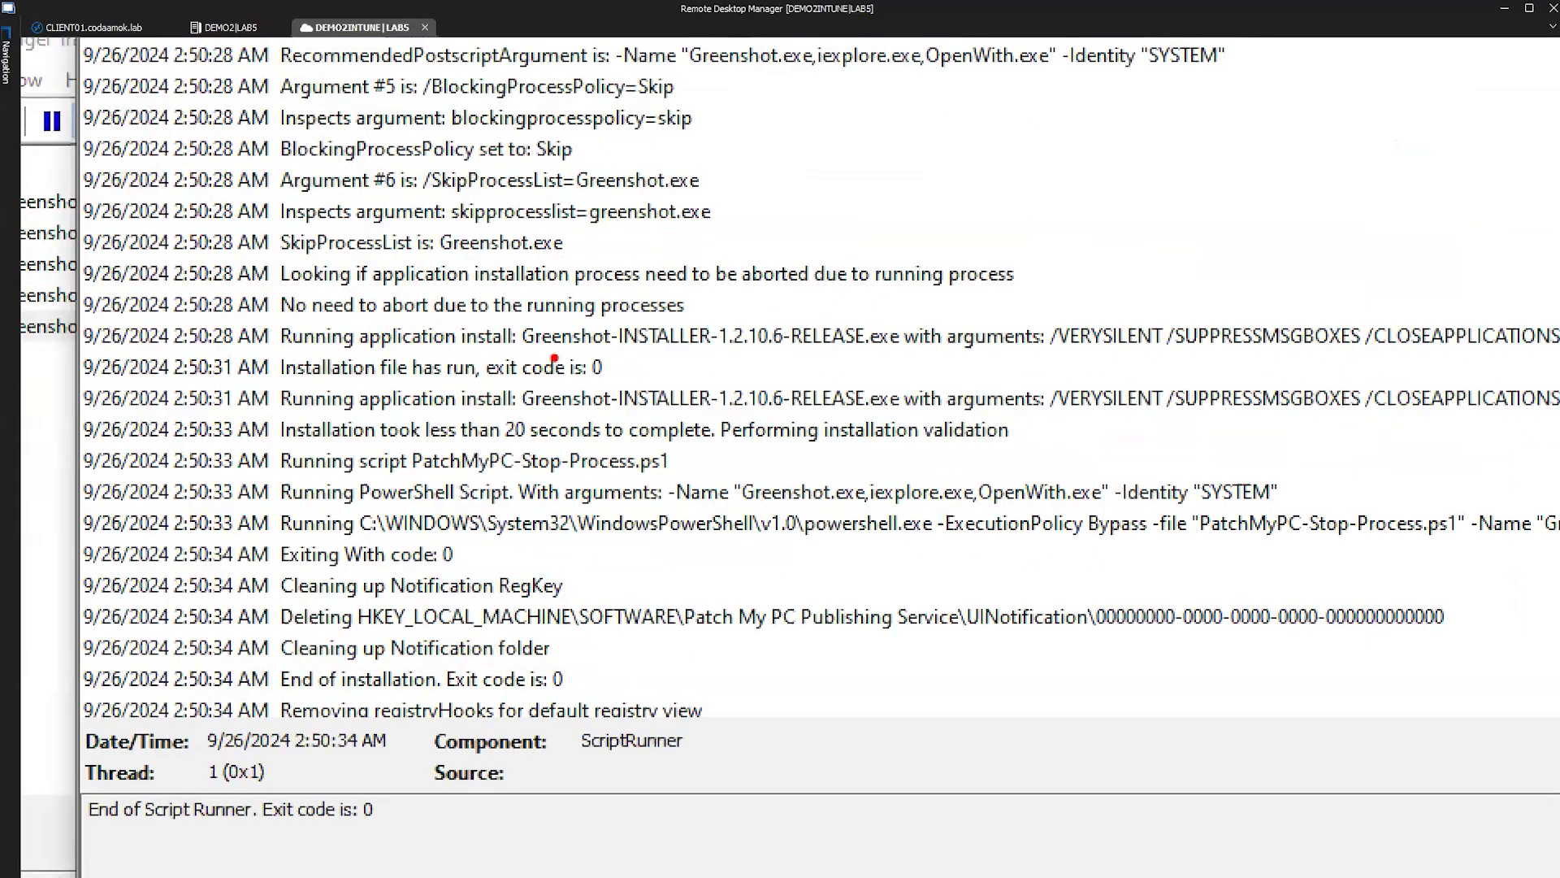
drag(515, 351, 896, 348)
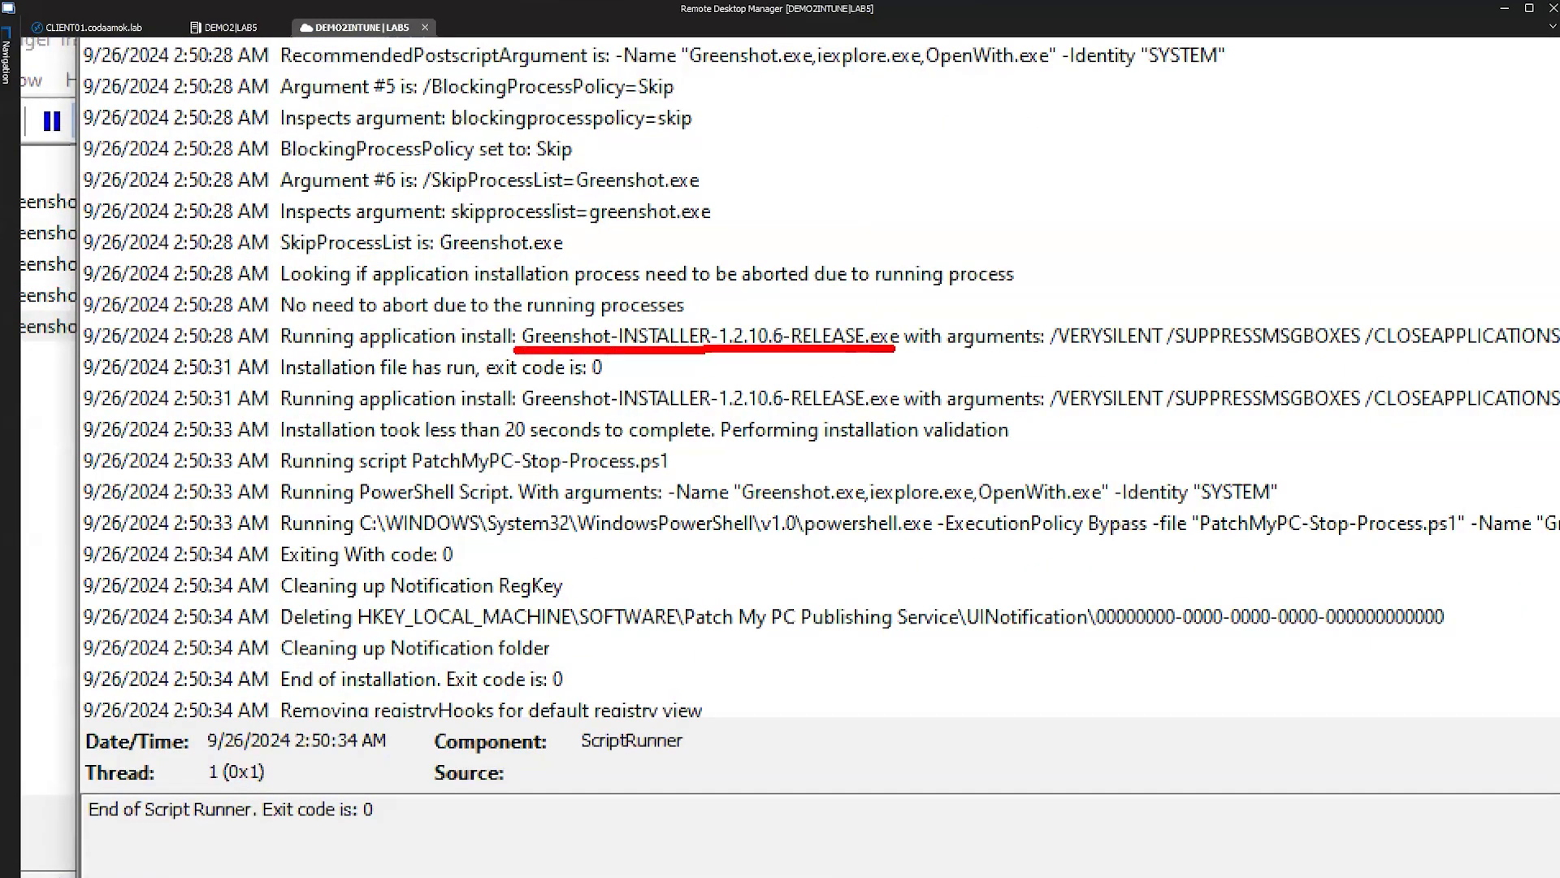
drag(1058, 355, 1499, 355)
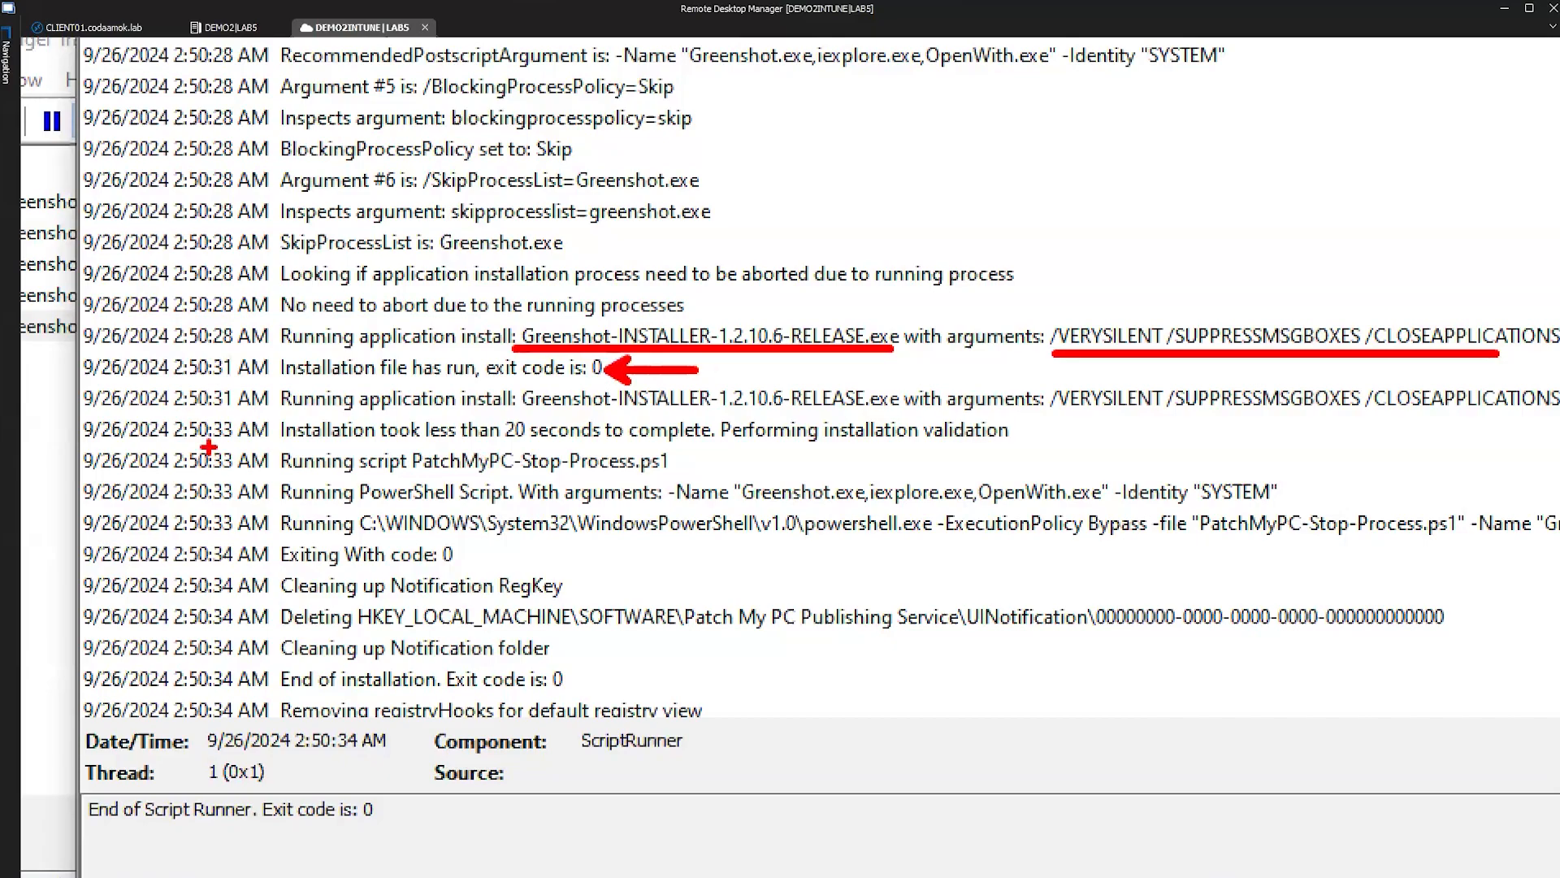
Box the PatchMyPC-Stop-Process.ps1 script entries in red, point an arrow at their exit code, and clear the marks
mouse_move(201, 443)
mouse_down()
mouse_move(1526, 528)
mouse_move(1522, 570)
mouse_up()
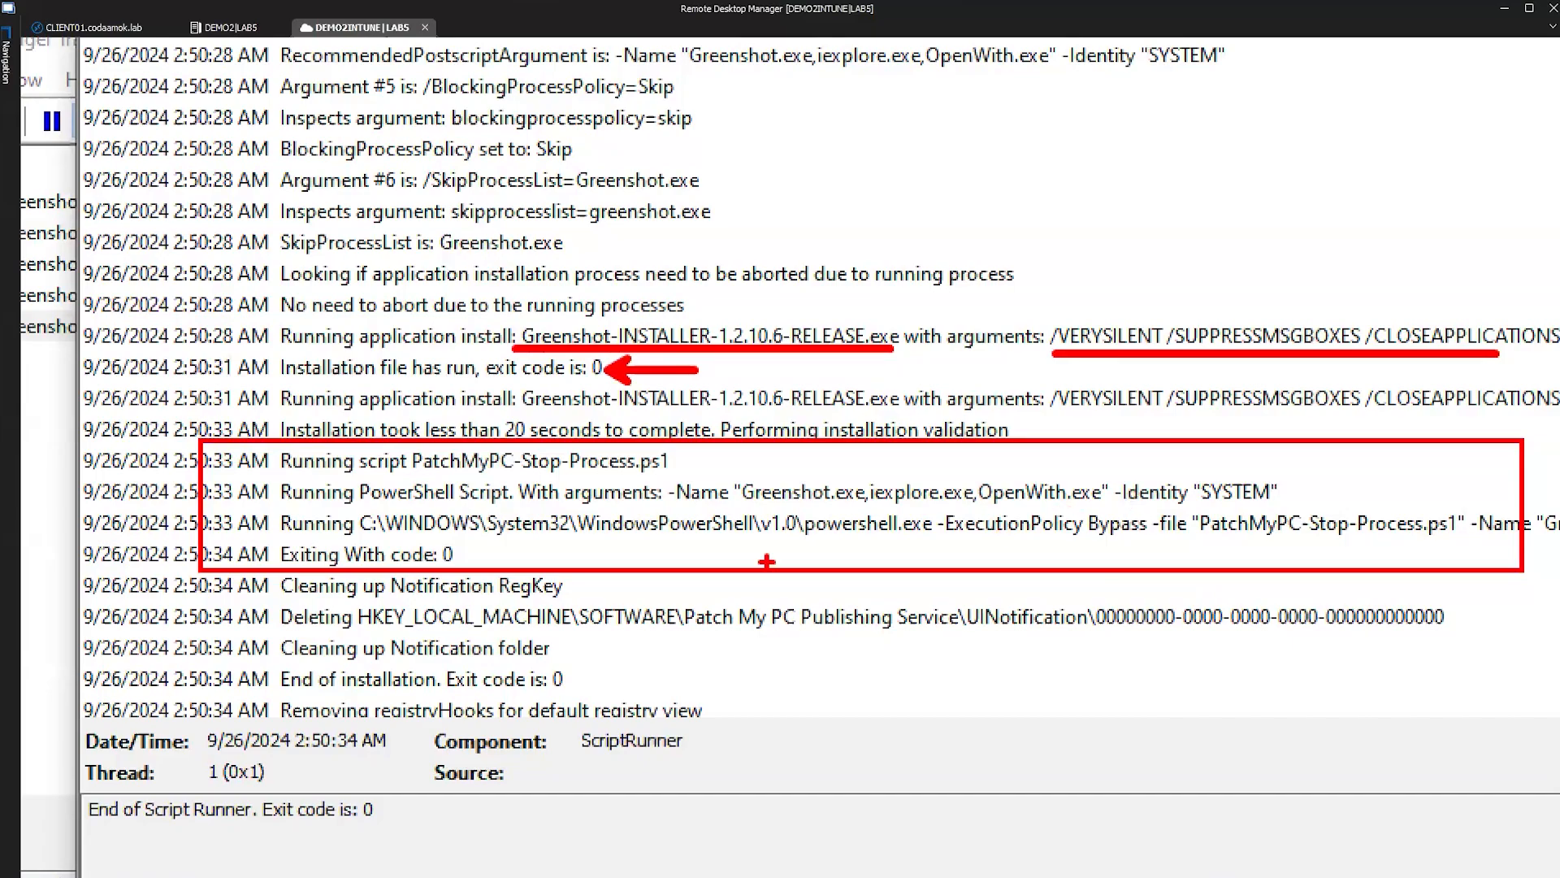
drag(475, 550, 595, 549)
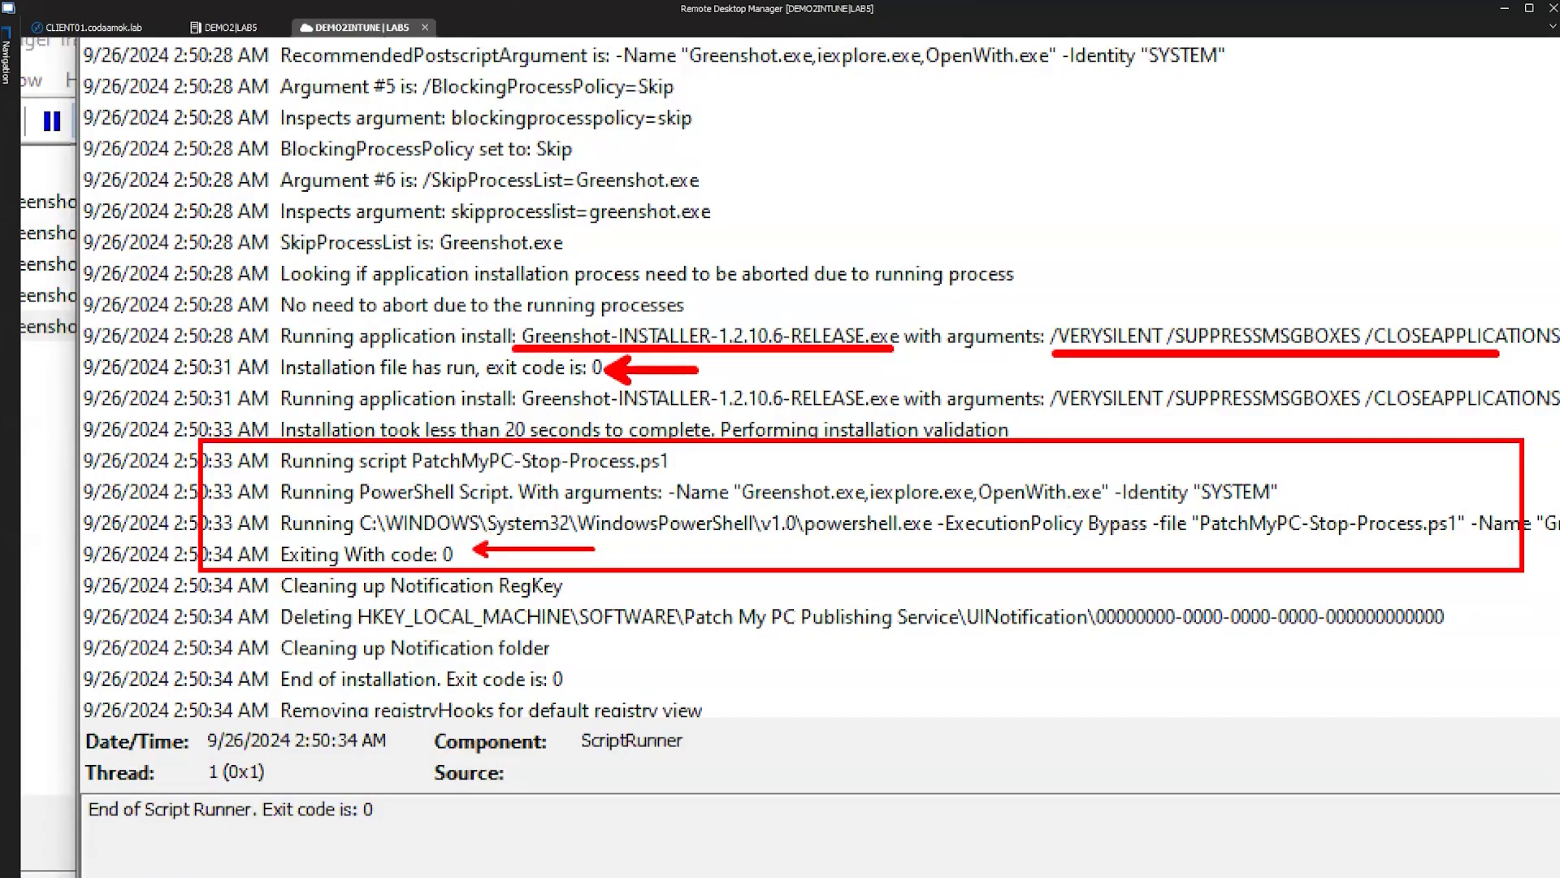
key(Escape)
Mark the End of Script Runner and installation file exit codes with red arrows, and underline the Greenshot installer name in the final ScriptRunner entries
scroll(486, 495, down, 1)
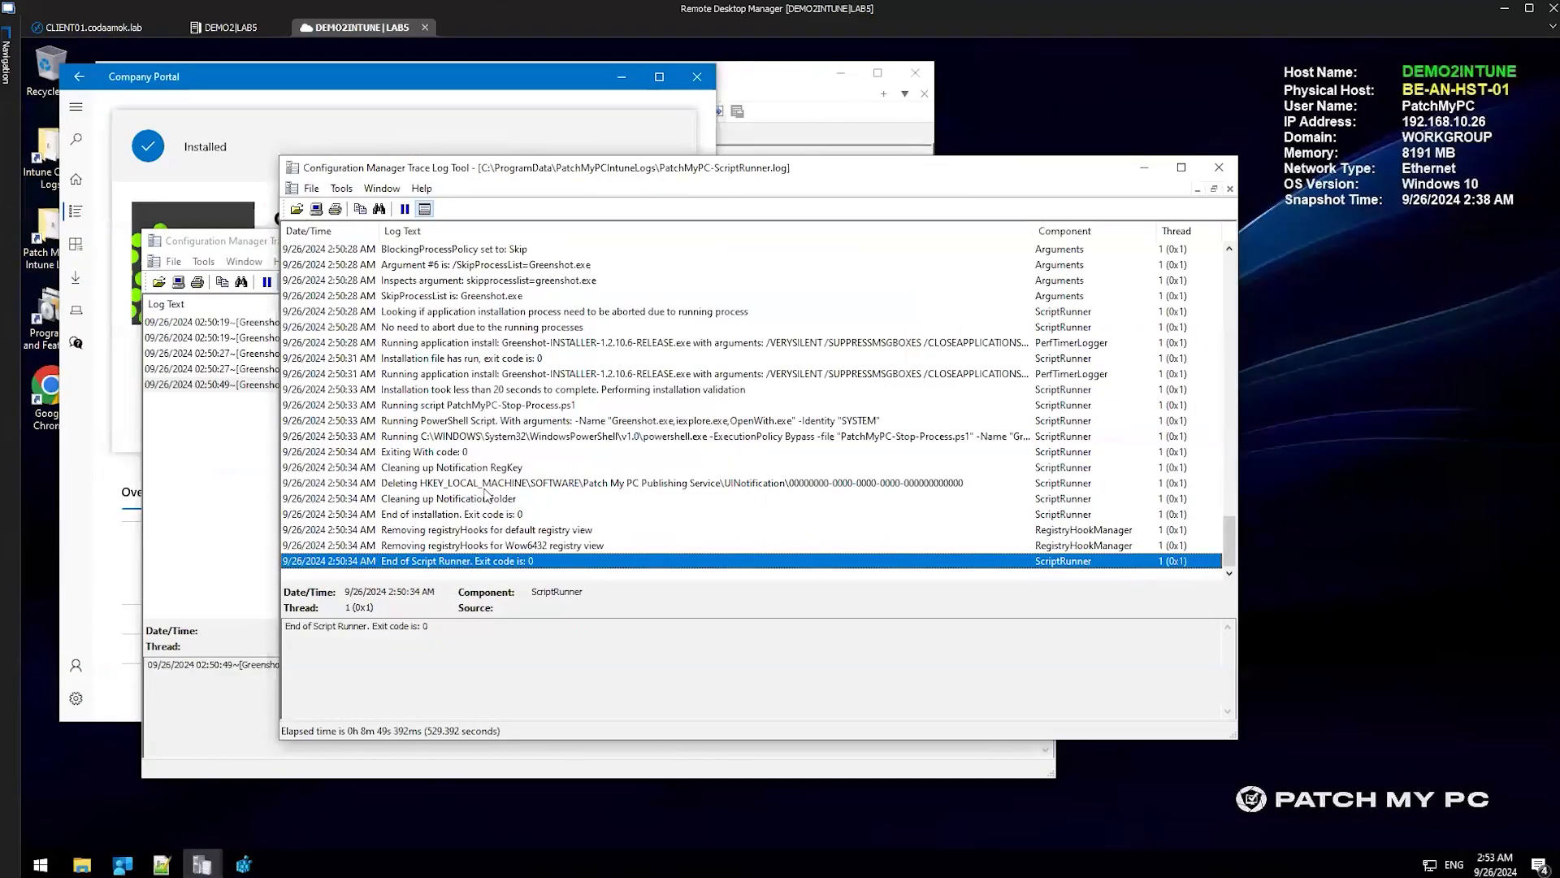
key(ctrl+1)
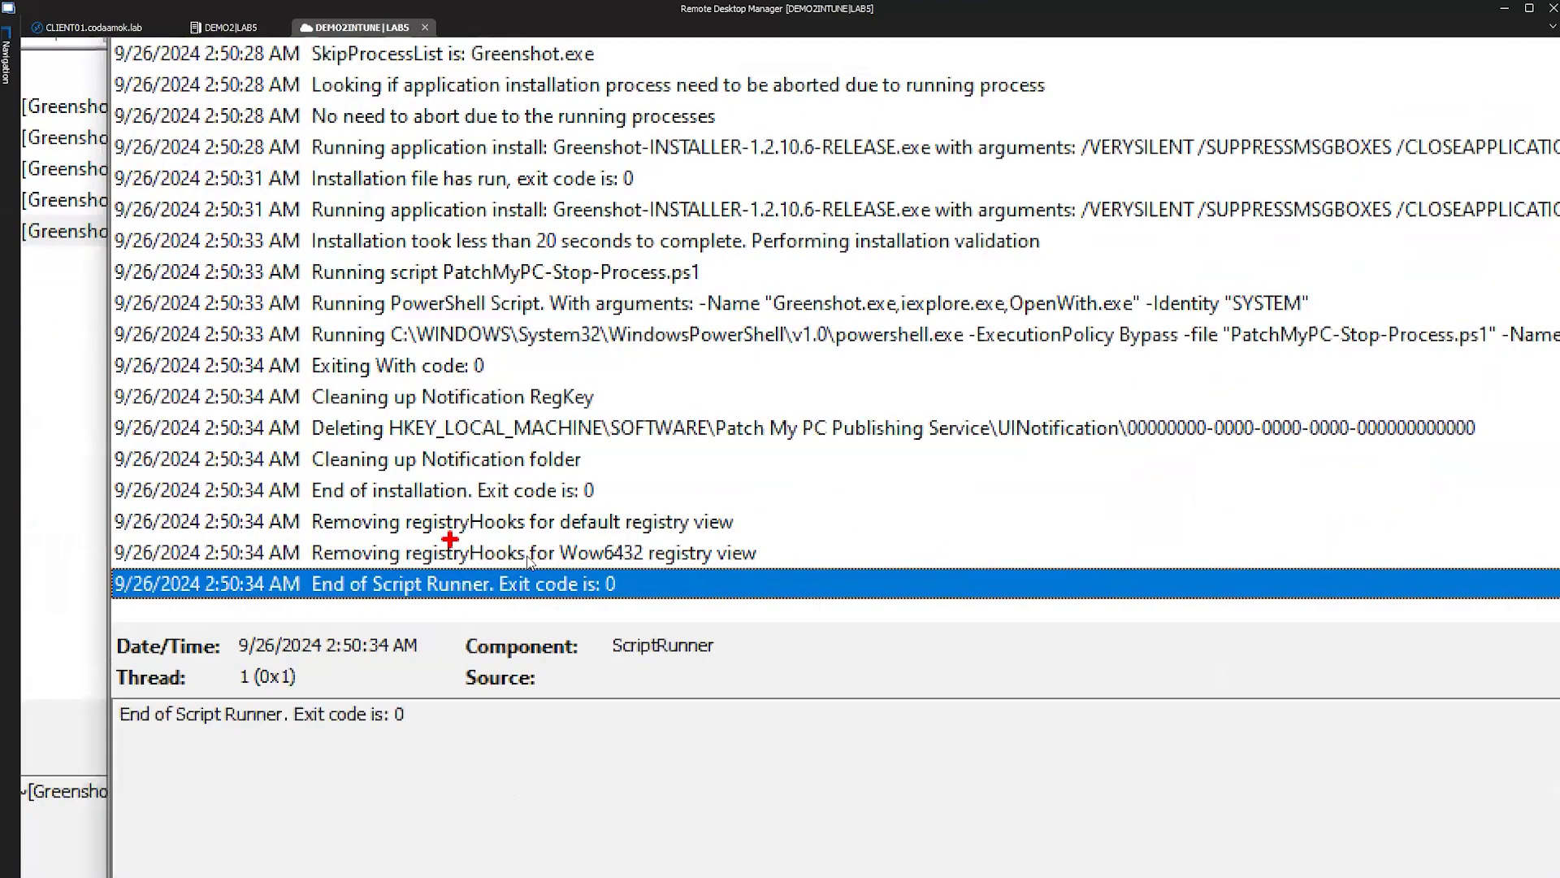
drag(635, 585, 789, 585)
drag(643, 177, 832, 177)
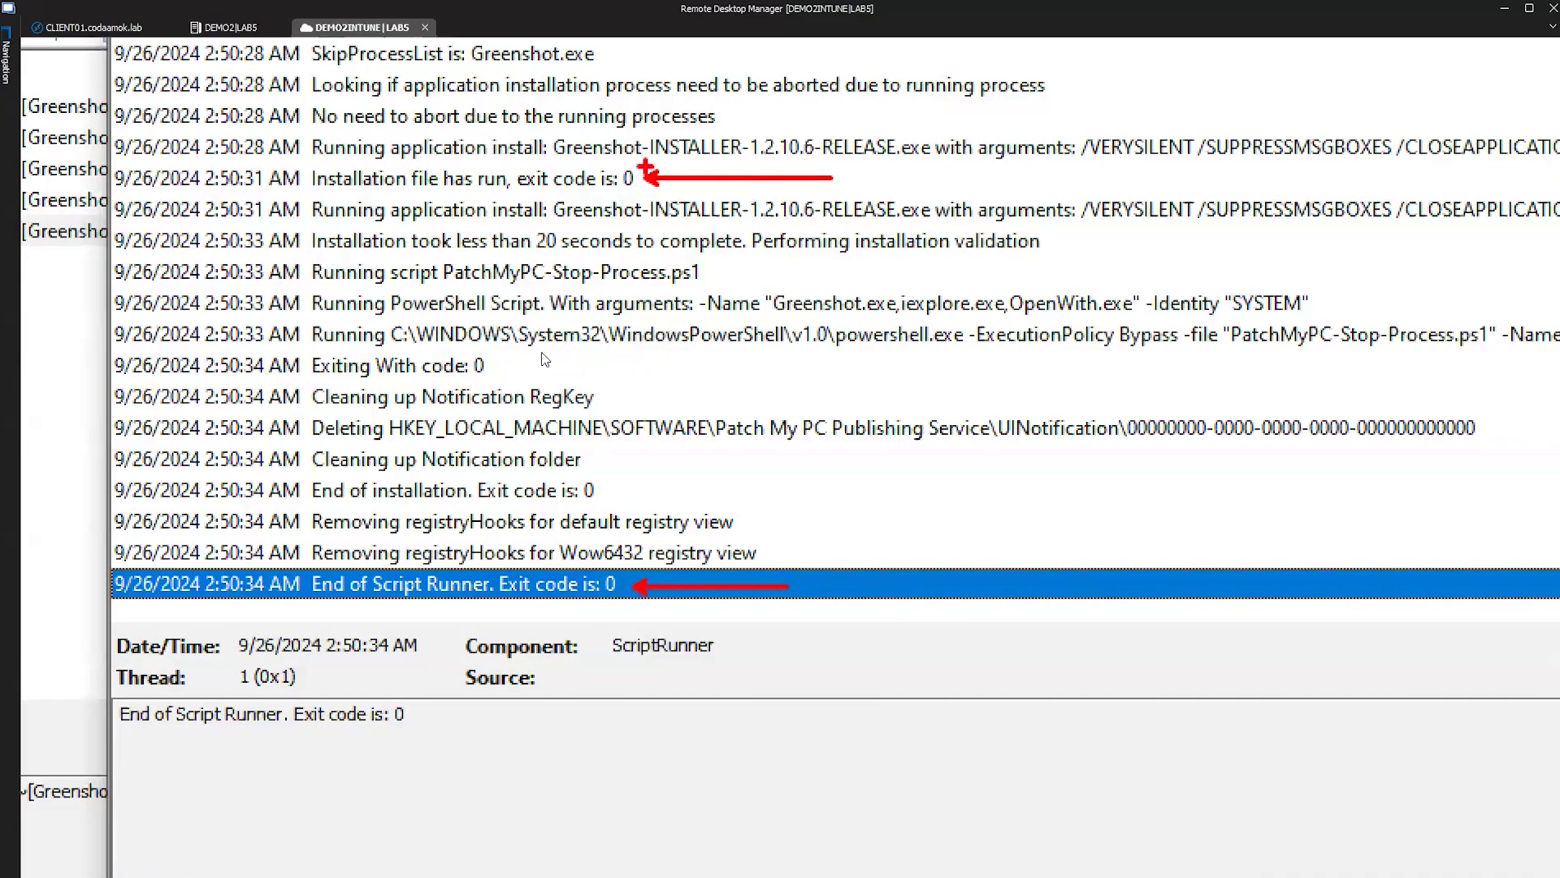
drag(560, 162, 930, 162)
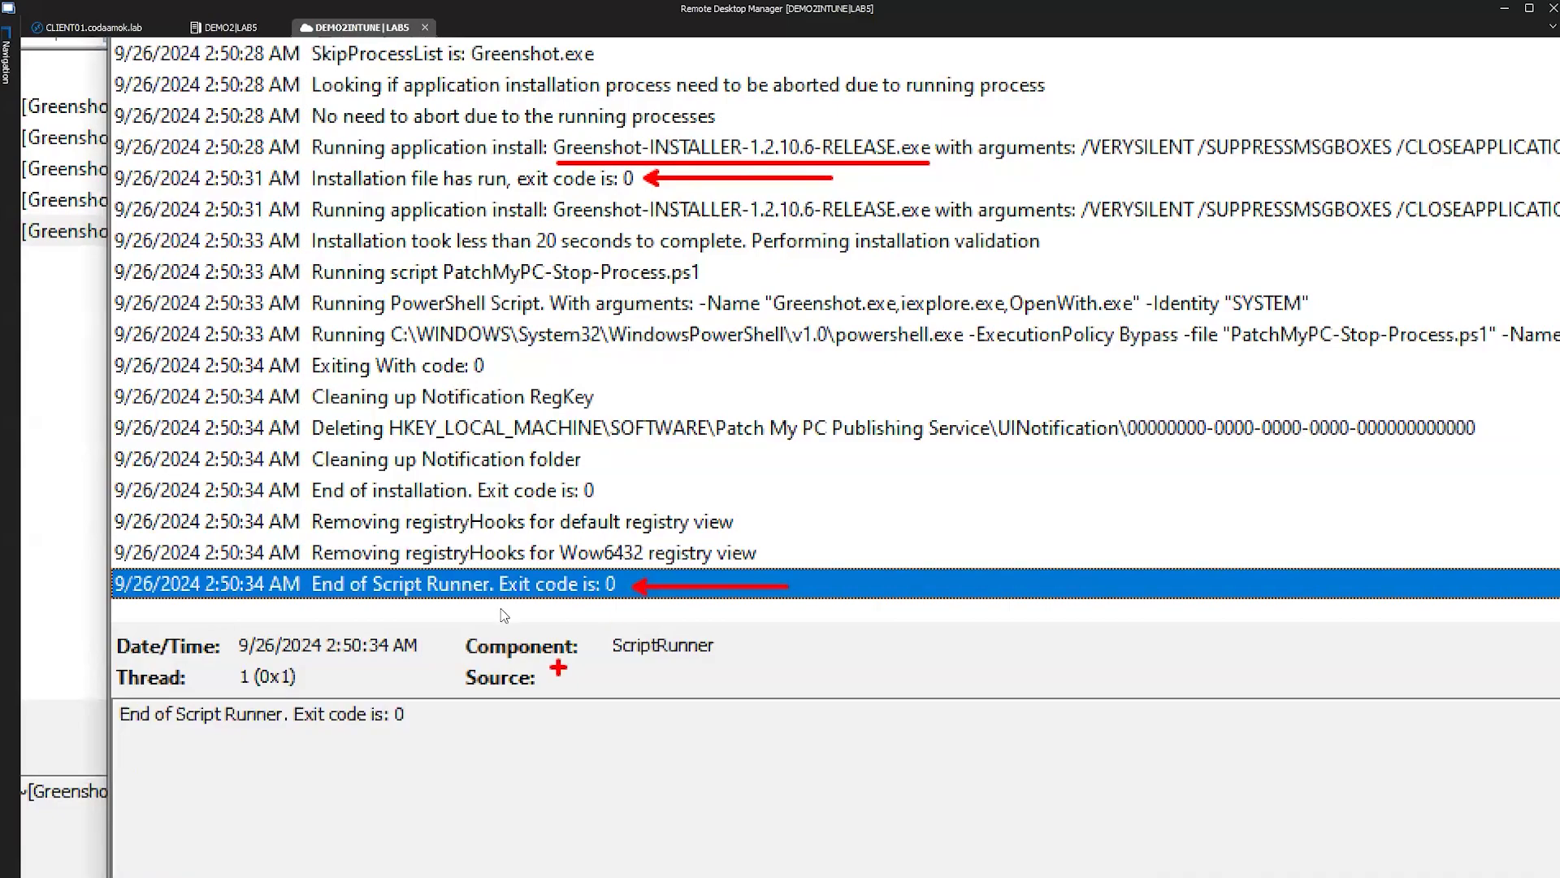
mouse_move(606, 554)
mouse_down()
mouse_move(634, 303)
mouse_move(606, 191)
mouse_up()
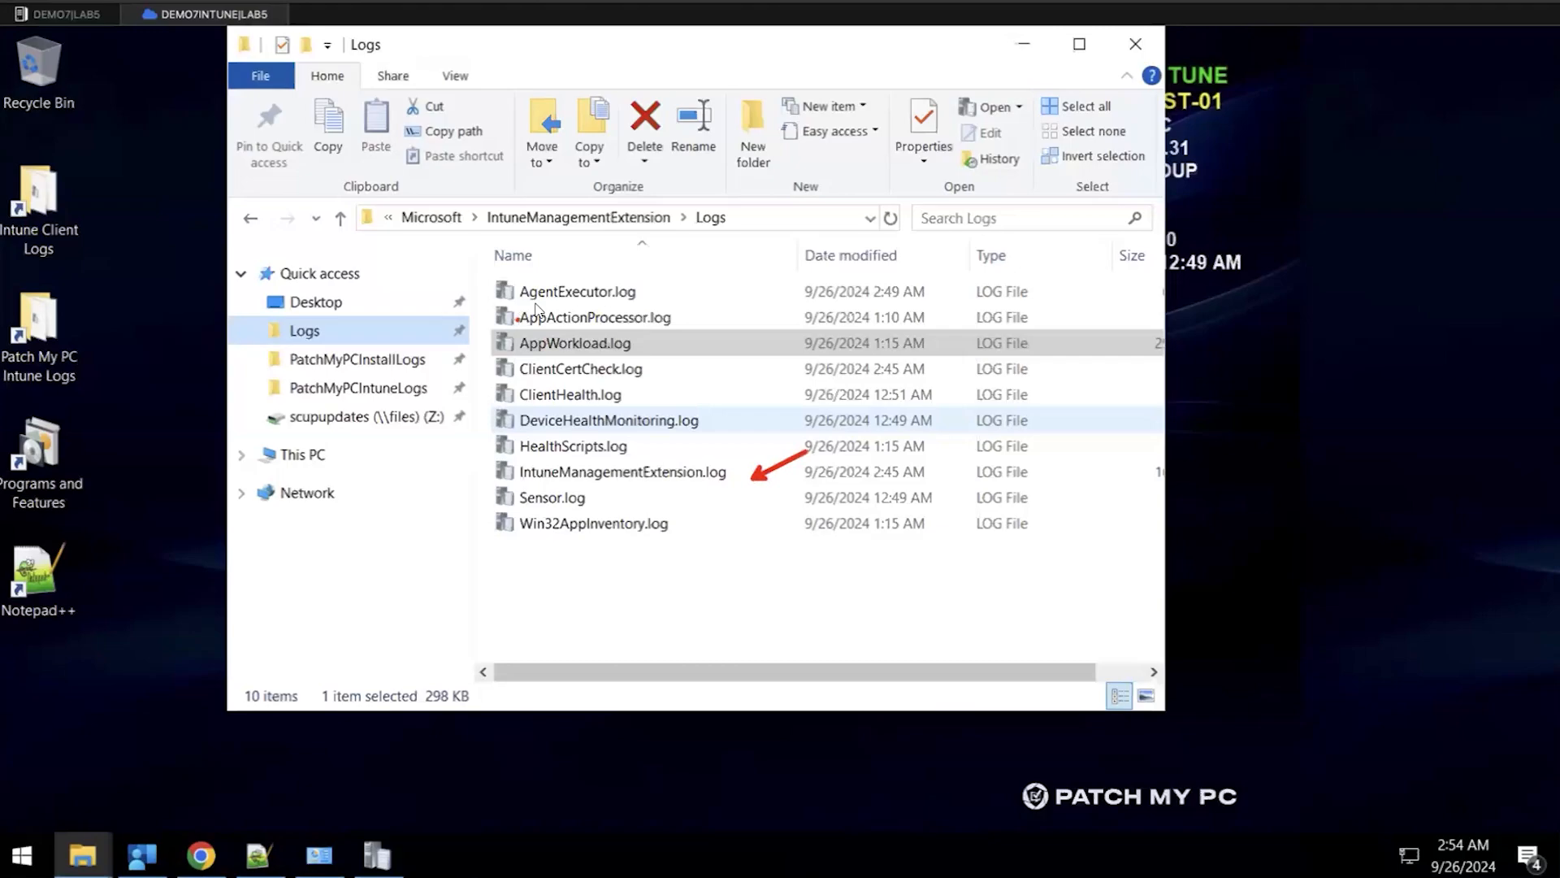
Examine the IntuneManagementExtension Logs folder path and point out IntuneManagementExtension.log and AppWorkload.log
click(606, 219)
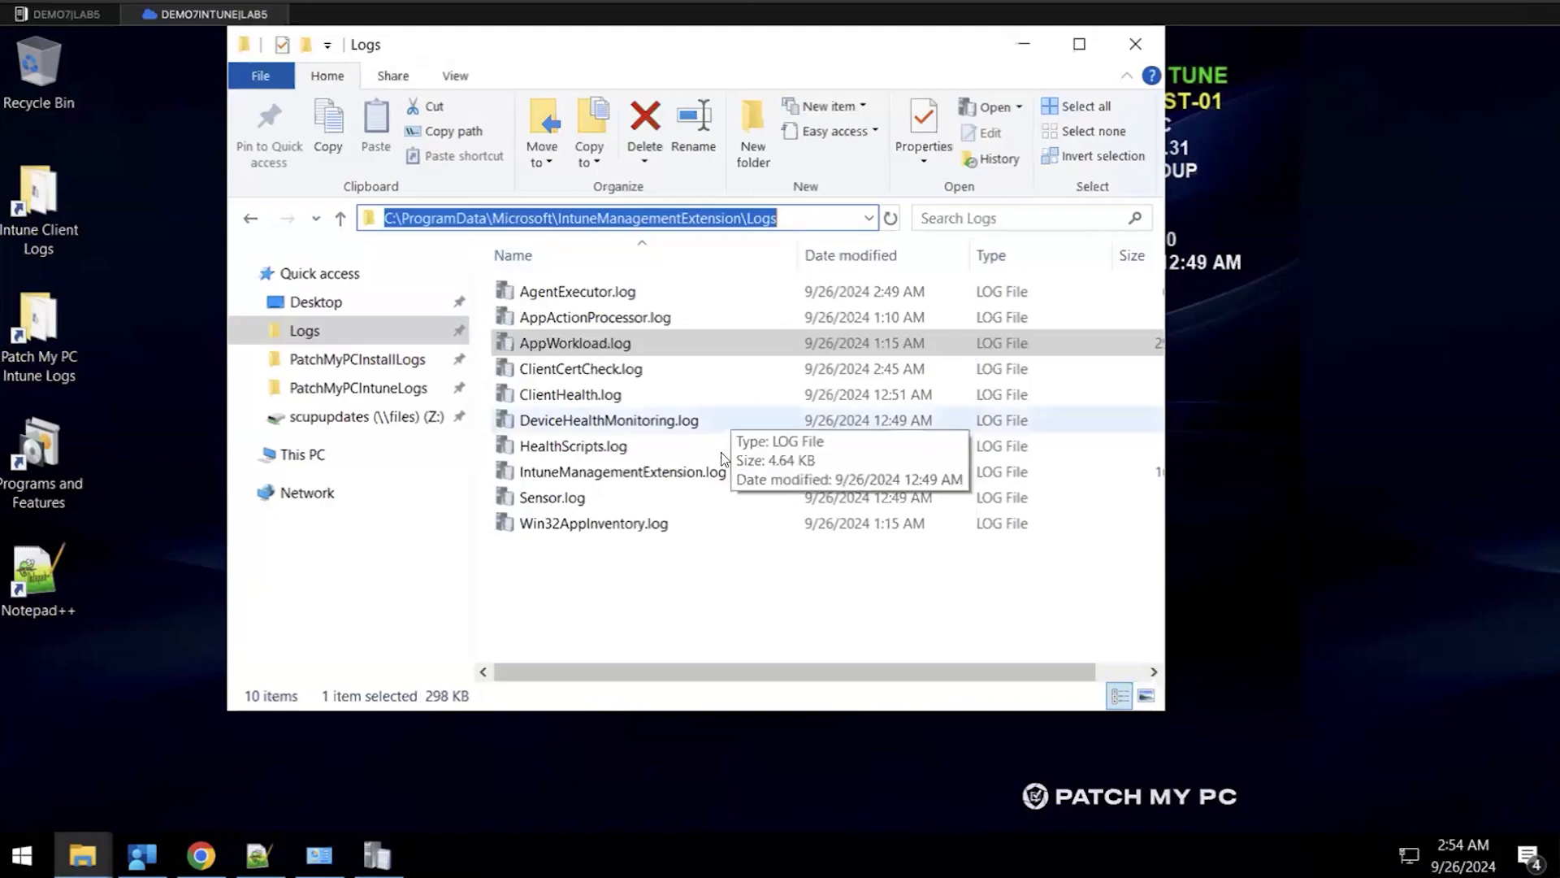
click(722, 473)
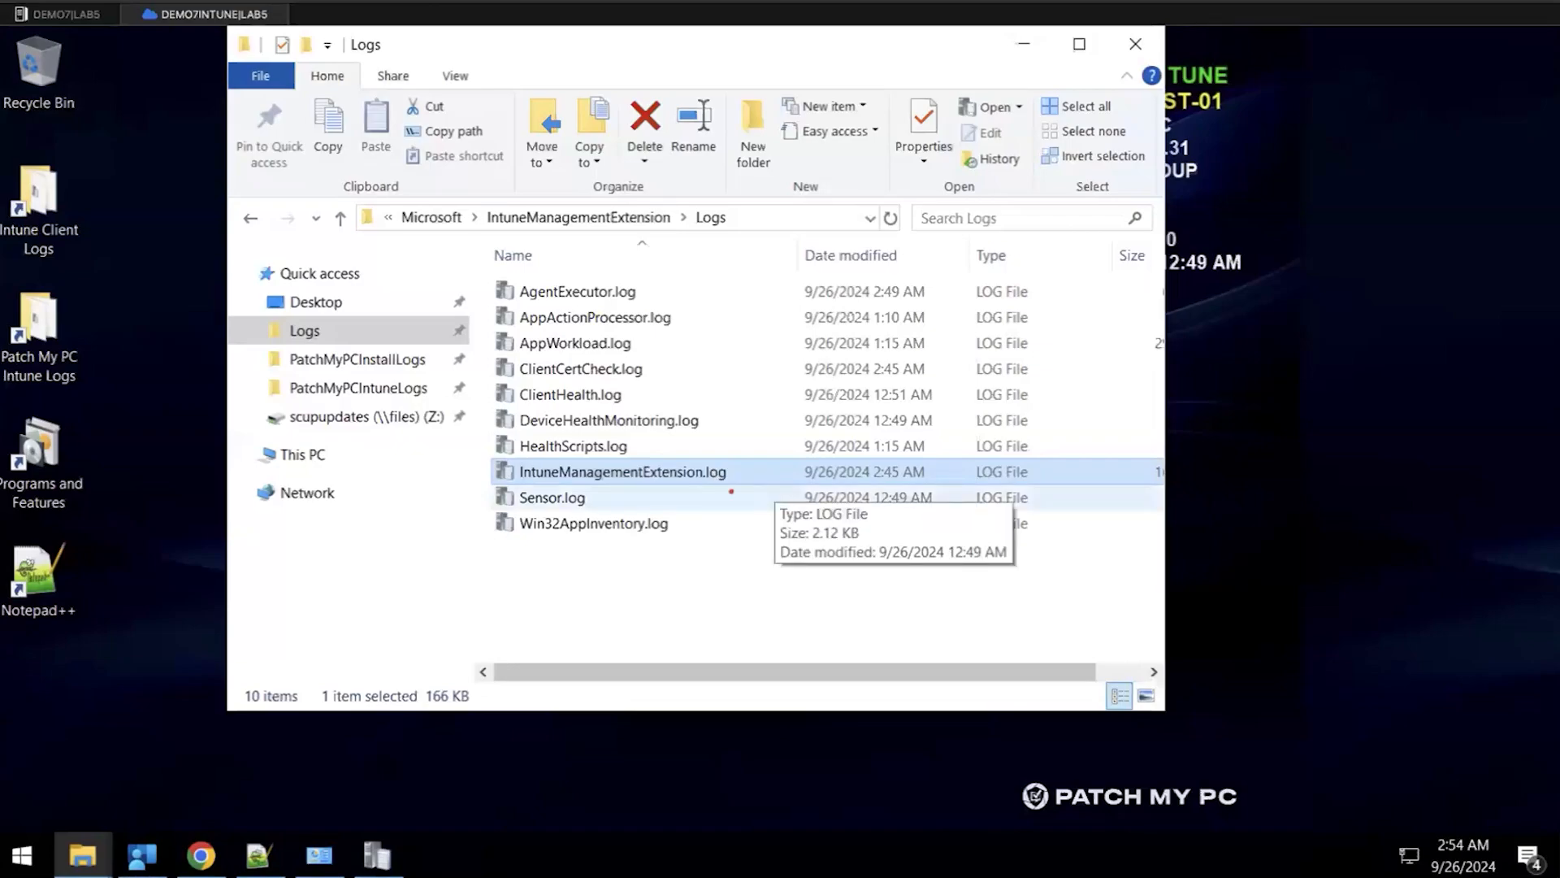
drag(746, 470, 807, 355)
click(634, 343)
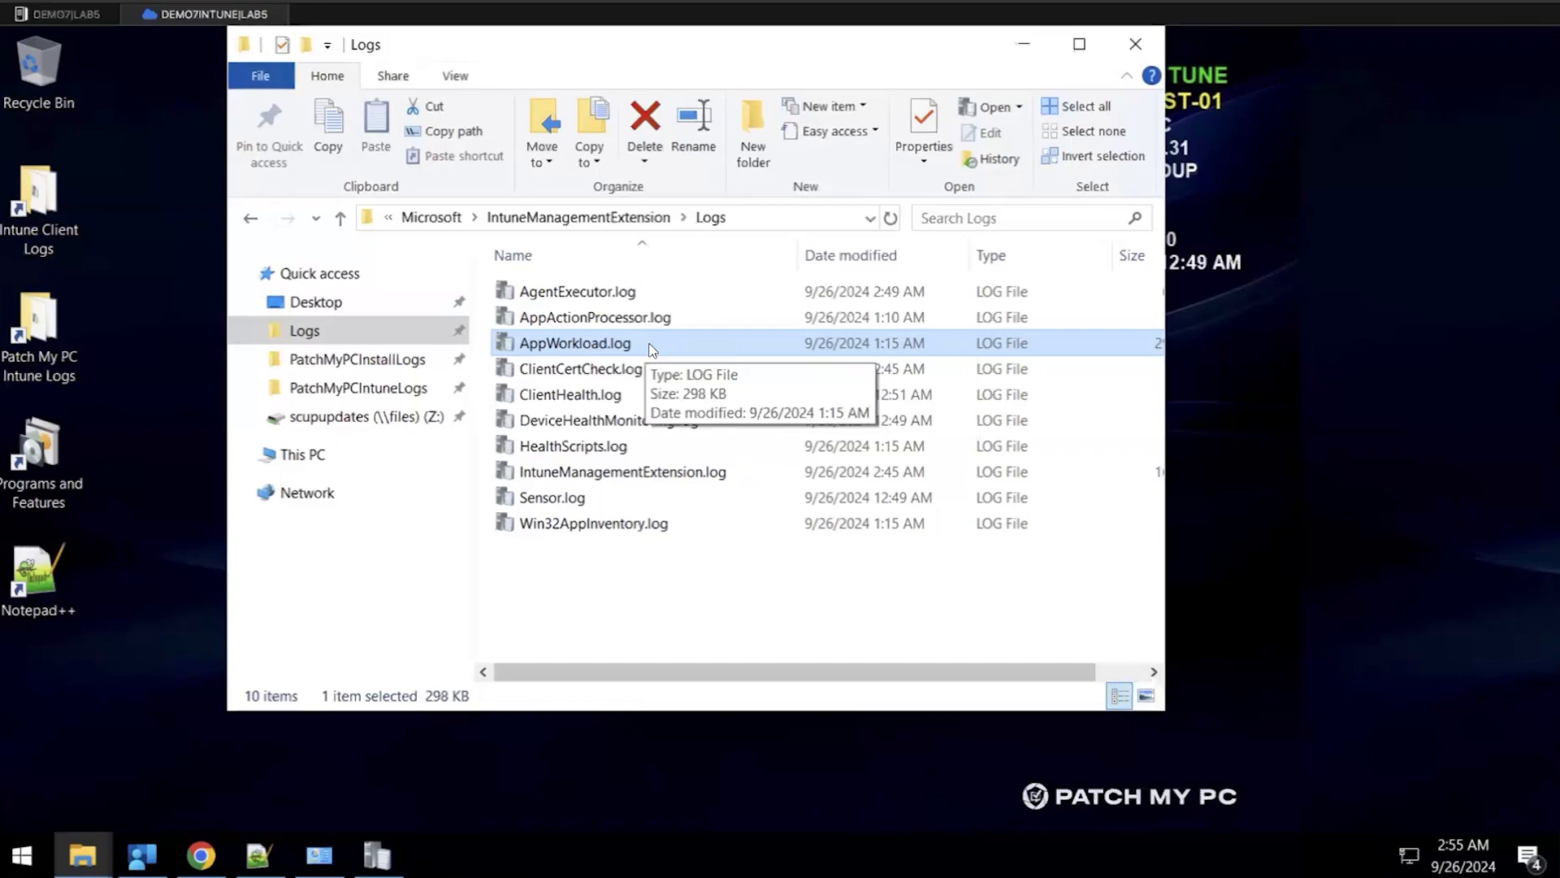
Open AppActionProcessor.log in a maximized log viewer and select the entry for the app ID starting e758b15f
click(630, 323)
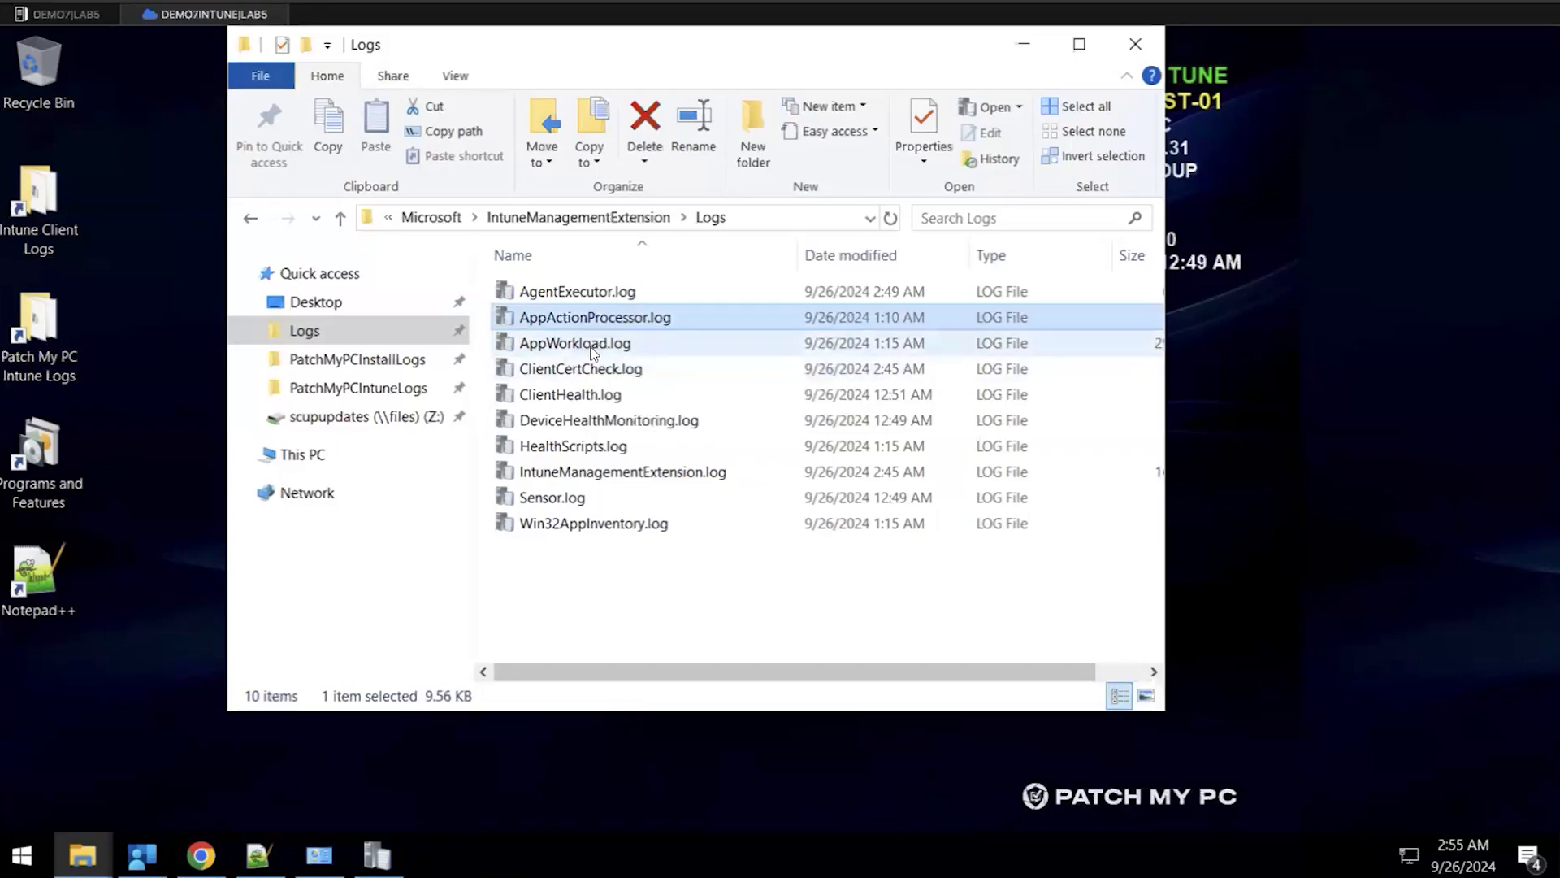
double_click(630, 324)
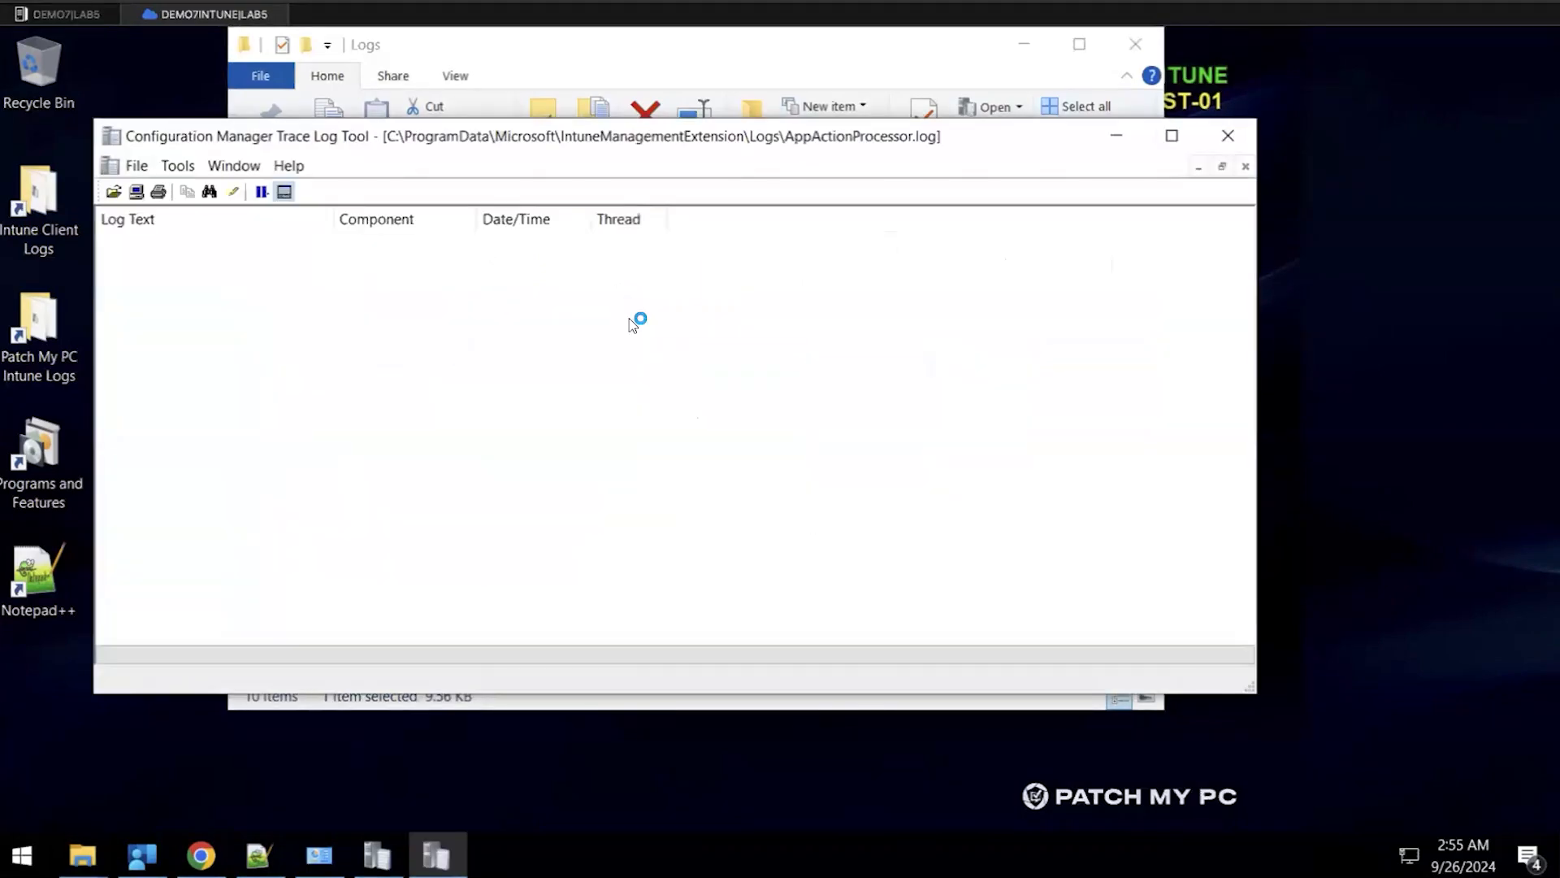
double_click(600, 137)
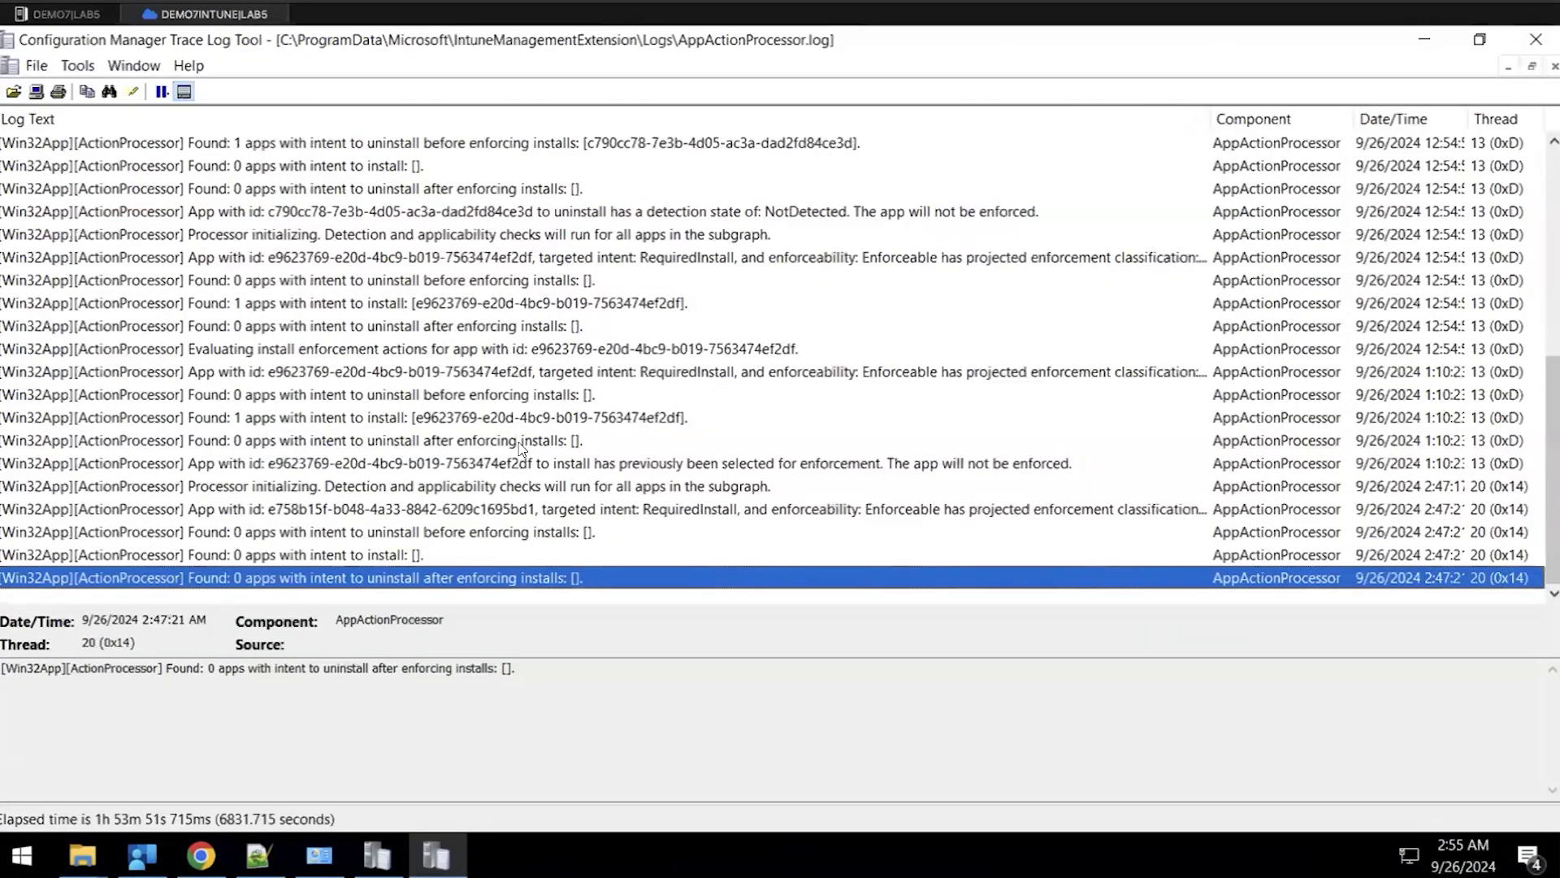
key(Up)
key(Up)
key(Up)
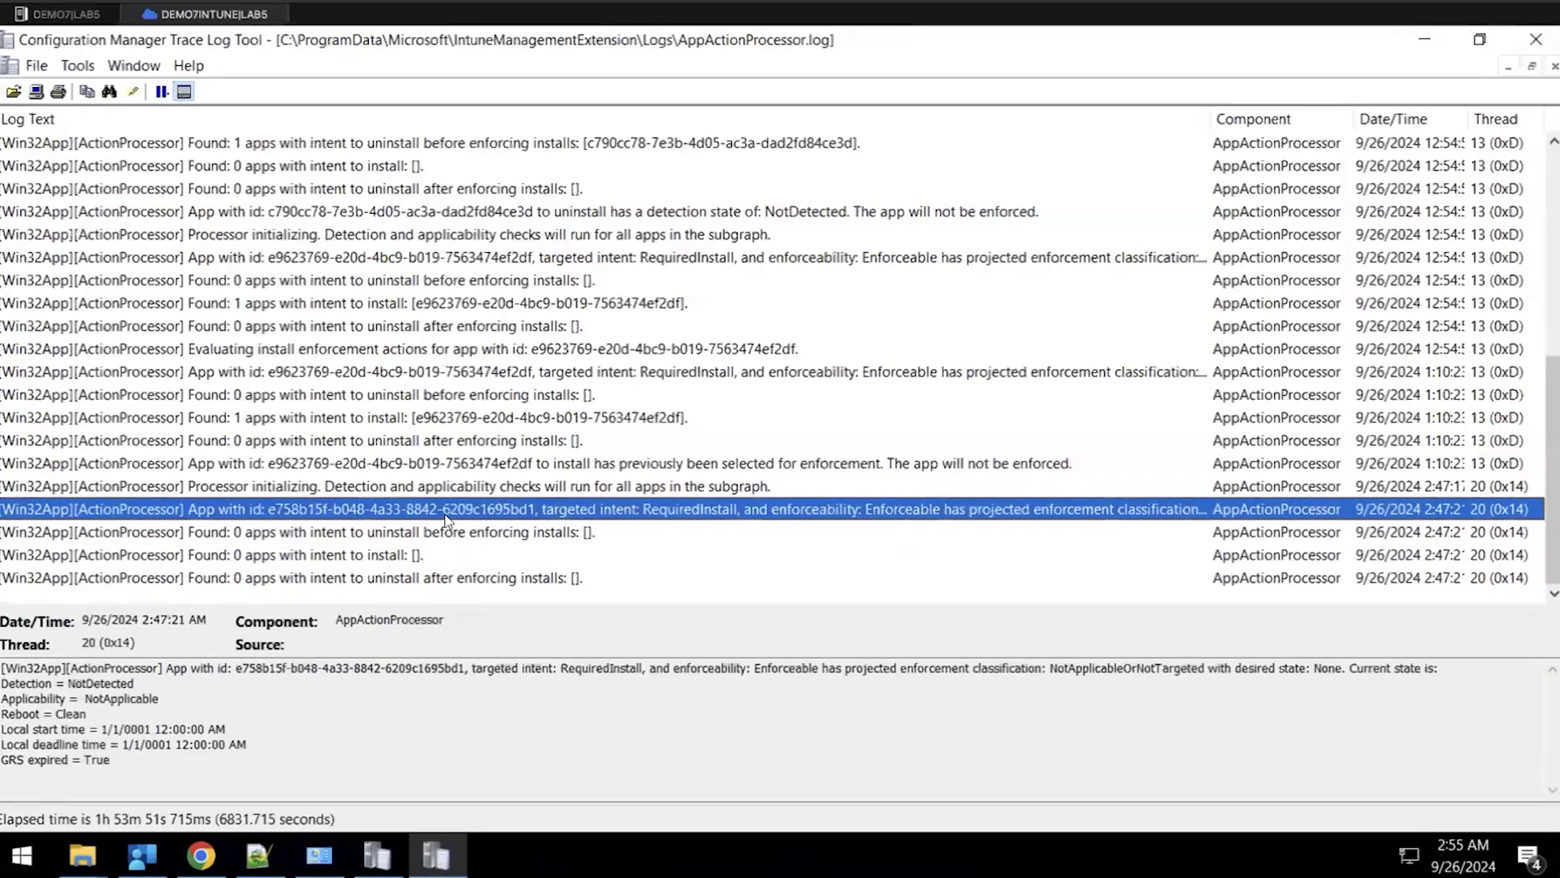
Examine the entry's details, covering targeted intent, detection, applicability, start and deadline times, and GRS expiry
drag(568, 668, 668, 668)
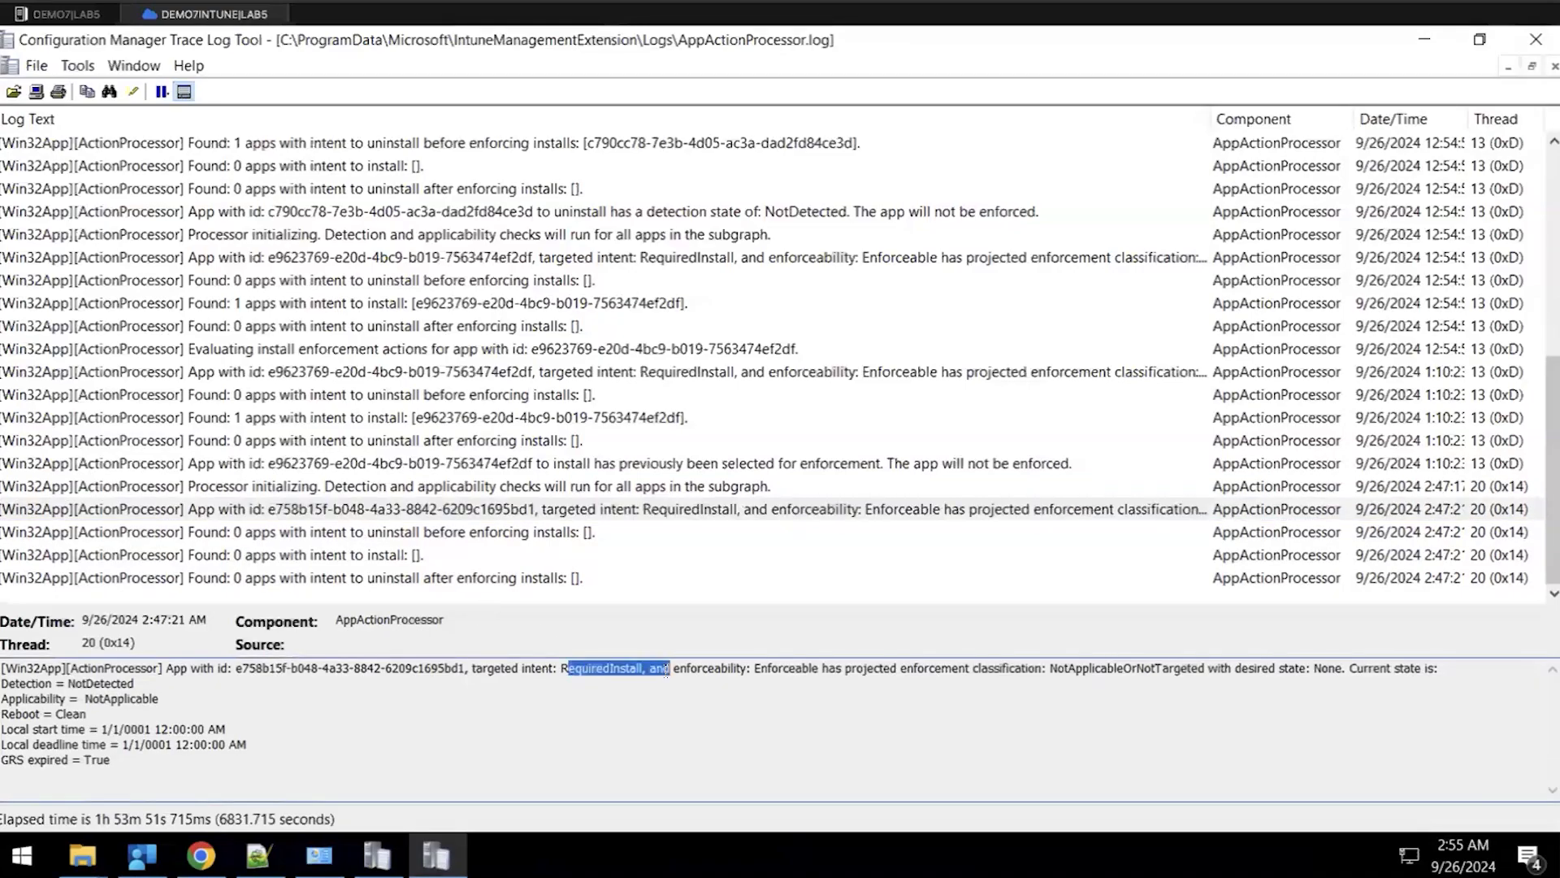
click(793, 691)
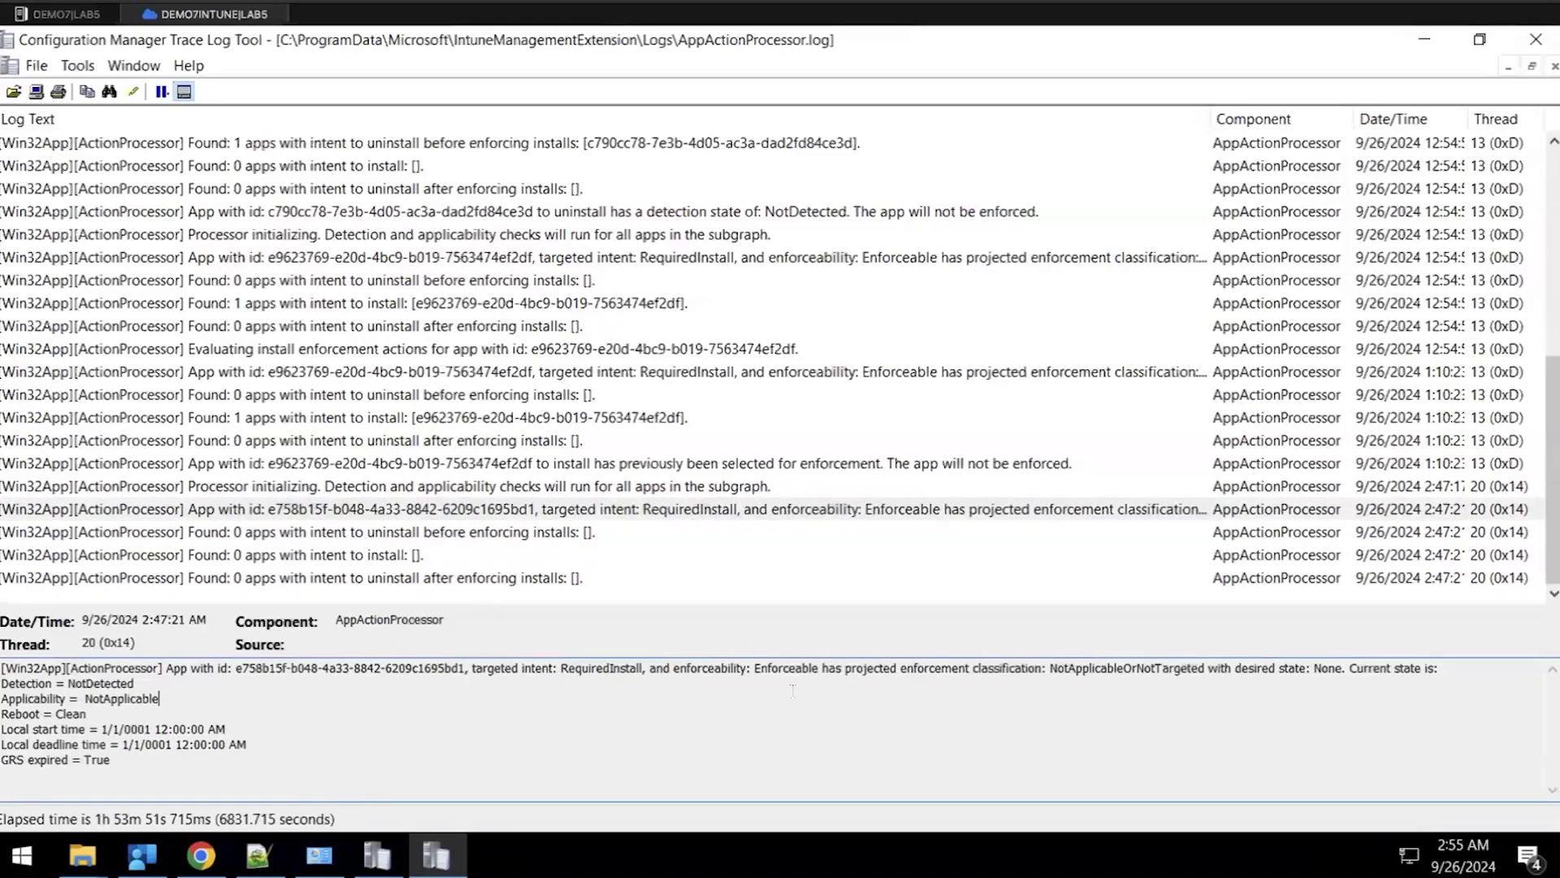
double_click(127, 683)
click(218, 685)
drag(171, 690, 311, 713)
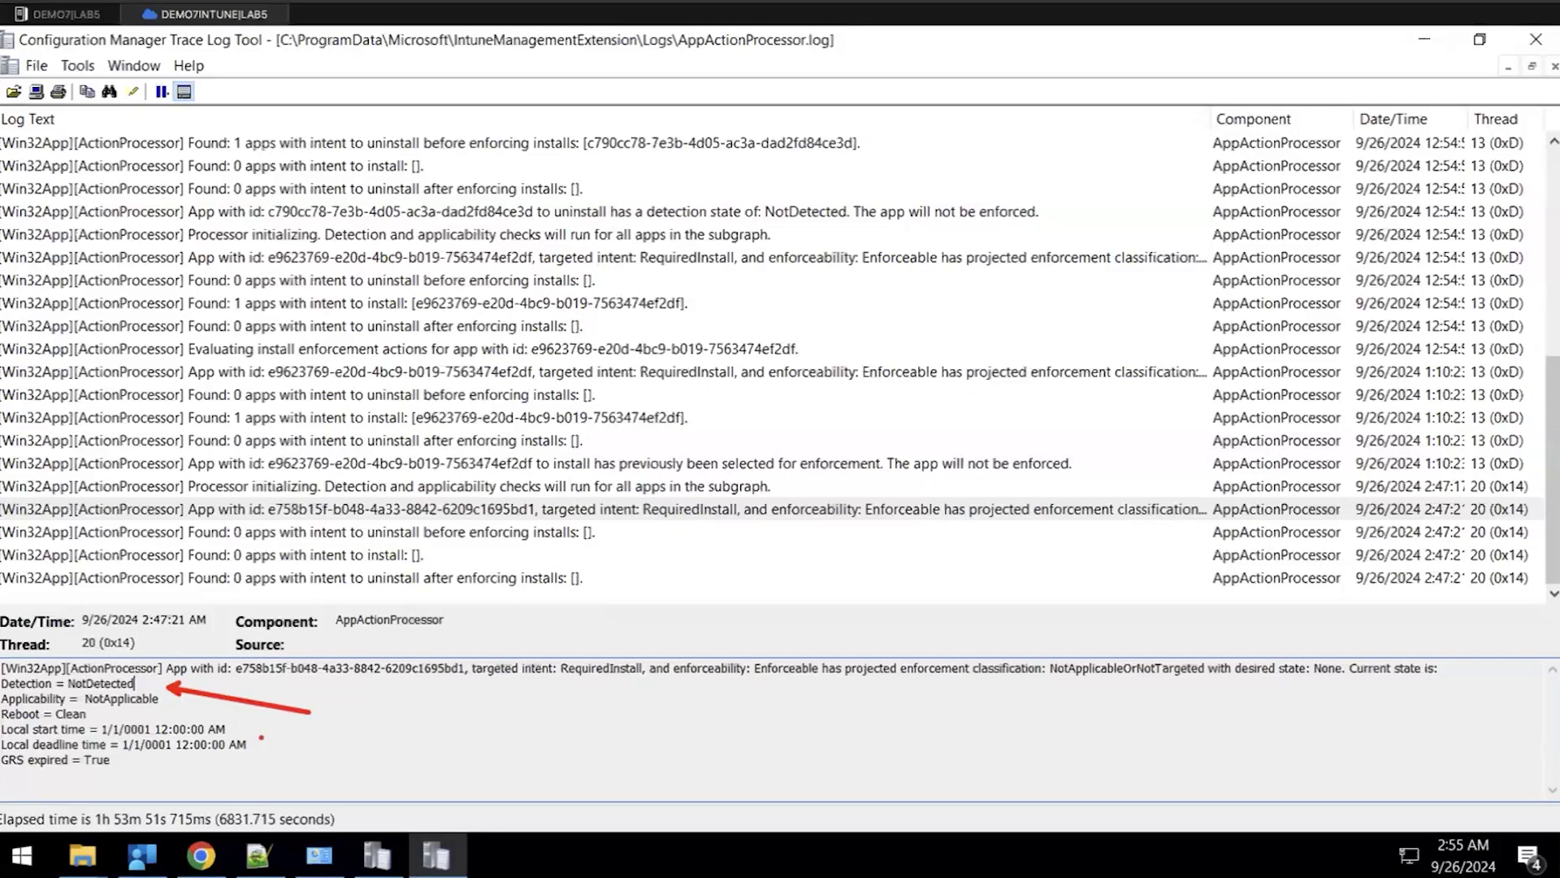
drag(261, 738, 337, 736)
drag(129, 761, 208, 784)
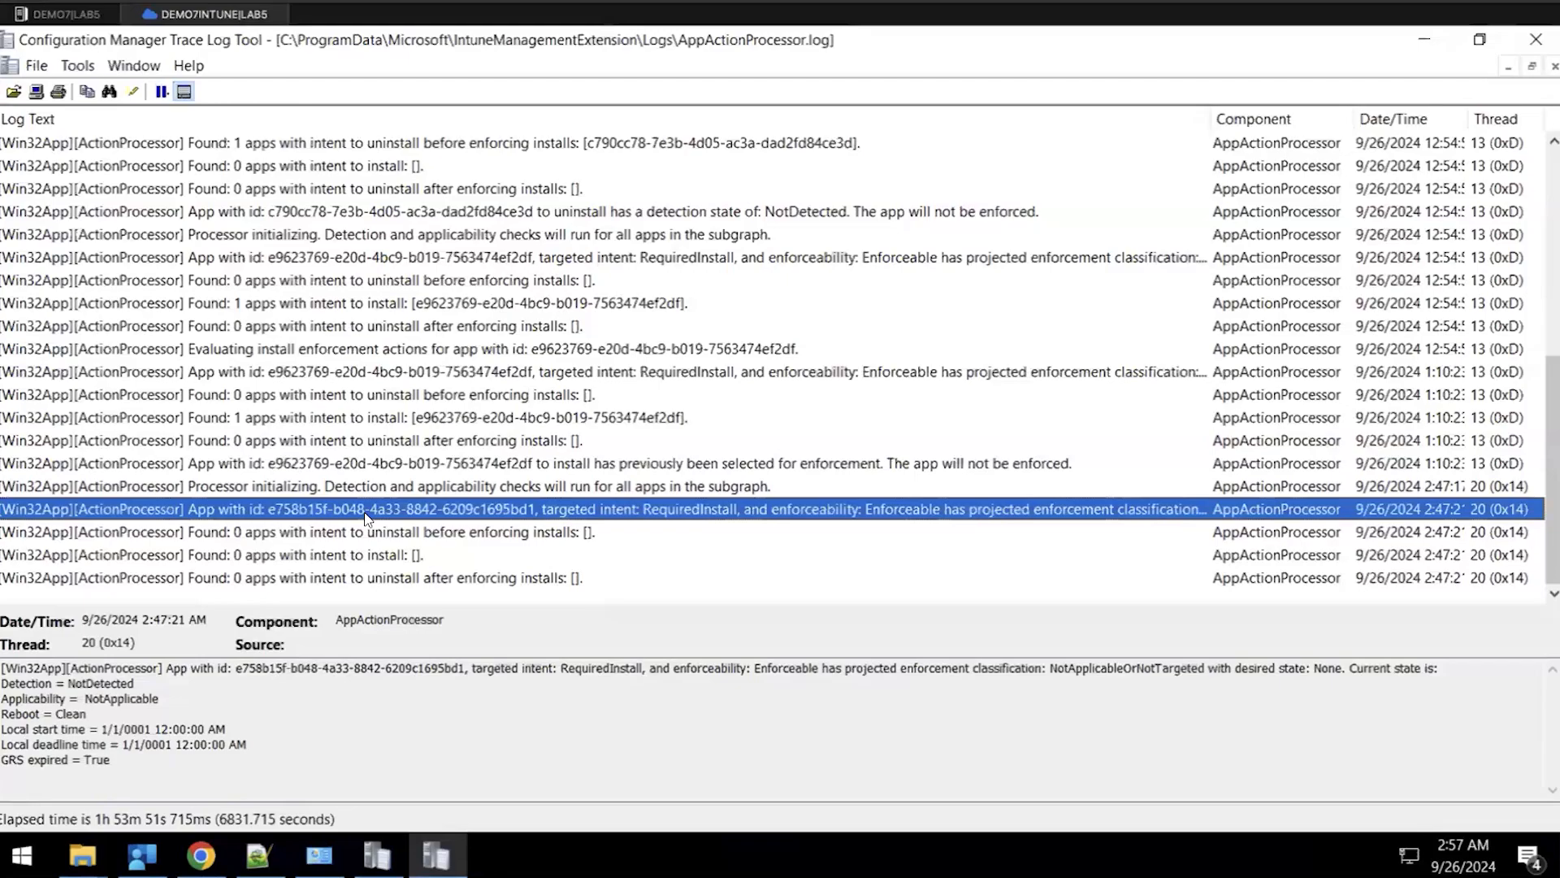
Close AppActionProcessor.log, then view Win32AppInventory.log and close it
click(1536, 39)
click(634, 291)
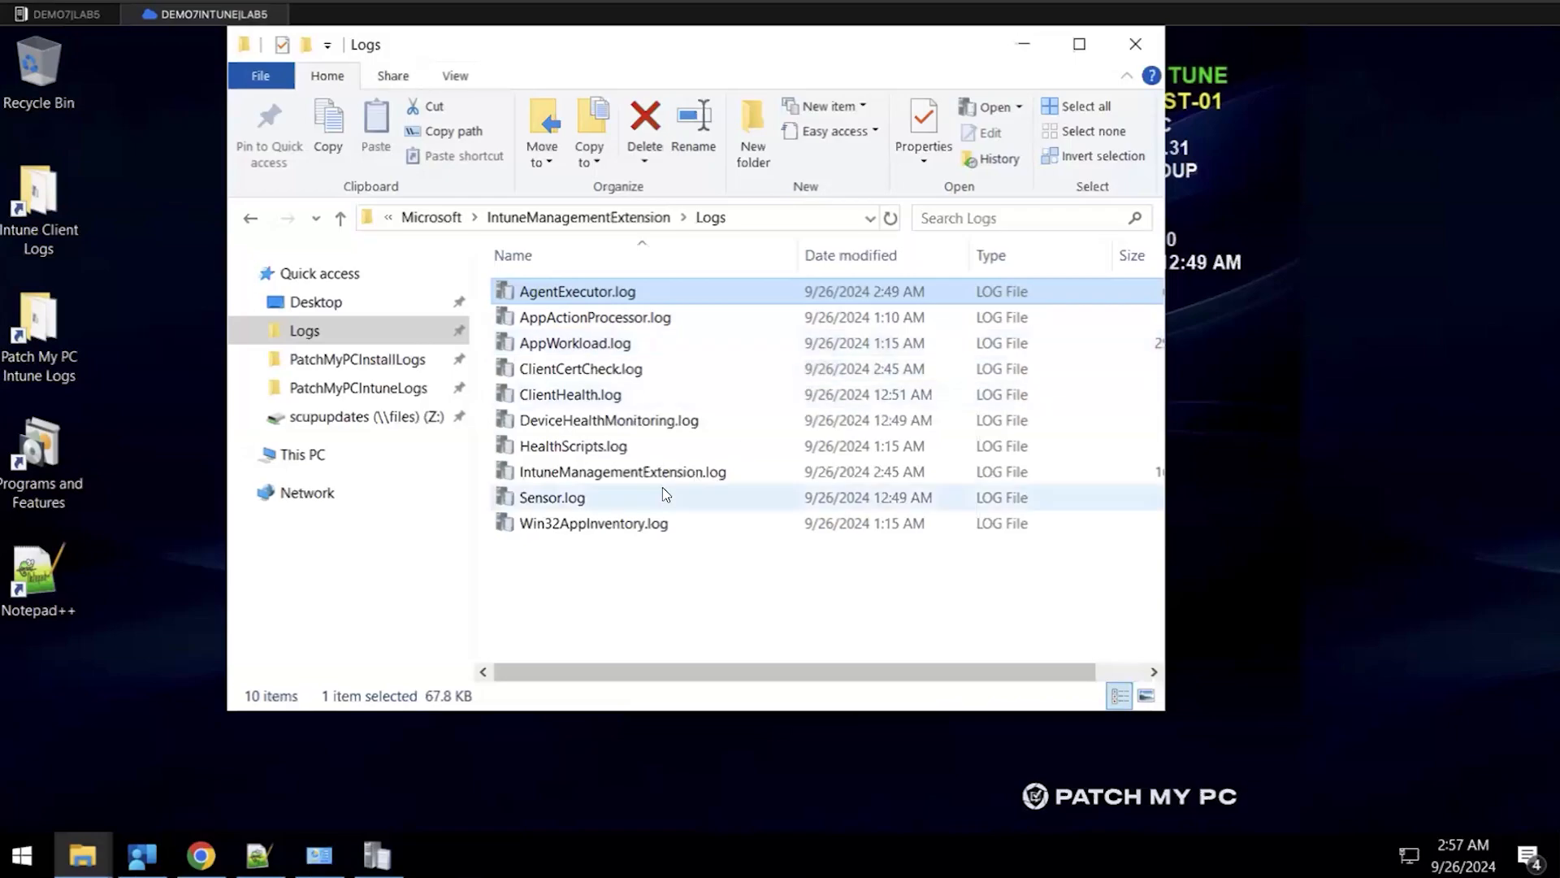
double_click(626, 520)
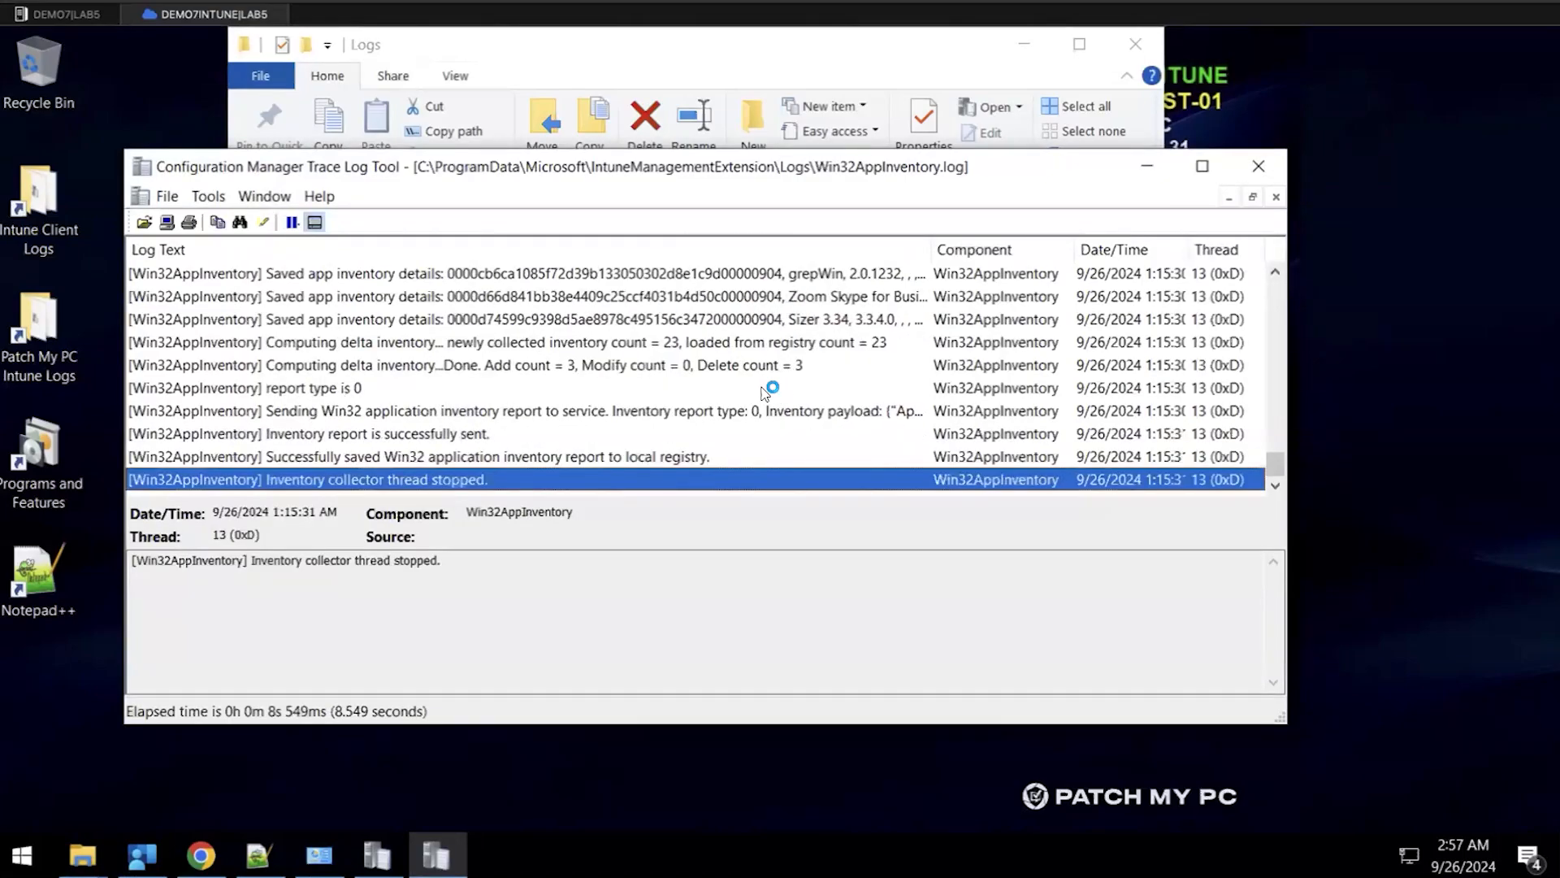
click(1258, 165)
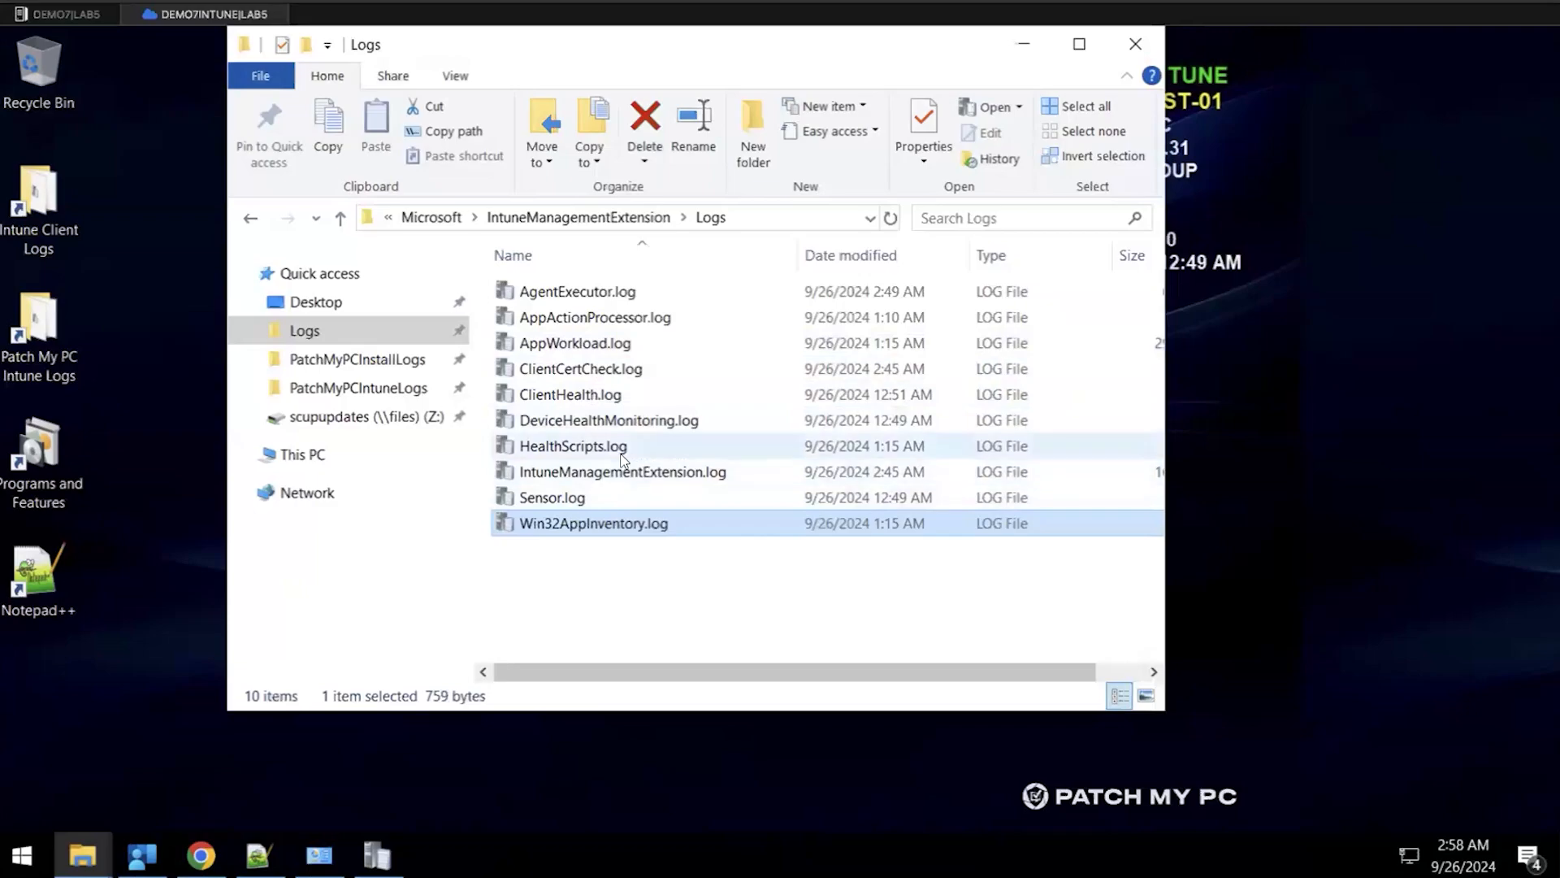
double_click(602, 348)
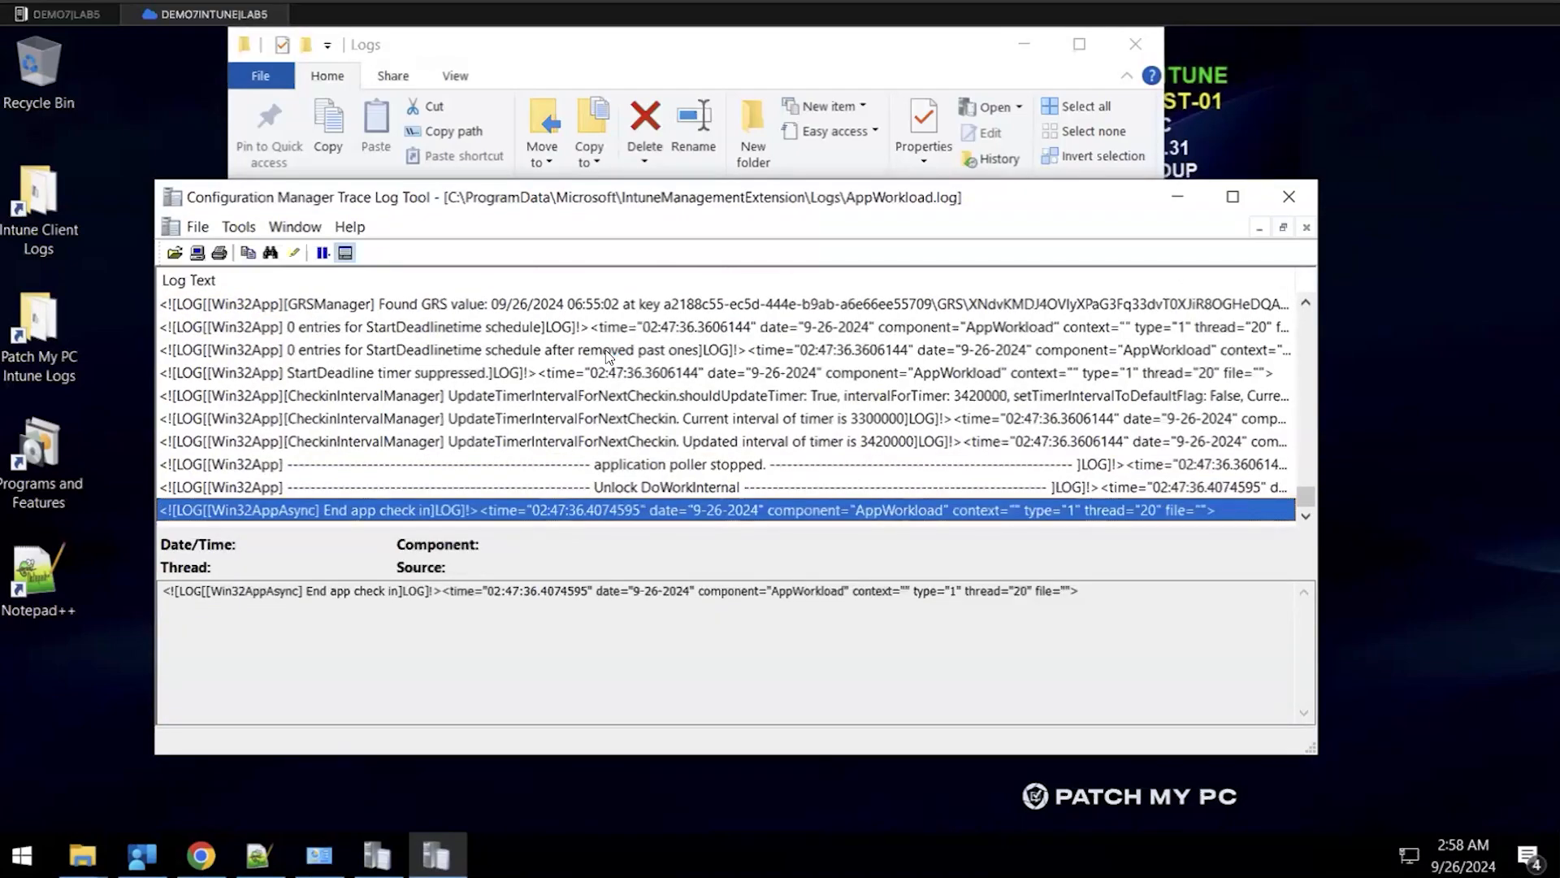
click(392, 837)
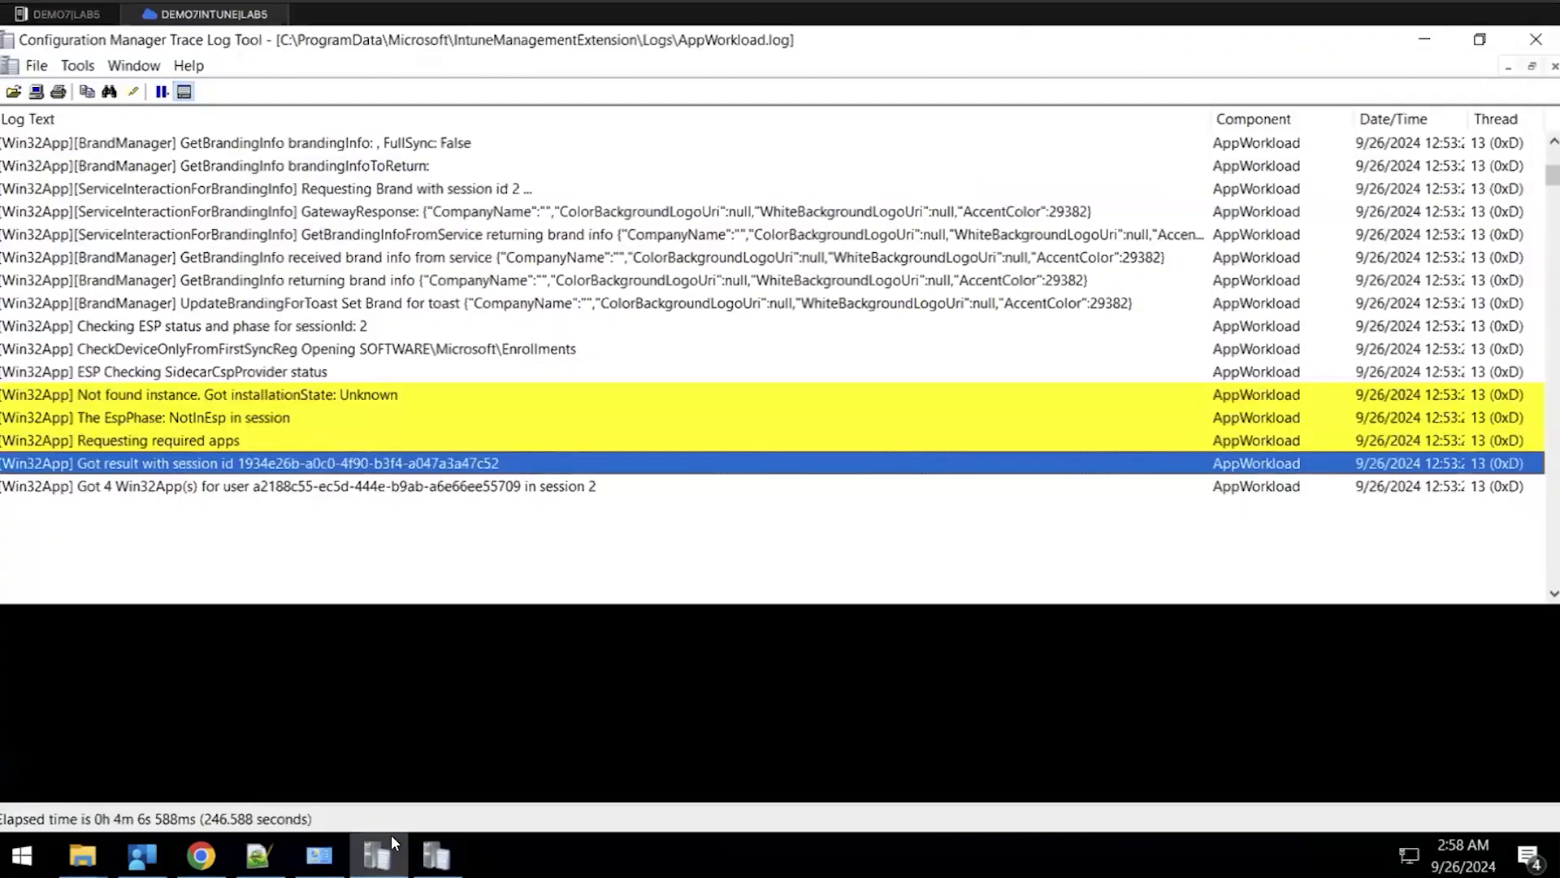
click(392, 835)
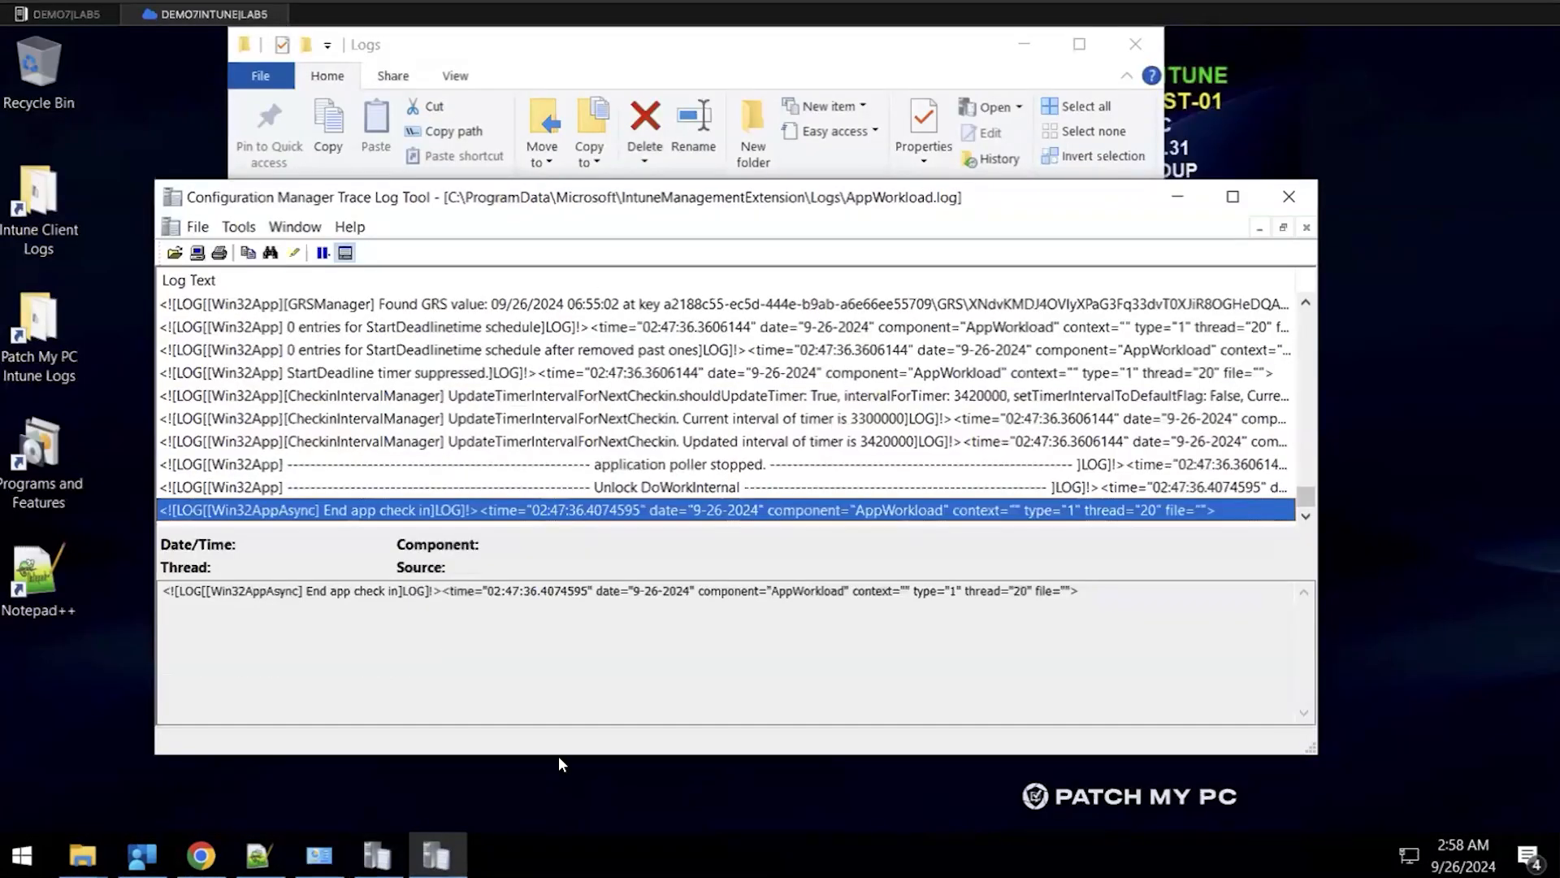
click(1290, 198)
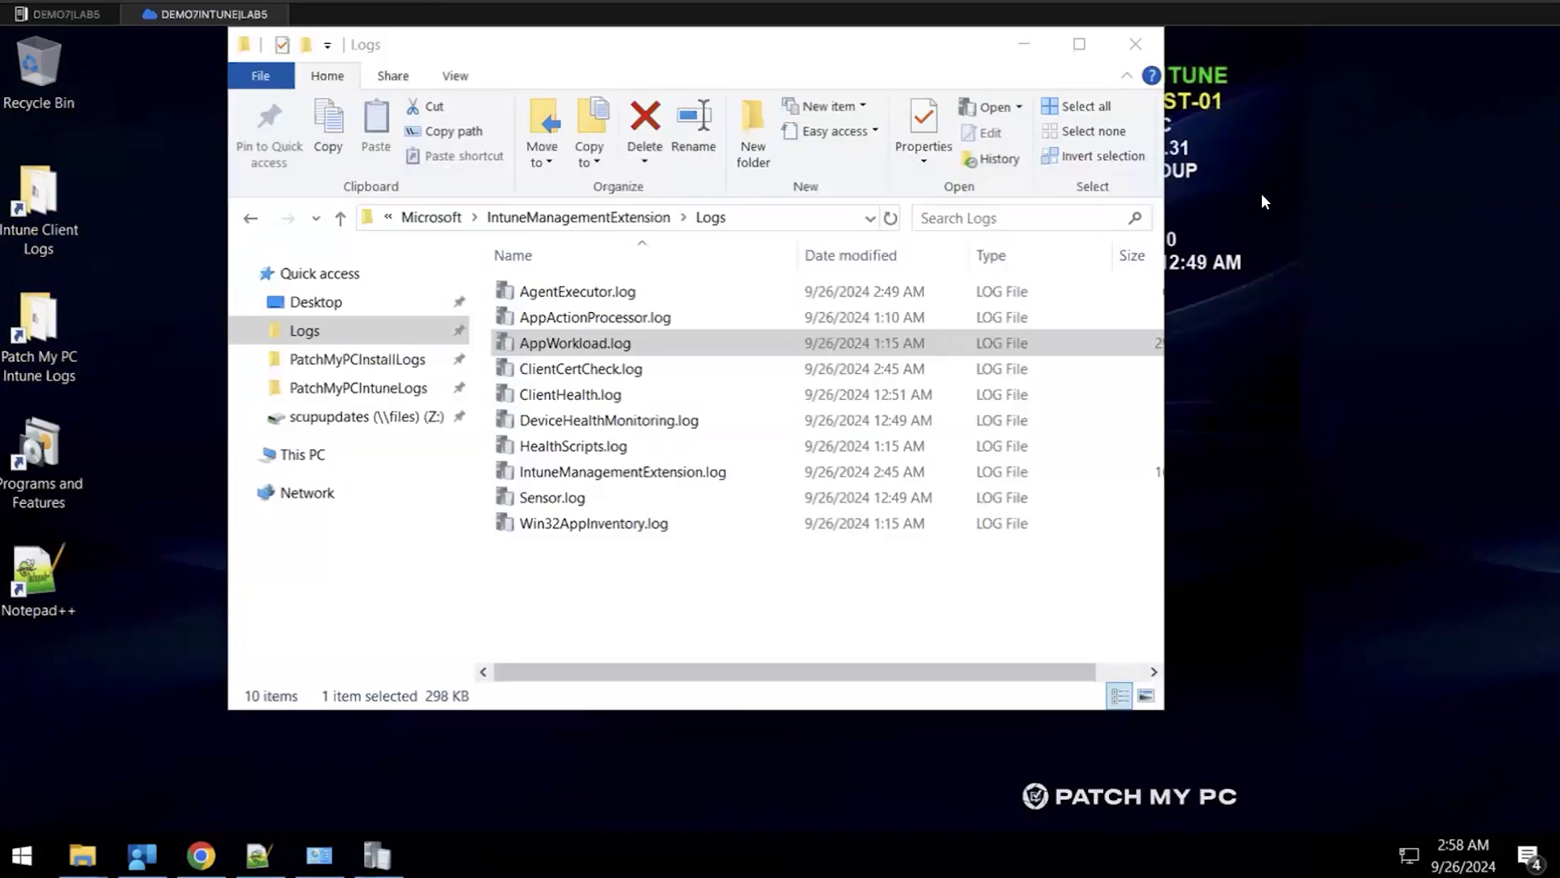
Switch to the PatchMyPCIntuneLogs folder and open PatchMyPC-ScriptRunner.log in a maximized log viewer
mouse_move(74, 853)
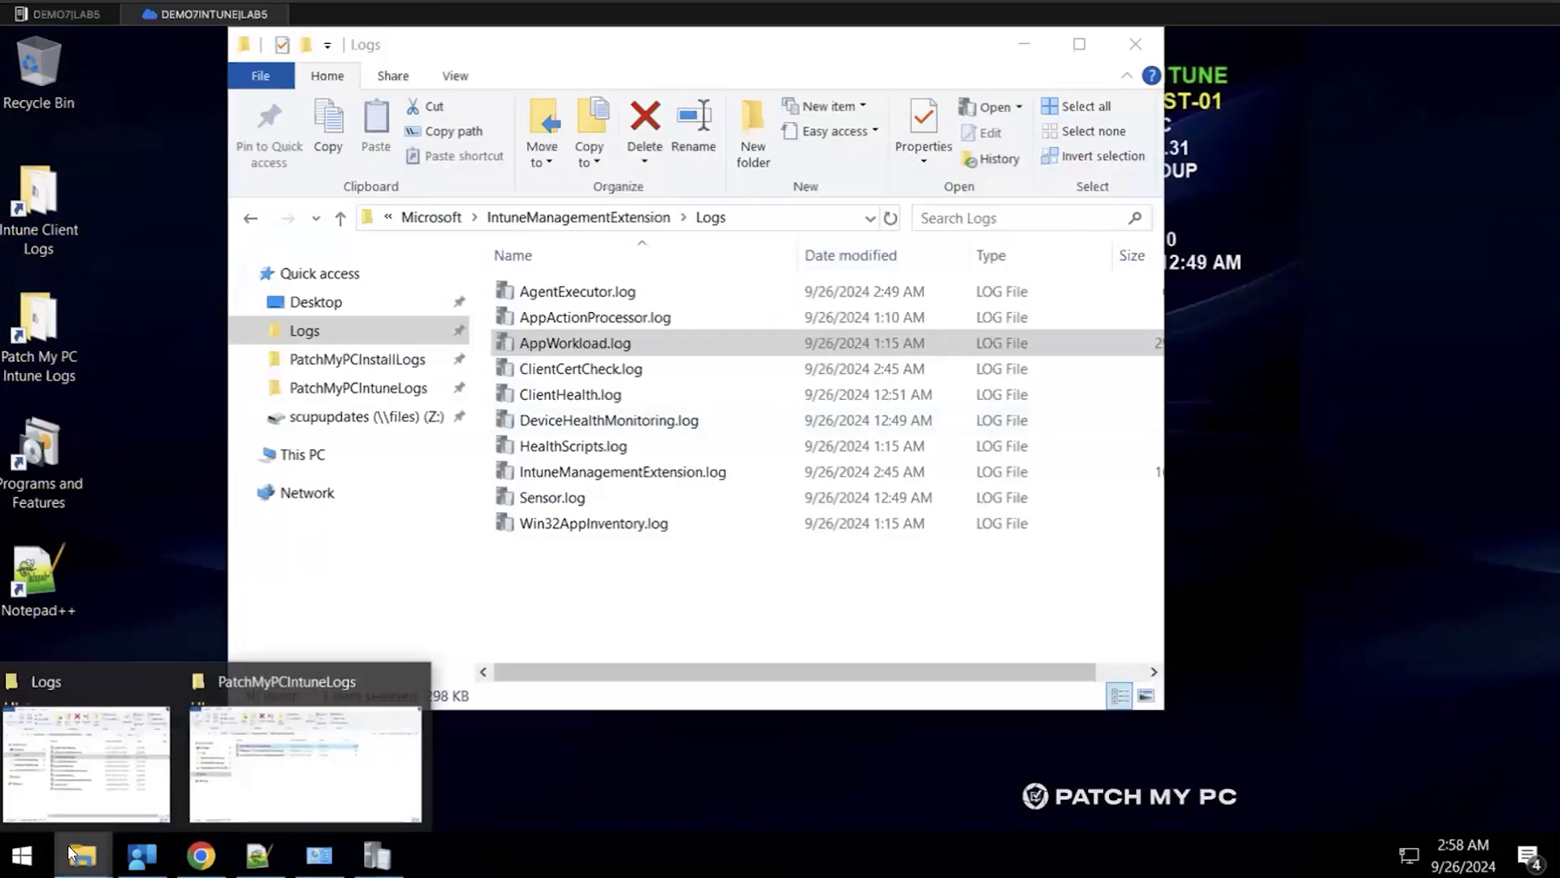
click(286, 763)
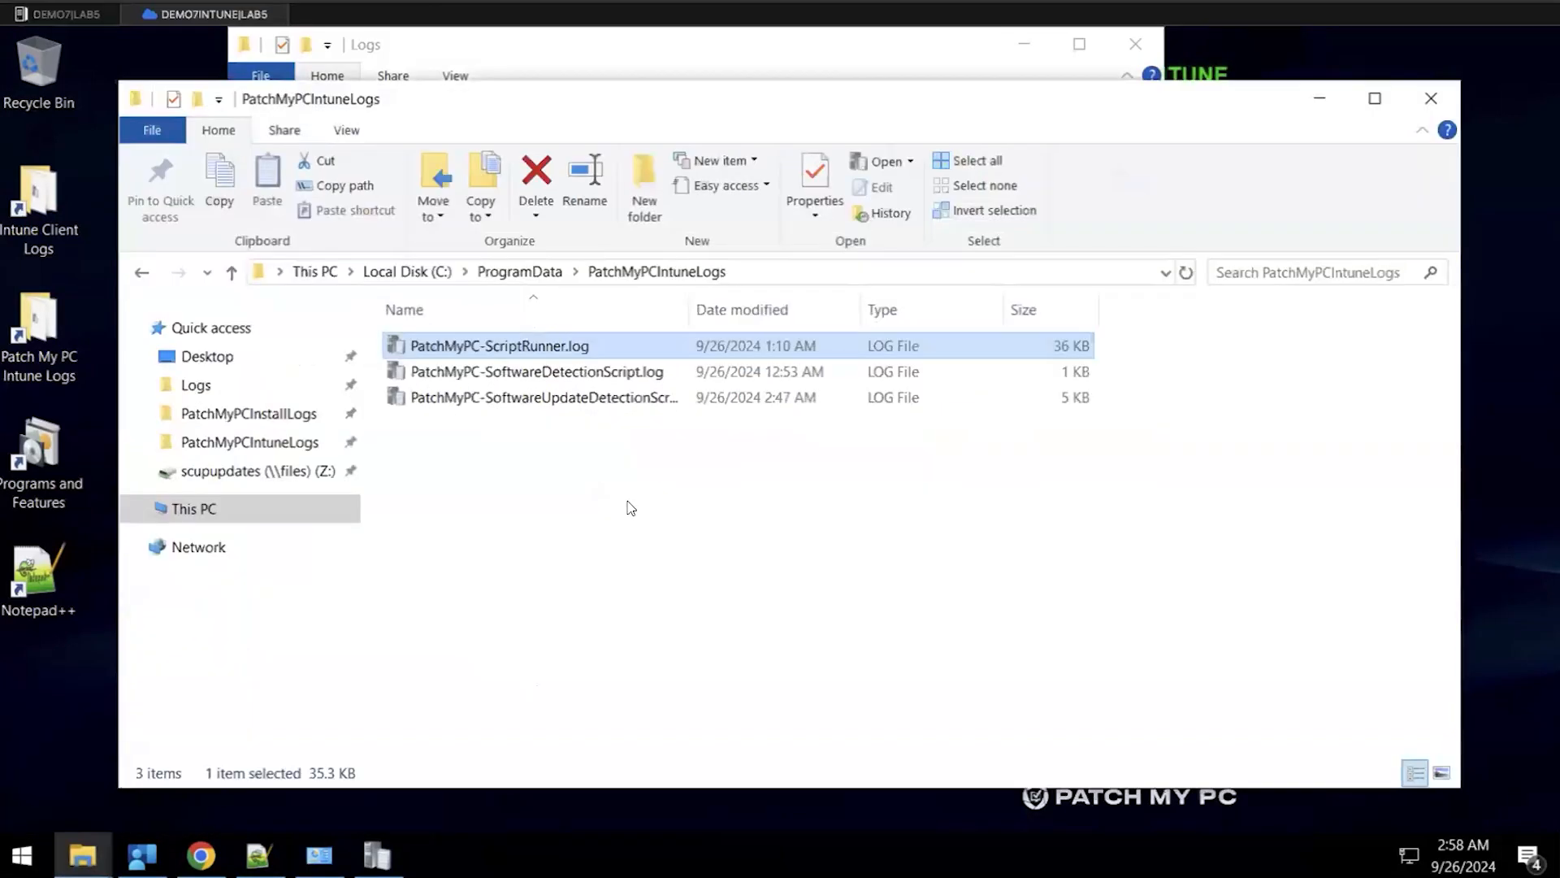
double_click(522, 345)
double_click(634, 229)
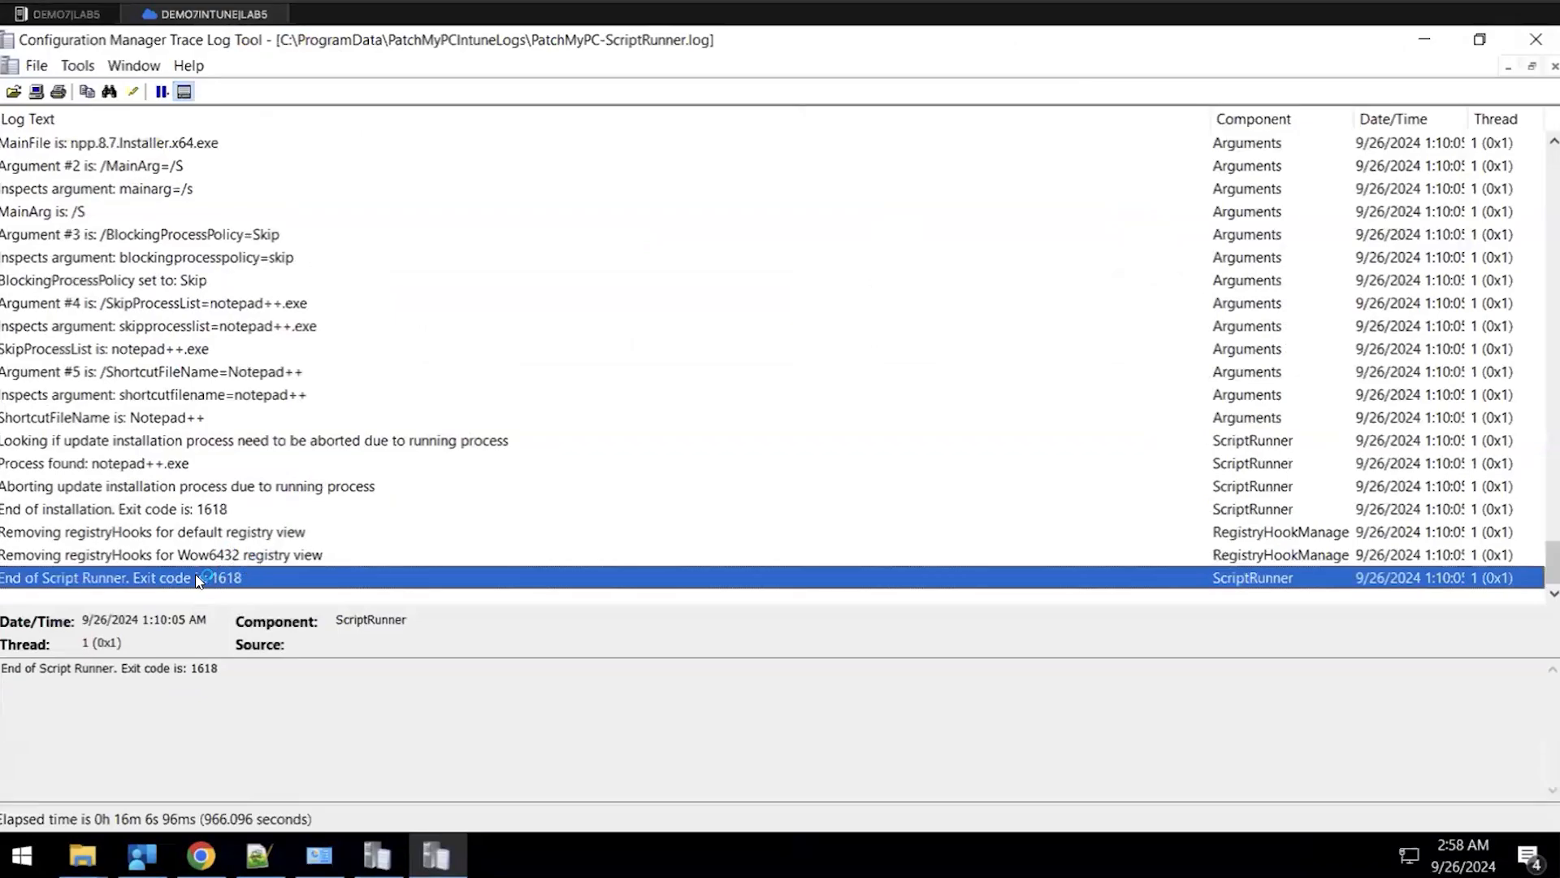
scroll(370, 472, up, 5)
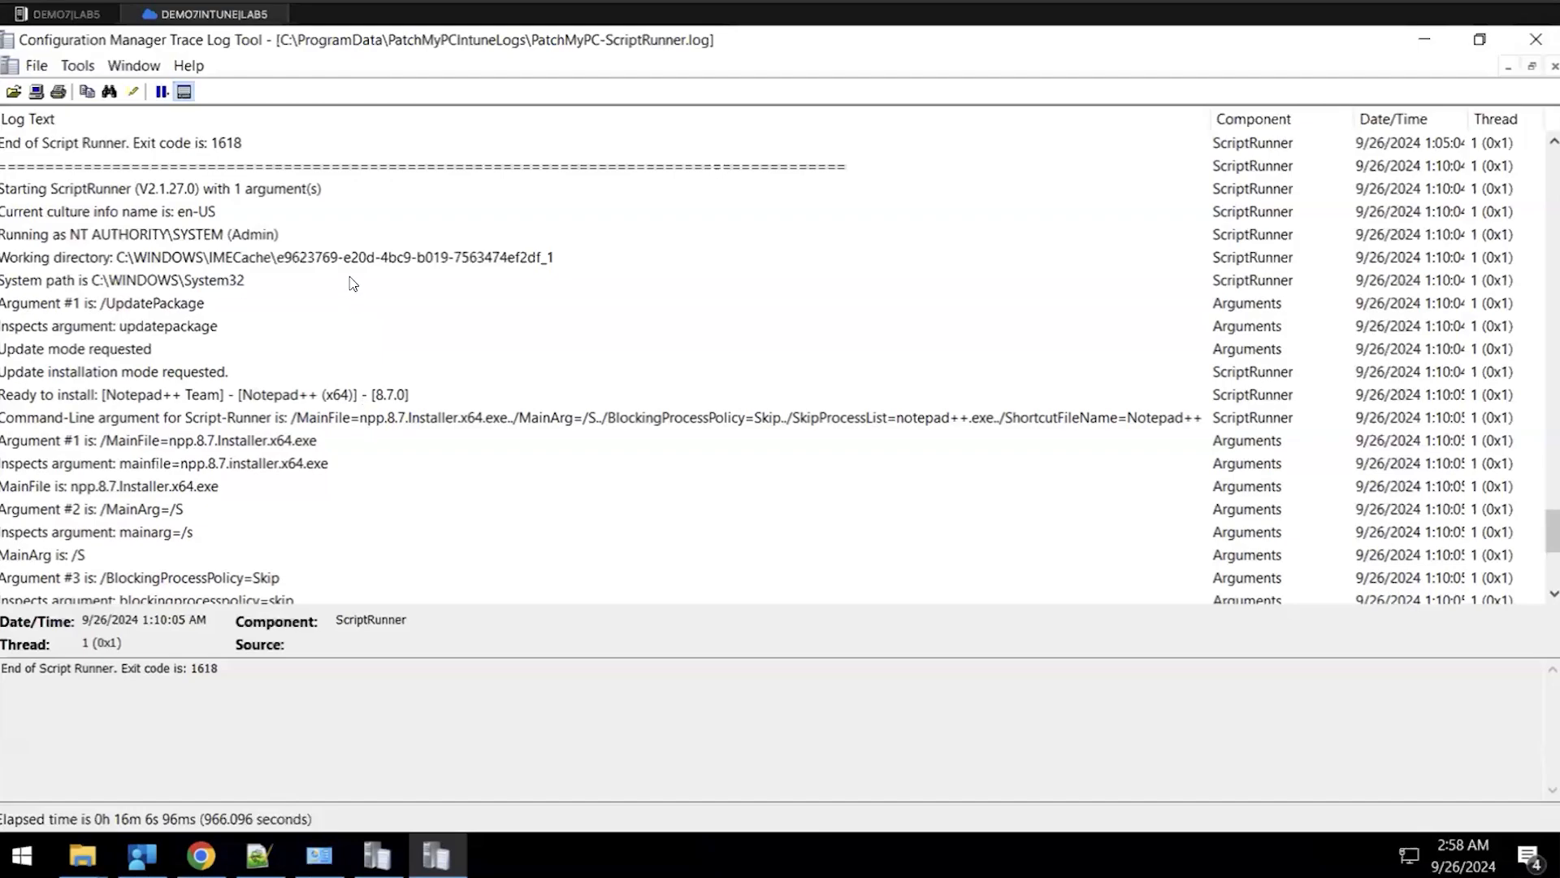
click(336, 259)
drag(244, 668, 465, 666)
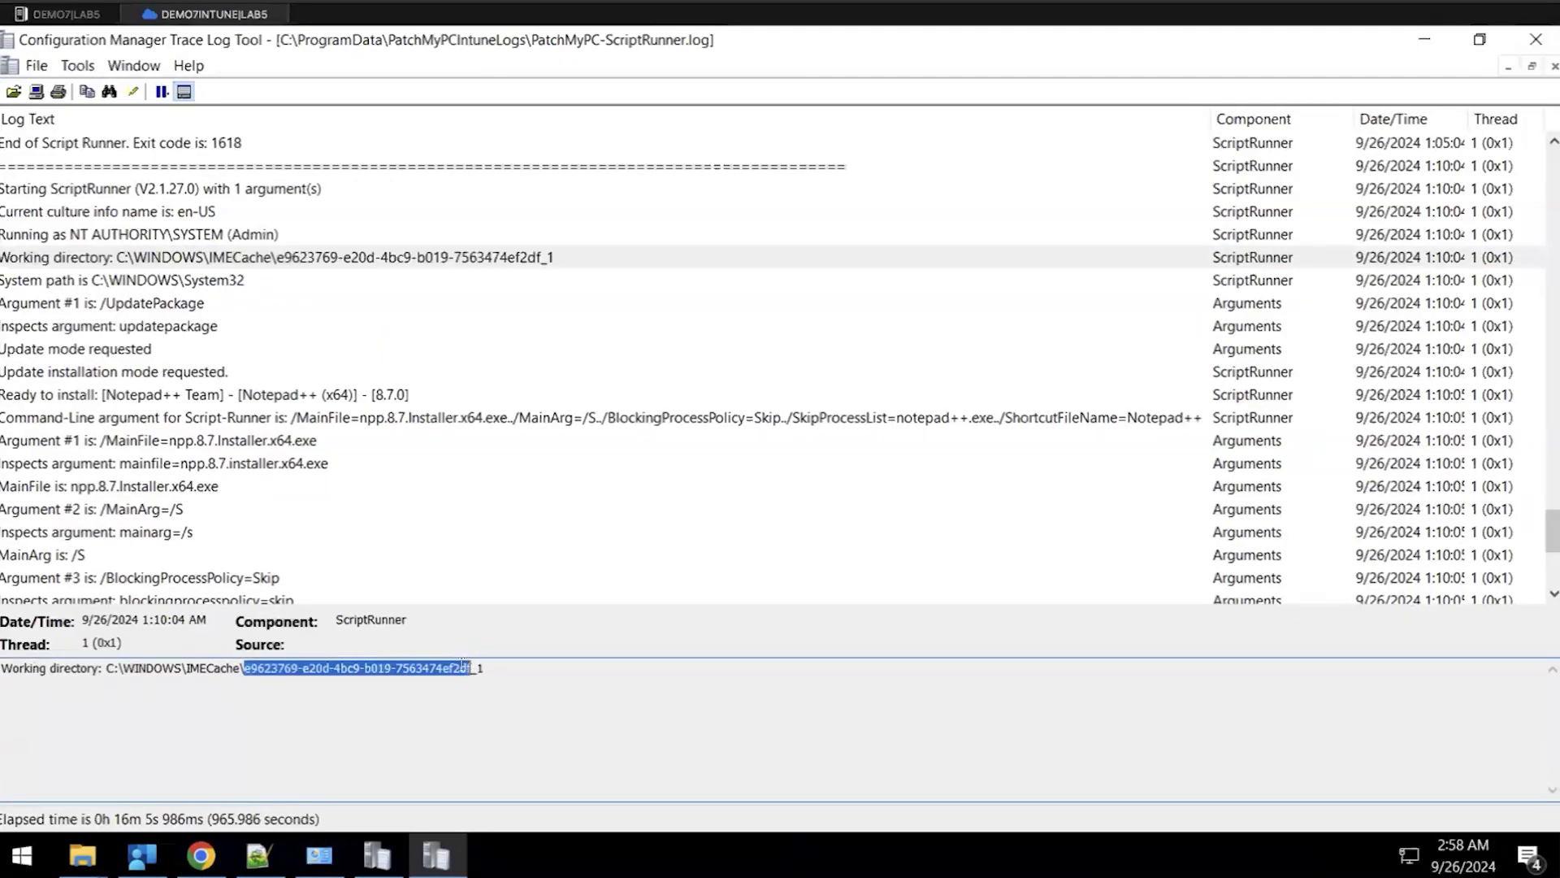
right_click(465, 666)
click(529, 505)
click(37, 65)
click(104, 171)
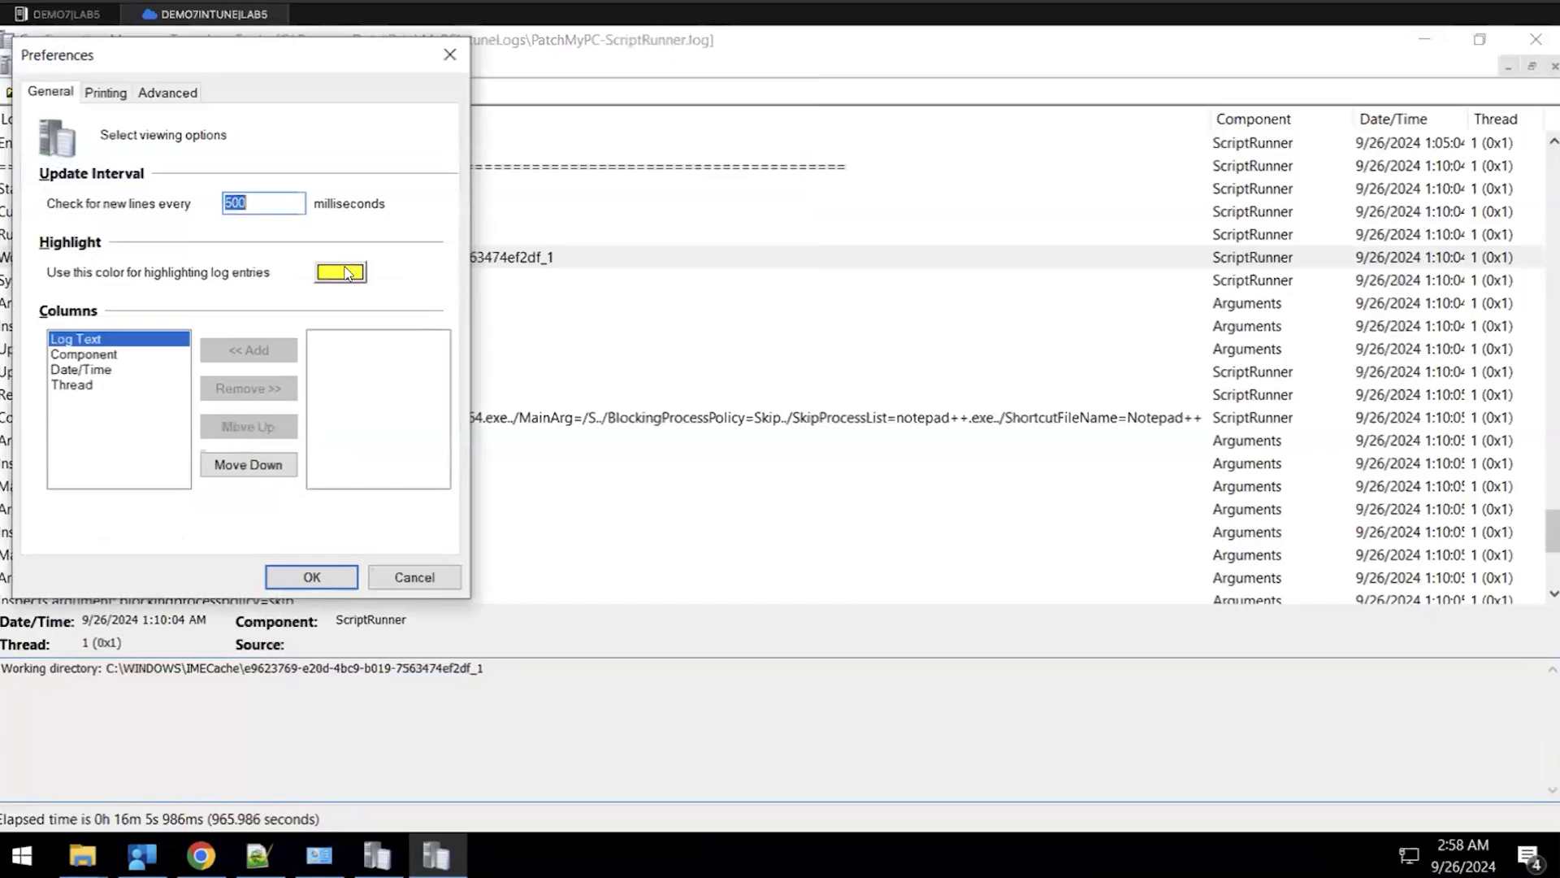
click(413, 574)
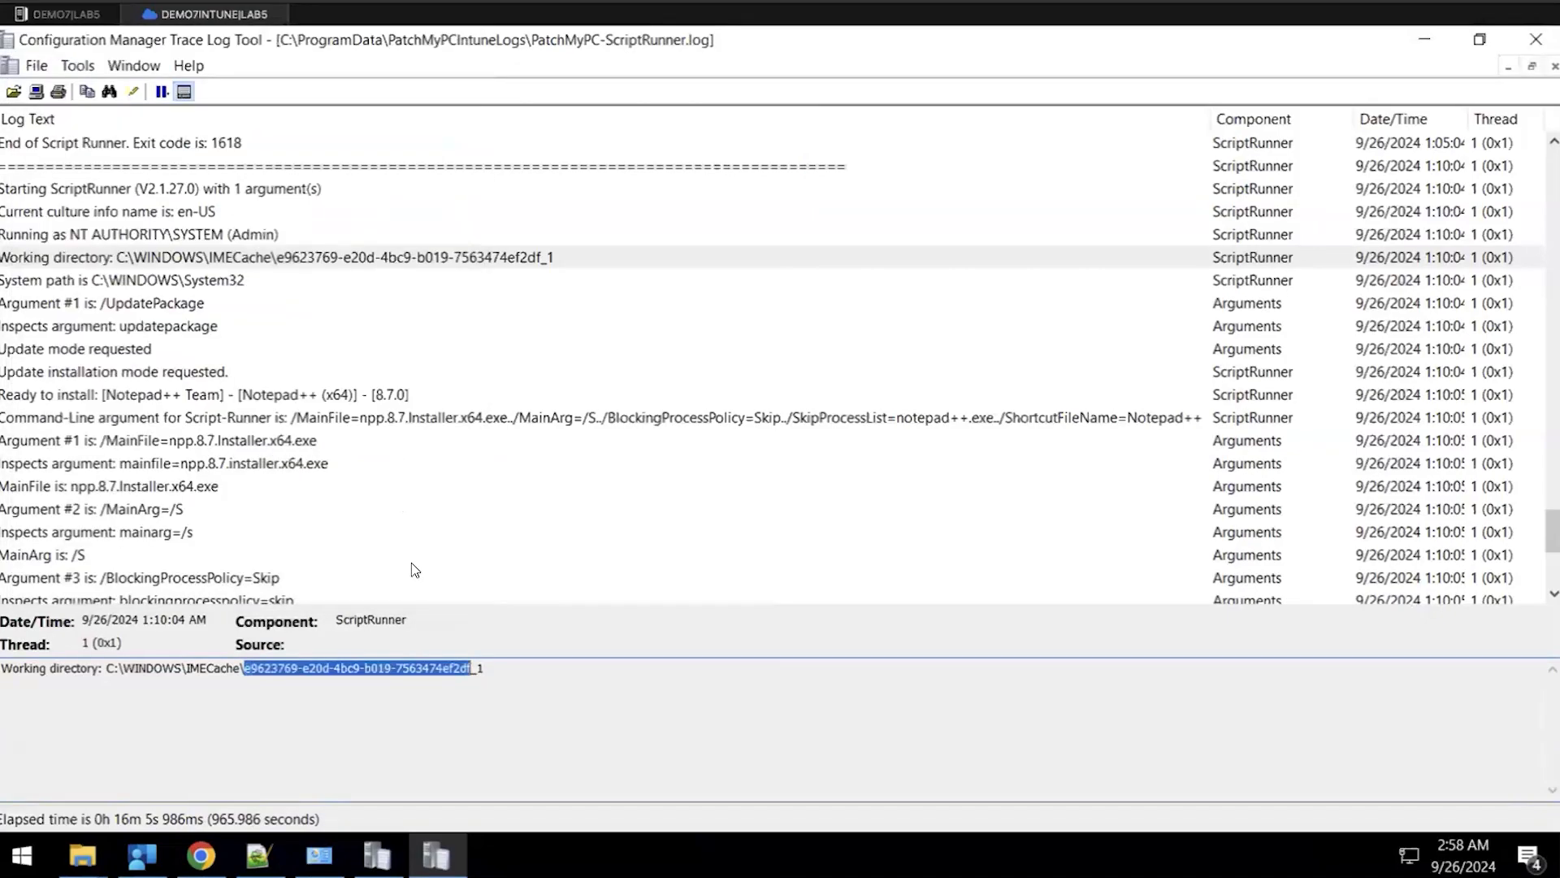
Change the highlight colour for log entries to orange (255, 128, 0) in the preferences
click(37, 65)
click(114, 164)
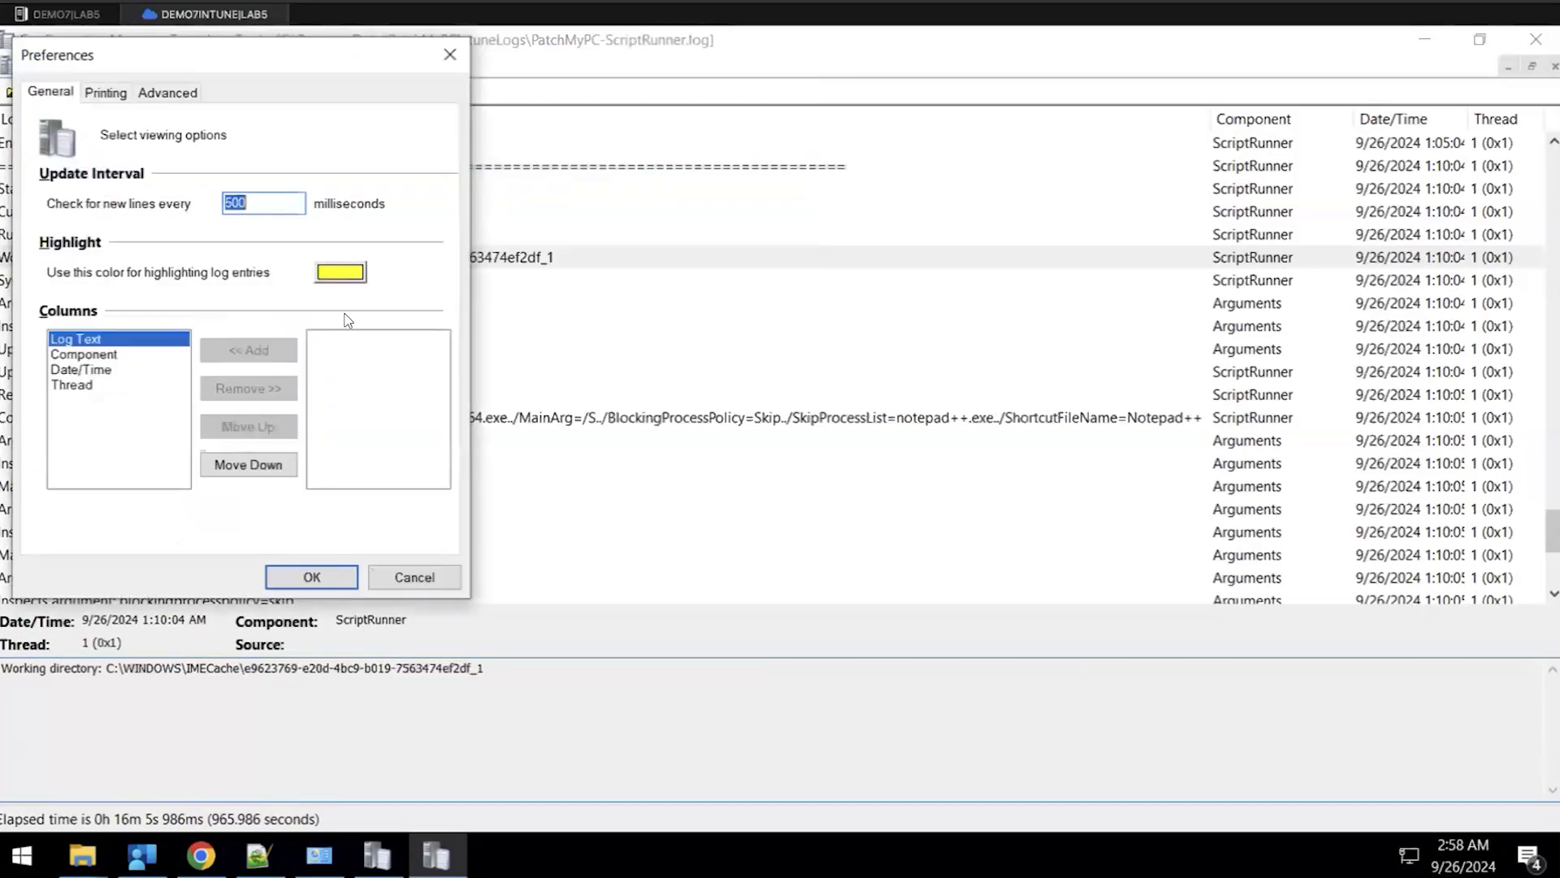
click(352, 273)
click(82, 225)
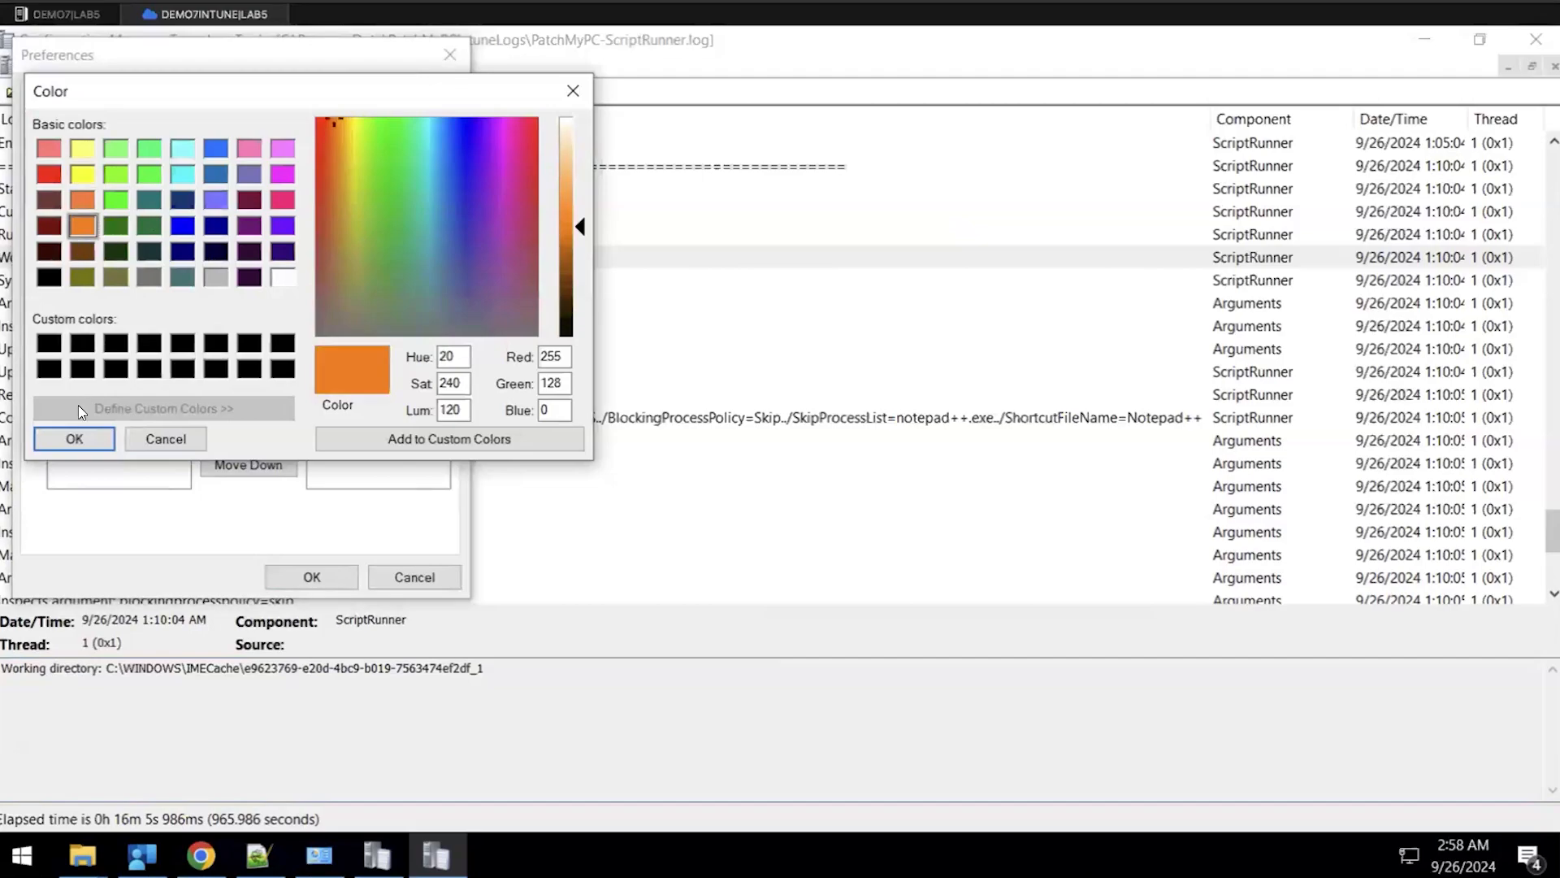
click(74, 440)
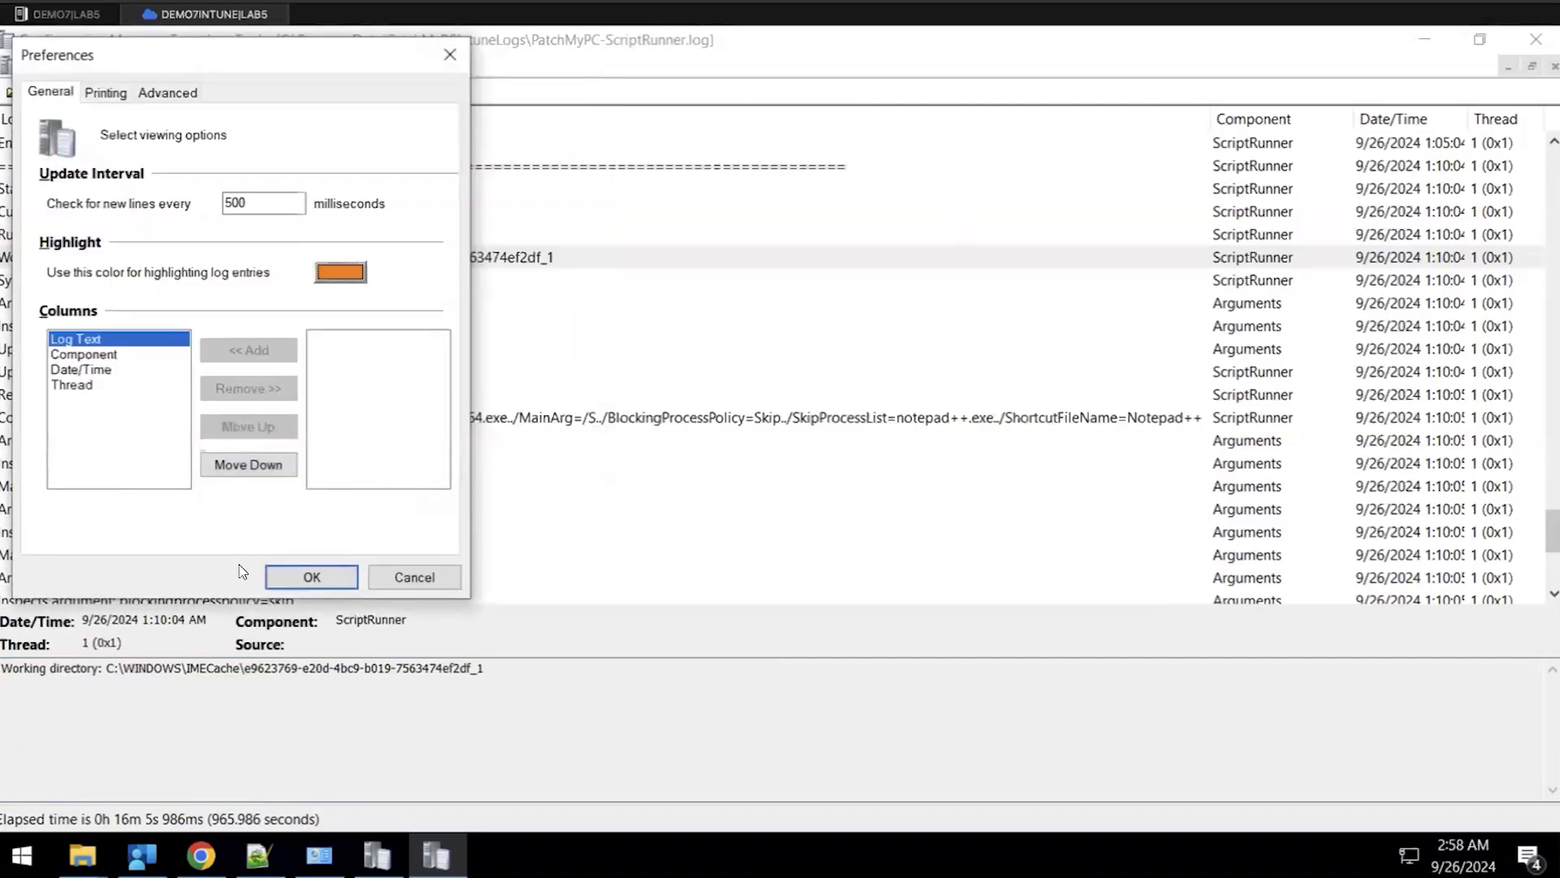
click(311, 577)
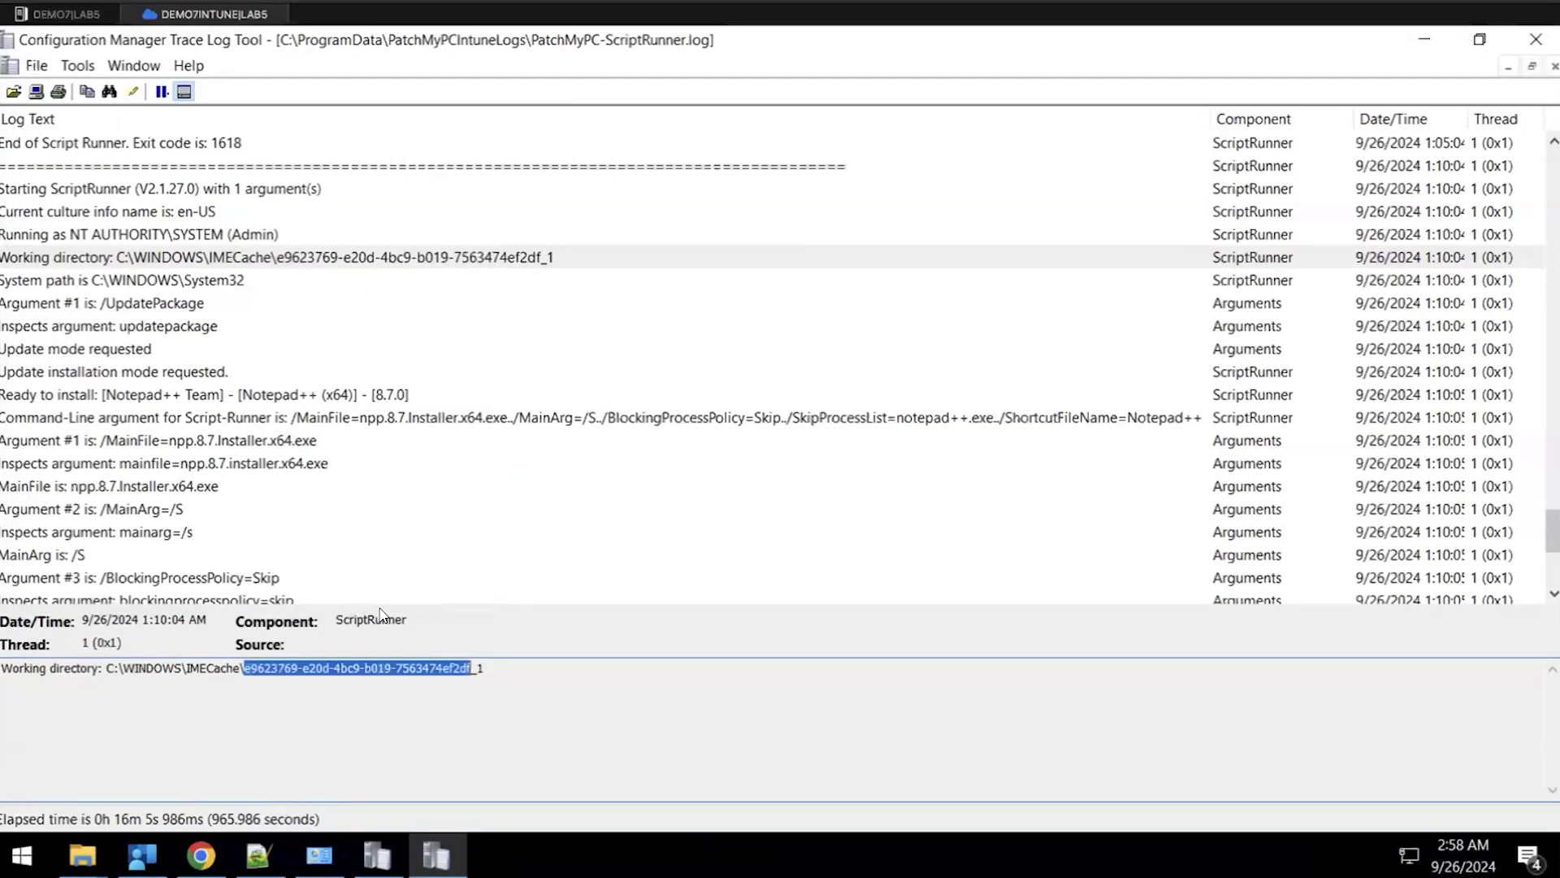
click(133, 91)
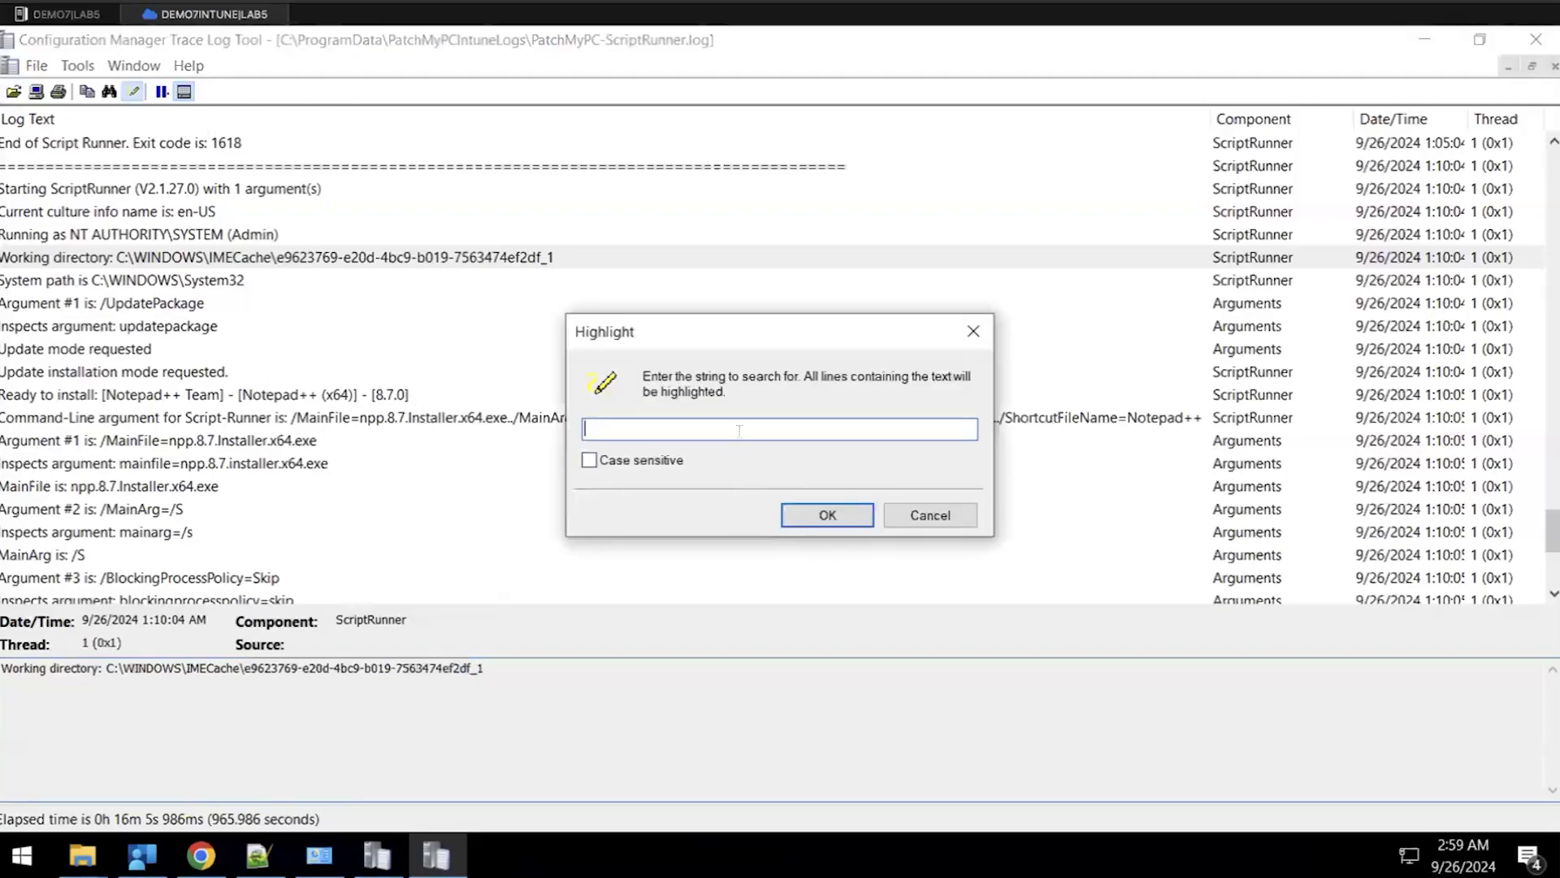
key(ctrl+v)
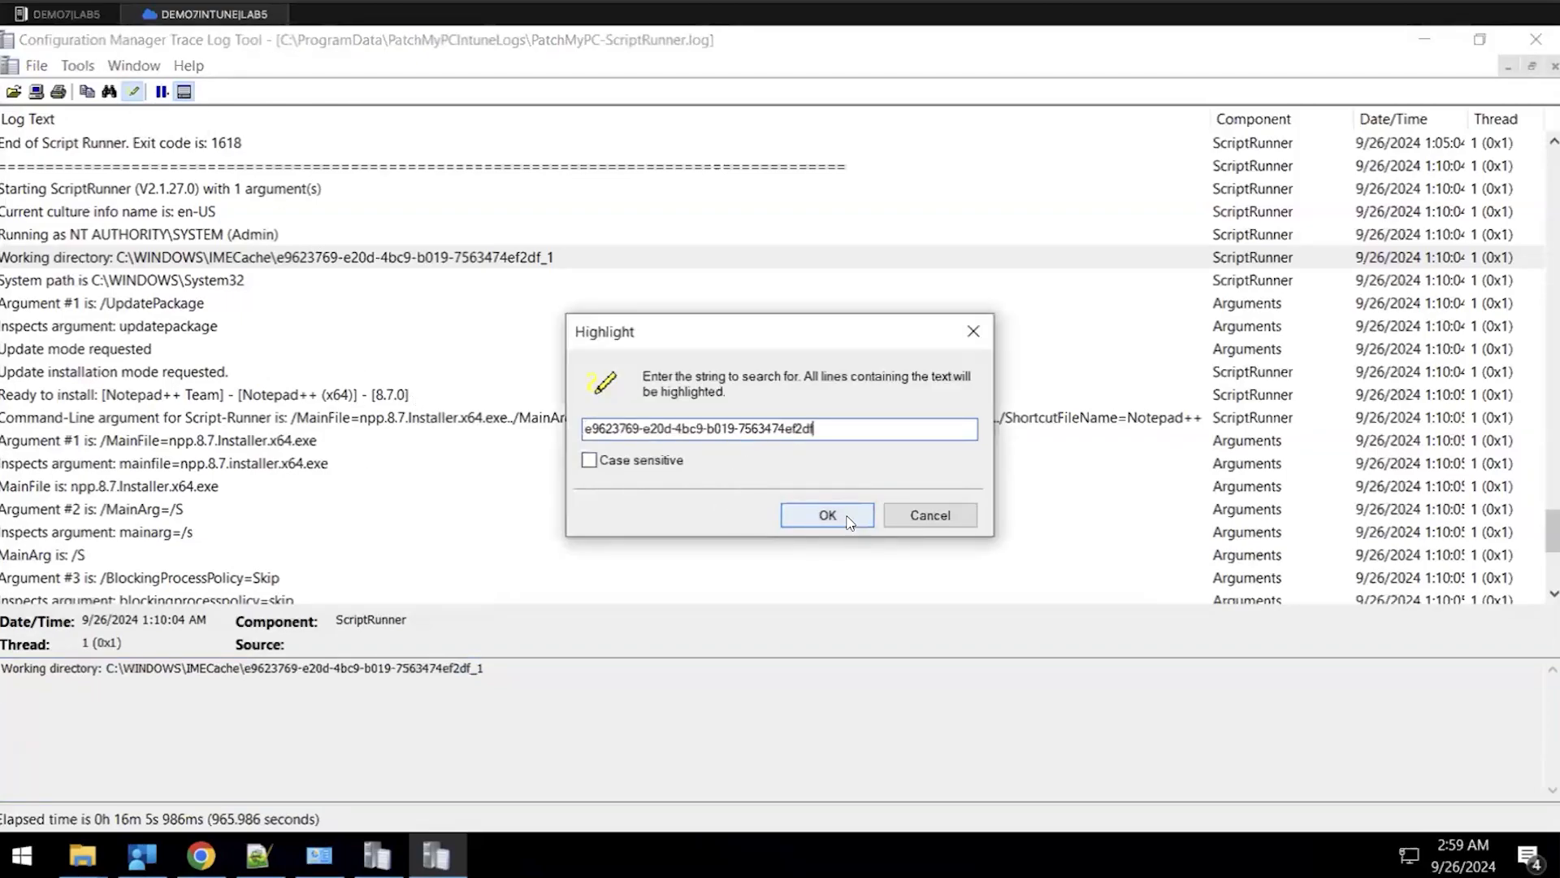
click(853, 519)
click(488, 461)
scroll(562, 433, down, 5)
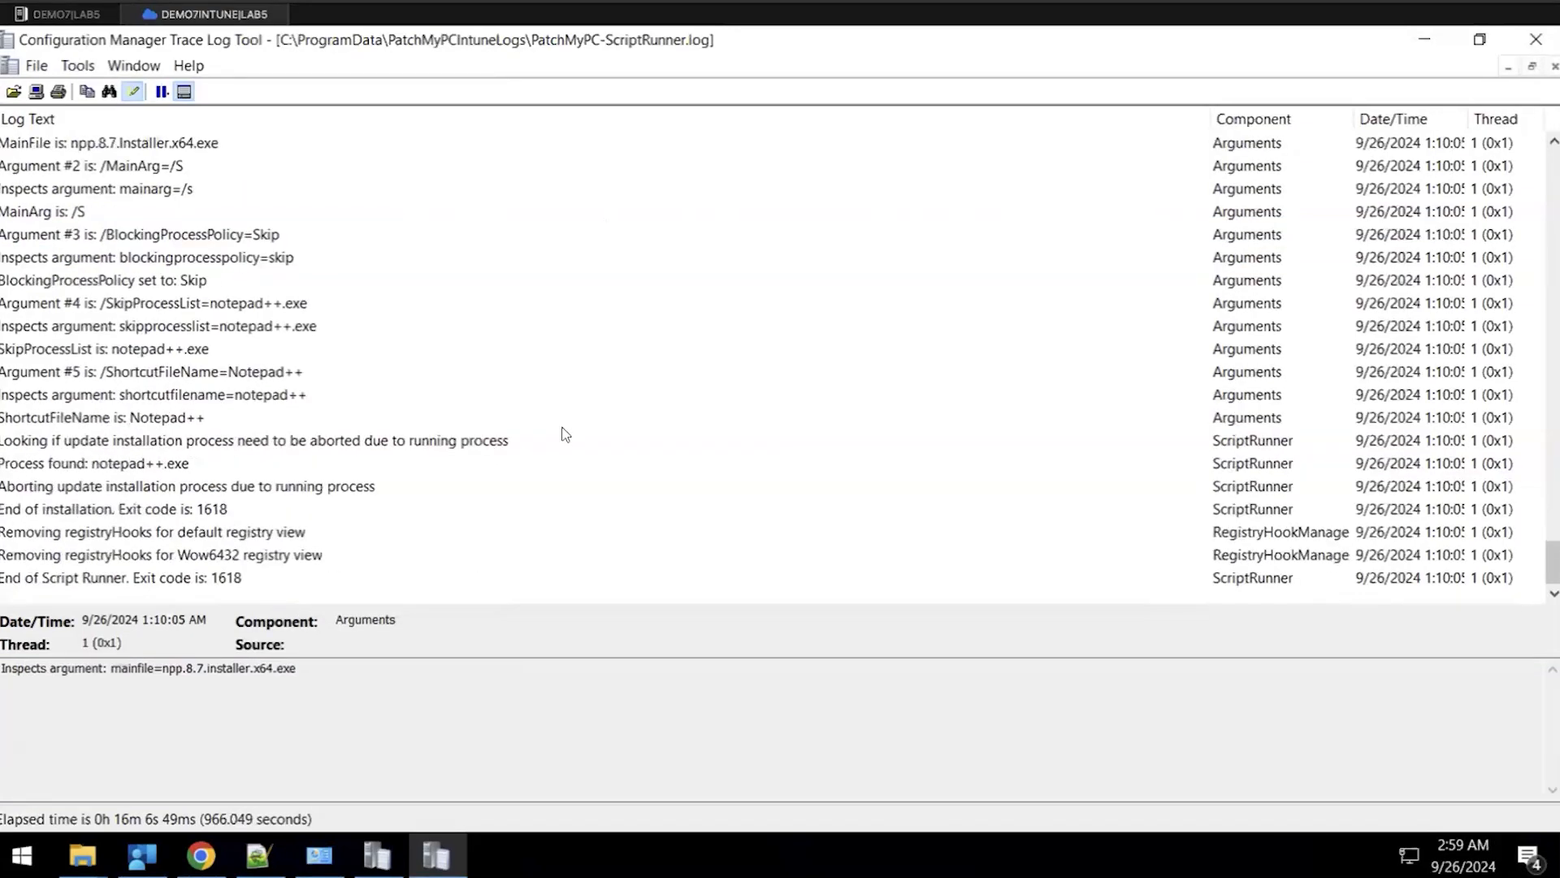
scroll(390, 216, up, 4)
Switch from the ScriptRunner log to AppWorkload.log and review the StatusService entries from the start of the log
click(1423, 40)
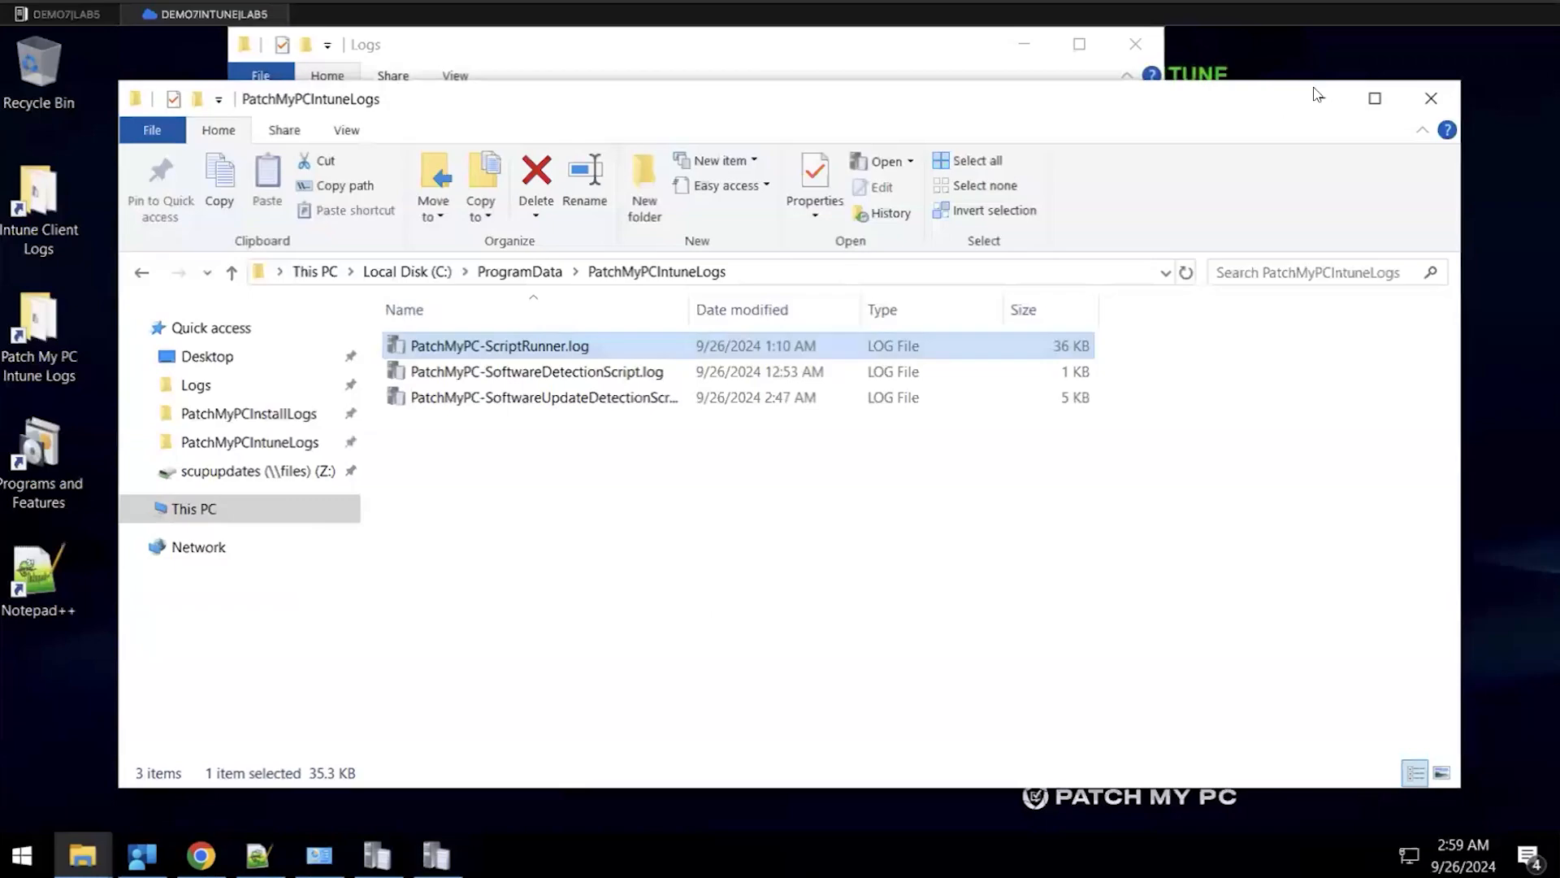
click(378, 855)
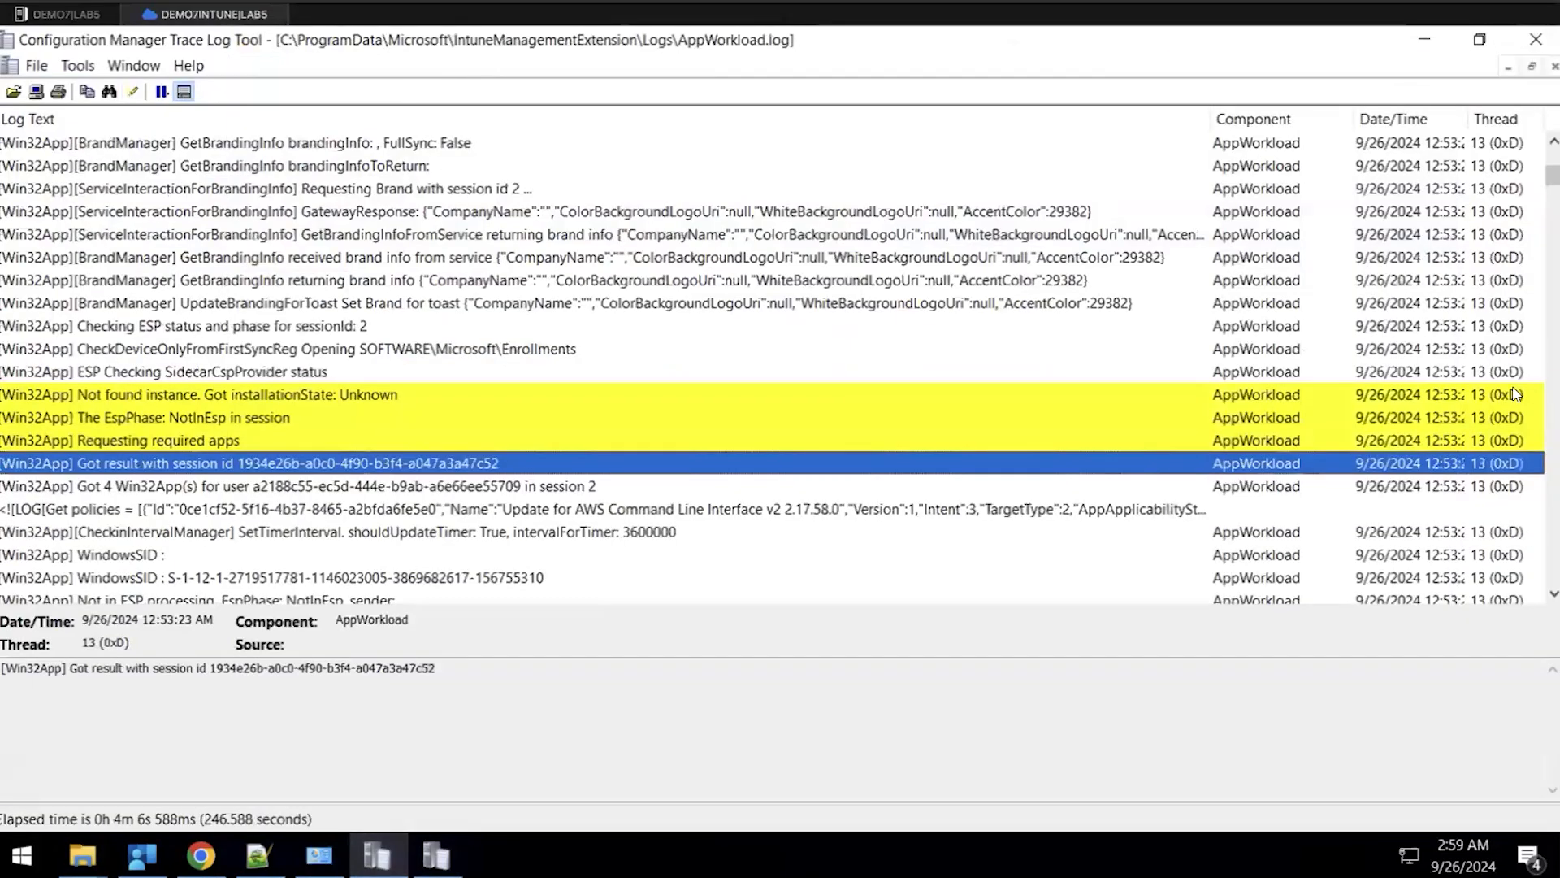
drag(1551, 168, 1550, 145)
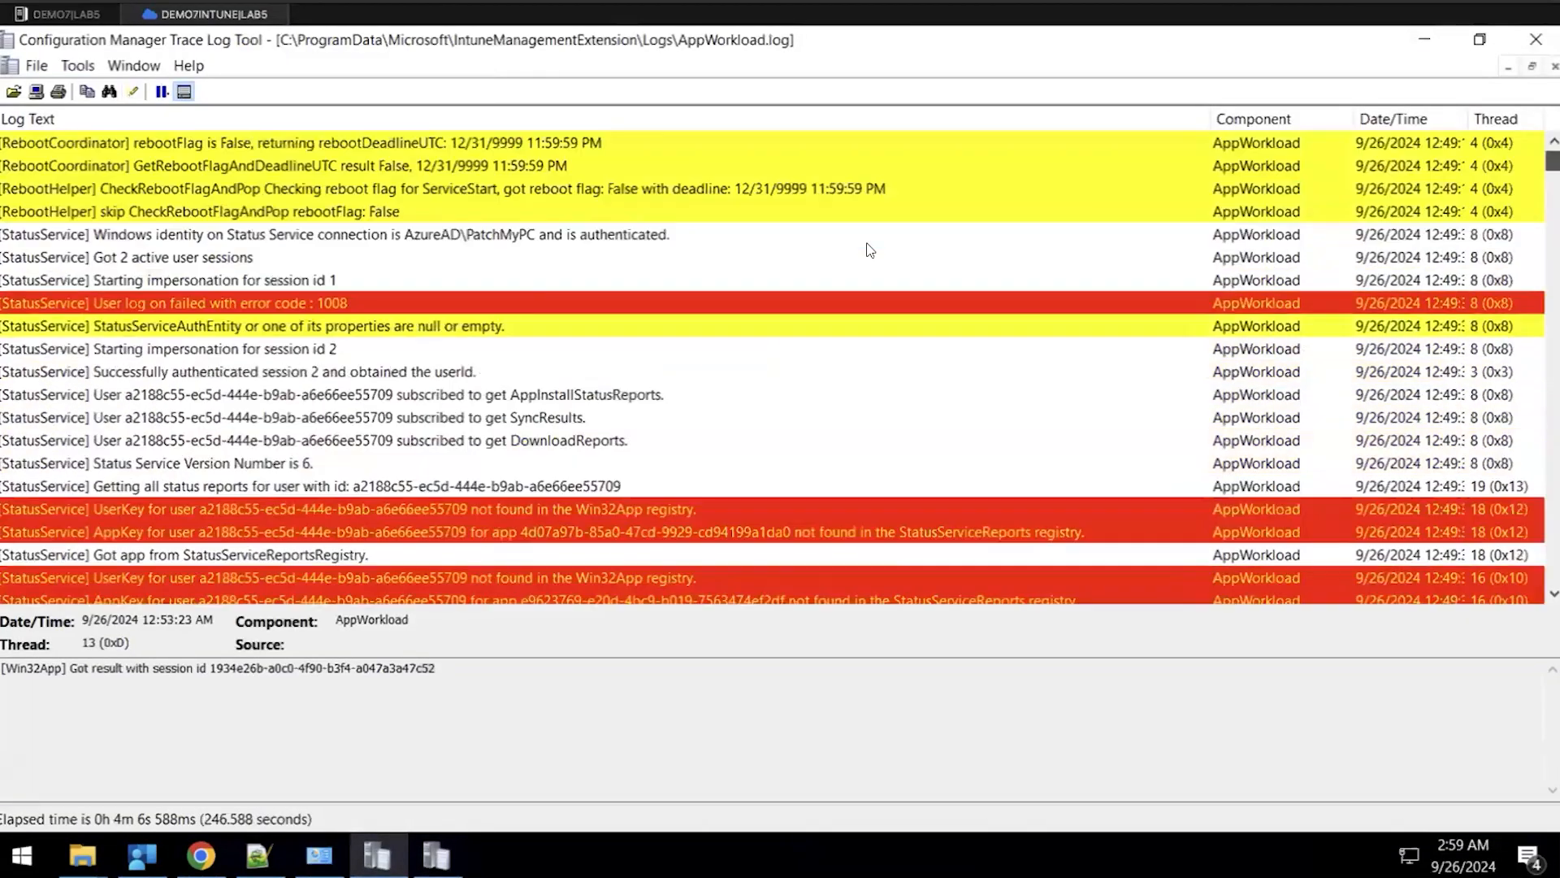
click(419, 284)
scroll(471, 452, down, 1)
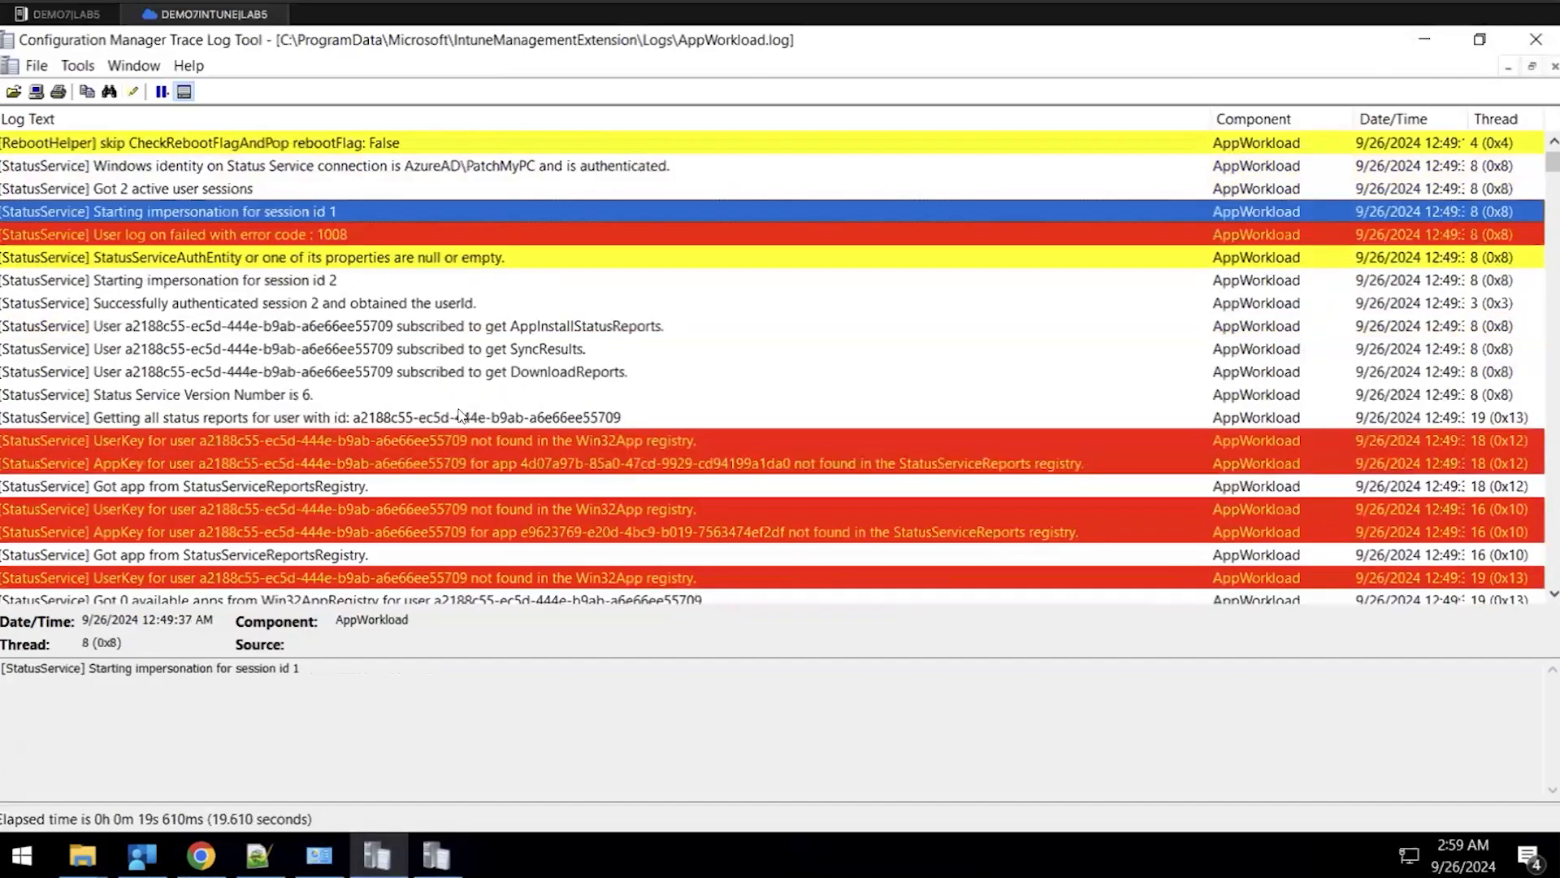
scroll(465, 398, down, 5)
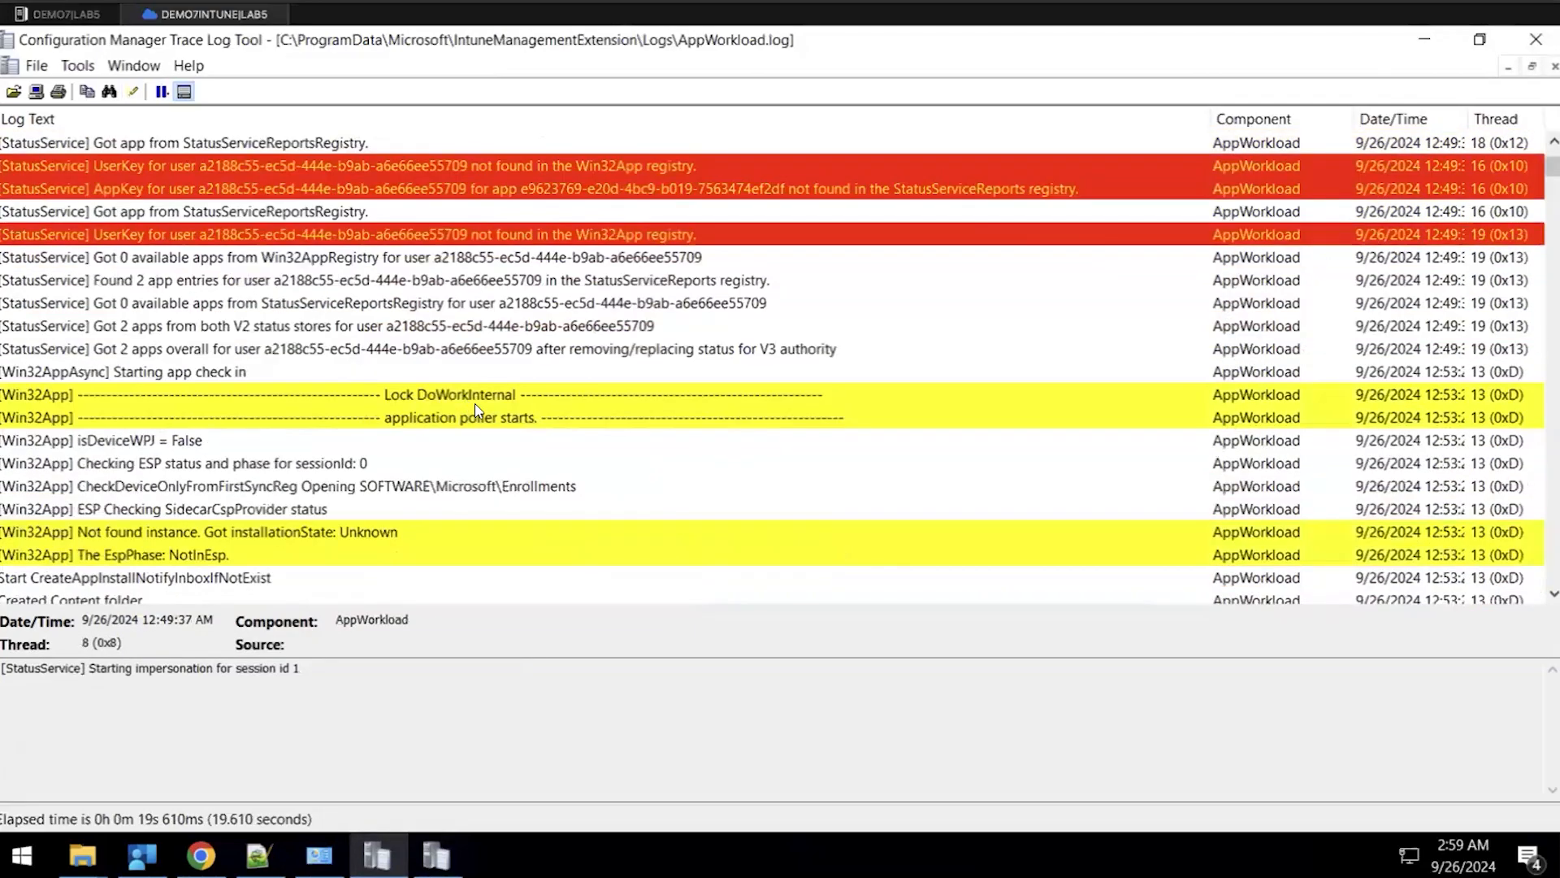
Step through the AppWorkload.log entries from the application poller start to the line processing user session 2
click(527, 414)
key(Down)
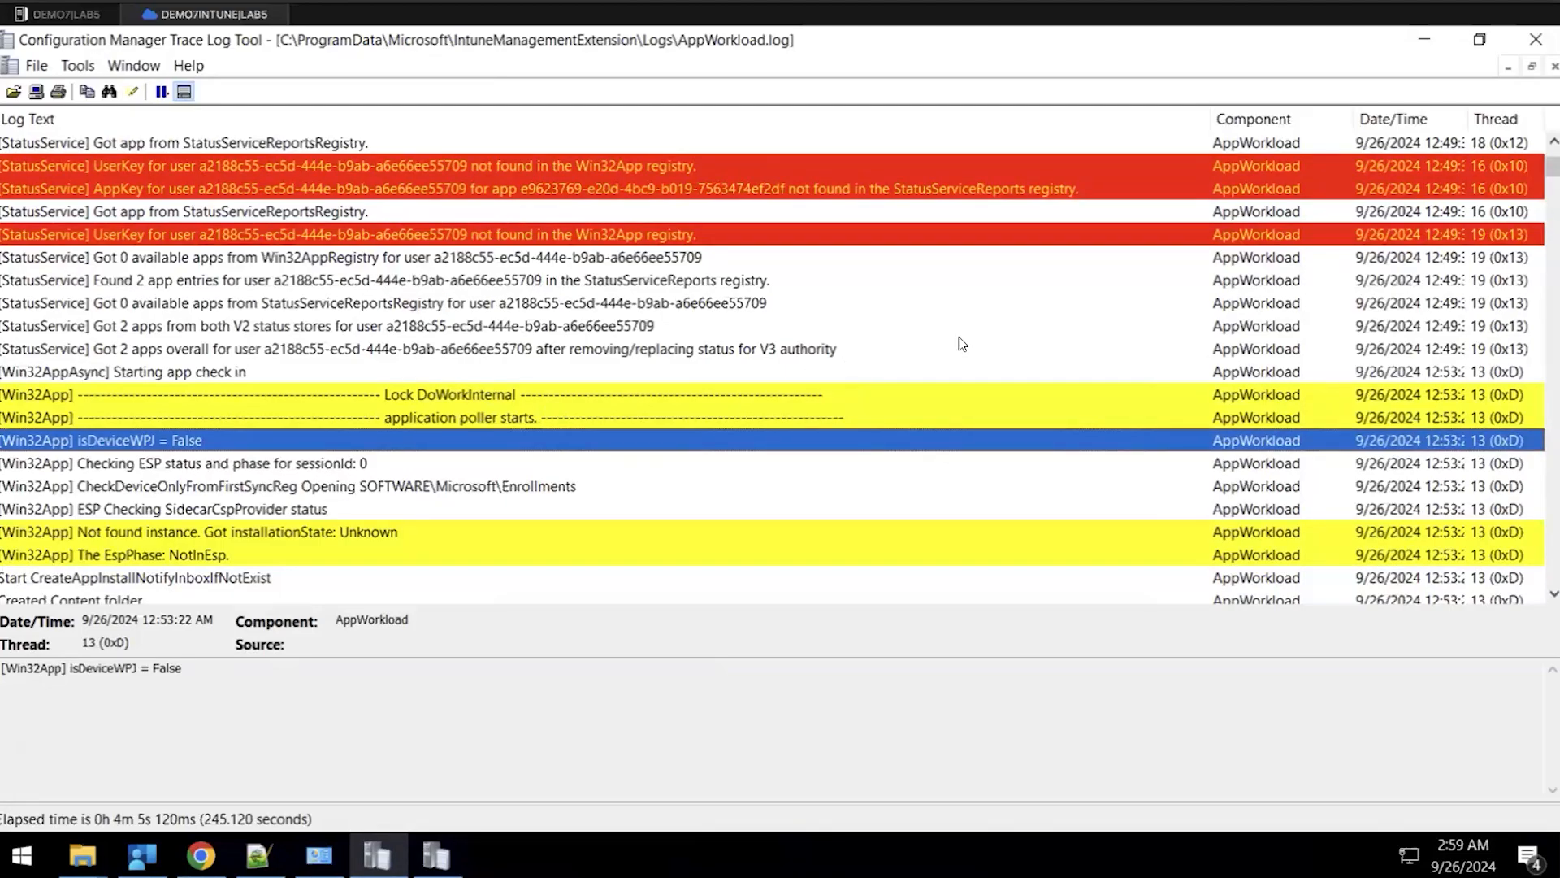
key(Down)
key(Down)
key(Down)
key(Down)
key(Down)
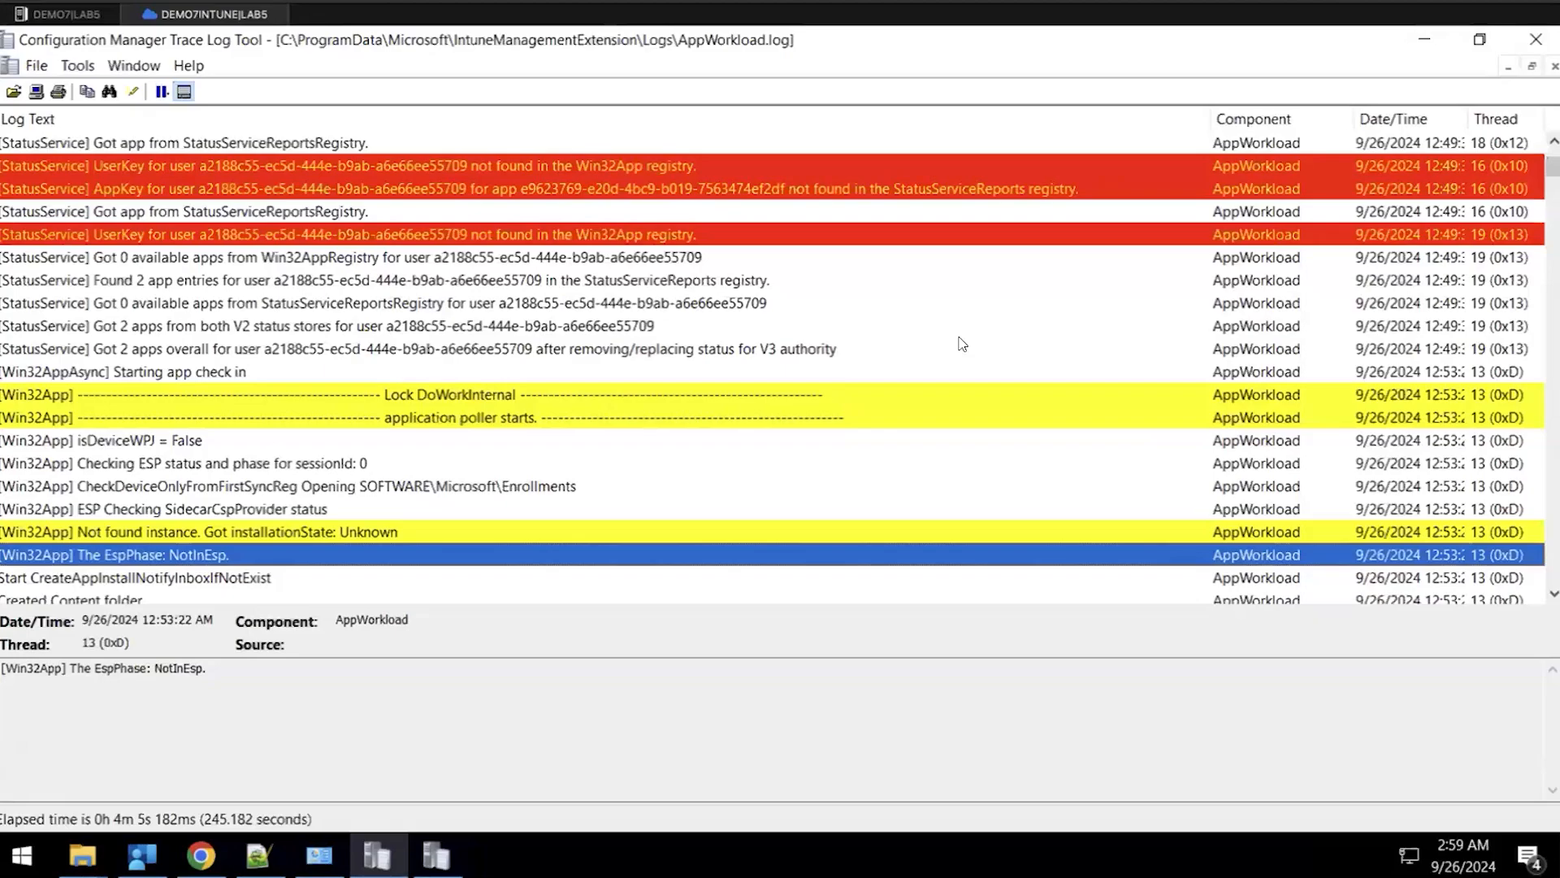
key(Down)
key(Down)
key(Down)
key(Down)
key(Down)
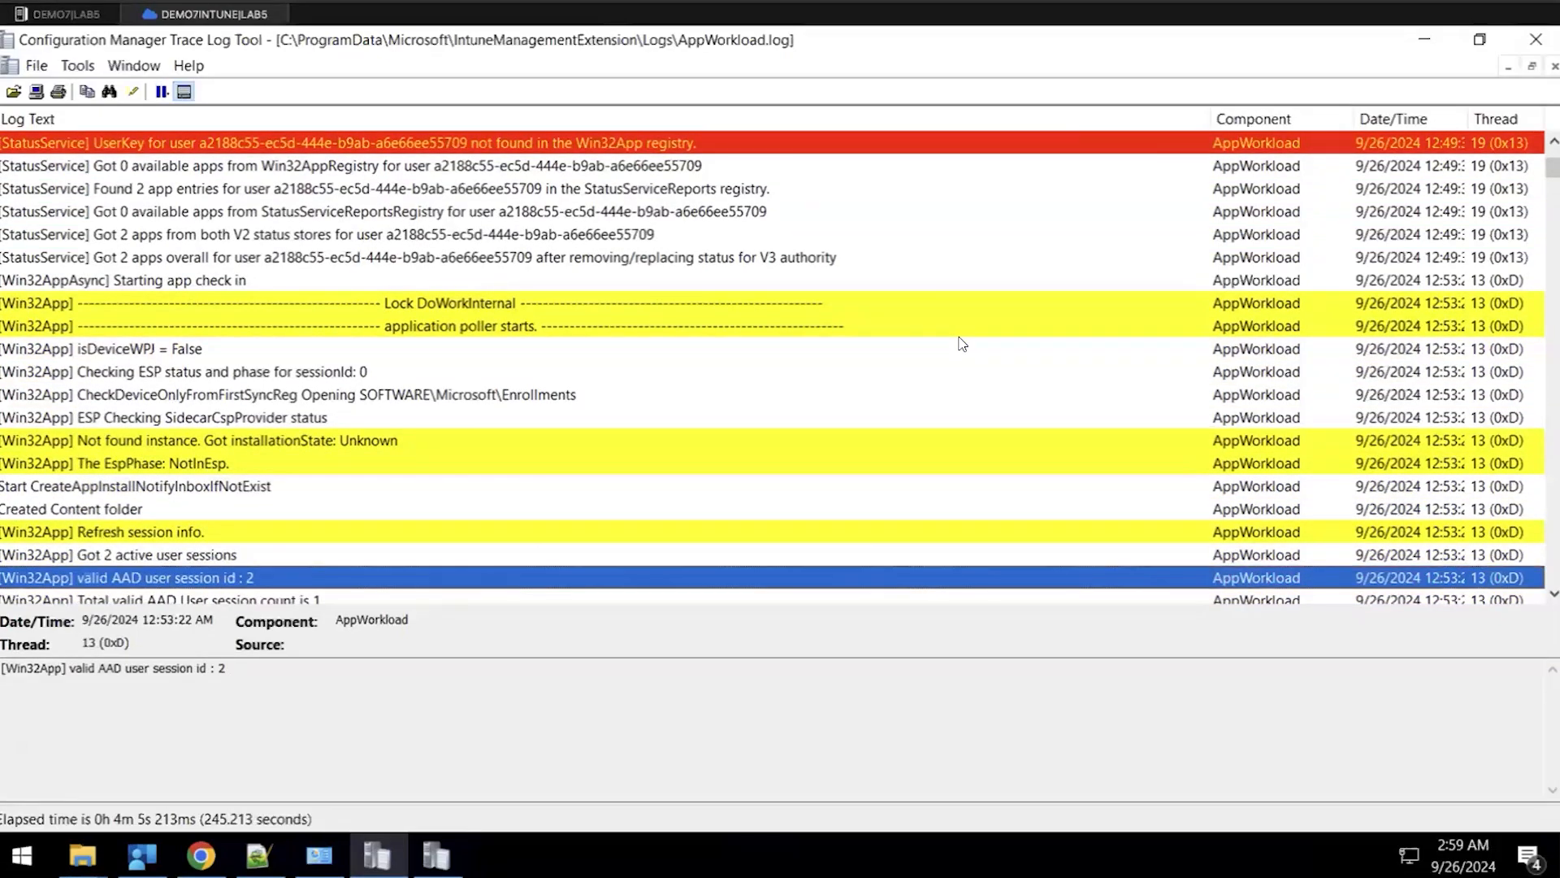
key(Down)
key(Down)
key(Down)
key(Down)
key(Down)
key(Down)
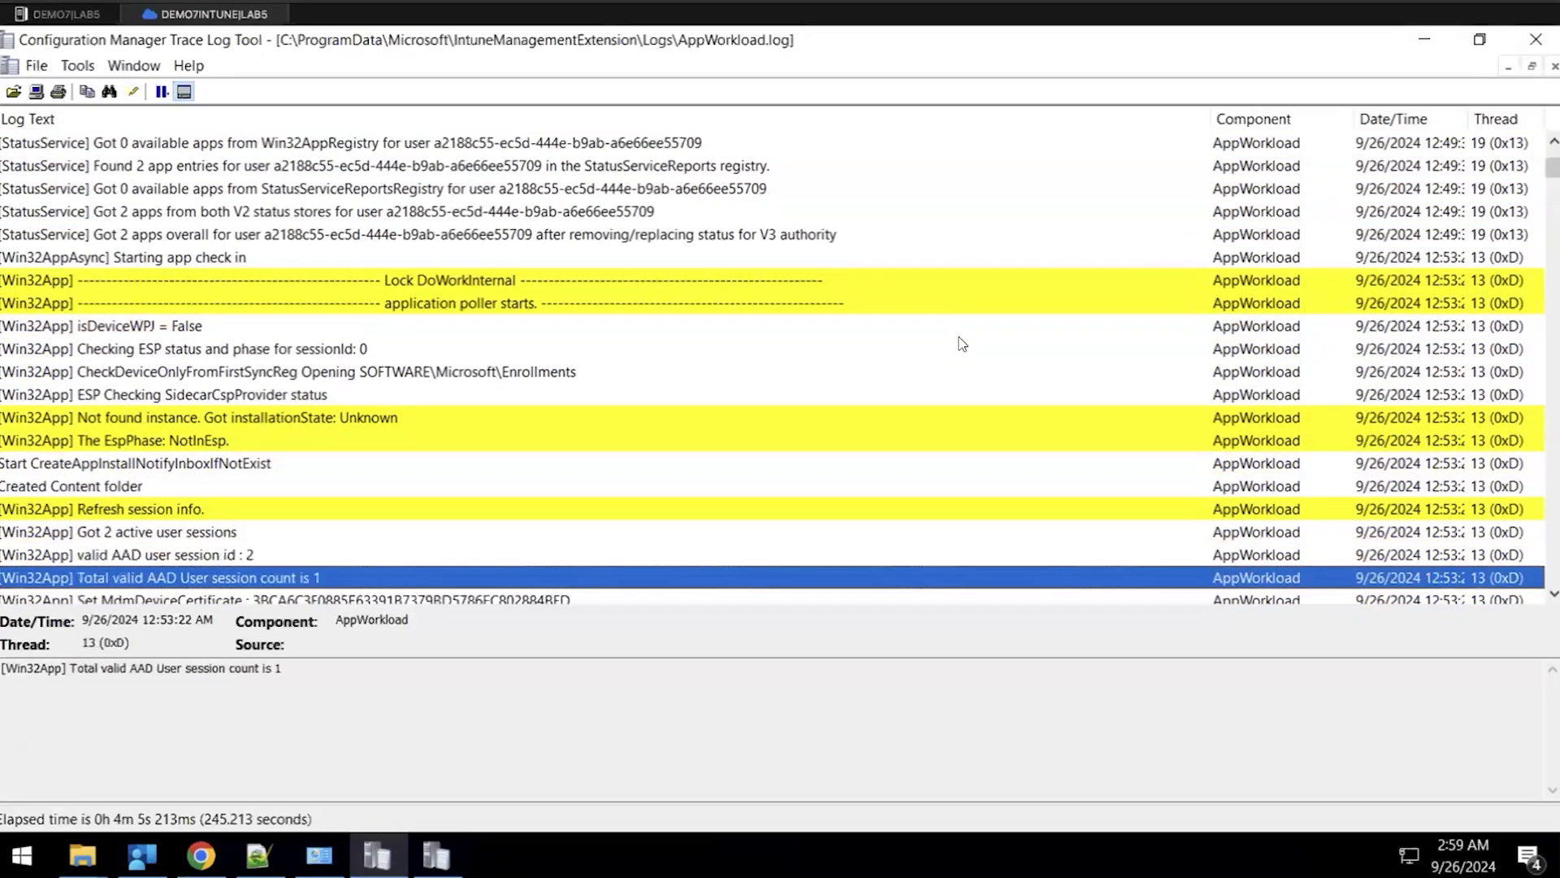
key(Down)
key(Down)
key(Down)
key(Down)
key(Down)
key(Down)
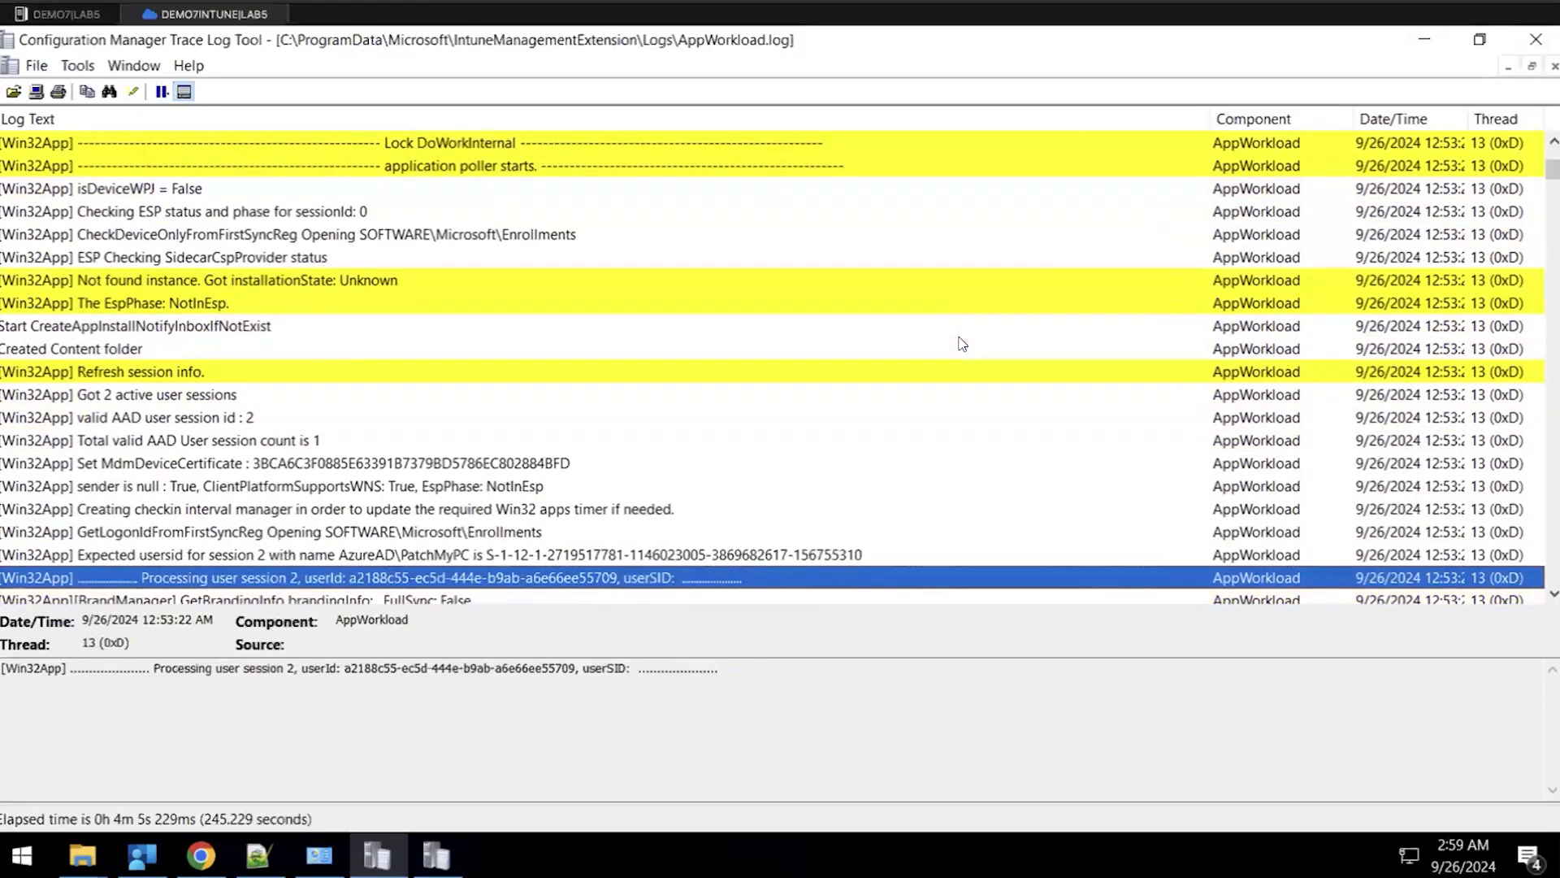
Step through the branding, ESP phase and required-apps request entries down to the line stating how many Win32 apps the user got
key(Down)
key(Down)
key(Down)
key(Down)
key(Down)
key(Down)
key(Down)
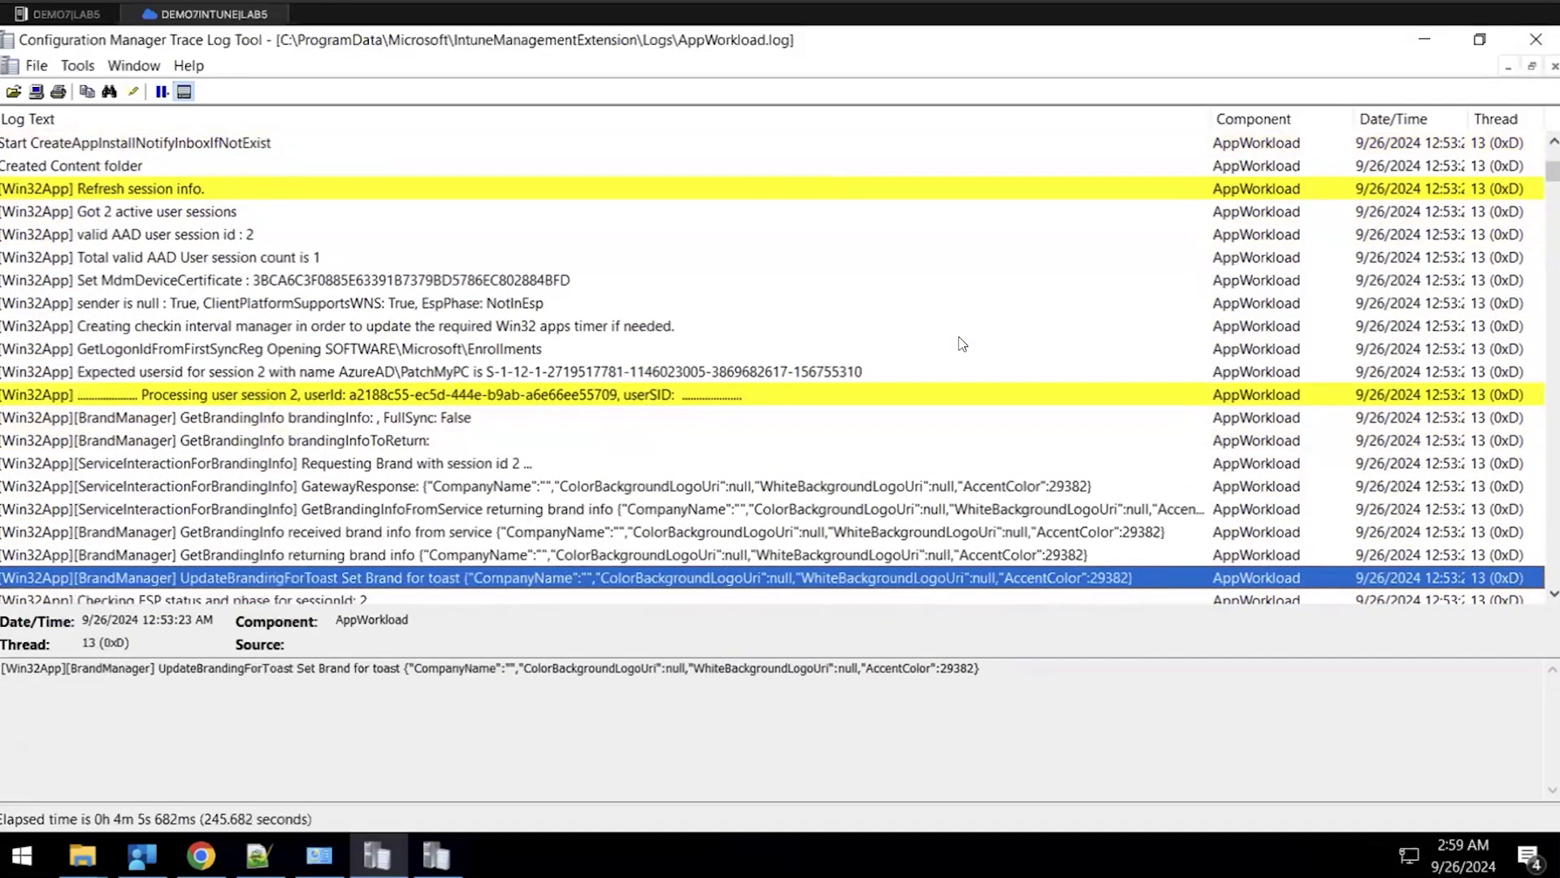
key(Down)
key(Down)
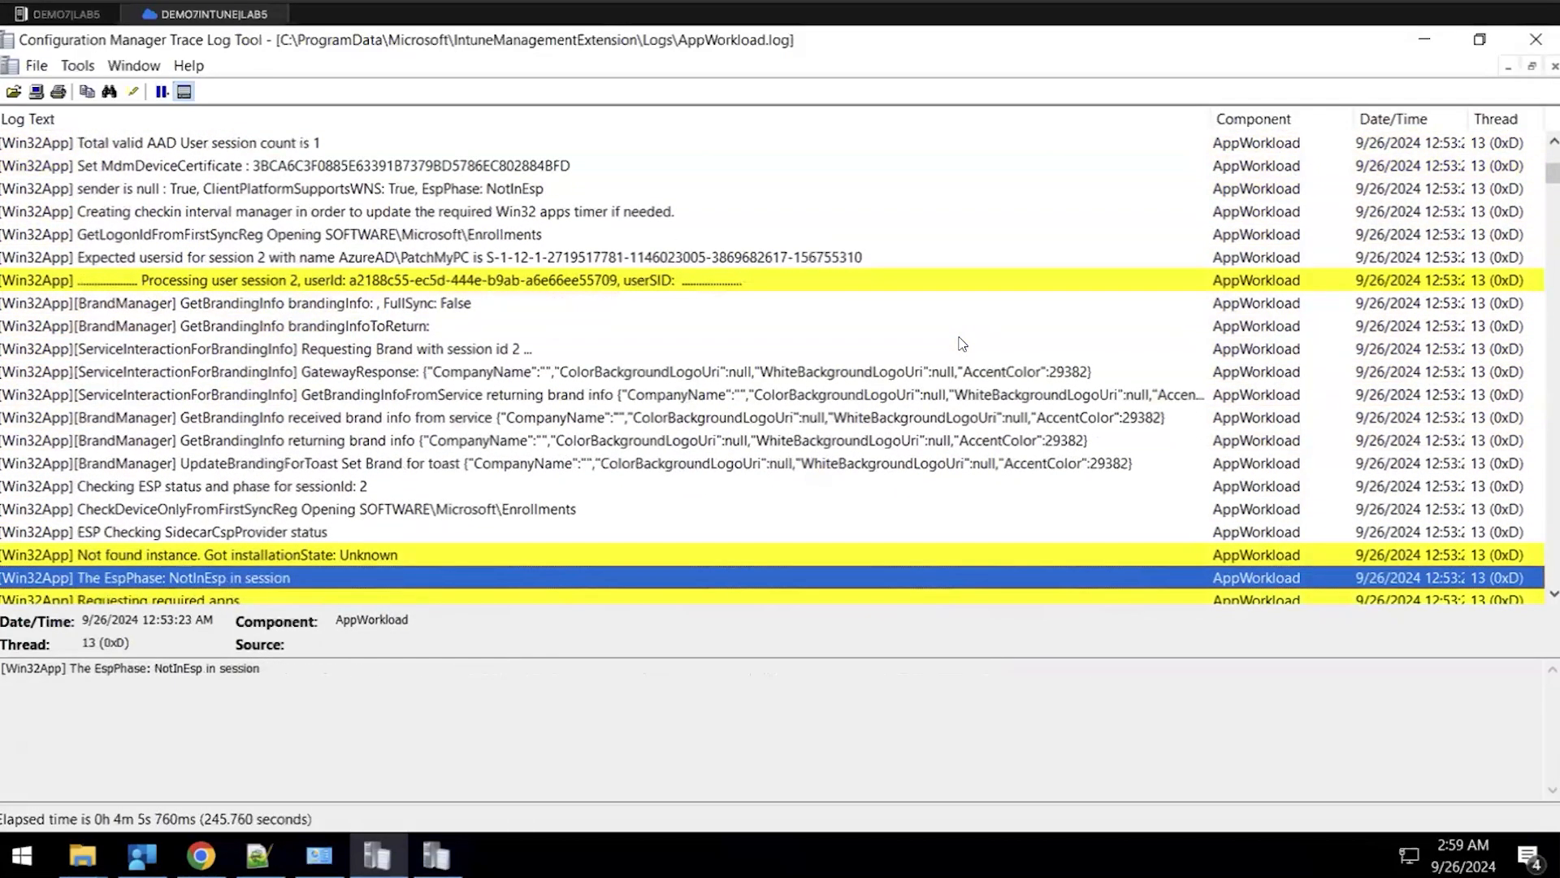
key(Up)
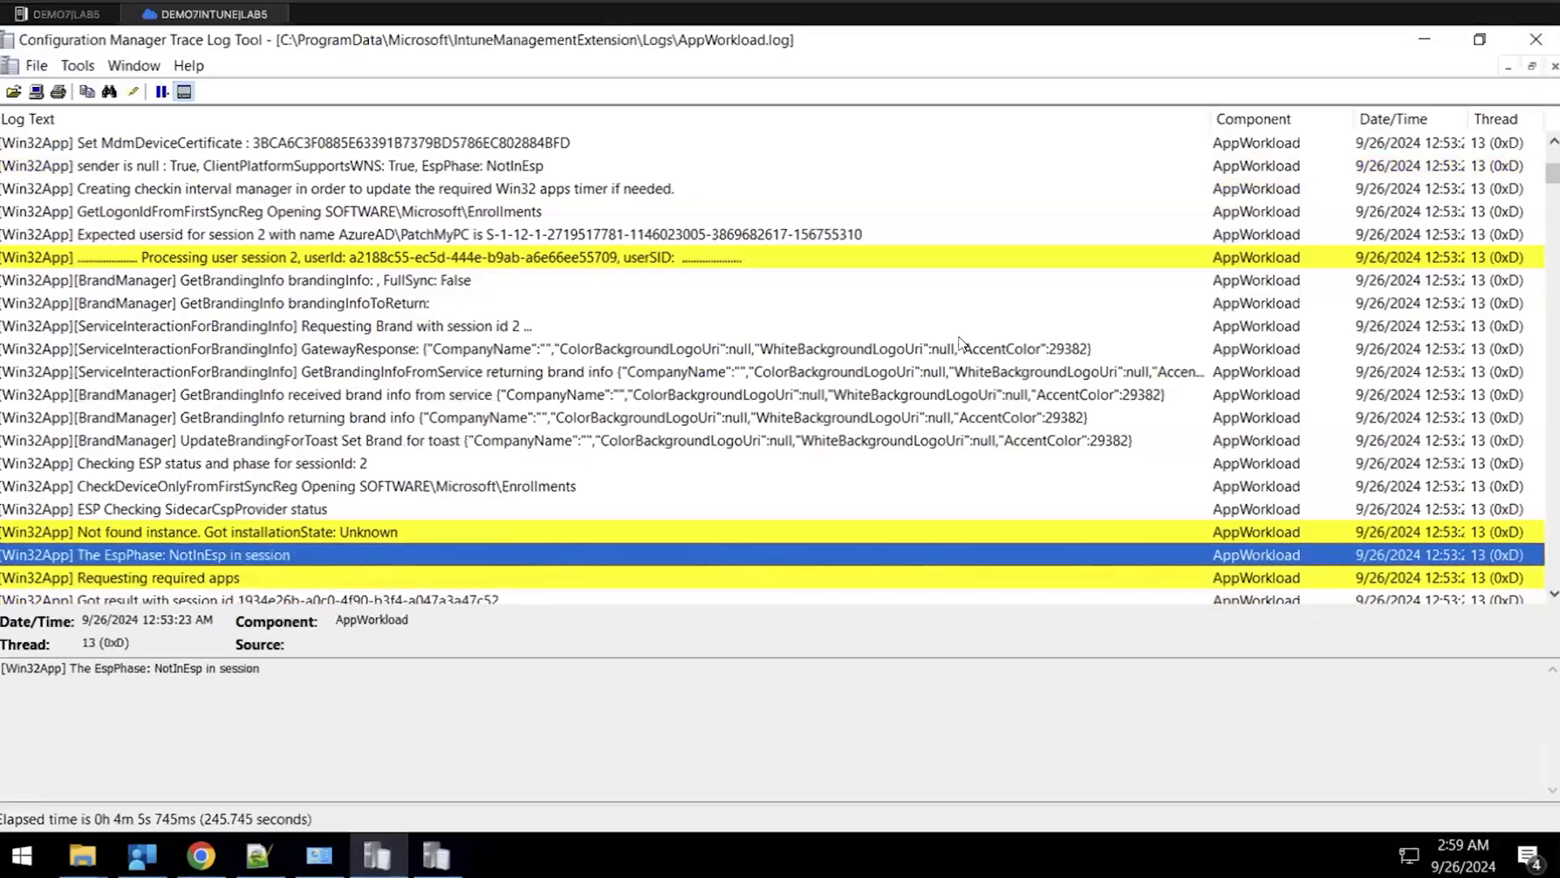
key(Down)
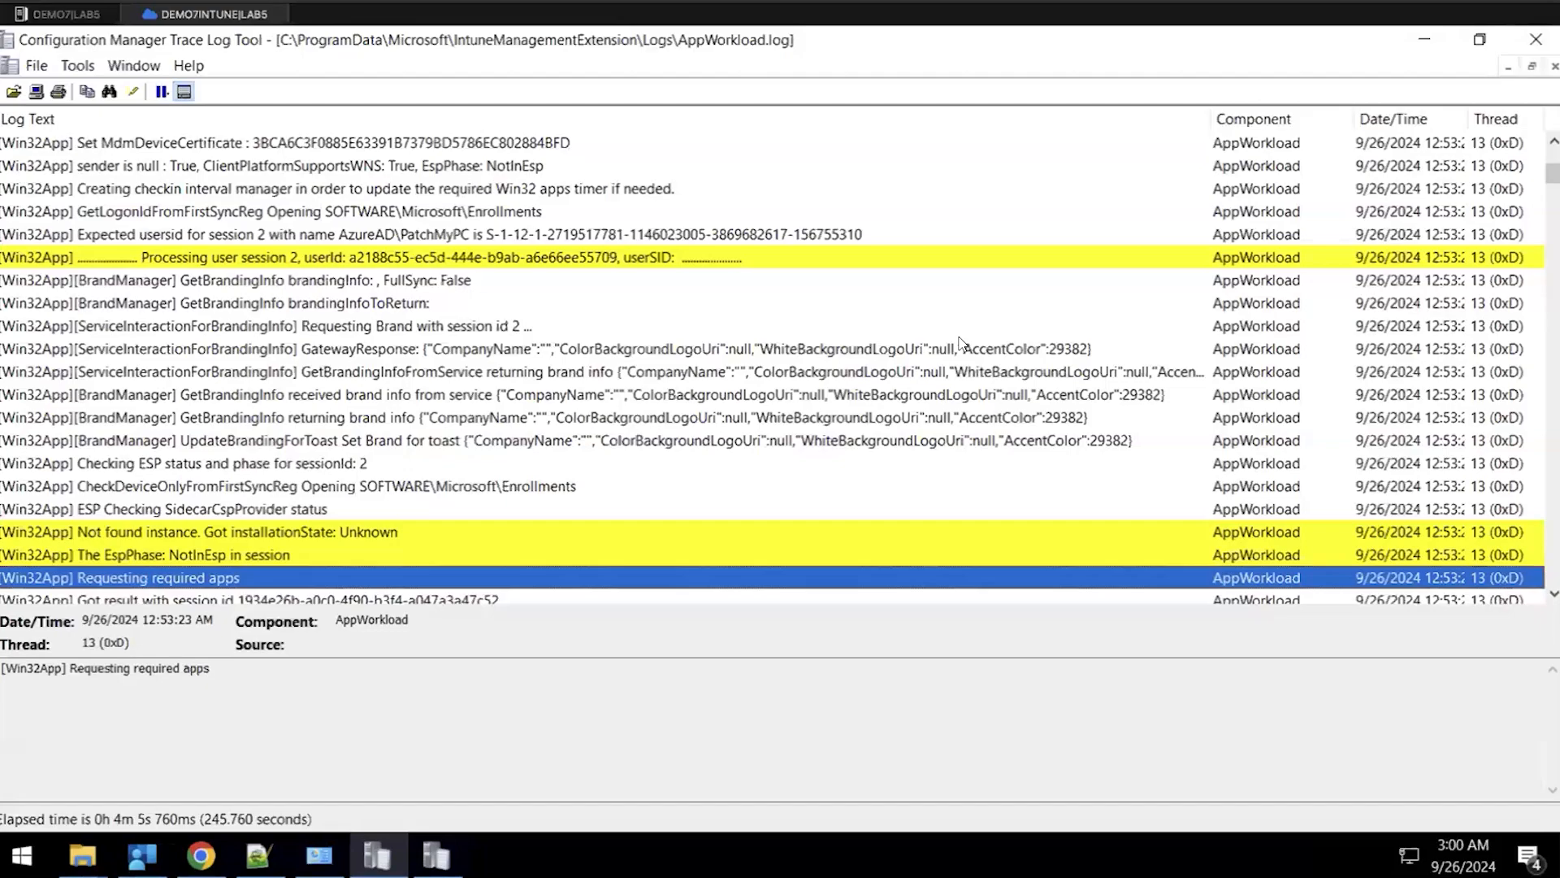
key(Down)
key(Down)
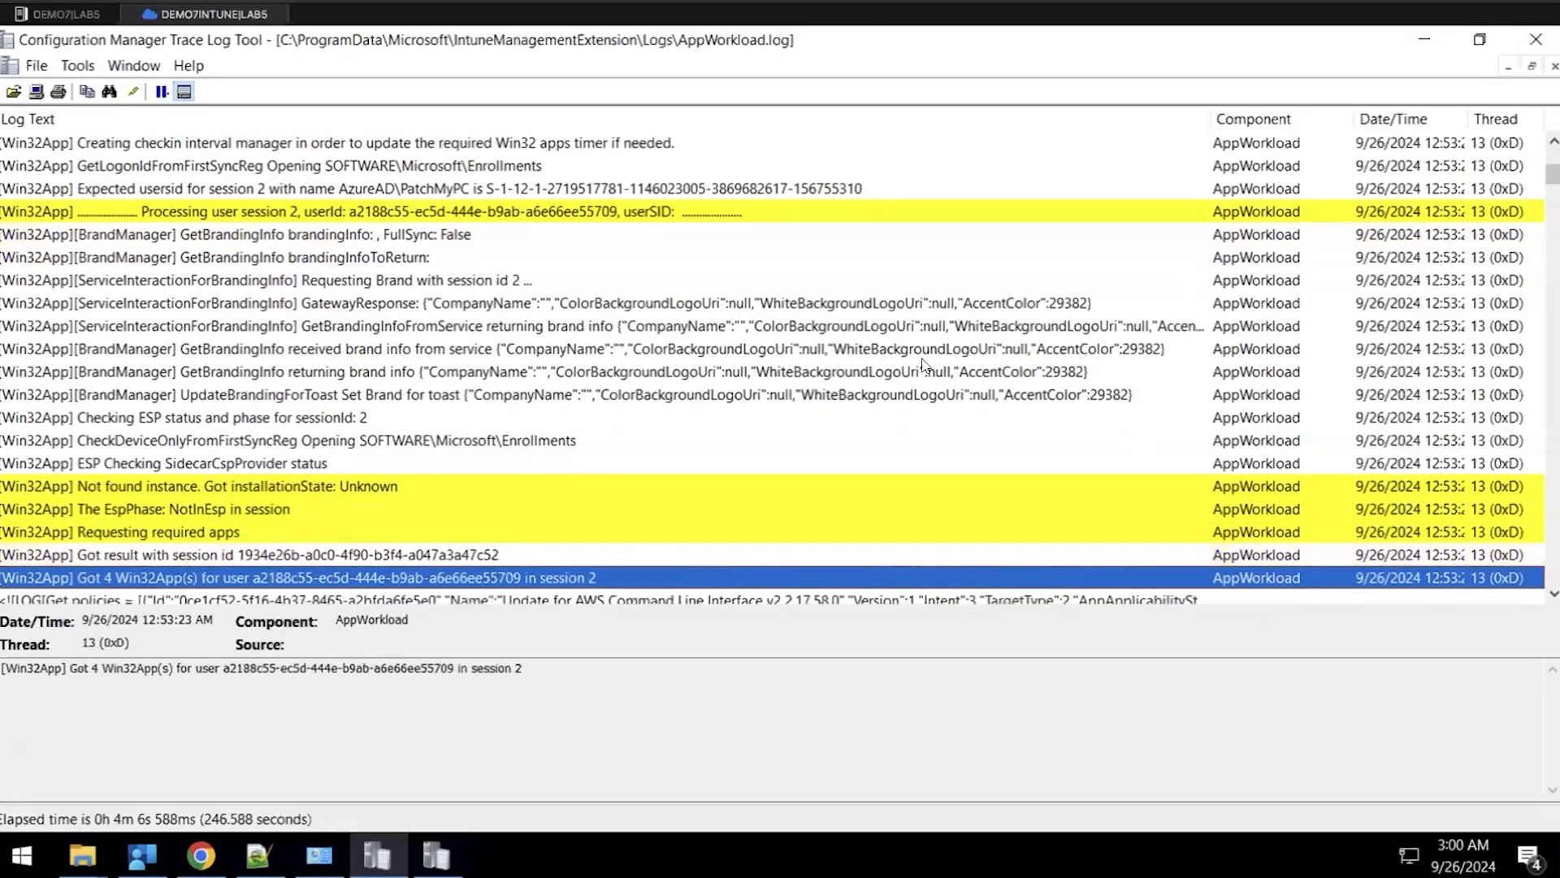
Show the full text of the Get policies entry and select its contents in the details
scroll(850, 436, down, 2)
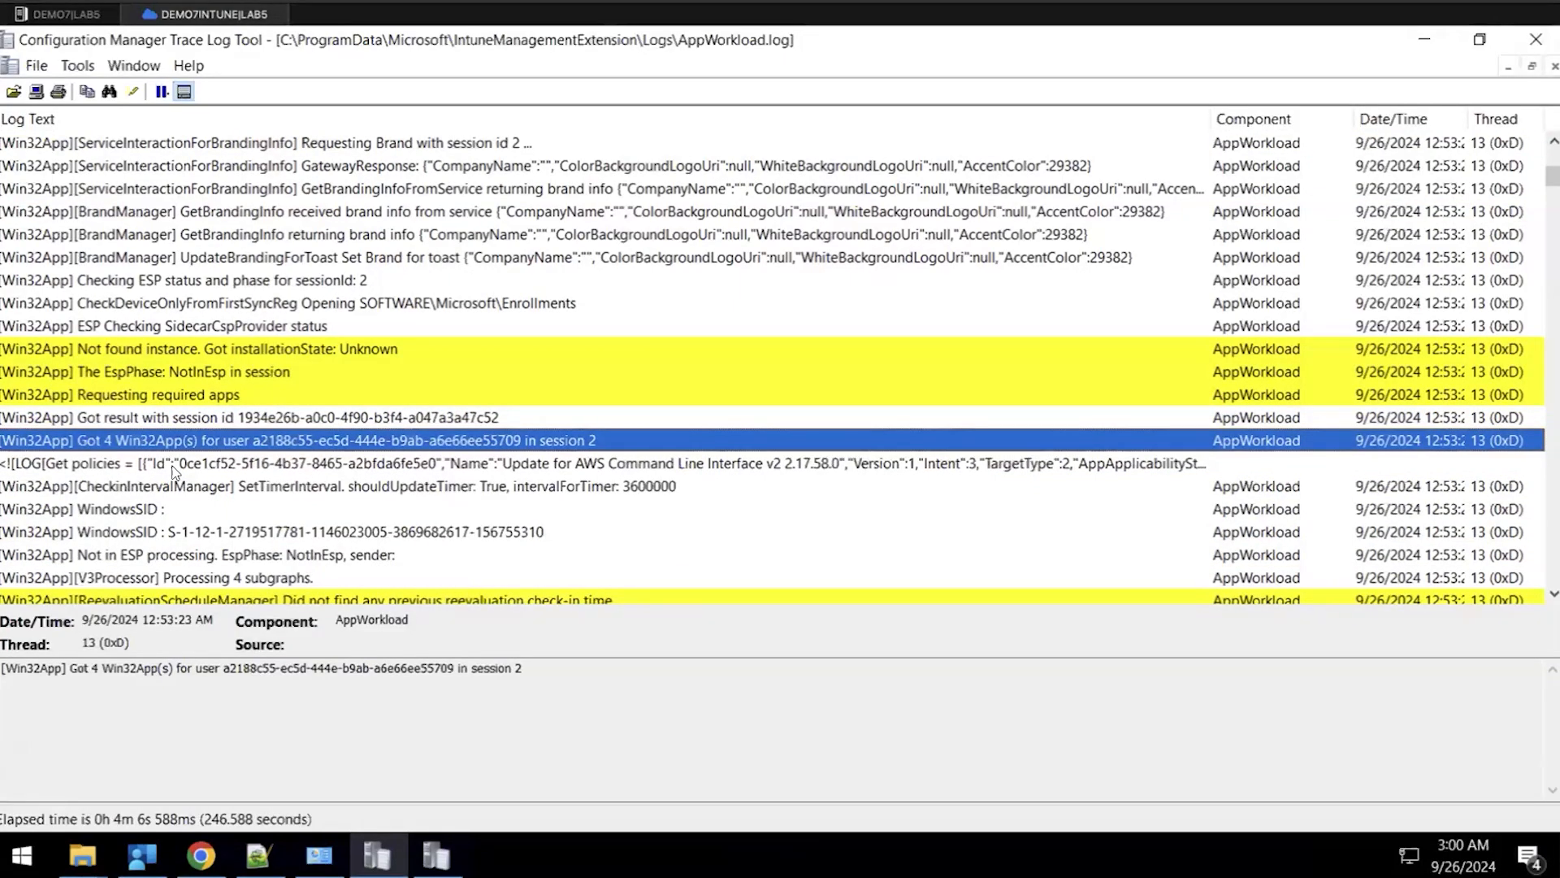
click(383, 462)
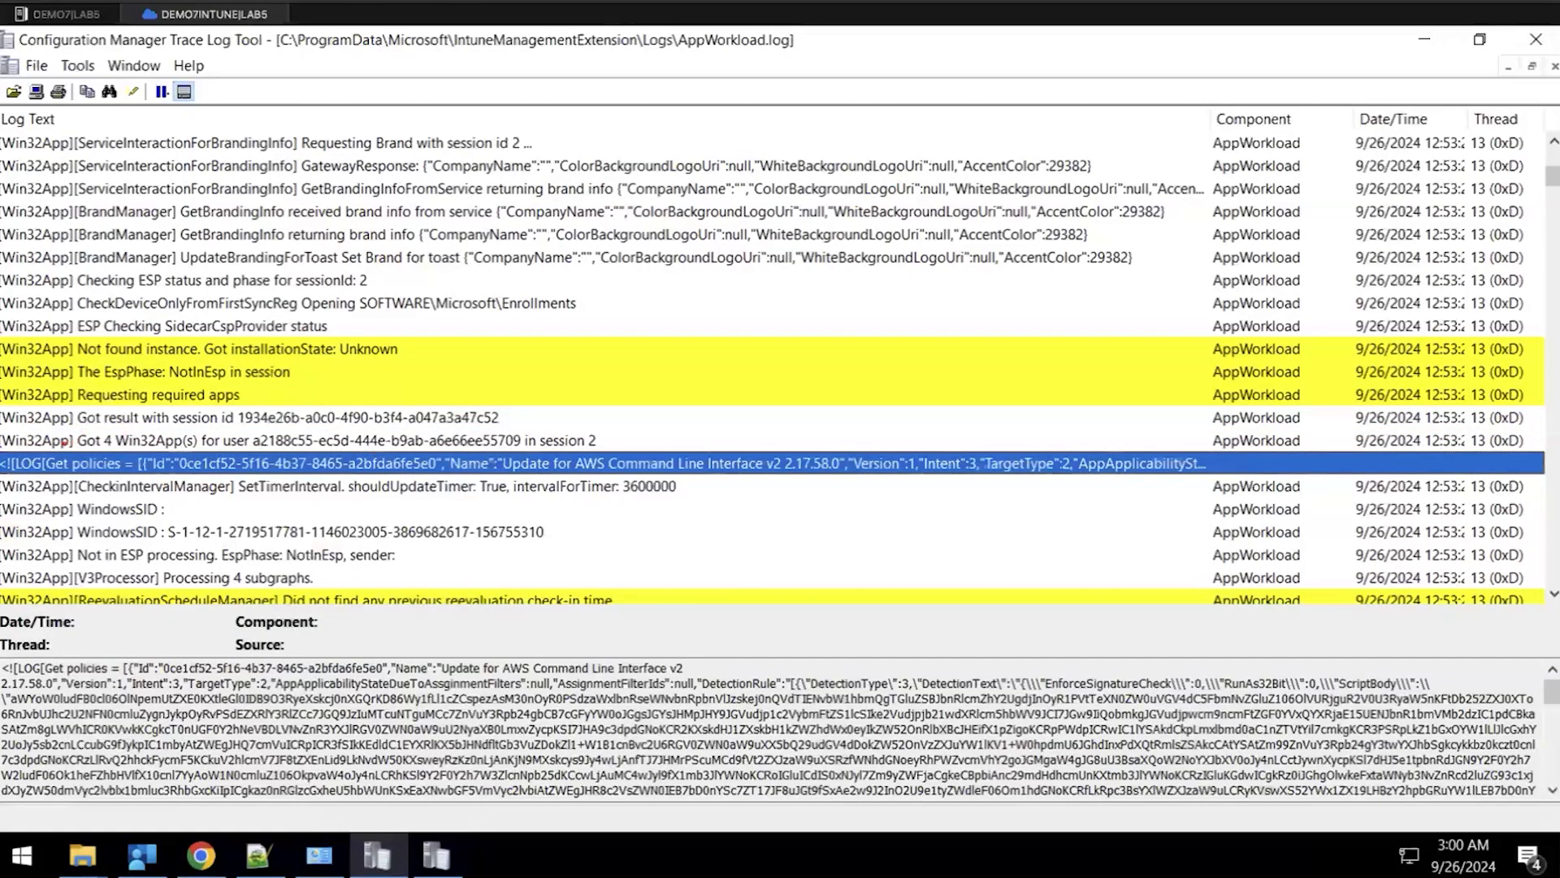
drag(40, 447, 123, 479)
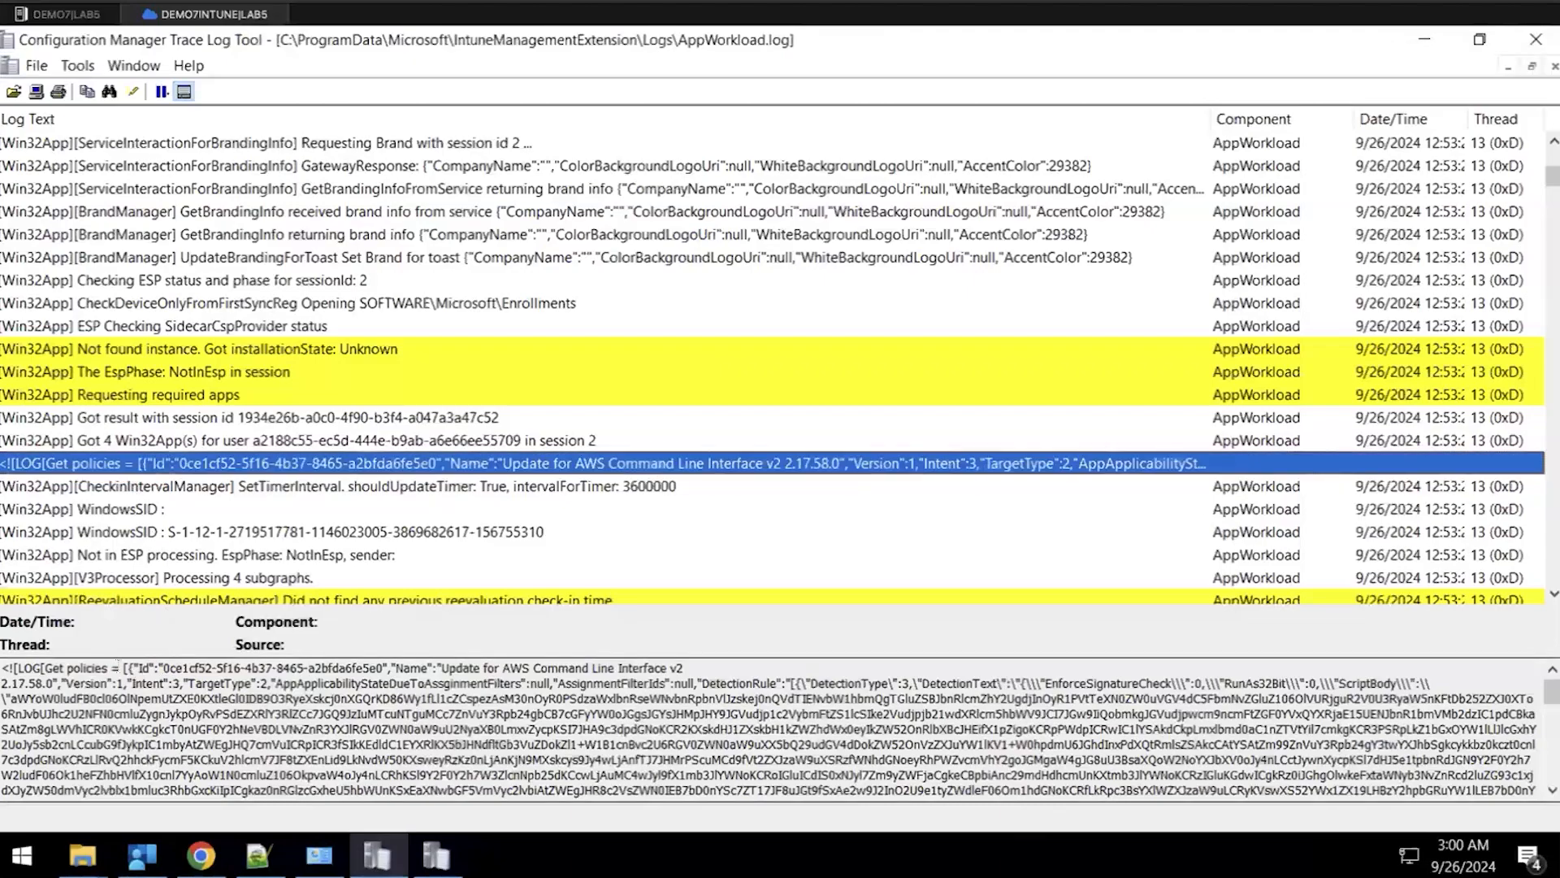
drag(3, 668, 1229, 729)
scroll(468, 726, up, 10)
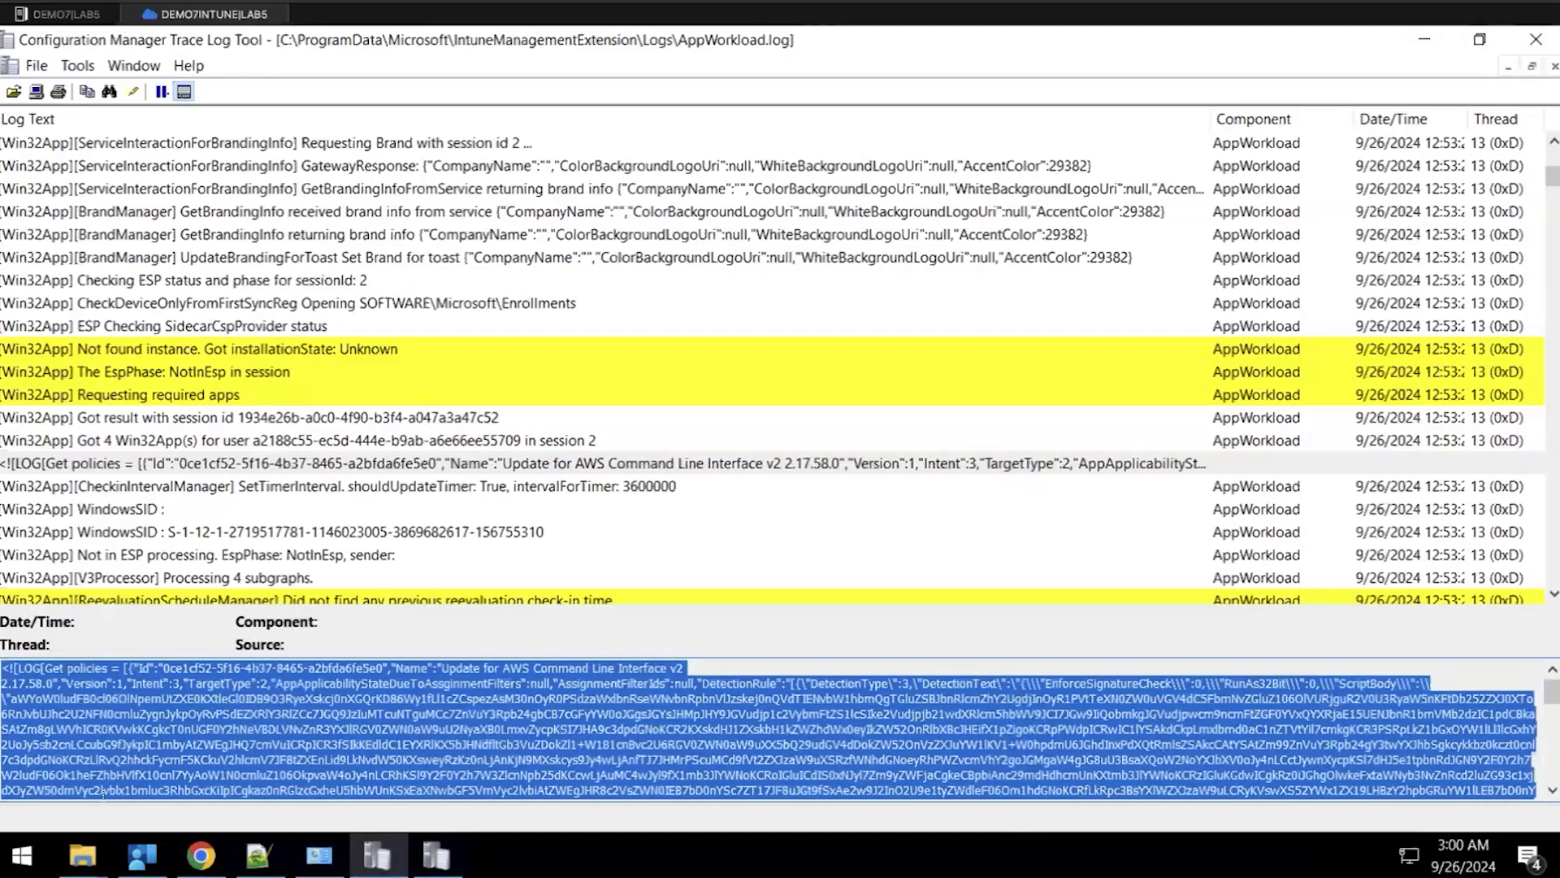
Open AppWorkload.log from the IntuneManagementExtension Logs folder in Notepad
click(82, 855)
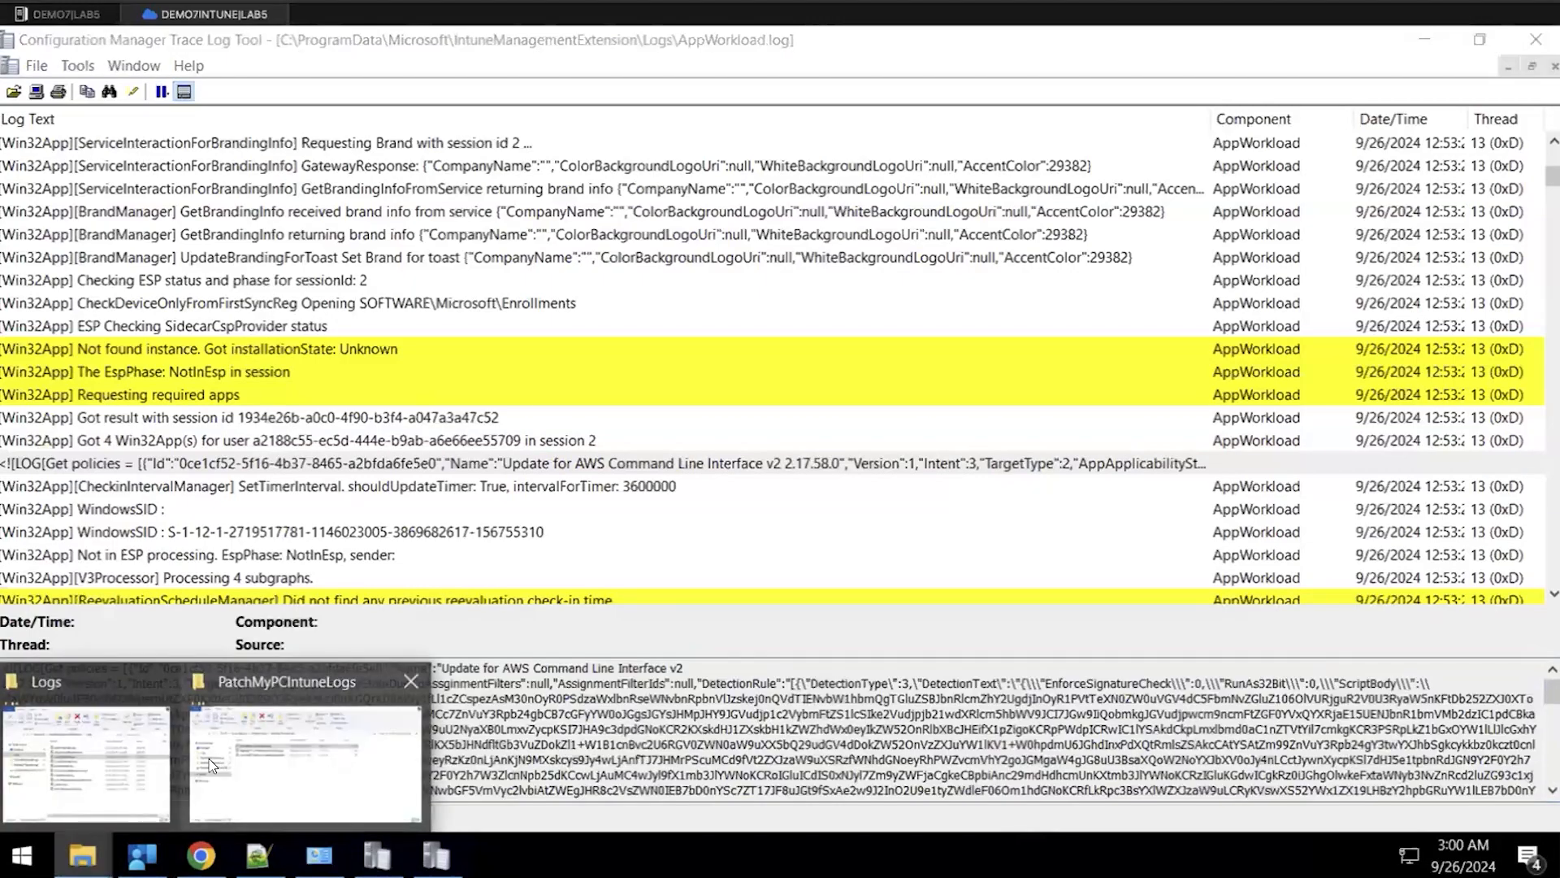
click(138, 758)
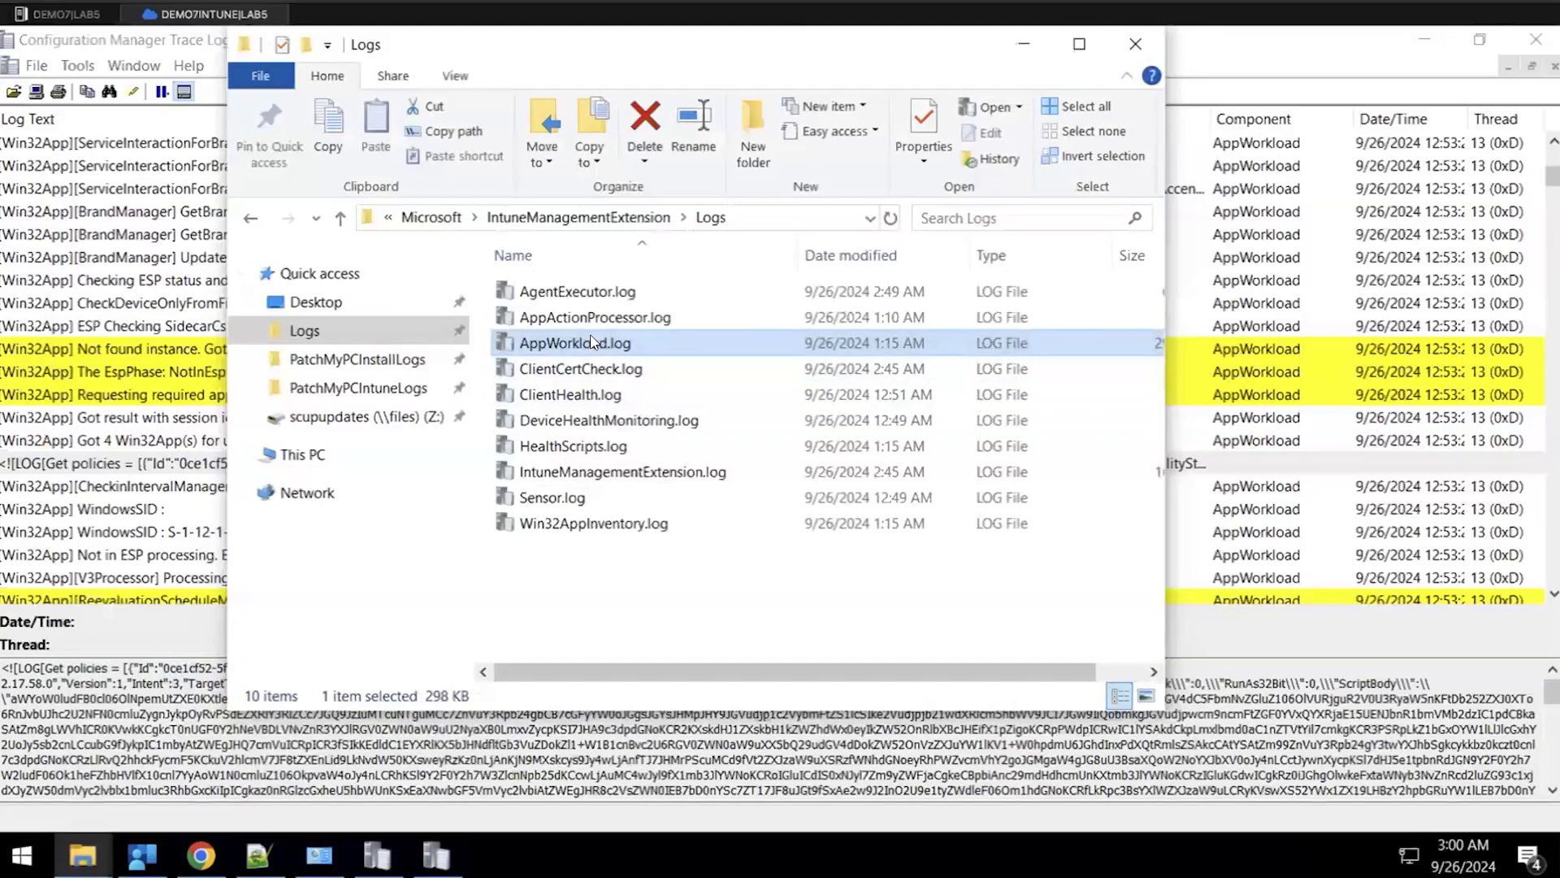
right_click(590, 341)
mouse_move(705, 492)
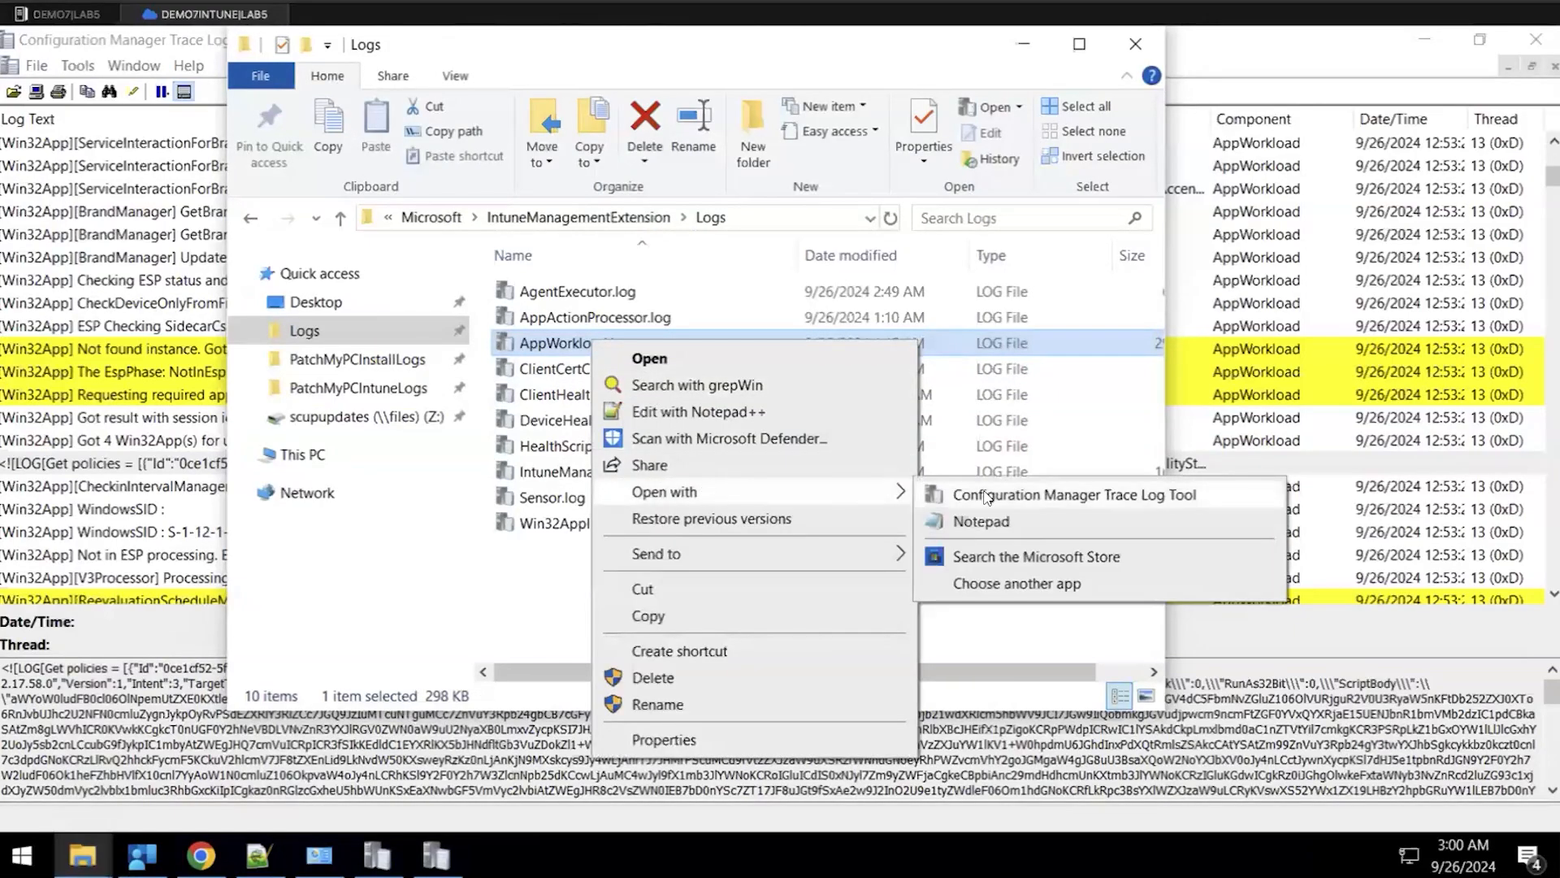
click(983, 521)
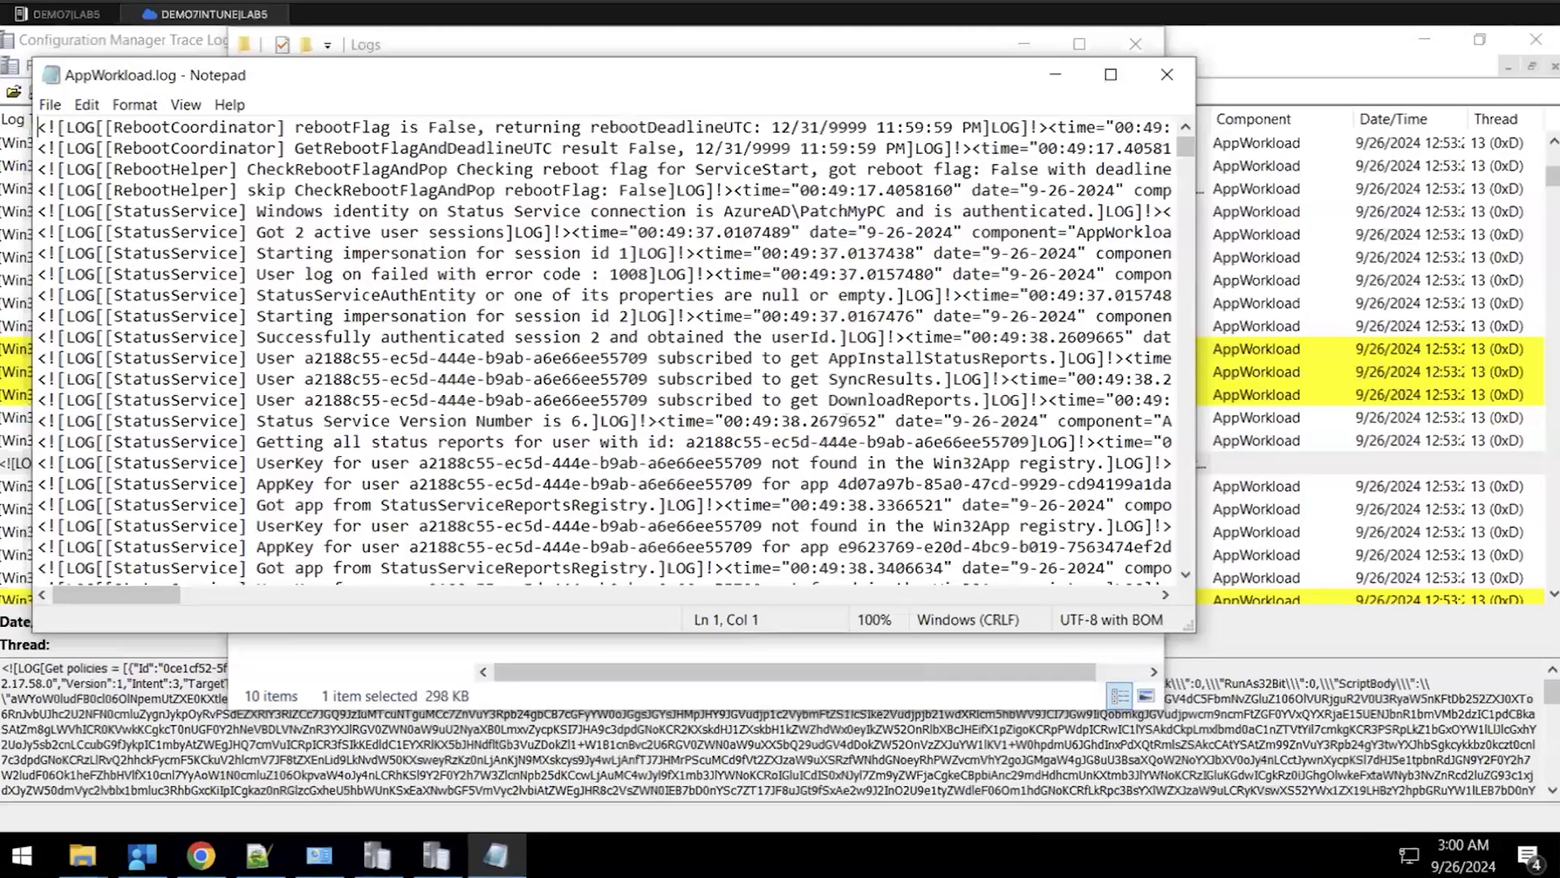
Find "get policies" in AppWorkload.log and enlarge the Notepad window to show more of the policy text
click(762, 379)
key(ctrl+f)
text(get policies)
key(Return)
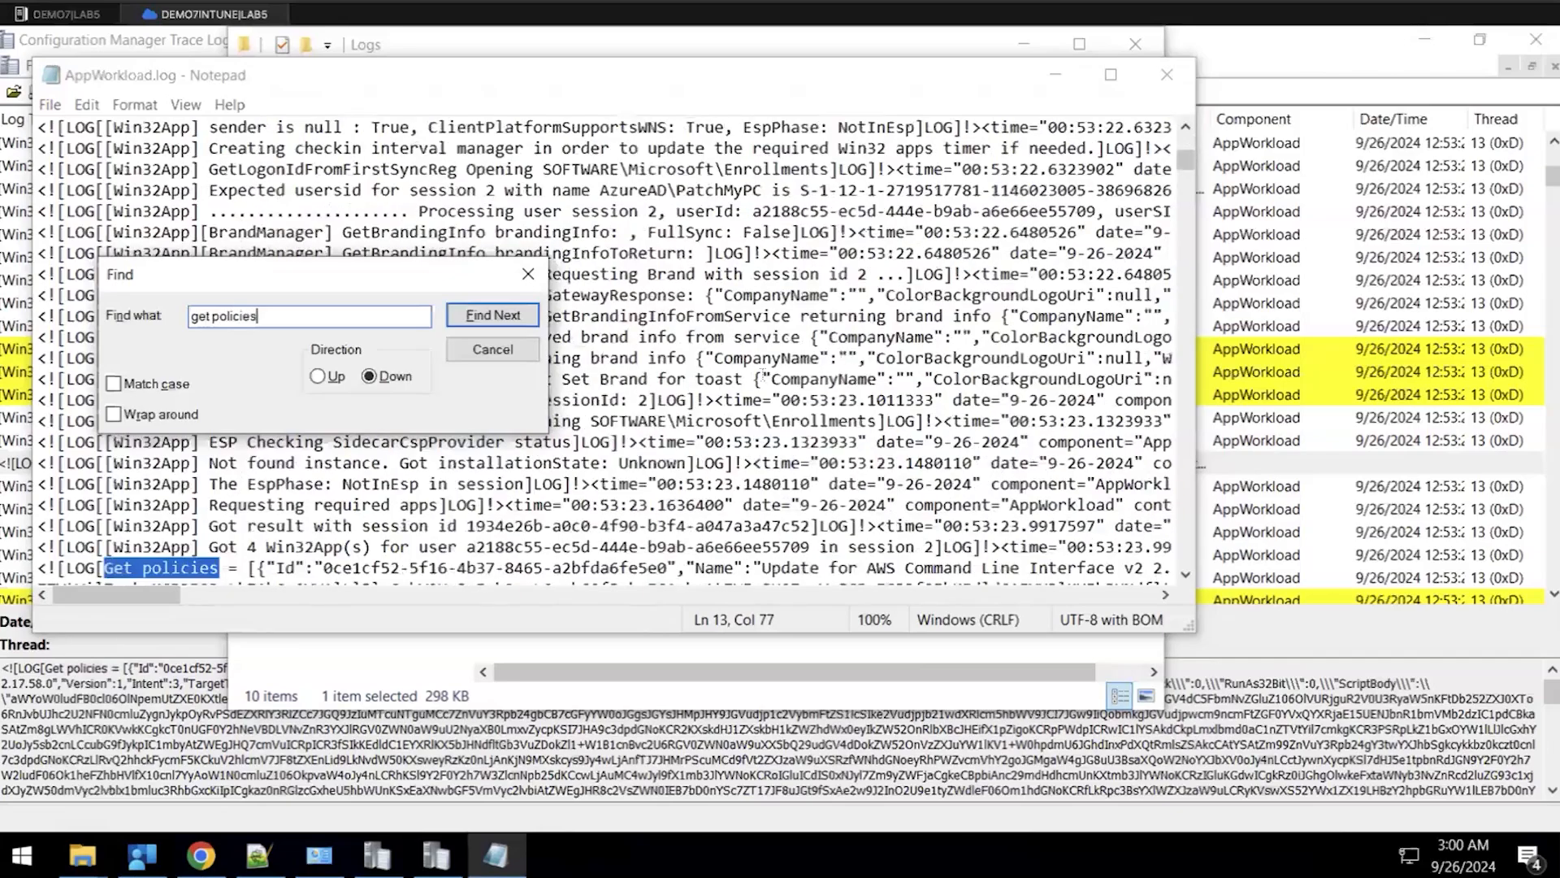
click(528, 274)
drag(1190, 627, 1455, 763)
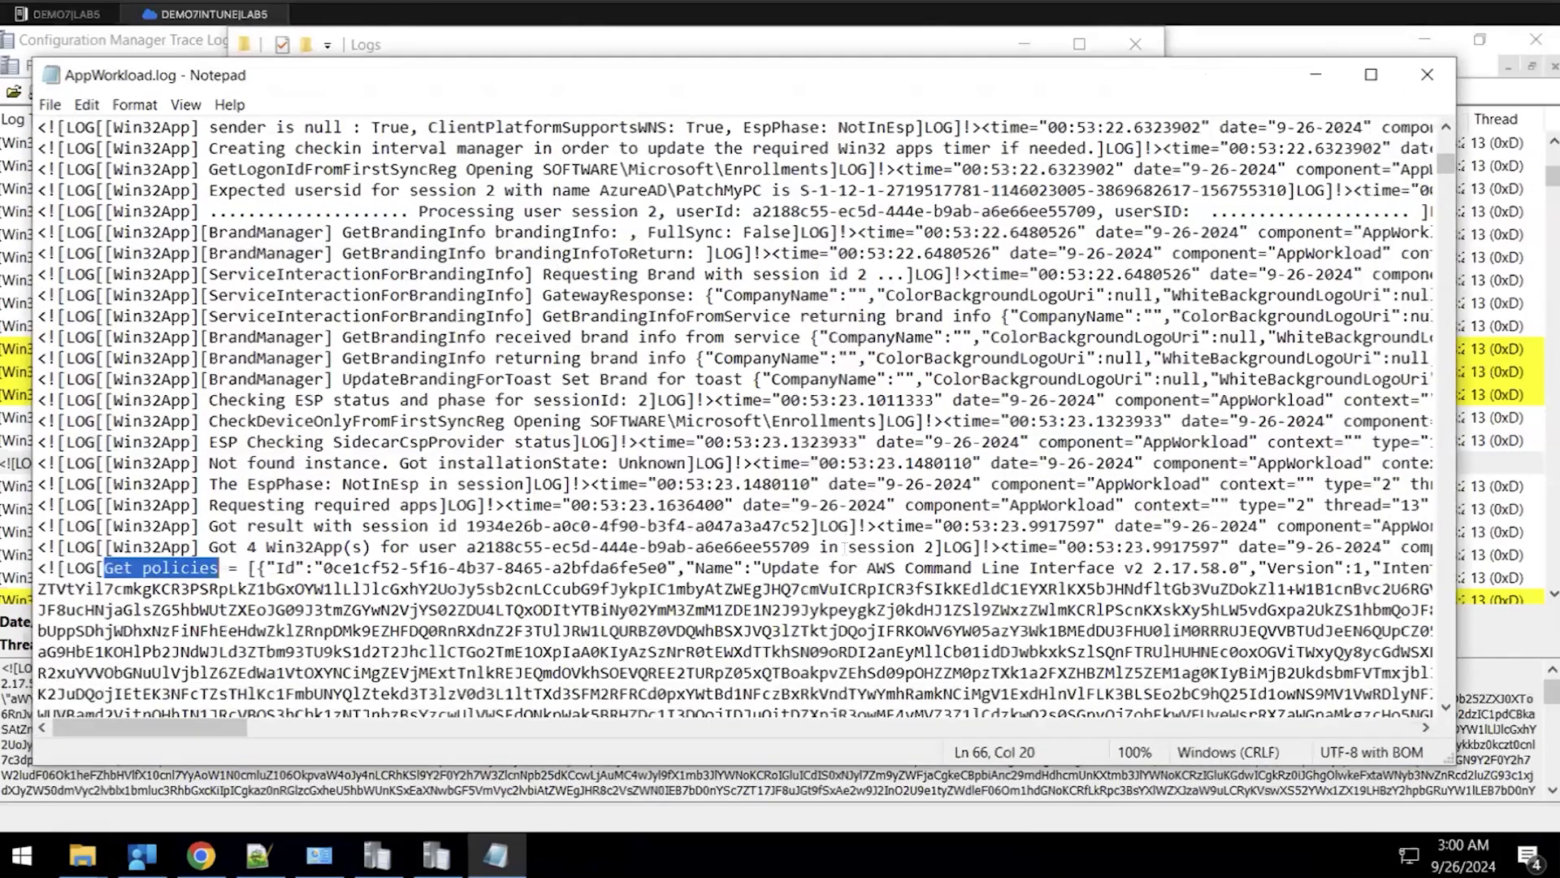
Examine the app IDs, names and versions in the policy JSON, from the AWS Command Line Interface update to the Notepad++ 8.7.0 update
drag(277, 569, 1361, 569)
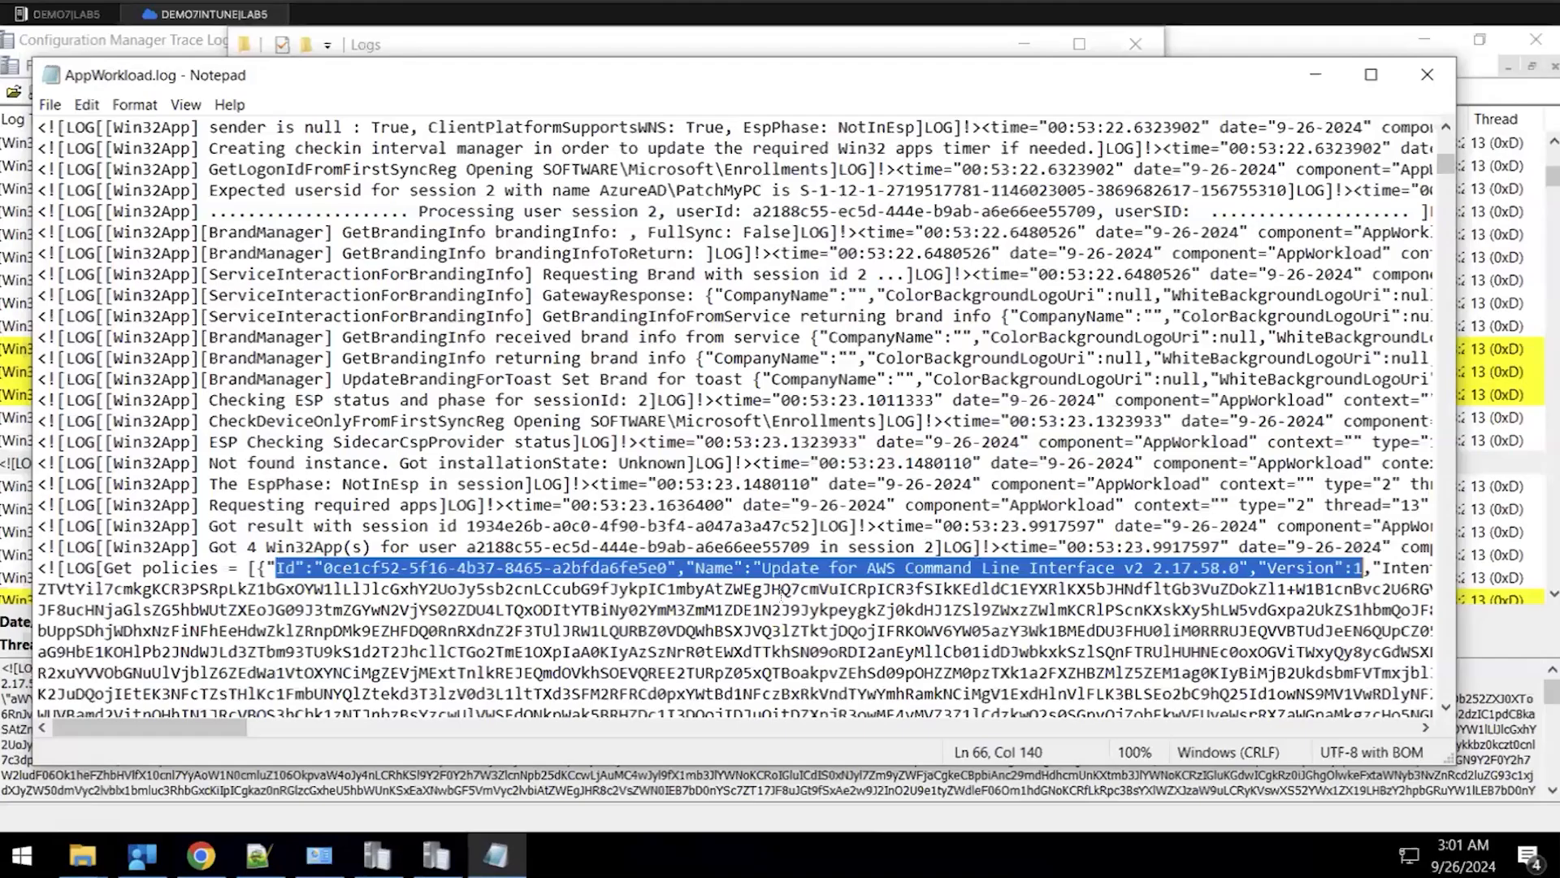
scroll(517, 618, down, 6)
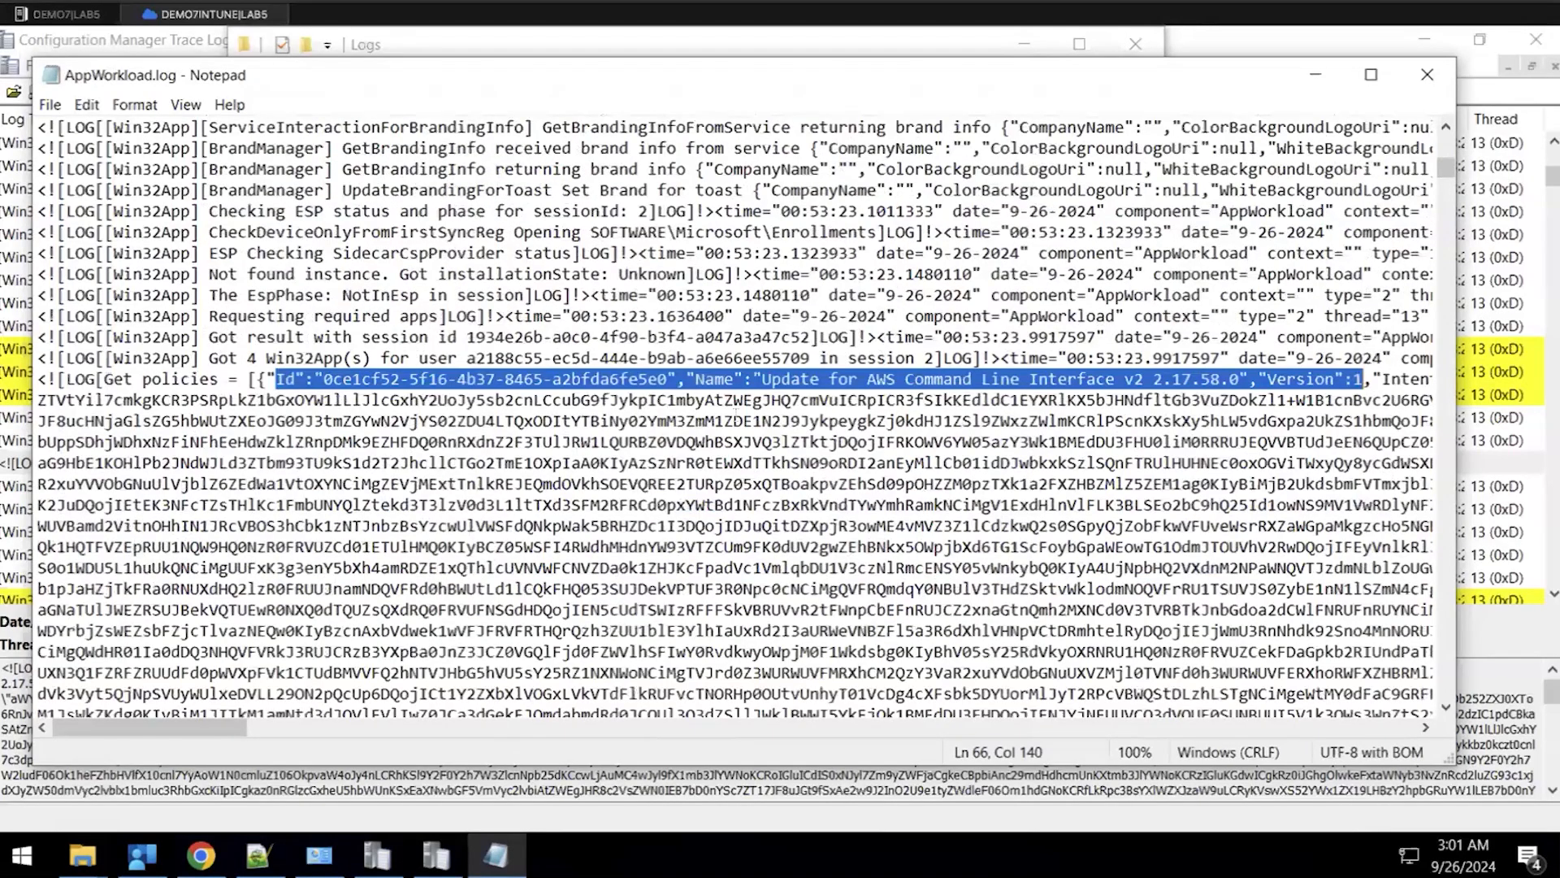
scroll(631, 446, down, 7)
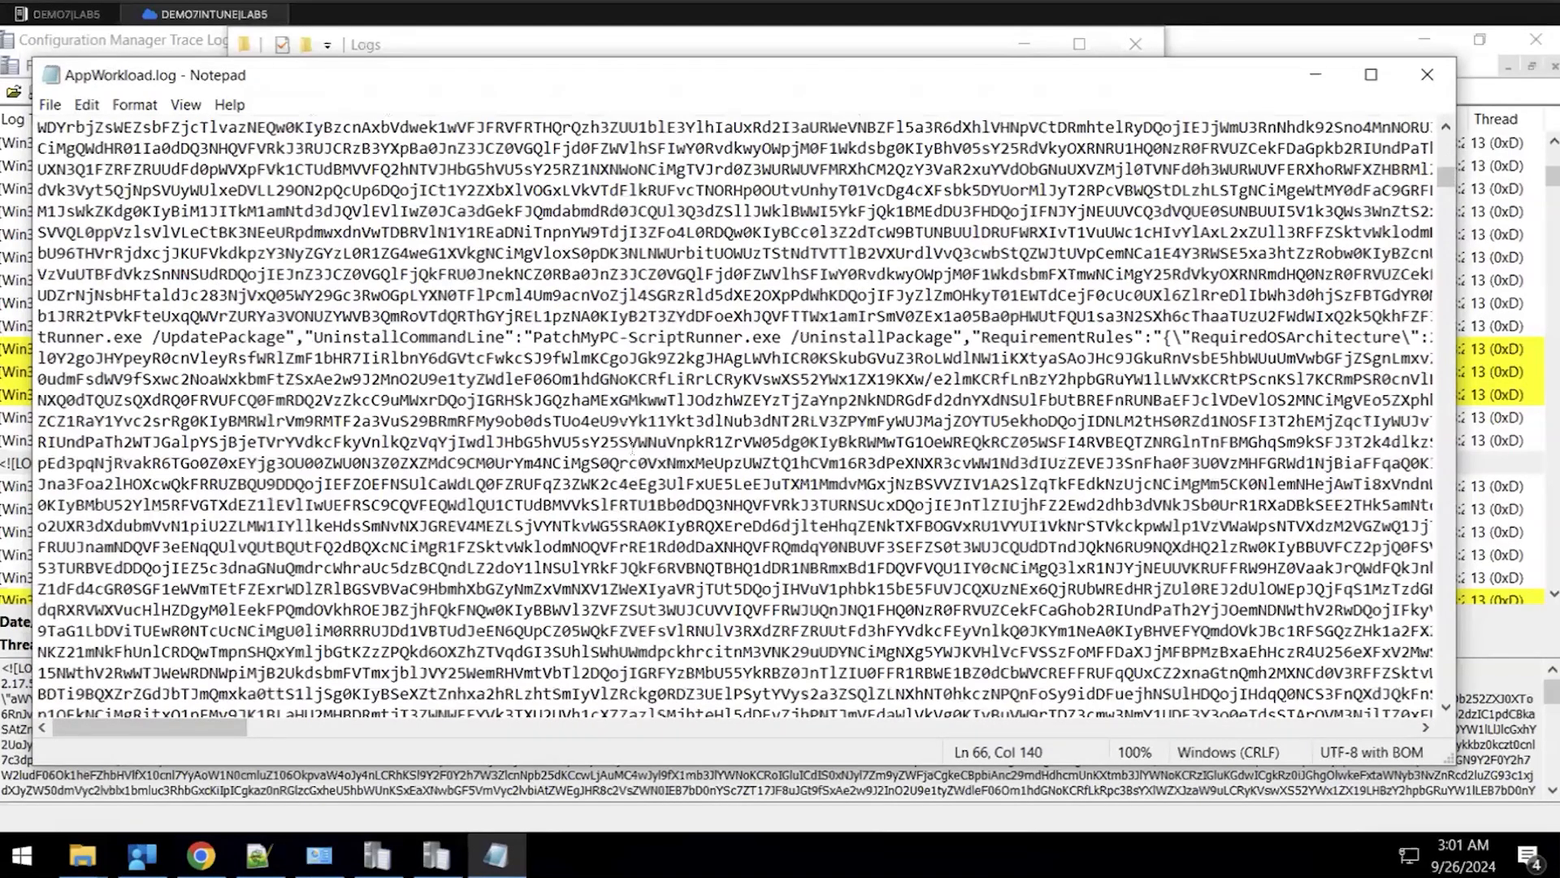
scroll(403, 594, down, 1)
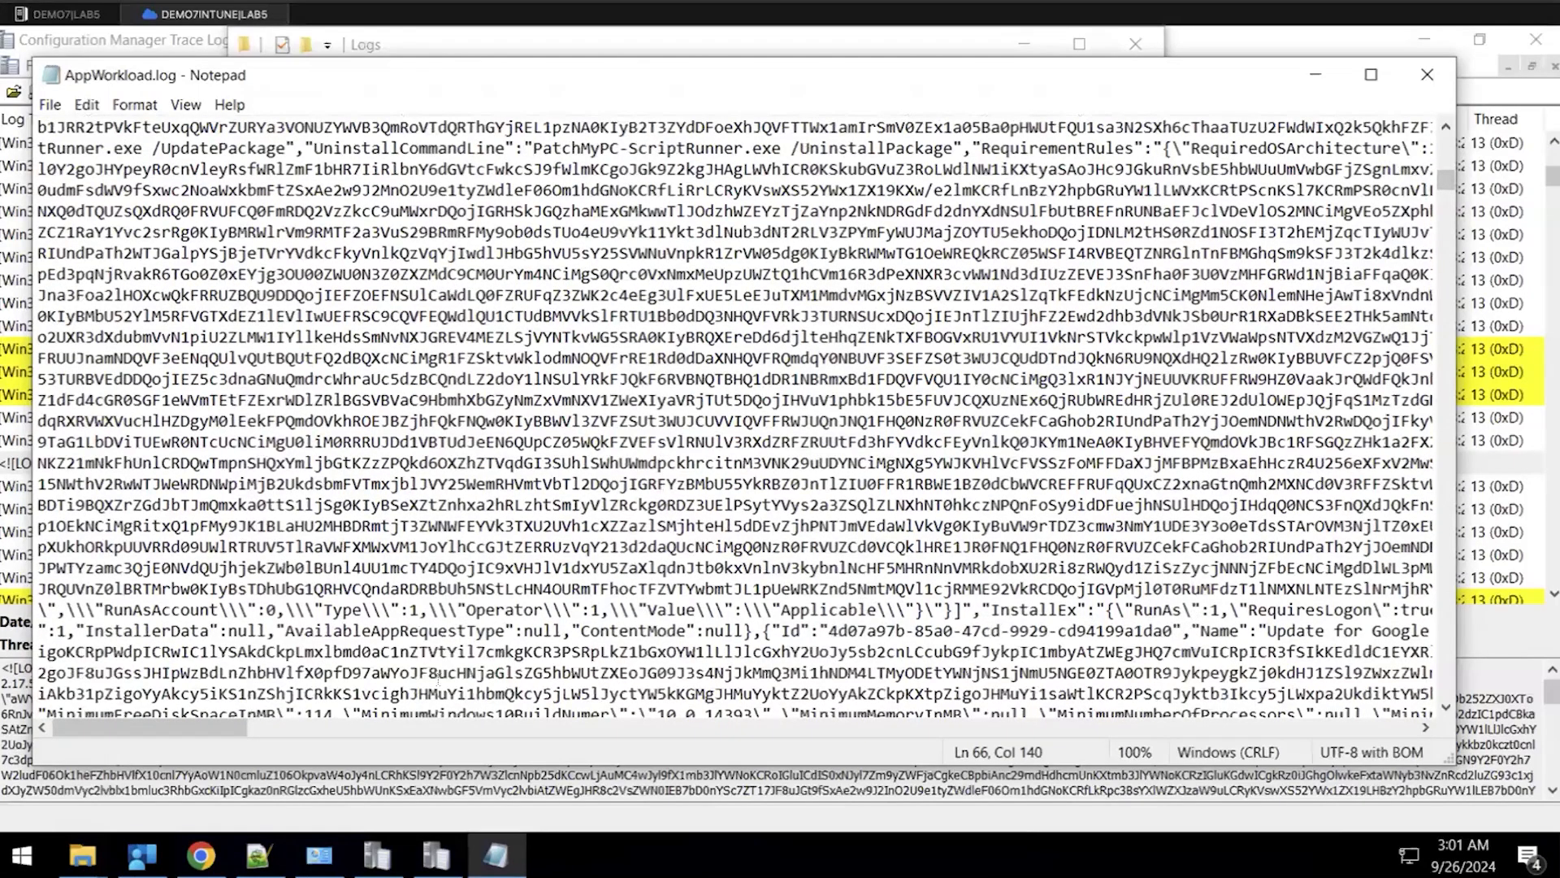
scroll(233, 618, down, 5)
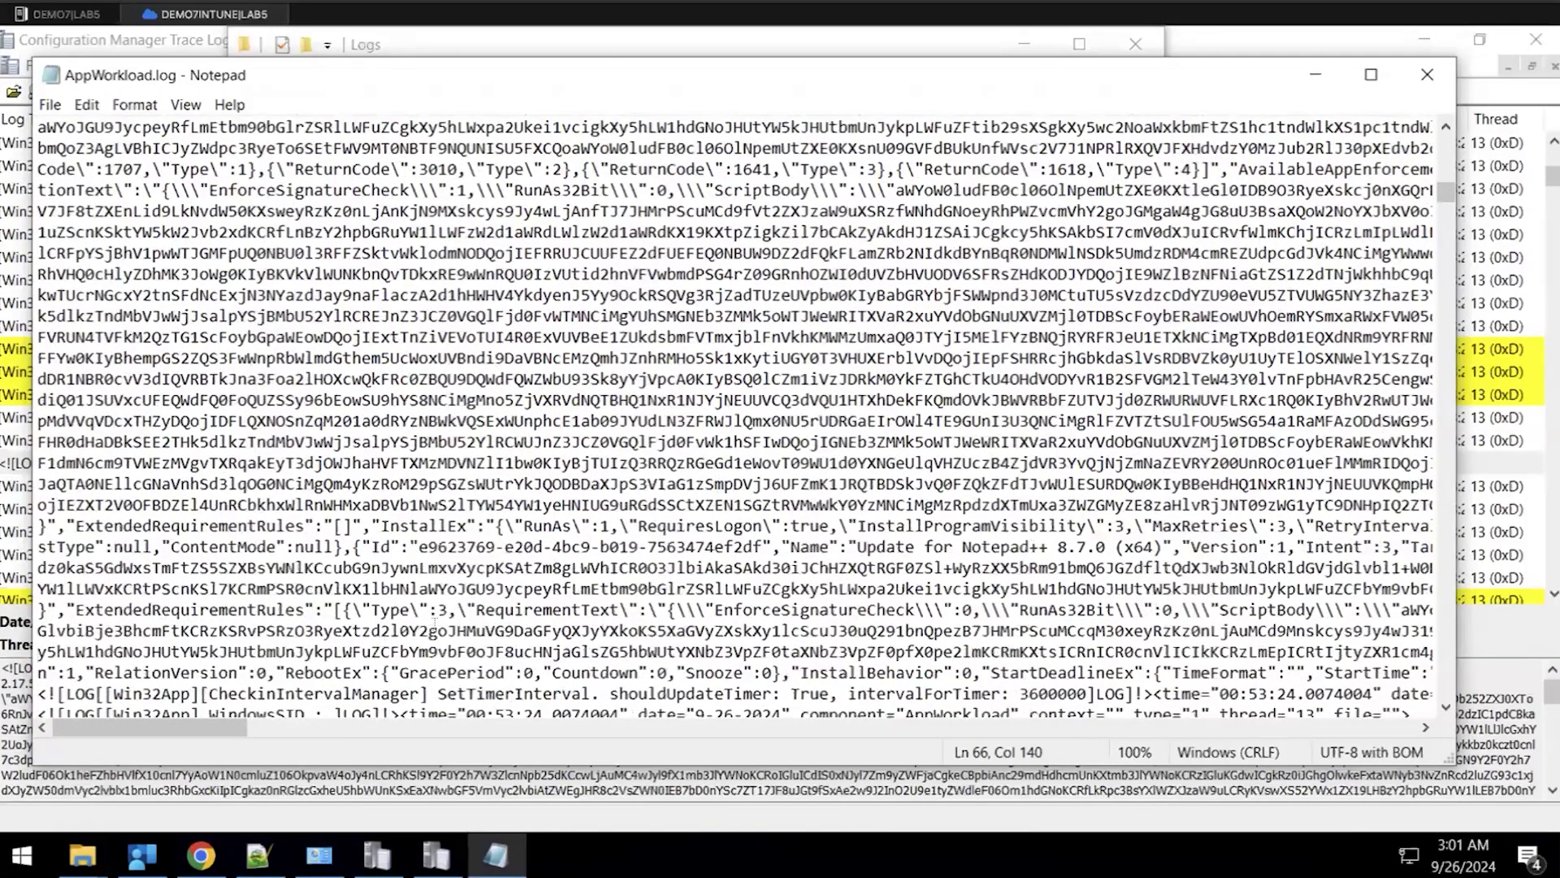
scroll(434, 623, down, 6)
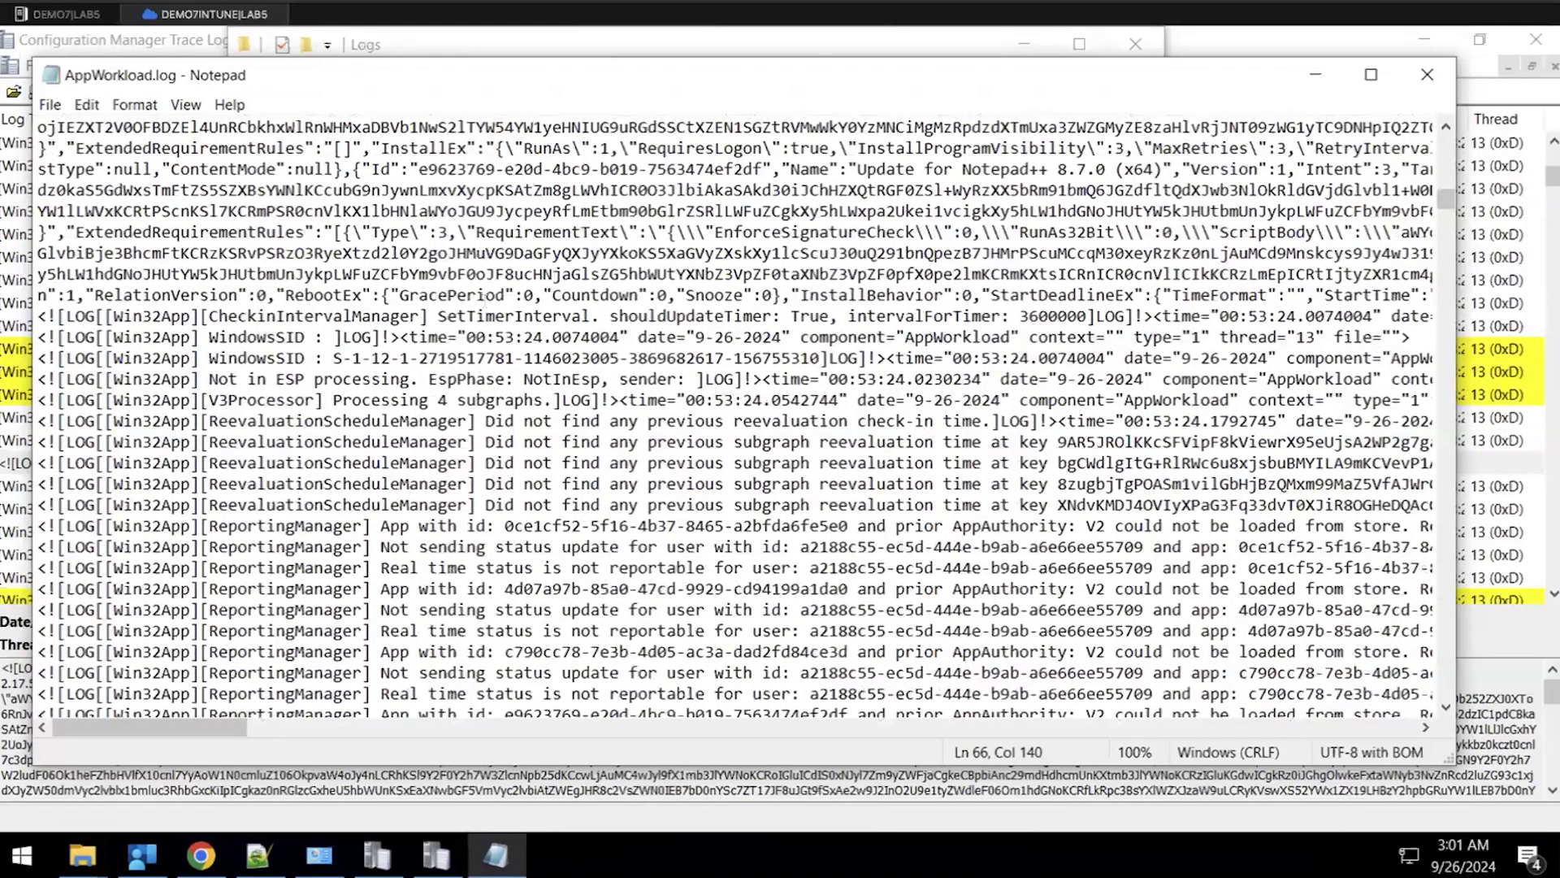
Examine the InstallBehavior and StartDeadlineEx start time values at the end of the Notepad++ policy
drag(799, 295, 971, 296)
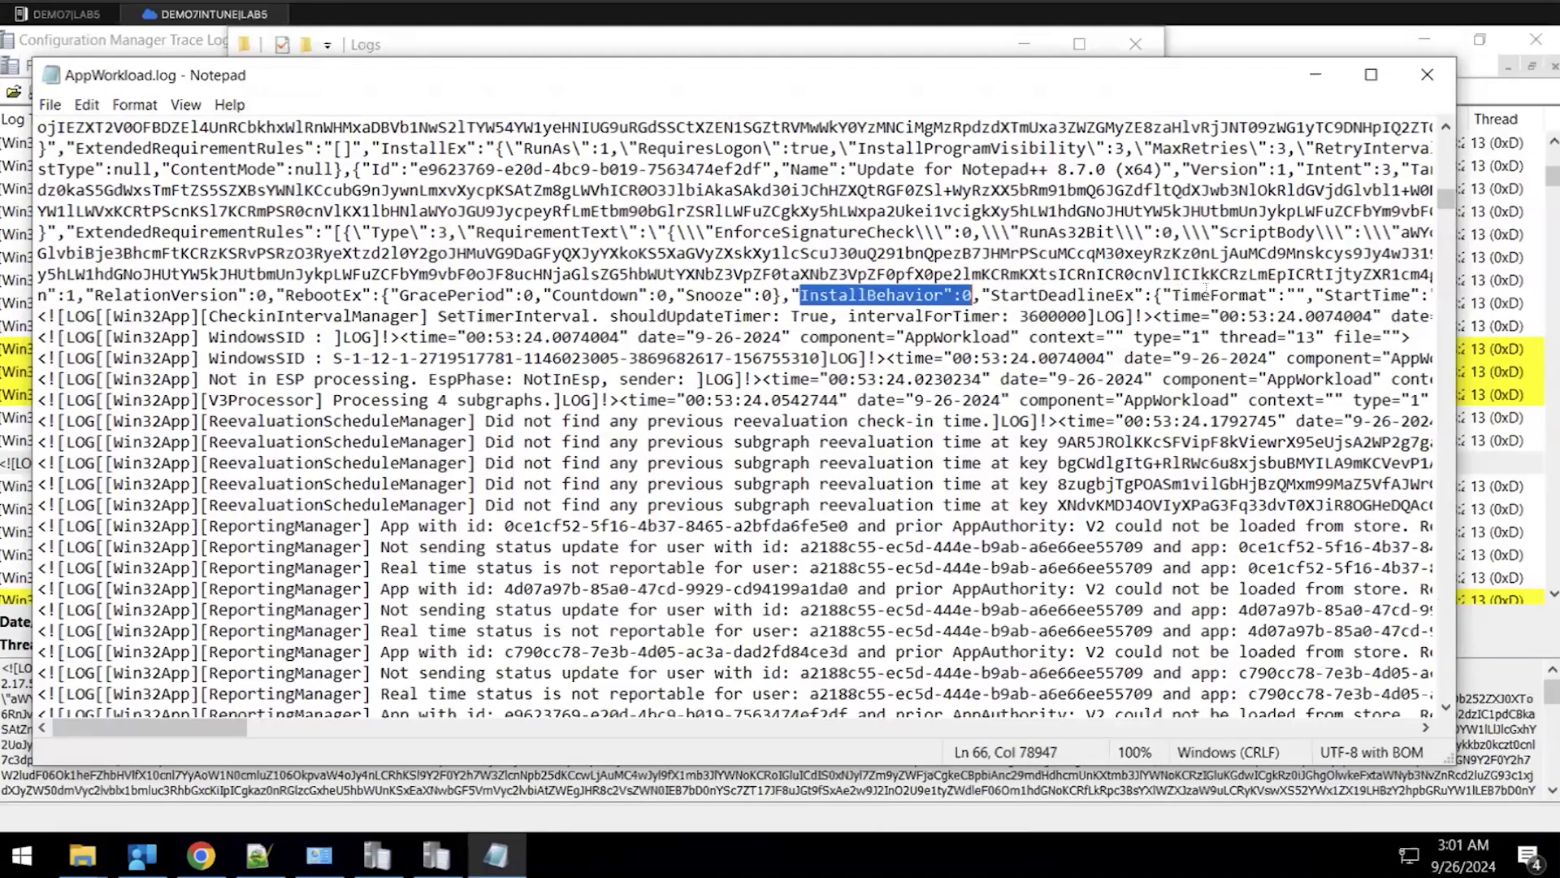
drag(1202, 295, 1439, 295)
click(622, 295)
drag(575, 295, 707, 294)
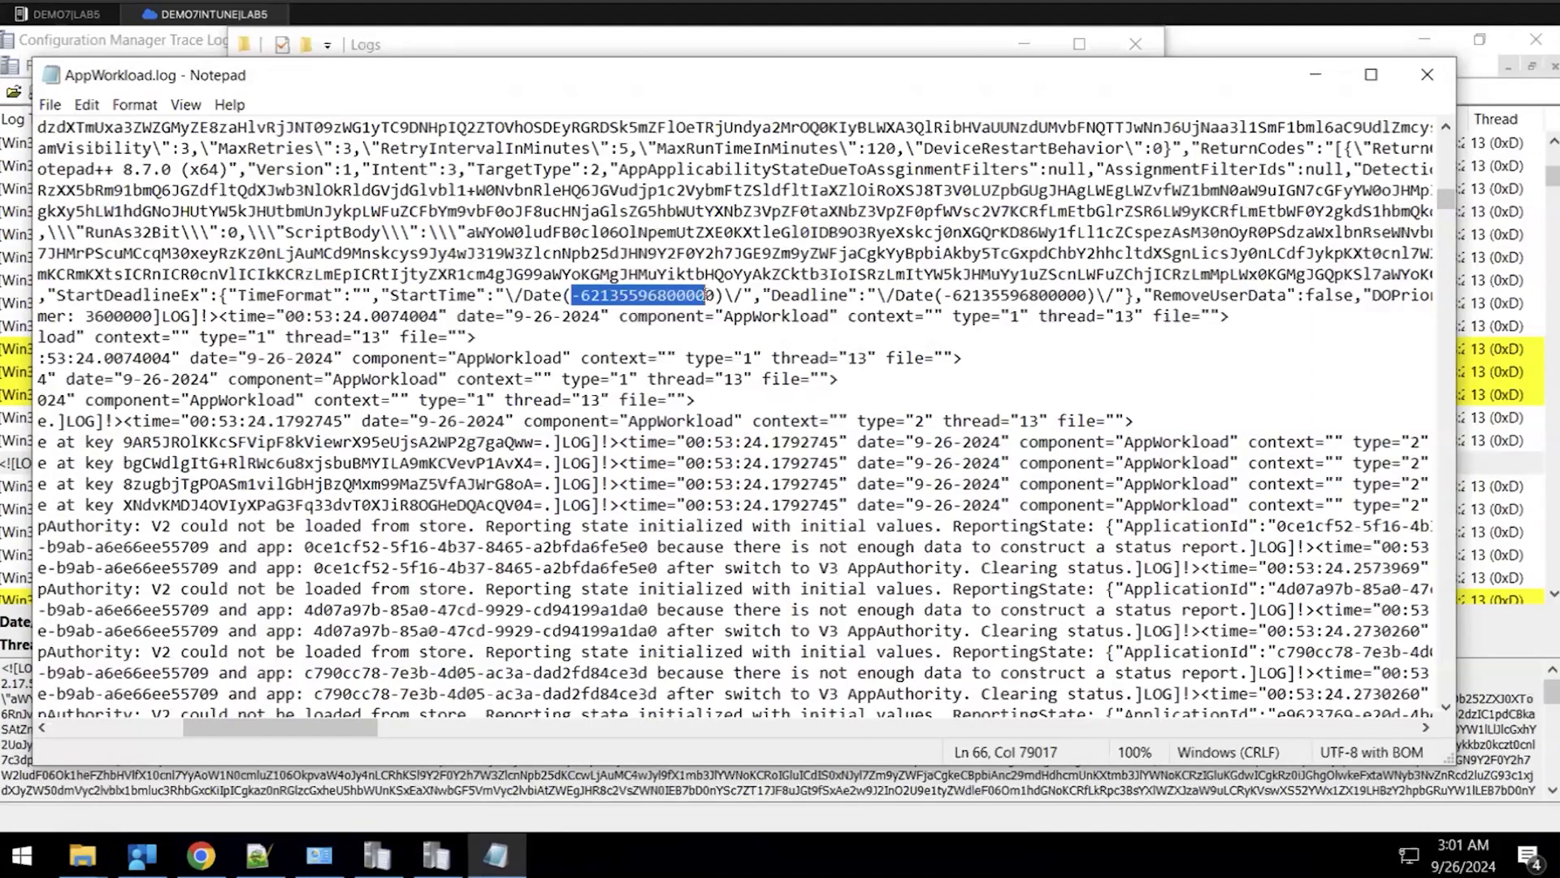
click(1315, 74)
click(139, 552)
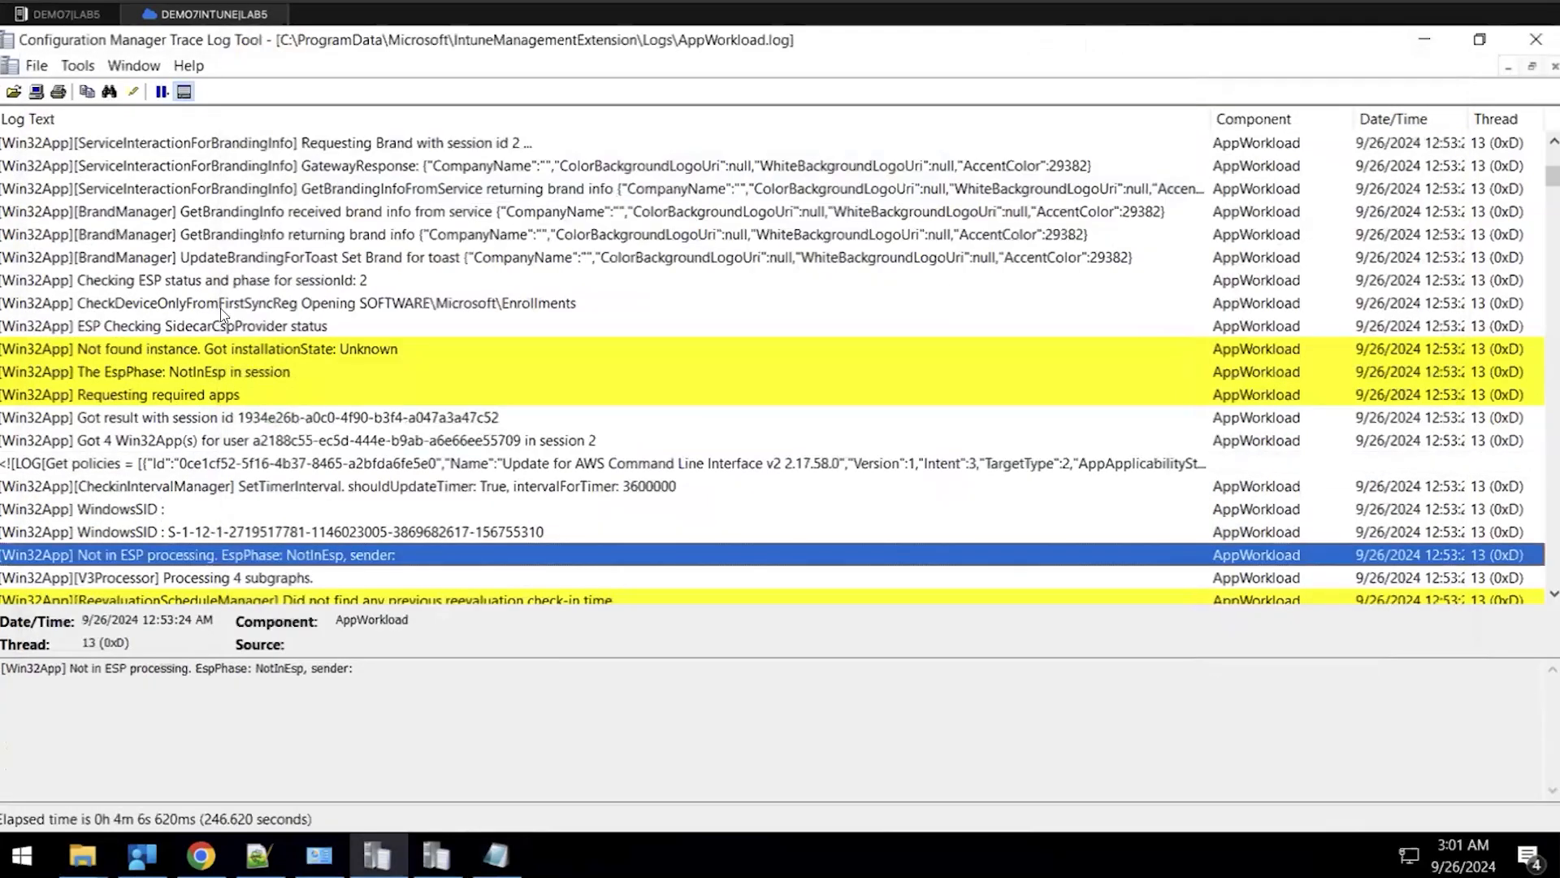
click(133, 91)
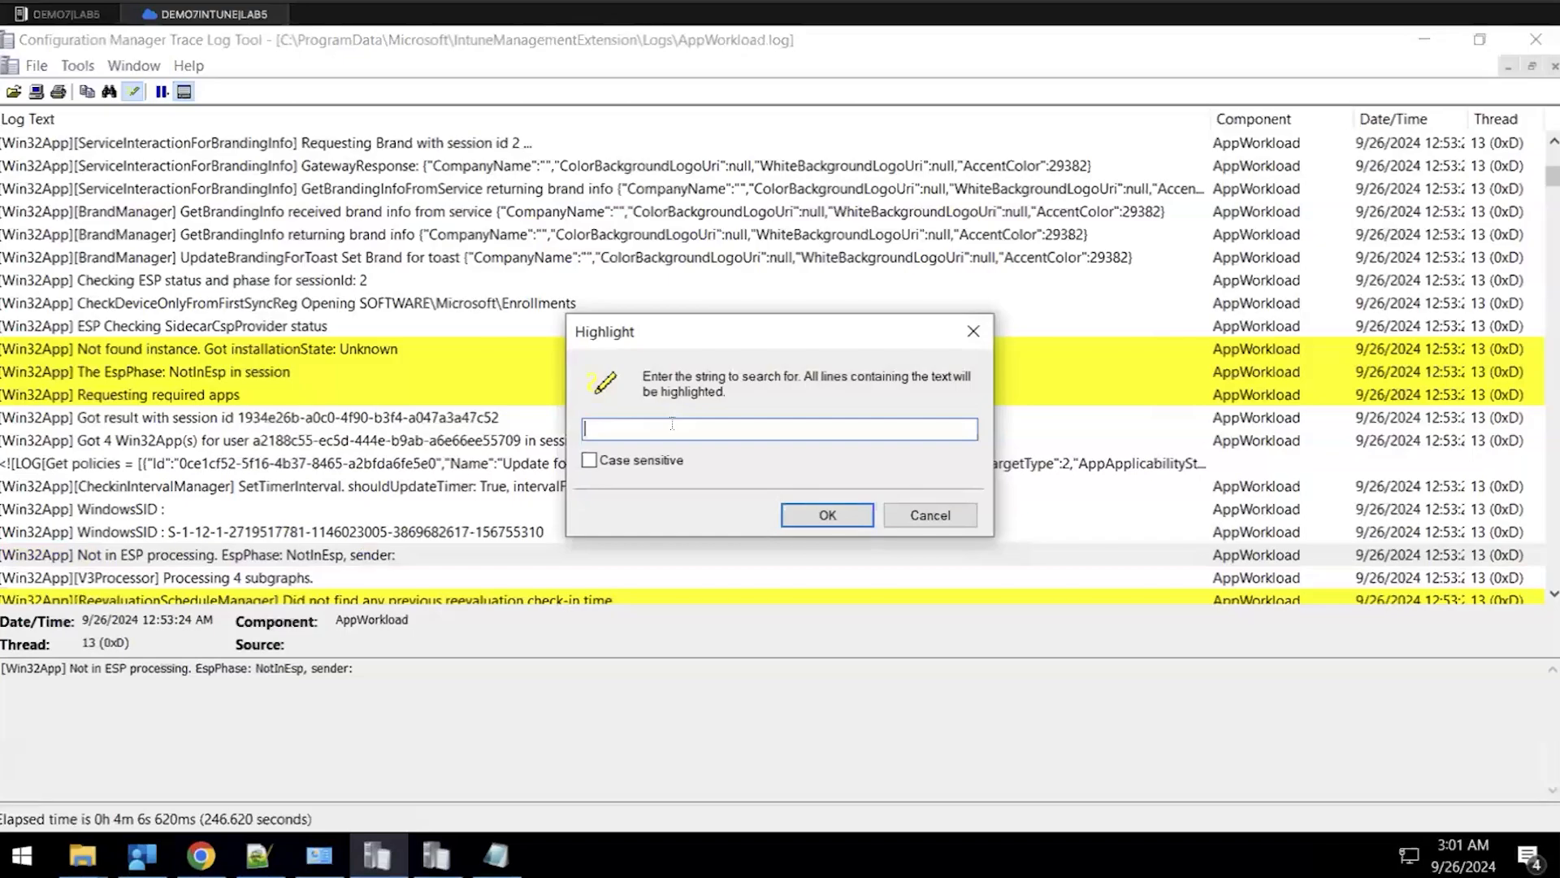
key(ctrl+v)
click(821, 515)
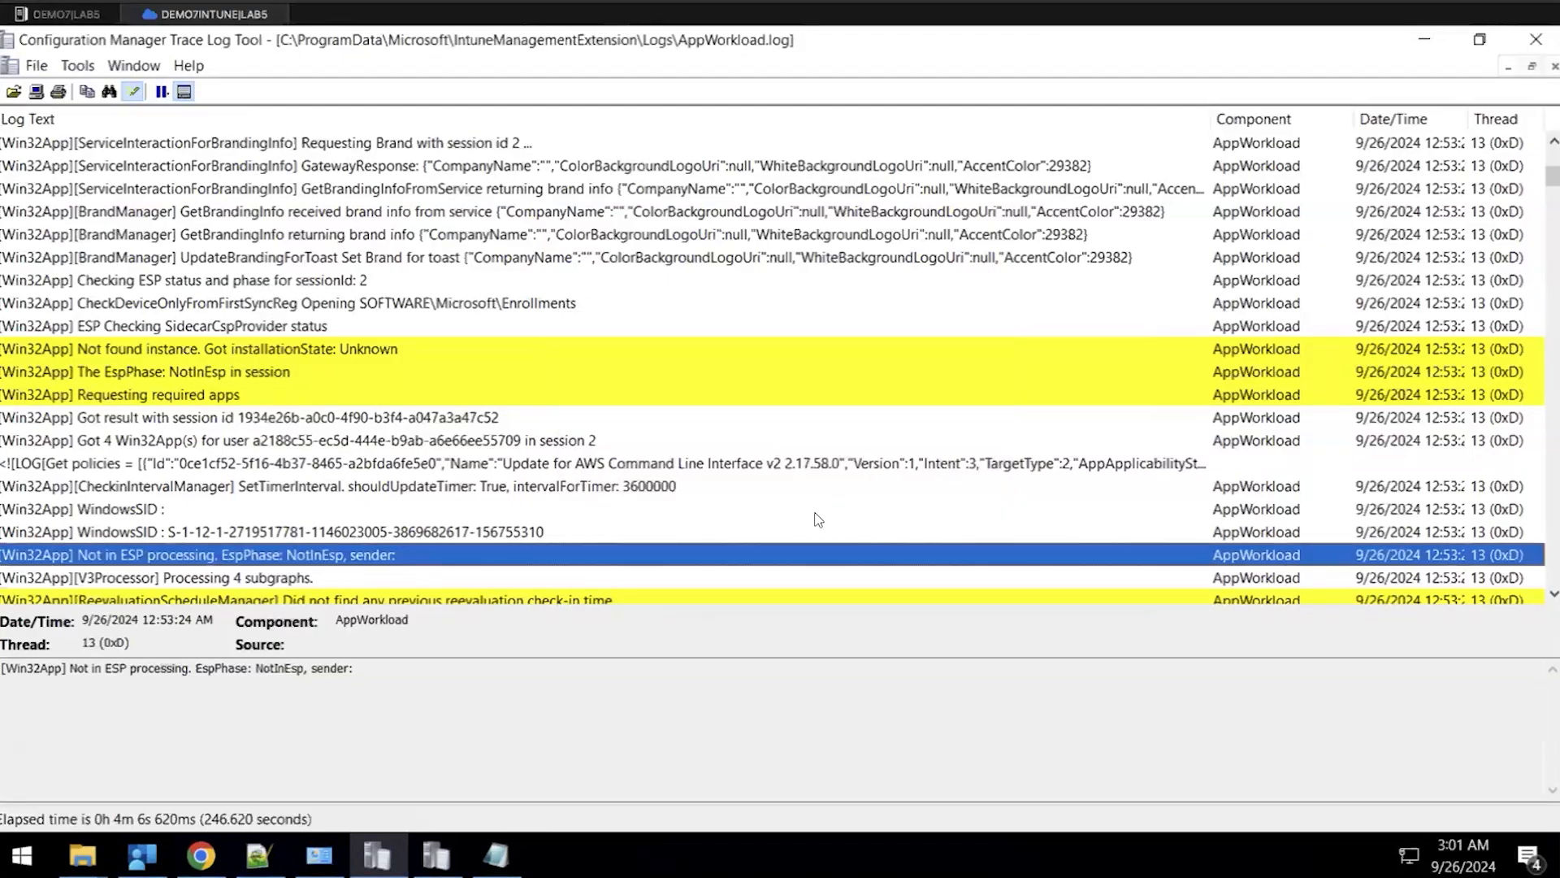
Examine the AppWorkload.log entries from the reevaluation checks through detection, download and install retries, looking for the highlighted app ID
scroll(681, 463, down, 12)
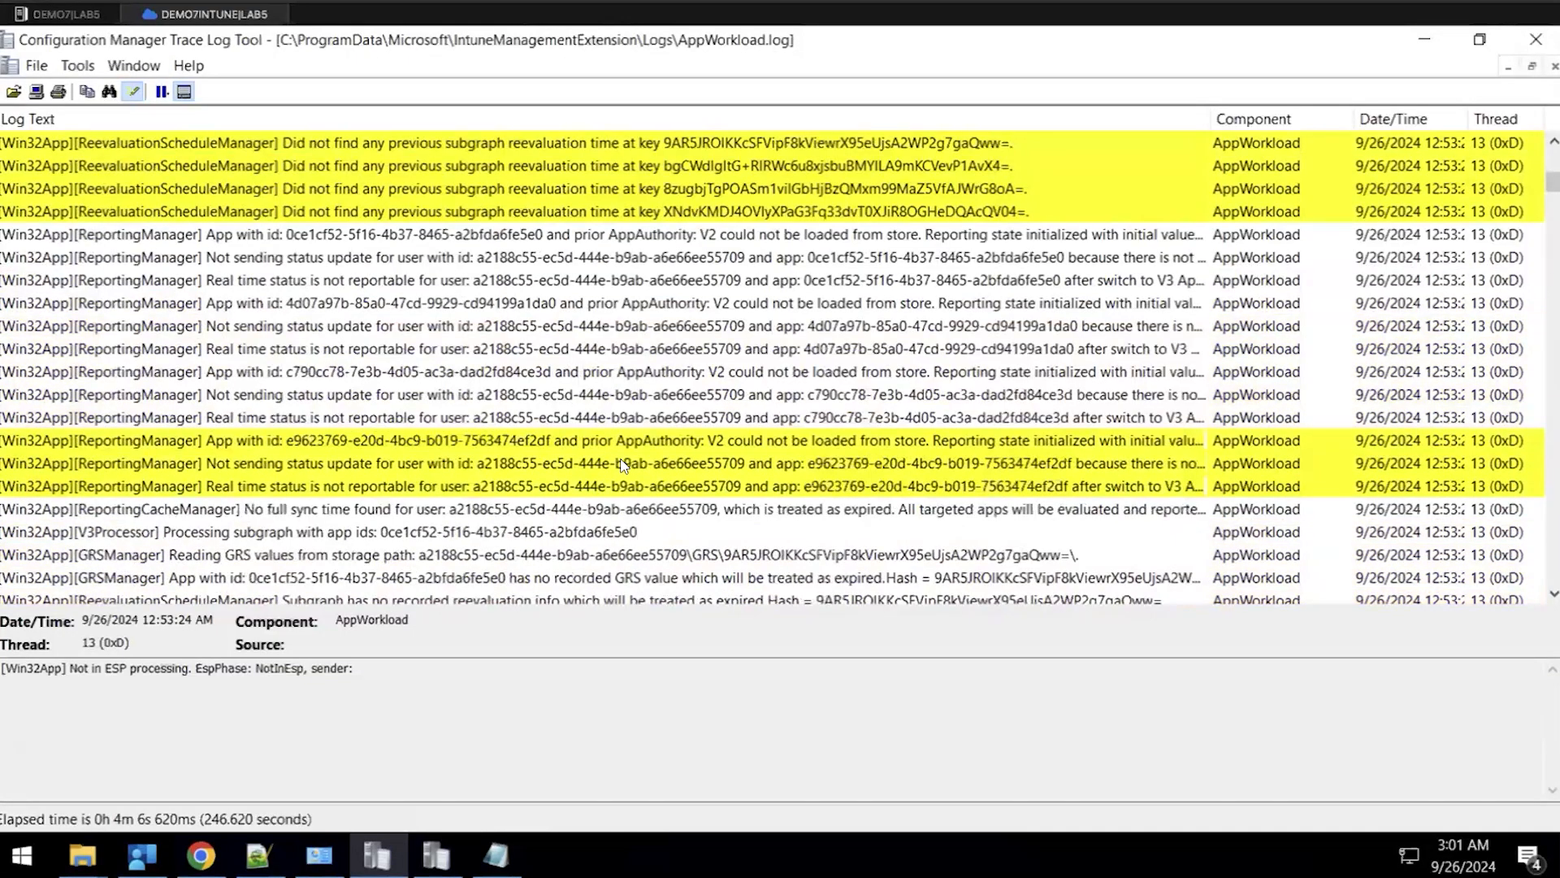
scroll(569, 390, down, 7)
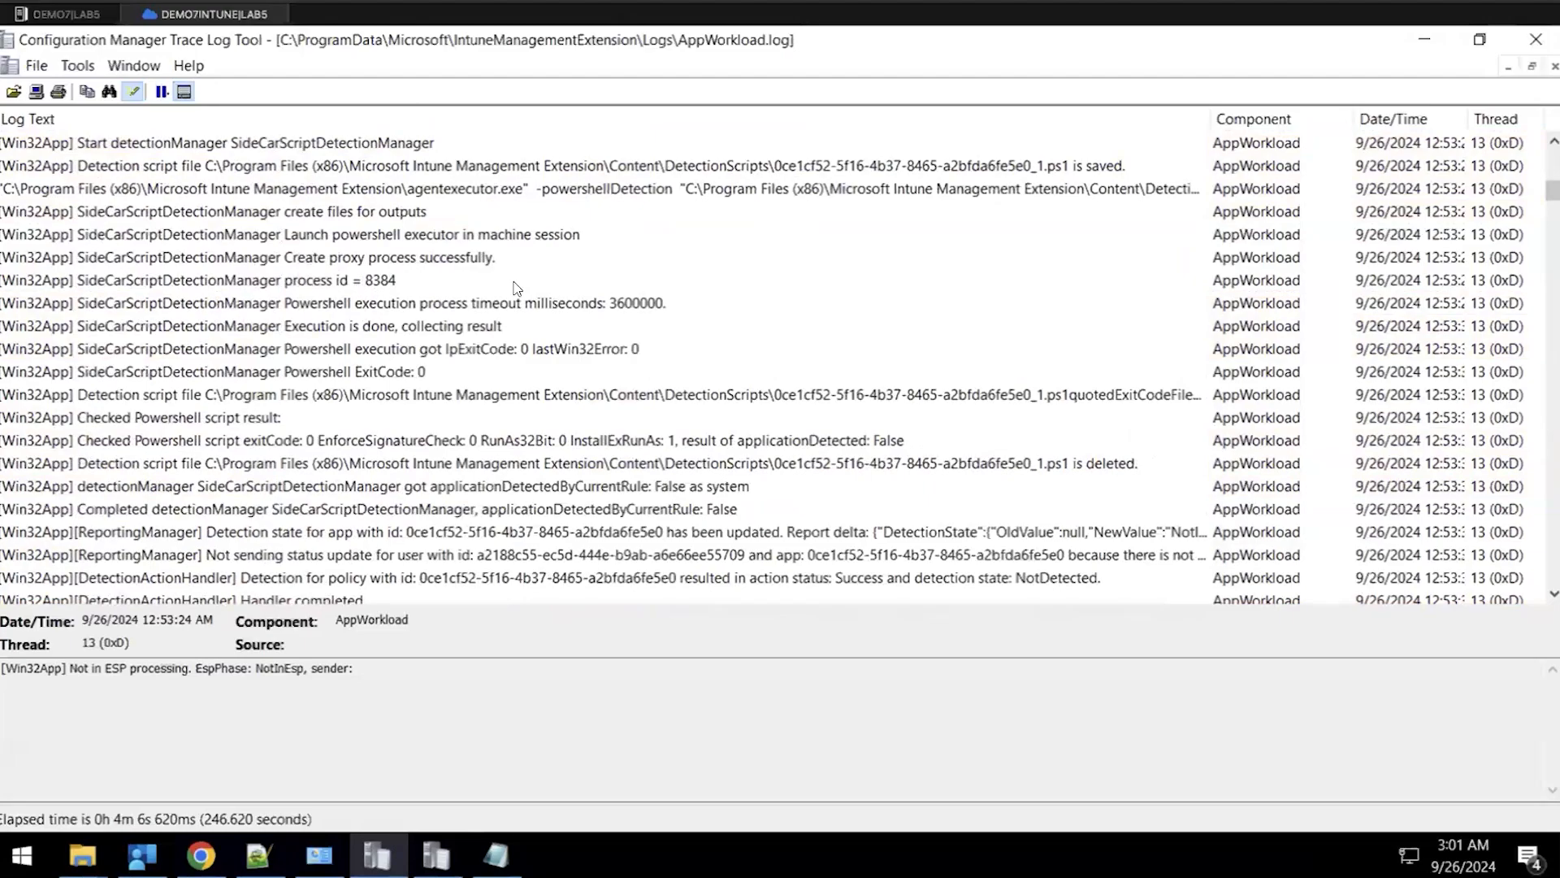
scroll(500, 315, up, 4)
scroll(518, 317, down, 18)
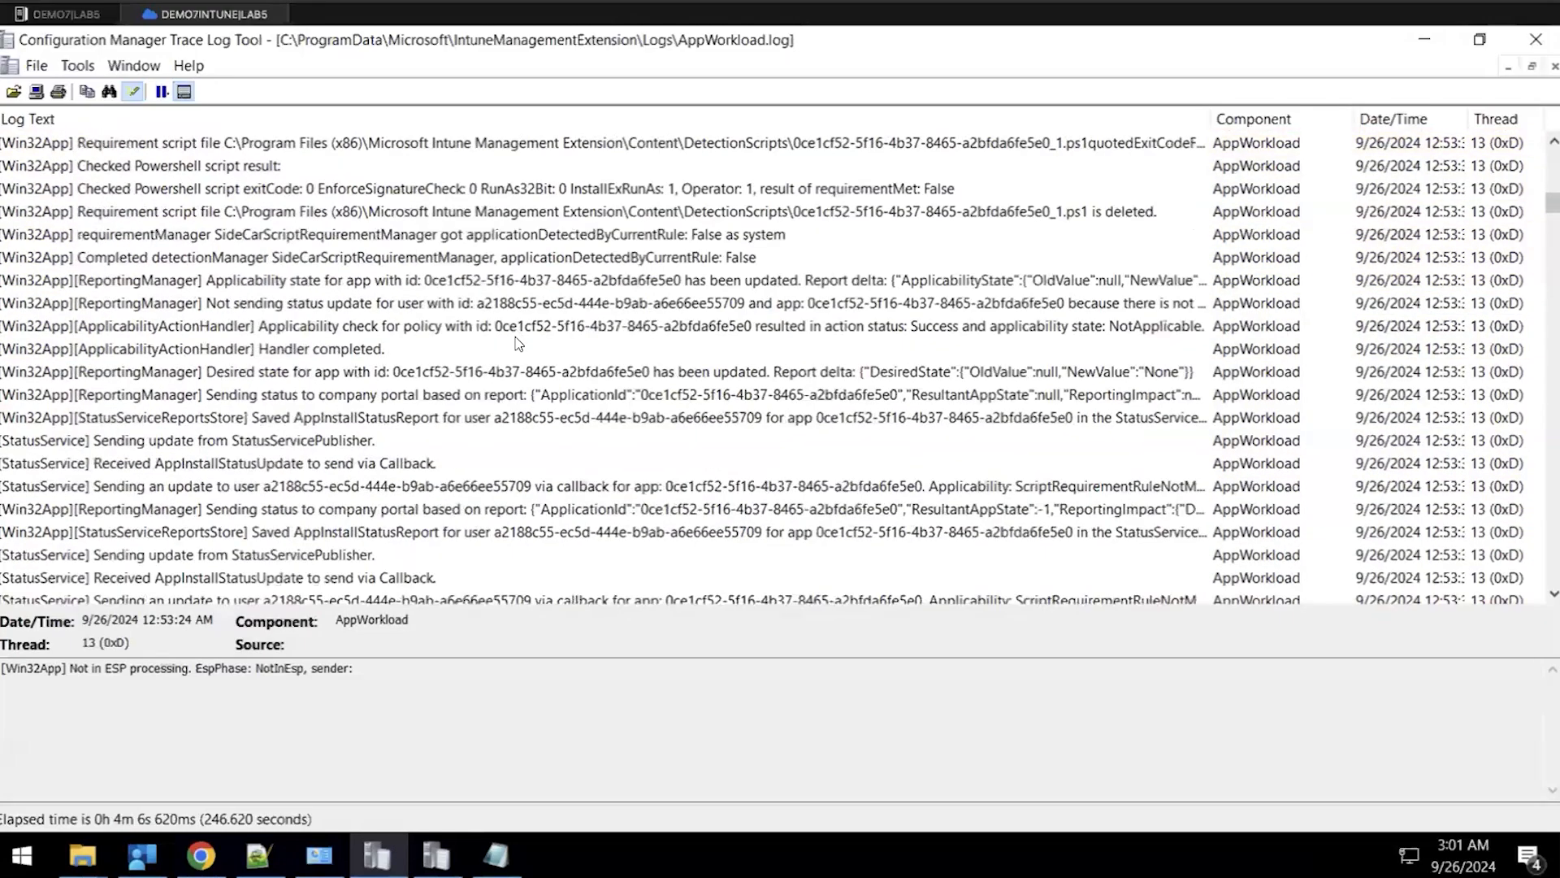
scroll(520, 341, up, 11)
scroll(517, 348, down, 20)
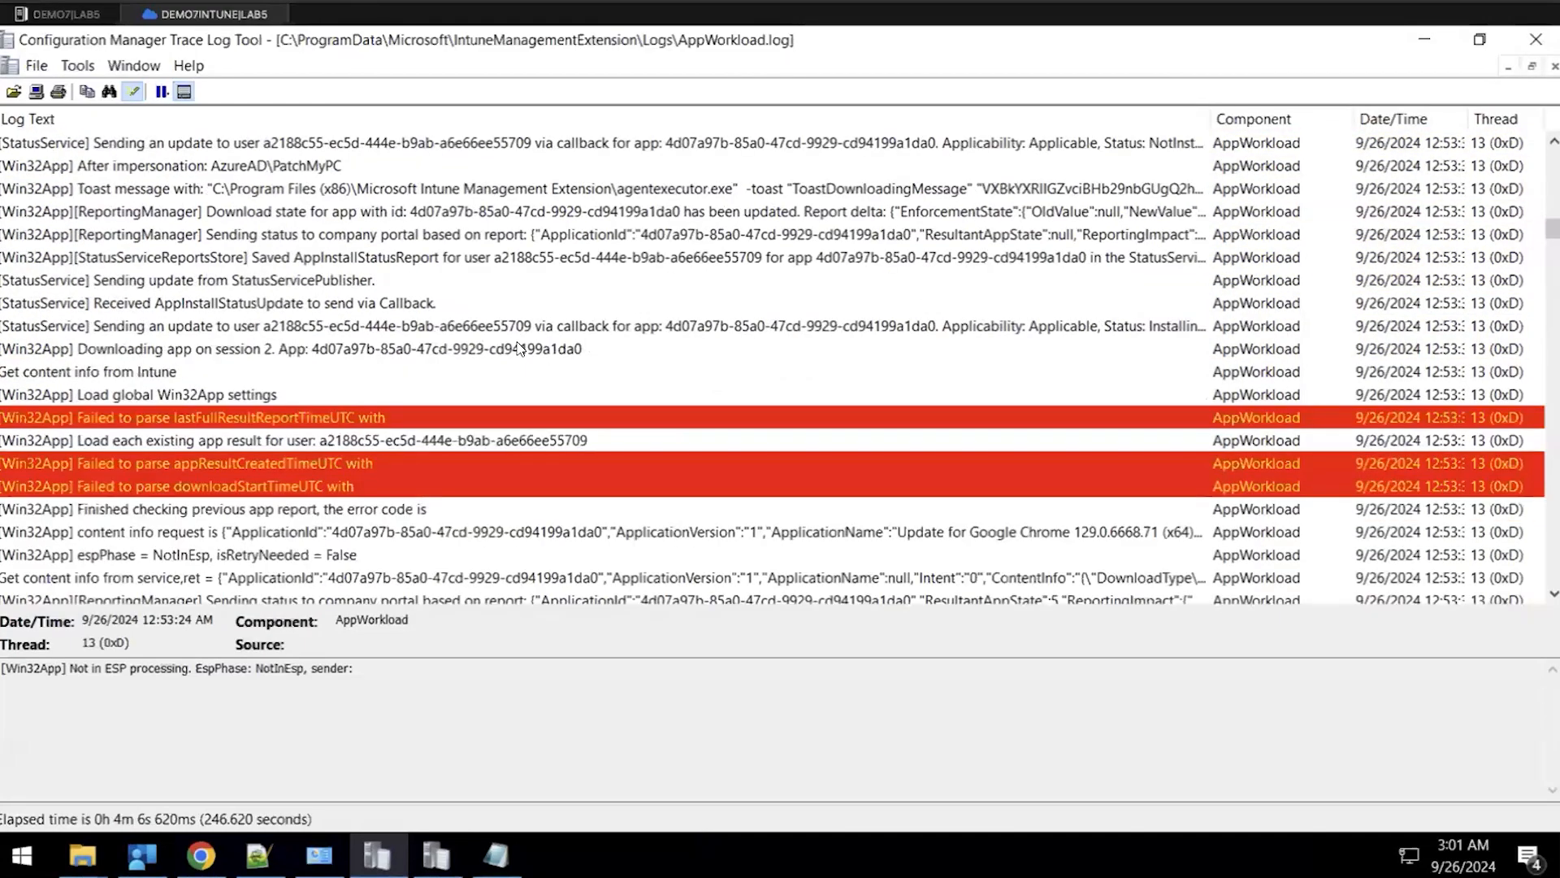
scroll(521, 349, down, 20)
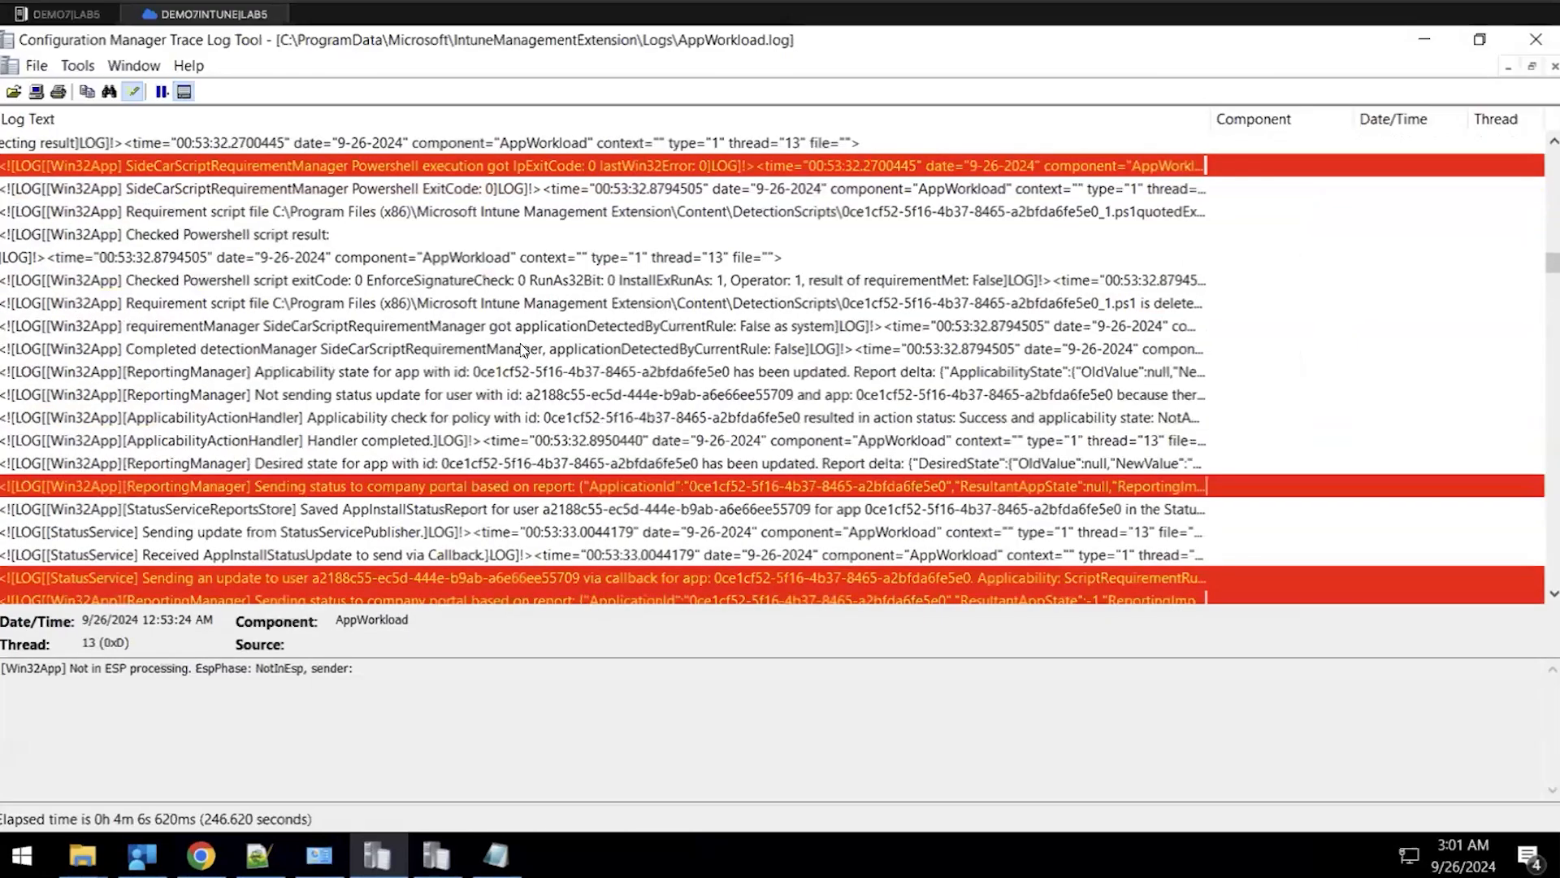
scroll(524, 352, down, 20)
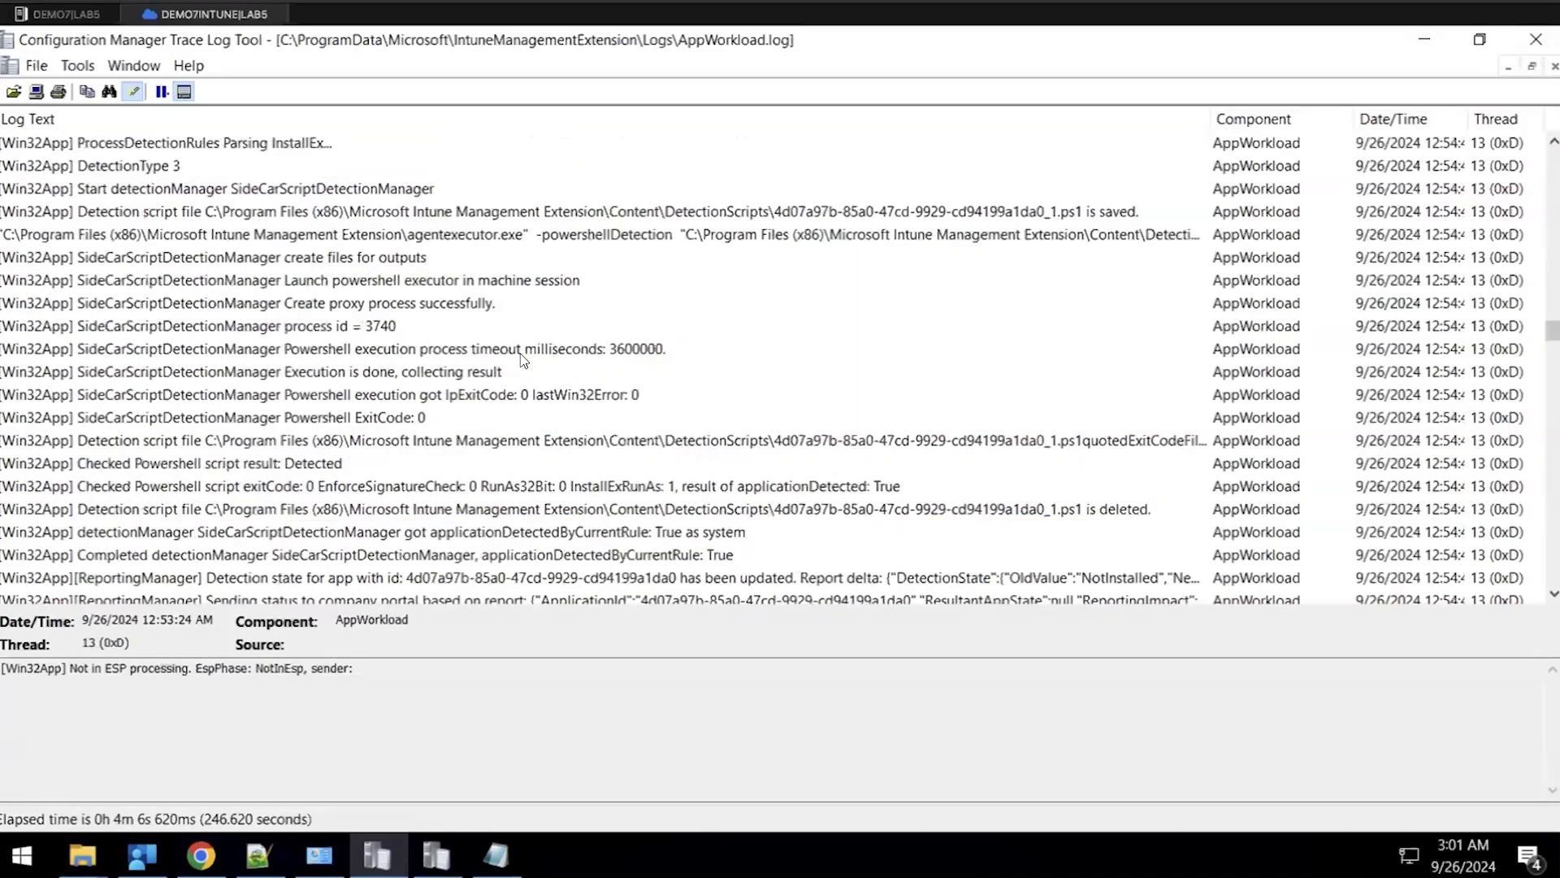
scroll(525, 366, down, 20)
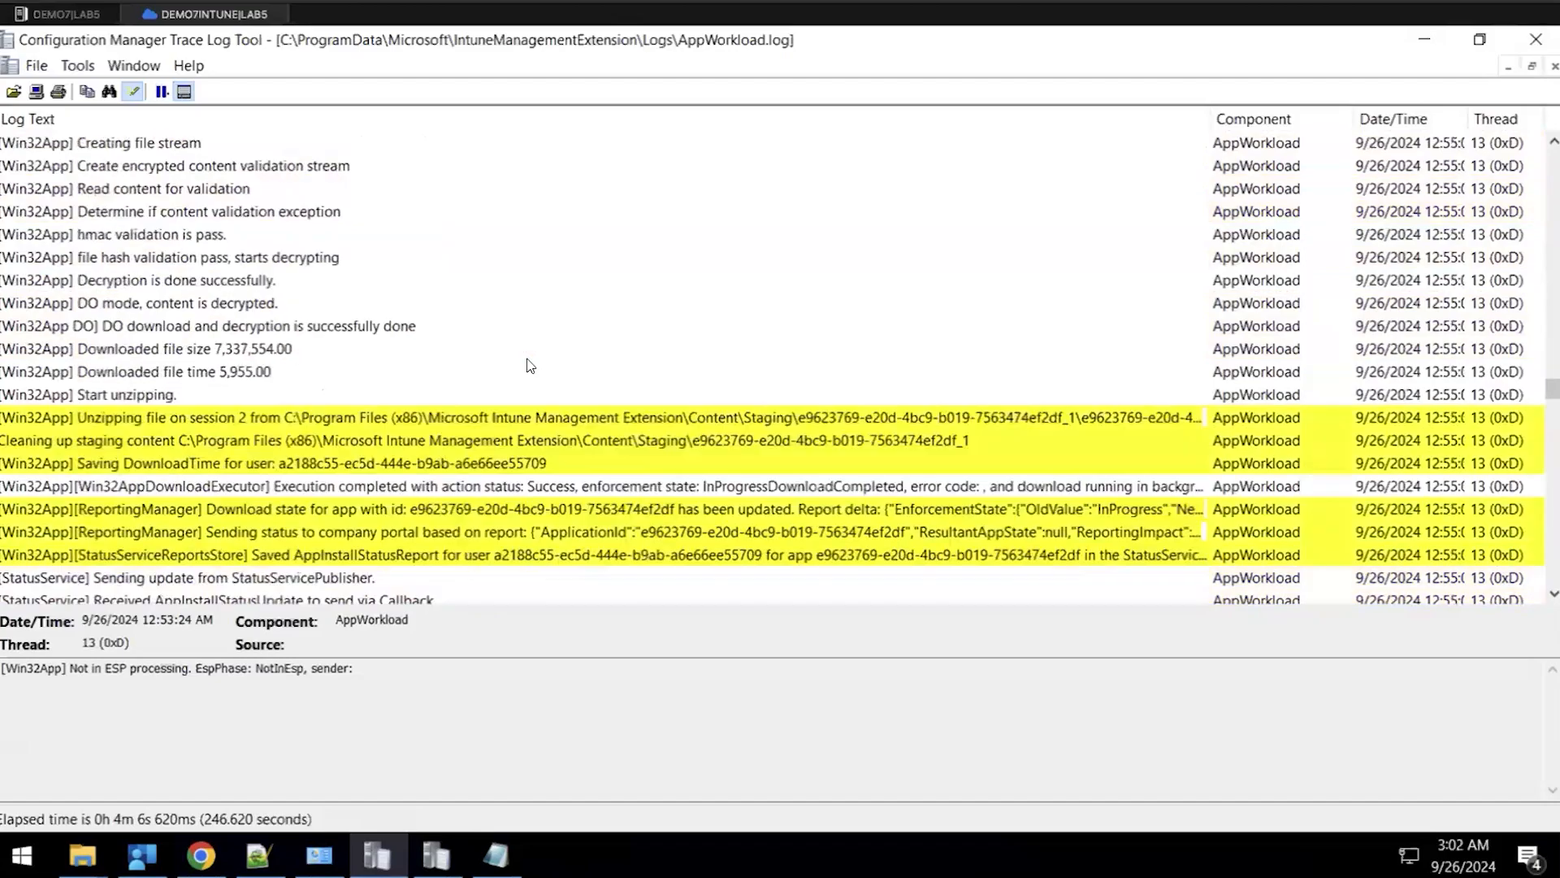
scroll(524, 358, down, 15)
click(503, 341)
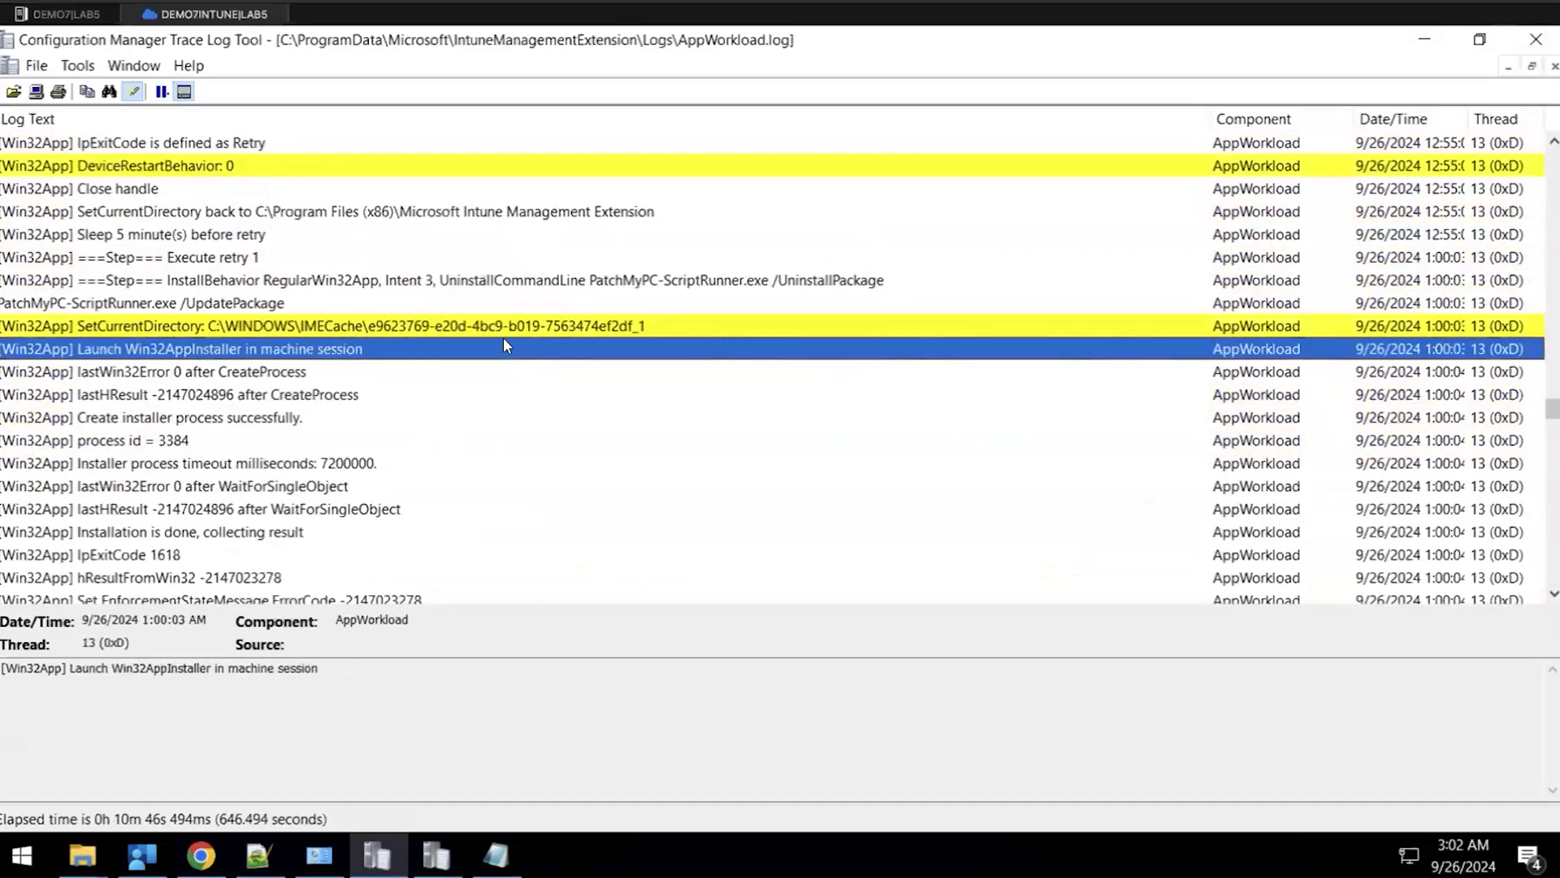
key(ctrl+f)
key(ctrl+v)
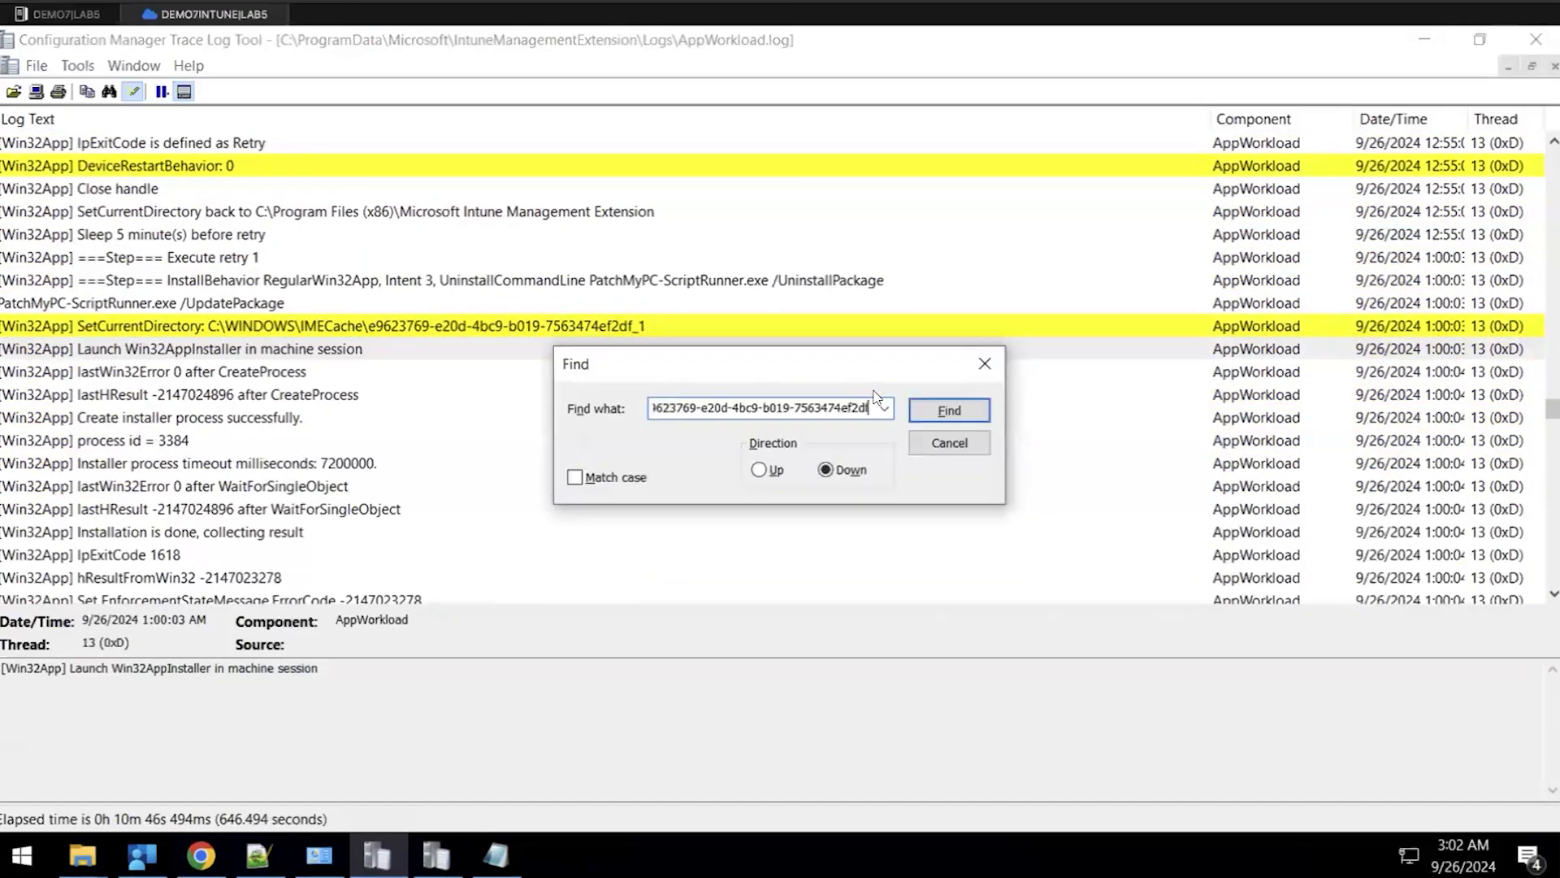
click(949, 410)
click(695, 461)
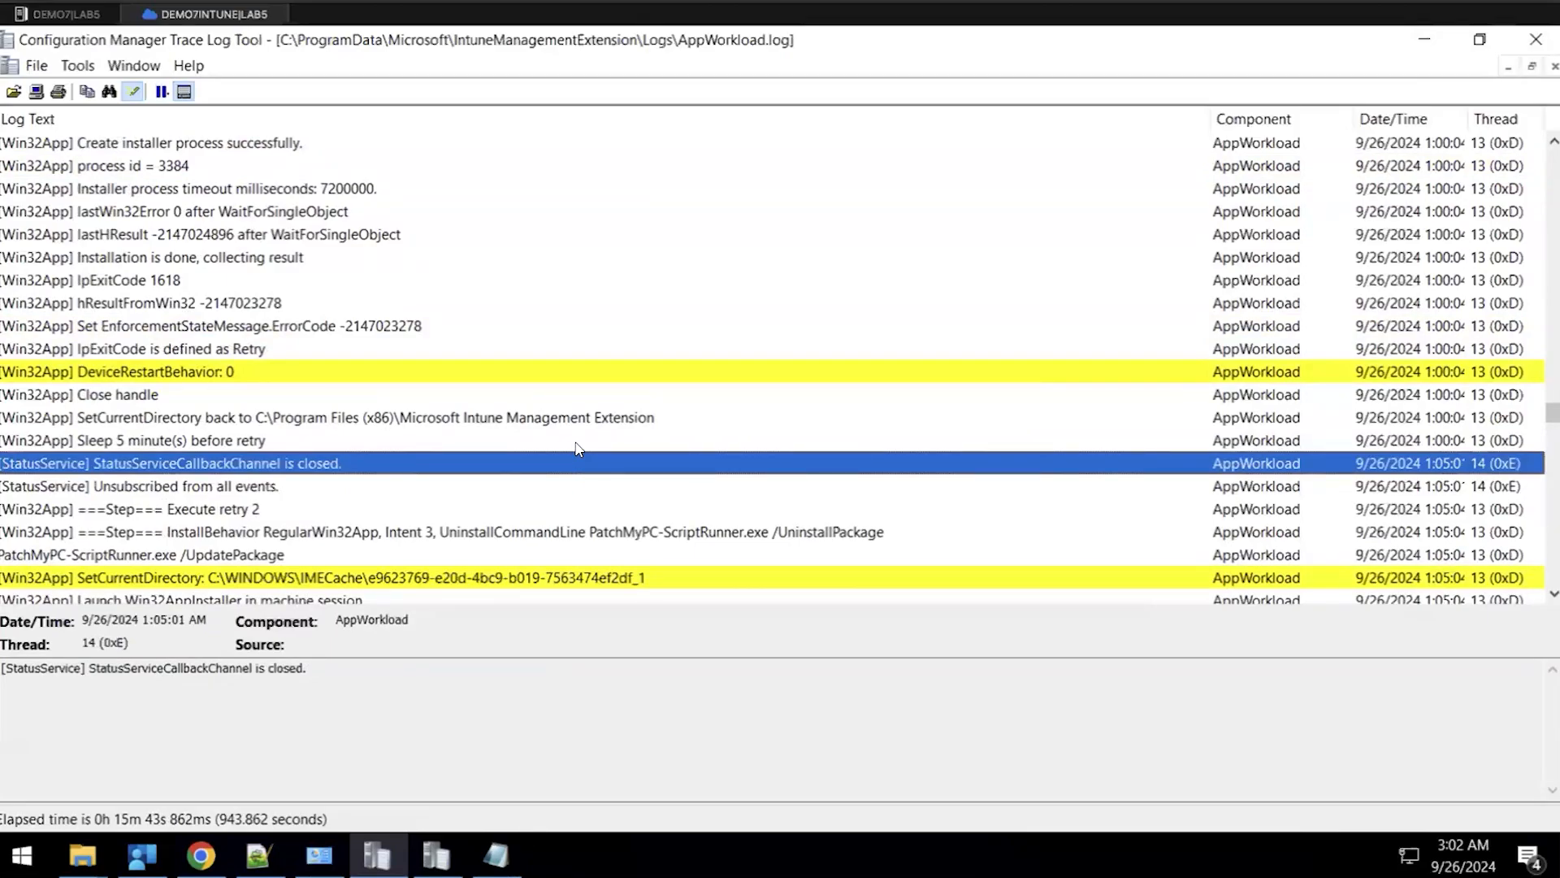
Return to the earlier Google Chrome update entries and reapply the highlight for the Notepad++ app ID
scroll(576, 447, up, 20)
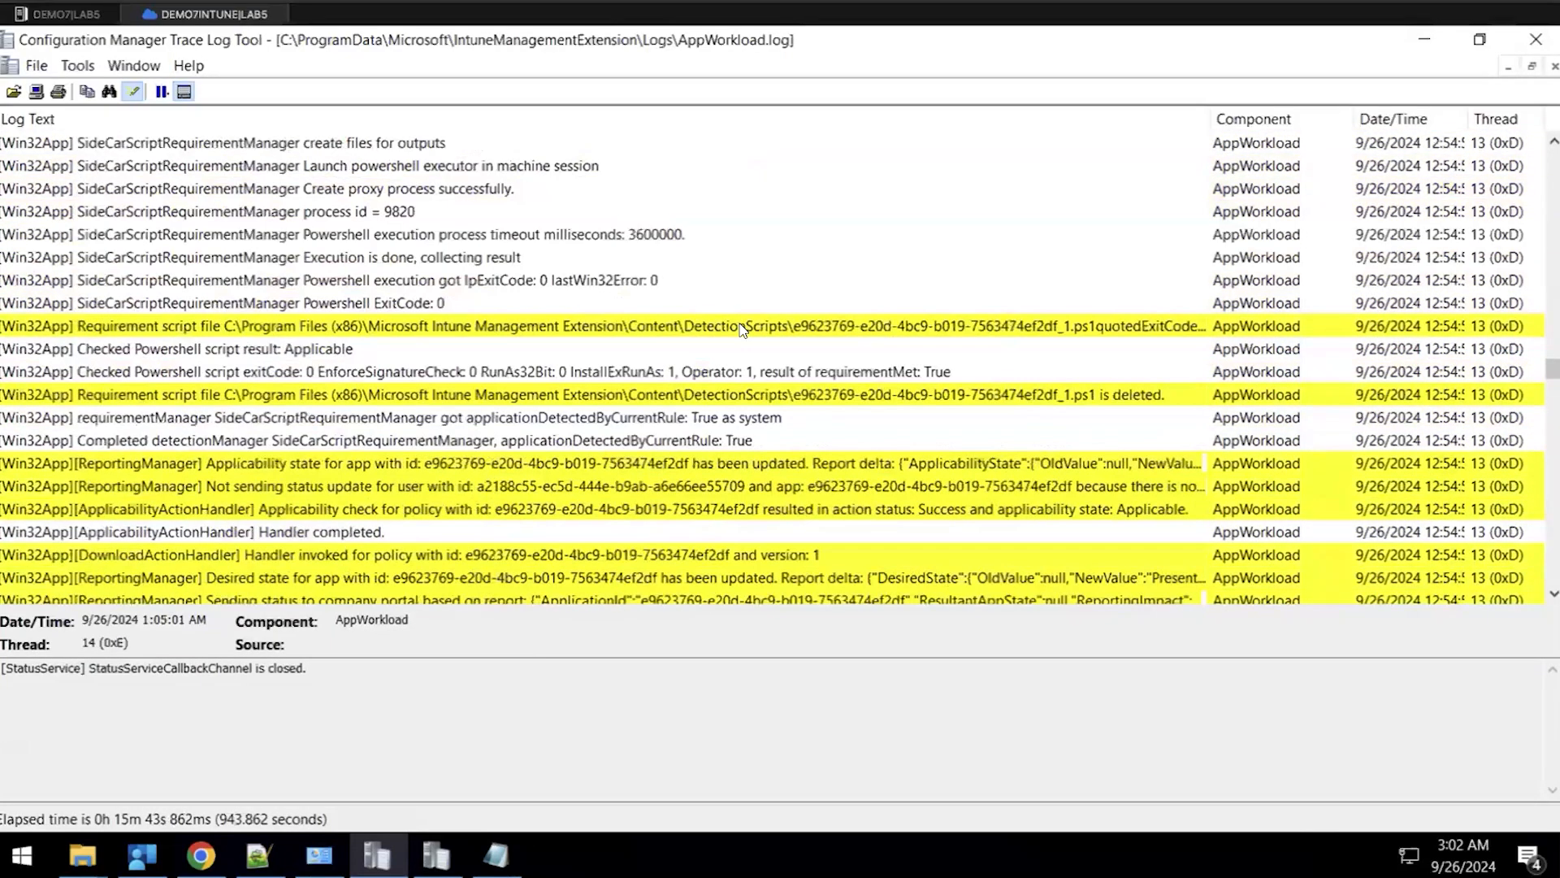
scroll(741, 328, up, 15)
scroll(741, 327, up, 12)
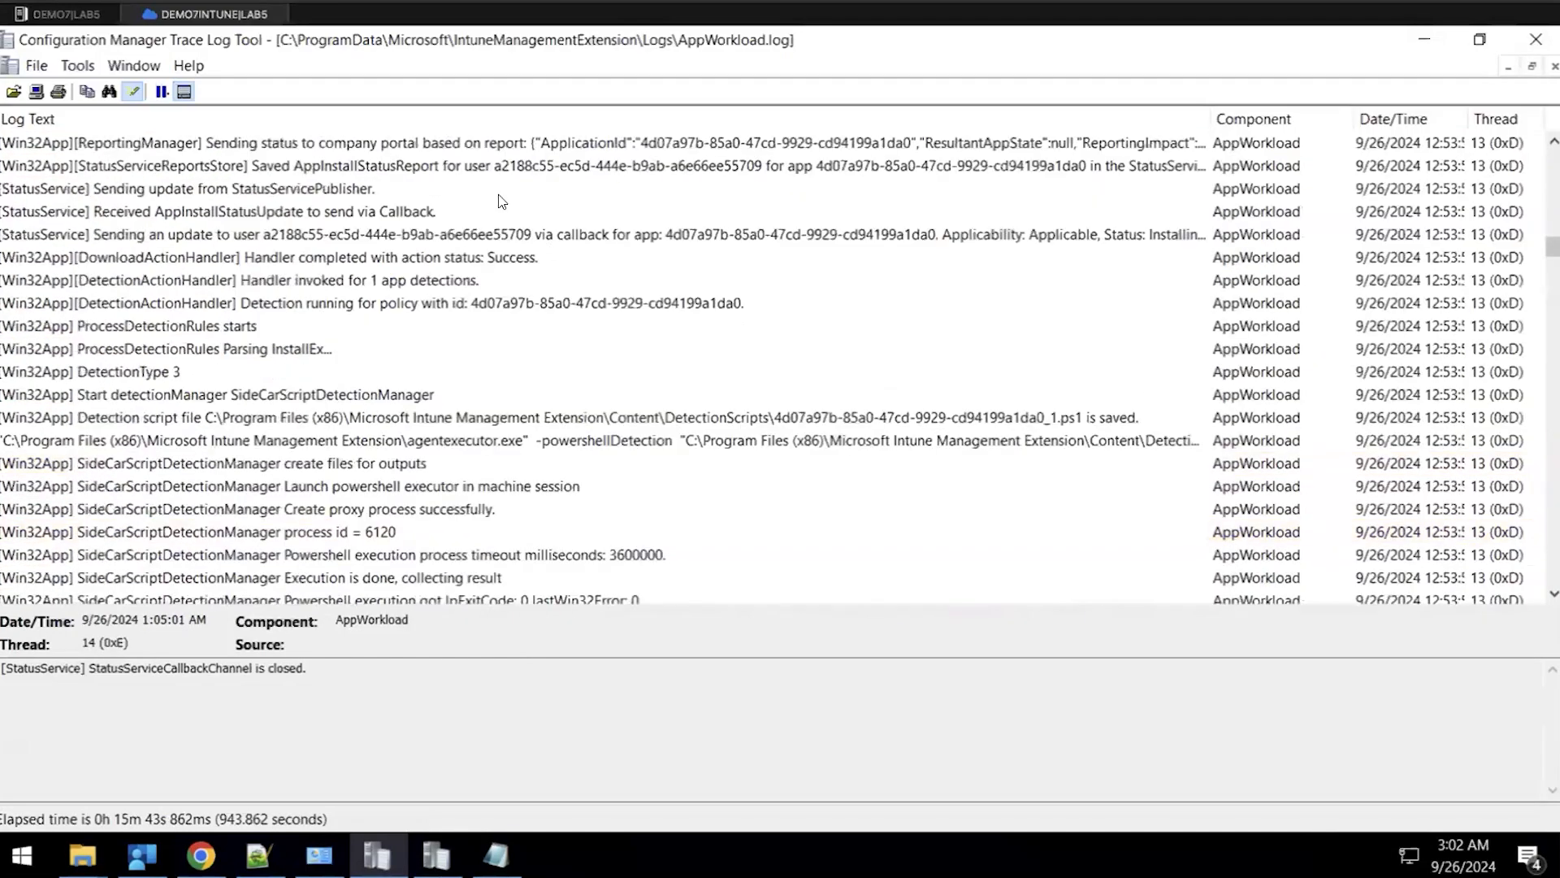
click(499, 191)
click(135, 91)
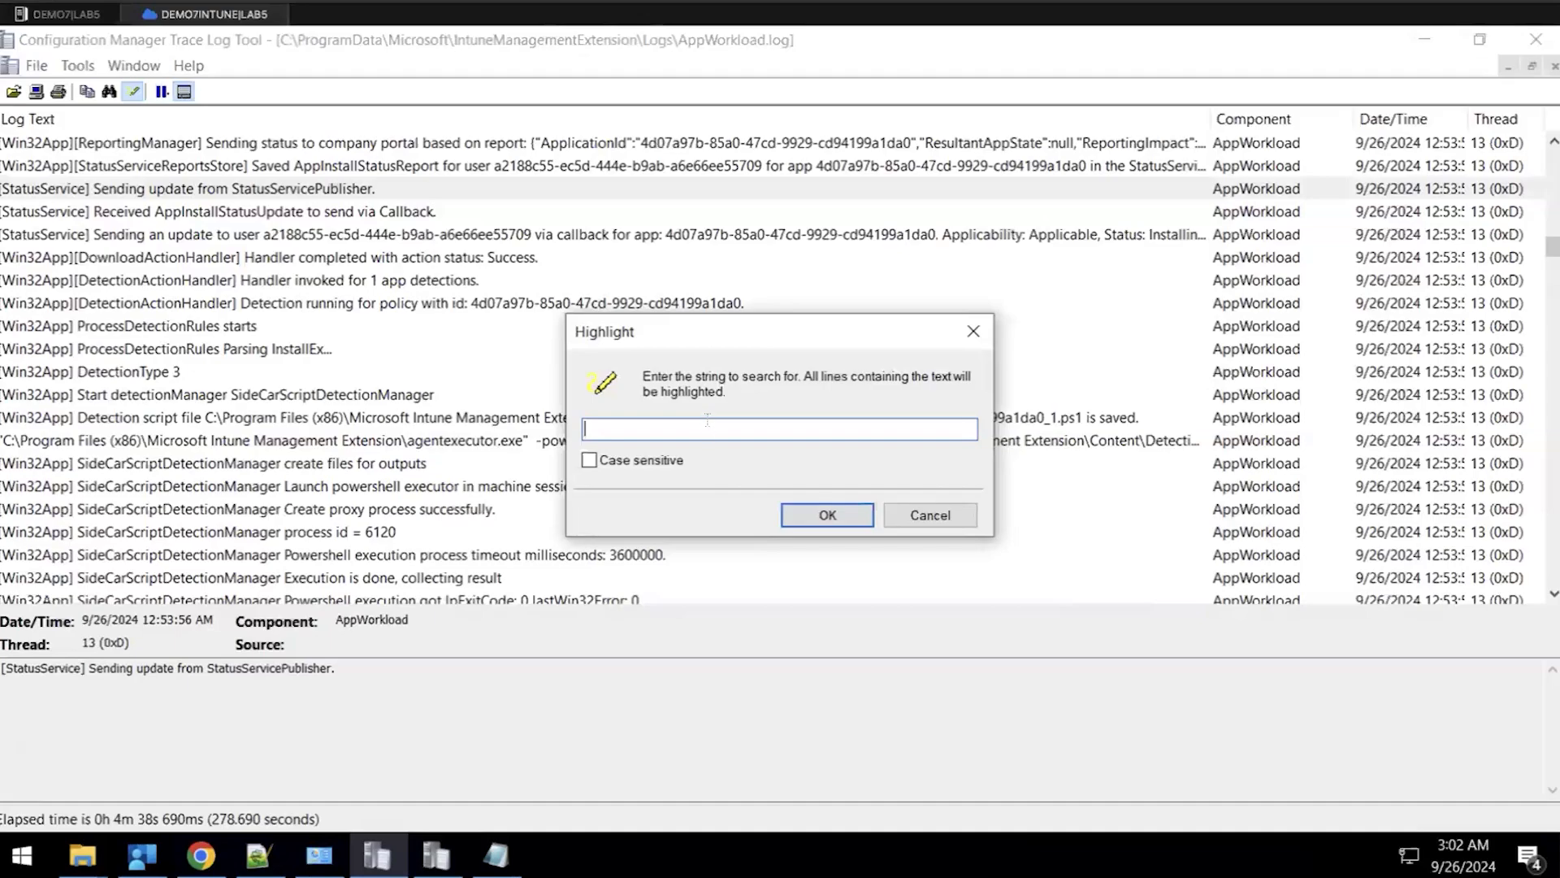
text(a2188c55-ec5d-444e-b9ab-a6e66ee55709)
click(804, 507)
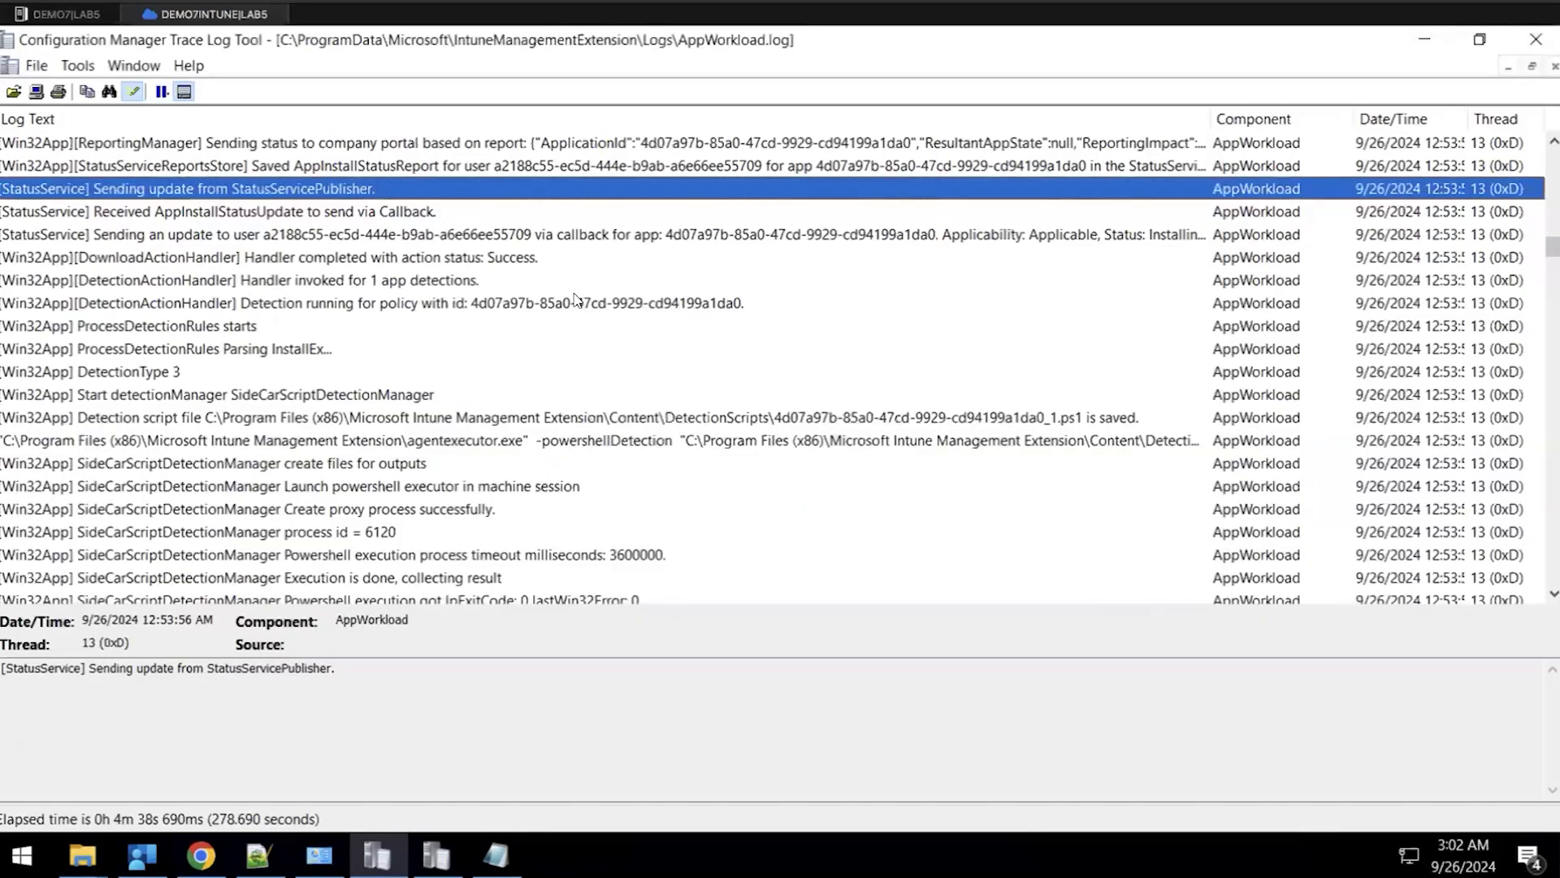
click(559, 285)
click(481, 217)
key(ctrl+f)
key(ctrl+v)
key(ctrl+a)
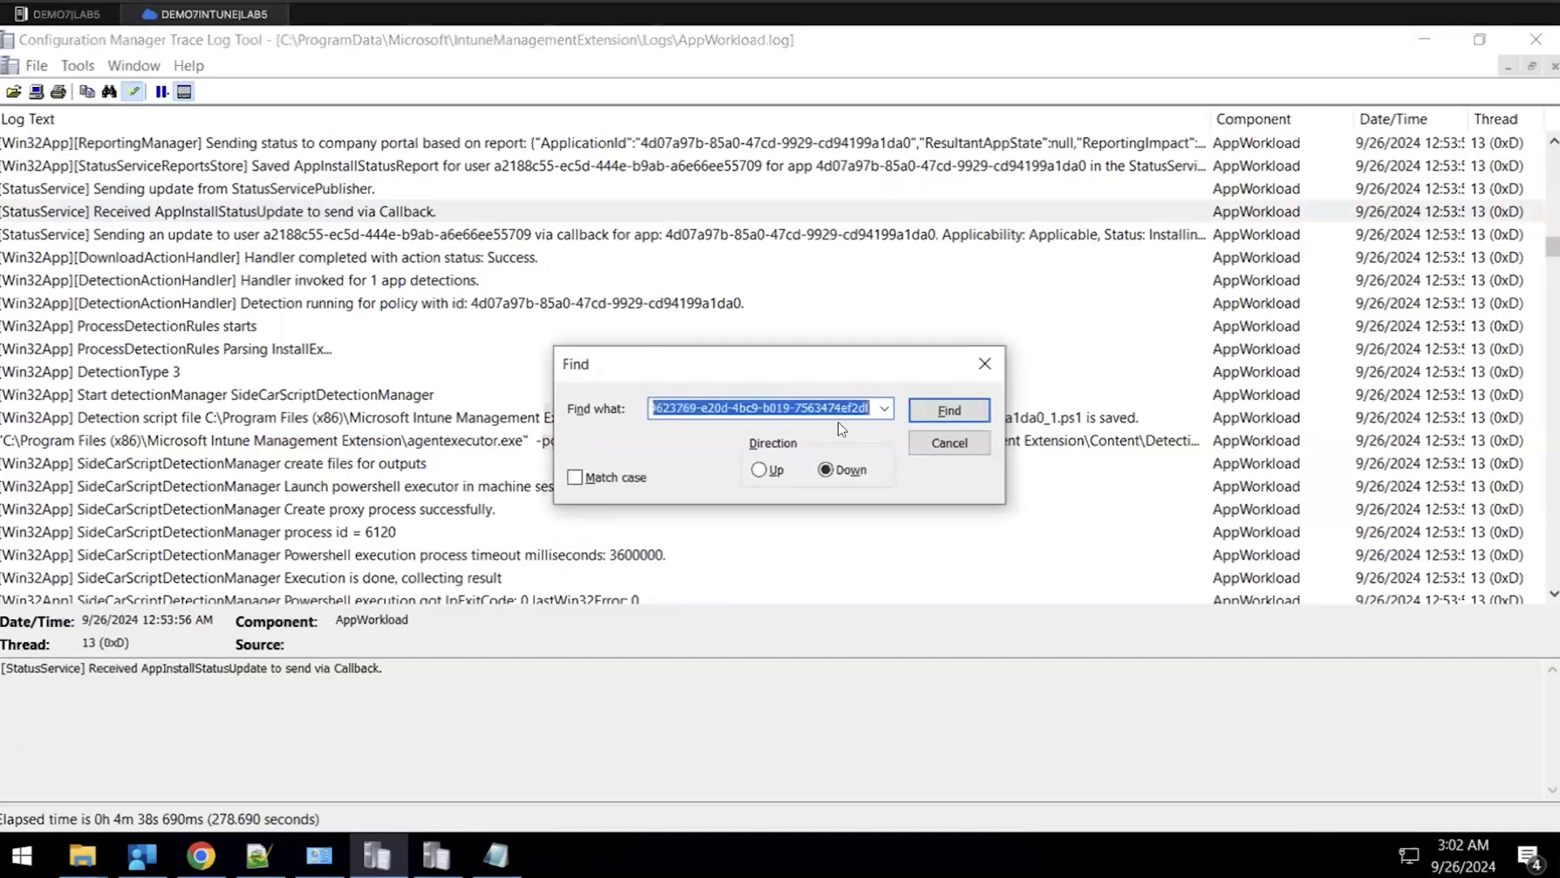
key(ctrl+v)
click(947, 409)
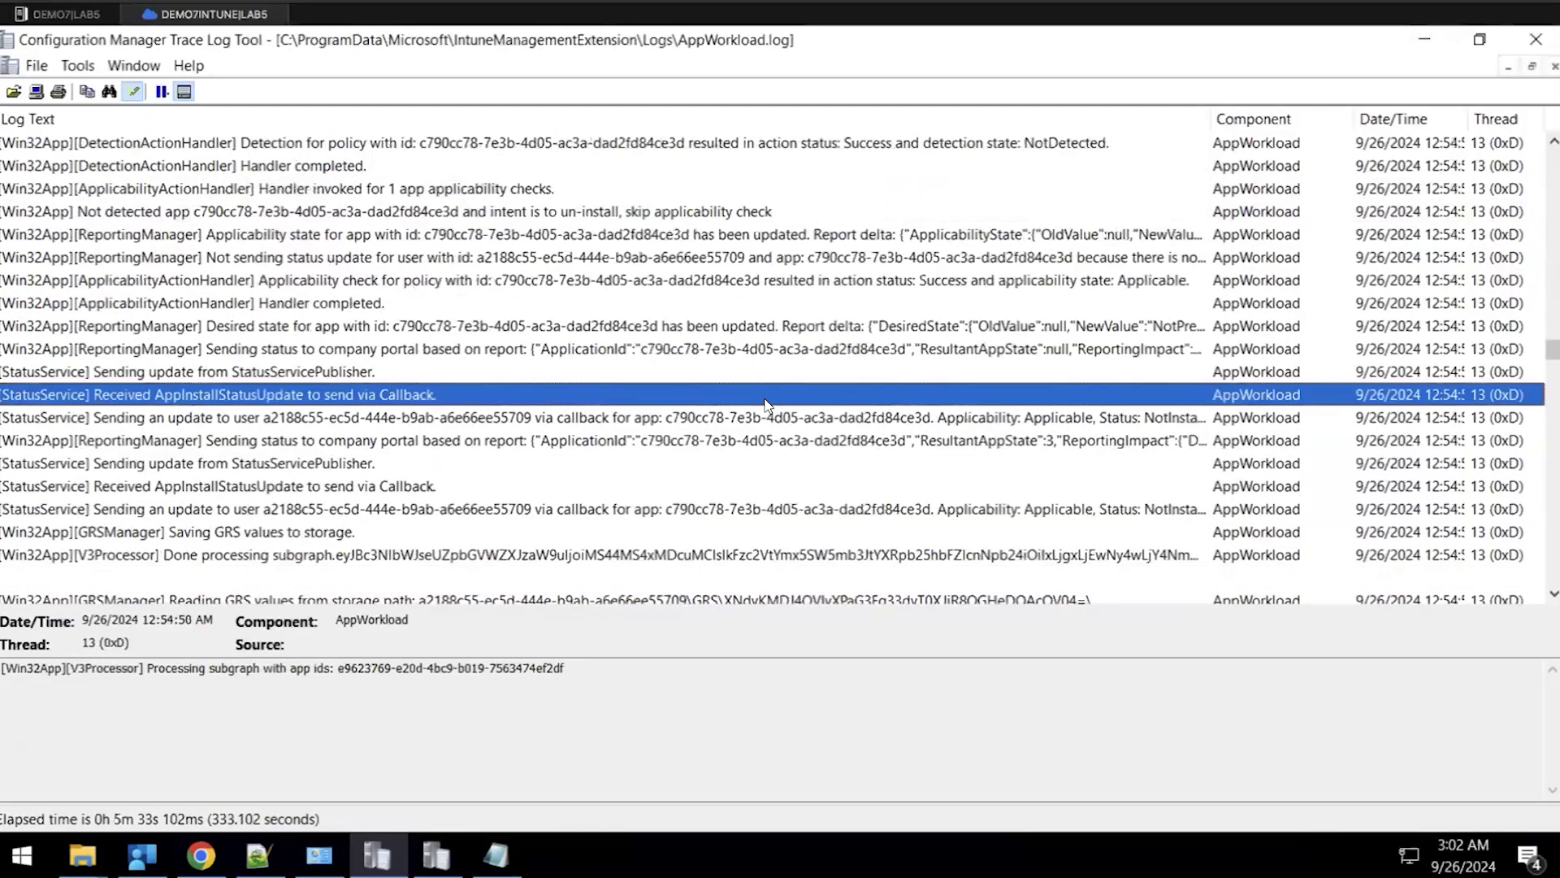
Change the log viewer's highlight colour to orange in the preferences
click(37, 65)
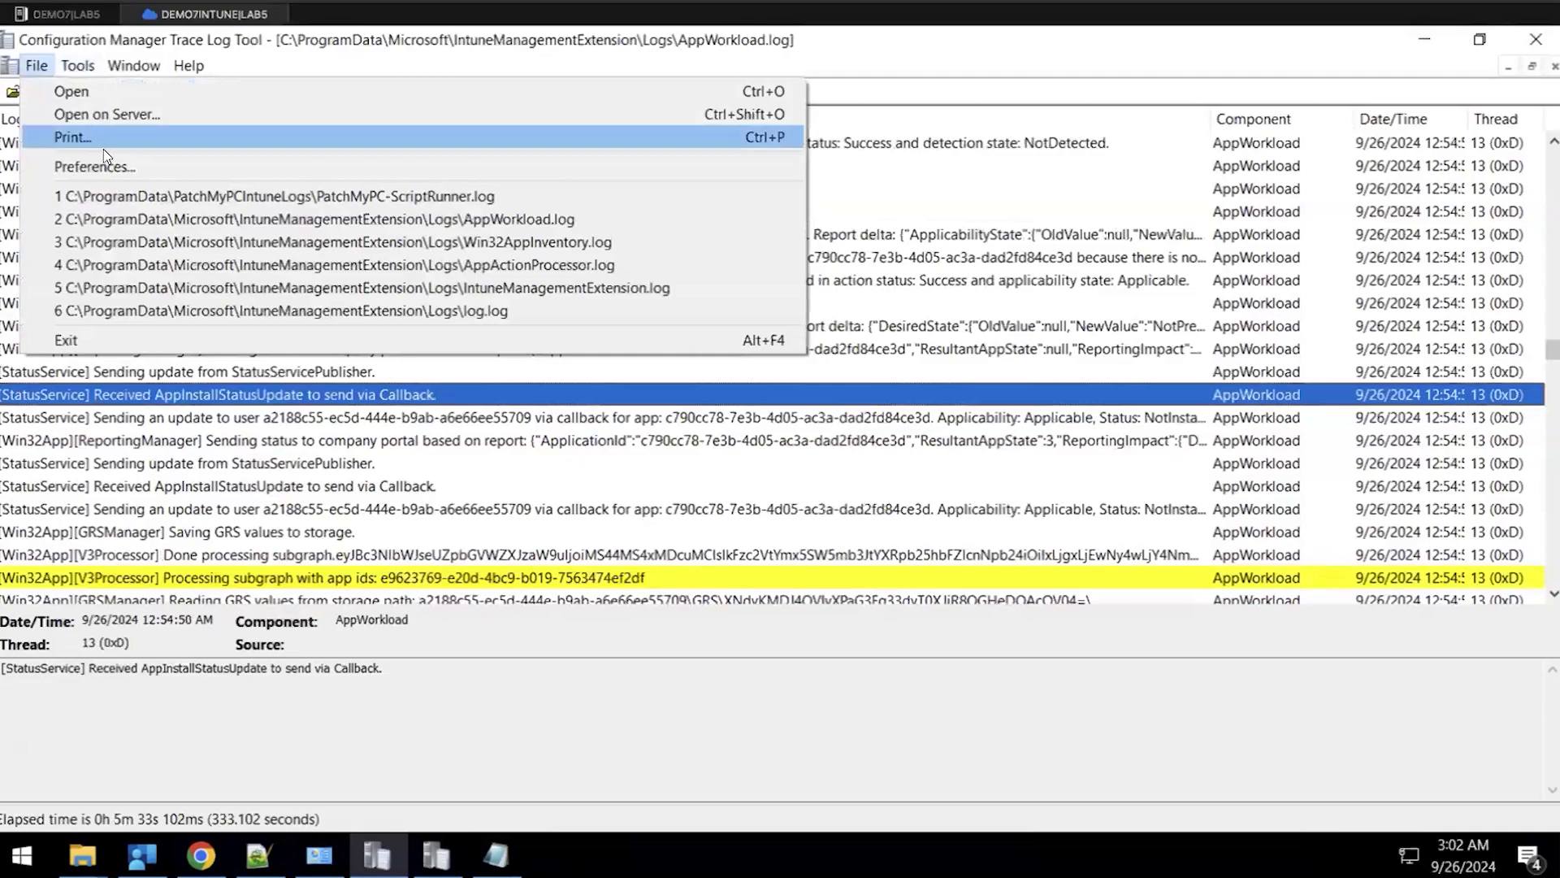
click(104, 165)
click(317, 579)
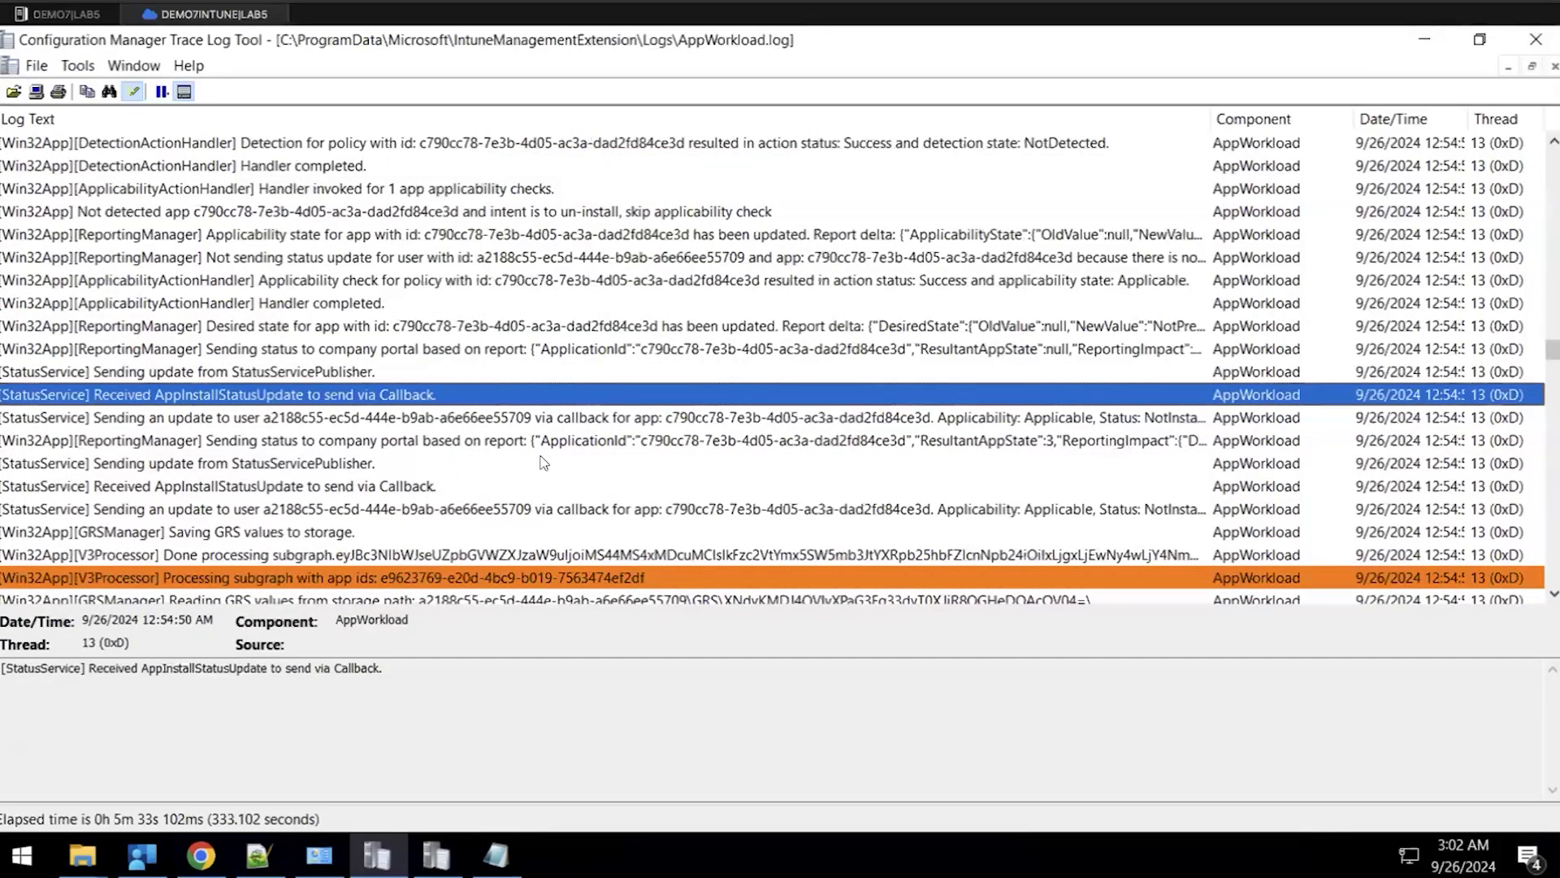
Examine the GRSManager entry for the Notepad++ app, including its GRS status and hash value in the details
click(548, 530)
scroll(559, 465, down, 5)
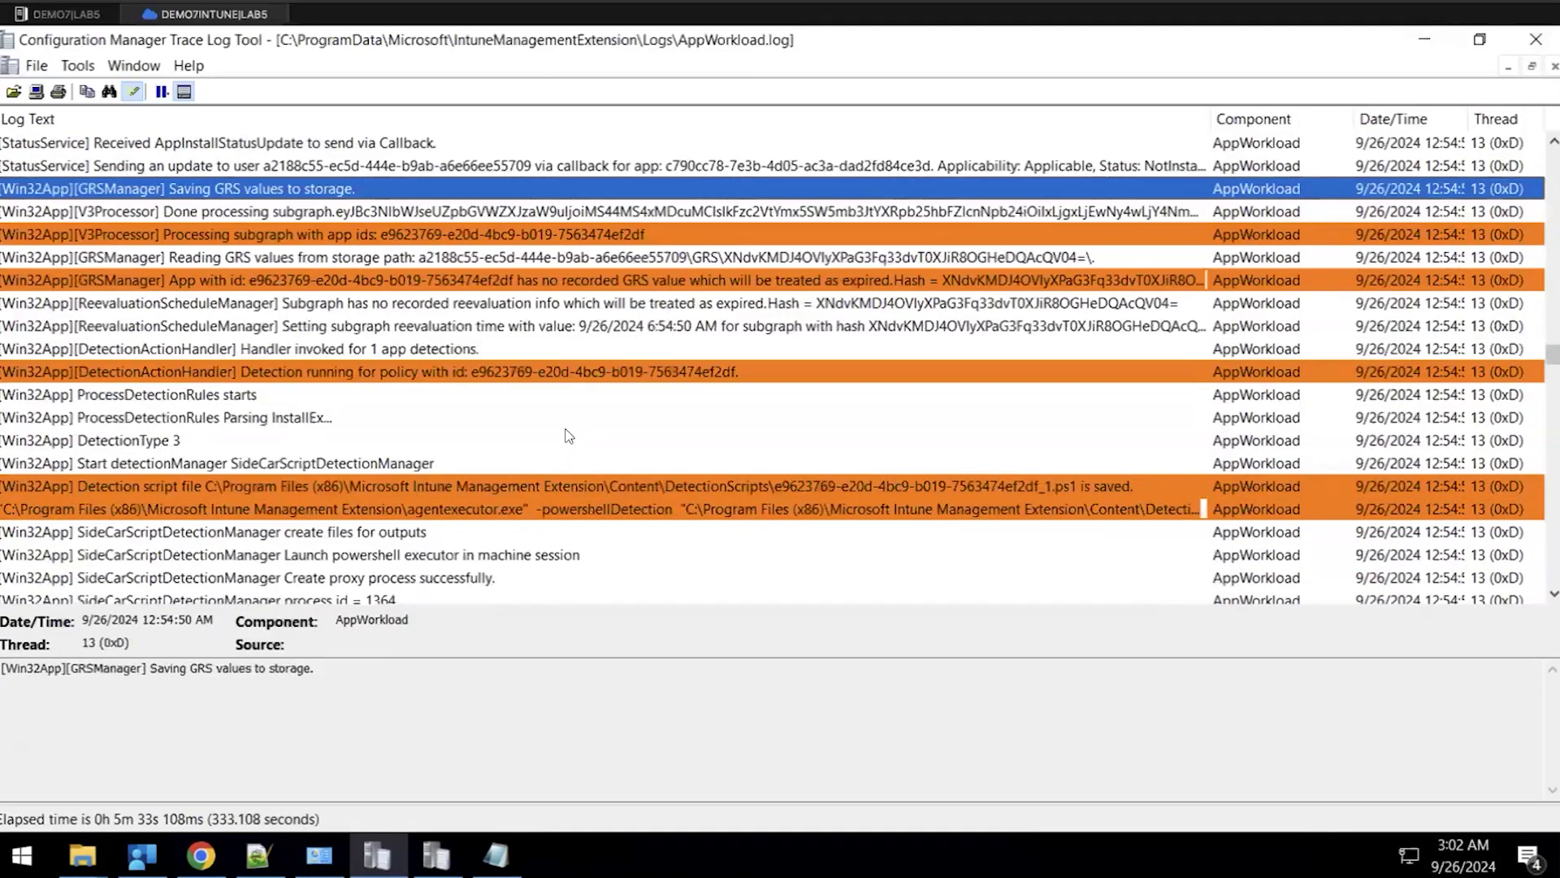
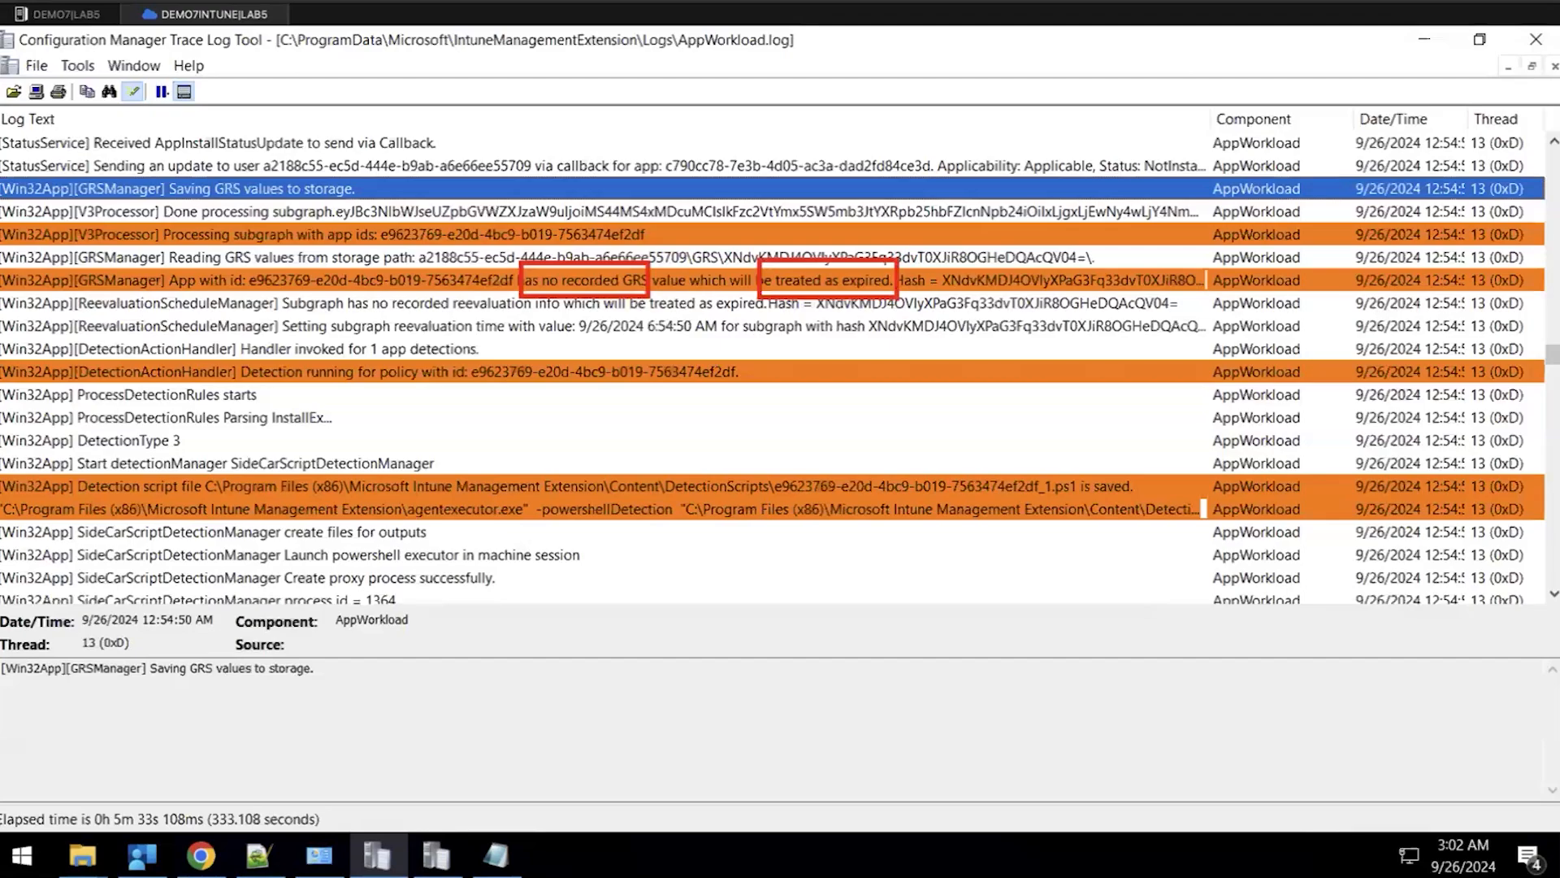
click(927, 273)
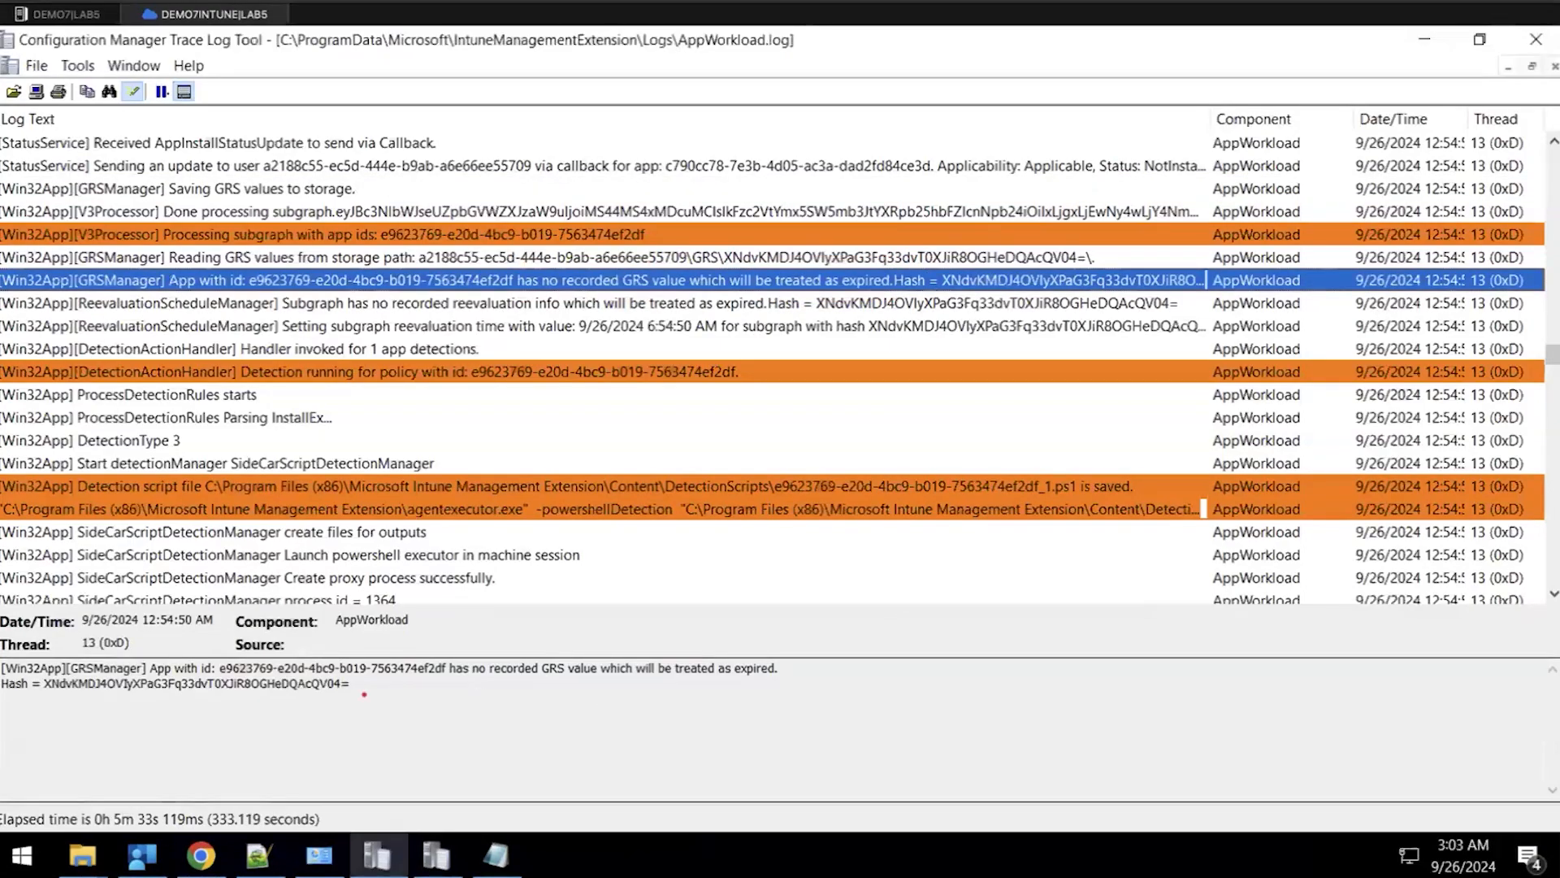
mouse_move(32, 673)
mouse_down()
mouse_move(378, 722)
mouse_move(382, 702)
mouse_up()
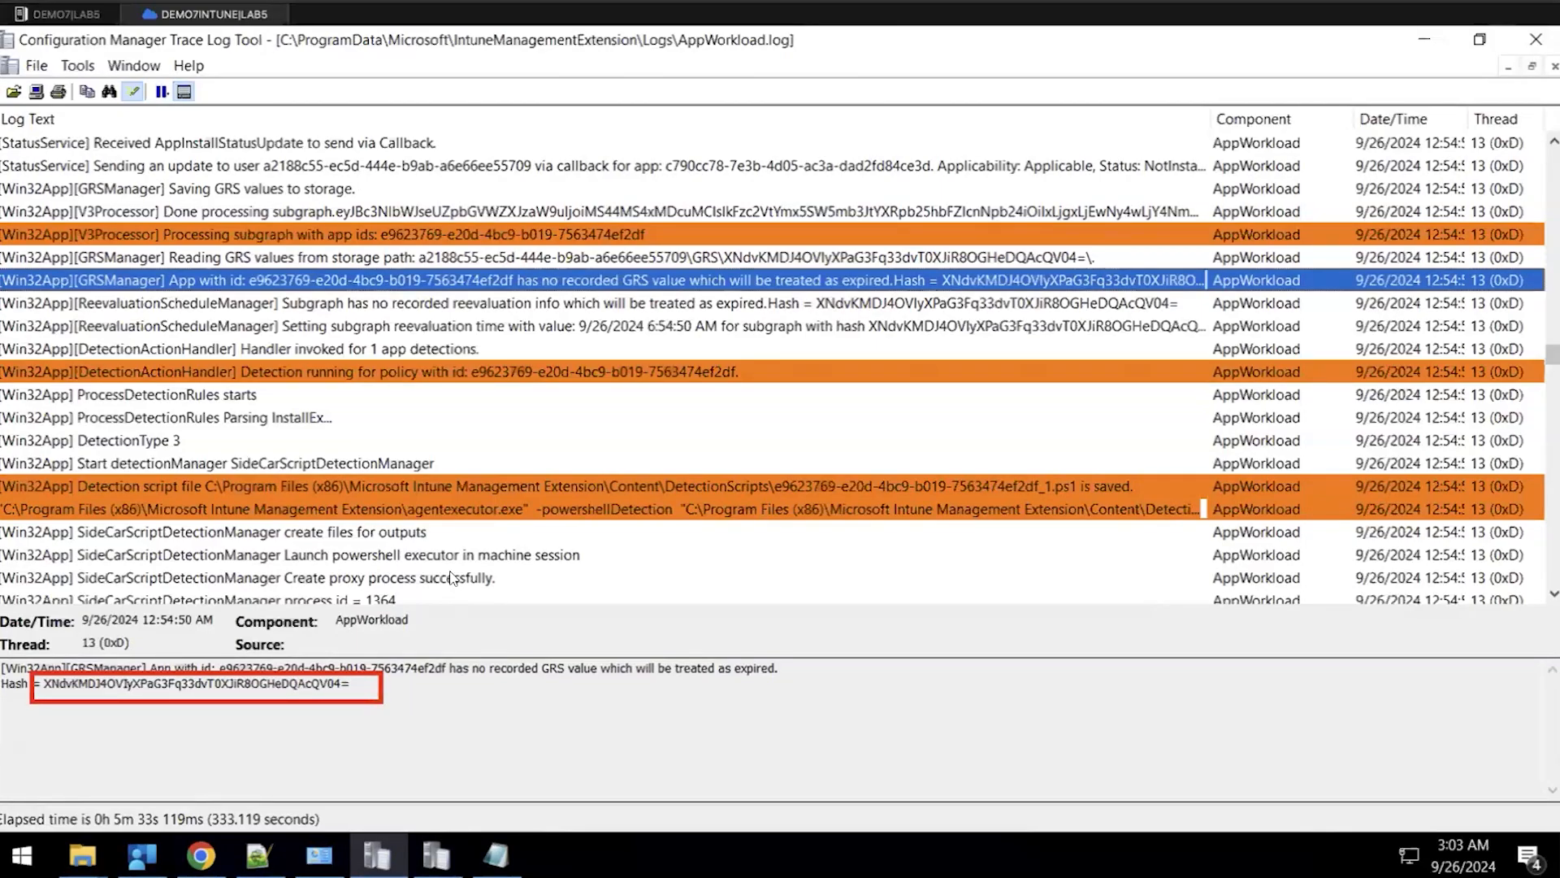
key(Escape)
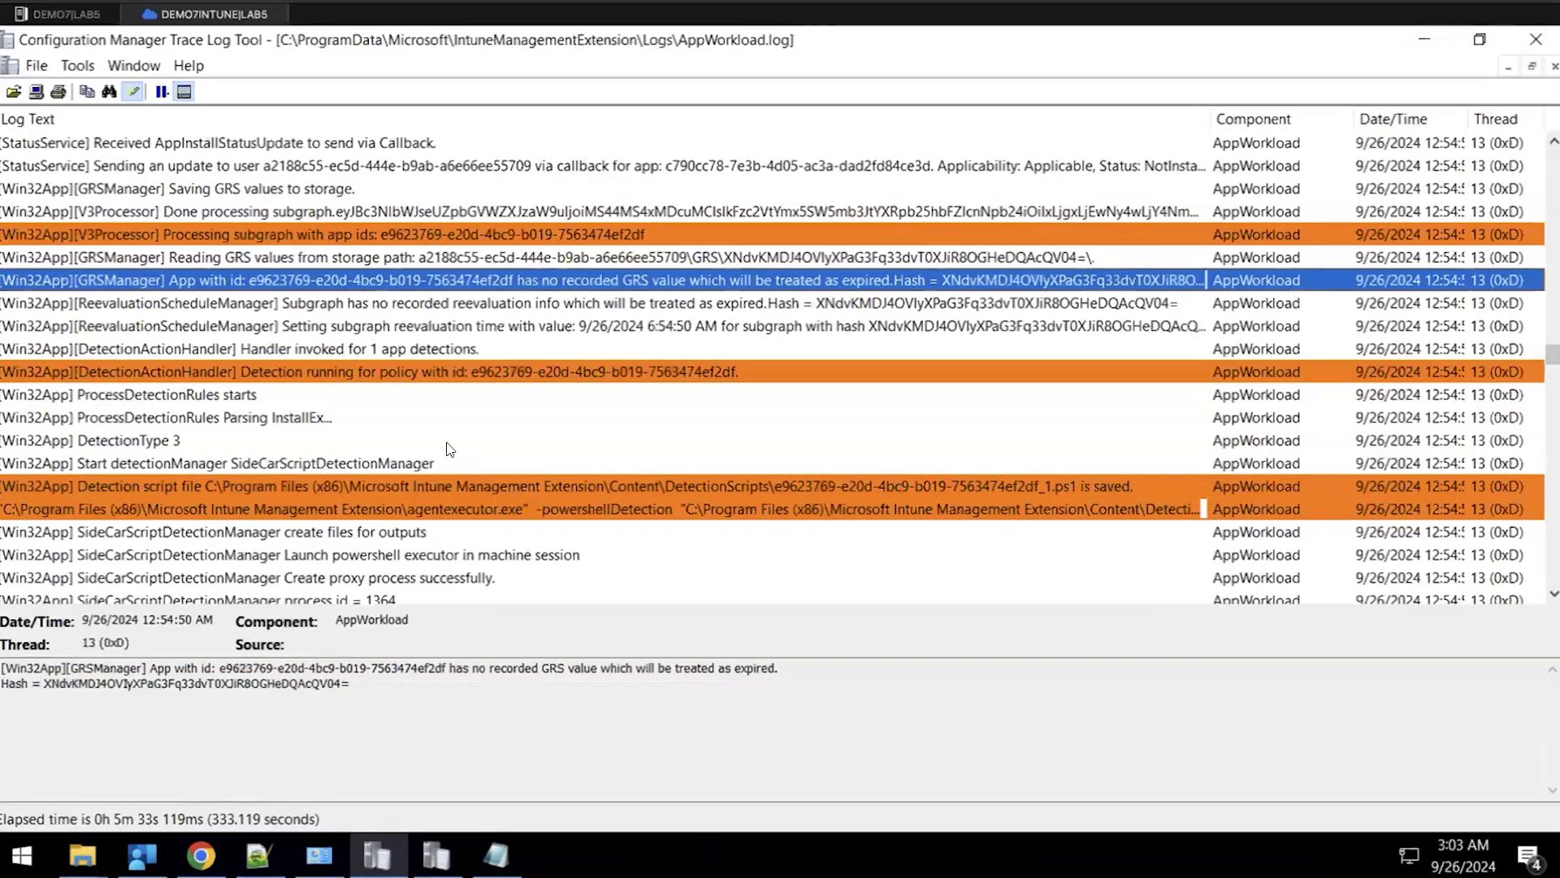
Examine the saved detection script entry, the agentexecutor.exe command line and the PowerShell detection execution entries
click(484, 486)
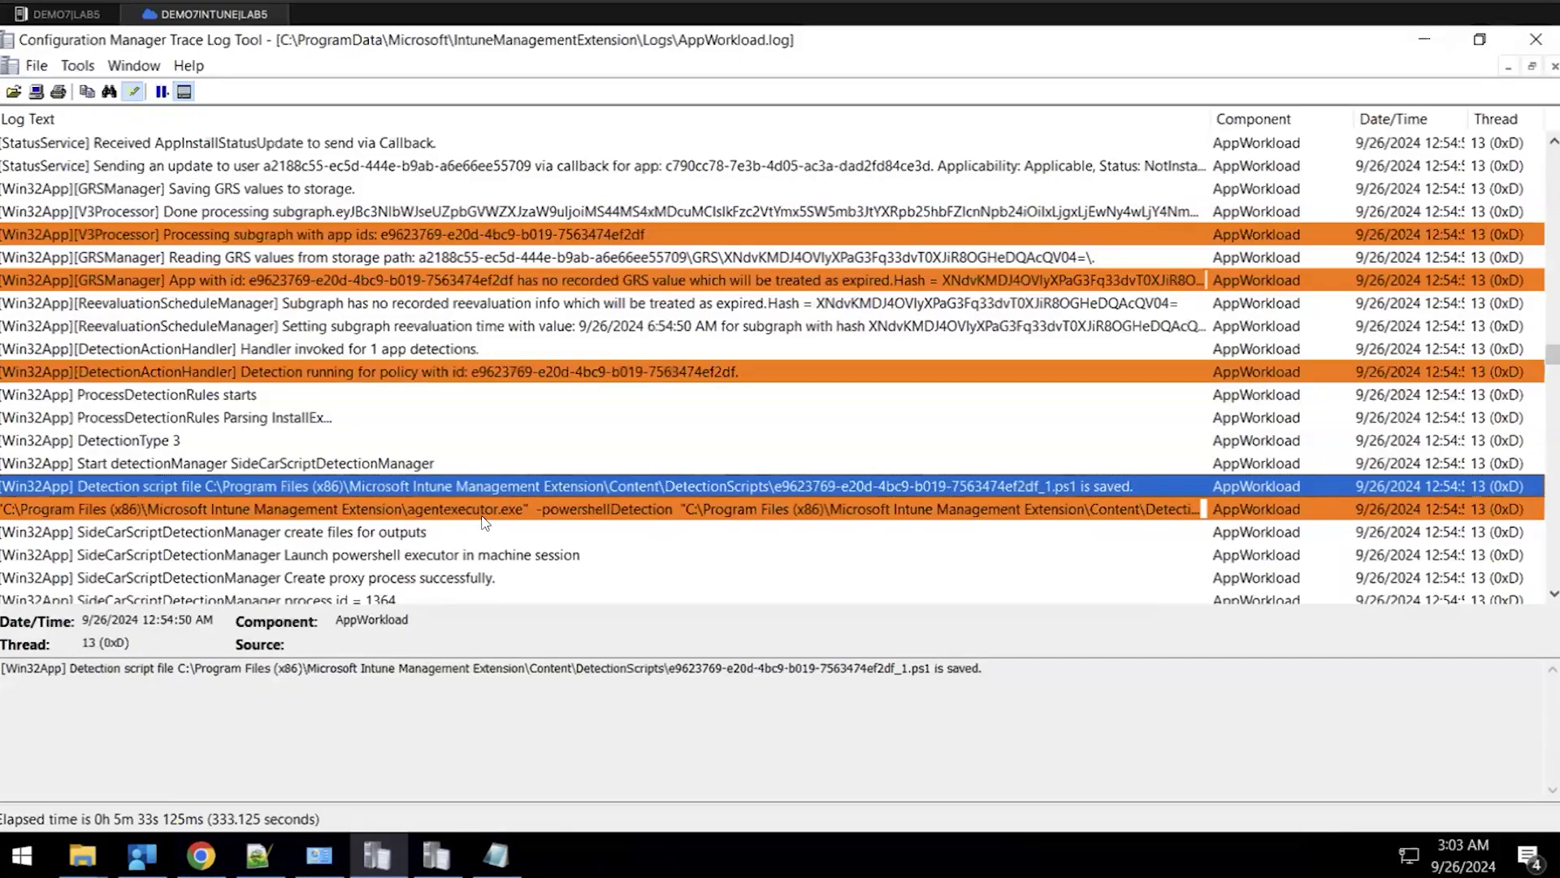
click(733, 512)
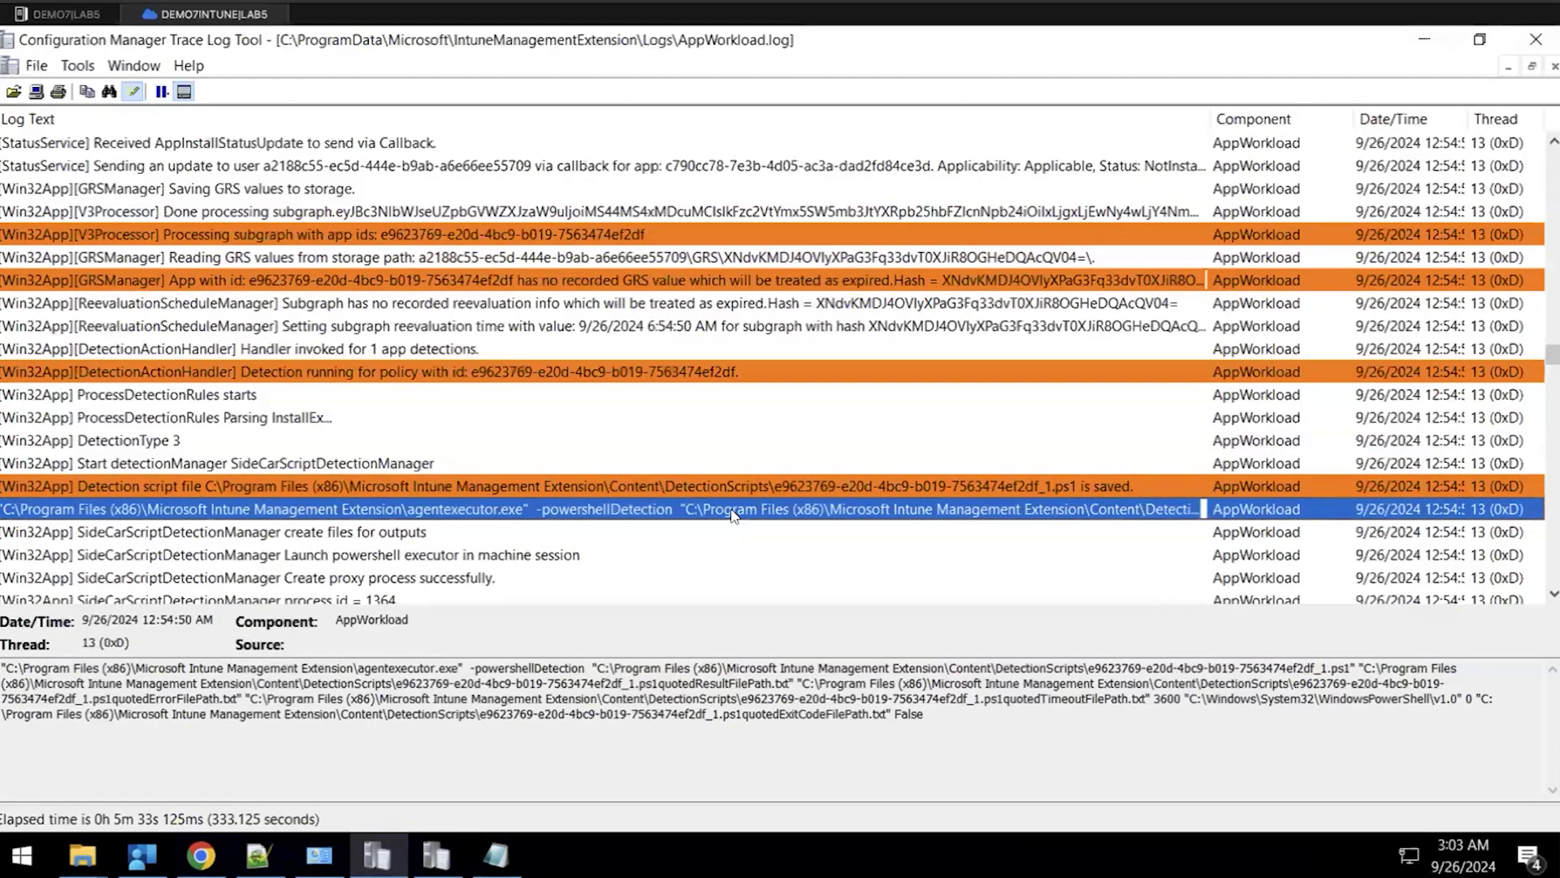
drag(493, 527, 537, 591)
scroll(598, 553, down, 3)
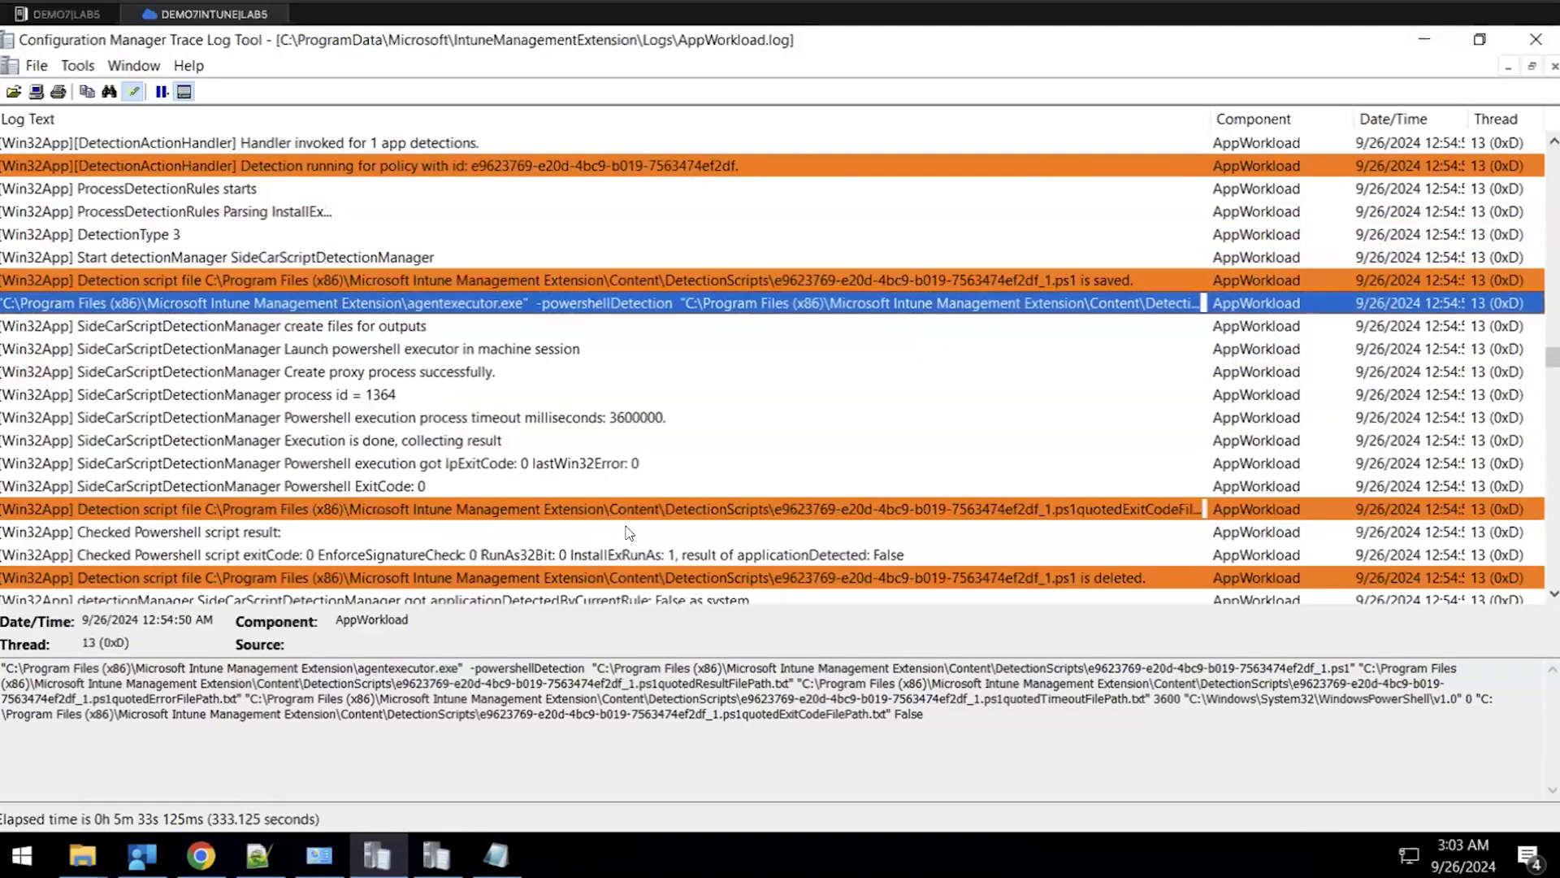
scroll(667, 538, down, 1)
scroll(667, 538, down, 1)
Check the detection script deletion entry and the detection state reported by DetectionActionHandler for the app
click(981, 444)
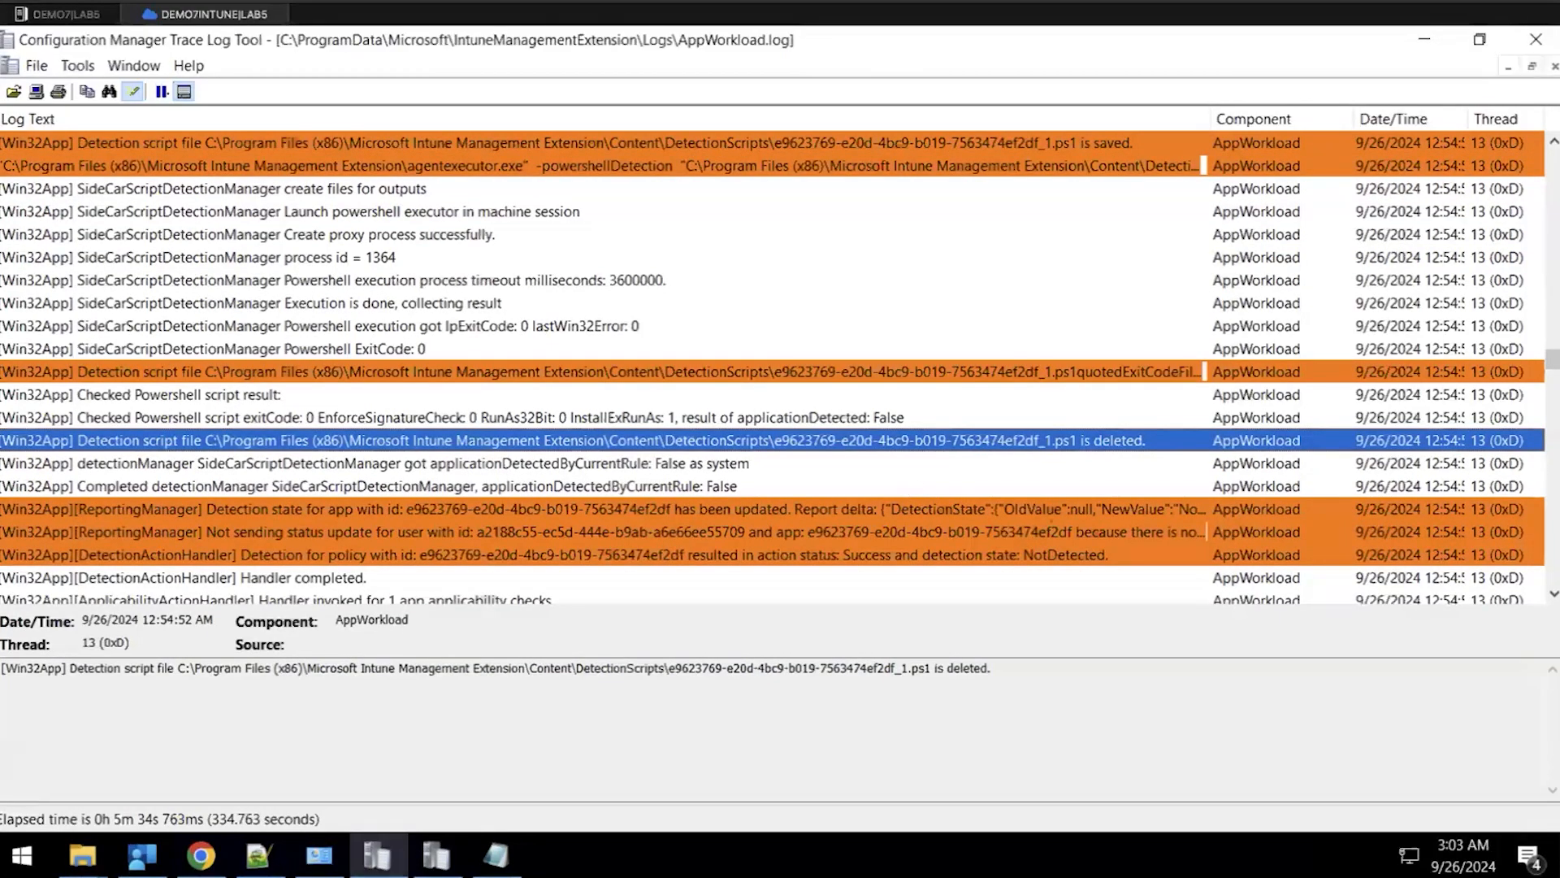
drag(1119, 556, 1285, 582)
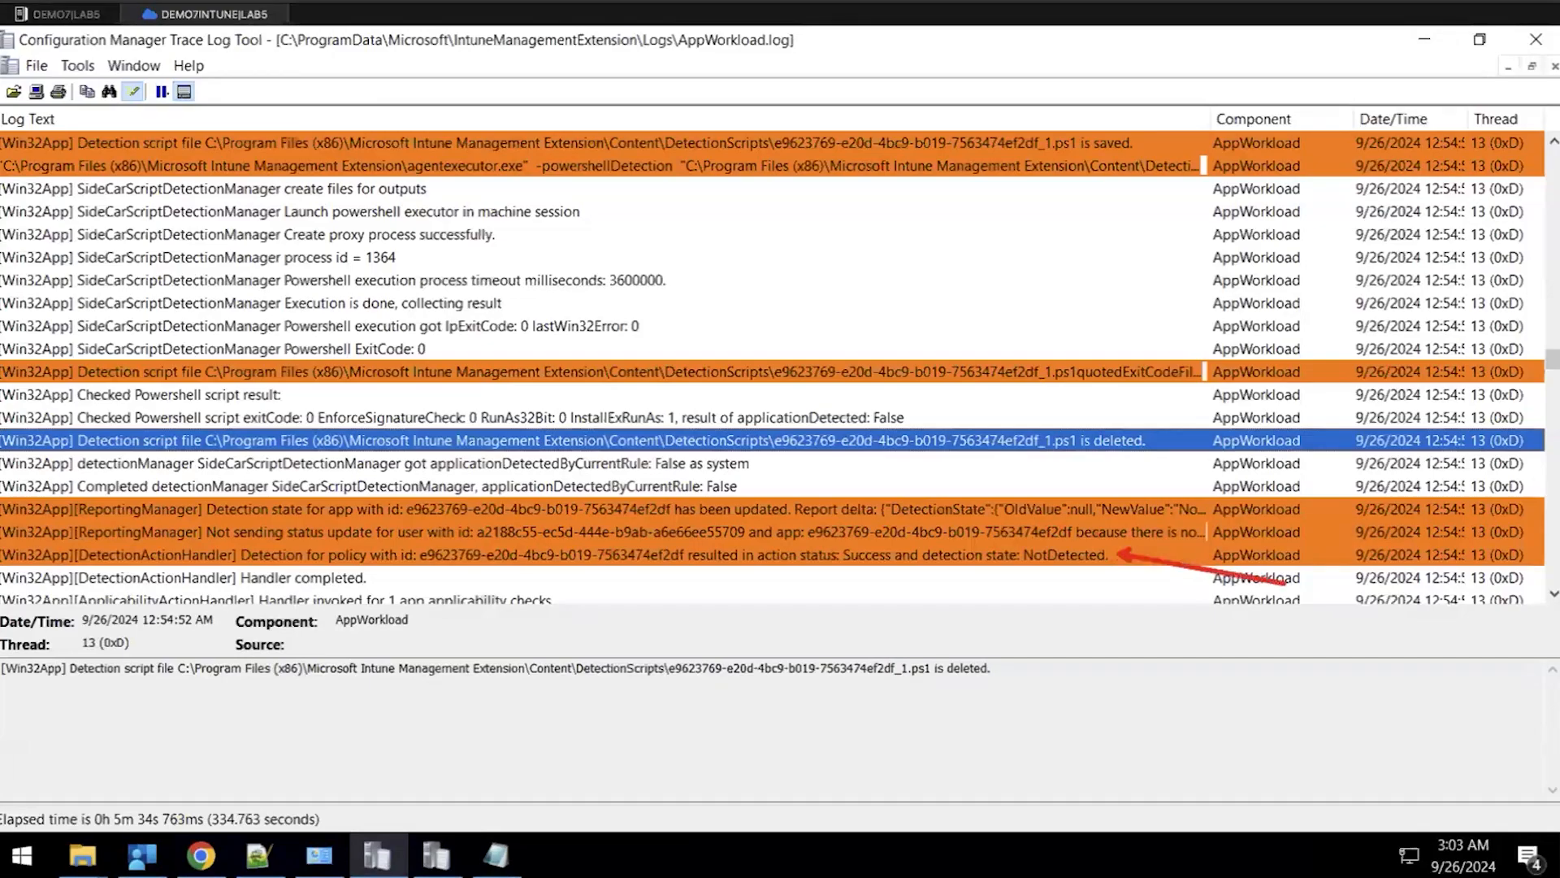
mouse_move(1013, 533)
mouse_down()
mouse_move(1128, 574)
mouse_move(1114, 575)
mouse_up()
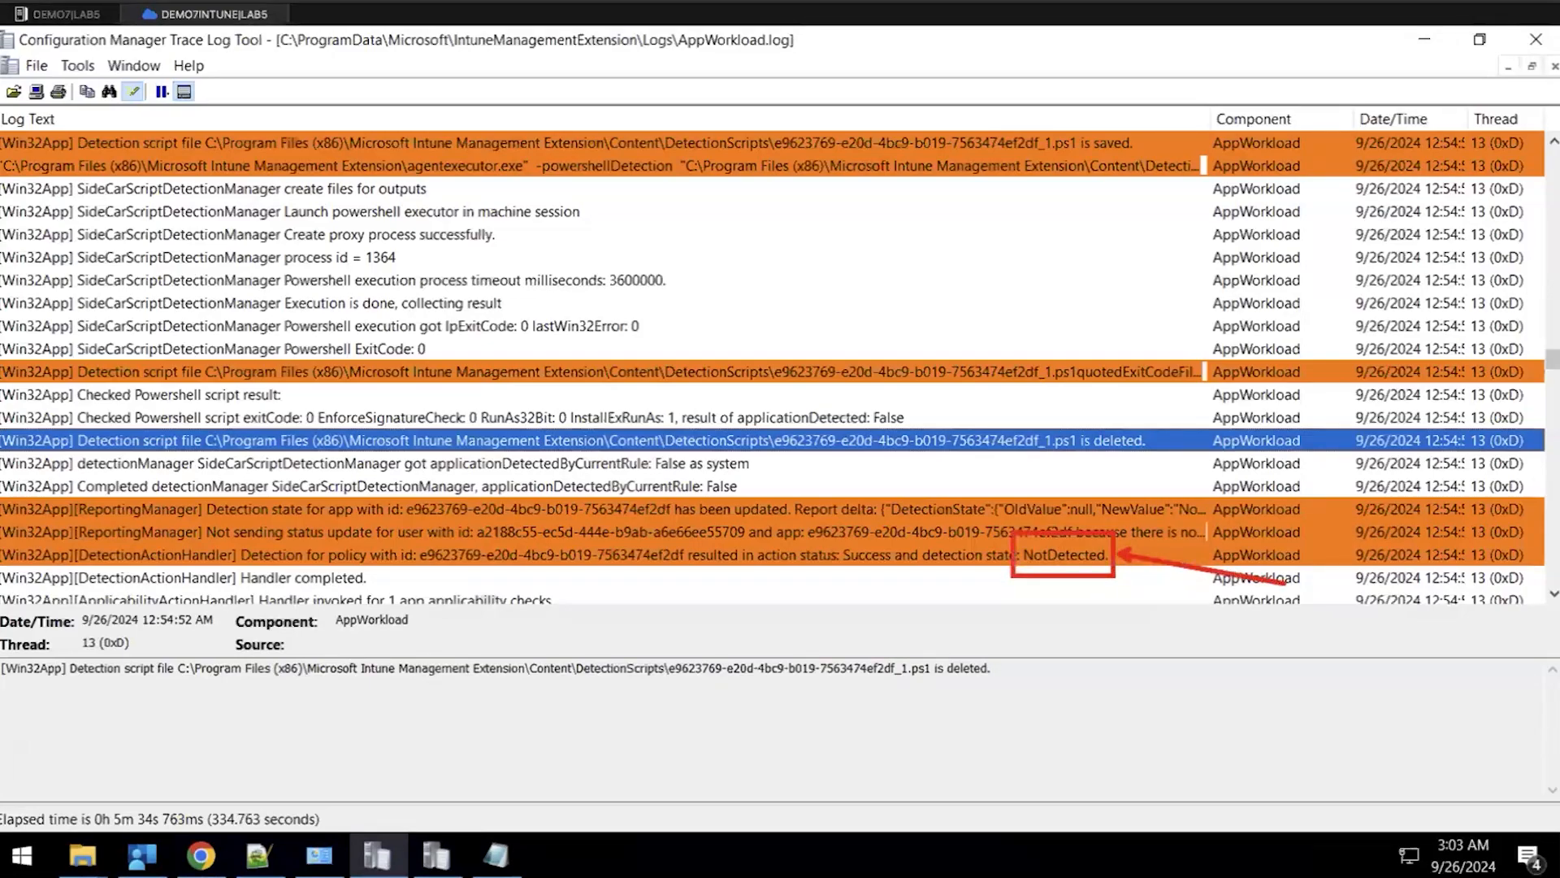
key(Escape)
Review the app's applicability checks, from OS architecture and free space to the requirement script and its applicability state
scroll(990, 532, down, 5)
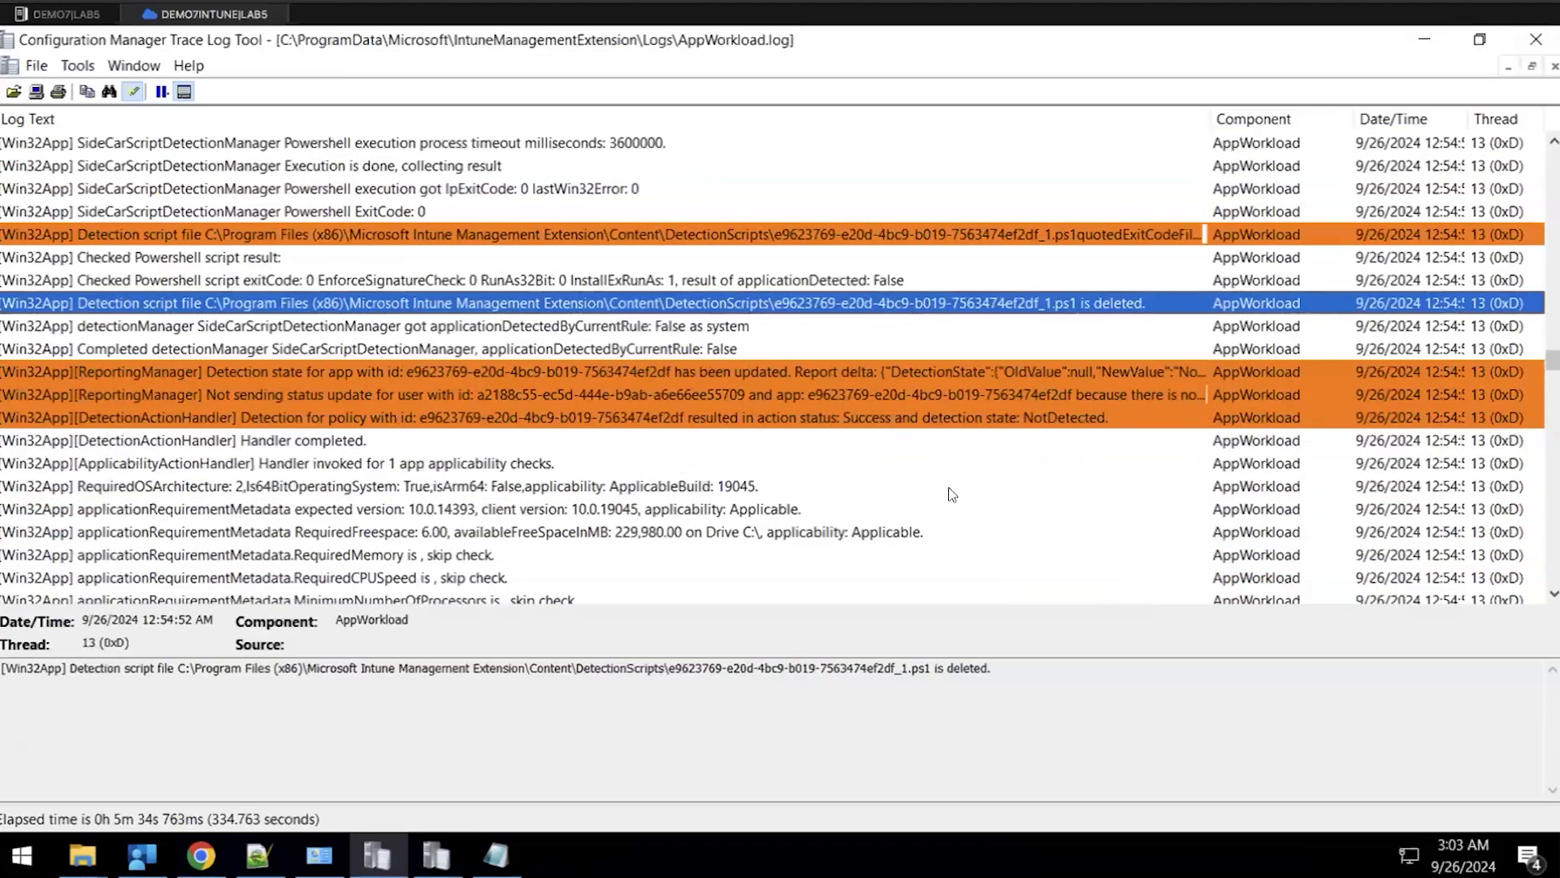
scroll(938, 486, down, 2)
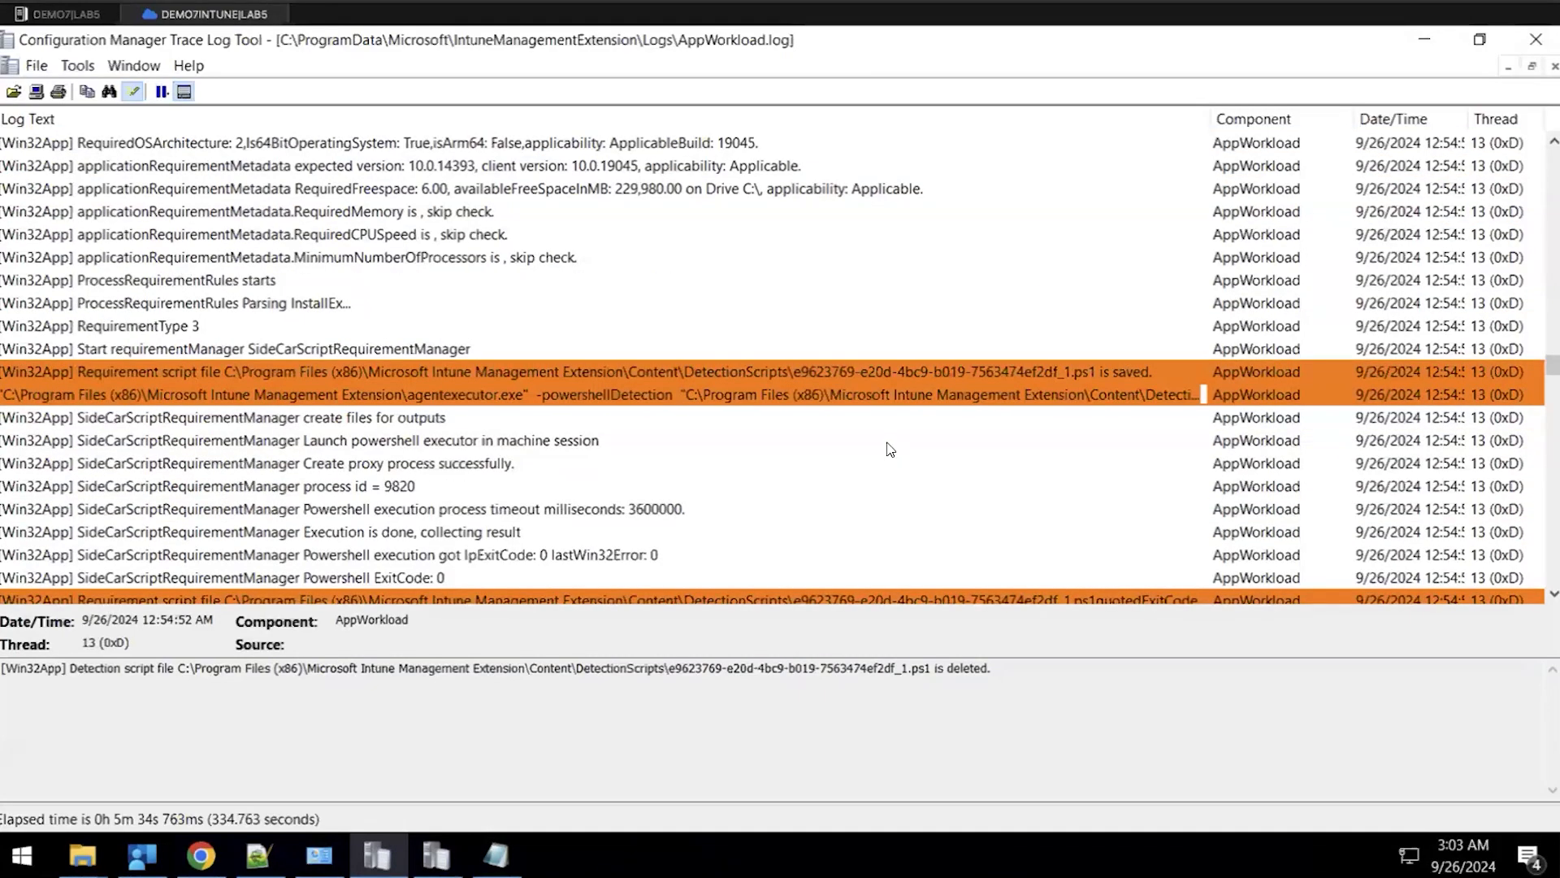
scroll(890, 448, down, 2)
scroll(890, 448, down, 2)
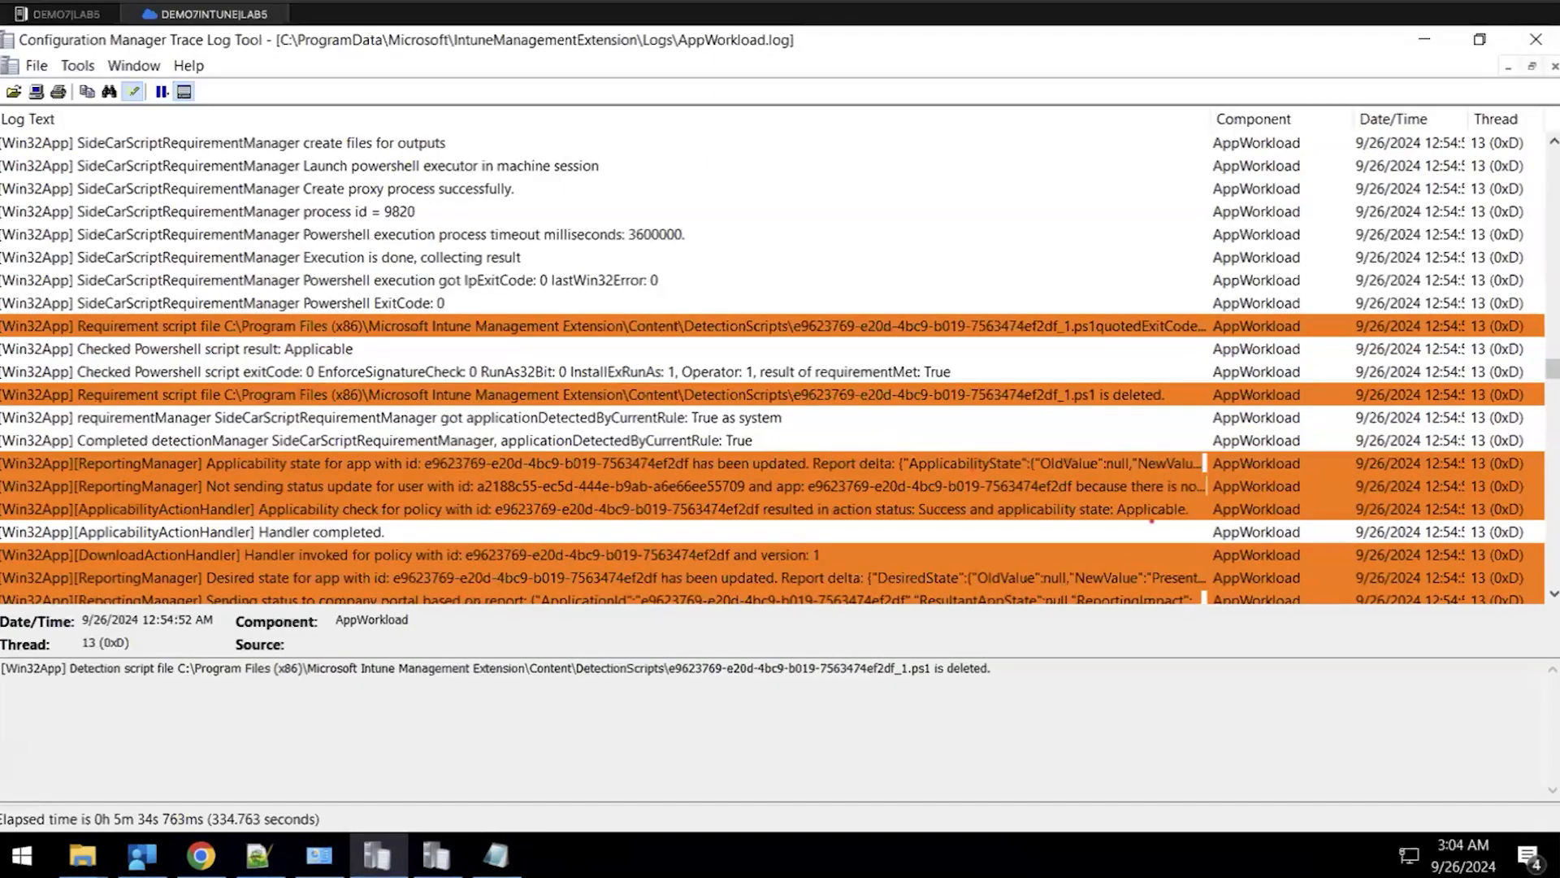
Check the applicability state in the ApplicabilityActionHandler entry for the app's policy
drag(1158, 524, 1276, 568)
mouse_move(1031, 484)
mouse_down()
mouse_move(1203, 497)
mouse_move(1219, 524)
mouse_up()
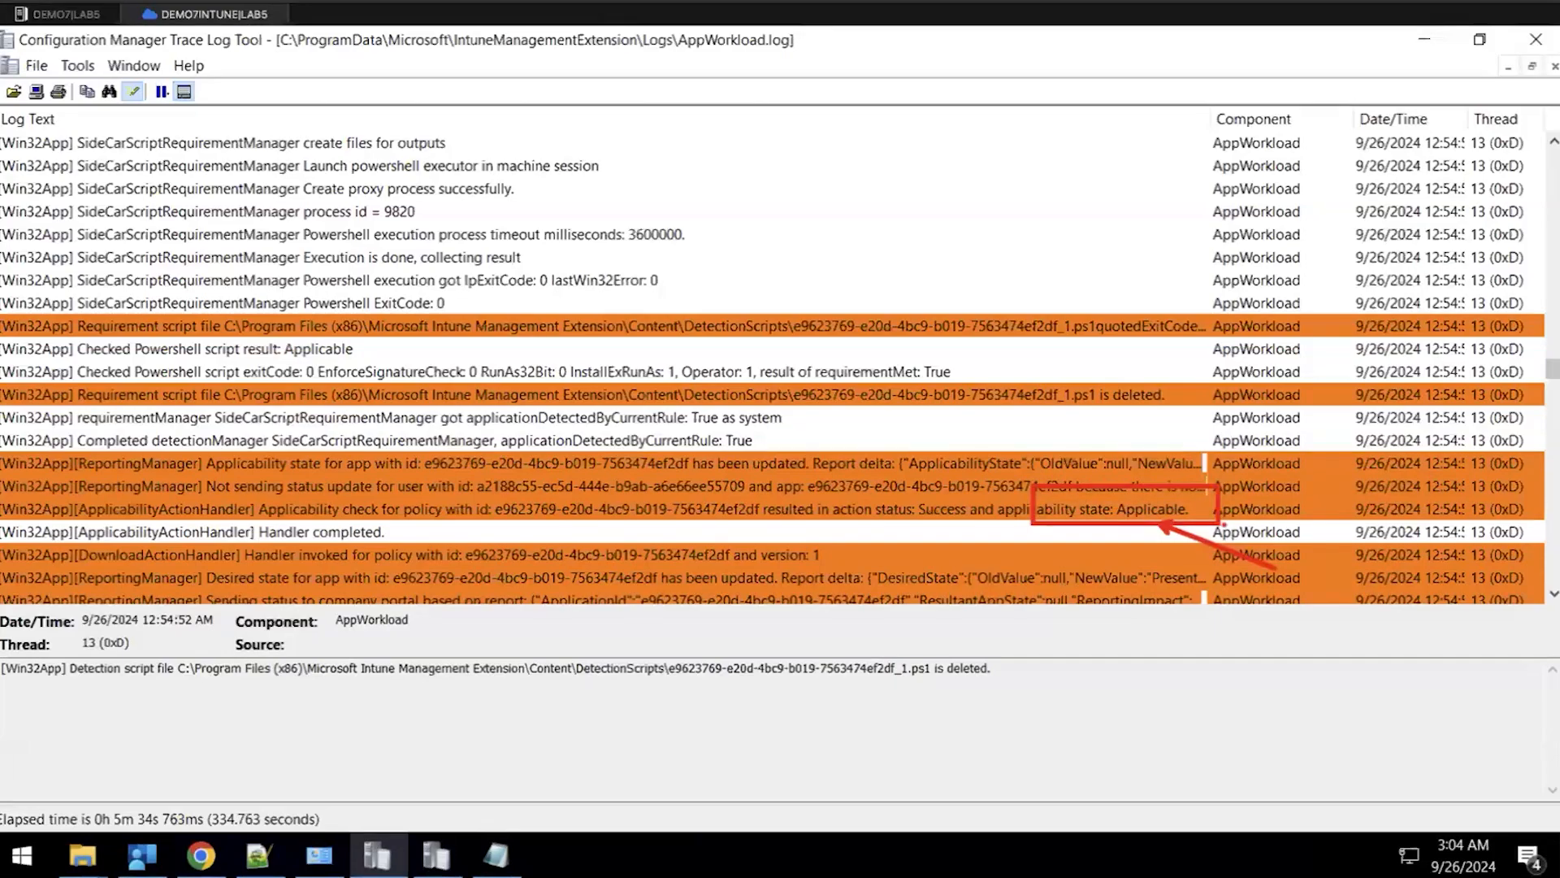
key(Escape)
click(1089, 519)
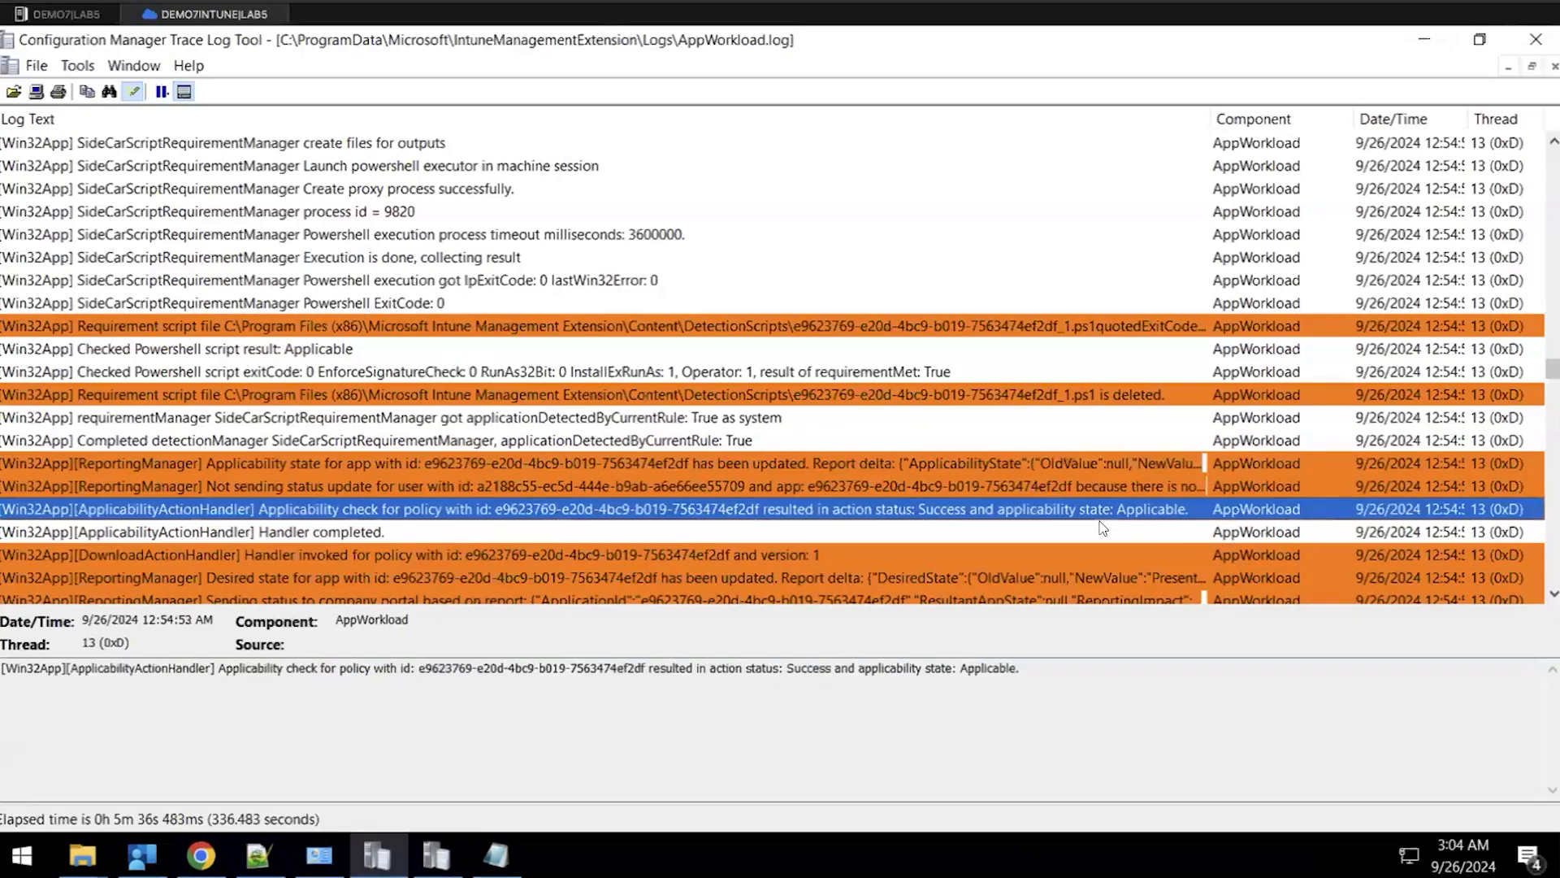
Find the content cache entry for Update for Notepad++ 8.7.0 (x64) and examine where its download starts
scroll(1048, 479, down, 7)
scroll(1037, 462, down, 6)
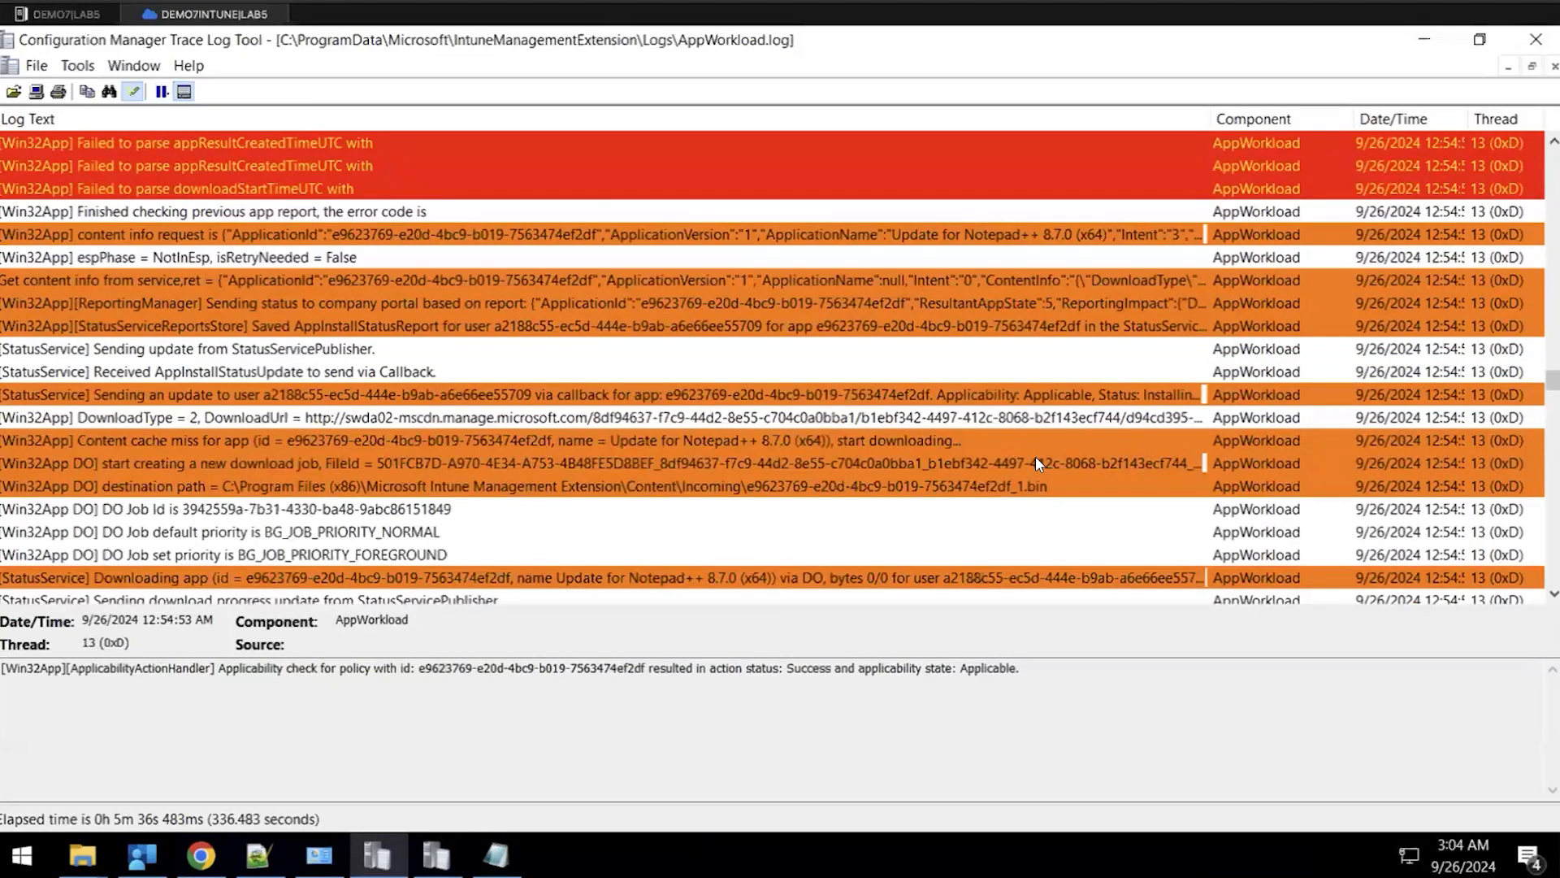
click(161, 308)
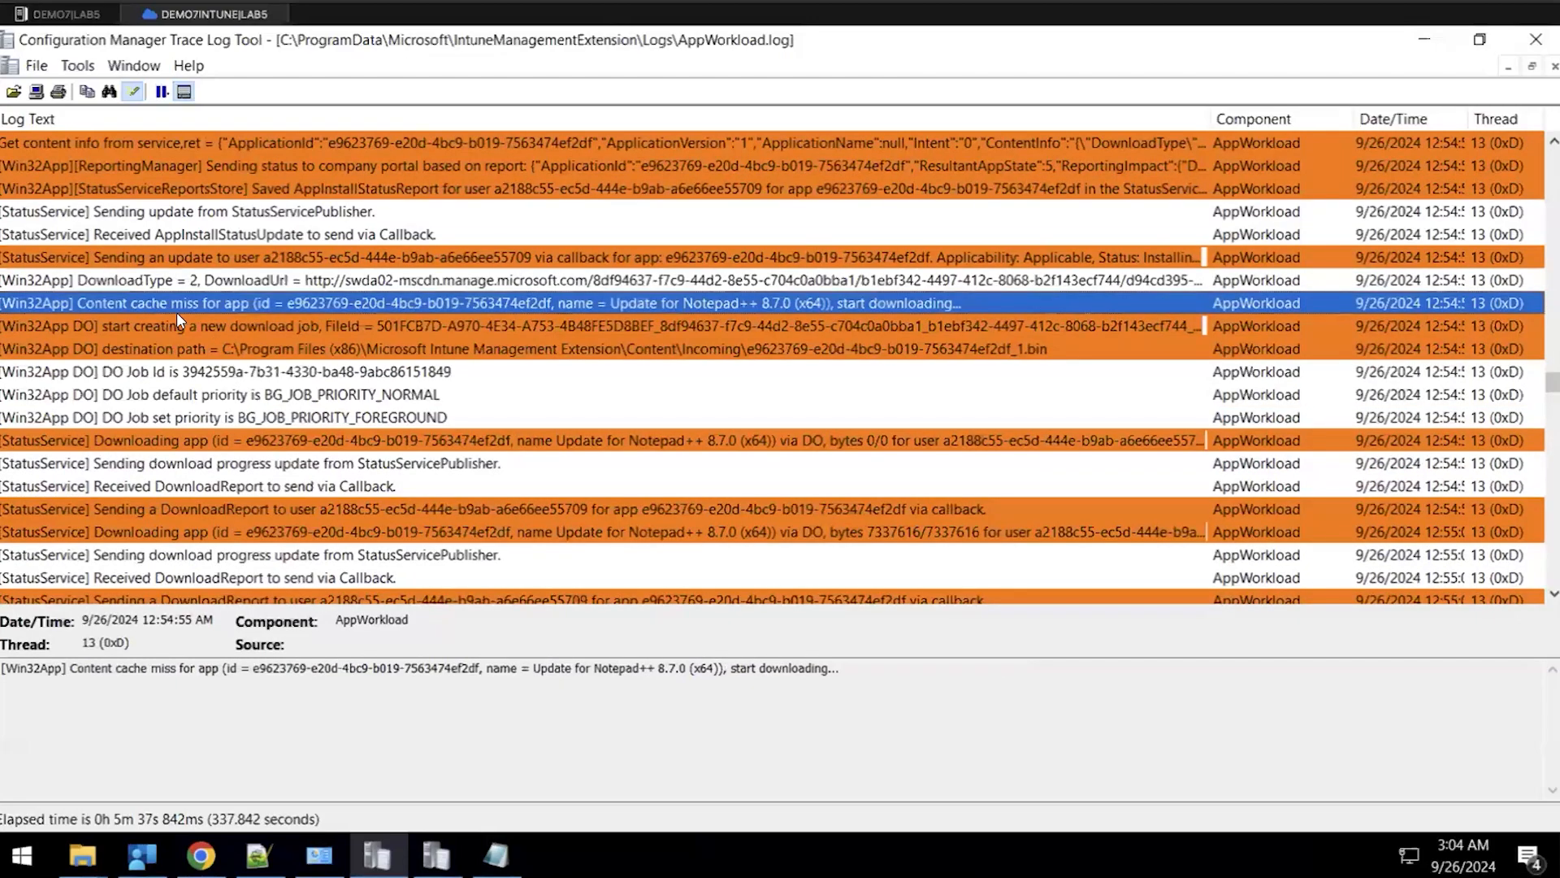
mouse_move(599, 283)
mouse_down()
mouse_move(975, 294)
mouse_move(1014, 324)
mouse_up()
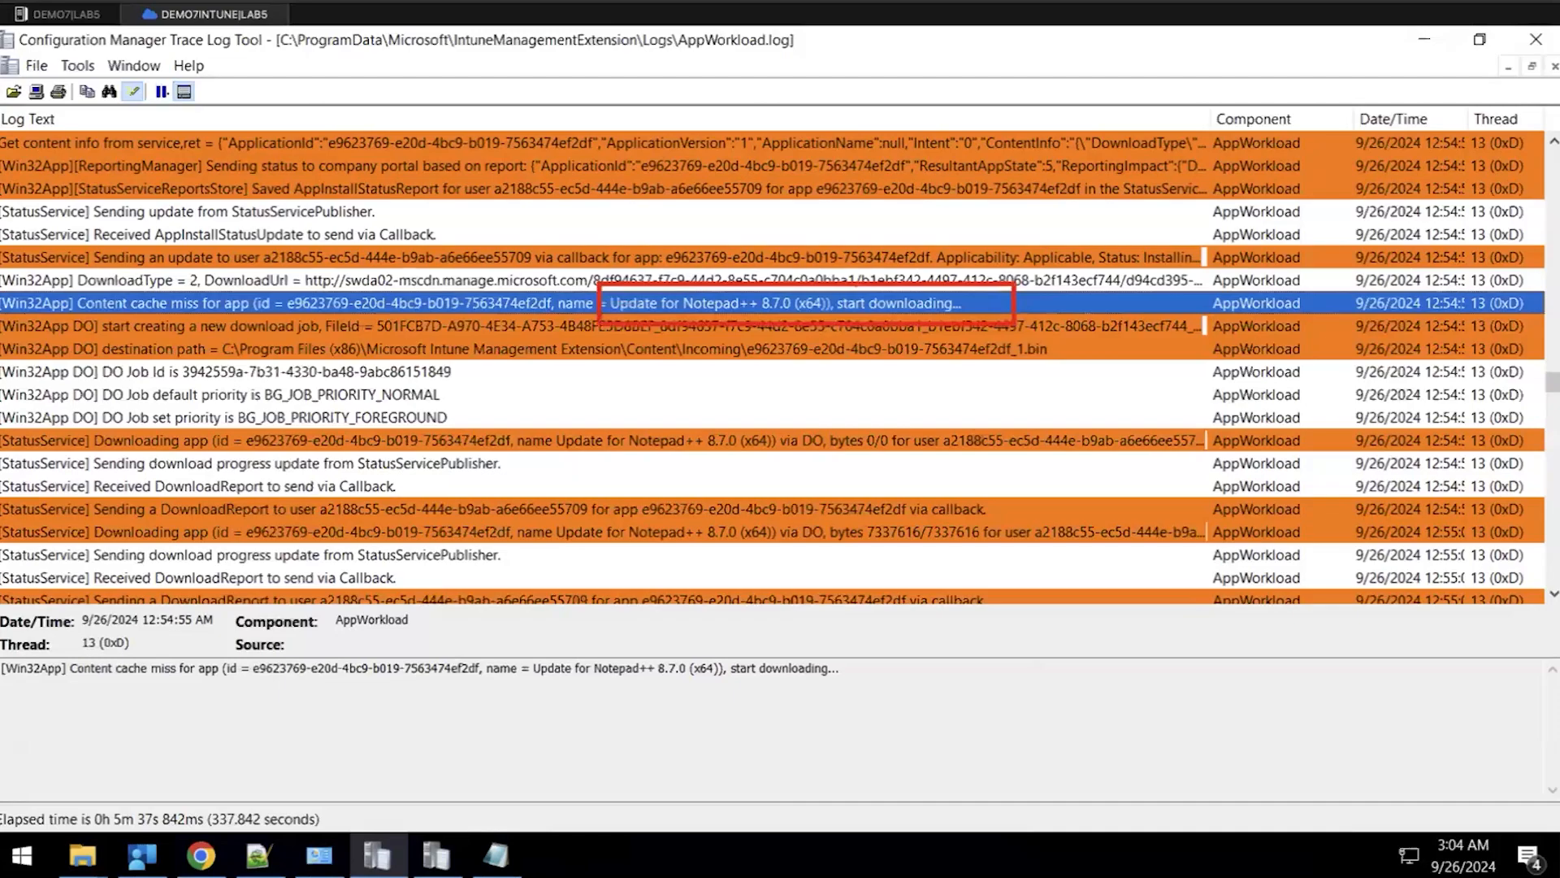
key(Escape)
scroll(237, 322, down, 1)
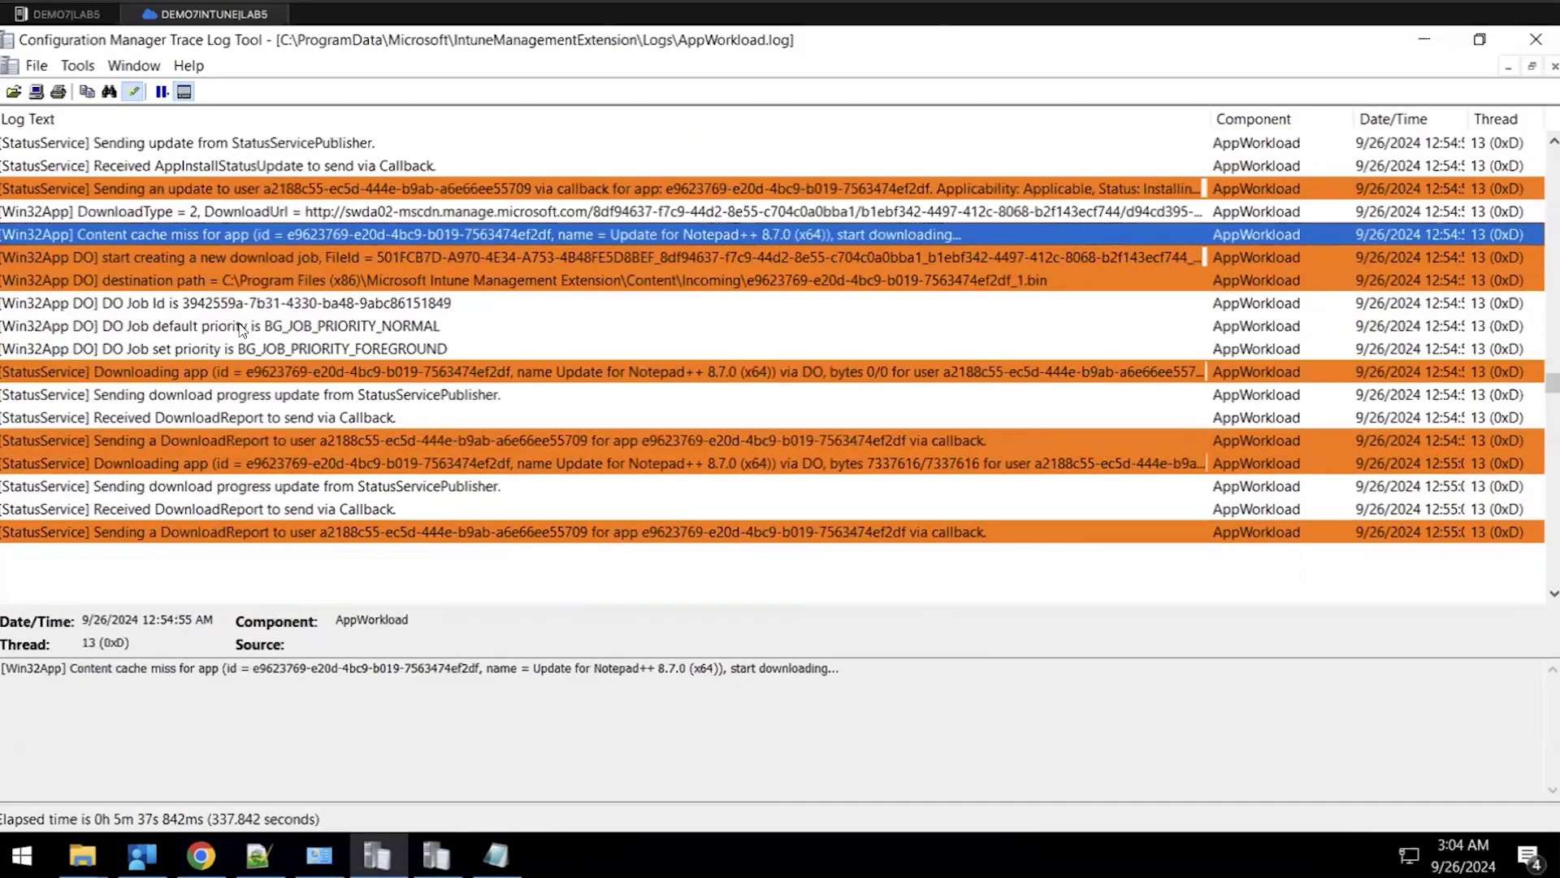
Follow the download, hash validation and decryption entries to the unzipping entry and examine its source and target folders
scroll(436, 437, down, 11)
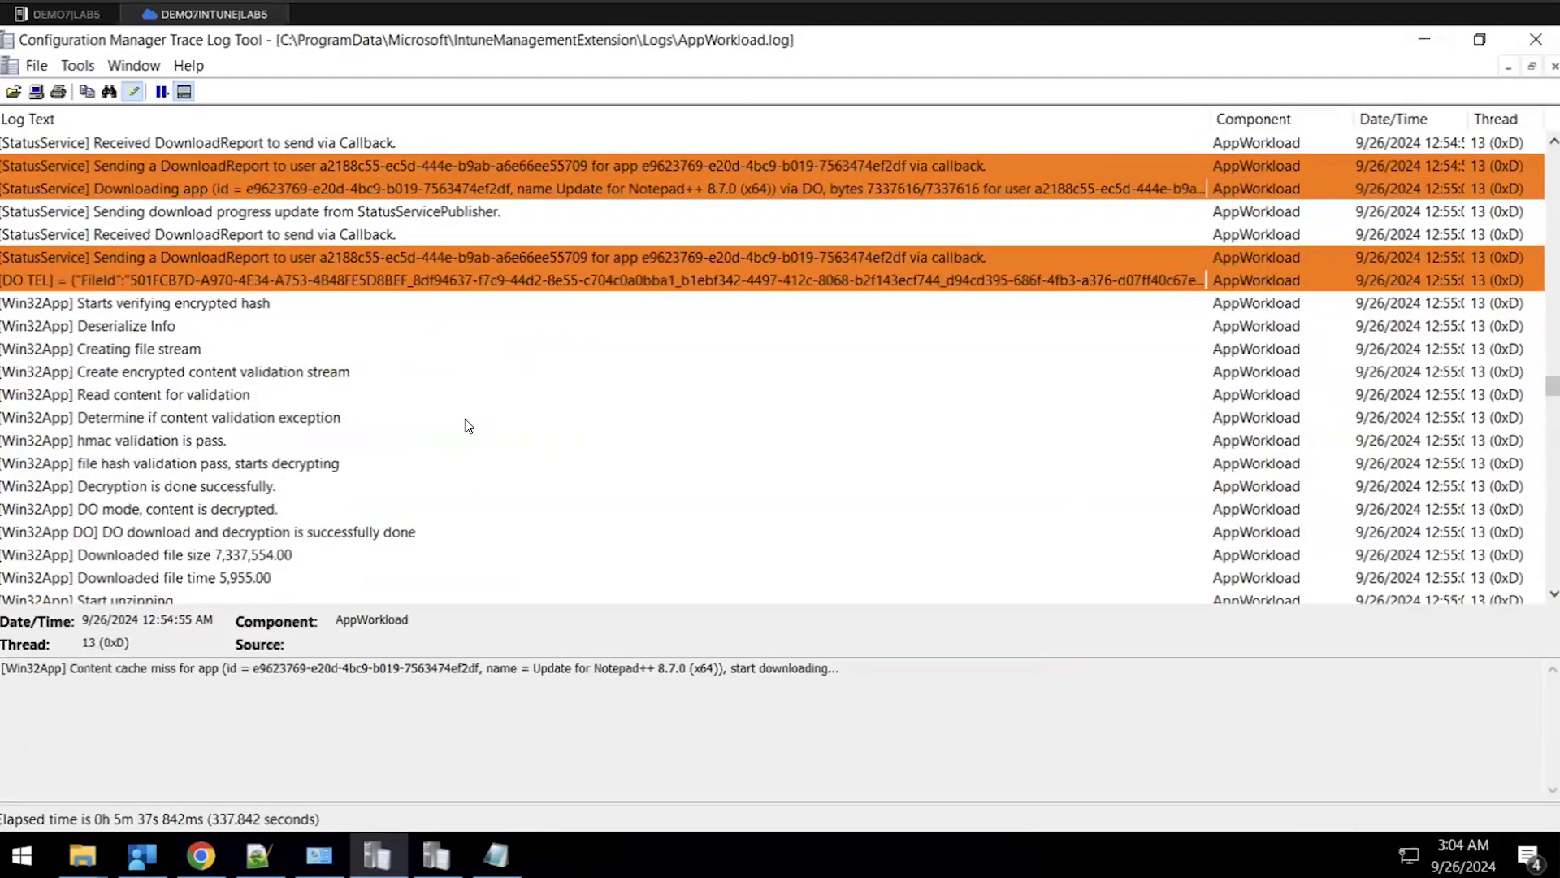
scroll(390, 325, down, 2)
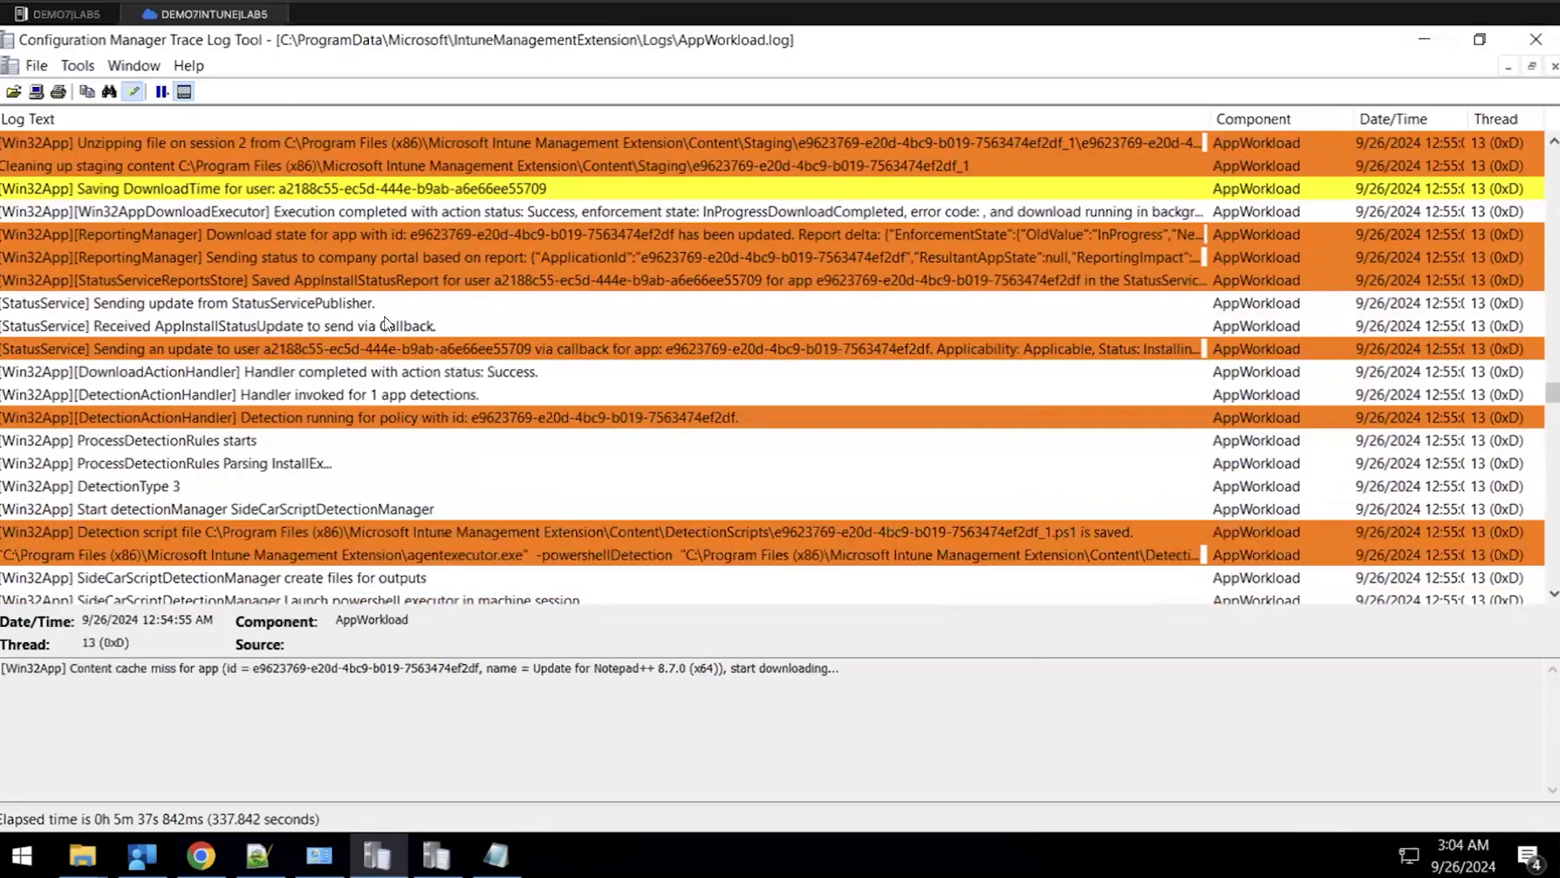
click(193, 145)
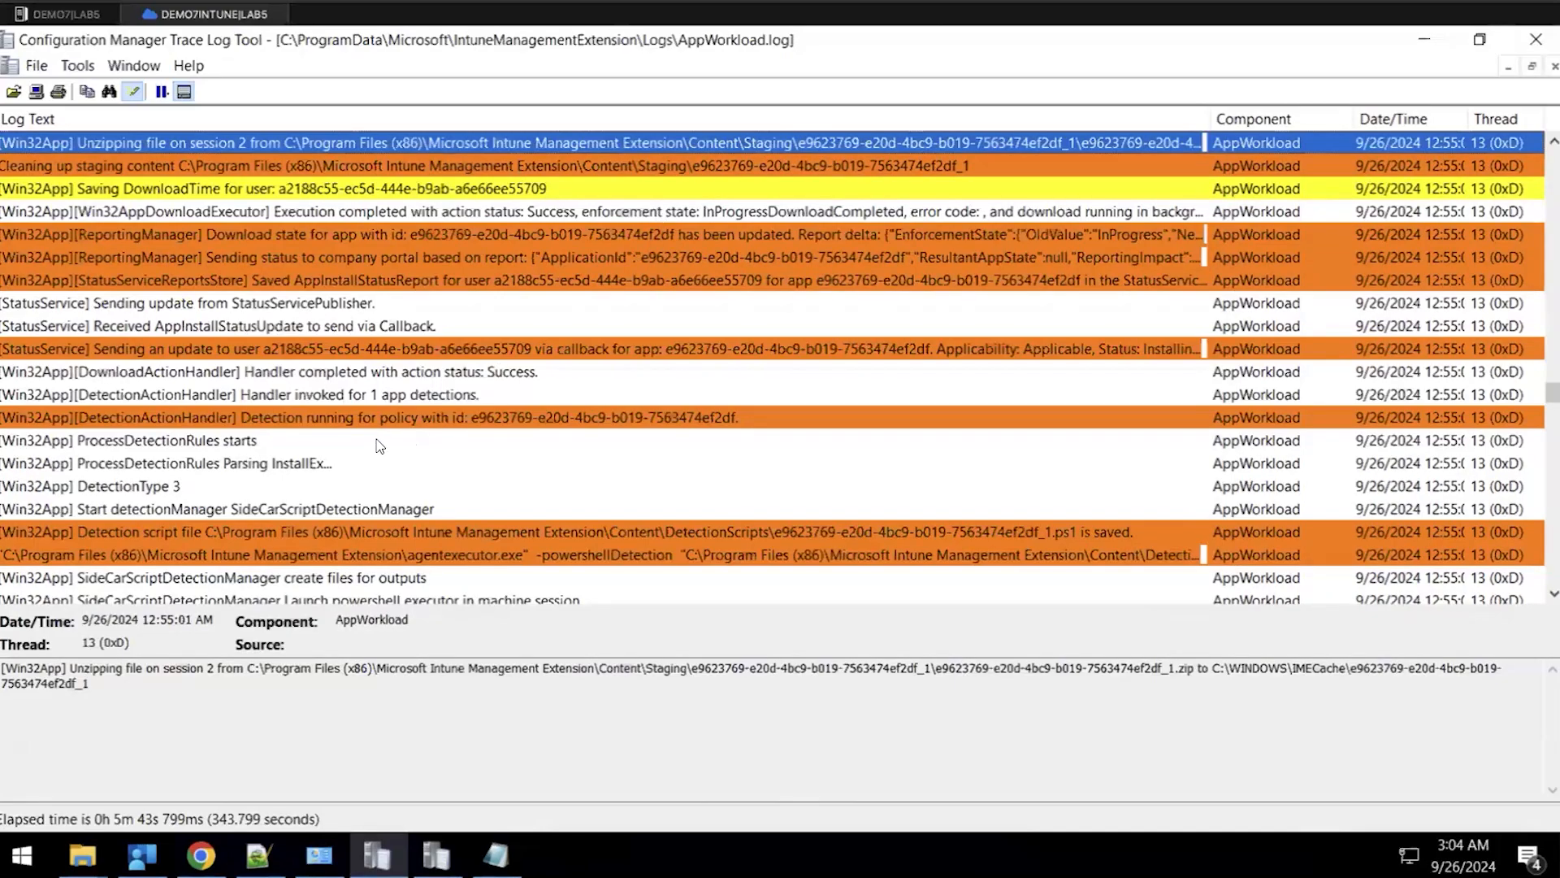
Review the post-download detection and the first install attempt, from its execute retry and working directory entries to the installer exit code
scroll(377, 445, down, 6)
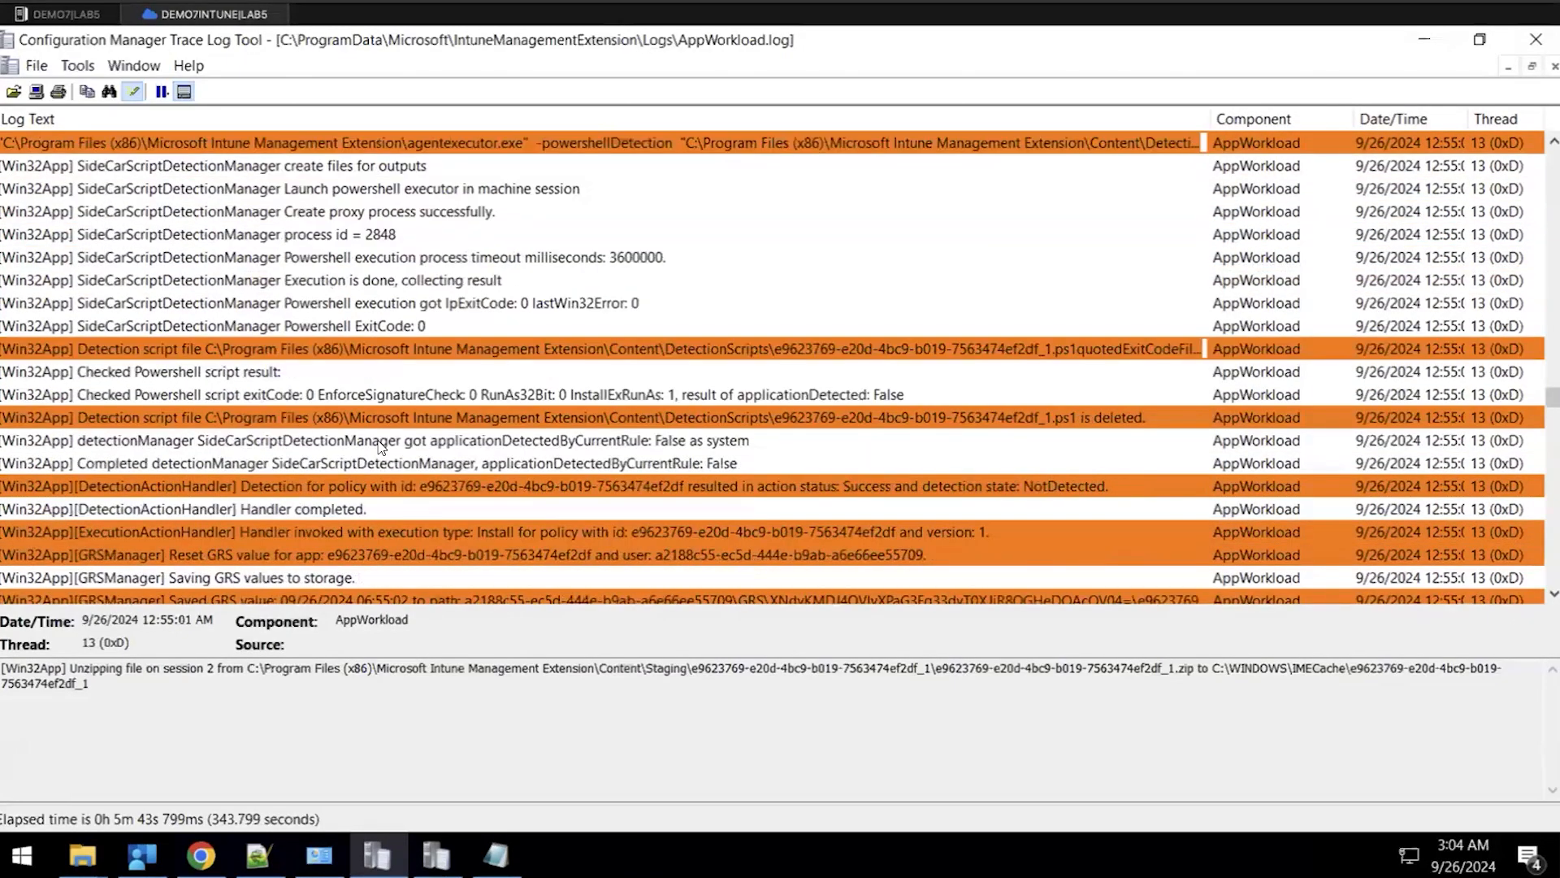
scroll(379, 447, down, 2)
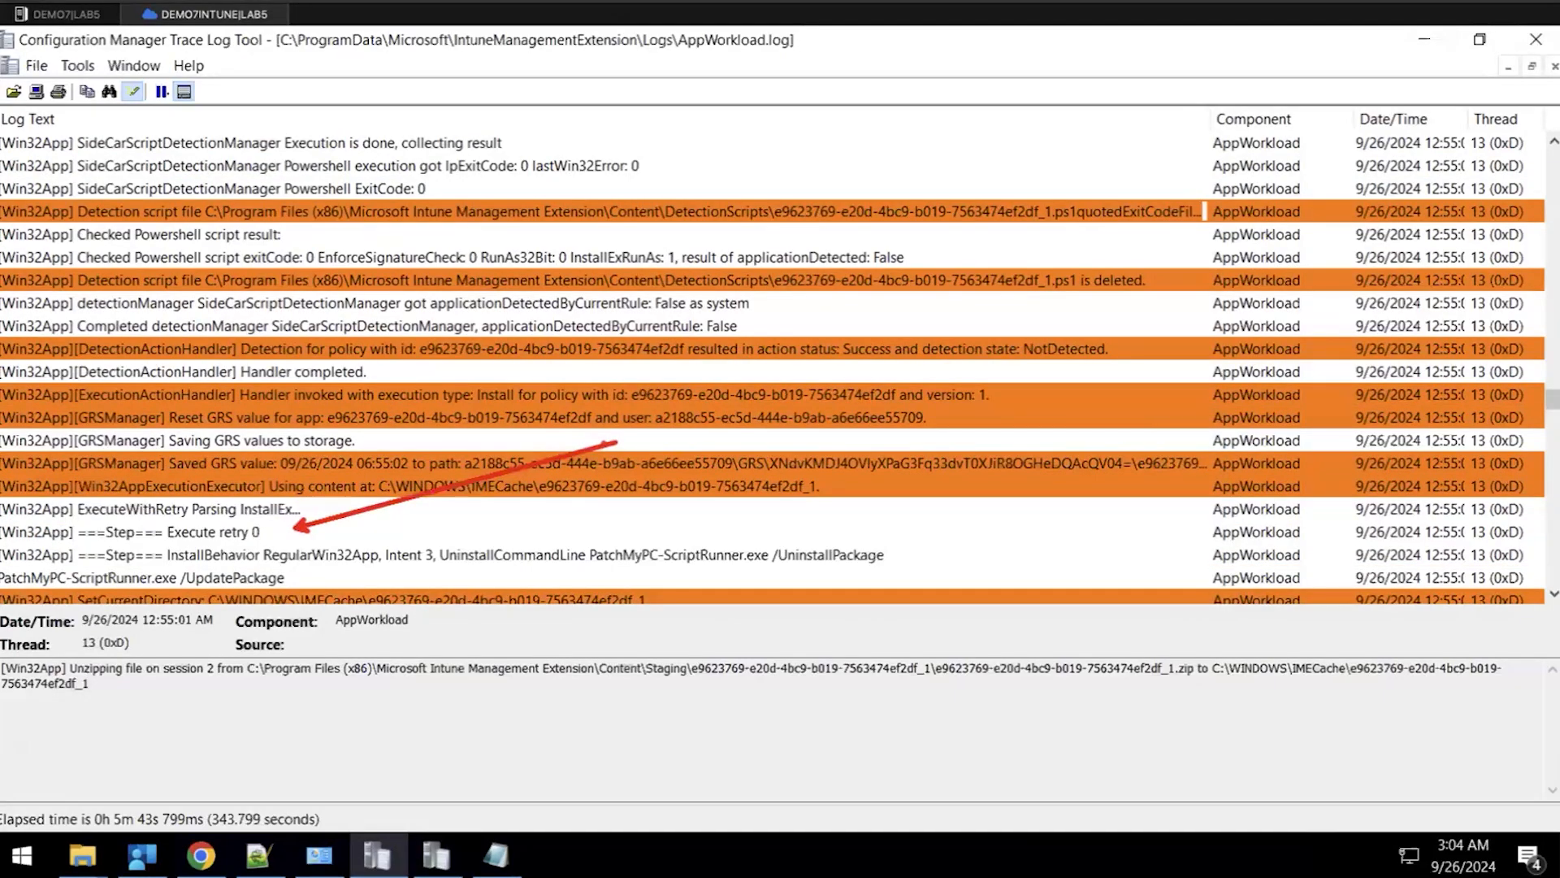
scroll(529, 394, down, 2)
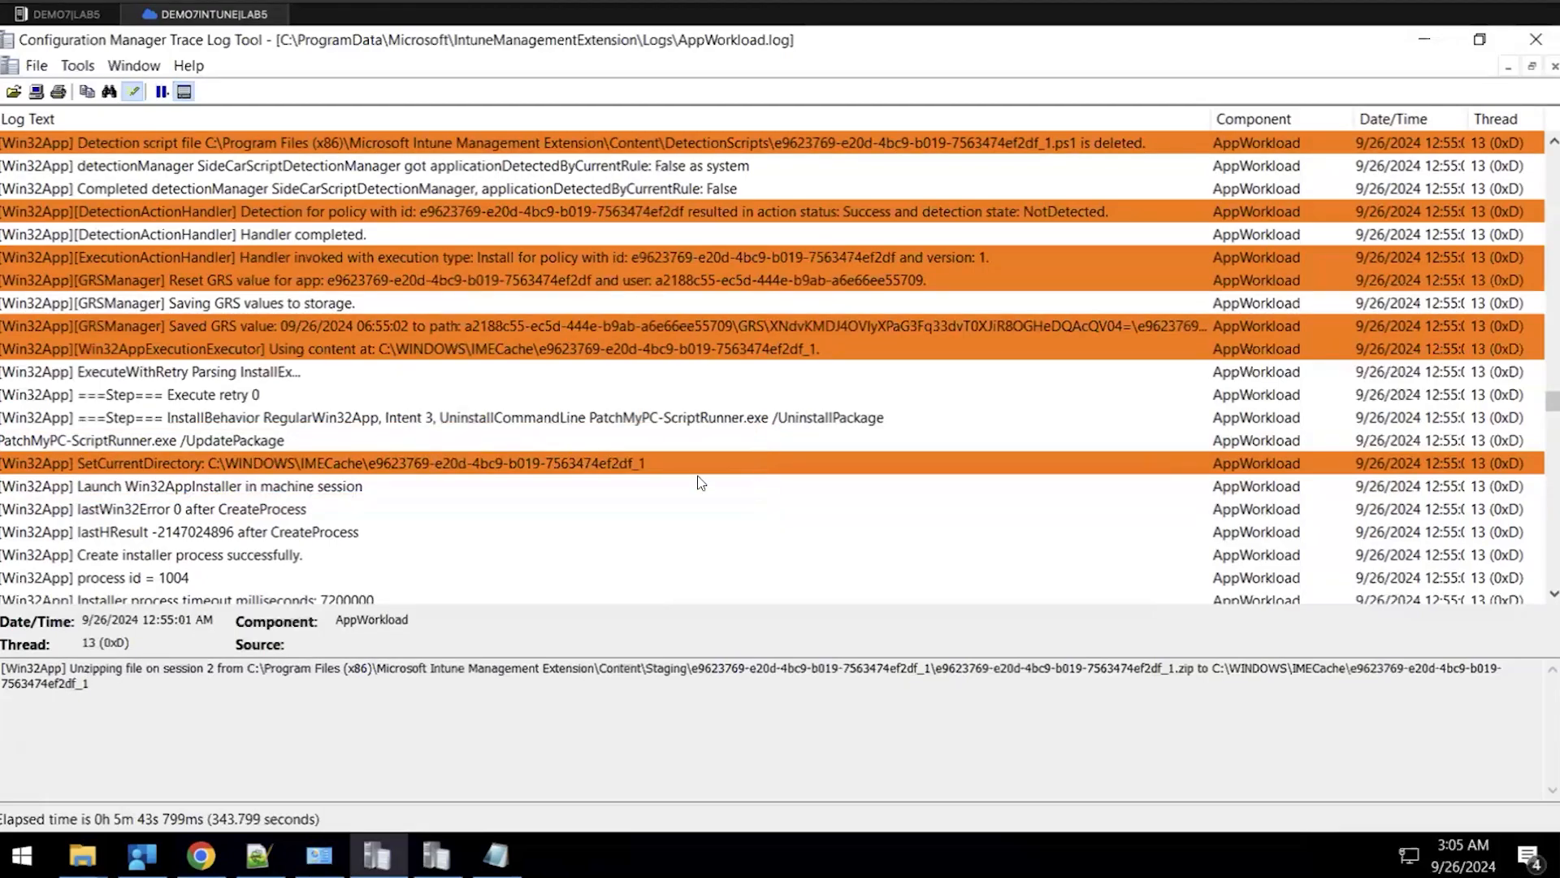
click(580, 457)
scroll(580, 457, down, 3)
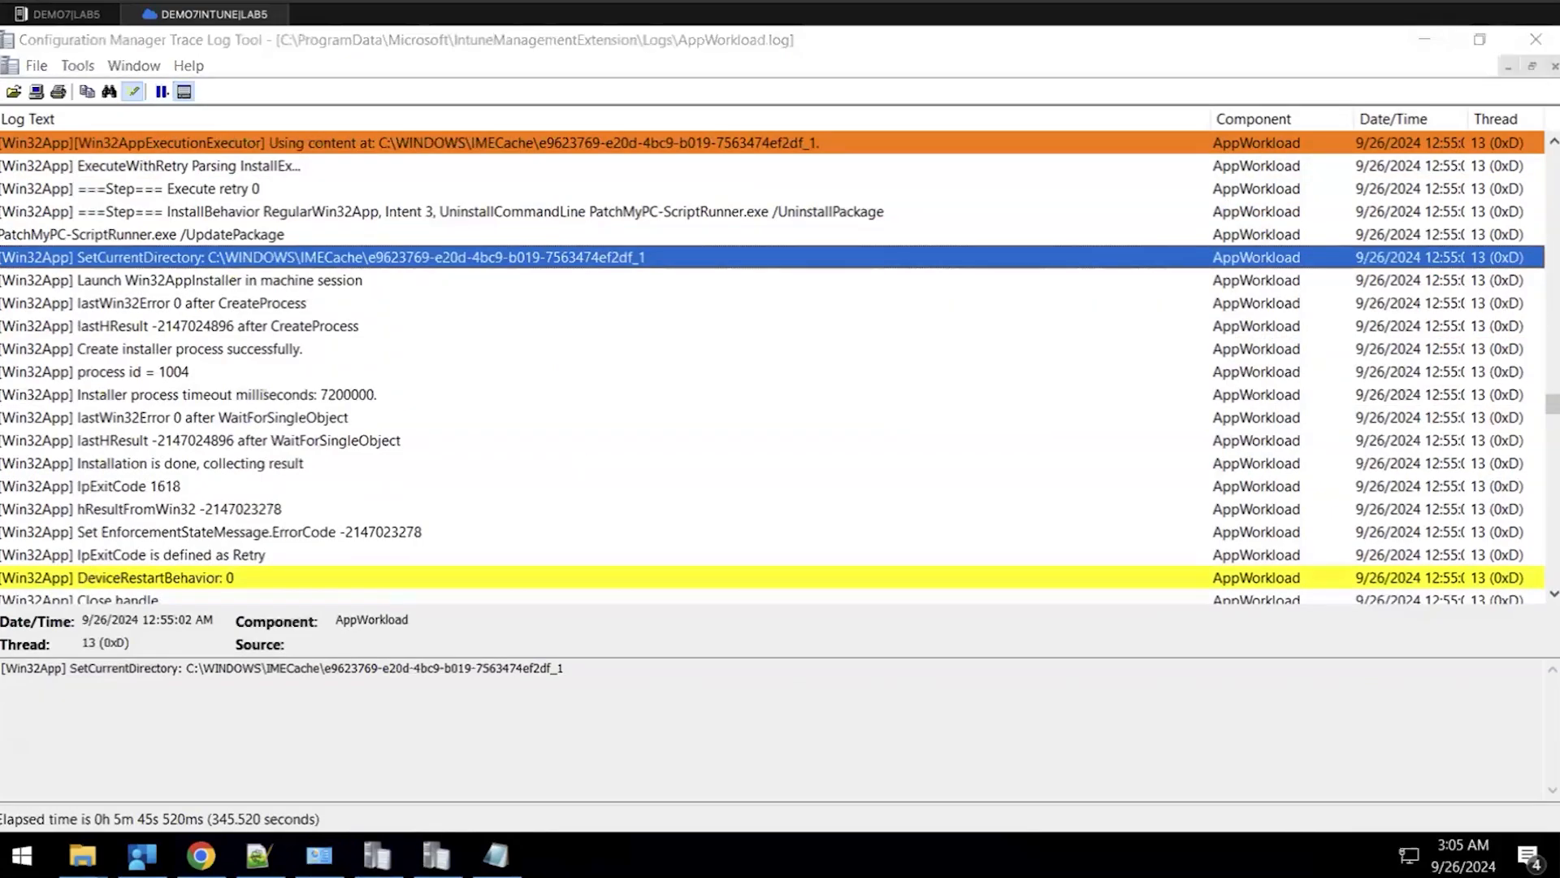
drag(210, 481, 398, 482)
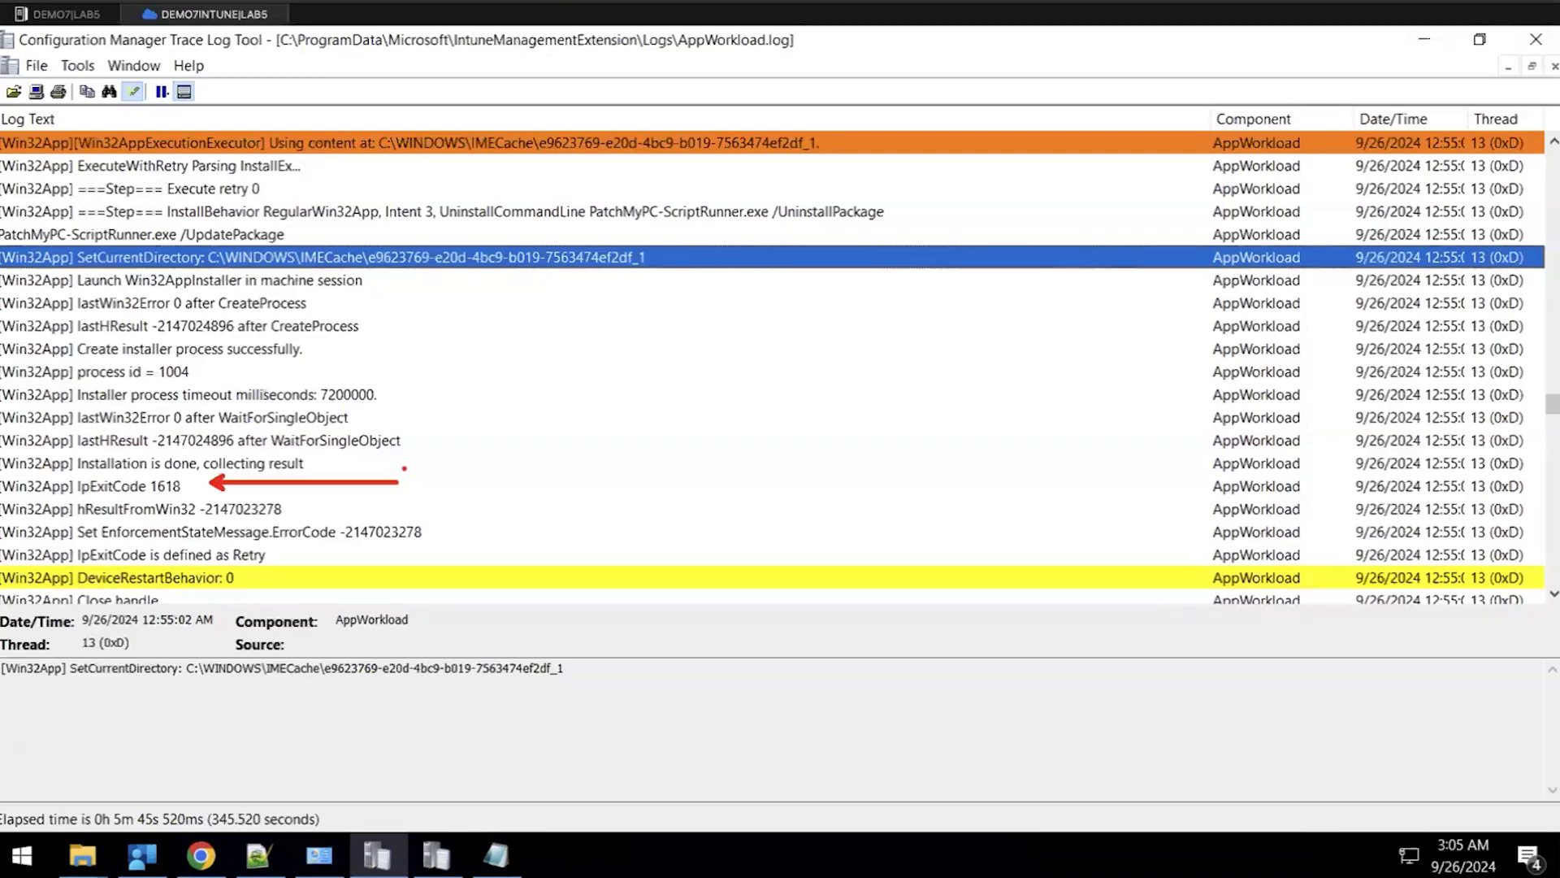
key(Escape)
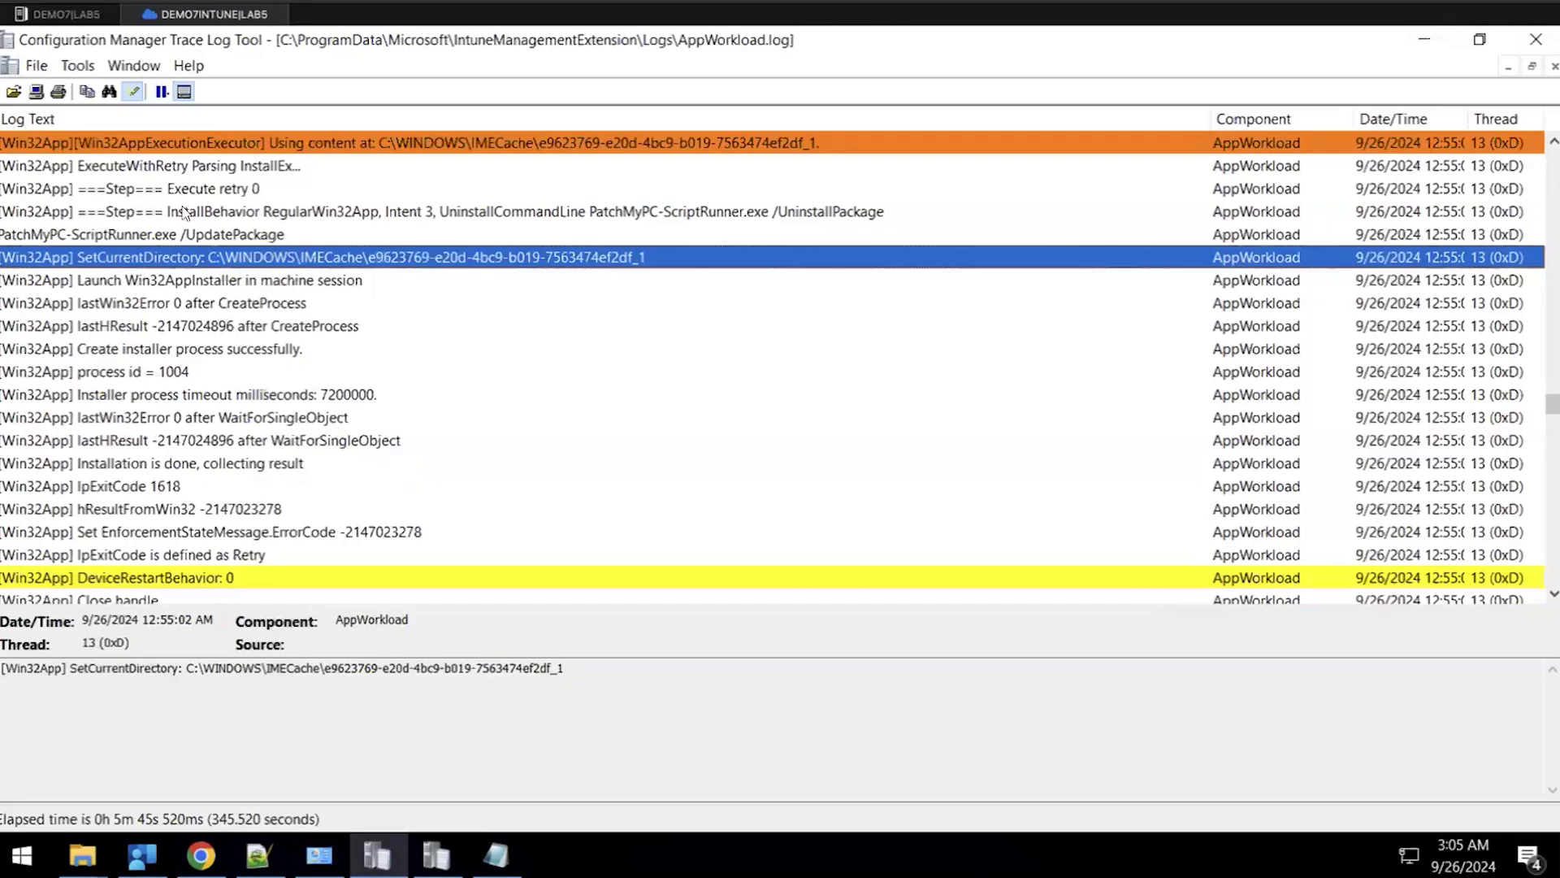
Switch to the Intune admin center, search Windows apps for notepad and open the properties of Update for Notepad++ 8.7.0 (x64)
click(69, 16)
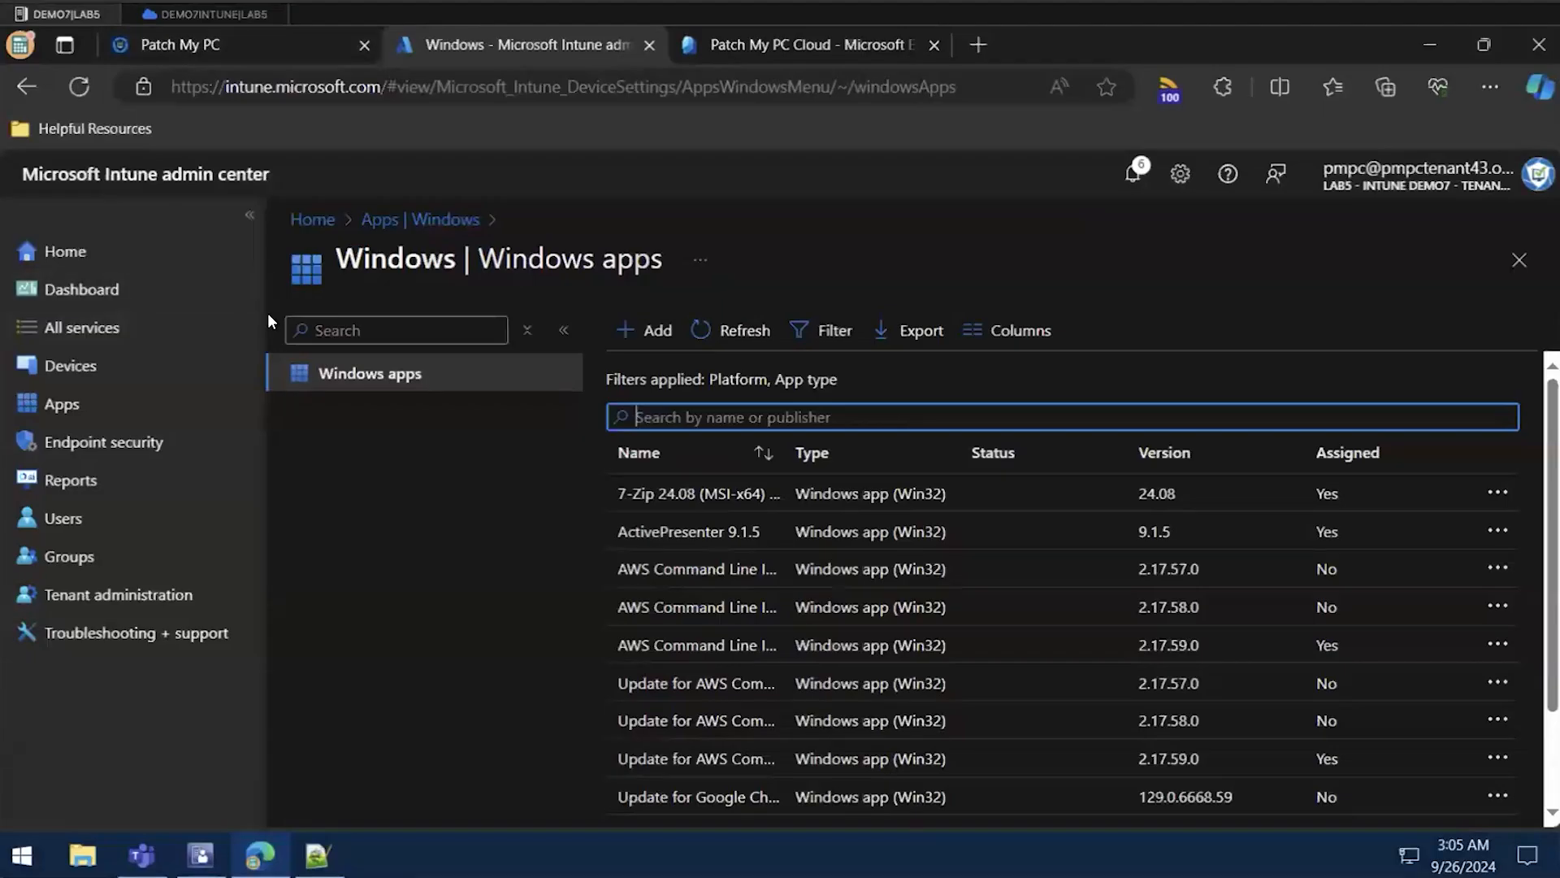
text(notepad)
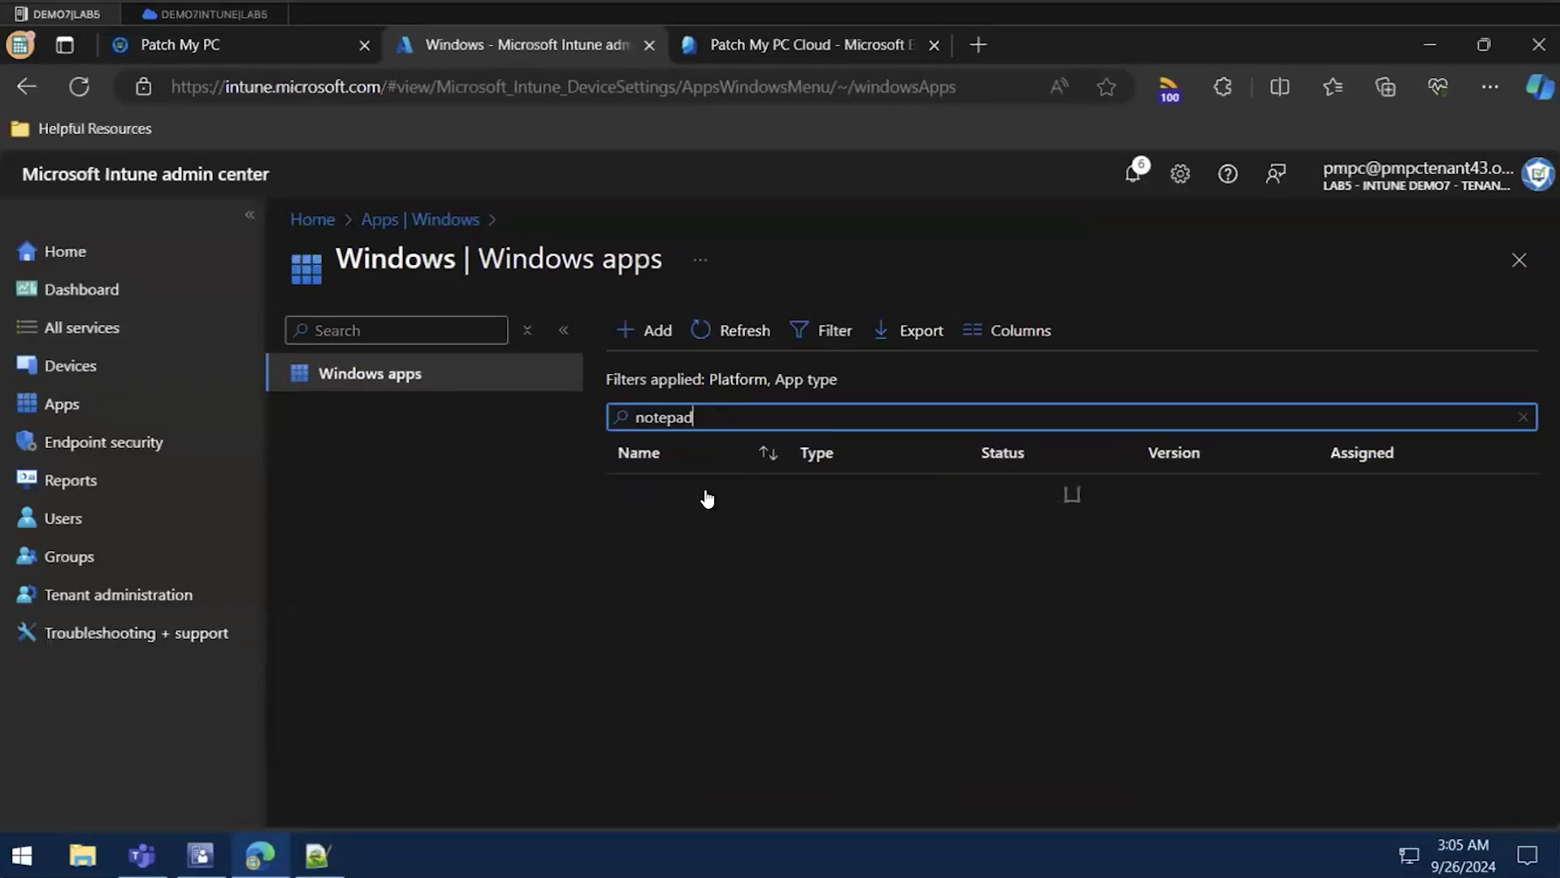
click(708, 494)
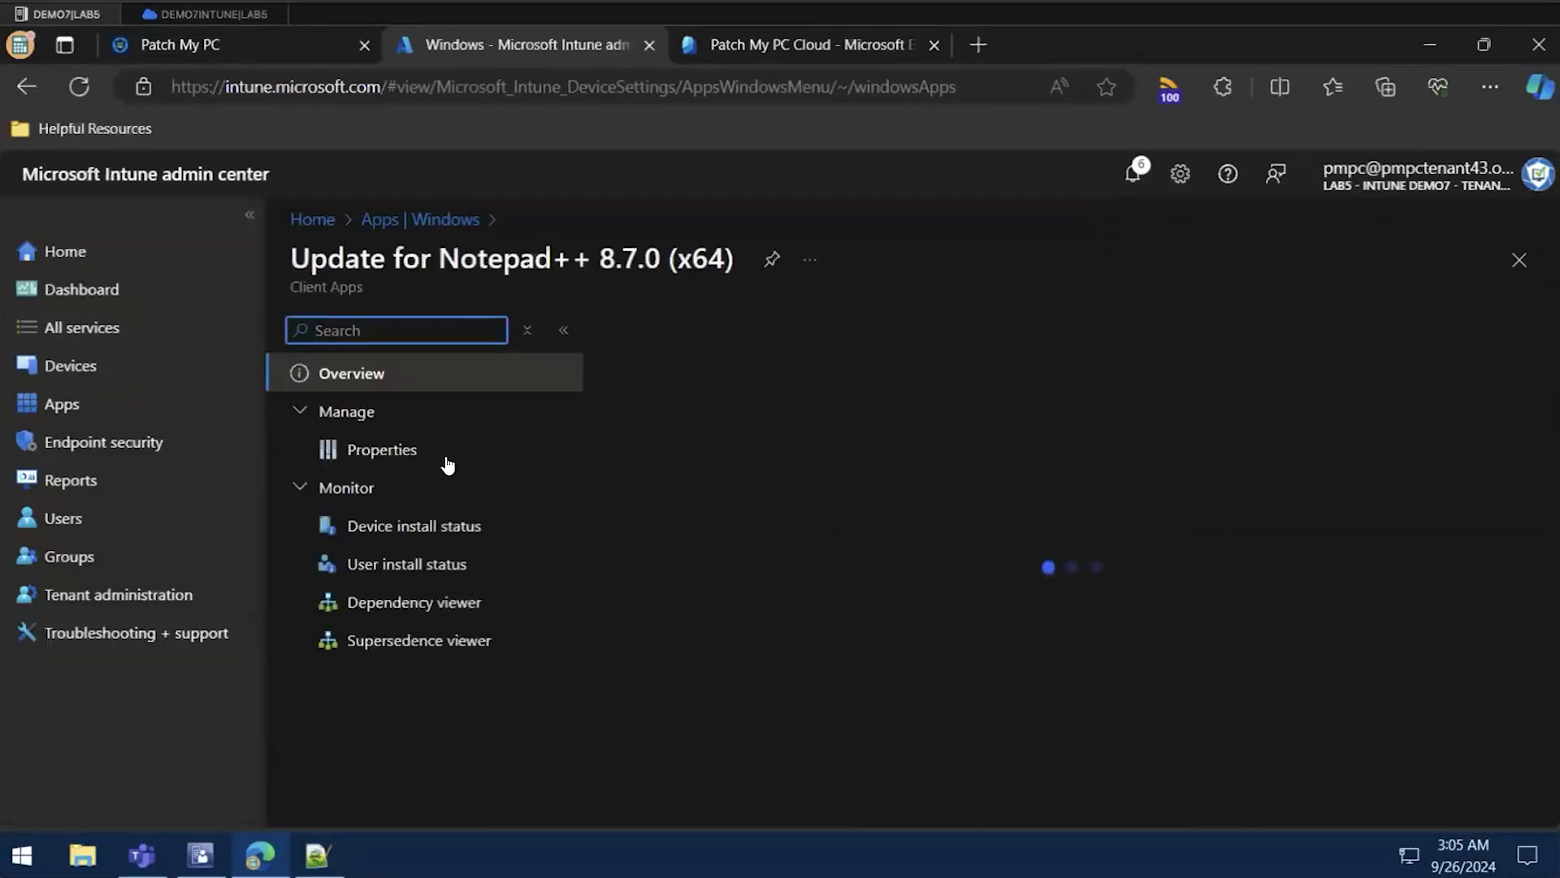
click(415, 455)
Examine the return codes in the app's Program settings, comparing the success and retry codes
scroll(988, 499, down, 5)
scroll(1043, 536, down, 2)
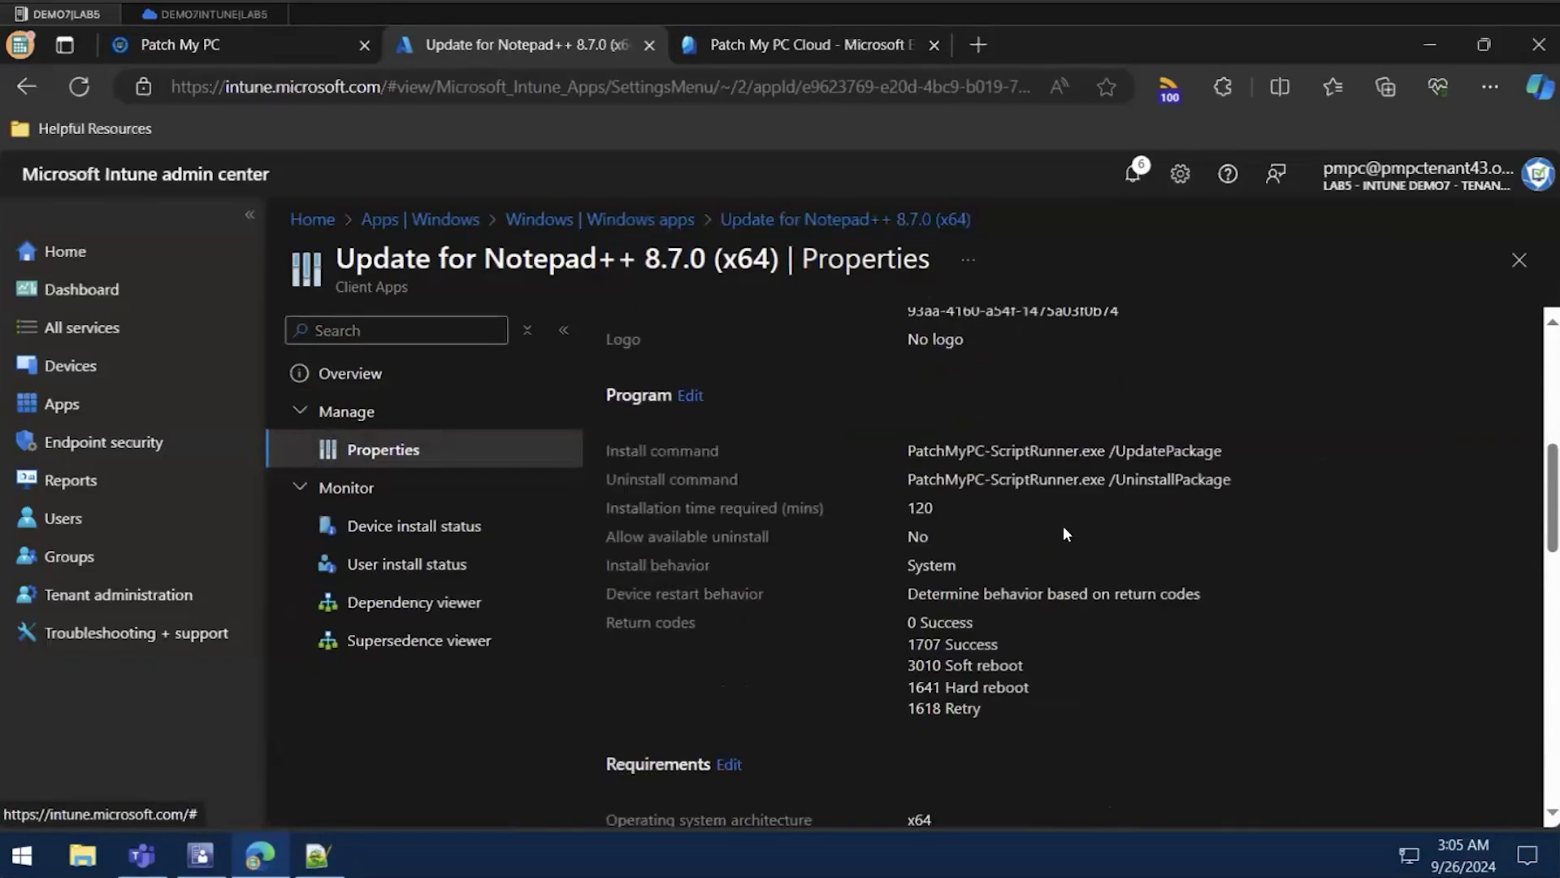
key(ctrl+2)
drag(1007, 615, 1154, 615)
drag(1010, 714, 1179, 730)
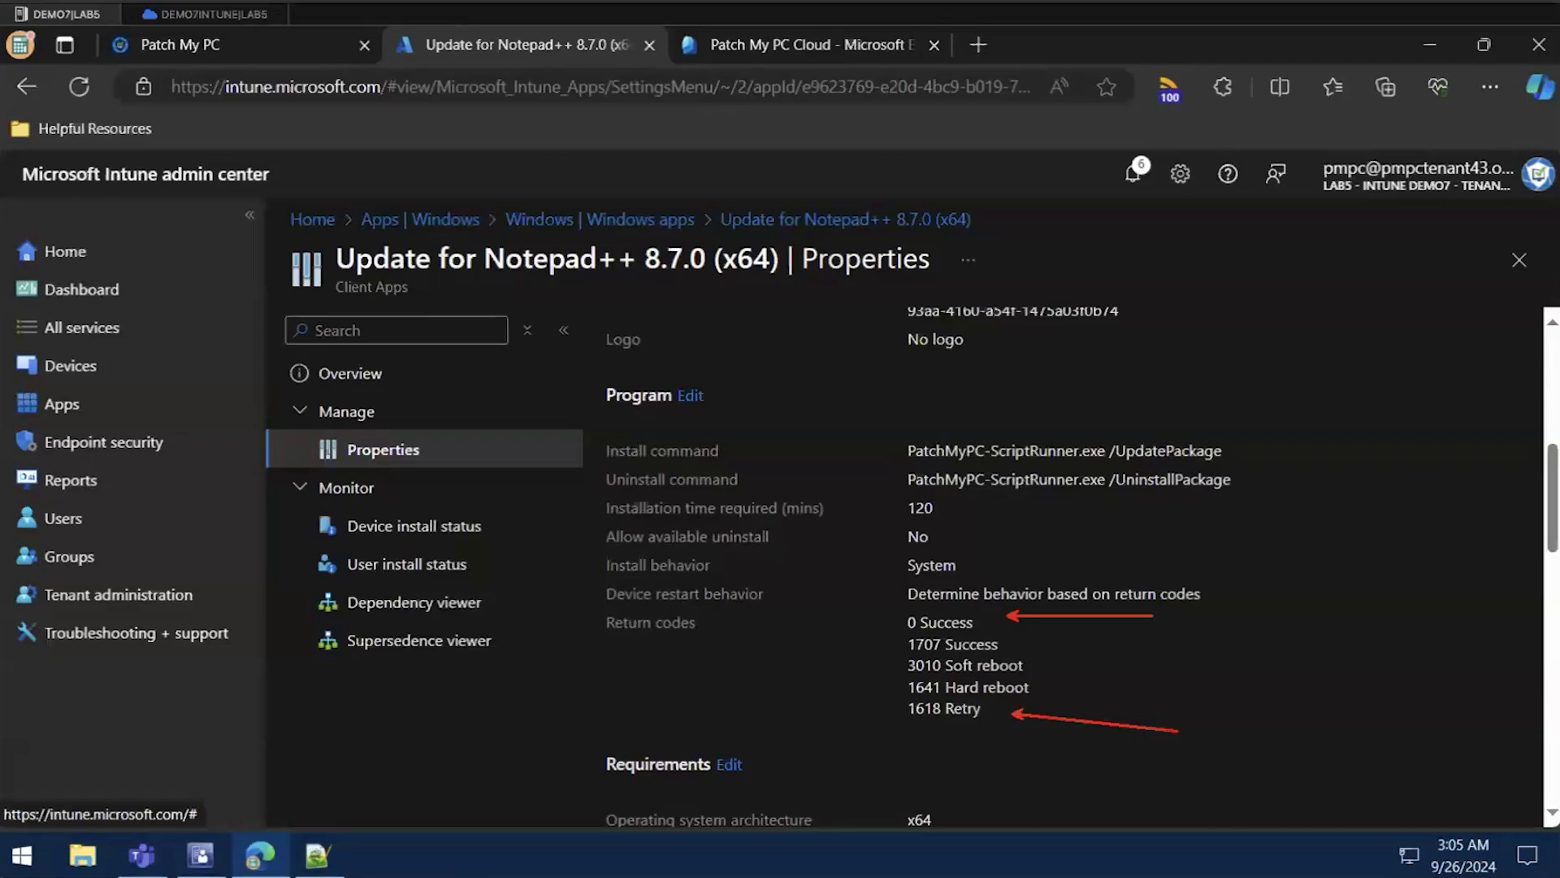
key(Escape)
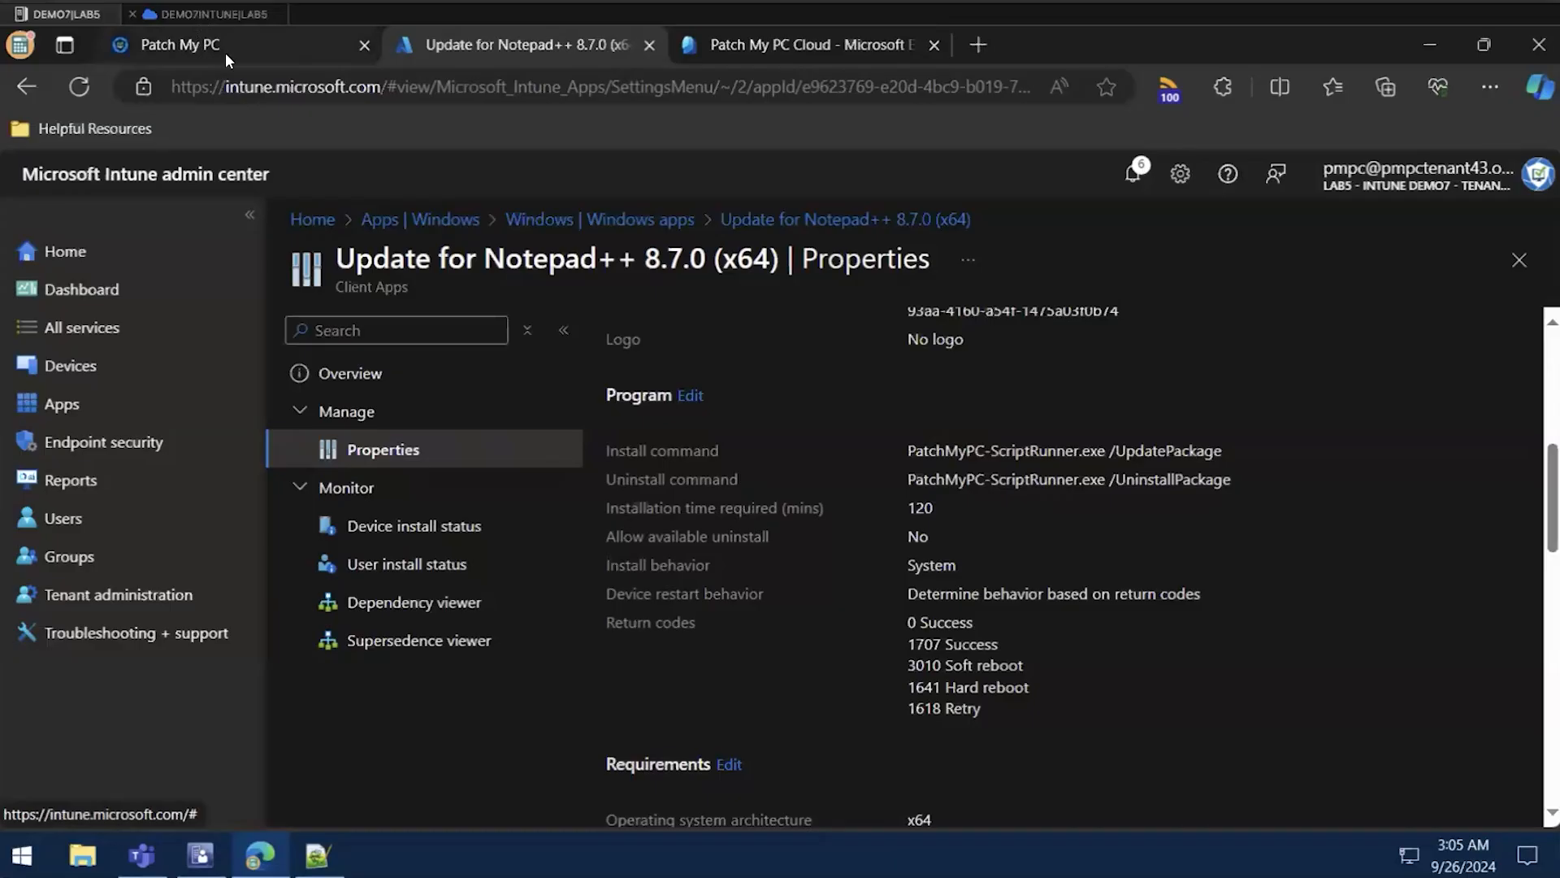
Switch back to AppWorkload.log in the Configuration Manager Trace Log Tool and compare the timestamps of the first exit code and Execute retry 1
click(215, 14)
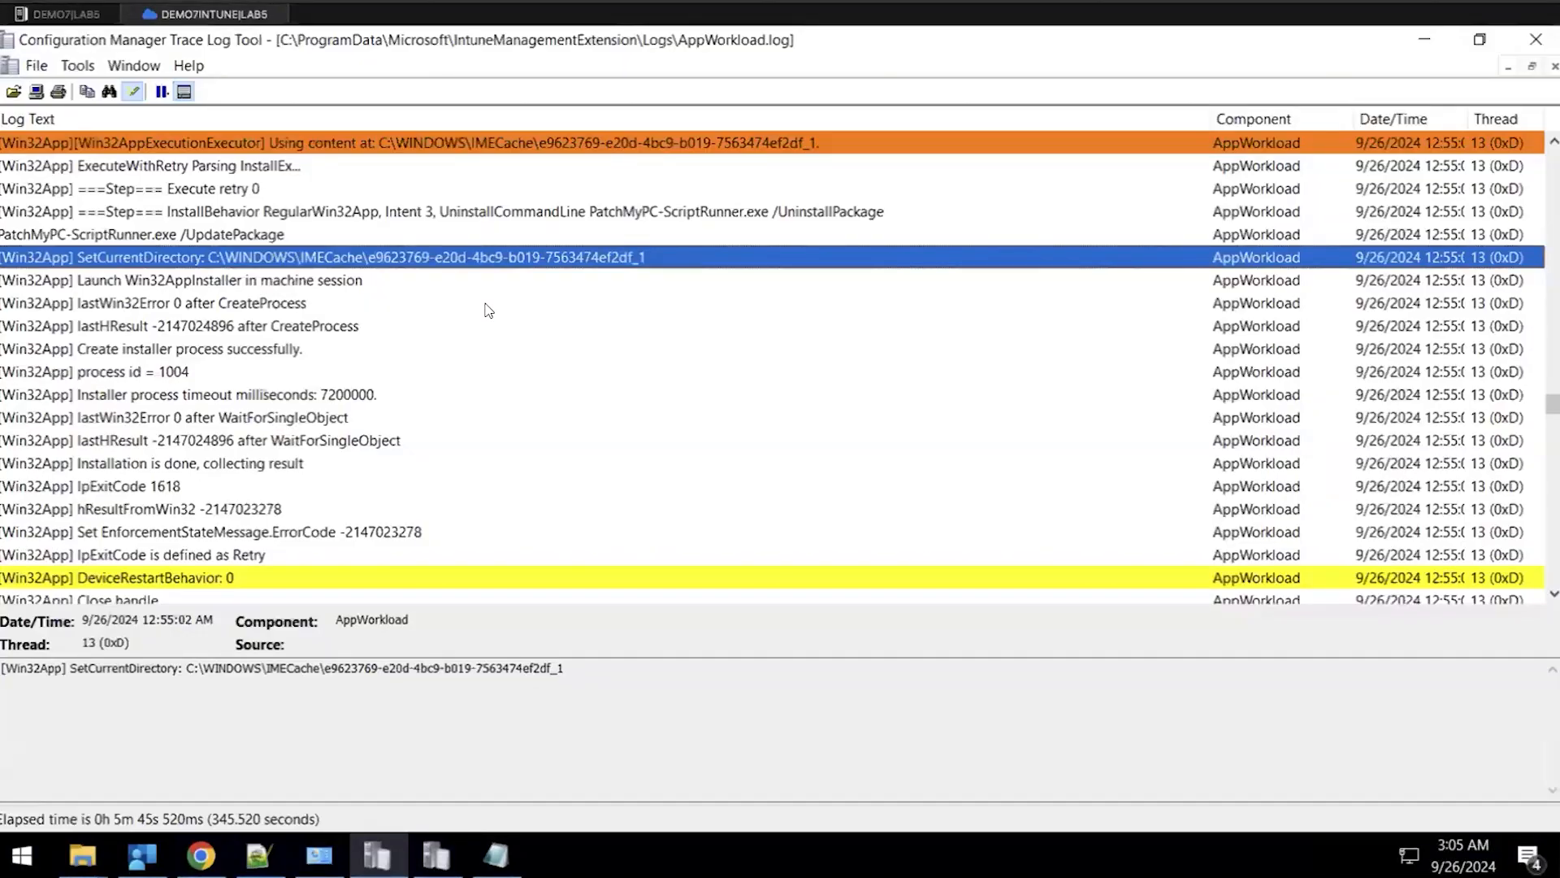
click(249, 187)
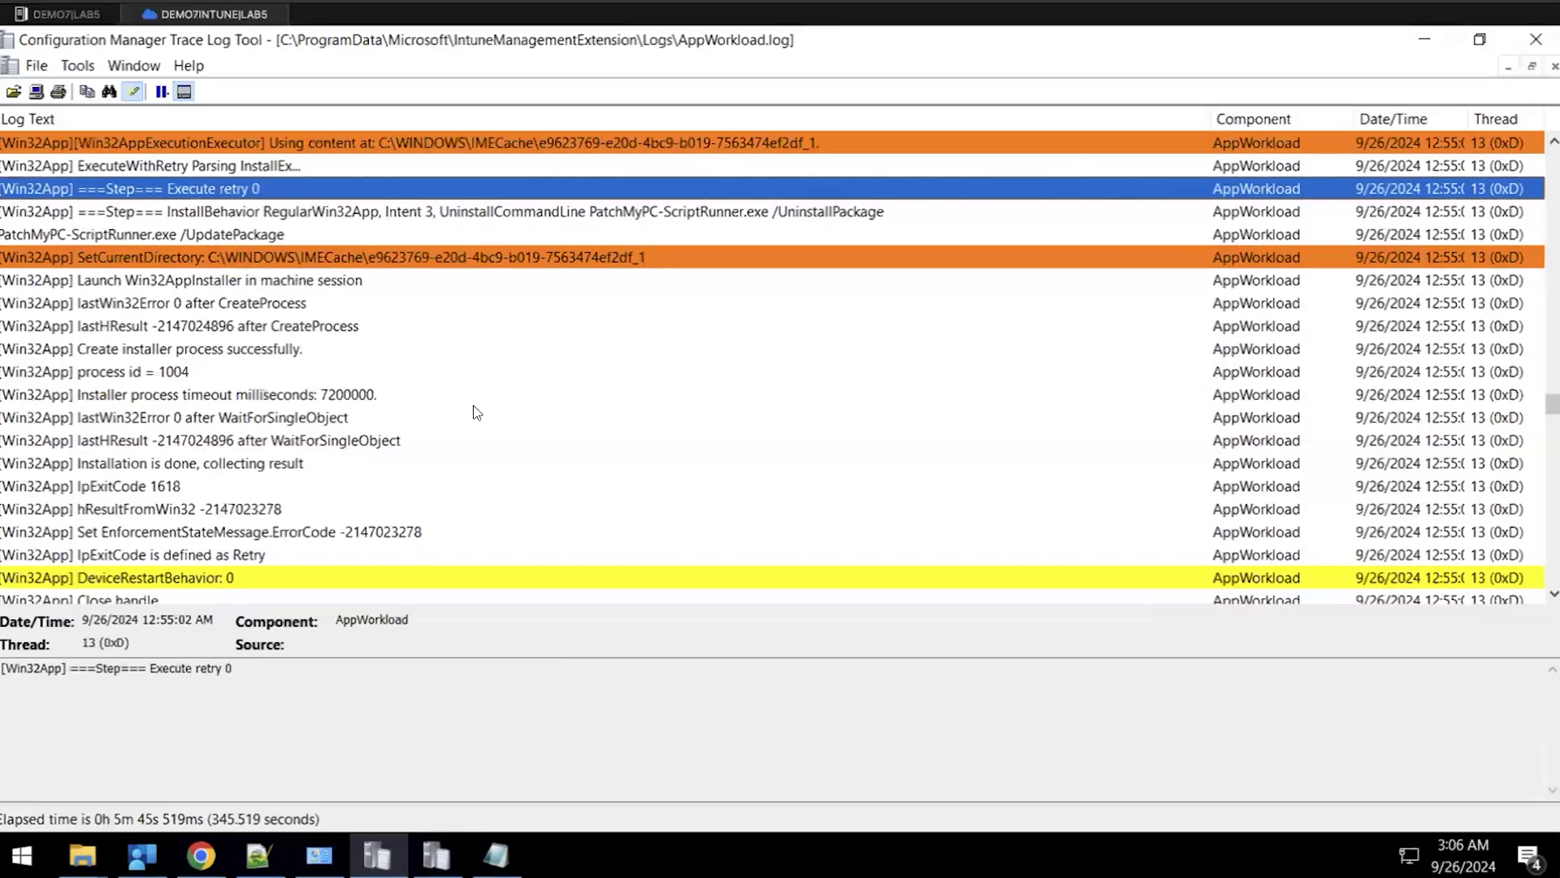
scroll(420, 460, down, 3)
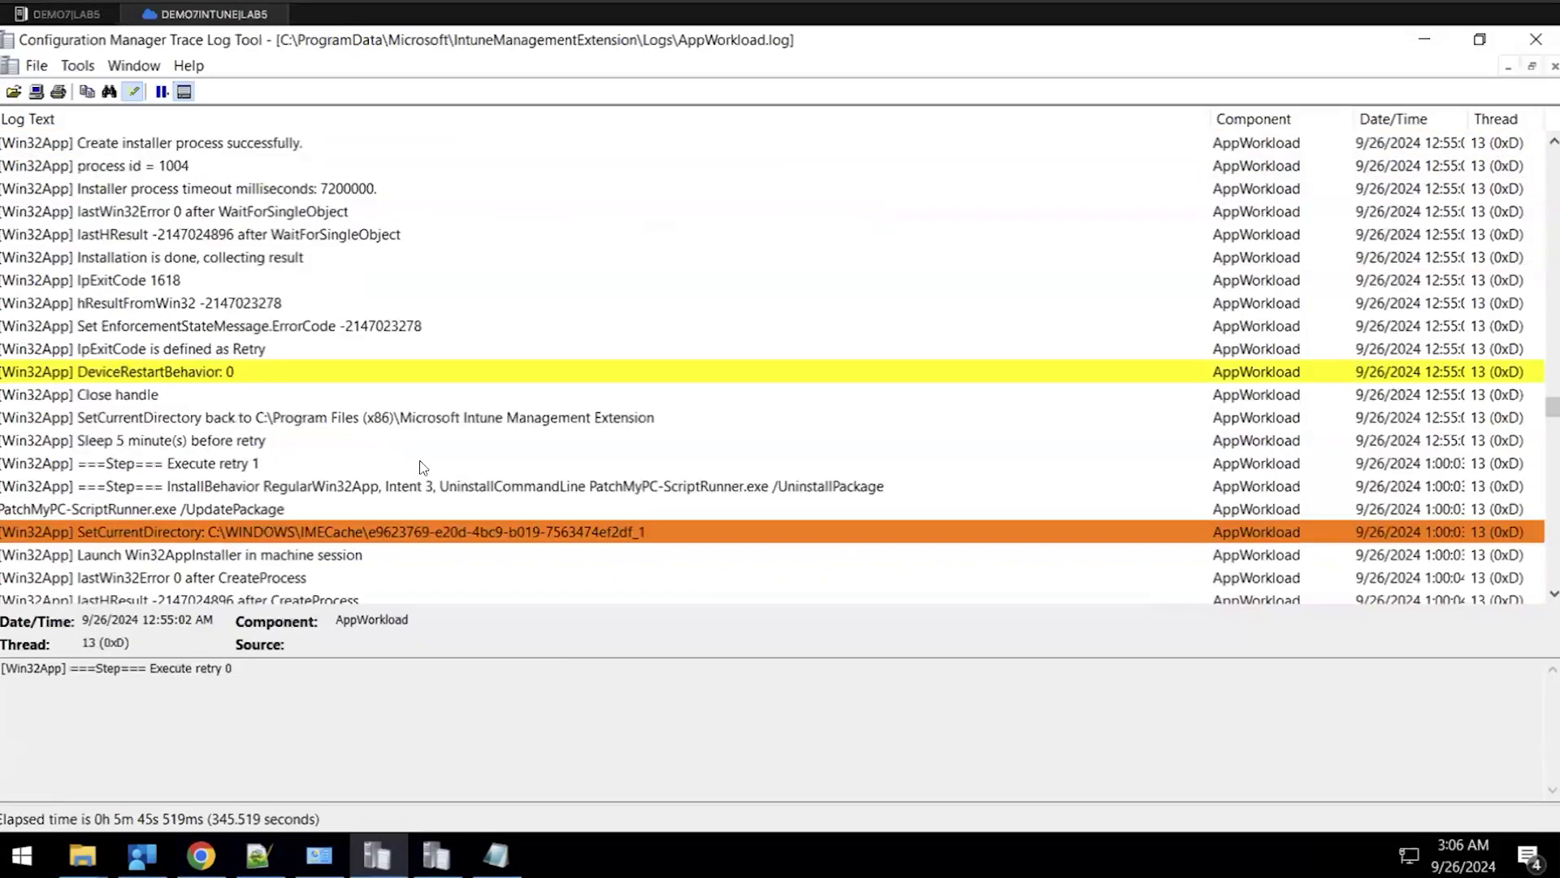
click(357, 464)
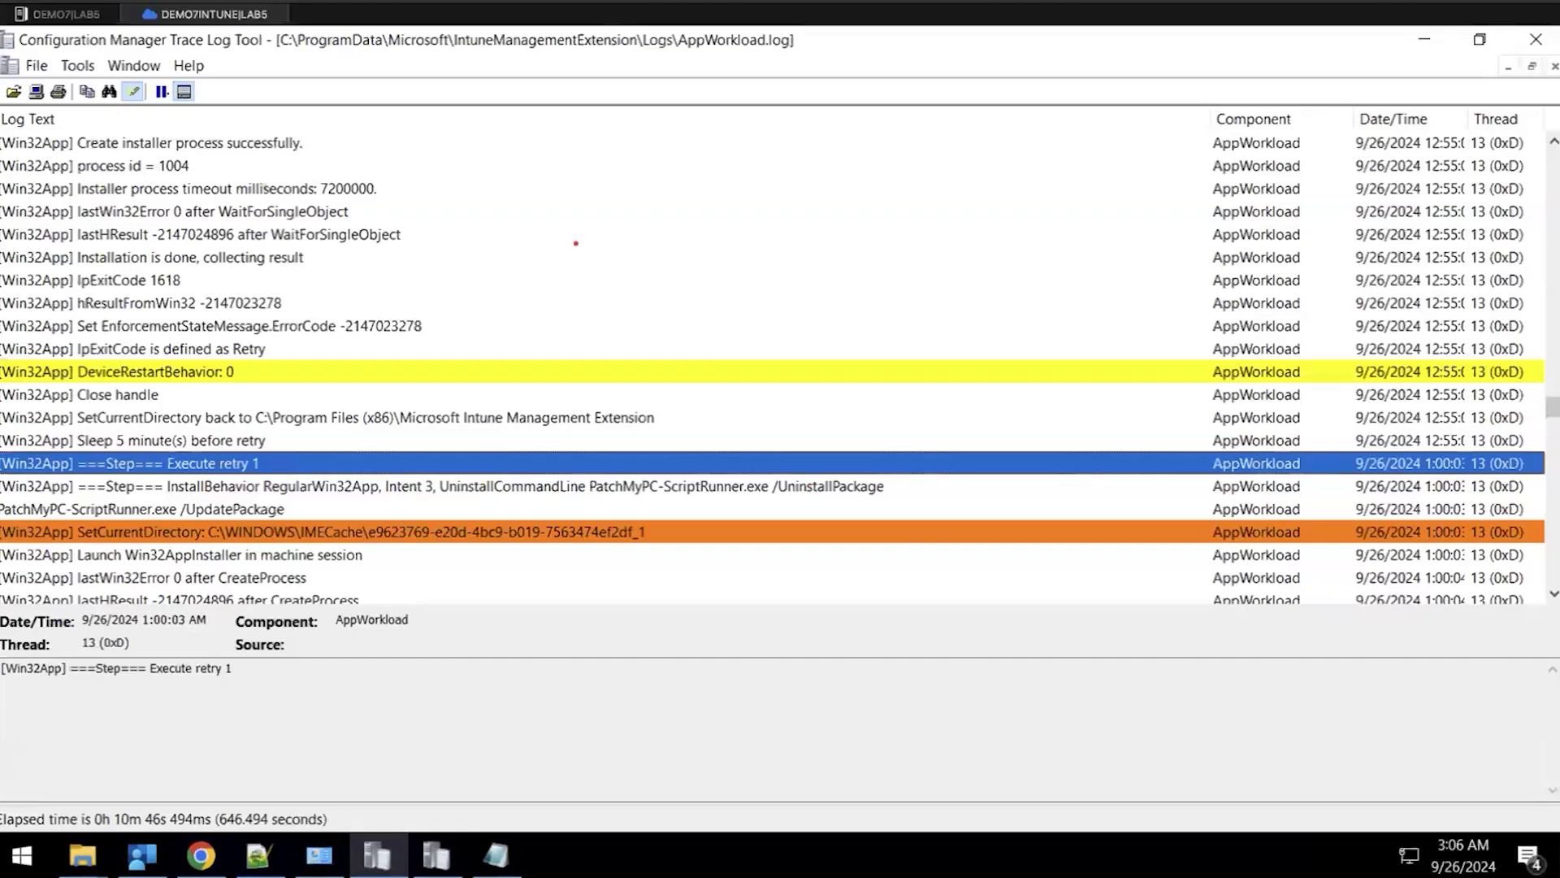
drag(353, 272, 603, 209)
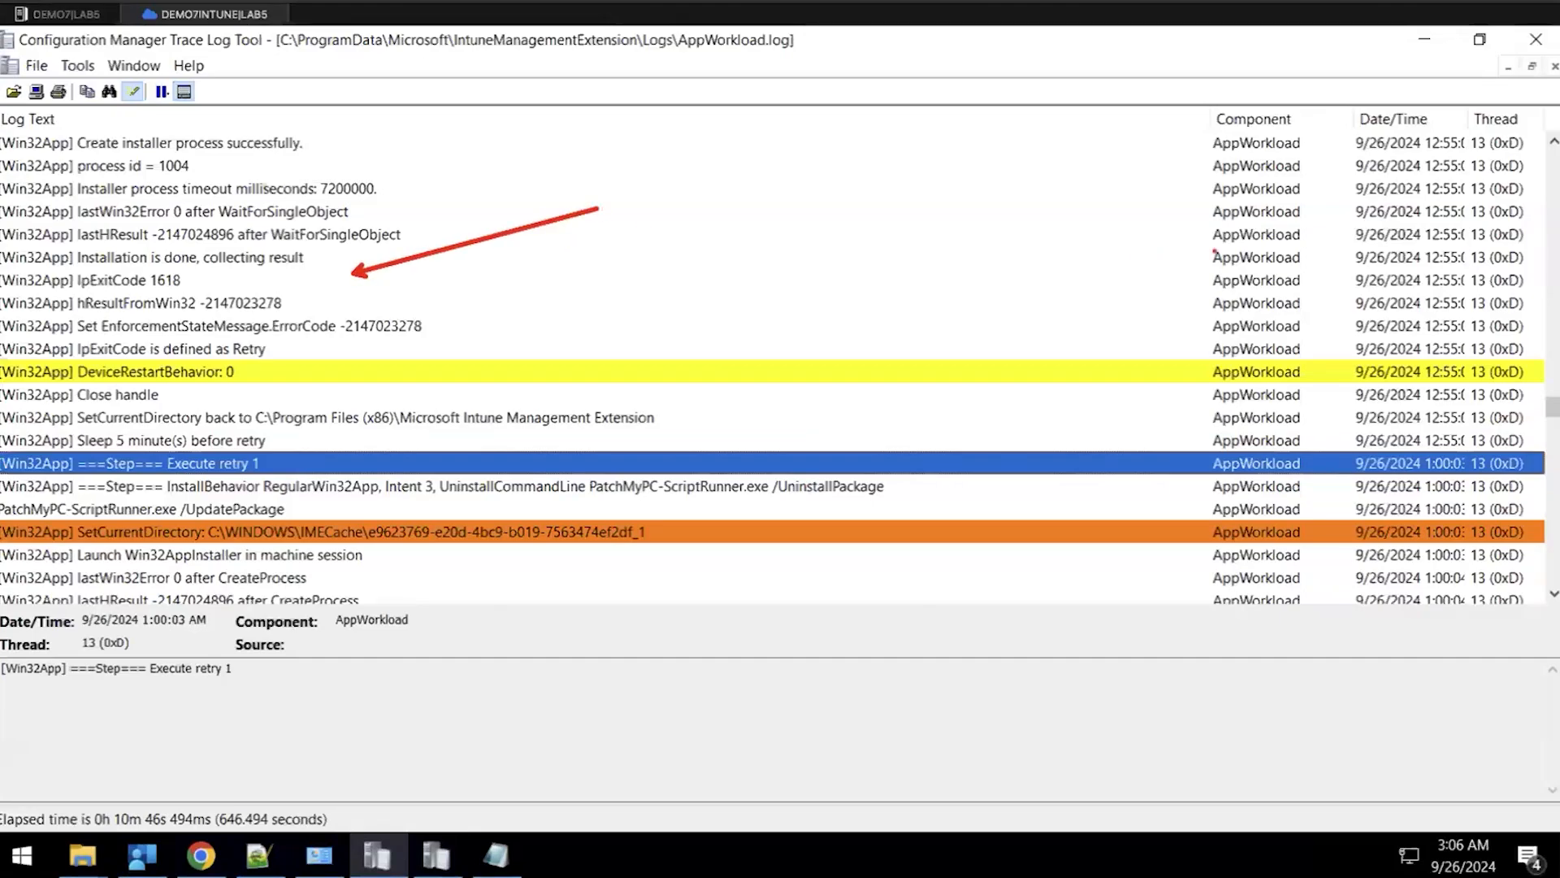
drag(1311, 256, 1484, 335)
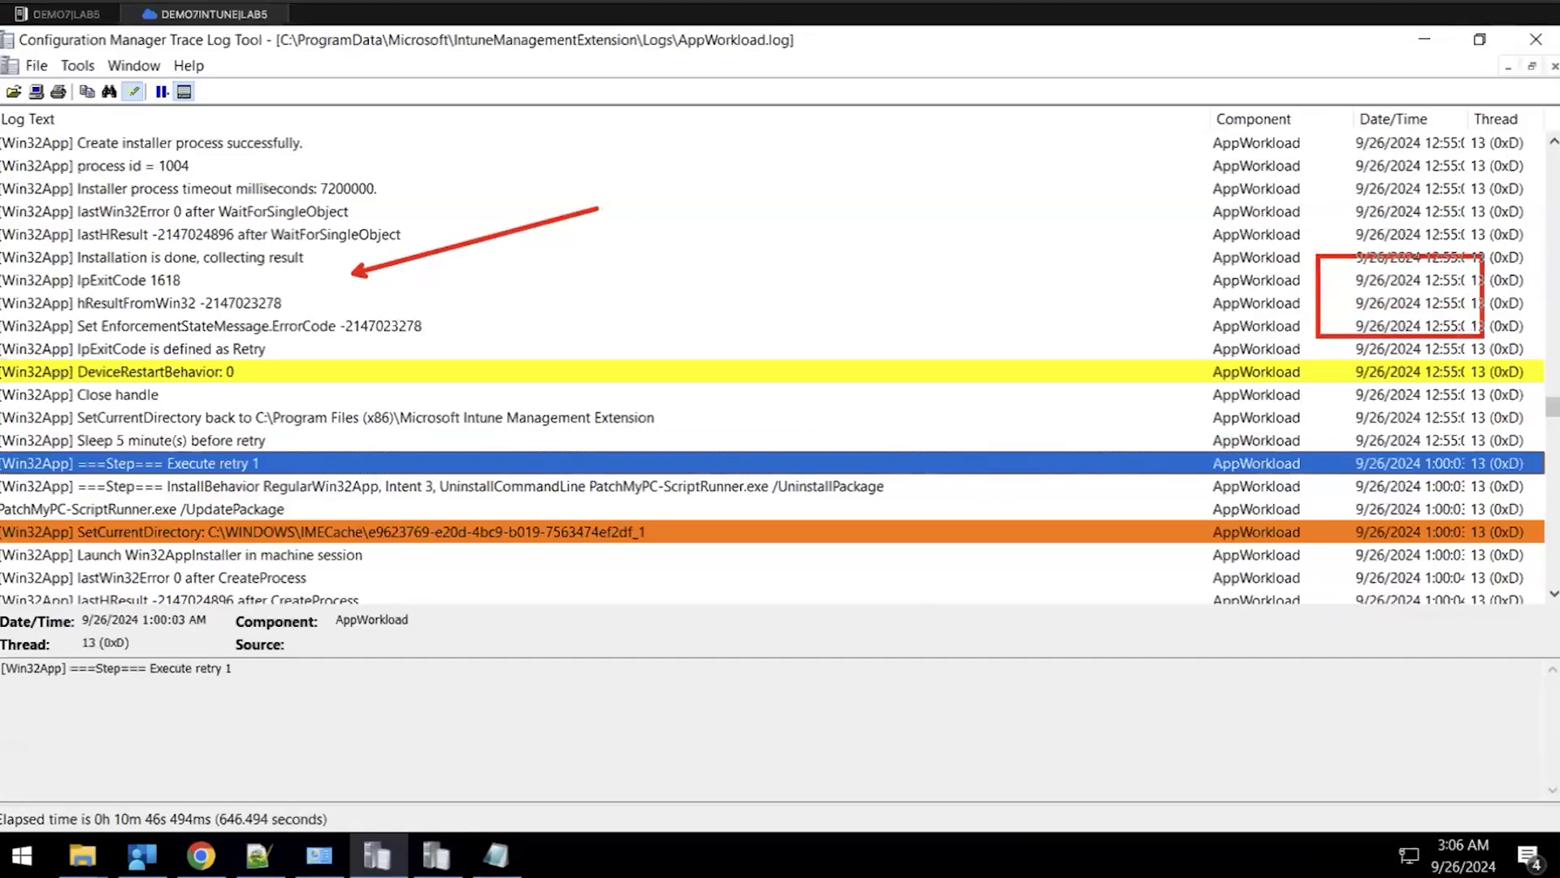
mouse_move(1333, 435)
mouse_down()
mouse_move(1475, 454)
mouse_move(1484, 486)
mouse_up()
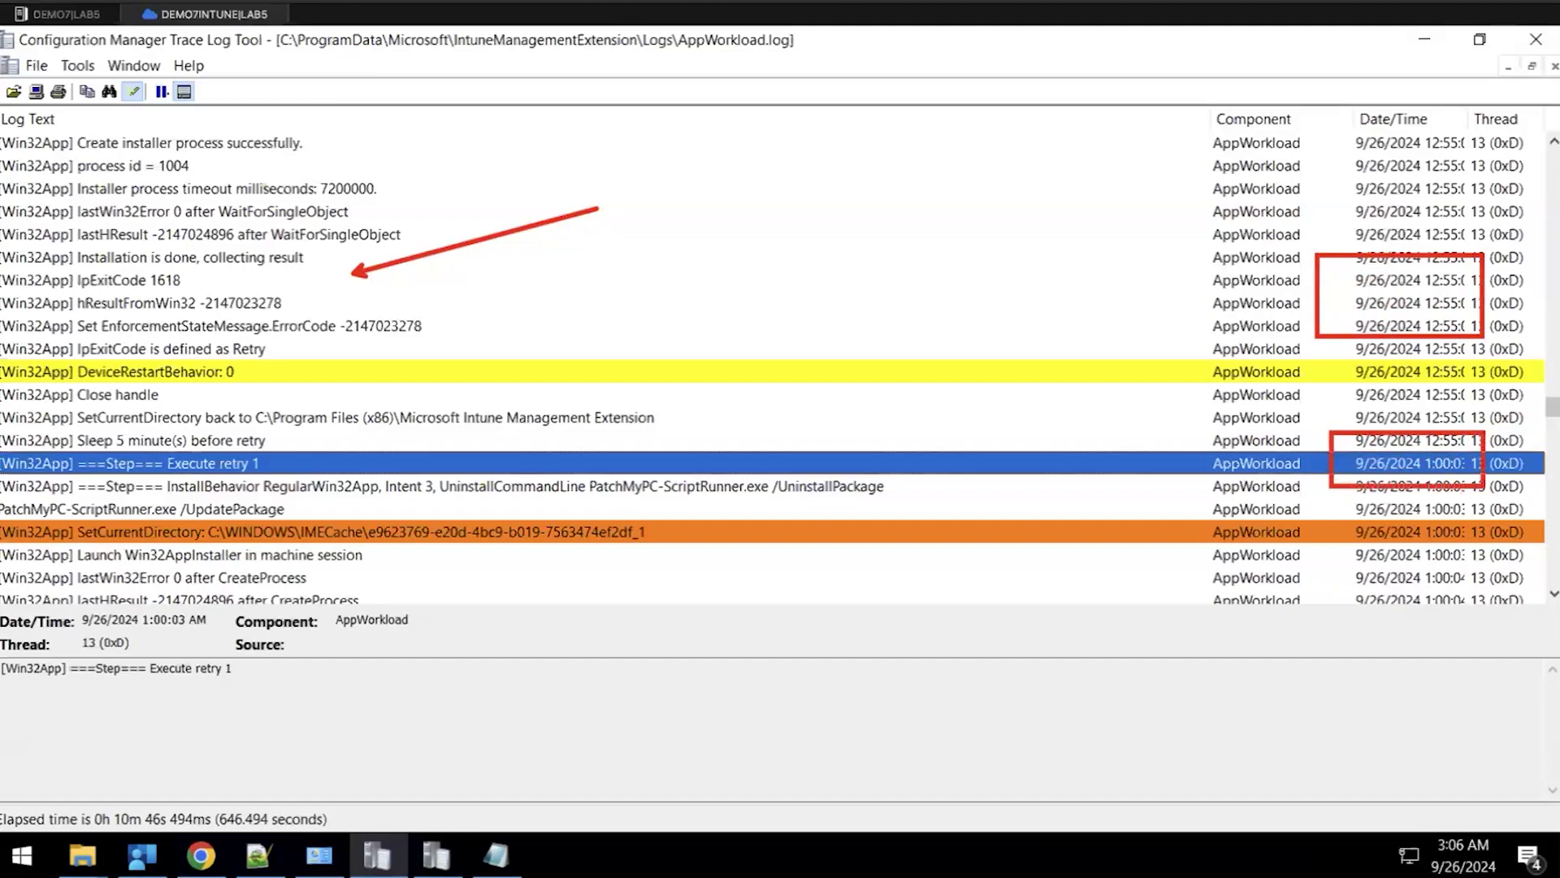
drag(299, 457, 386, 424)
key(Escape)
Check the installer exit code entry logged for the Execute retry 1 attempt
scroll(378, 455, down, 4)
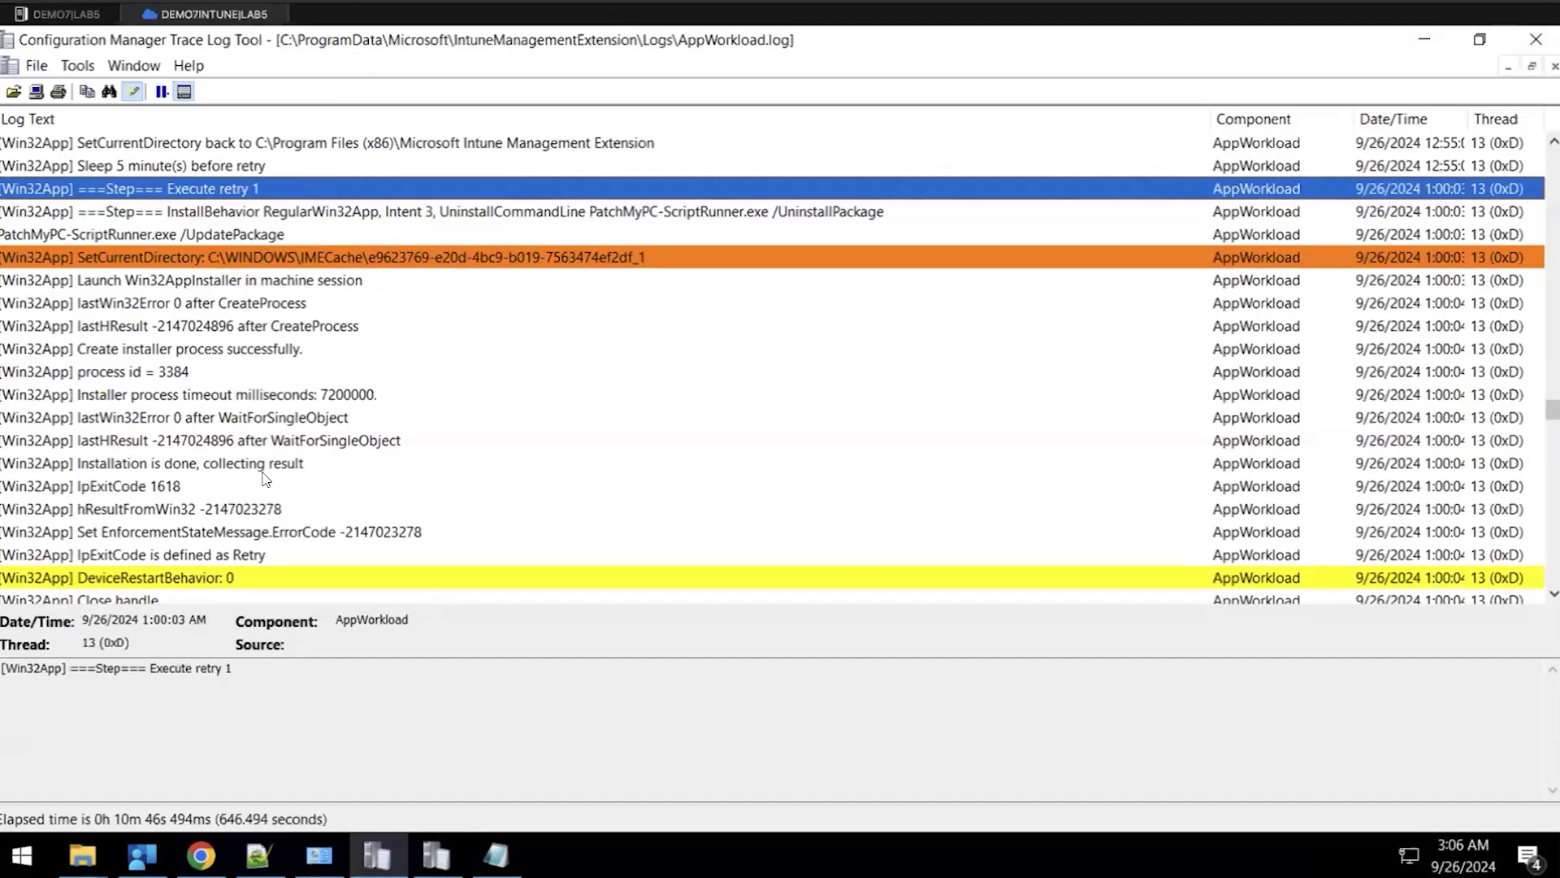
scroll(243, 472, down, 1)
click(163, 421)
scroll(888, 420, down, 2)
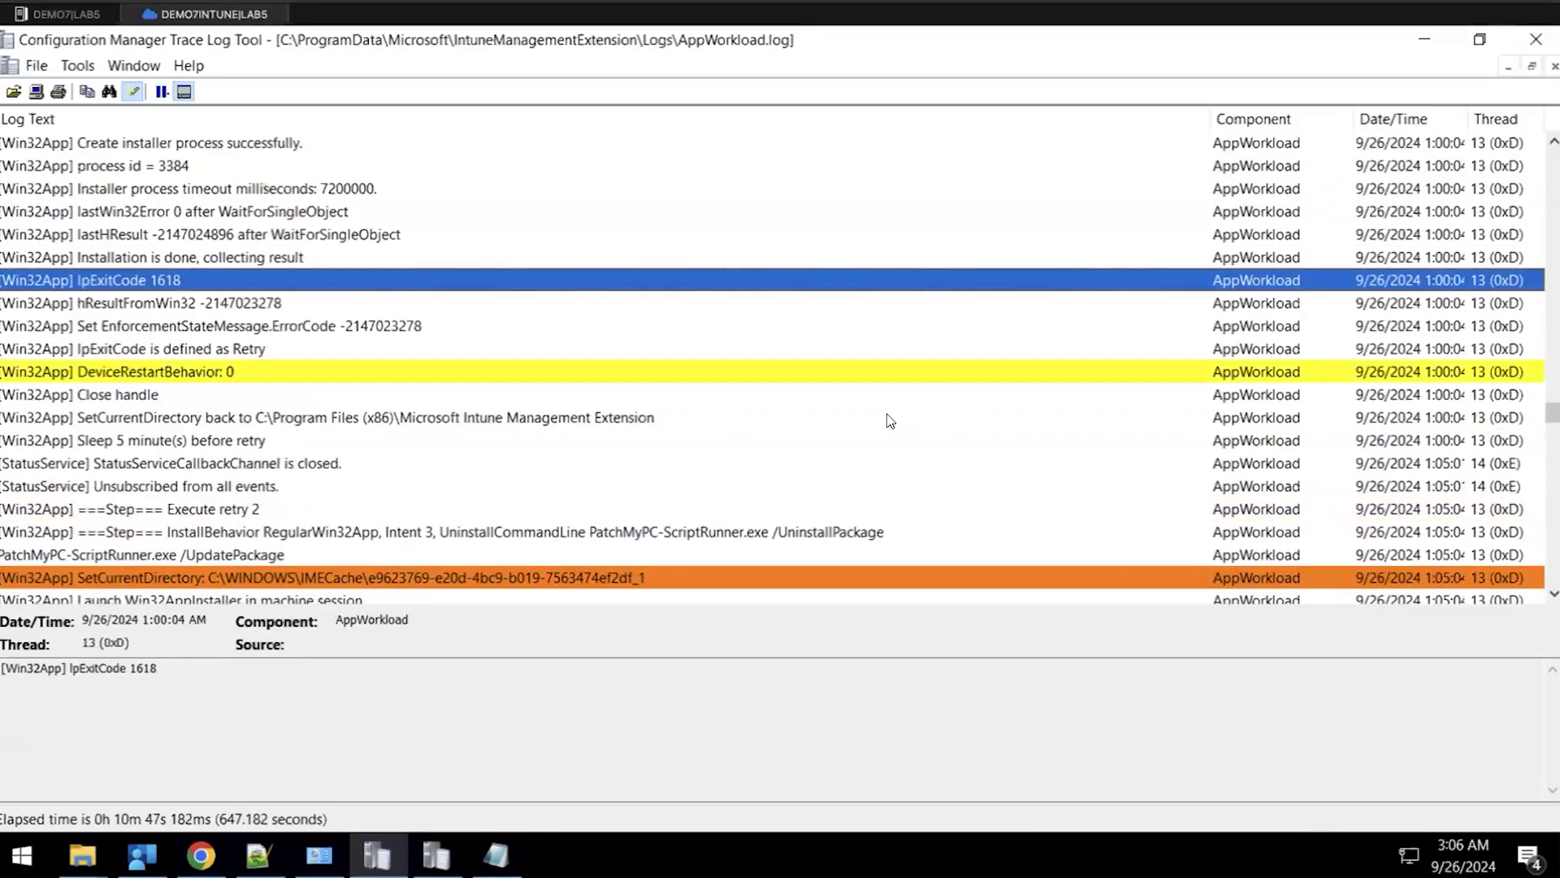
Inspect the Execute retry 2 attempt, its launch entries and timestamps, and follow the log on to Execute retry 3
scroll(785, 503, down, 1)
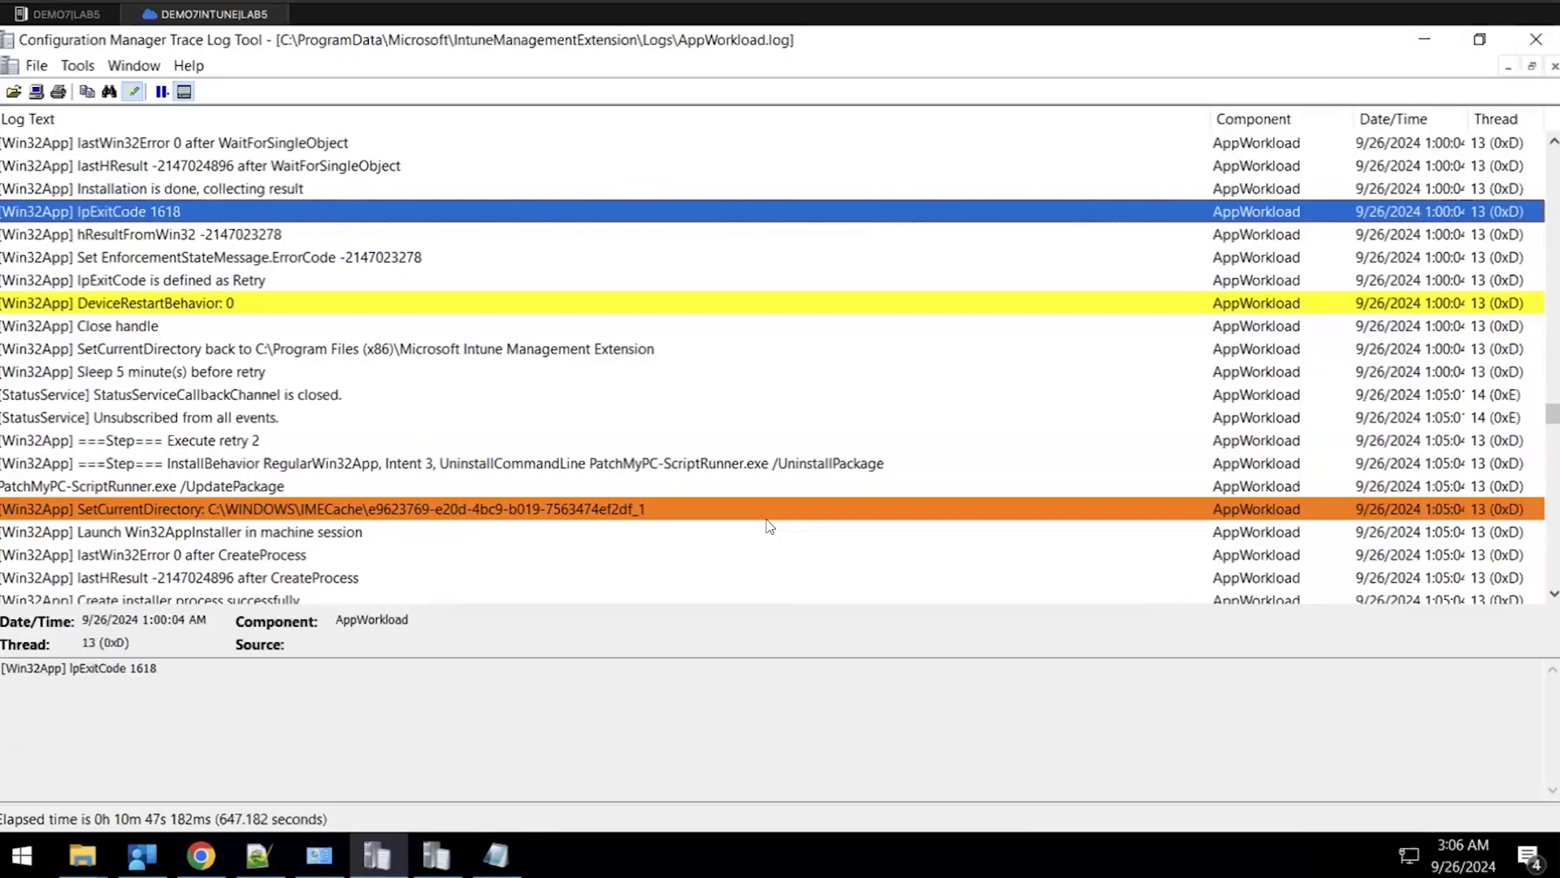
click(787, 530)
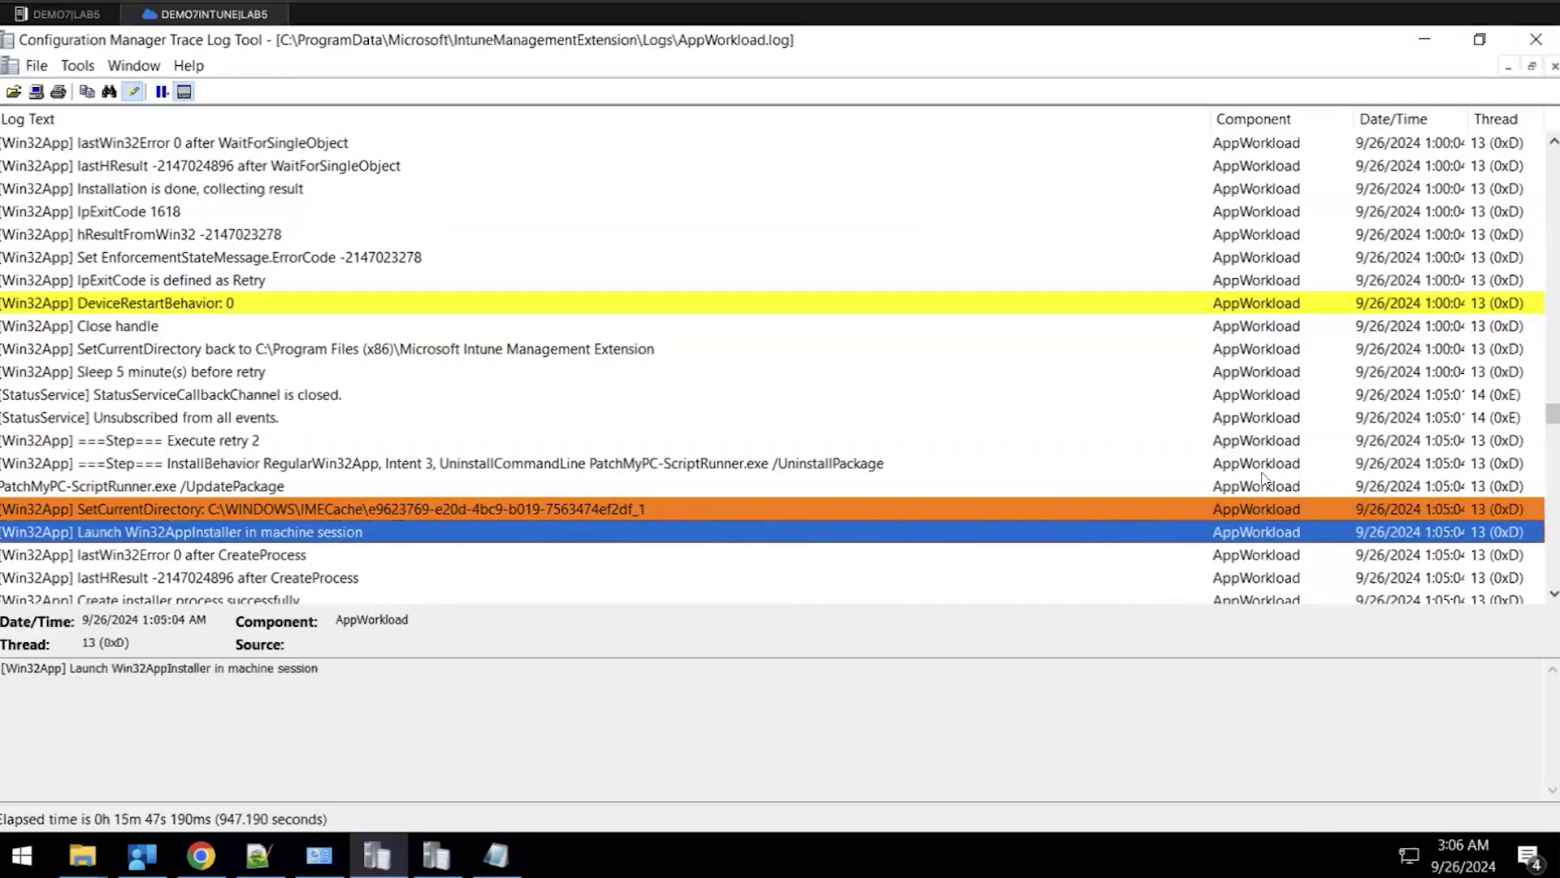
click(1440, 504)
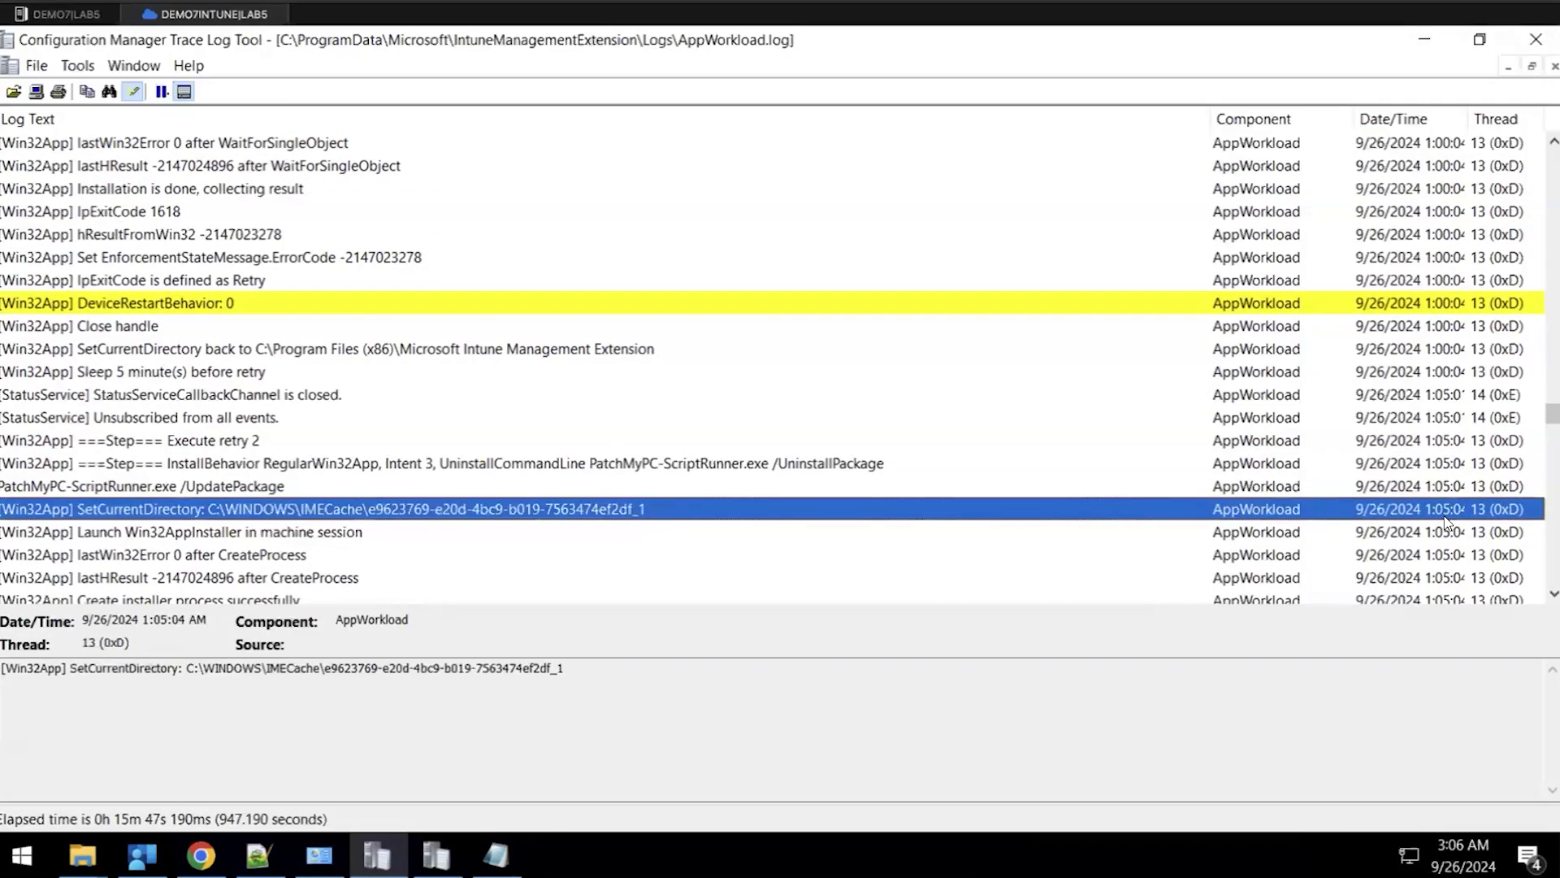
click(541, 440)
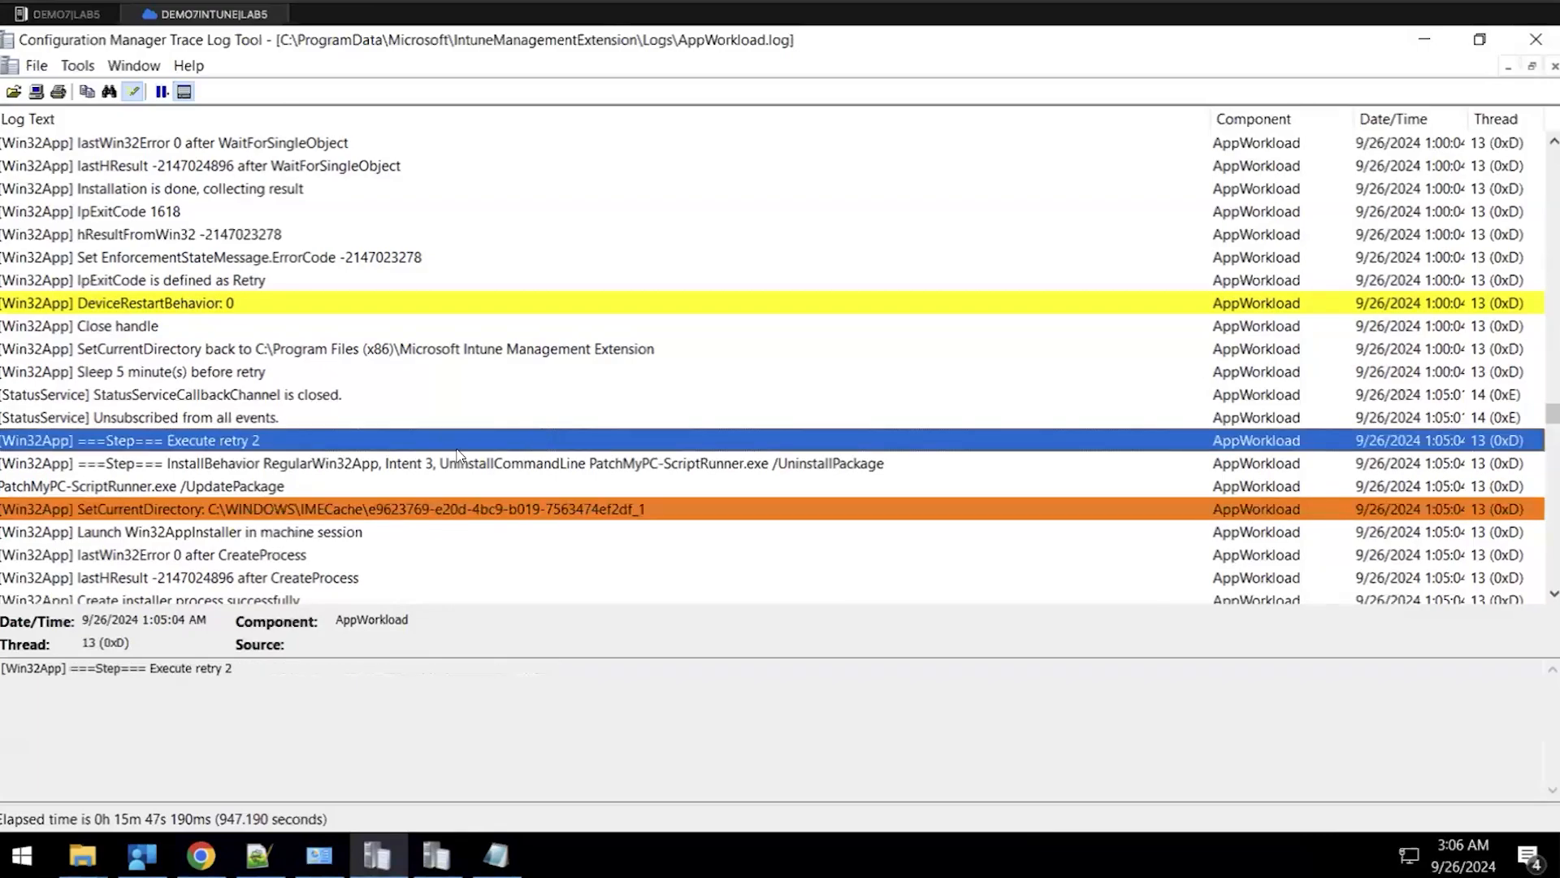
scroll(457, 456, down, 7)
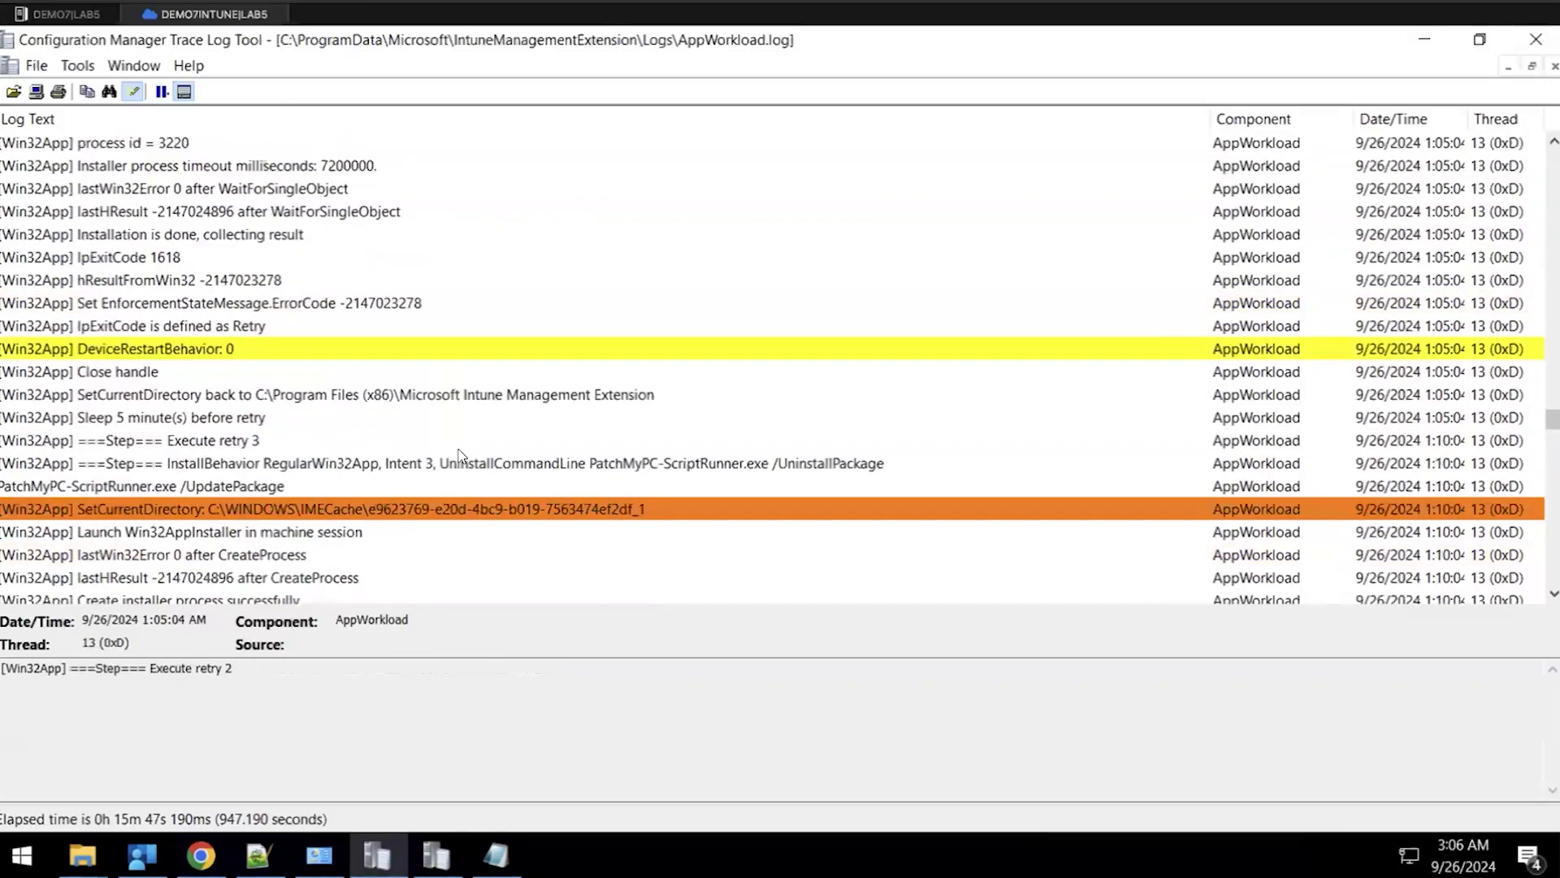
Check the lpExitCode entries for the Execute retry 2 and Execute retry 3 attempts, and the time Execute retry 3 starts
click(183, 264)
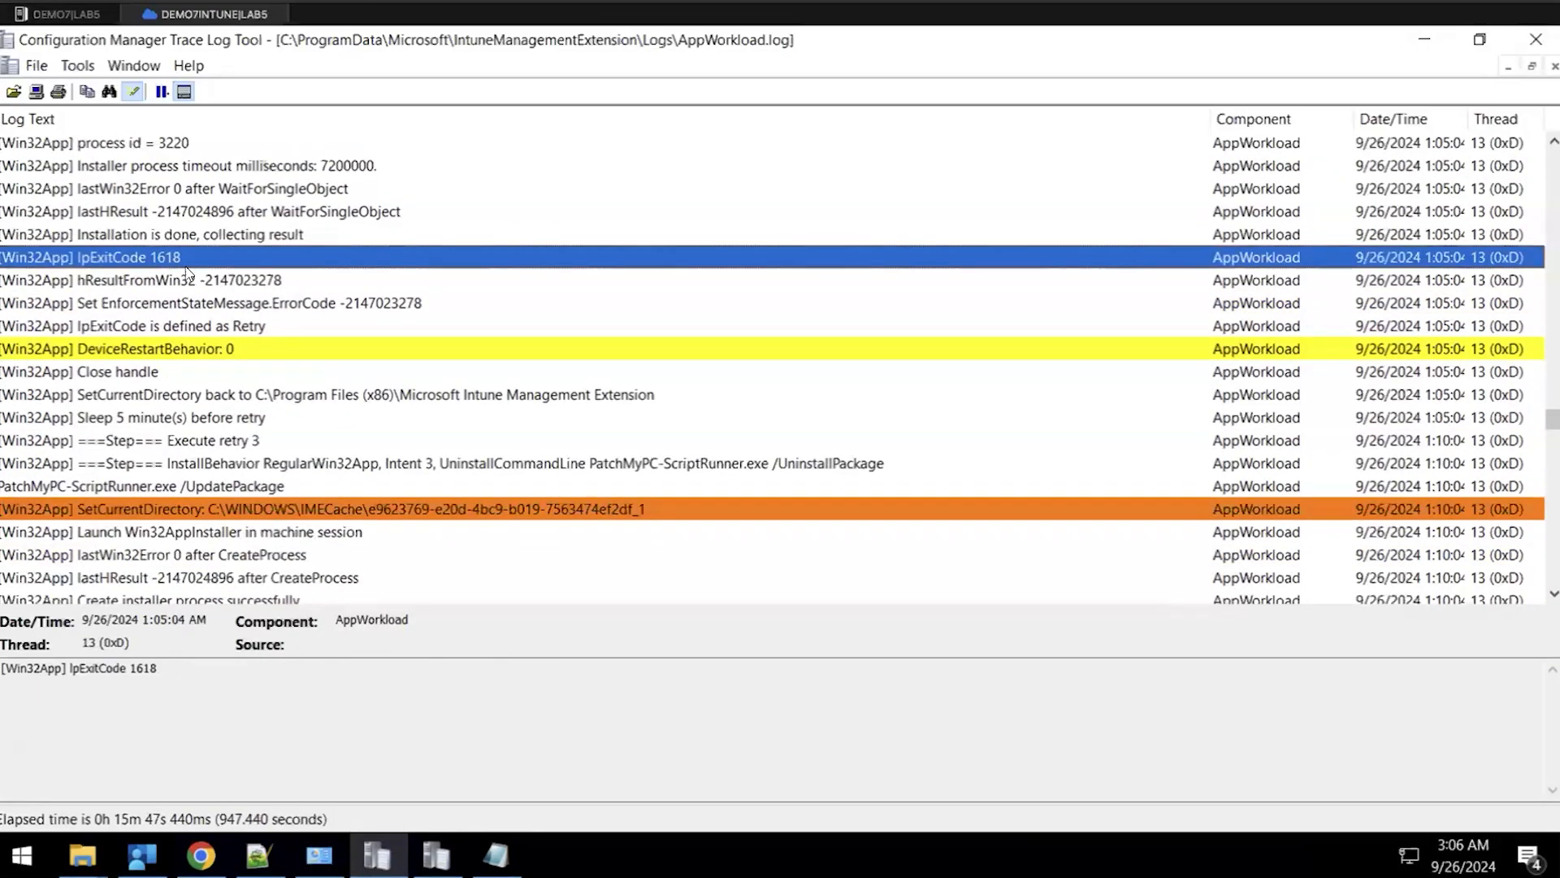
click(276, 447)
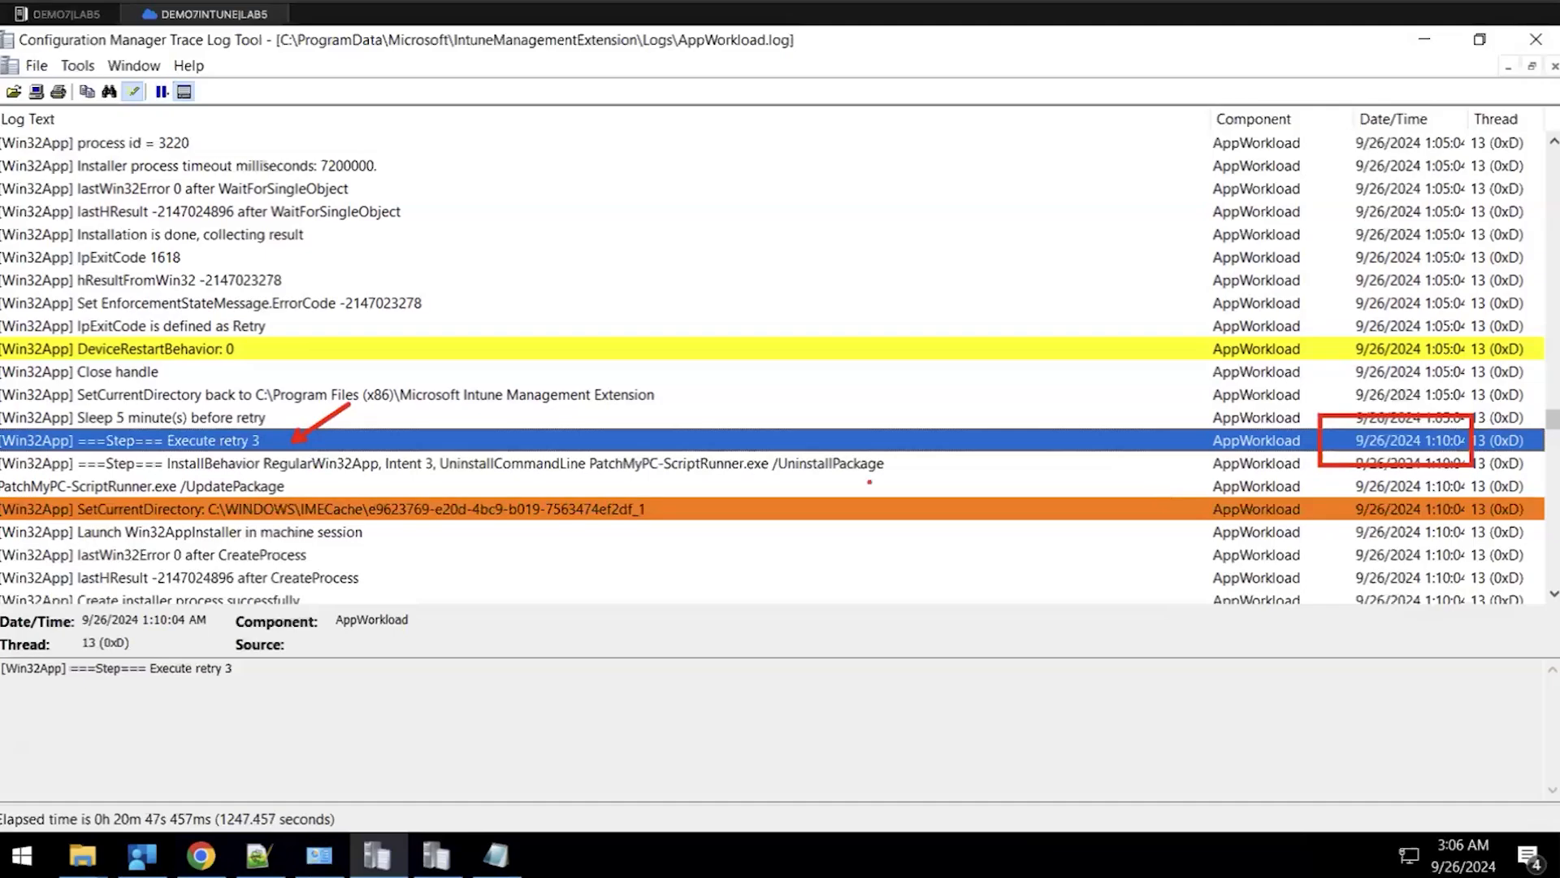
scroll(518, 479, down, 2)
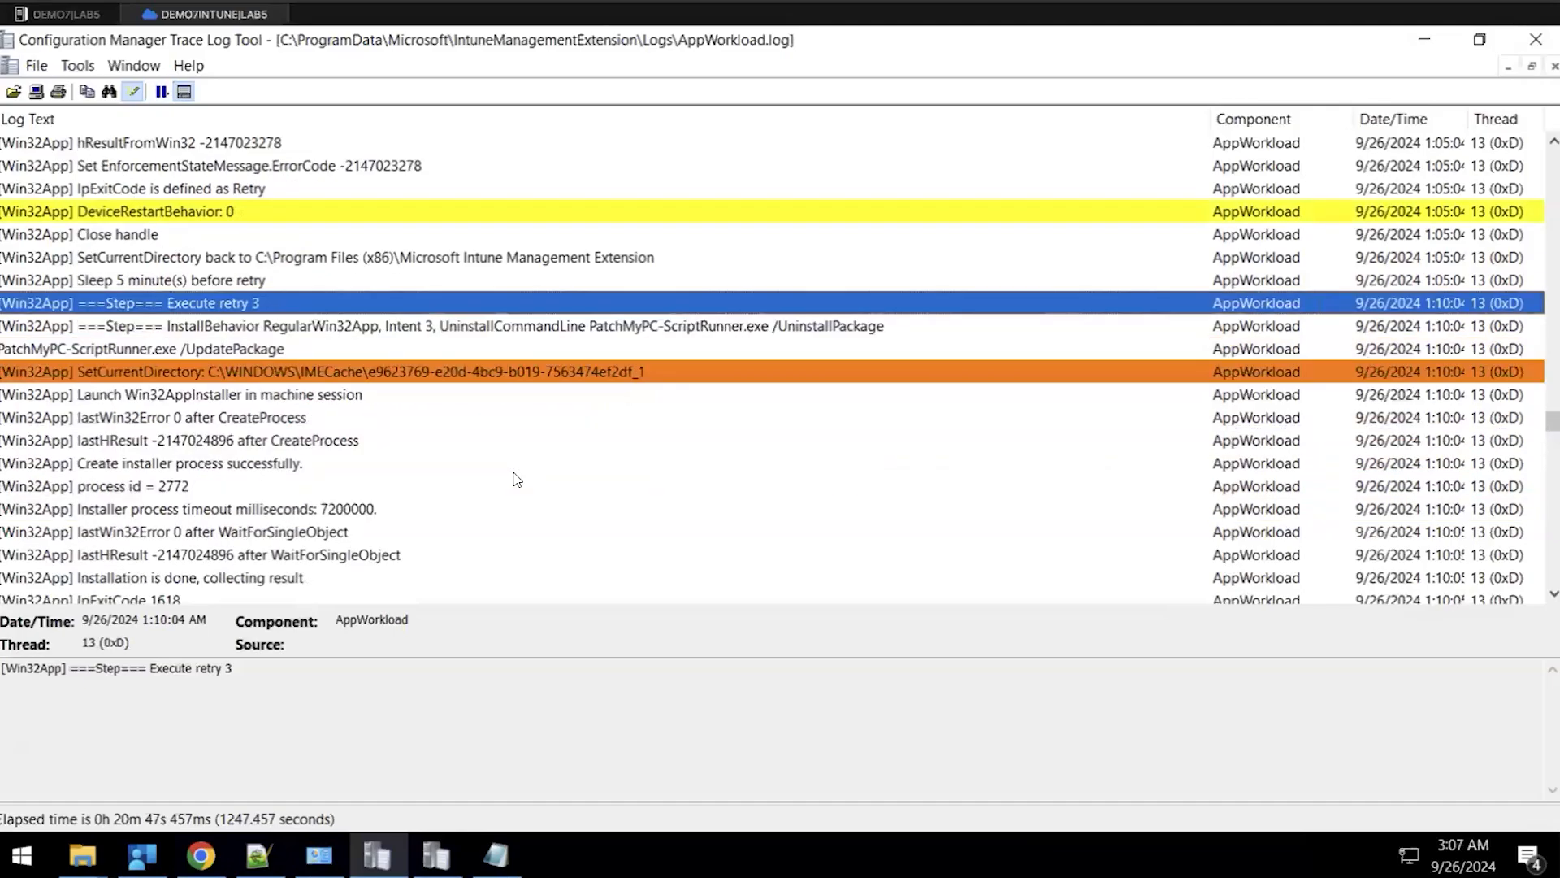
scroll(504, 480, down, 1)
click(195, 535)
scroll(455, 548, down, 1)
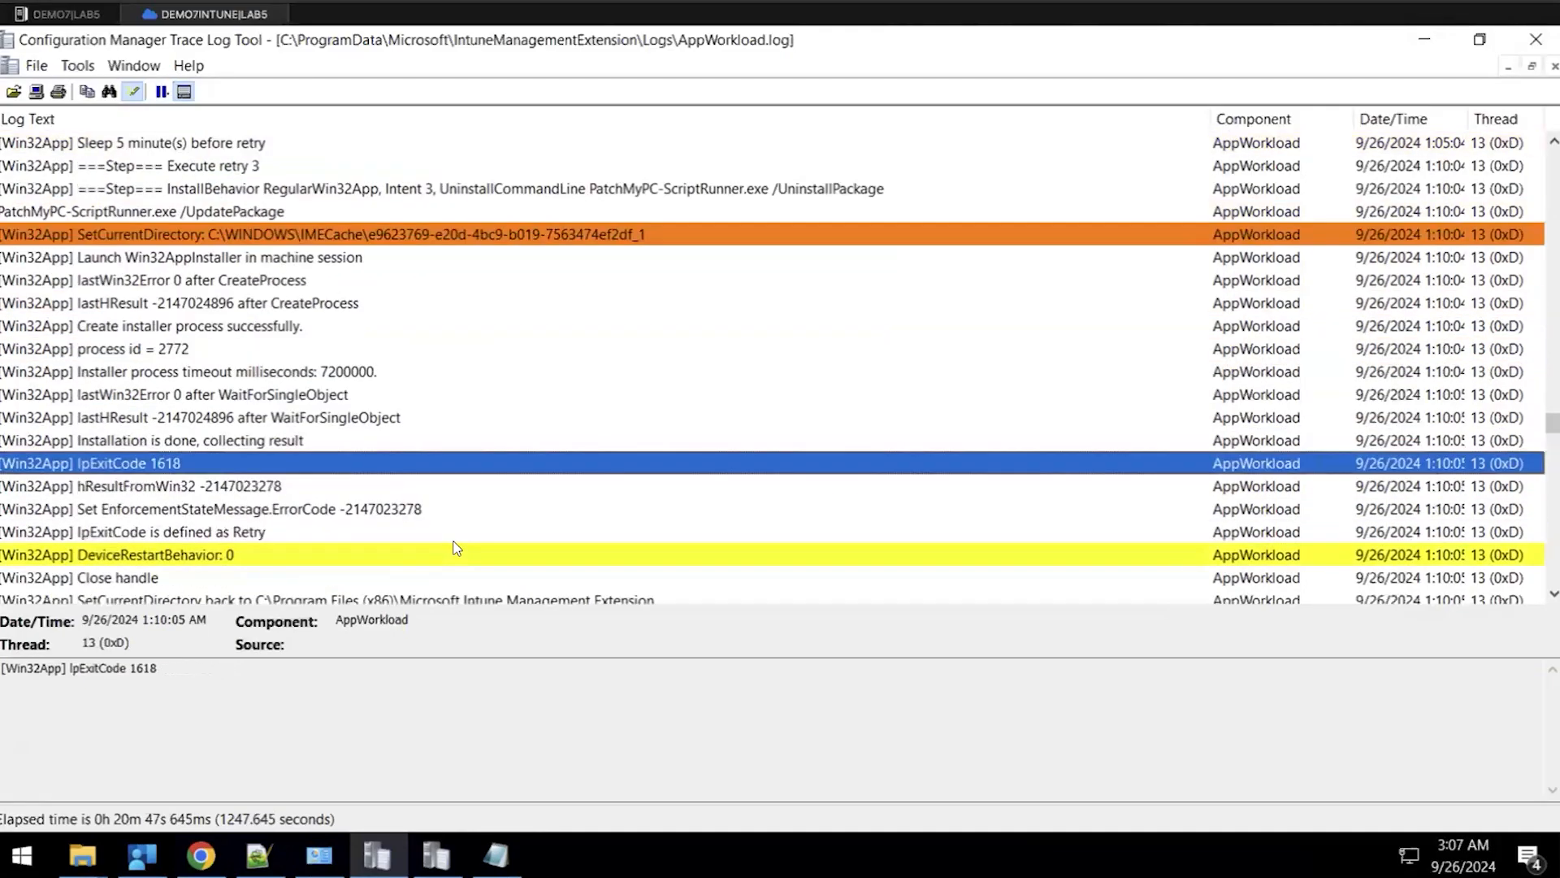
Follow the entries after the last retry's exit code and inspect the removal of the app's content from the cache
scroll(467, 510, down, 1)
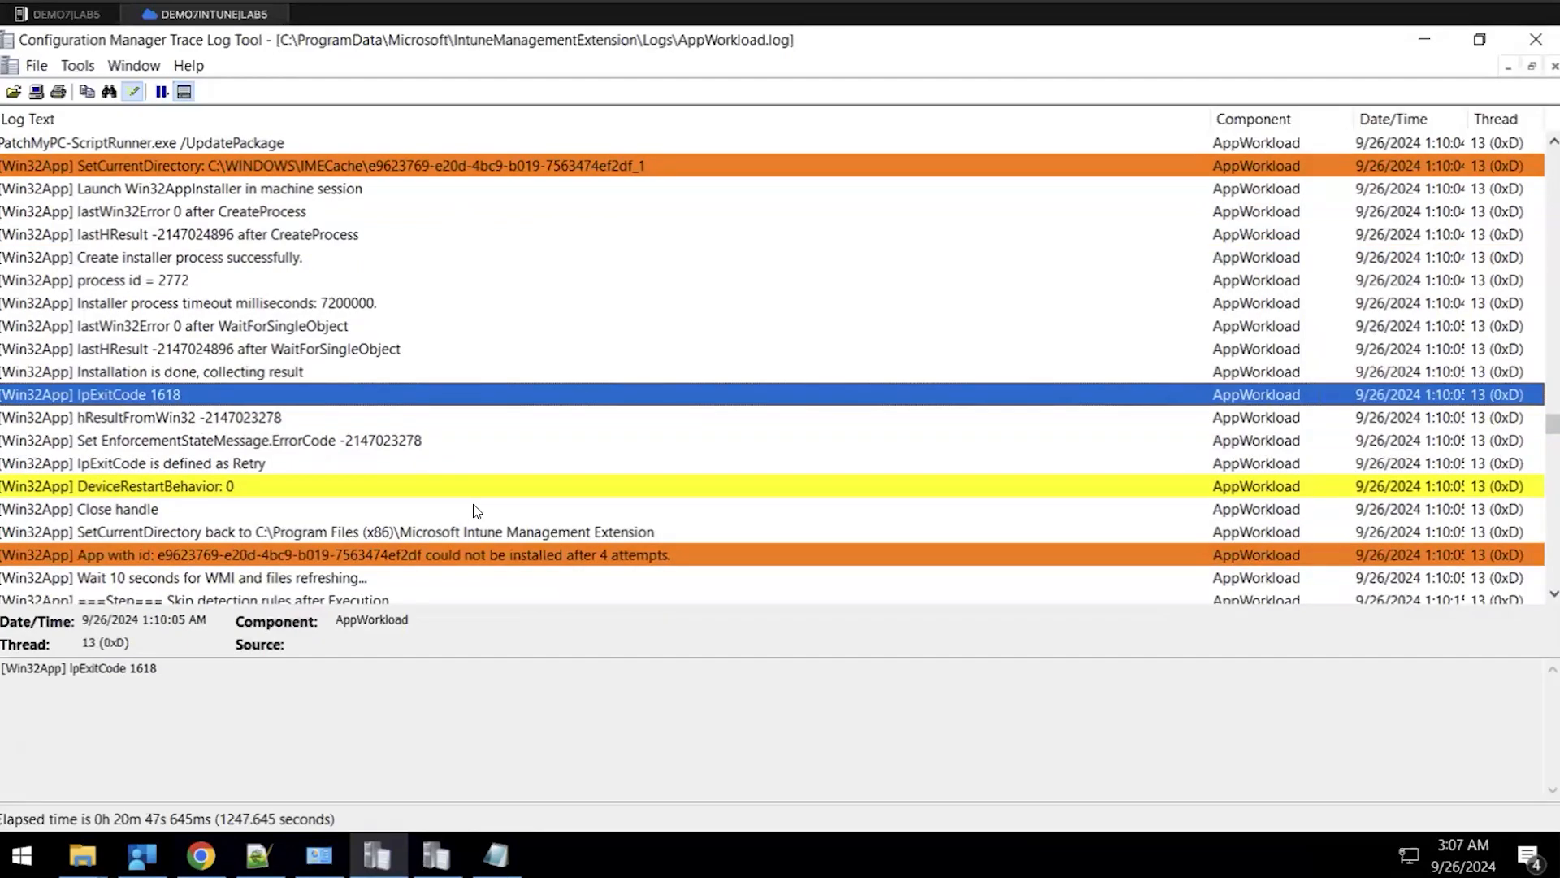
scroll(476, 476, down, 1)
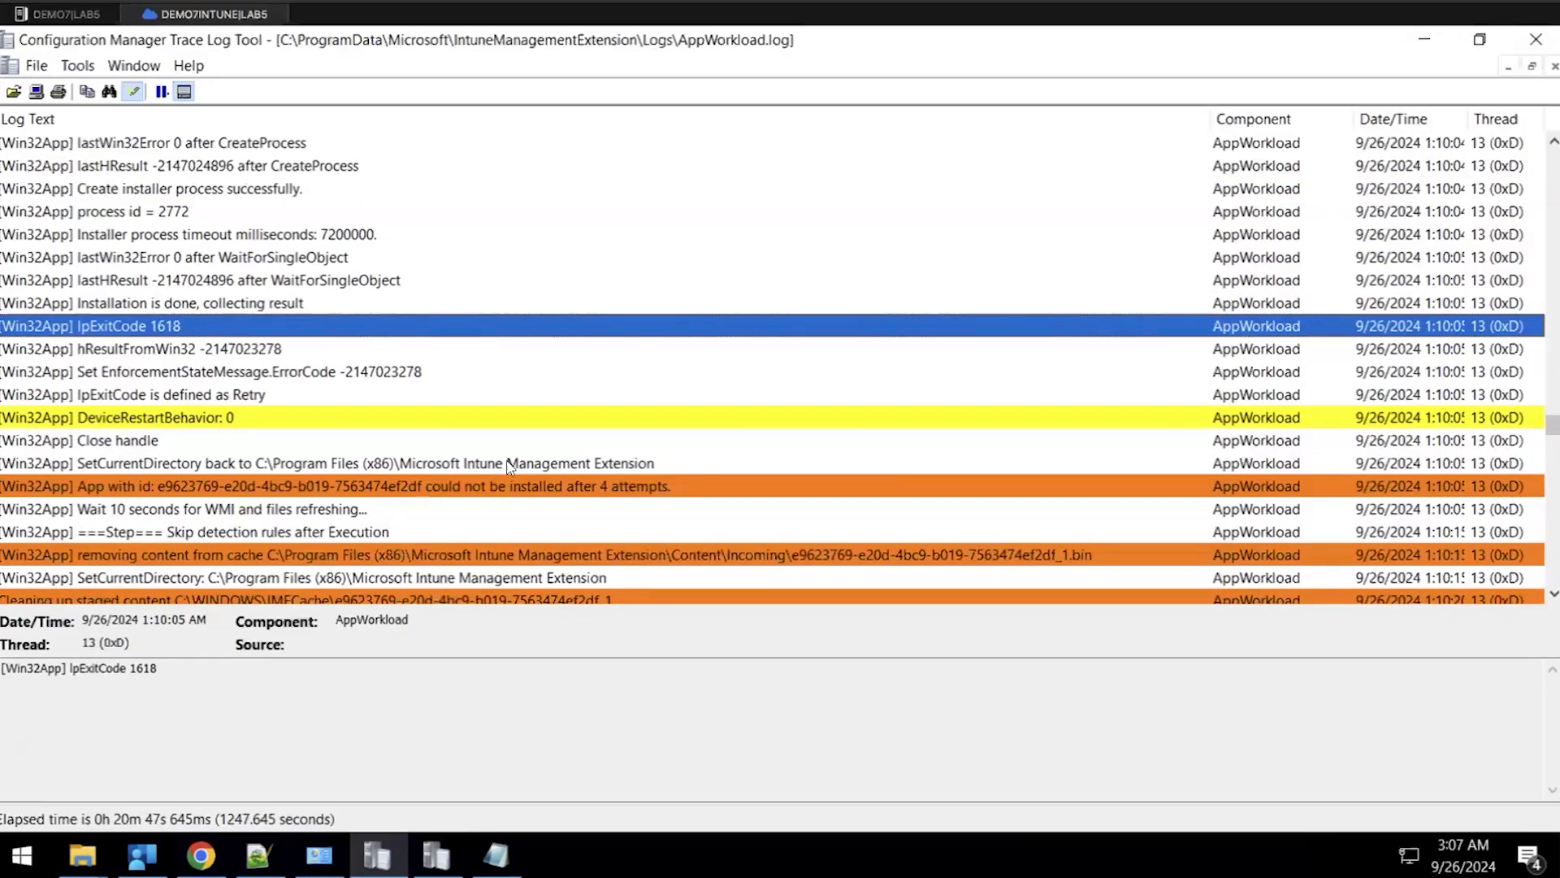
scroll(509, 465, down, 1)
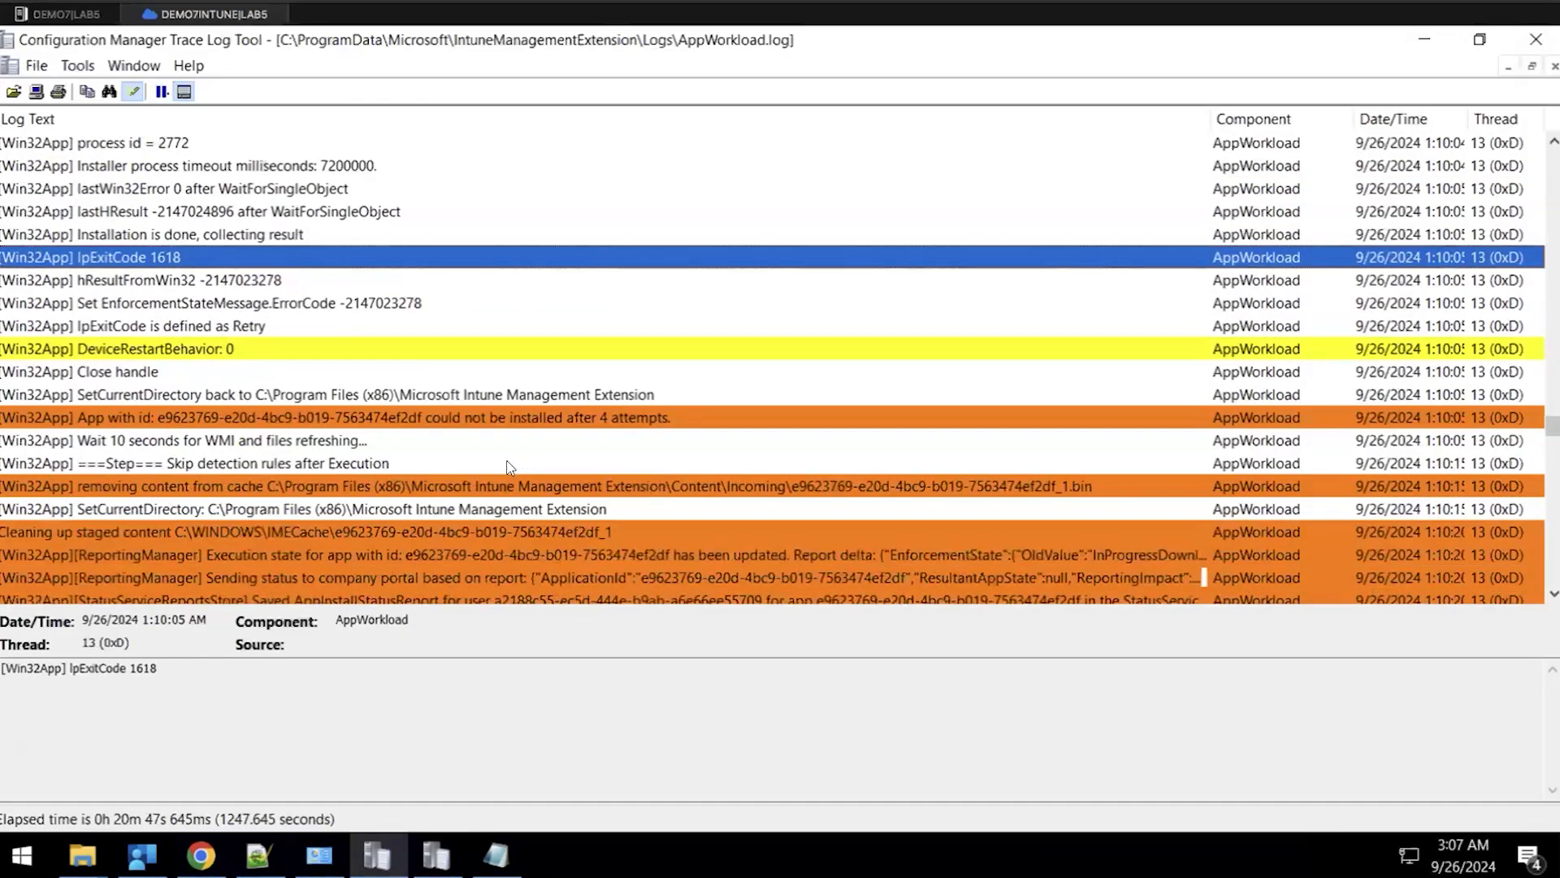
click(472, 486)
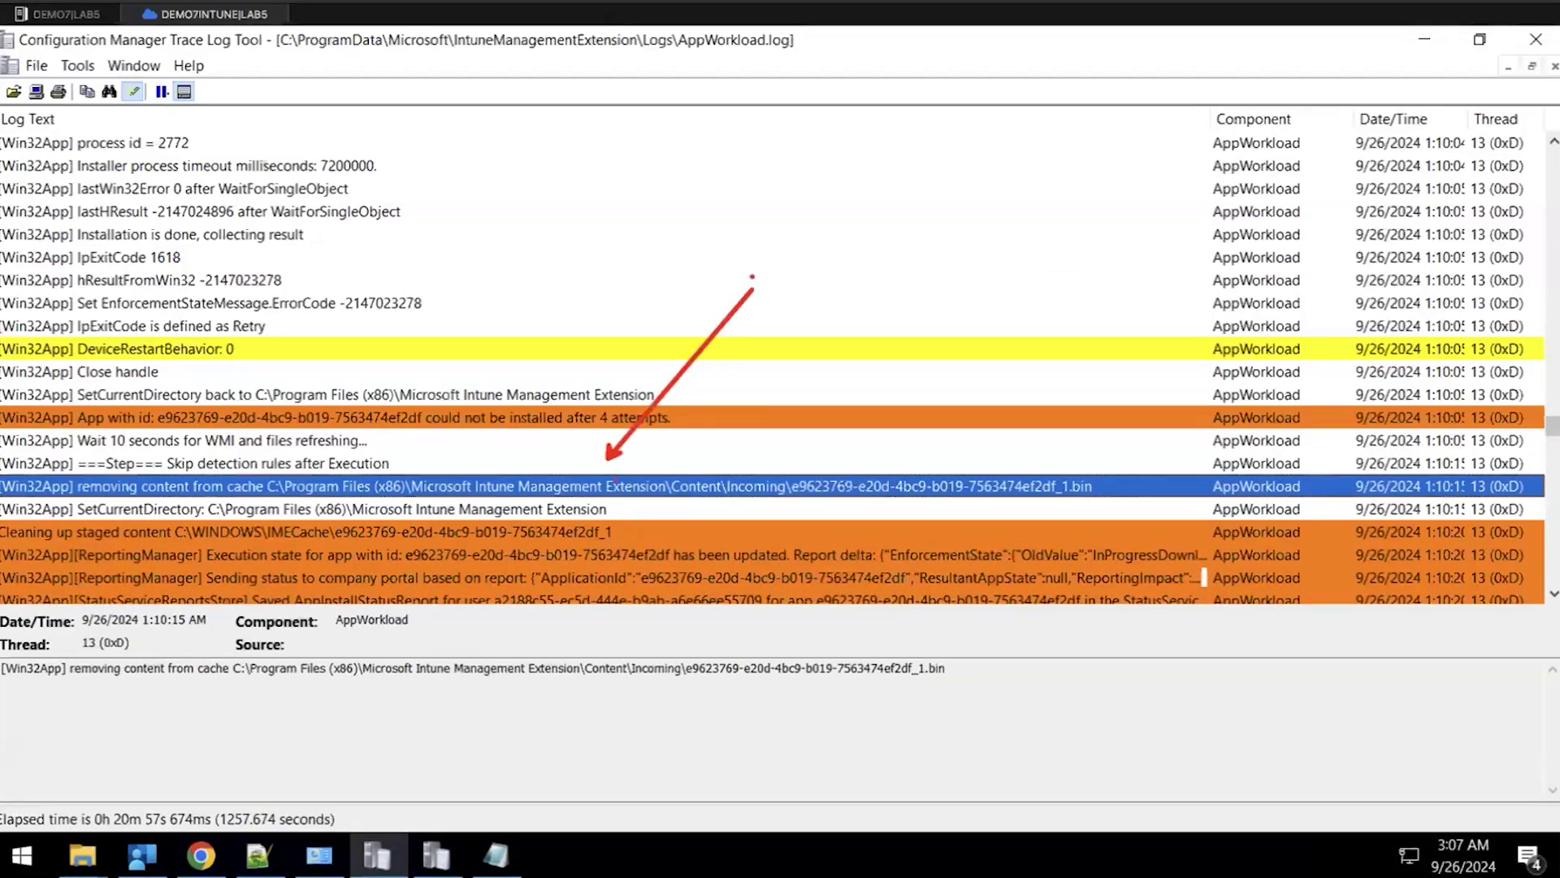
scroll(675, 456, down, 1)
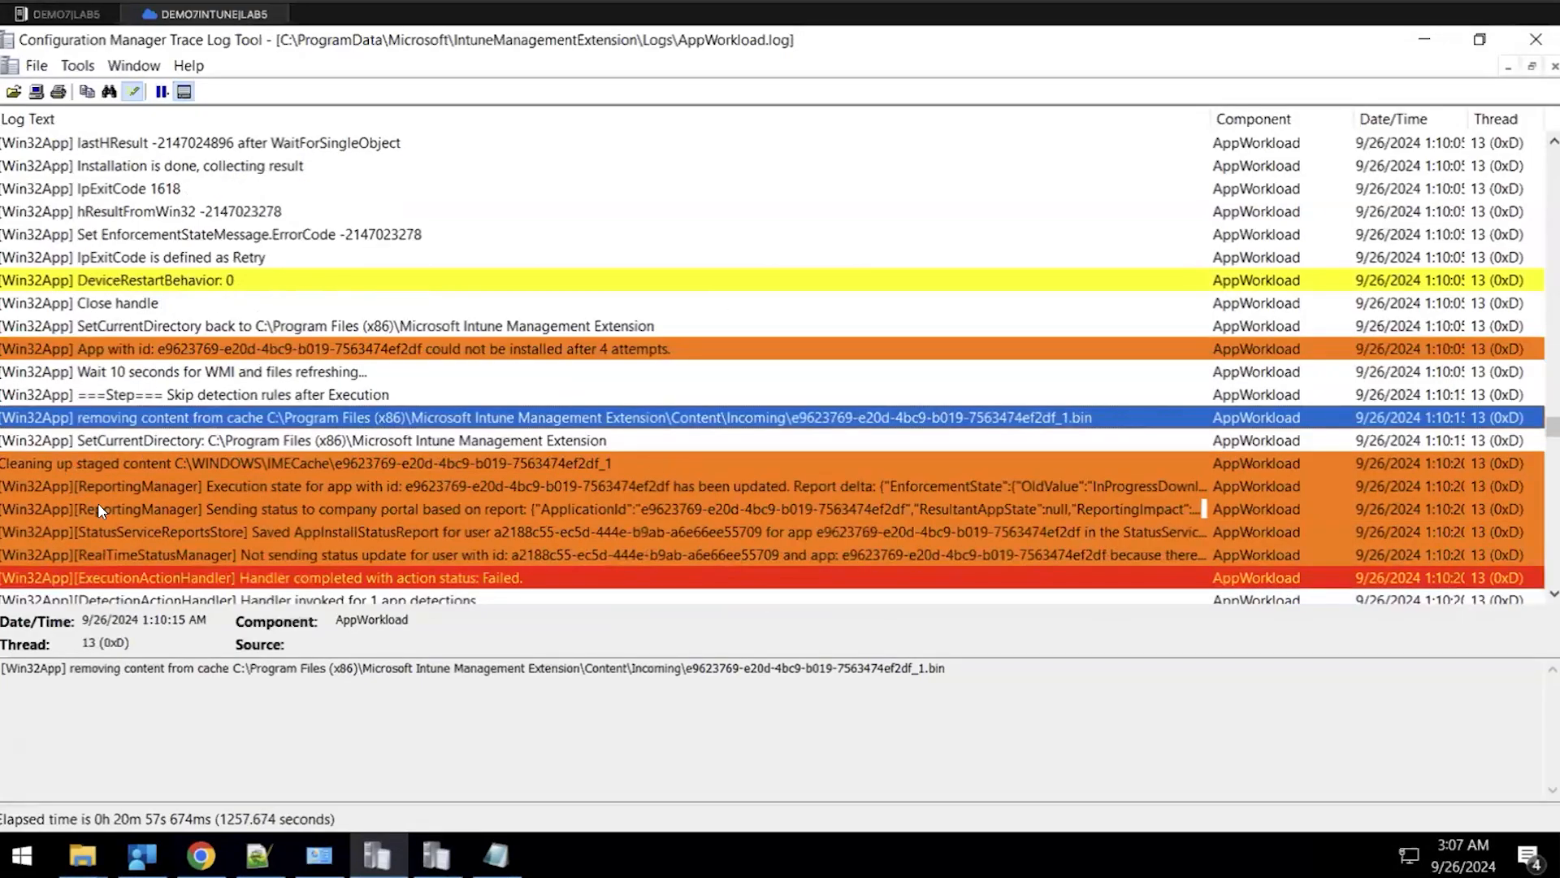
Inspect the post-install detection entries, from the saved detection script to the DetectionActionHandler result for the app's policy
scroll(316, 509, down, 5)
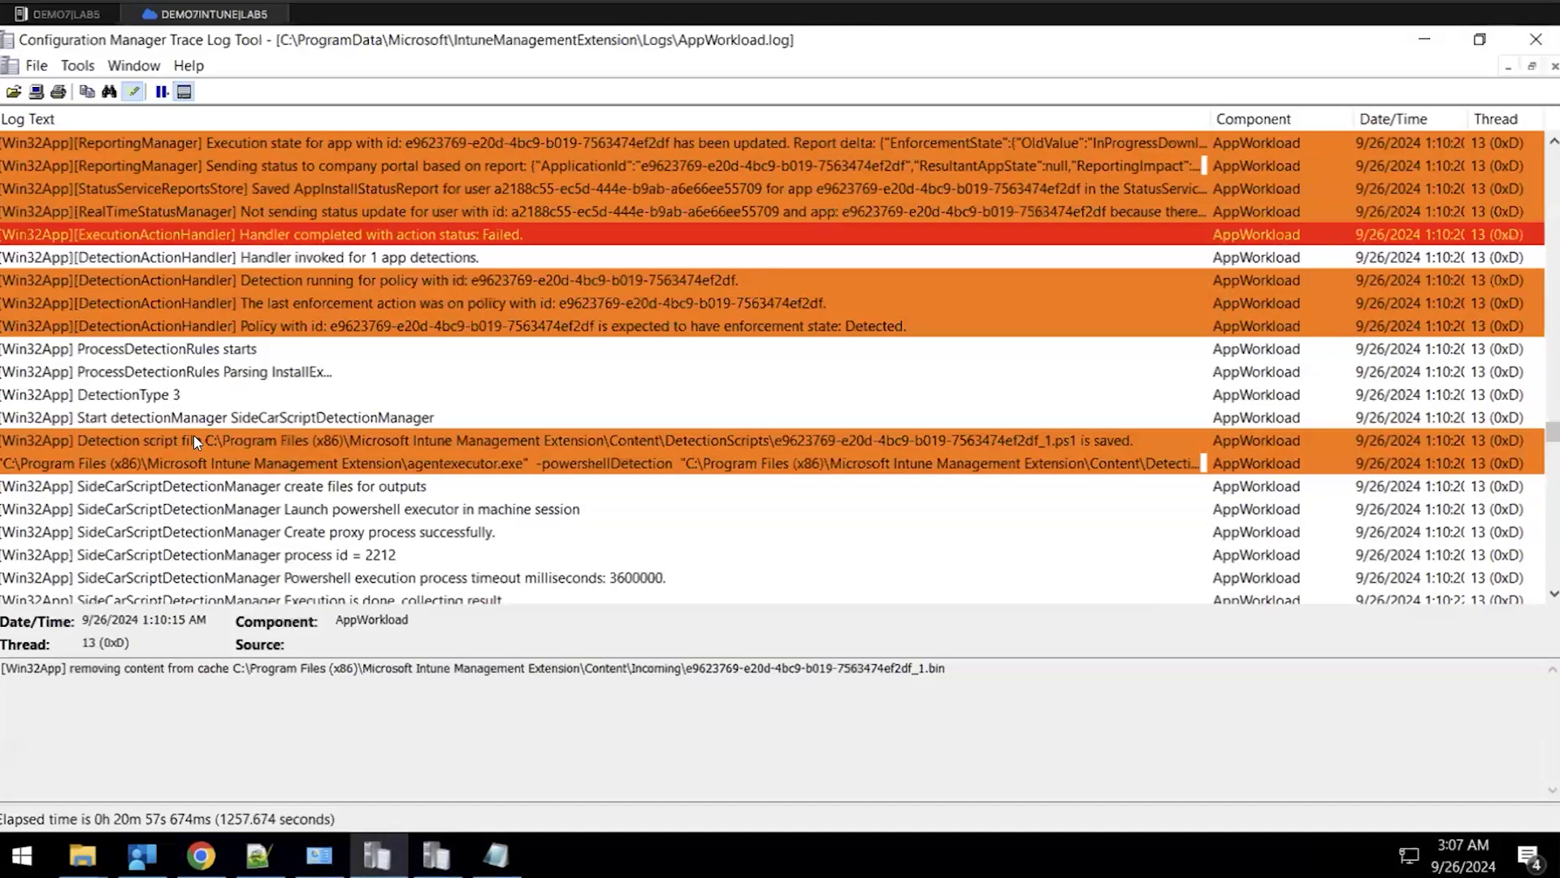
click(223, 441)
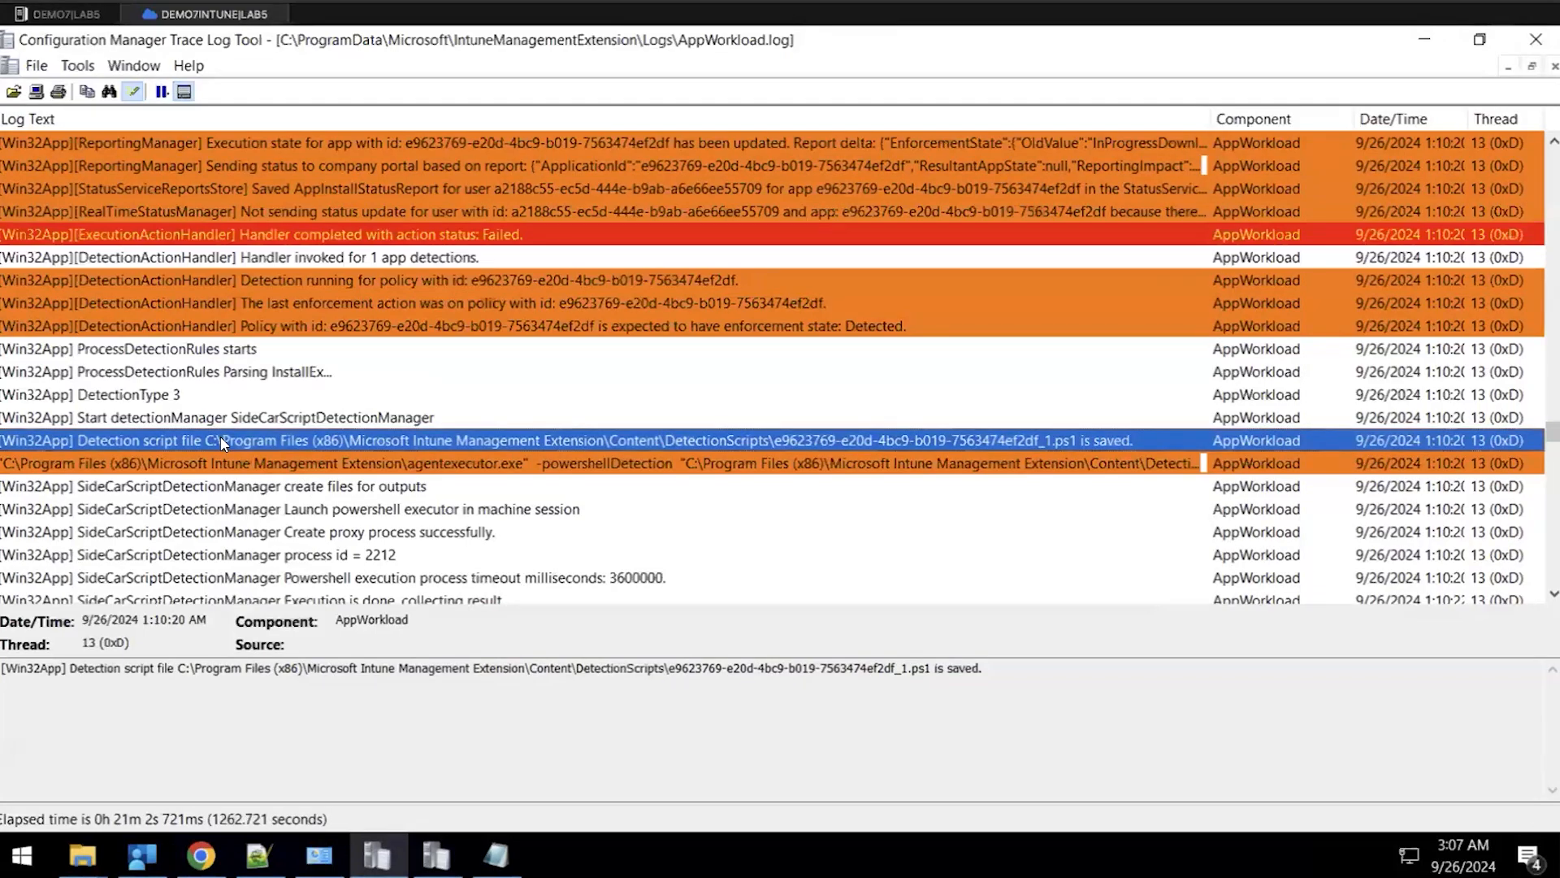
scroll(636, 465, down, 3)
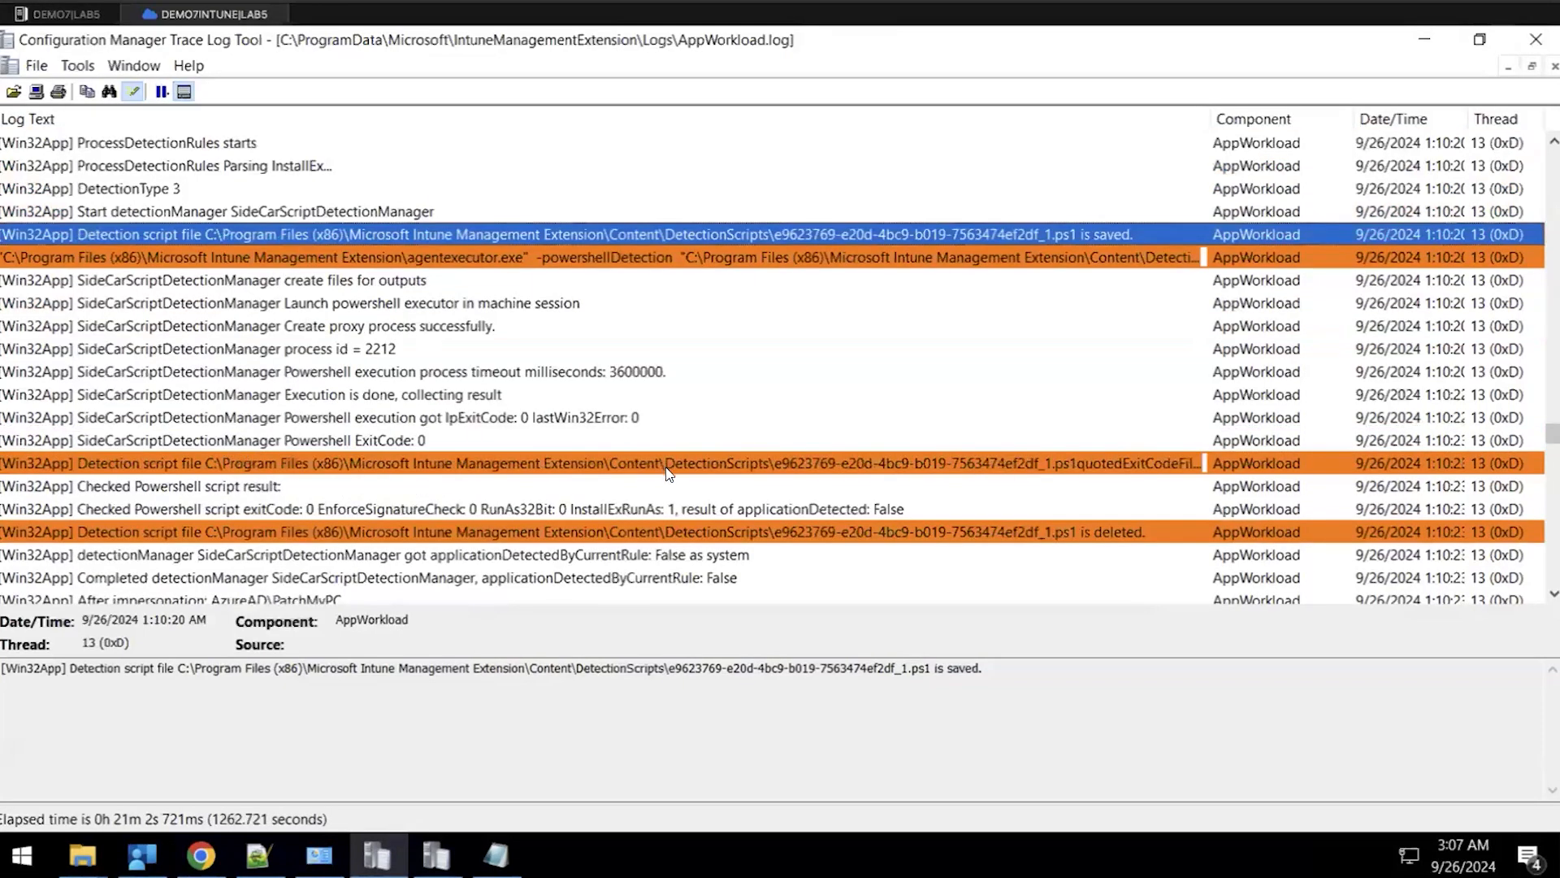
scroll(668, 473, down, 5)
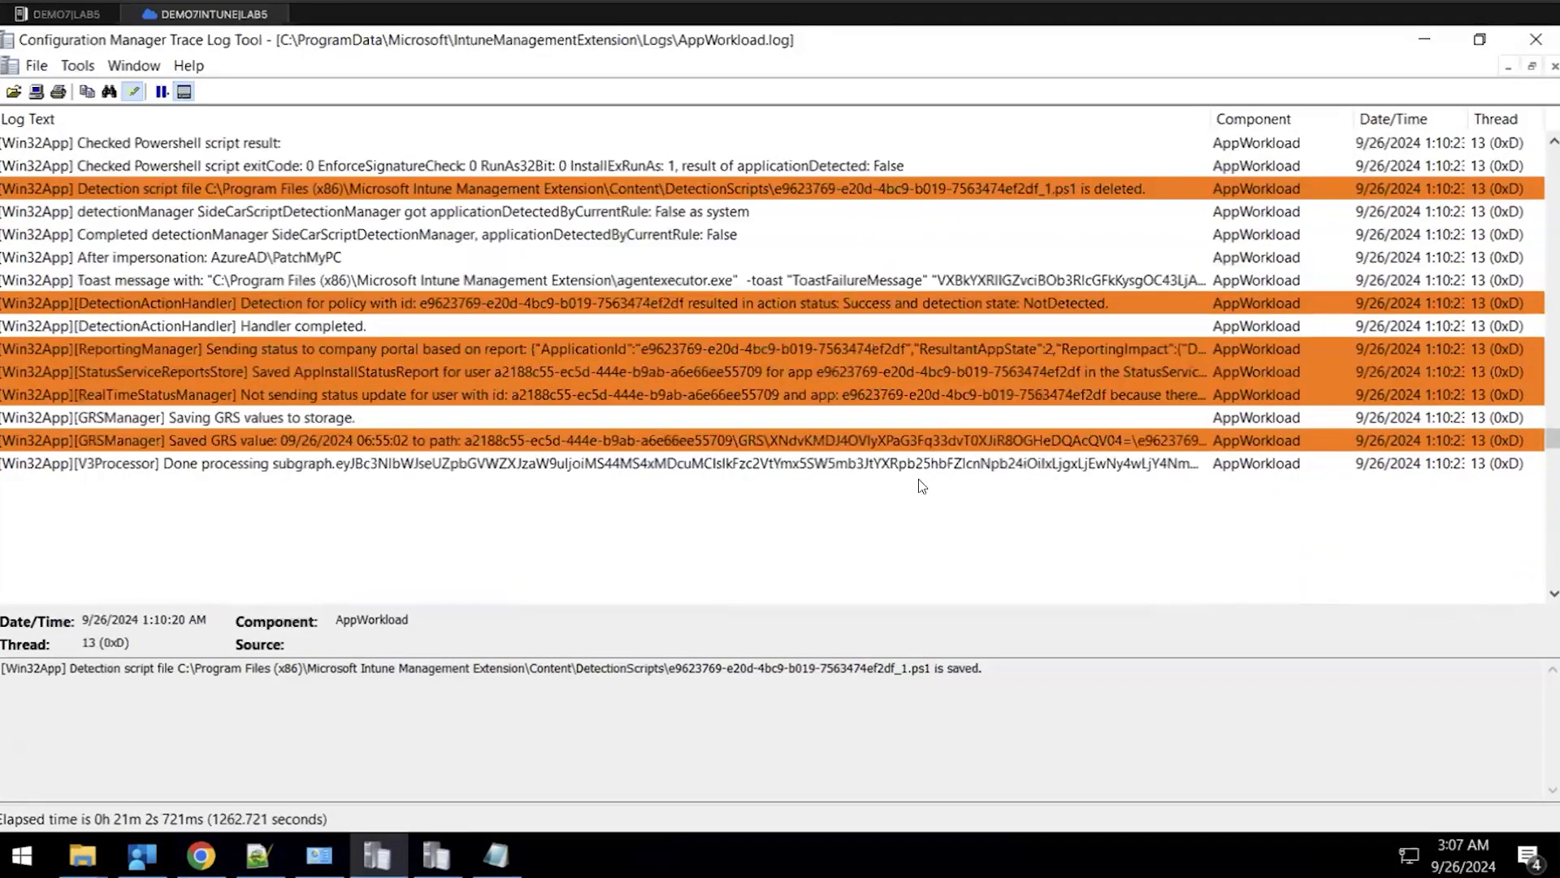
click(1054, 306)
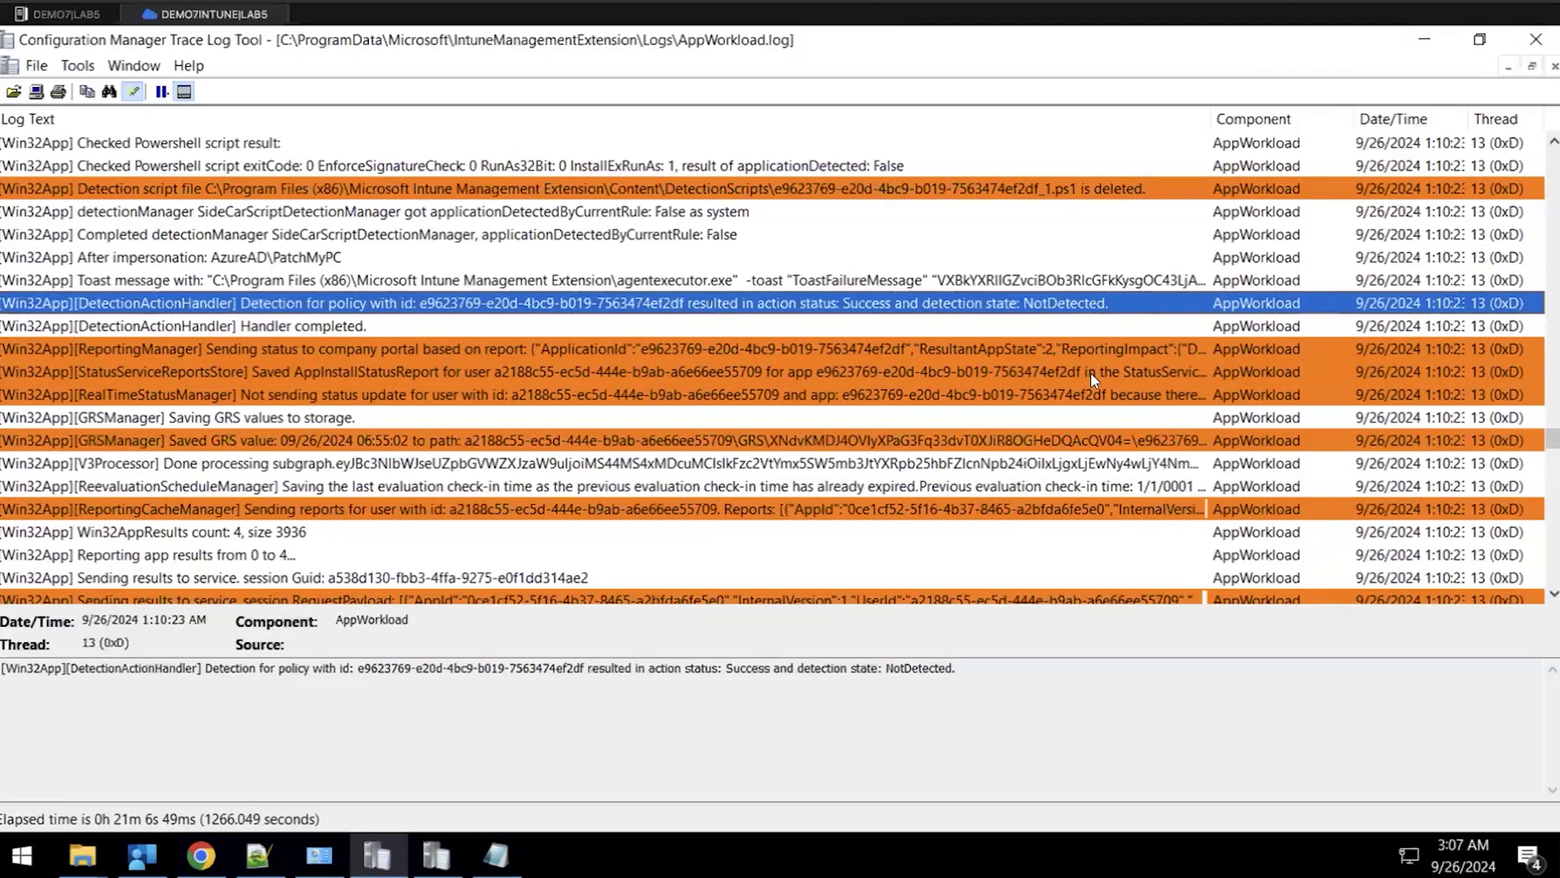
scroll(1091, 372, down, 3)
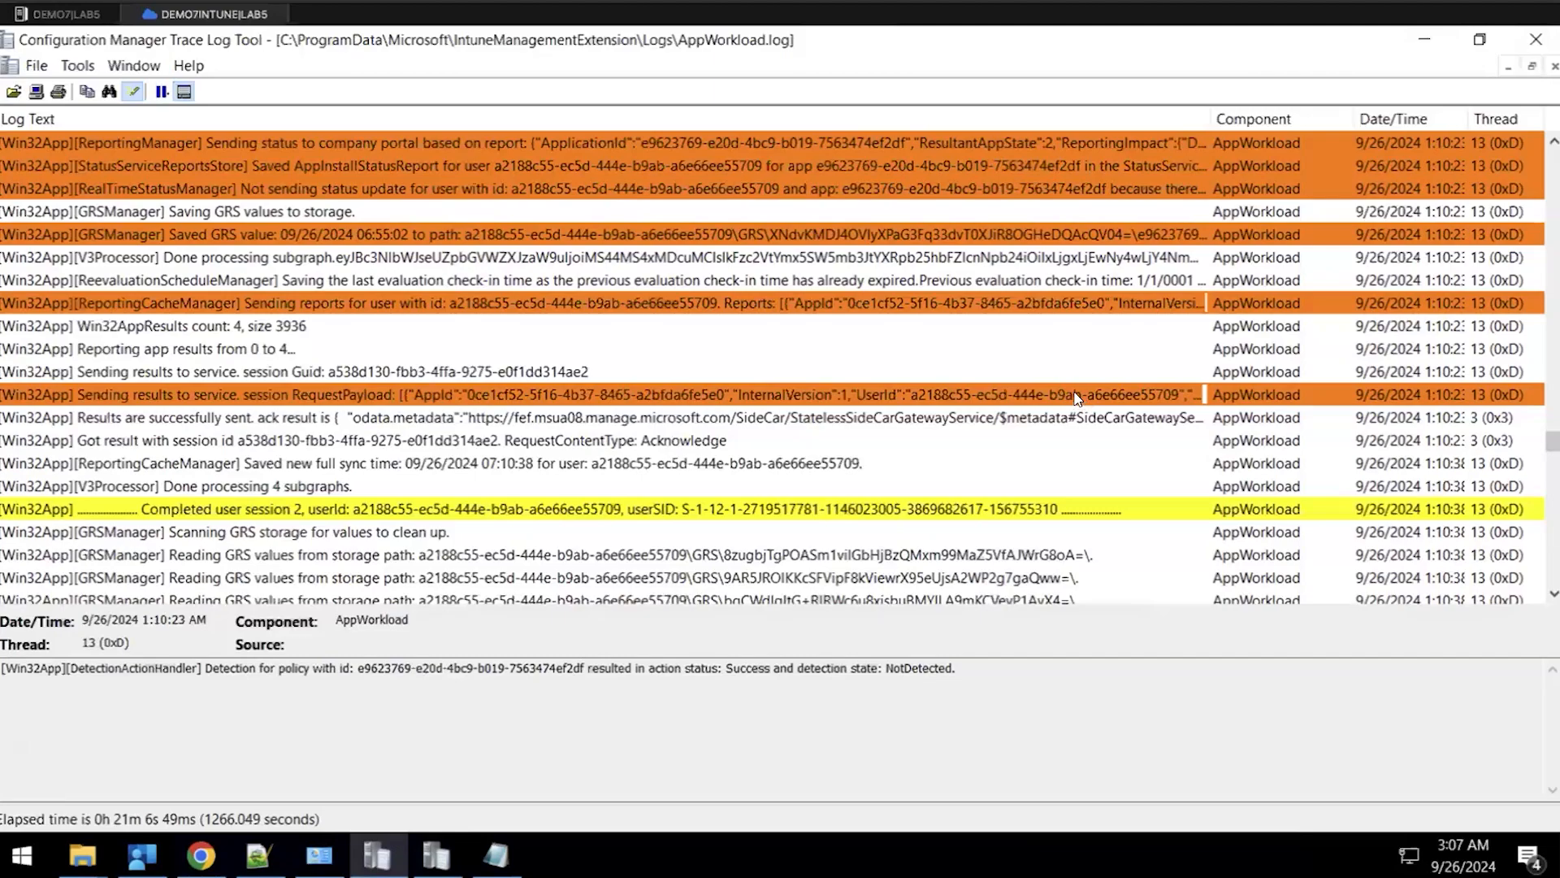
Examine the end-of-subgraph entry and the GRSManager entries that save the app's GRS value to storage
click(796, 262)
scroll(809, 290, up, 5)
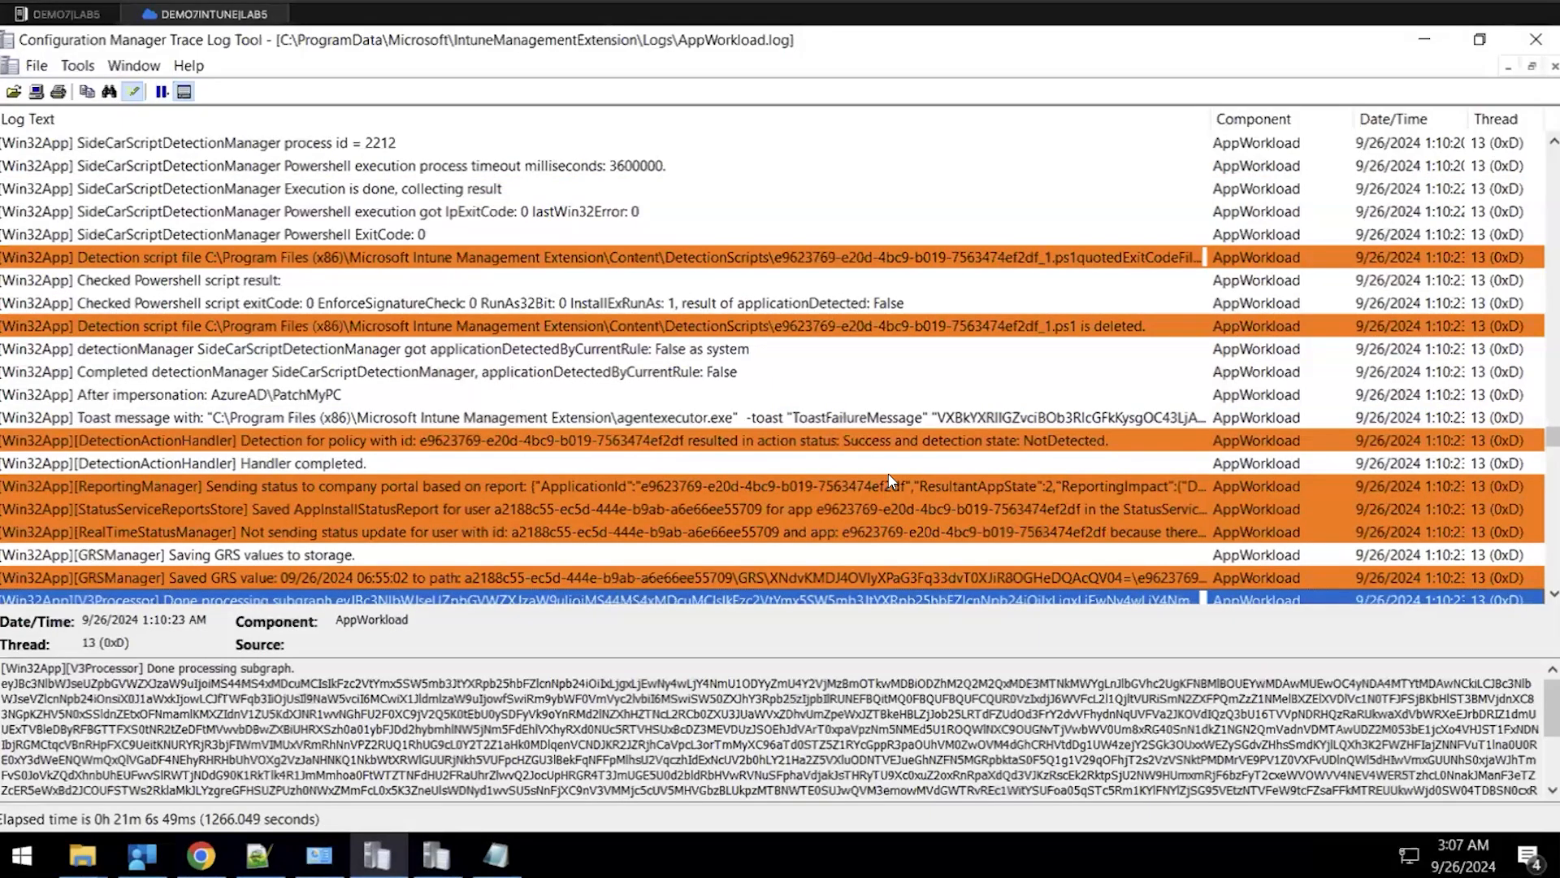
scroll(891, 478, down, 1)
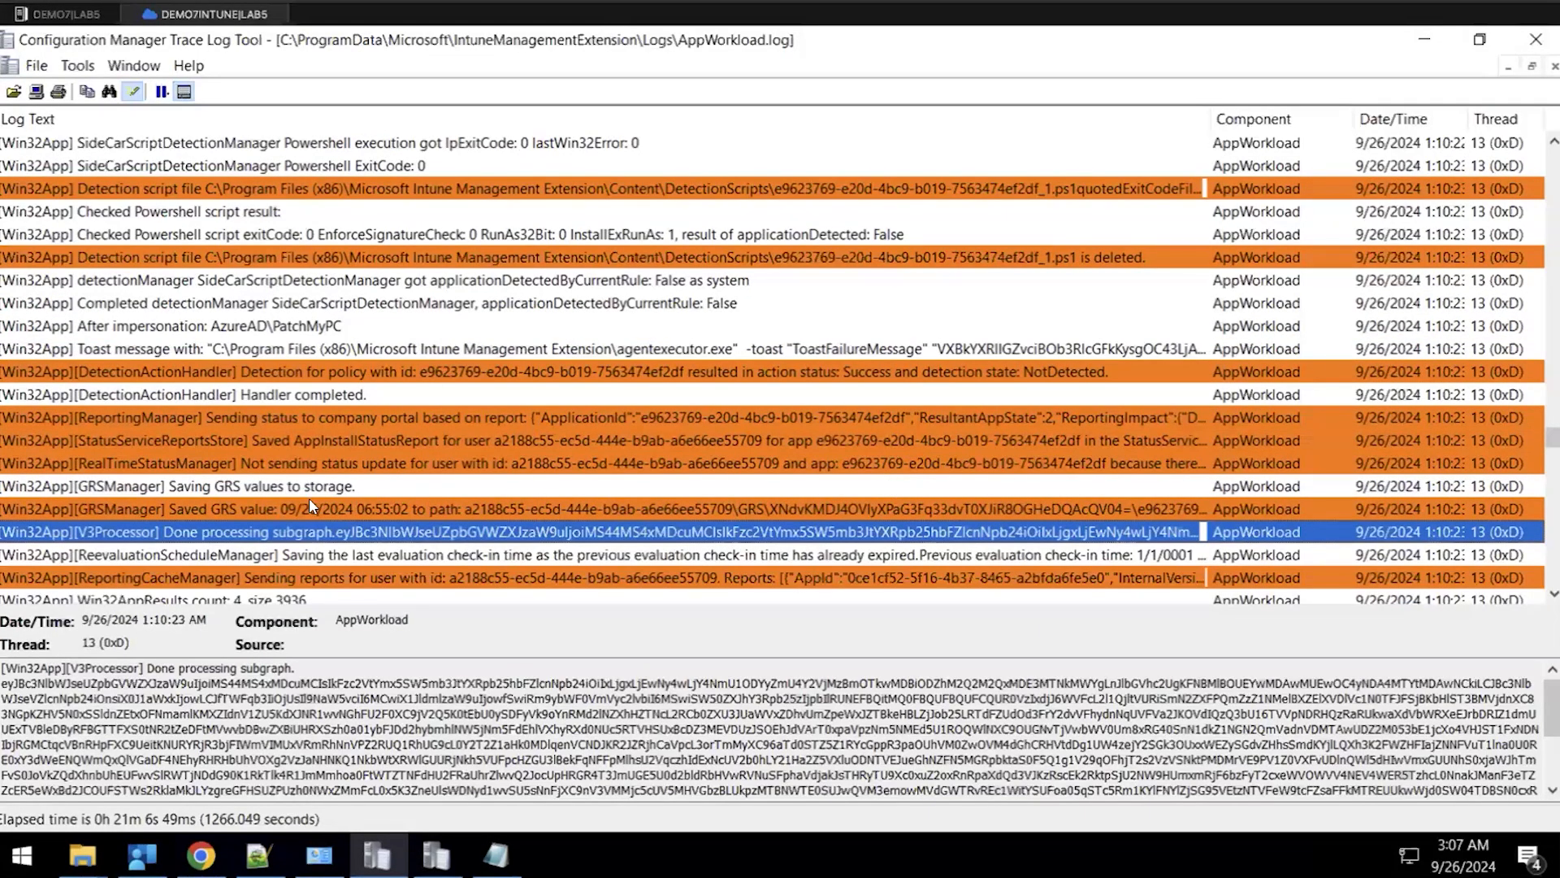
click(273, 511)
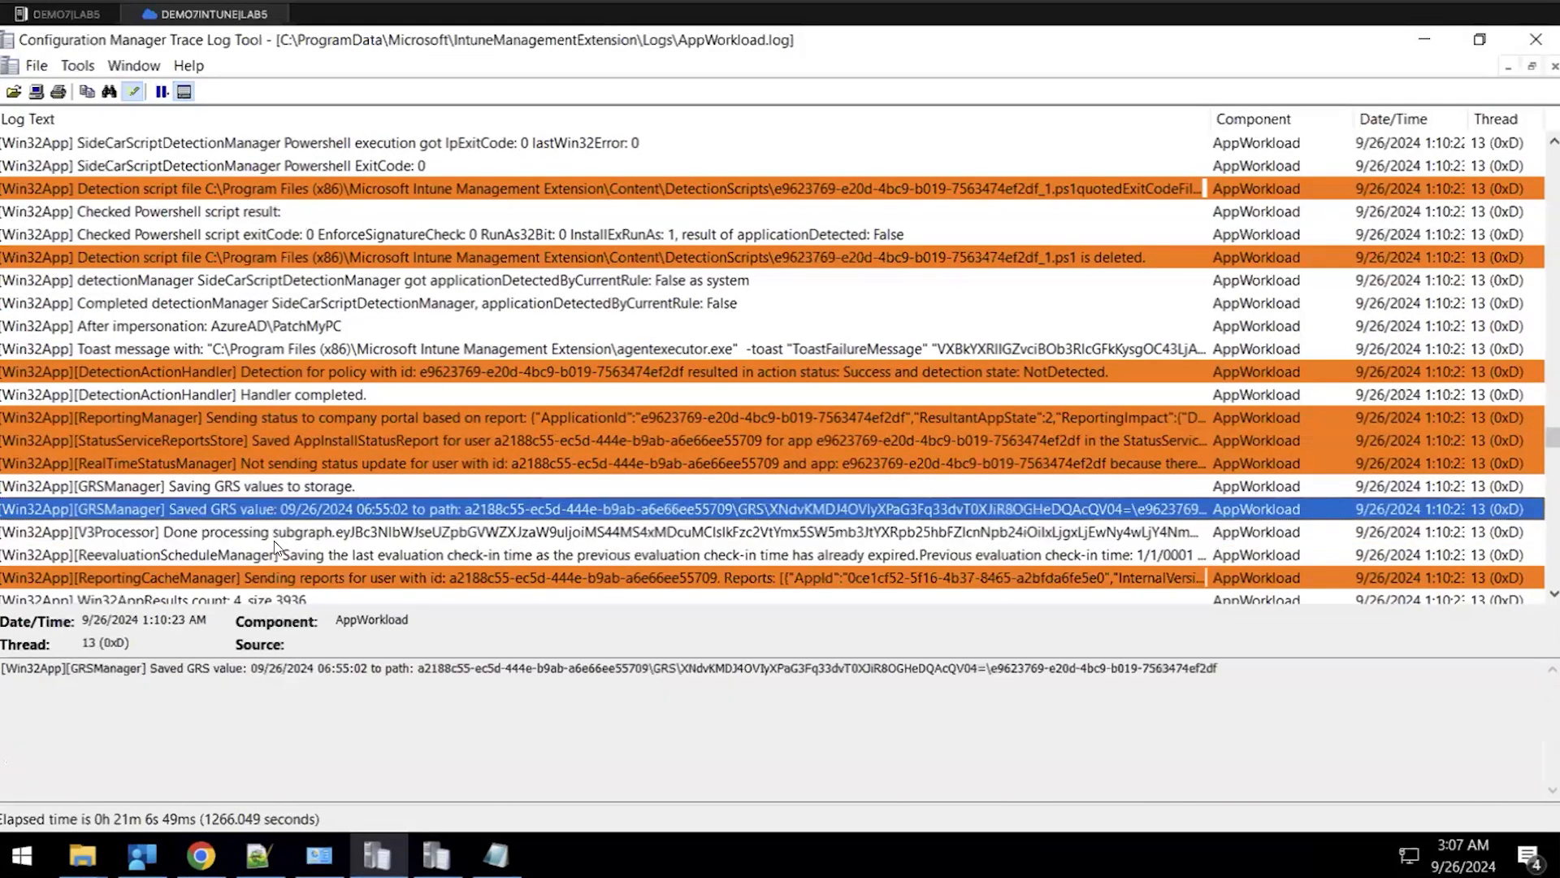
click(265, 486)
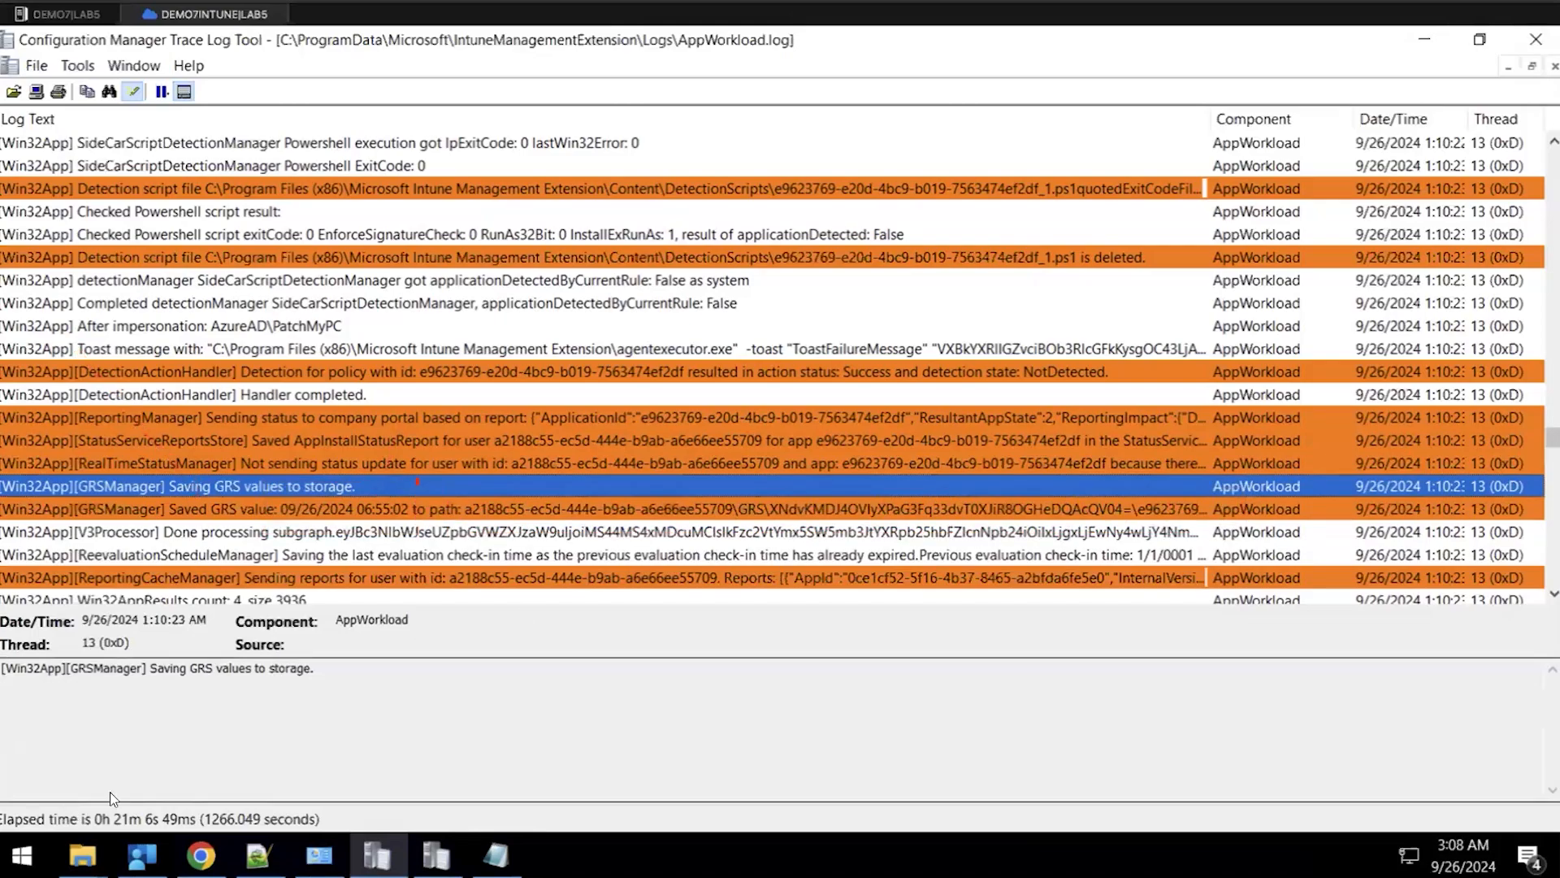
Launch Registry Editor and allow it to run with elevated rights
key(super)
text(rege)
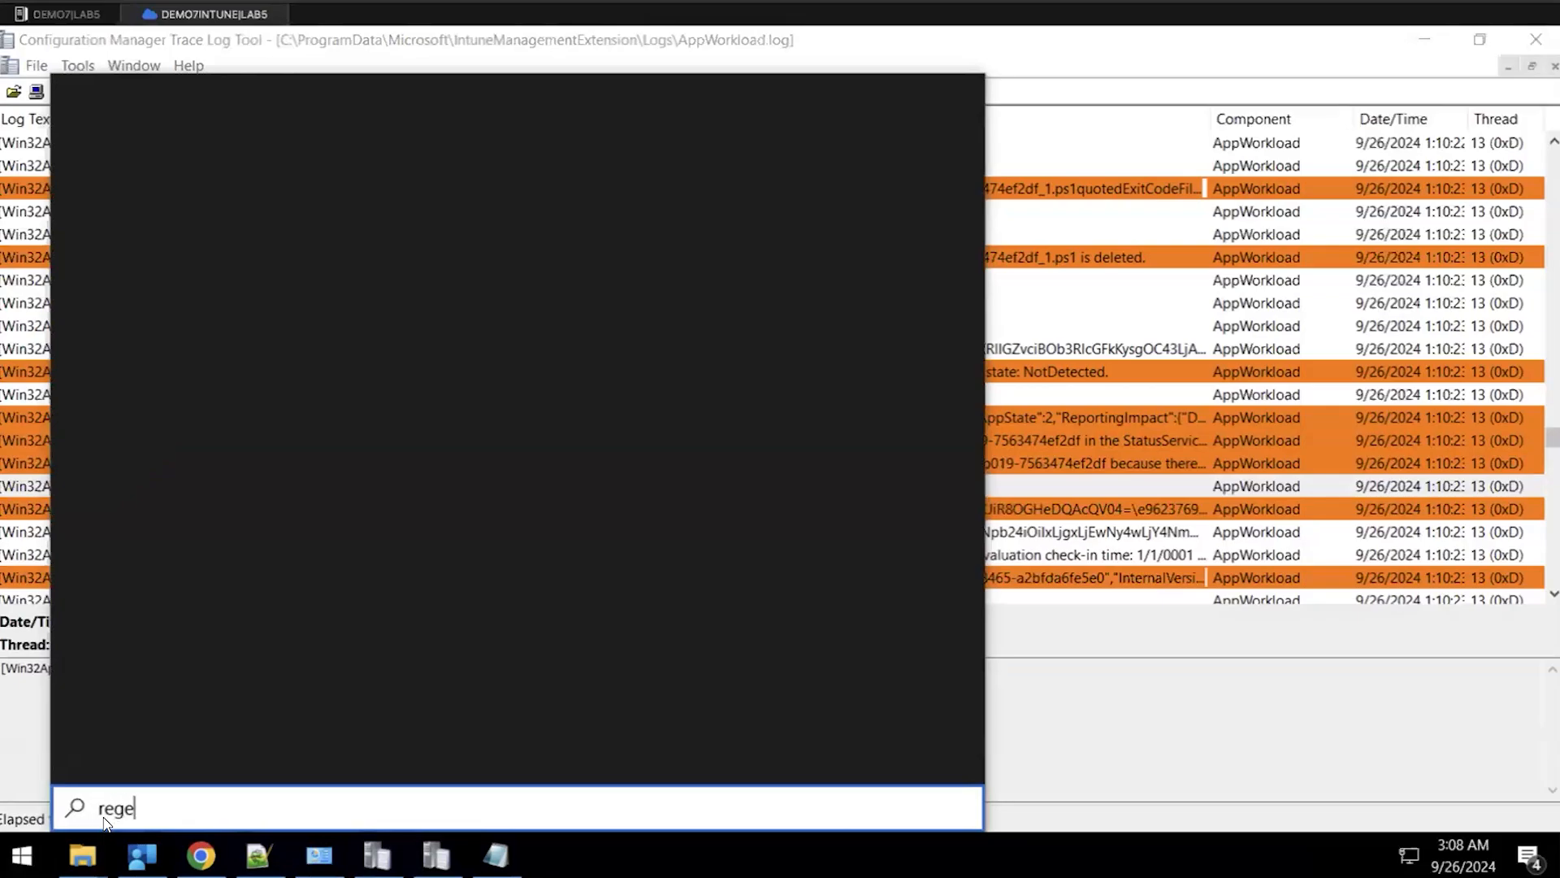
text(d)
key(Return)
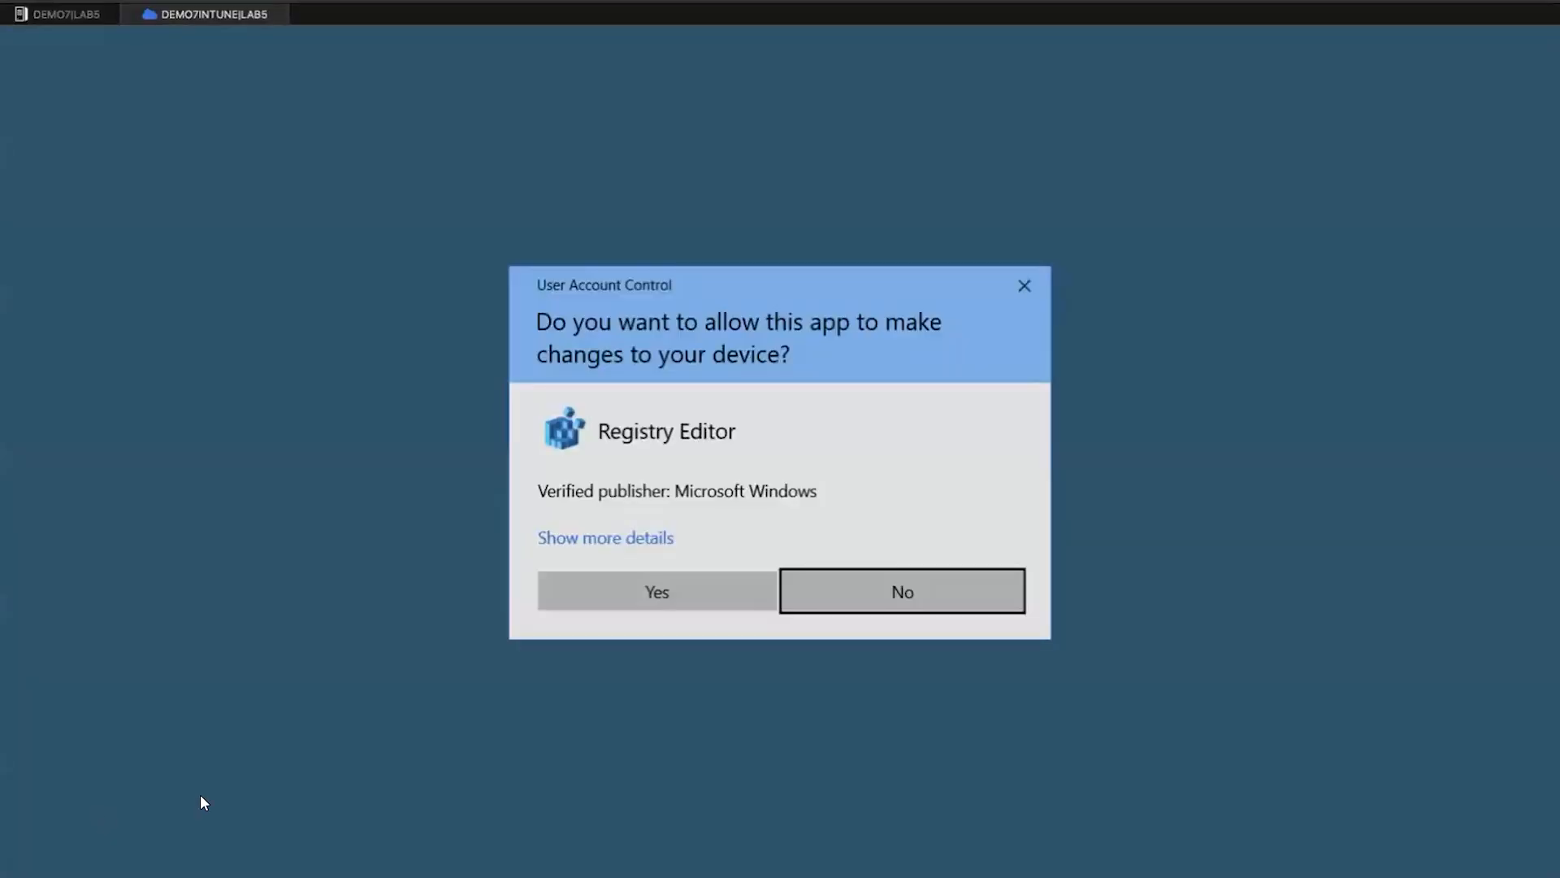
click(661, 592)
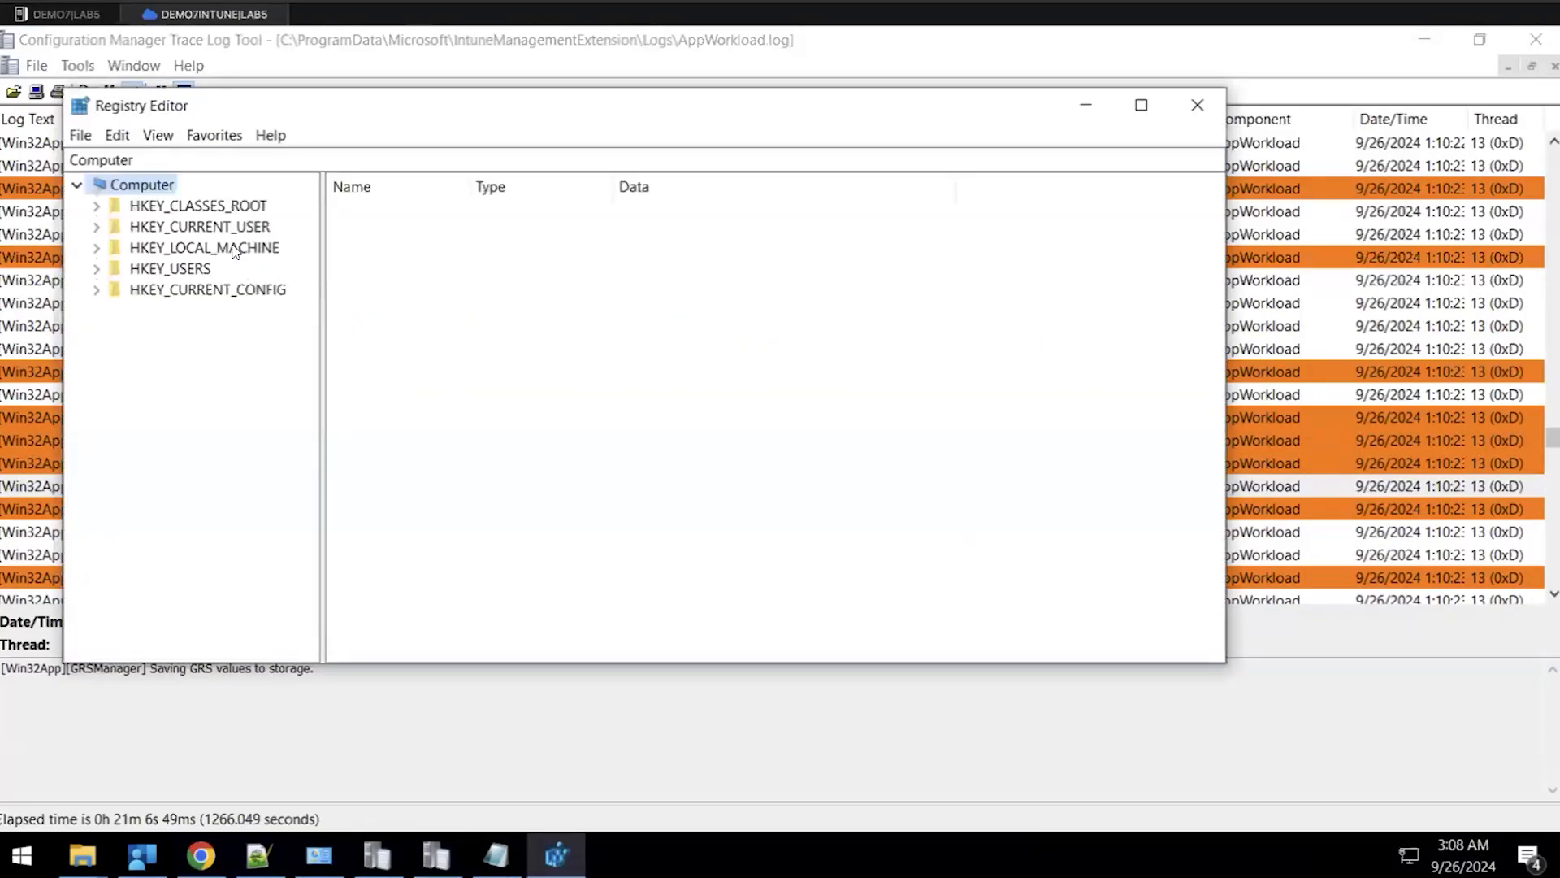
Navigate to HKEY_LOCAL_MACHINE\SOFTWARE\Microsoft\IntuneManagementExtension and expand that key
double_click(233, 248)
key(Down)
key(Down)
key(Down)
key(Down)
key(Down)
key(Right)
key(m)
key(Right)
text(int)
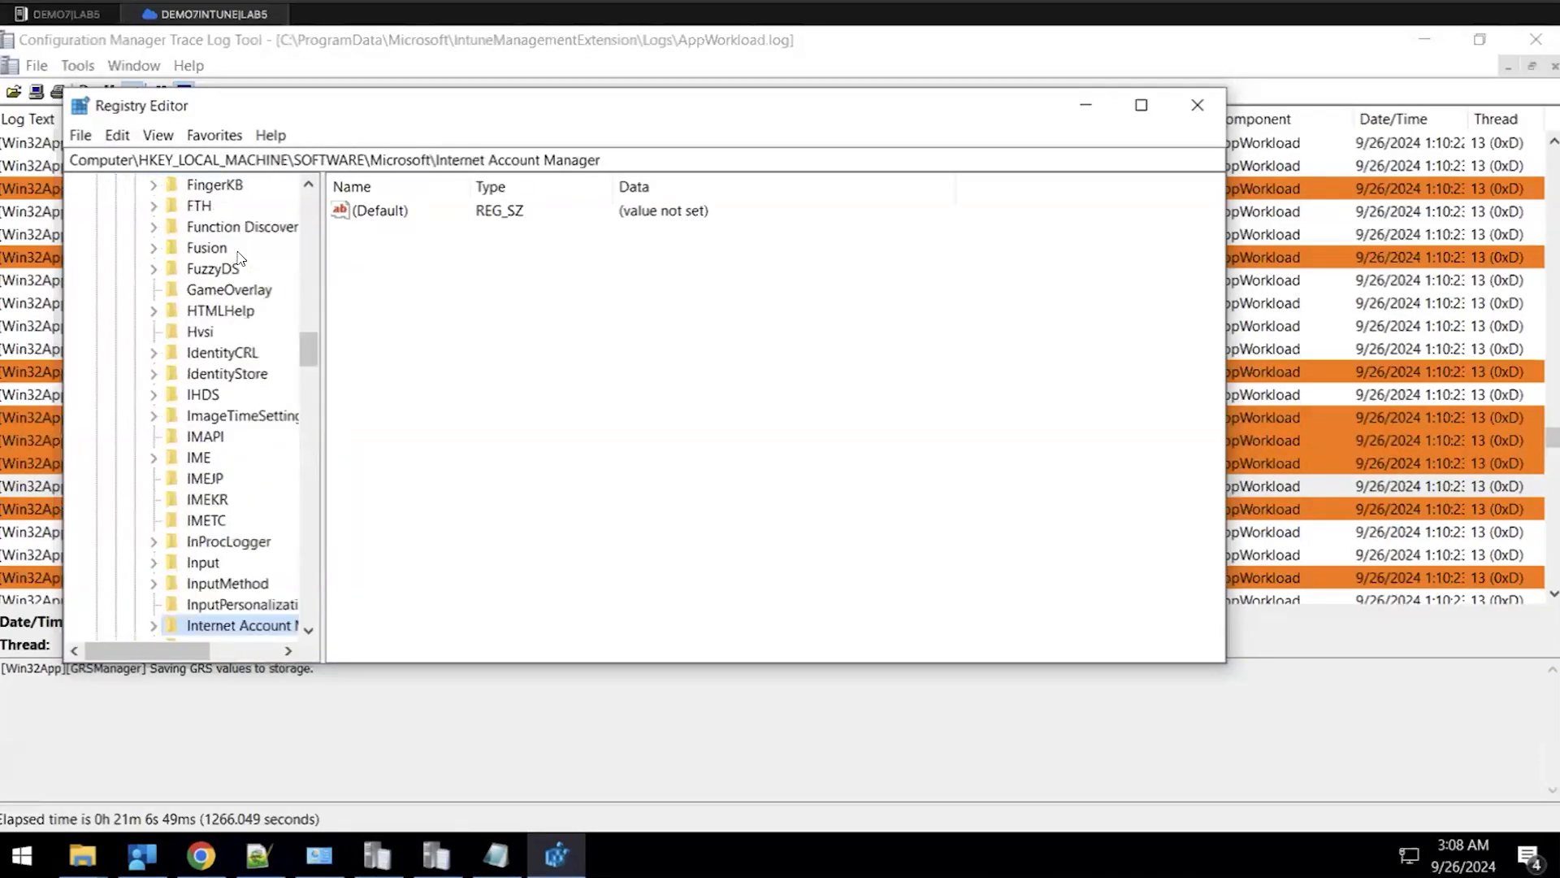
key(Down)
key(Down)
key(Down)
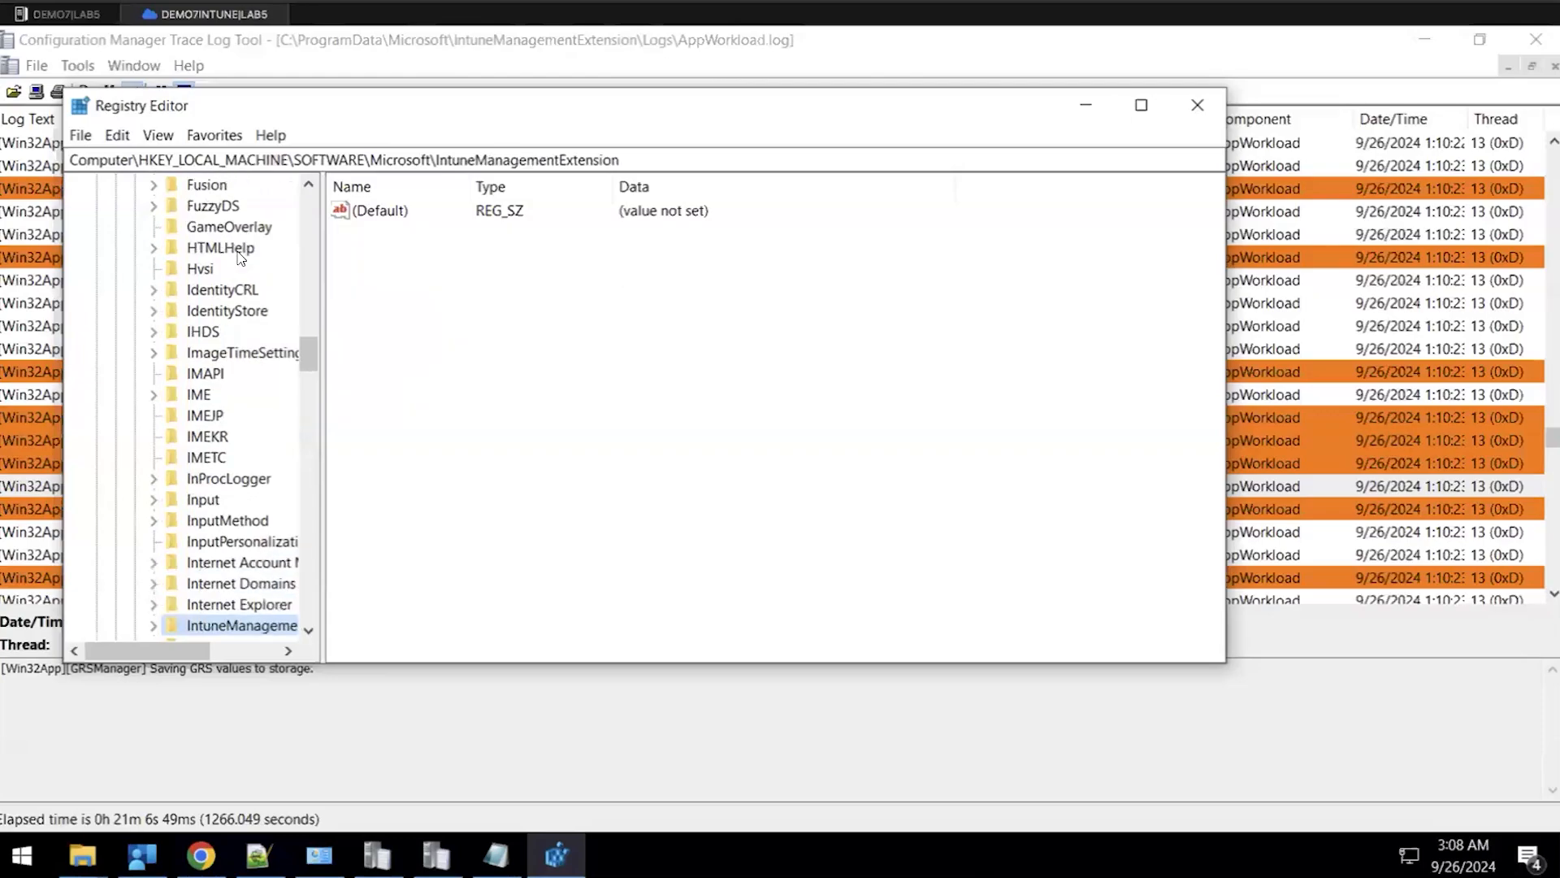
key(Right)
Widen the key tree, expand Win32Apps and select the subkey named after the user's ID
drag(323, 264, 548, 276)
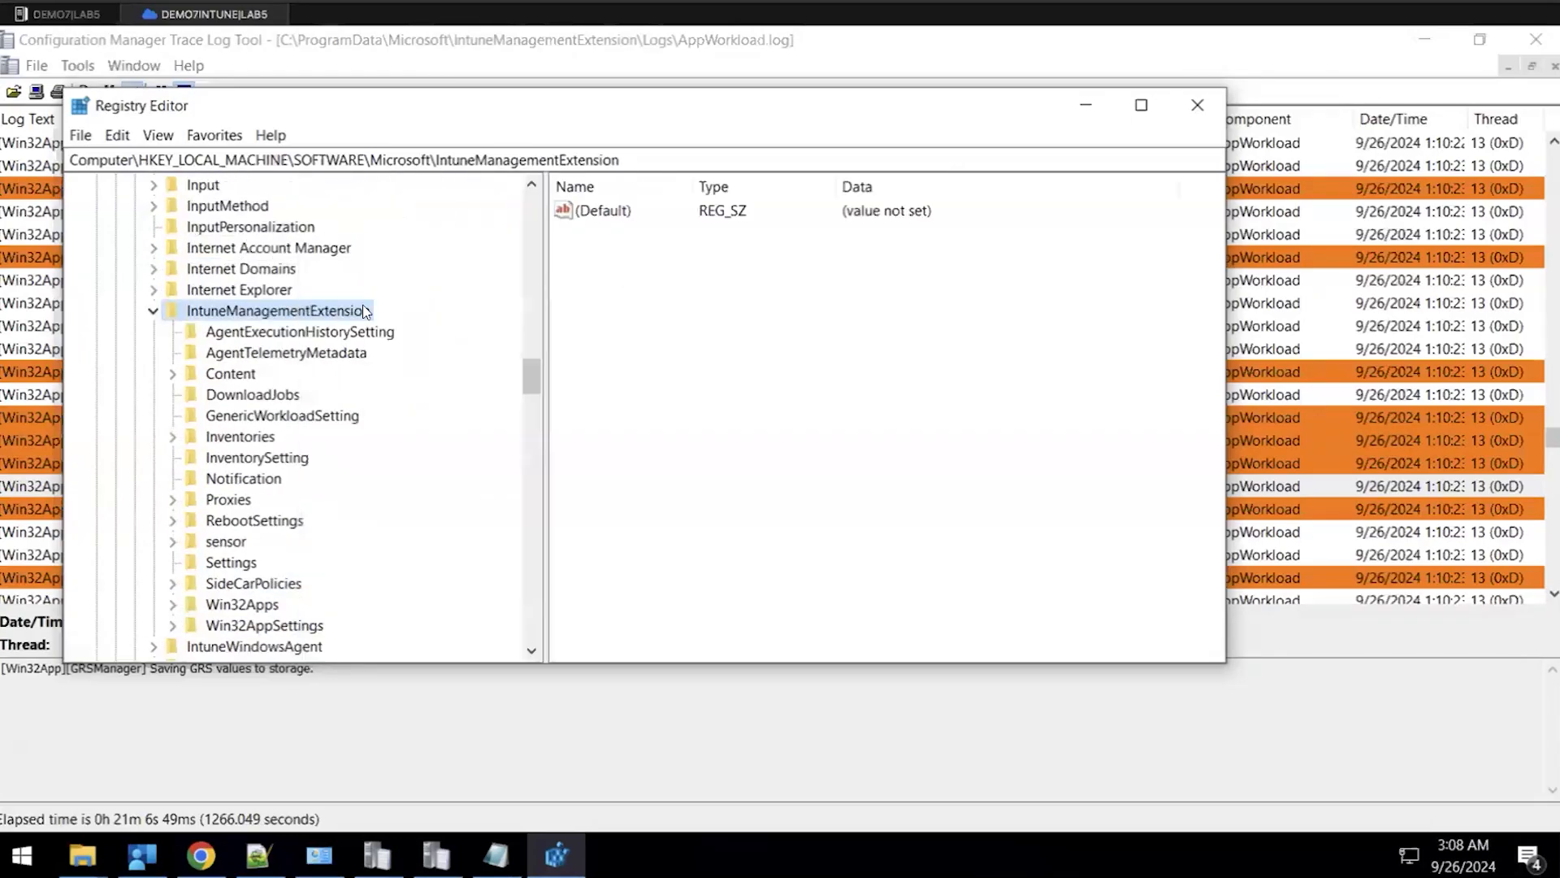
click(222, 603)
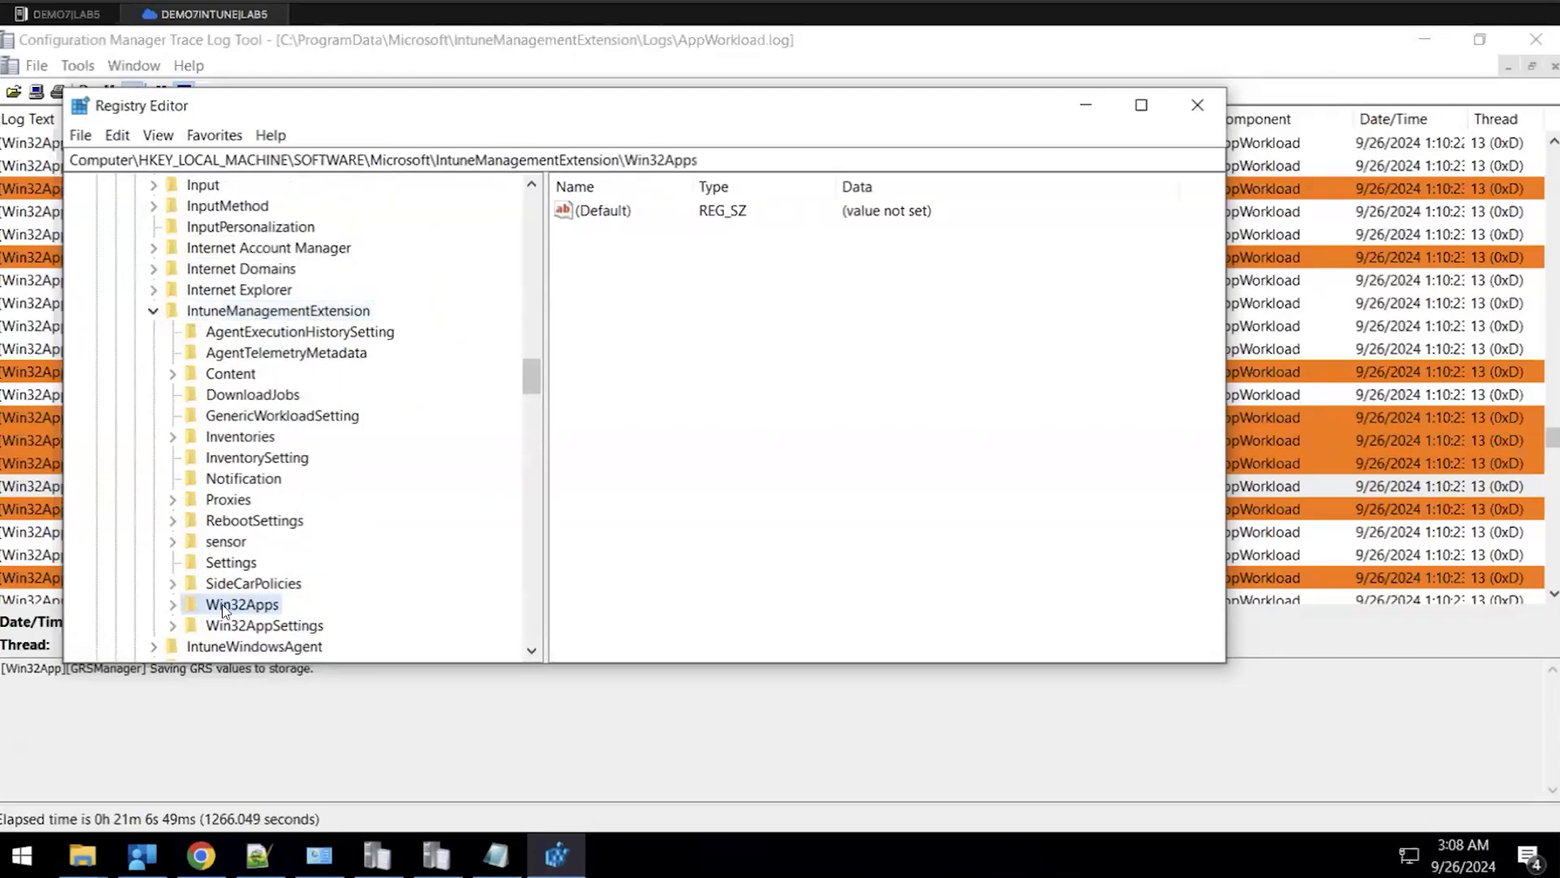
click(173, 604)
click(276, 604)
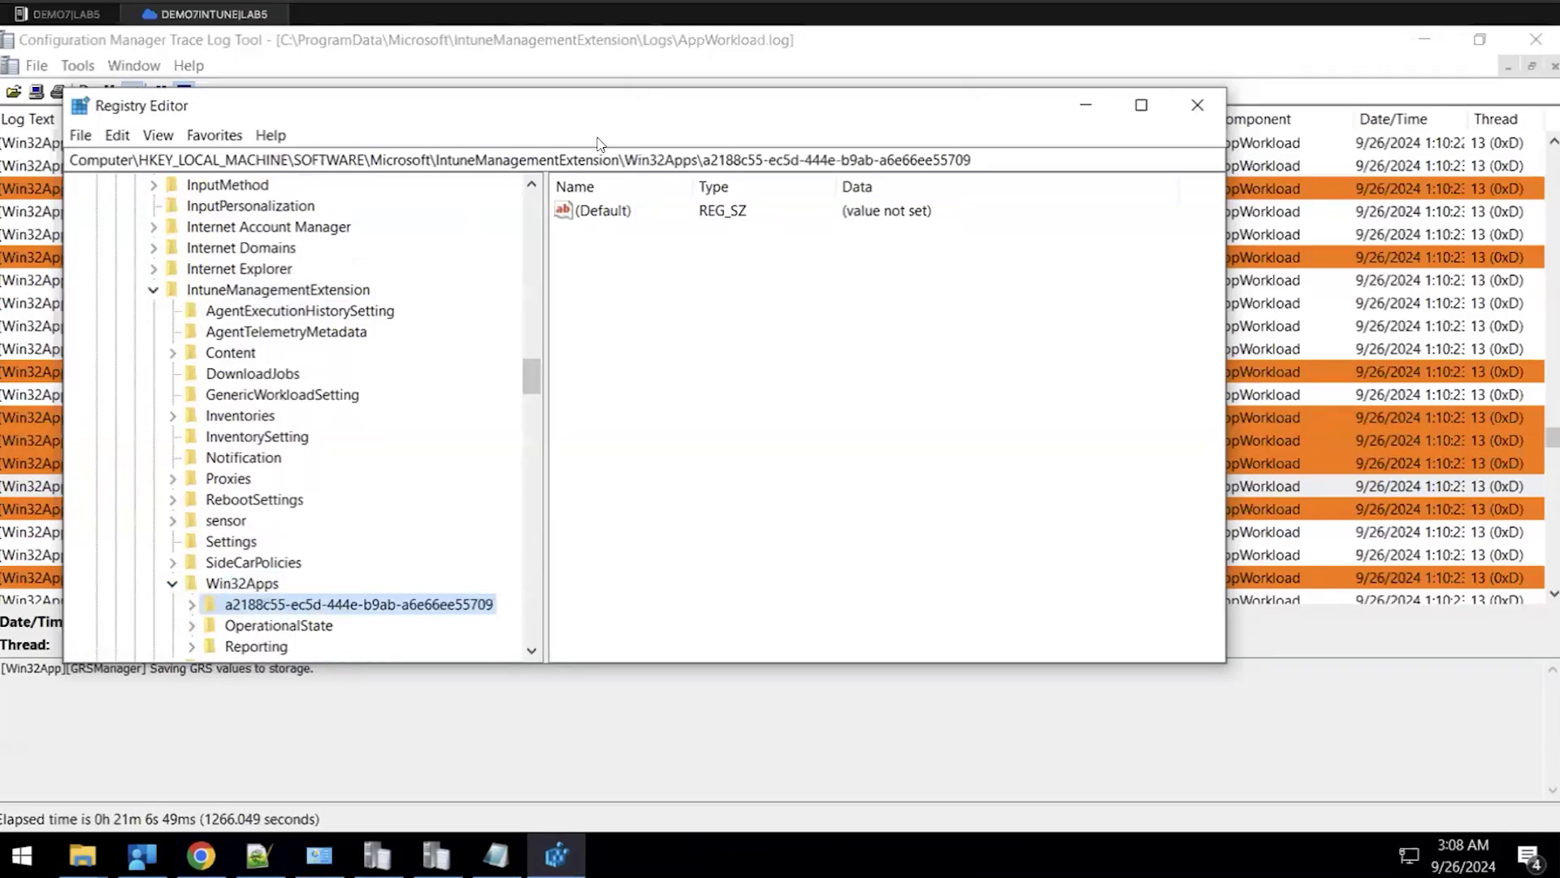
Reposition the Registry Editor window to compare the selected key with the saved GRS path in AppWorkload.log
mouse_move(603, 112)
mouse_down()
mouse_move(667, 212)
mouse_move(1329, 162)
mouse_up()
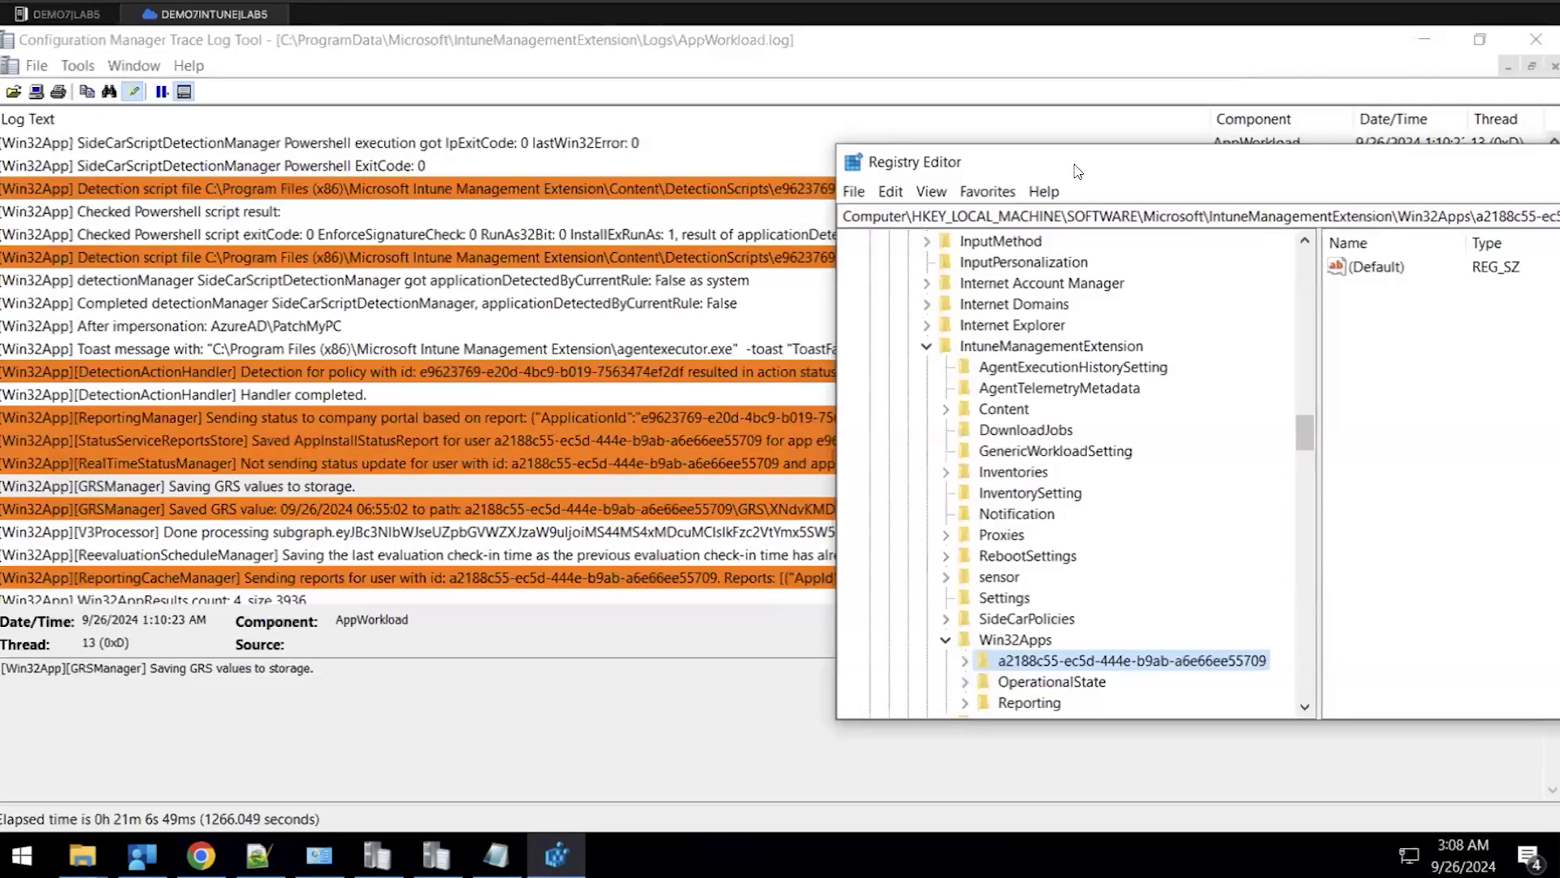
mouse_move(1078, 171)
mouse_down()
mouse_move(1025, 267)
mouse_move(728, 565)
mouse_up()
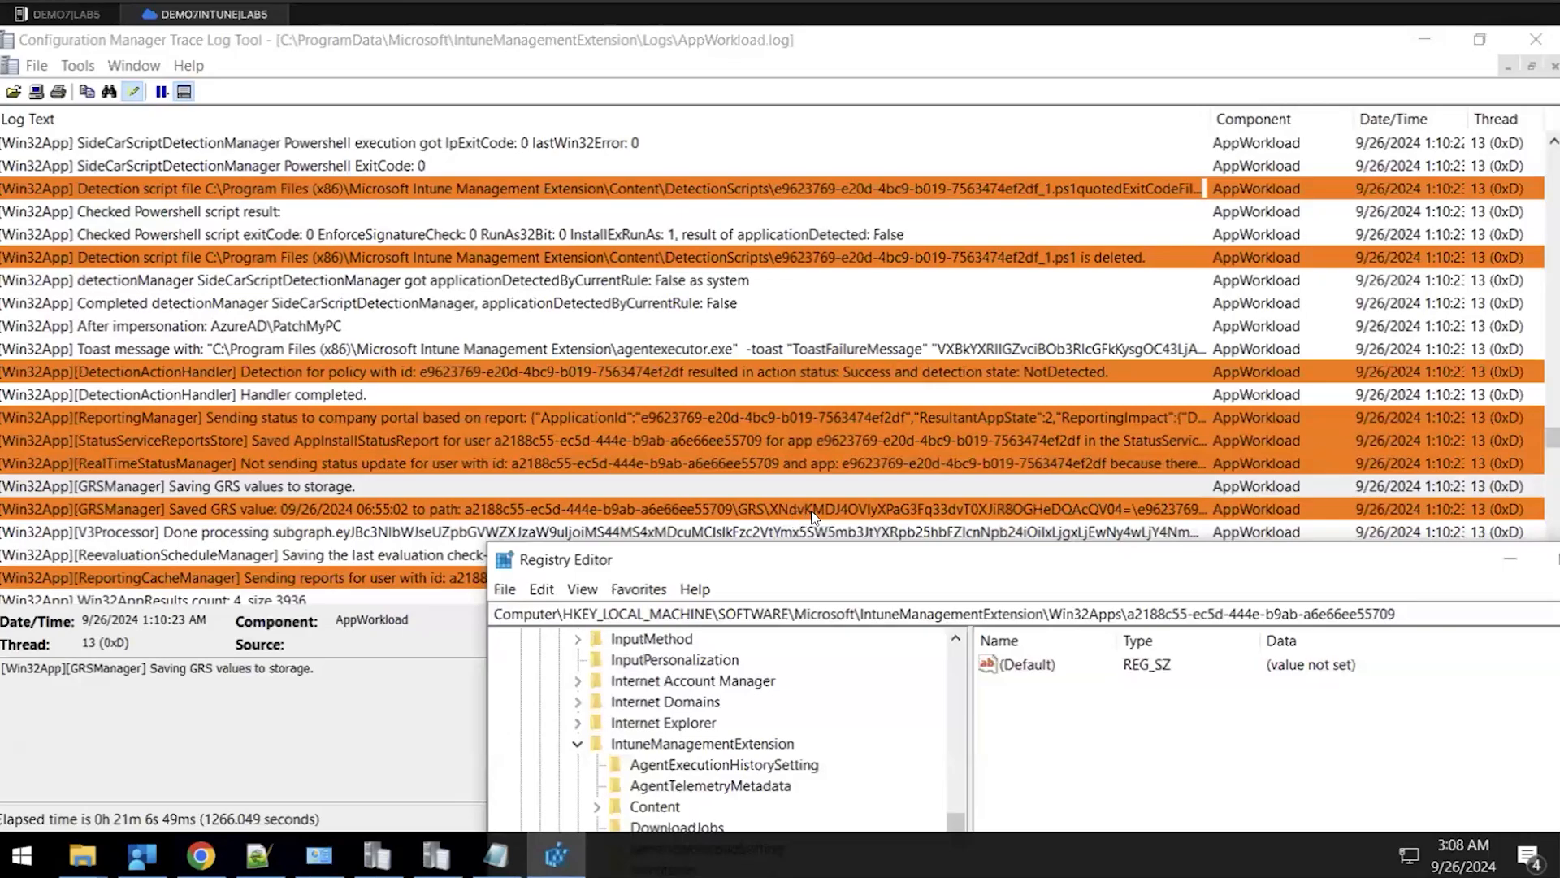
drag(843, 564, 668, 126)
Expand the user's key and its GRS subkey, and open the hash key starting with XNdvKMDJ4 that the log names
scroll(542, 552, down, 4)
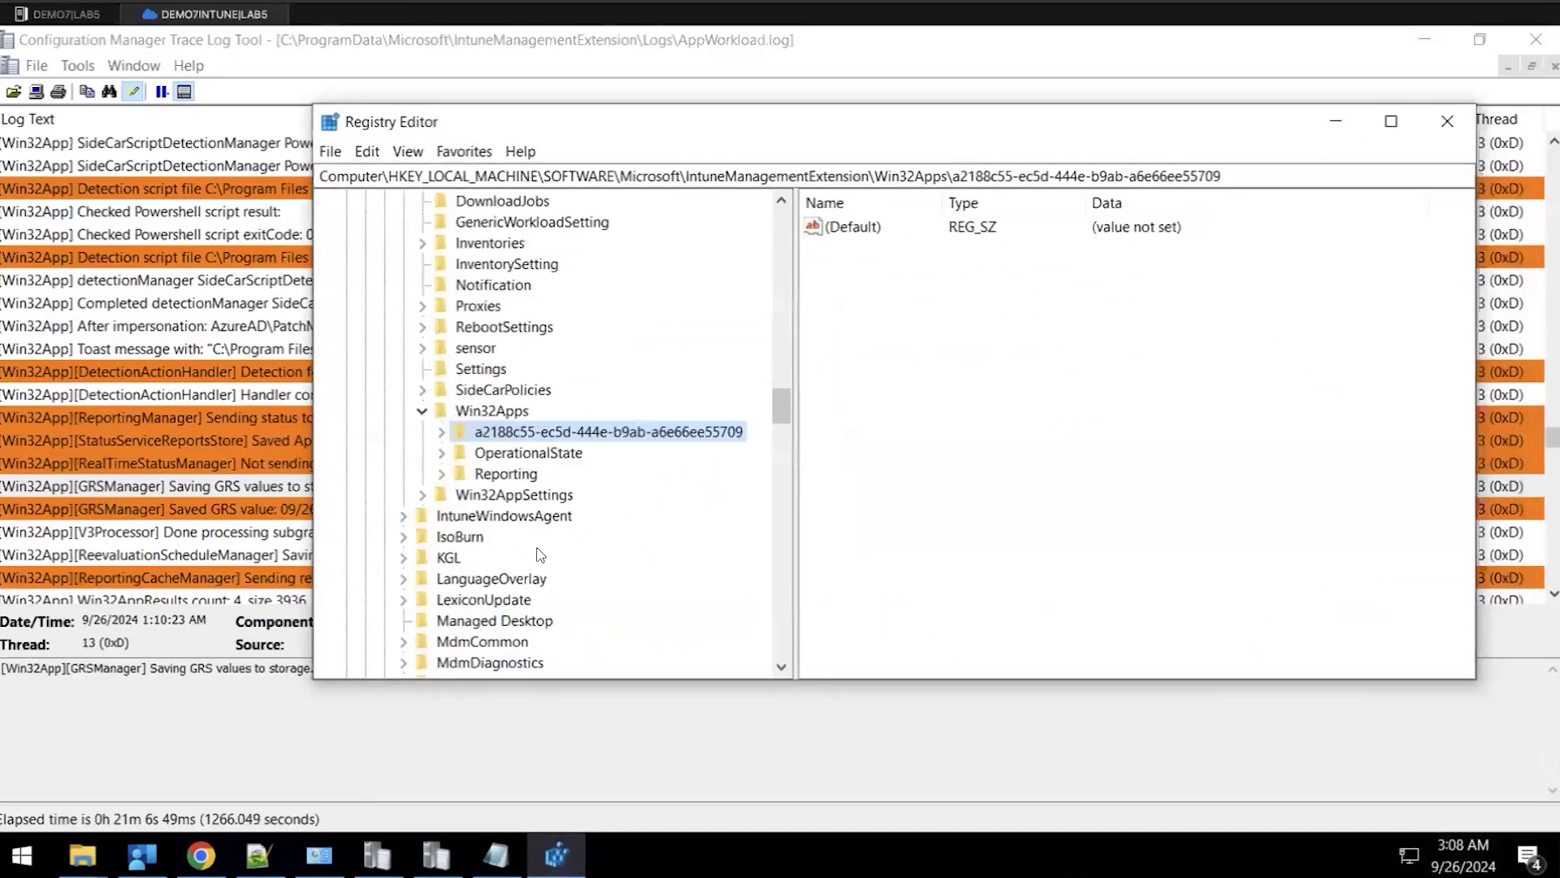
click(440, 431)
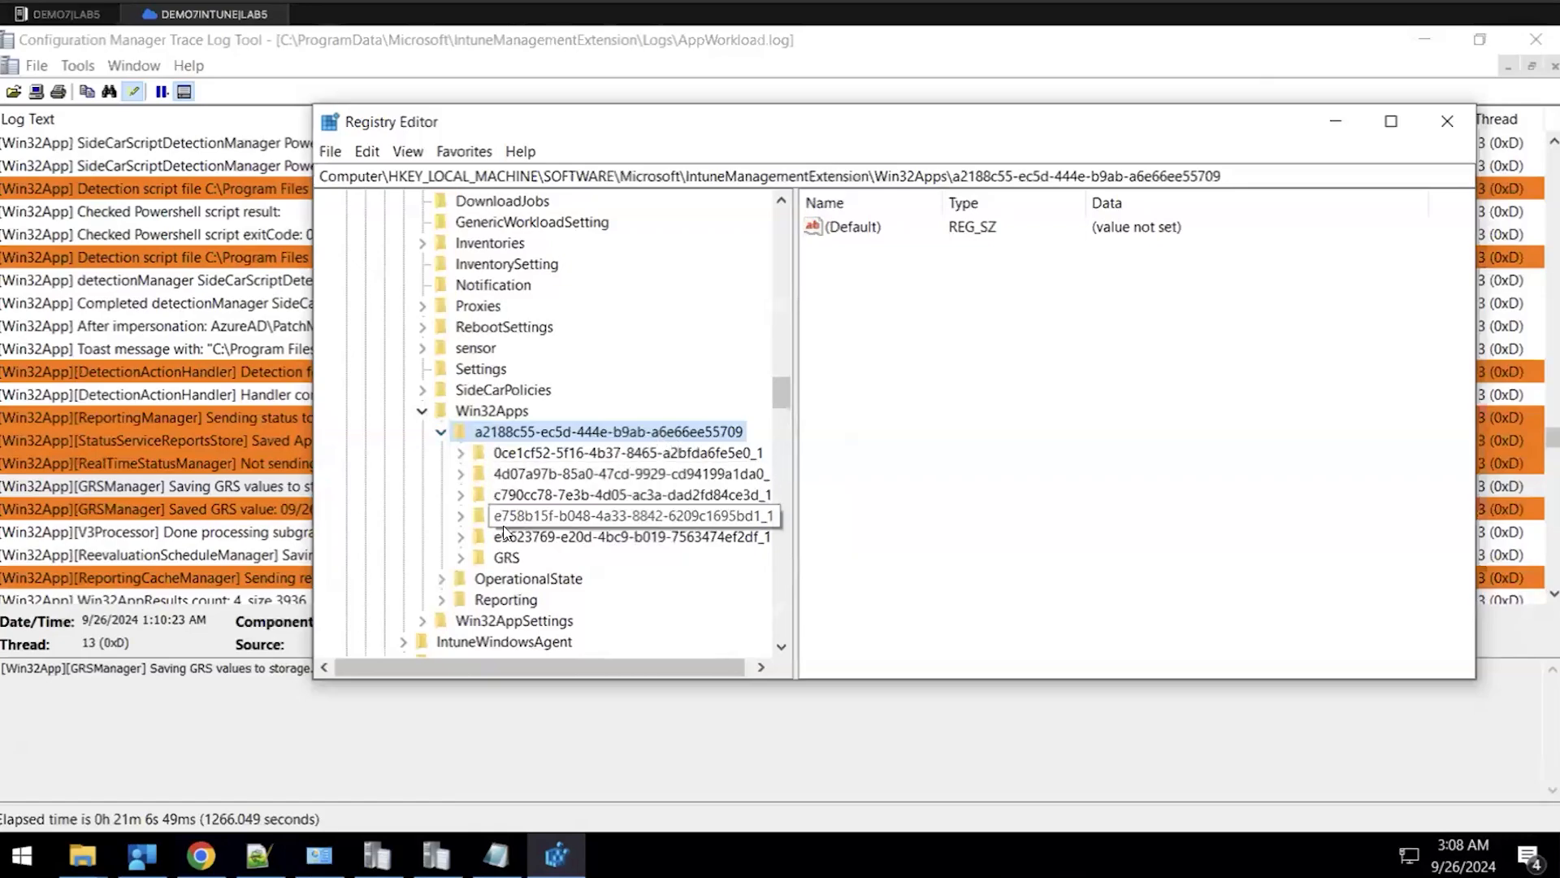
click(460, 559)
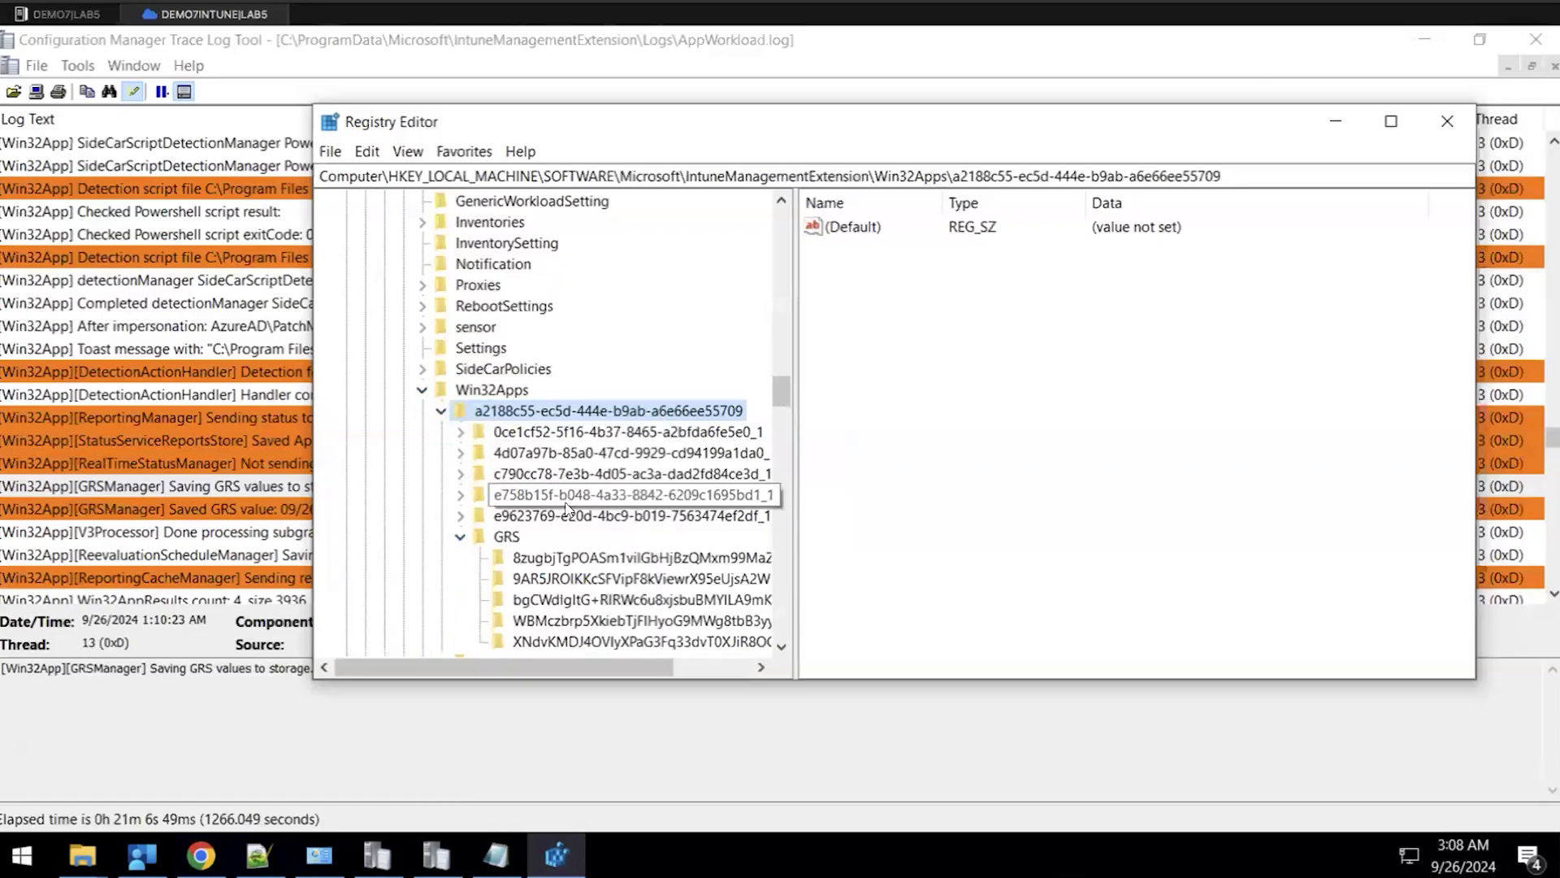
click(532, 644)
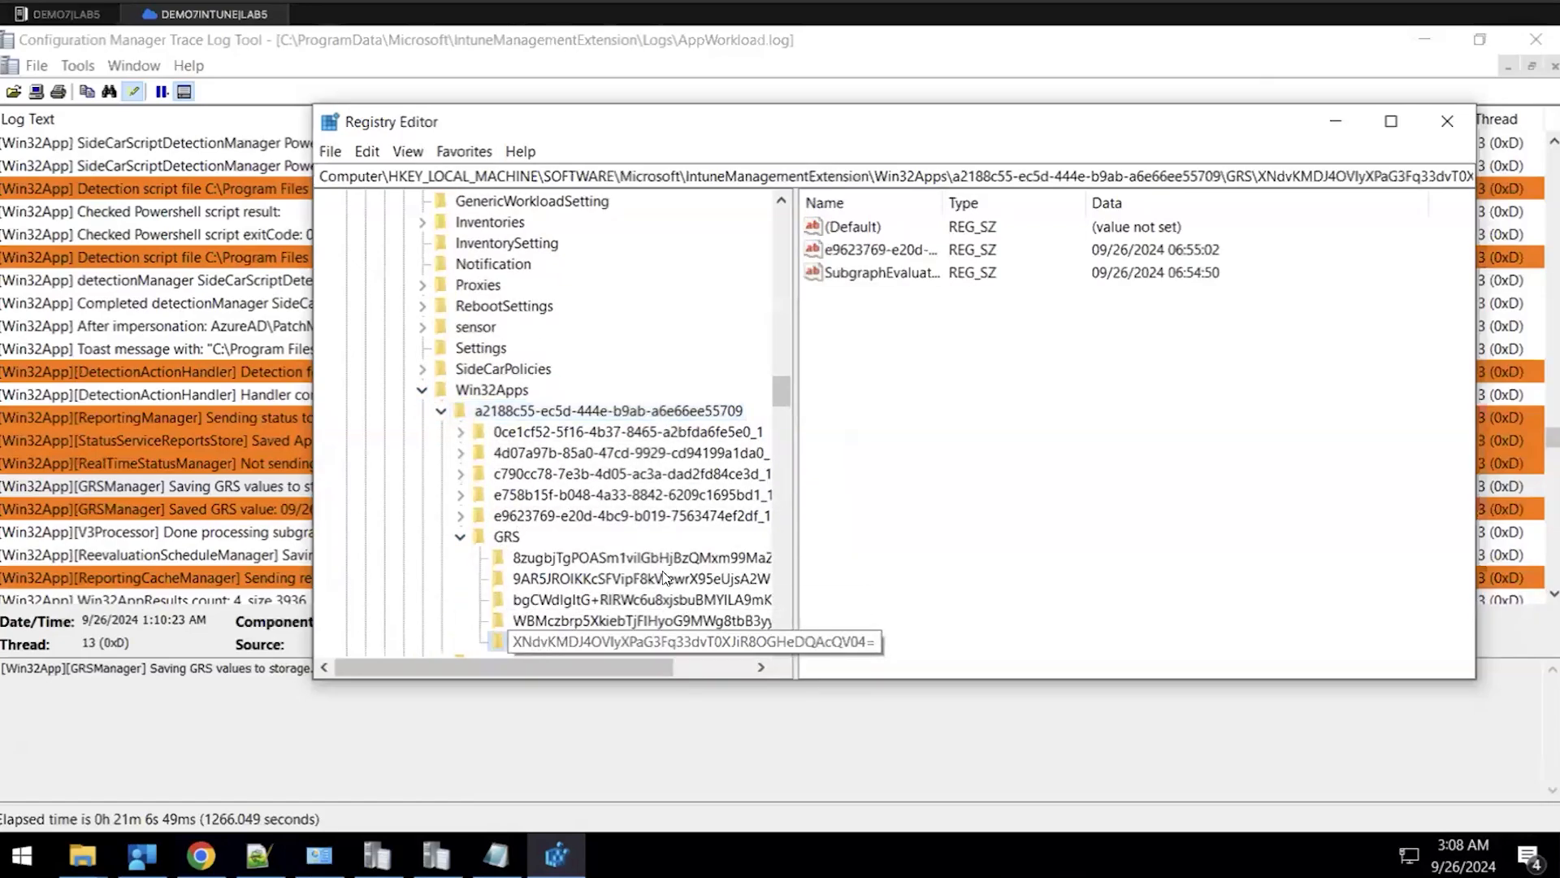
Widen the Name column and examine the app's GRS timestamp and the SubgraphEvaluationTimeUTC value
drag(950, 204, 1053, 204)
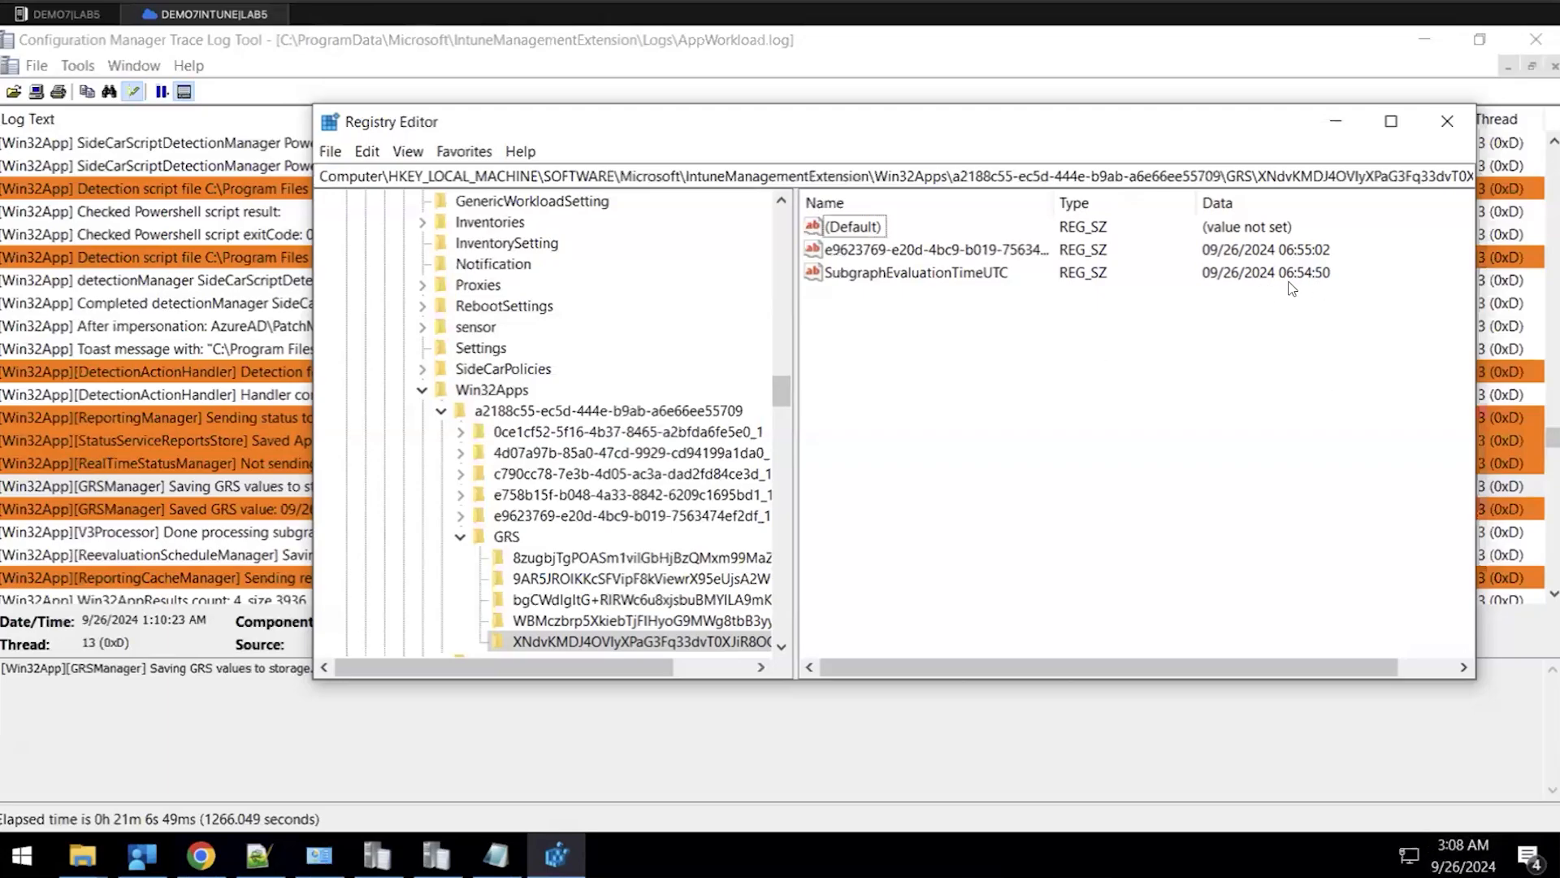
drag(1229, 300, 1220, 414)
drag(1006, 302, 1028, 426)
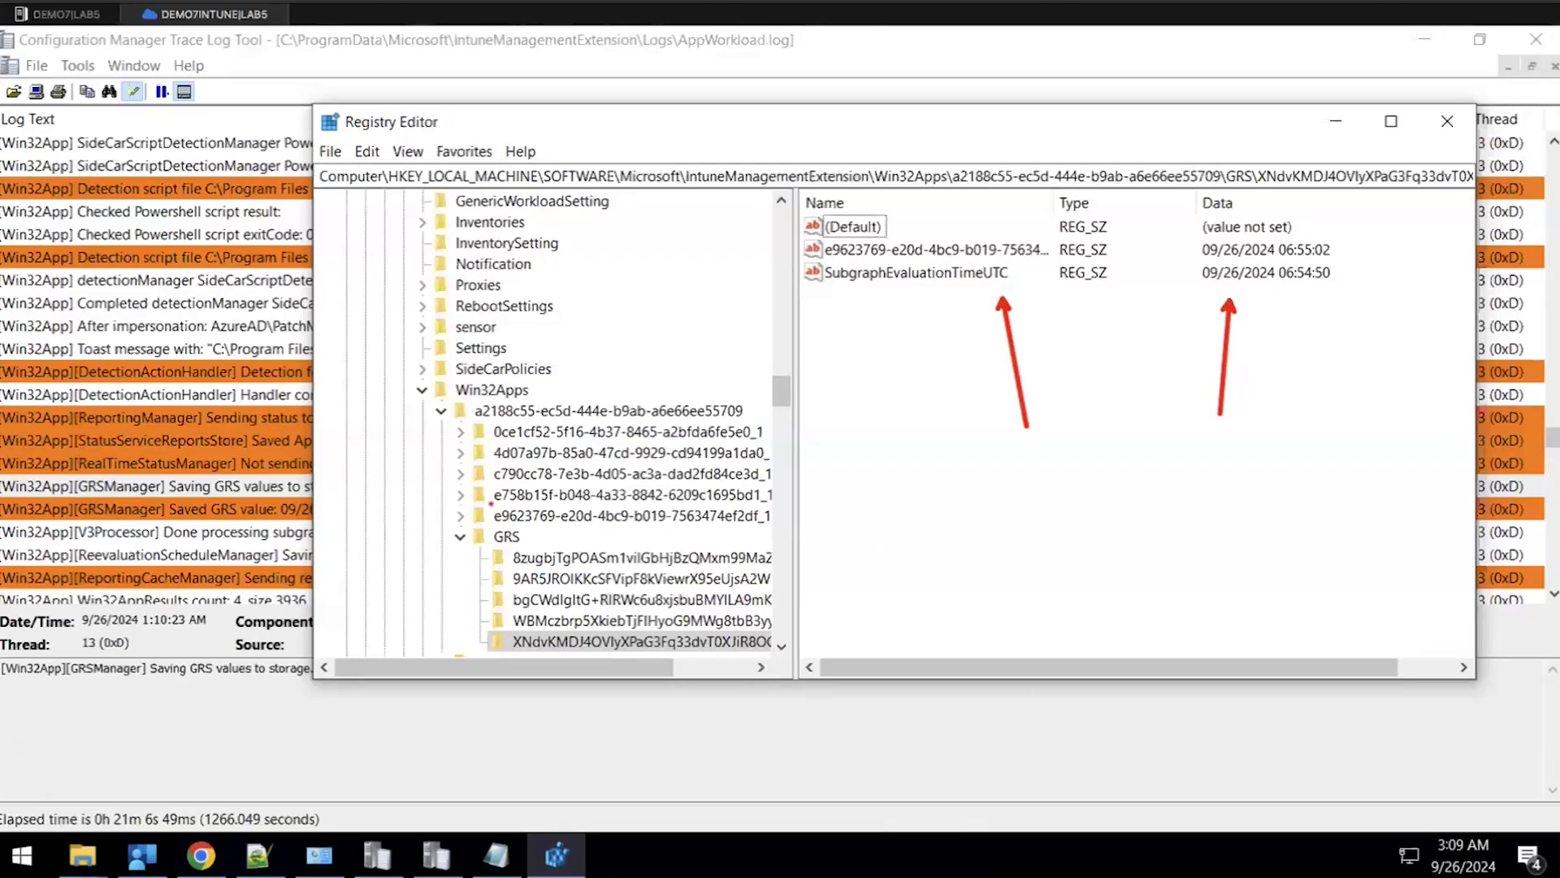
Switch from the registry to the logs, check the final entries of PatchMyPC-ScriptRunner.log and return to AppWorkload.log
drag(598, 620, 585, 550)
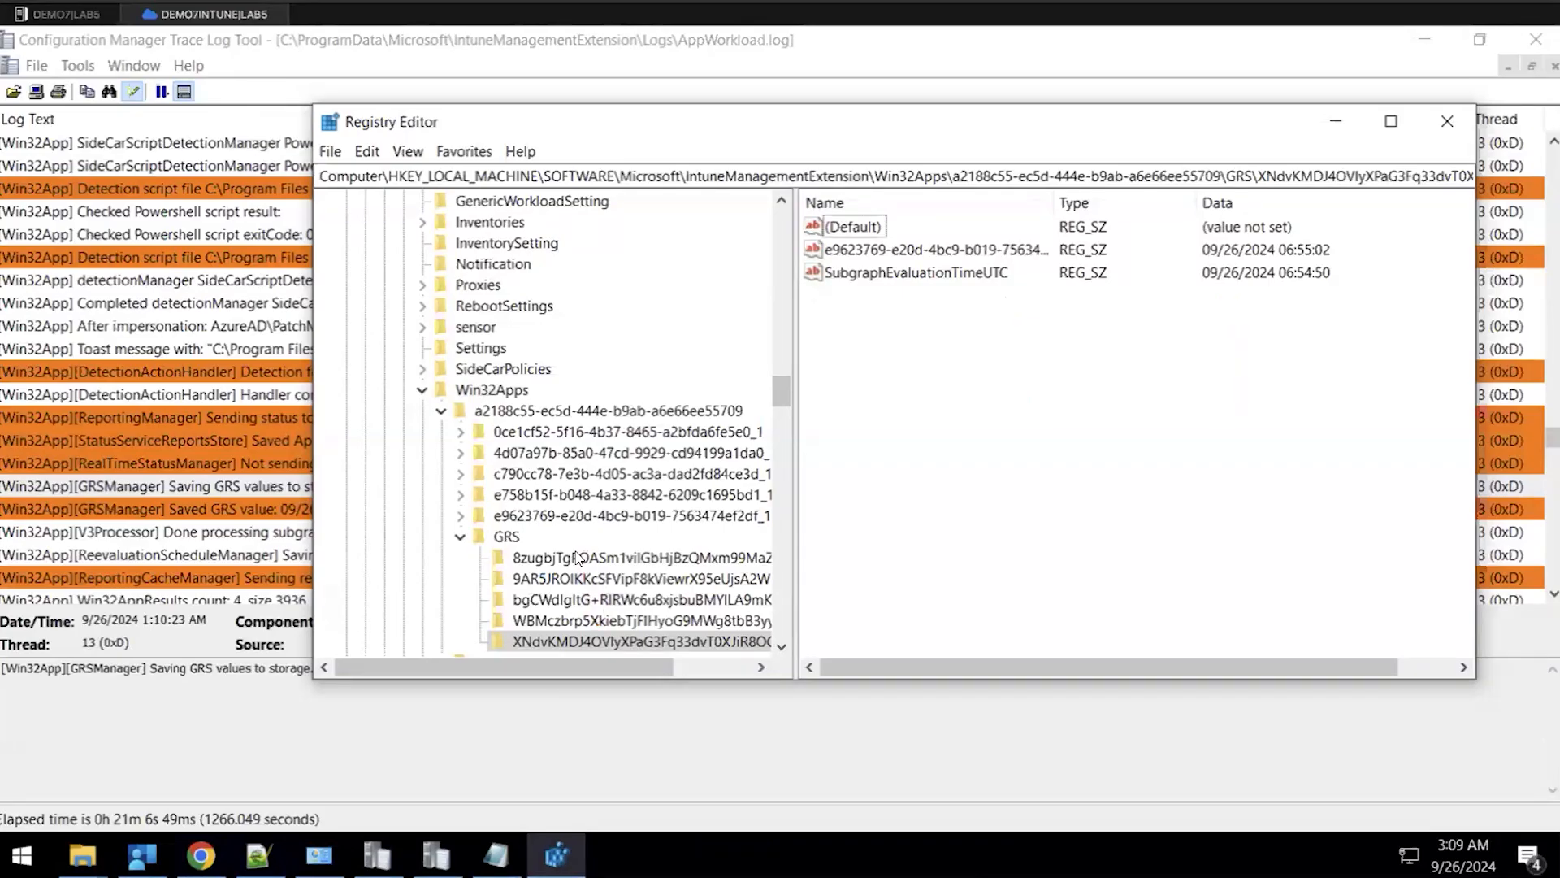
click(384, 838)
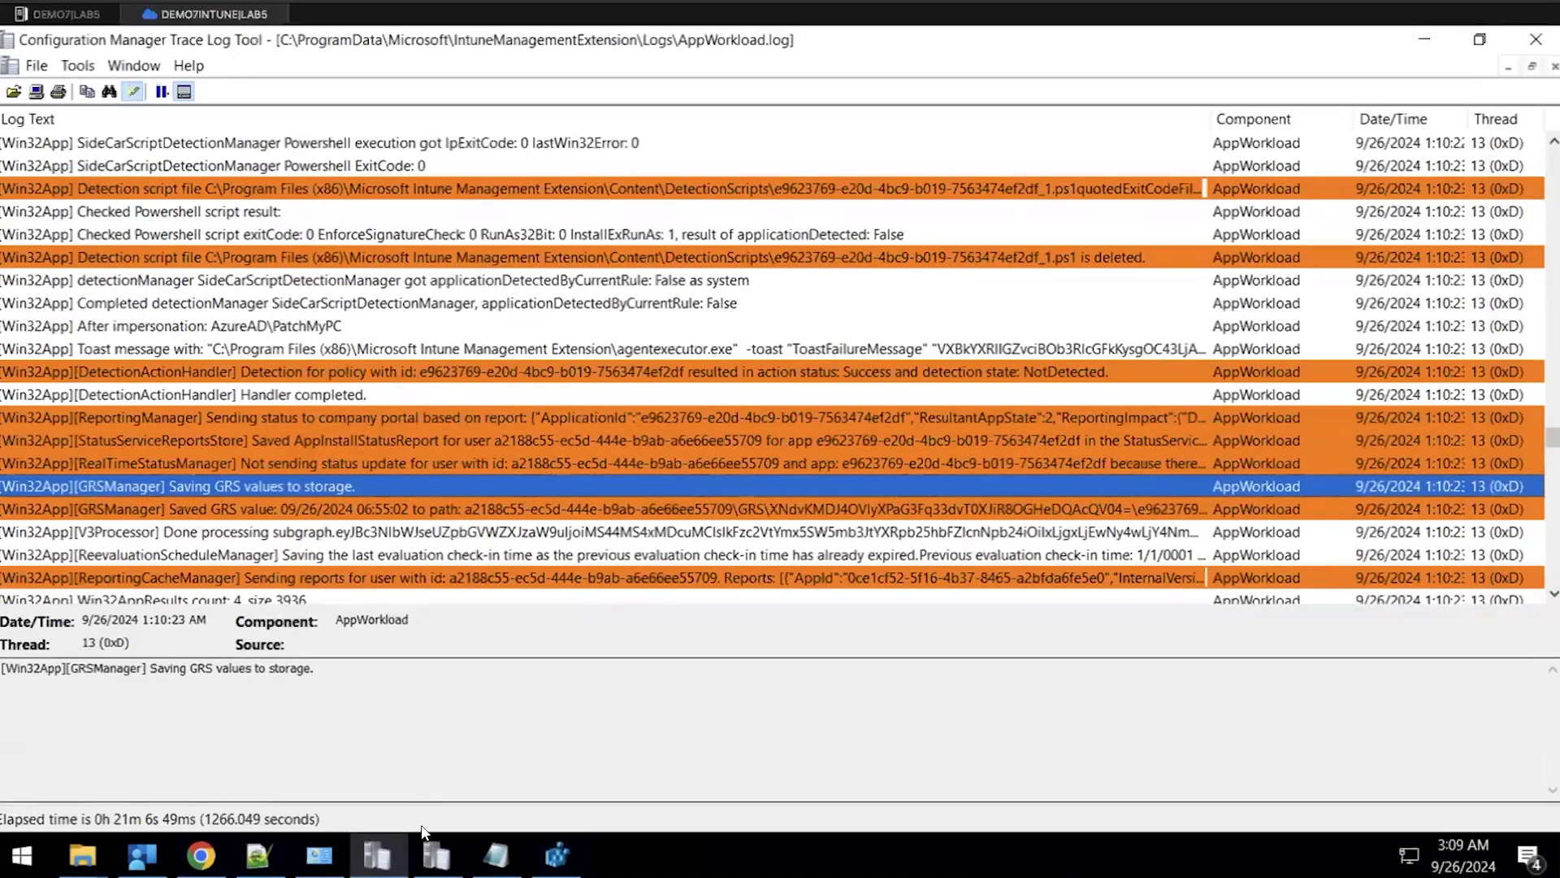
key(alt+Tab)
scroll(443, 422, down, 4)
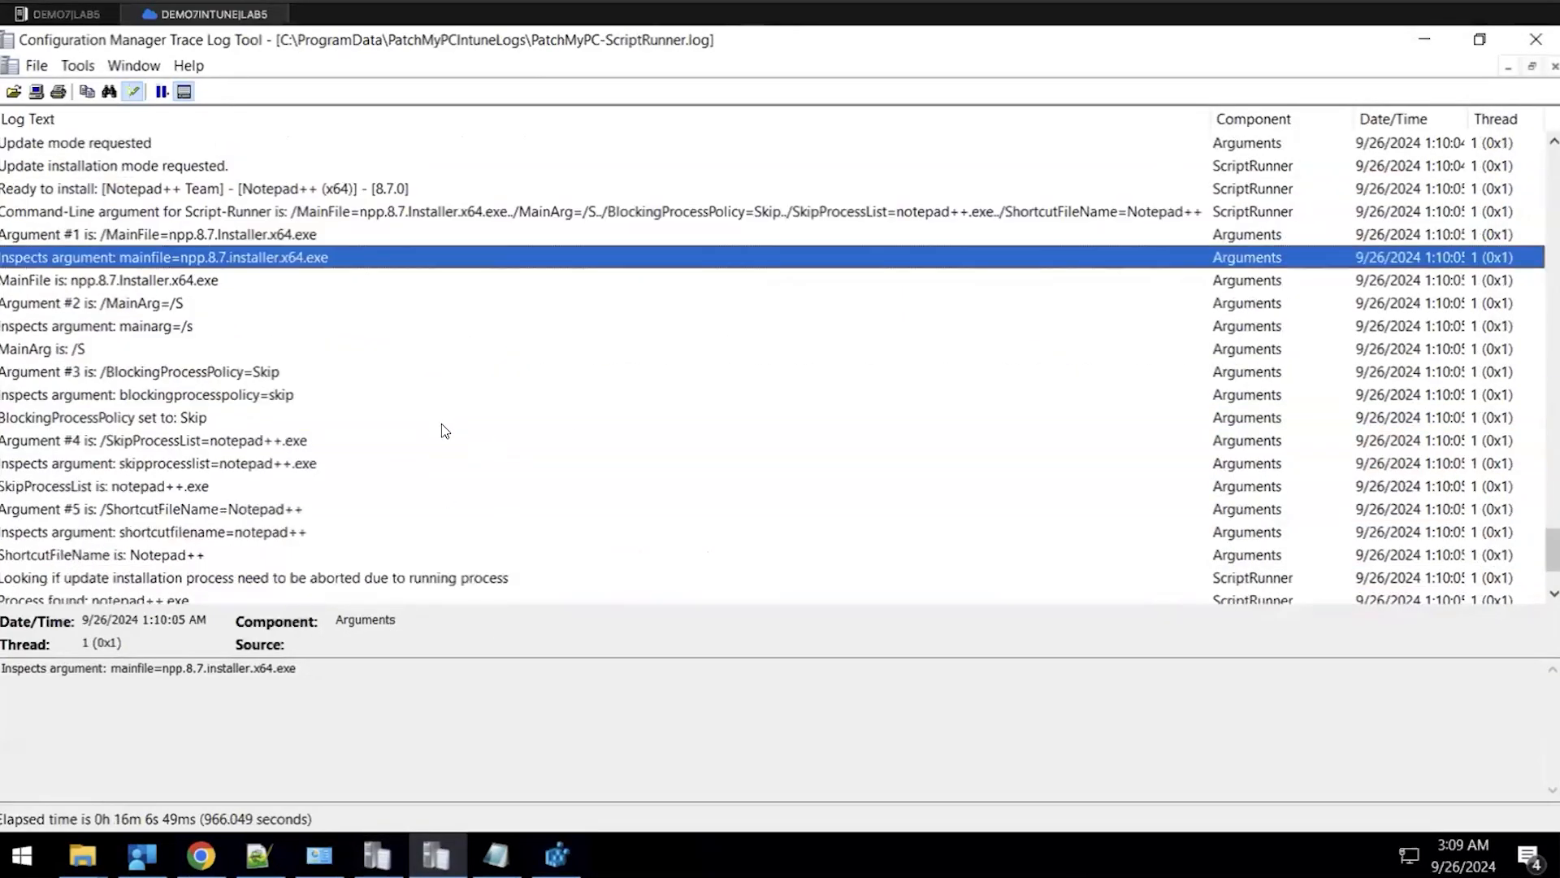
click(376, 850)
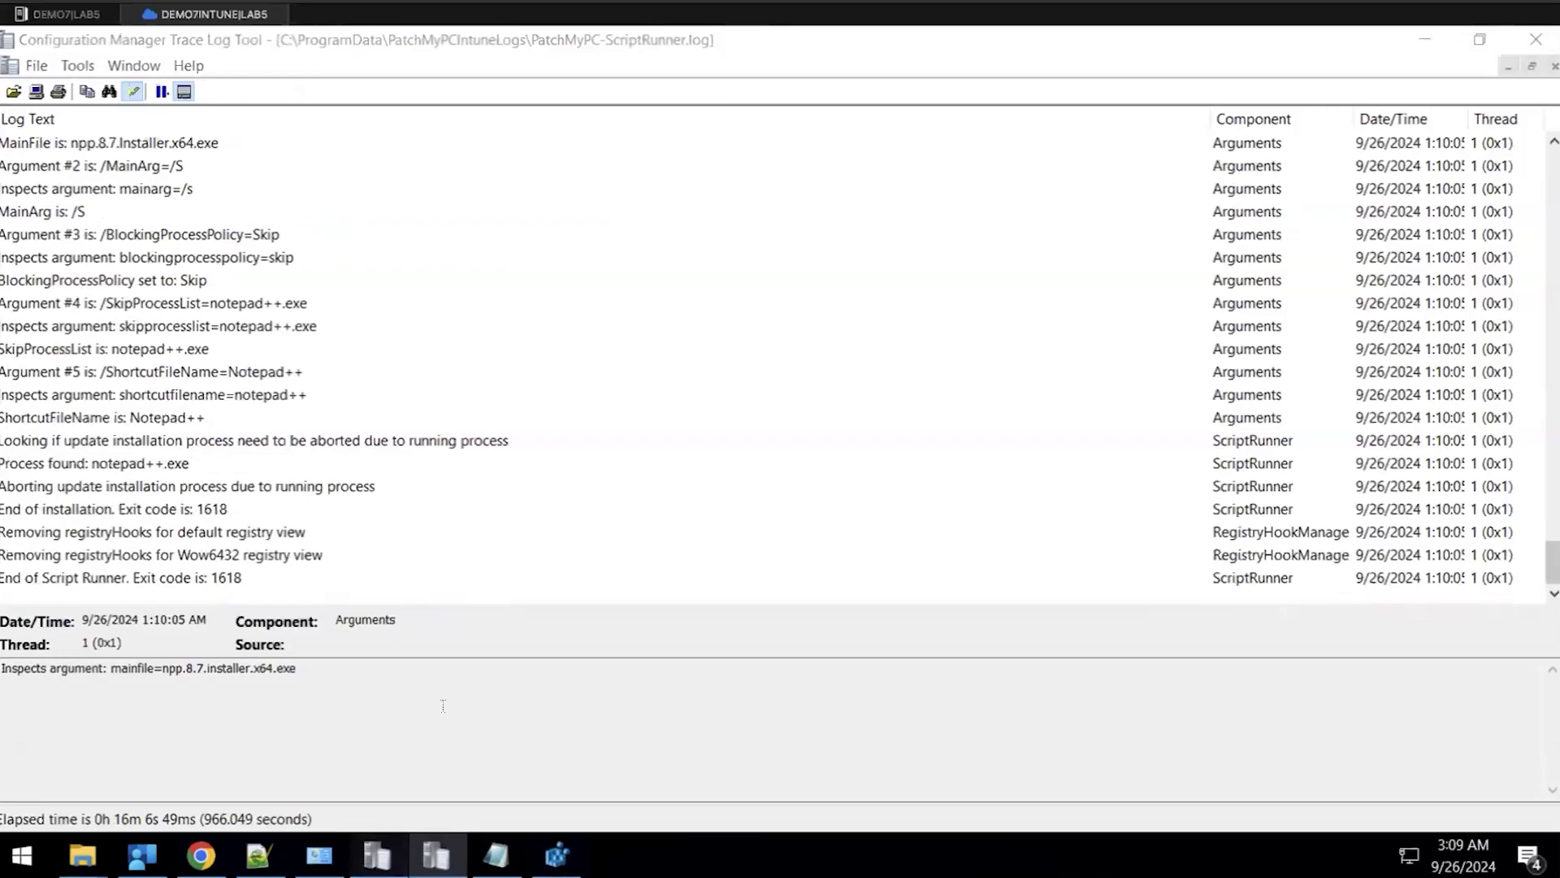
Open AgentExecutor.log from the IntuneManagementExtension Logs folder
mouse_move(82, 855)
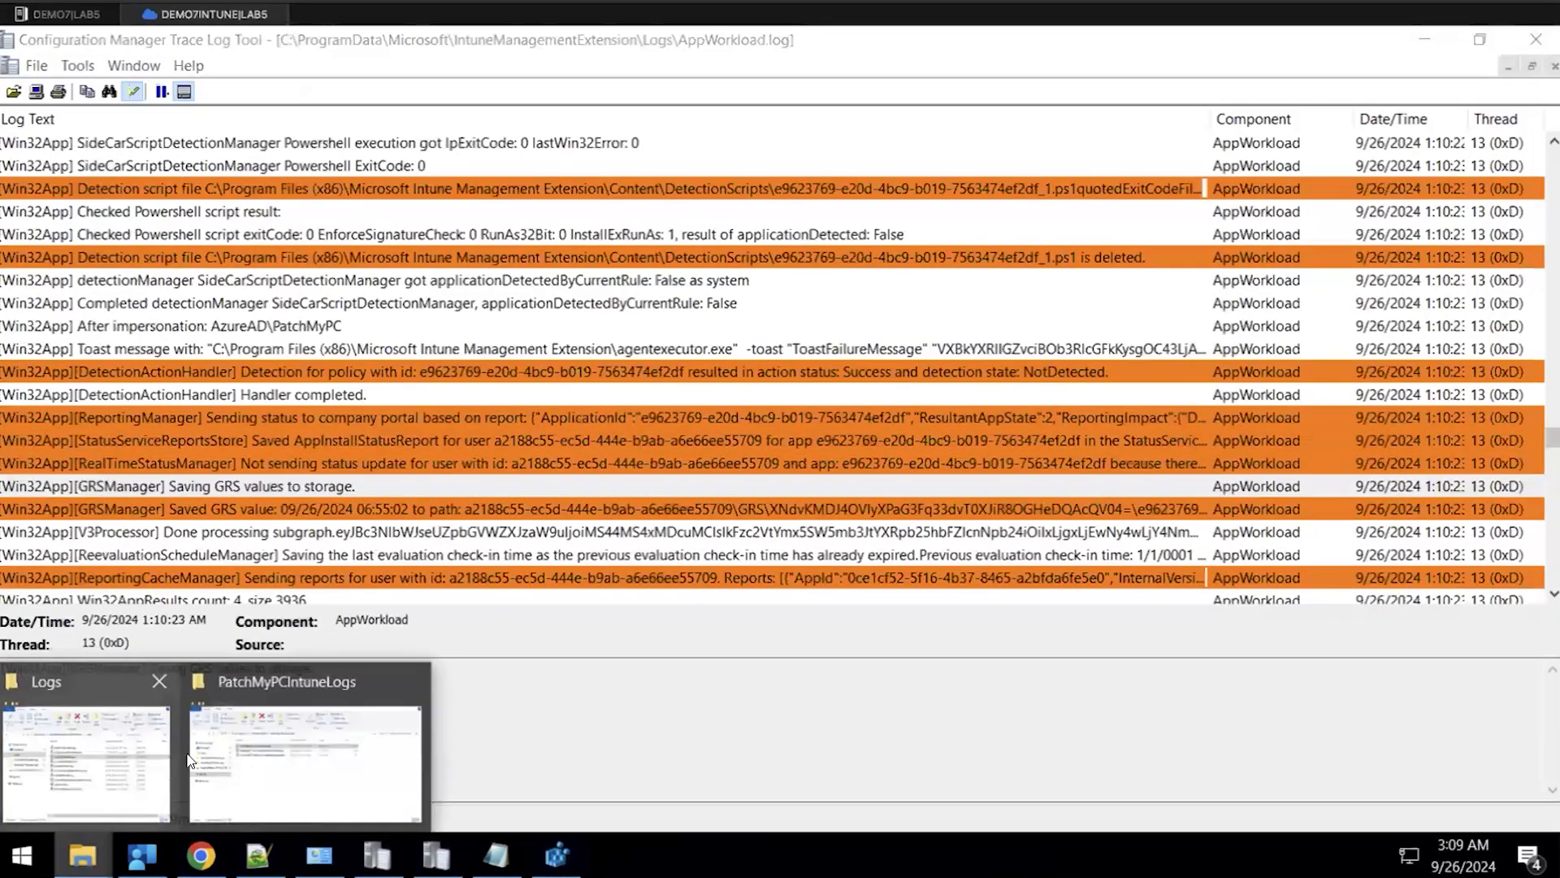
click(122, 760)
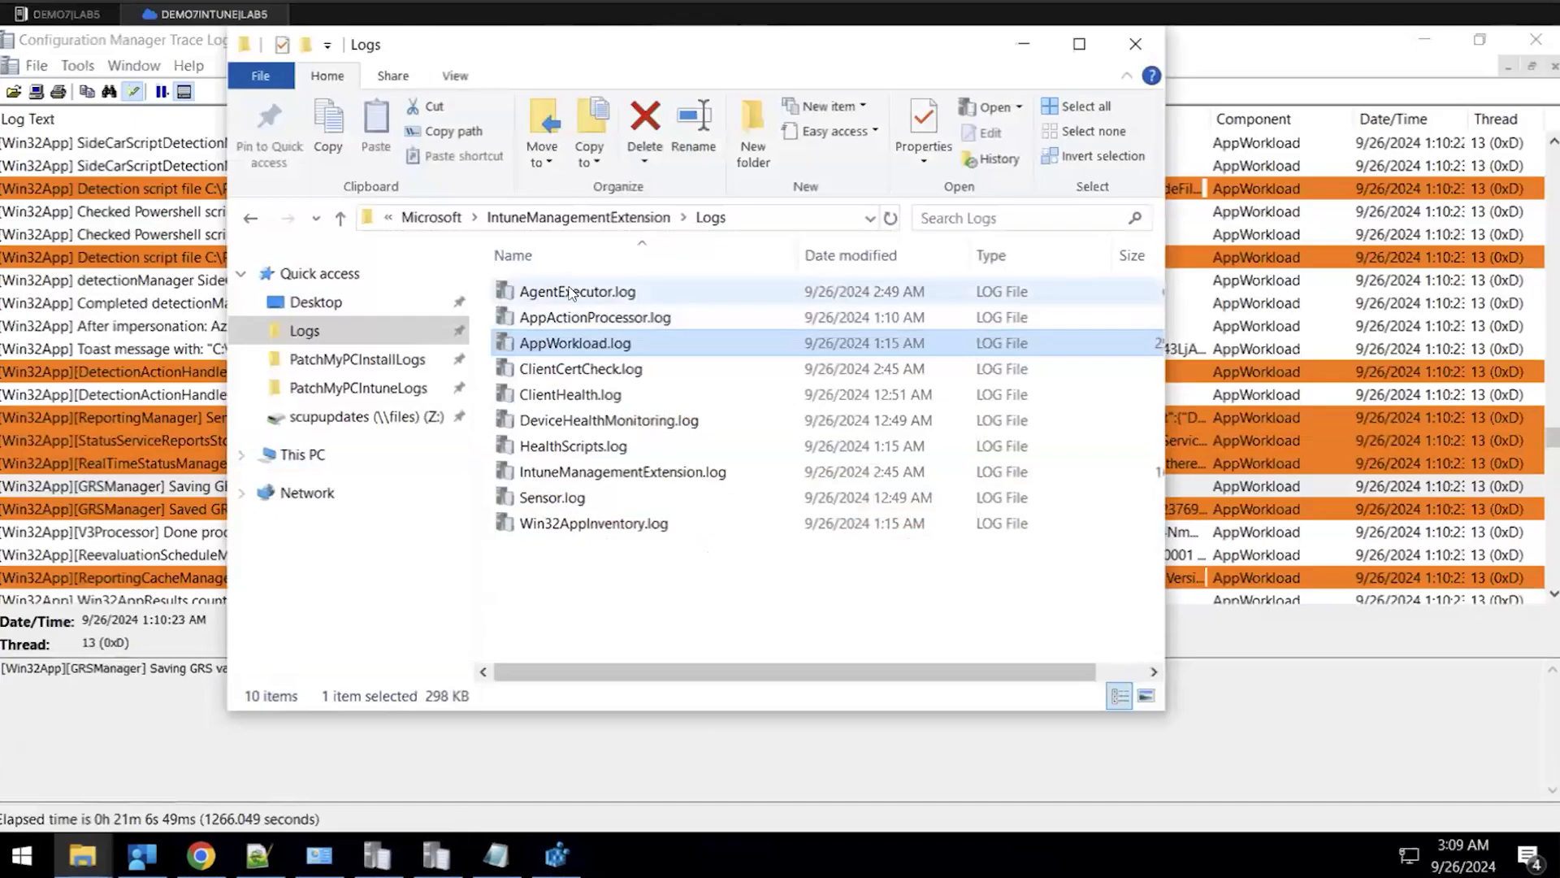
click(711, 291)
double_click(712, 291)
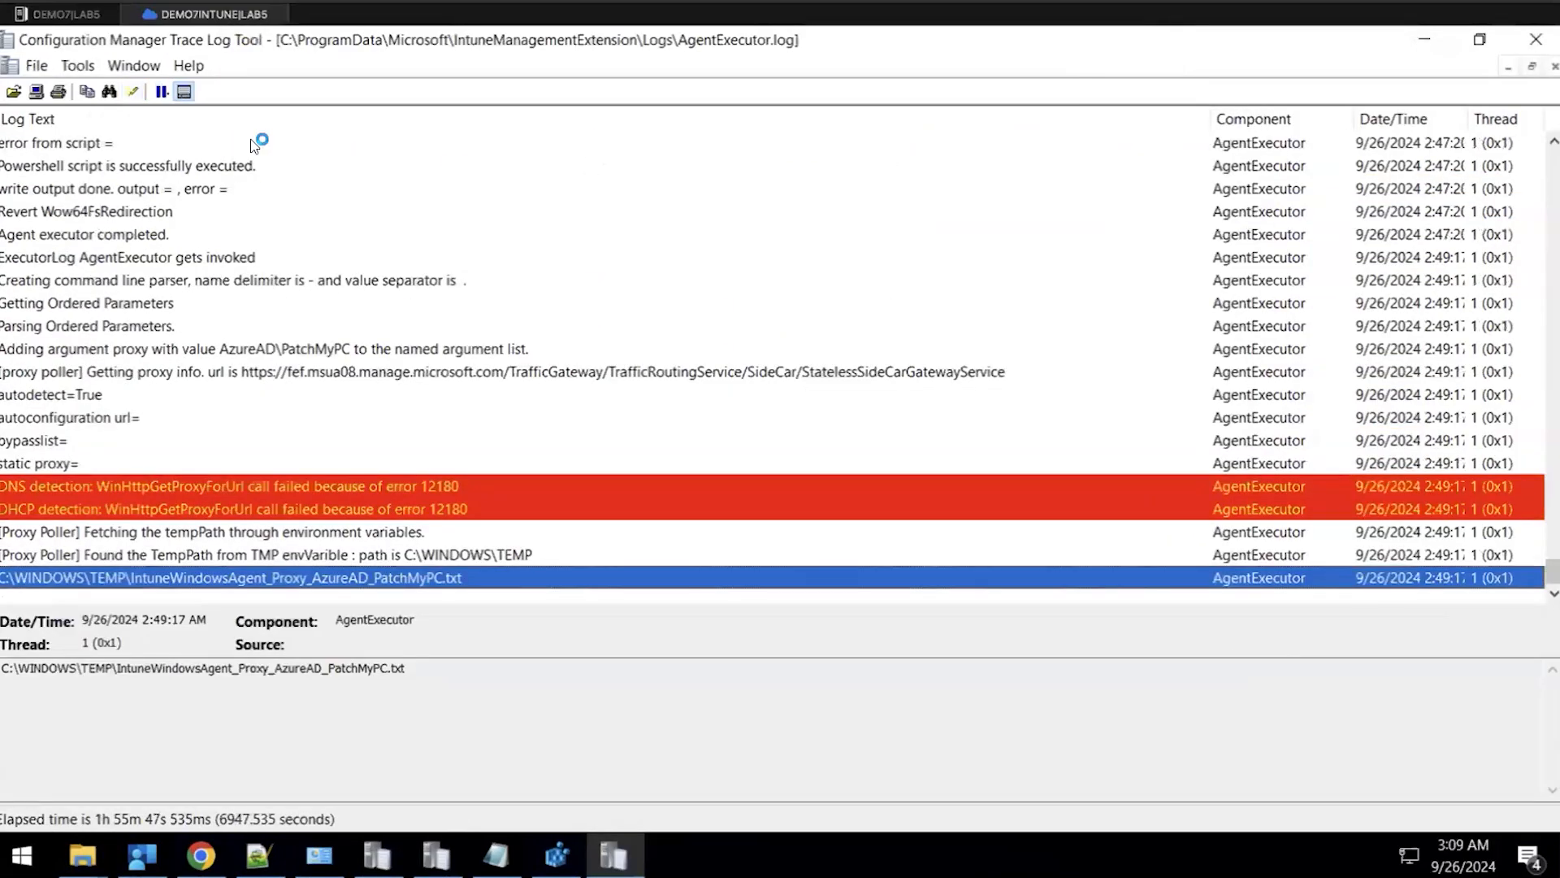
click(133, 91)
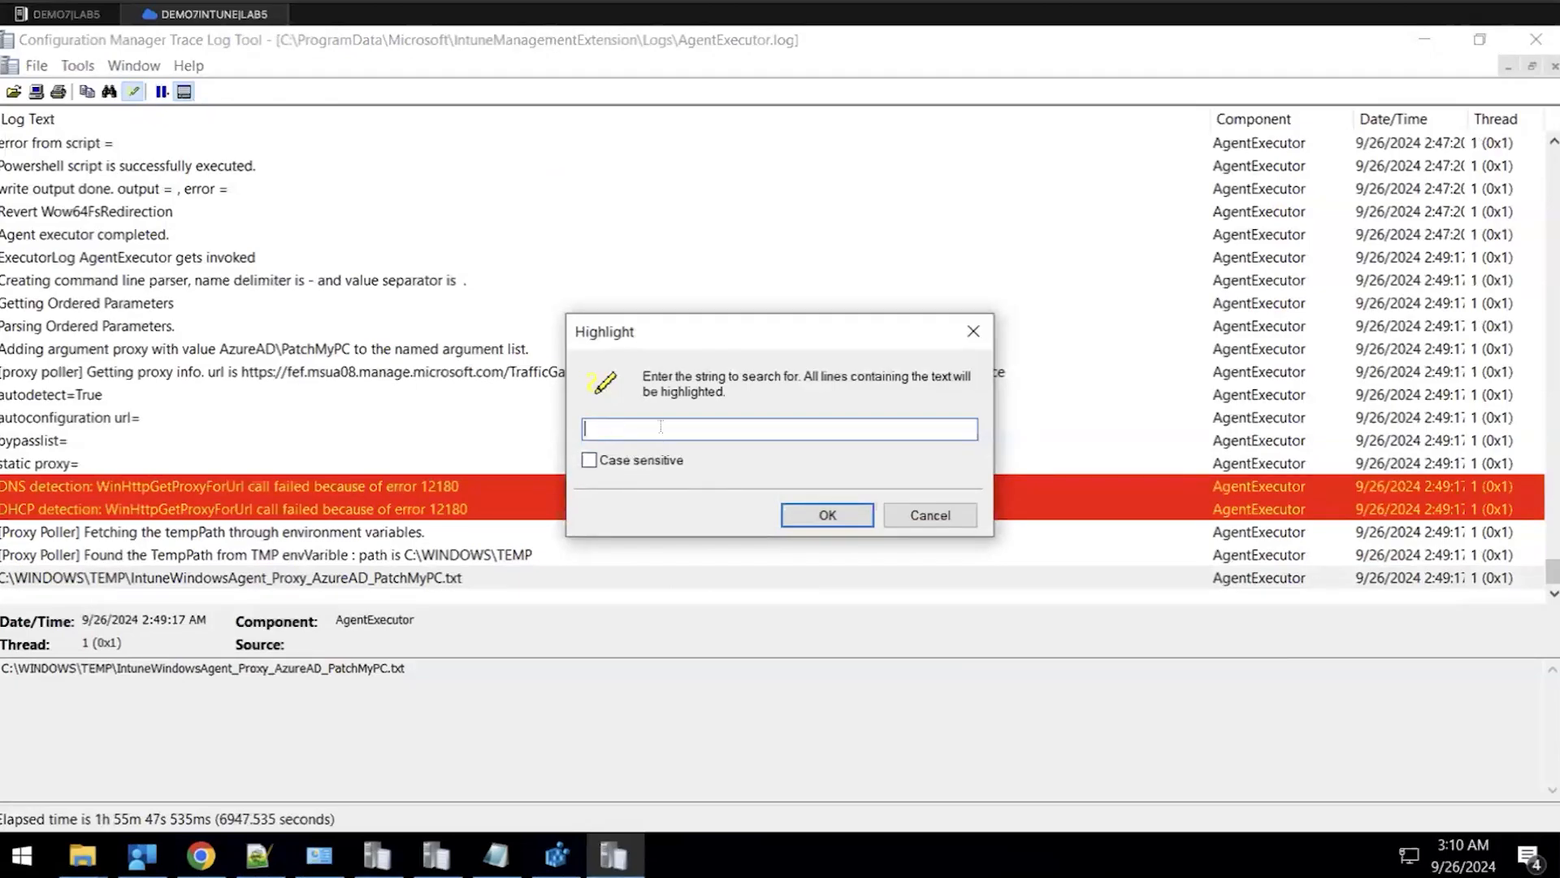
key(ctrl+v)
click(798, 512)
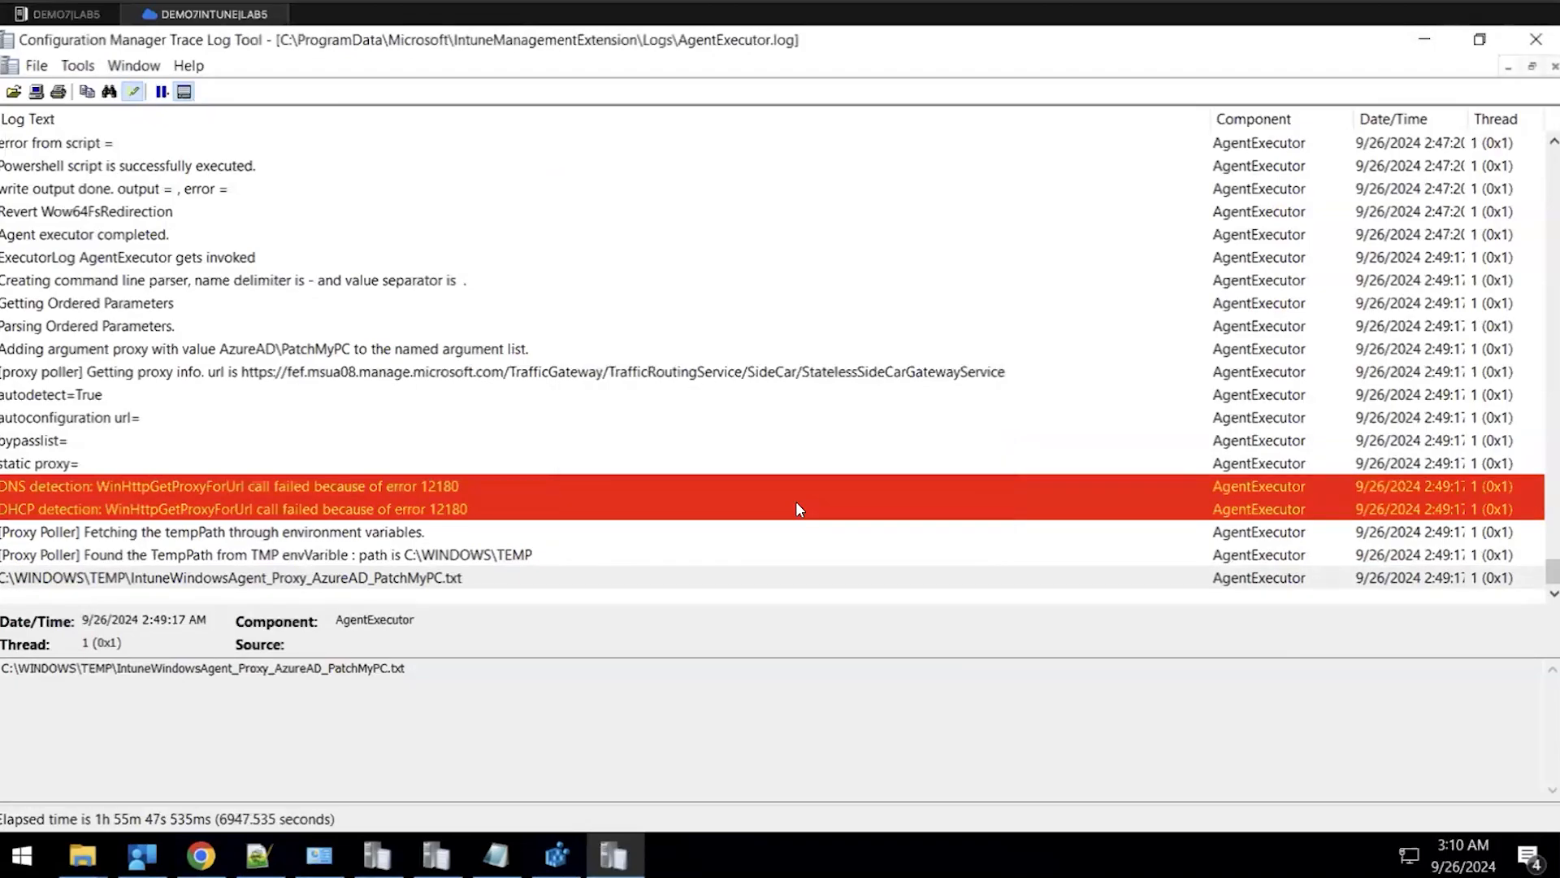
scroll(683, 446, down, 10)
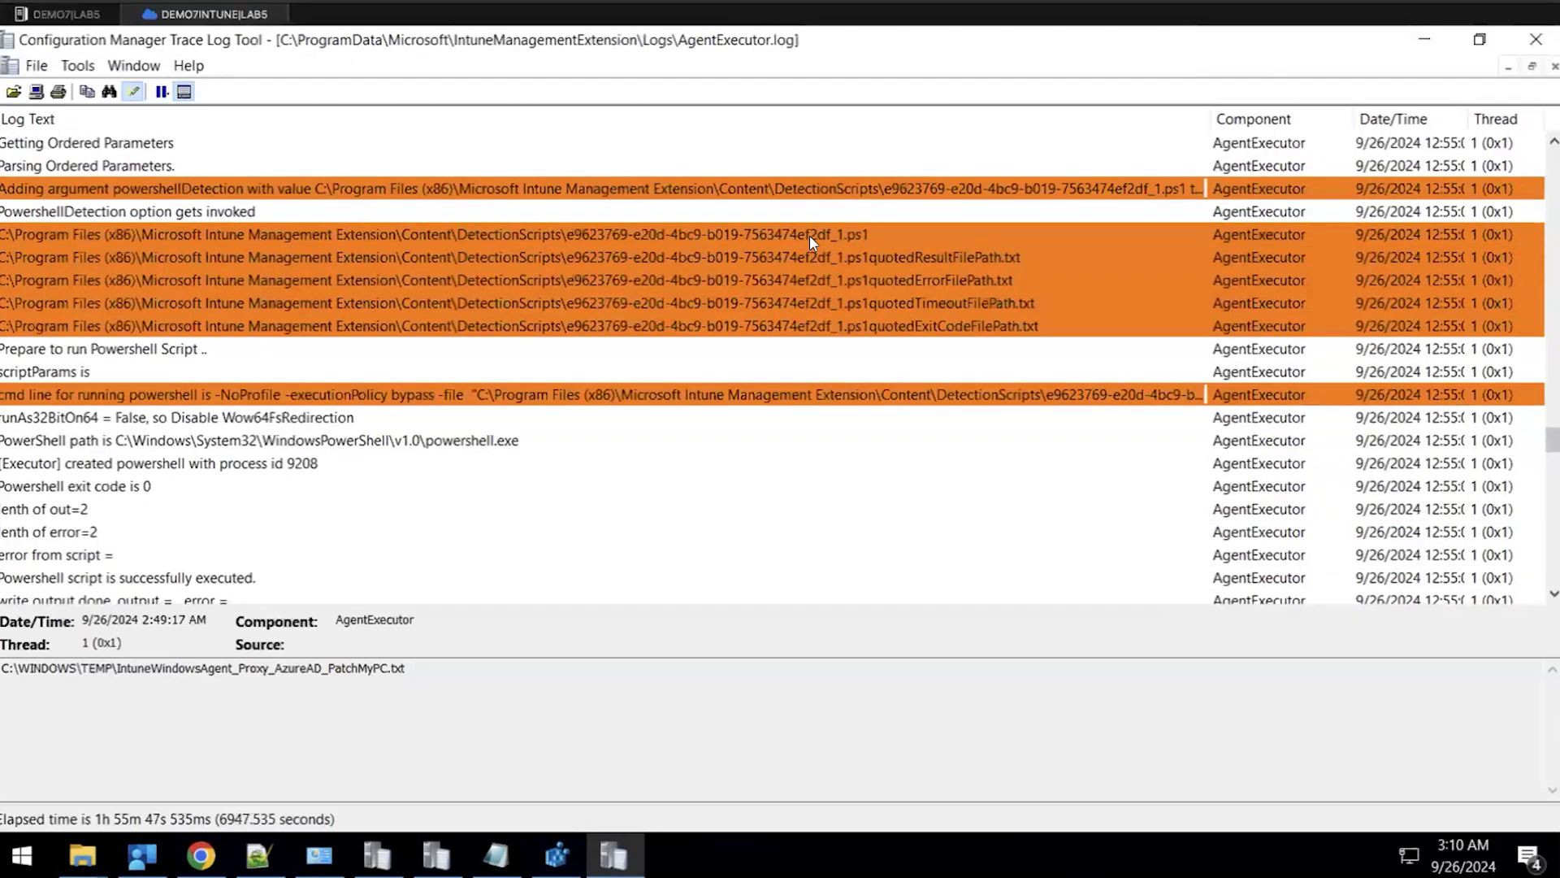
Examine the powershellDetection argument, the PowerShell command line and the exit code logged for the app's detection script
click(803, 195)
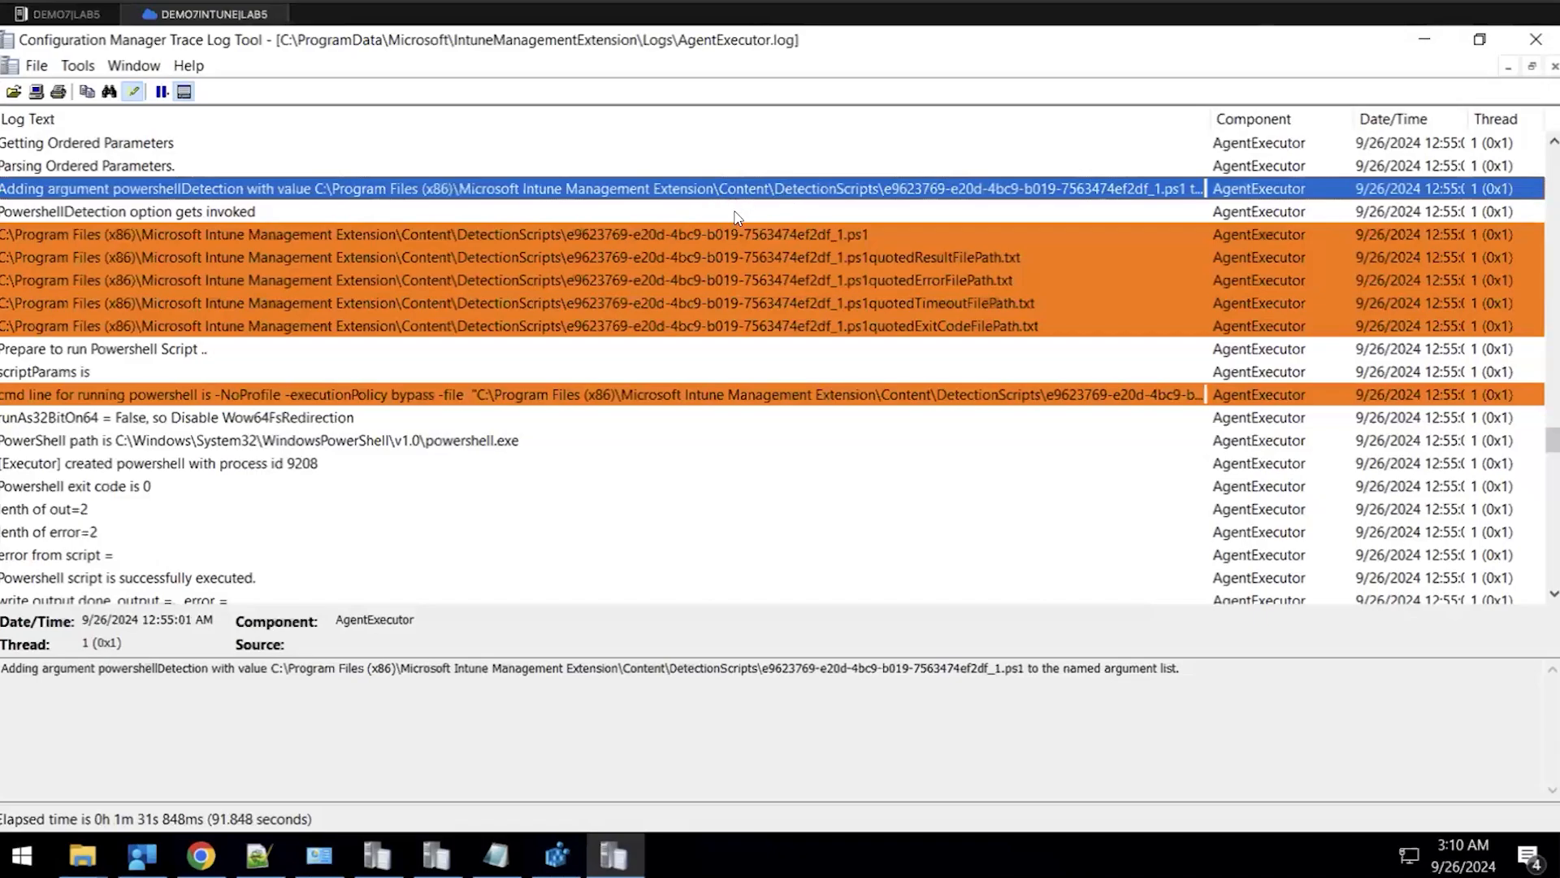
click(668, 395)
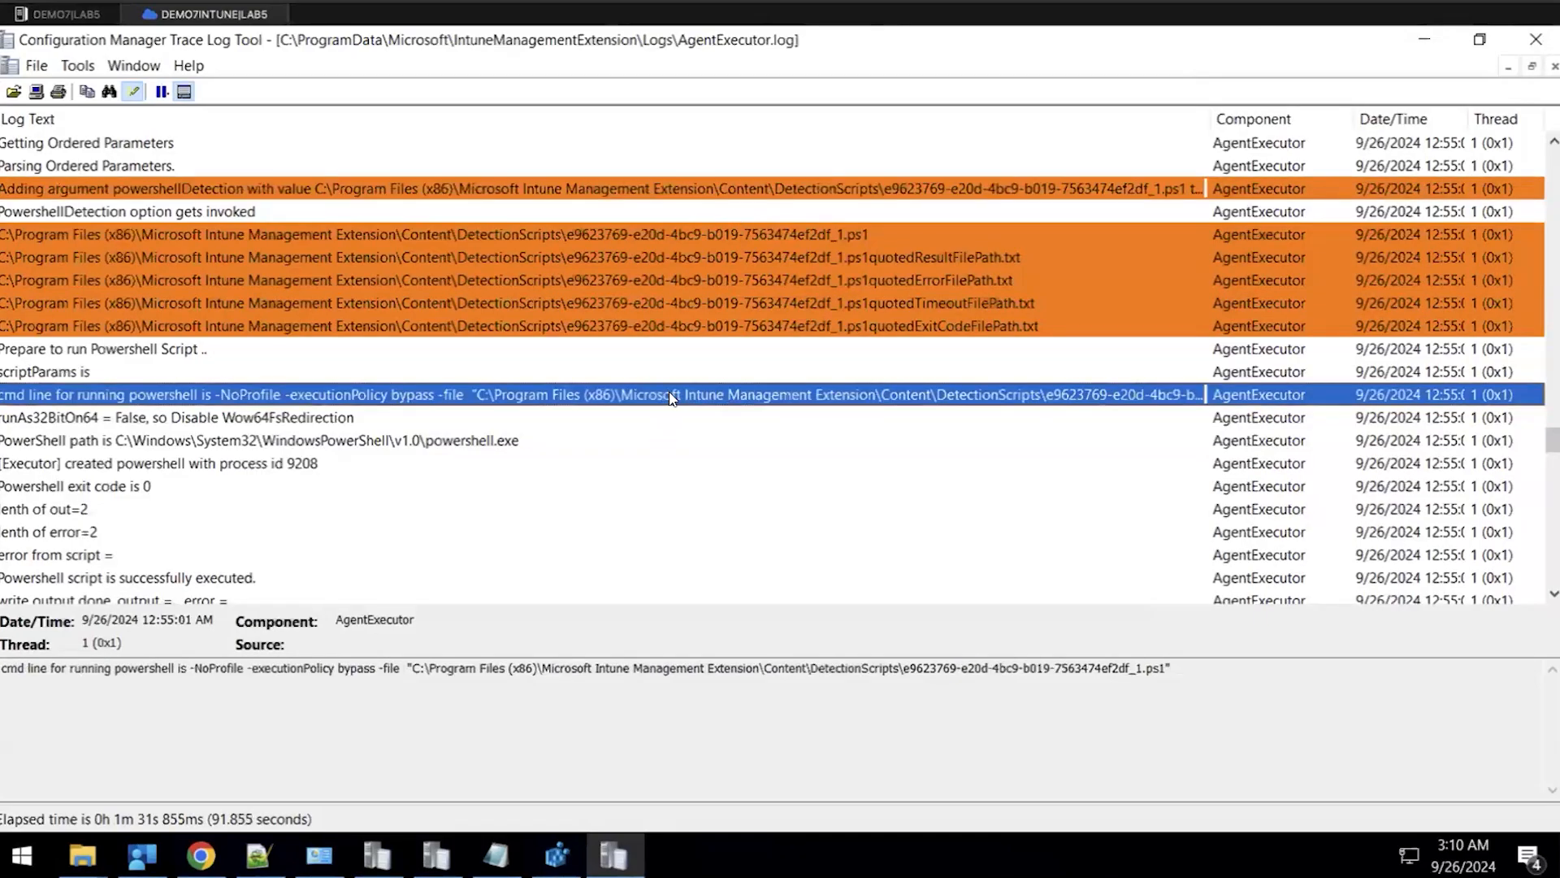
drag(186, 480, 385, 416)
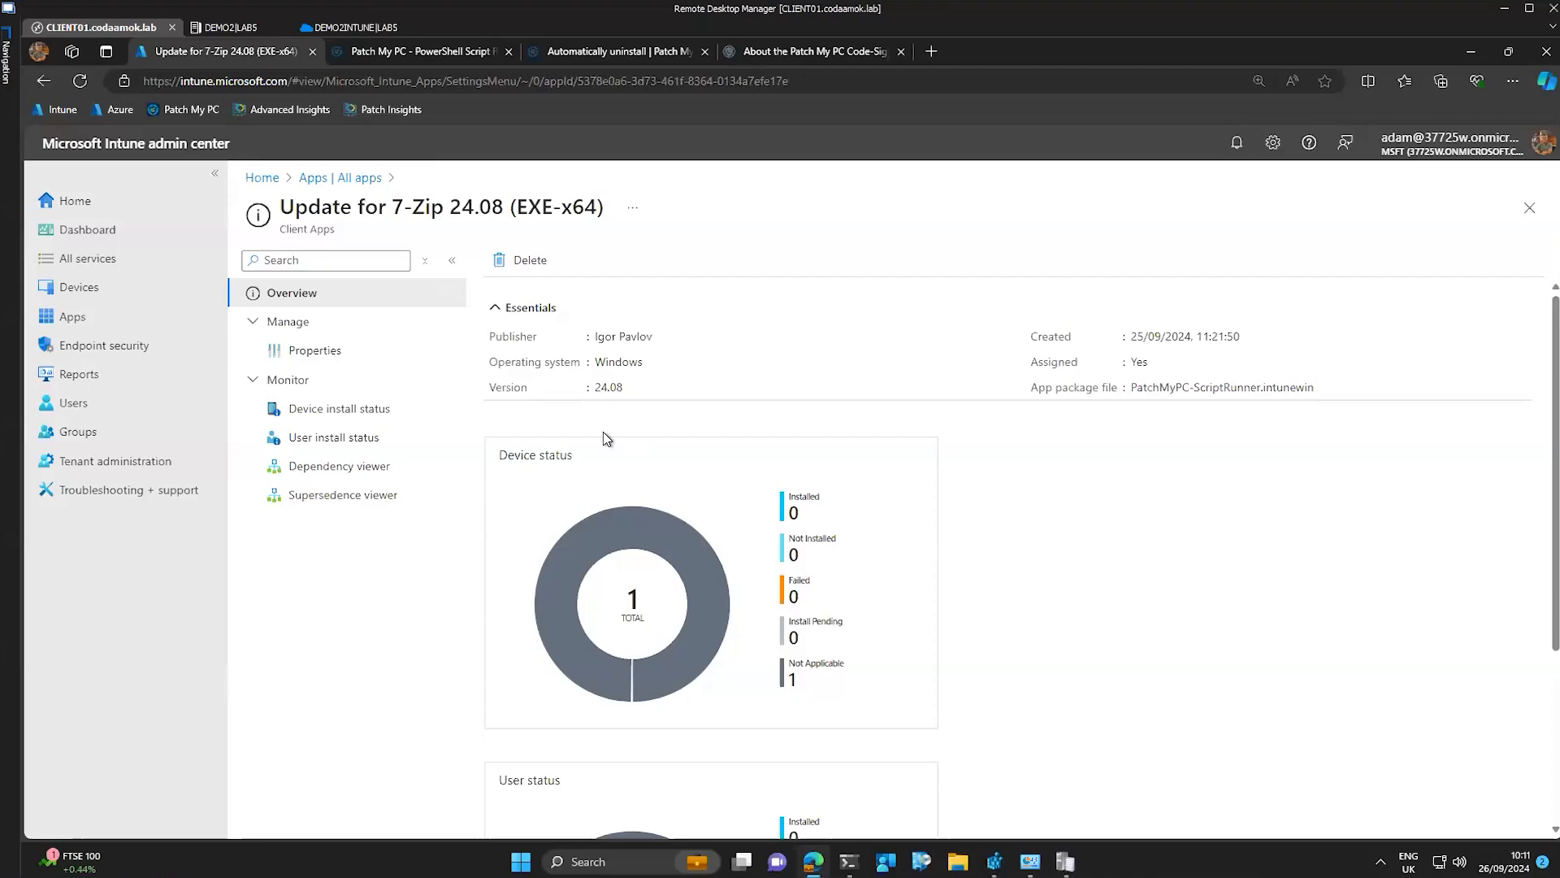
Open the device install status of the 7-Zip 24.08 update in Intune, widen the Status Details column and read CLIENT01's reason
click(368, 411)
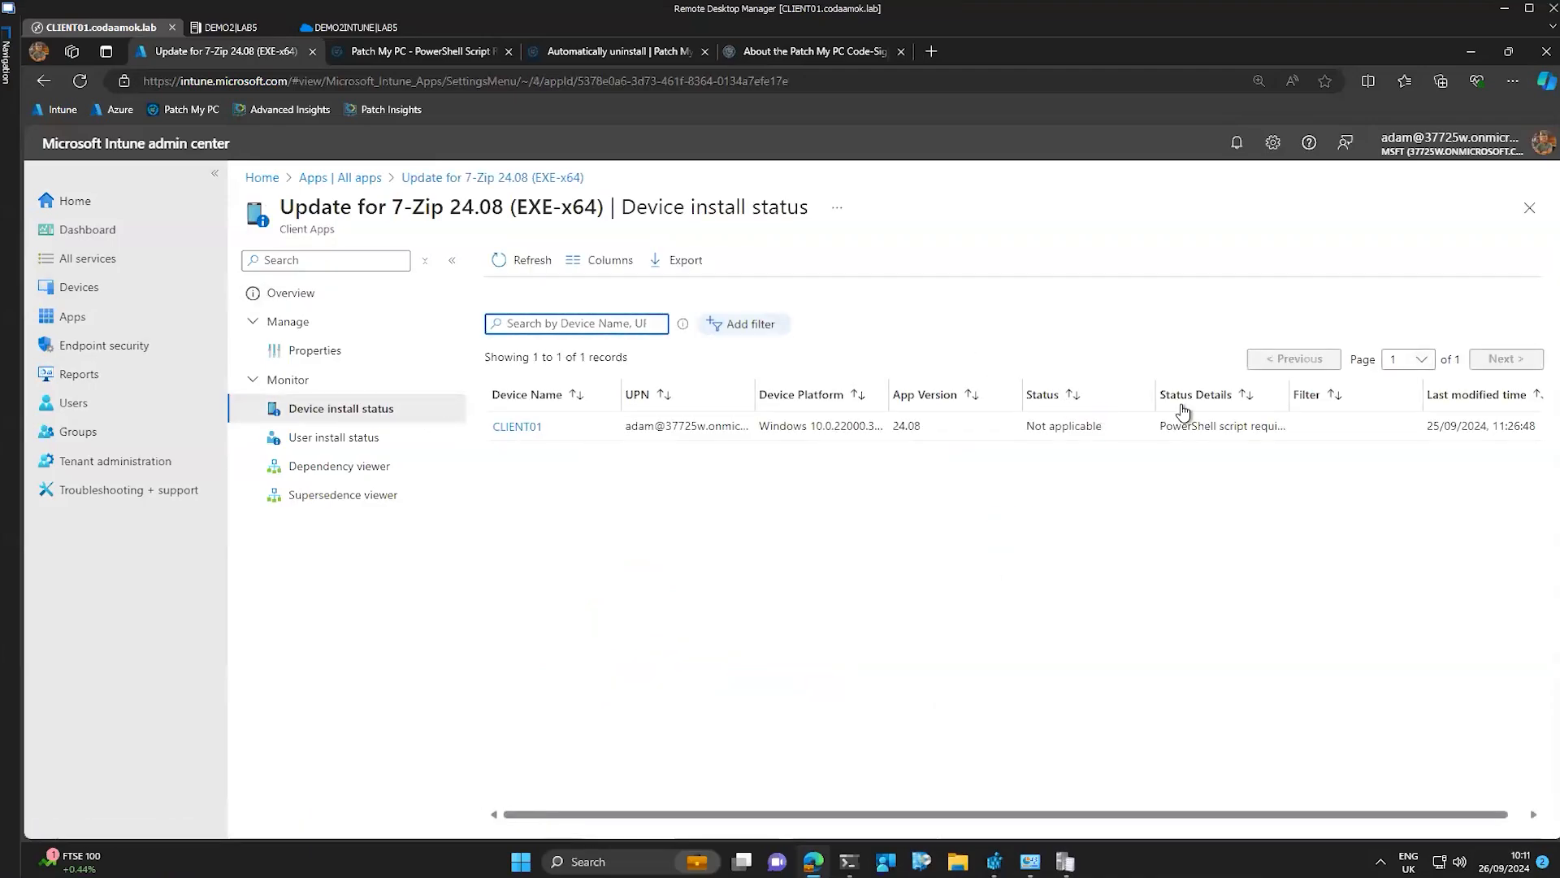
drag(1338, 393, 1418, 395)
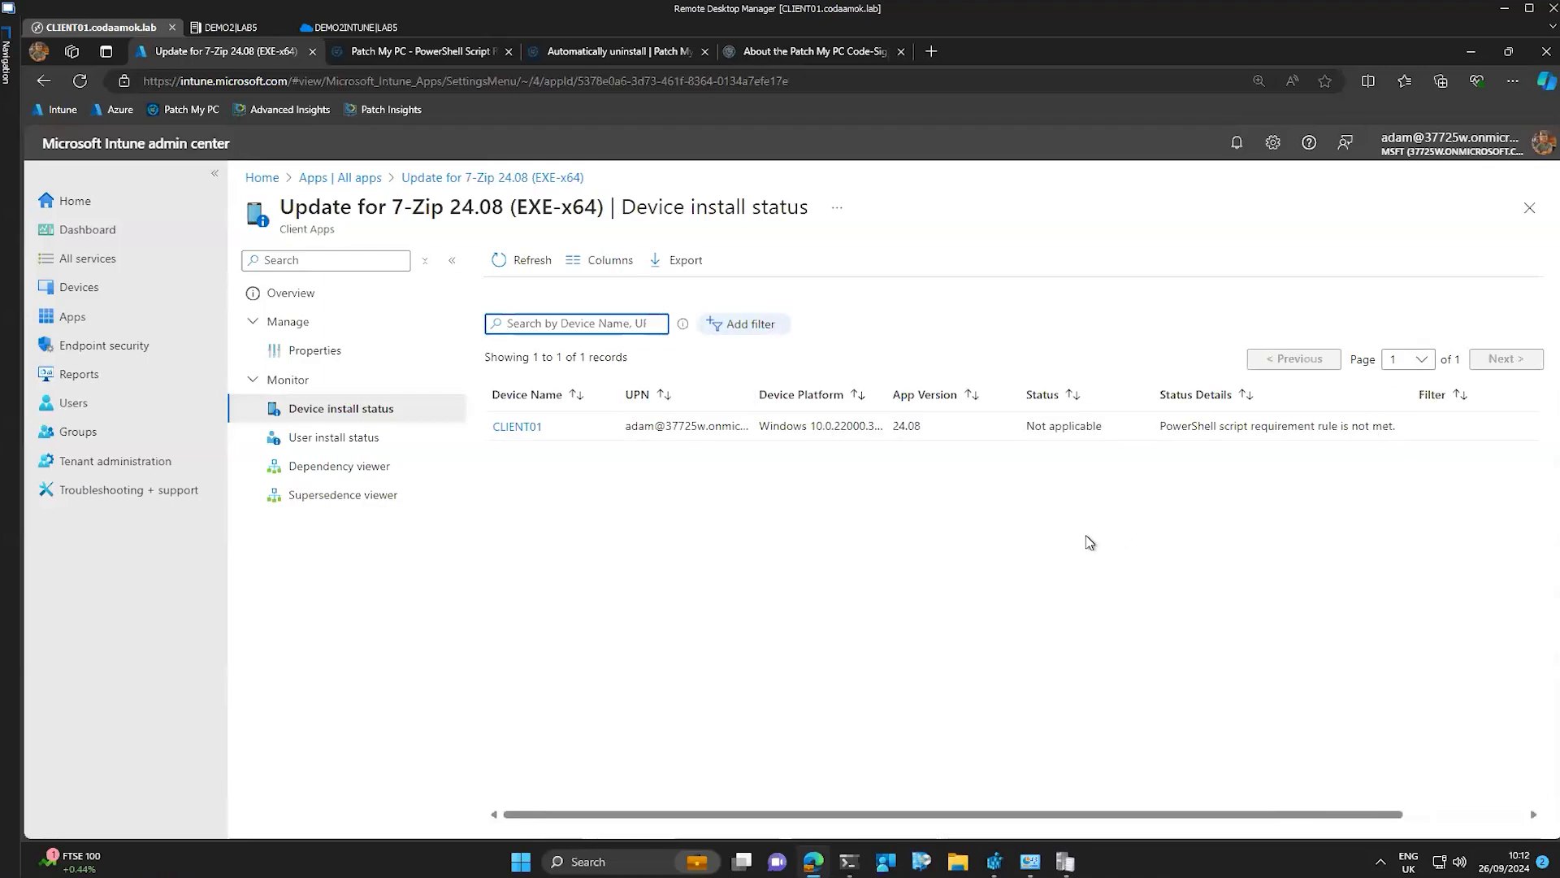
key(ctrl+2)
drag(1154, 410, 1405, 443)
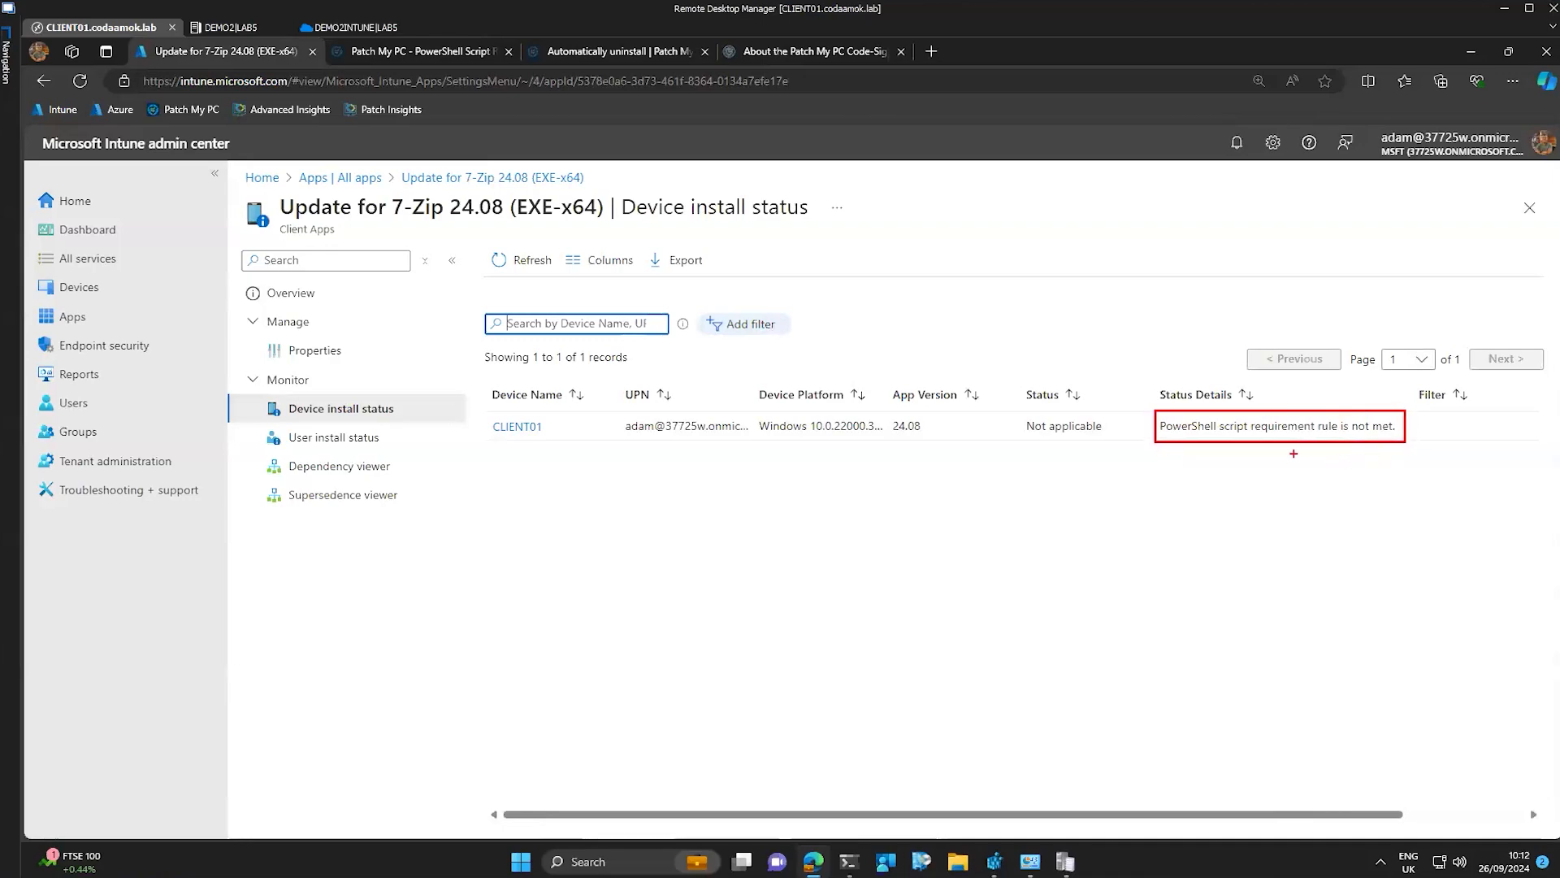
key(Escape)
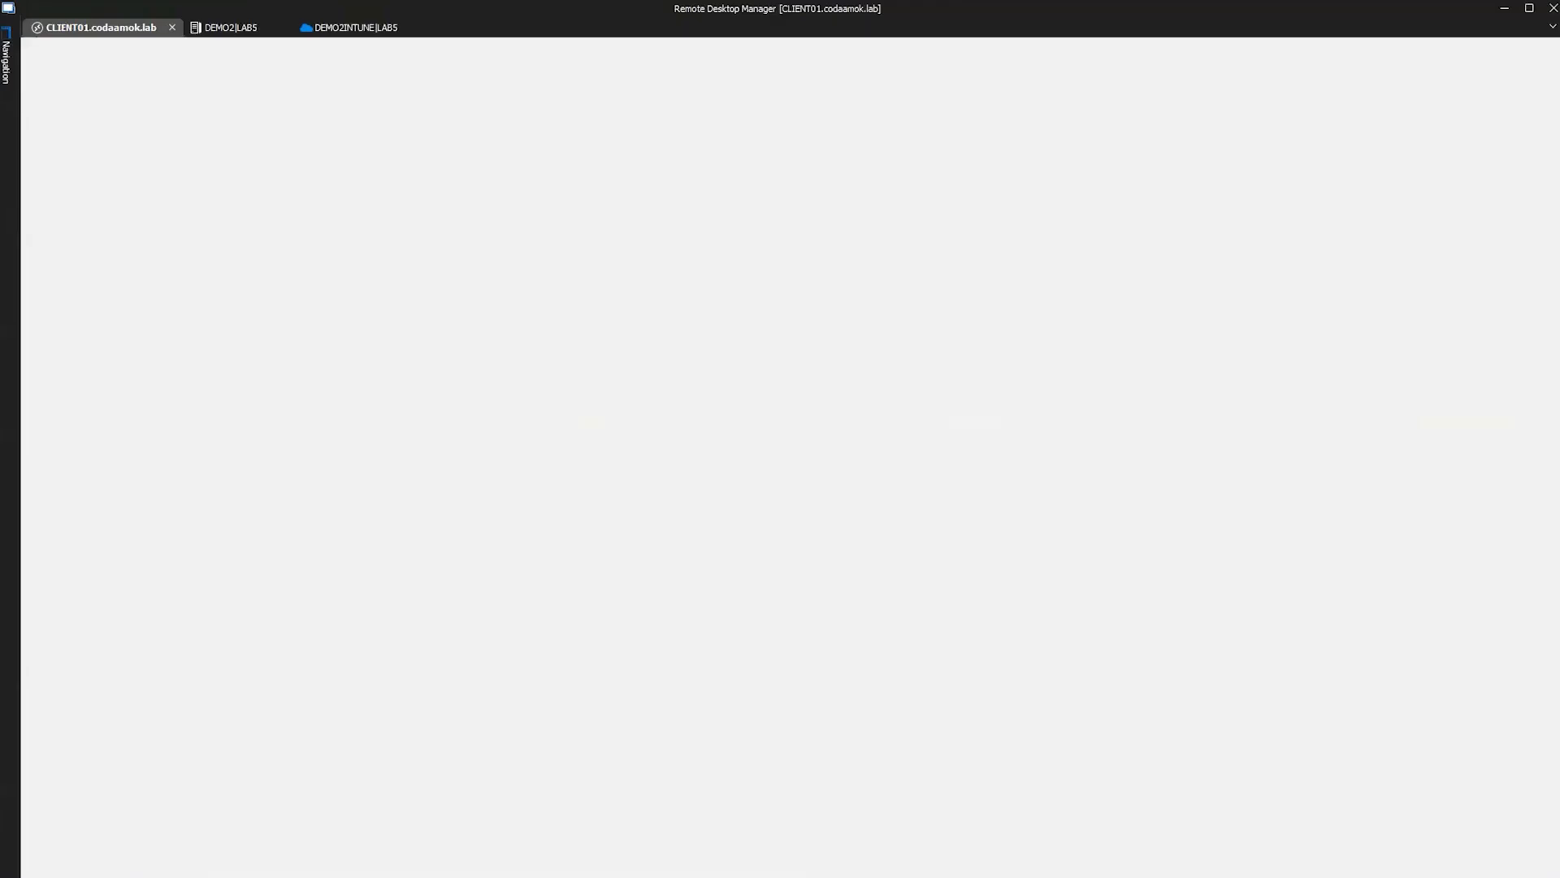
key(ctrl+1)
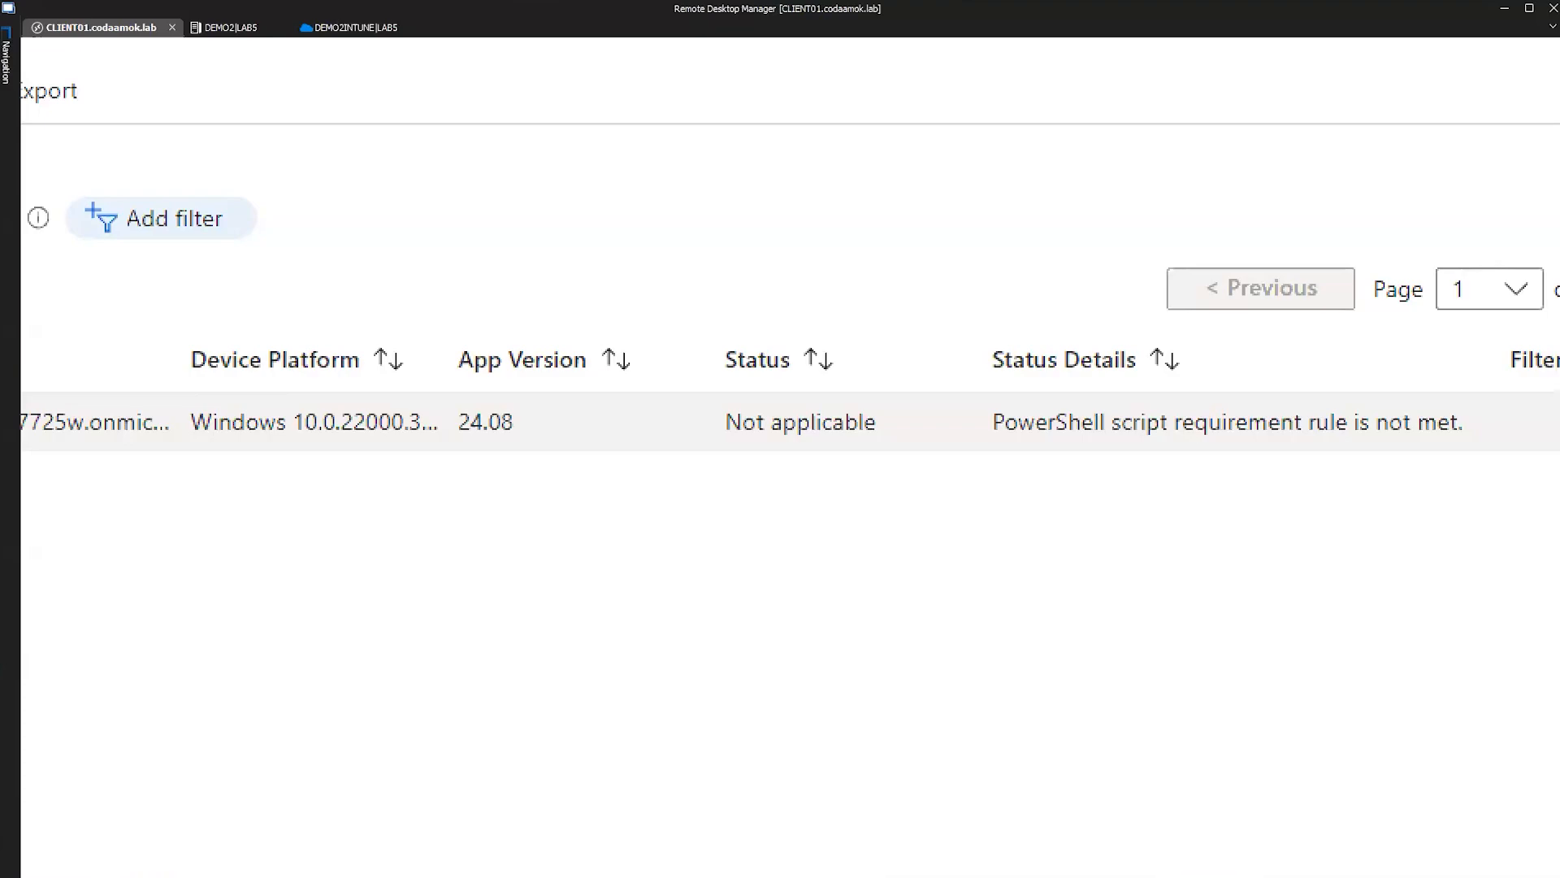
key(Escape)
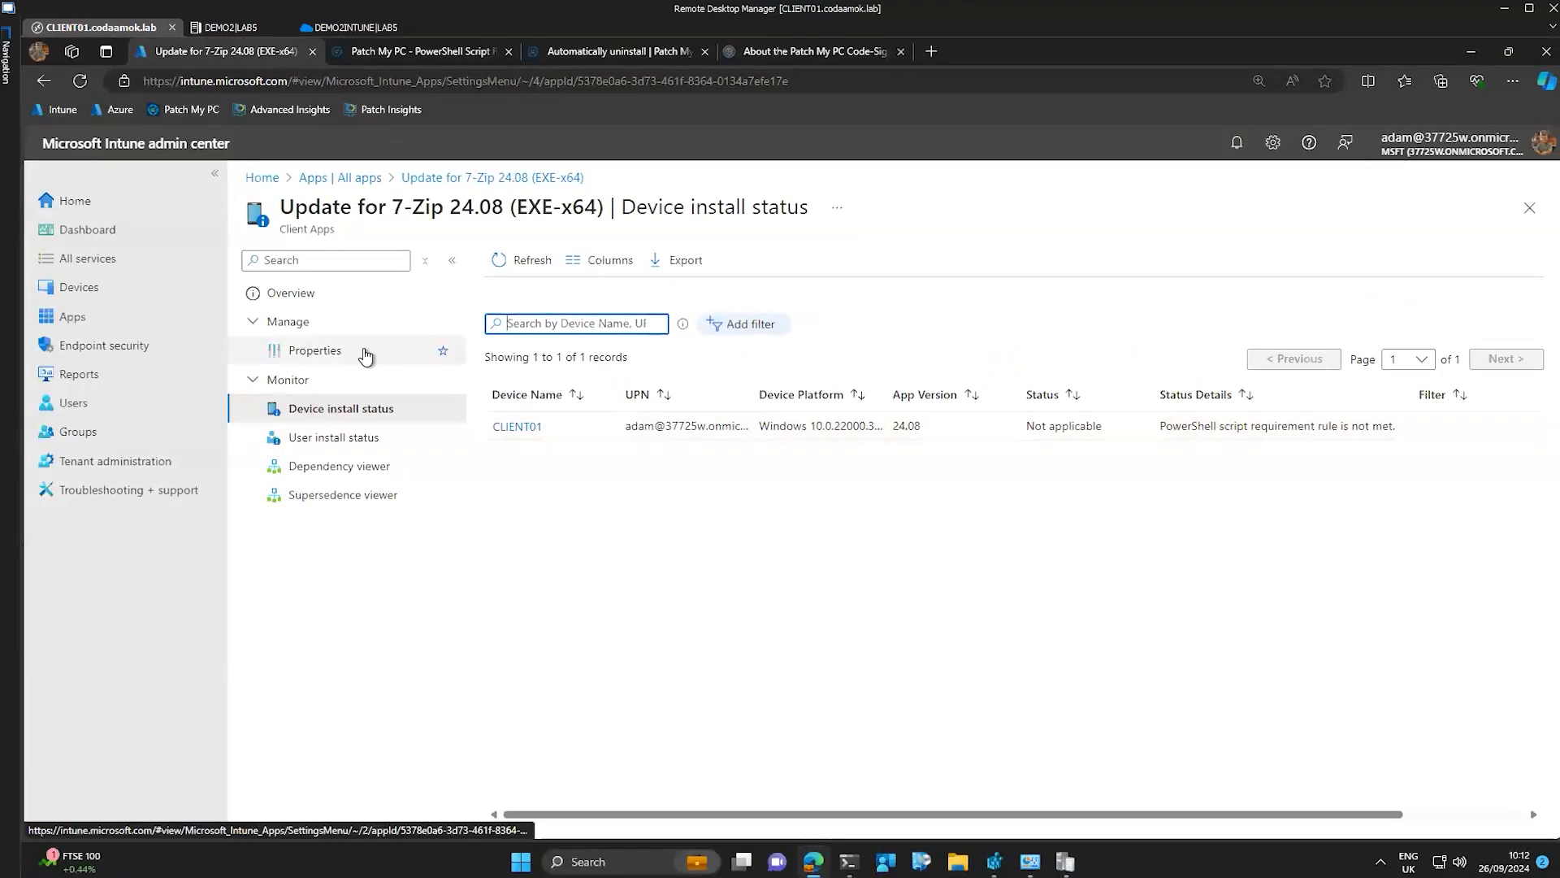
Open the 7-Zip update's properties and examine the additional requirement rules in its Requirements section
click(365, 351)
scroll(545, 457, down, 1)
scroll(545, 457, down, 6)
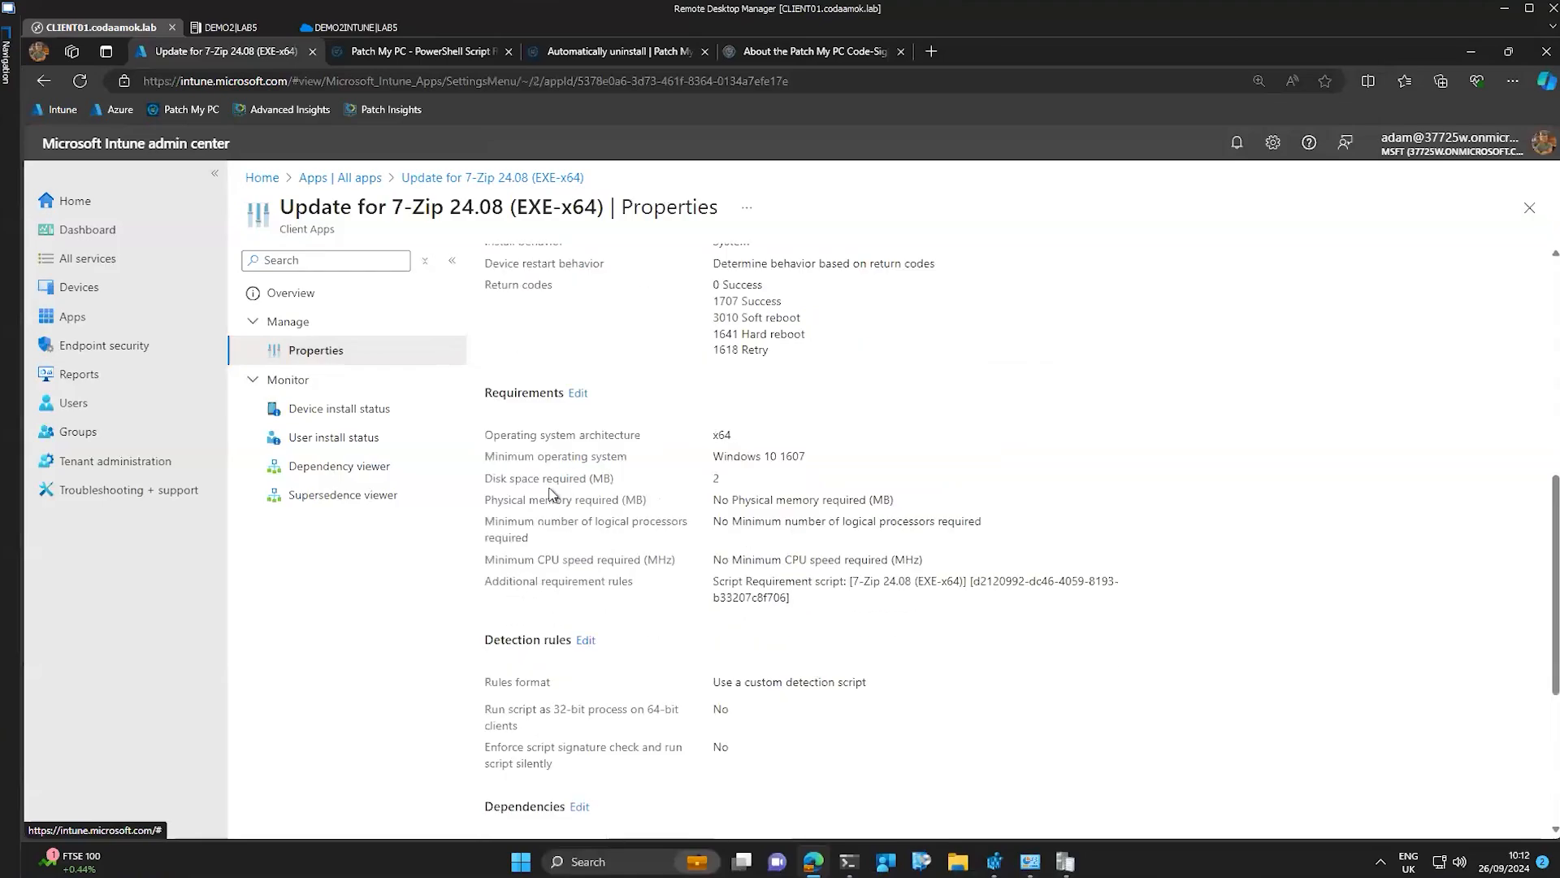
key(ctrl+1)
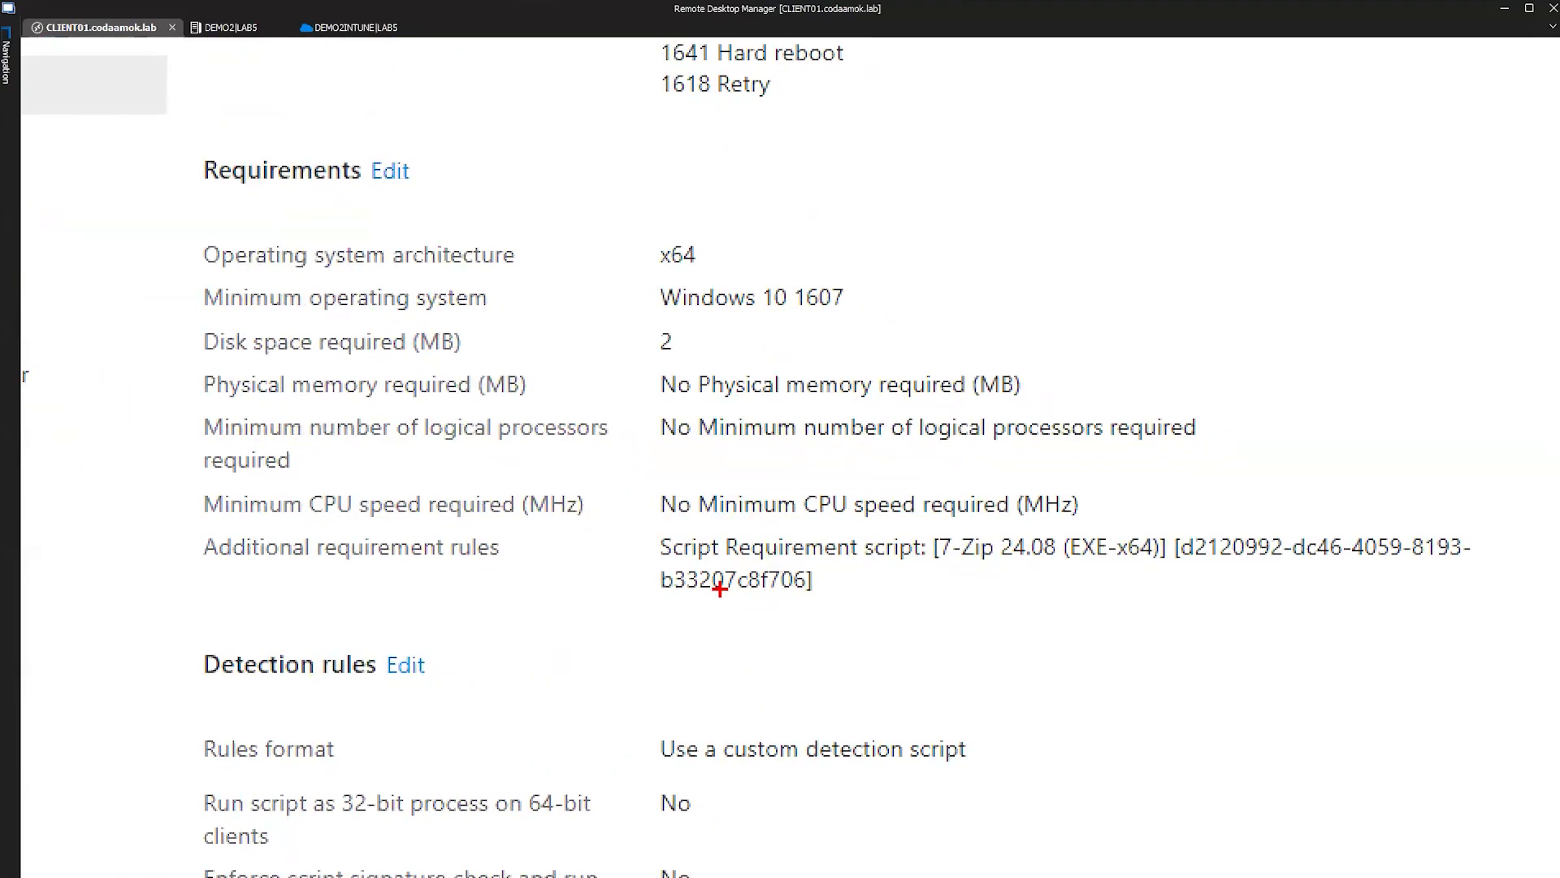
mouse_move(185, 510)
mouse_down()
mouse_move(1296, 520)
mouse_move(1403, 613)
mouse_move(1523, 607)
mouse_up()
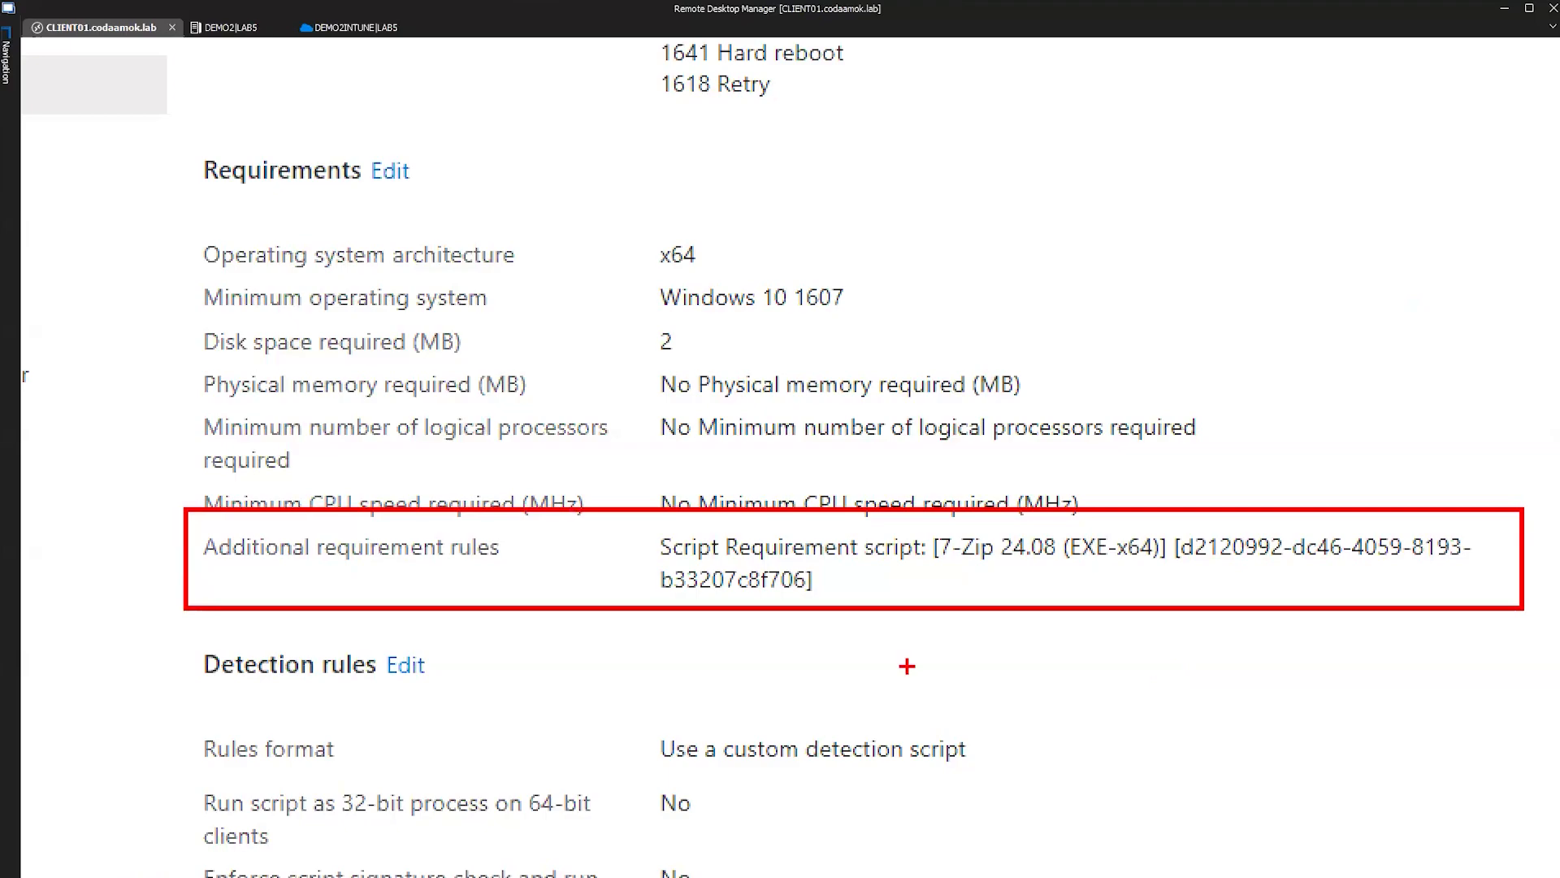
key(Escape)
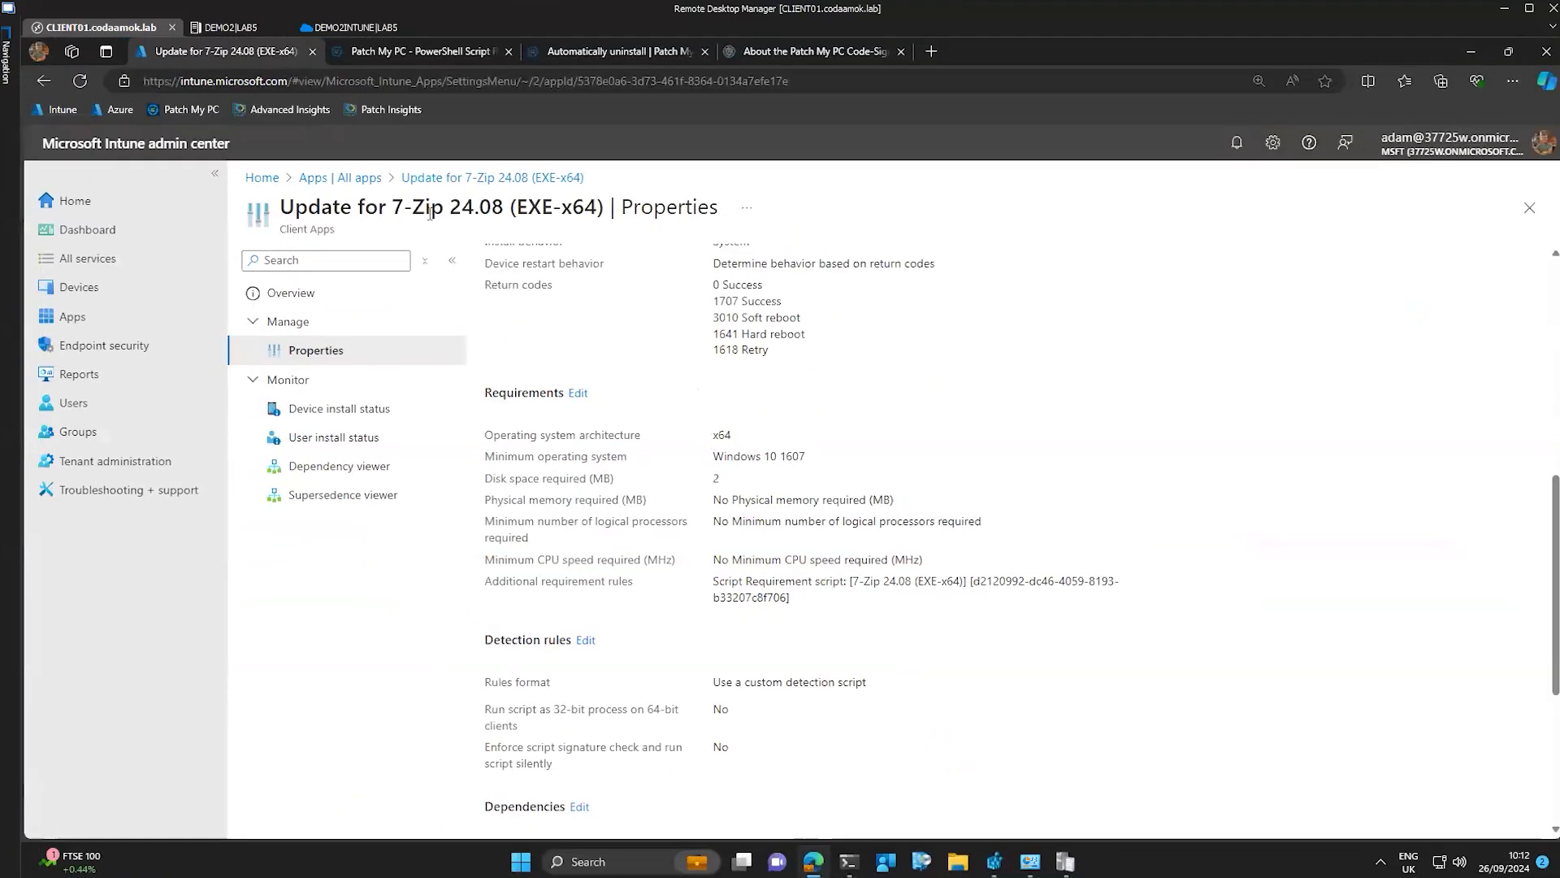
Magnify the update's title and point out its product name, version, EXE installer type and x64 architecture
key(ctrl+1)
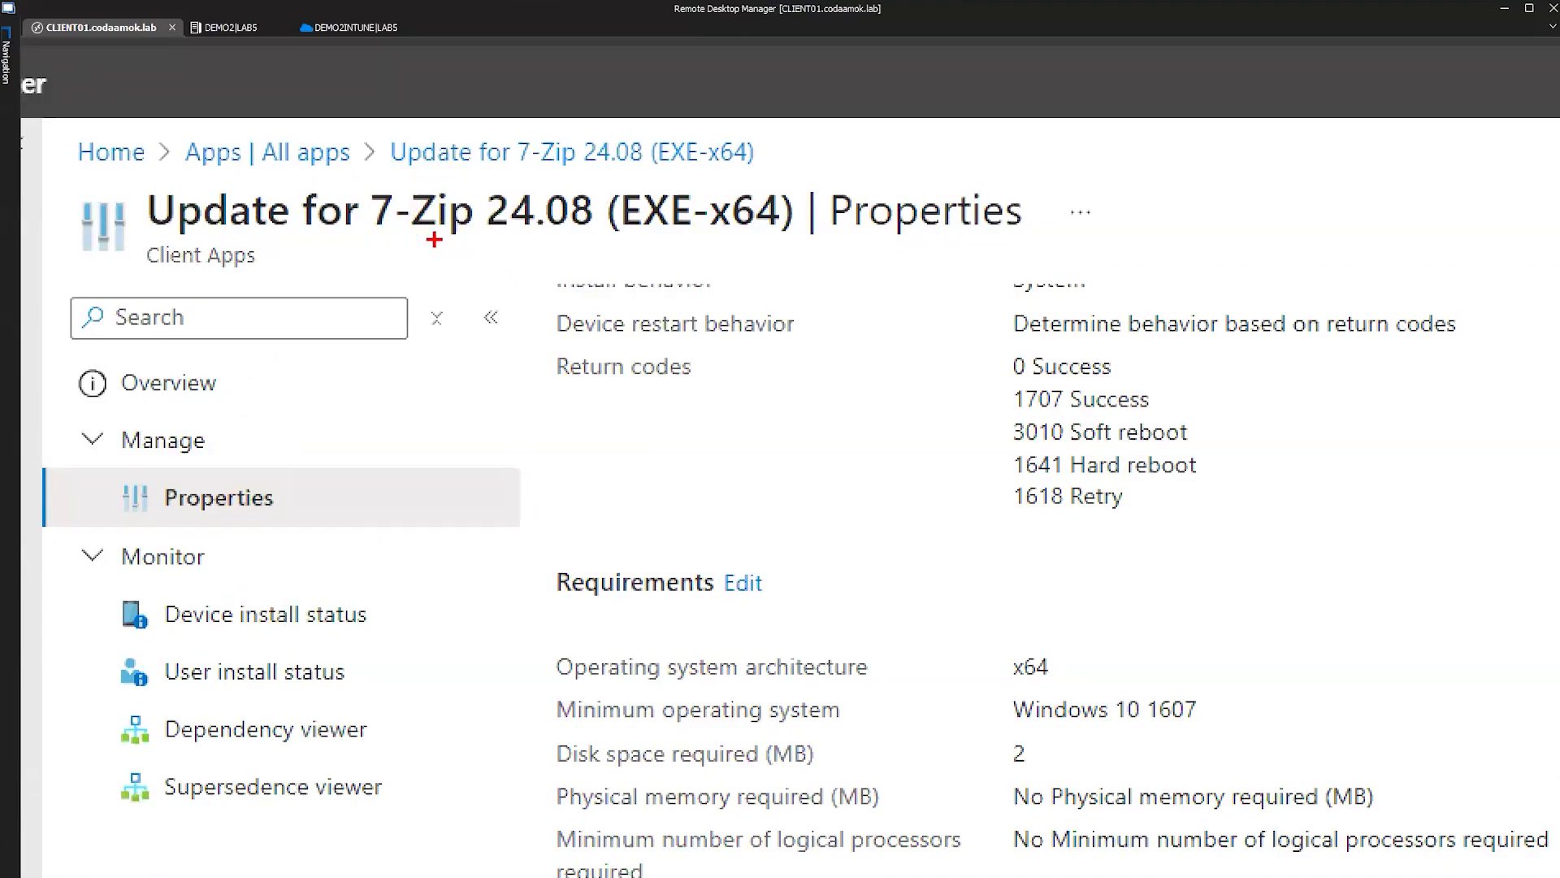
drag(434, 239, 443, 327)
drag(492, 239, 537, 321)
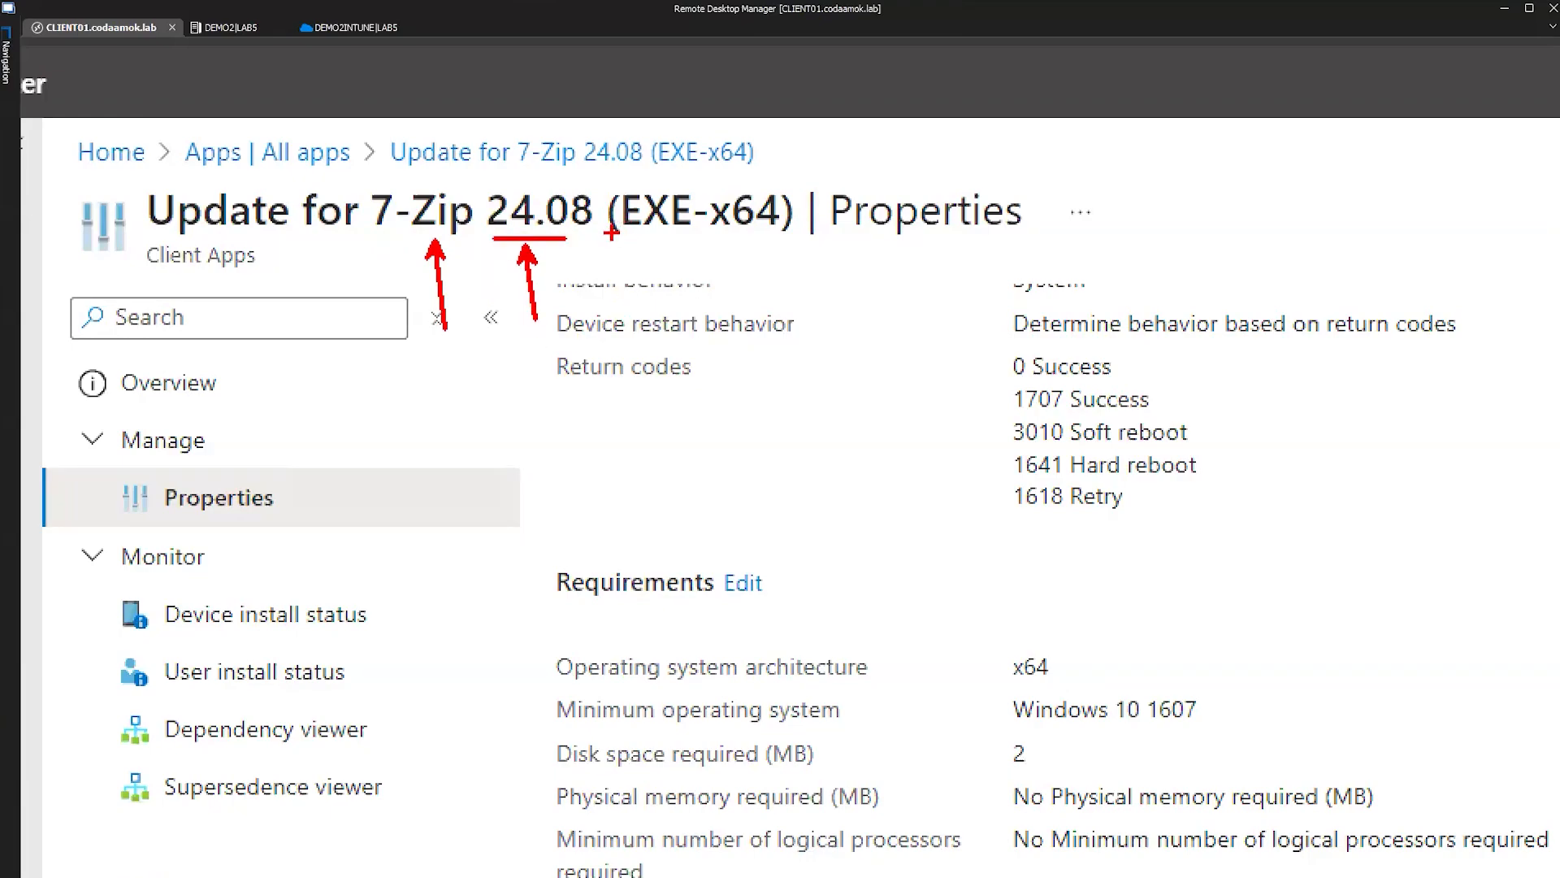
drag(628, 234, 657, 298)
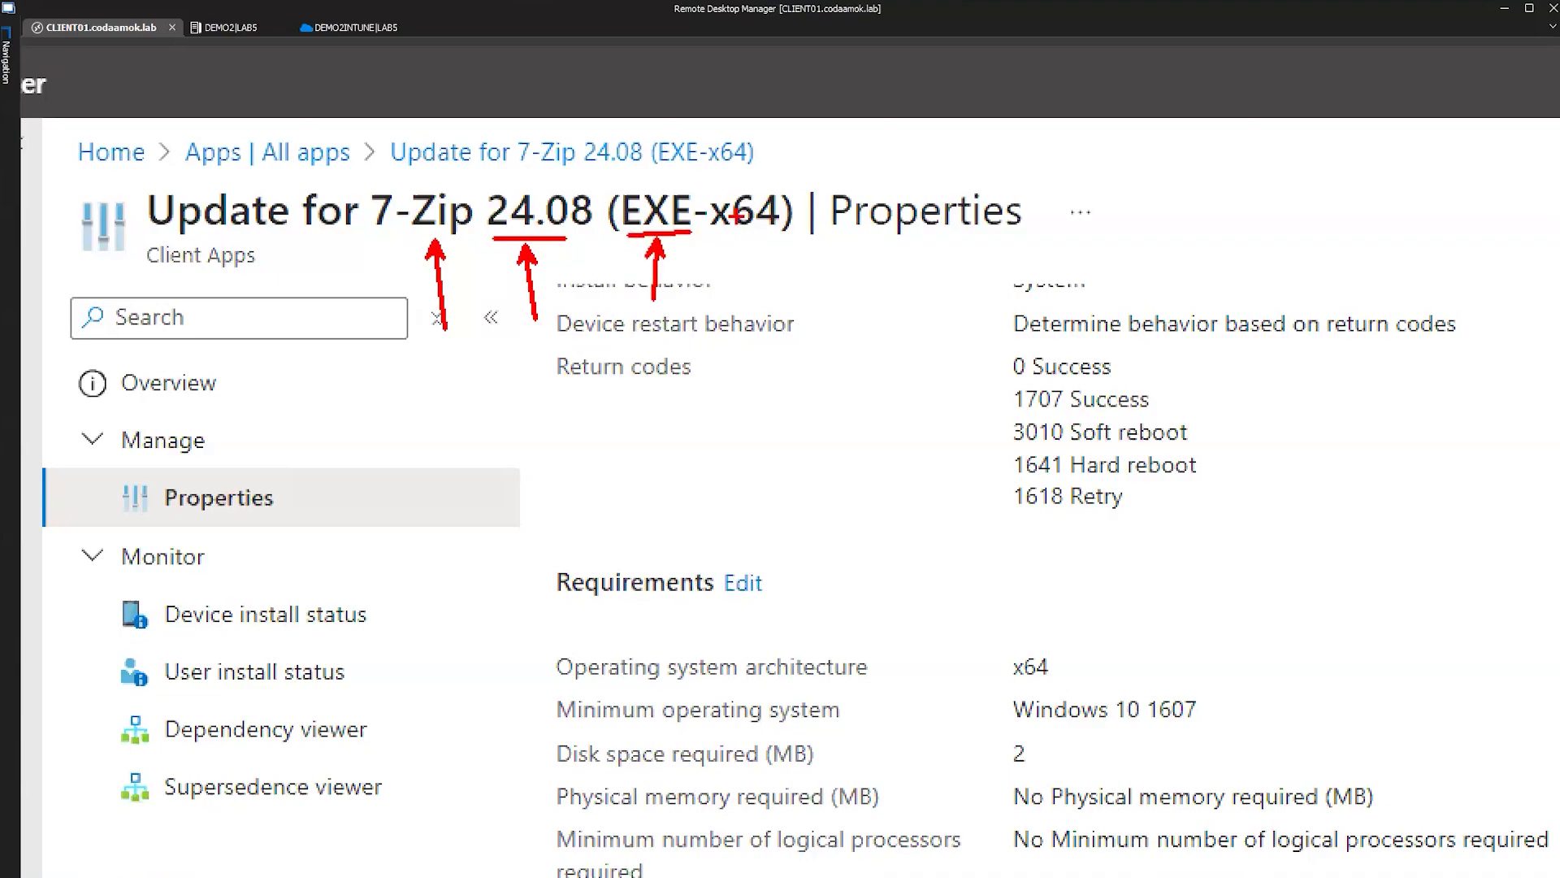
drag(708, 242, 740, 243)
drag(728, 251, 729, 307)
key(Escape)
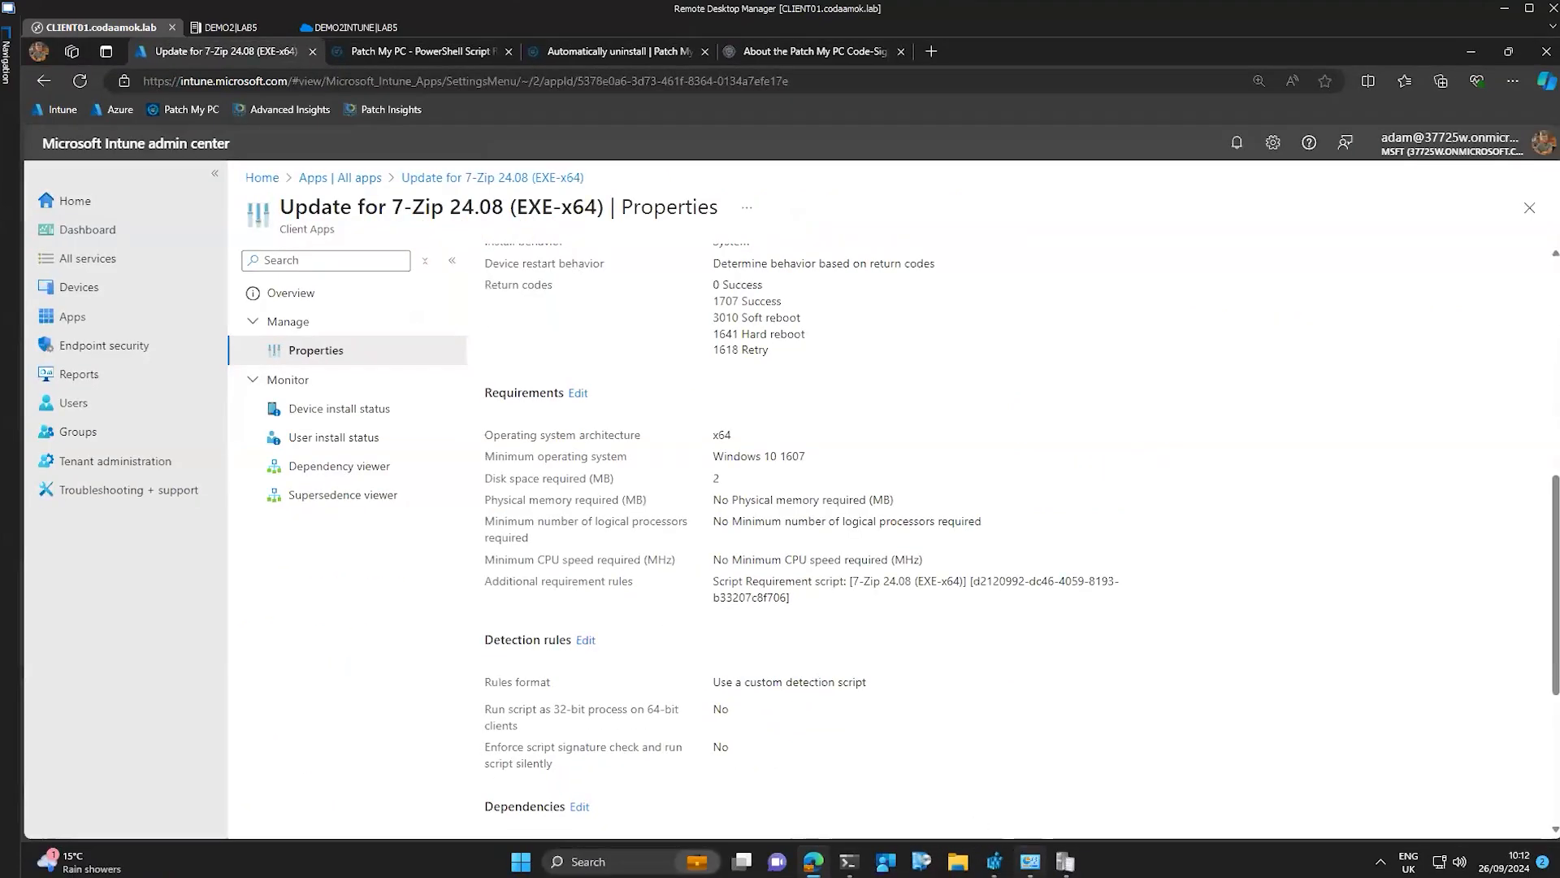
Bring up Programs and Features and examine the installed 7-Zip entry's version and edition for comparison with the update
click(1029, 862)
drag(574, 226, 602, 288)
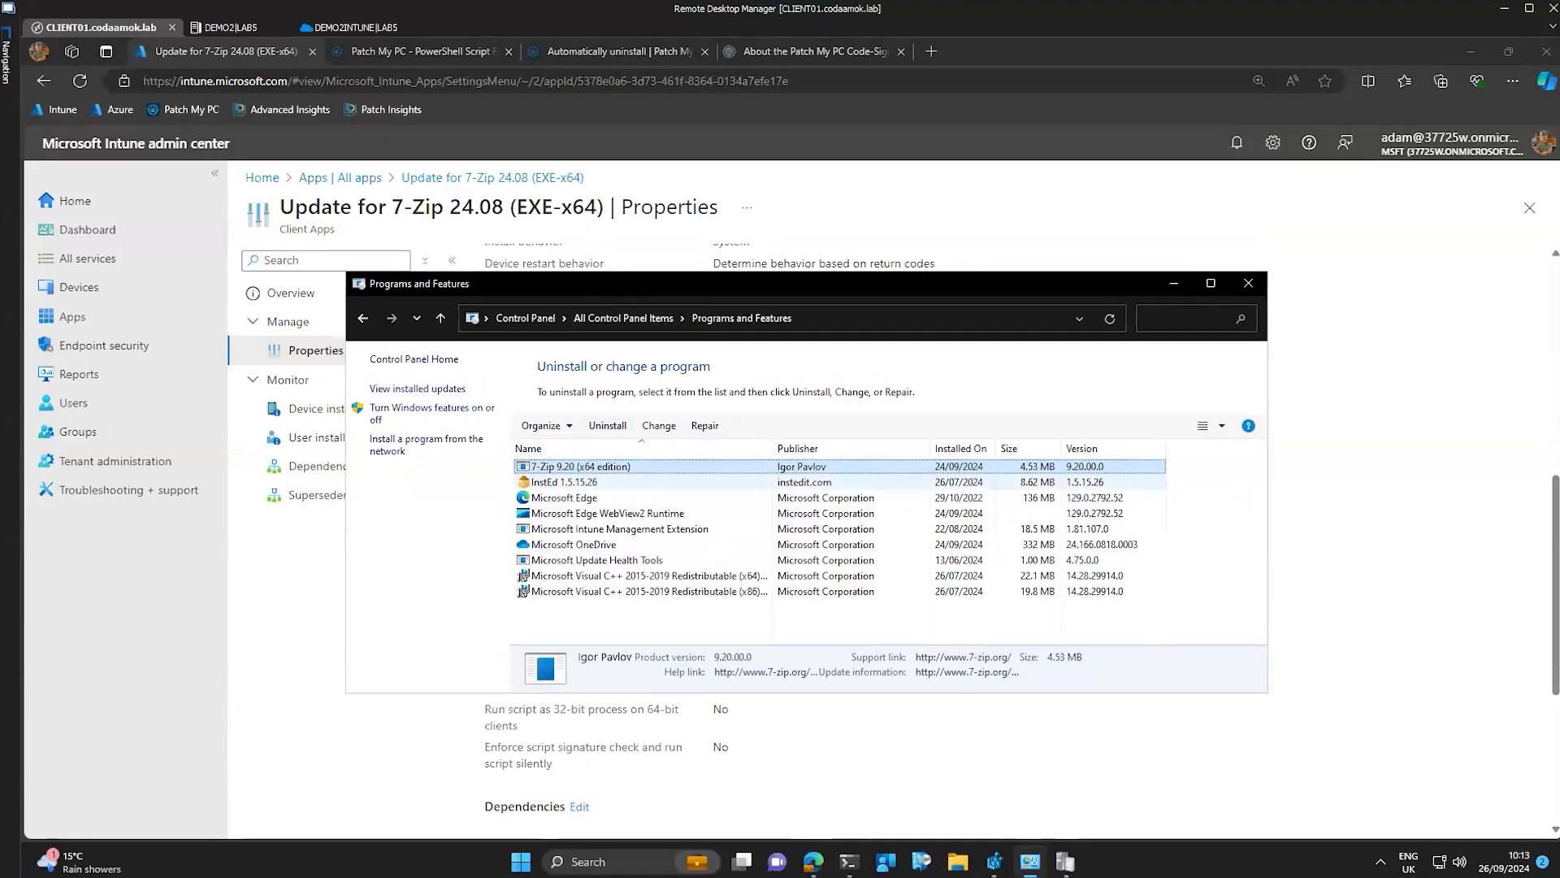
key(ctrl+1)
click(638, 476)
drag(429, 470, 619, 470)
mouse_move(511, 448)
mouse_down()
mouse_move(541, 396)
mouse_move(602, 415)
mouse_up()
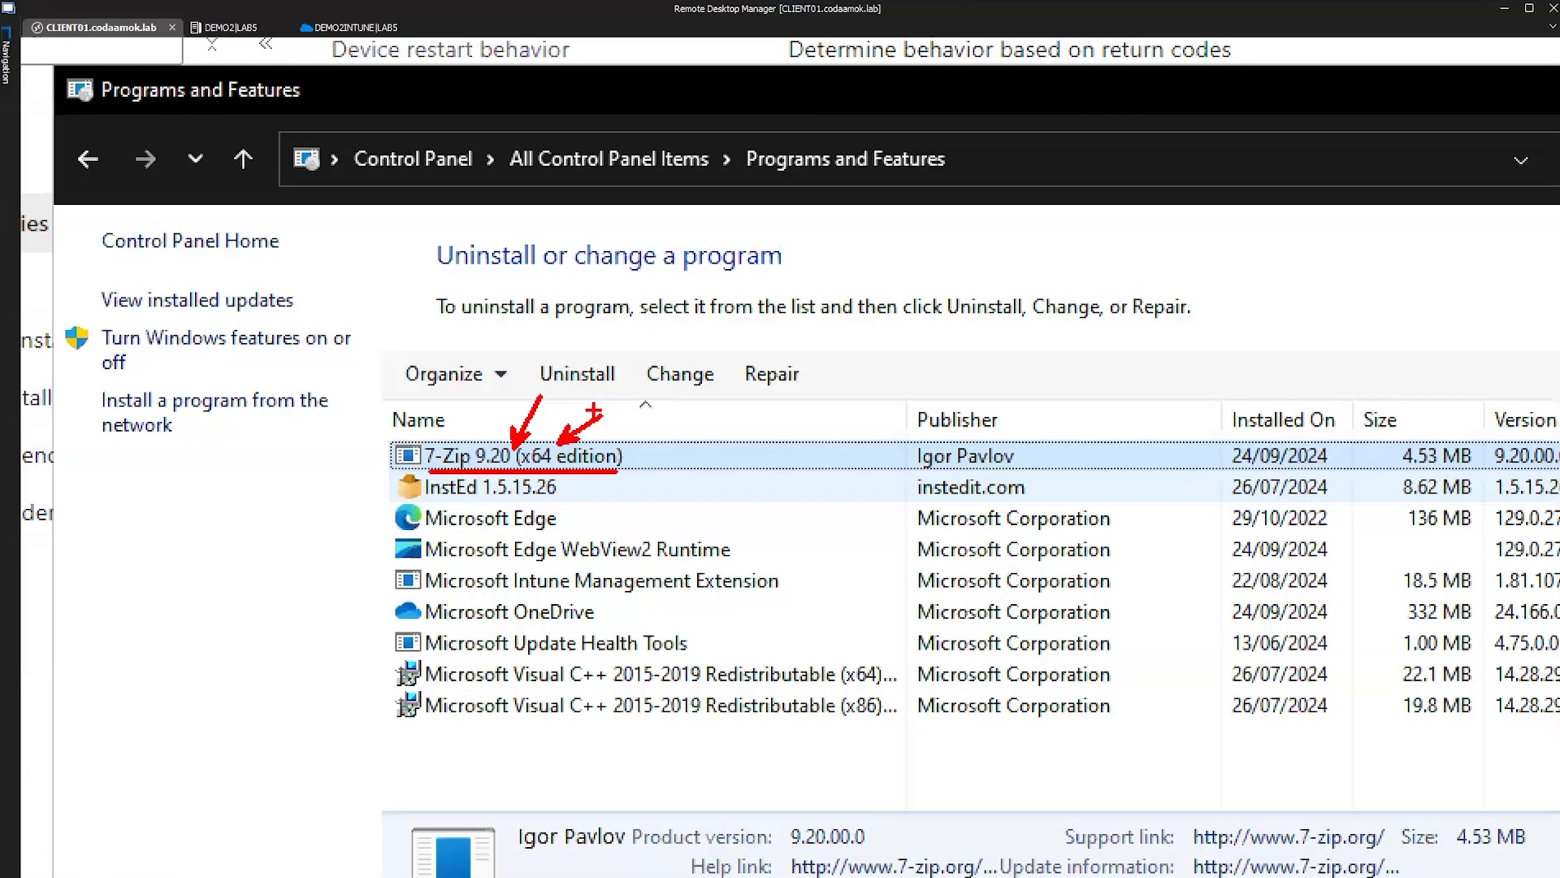
key(Escape)
Return to the Intune admin center, open the 7-Zip update's overview and examine the Not Applicable count under Device status
click(266, 607)
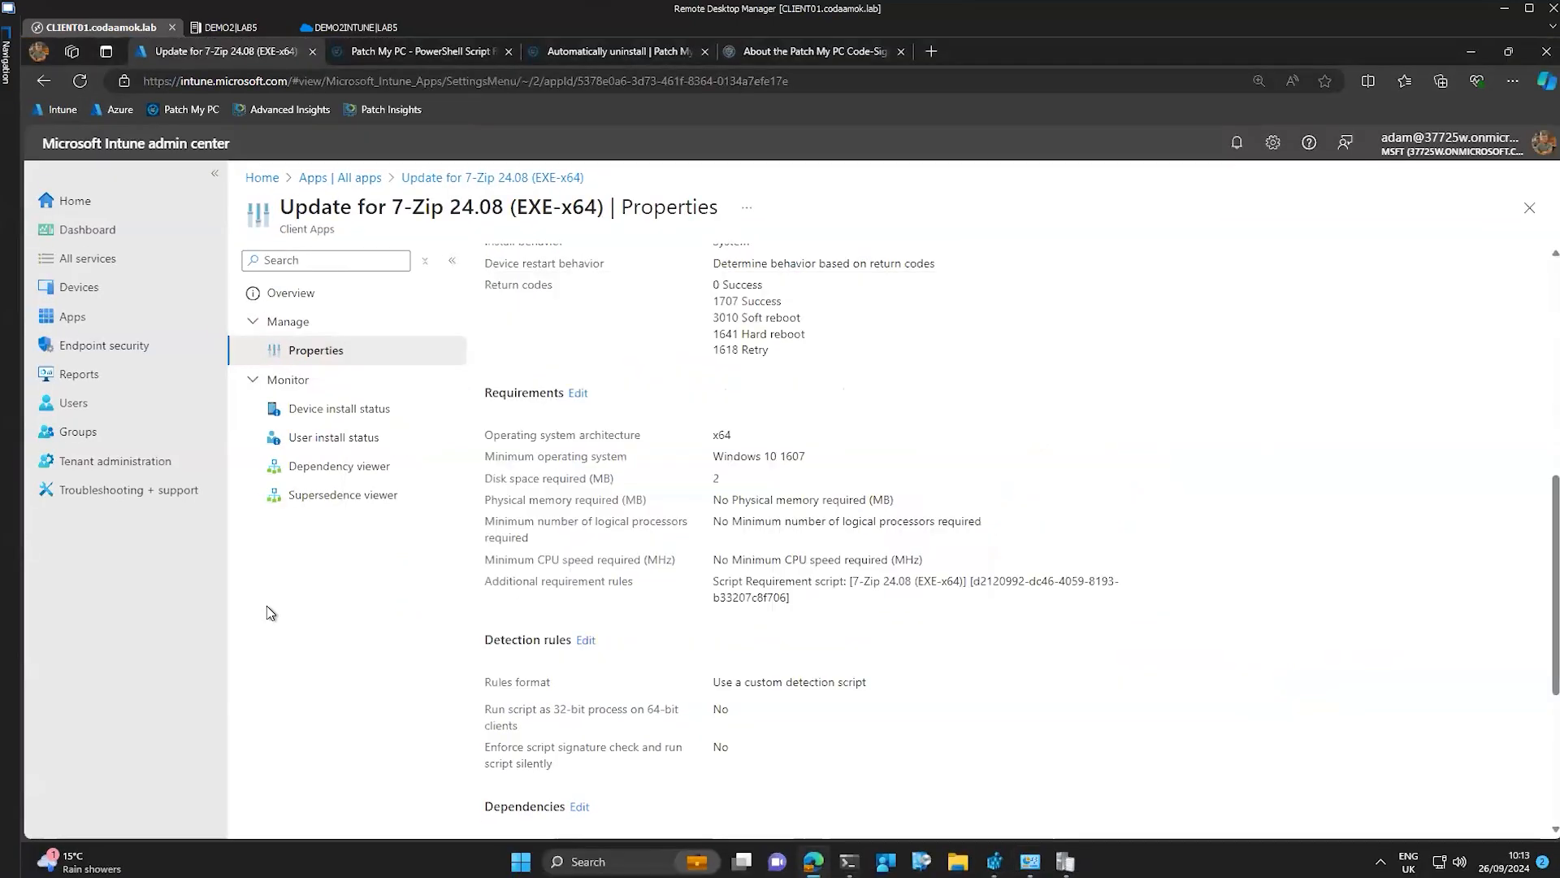
click(396, 297)
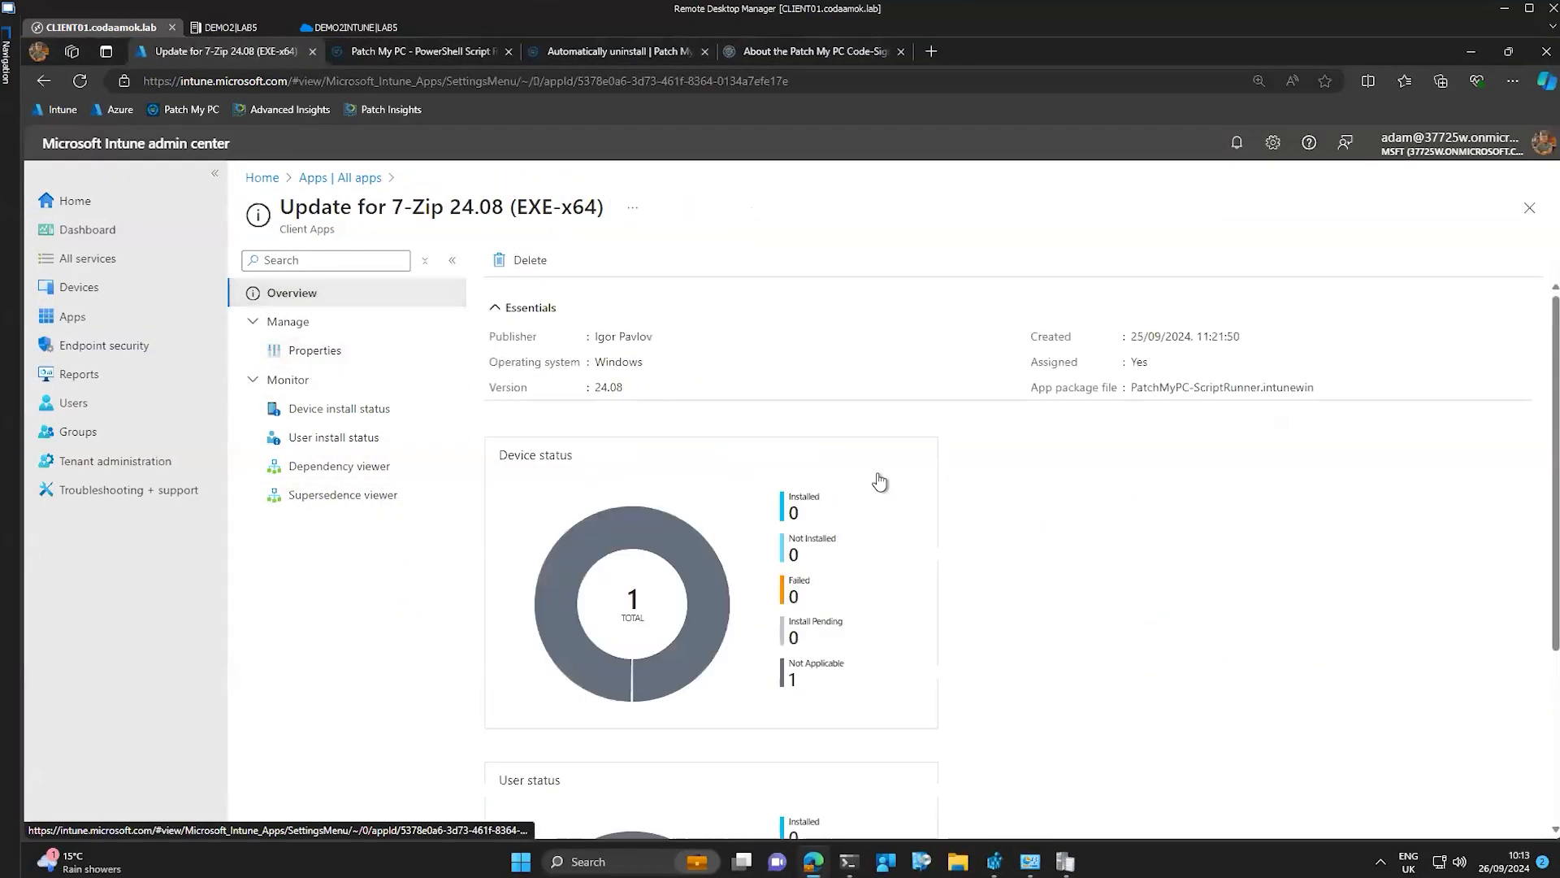
scroll(967, 567, down, 2)
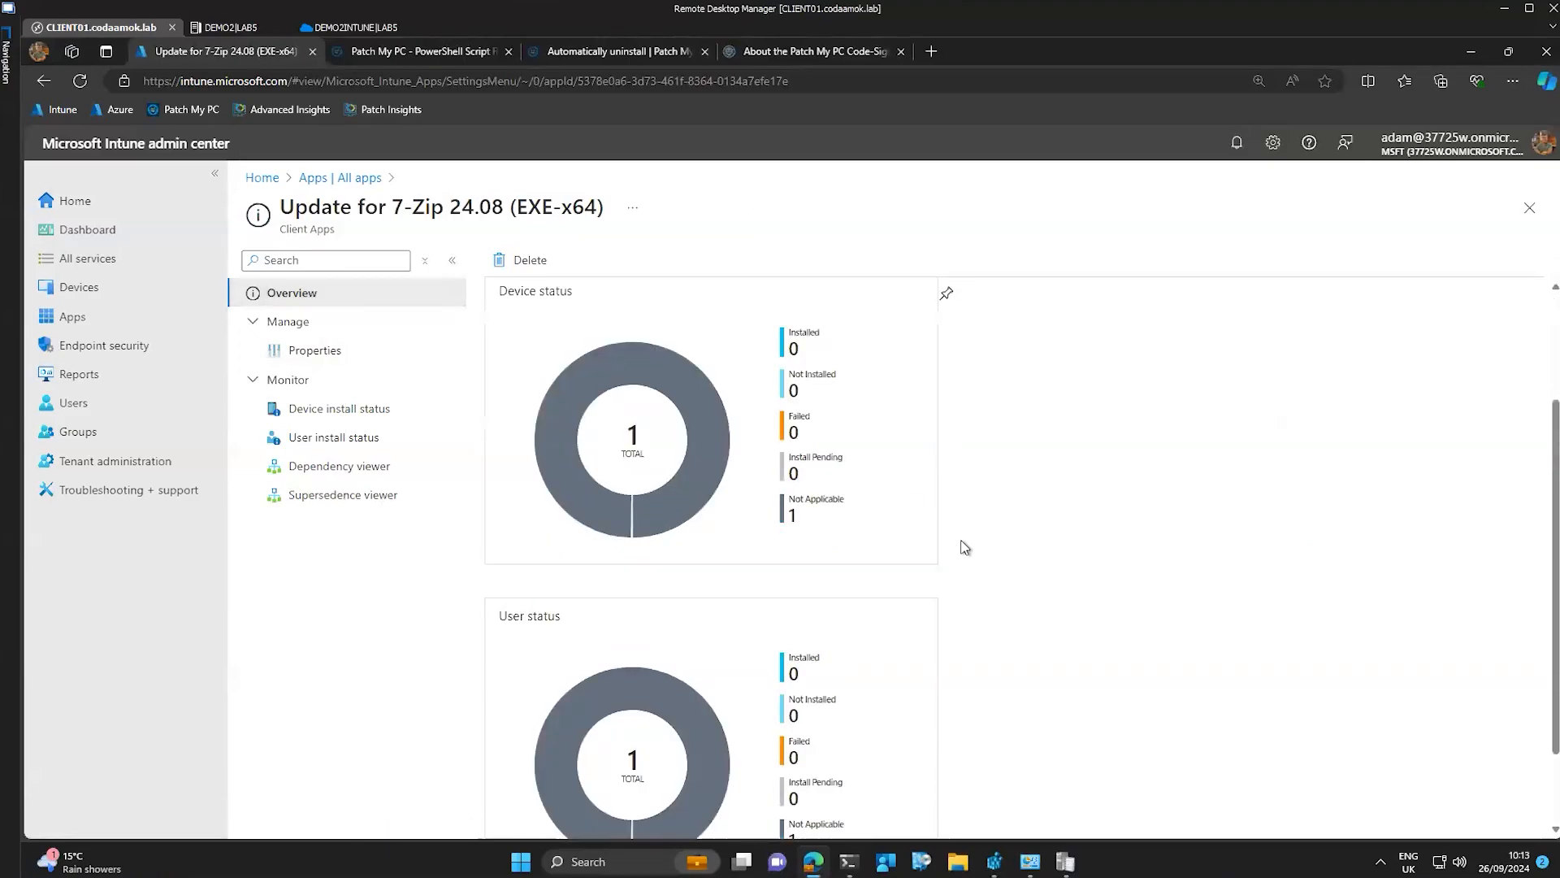
scroll(963, 547, up, 1)
key(ctrl+1)
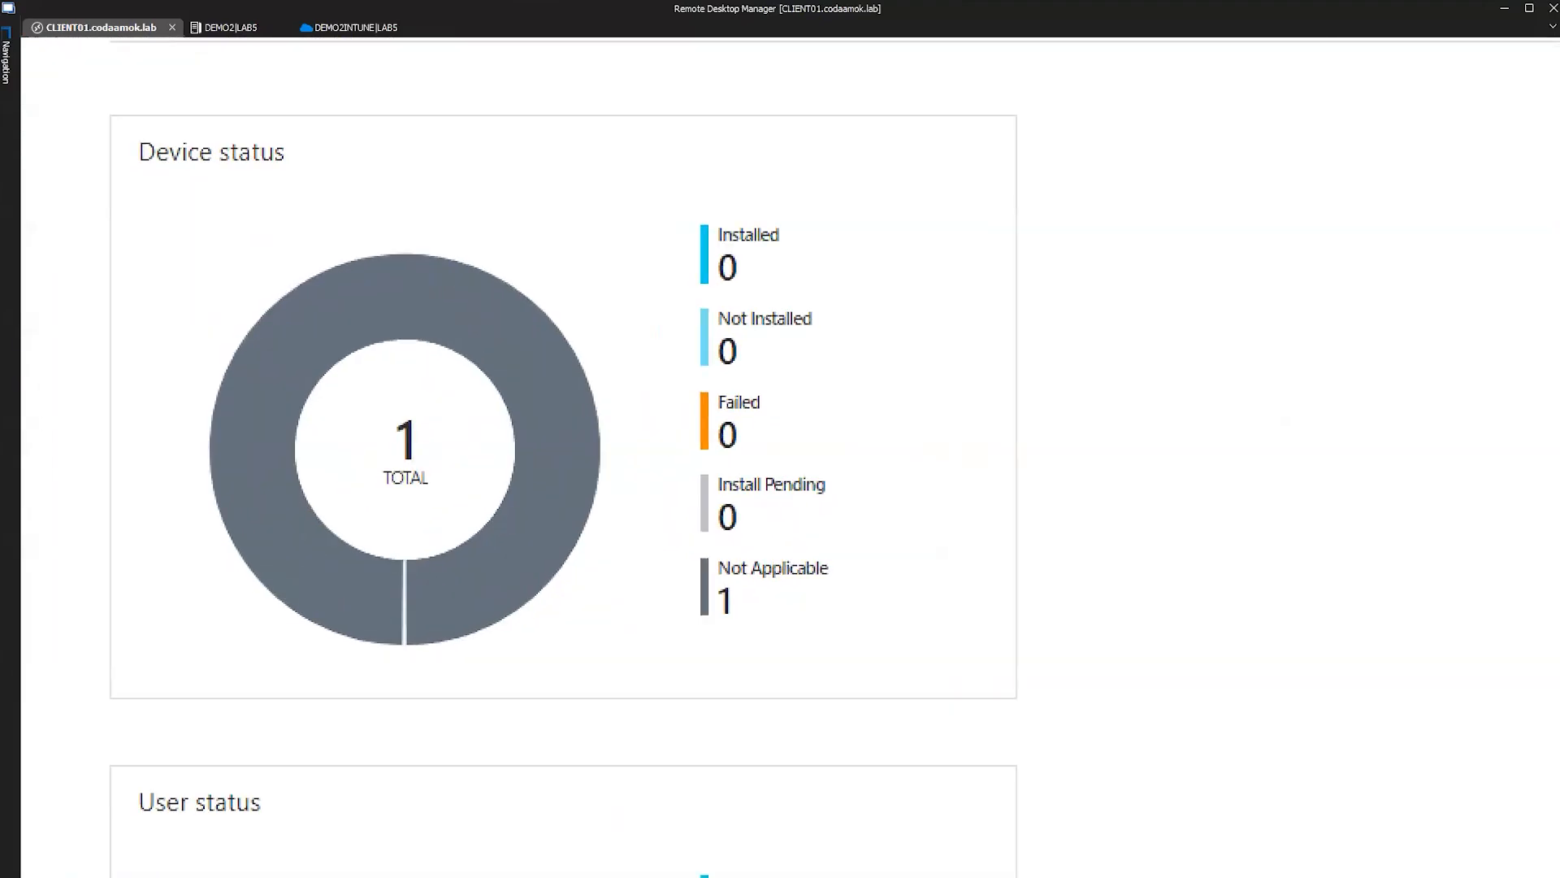
click(803, 595)
drag(894, 597, 1076, 597)
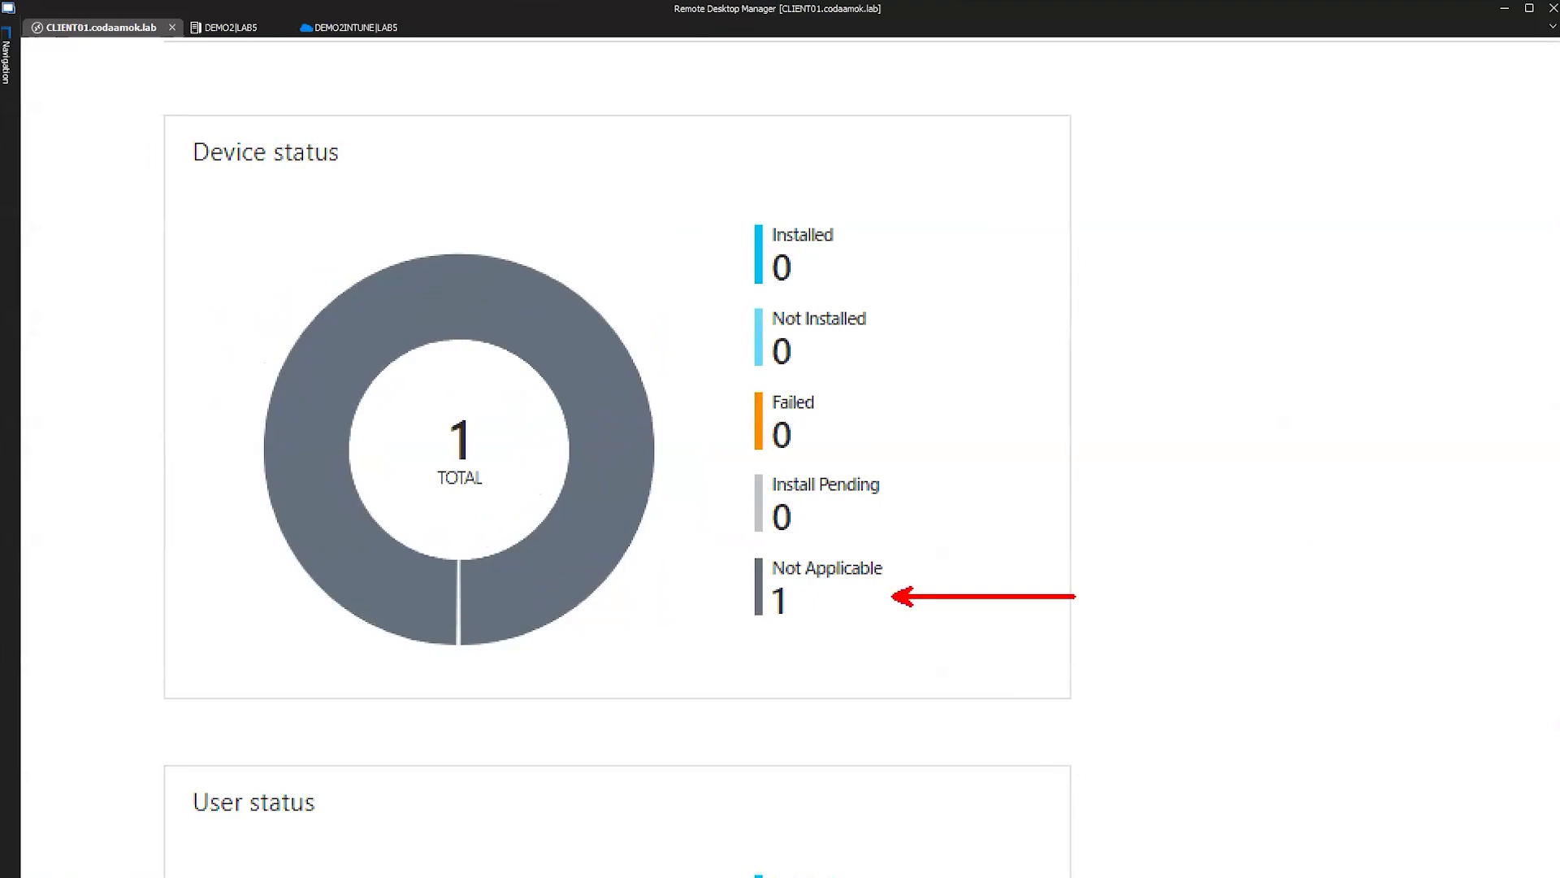
key(Escape)
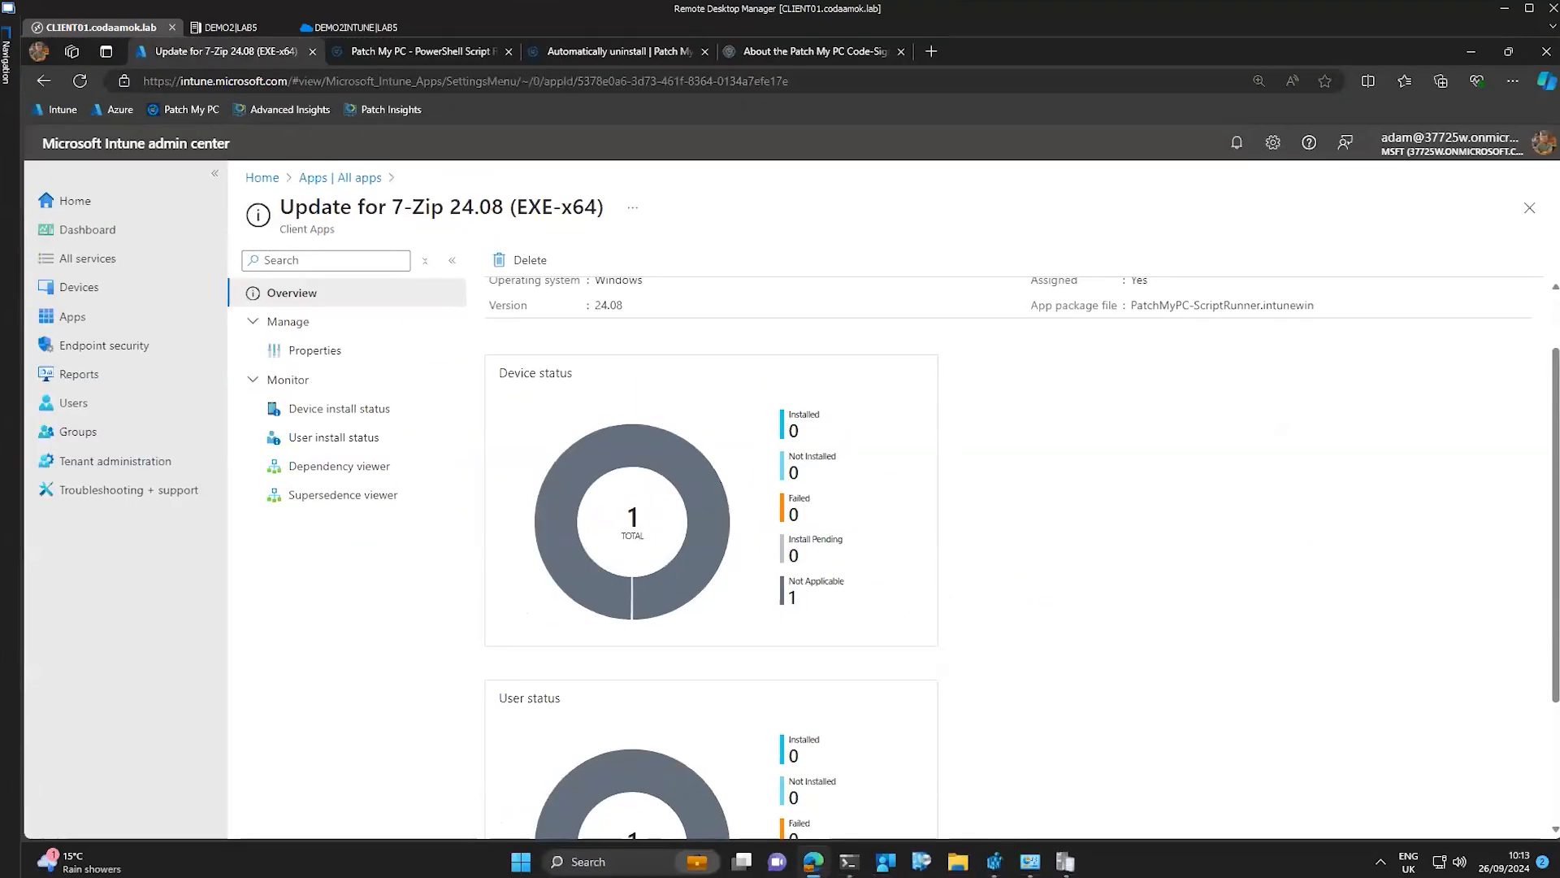
Switch to Registry Editor and examine the 7-Zip uninstall key's GUID name, DisplayName, ModifyPath, UninstallString and WindowsInstaller values for its installer type
mouse_move(994, 862)
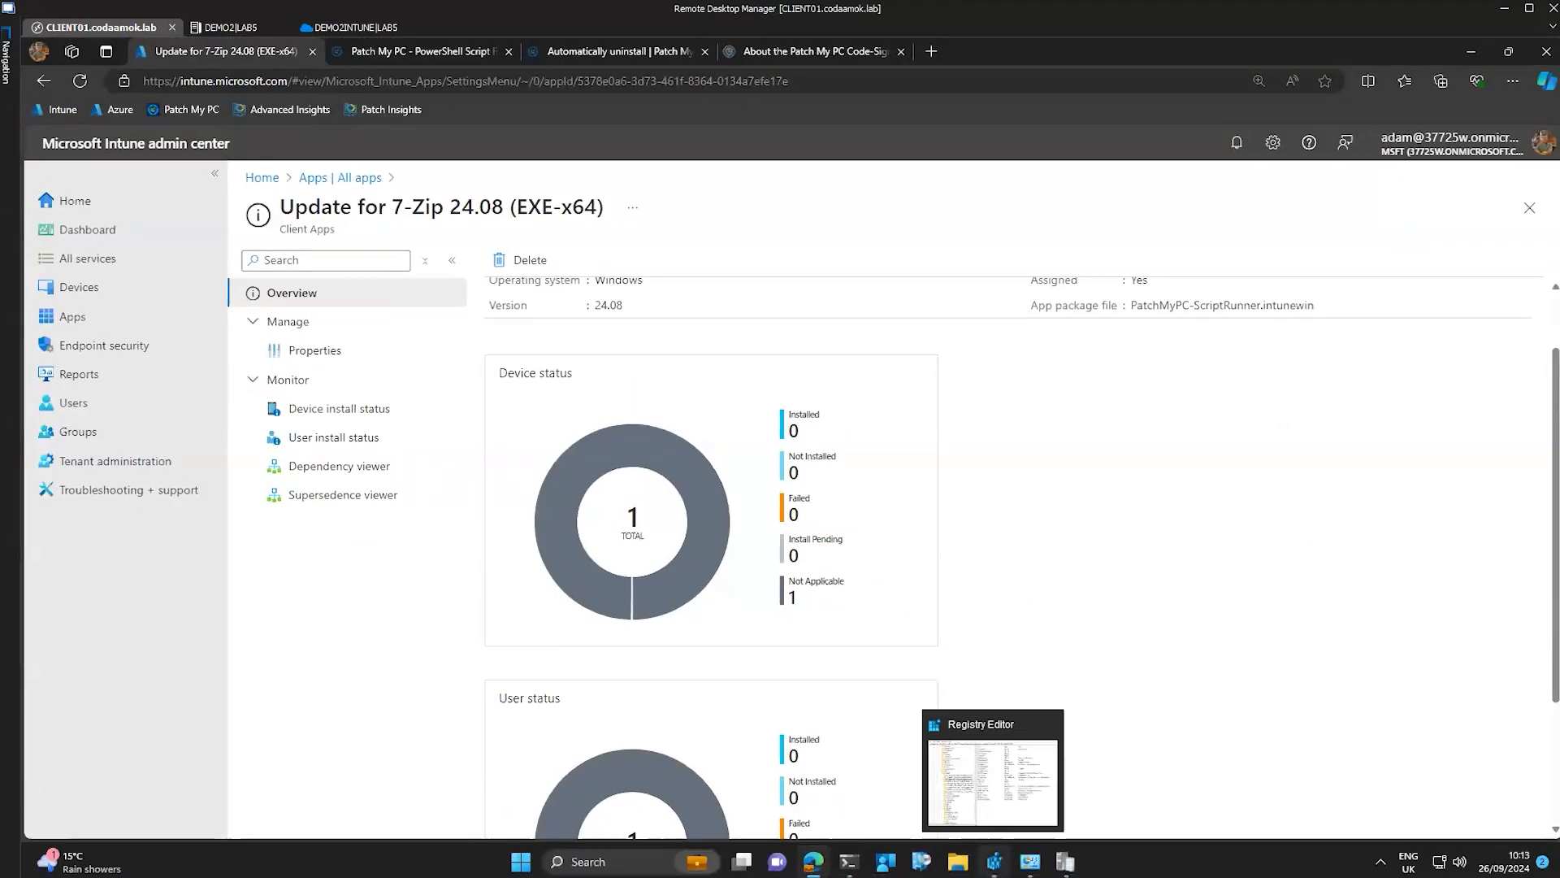
click(994, 862)
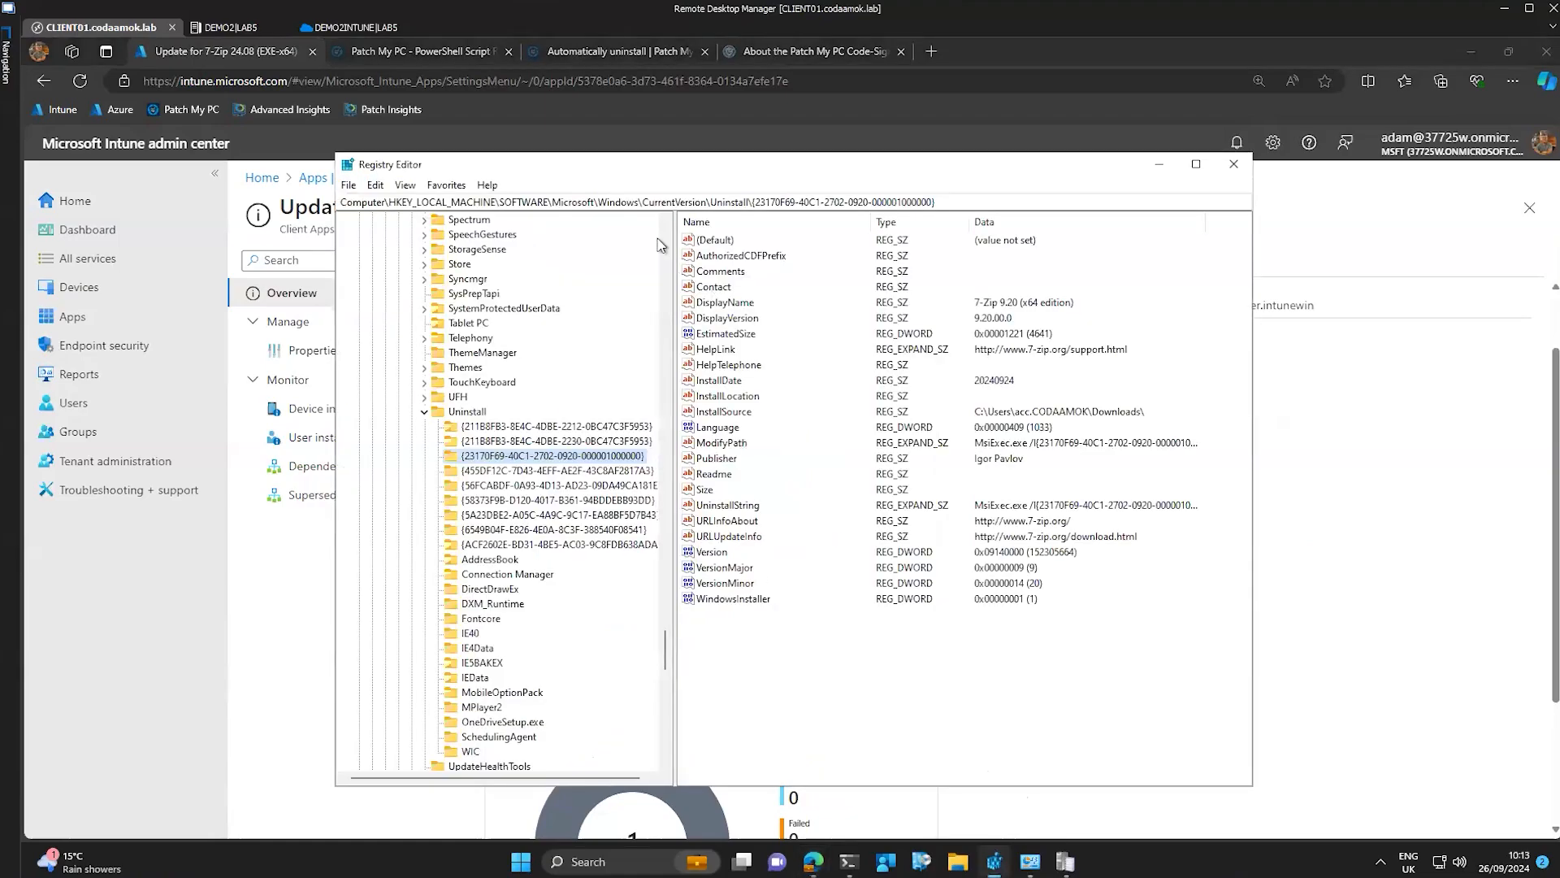
drag(664, 179, 694, 239)
key(ctrl+1)
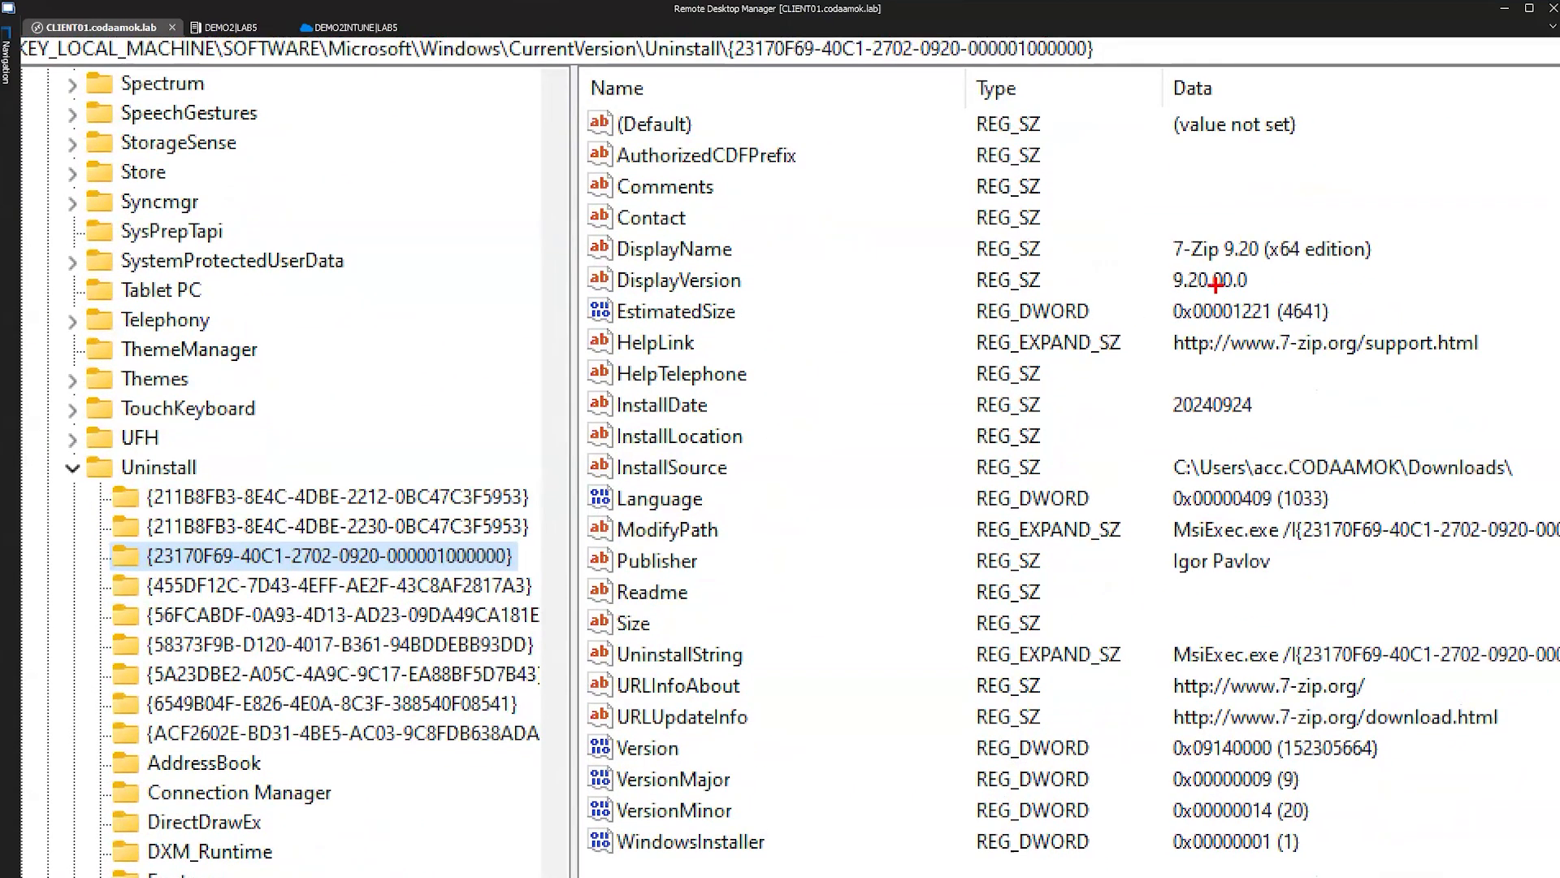
drag(1321, 218, 1435, 126)
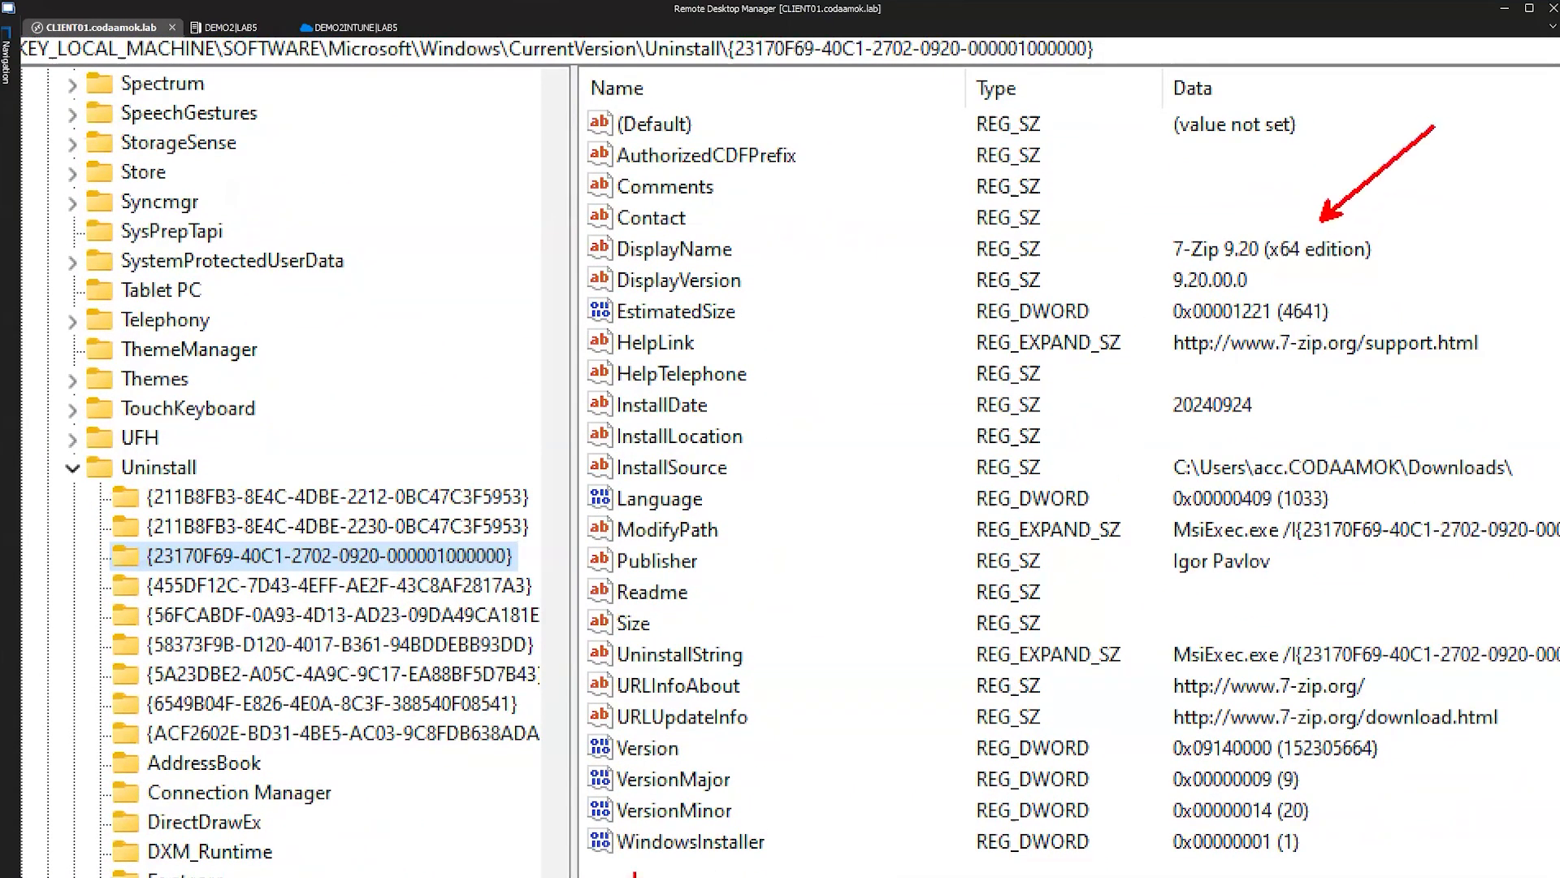
drag(556, 814, 1319, 873)
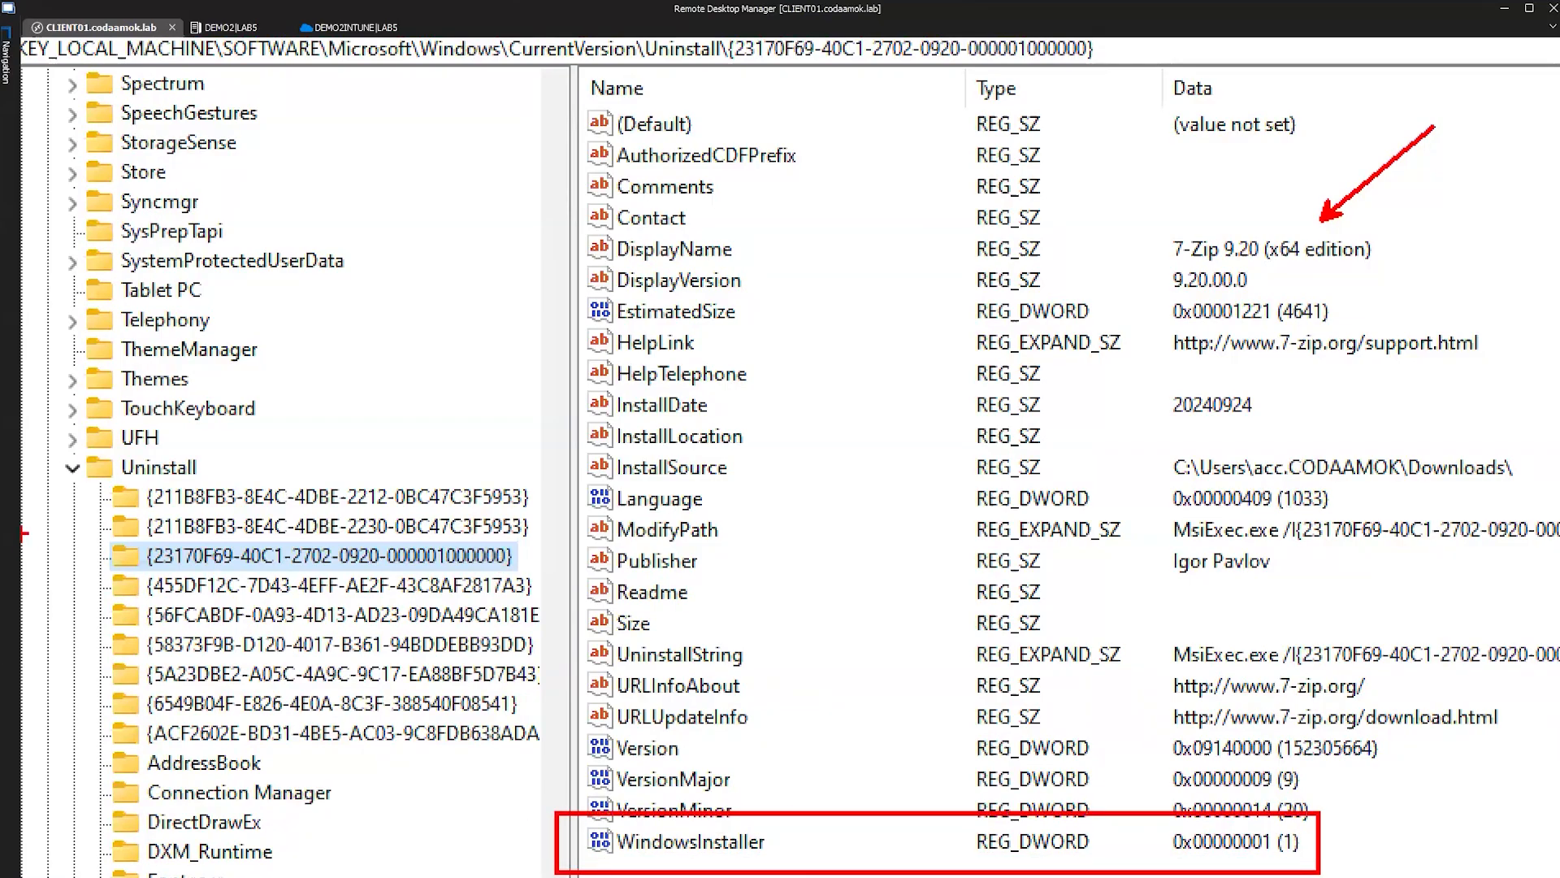
mouse_move(80, 528)
mouse_down()
mouse_move(423, 593)
mouse_move(534, 584)
mouse_up()
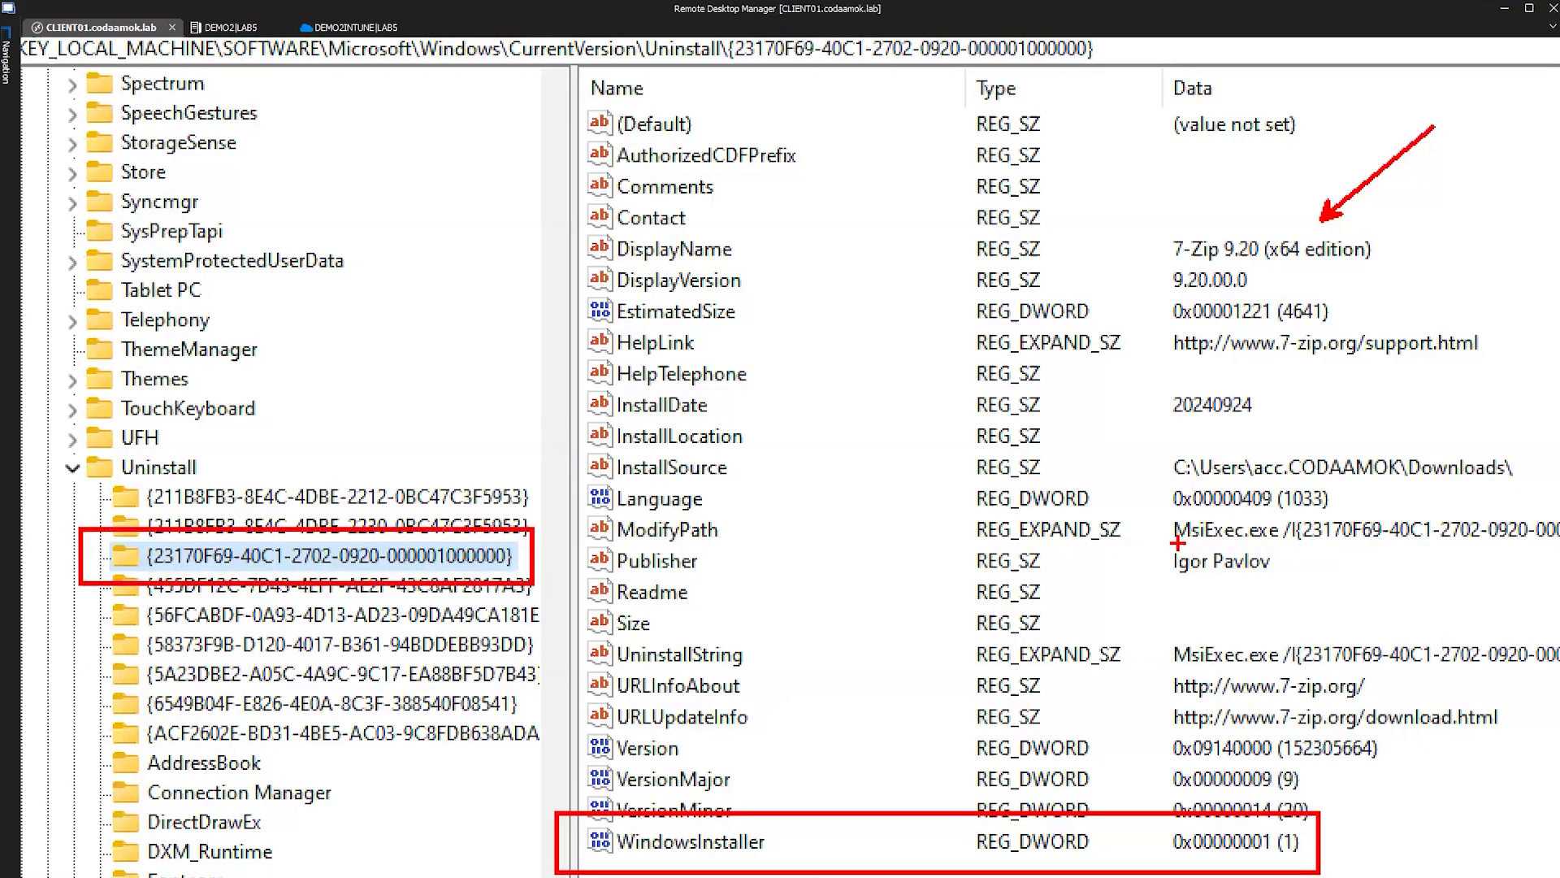
drag(1178, 543, 1559, 543)
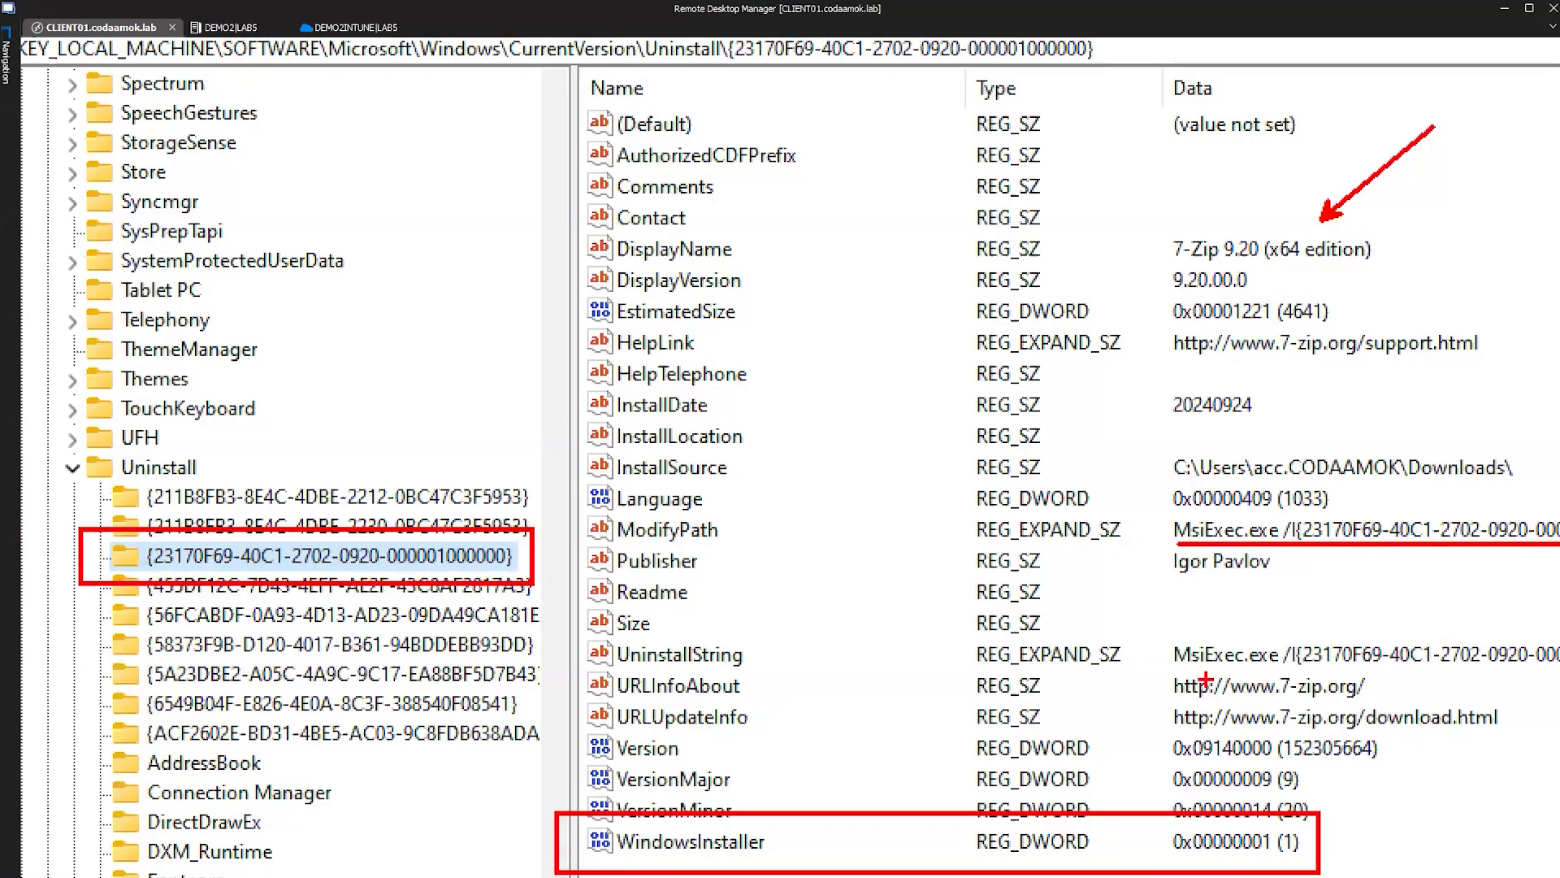
drag(1178, 673, 1554, 671)
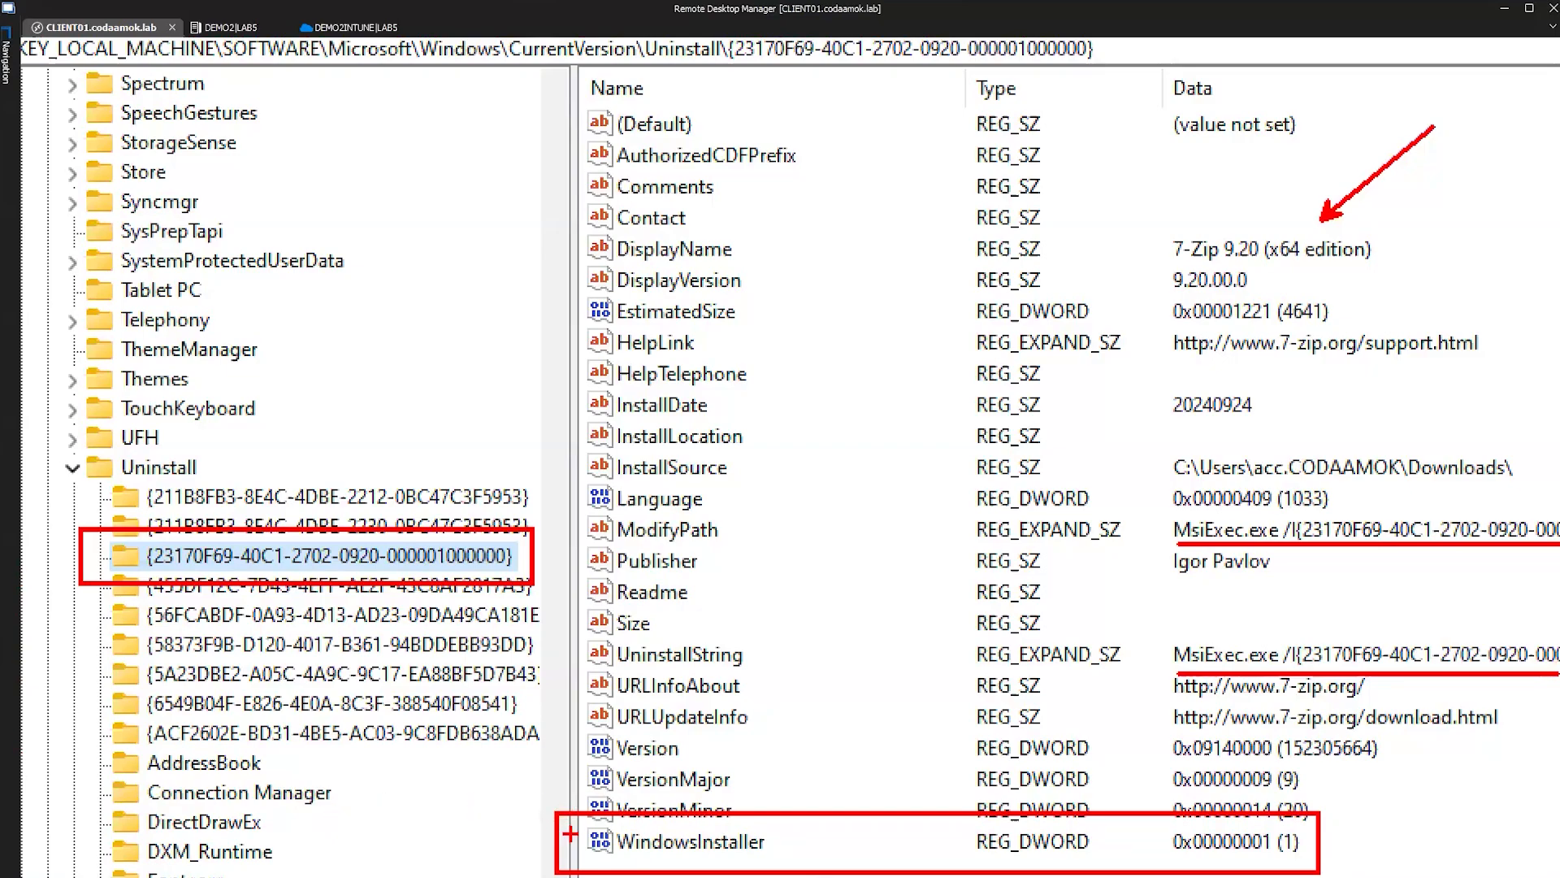
drag(562, 823, 461, 764)
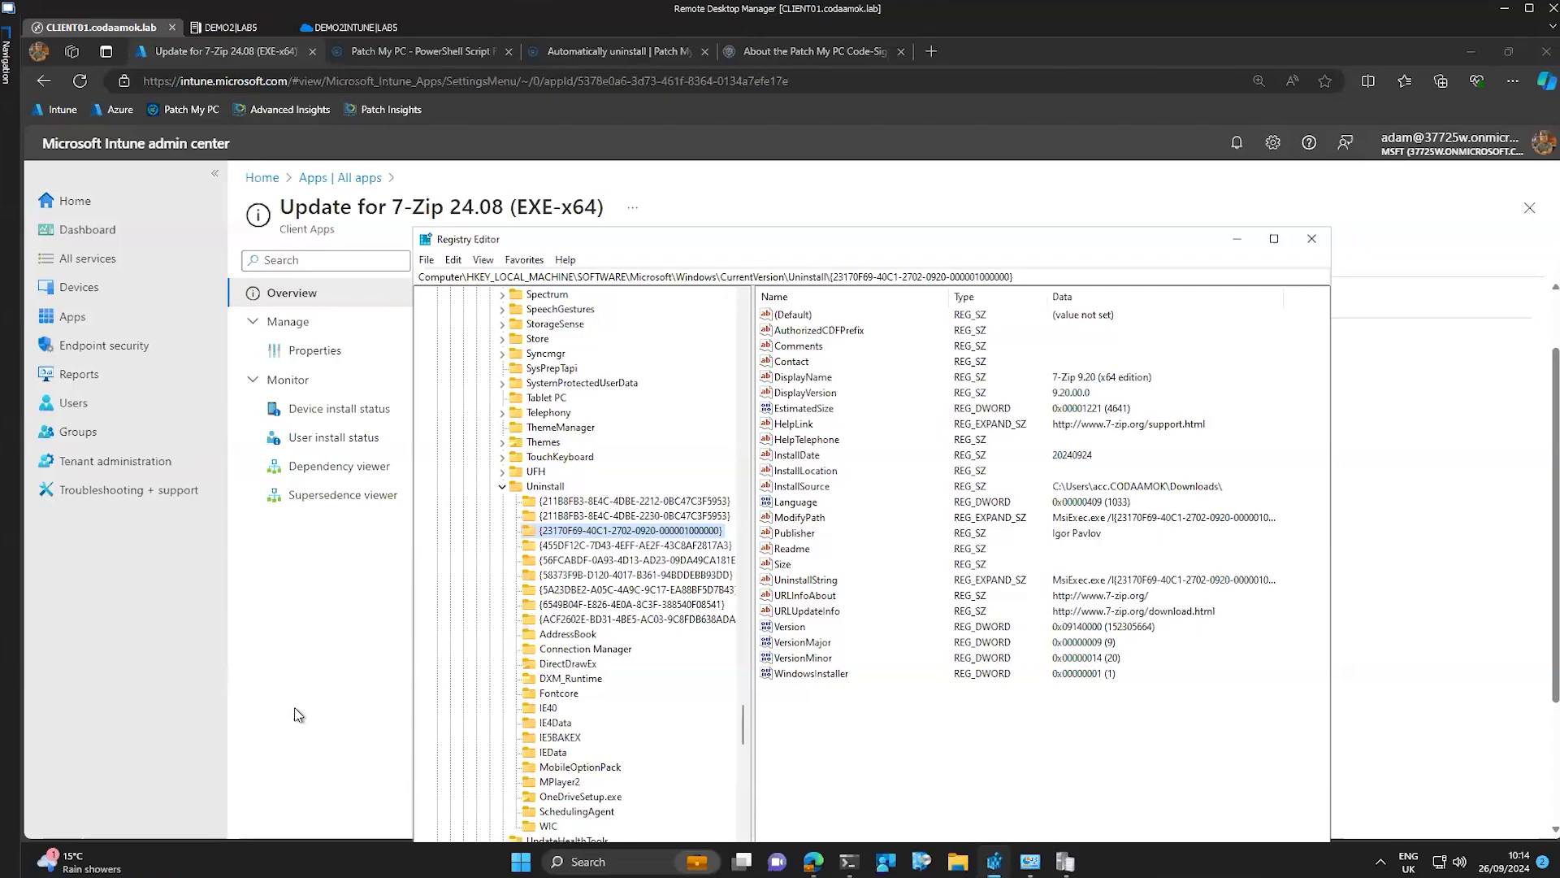
Return to the Intune admin center, open the 7-Zip update's device install status and widen Status Details to read CLIENT01's full reason
click(294, 707)
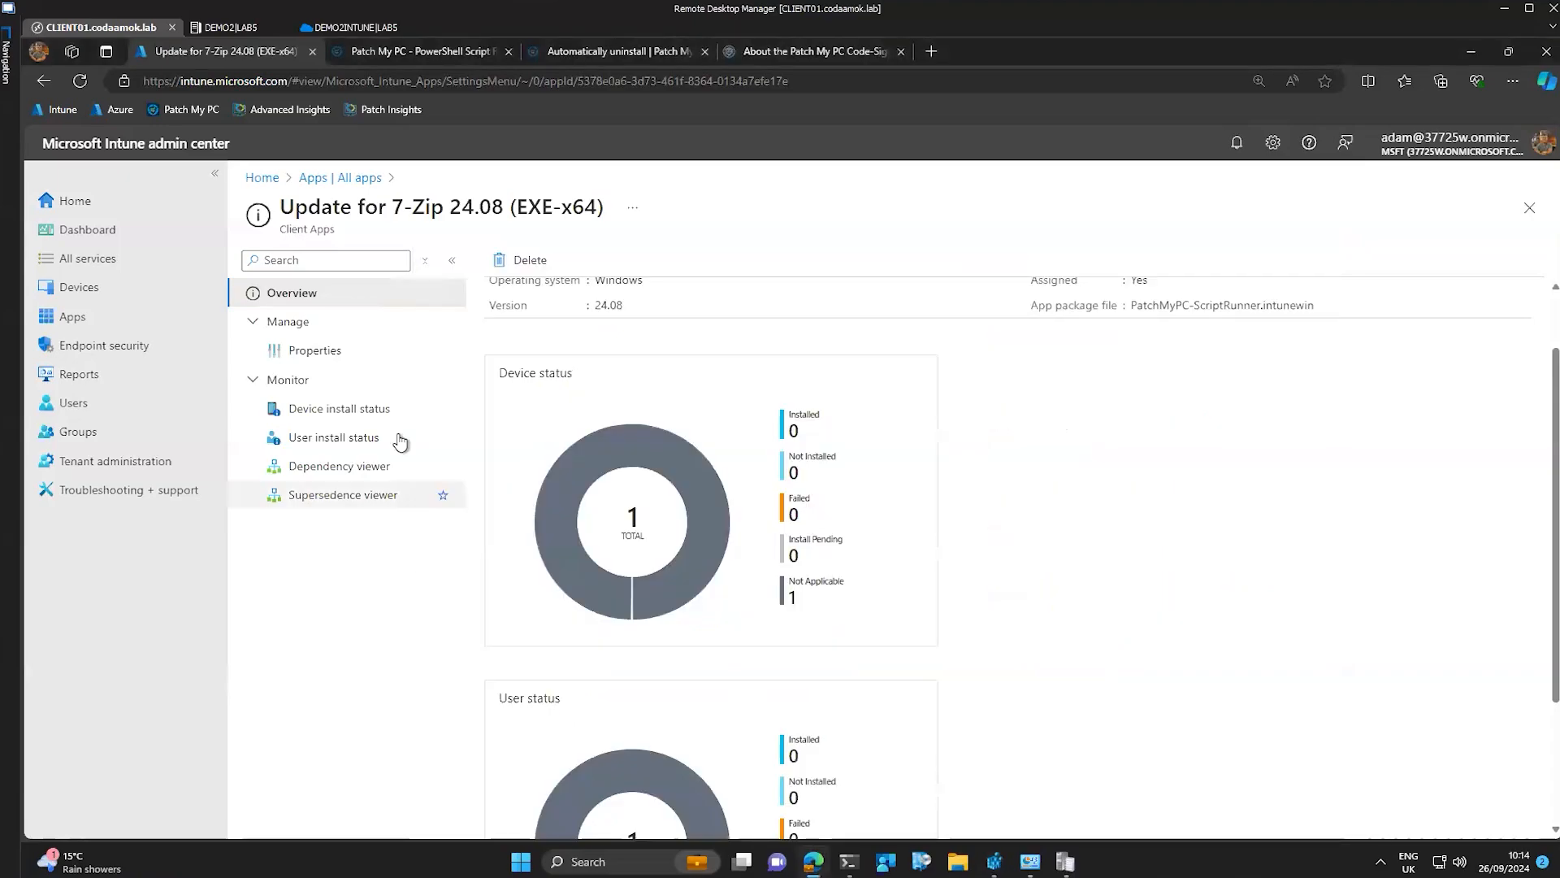
click(368, 363)
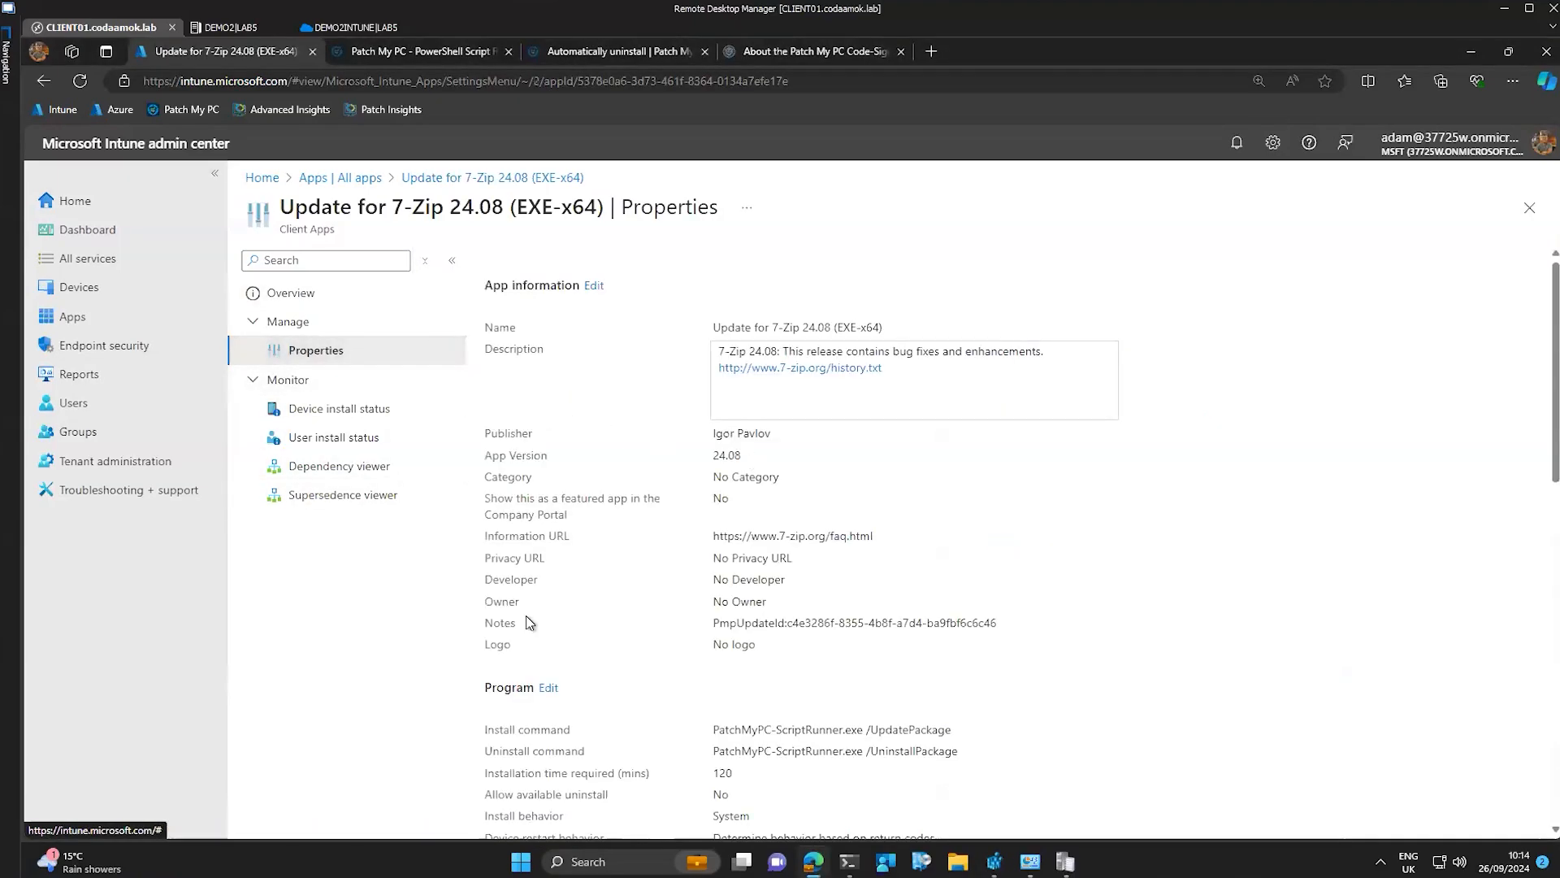
click(408, 413)
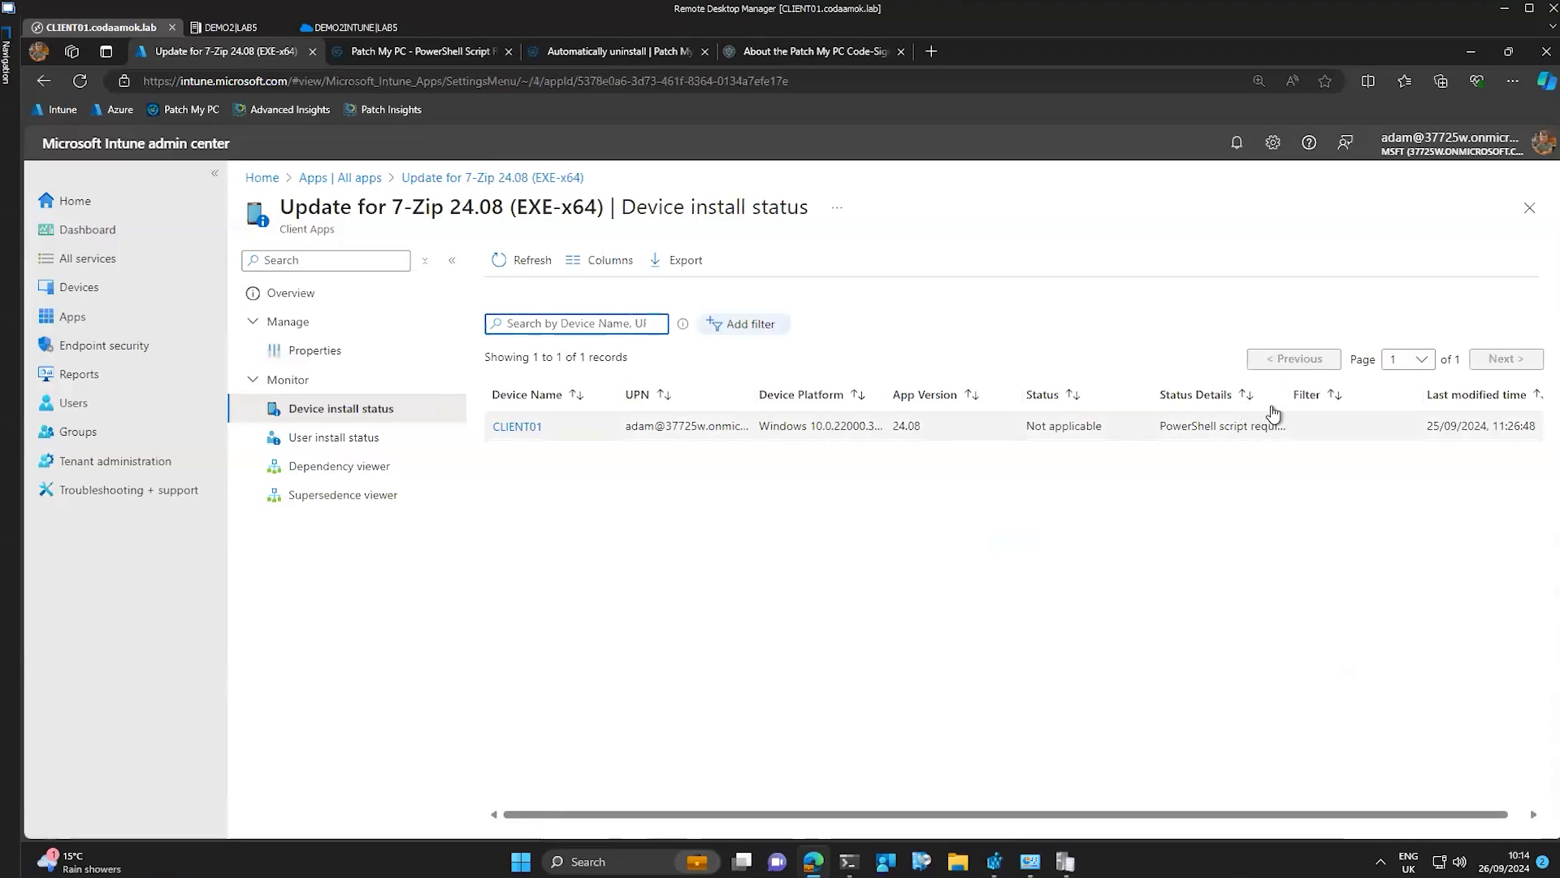
drag(1288, 398, 1401, 399)
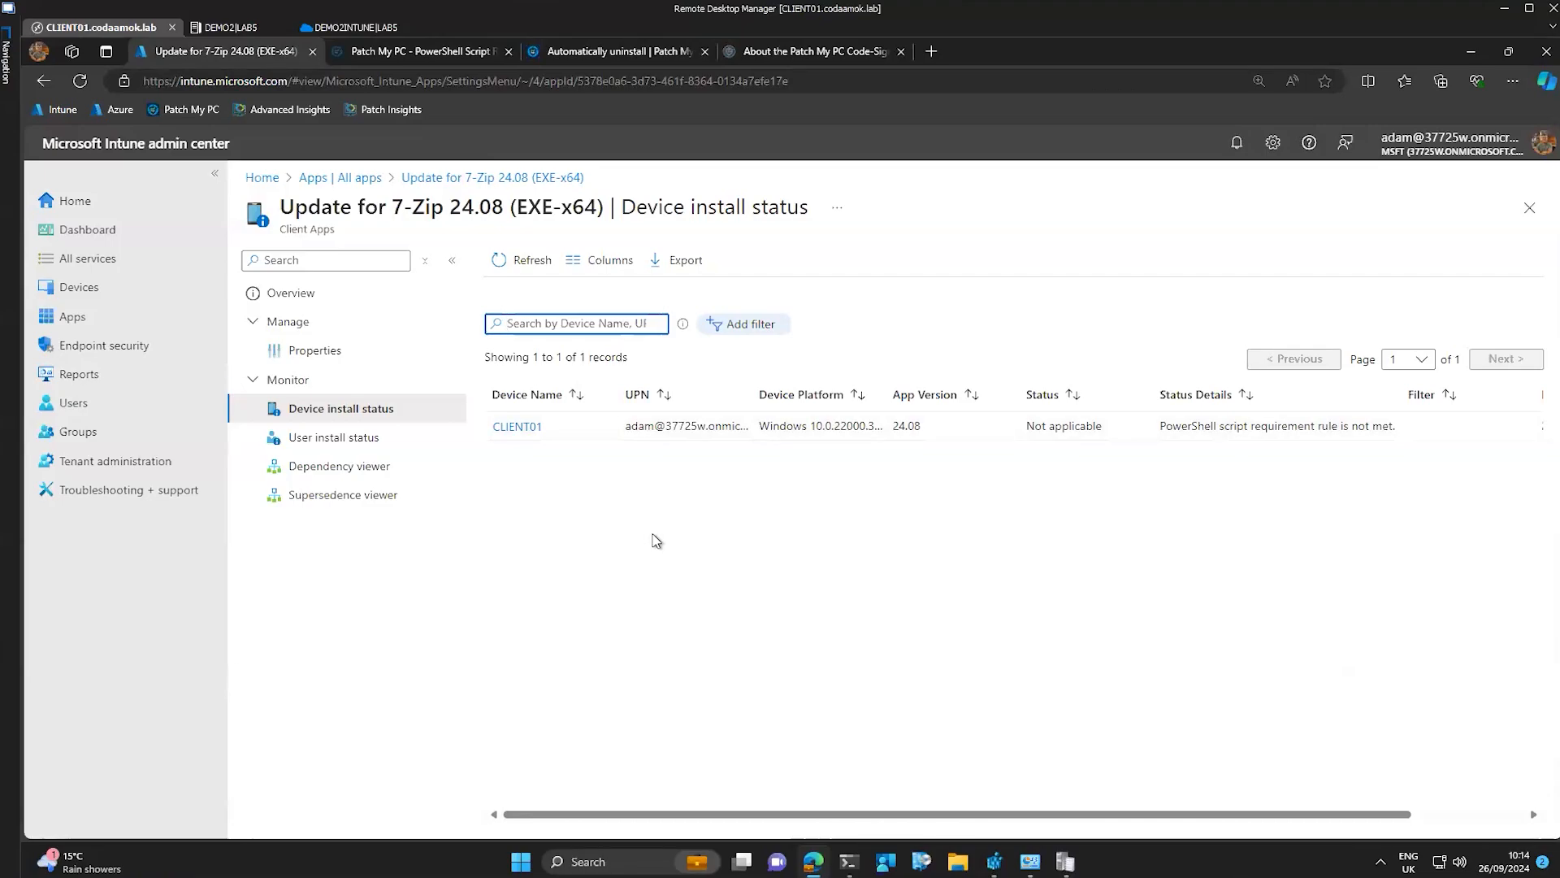
Review the Patch My PC idea on automatically uninstalling other editions, and highlight EXE-x64 in the Intune update's title for comparison
click(623, 52)
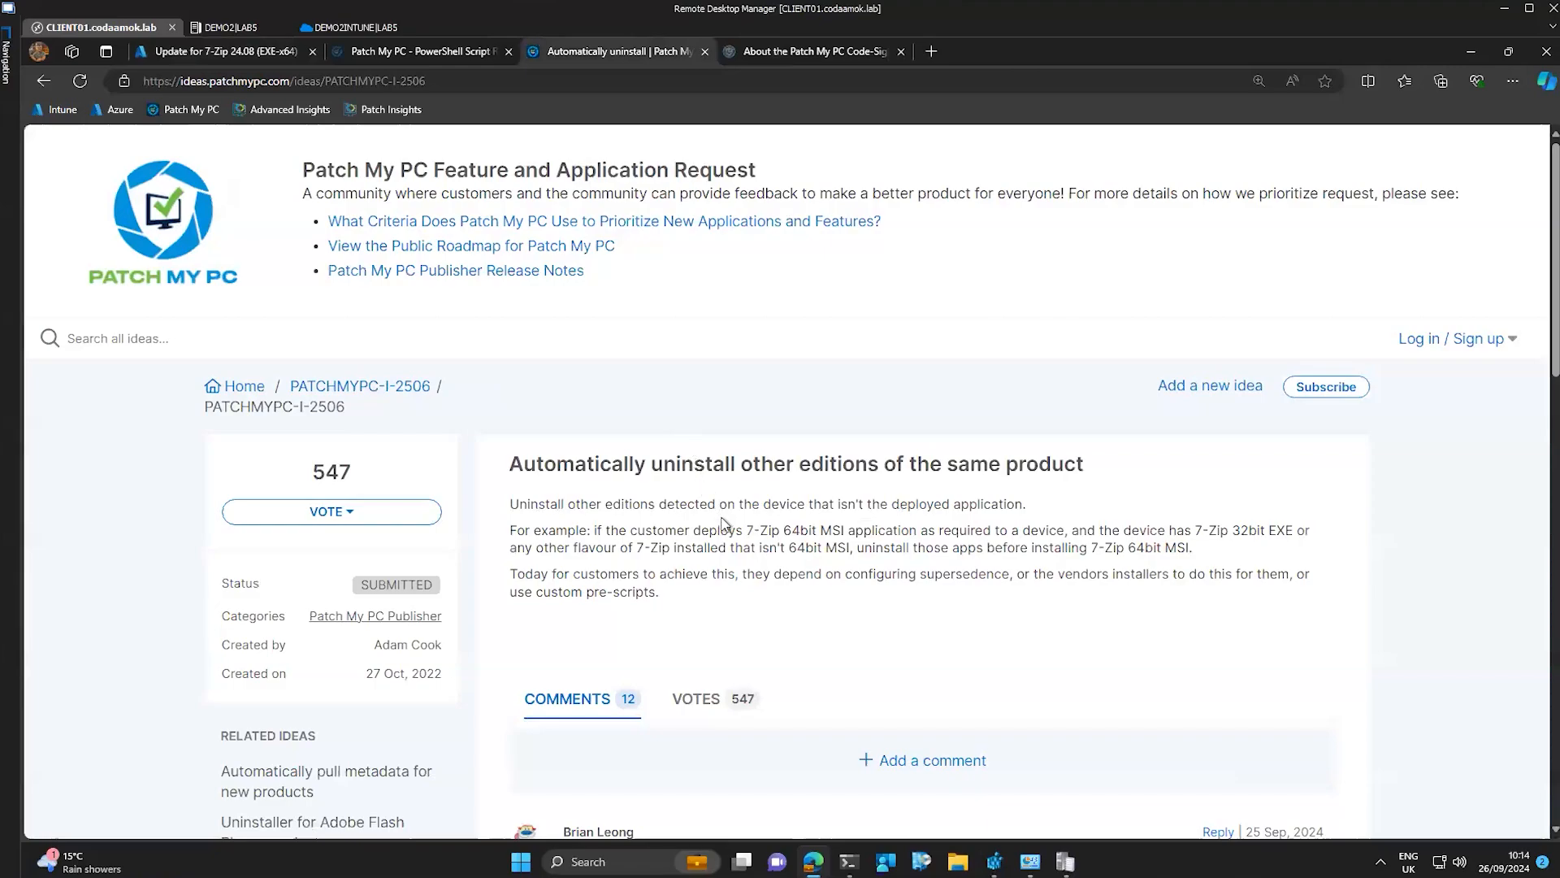
click(610, 89)
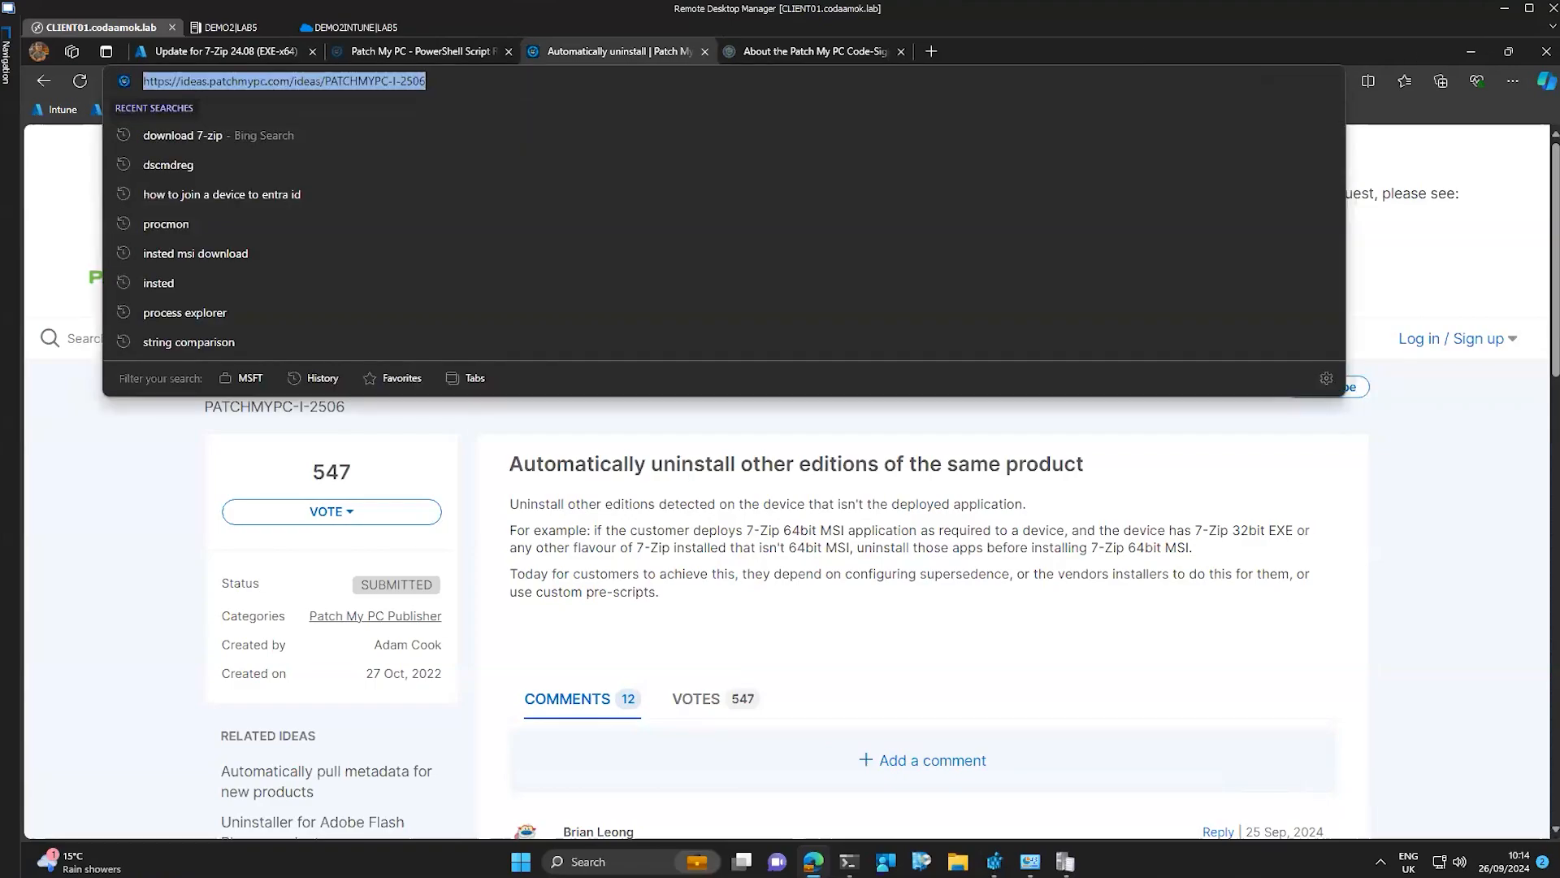
click(1472, 509)
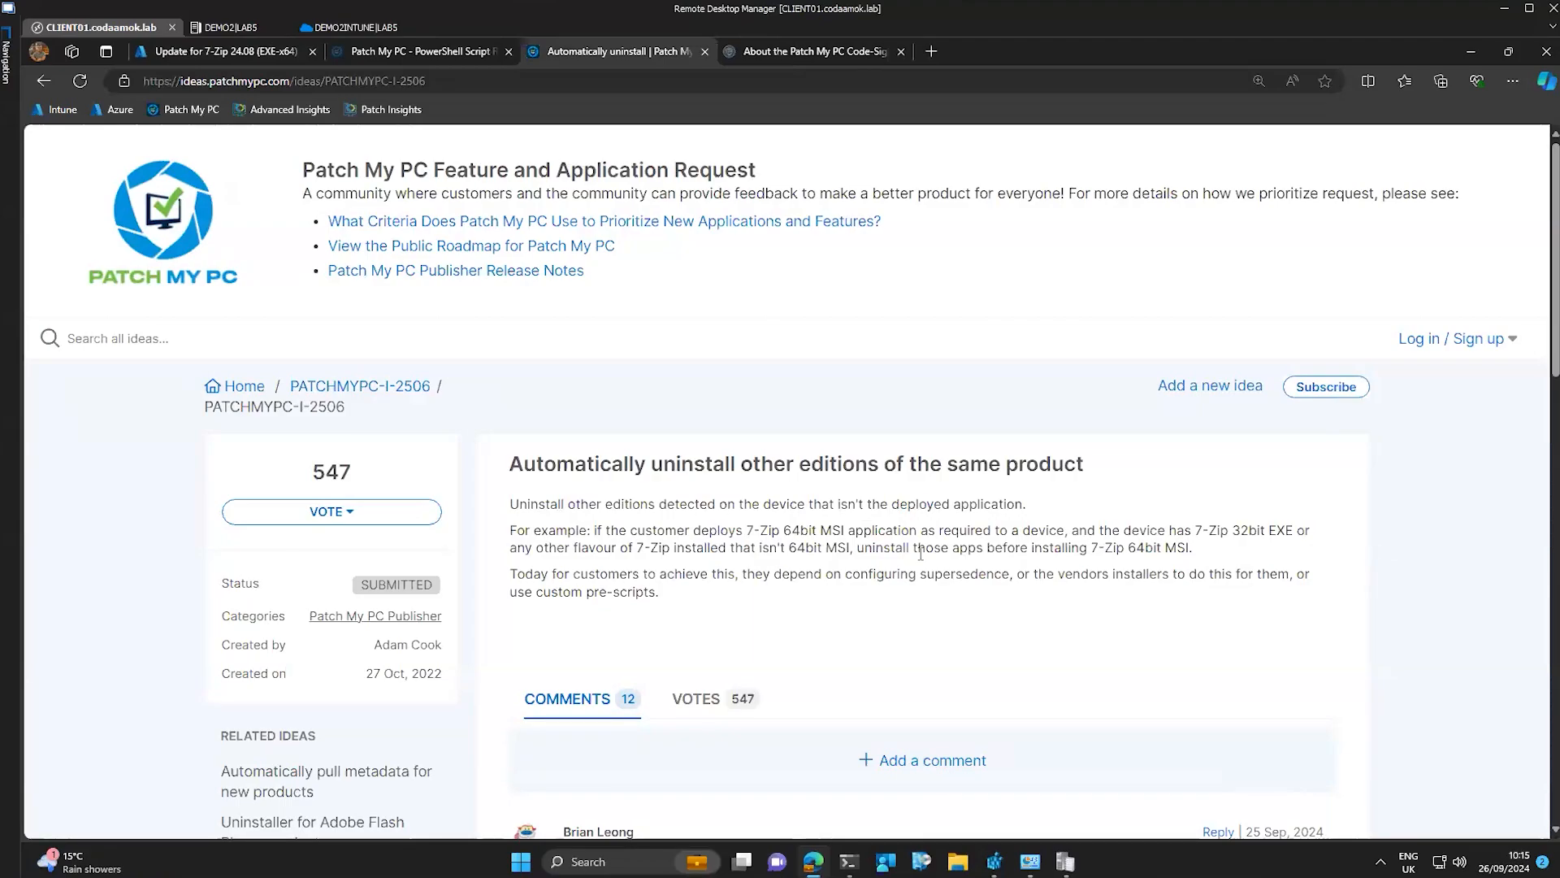
click(256, 49)
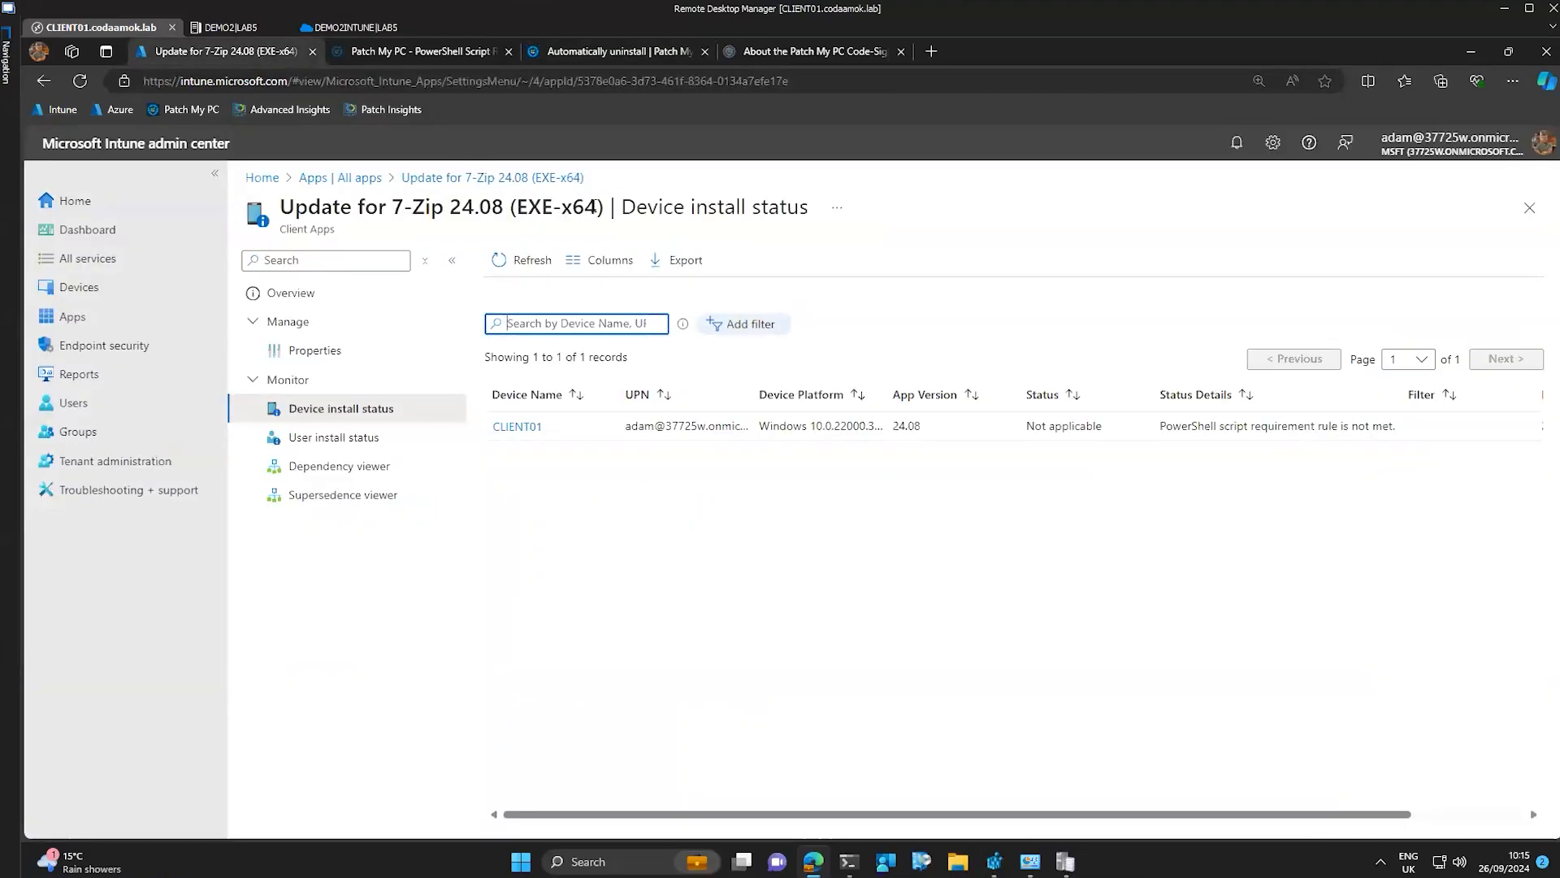
drag(599, 207, 519, 208)
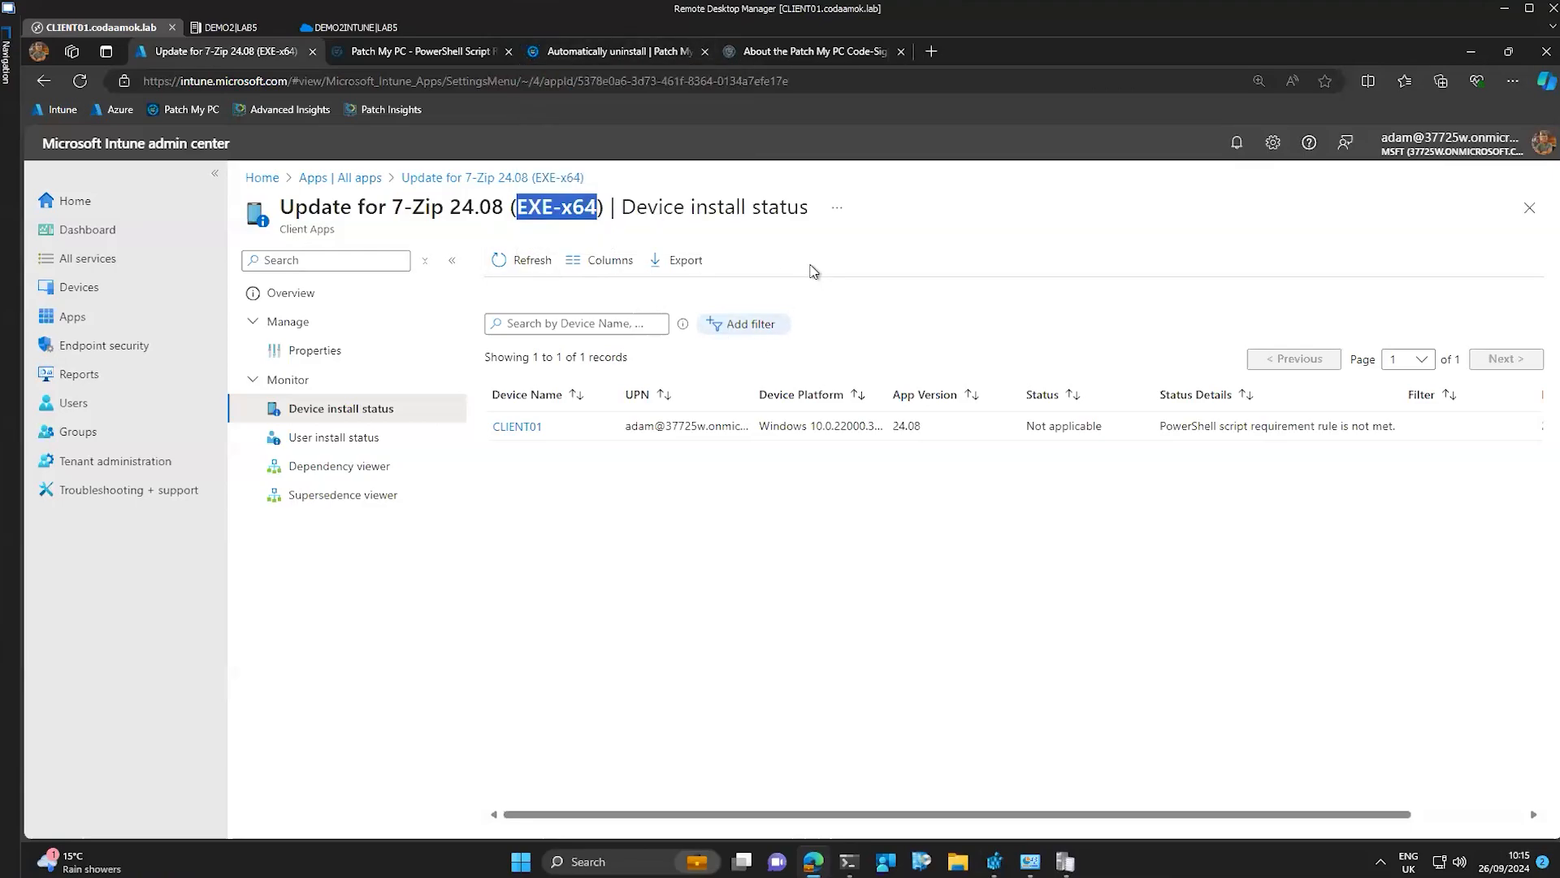
Reload the Patch My PC idea PATCHMYPC-I-2506 and examine its description, comments, vote count and status
mouse_move(596, 56)
click(636, 55)
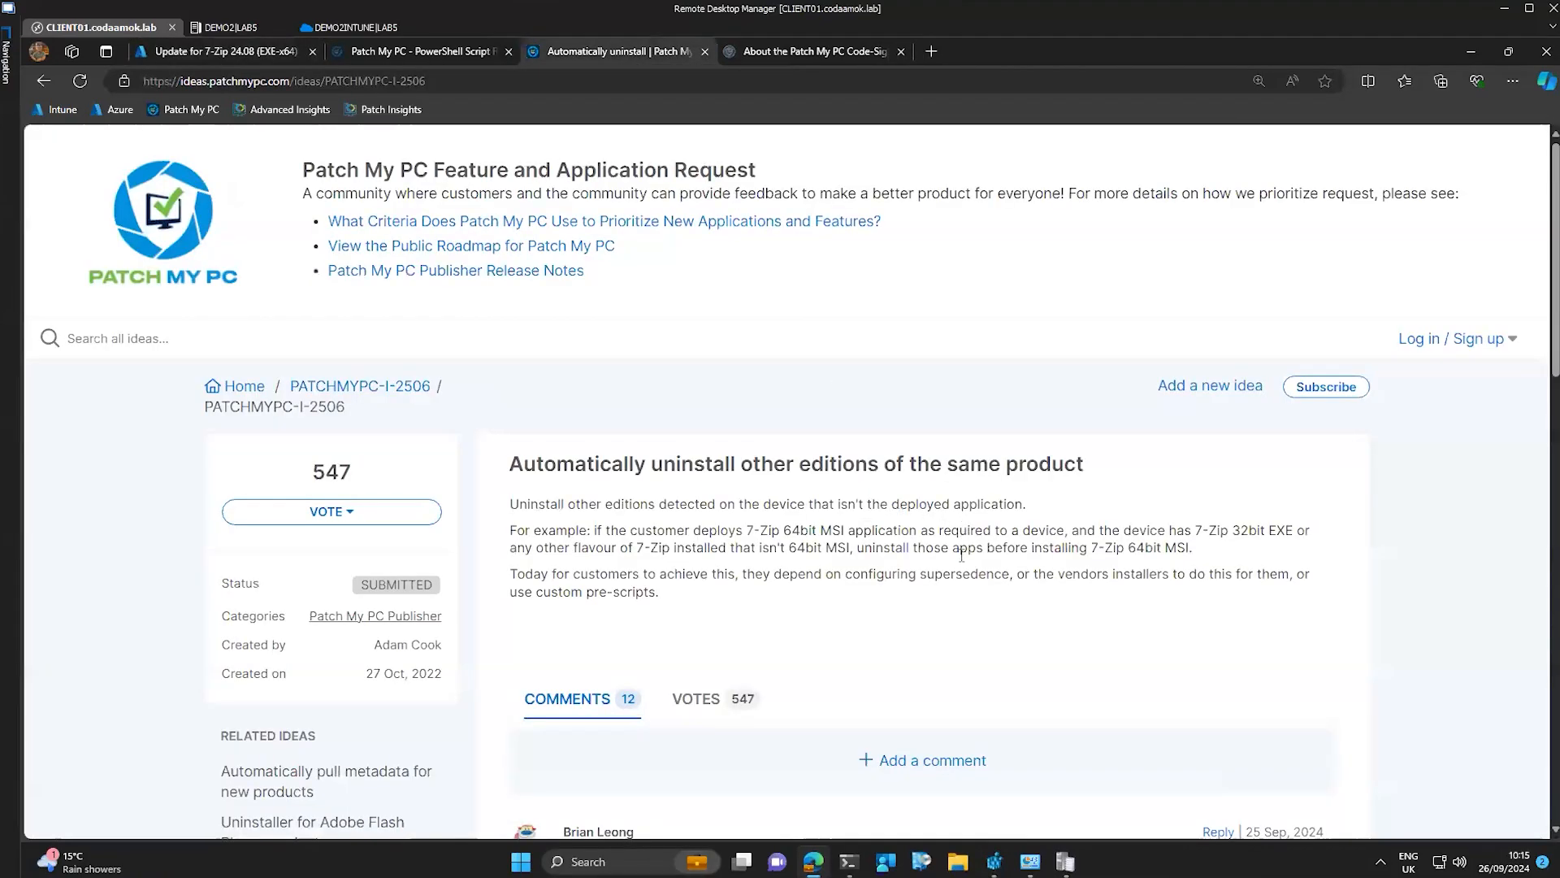
scroll(962, 555, down, 1)
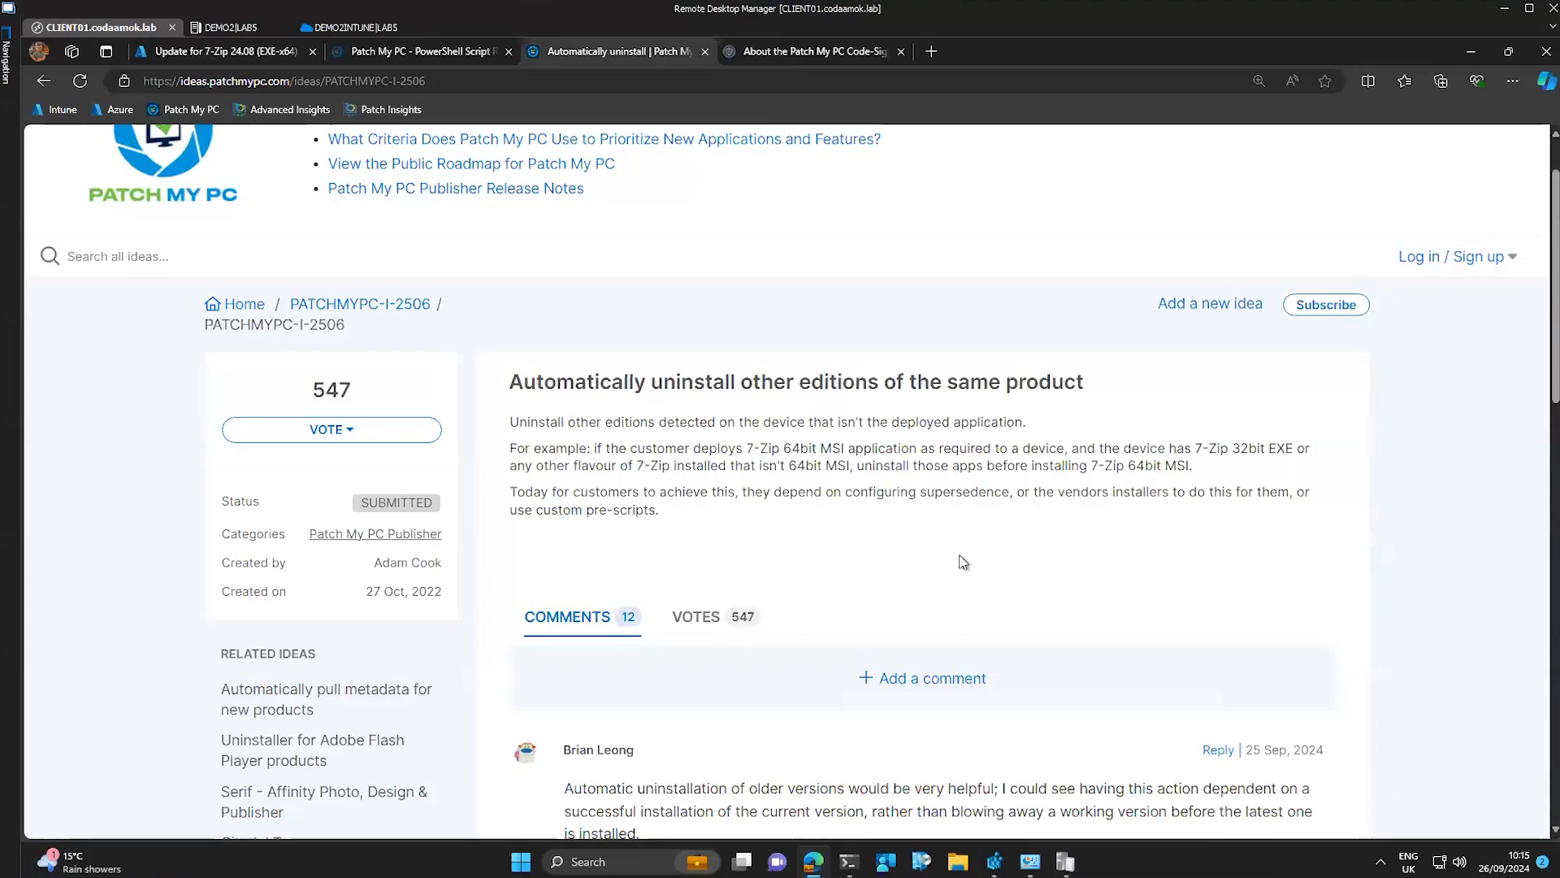
scroll(959, 555, down, 1)
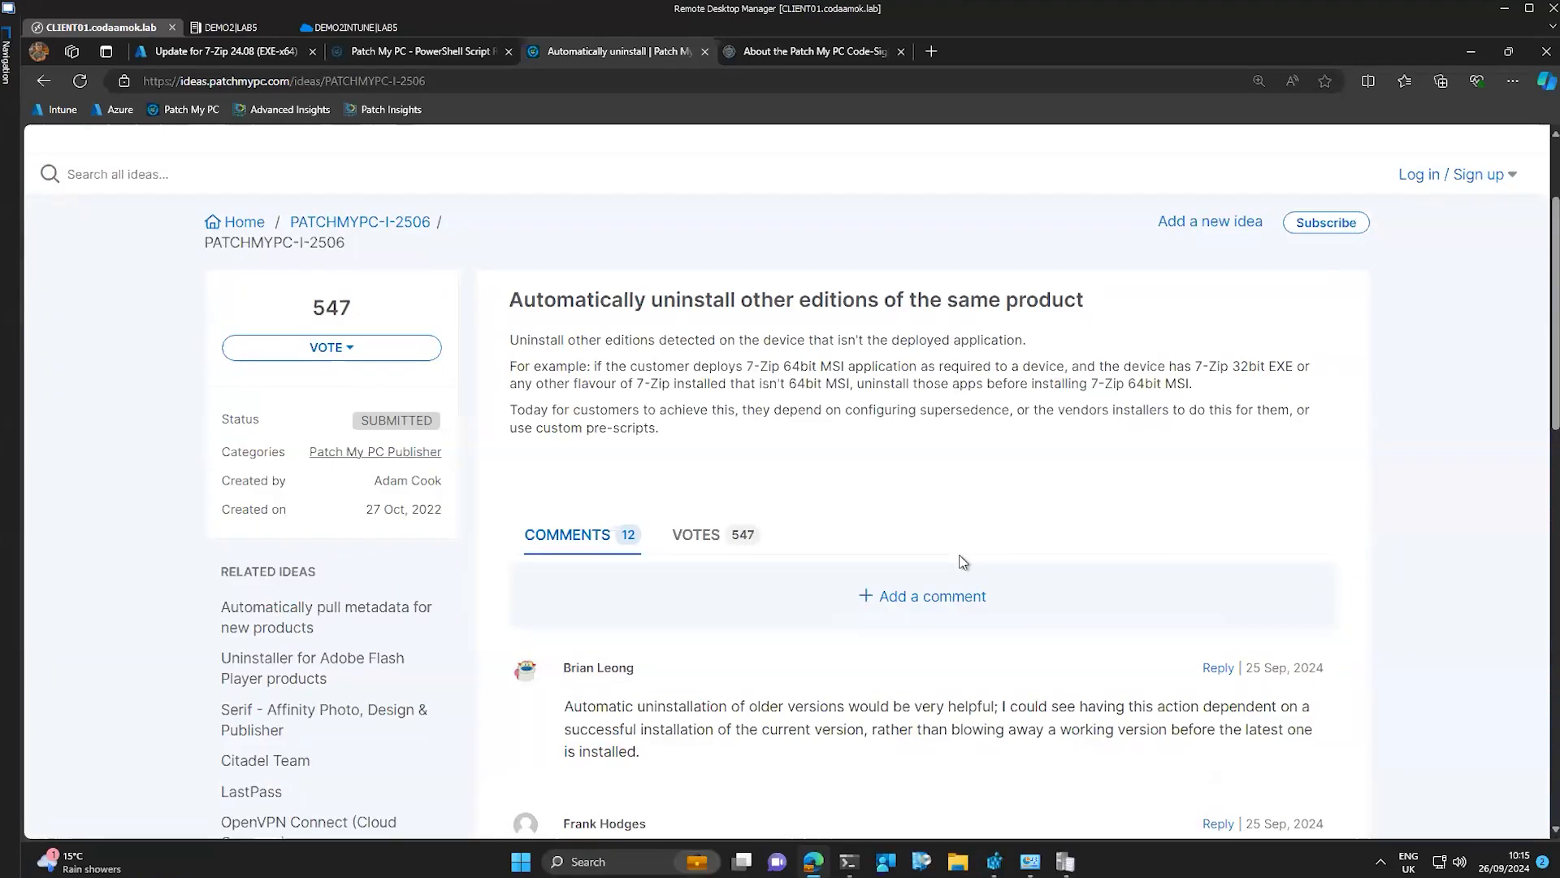
click(81, 81)
click(80, 80)
double_click(429, 423)
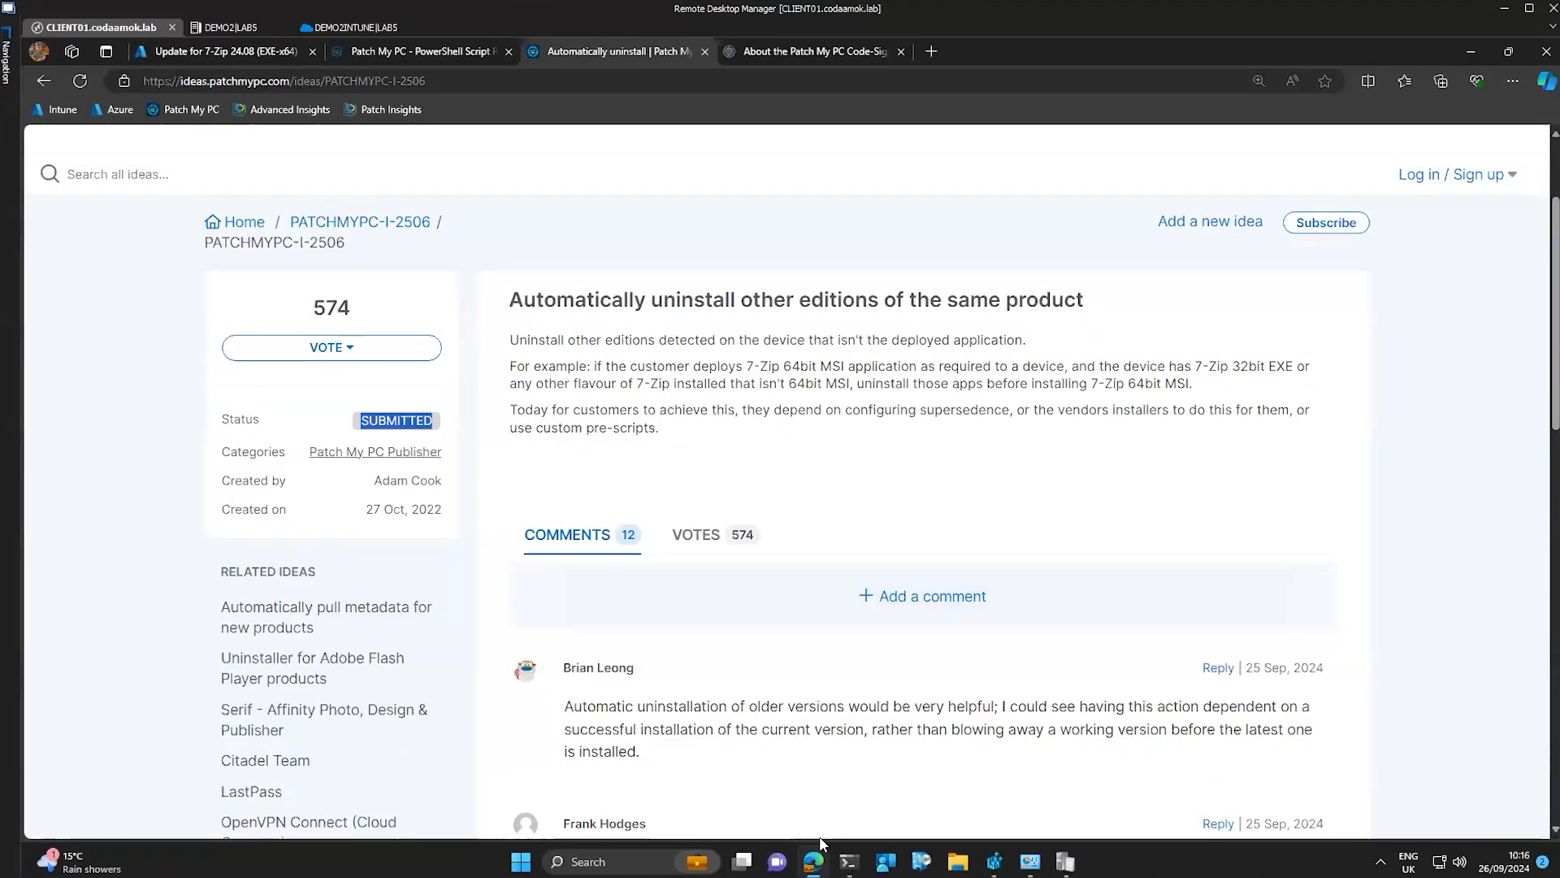
Minimize the browser, Registry Editor and Programs and Features windows to clear the desktop
mouse_move(815, 858)
click(813, 861)
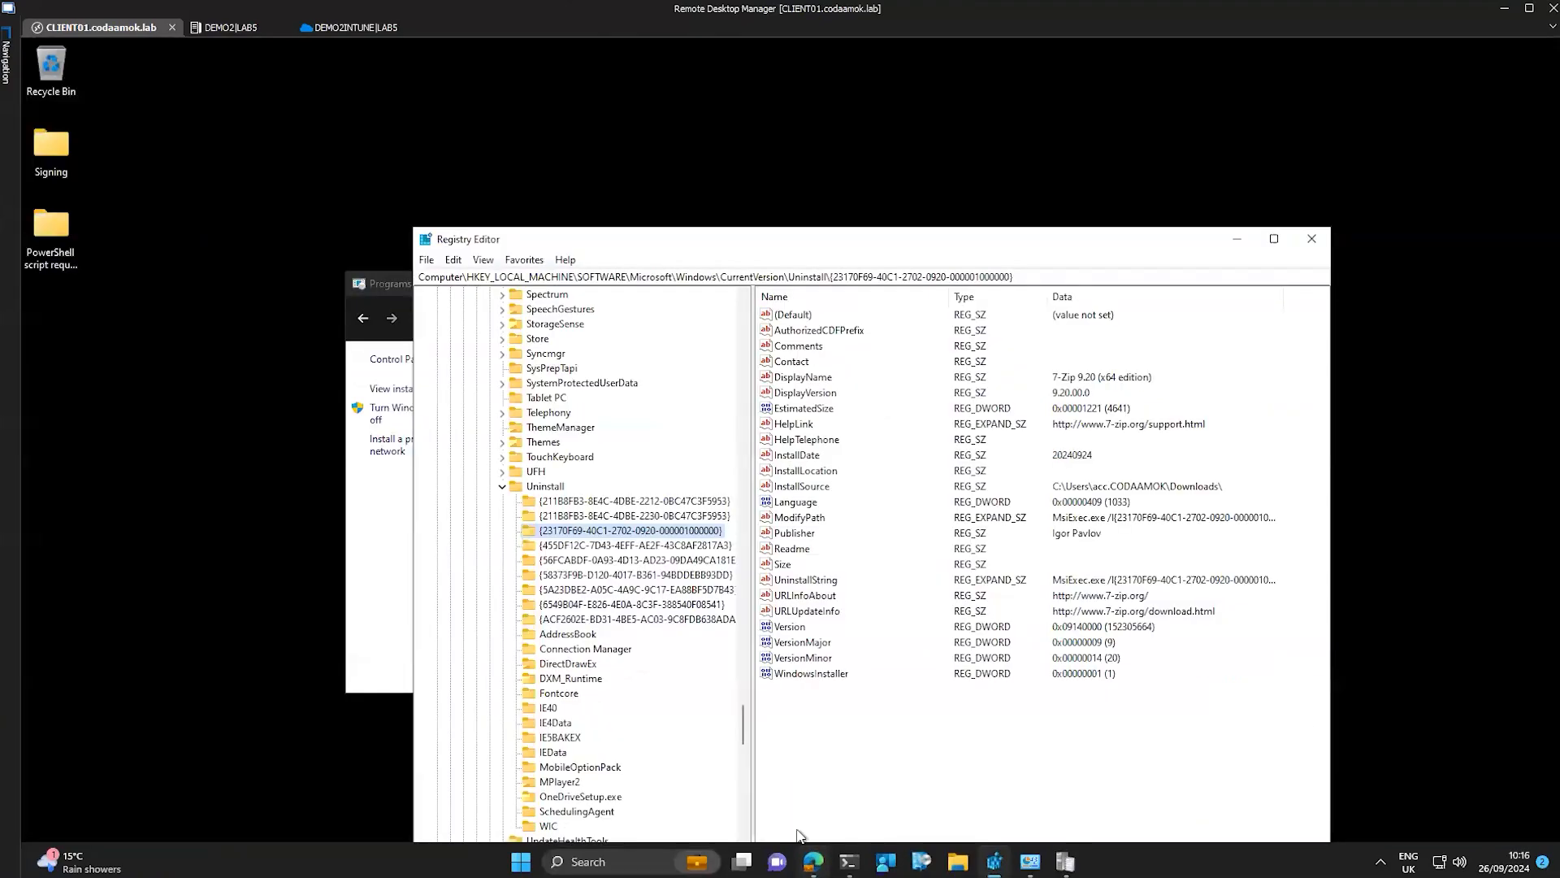
drag(825, 252, 807, 91)
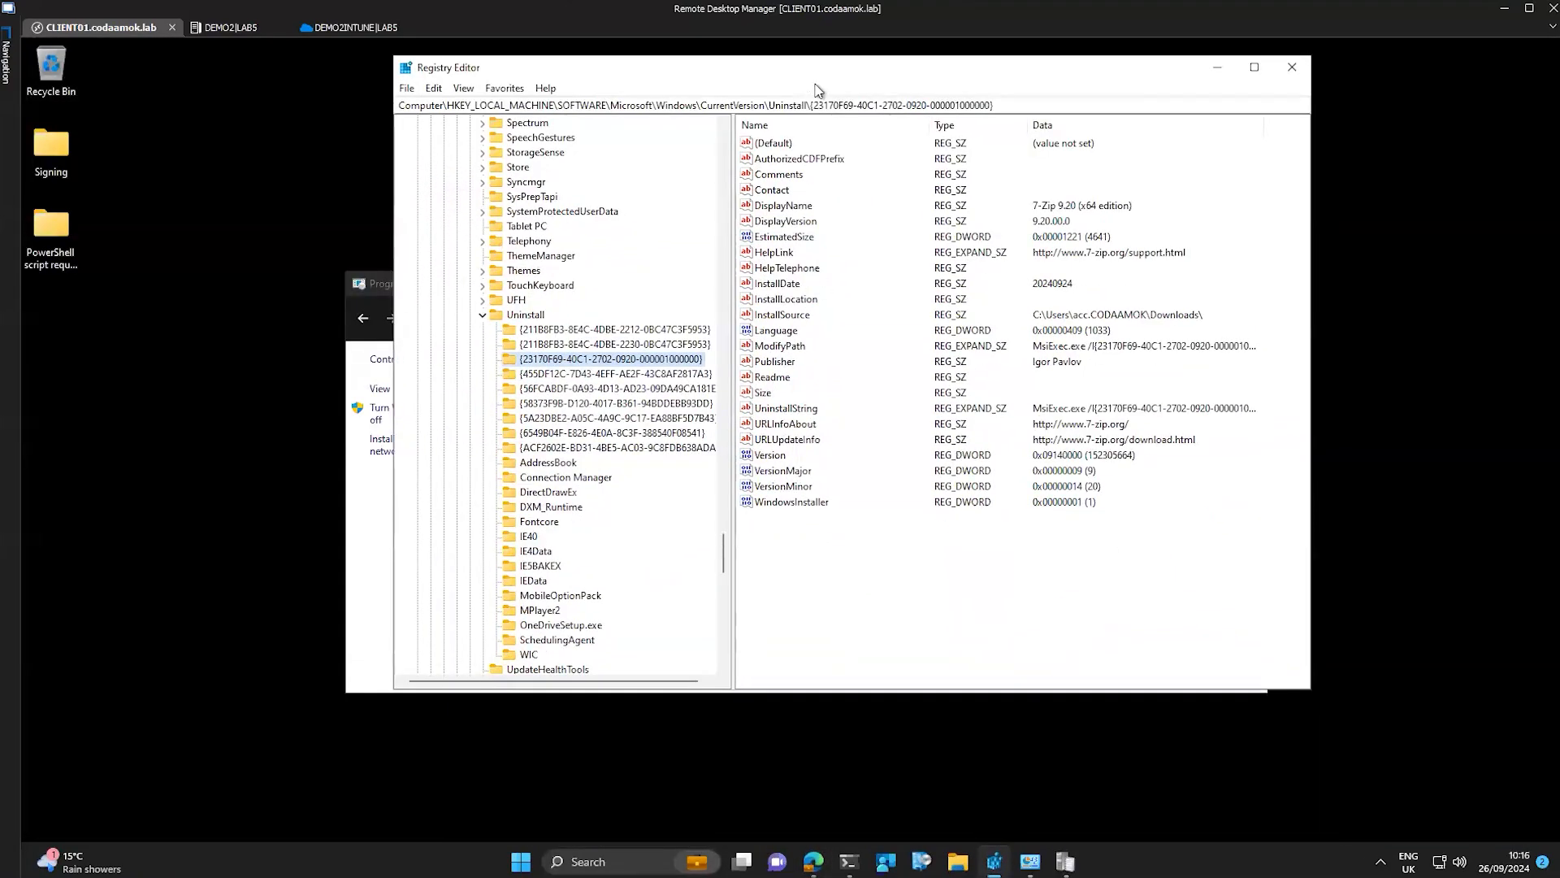
click(1216, 73)
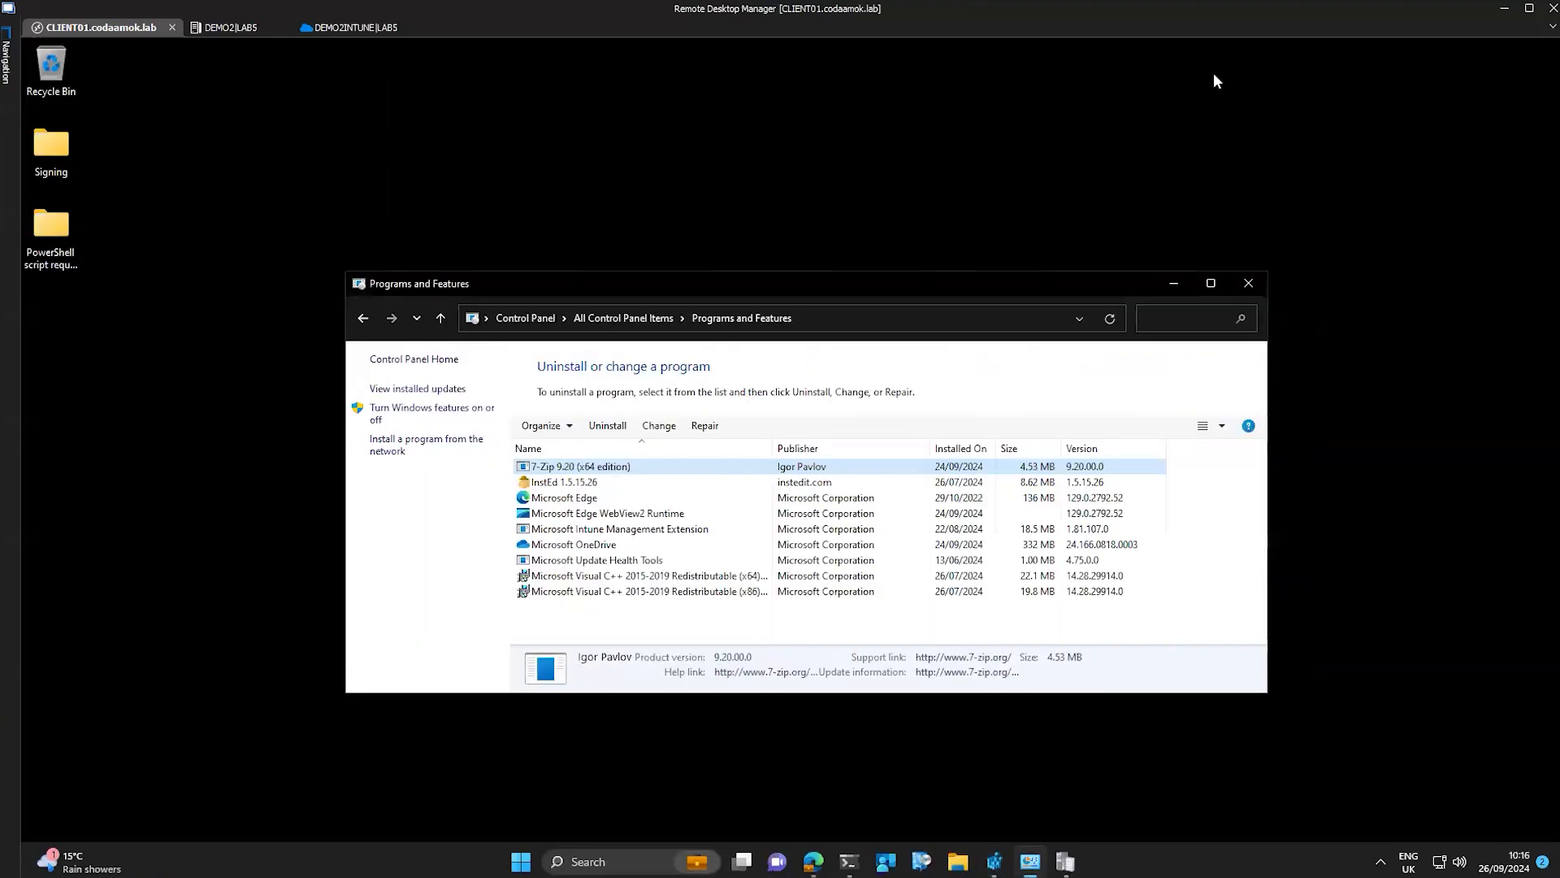
click(1171, 285)
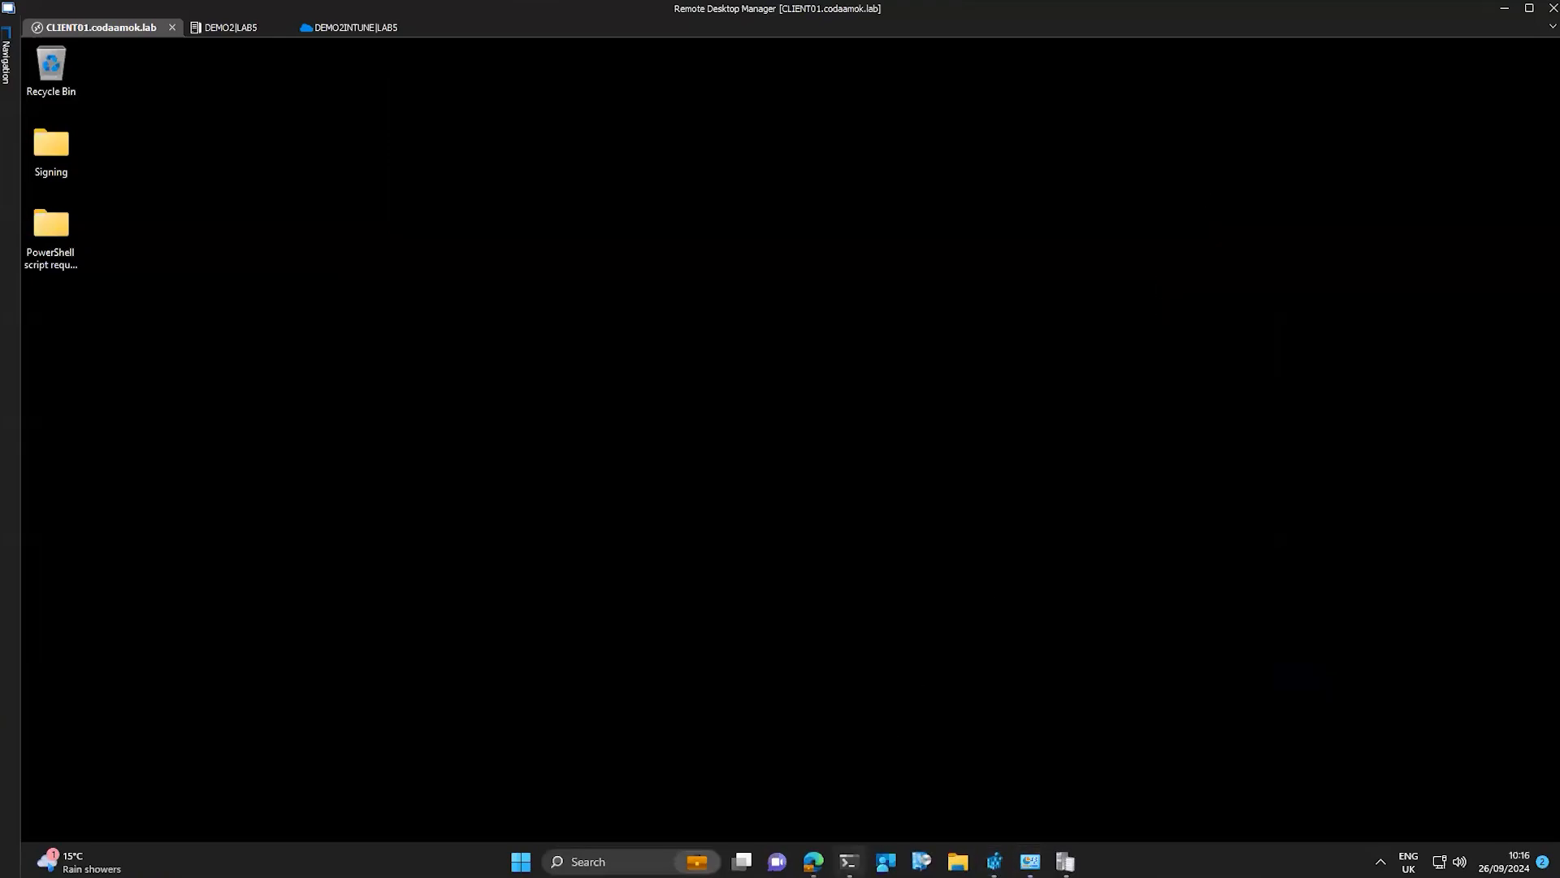
Bring up the PowerShell window and examine the get-executionpolicy output for each scope and the effective policy
click(849, 862)
drag(672, 195, 671, 172)
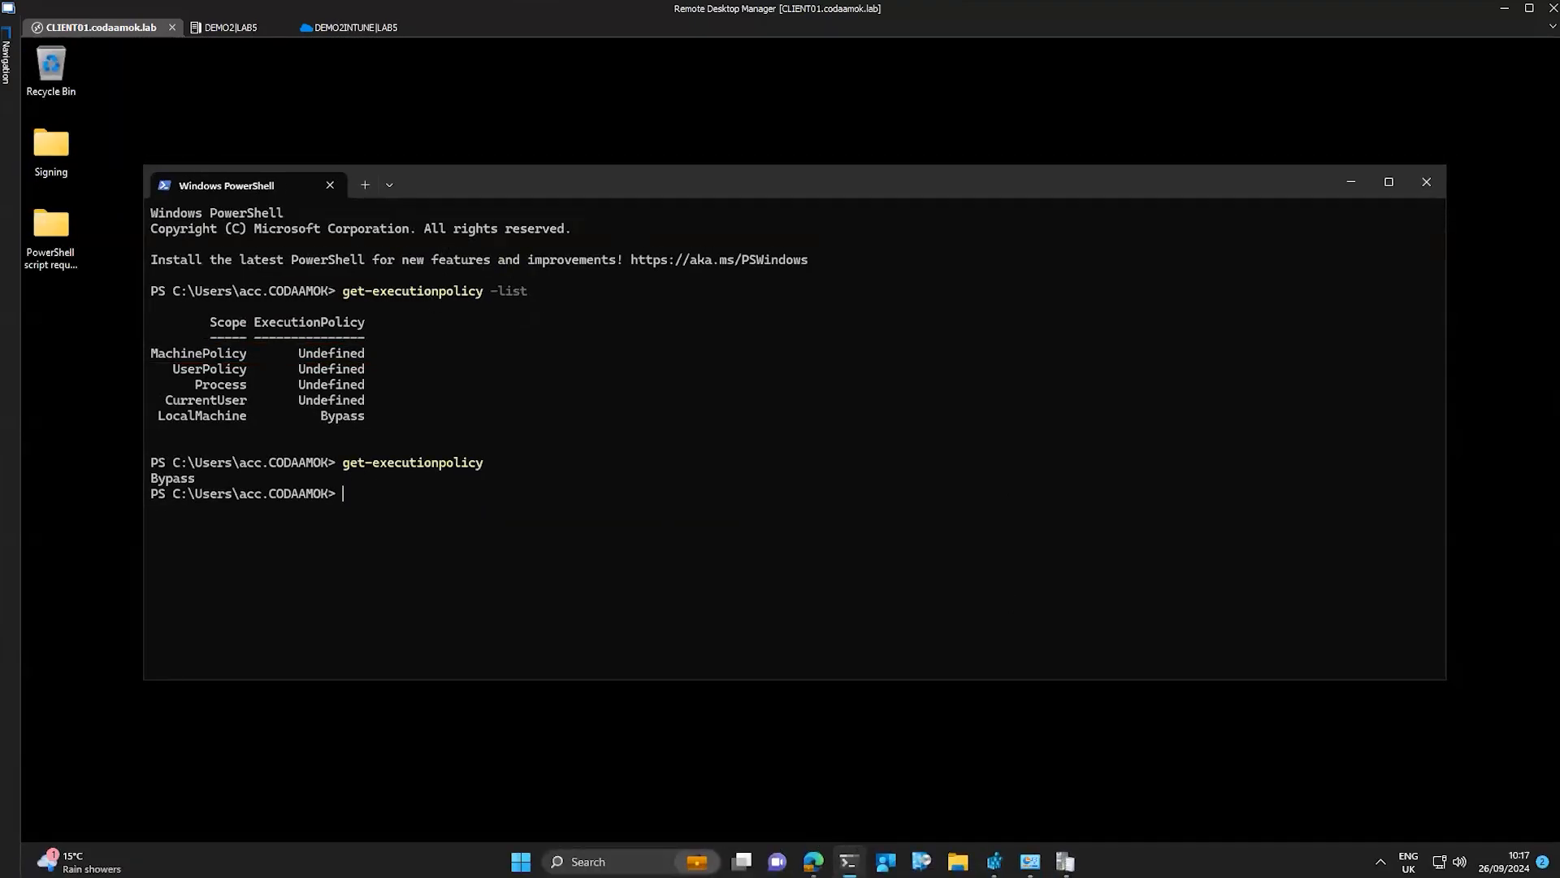
mouse_move(850, 860)
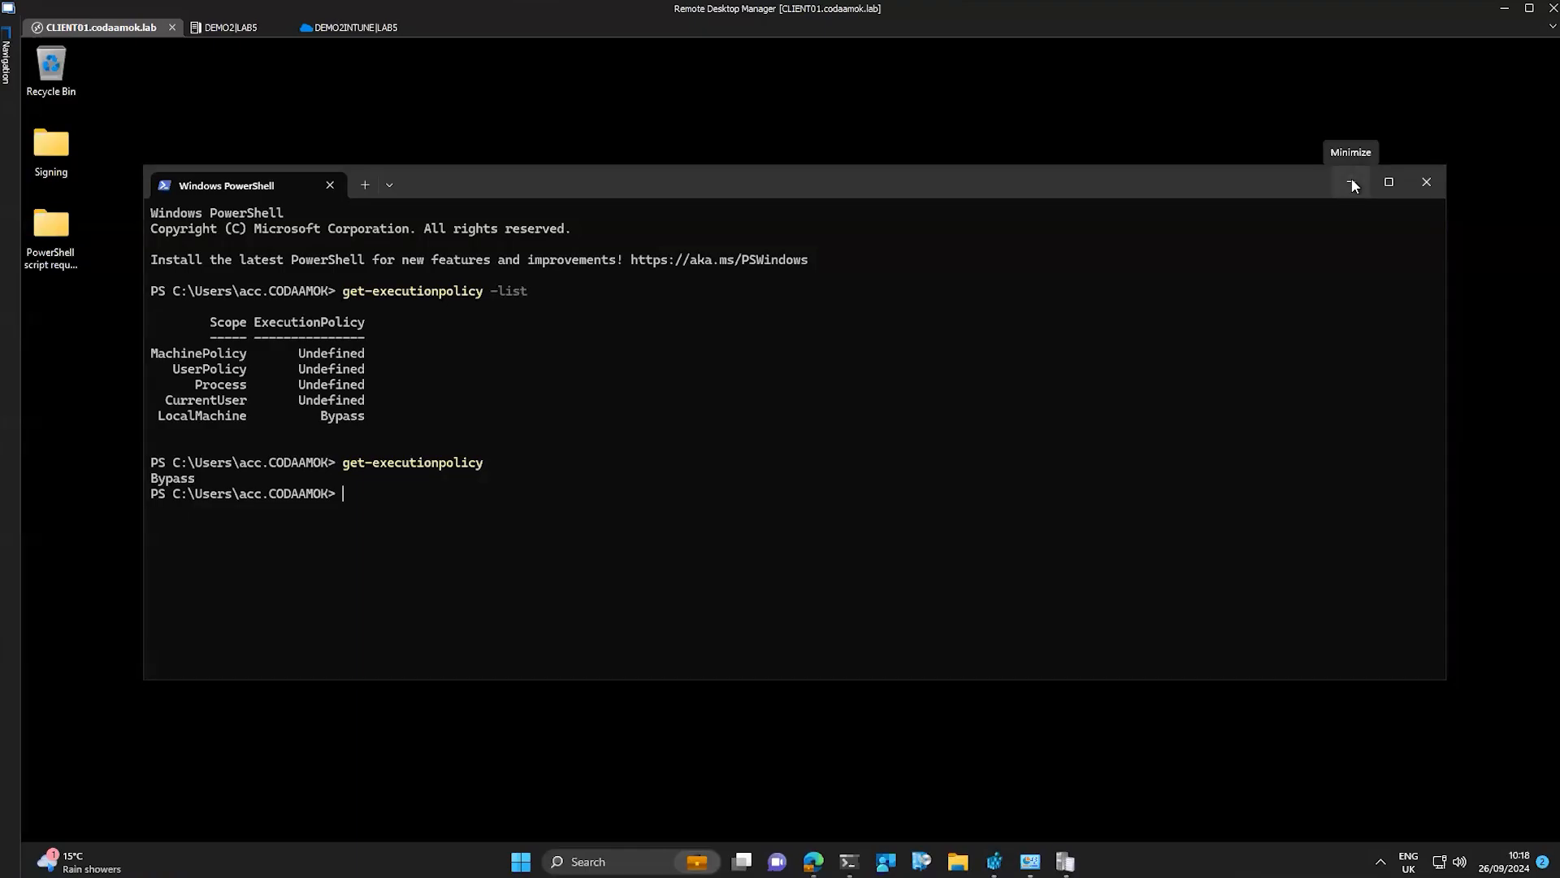
Open the desktop's Signing folder in place of PowerShell, and magnify and underline the "Not signed, and needs to be" subfolder
double_click(51, 146)
click(1353, 182)
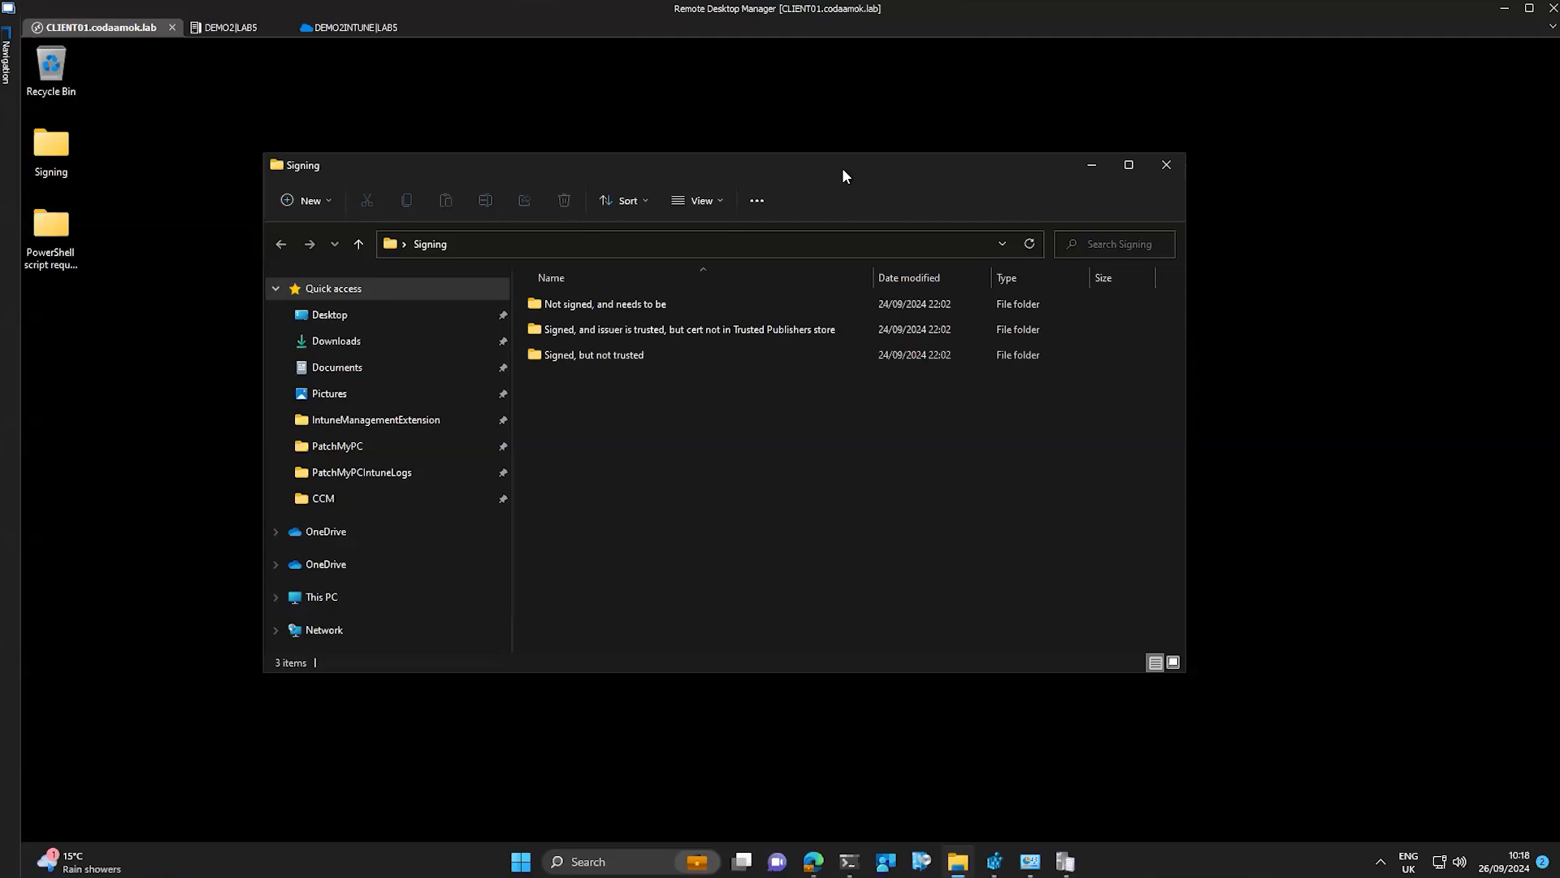
drag(845, 176, 868, 178)
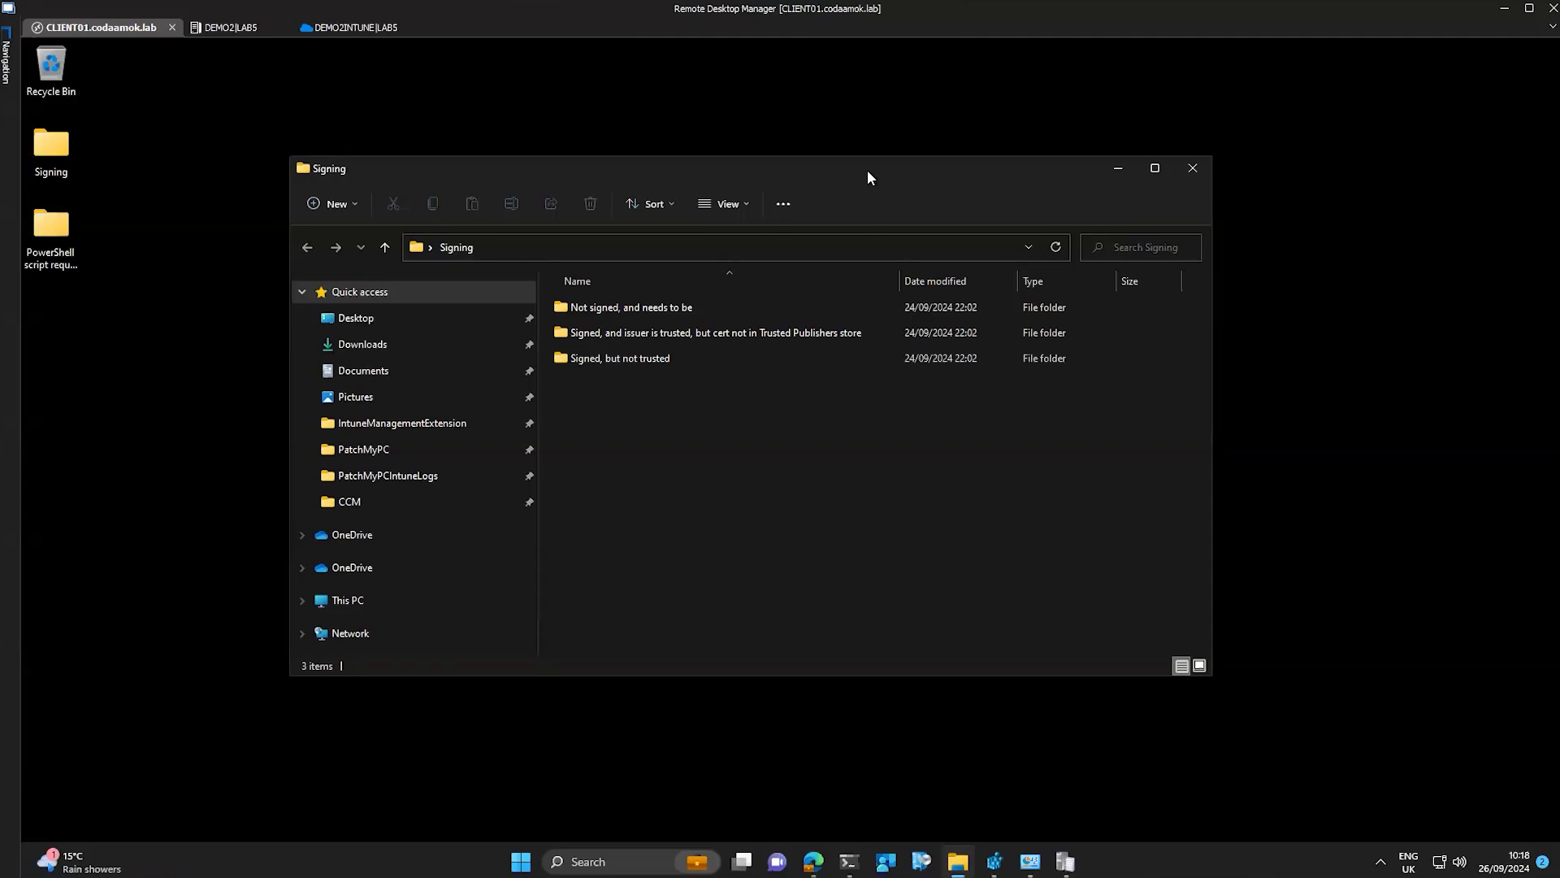
double_click(900, 280)
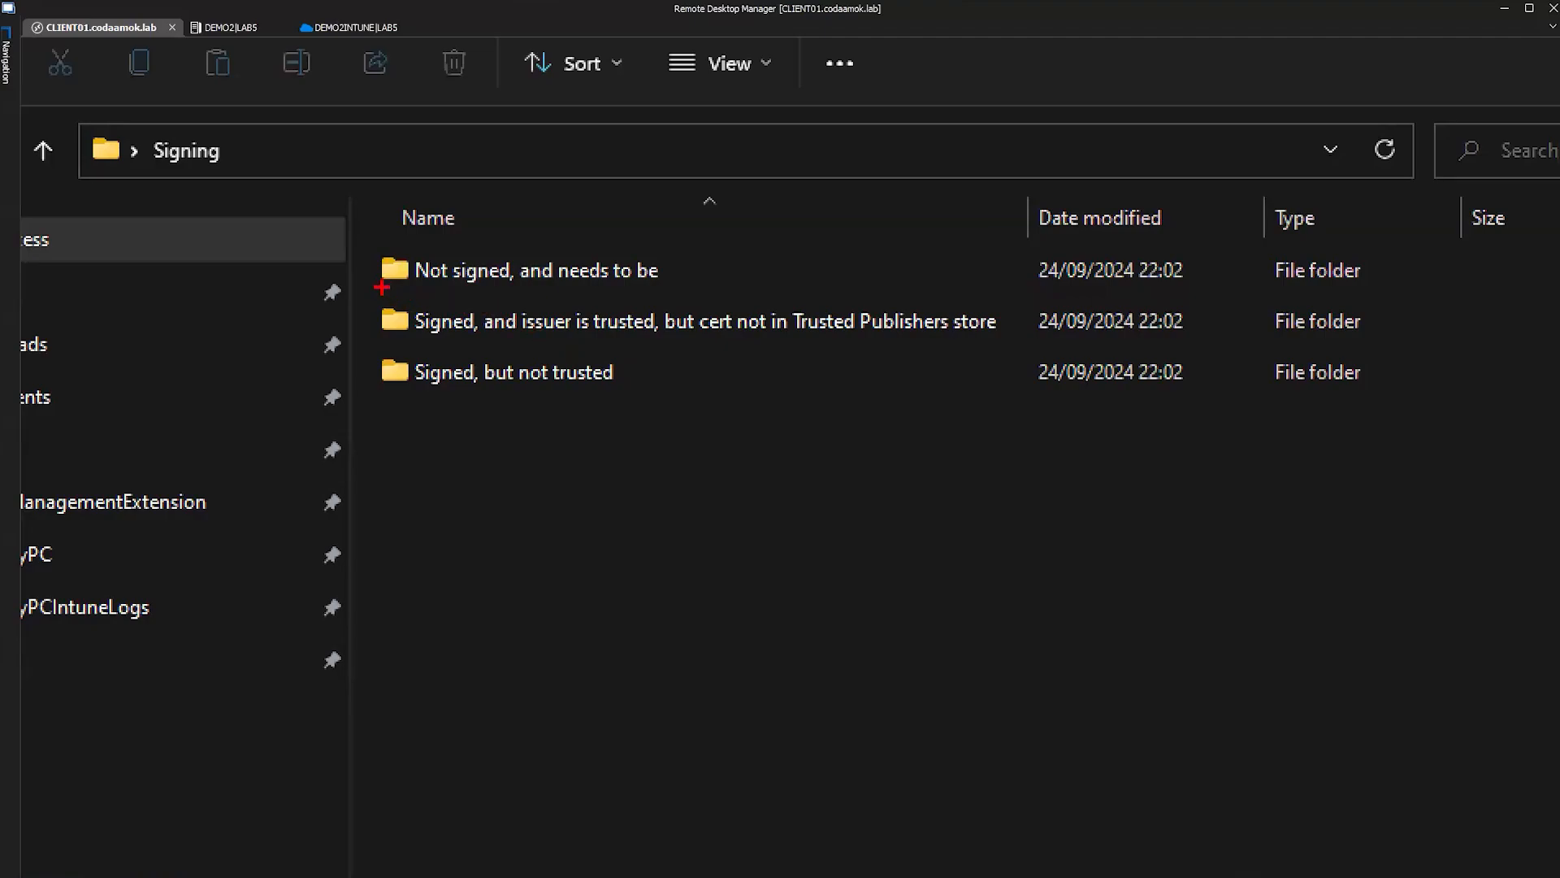
drag(382, 287, 682, 287)
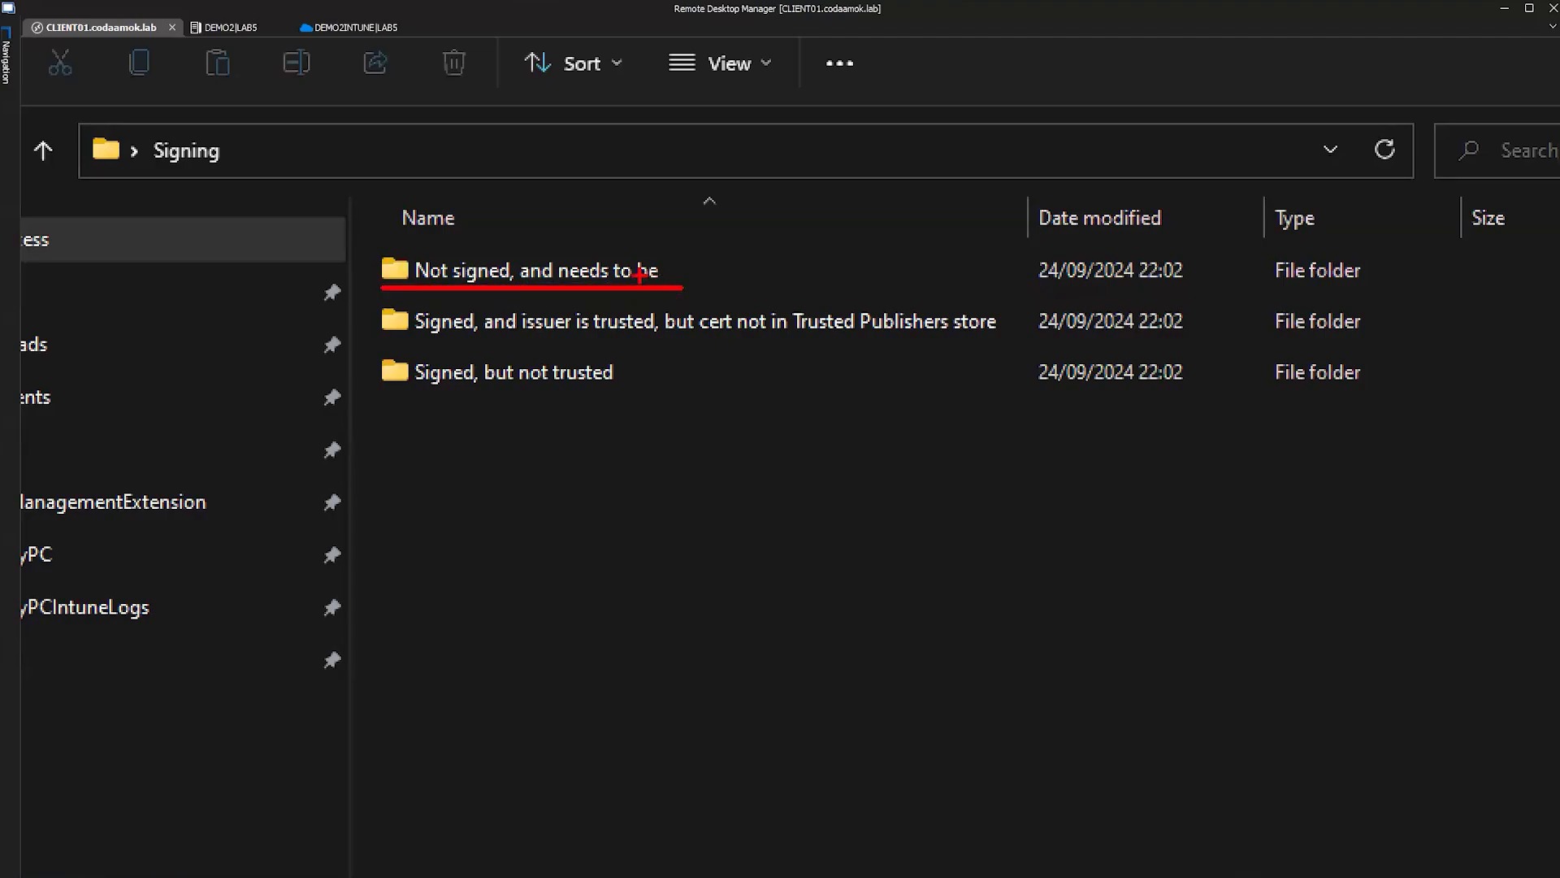
key(Escape)
Open the "Not signed, and needs to be" folder and move its window aside to make room for another
click(663, 308)
key(Return)
drag(783, 174, 630, 228)
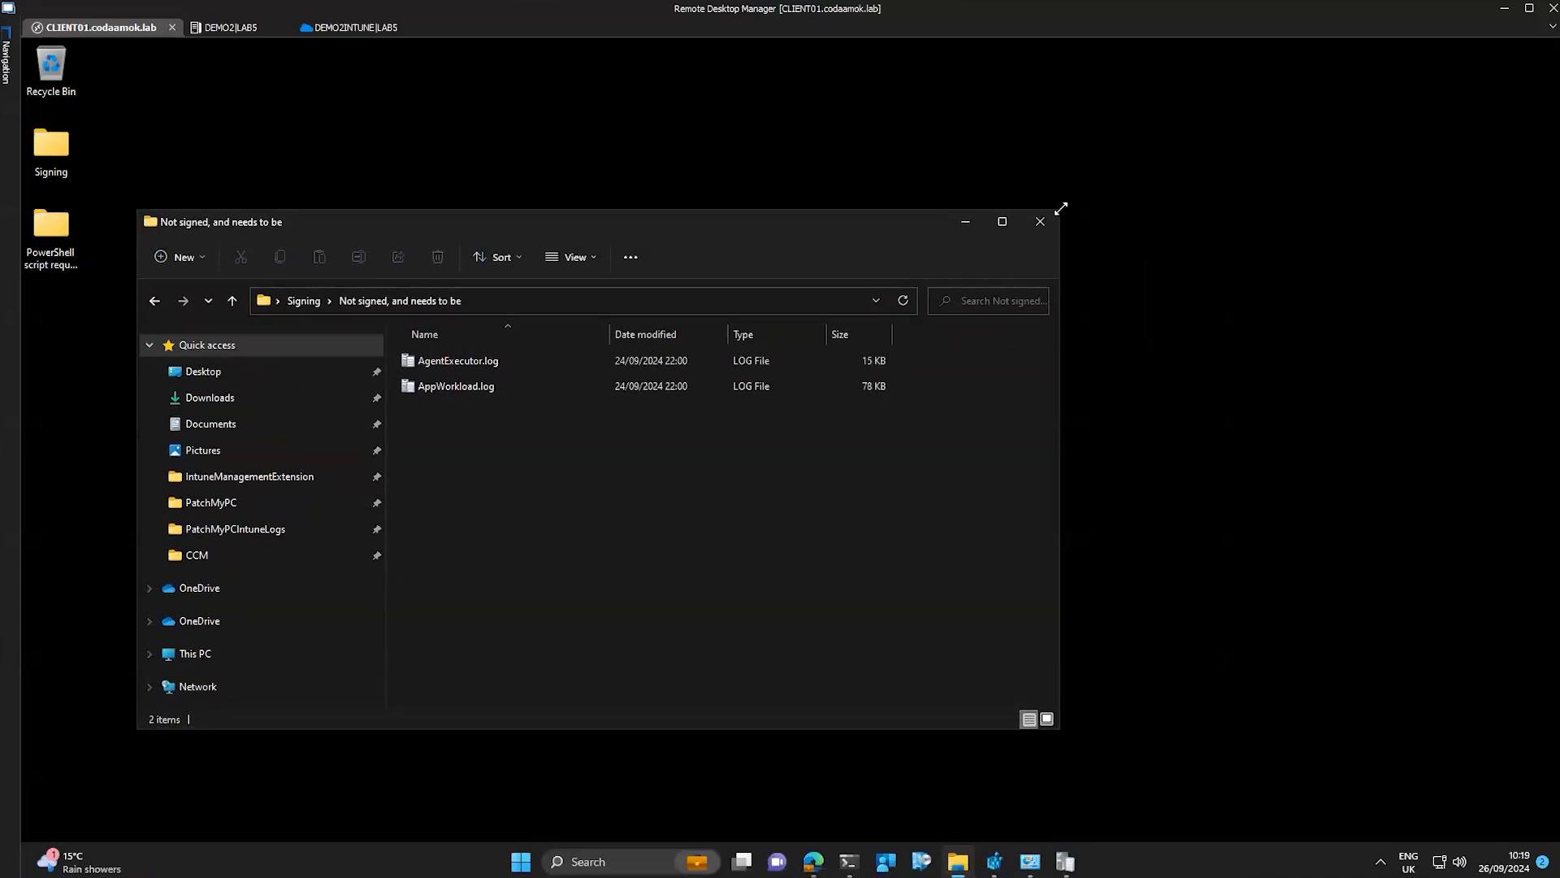
drag(720, 222, 653, 241)
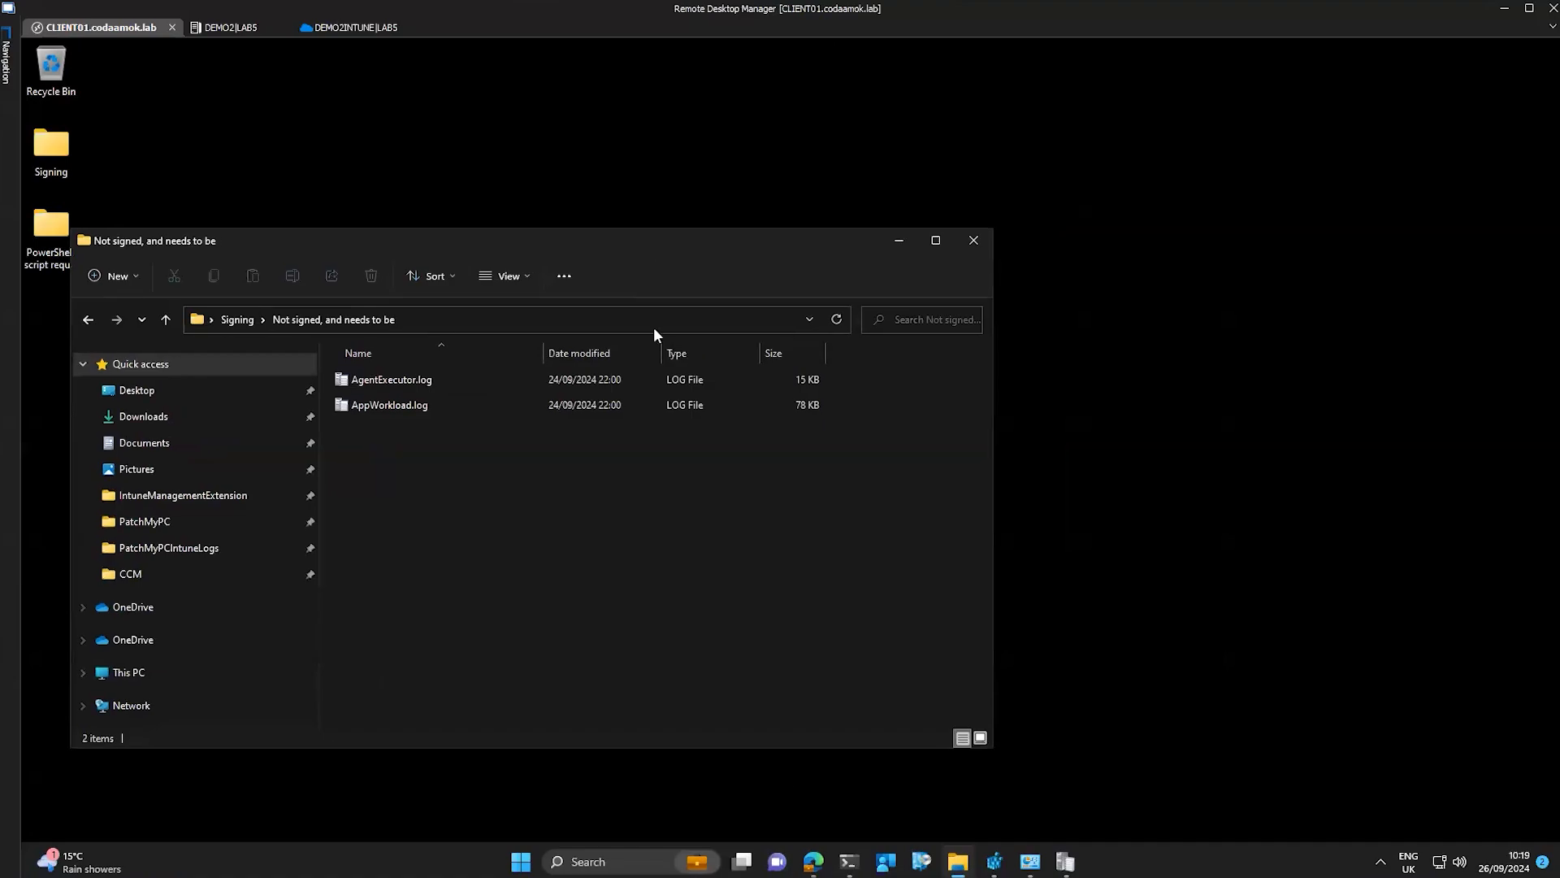
Open a second File Explorer window beside the first and go to the IntuneManagementExtension folder
middle_click(958, 861)
drag(508, 262, 880, 138)
click(578, 396)
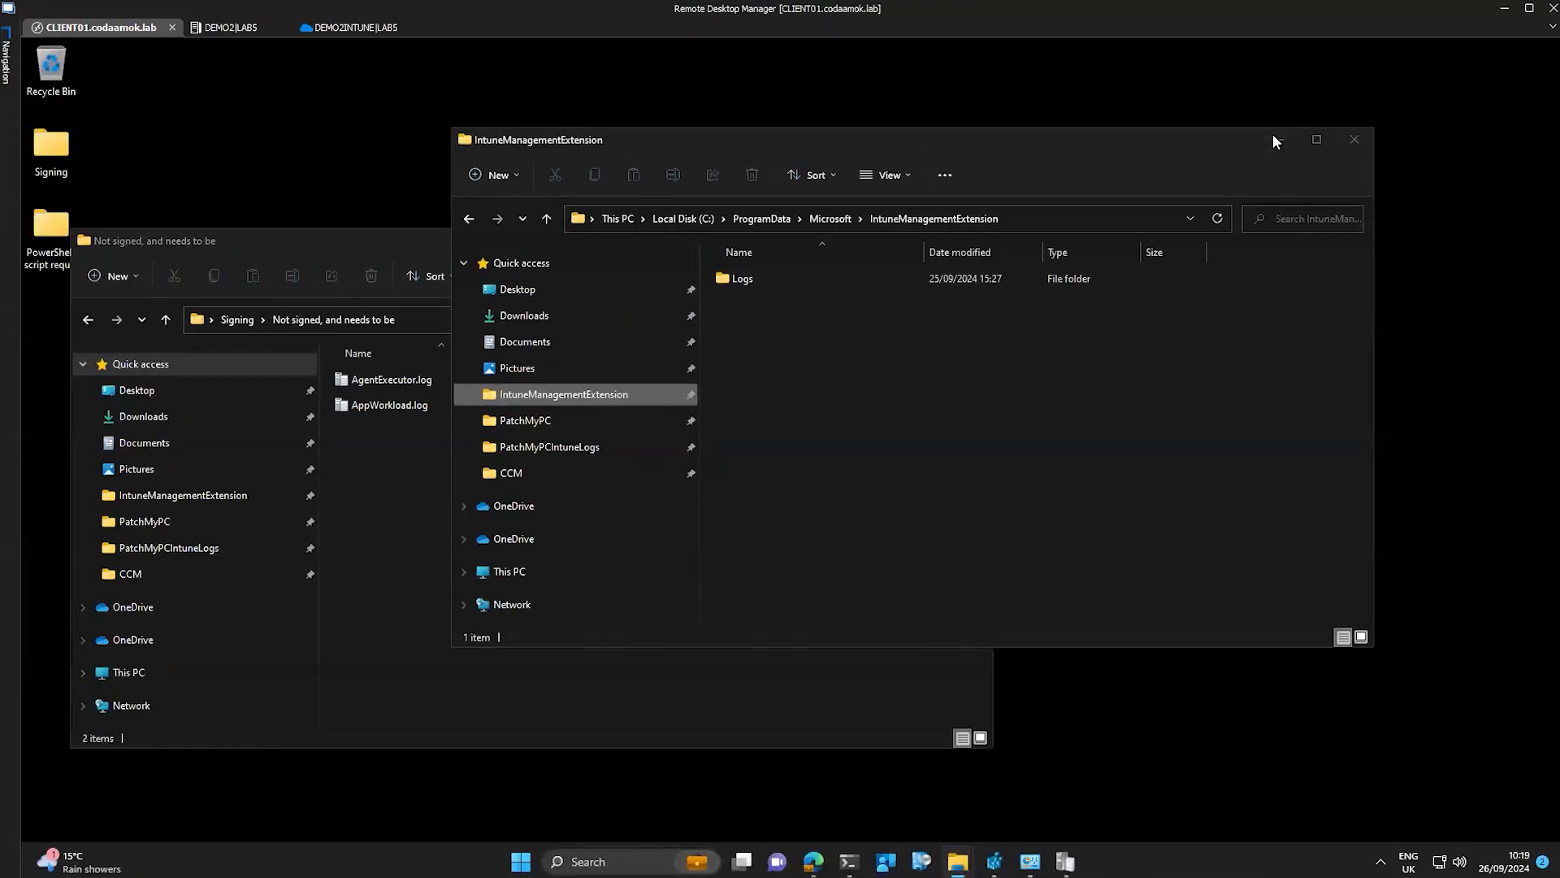
Minimize the IntuneManagementExtension window, reposition the "Not signed, and needs to be" window and open its AgentExecutor.log
click(1276, 139)
drag(536, 252, 719, 159)
double_click(614, 286)
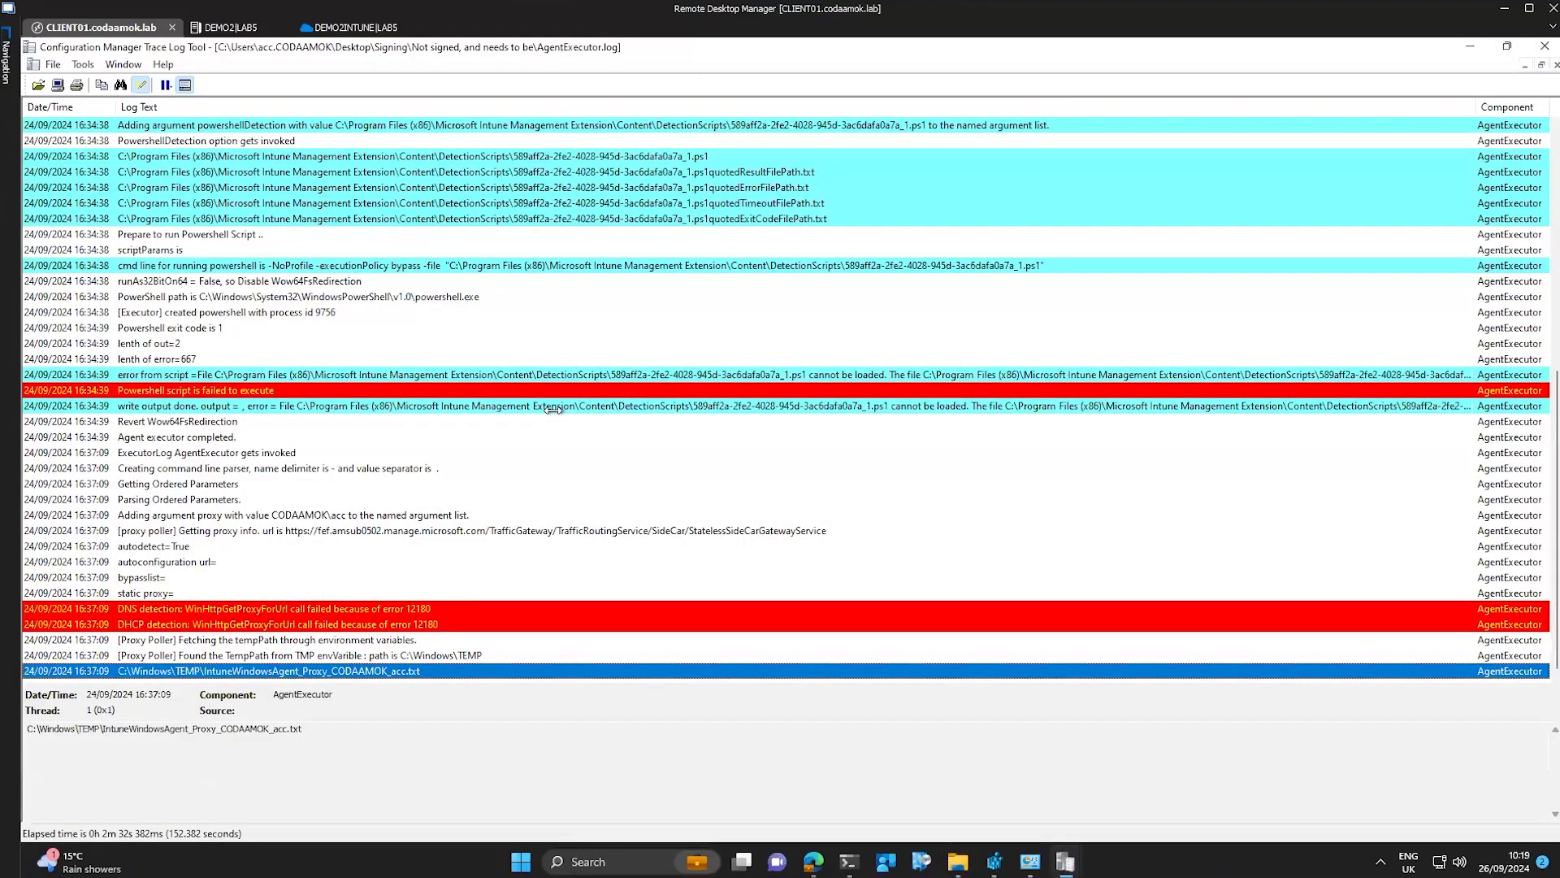
Magnify the PowerShell detection entries in the log and underline the detection script's ID in the .ps1 path
scroll(553, 409, up, 2)
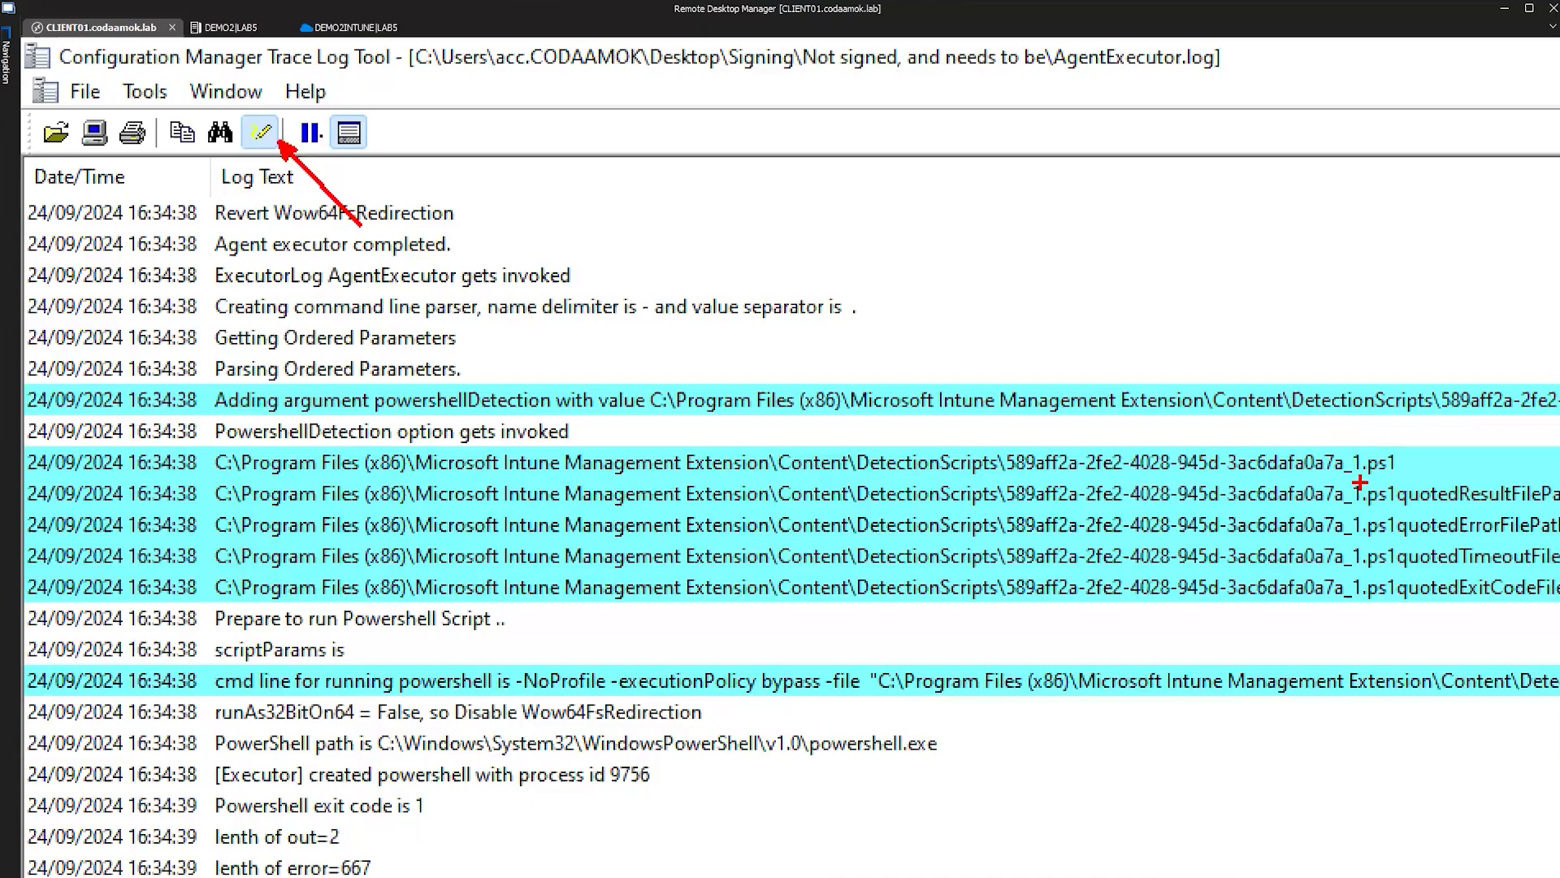
drag(1344, 480, 999, 479)
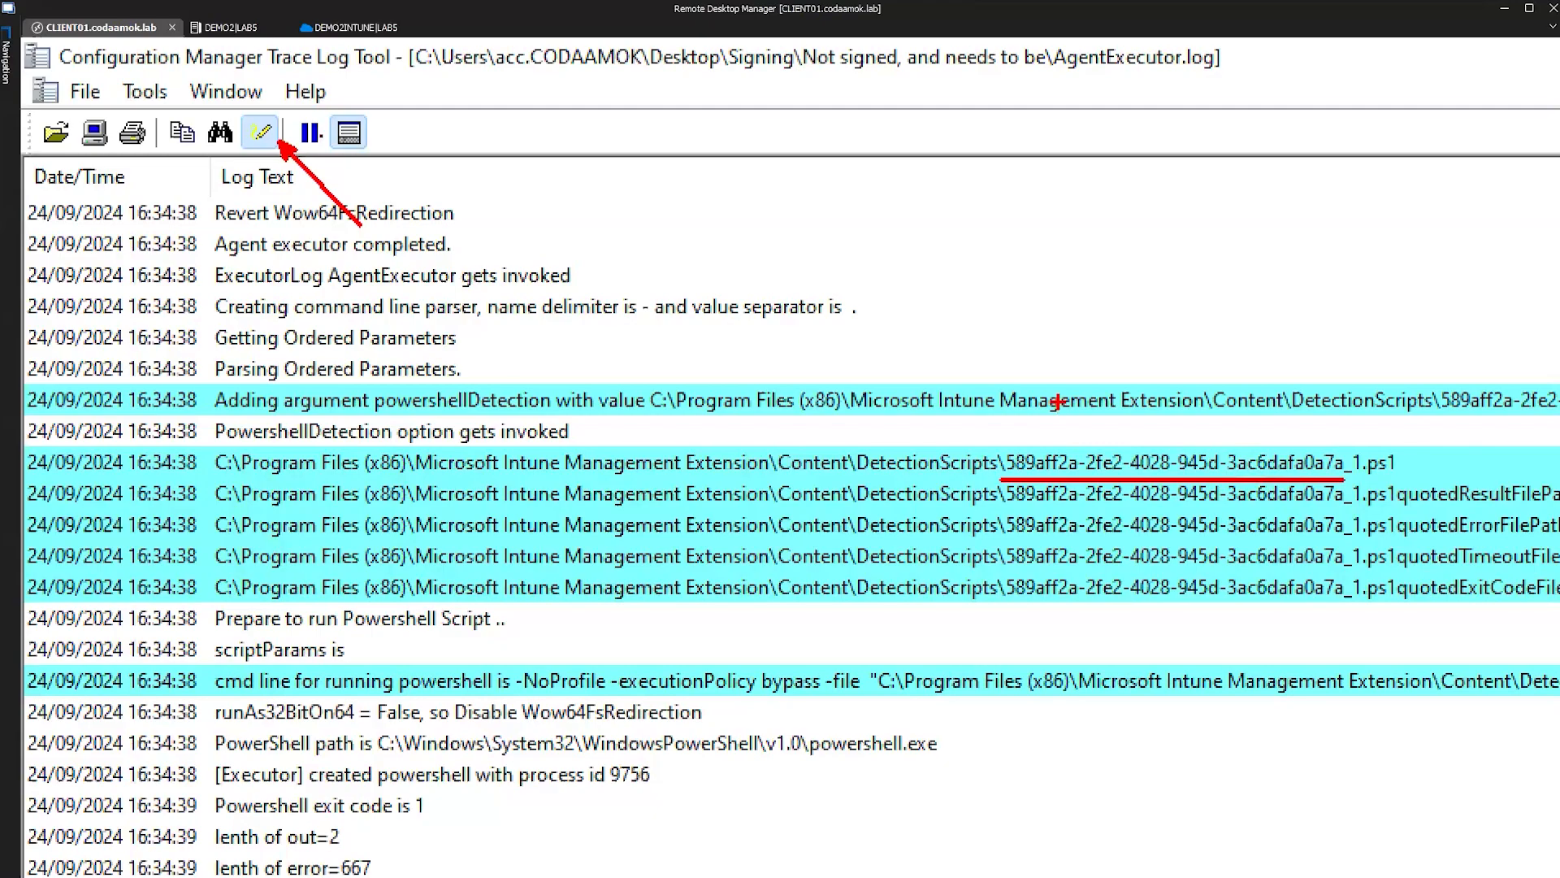
key(Escape)
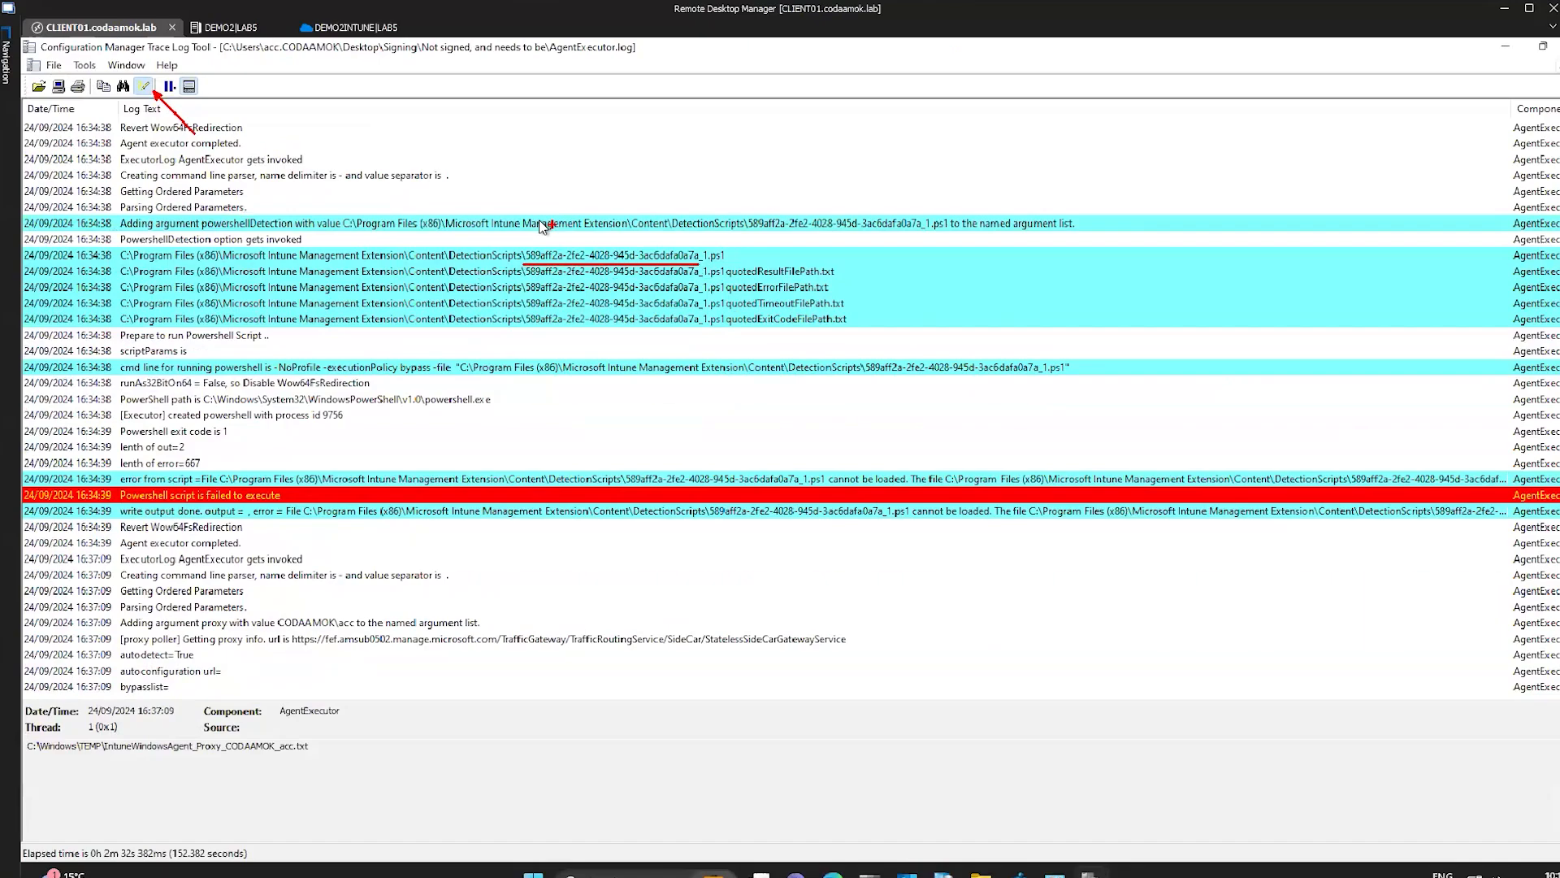
Look through the log's detection script runs and point arrows at the PowerShell exit code and the failed-to-execute entry
scroll(431, 317, up, 1)
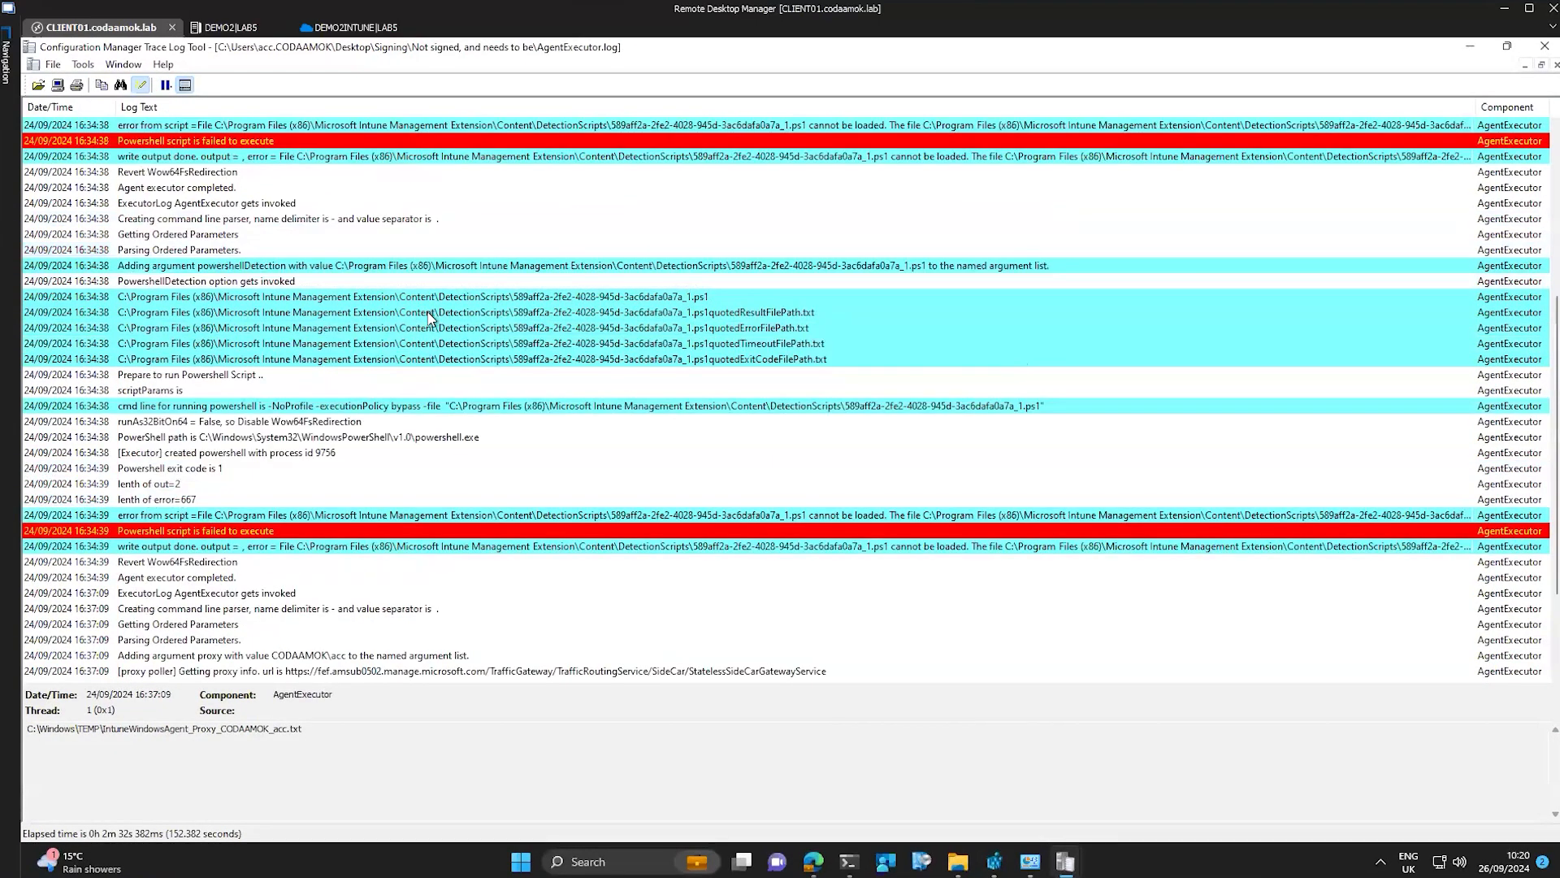
scroll(431, 317, up, 7)
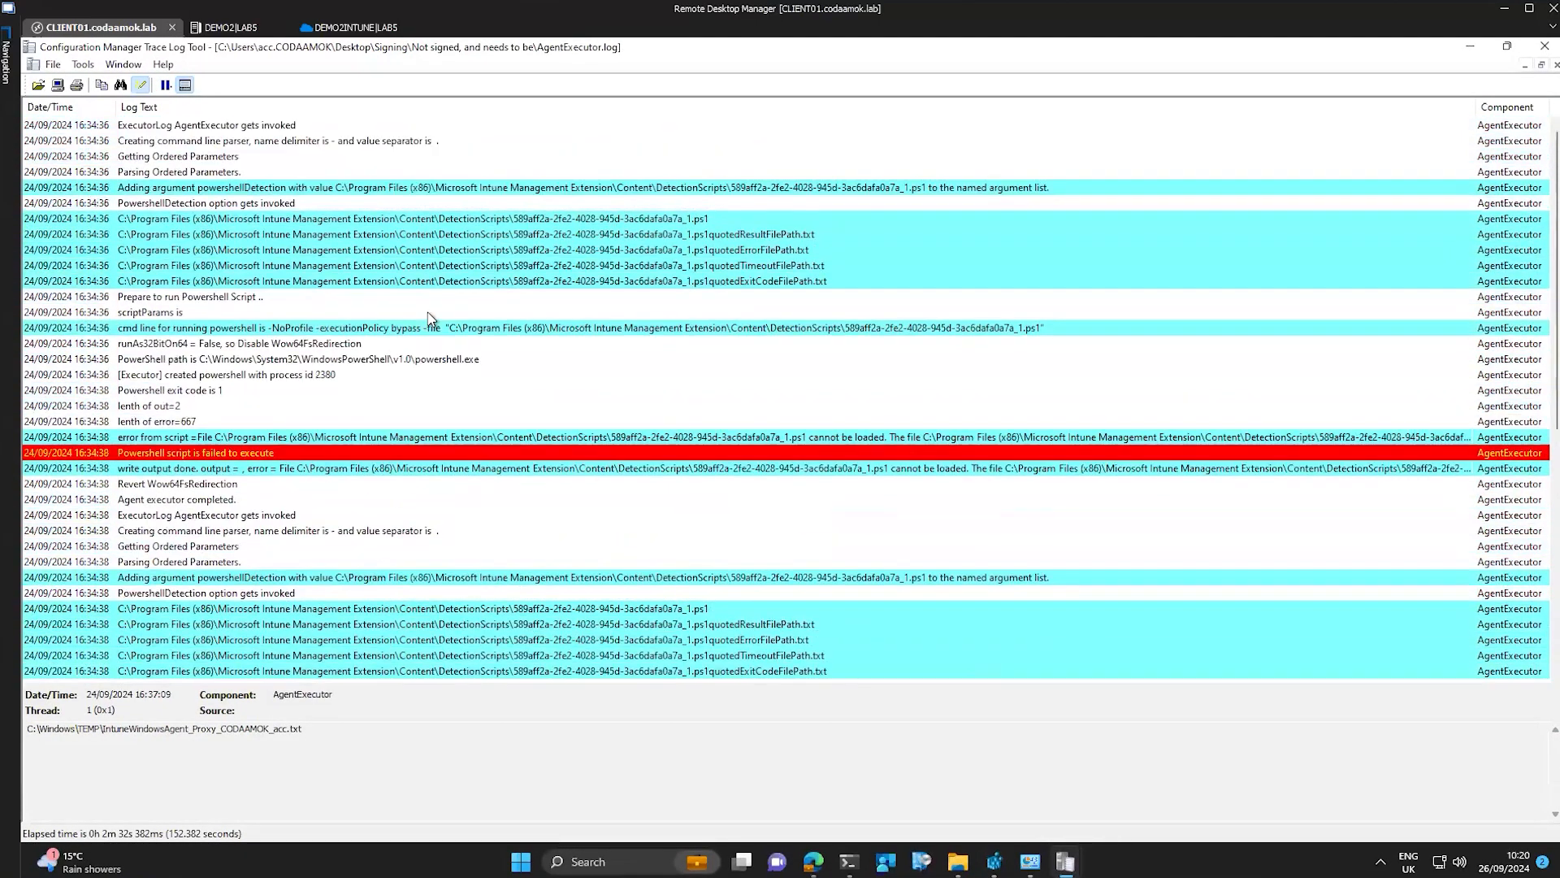
scroll(431, 317, down, 9)
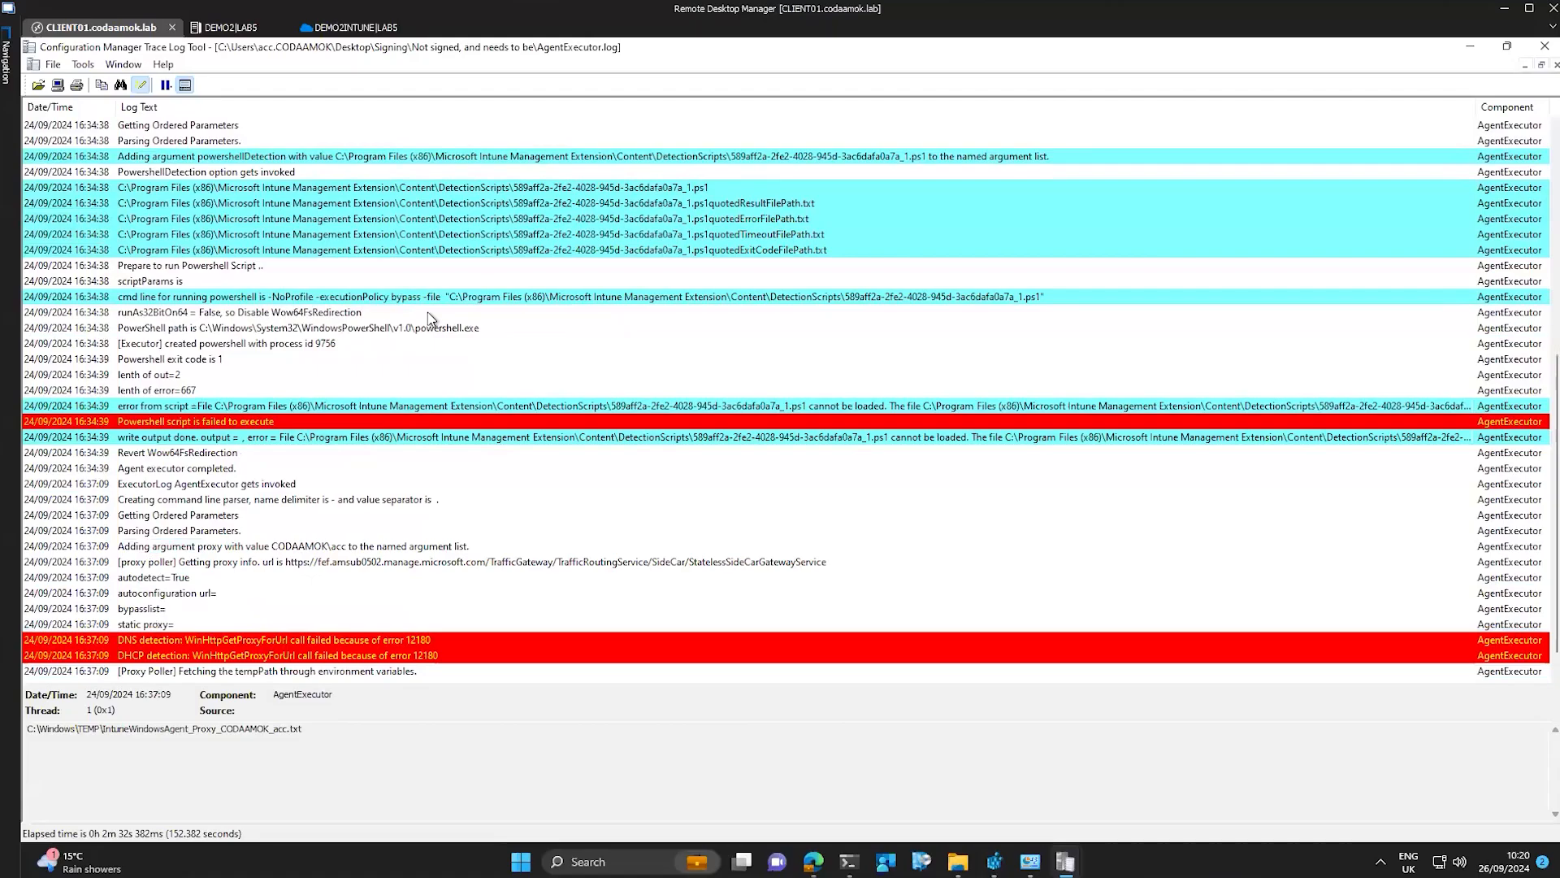
scroll(431, 317, up, 9)
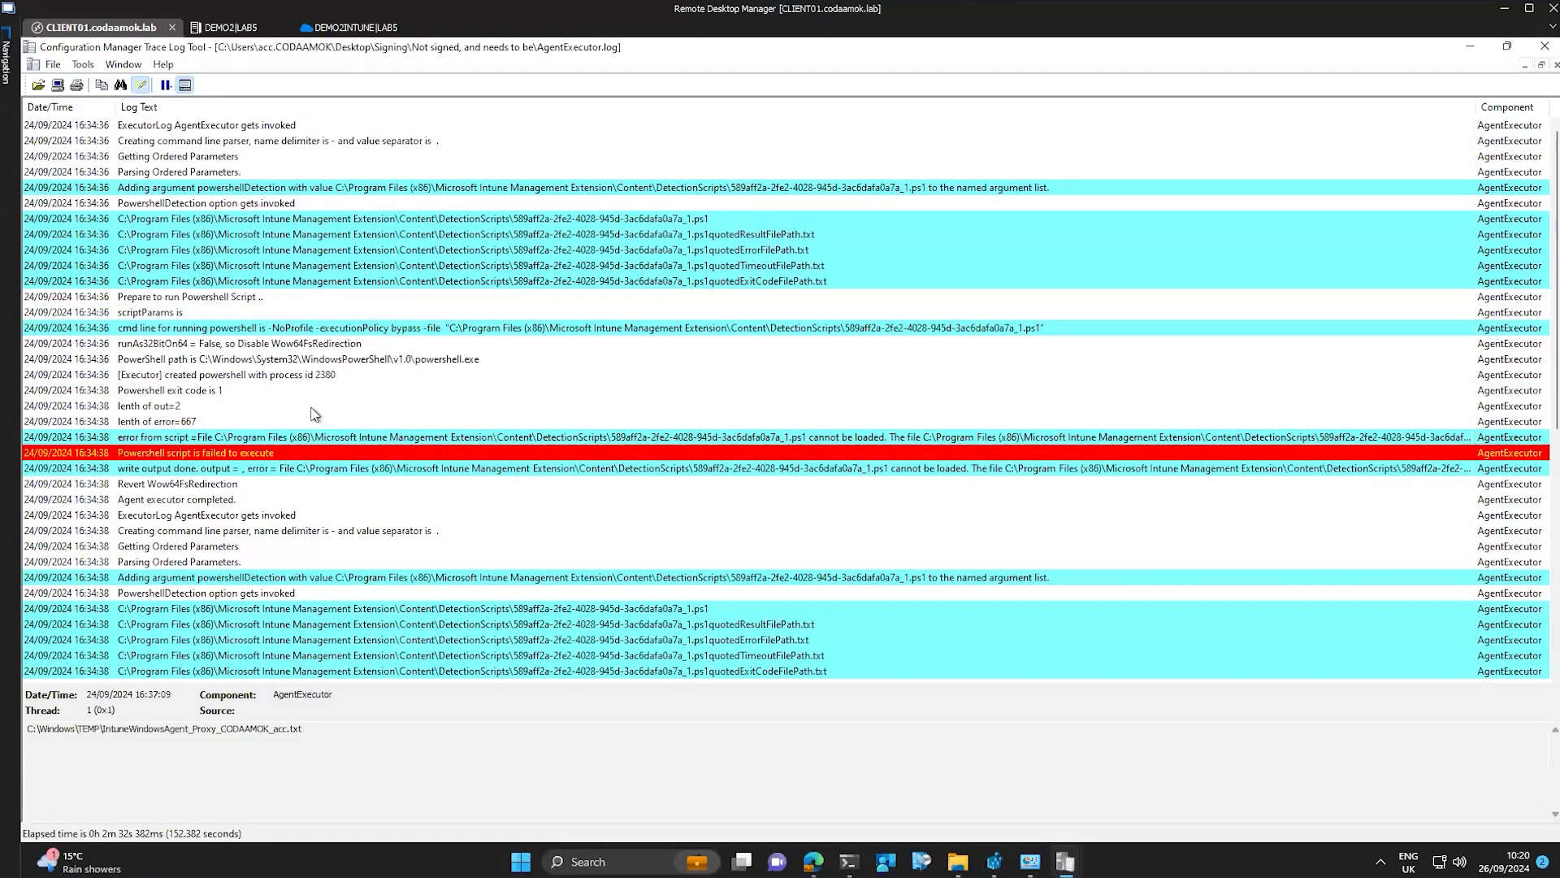
key(alt+Tab)
key(ctrl+1)
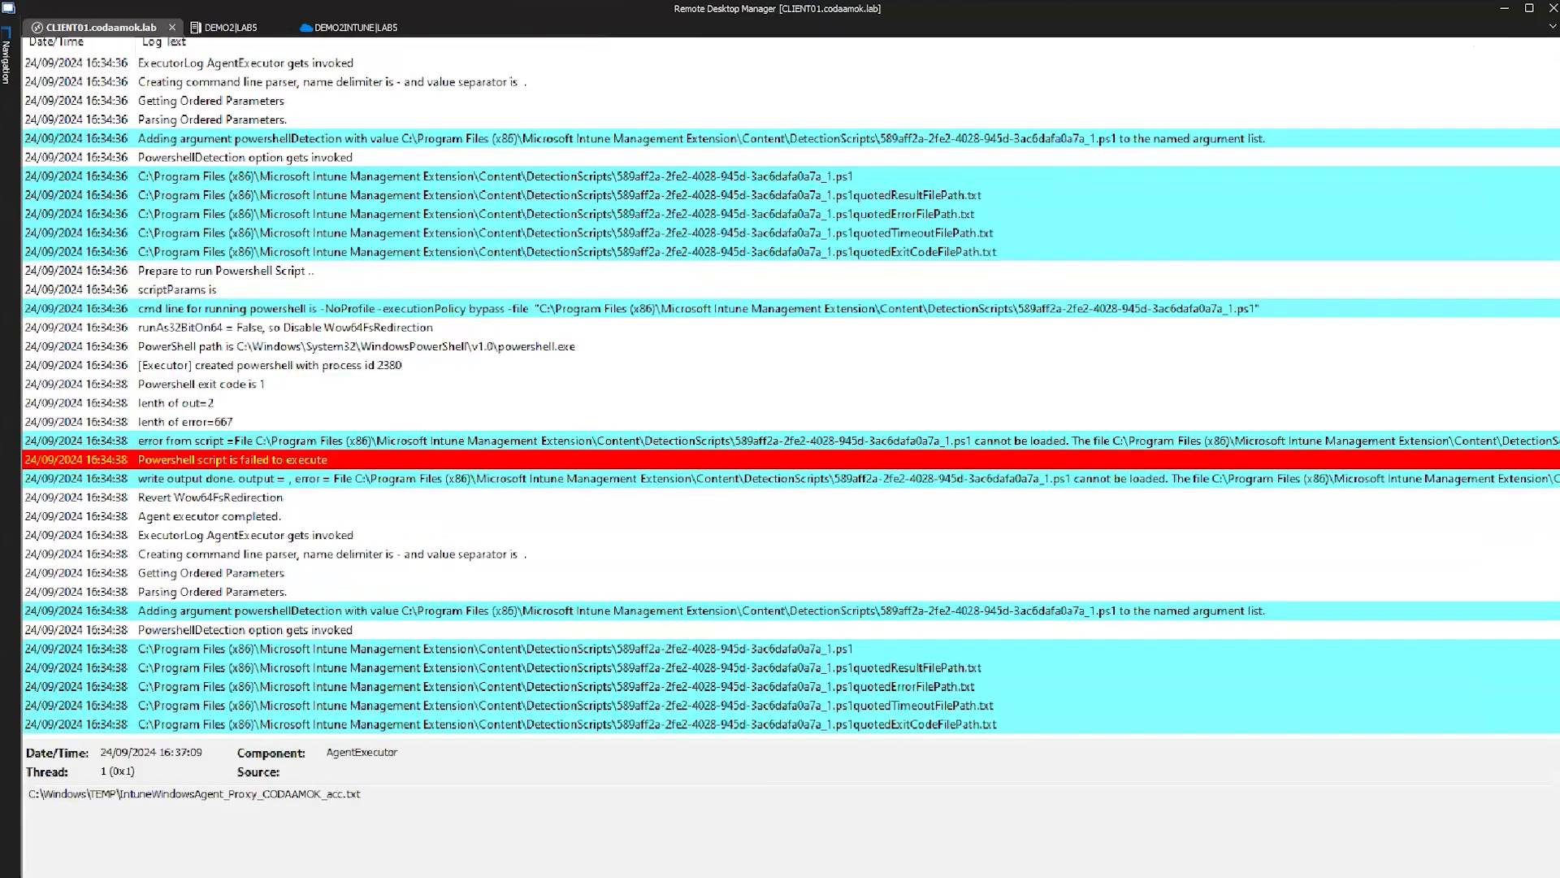
click(168, 421)
drag(432, 361, 627, 329)
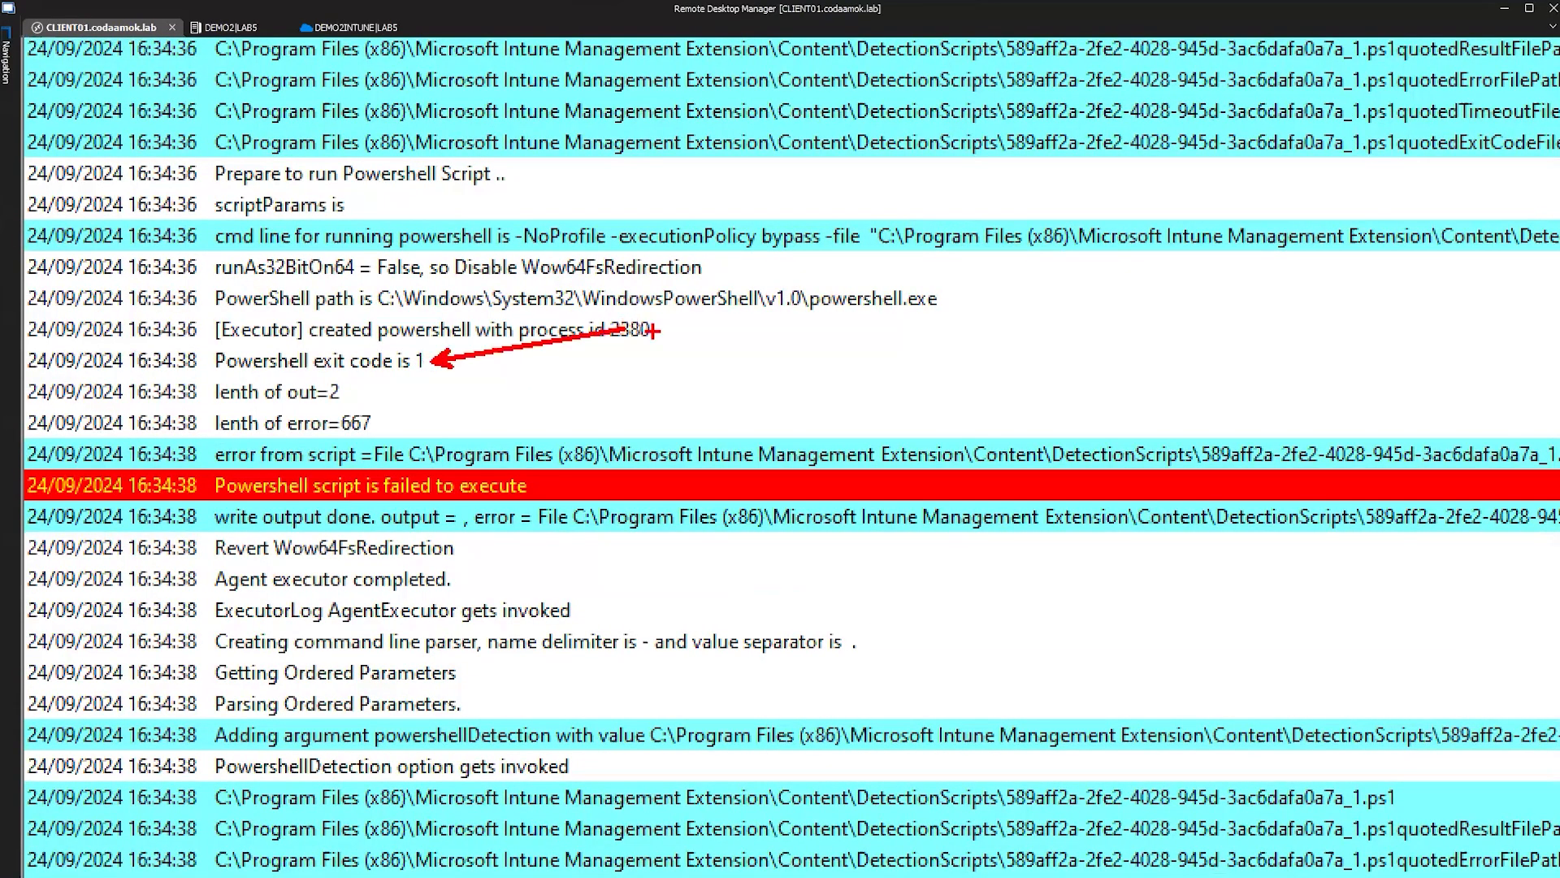
drag(475, 493, 615, 583)
key(Escape)
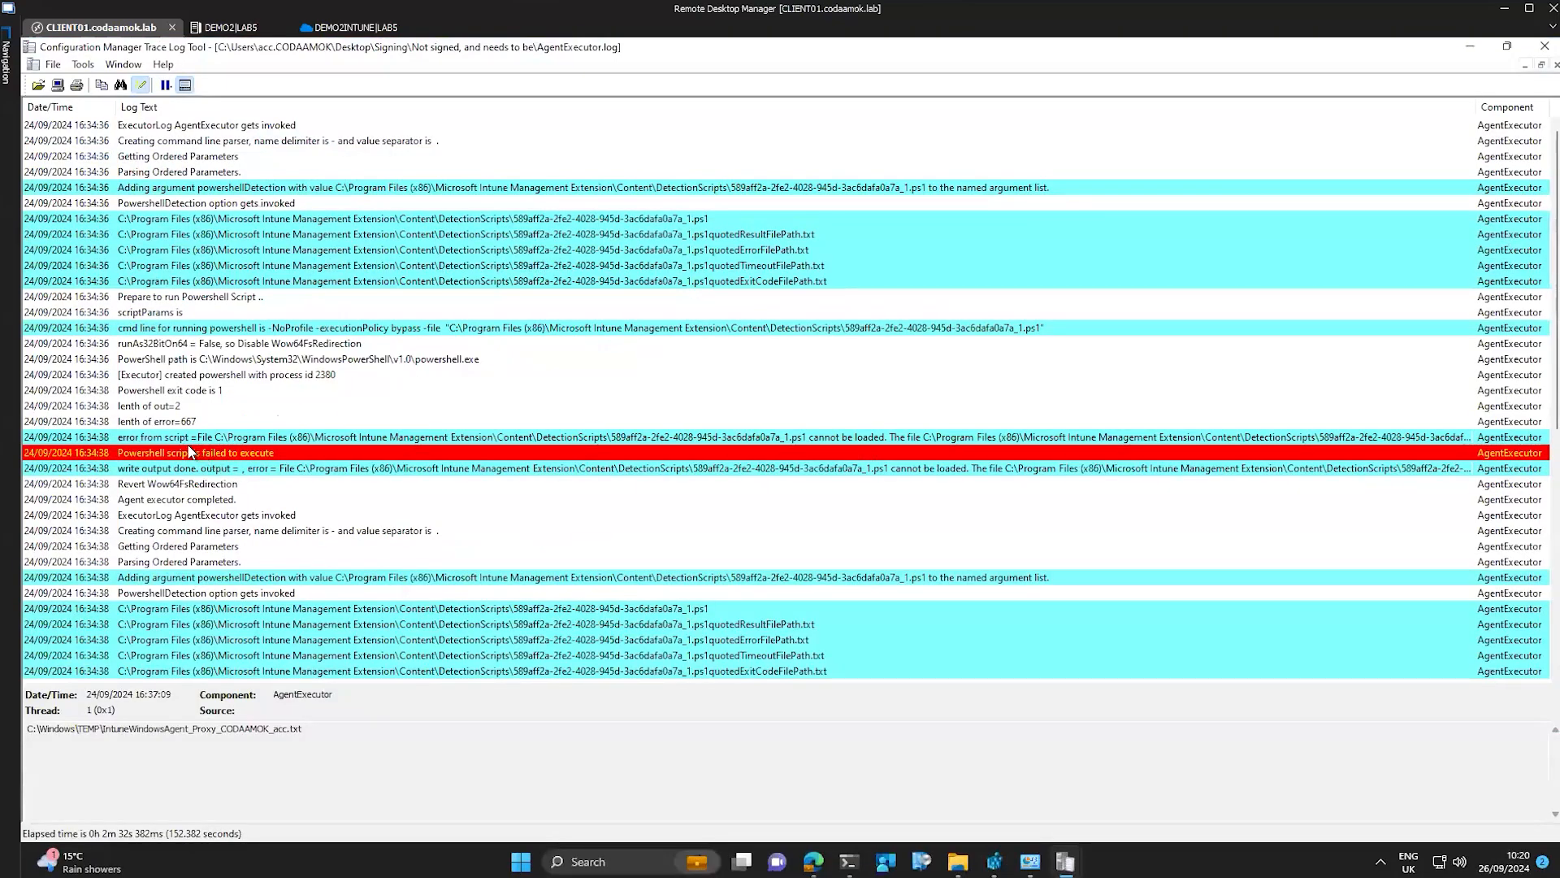
Show the first "error from script" entry's details in a restored-size window and underline the sentence about the missing digital signature
click(169, 440)
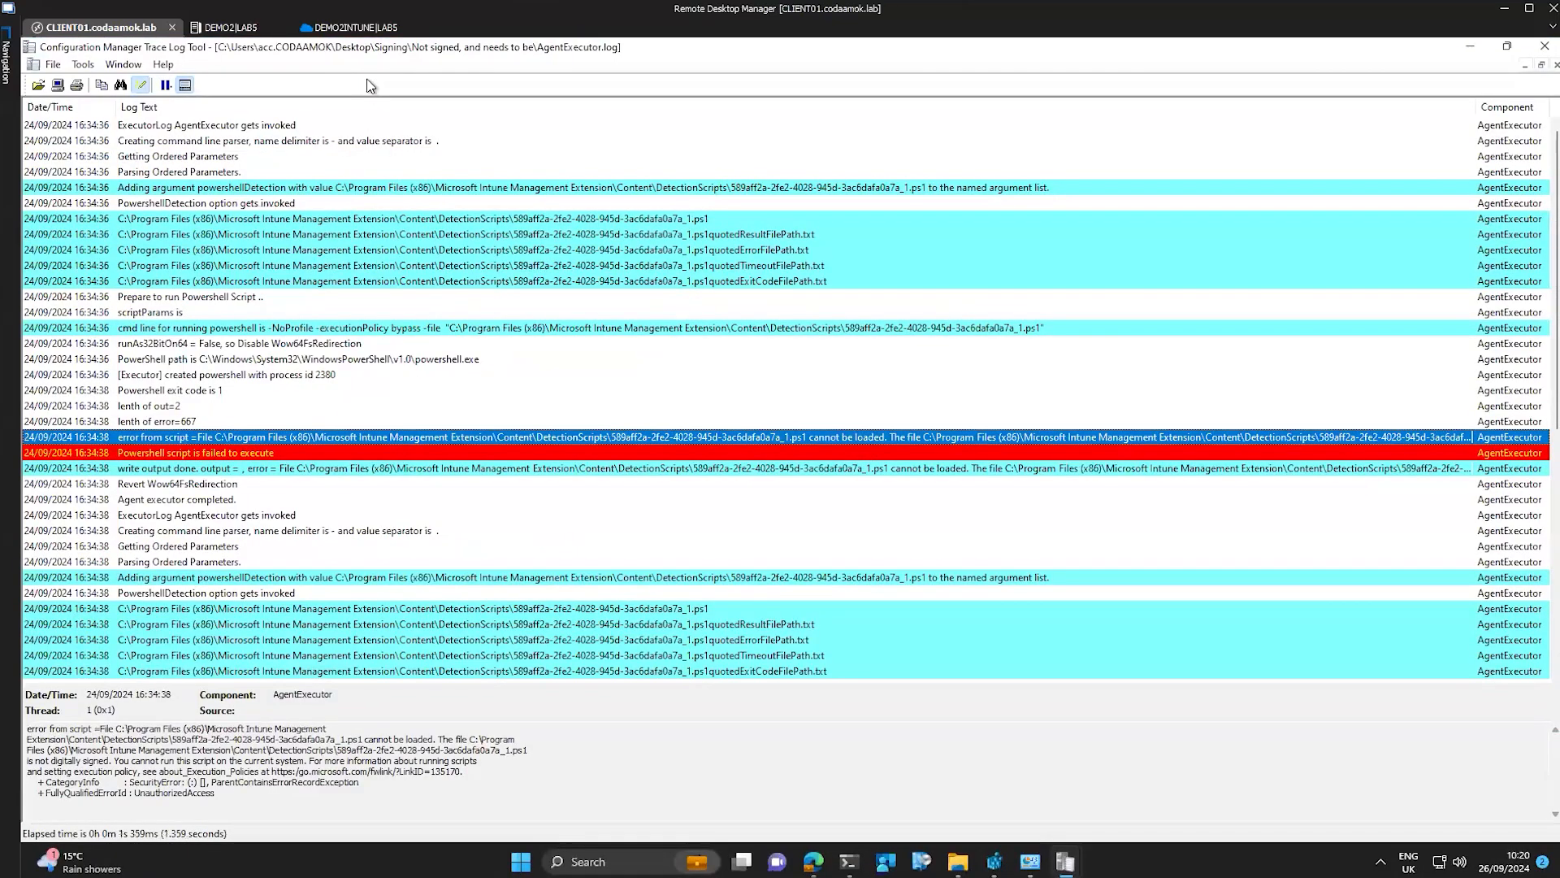
double_click(367, 47)
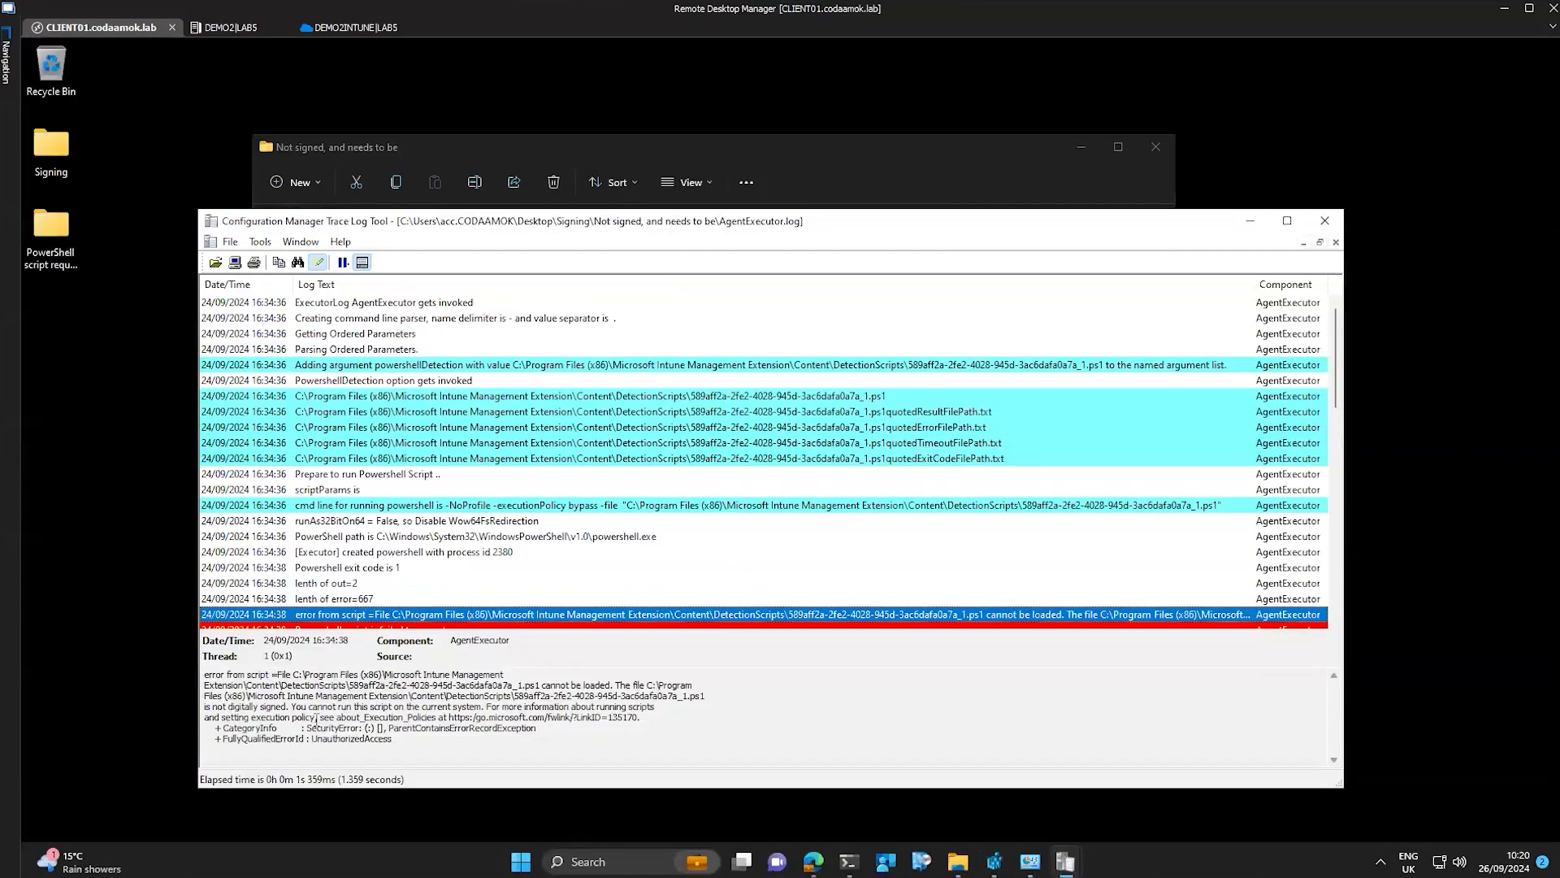
key(ctrl+1)
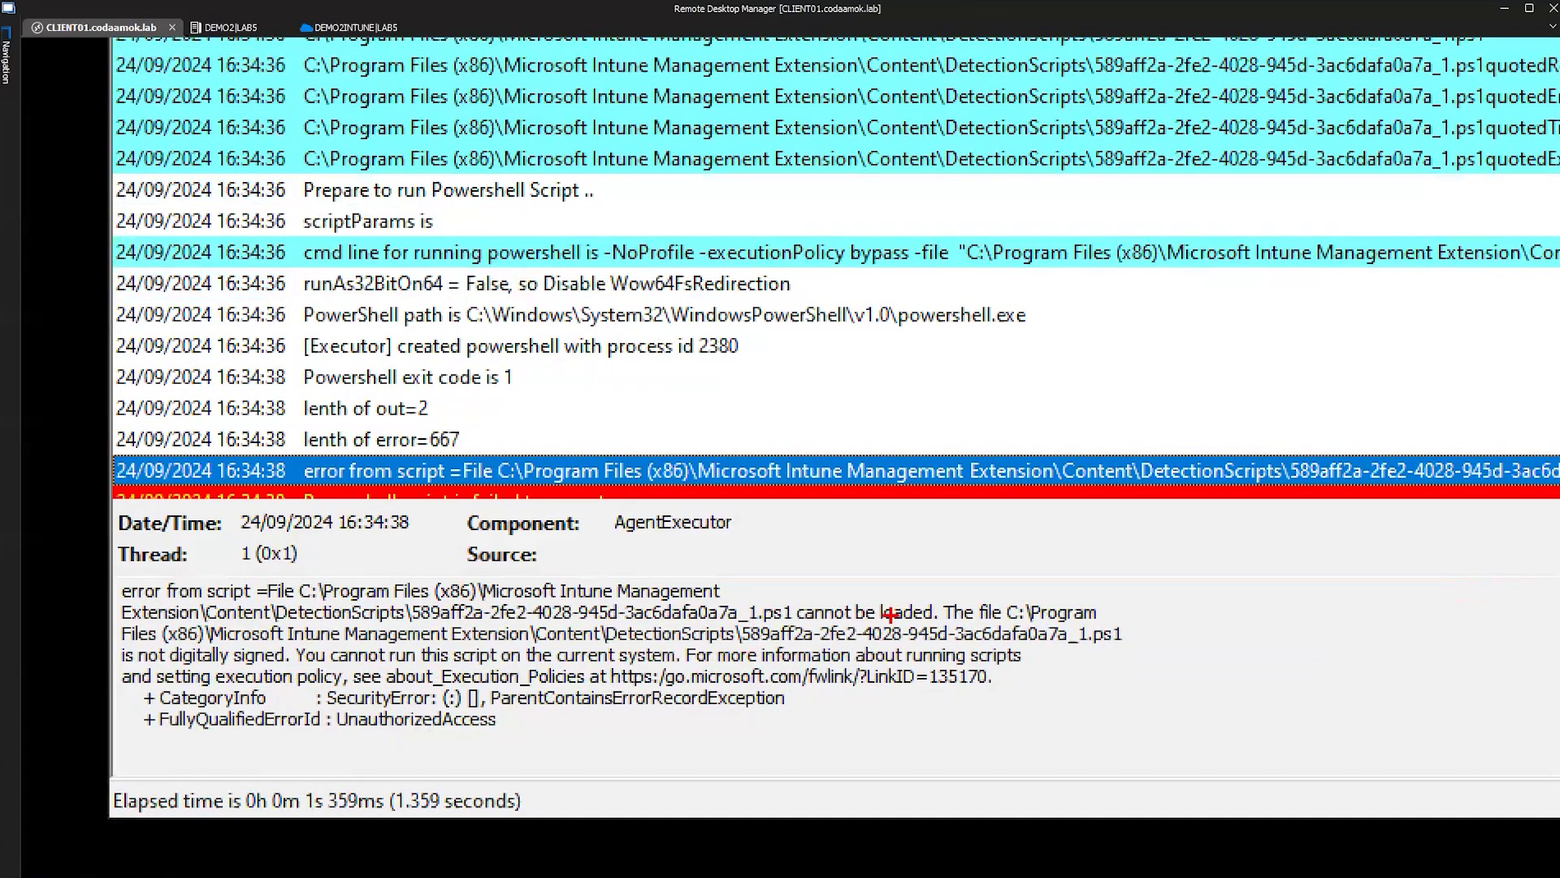
drag(902, 618, 95, 619)
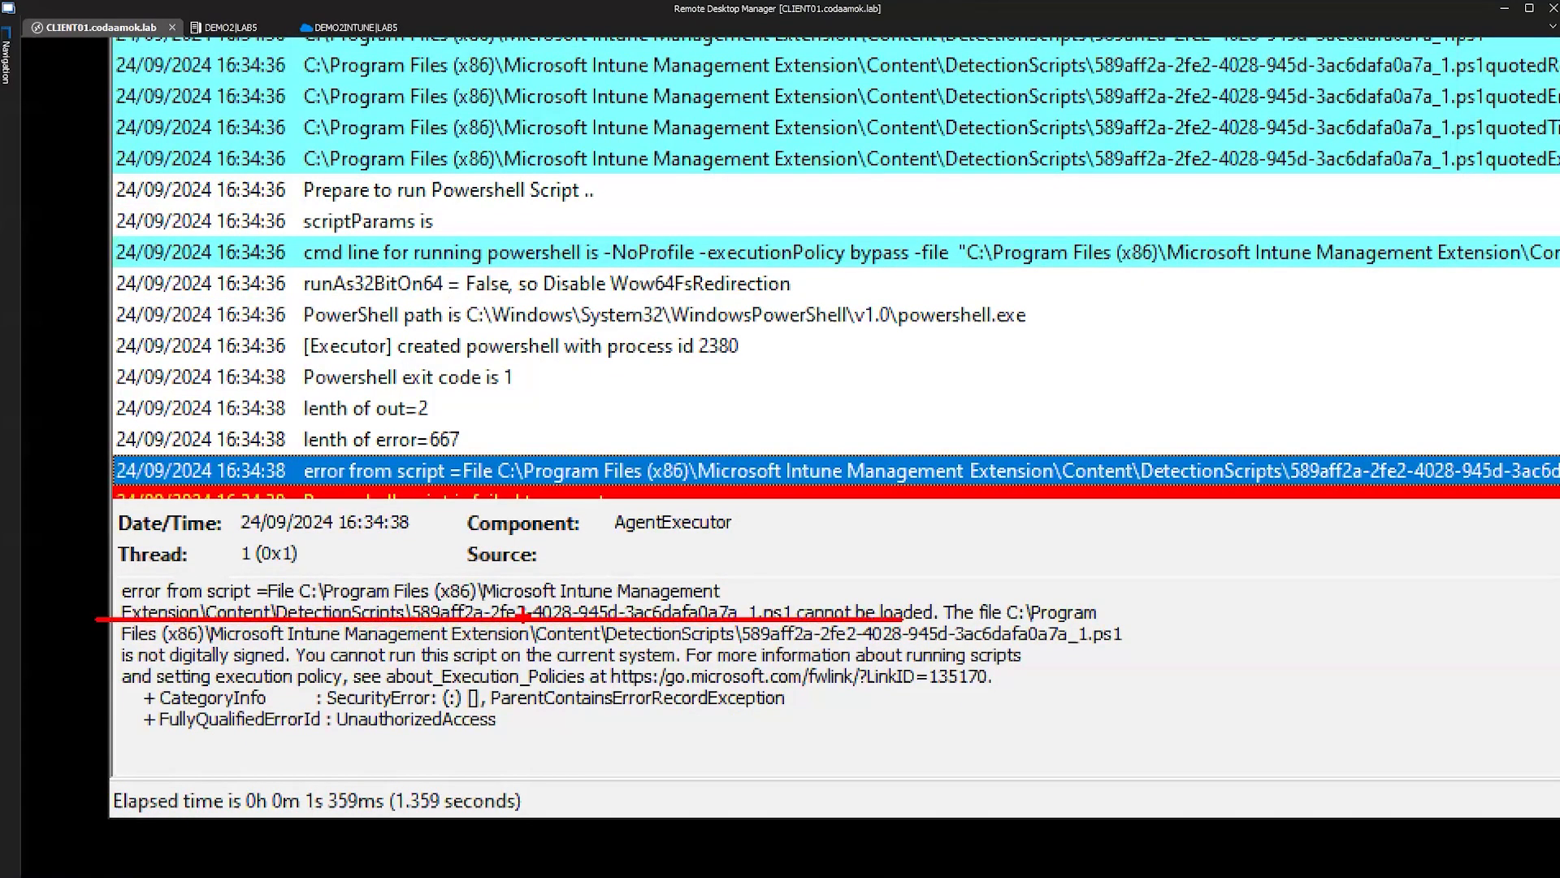
key(e)
drag(128, 669, 678, 661)
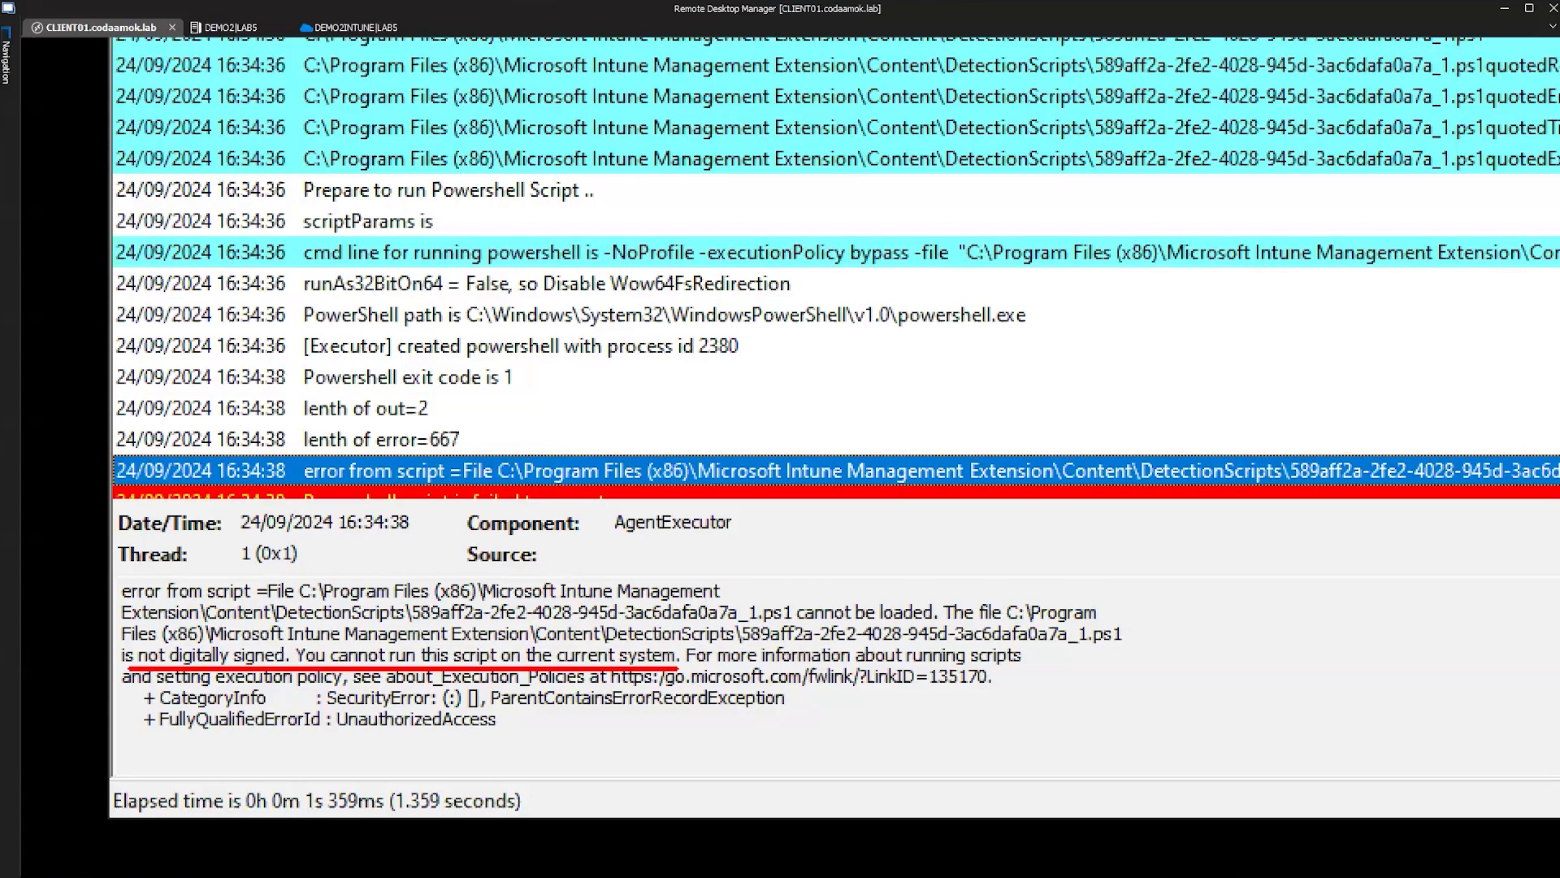
key(Escape)
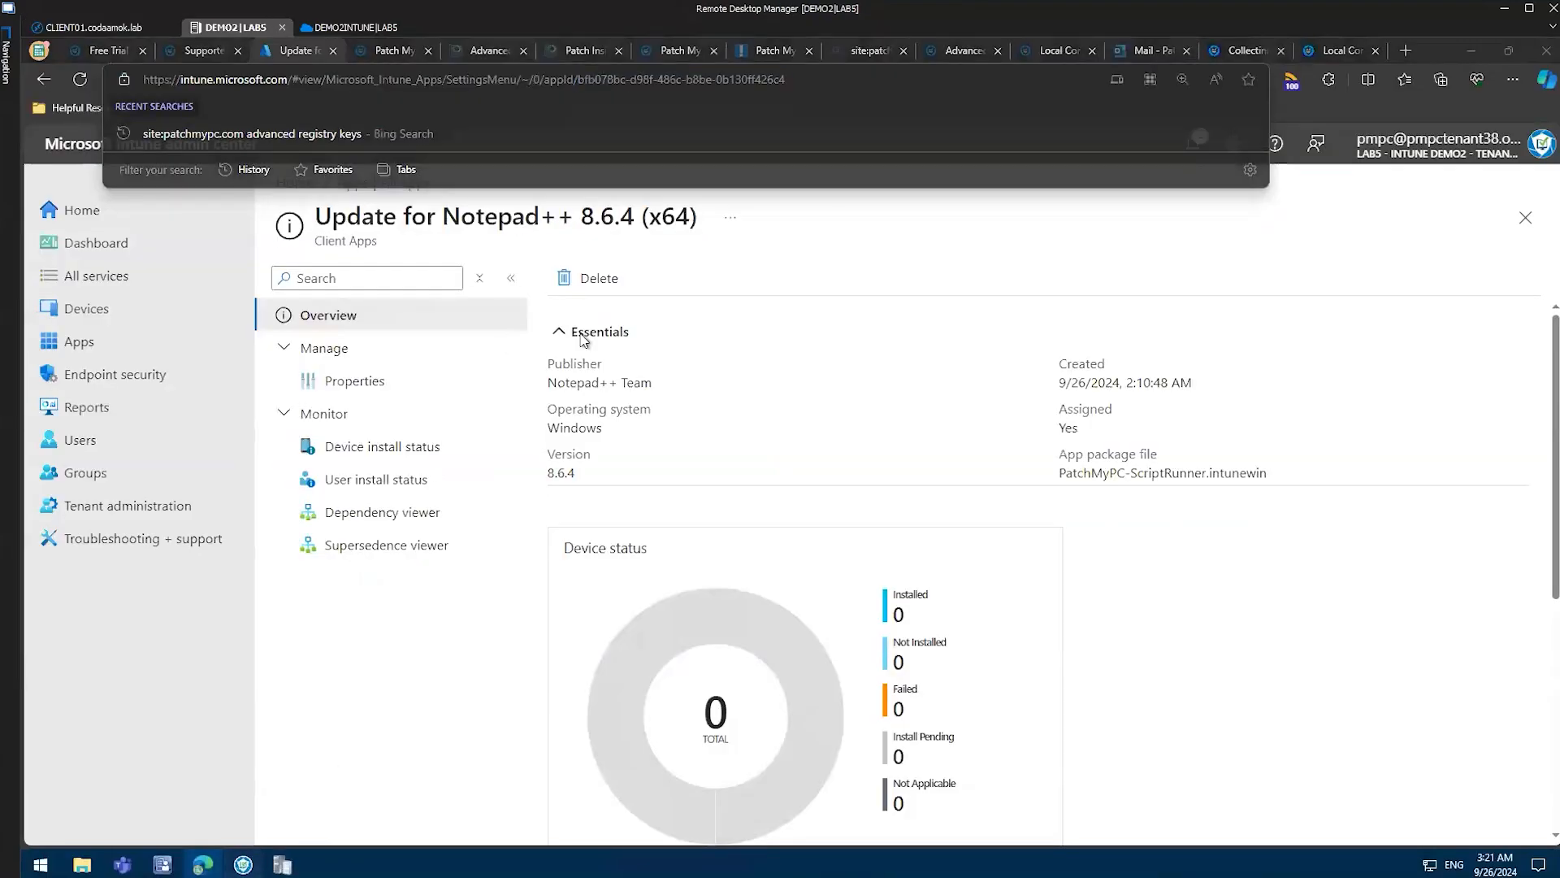
Switch to the DEMO2 session, open the Intune Updates options in Patch My PC Publishing Settings, and box the detection script signing option
click(637, 213)
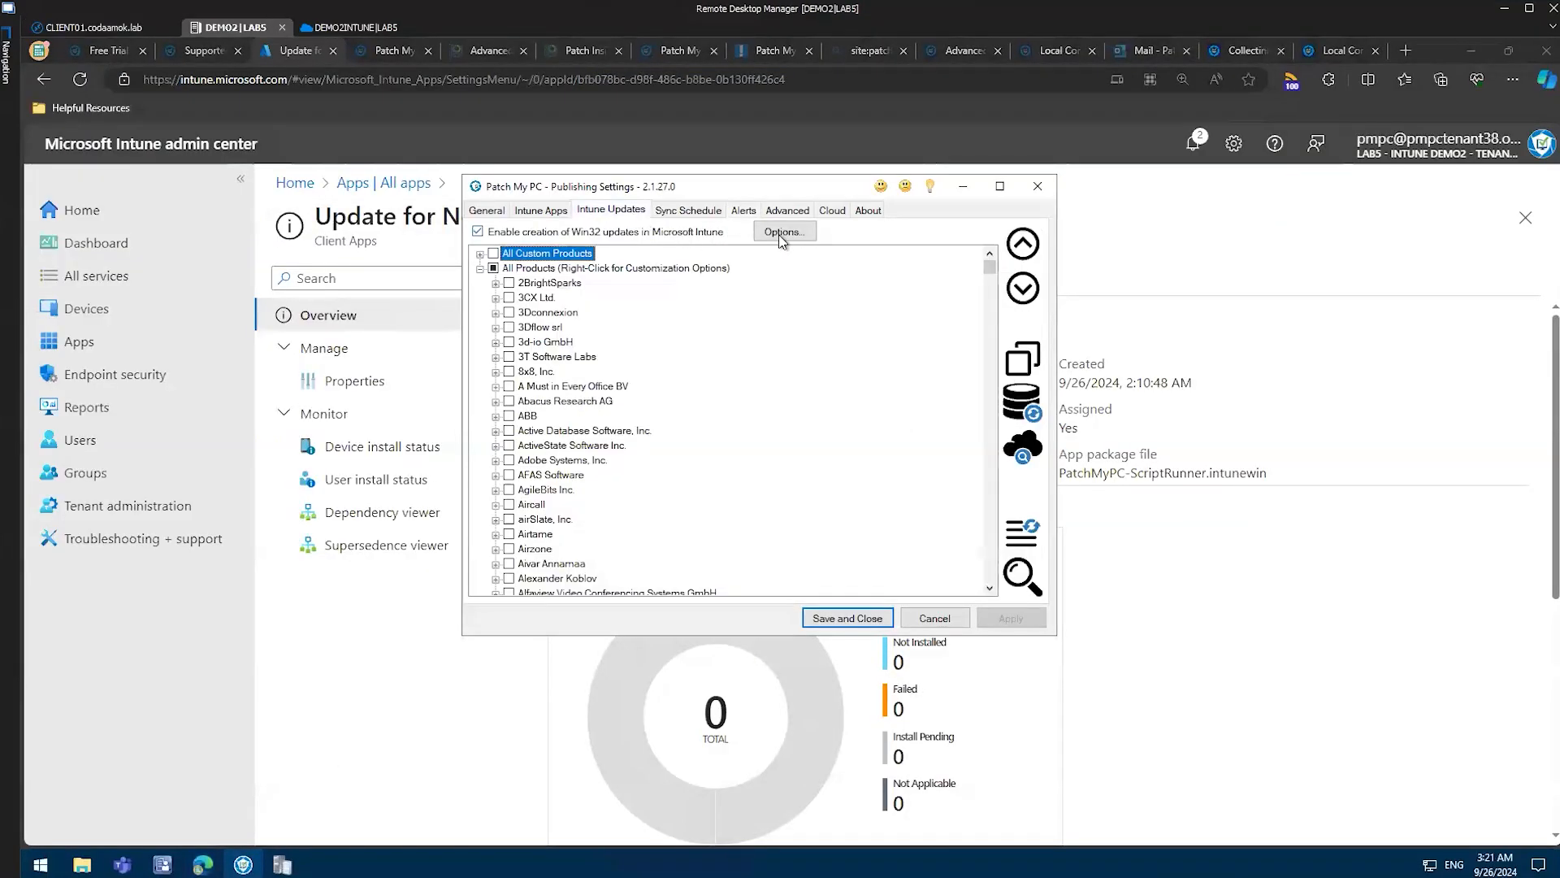
click(780, 233)
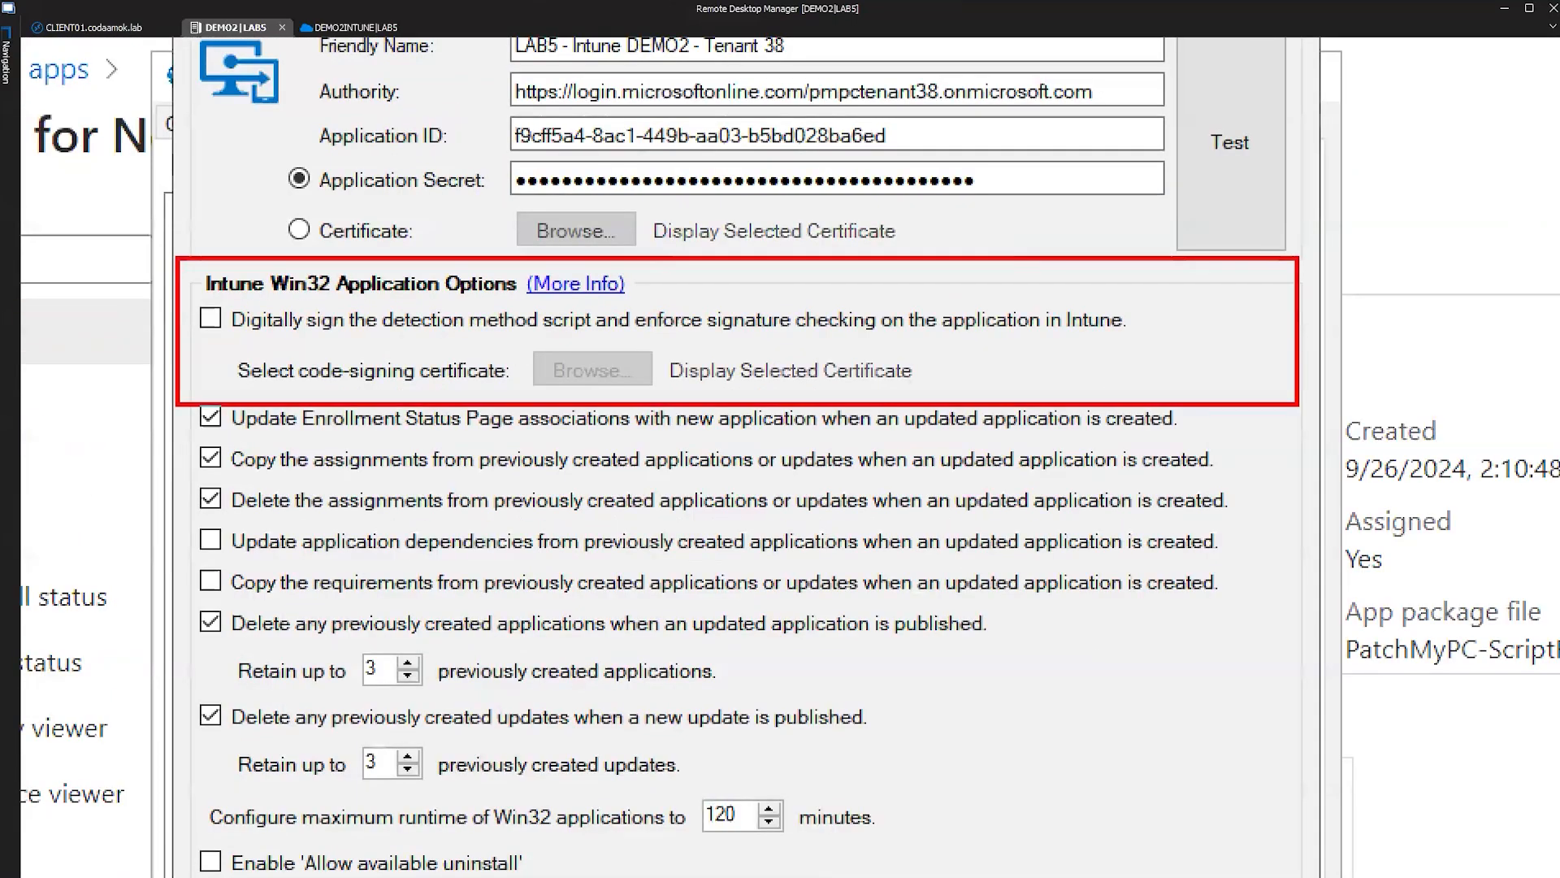
drag(1298, 404, 1222, 399)
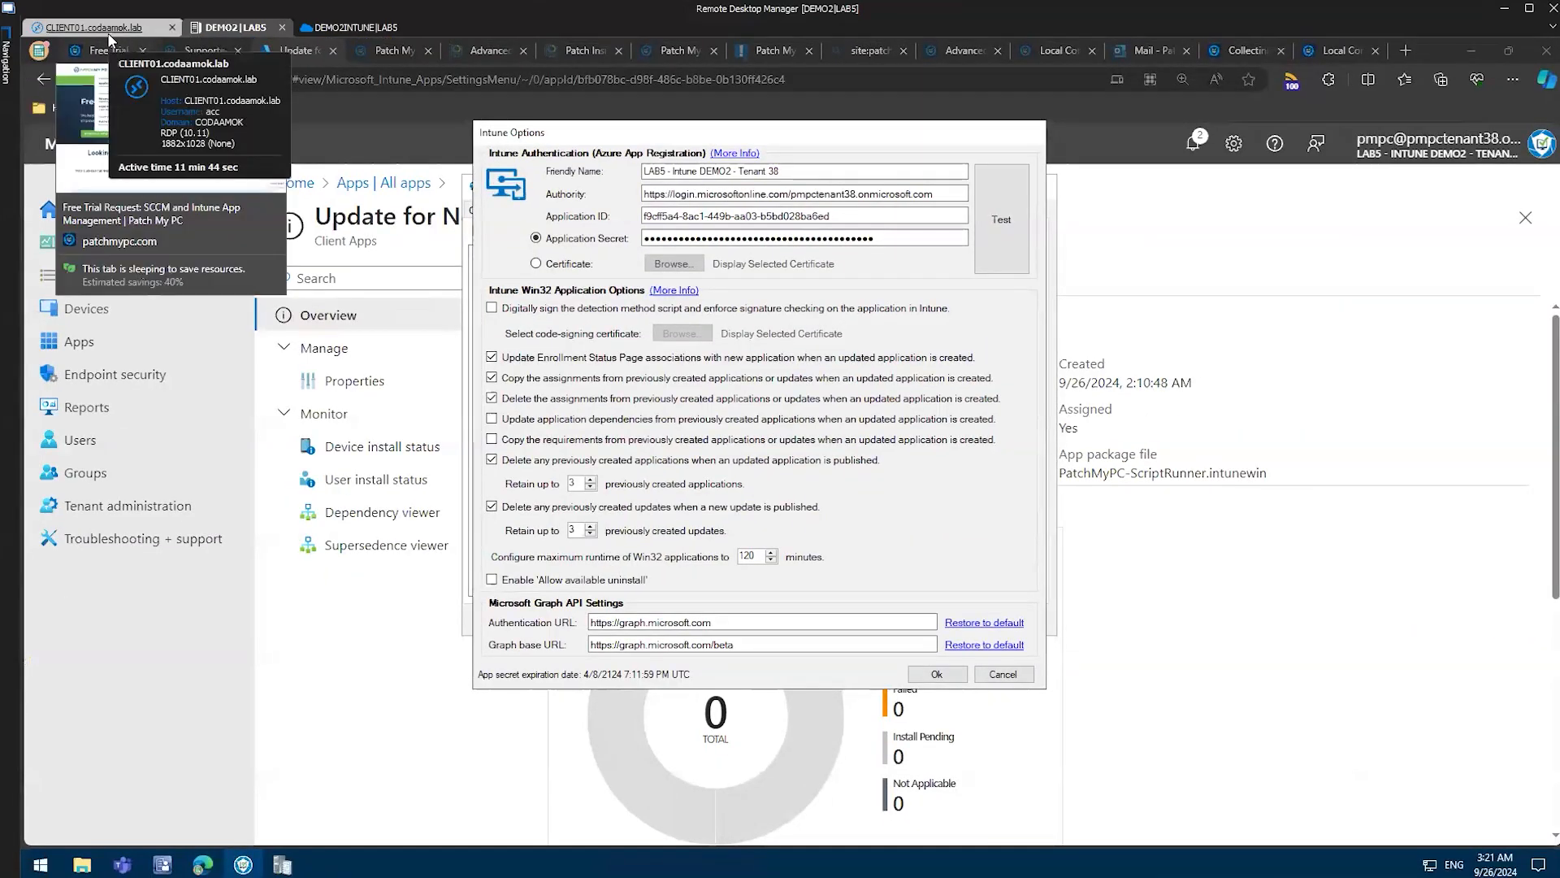
Return to the CLIENT01 session, close the log, and underline the "Signed, but not trusted" subfolder in the Signing folder
click(106, 29)
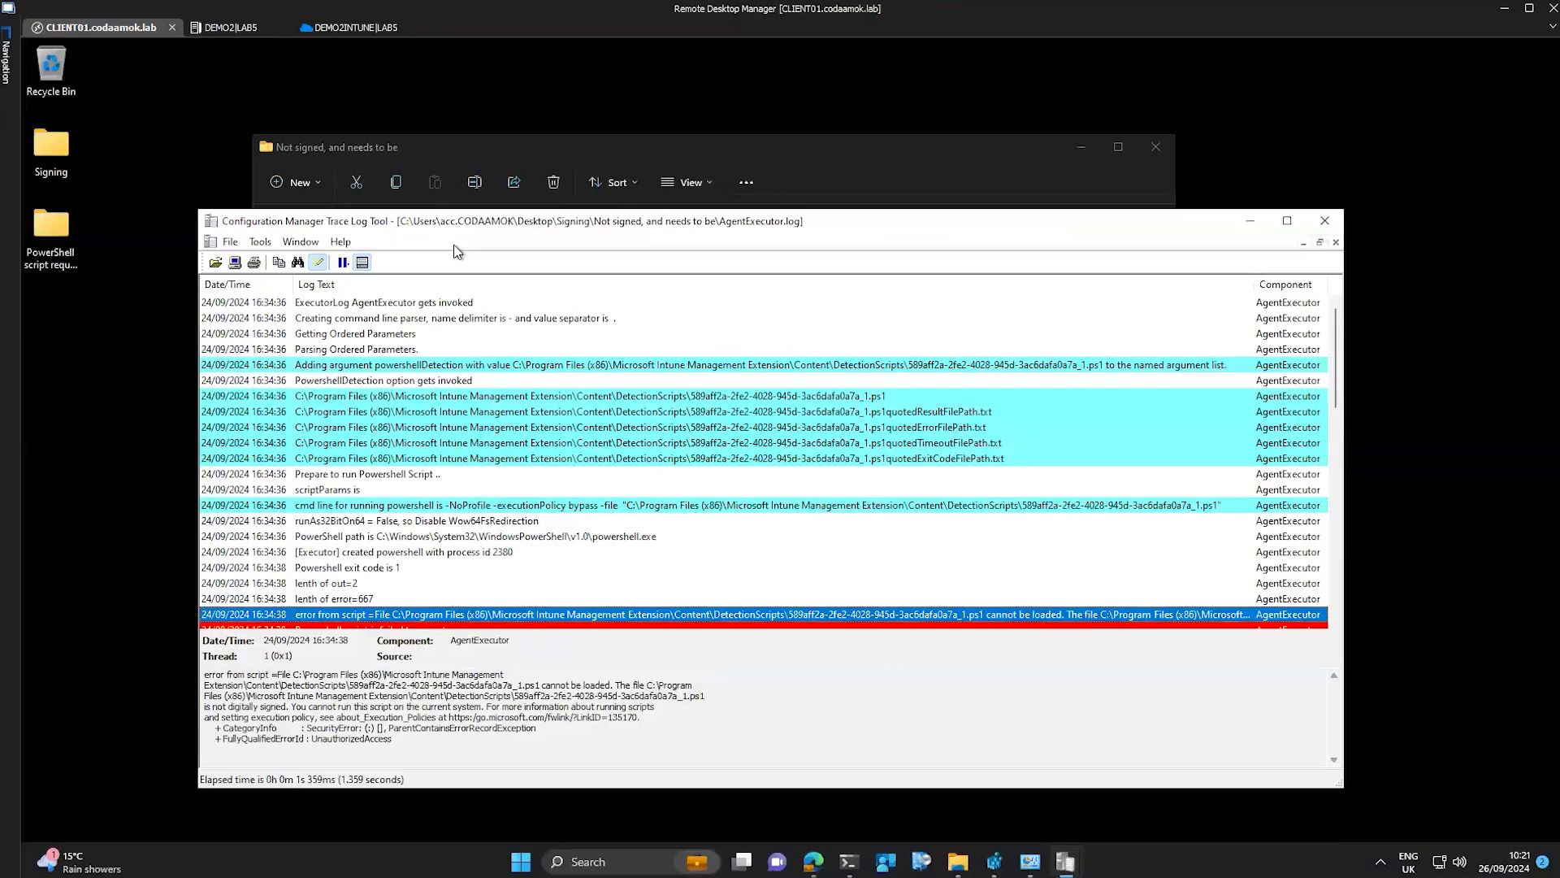
click(1325, 220)
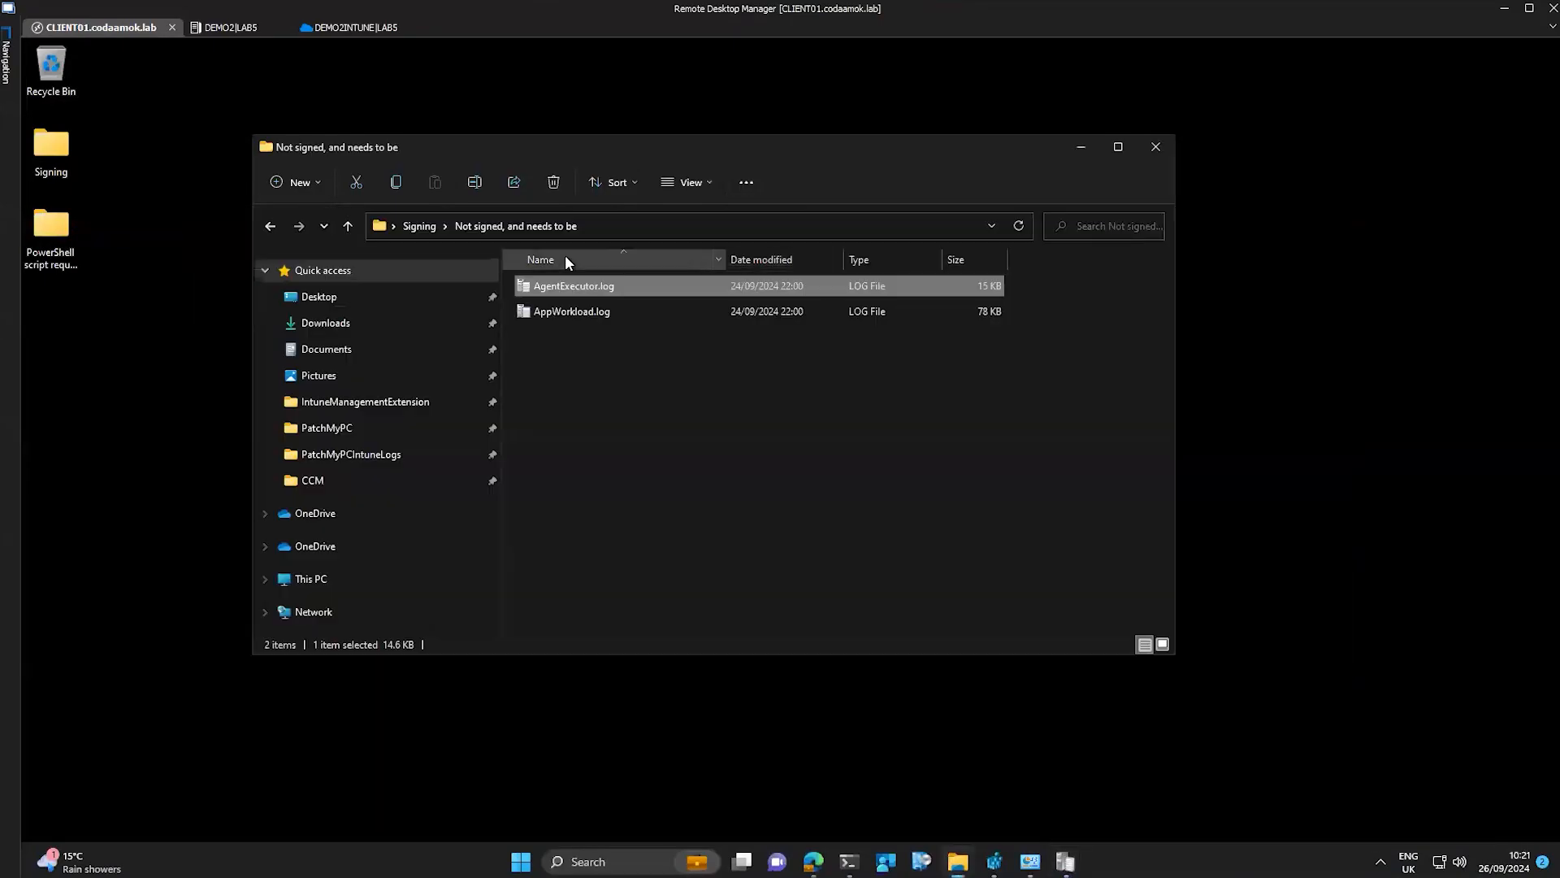
click(433, 226)
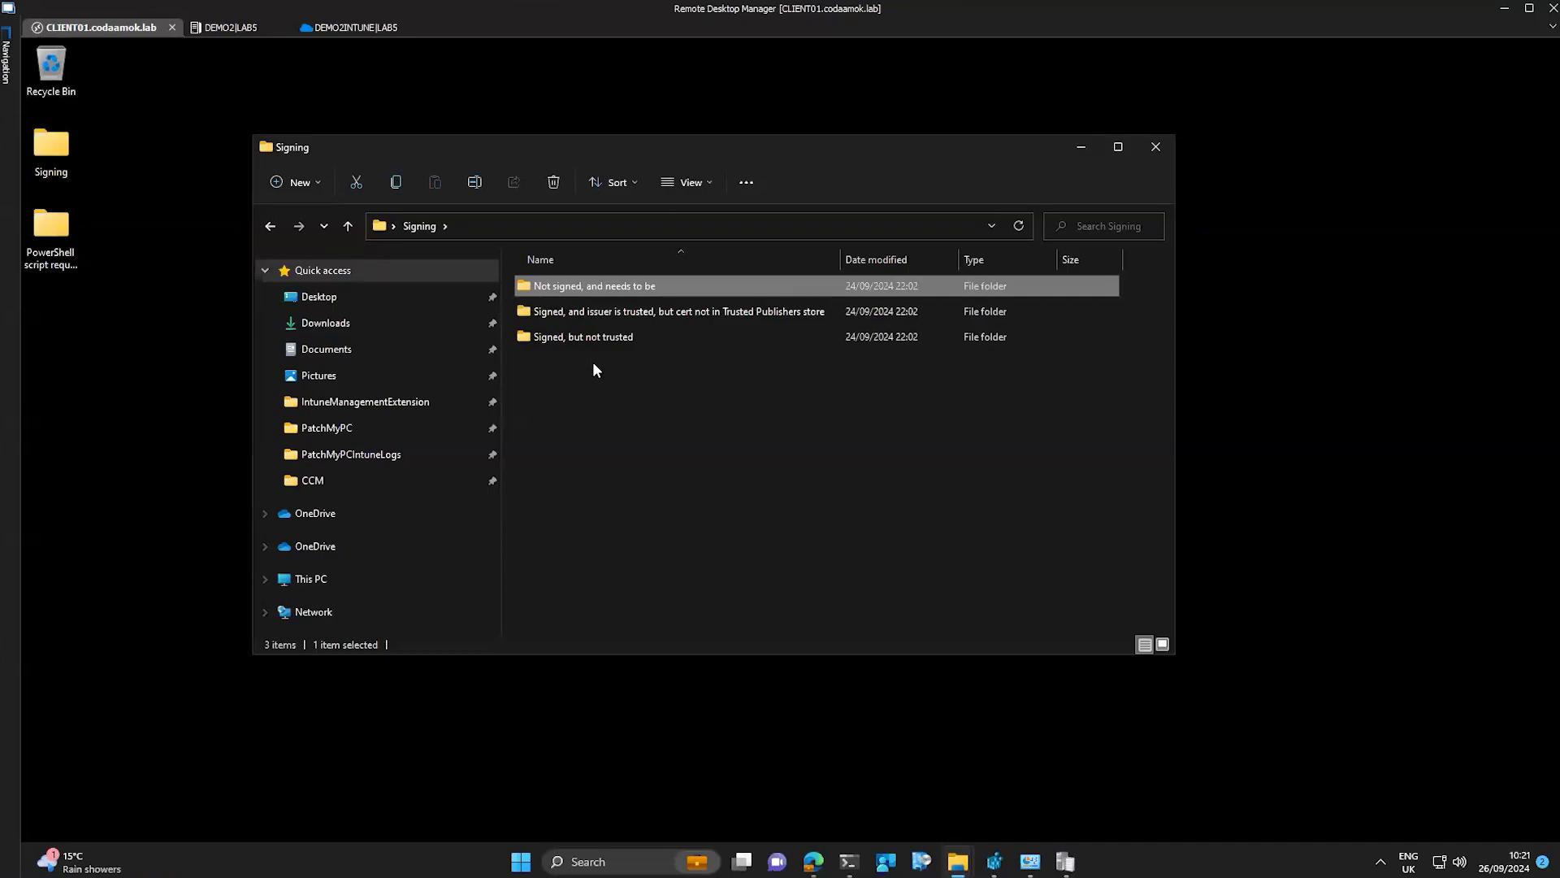
click(593, 362)
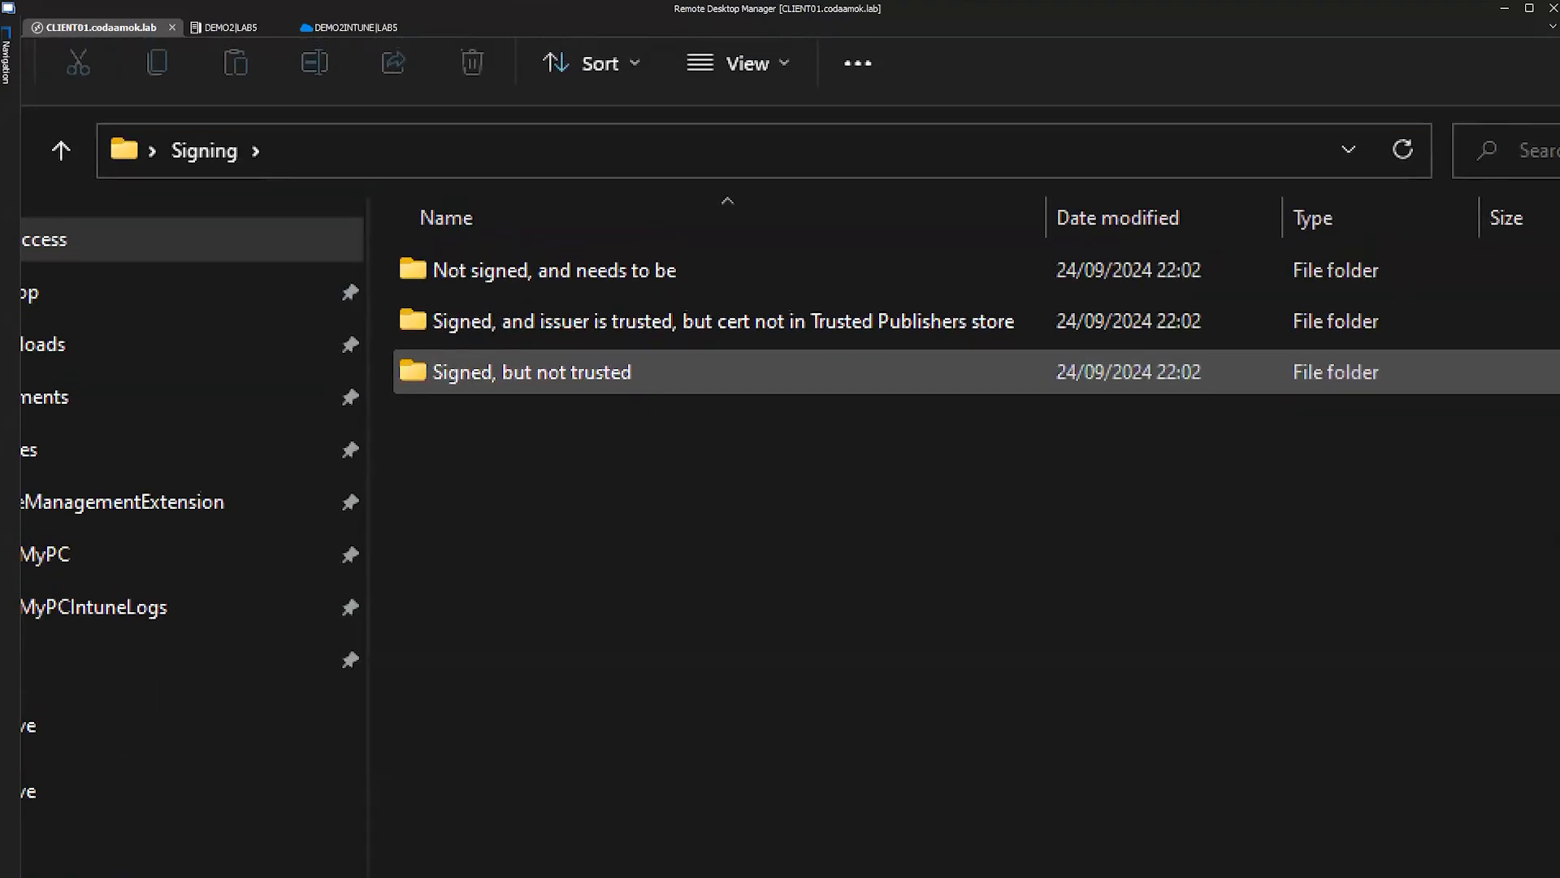
drag(468, 465, 677, 466)
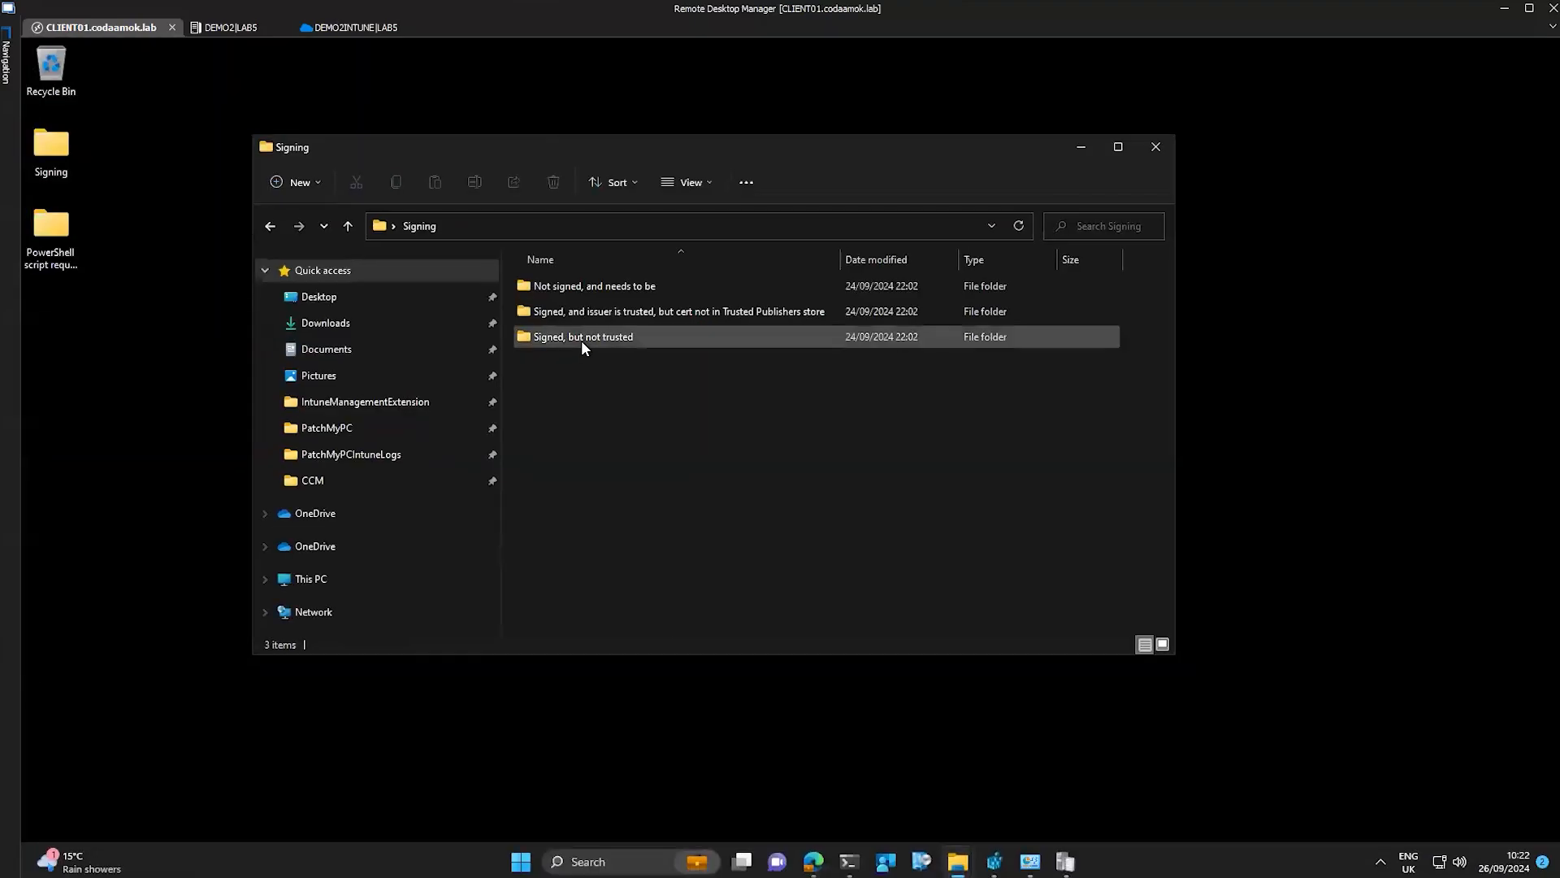
Open AgentExecutor.log from "Signed, but not trusted" and underline the certificate chain message in the first "error from script" entry shown
double_click(582, 340)
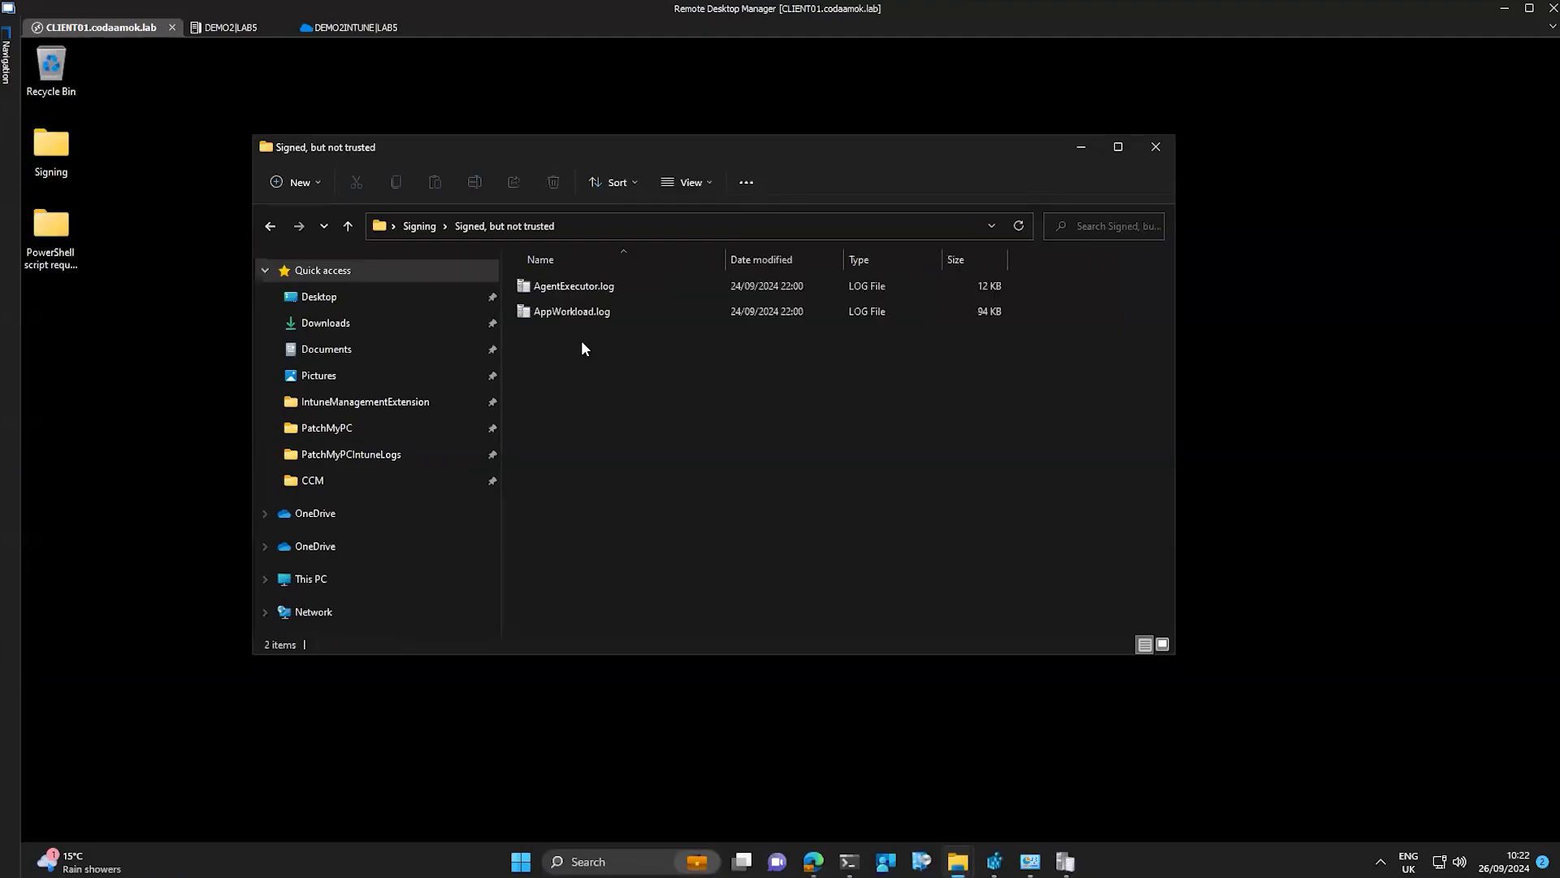
double_click(584, 289)
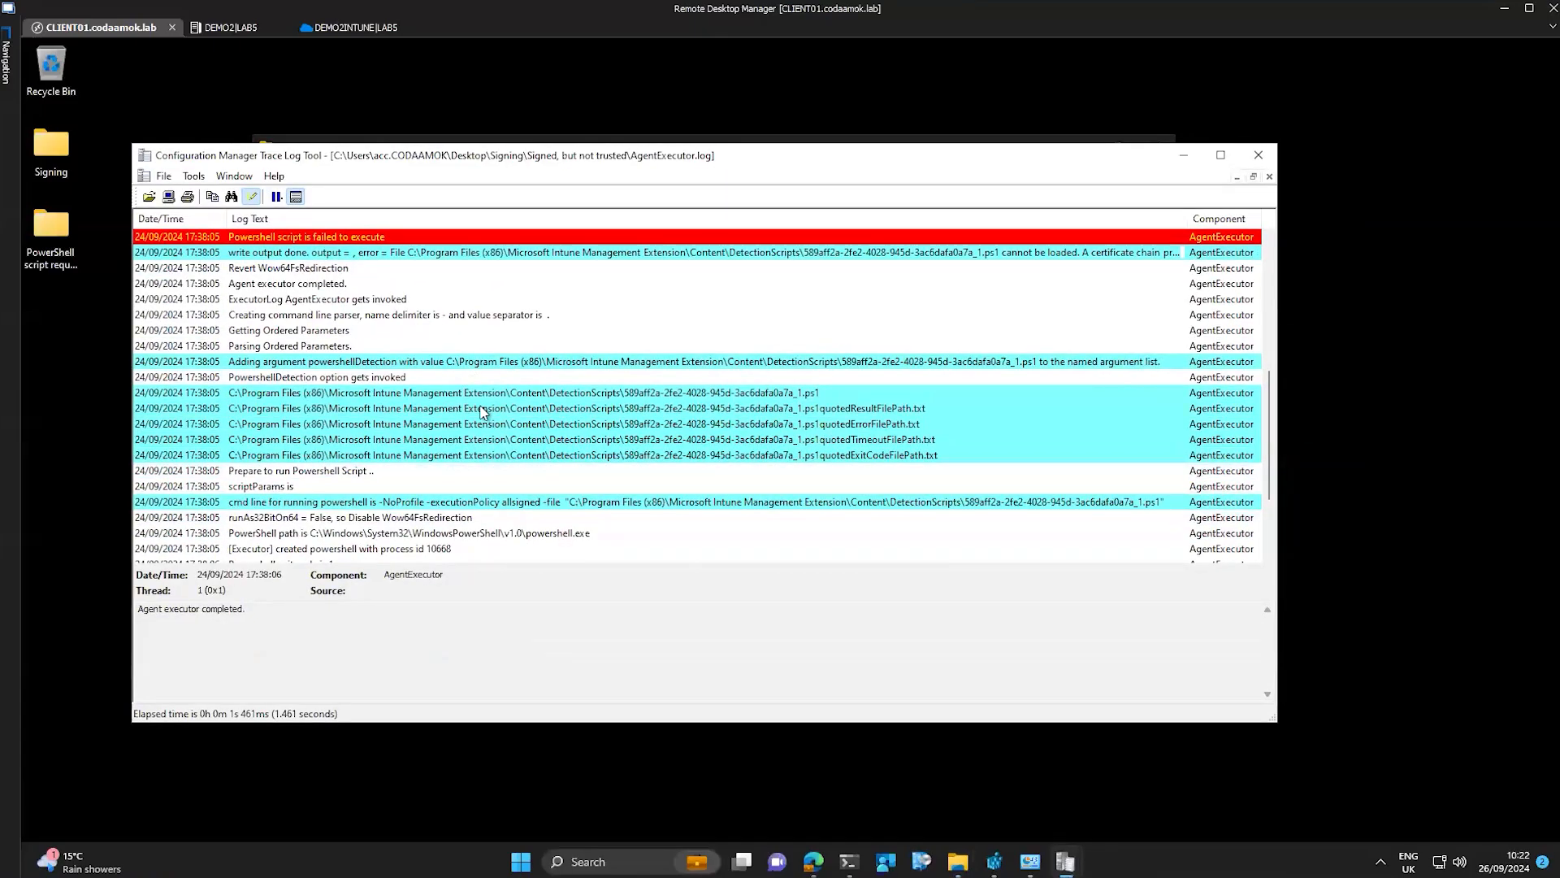
scroll(483, 412, up, 4)
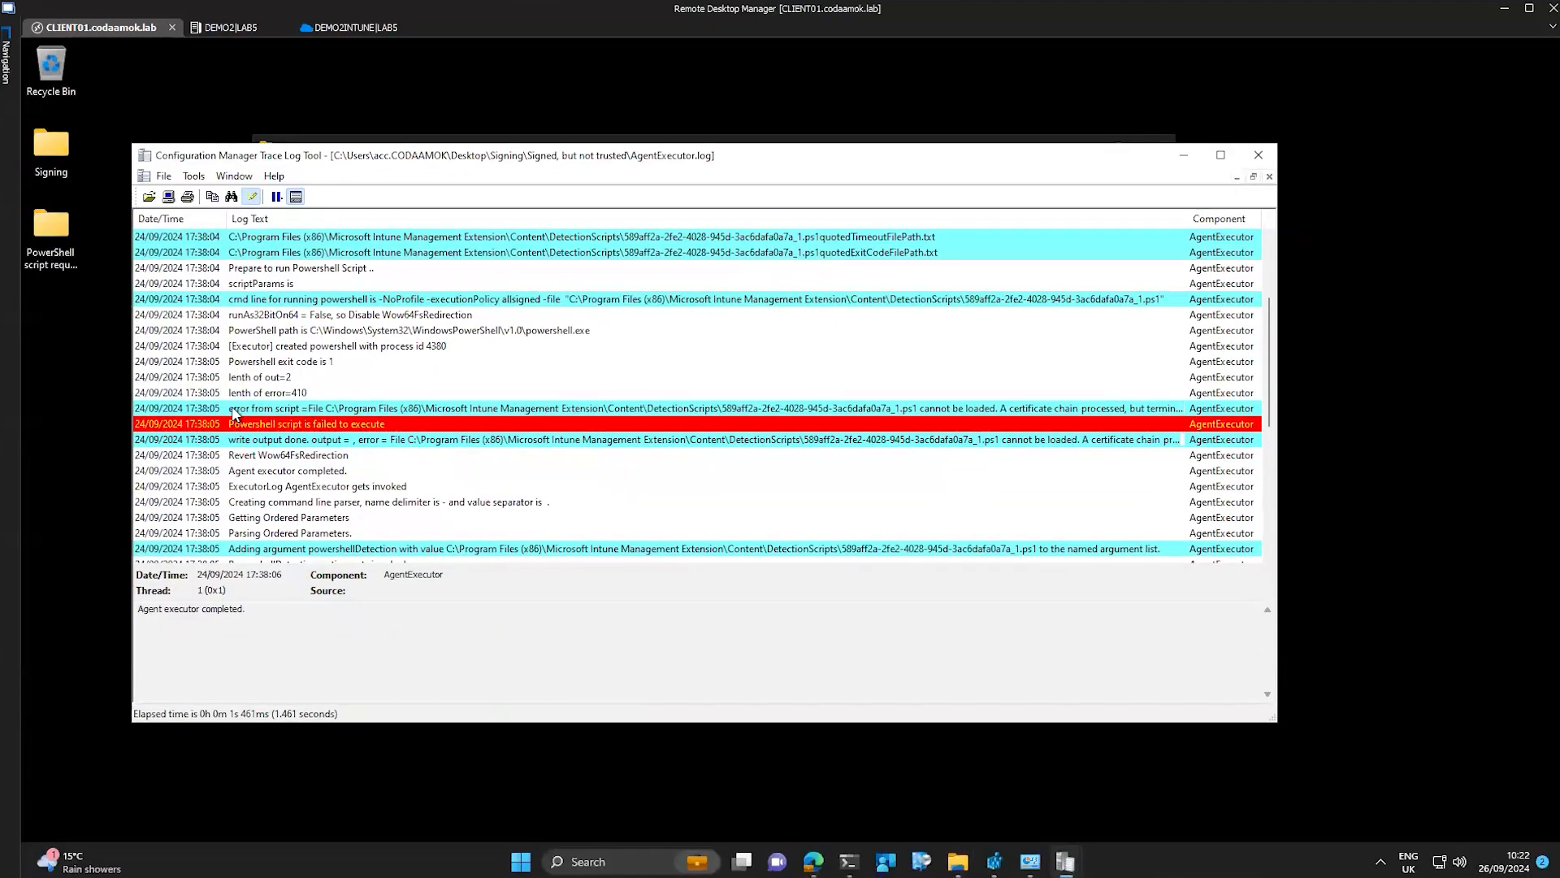
click(280, 383)
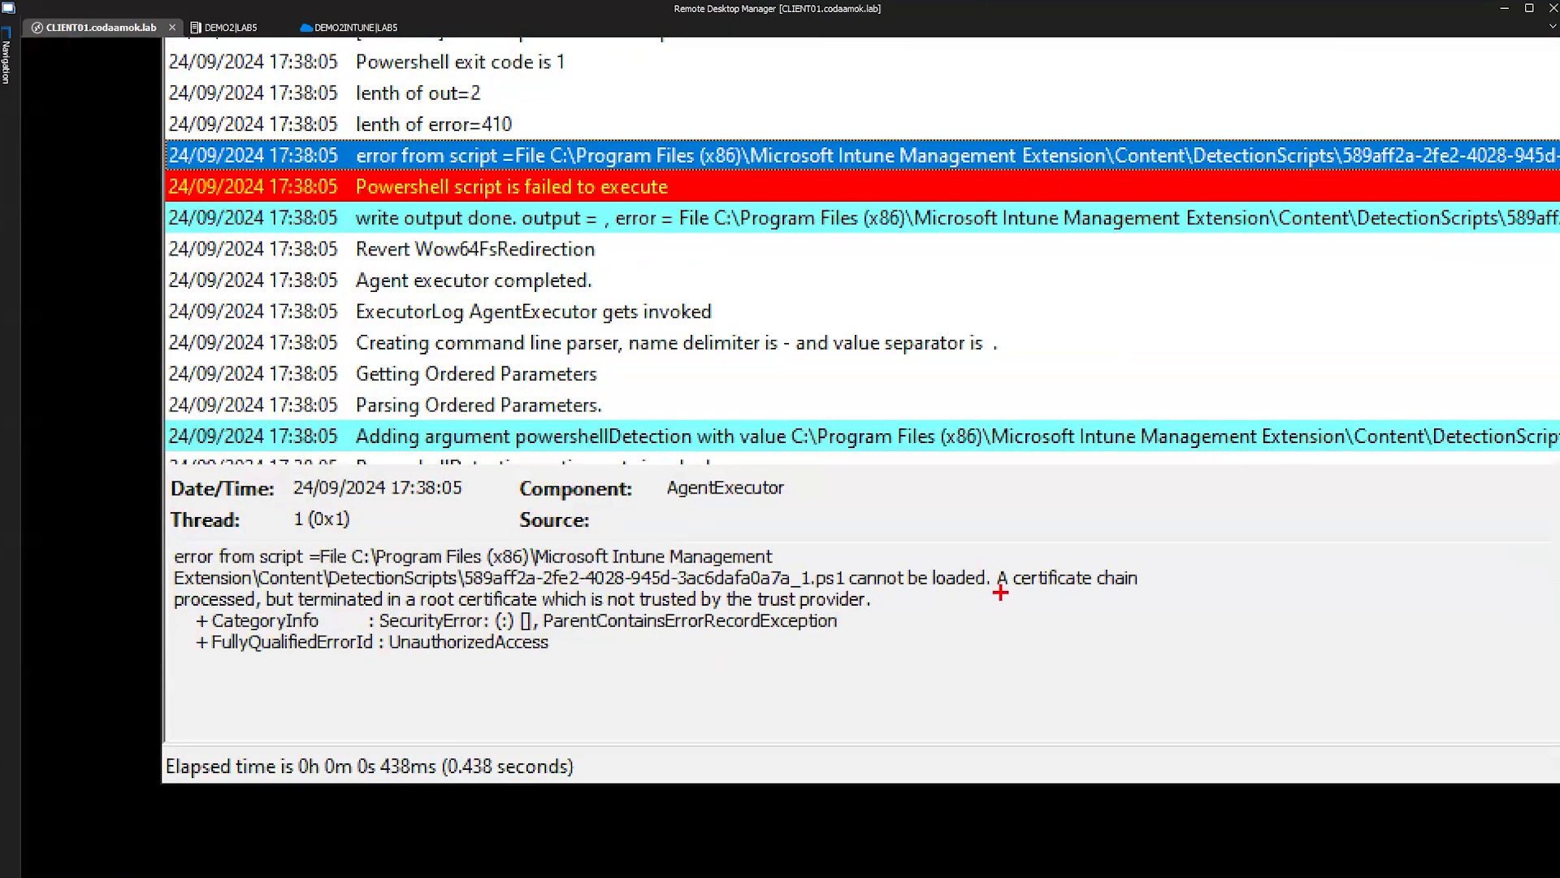
drag(999, 591, 1159, 592)
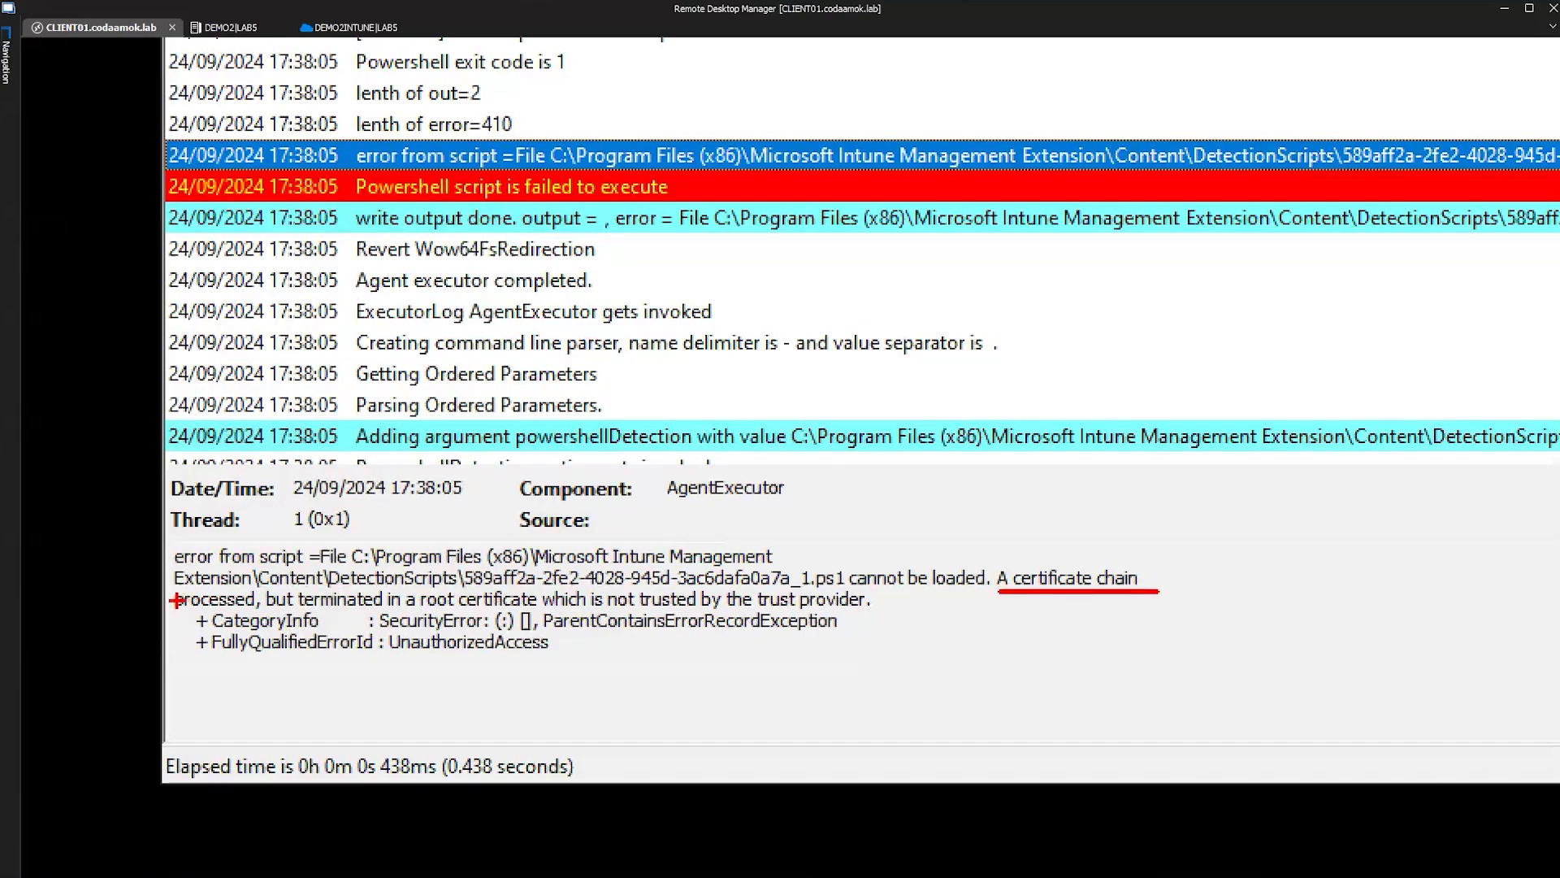
drag(174, 608, 857, 610)
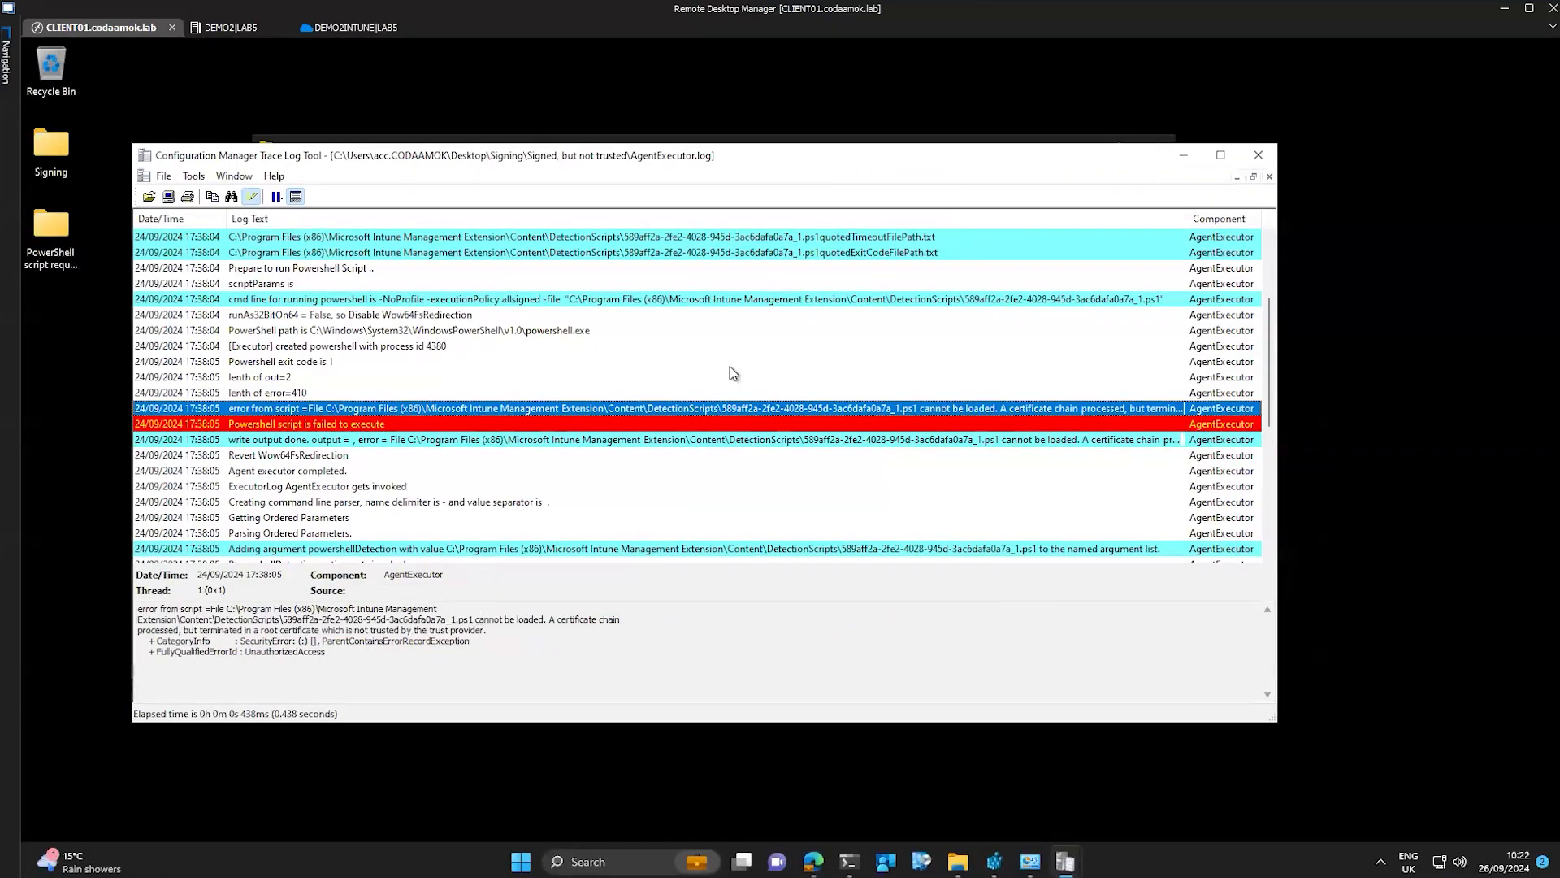
Close the log and mark "Signed", "trusted" and "not in Trusted Publishers store" in the folder name covering the missing Trusted Publishers certificate
click(1261, 158)
click(431, 227)
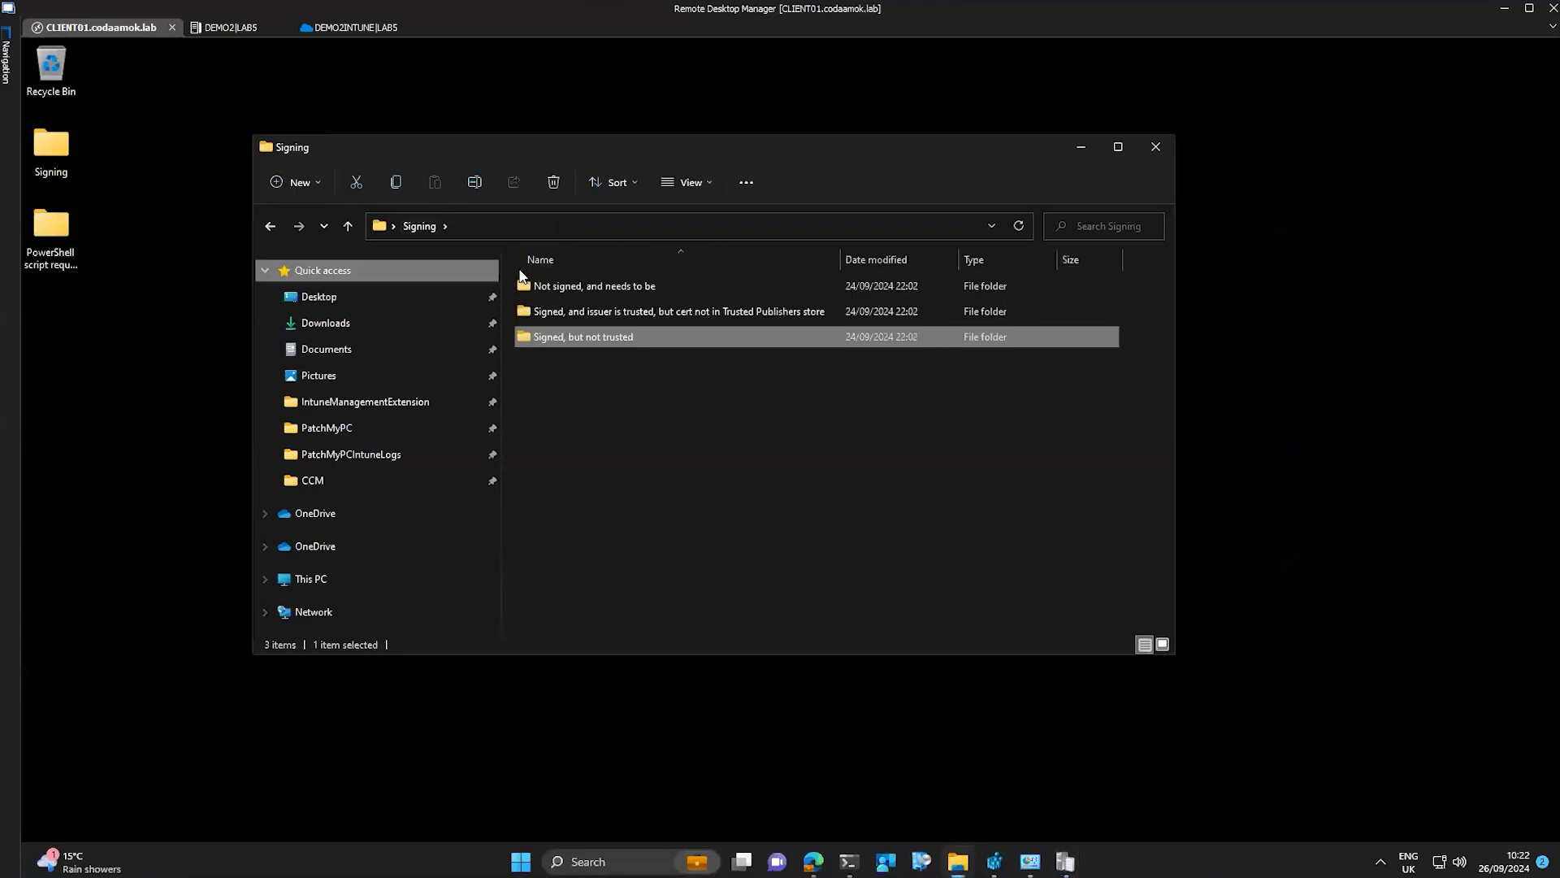
click(642, 355)
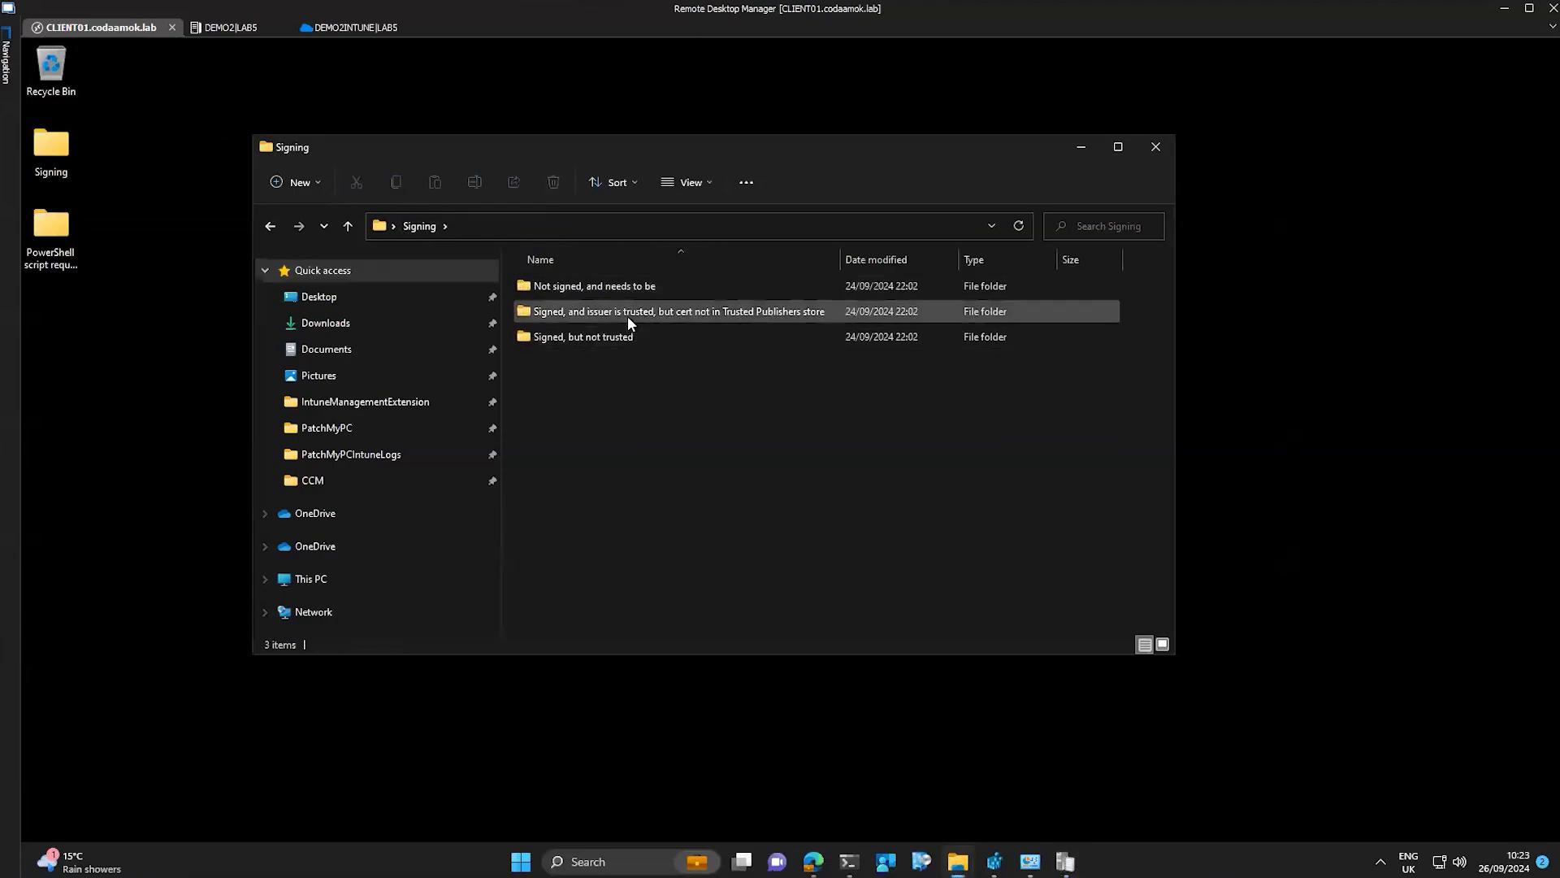
key(ctrl+1)
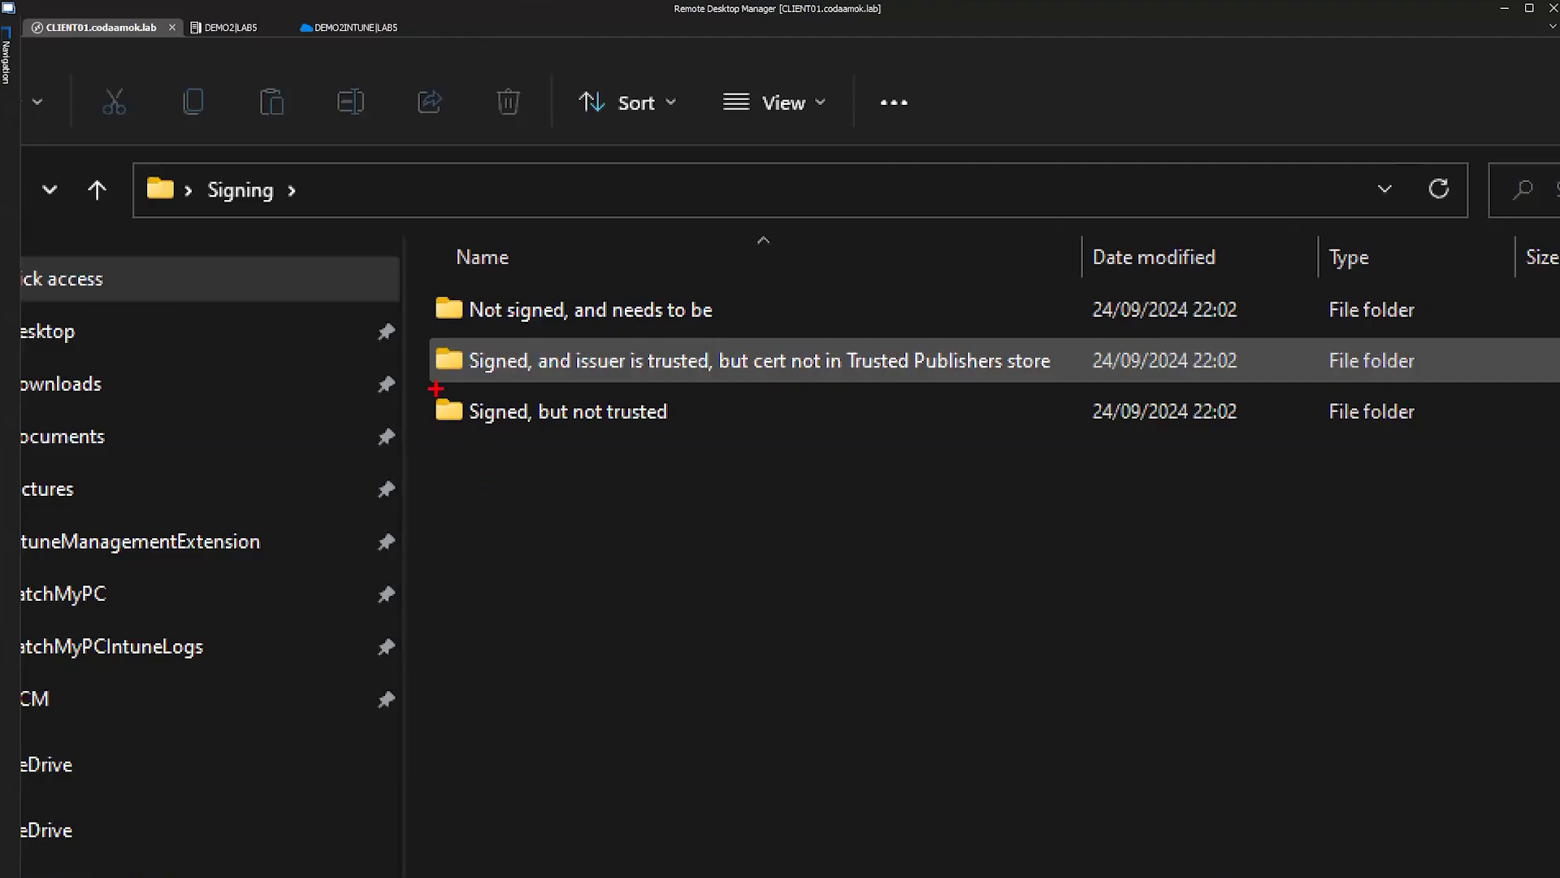
drag(503, 381, 523, 479)
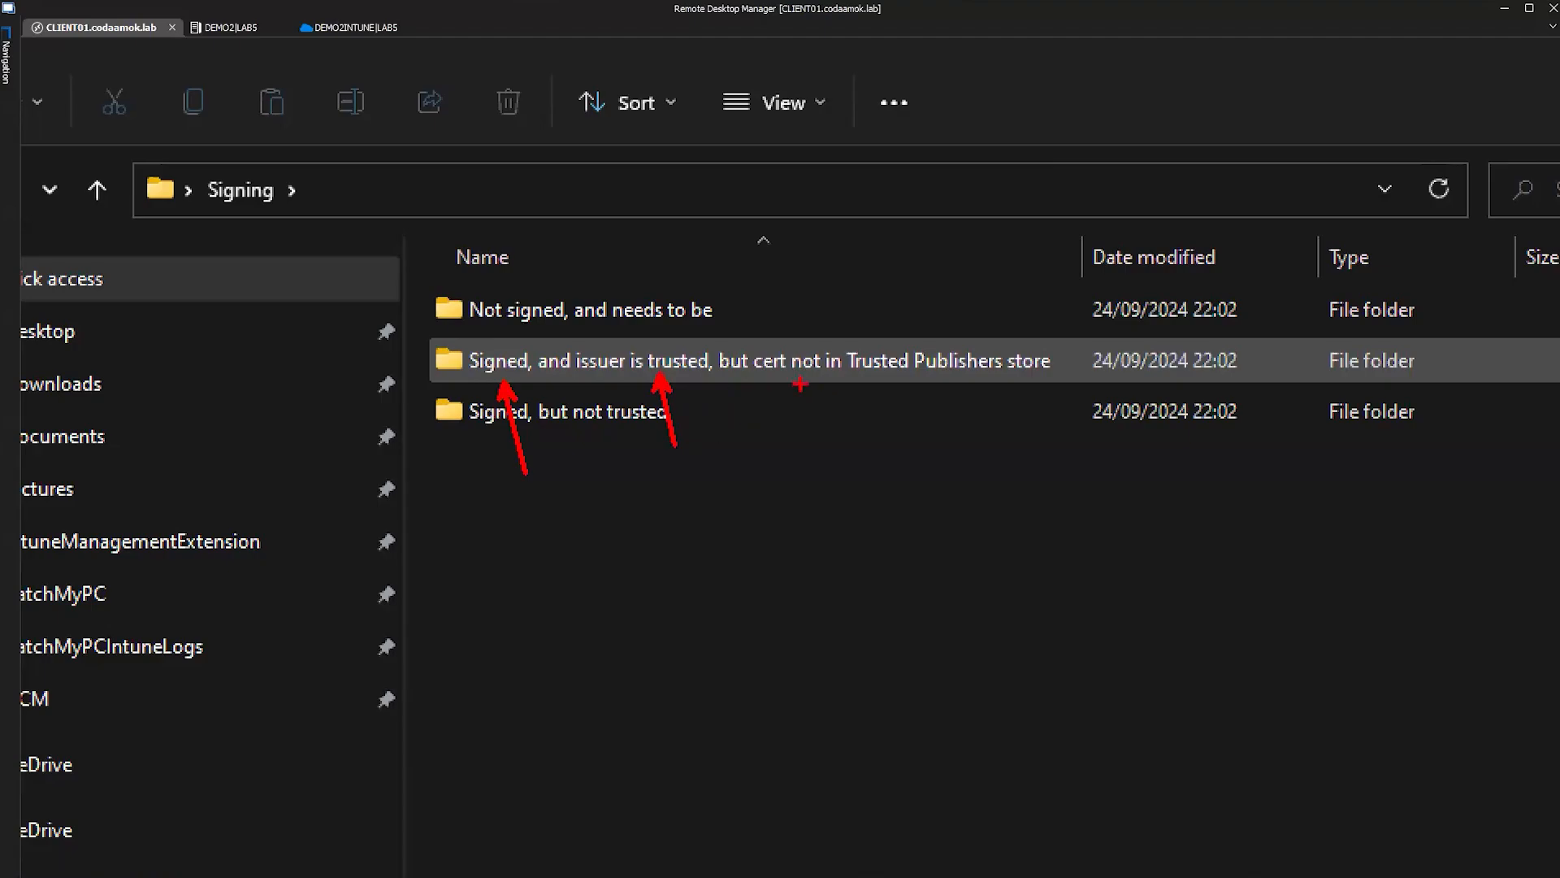
drag(774, 378, 1049, 378)
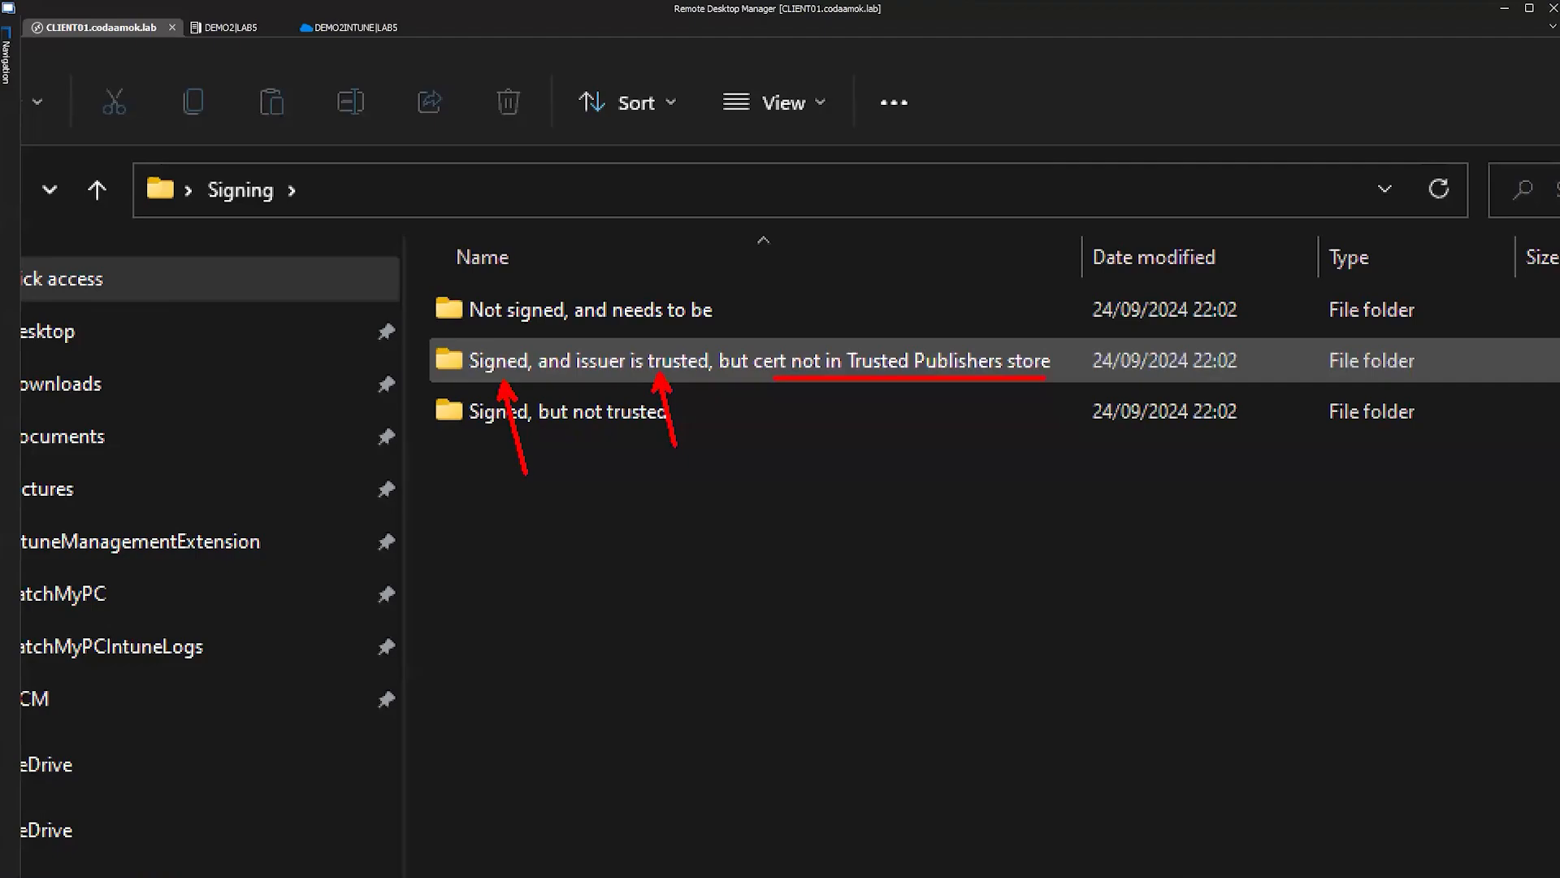
key(Escape)
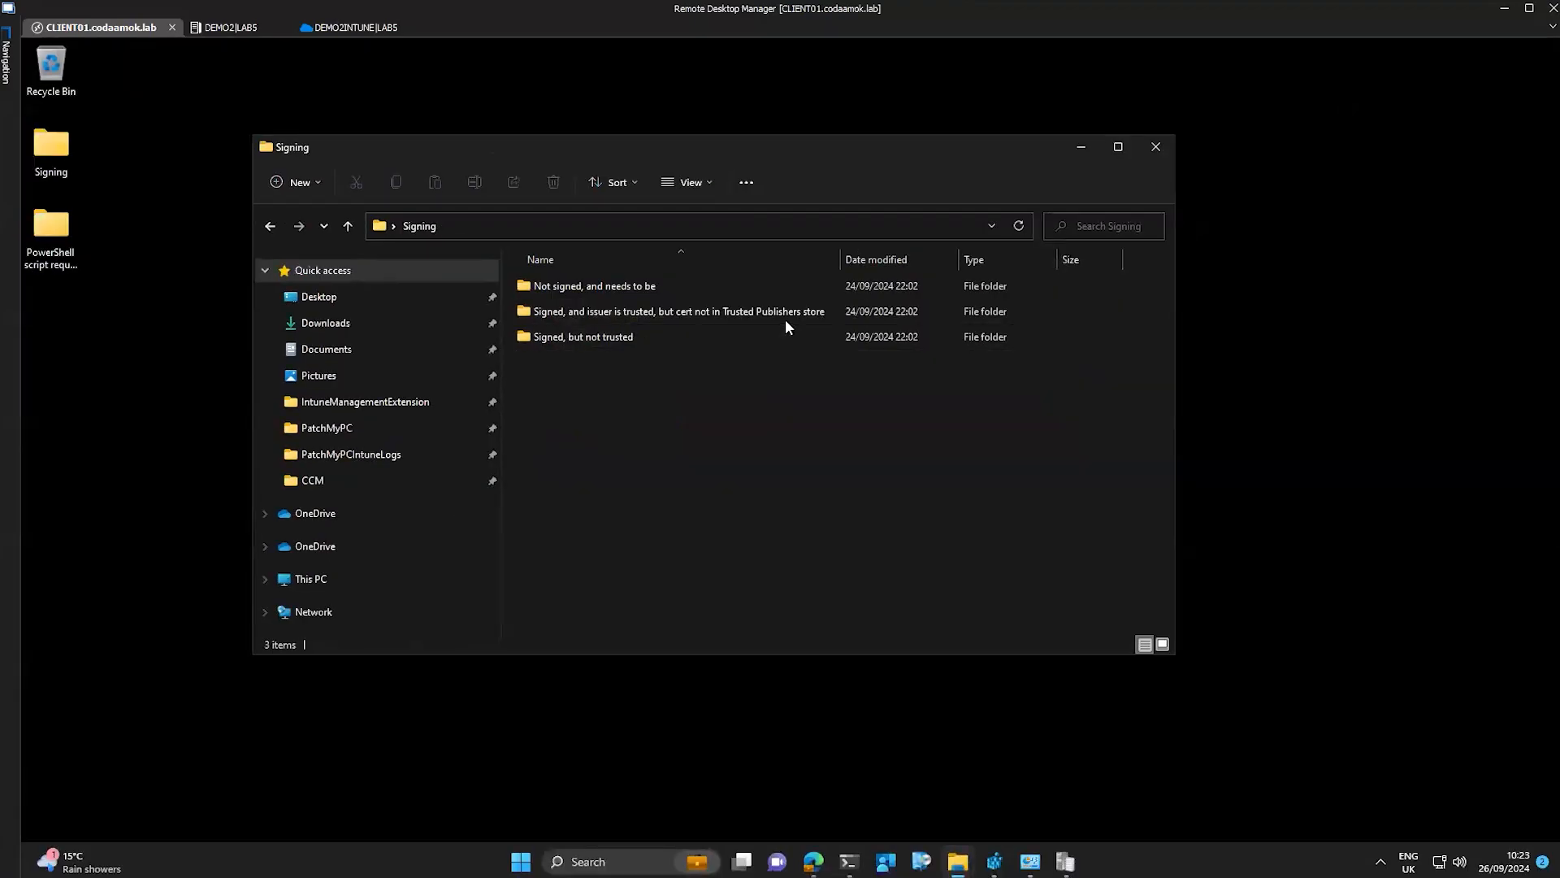
Open AgentExecutor.log from "Signed, and issuer is trusted, but cert not in Trusted Publishers store" and find the 18:59:45 detection script run
click(783, 314)
double_click(784, 314)
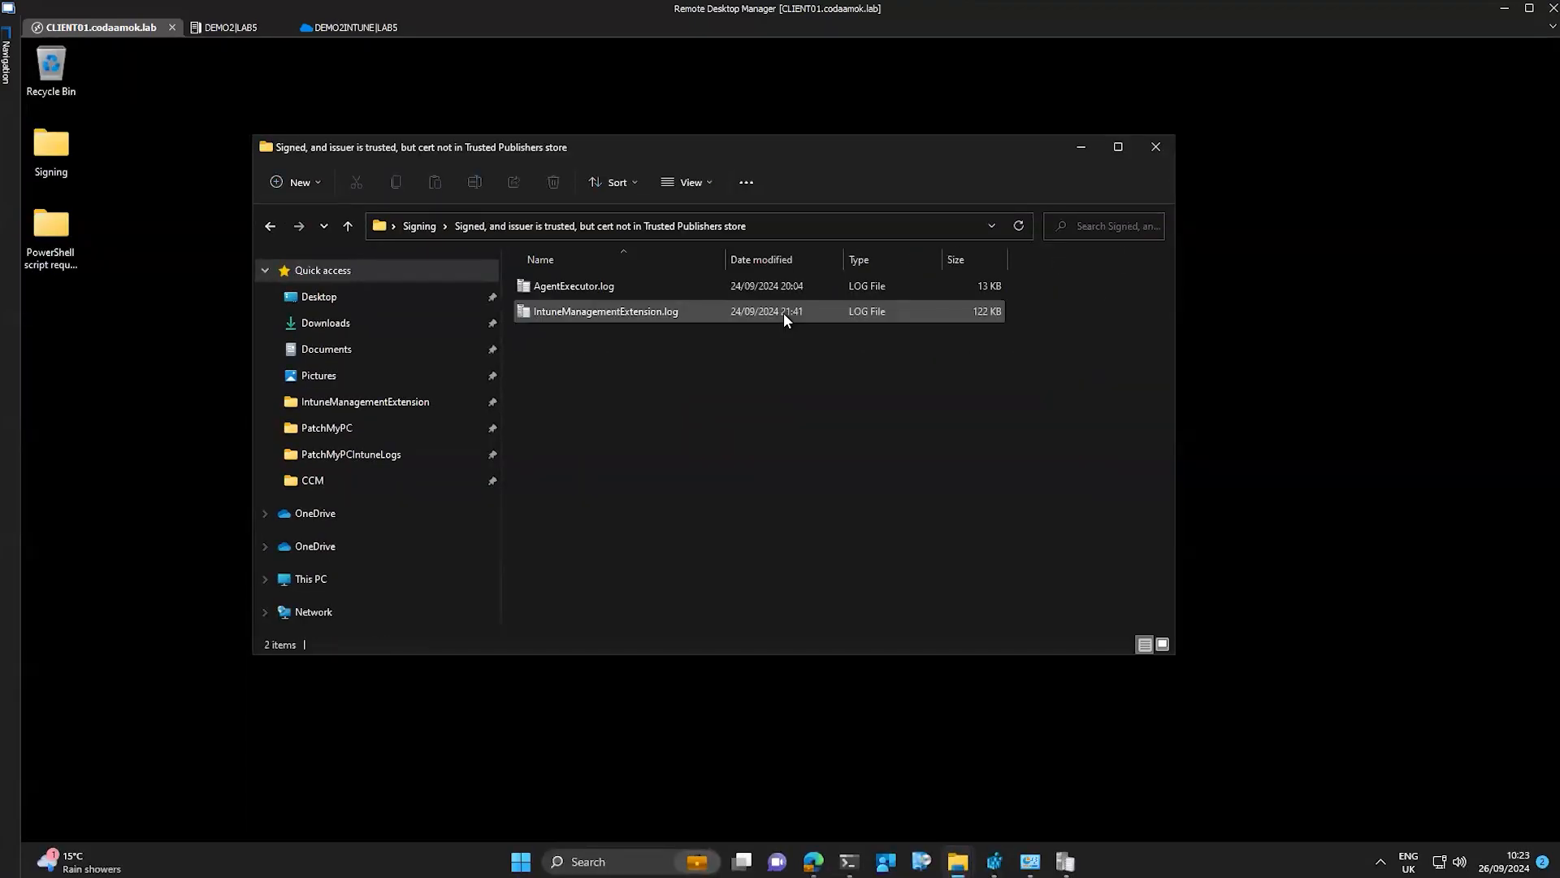
double_click(592, 286)
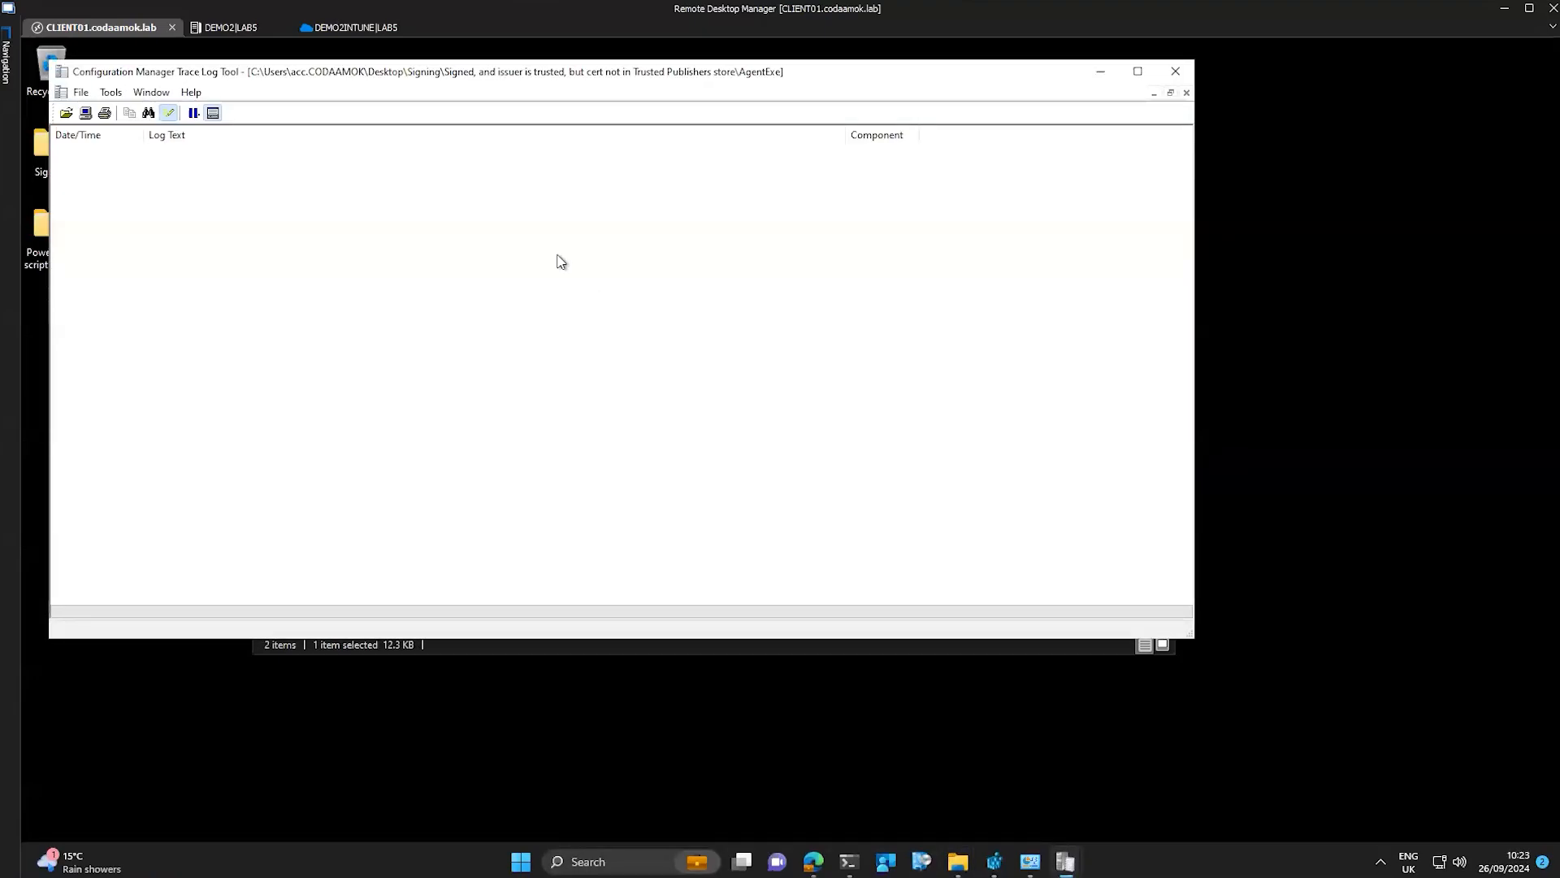
drag(451, 72, 577, 139)
scroll(453, 334, up, 6)
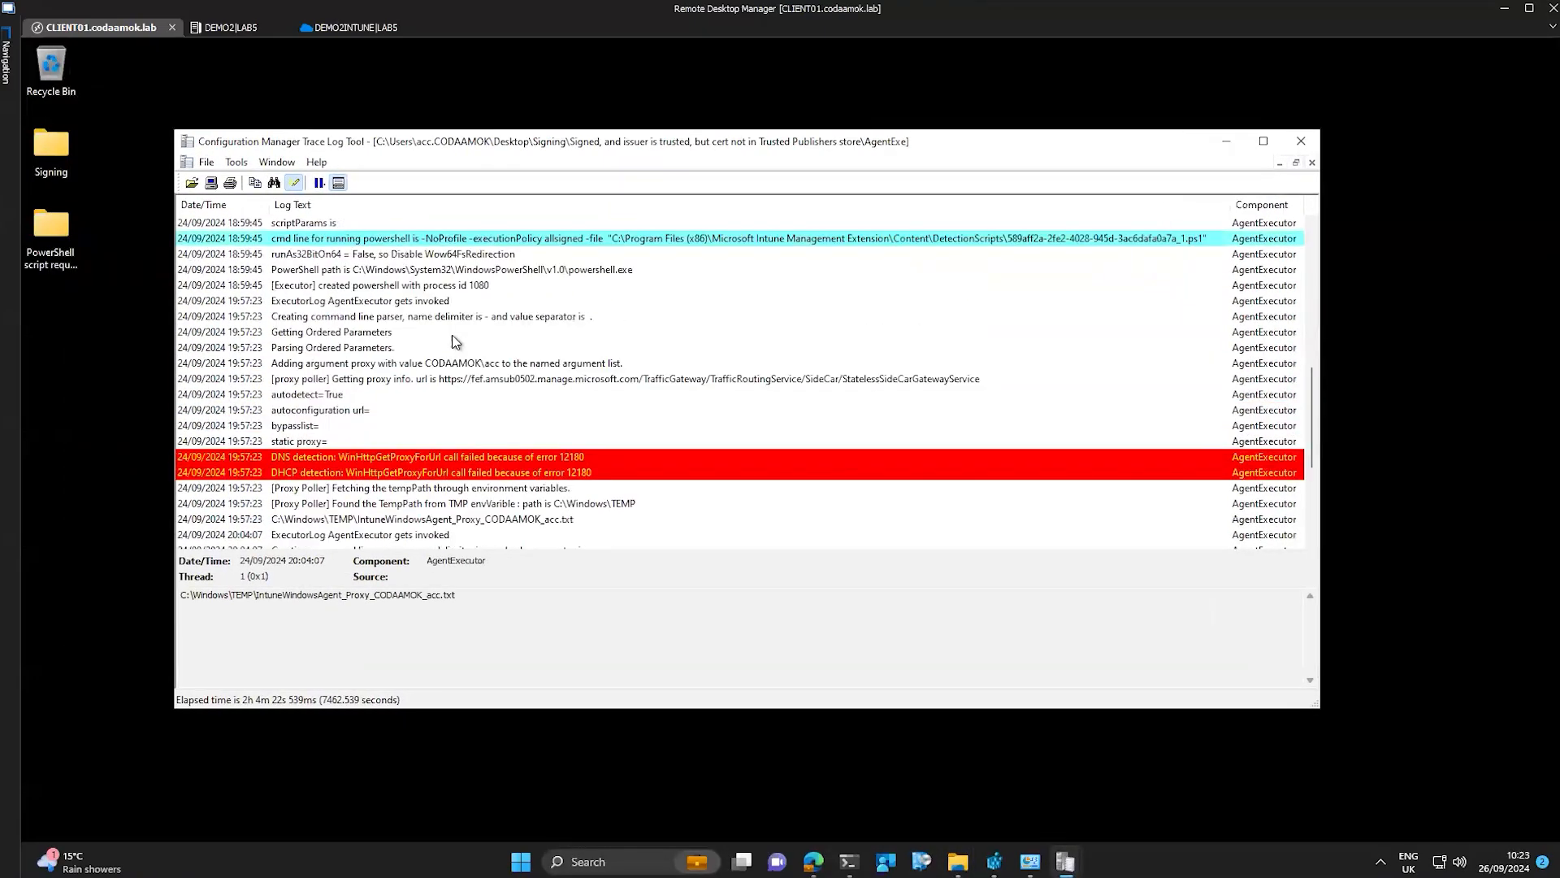
scroll(453, 336, down, 1)
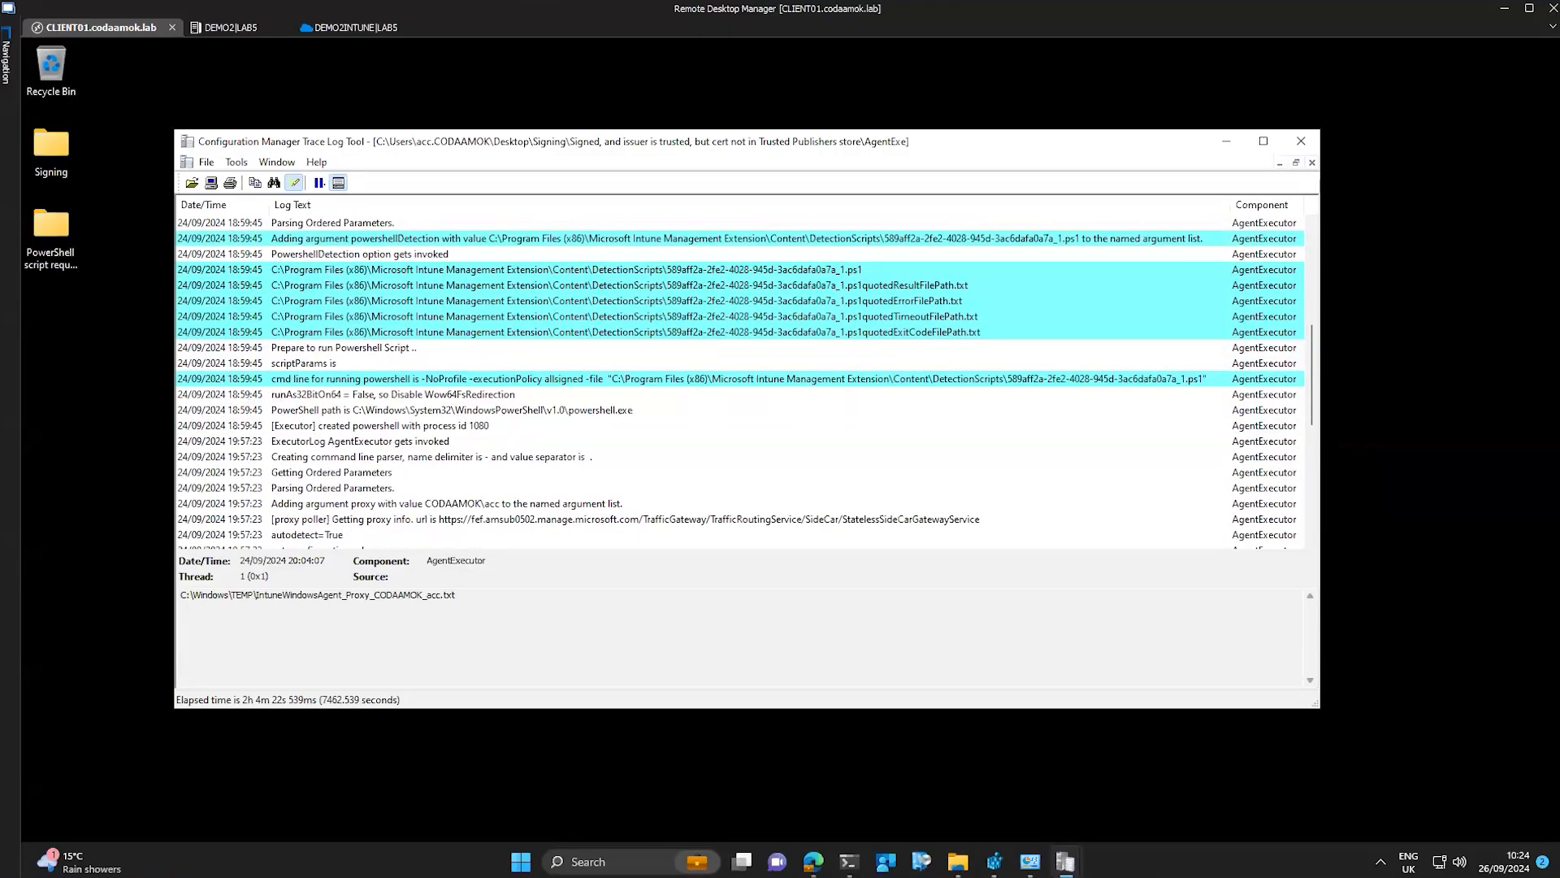
Point an arrow at the "created powershell with process id" entry and mark the timestamps of it and the following entry
key(ctrl+1)
click(332, 404)
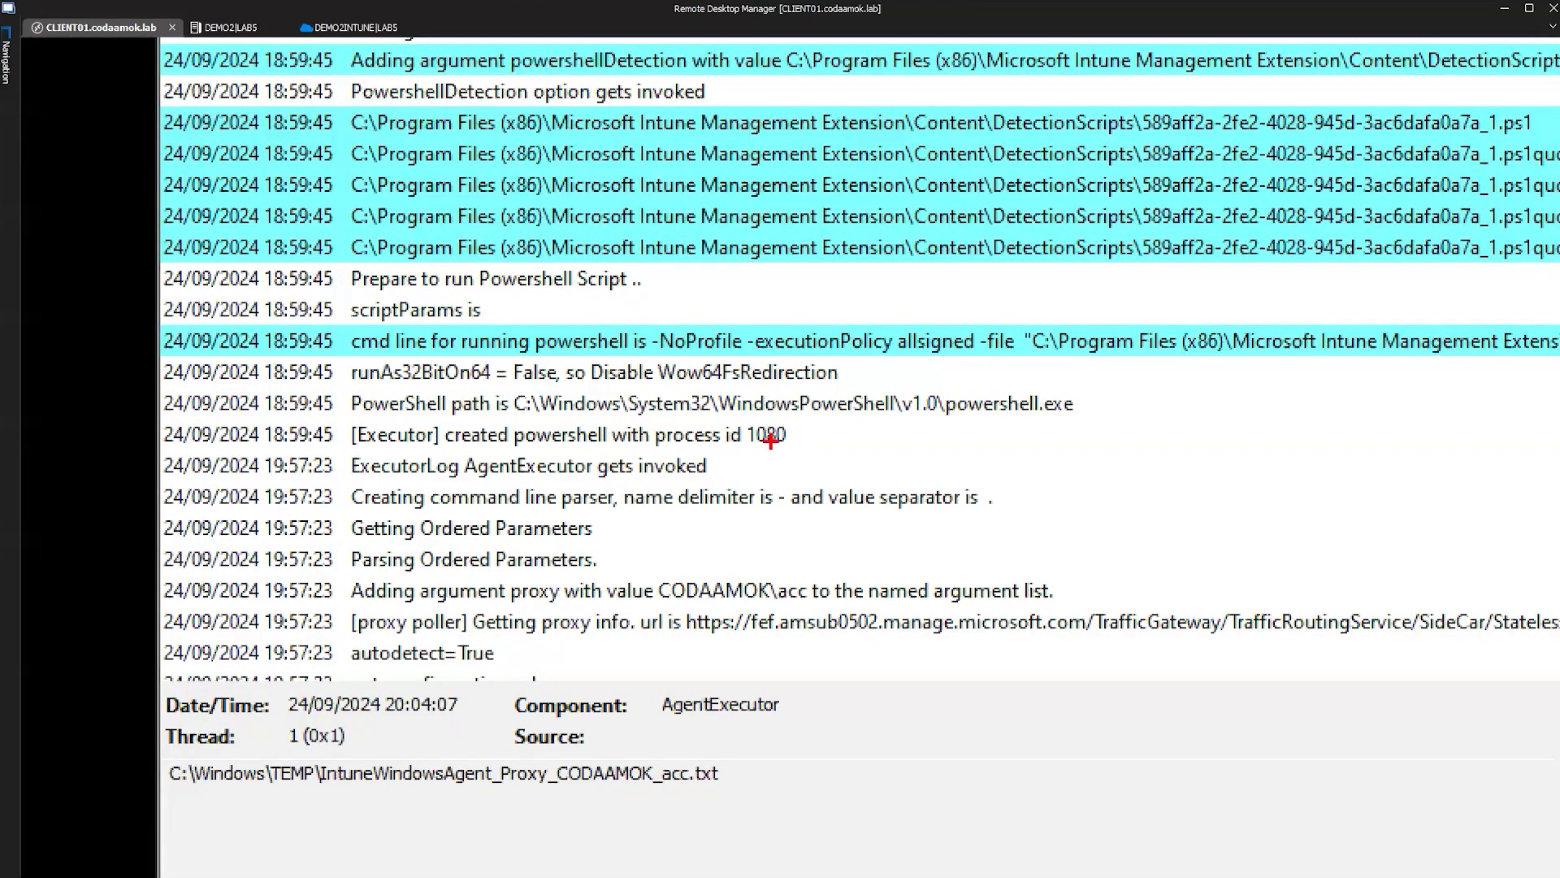
drag(784, 449, 922, 528)
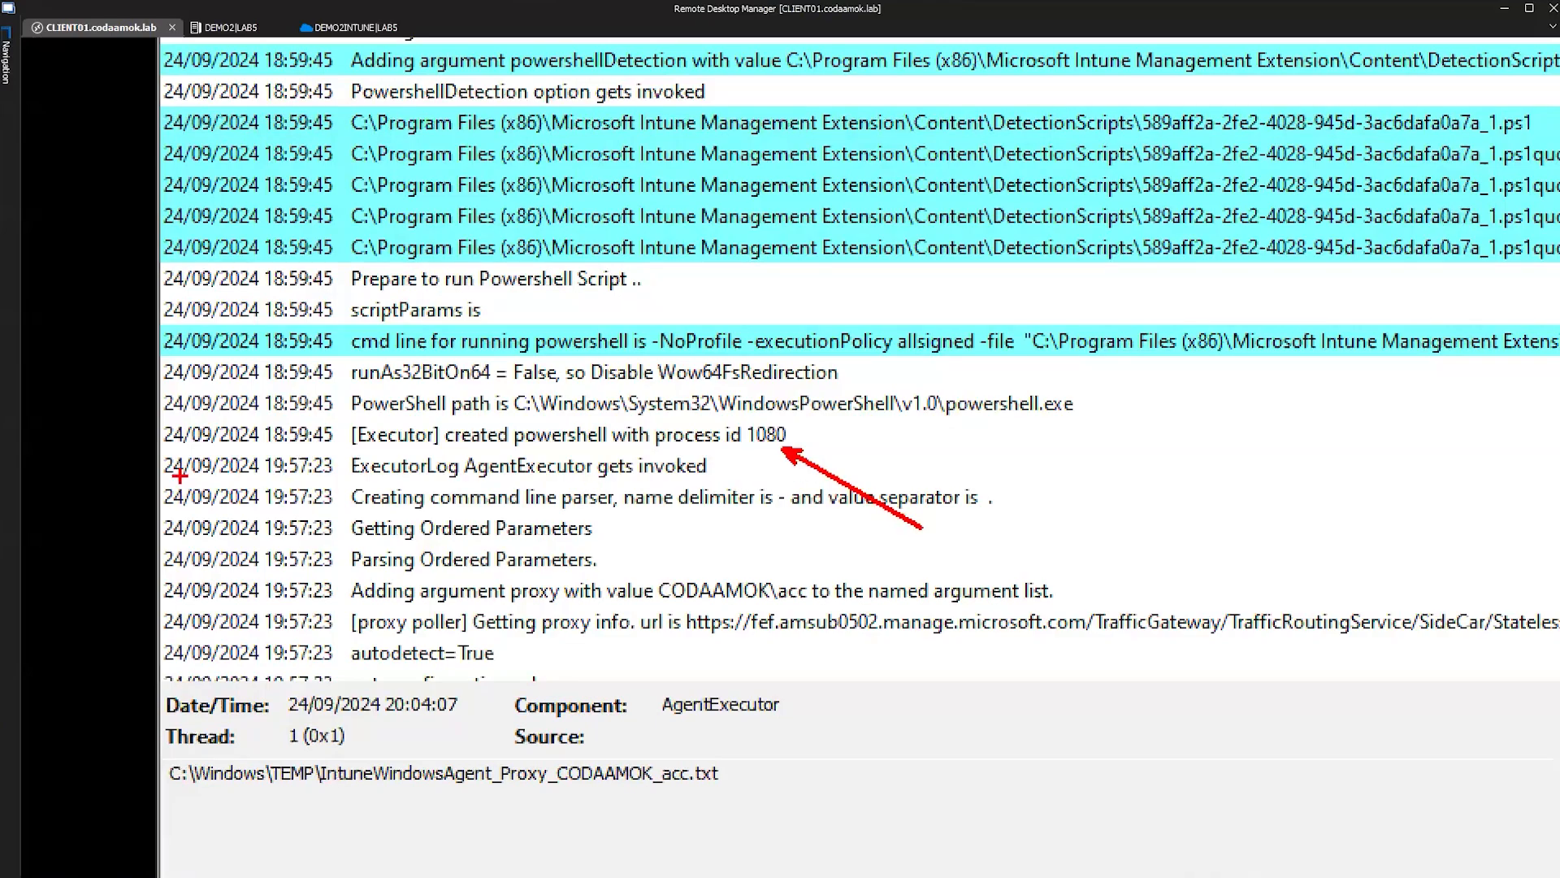
drag(135, 415, 398, 485)
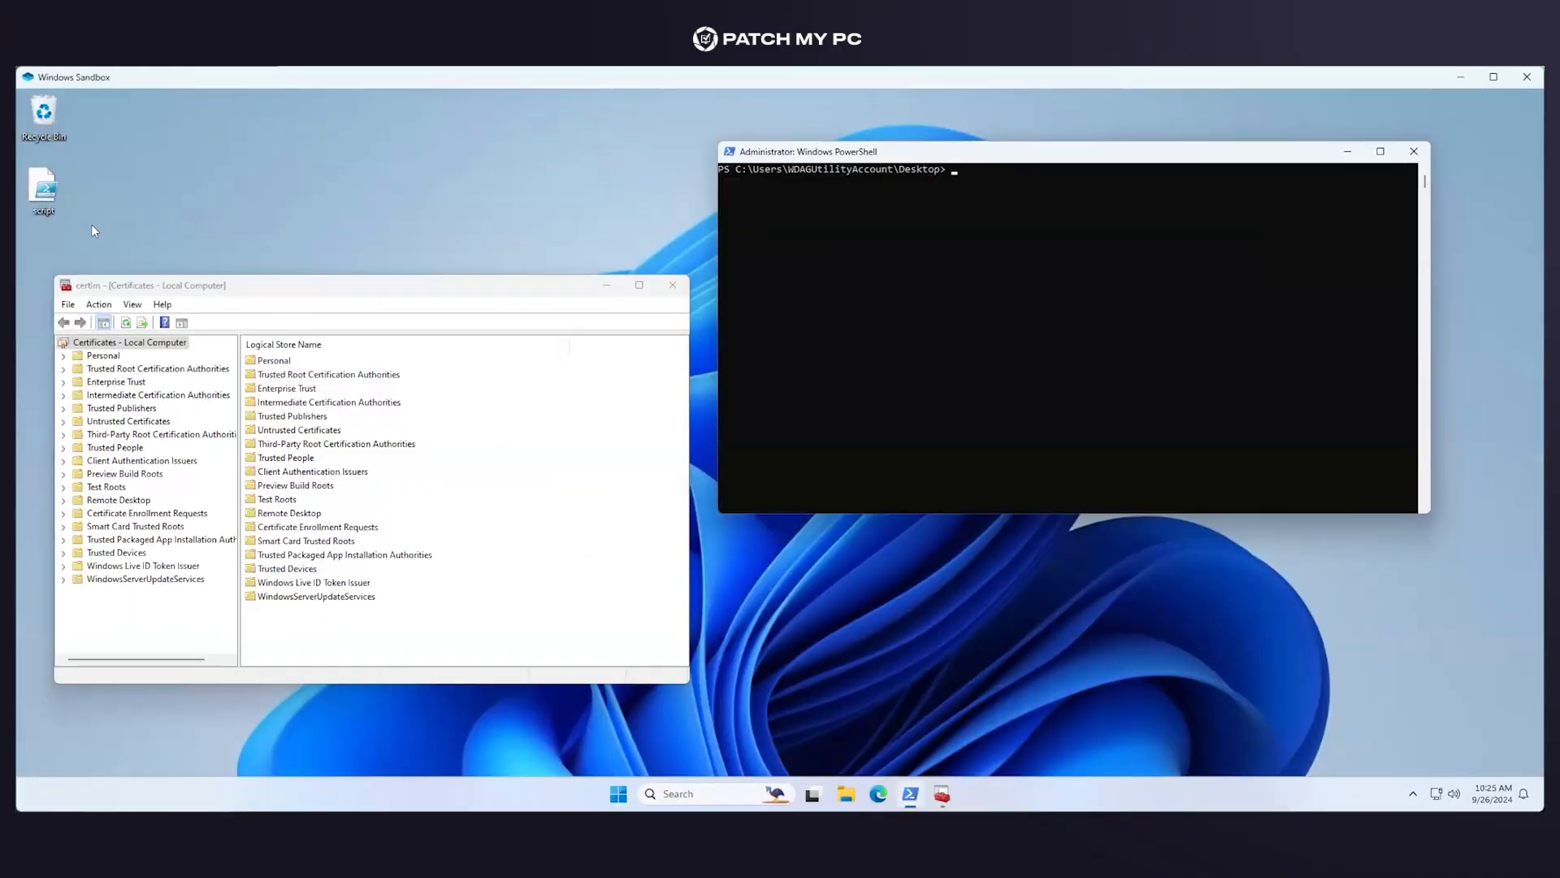
In Windows Sandbox, view the desktop script's signing certificate from its digital signature details and select the root CA in the certification path
right_click(53, 203)
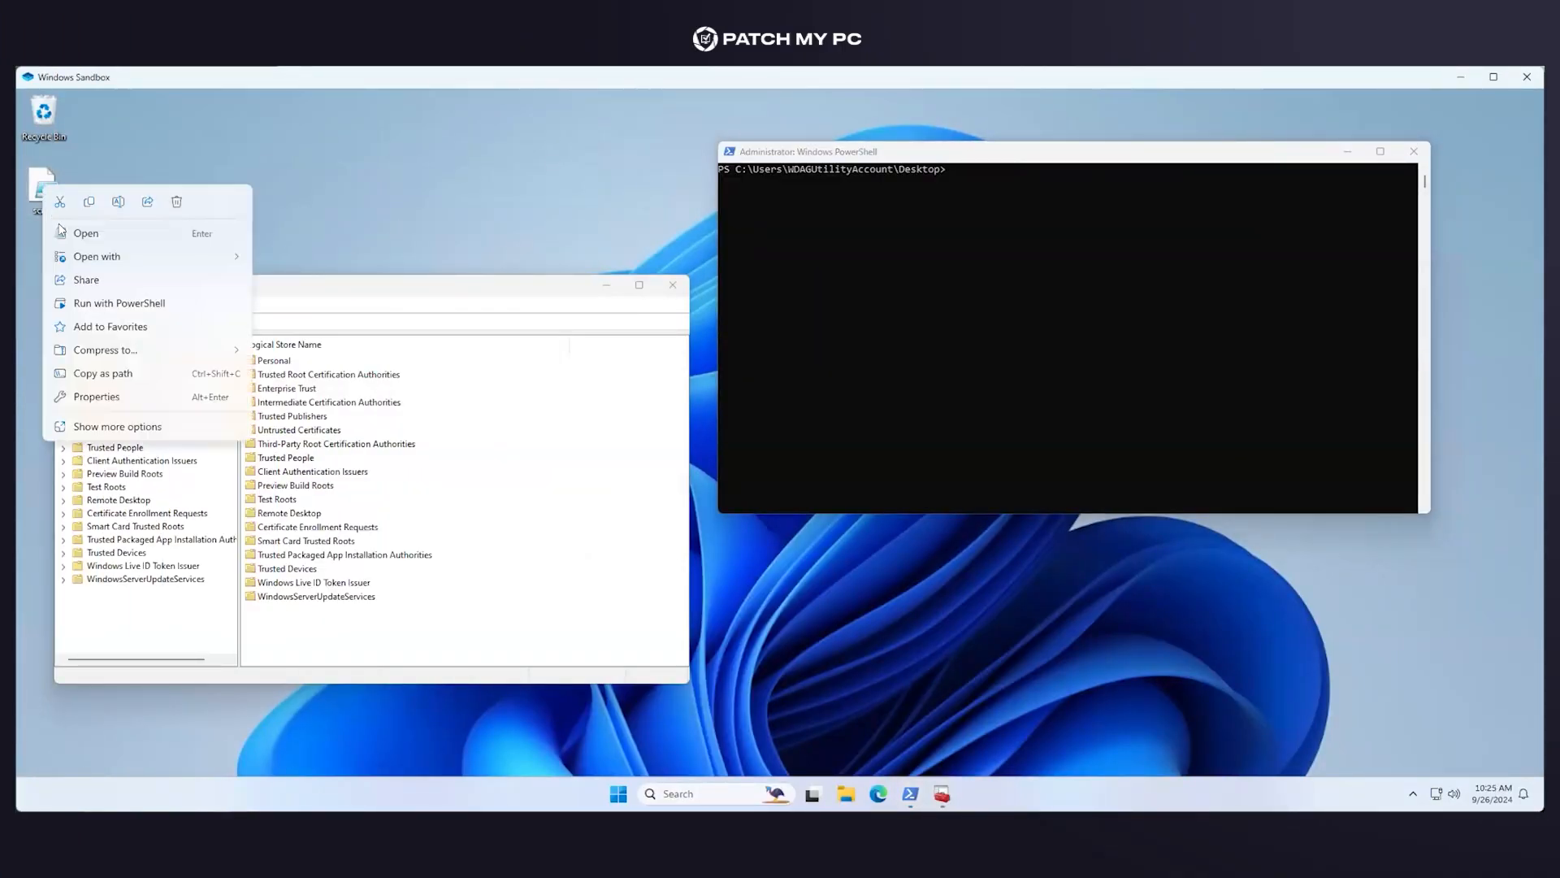
click(92, 396)
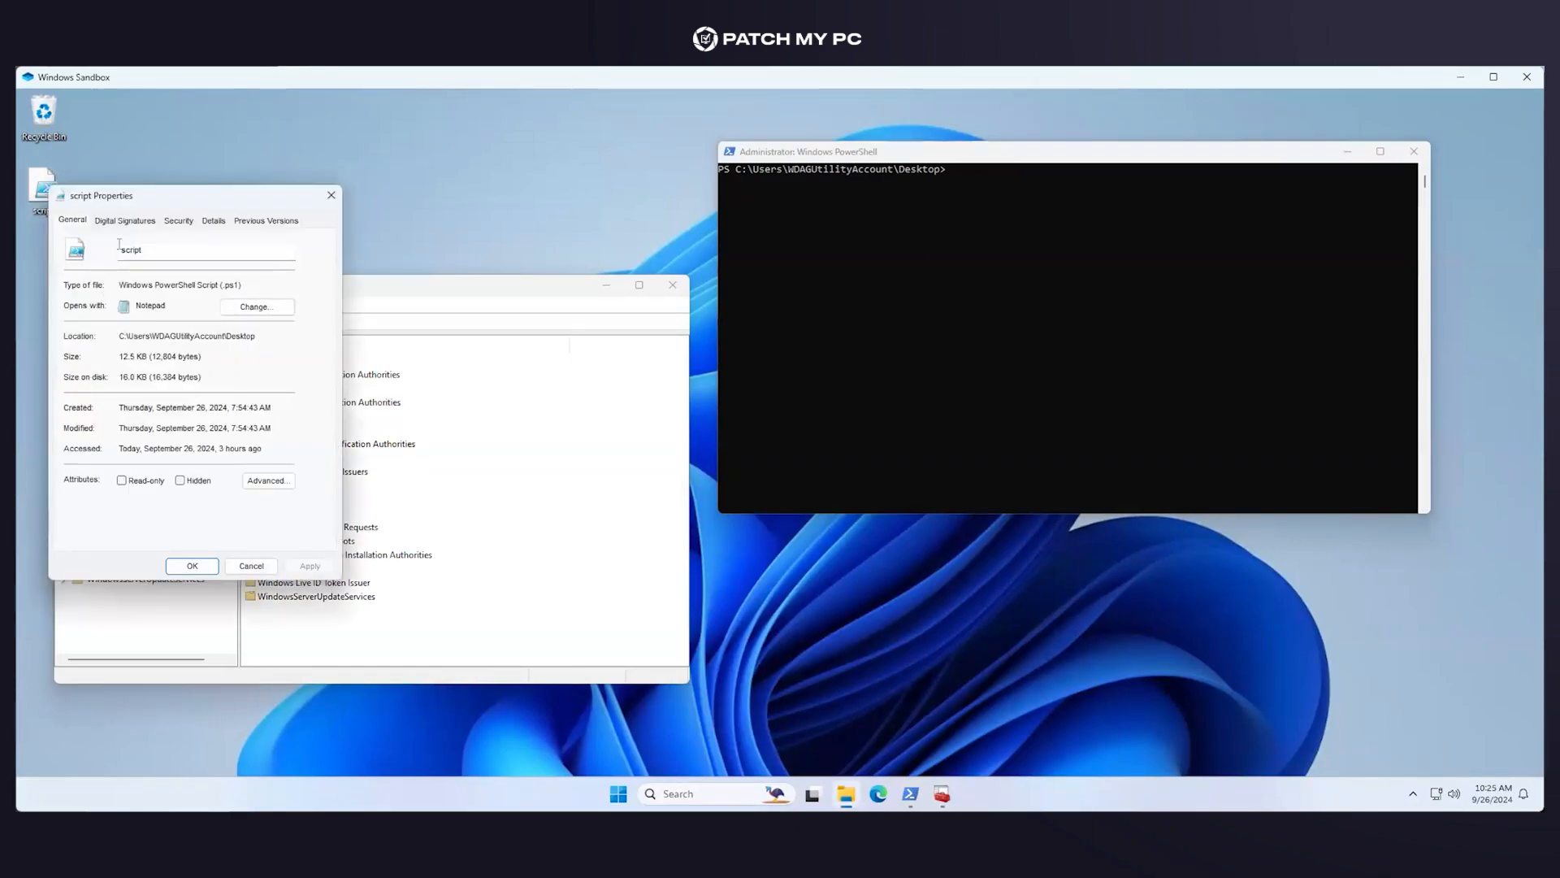
click(127, 228)
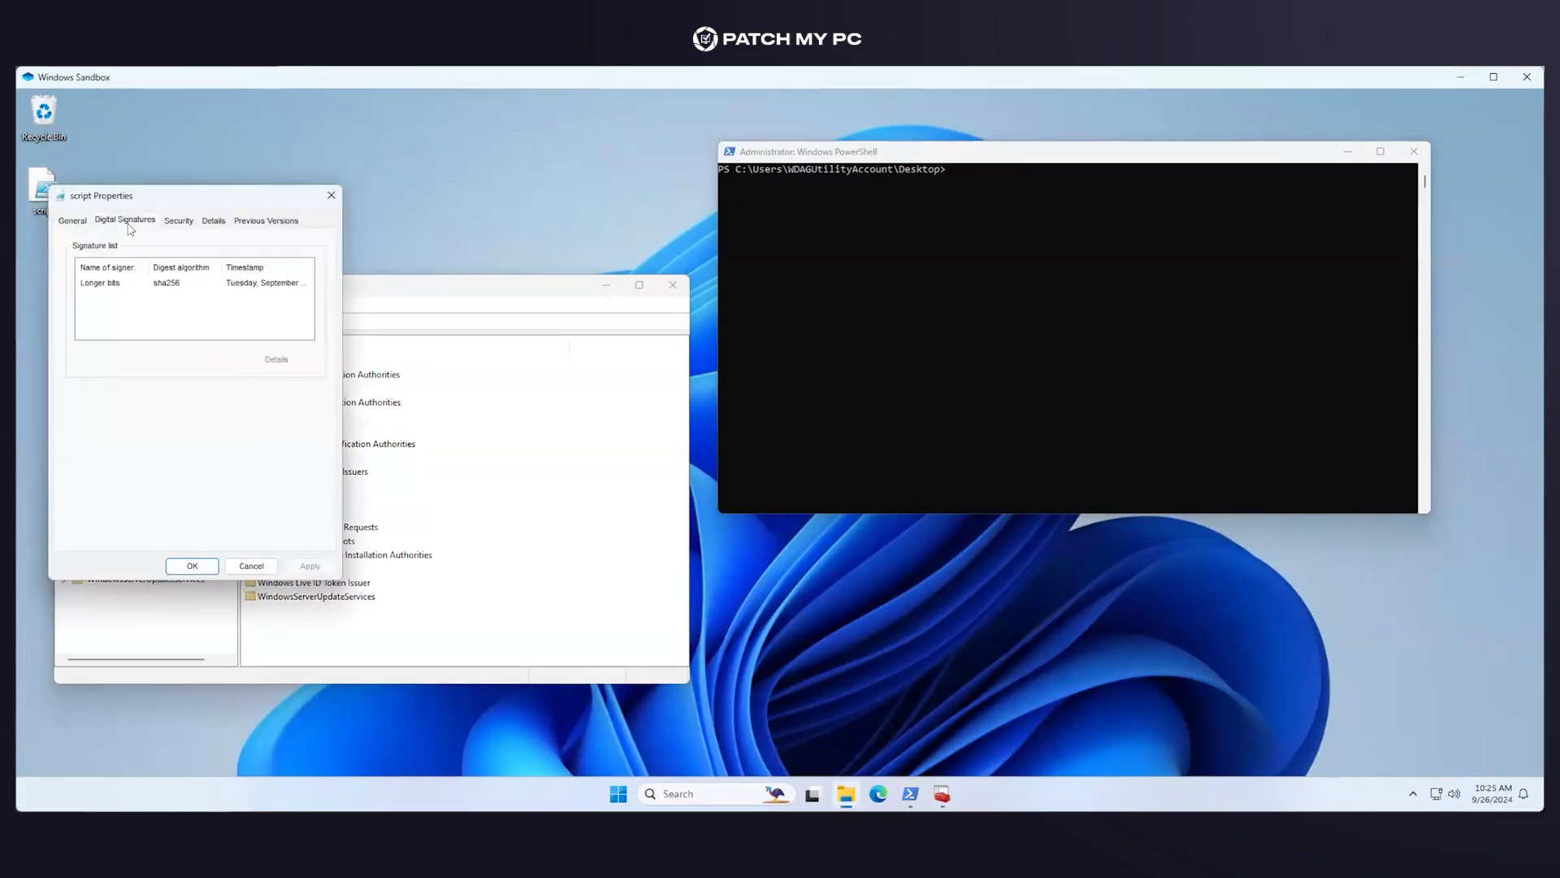
click(120, 282)
click(260, 359)
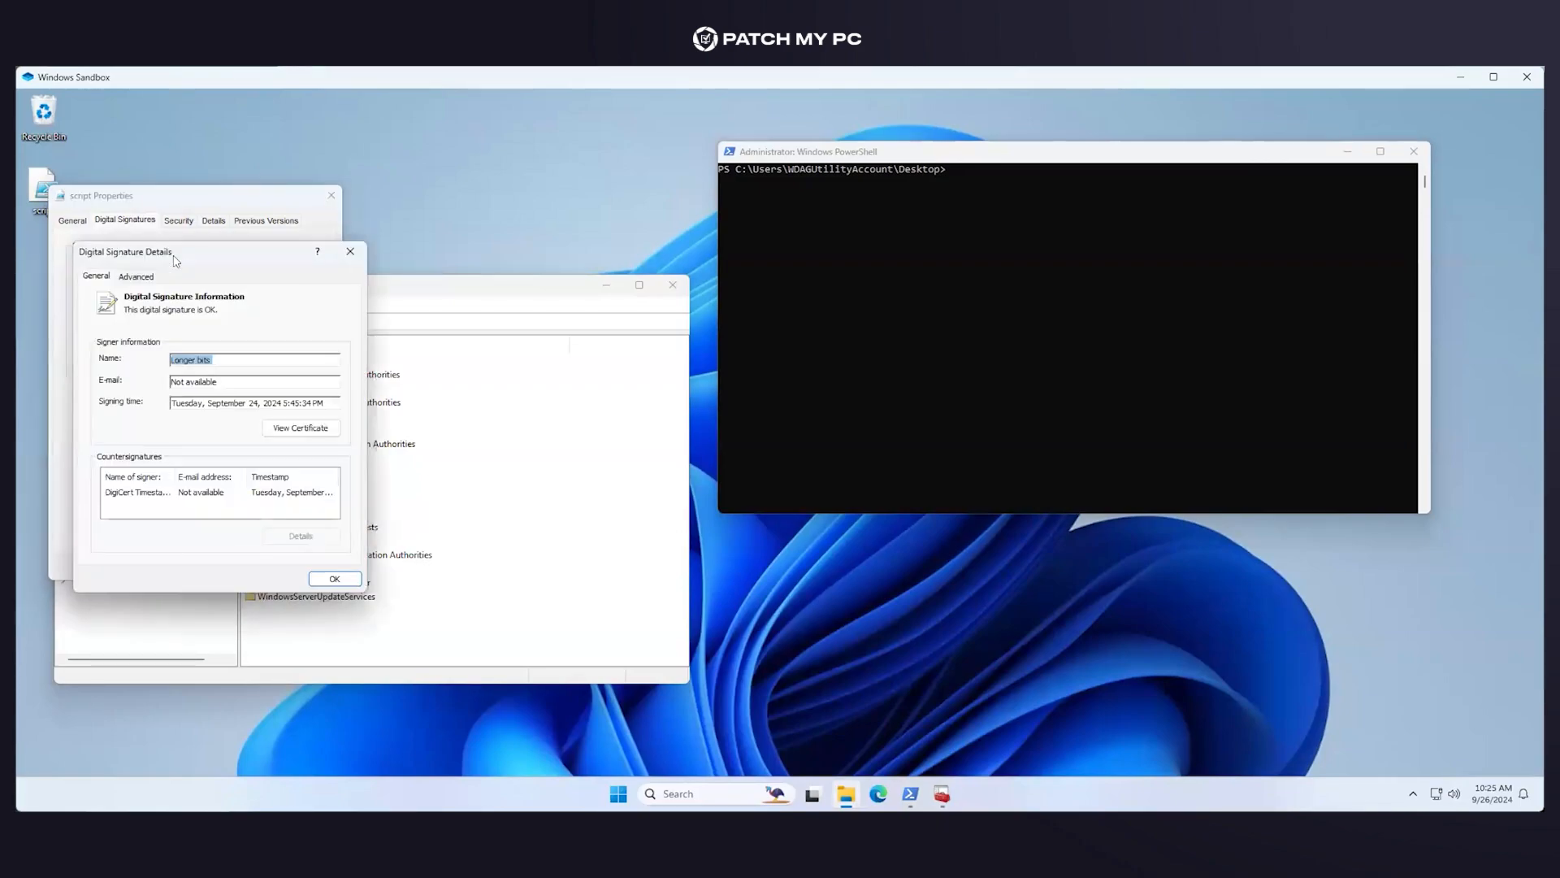
click(300, 430)
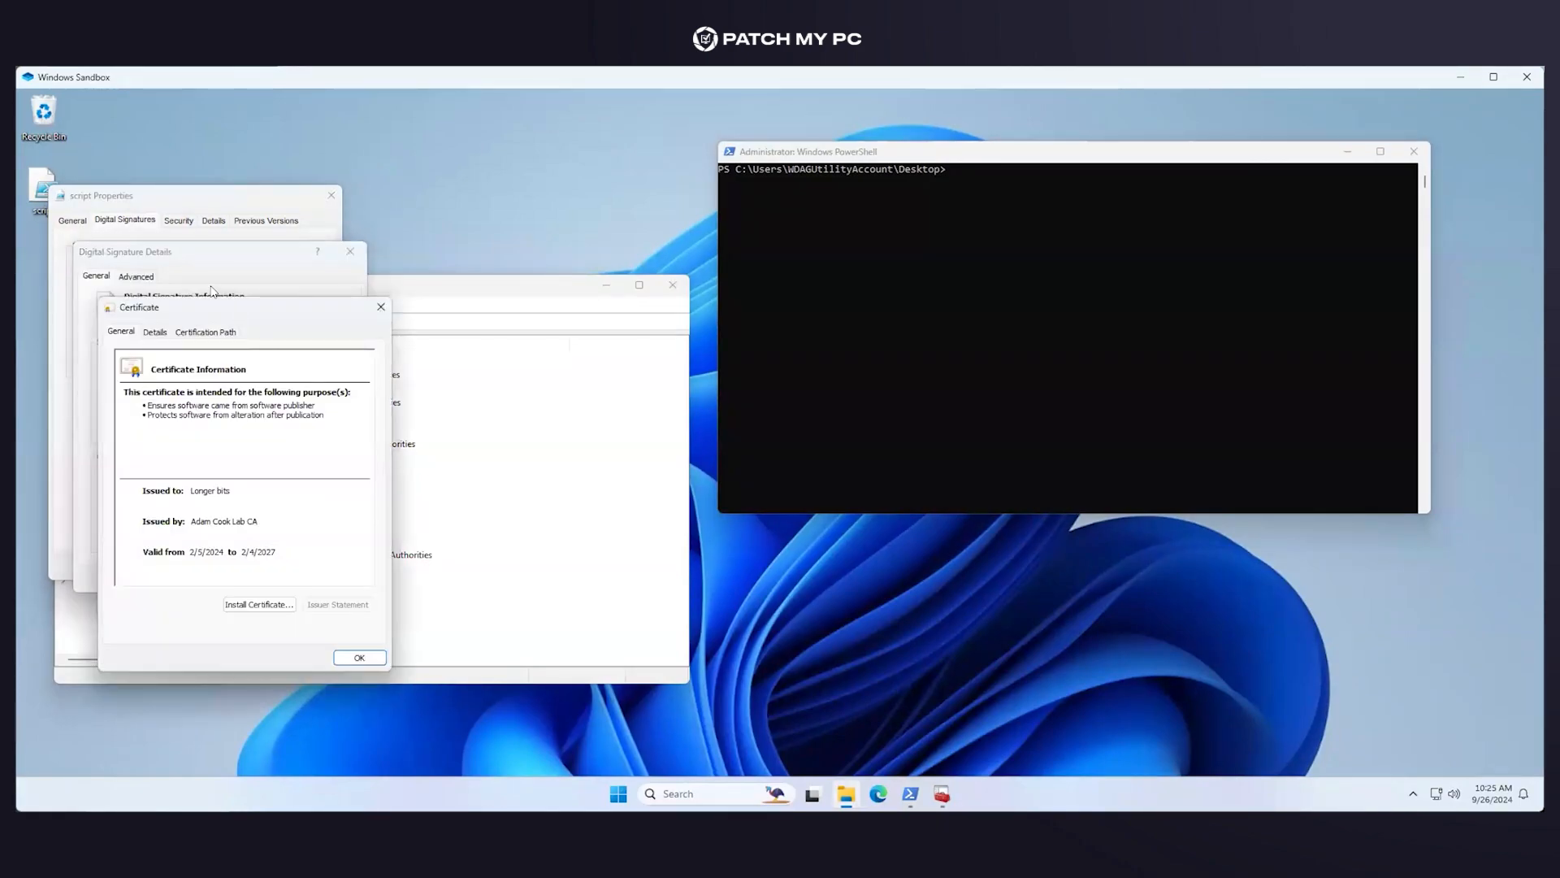
click(205, 332)
click(173, 369)
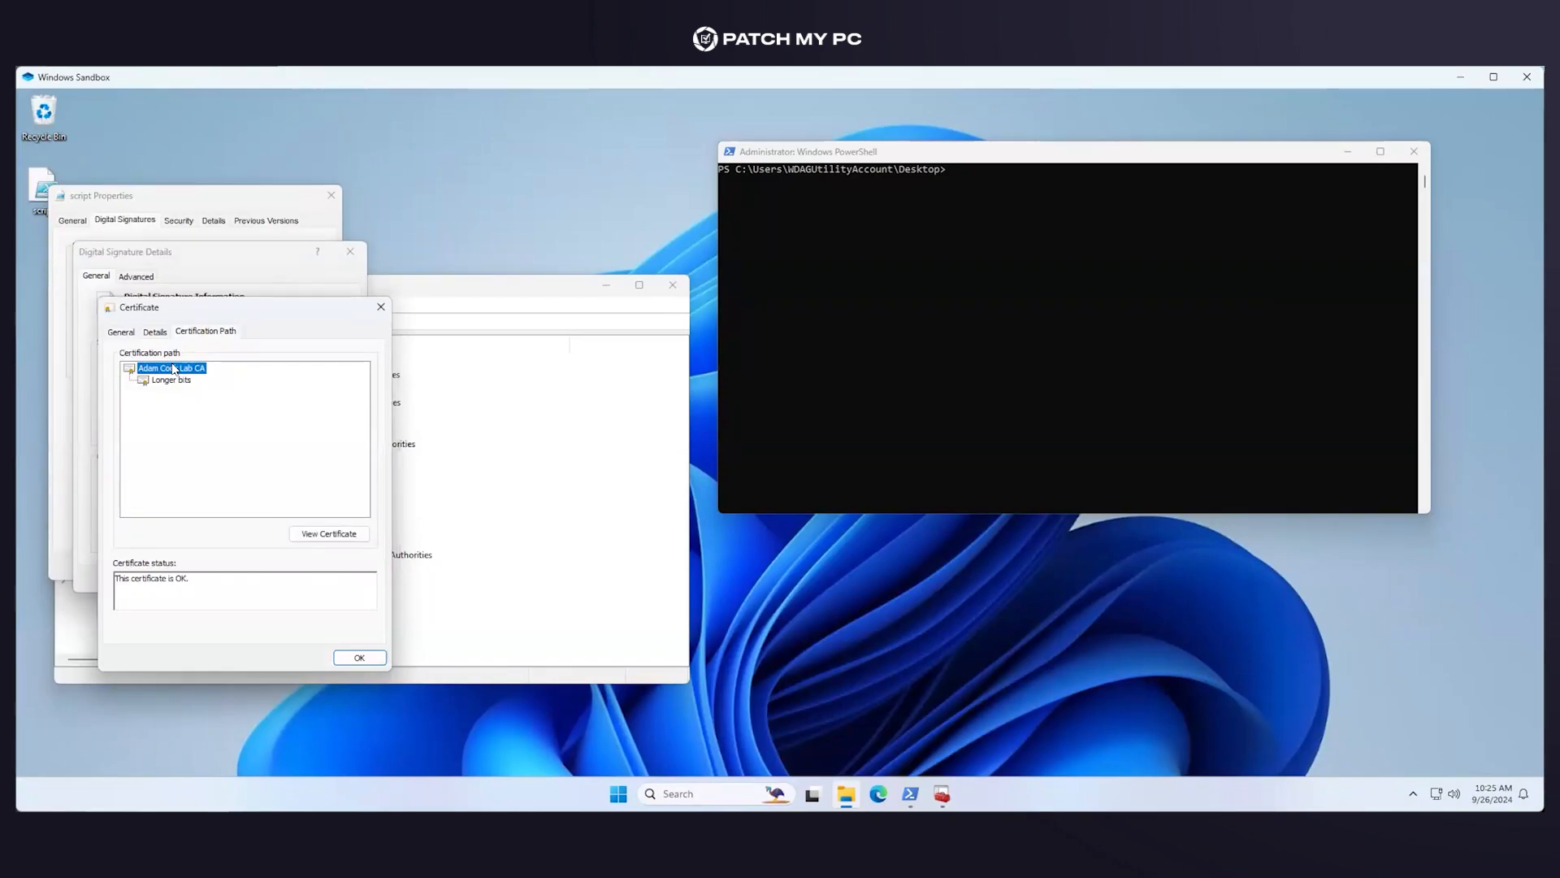
Place the local computer certificates console beside the Certificate window, select the Longer bits certificate, and show the Trusted Publishers store
drag(636, 294, 990, 326)
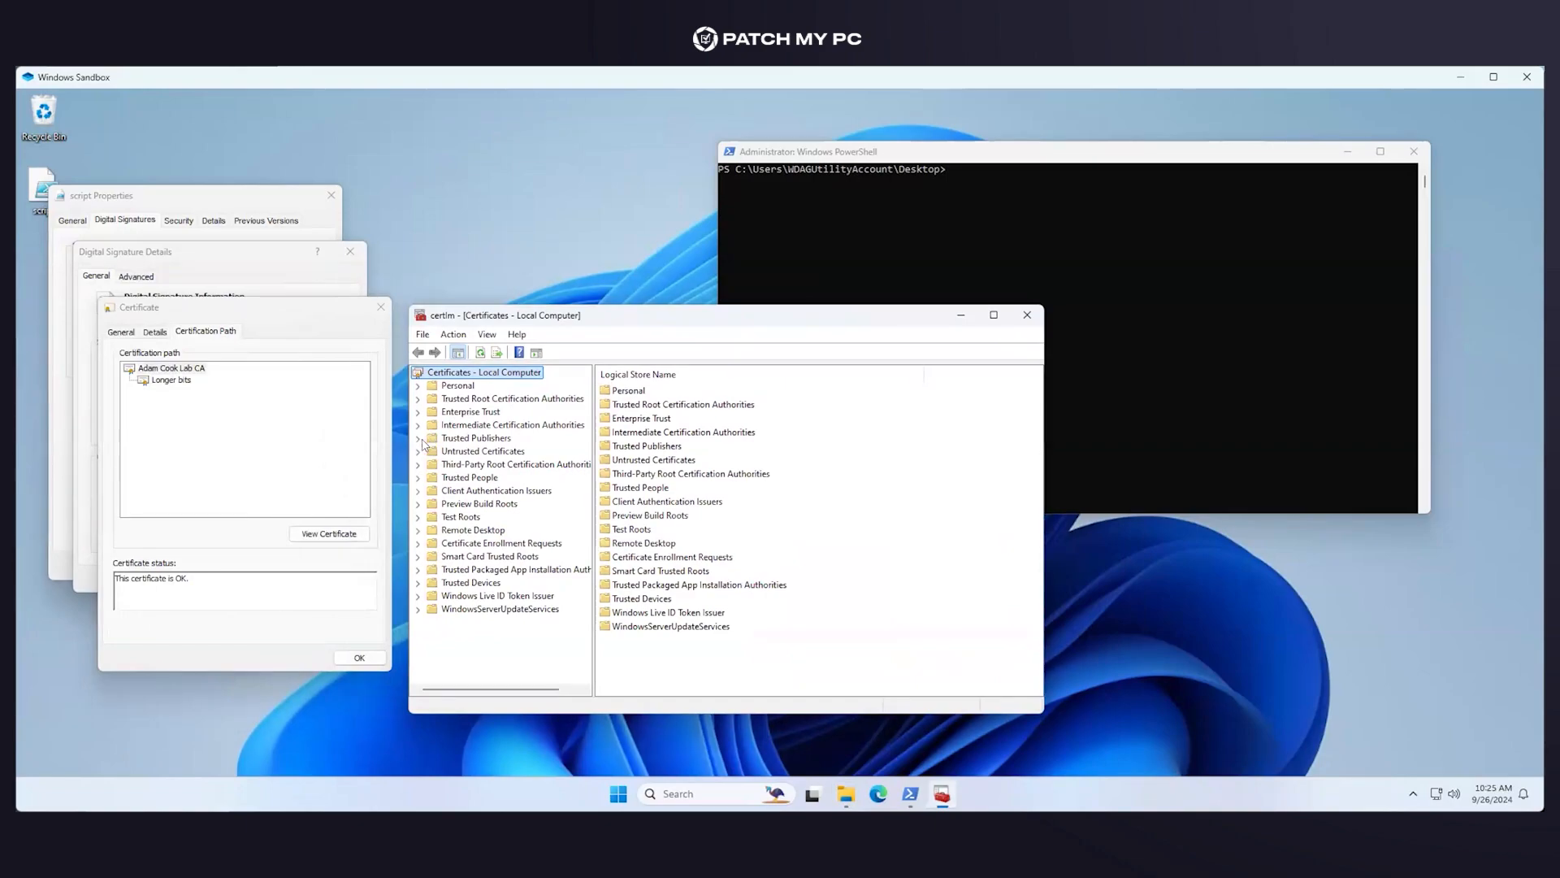
click(170, 380)
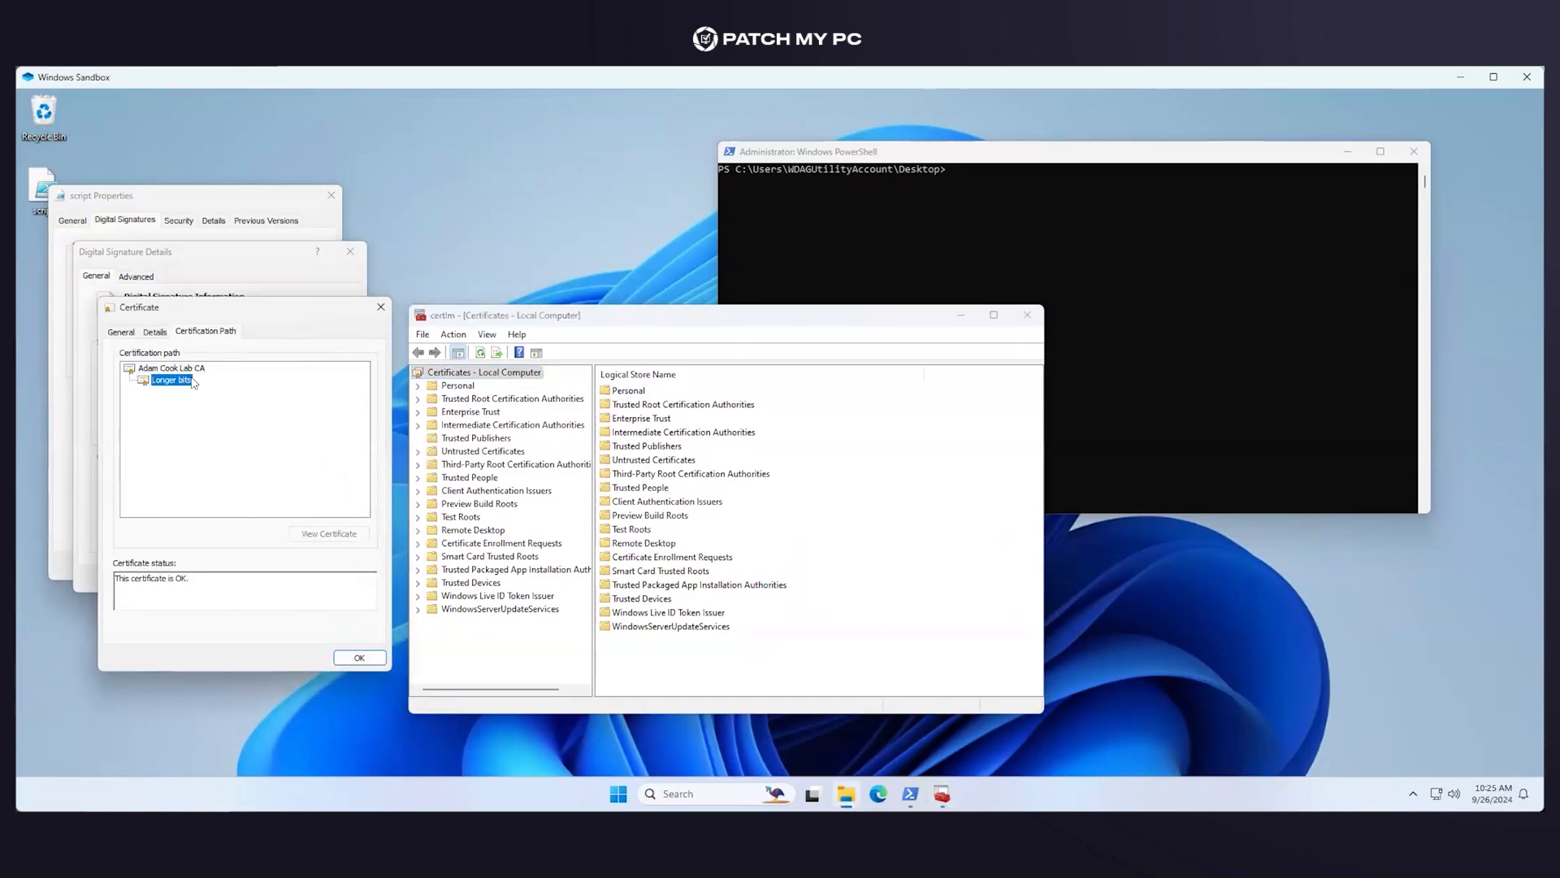
click(493, 443)
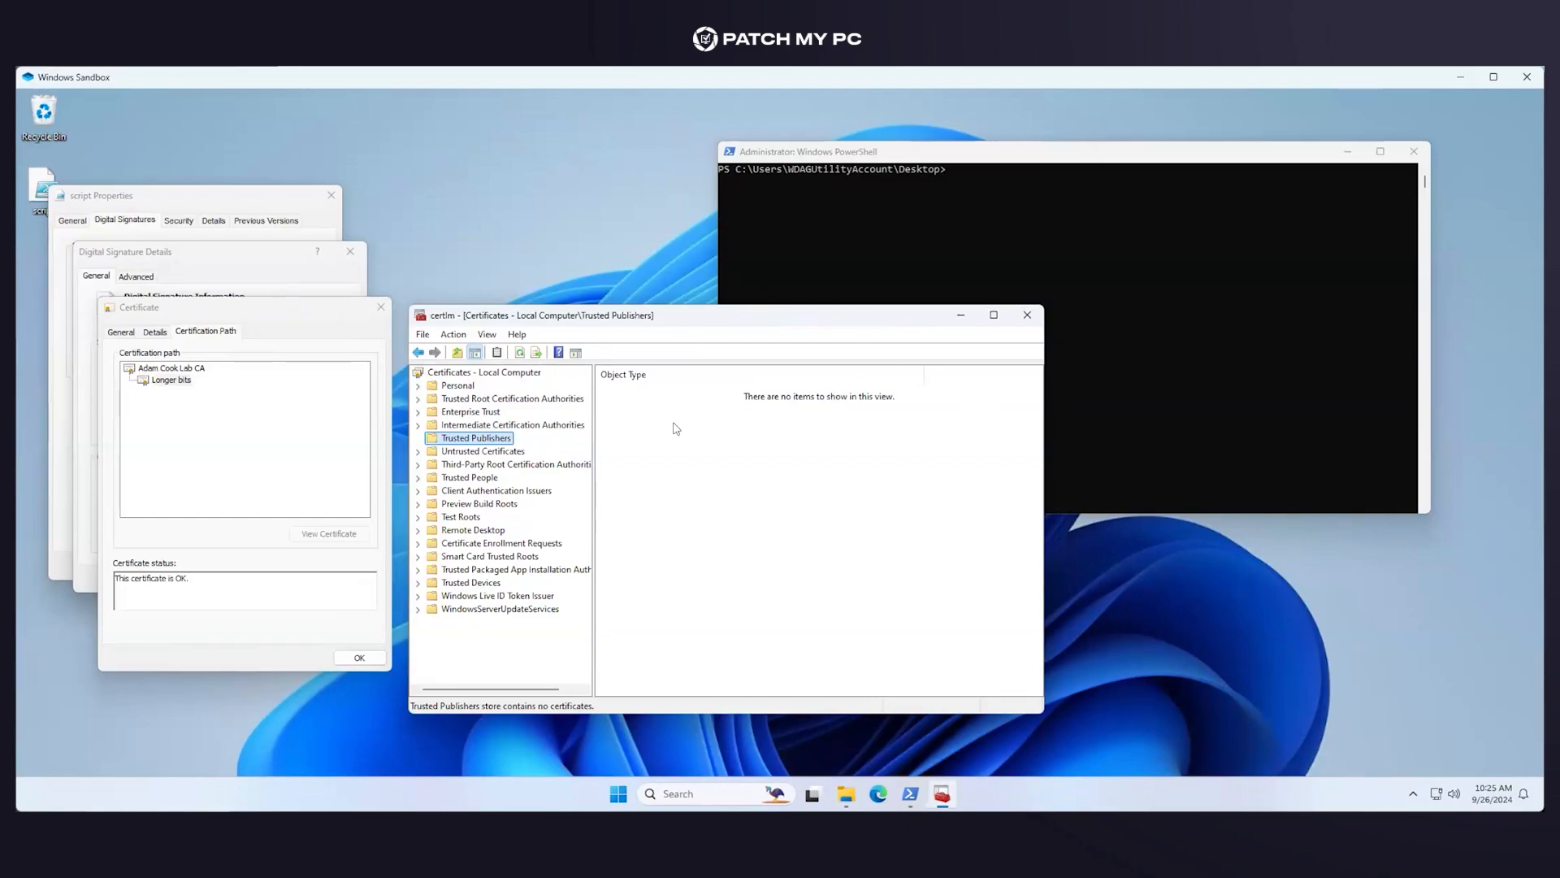
Run .\script.ps1 from the Desktop folder in the administrator PowerShell console
click(816, 195)
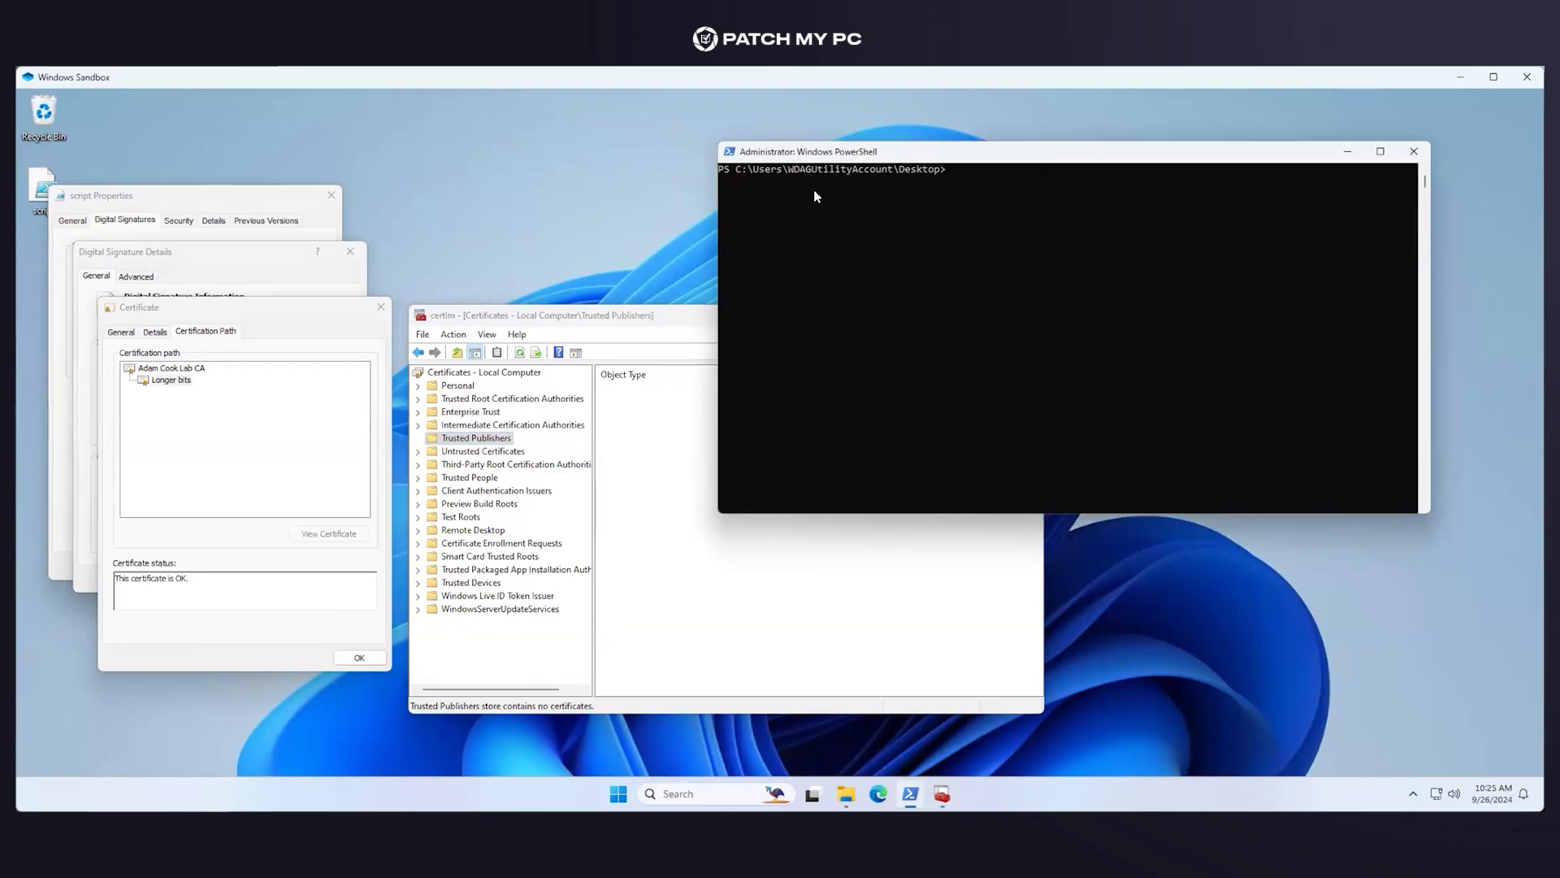
text(sc)
key(Tab)
key(Return)
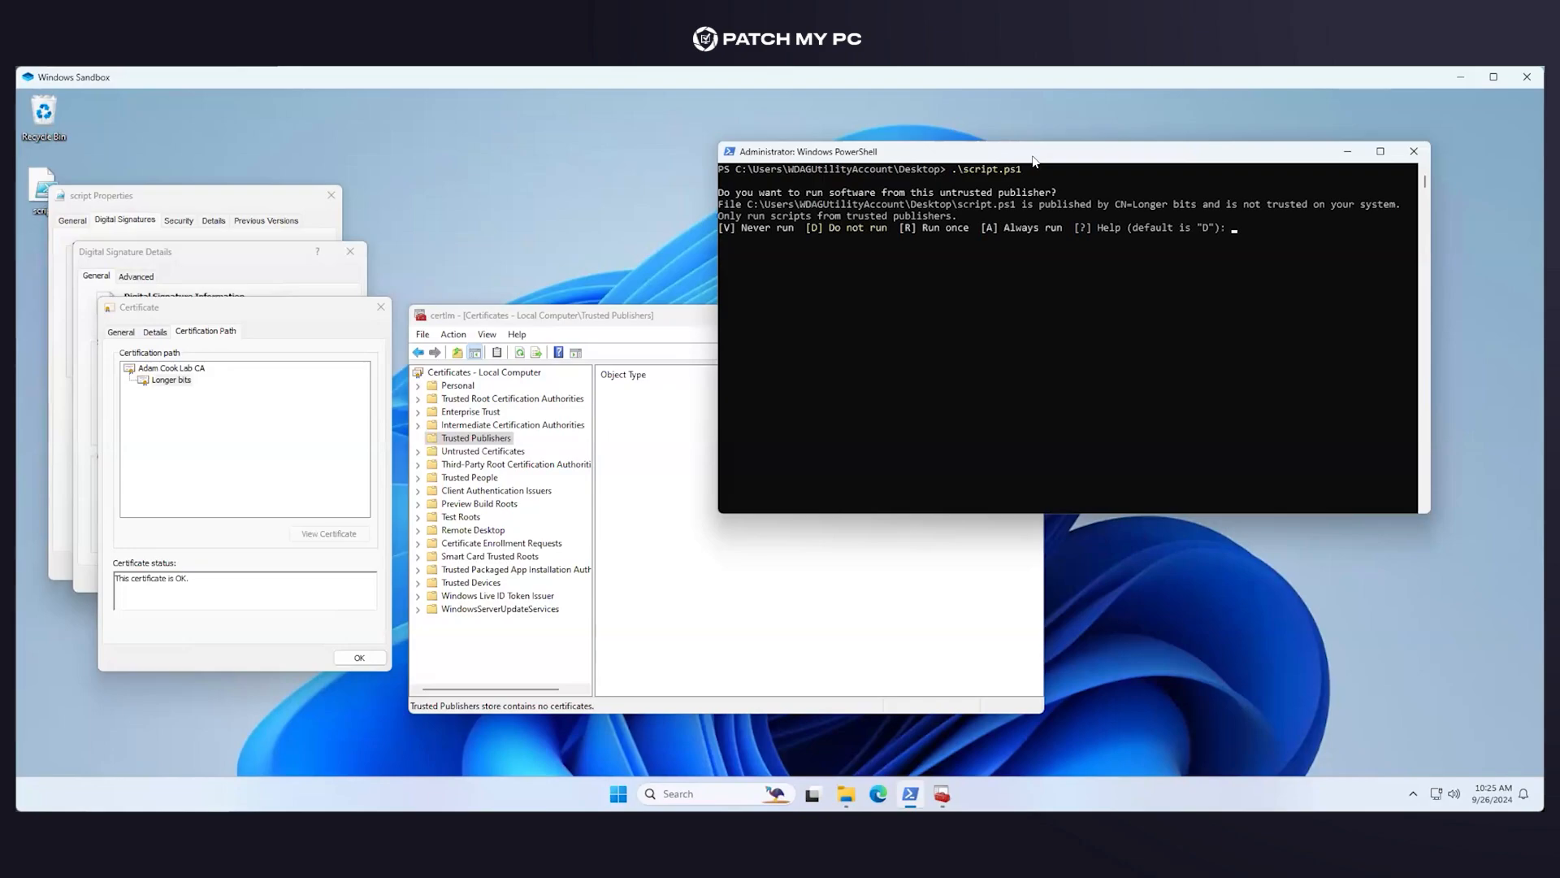
Enlarge the PowerShell console text, reposition the window, and highlight the question about running software from an untrusted publisher
drag(1034, 160, 744, 165)
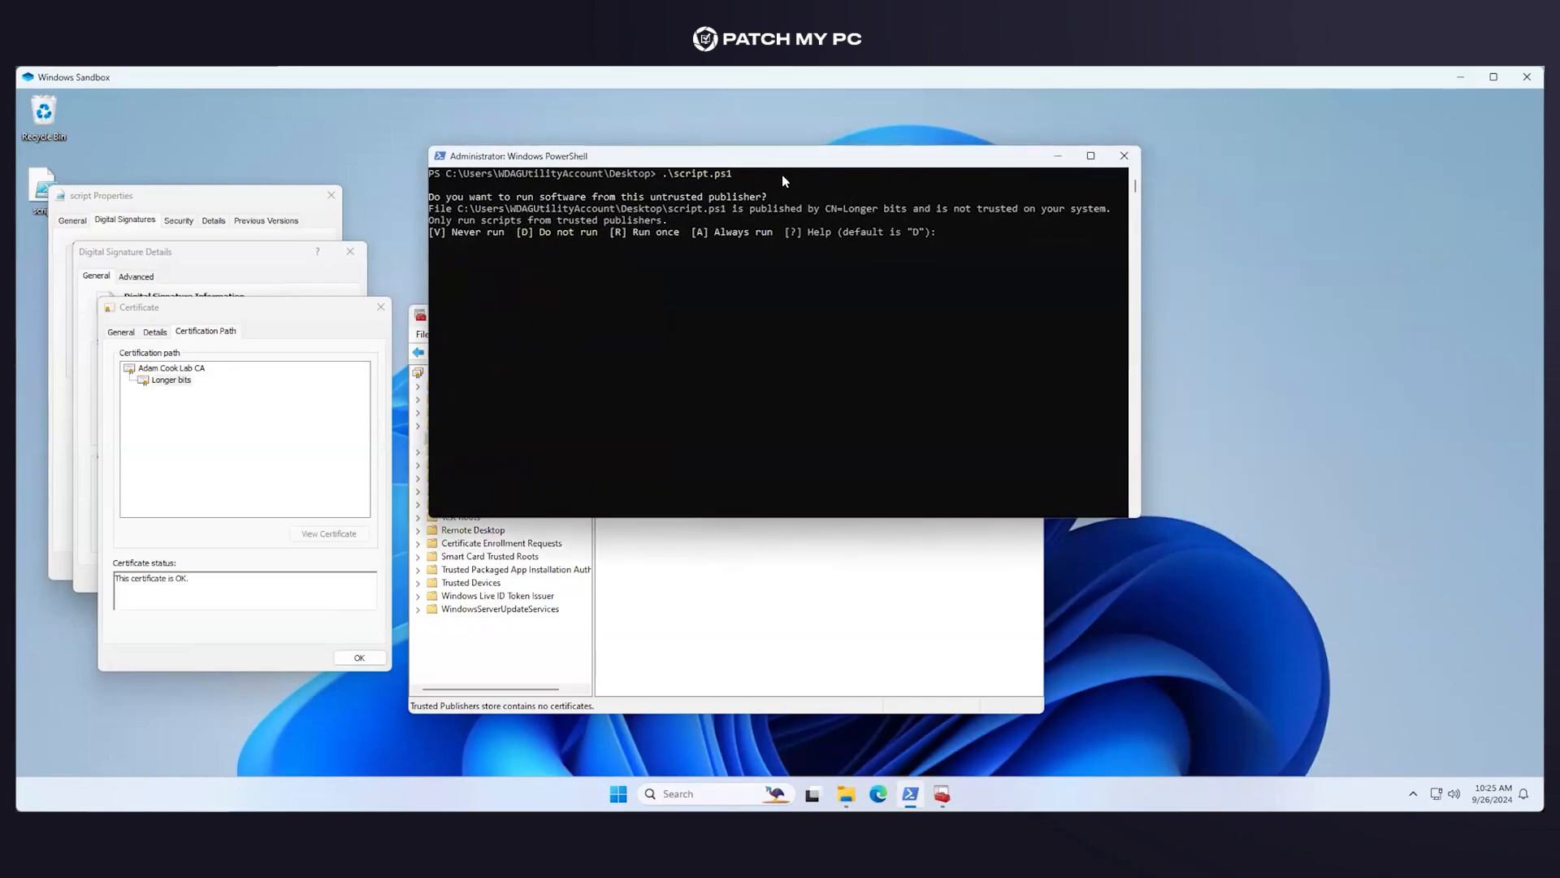
ctrl+scroll(739, 251, up, 4)
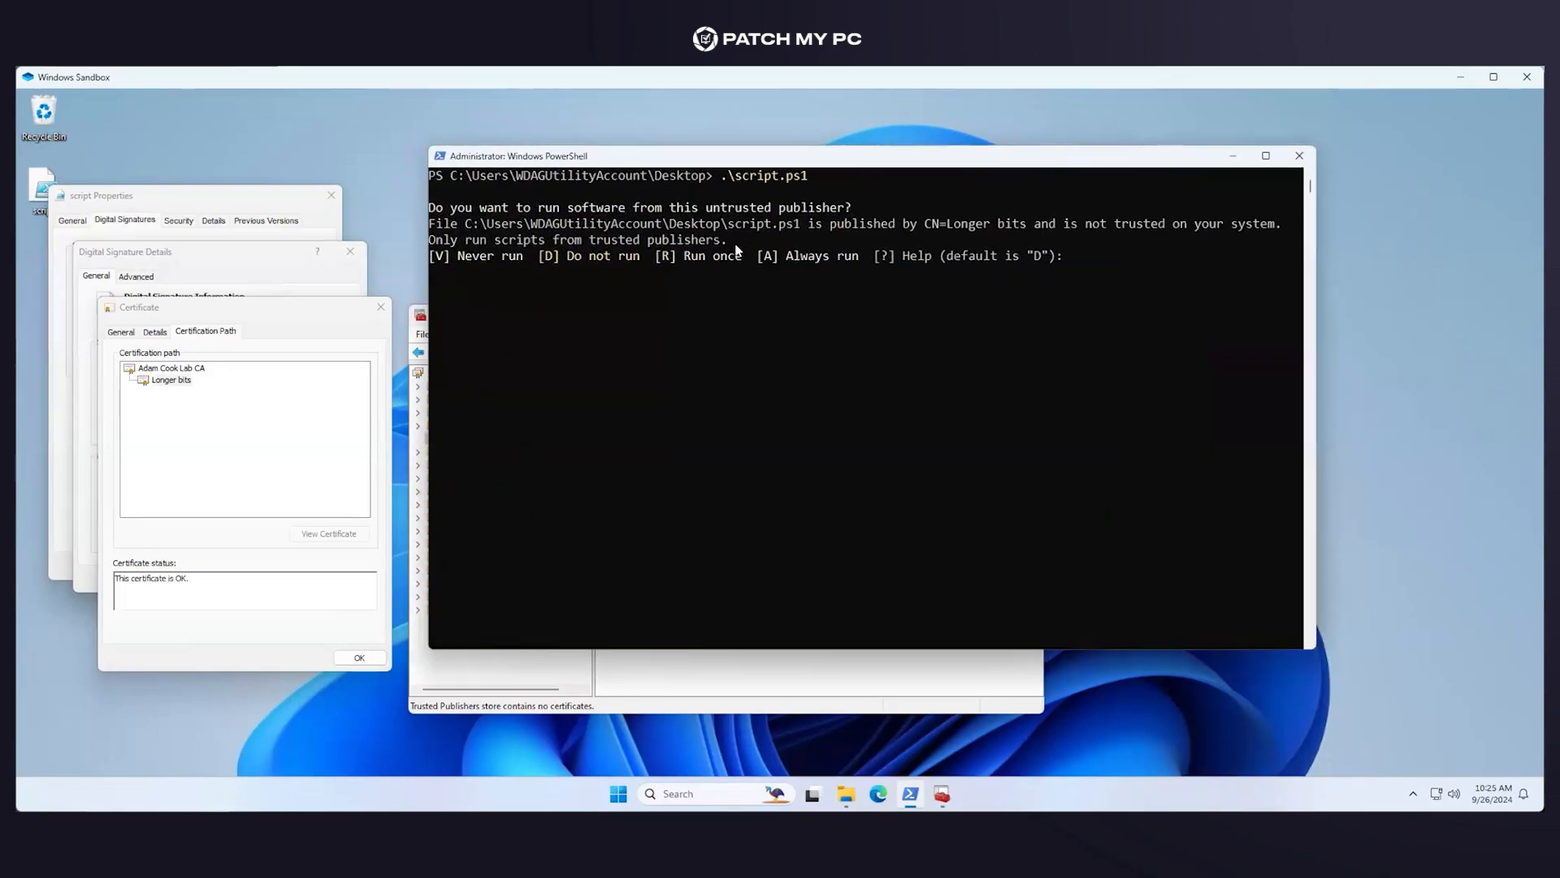
drag(822, 162, 691, 171)
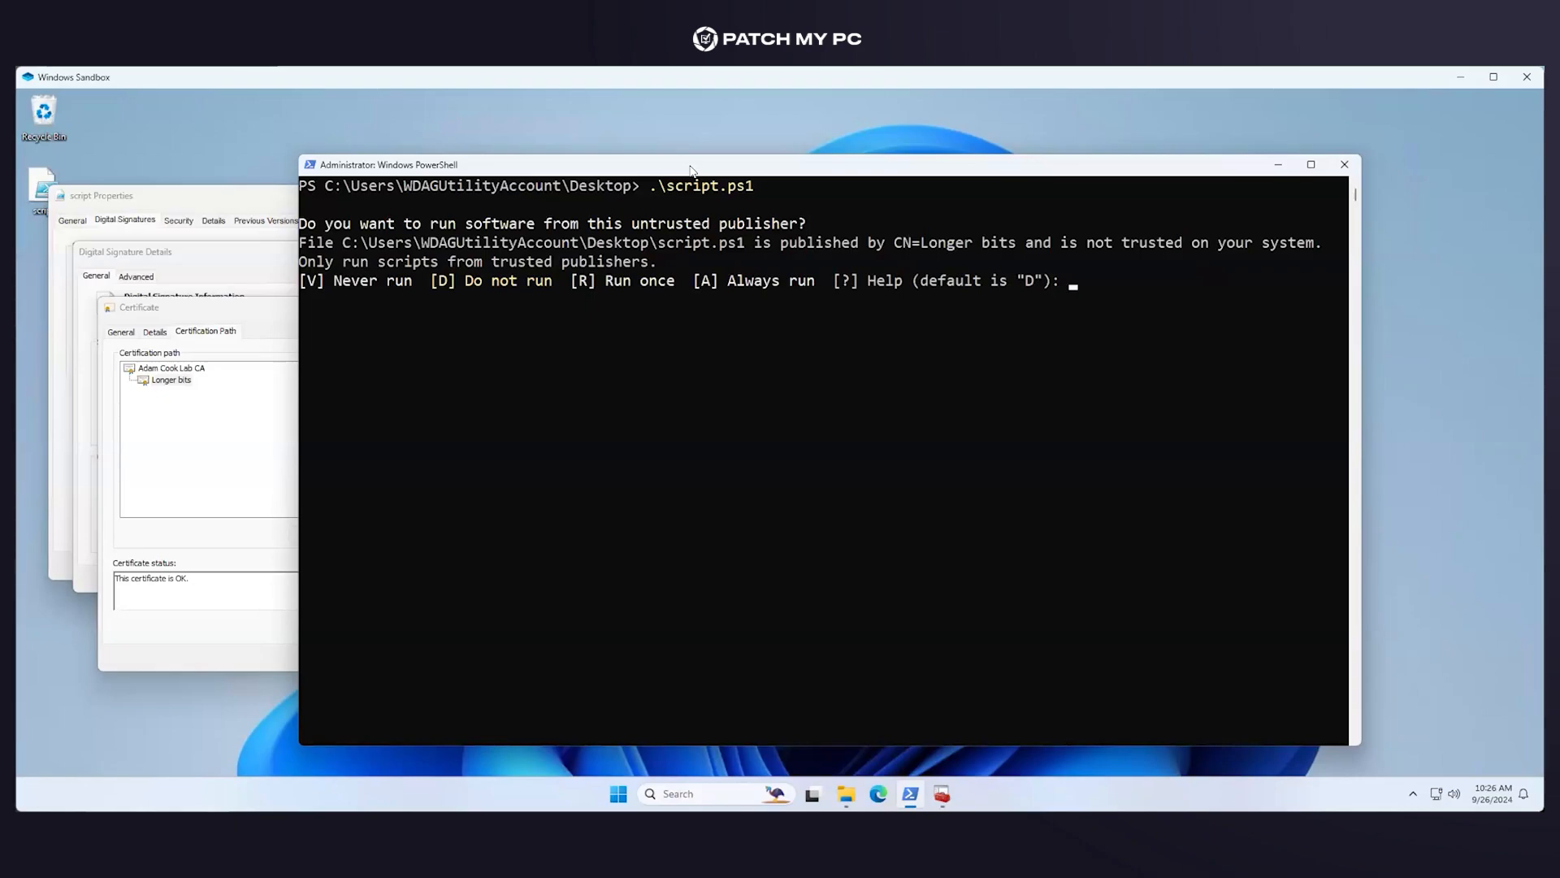
drag(303, 226, 792, 232)
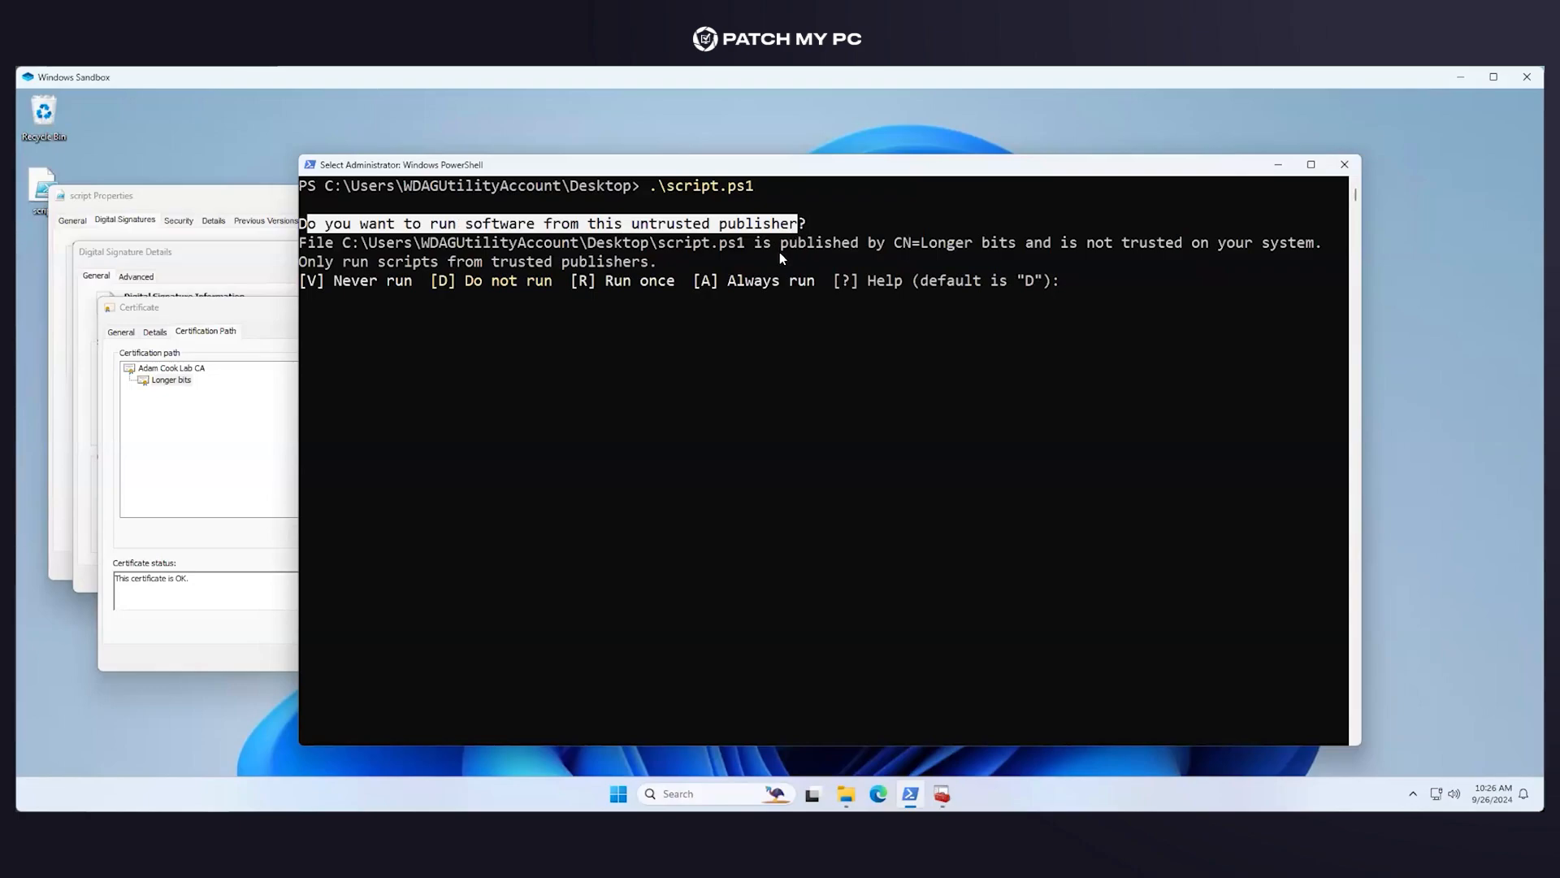
click(863, 260)
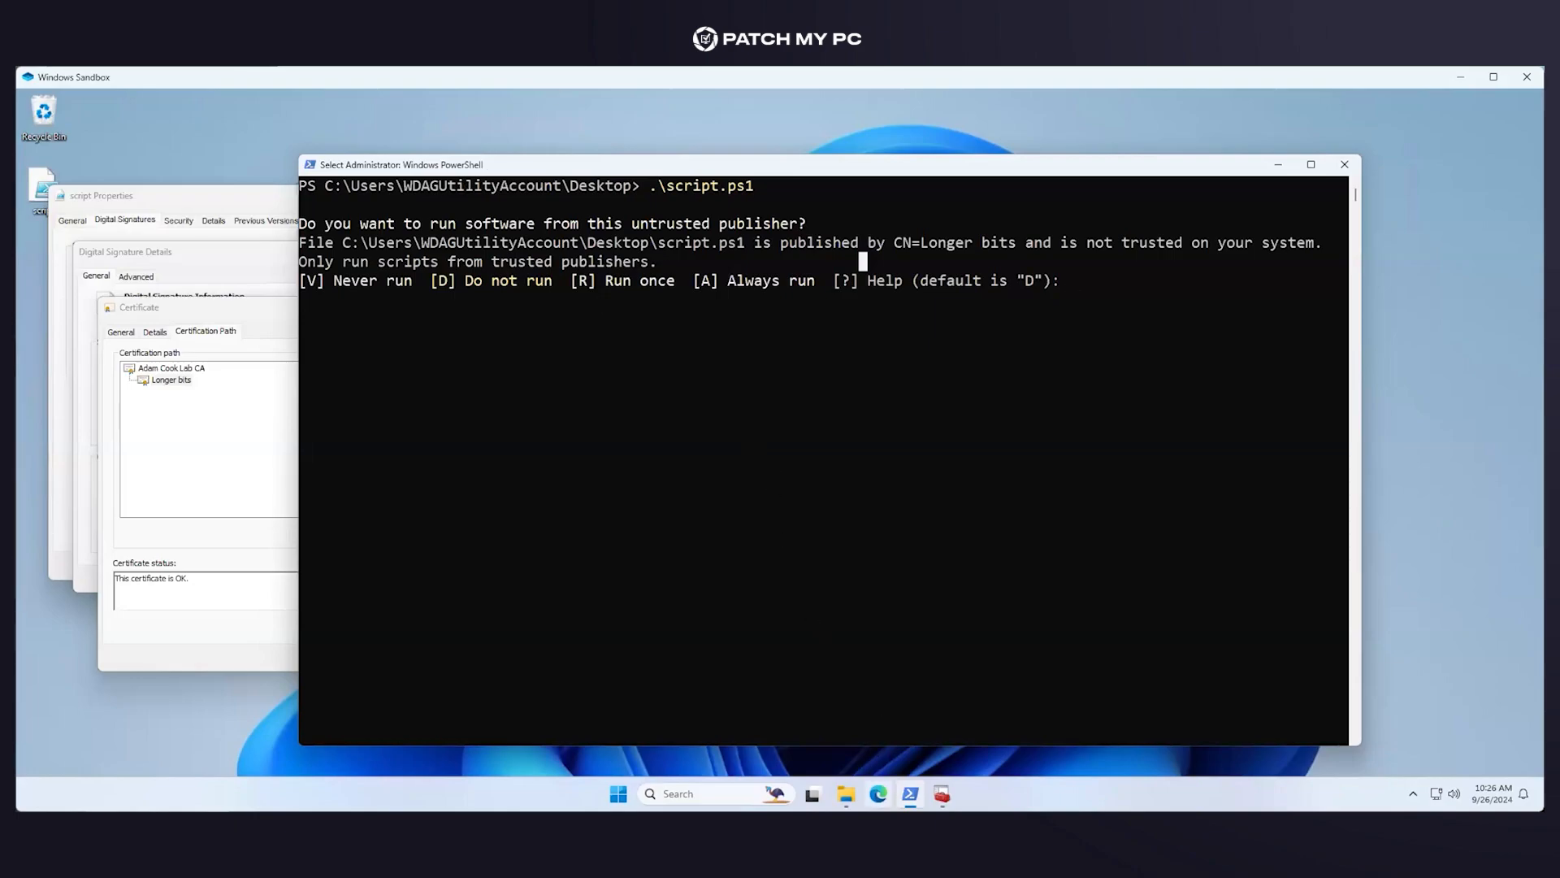
Switch to Microsoft Edge, load docs.patchmypc.com, and maximize the browser window
click(878, 793)
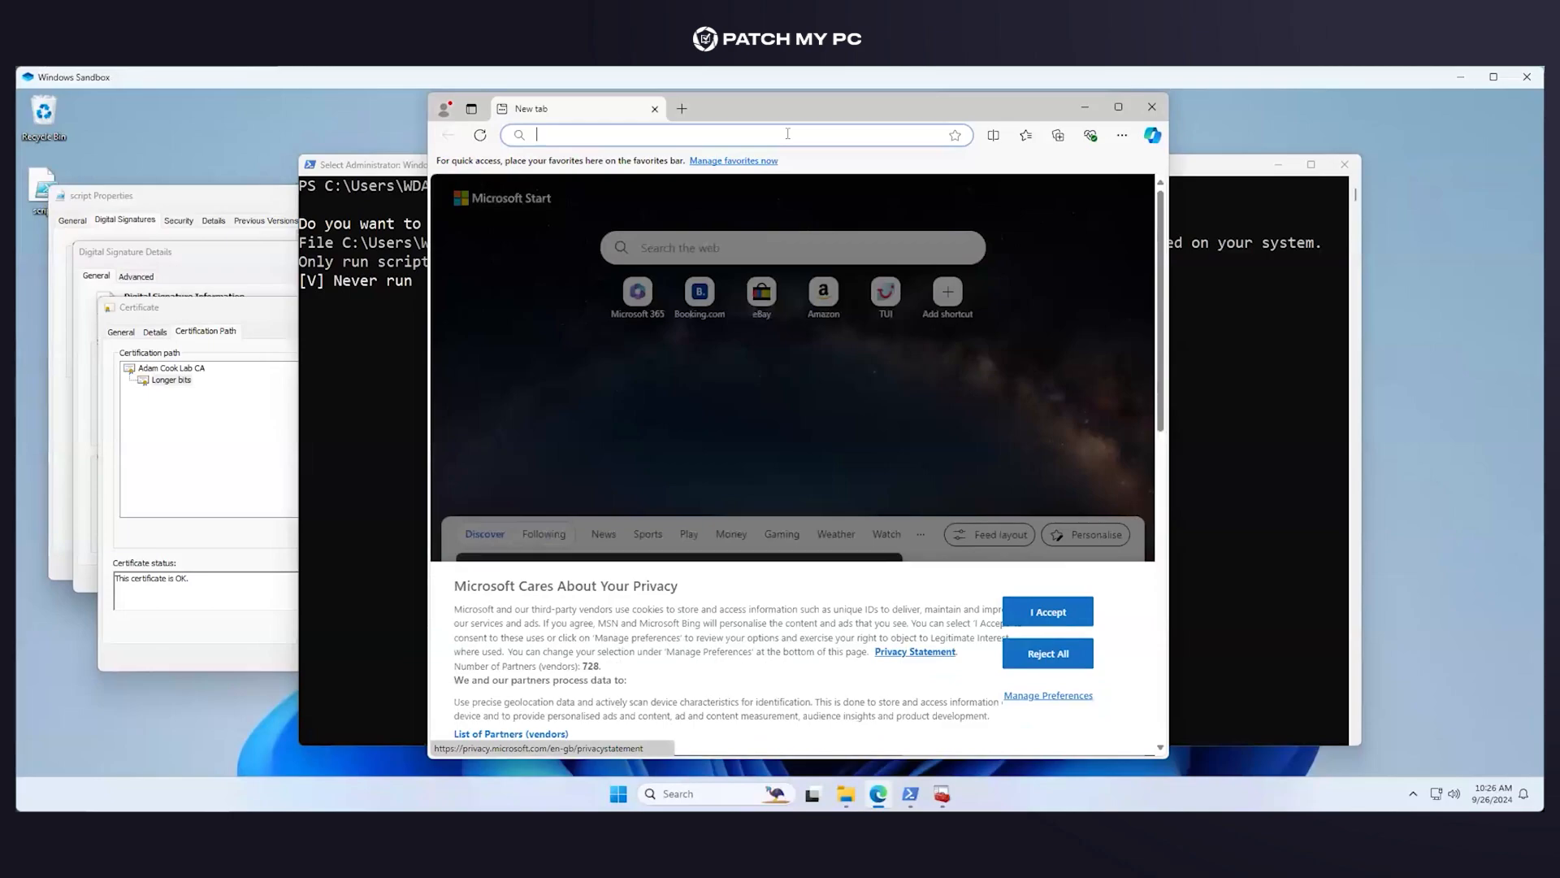
text(docs.patchmypc.com)
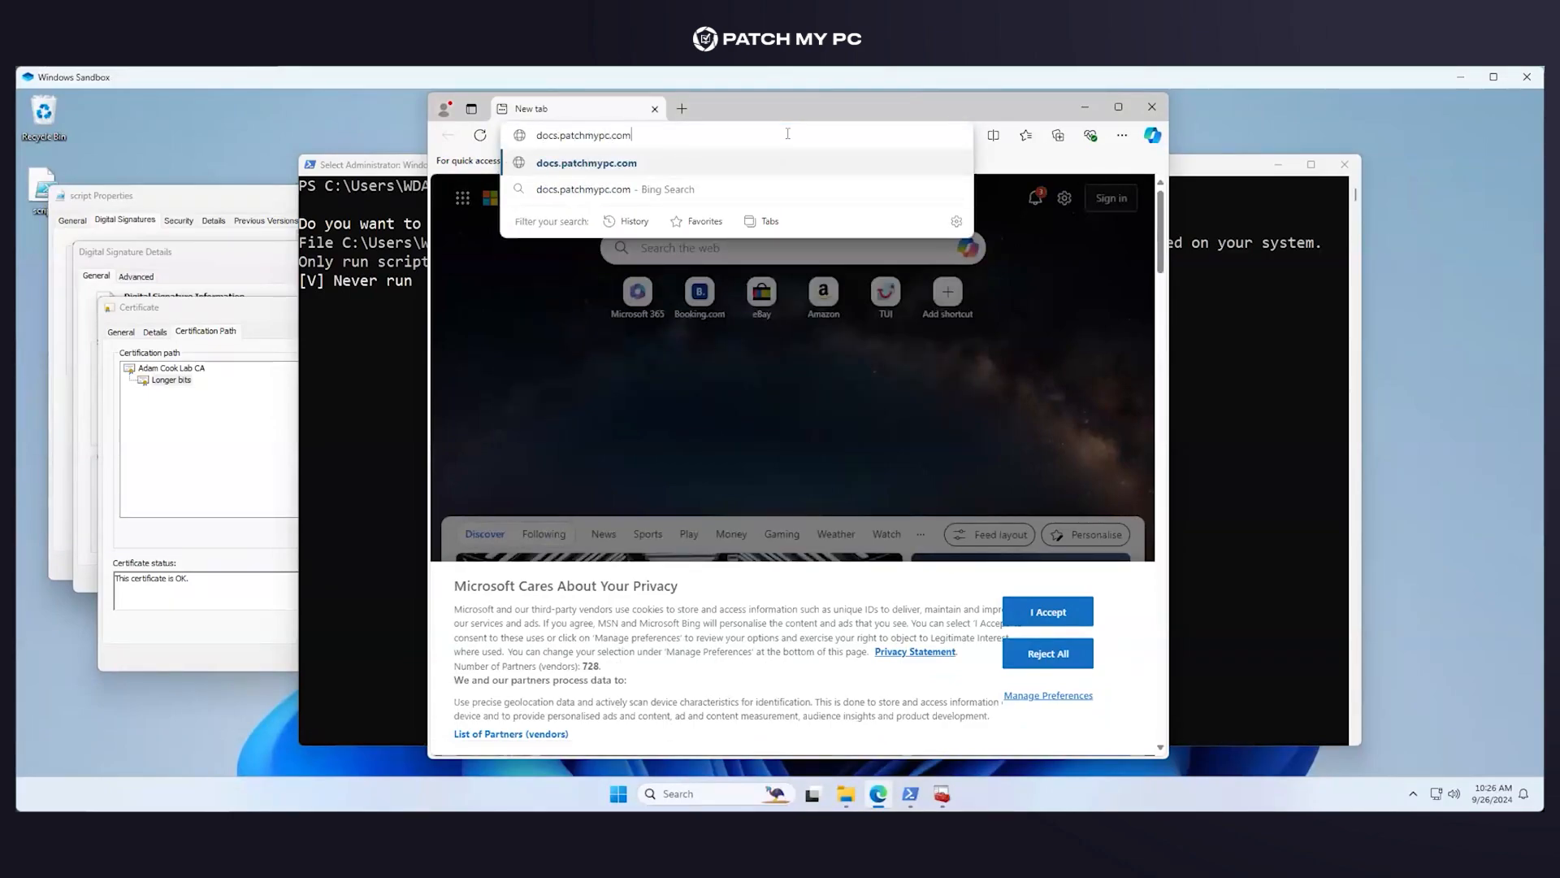
key(Return)
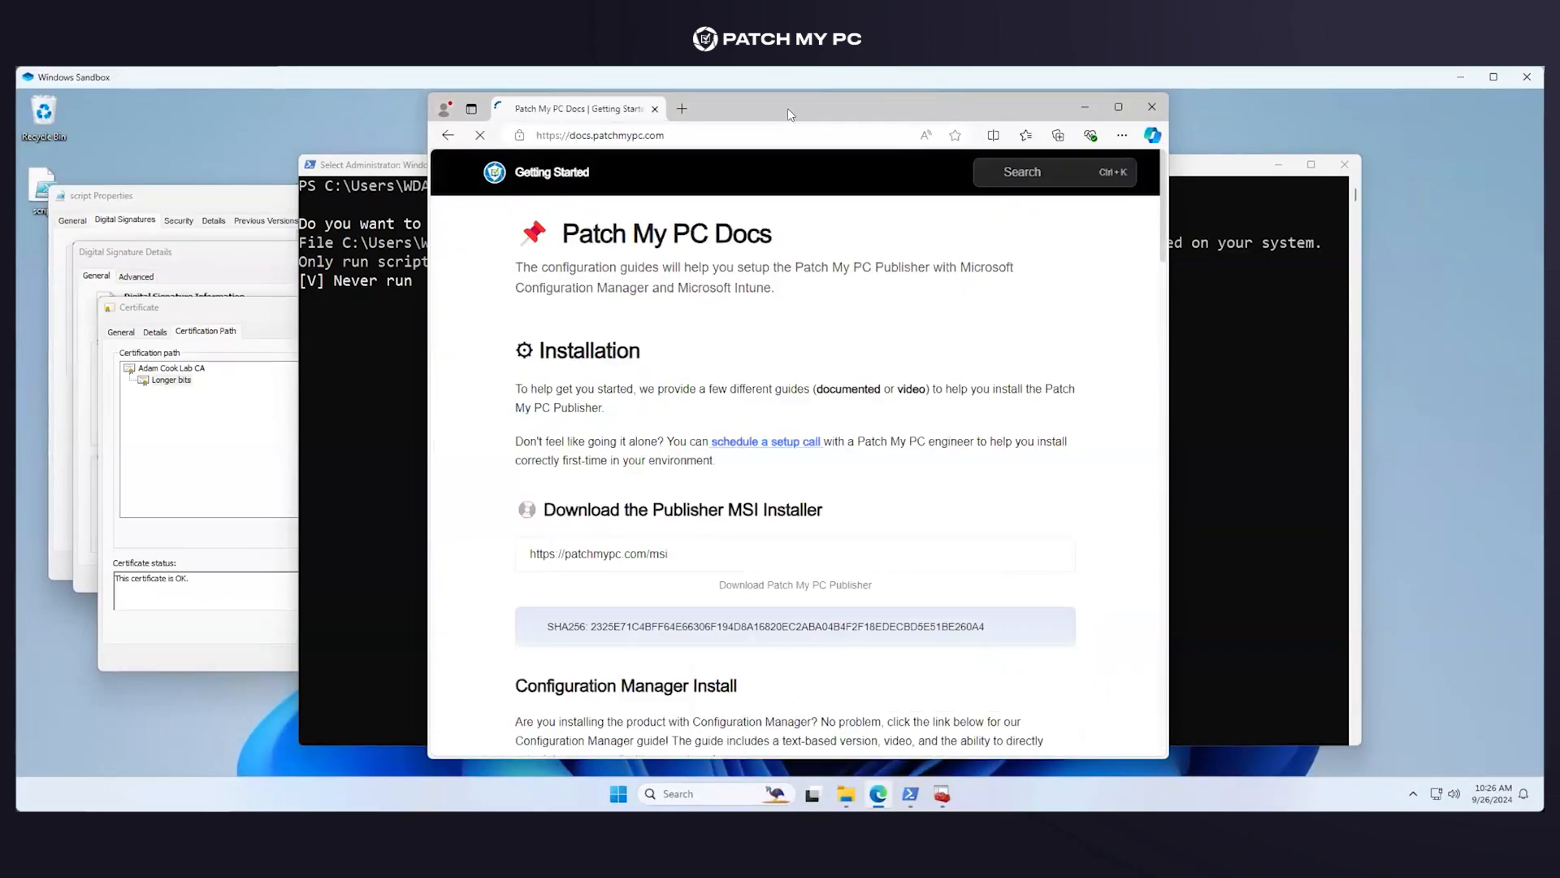
double_click(787, 105)
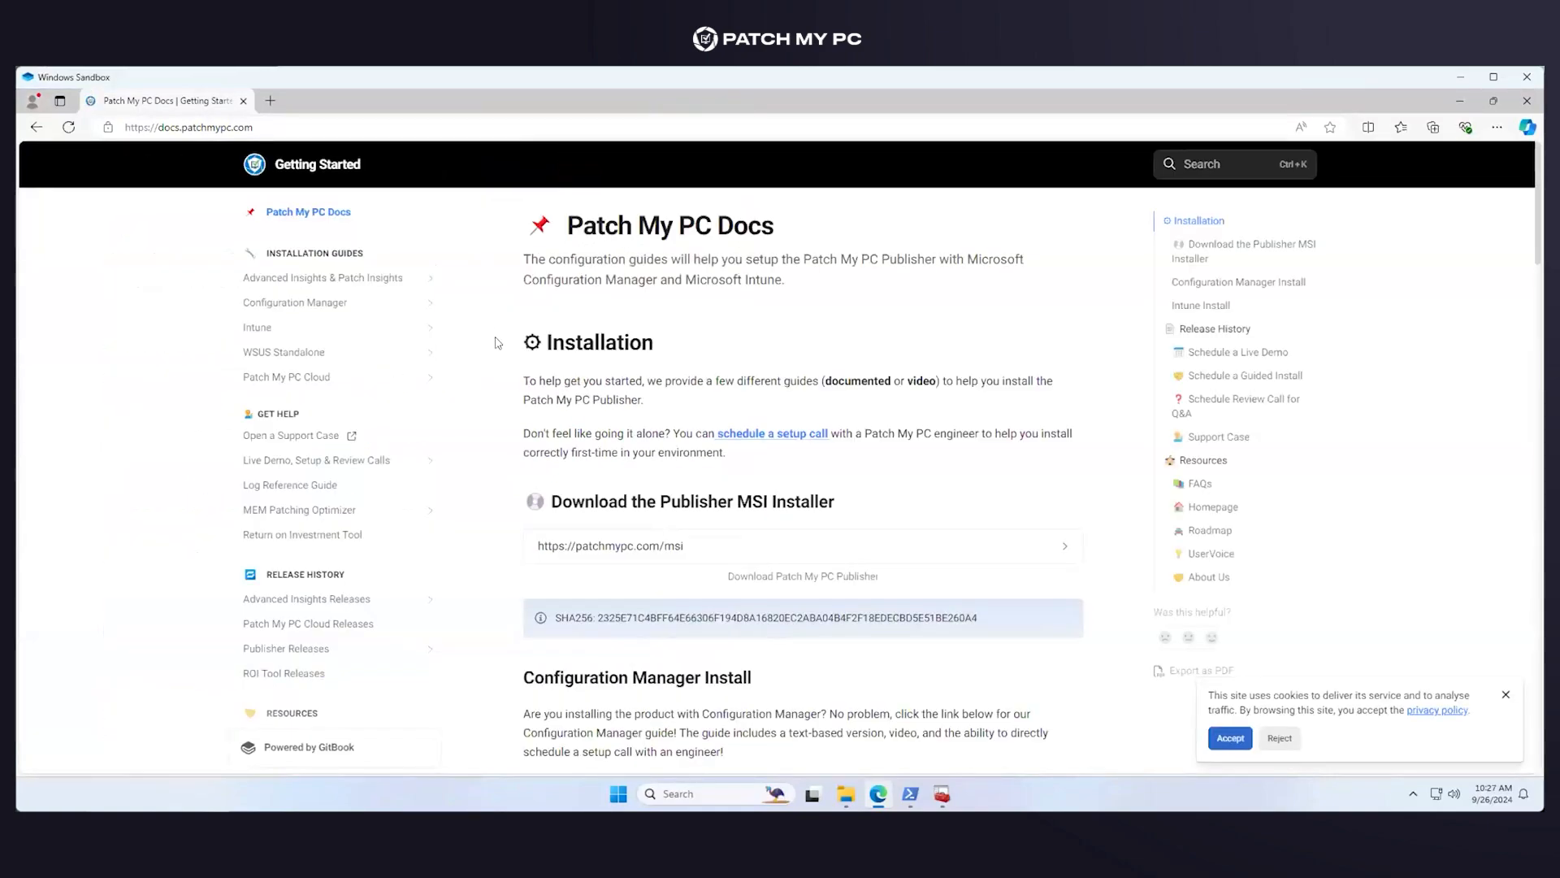
Accept the site cookies and open About the Patch My PC Code-Signing Certificate from the Reference section of the Patch My PC Cloud guides
click(1228, 743)
click(428, 380)
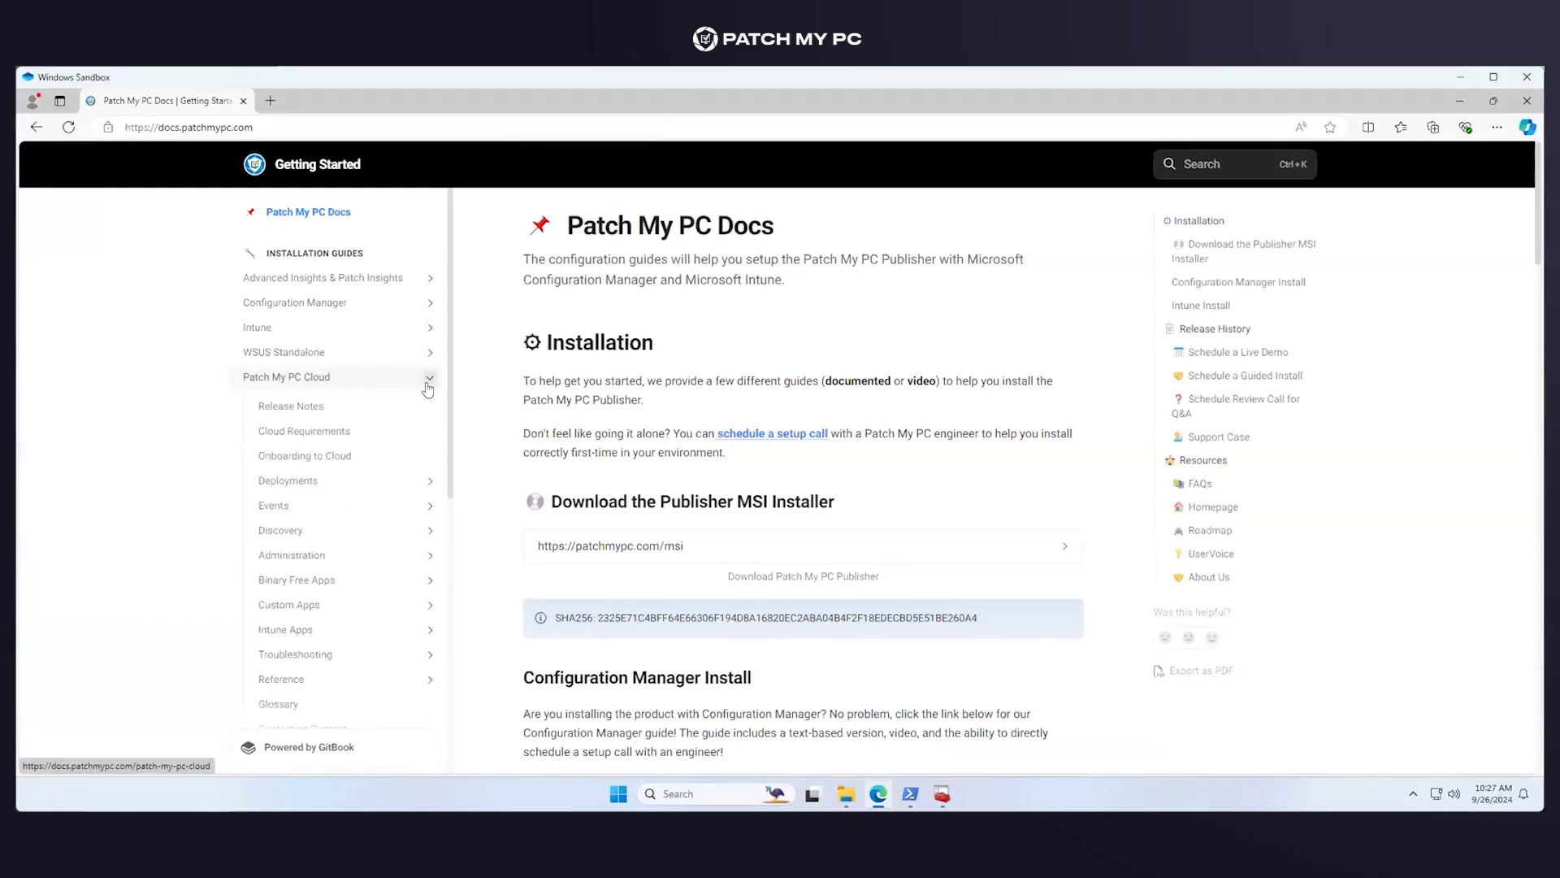
scroll(390, 561, down, 2)
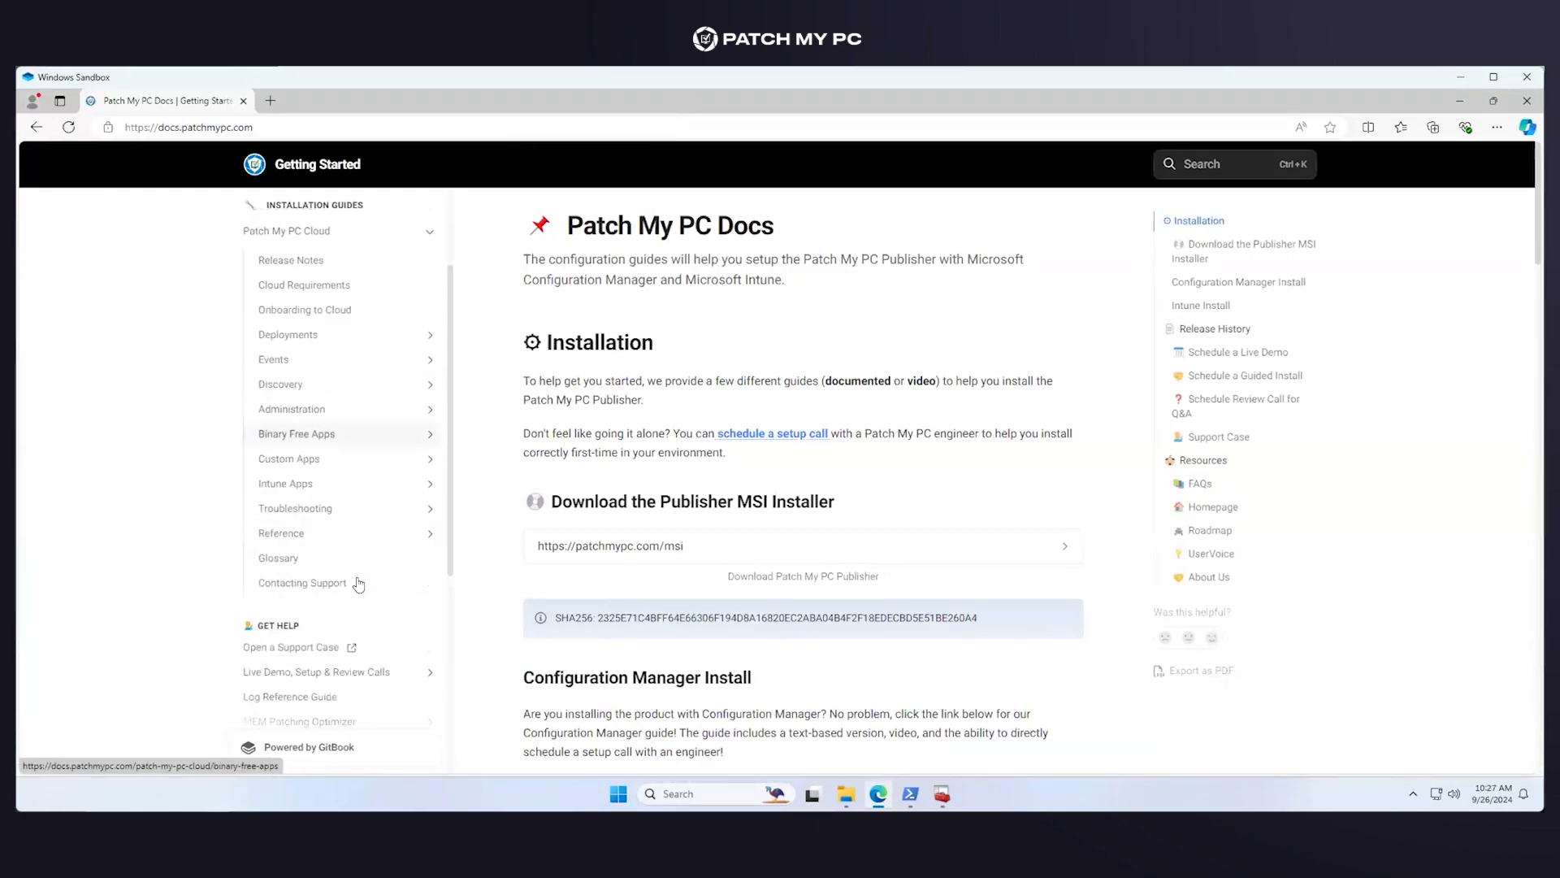
click(423, 542)
click(418, 573)
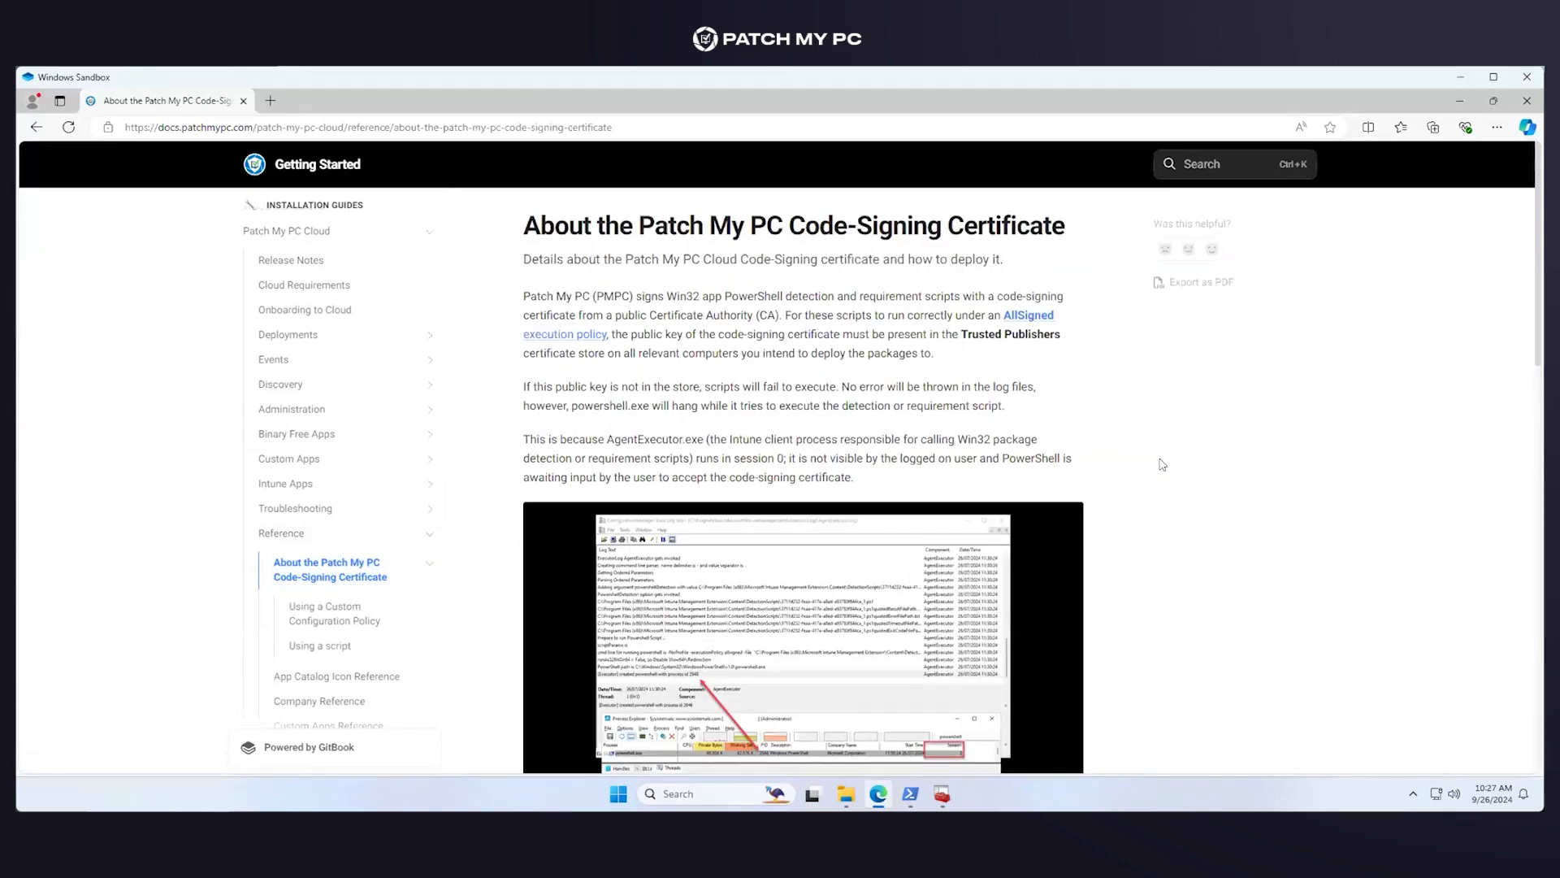
Show the article's screenshot of powershell.exe waiting for user input and highlight the page's web address
scroll(1163, 465, down, 2)
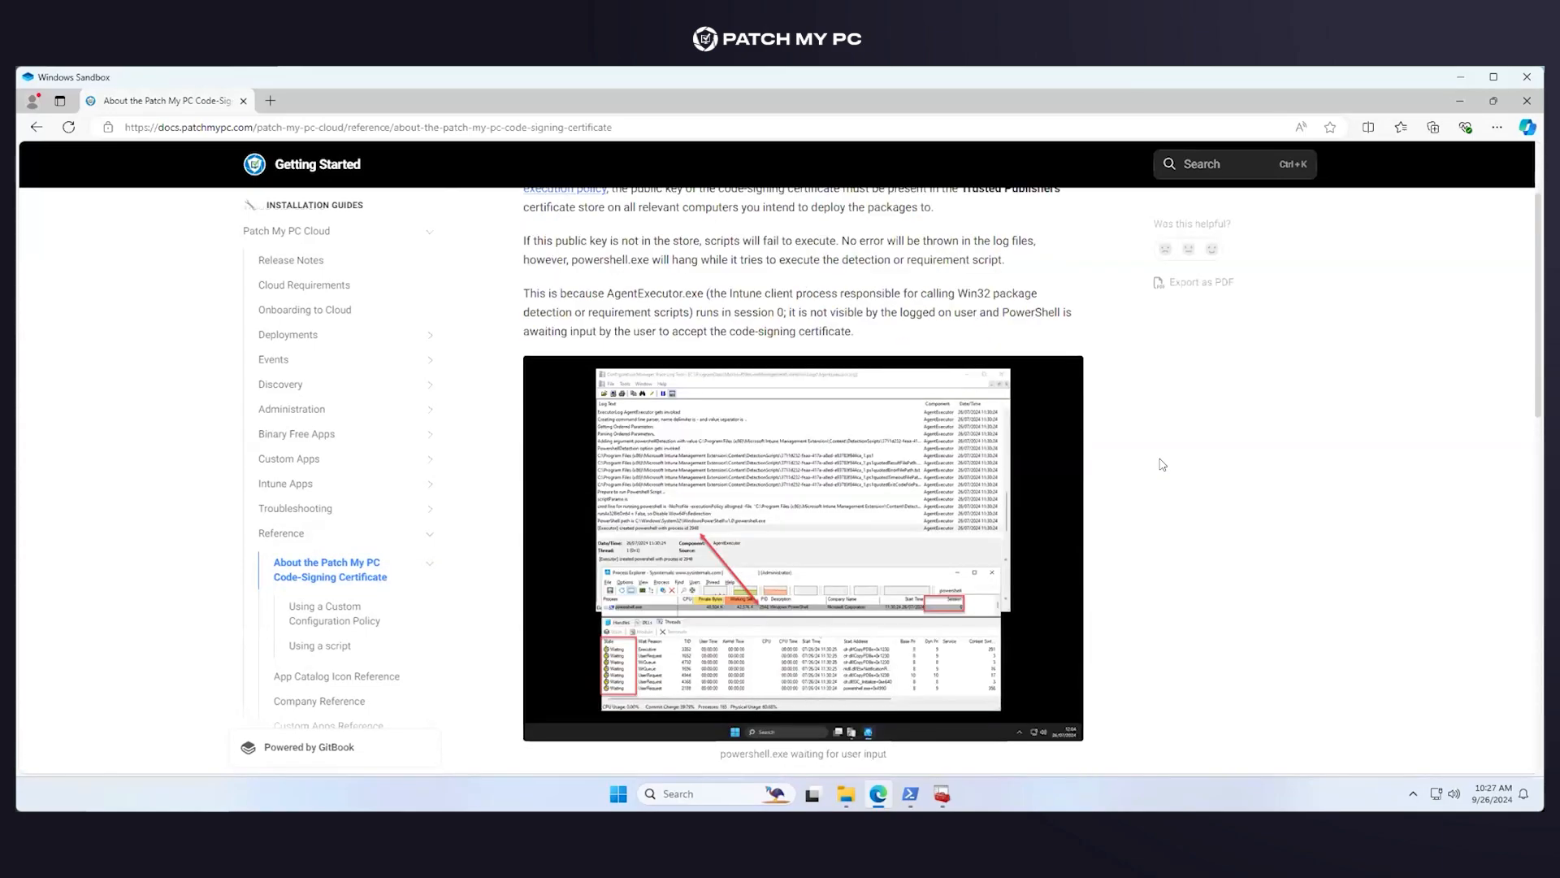
click(603, 129)
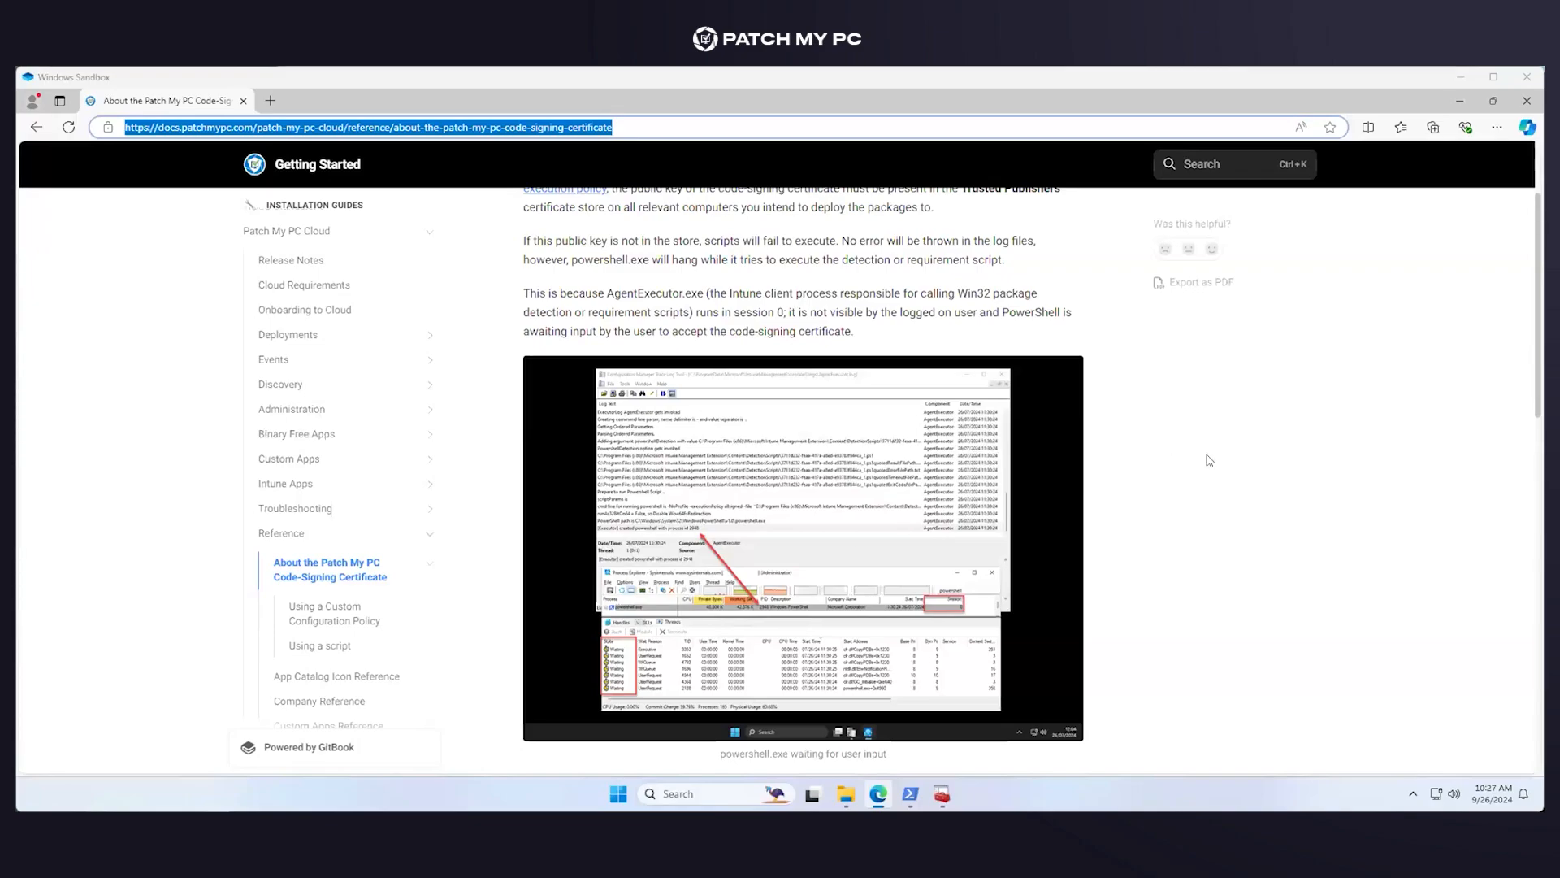
click(1154, 474)
Highlight the certificate download note, followed by the Deploying our certificate from Intune section at the end of the article
scroll(1154, 474, down, 10)
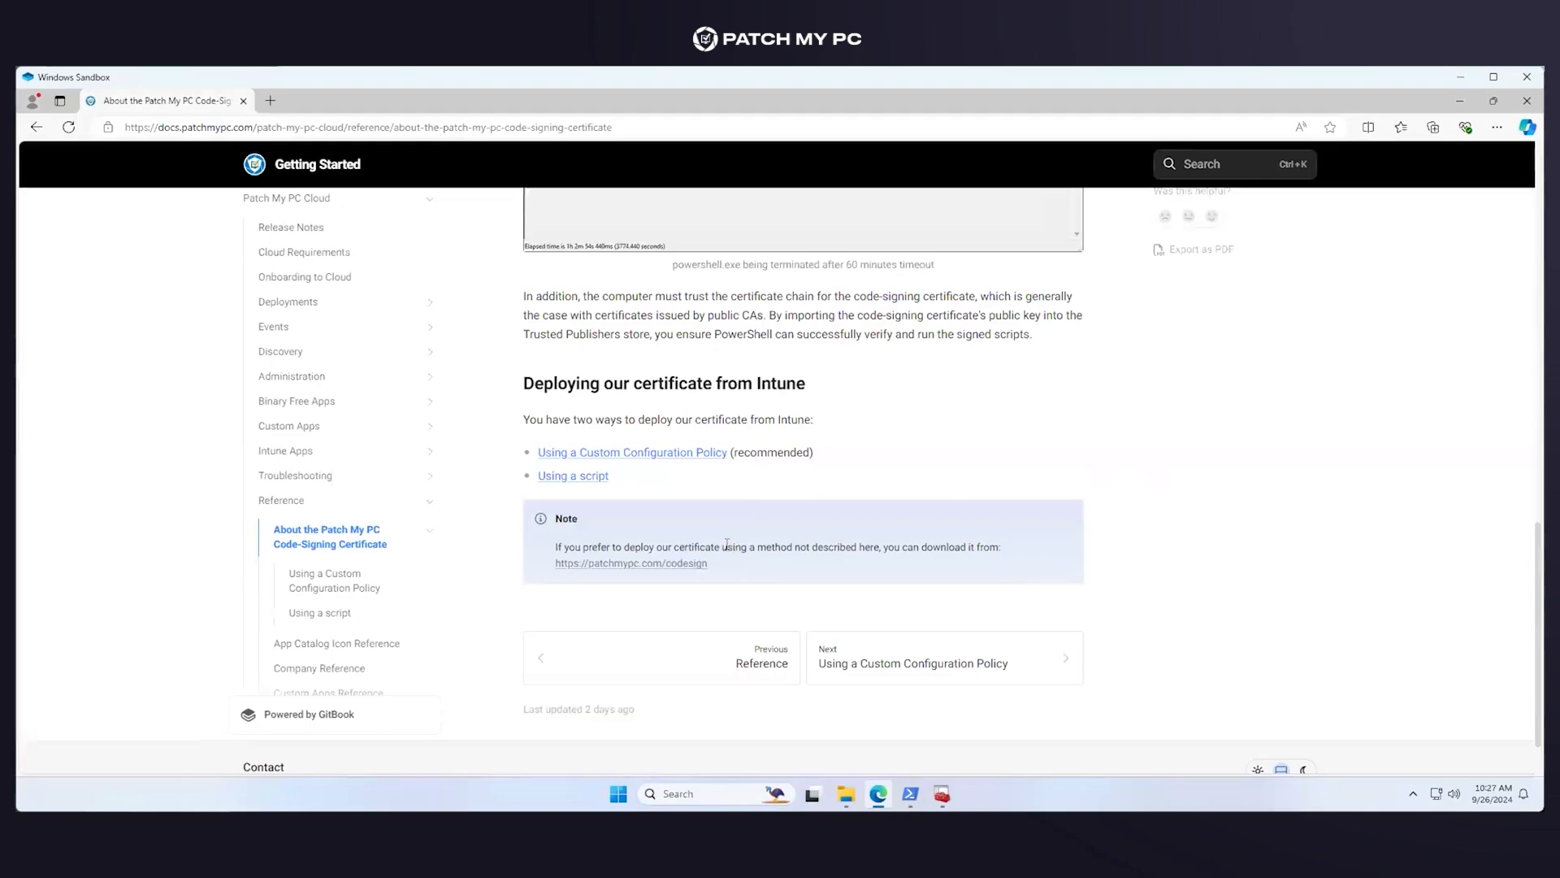
drag(708, 566, 535, 564)
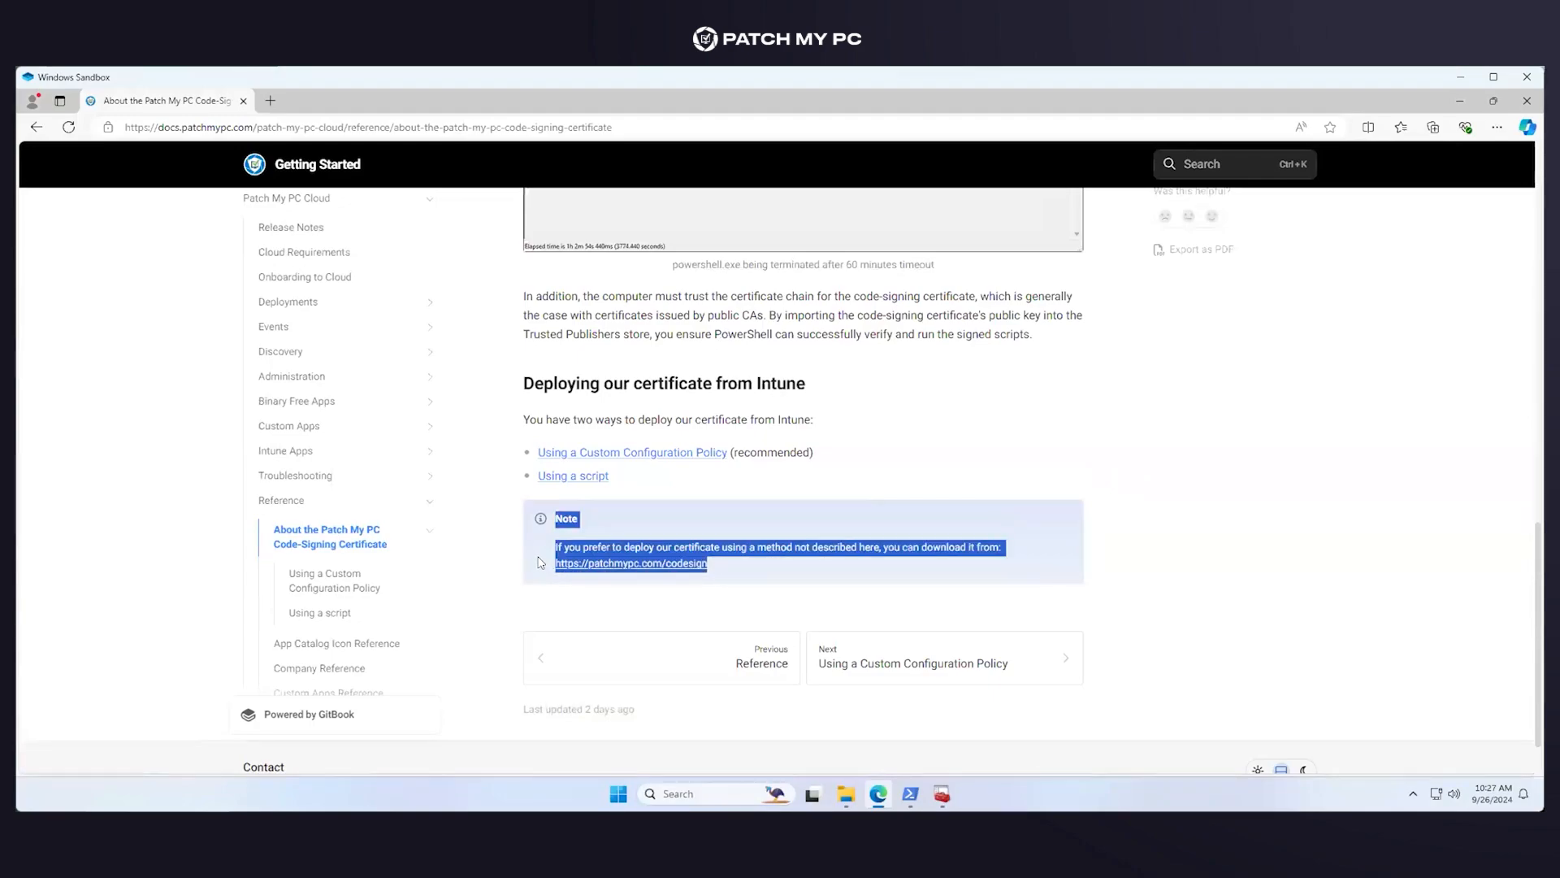
click(529, 532)
drag(513, 389, 798, 544)
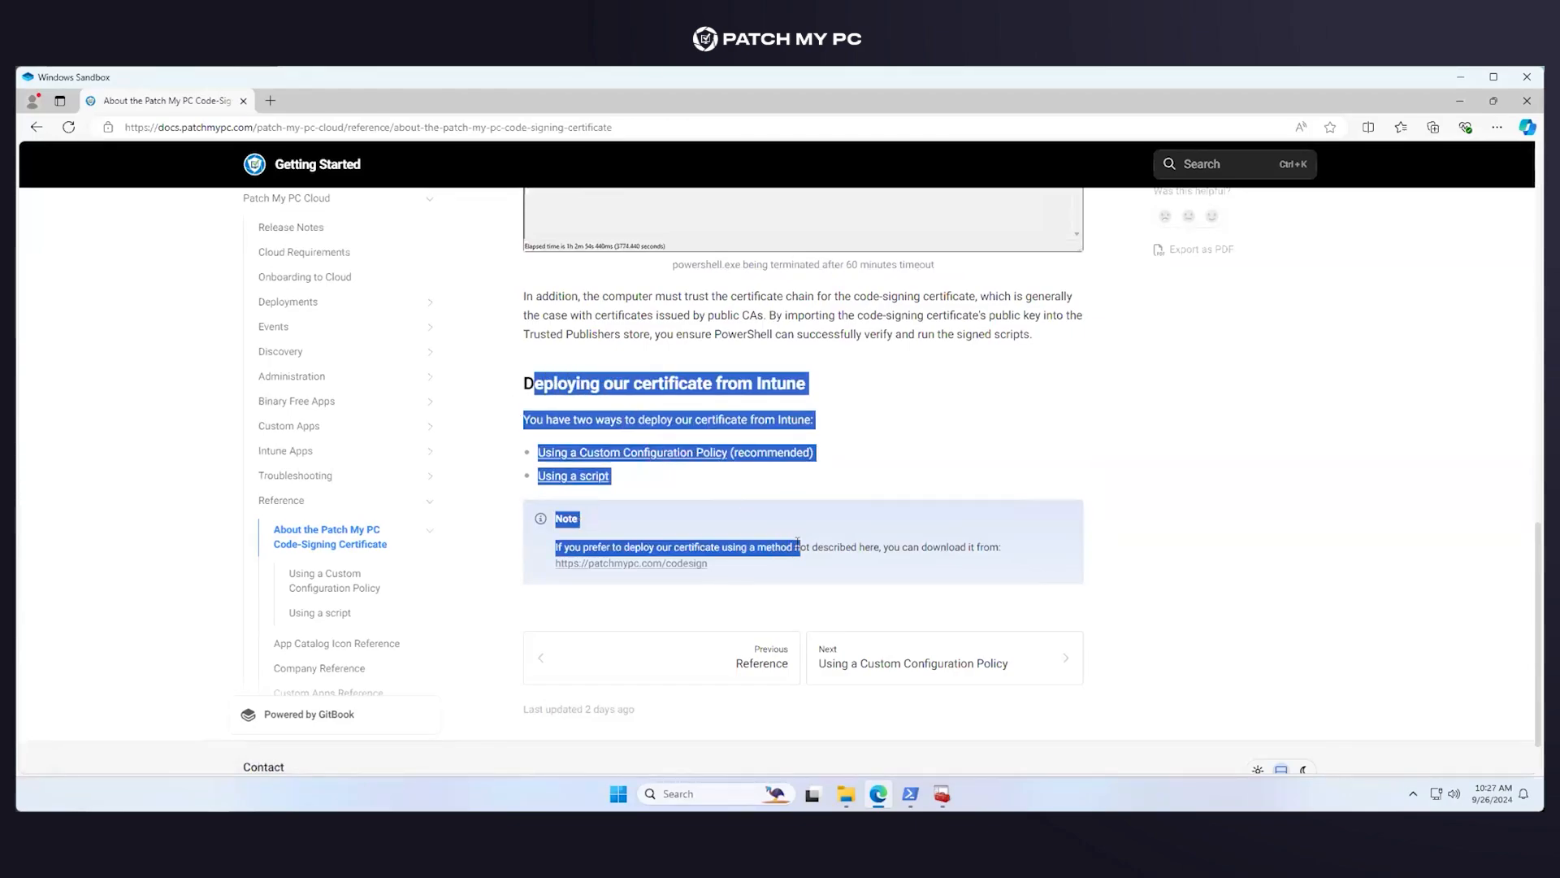
click(797, 543)
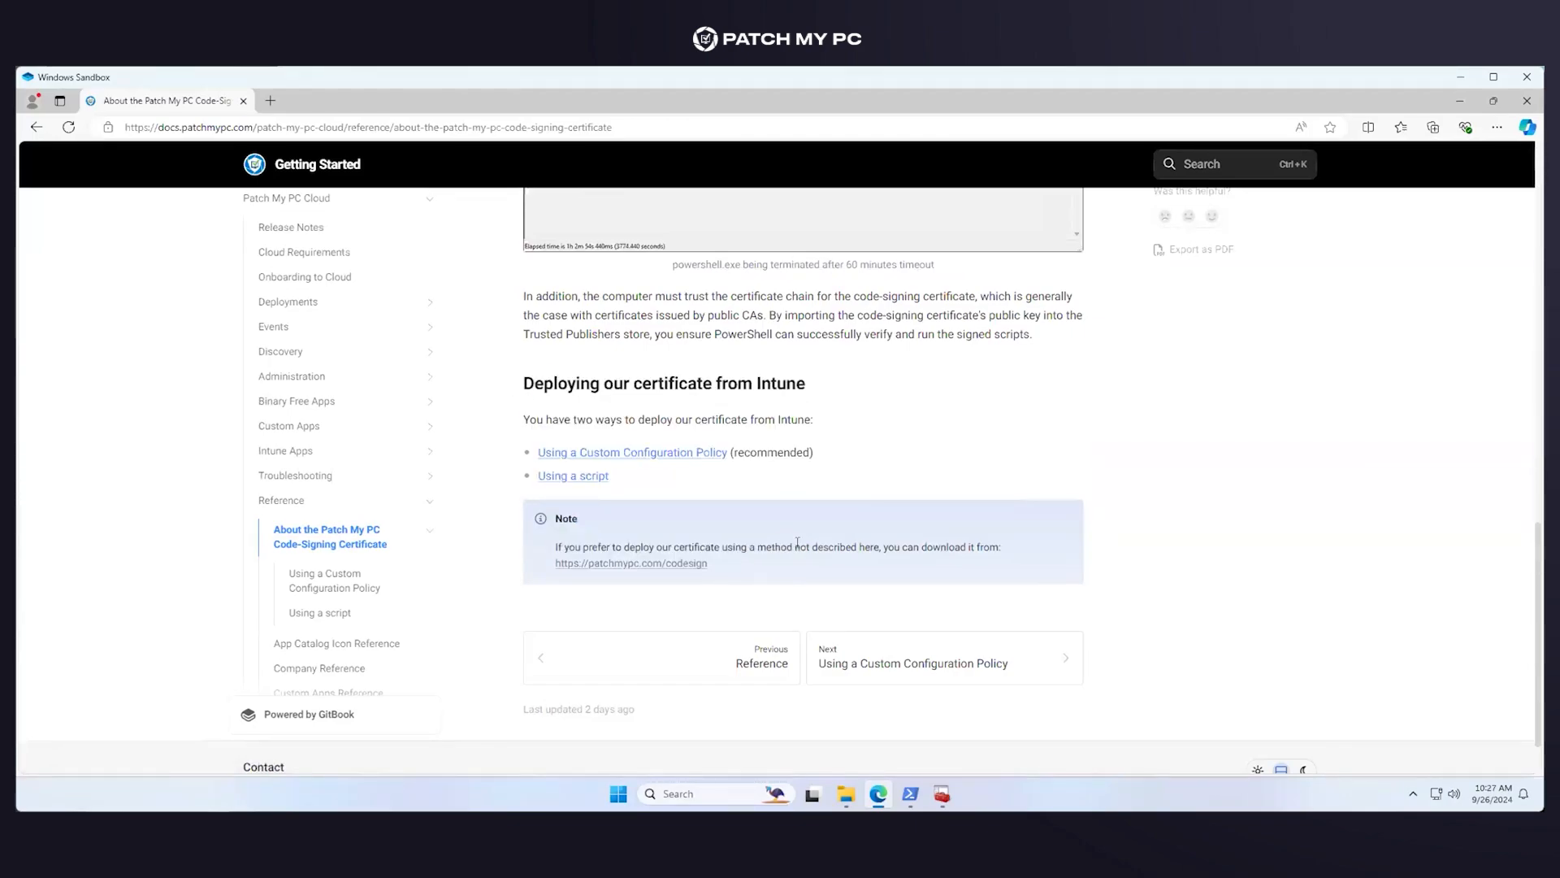
Enlarge the article's 60-minute timeout log screenshot, close it, and view the enlarged screenshot of powershell.exe waiting for user input
scroll(797, 543, up, 5)
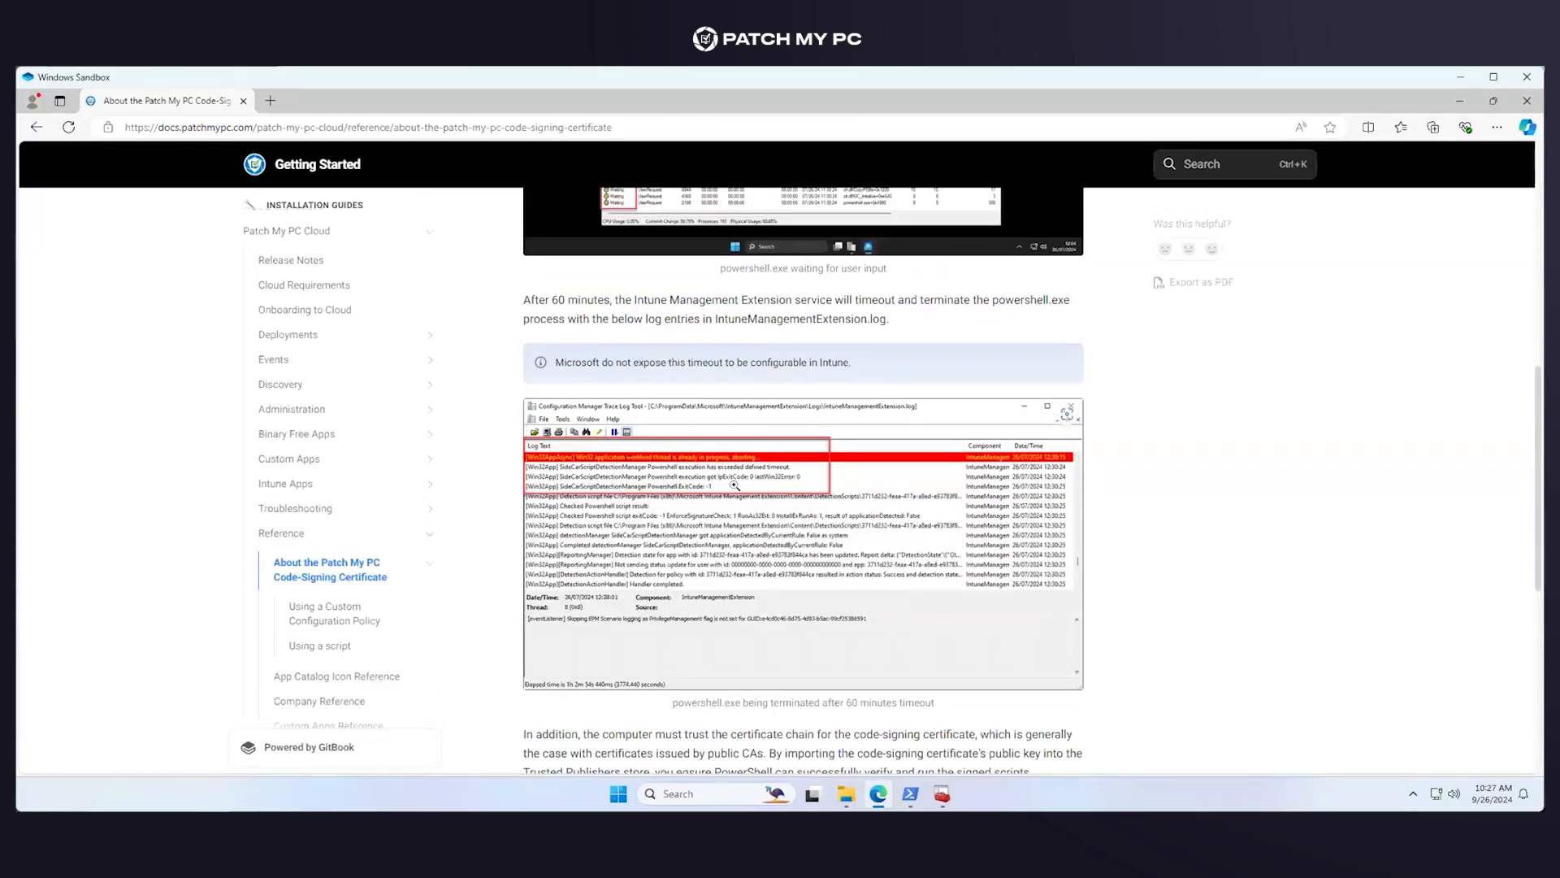
click(734, 485)
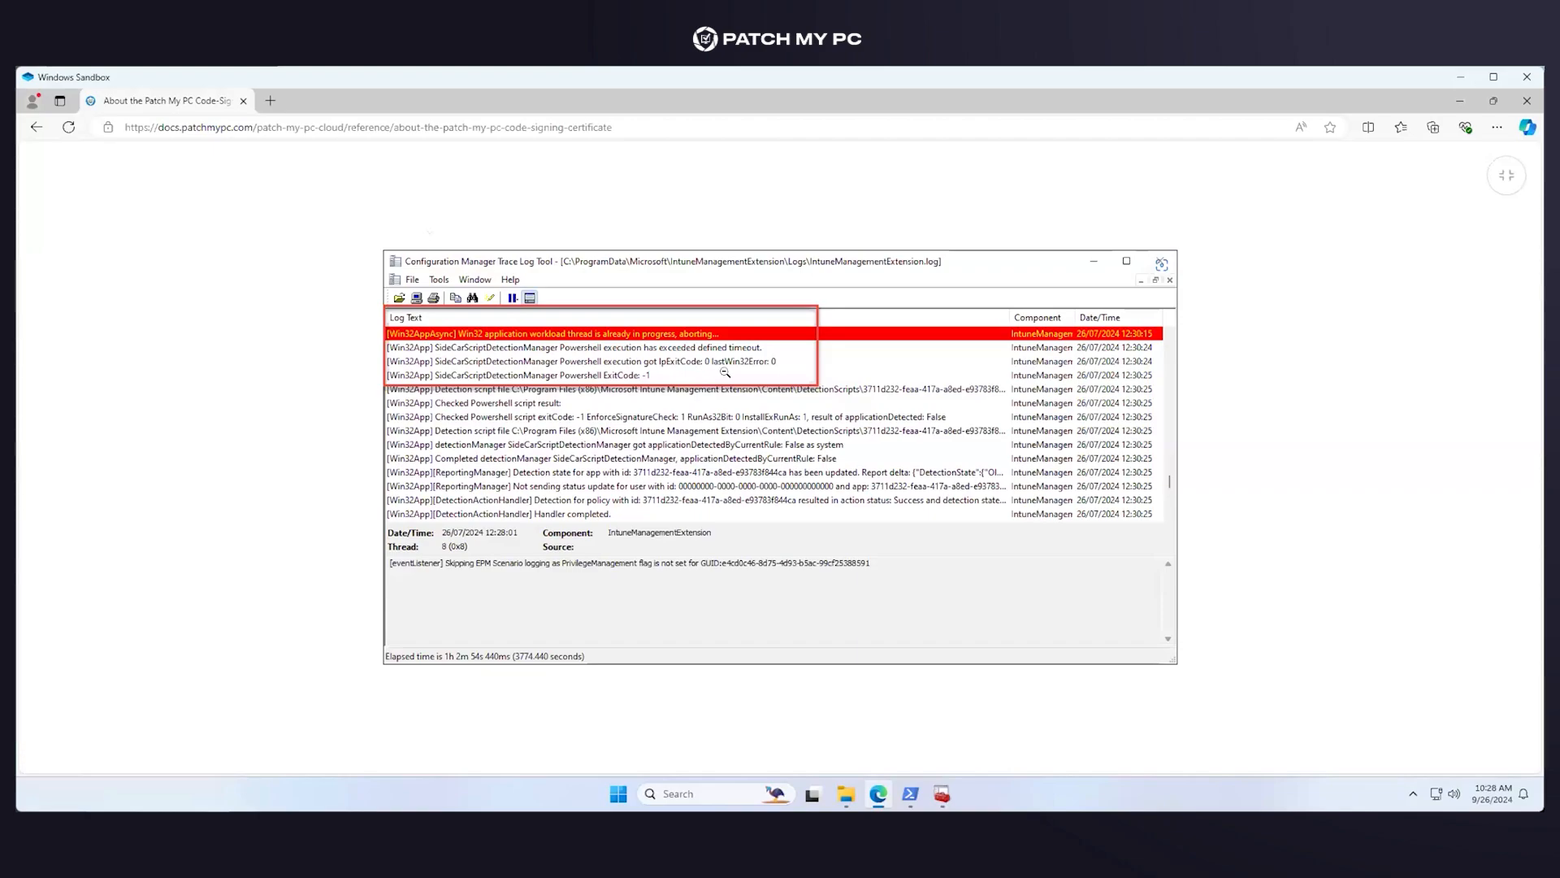
click(1239, 377)
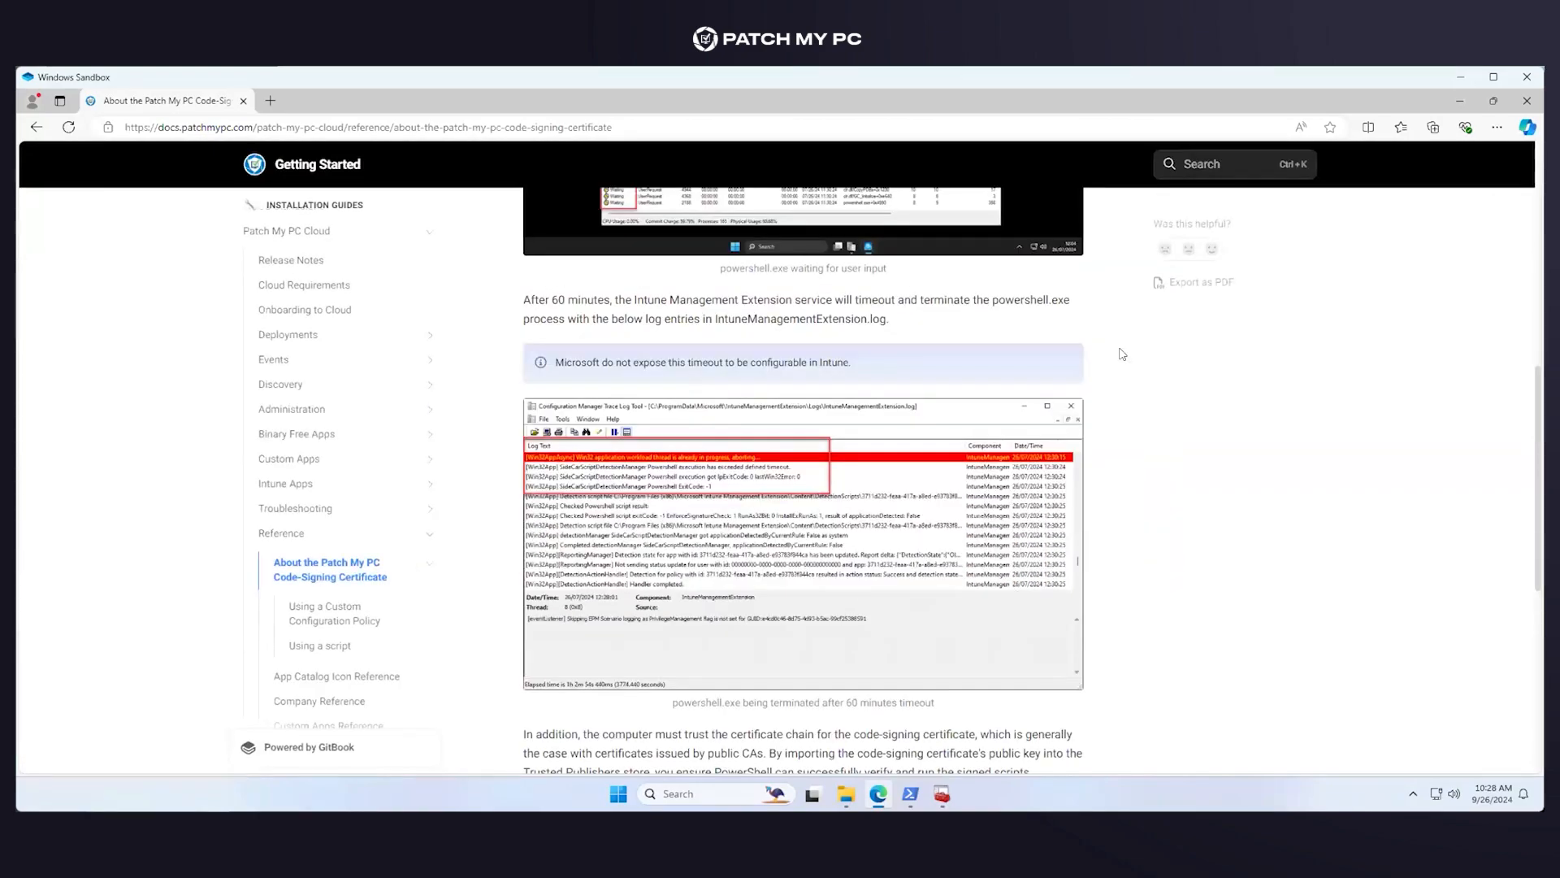
scroll(1122, 354, up, 5)
click(929, 410)
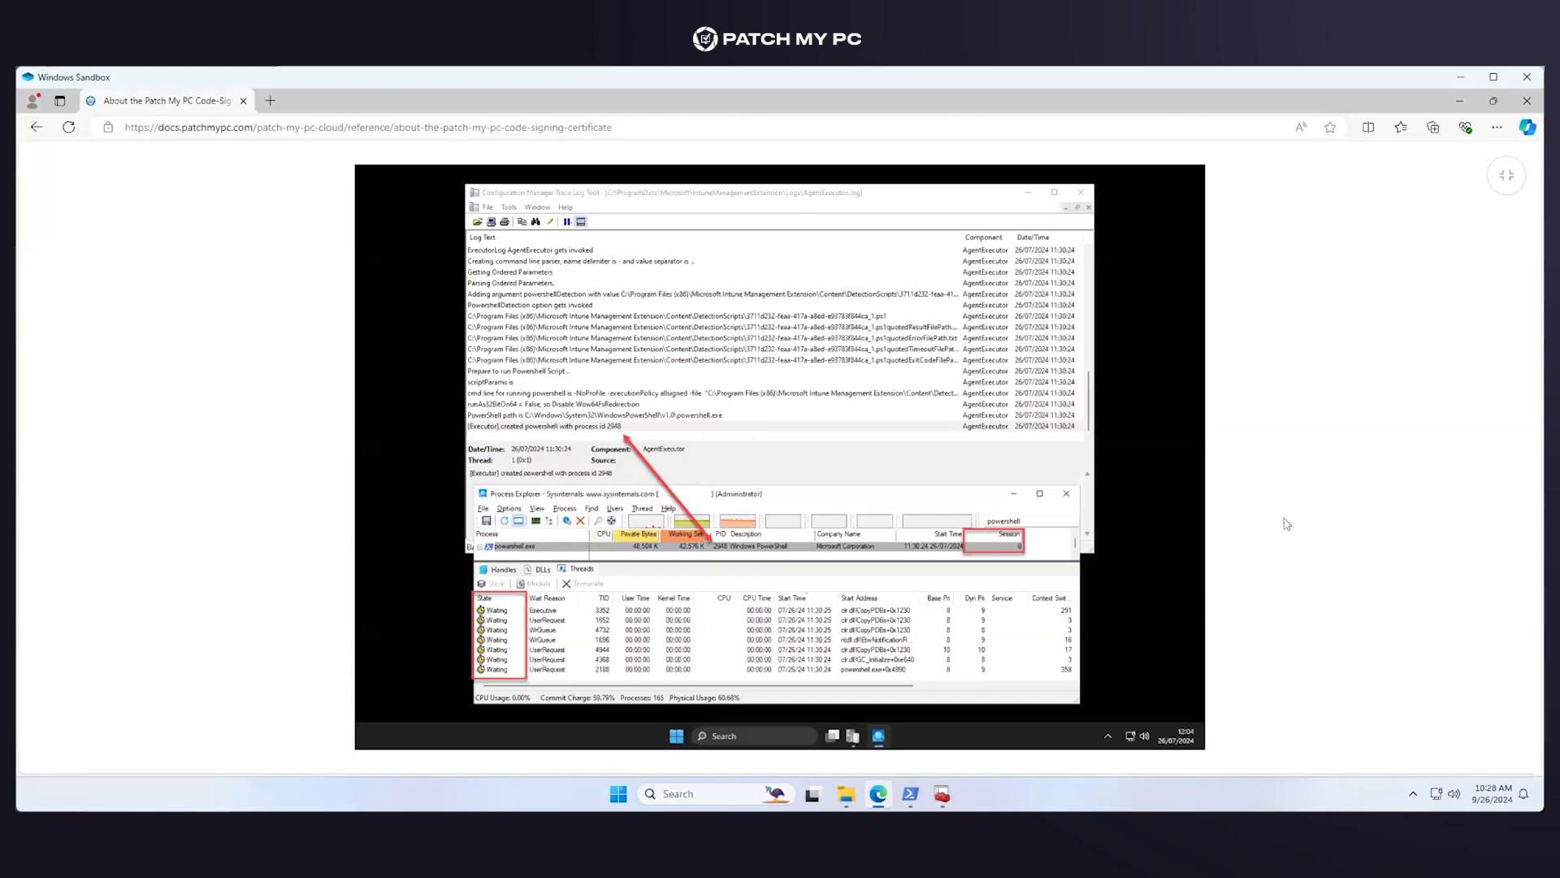
click(1286, 524)
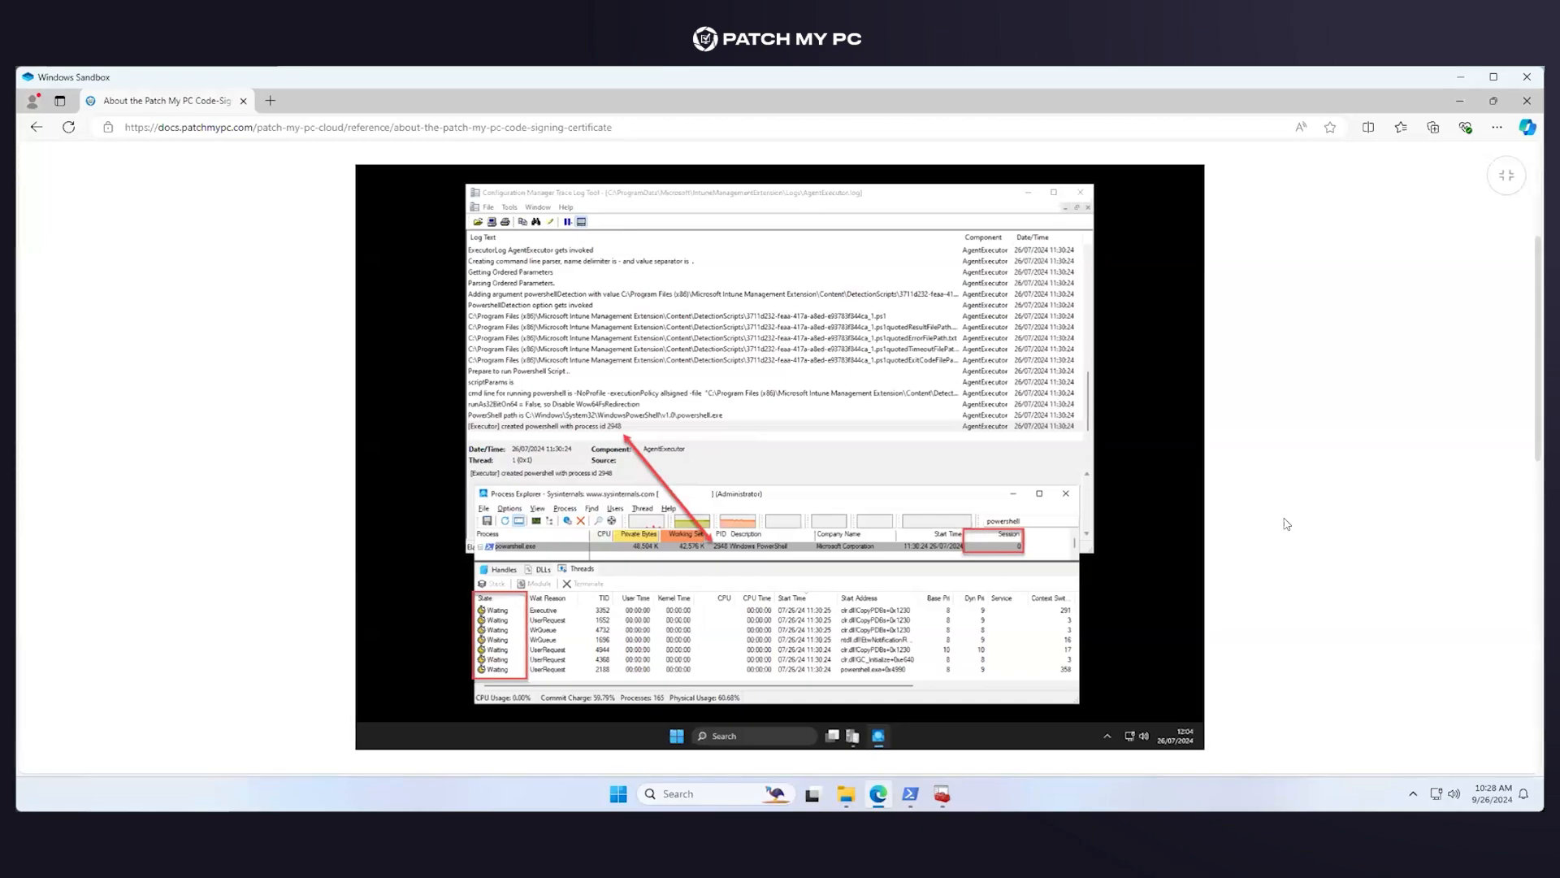
scroll(1167, 513, down, 10)
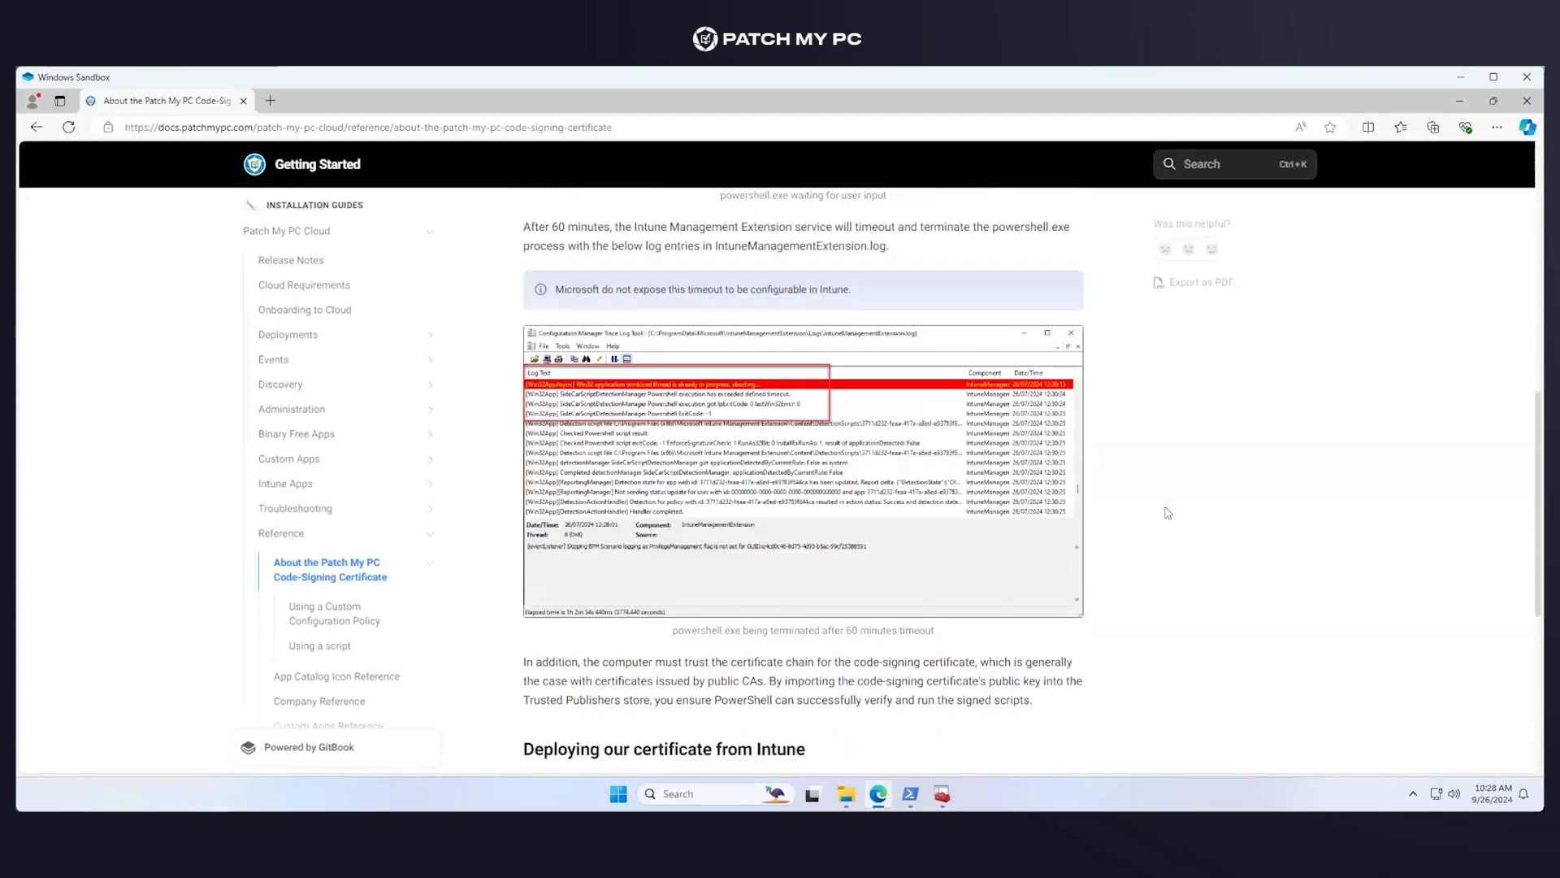
scroll(1168, 513, up, 2)
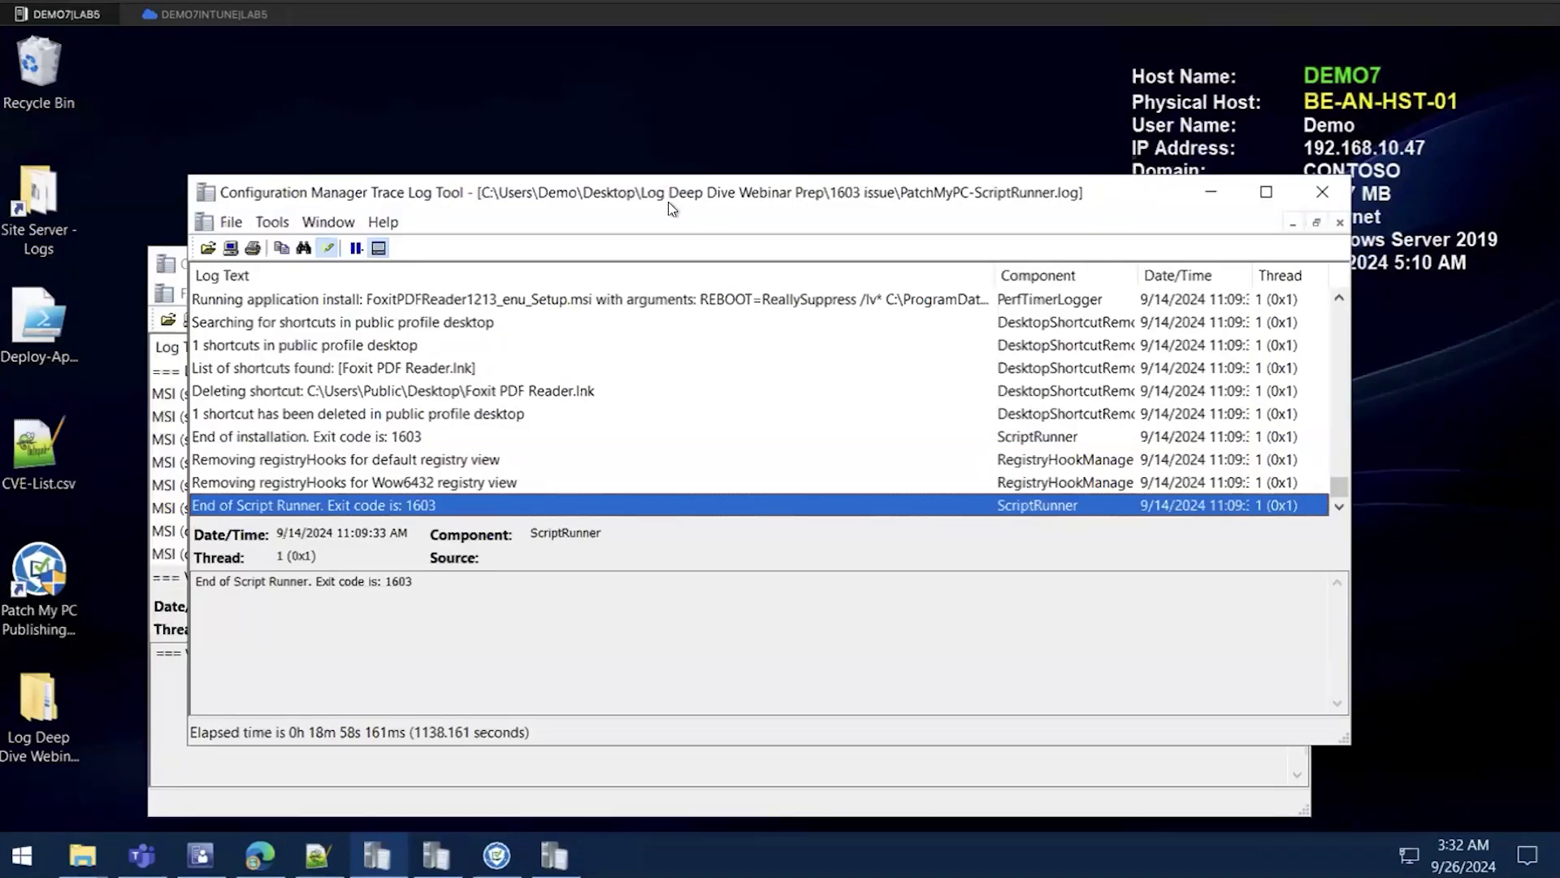
Switch to Configuration Manager Trace Log Tool, maximize PatchMyPC-ScriptRunner.log, look up error code 1603, and highlight its description
double_click(668, 200)
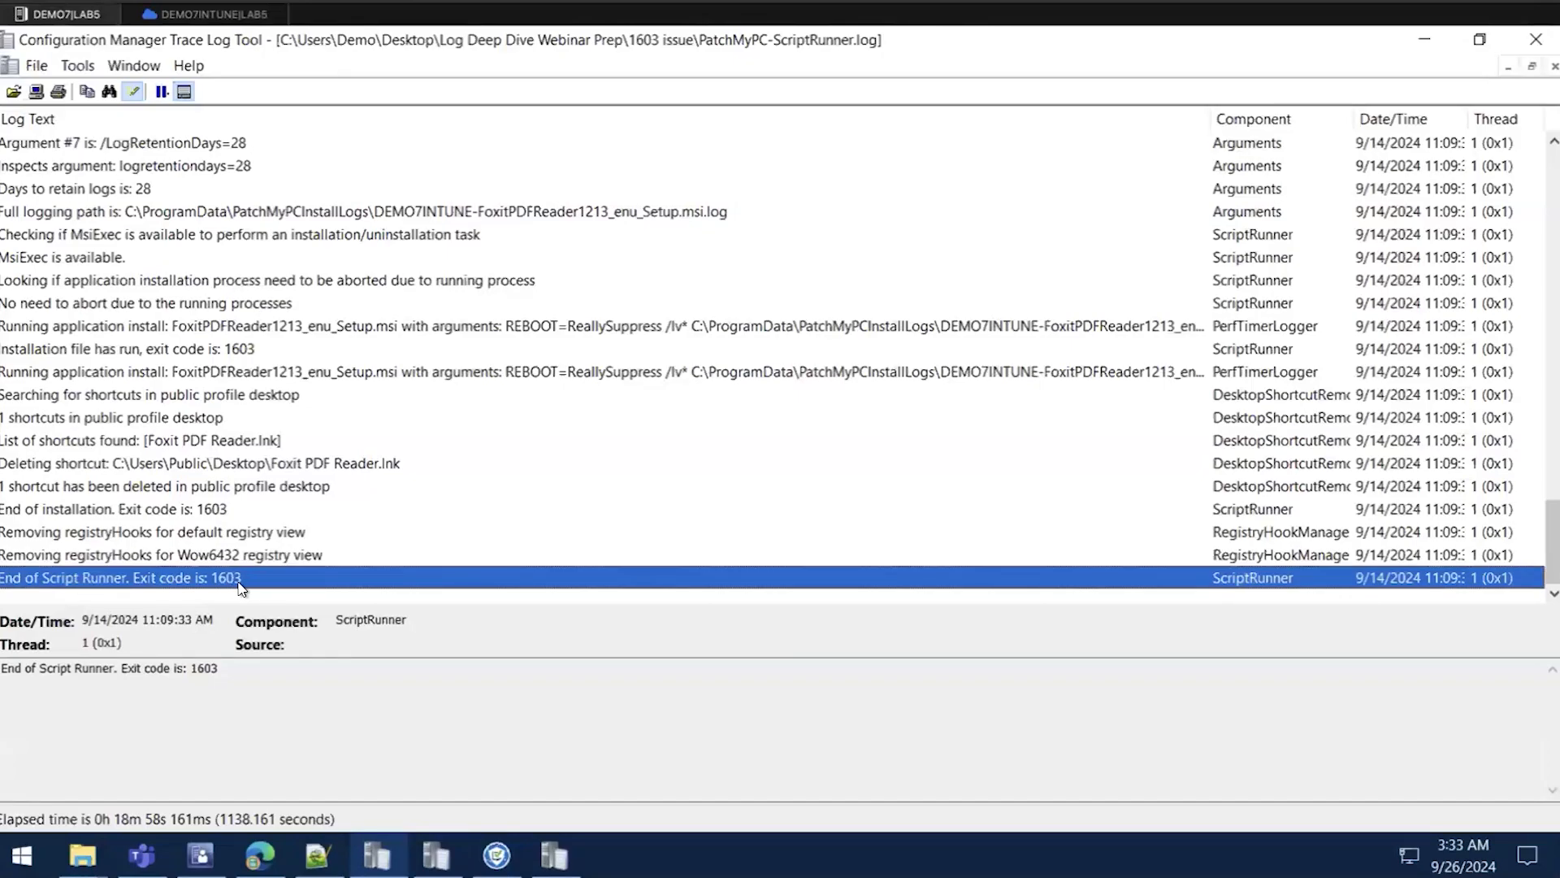
click(42, 66)
mouse_move(76, 66)
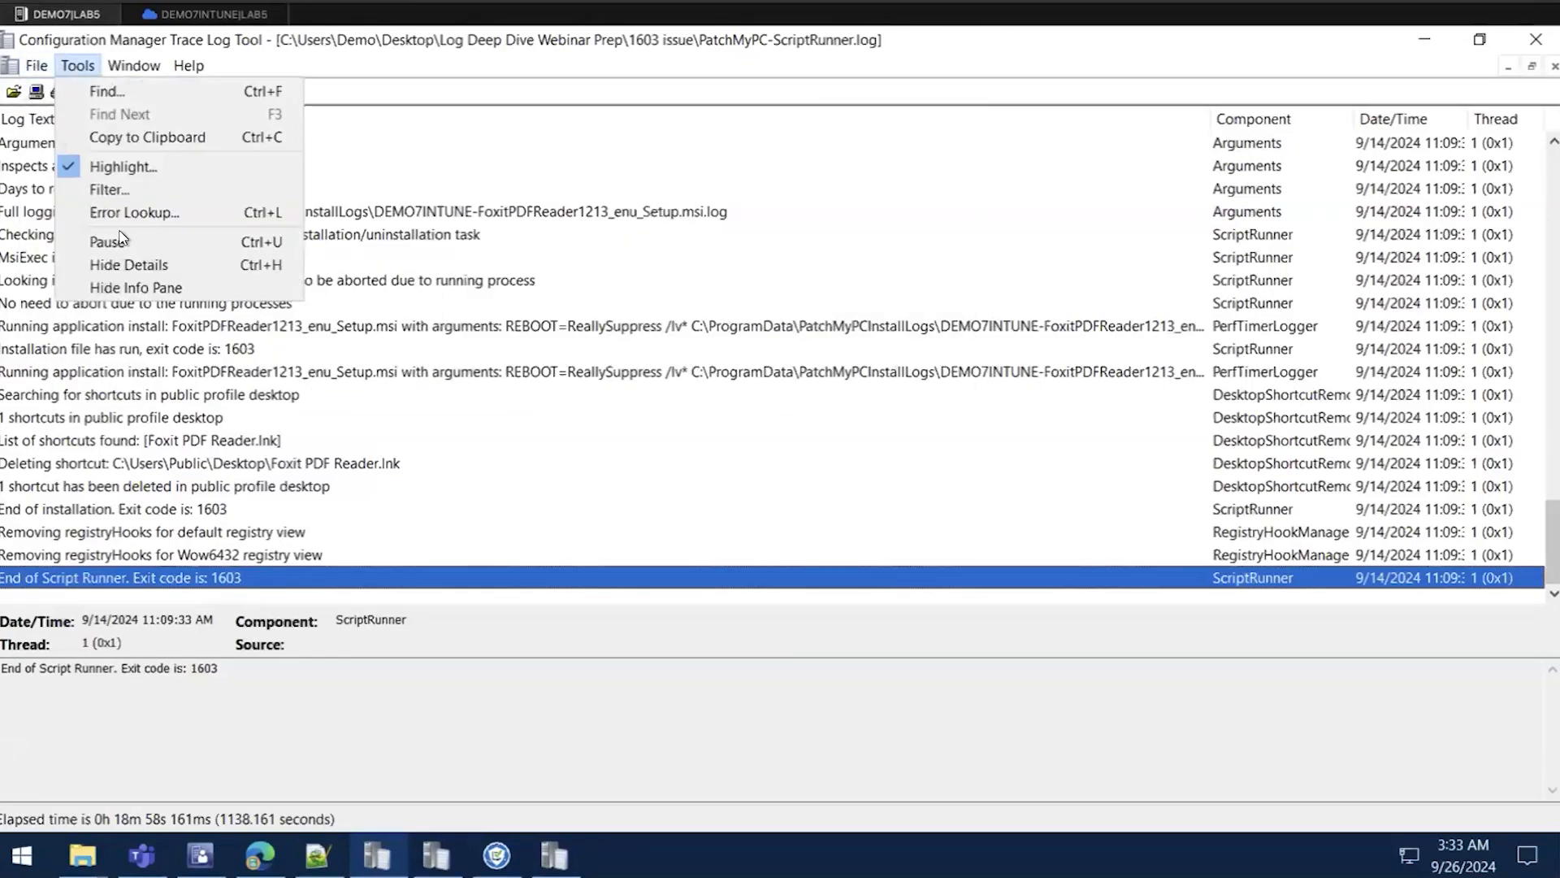
click(247, 215)
text(1603)
click(905, 316)
drag(637, 347, 765, 347)
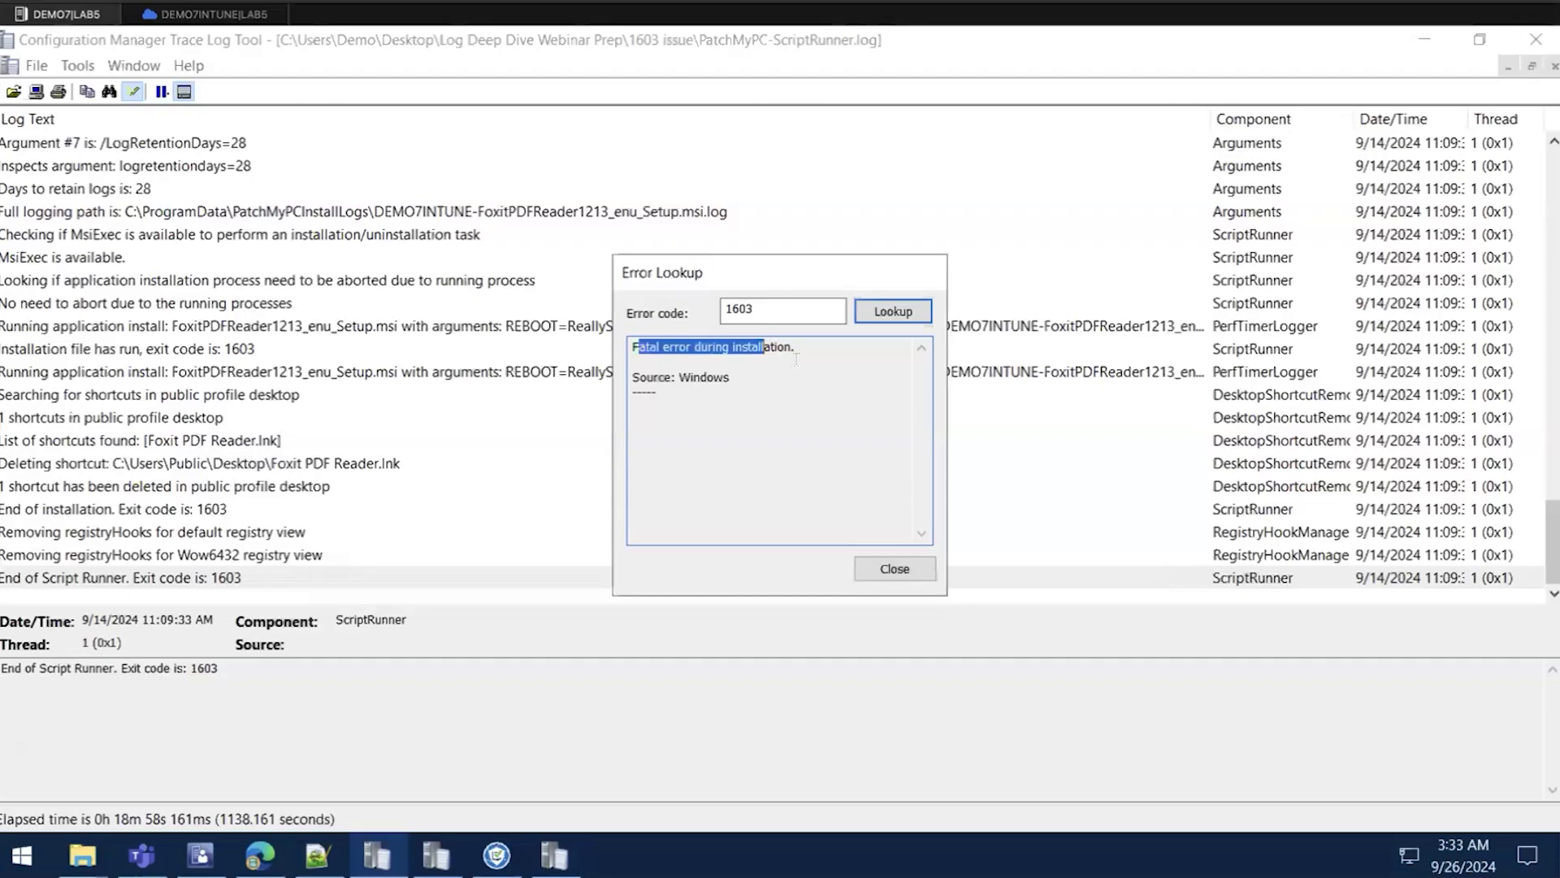
click(897, 567)
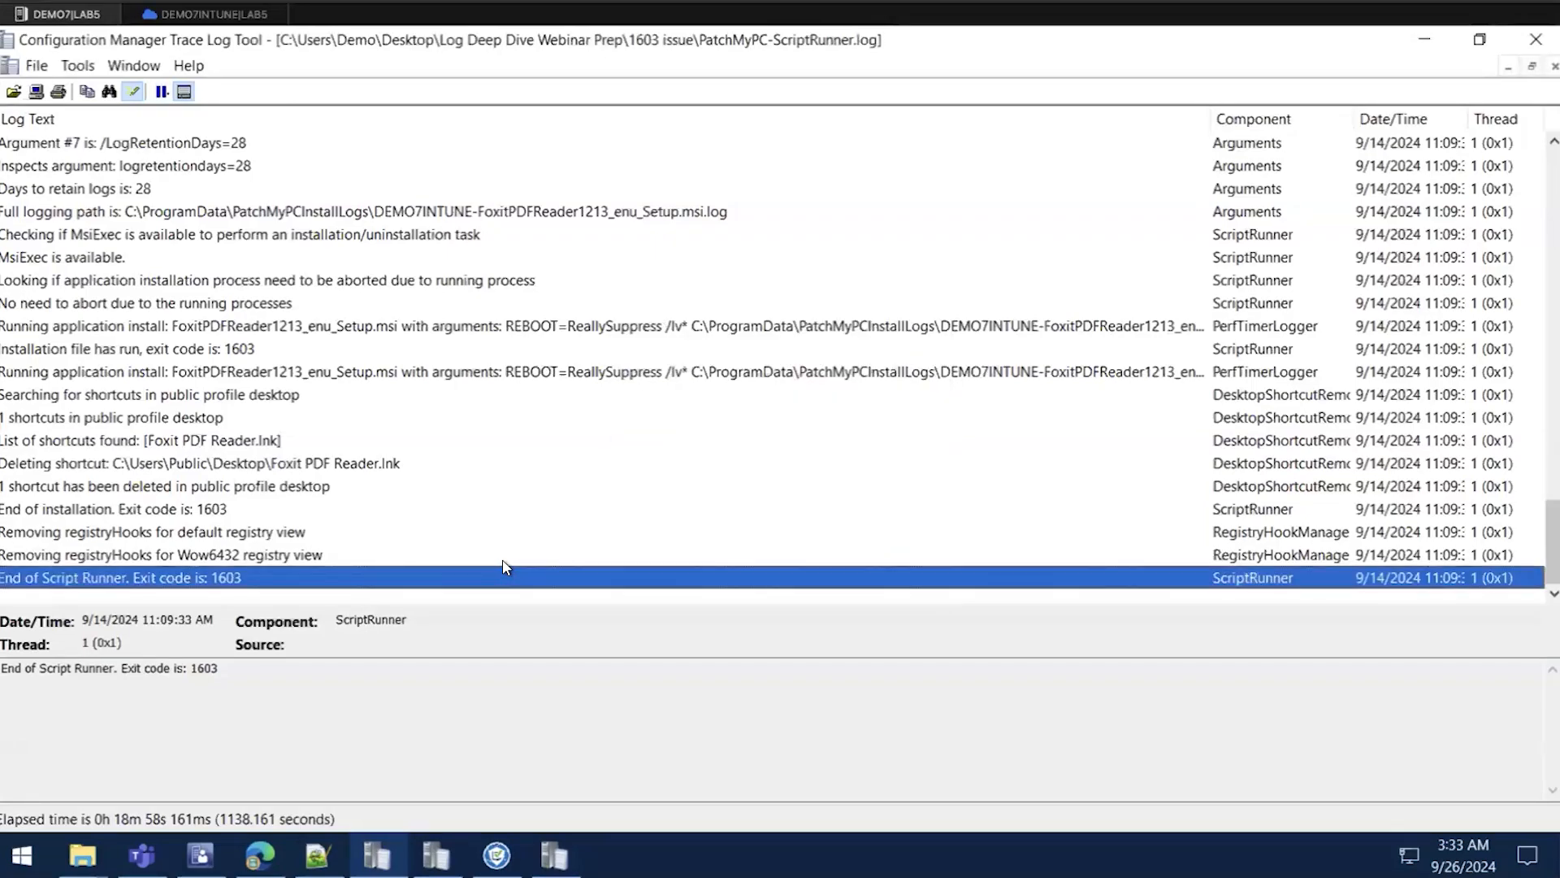
Switch to Patch My PC Publishing Settings, show the installation logging folder path for All Products under Intune Apps, and leave the options unchanged
click(501, 849)
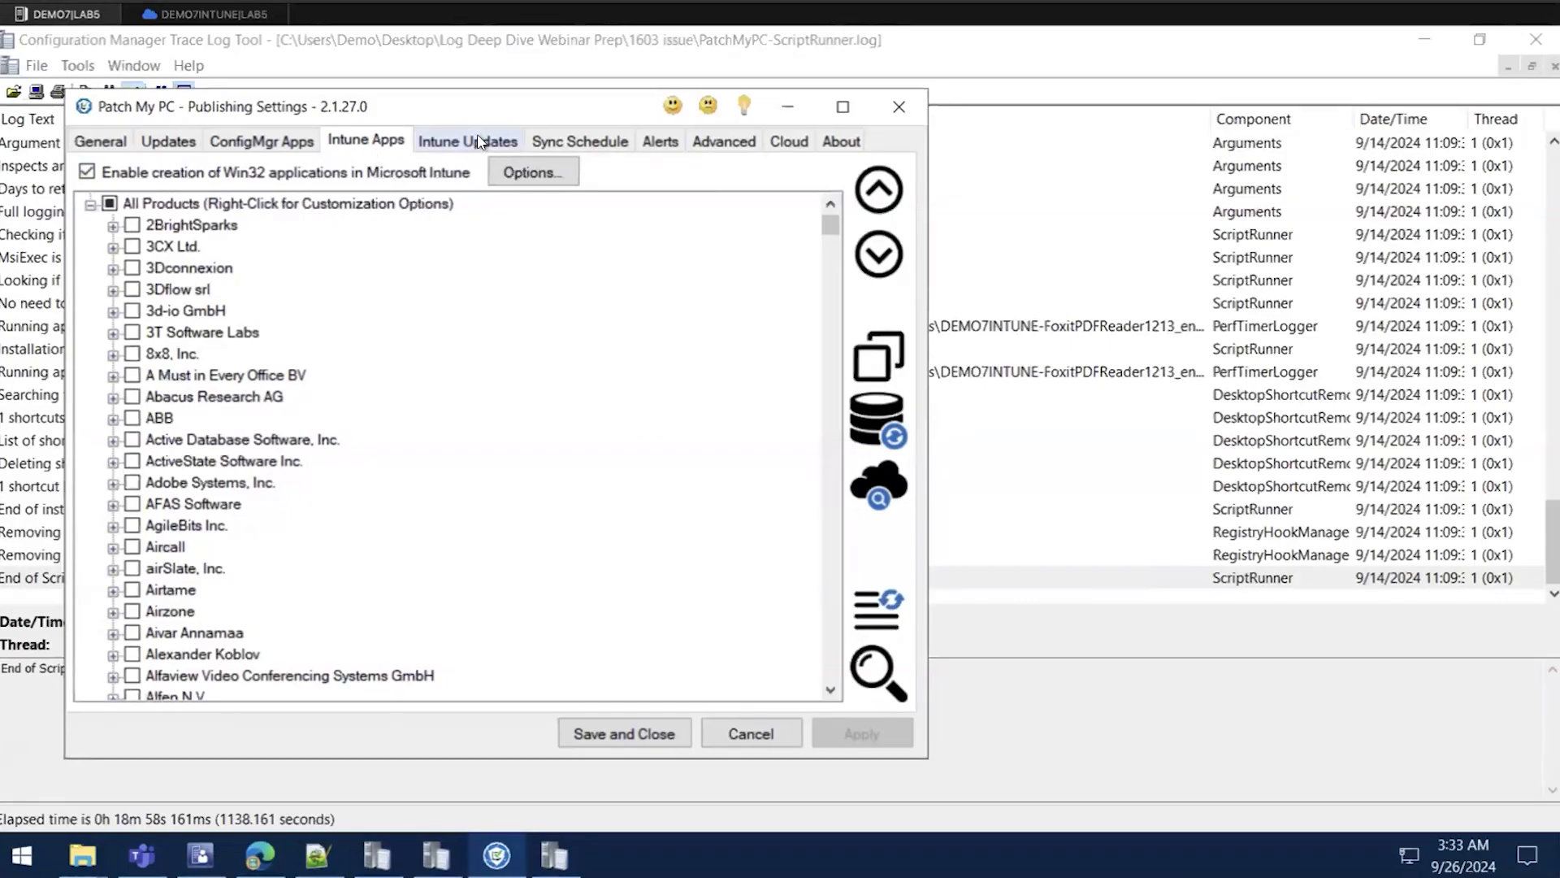
right_click(343, 205)
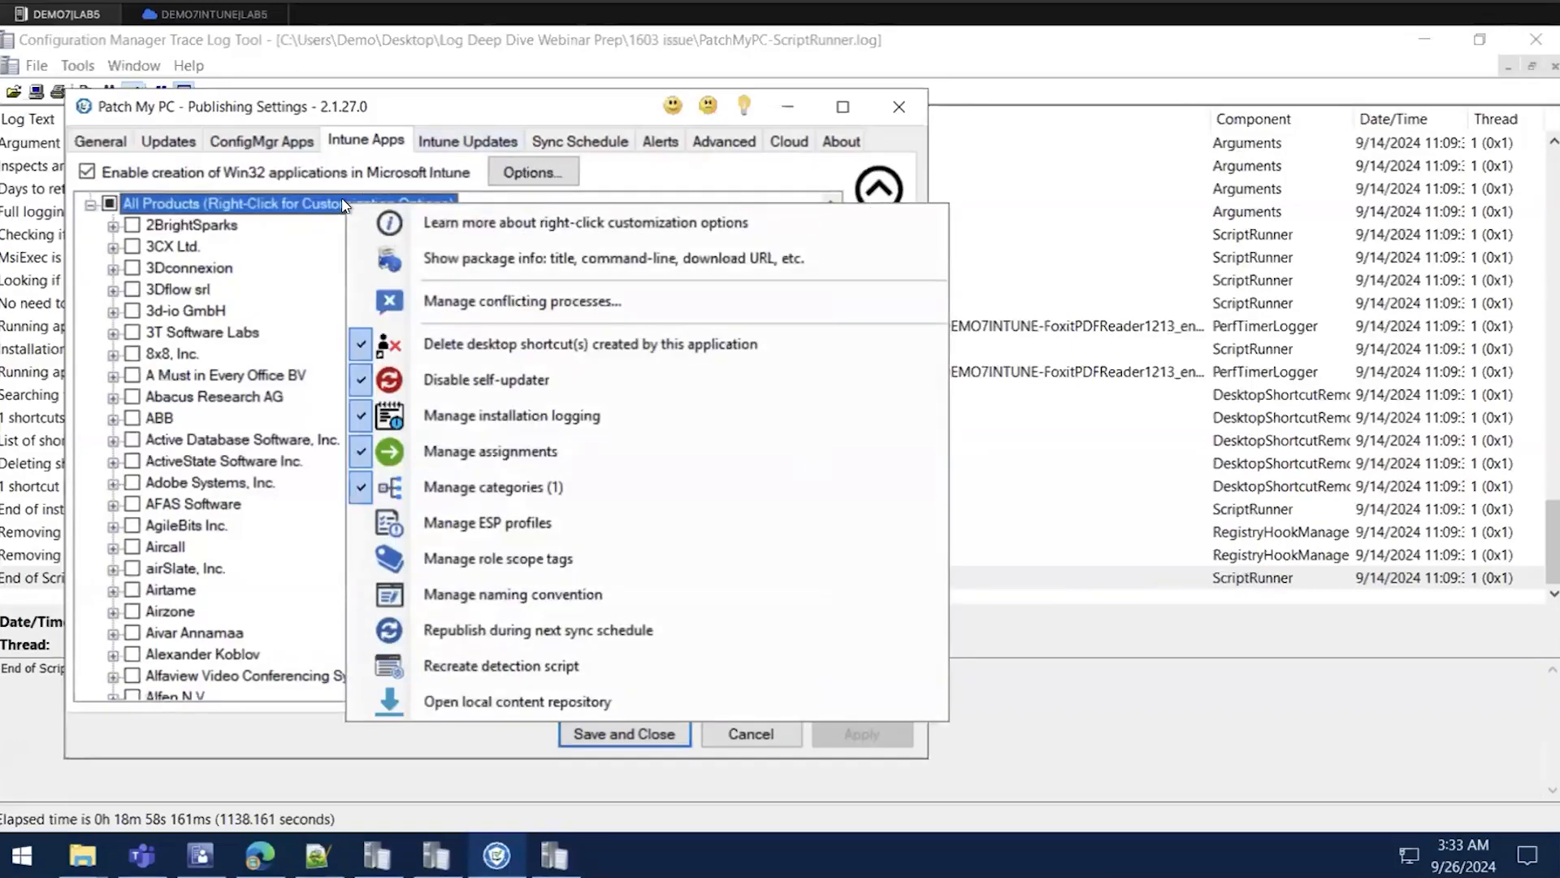
click(610, 426)
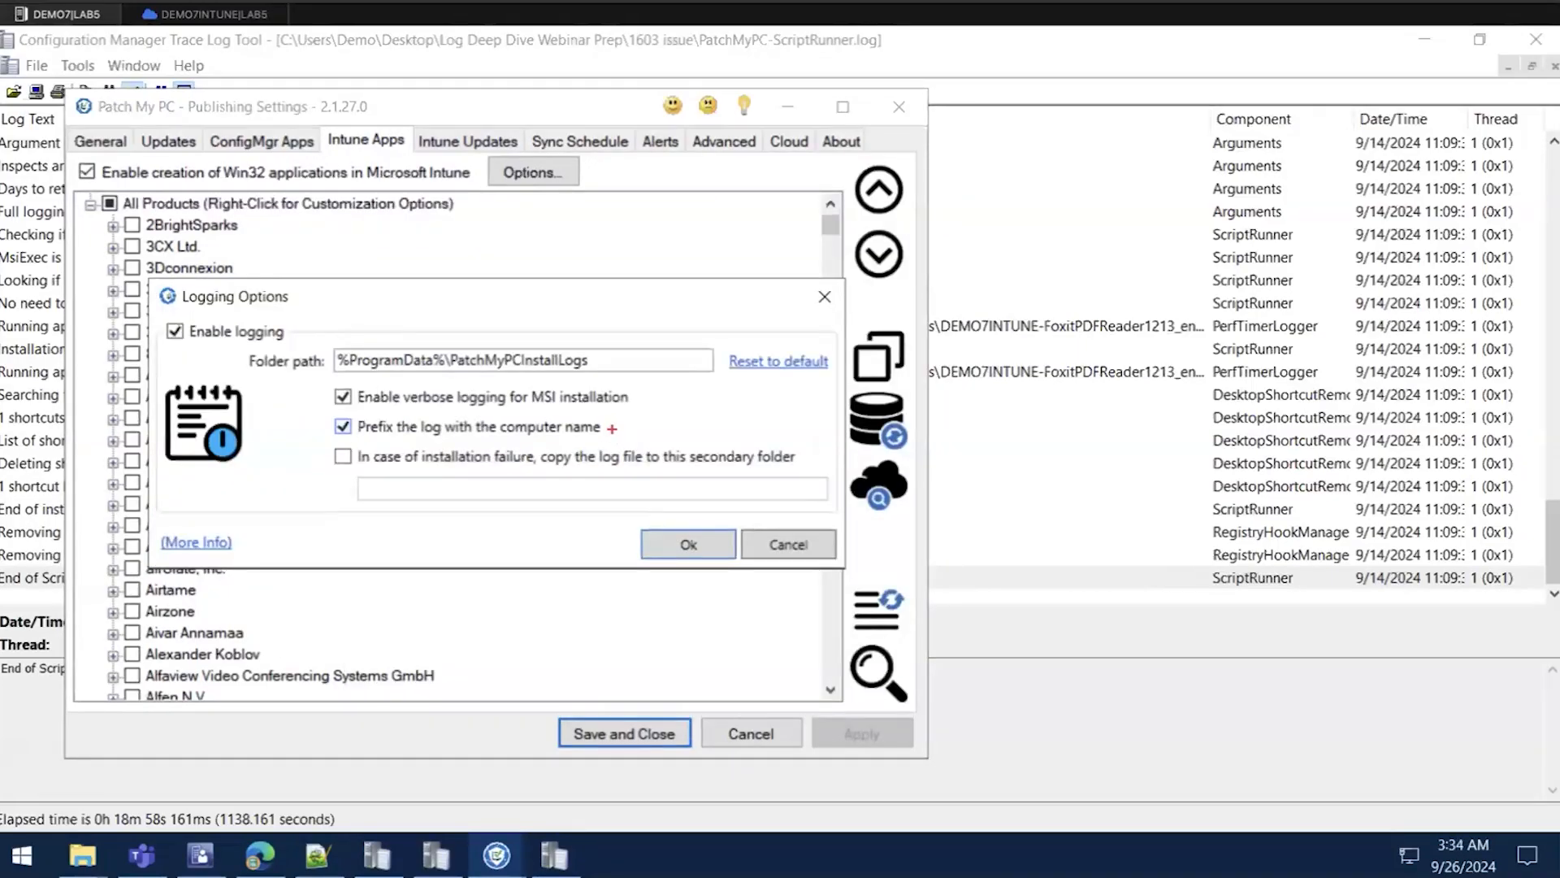
mouse_move(320, 376)
mouse_down()
mouse_move(695, 389)
mouse_move(297, 341)
mouse_move(185, 262)
mouse_up()
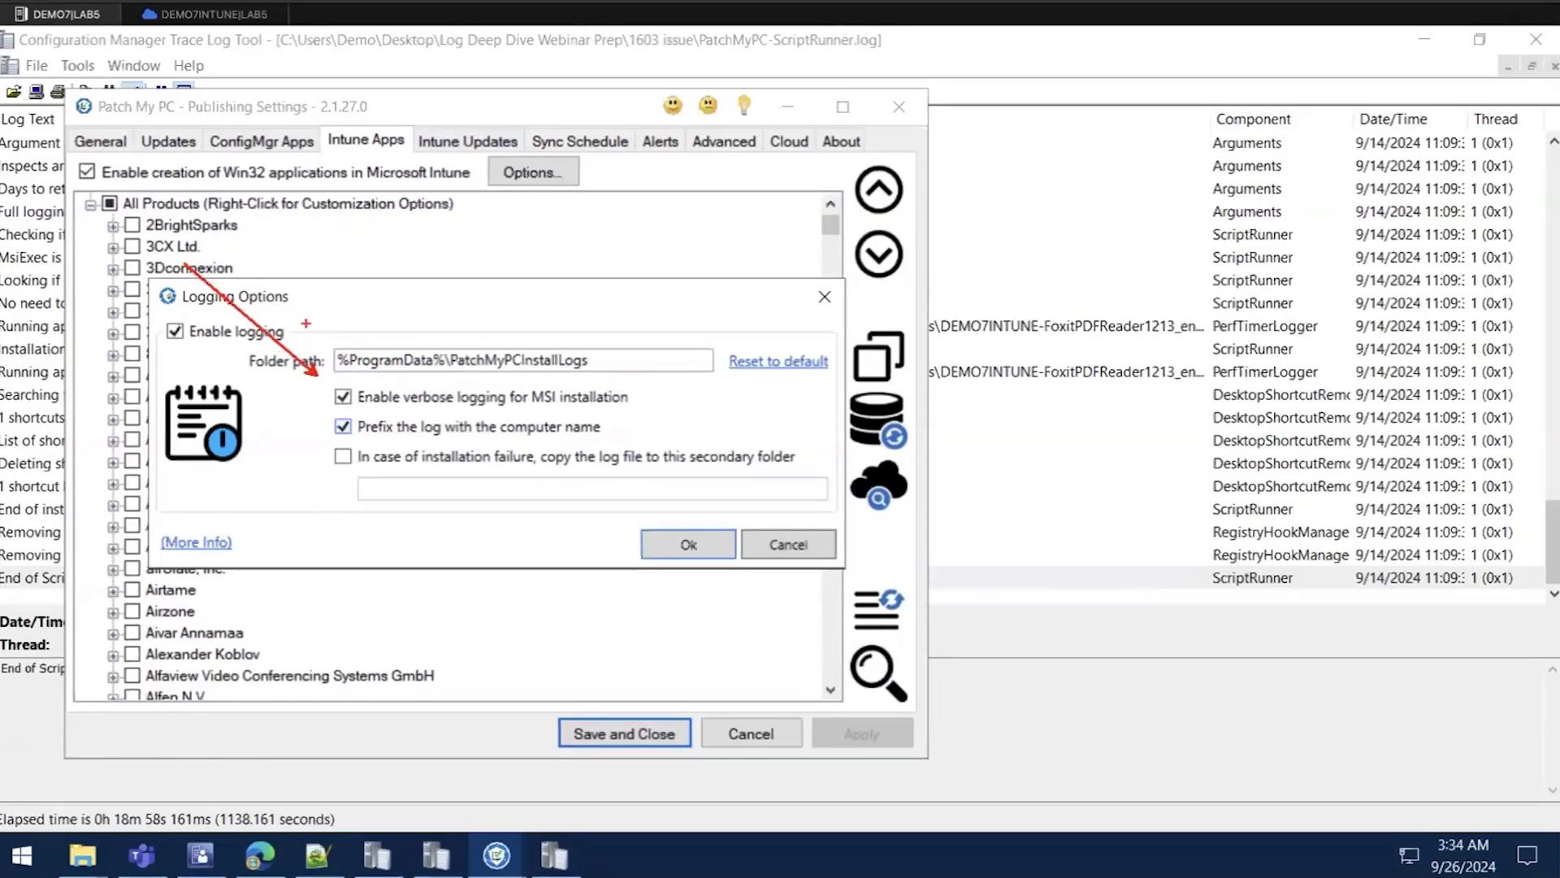
key(Escape)
click(784, 545)
click(1002, 678)
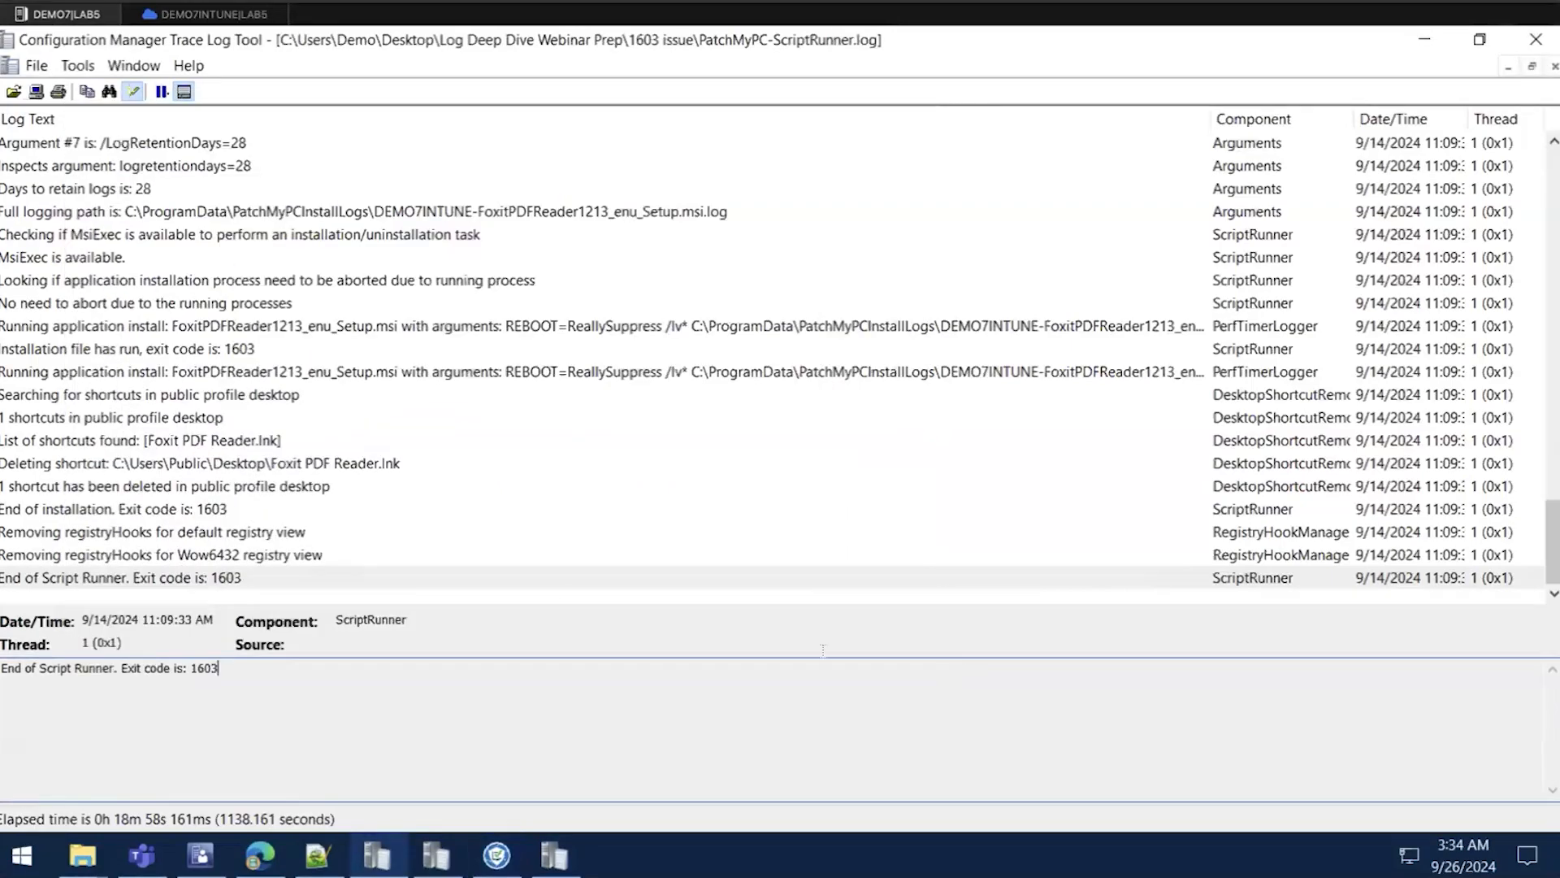
Bring up the maximized DEMO7INTUNE-FoxitPDFReader1213_enu_Setup.msi.log and select the final "MainEngineThread is returning 1603" line
click(258, 445)
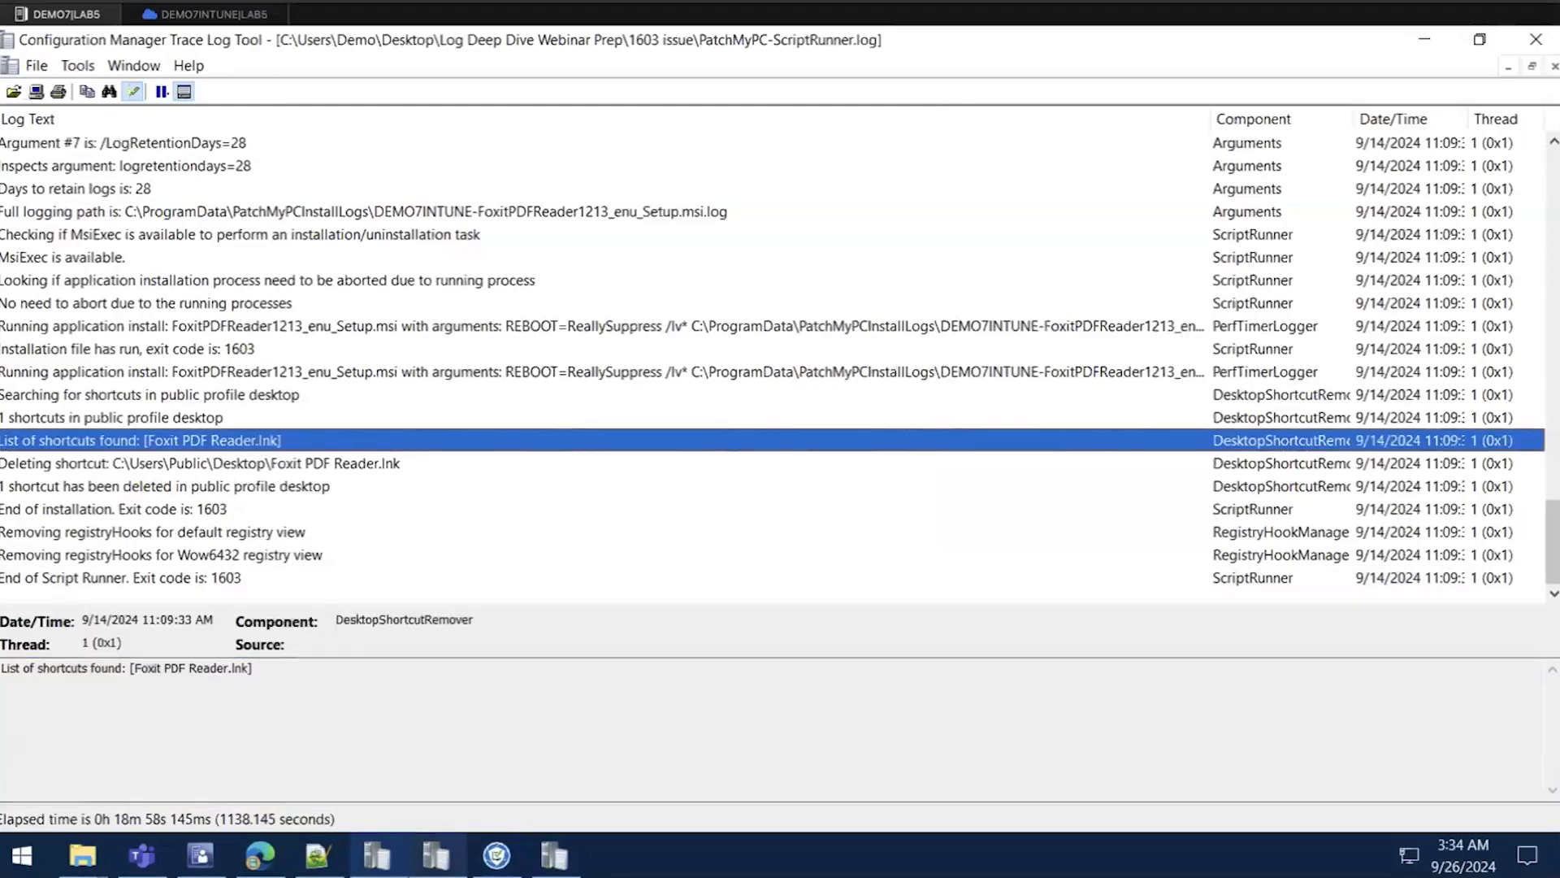
click(436, 855)
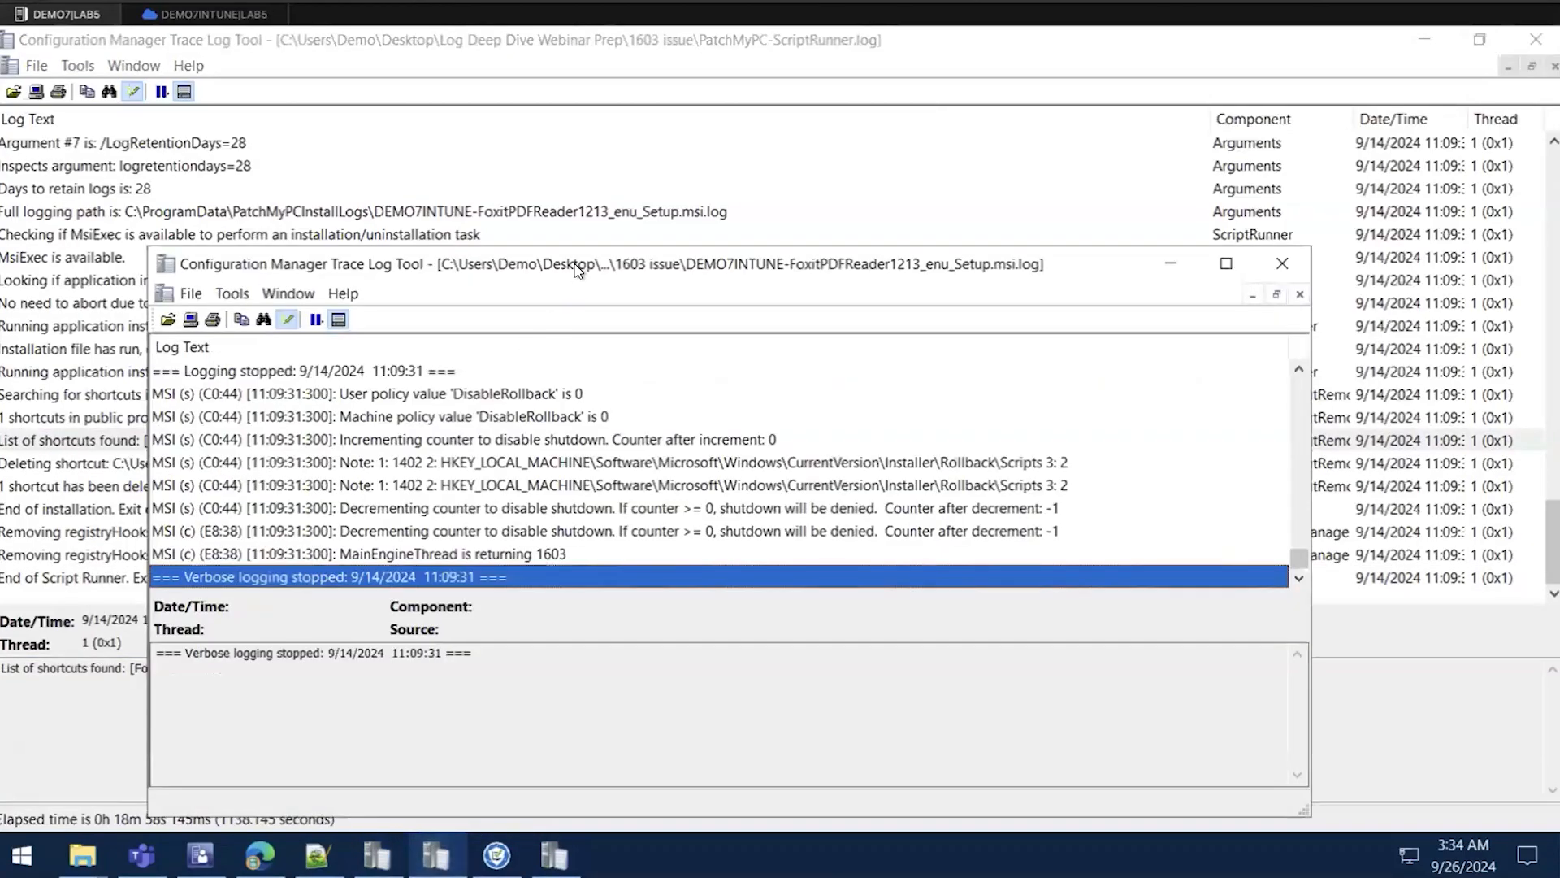
double_click(577, 265)
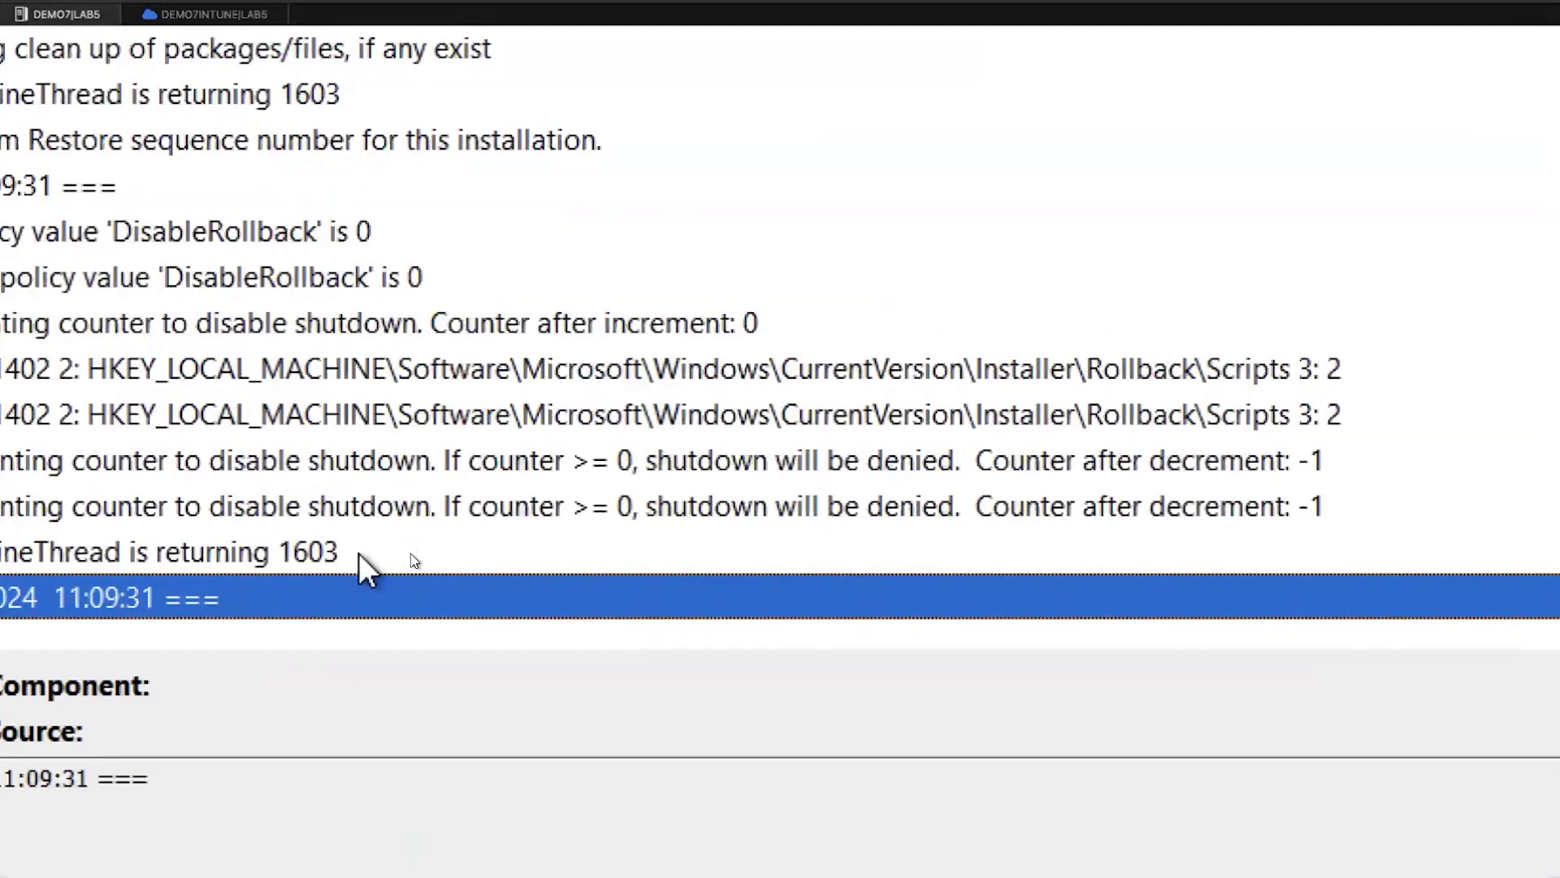
click(417, 555)
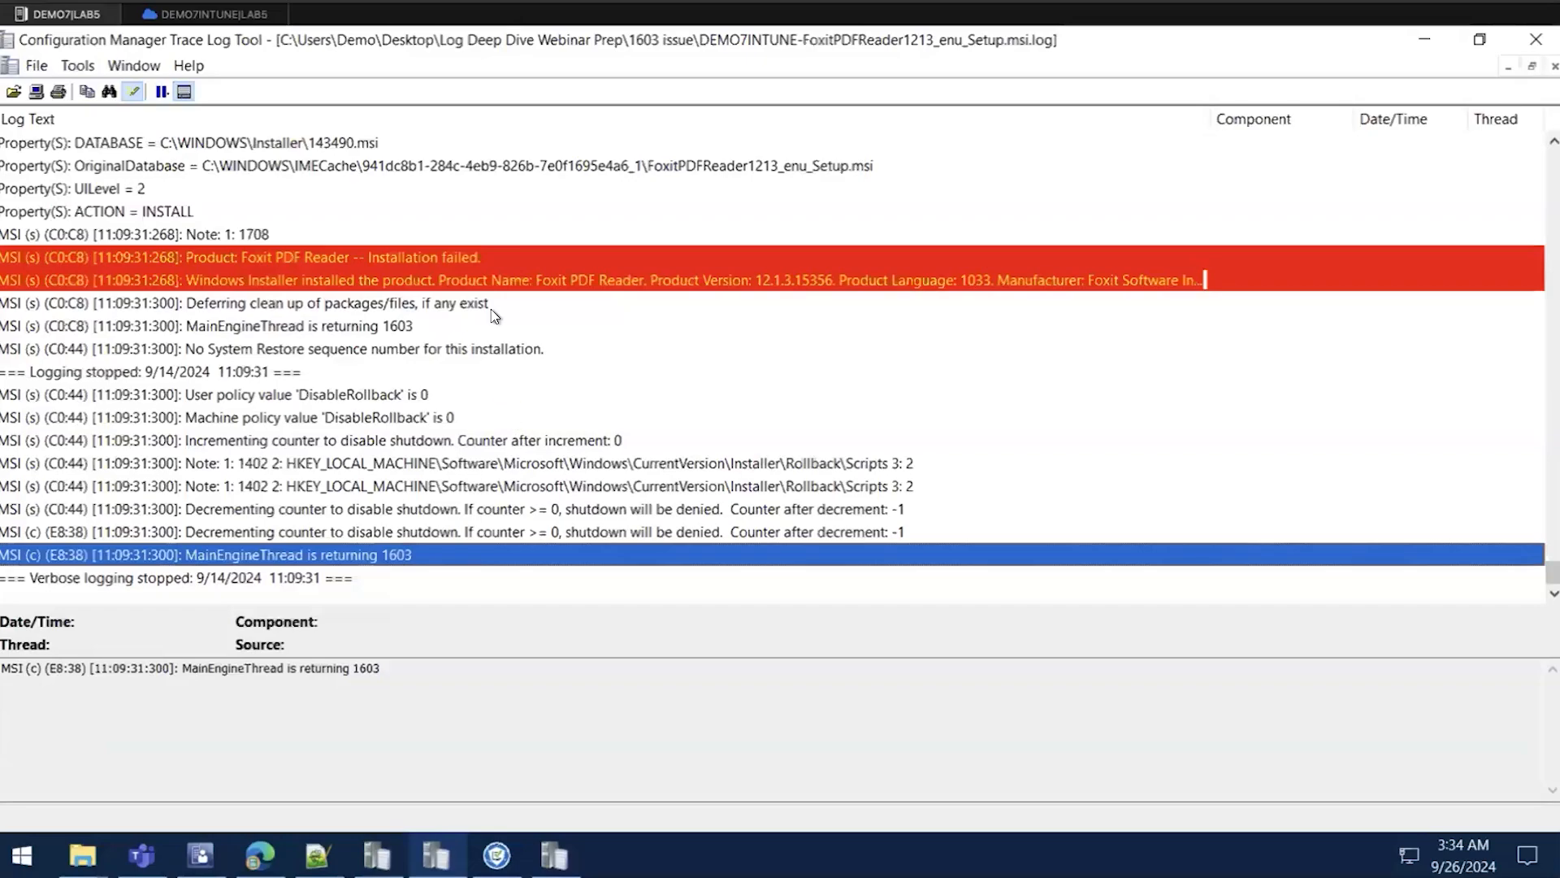
Select the "Note: 1: 1708" entry before the installation-failed lines, examine the preceding MSI properties, and select the RedirectedDllSupport property
click(432, 233)
scroll(435, 230, up, 3)
scroll(460, 286, up, 4)
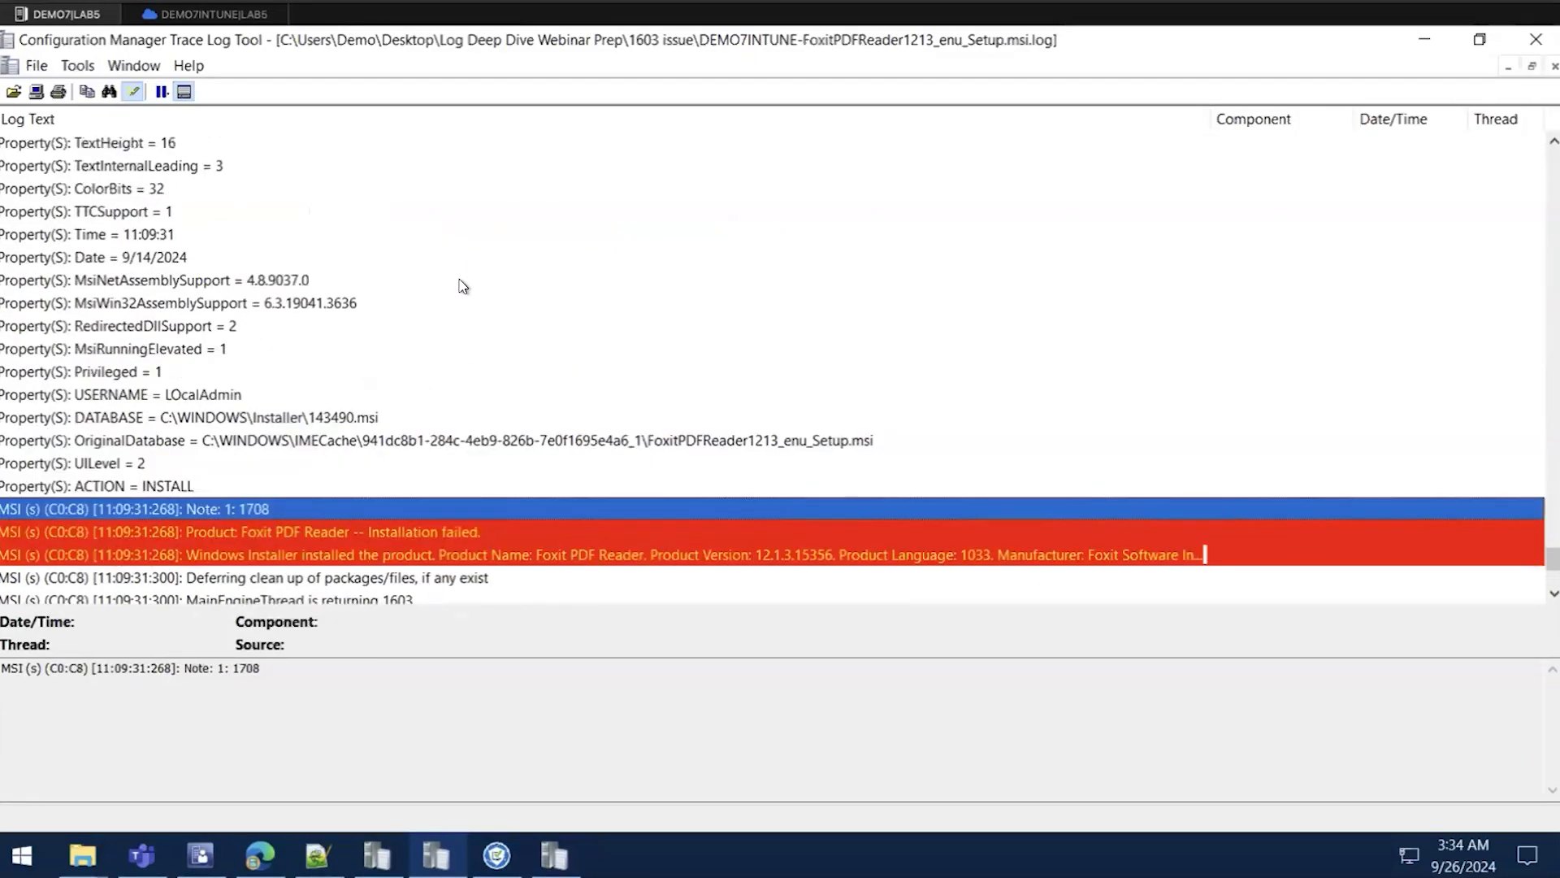
scroll(69, 271, up, 3)
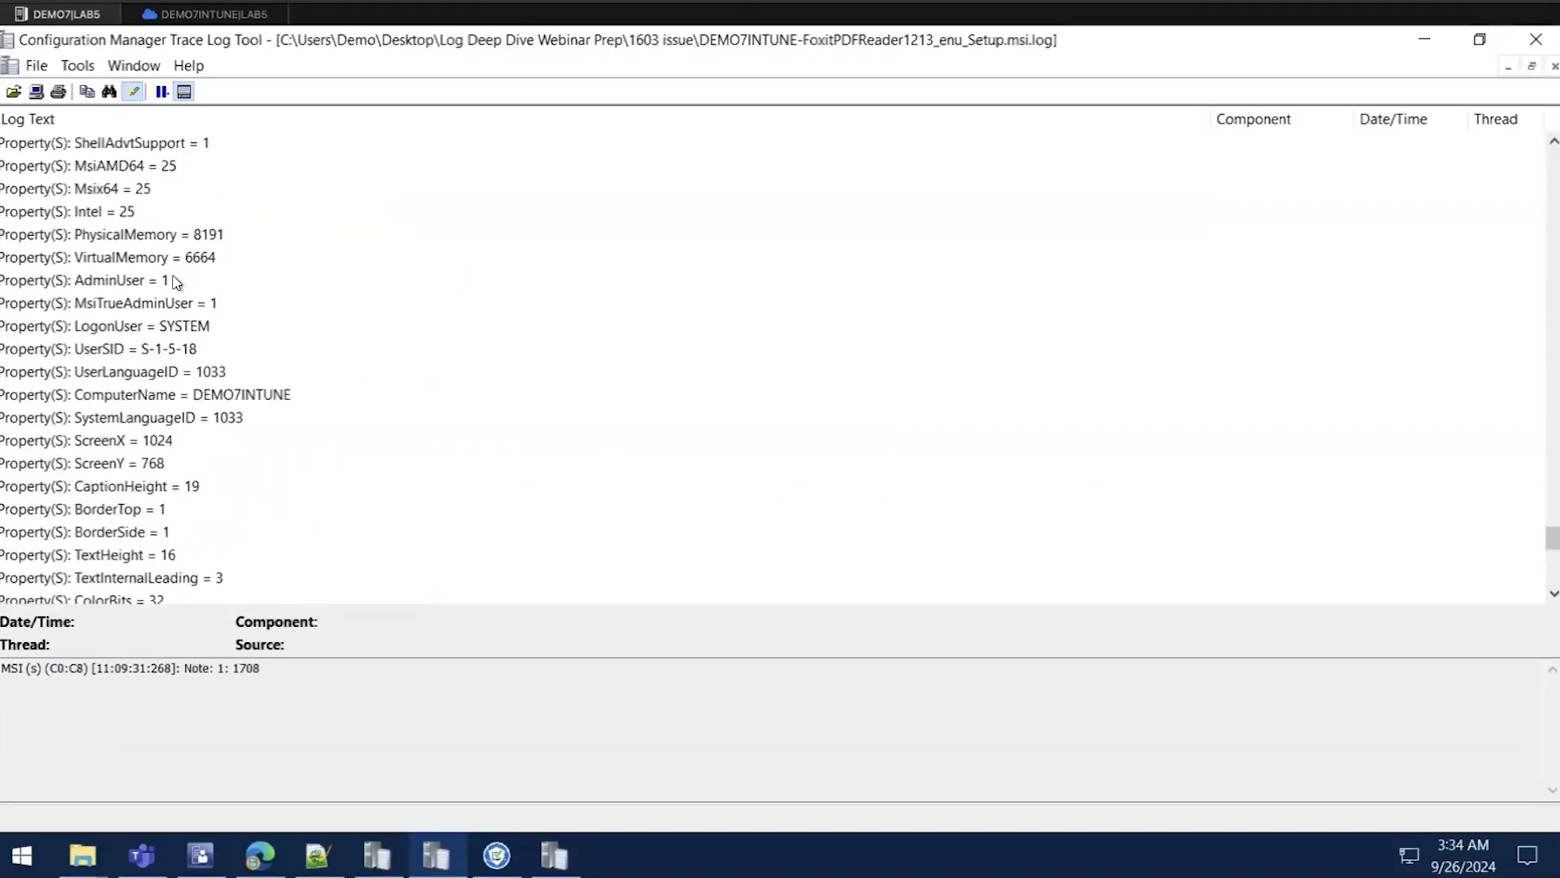
scroll(455, 481, down, 6)
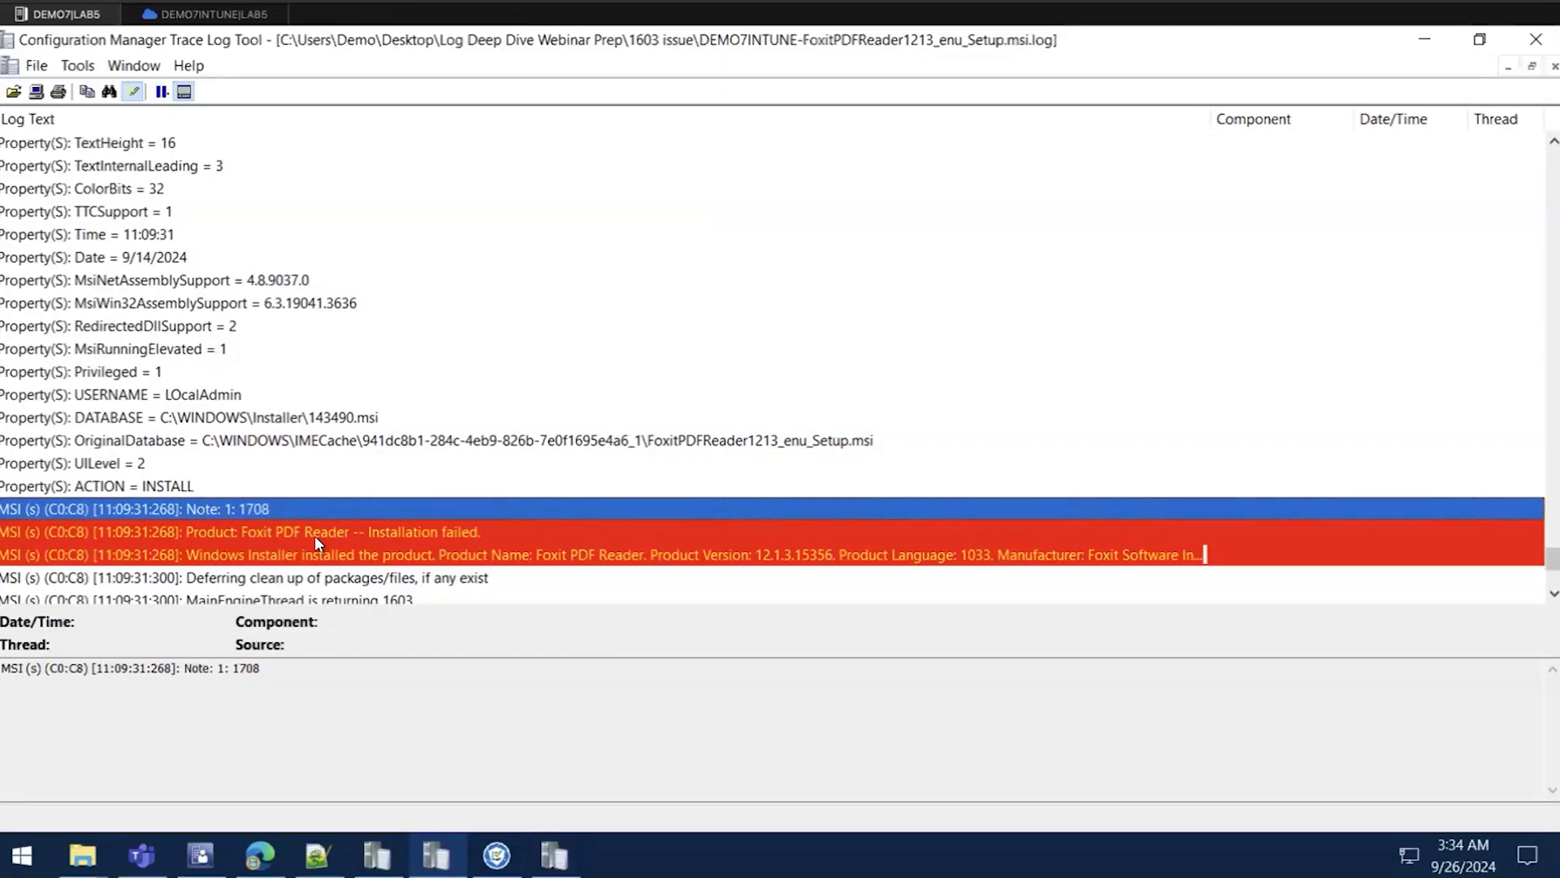
scroll(315, 488, up, 1)
click(217, 392)
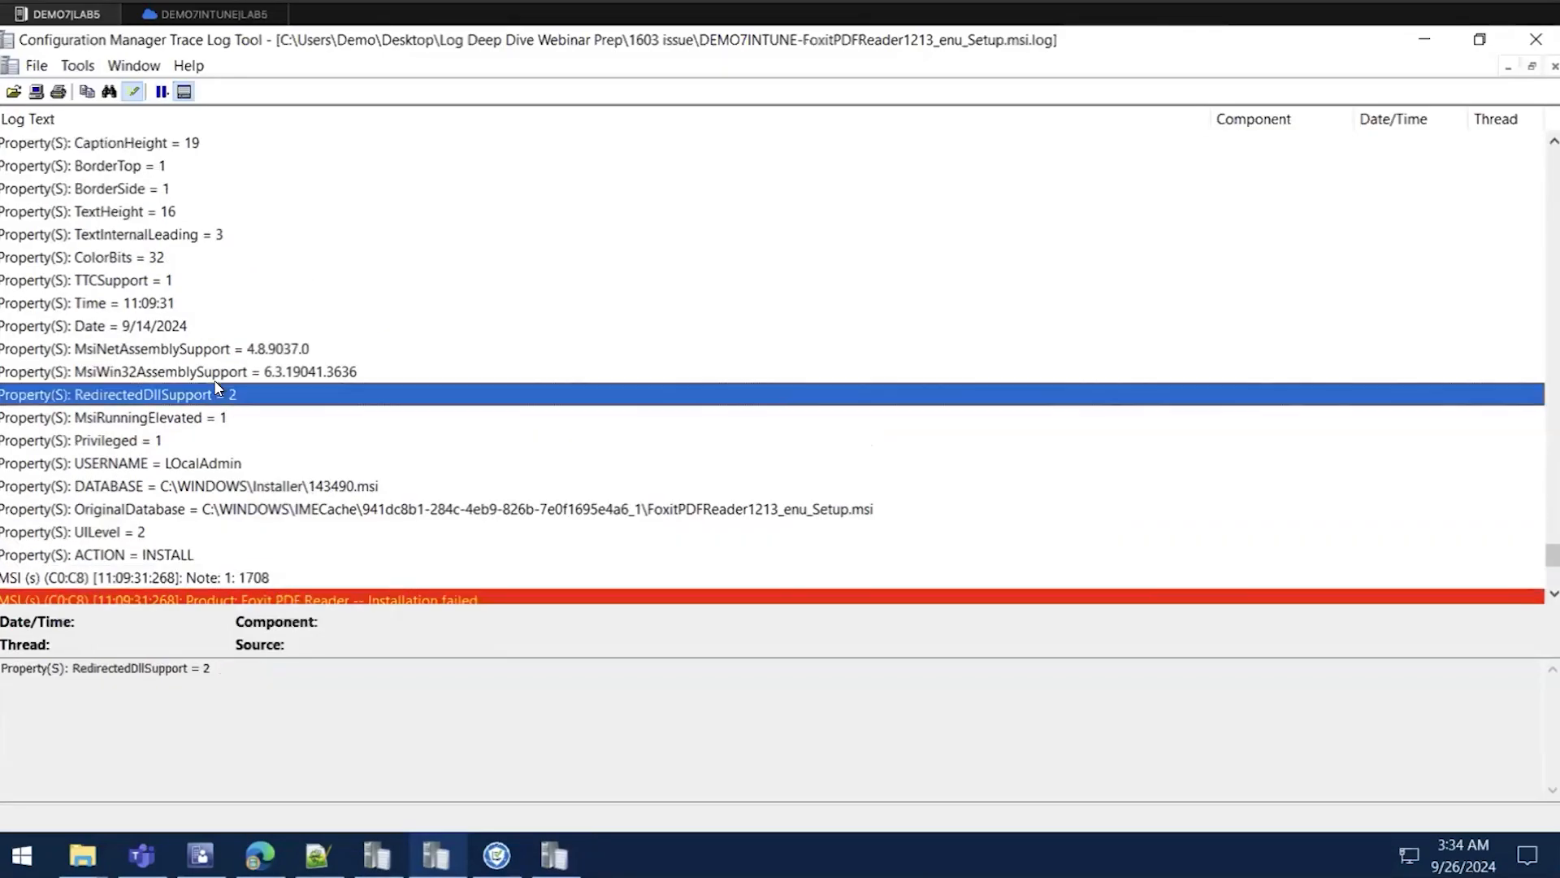
Trace the MSI properties further back through the folder paths and select the CLIENTUILEVEL entry
scroll(244, 374, up, 1)
scroll(252, 368, up, 5)
scroll(307, 366, up, 3)
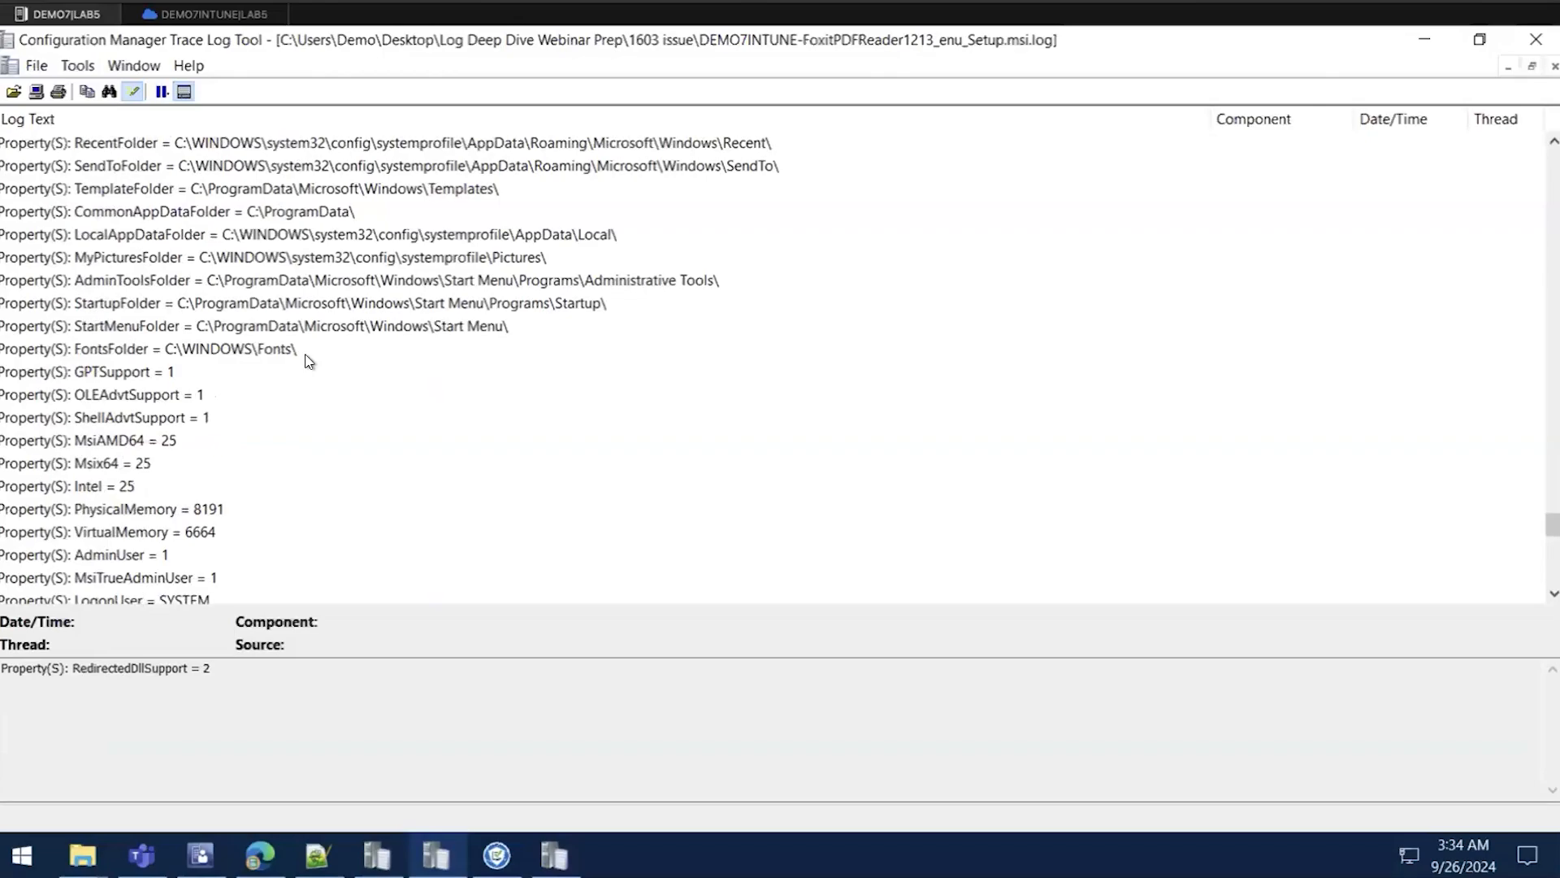
scroll(250, 347, up, 7)
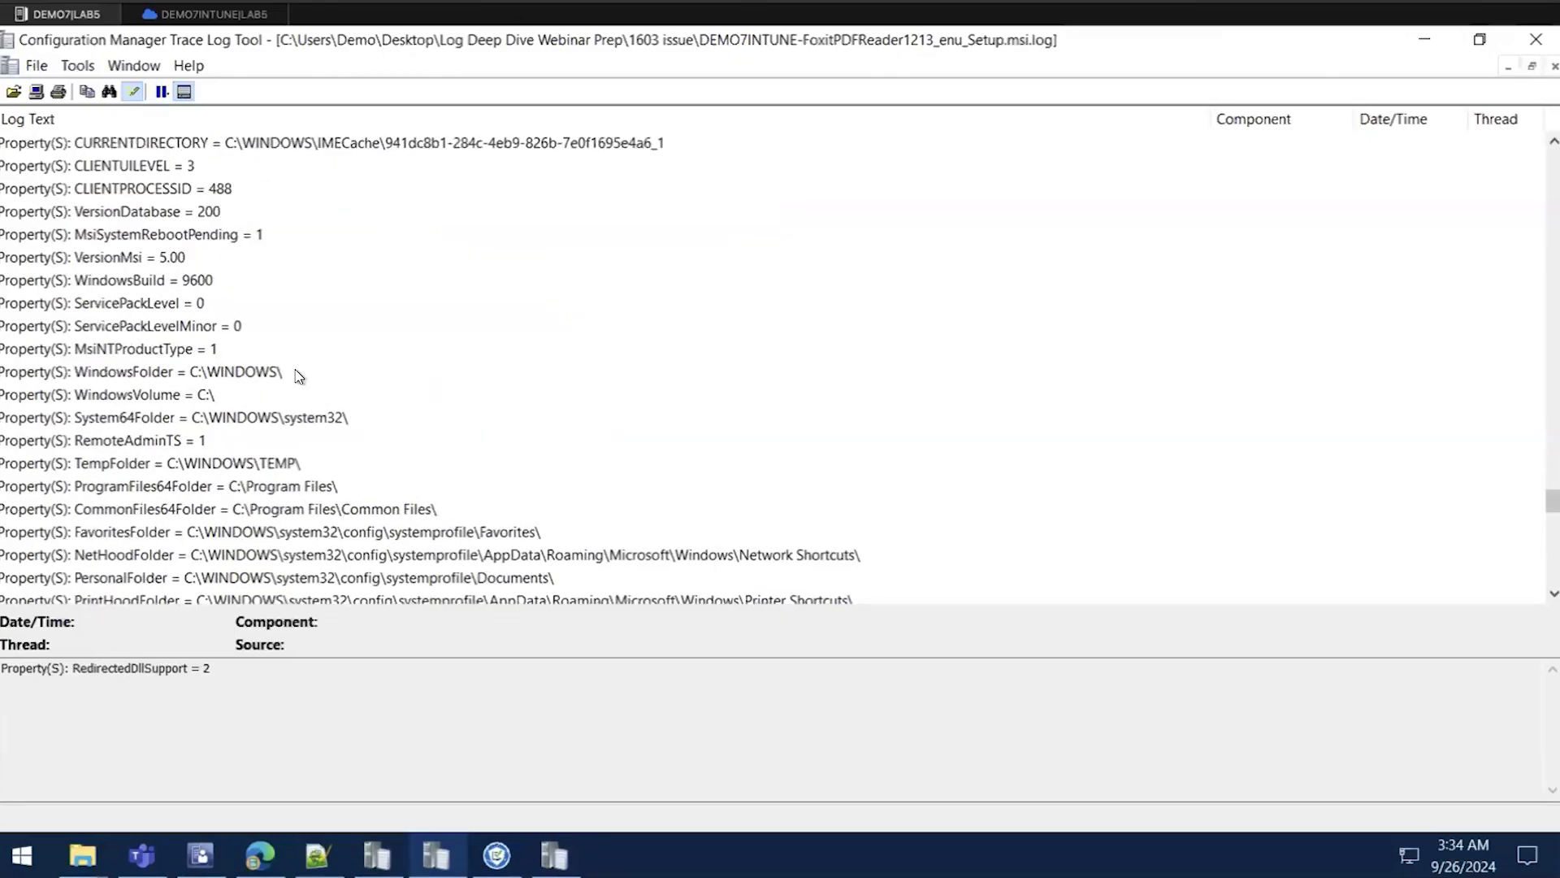
click(66, 166)
scroll(332, 307, up, 3)
scroll(335, 308, up, 2)
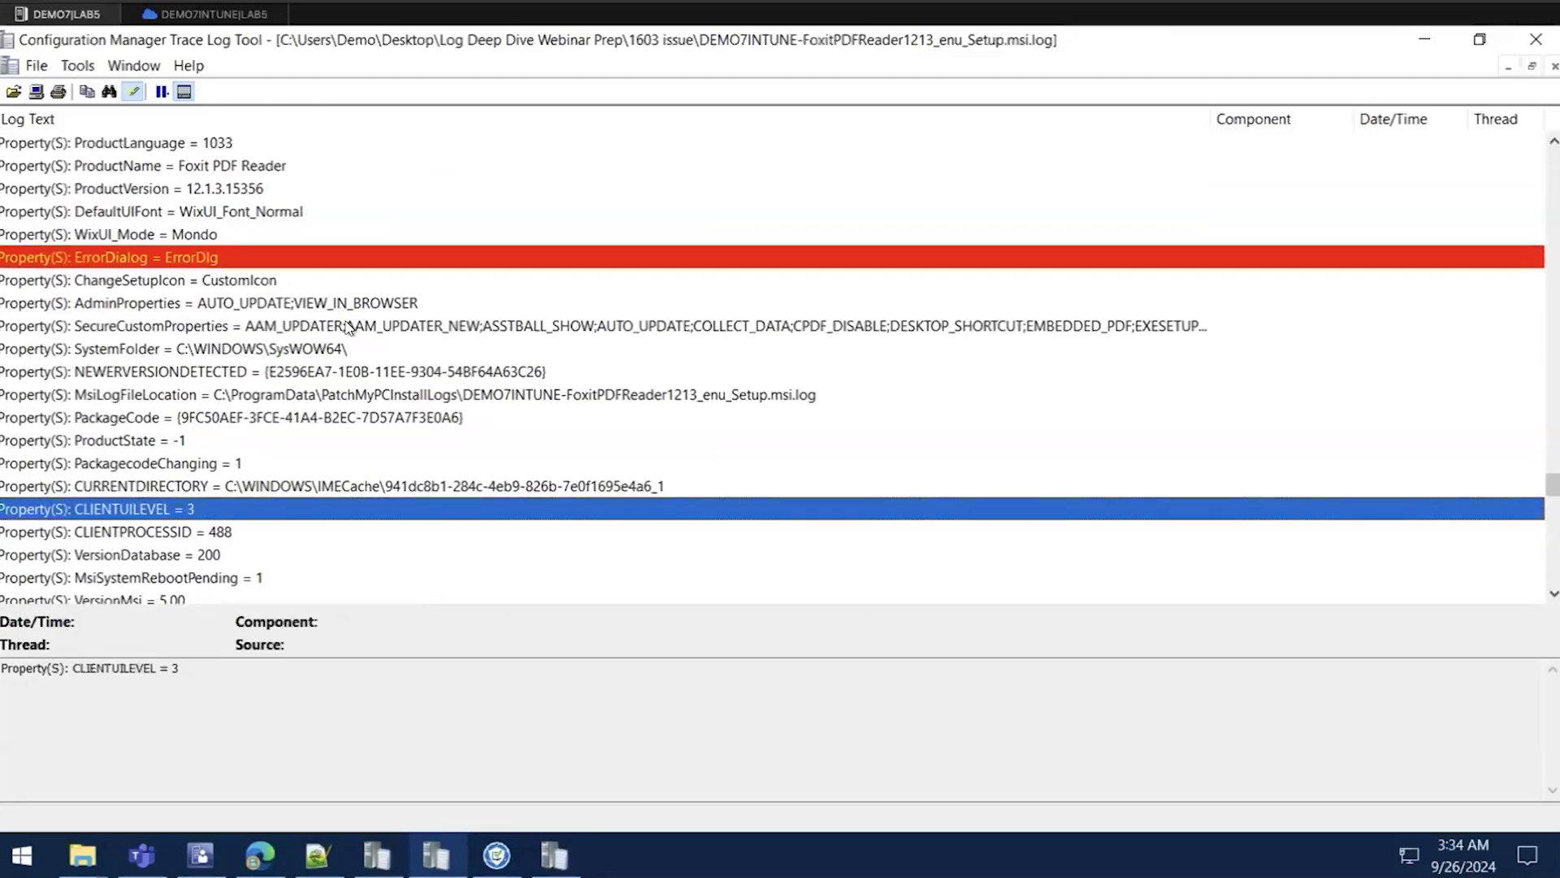
Trace the log back to the LaunchConditions action, magnify it, and select the entry about a later Foxit PDF Reader version already being installed
scroll(340, 317, up, 5)
scroll(343, 325, up, 3)
scroll(345, 327, up, 15)
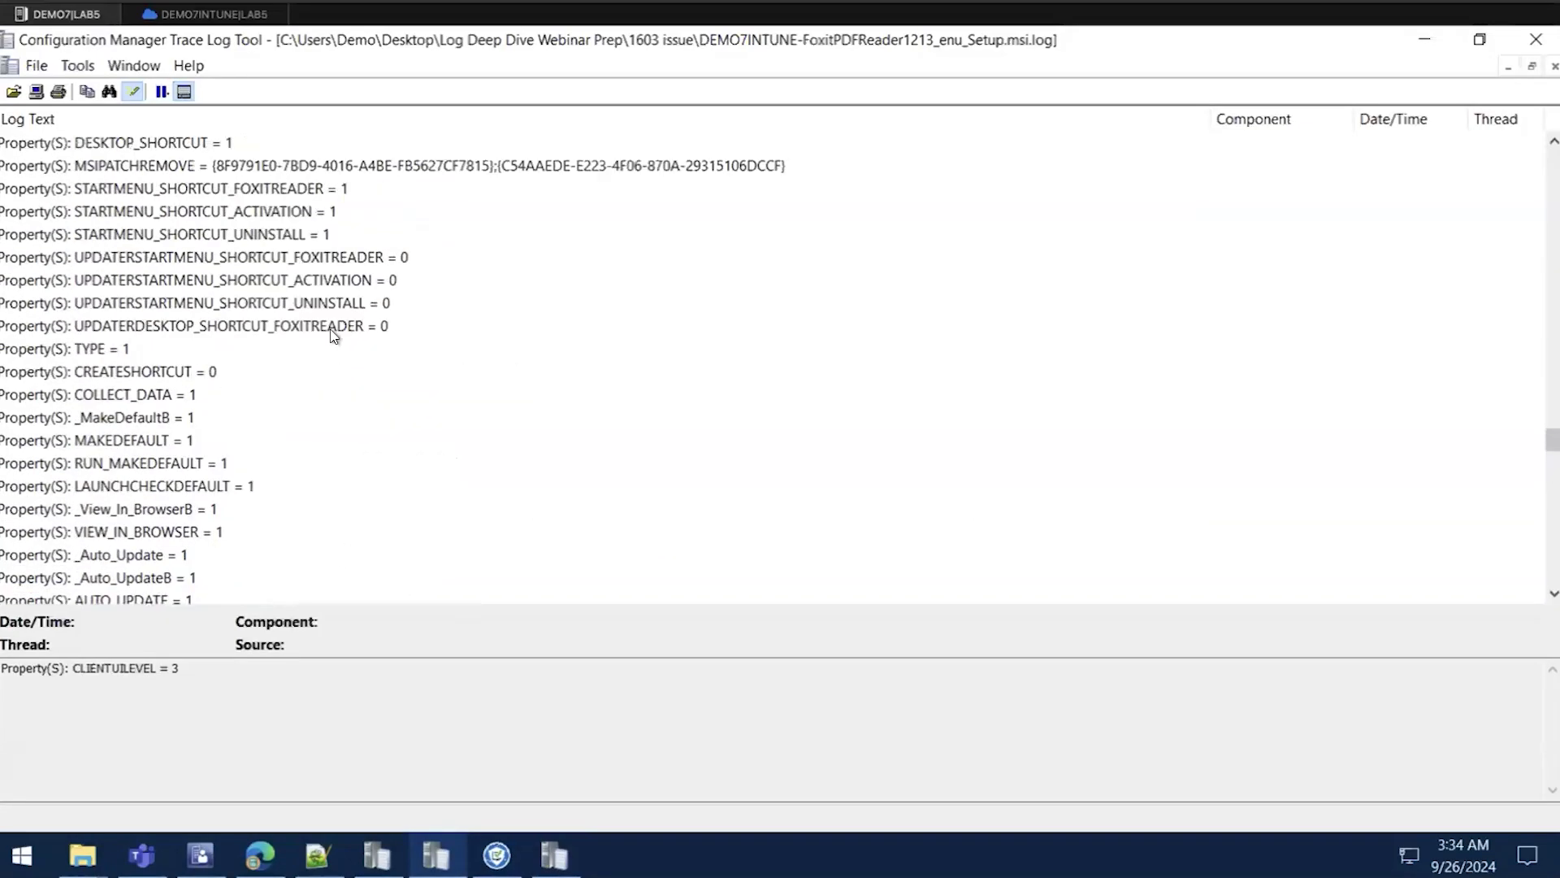
scroll(330, 325, up, 15)
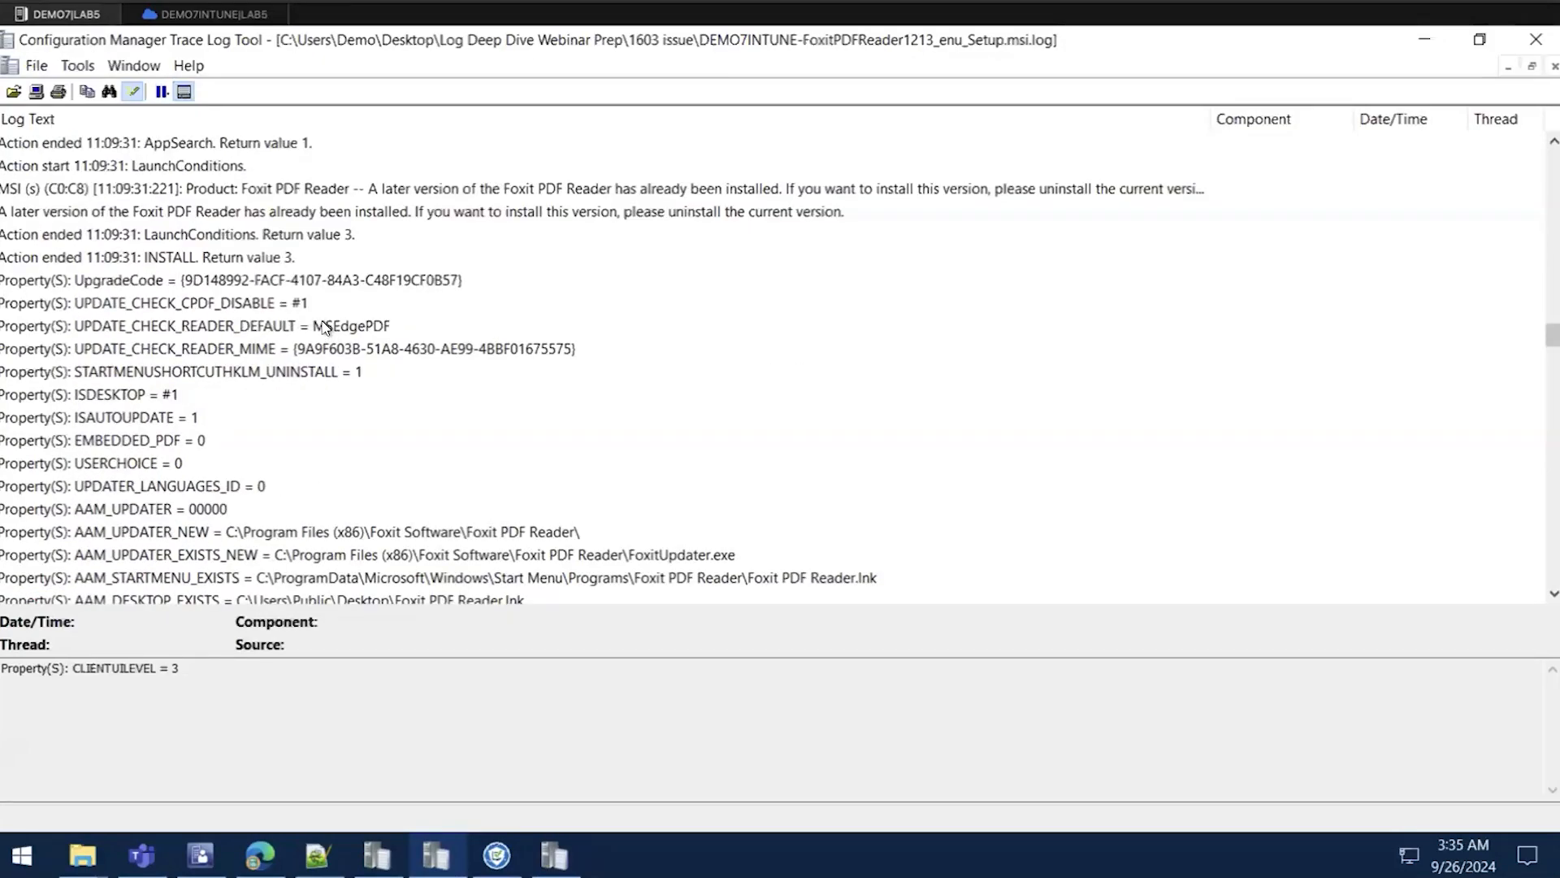
click(205, 166)
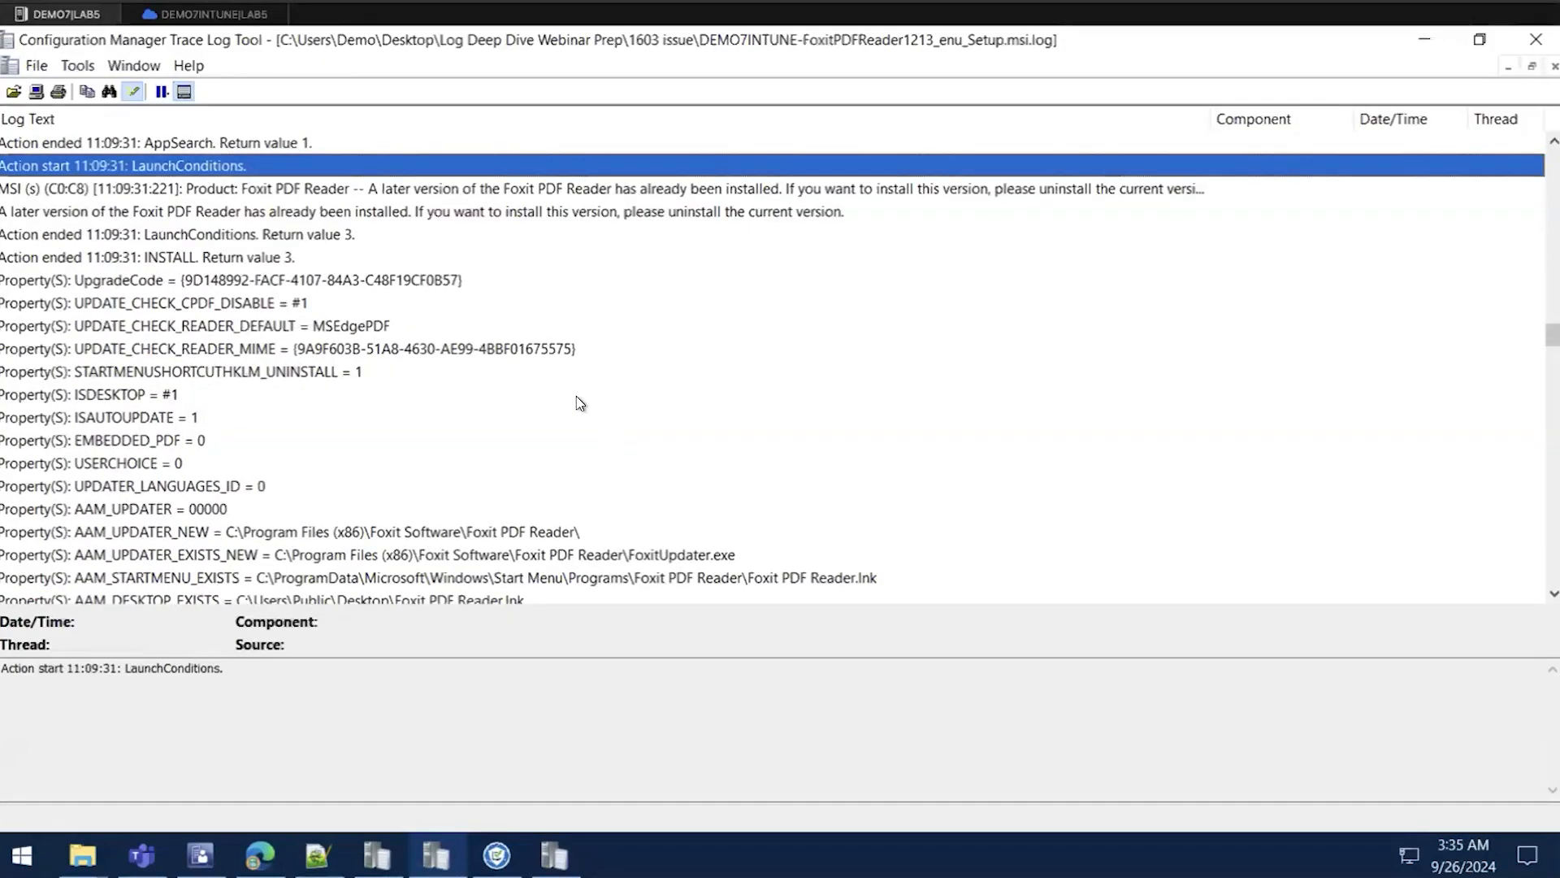
key(ctrl+4)
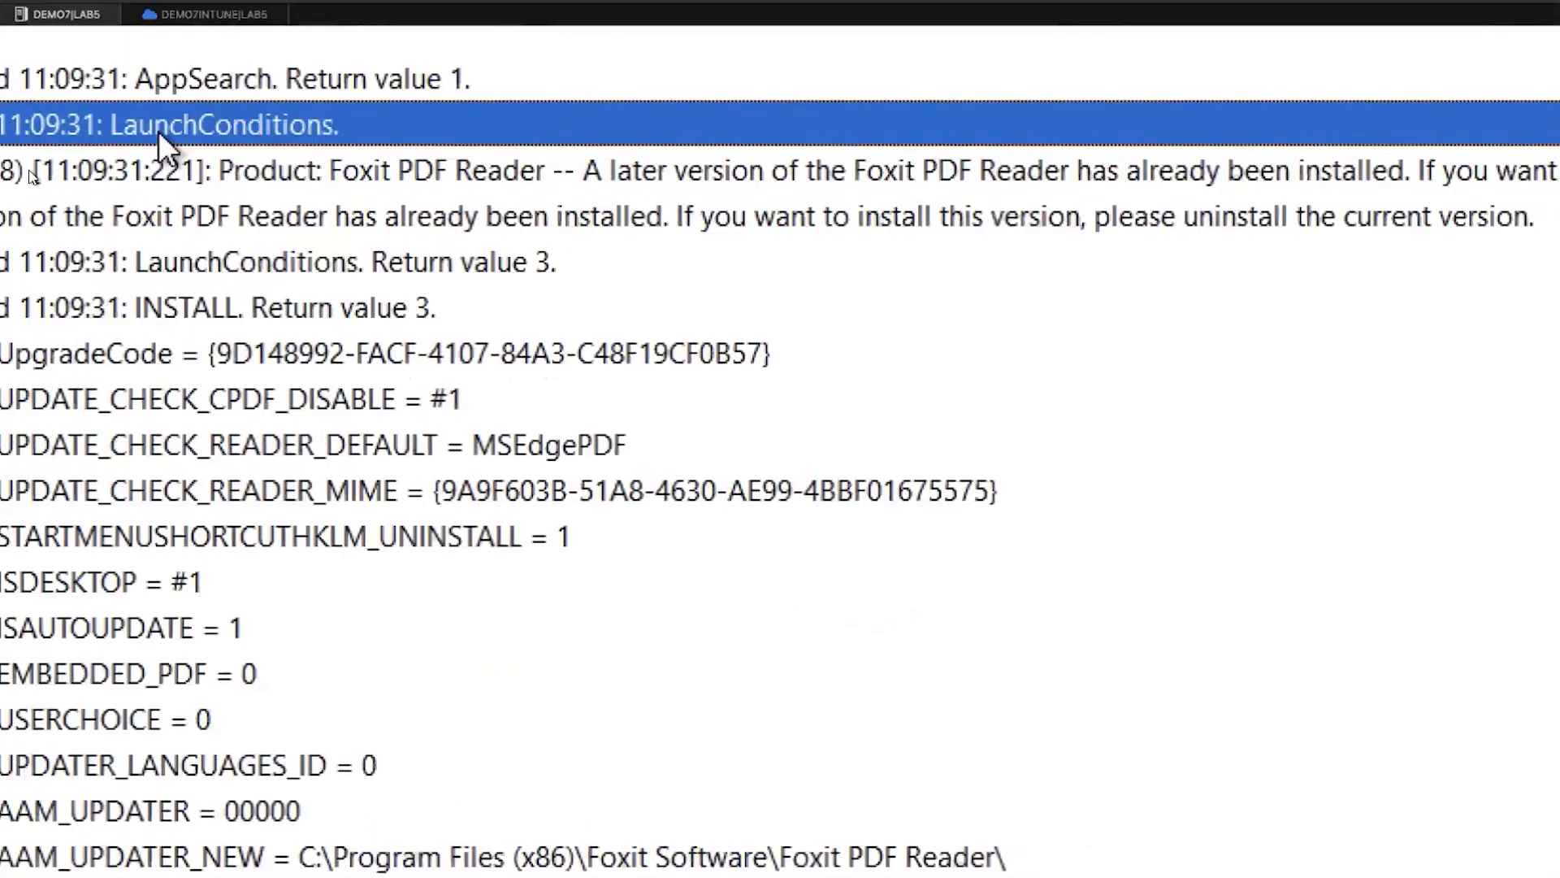
click(655, 173)
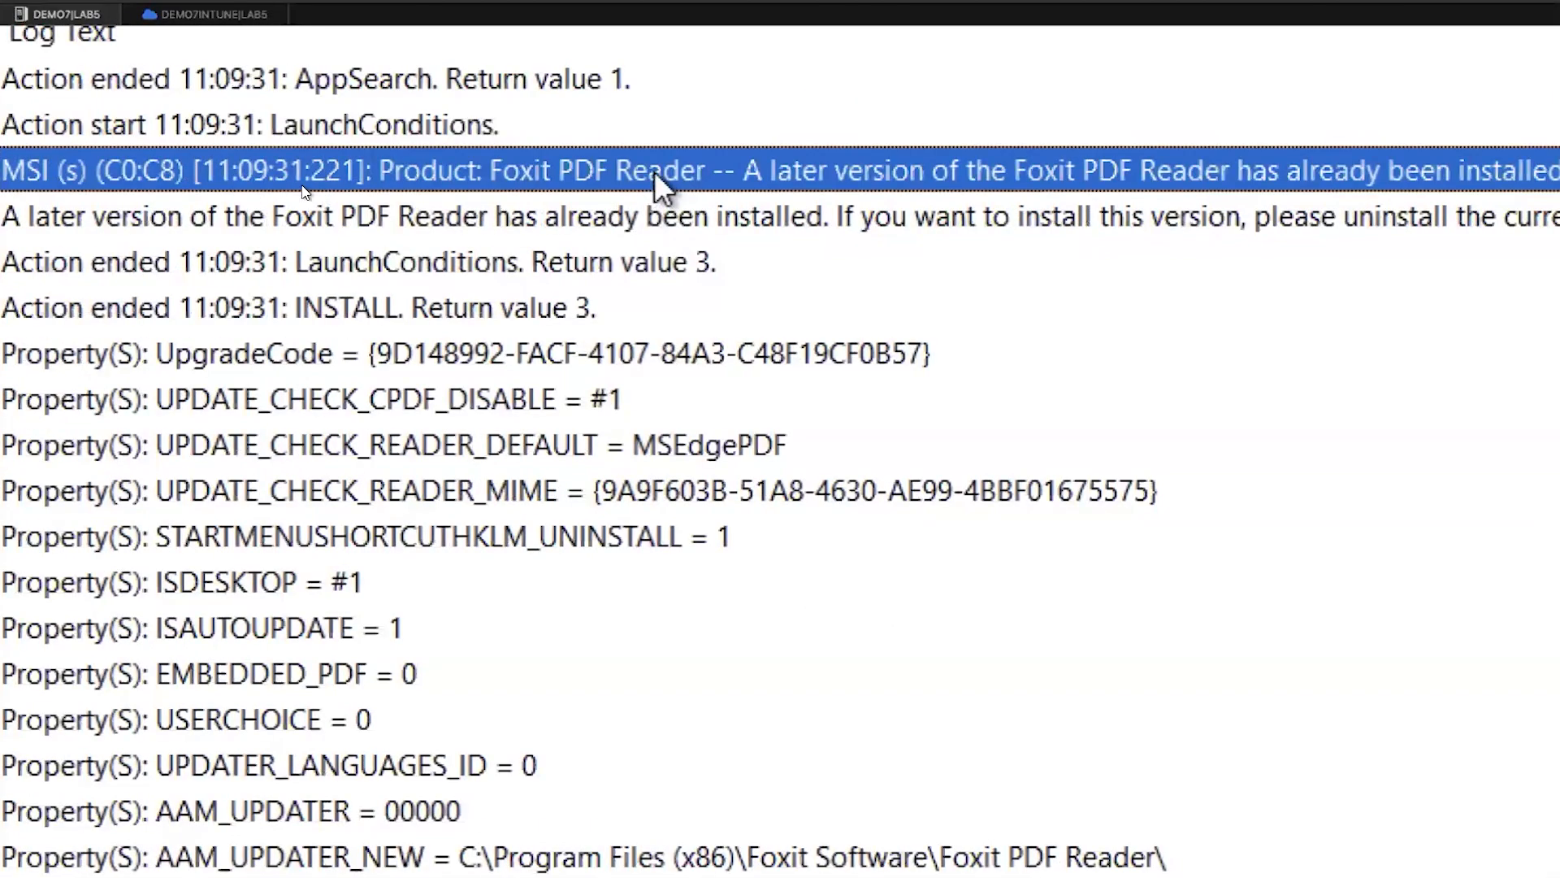
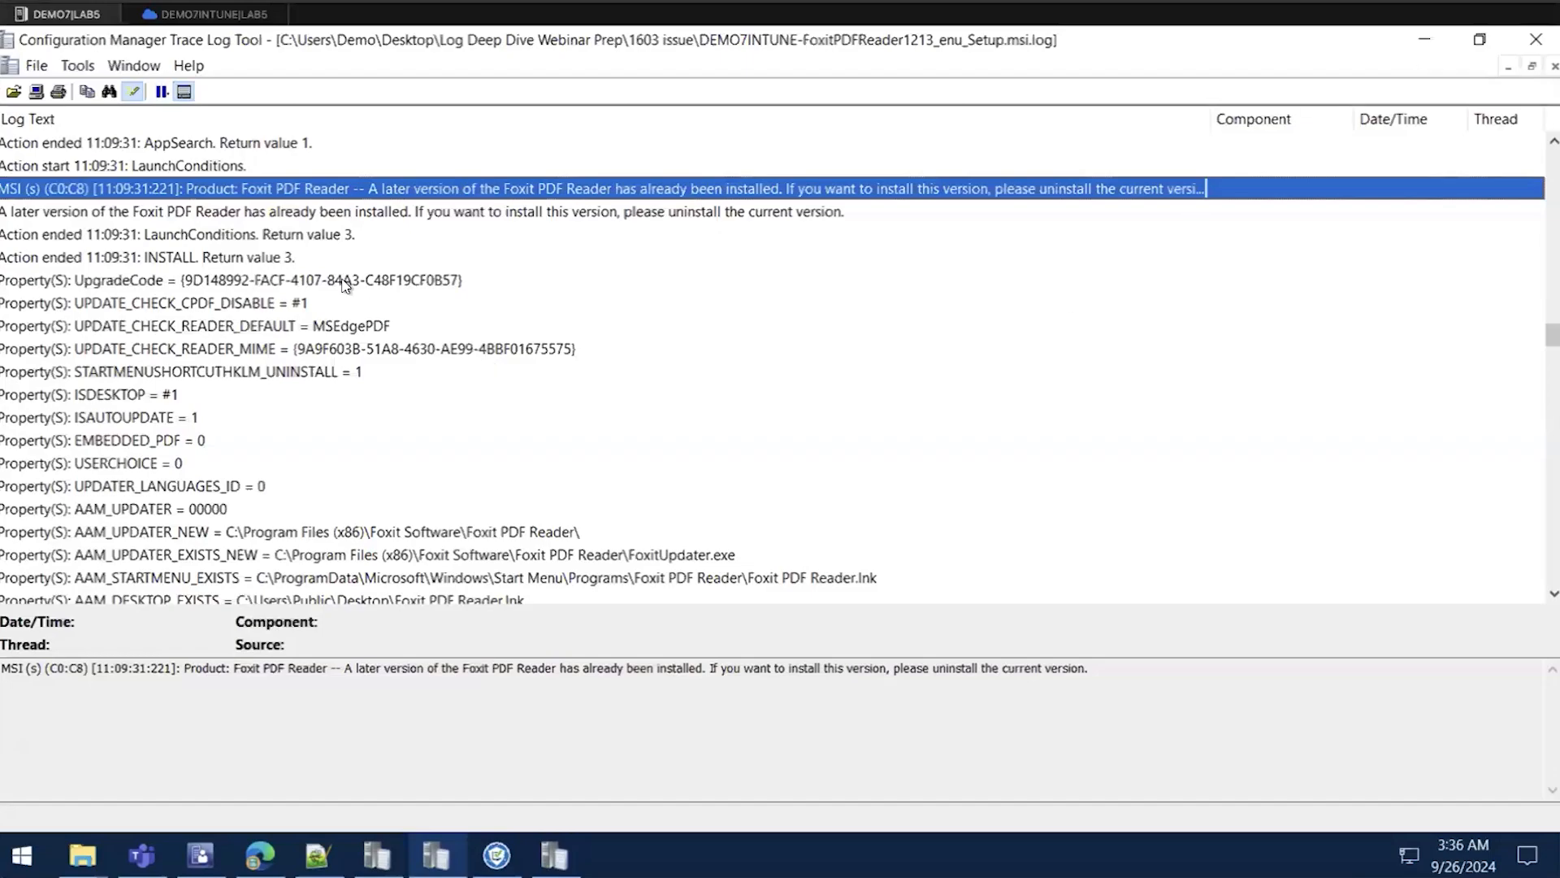
Switch to the DEMO7INTUNE machine, open the PatchMyPCInstallLogs folder in File Explorer, and show its full path
click(495, 852)
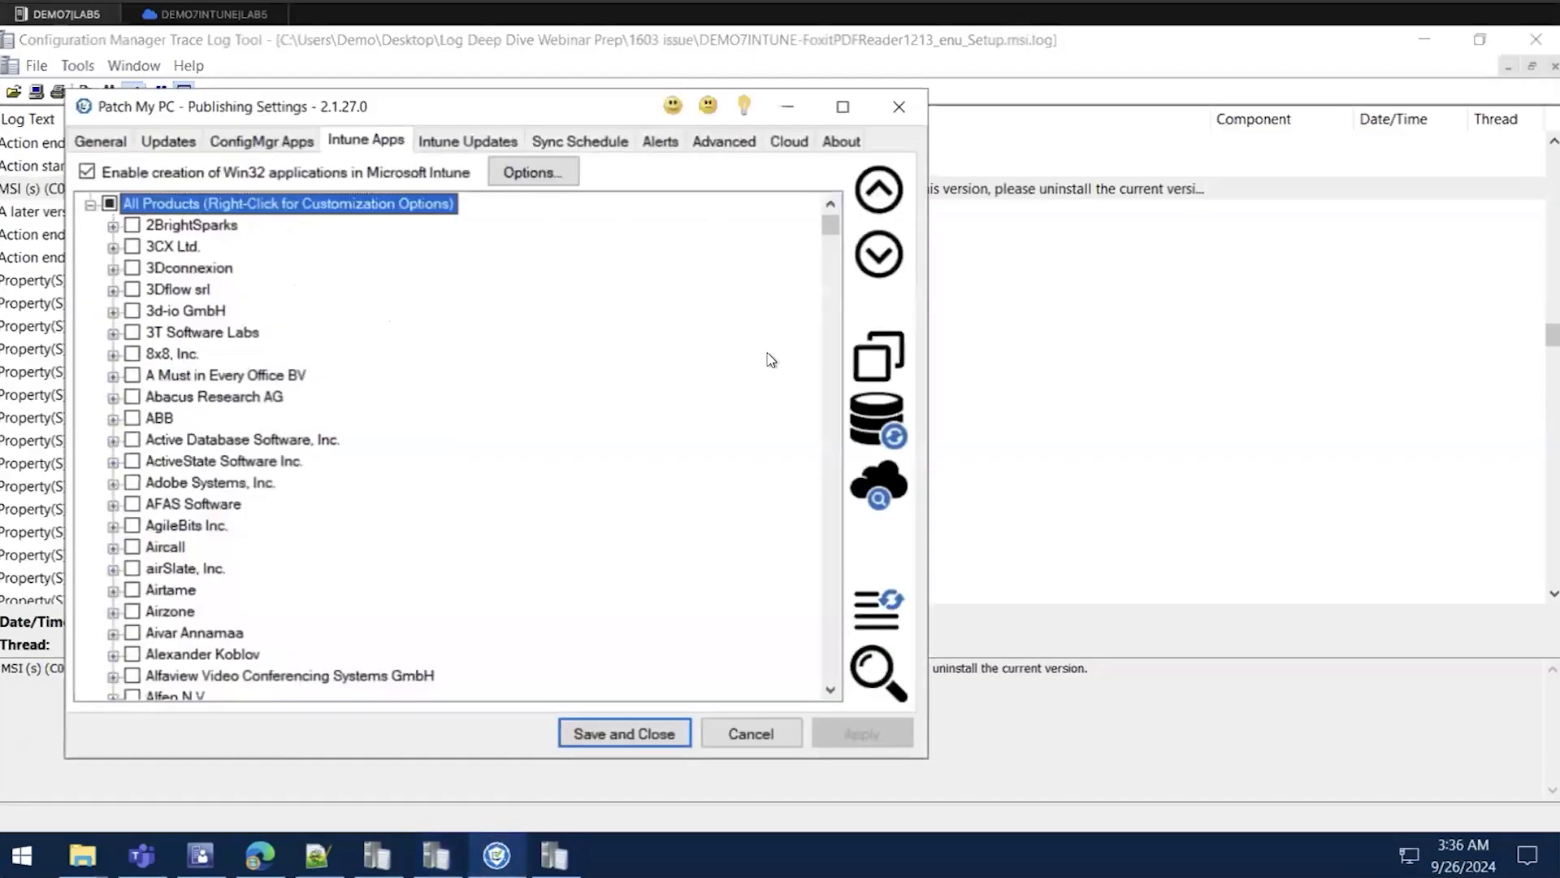
click(227, 15)
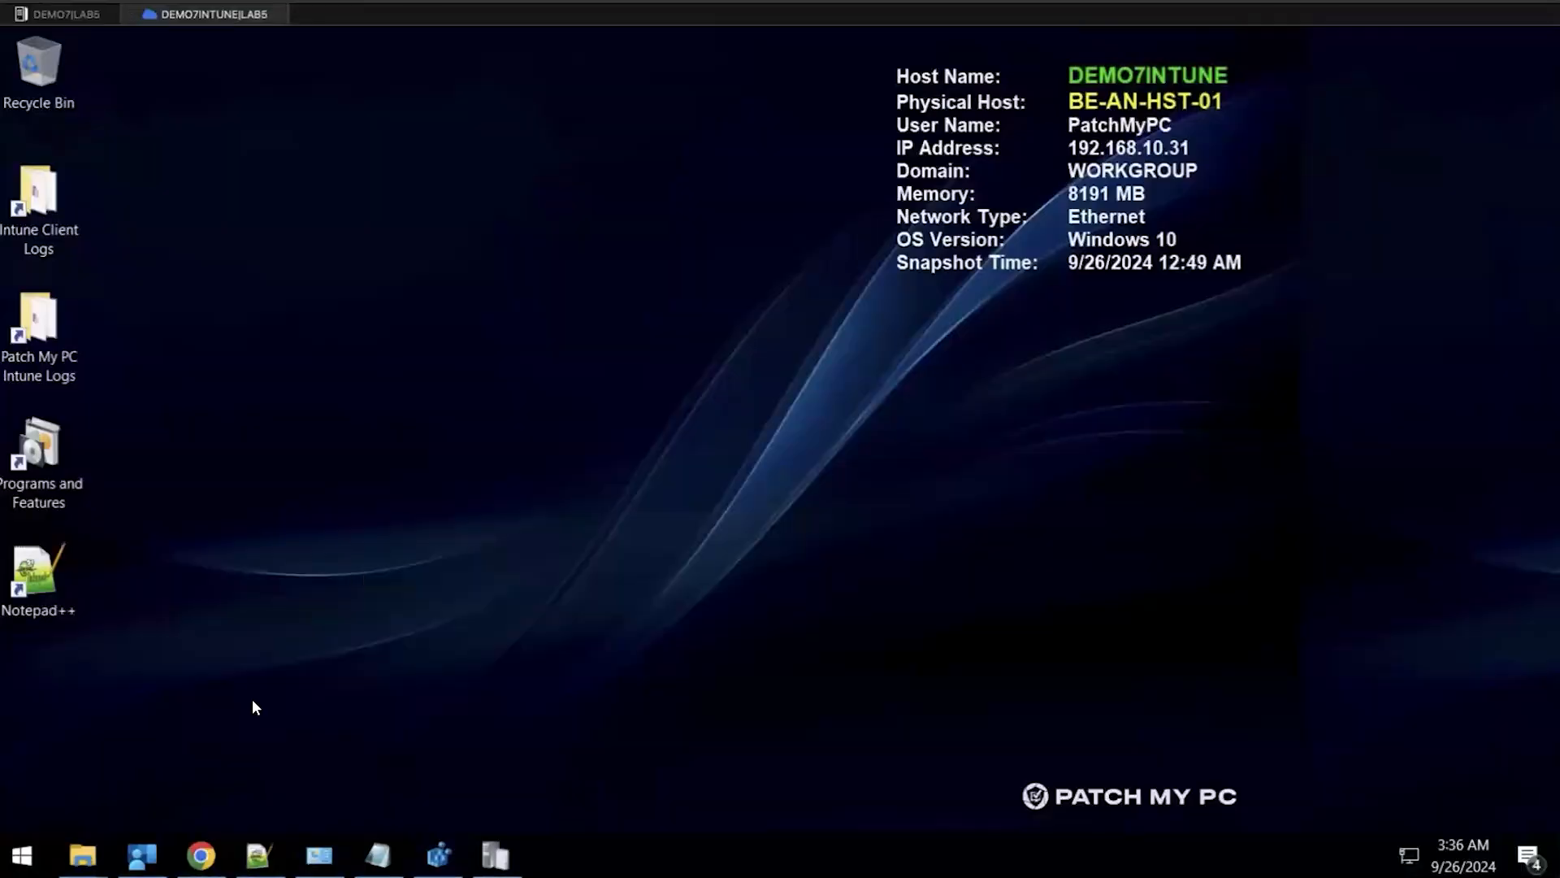
mouse_move(82, 855)
click(118, 775)
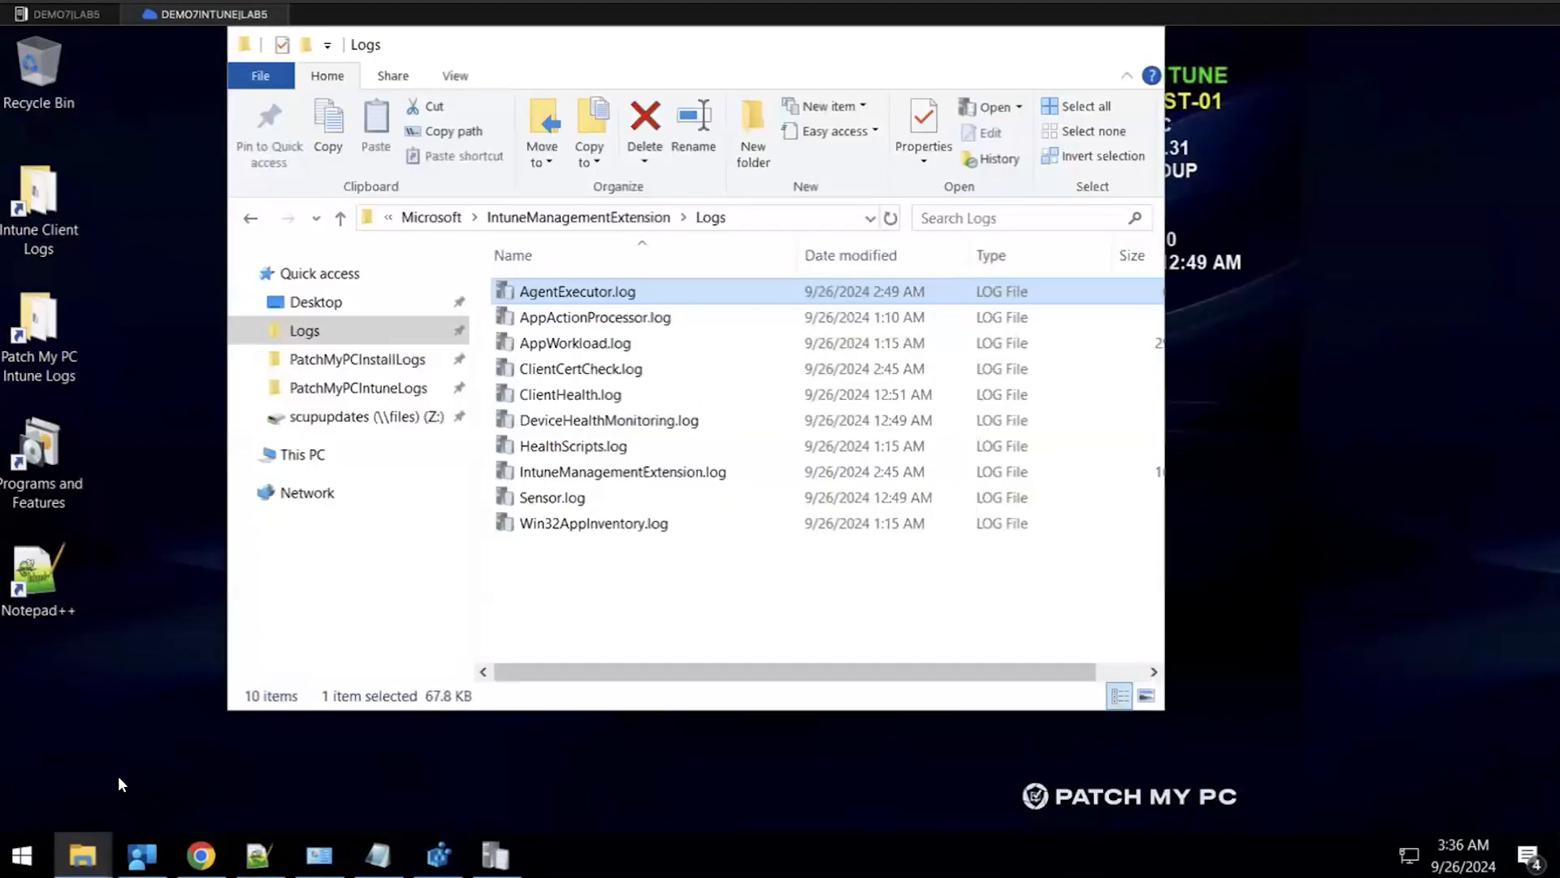
click(350, 360)
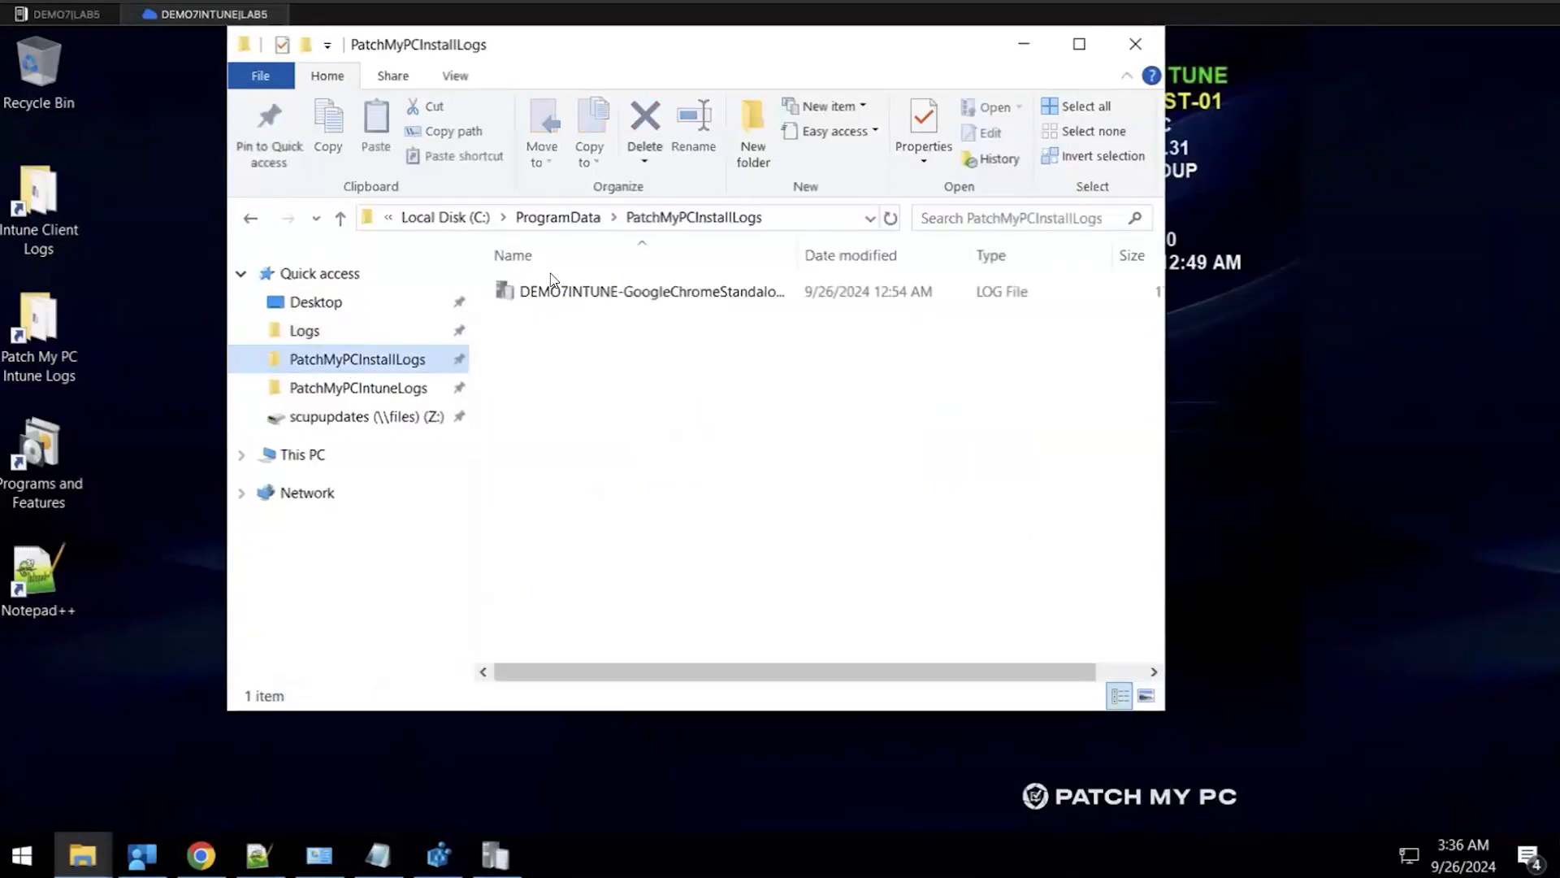
click(779, 215)
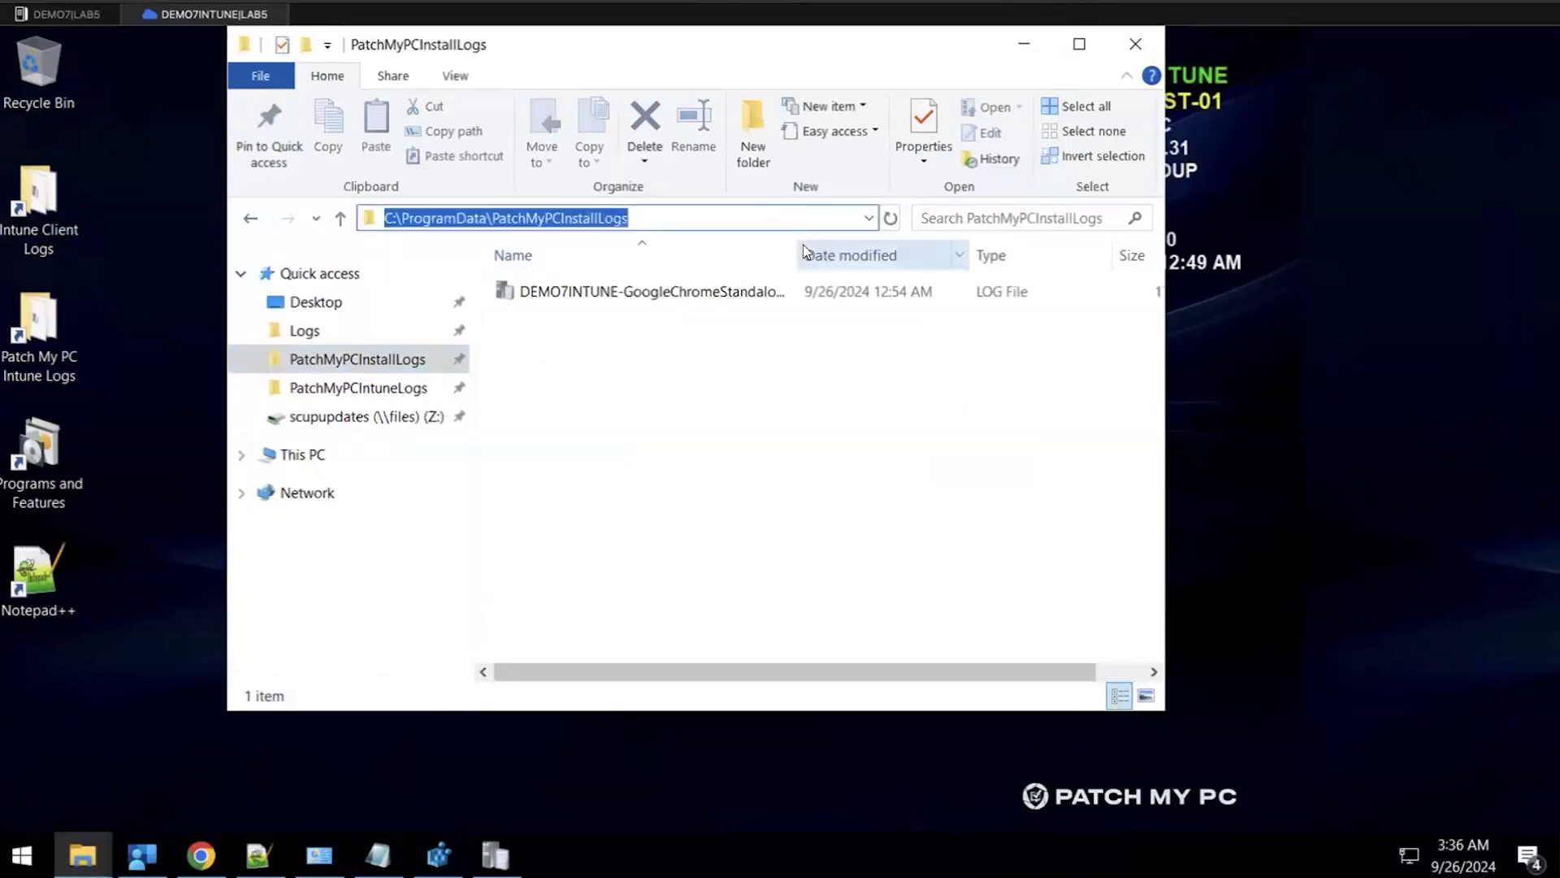
key(Escape)
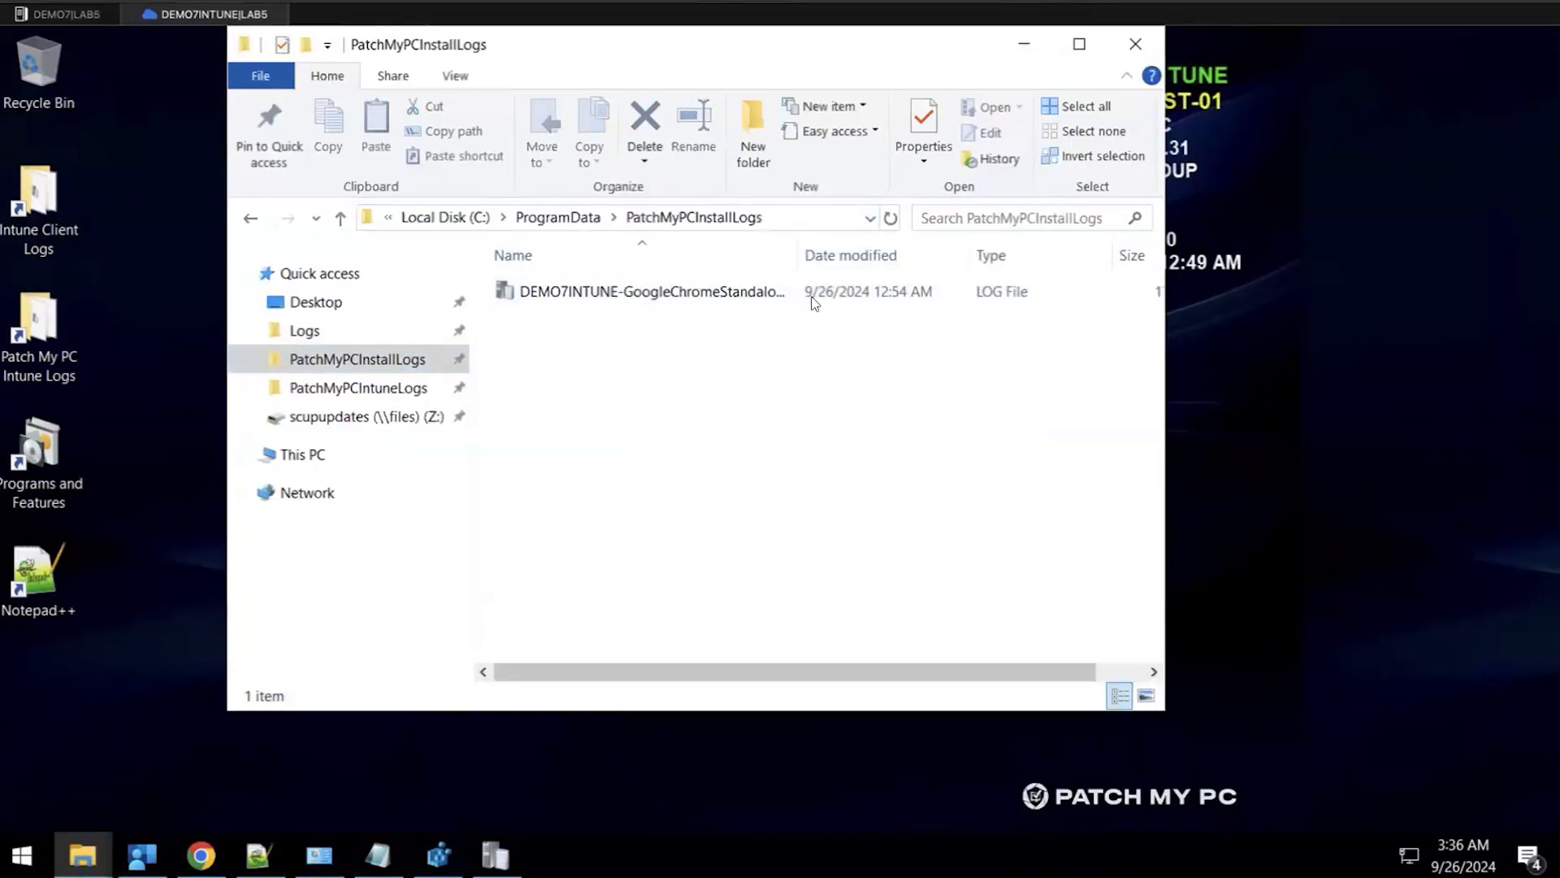
View the contents of PatchMyPCIntuneLogs under ProgramData, and return to the ProgramData folder
click(577, 216)
double_click(638, 473)
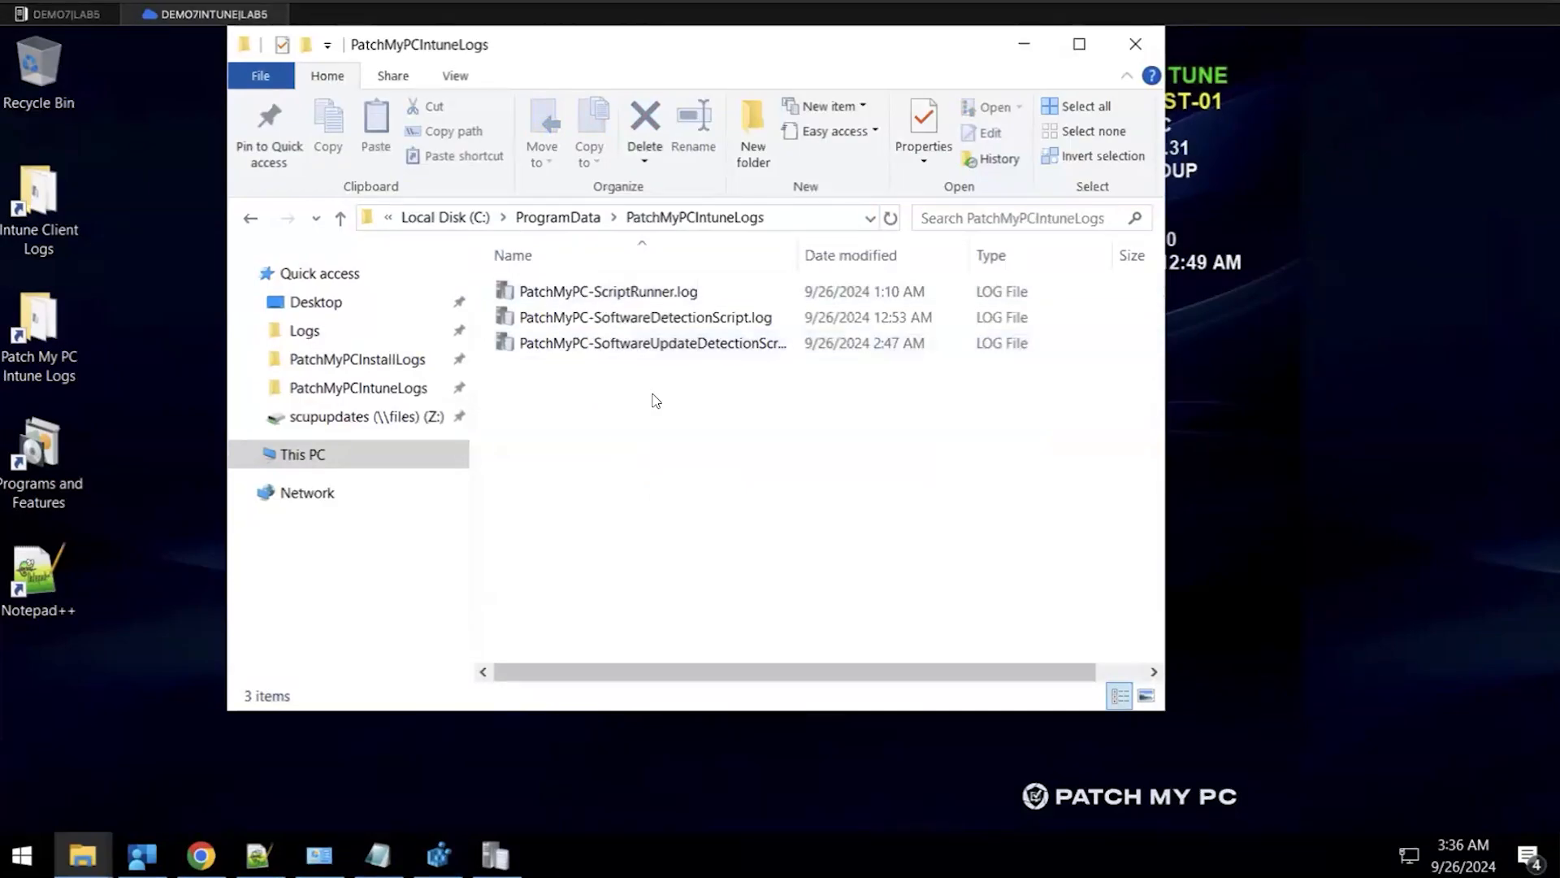
click(583, 216)
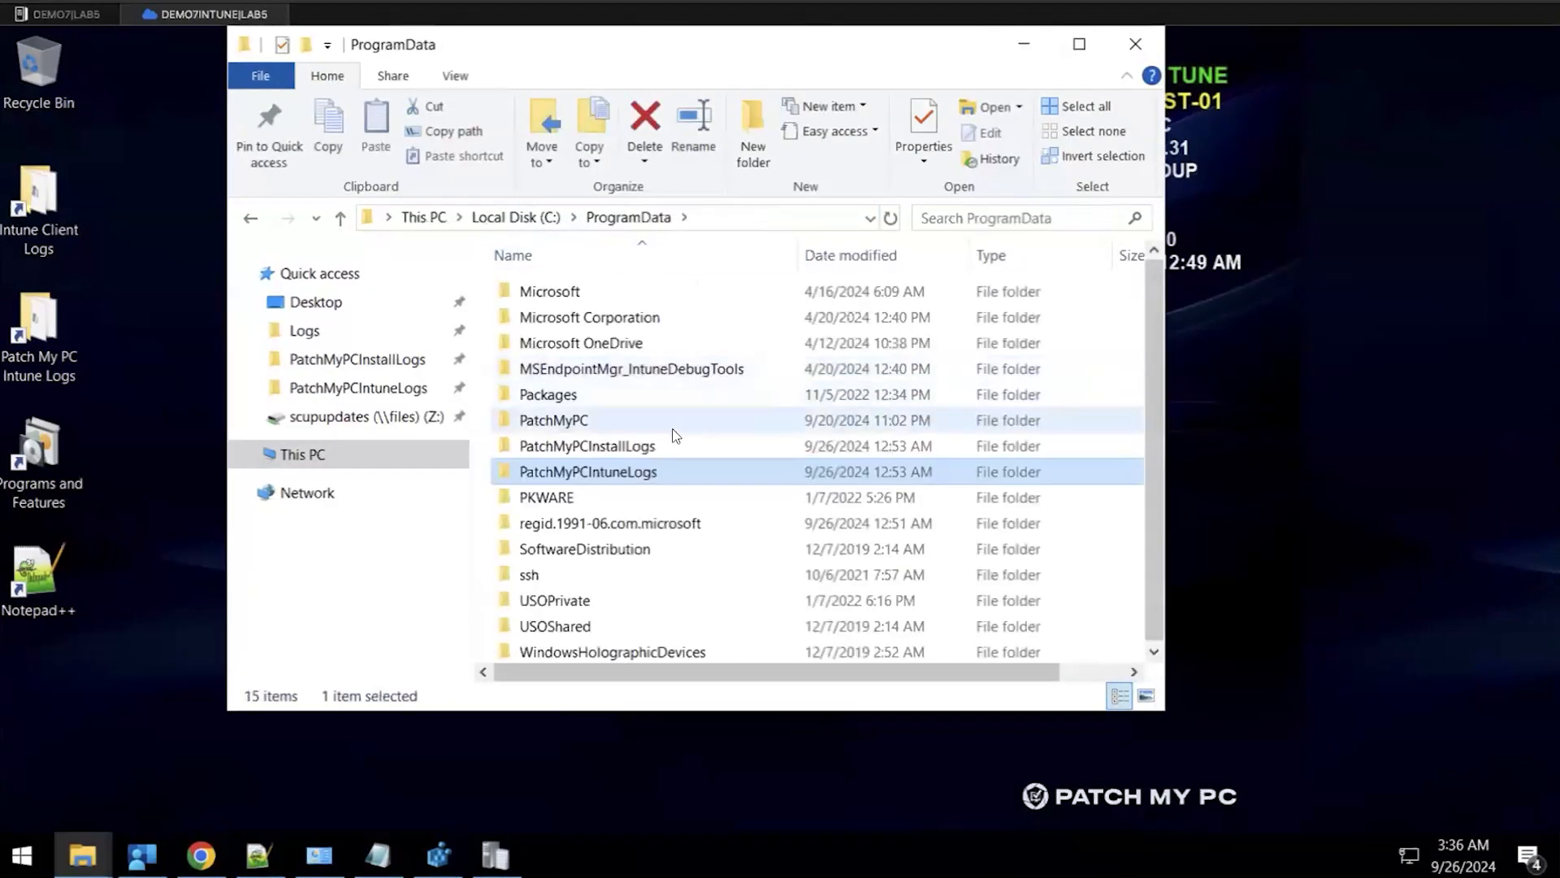
Open PatchMyPCInstallLogs from ProgramData and widen the Name column to show the full Google Chrome log file name
click(685, 455)
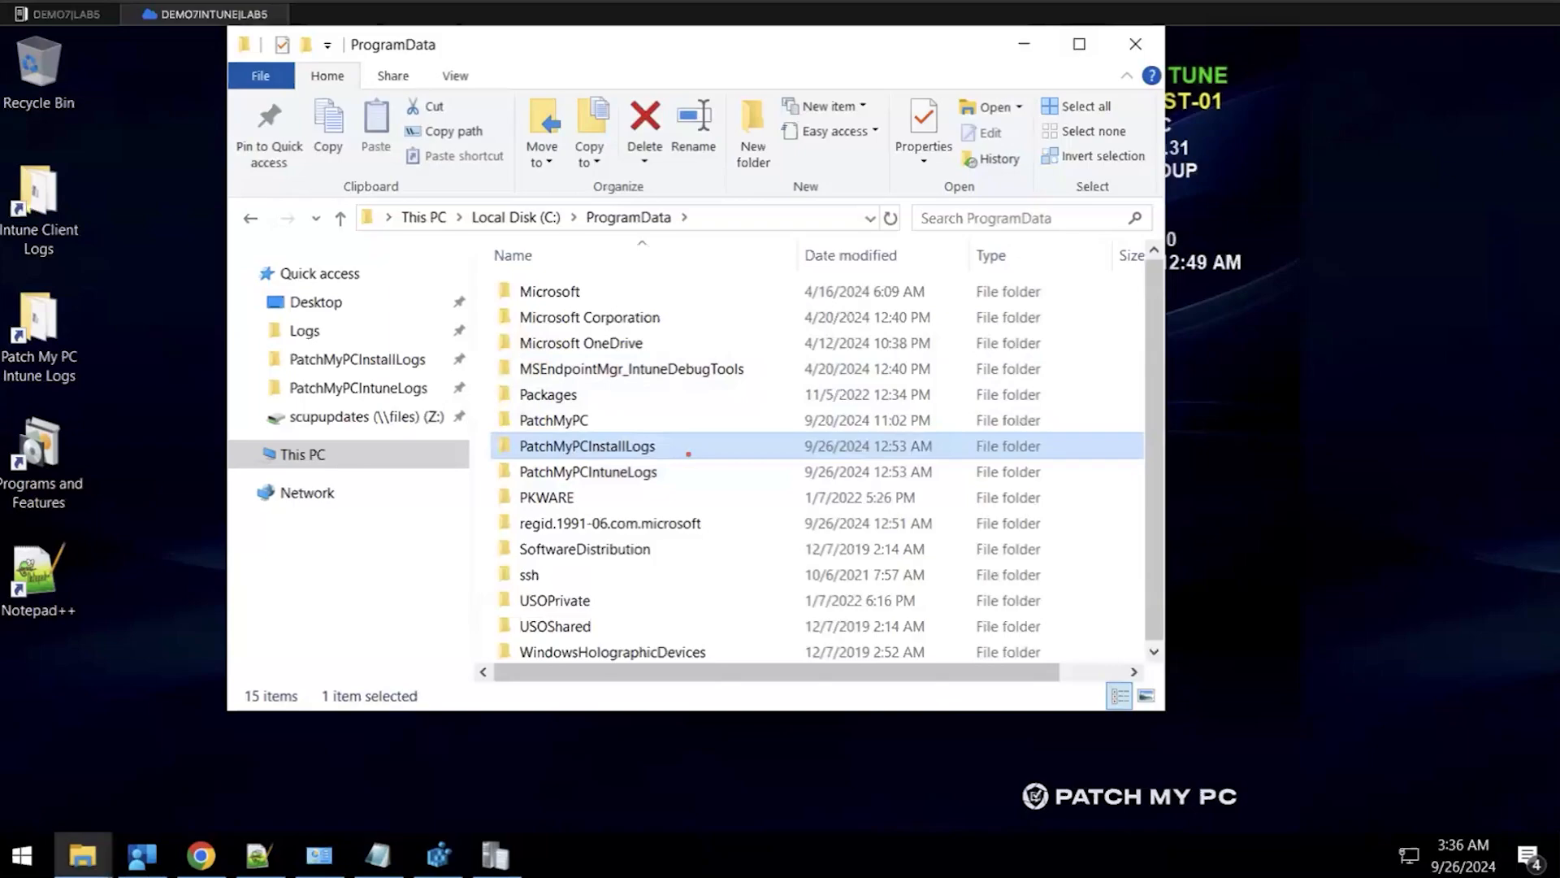
drag(687, 447, 786, 349)
key(Escape)
double_click(647, 444)
drag(798, 257, 1054, 257)
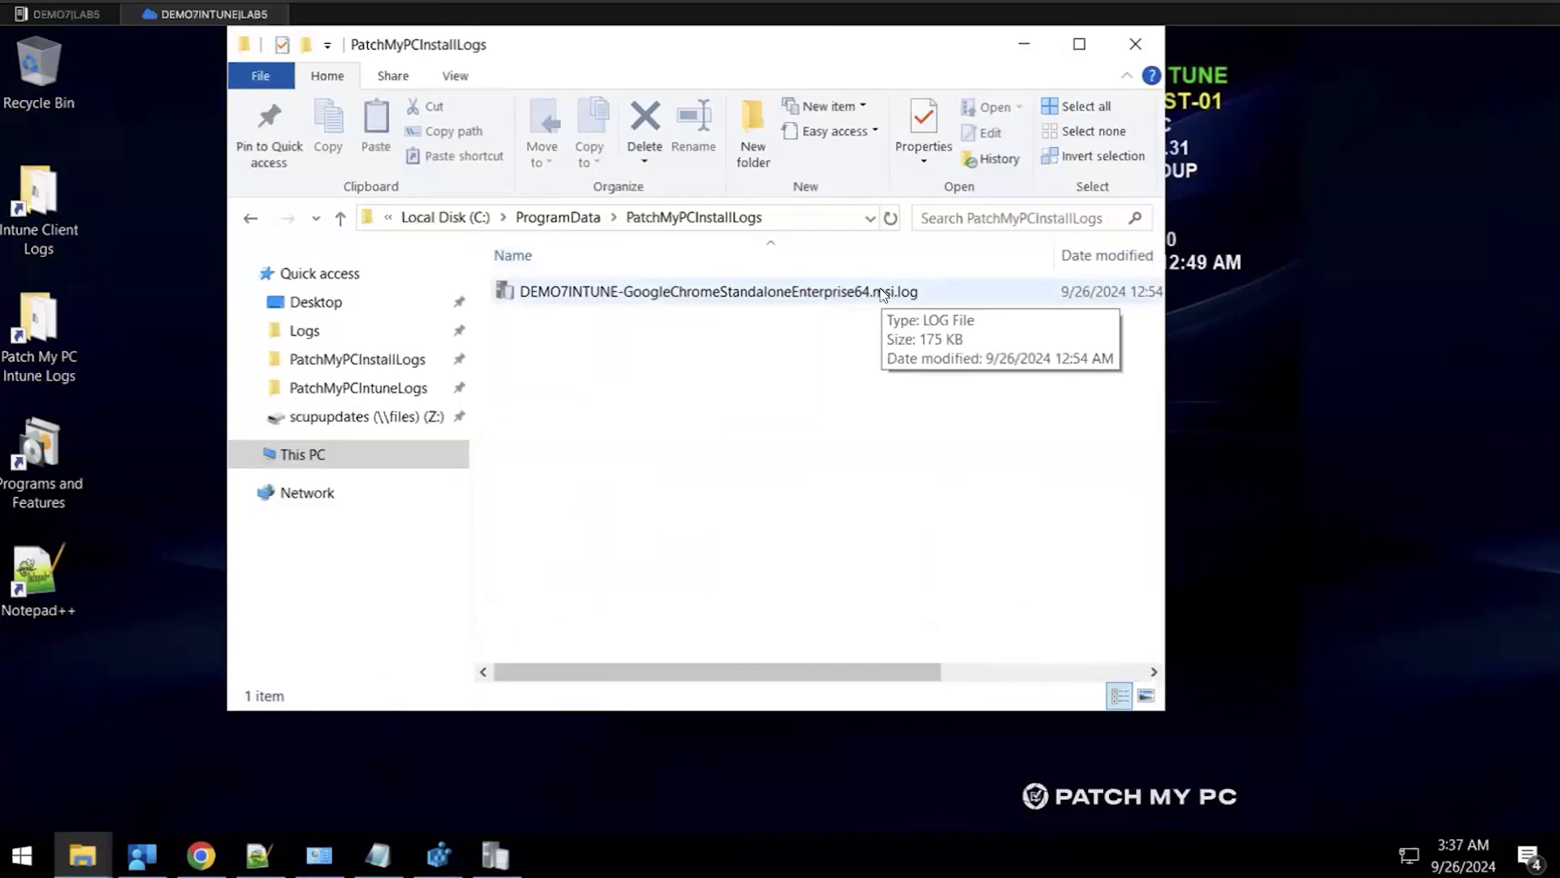
Switch back to the DEMO7 machine and clear Publishing Settings and the Foxit and ScriptRunner logs away to show the desktop
click(67, 14)
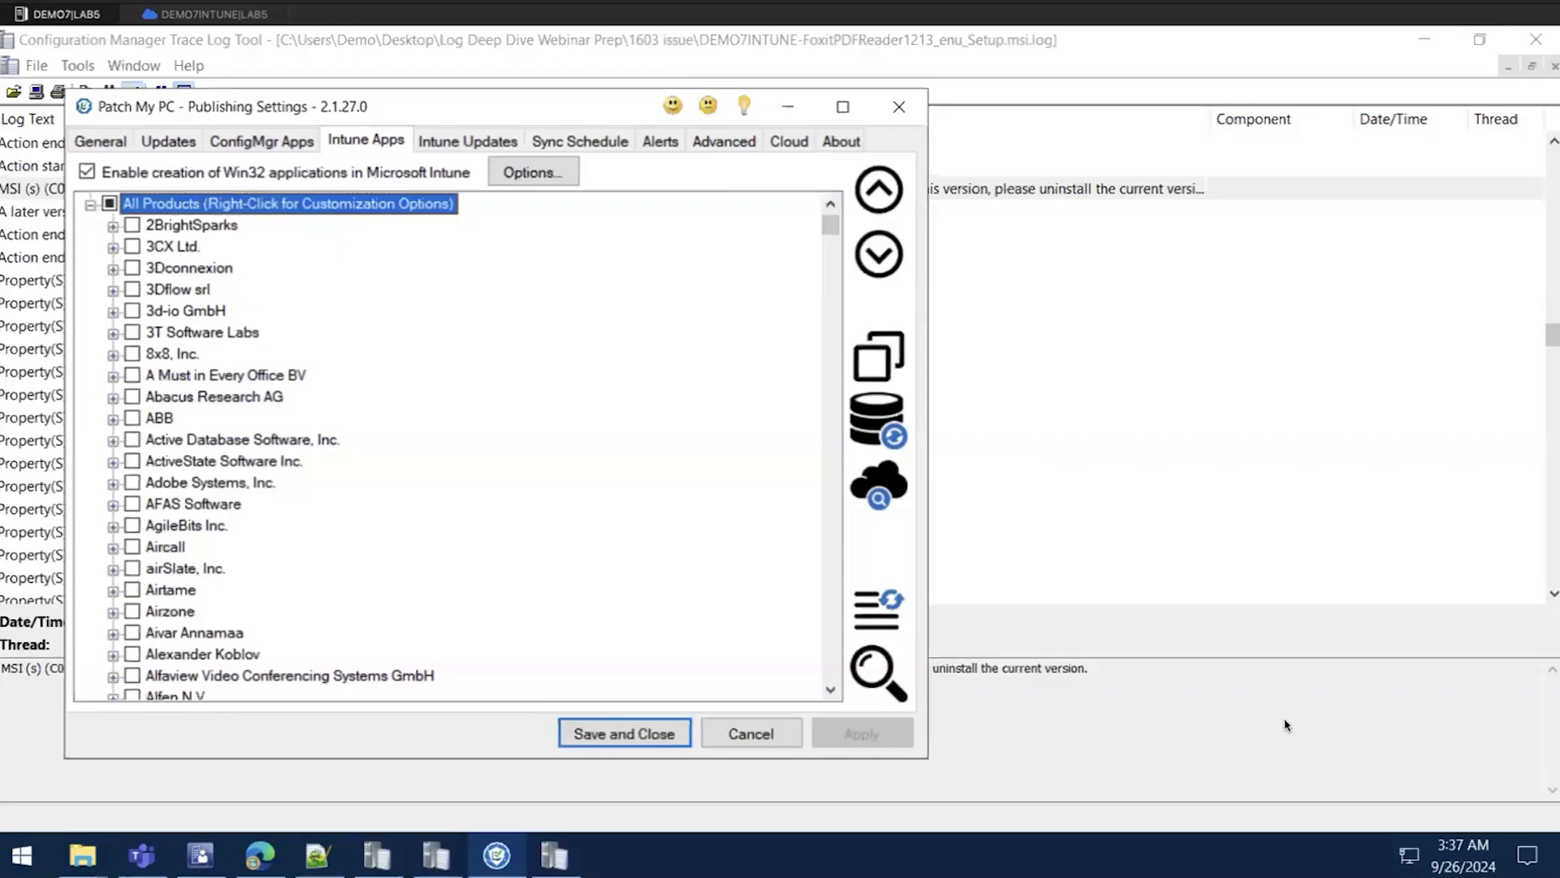
click(788, 109)
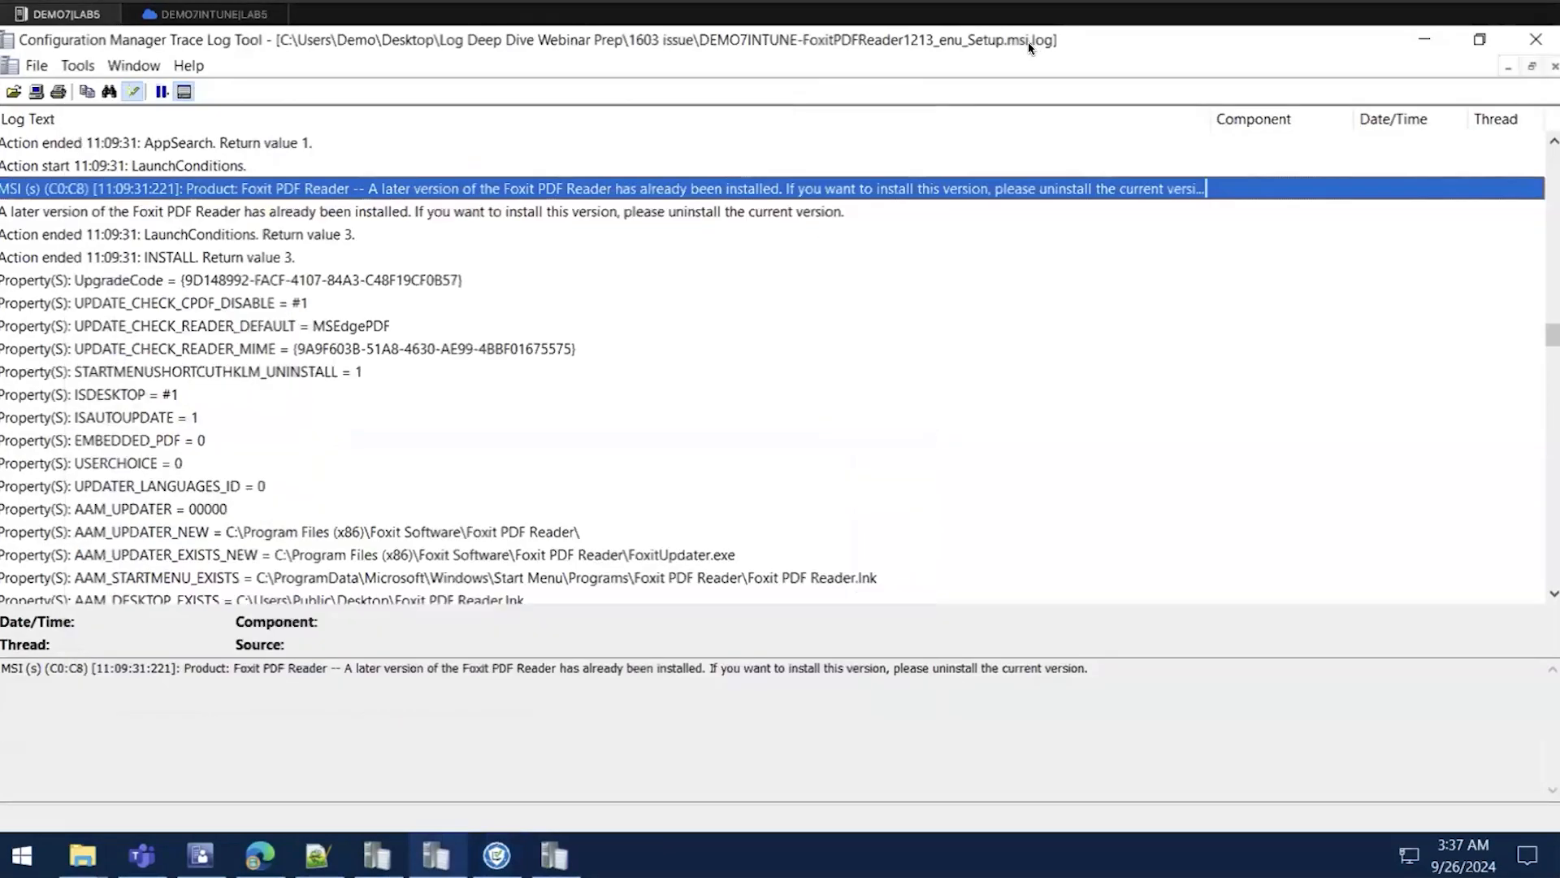
click(1425, 39)
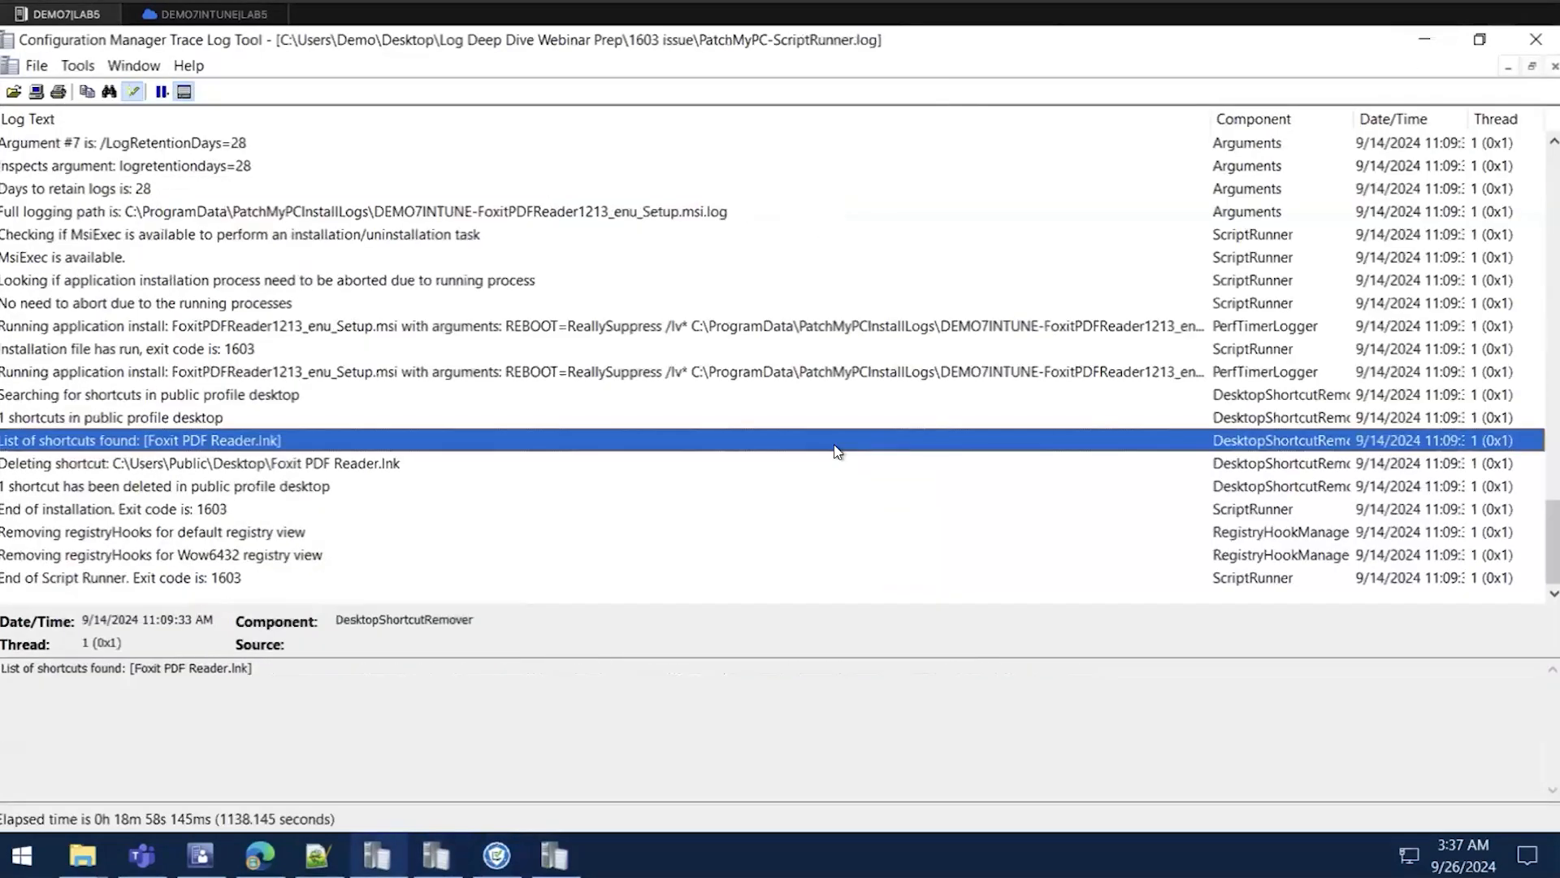
click(1479, 39)
key(super+d)
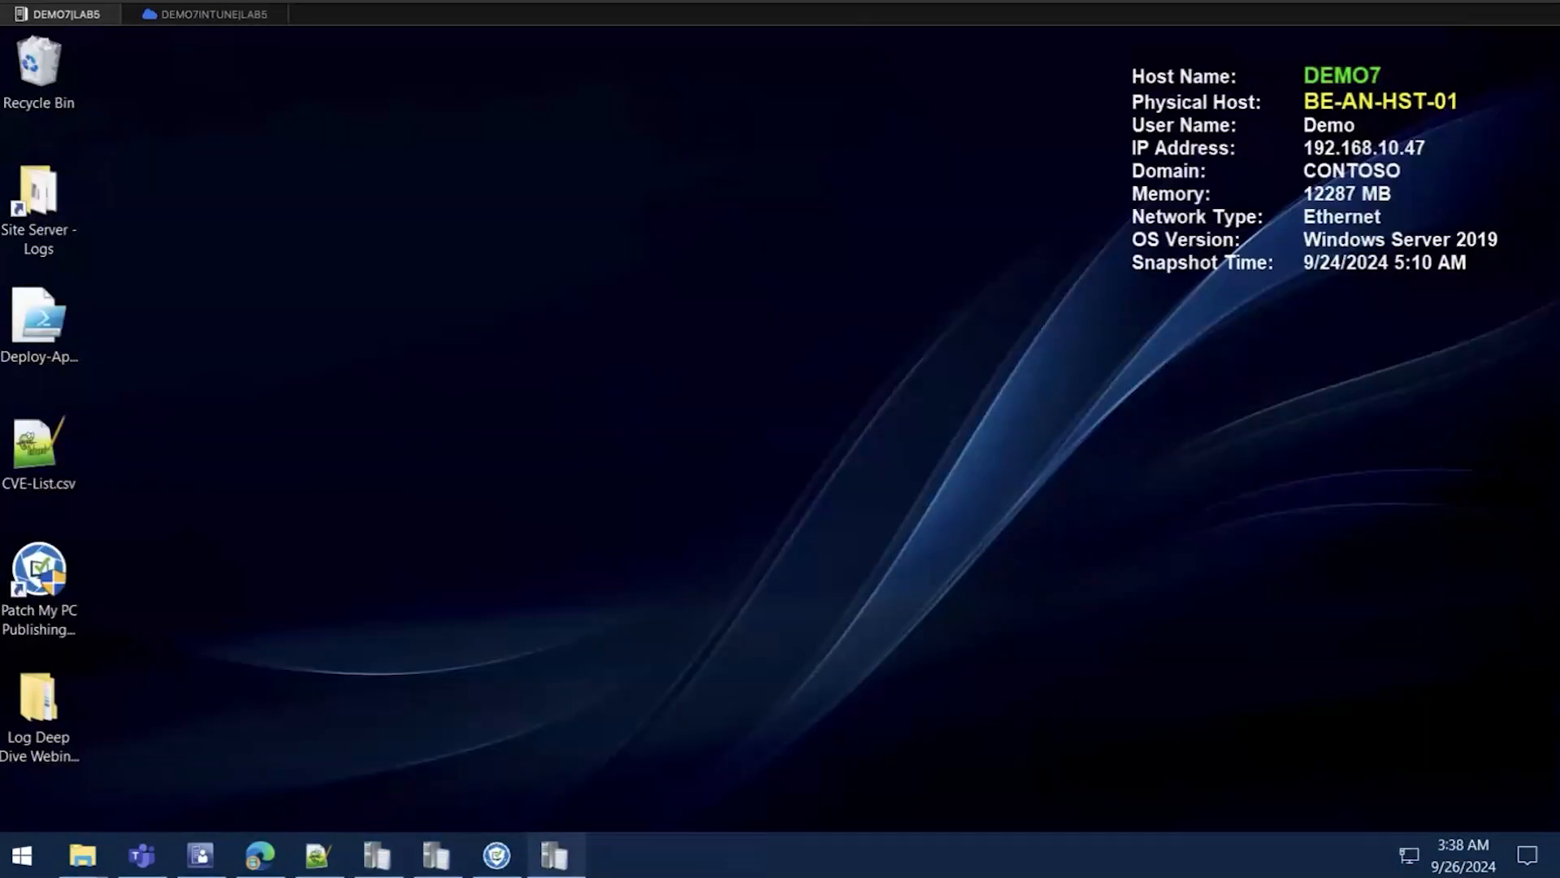
Bring up the CLM enforced AgentExecutor.log, magnify the "error from script" entry about the unrecognized term, and minimize the log
click(556, 853)
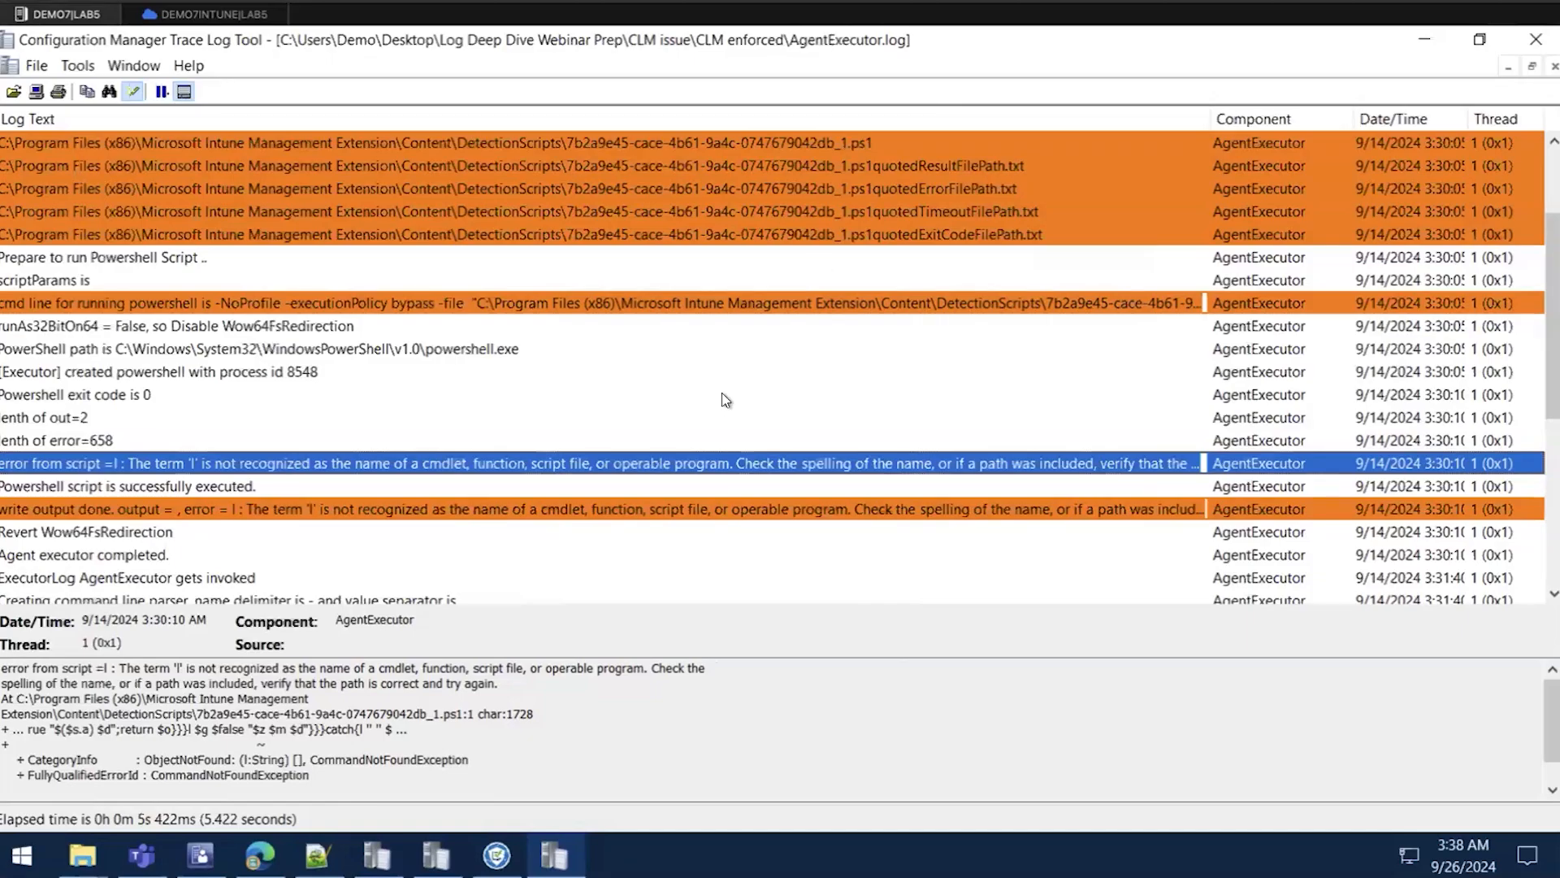
click(736, 327)
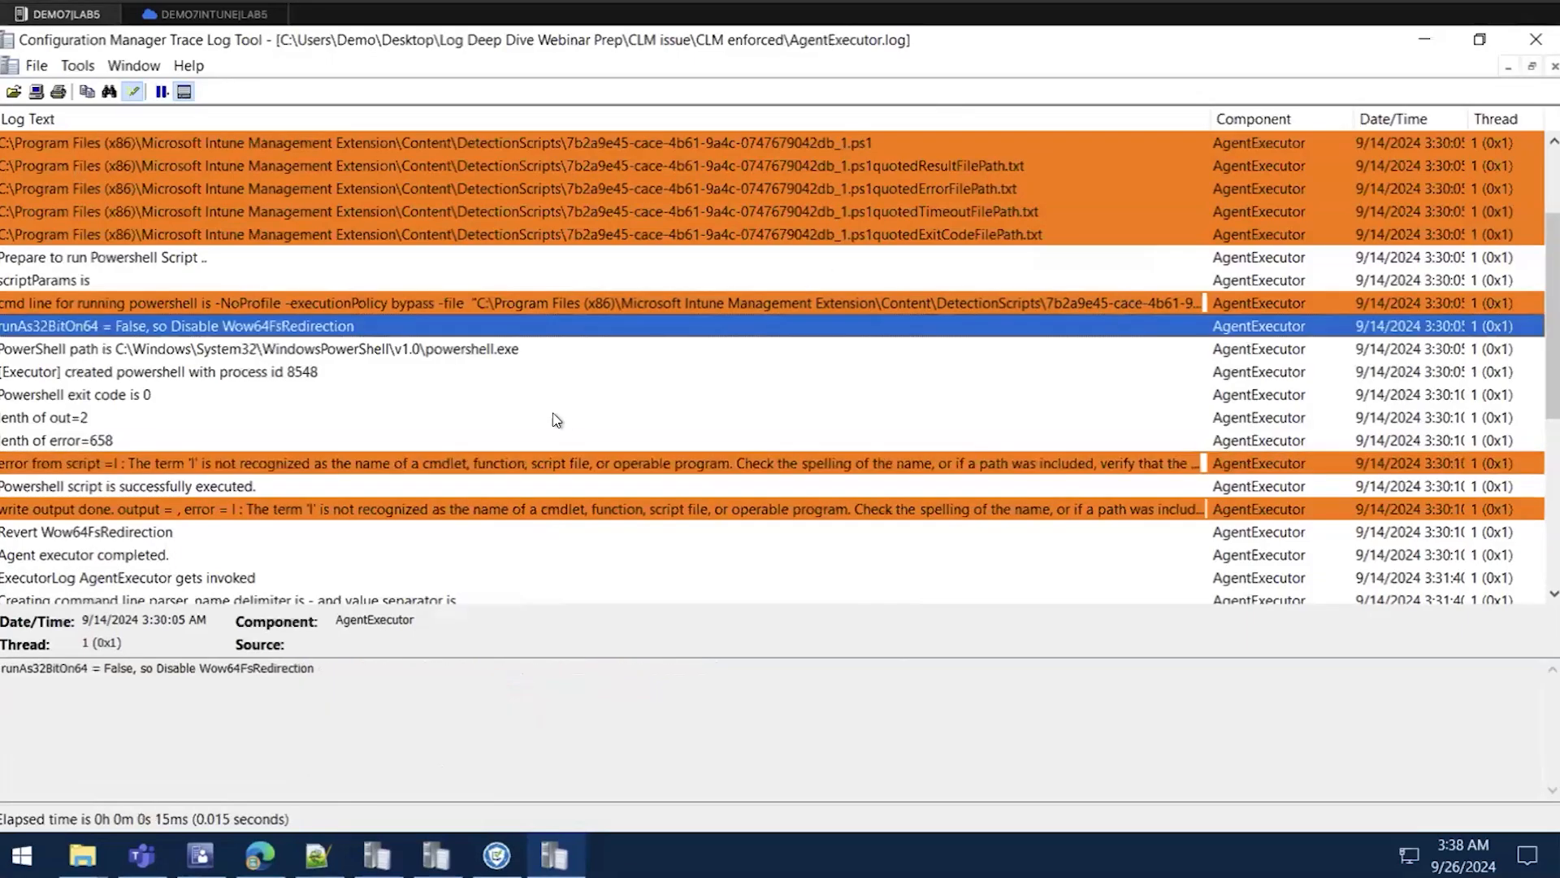
click(295, 465)
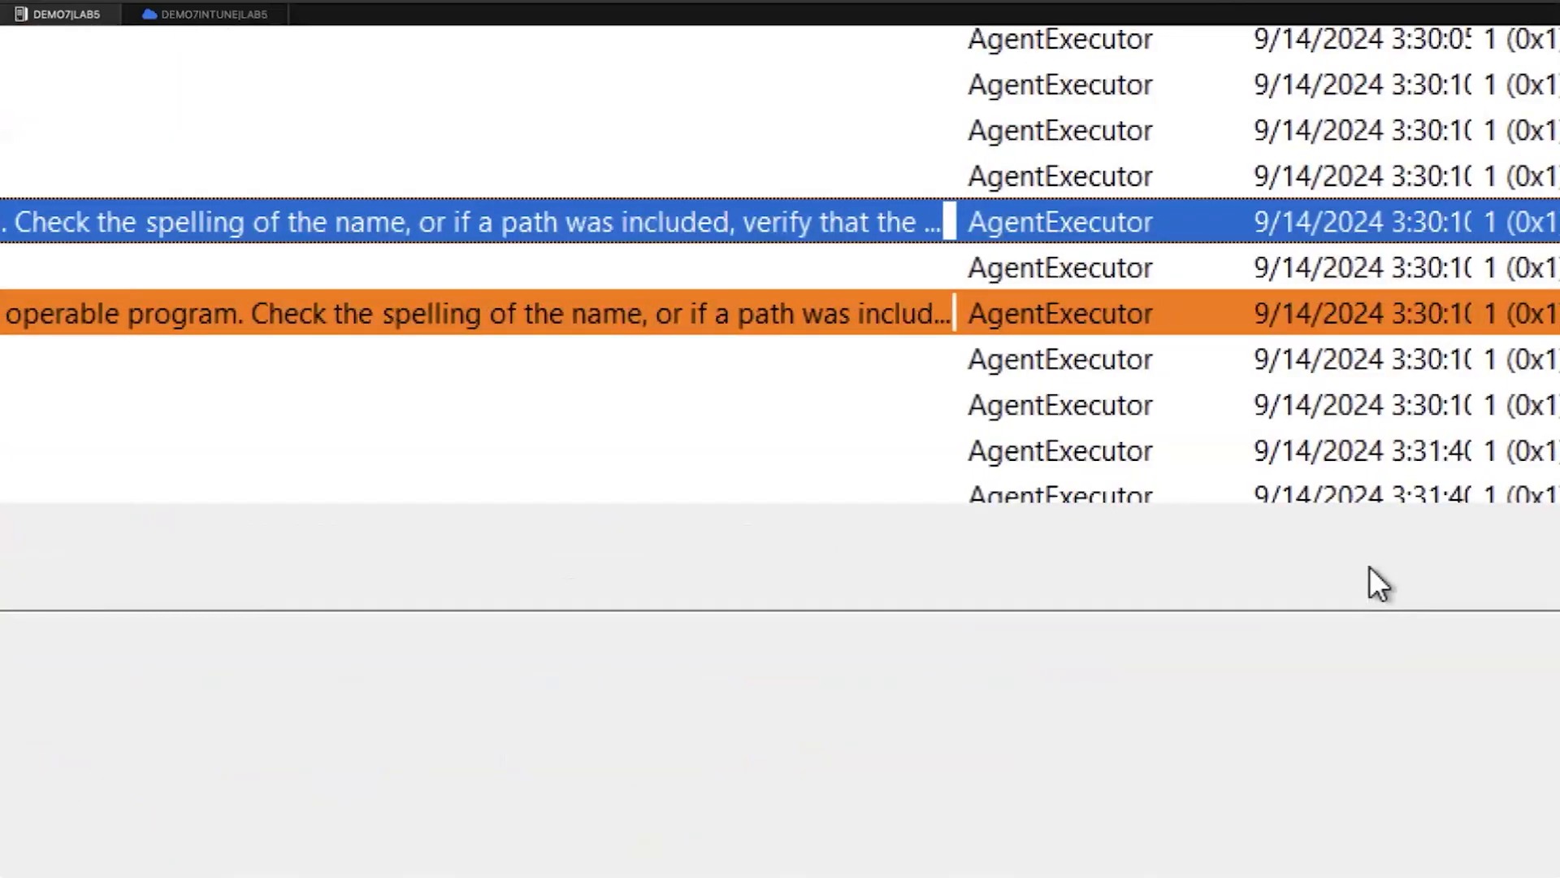
key(Escape)
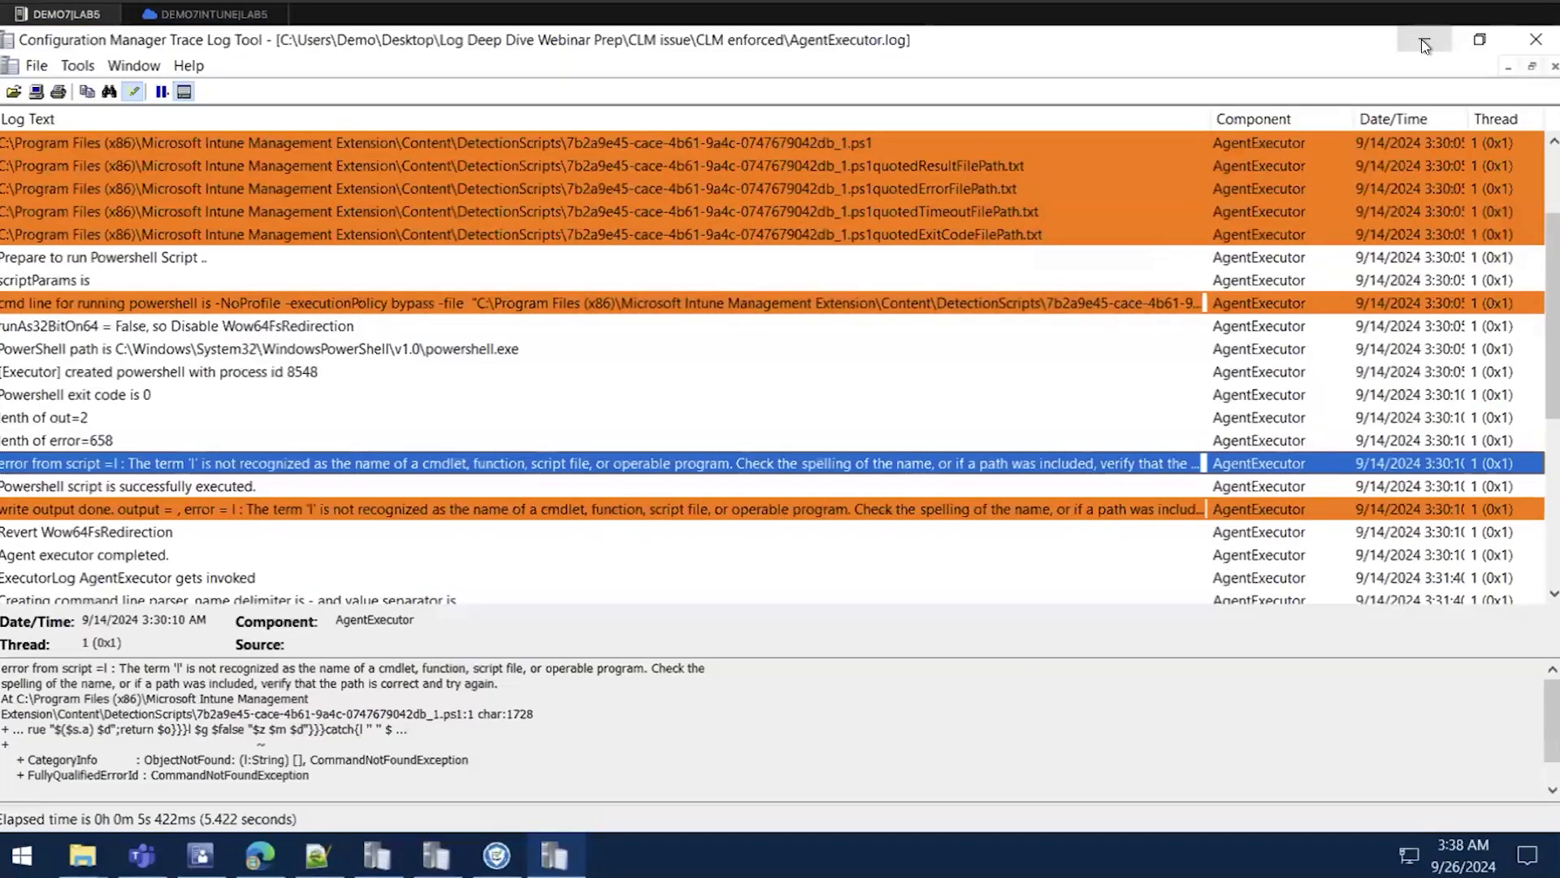
click(1422, 39)
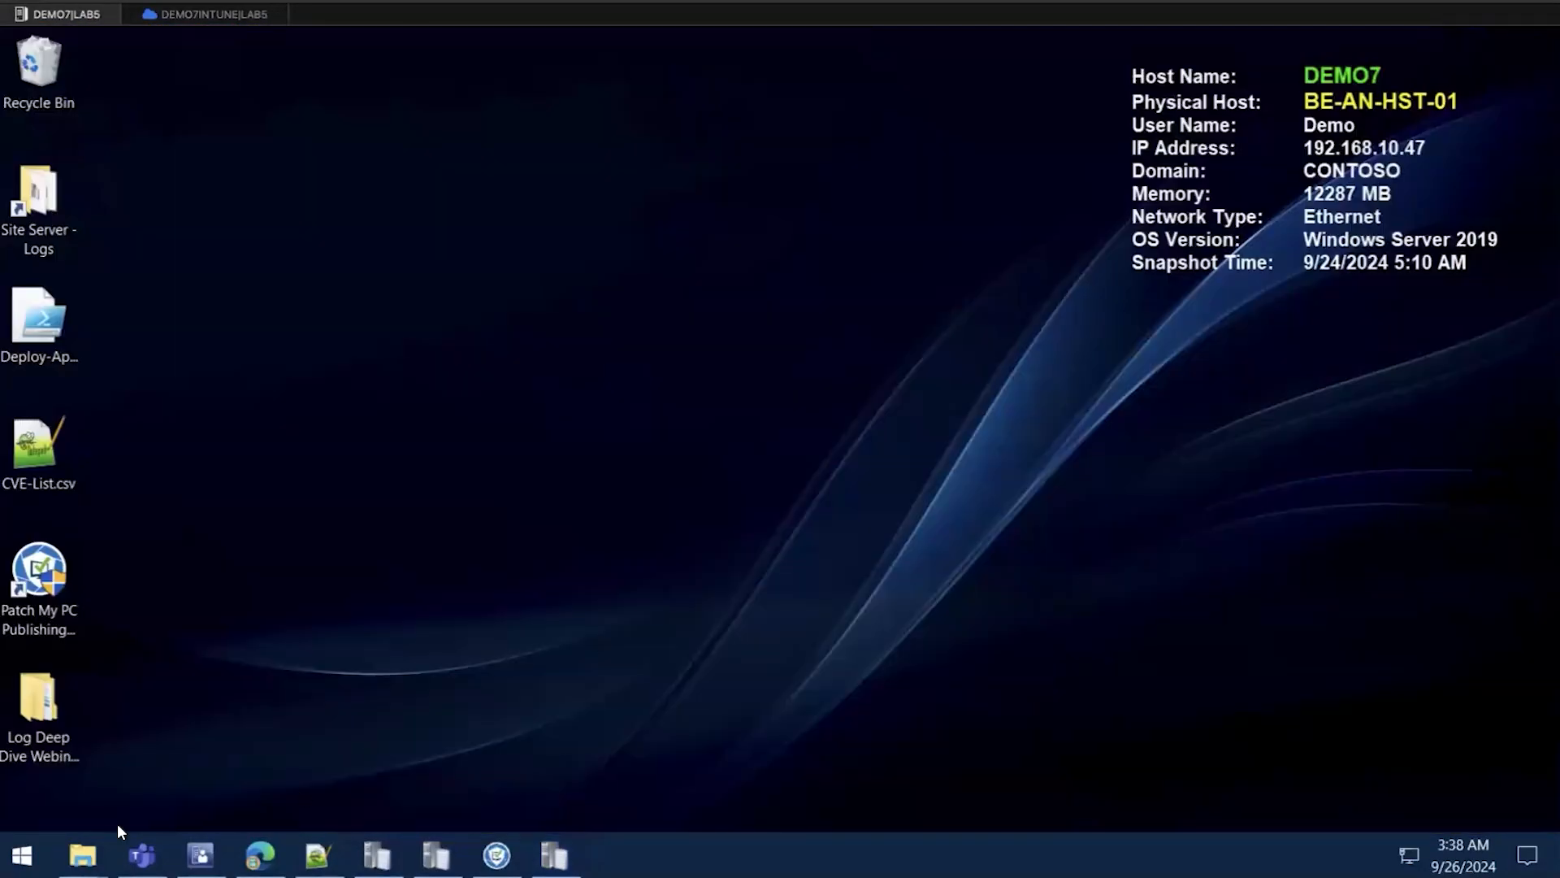
Open the Temp folder on Local Disk (C:) in File Explorer
mouse_move(82, 853)
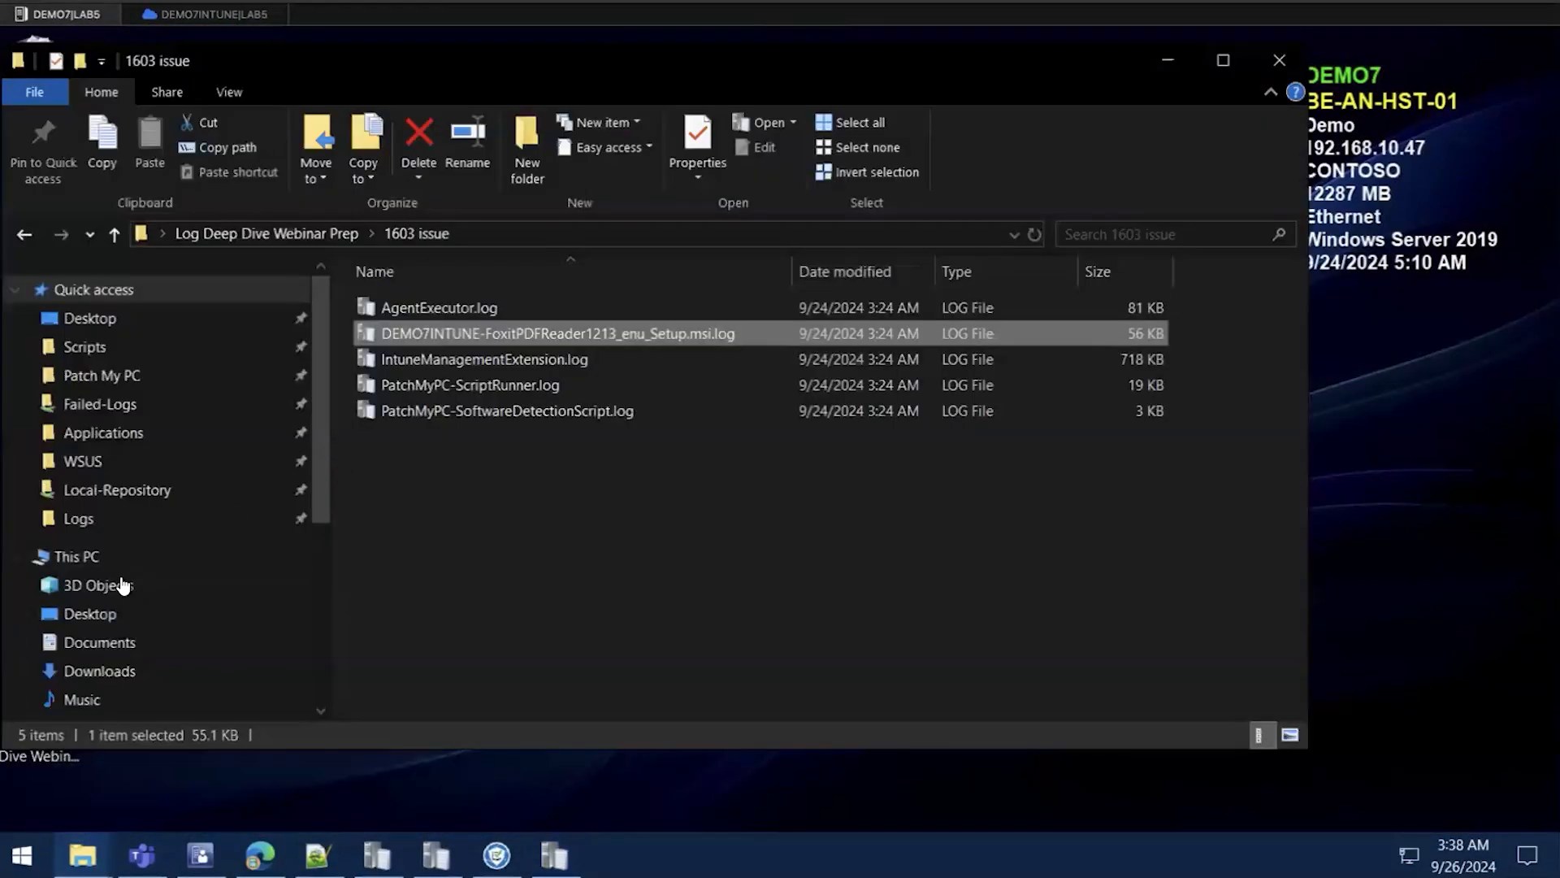
click(92, 560)
double_click(444, 540)
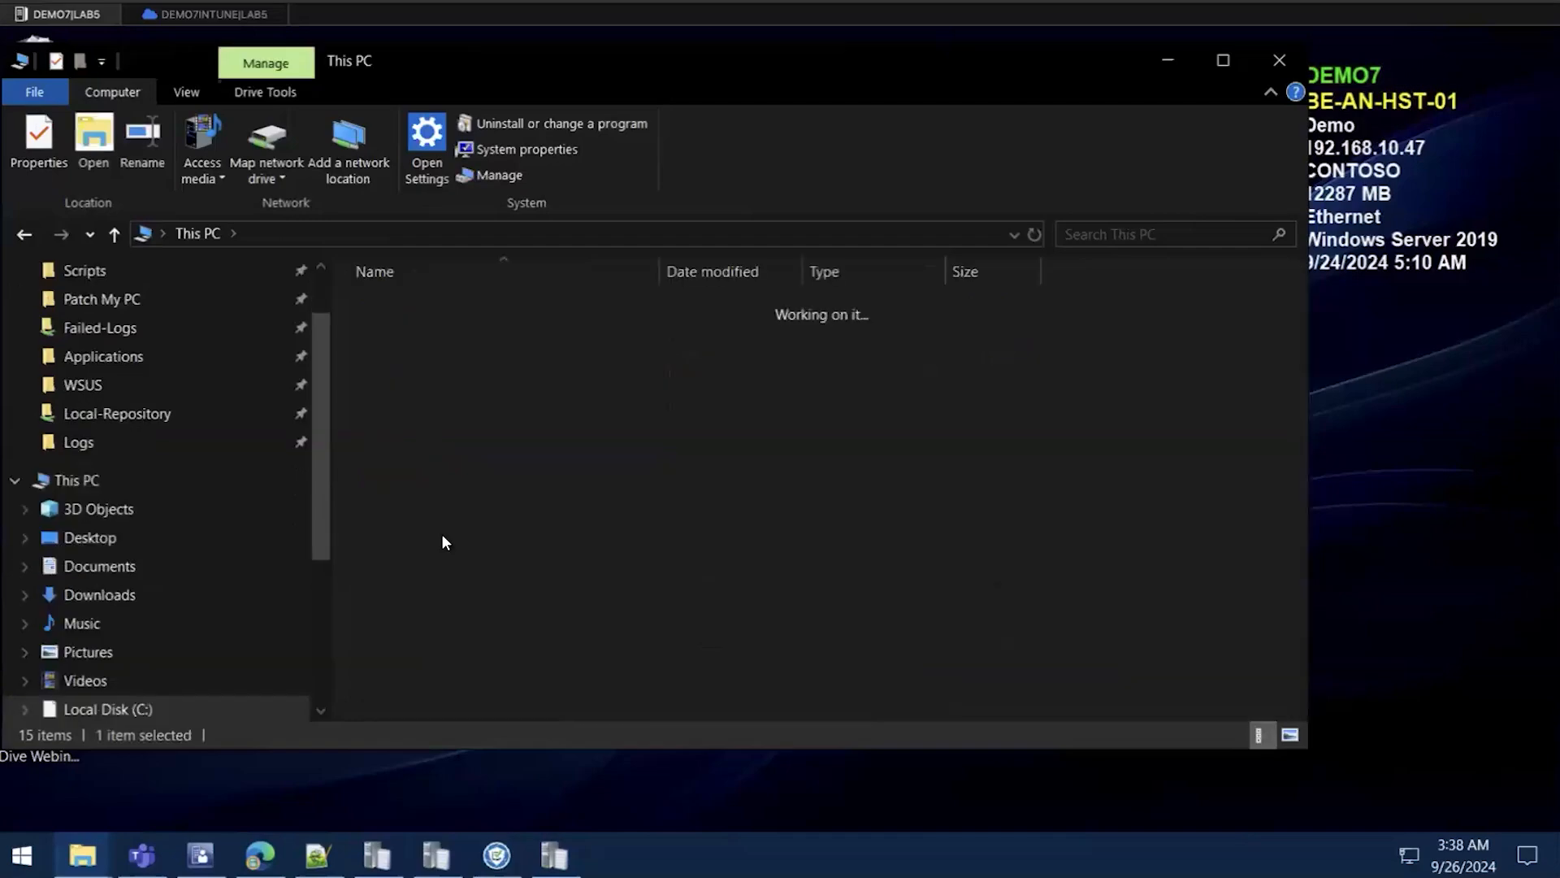
double_click(409, 439)
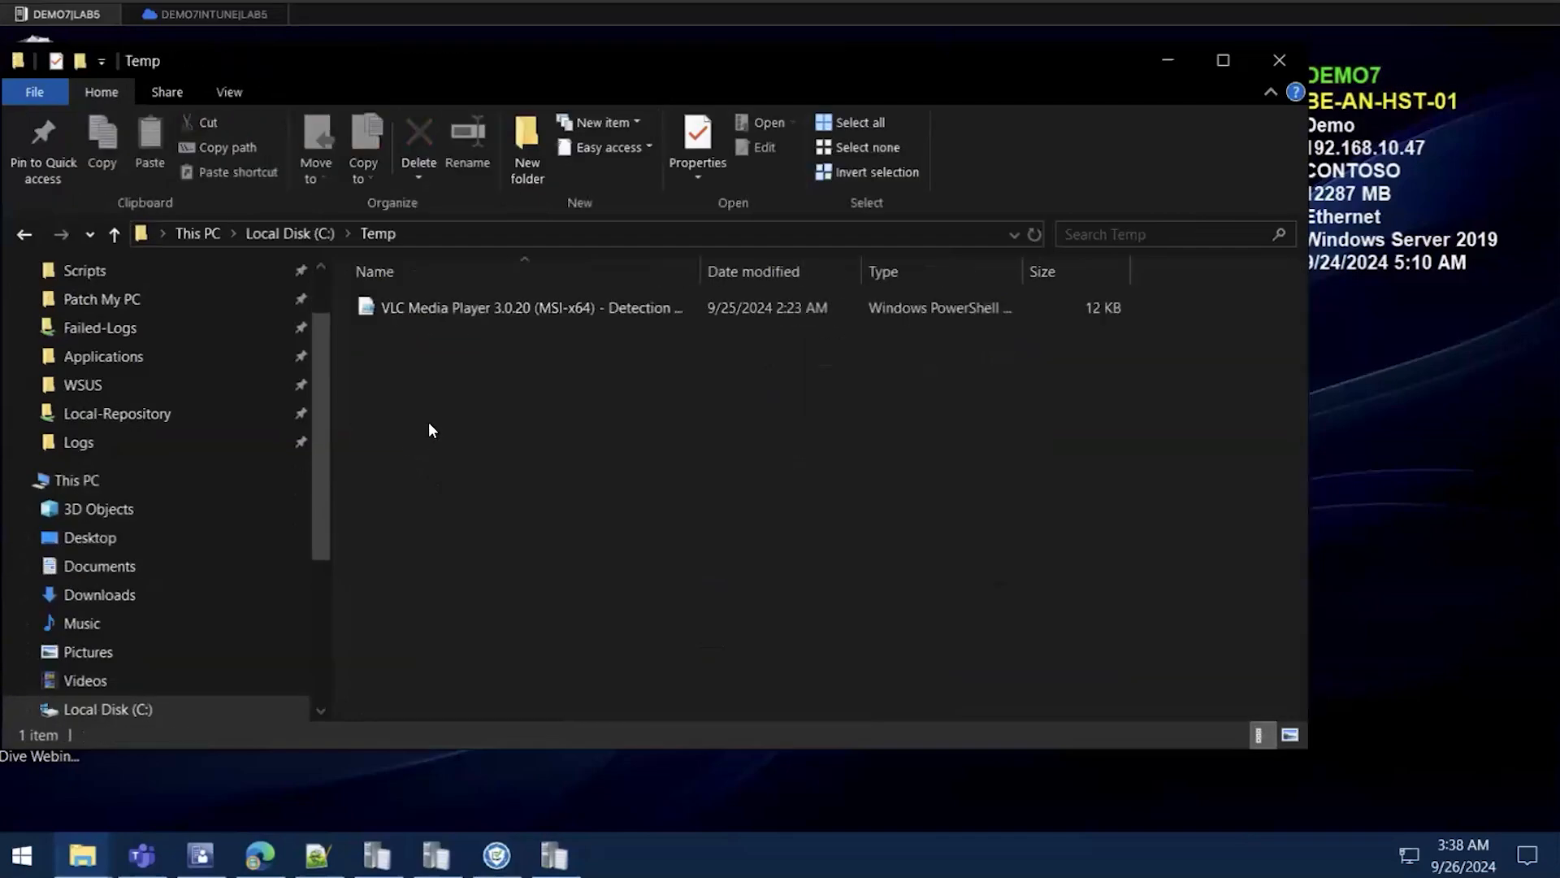
Open the VLC Media Player 3.0.20 (MSI-x64) detection method script from Temp for editing in PowerShell ISE and maximize its window
right_click(441, 306)
click(230, 382)
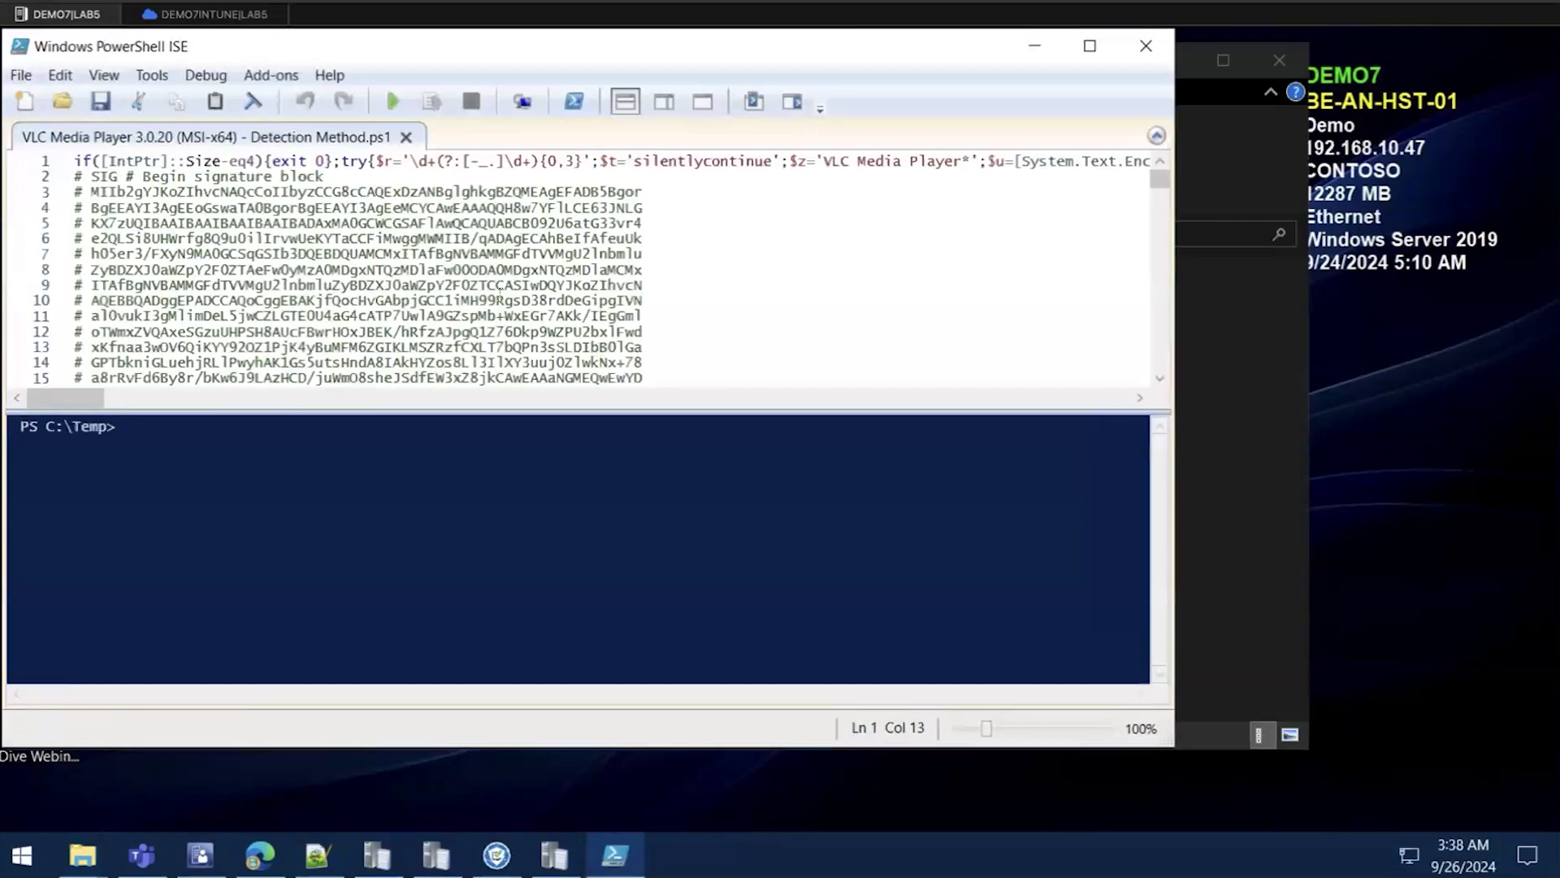
click(1090, 46)
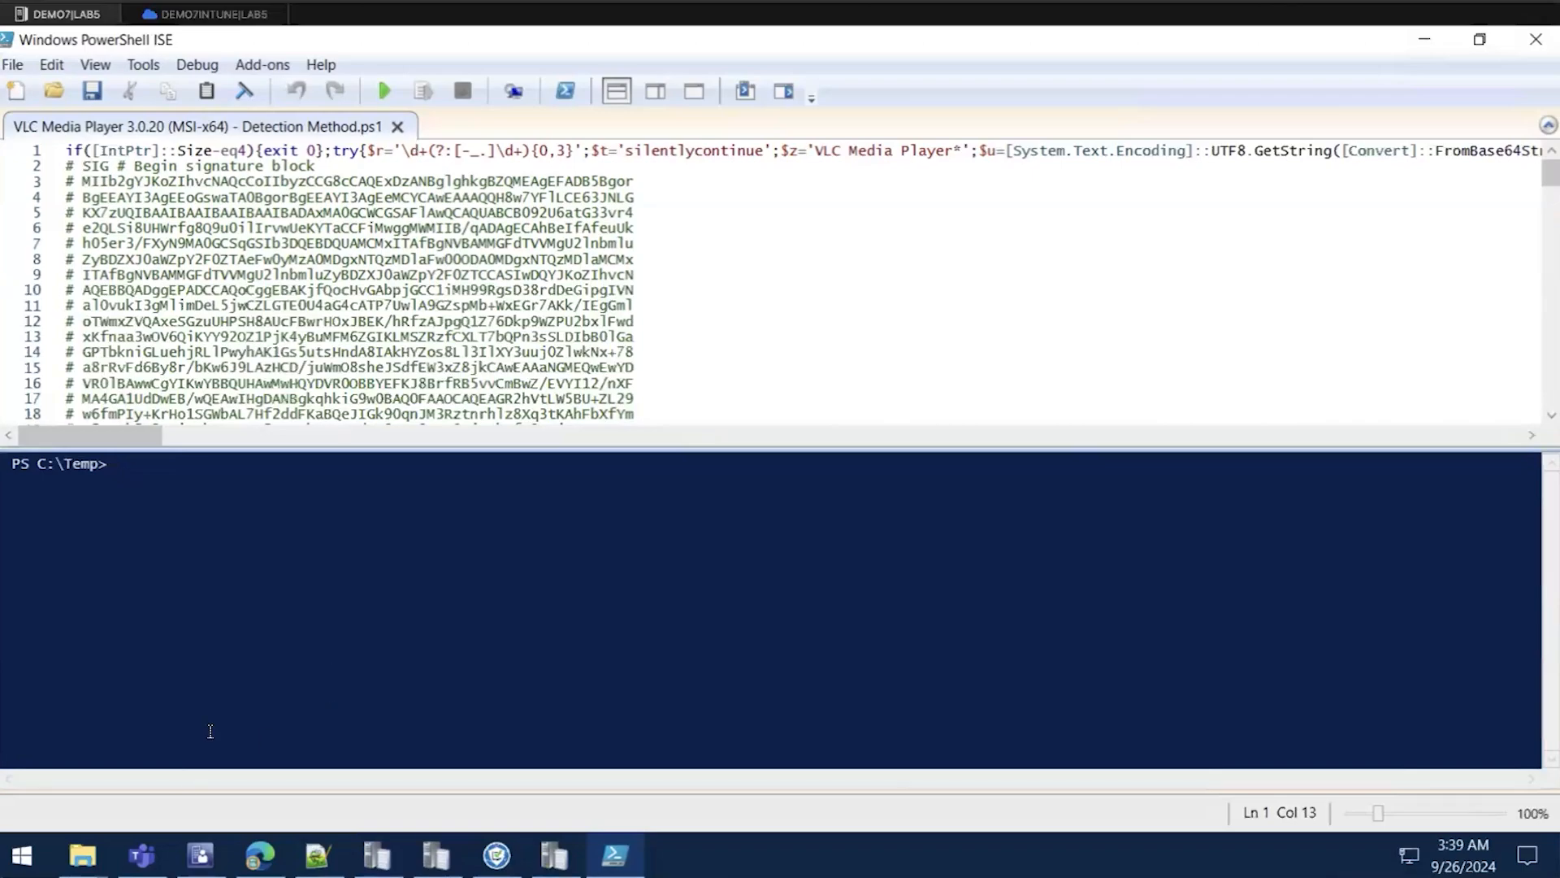
Launch a regular Windows PowerShell console and change its working directory to C:\Temp\
click(437, 855)
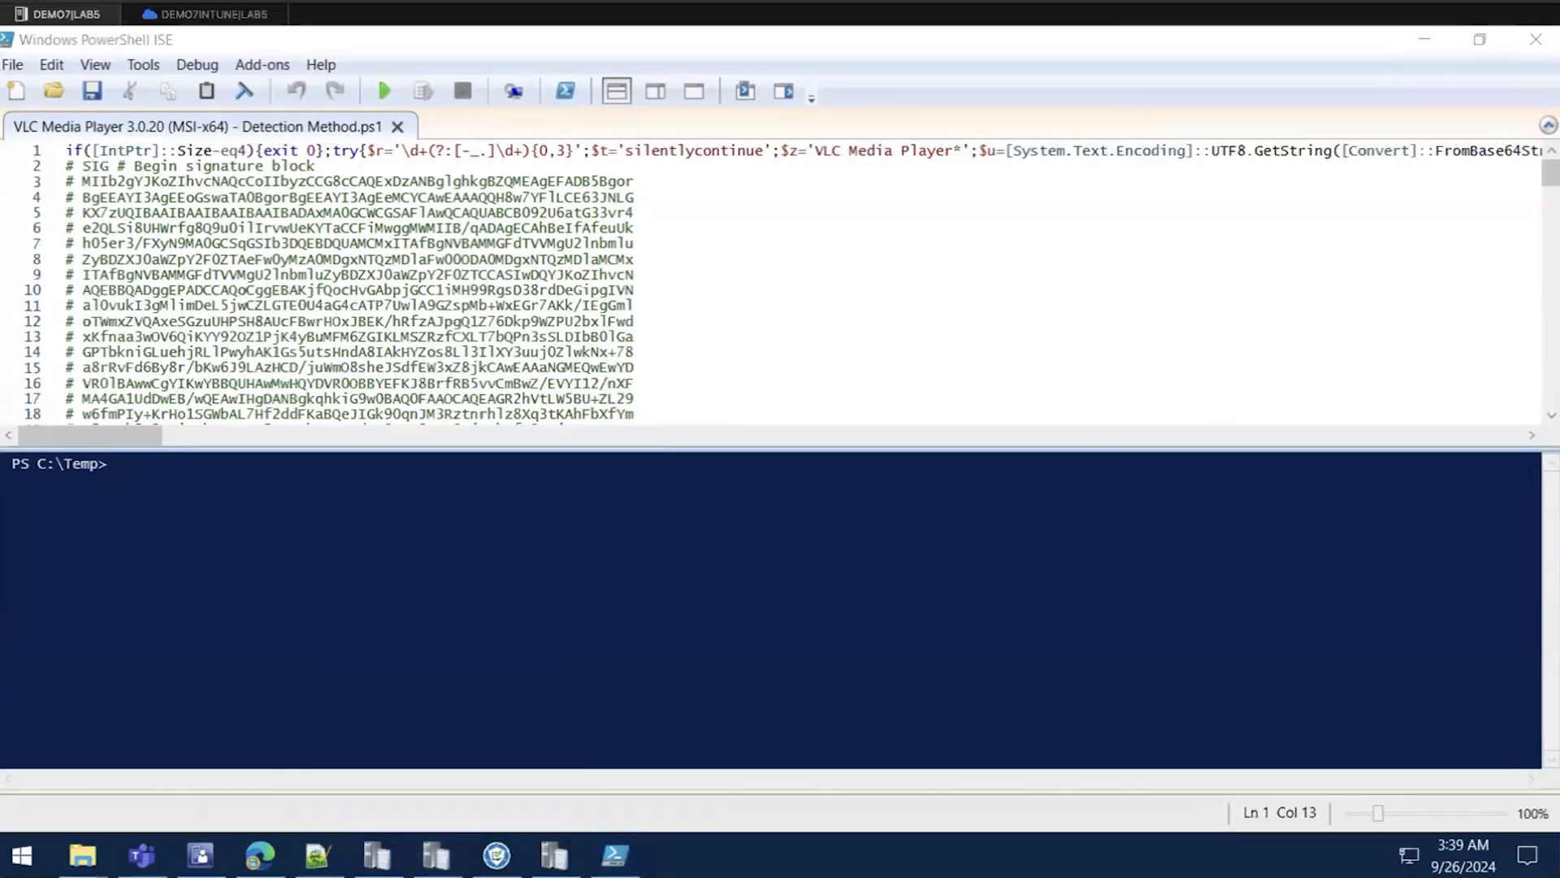
key(super)
text(power)
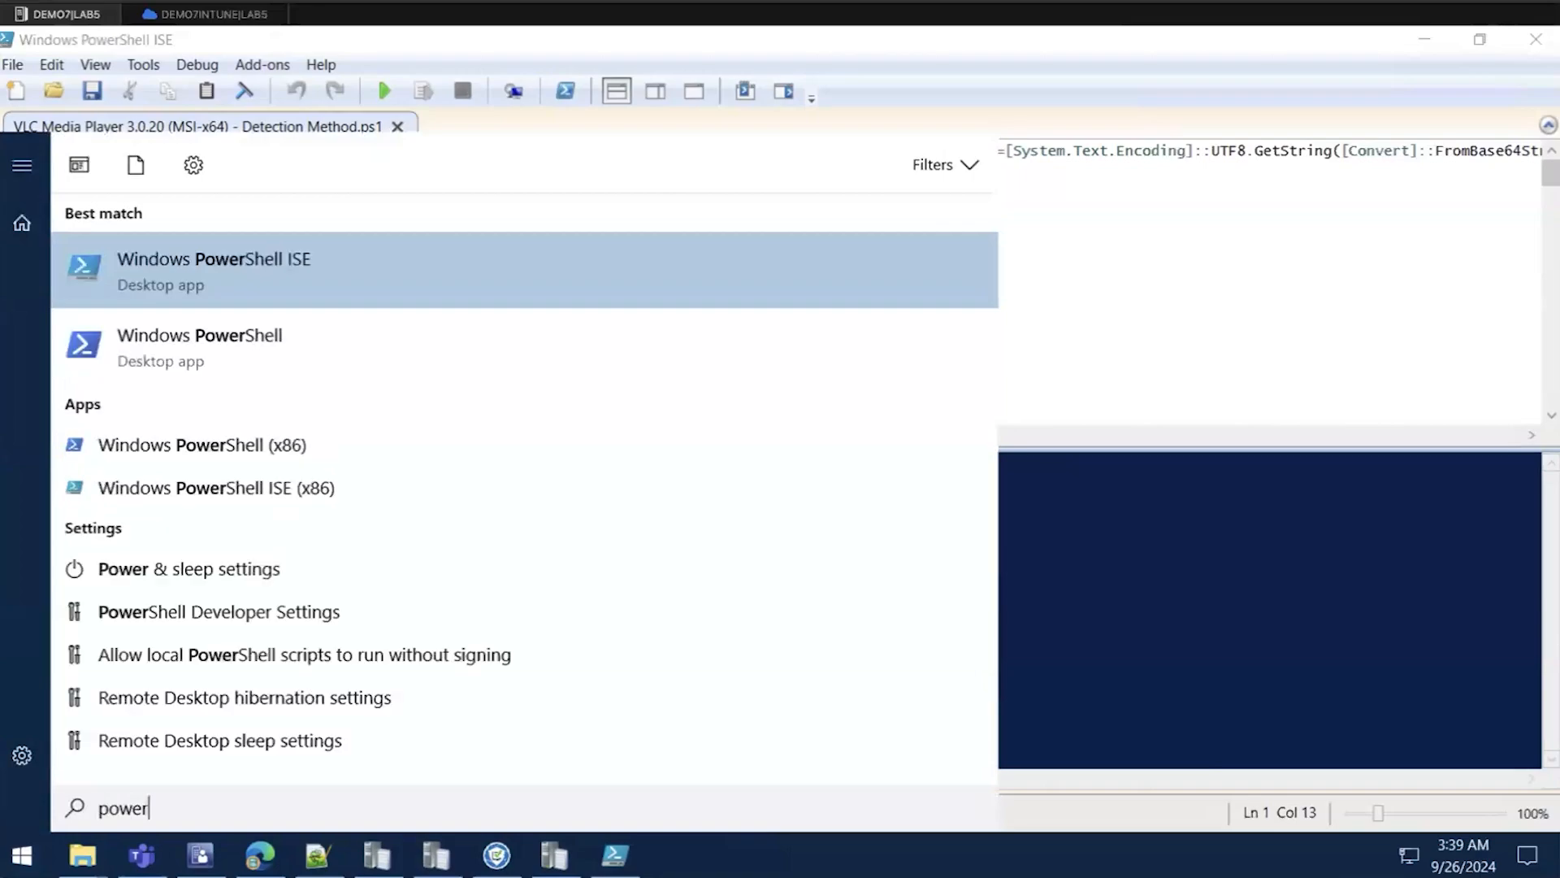
click(242, 348)
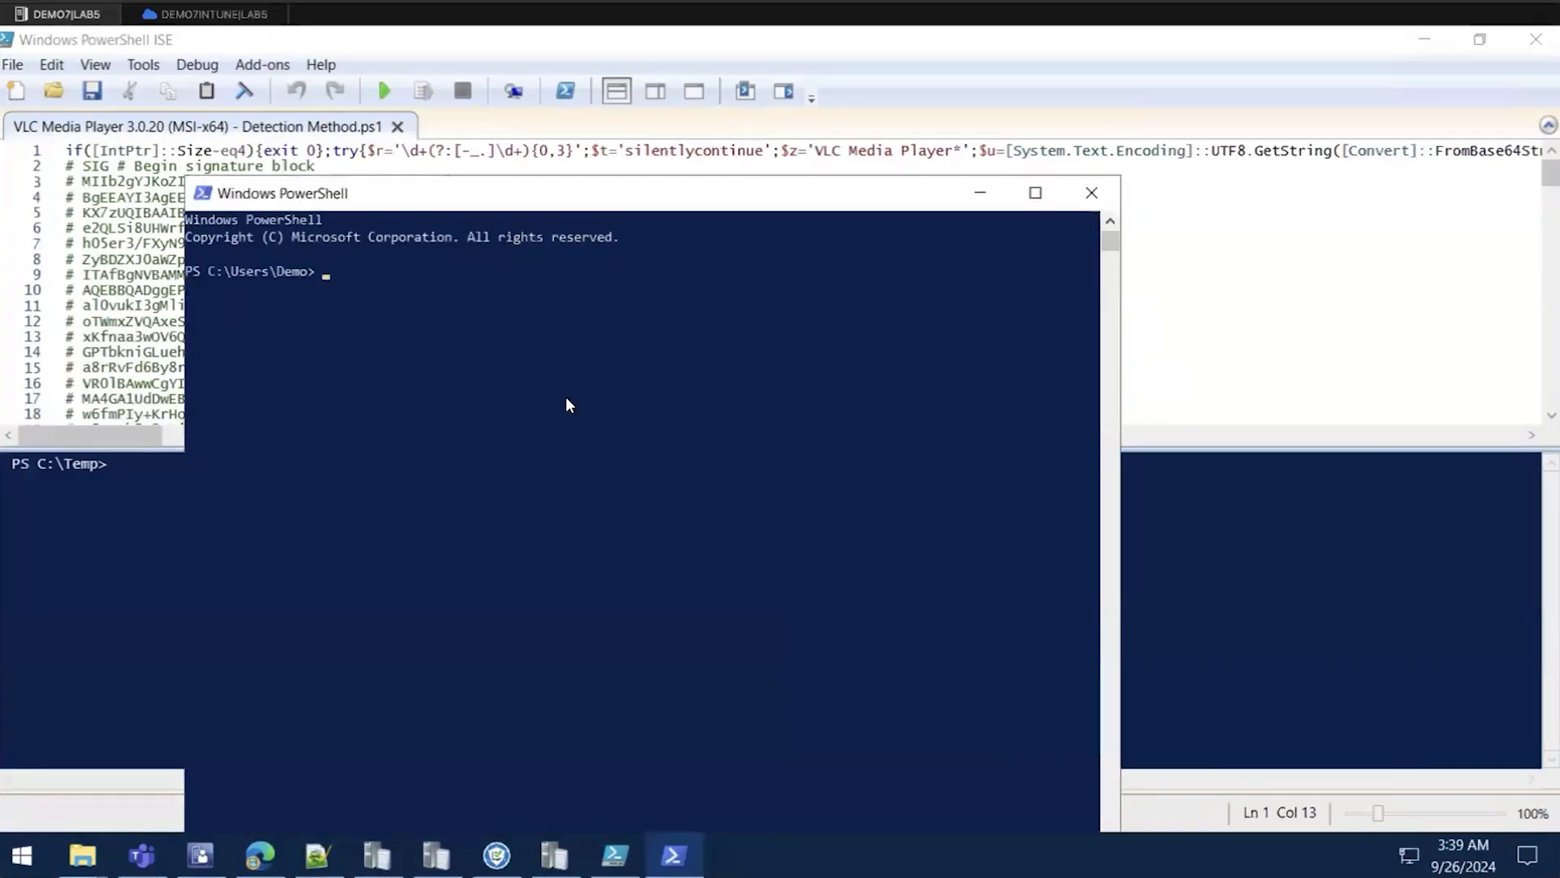
text(cd C:\Temp\)
key(Return)
Query the console's current language mode with $ExecutionContext.SessionState.LanguageMode and point out the returned value
text($)
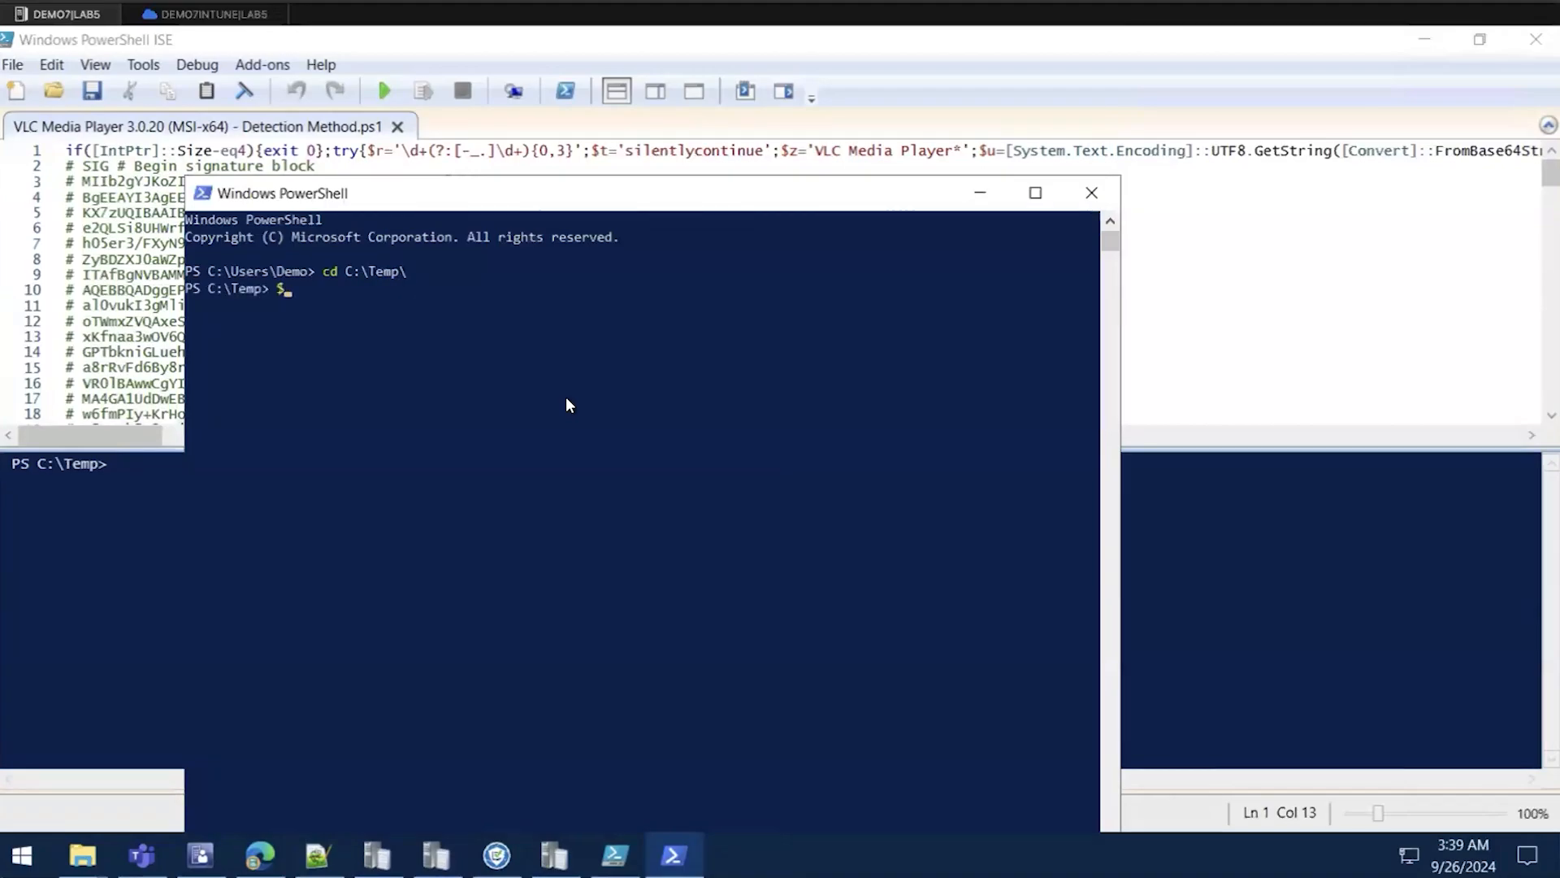
text(Ex)
key(Tab)
text(.Se)
key(Tab)
text(.L)
key(Tab)
key(Return)
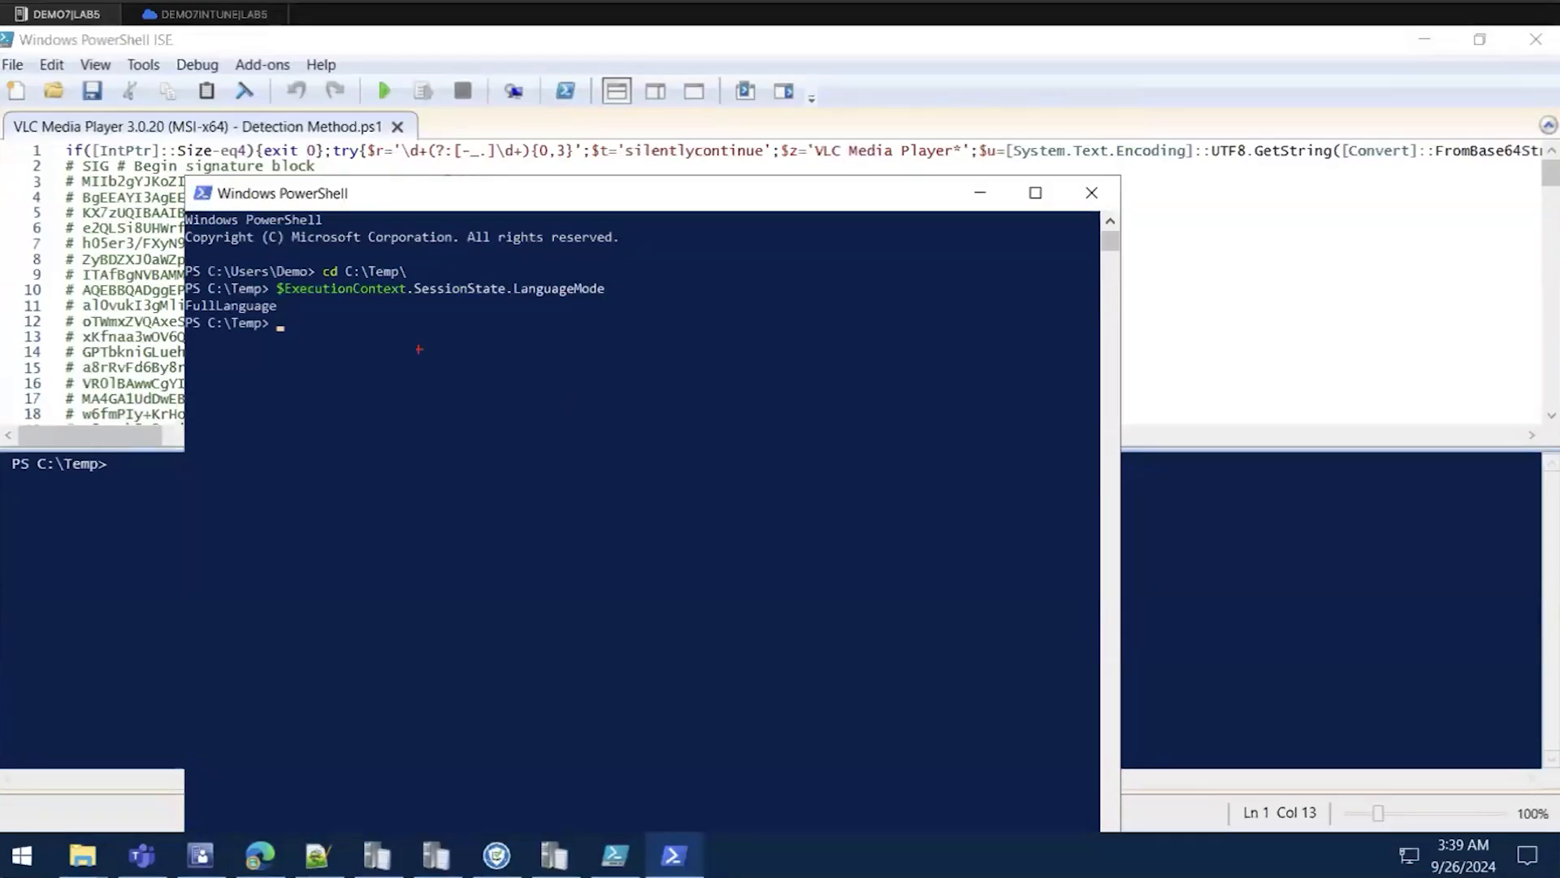
drag(301, 317, 407, 391)
key(Escape)
Run the VLC Media Player detection method script from C:\Temp in the PowerShell console
text(.\)
key(Tab)
key(Return)
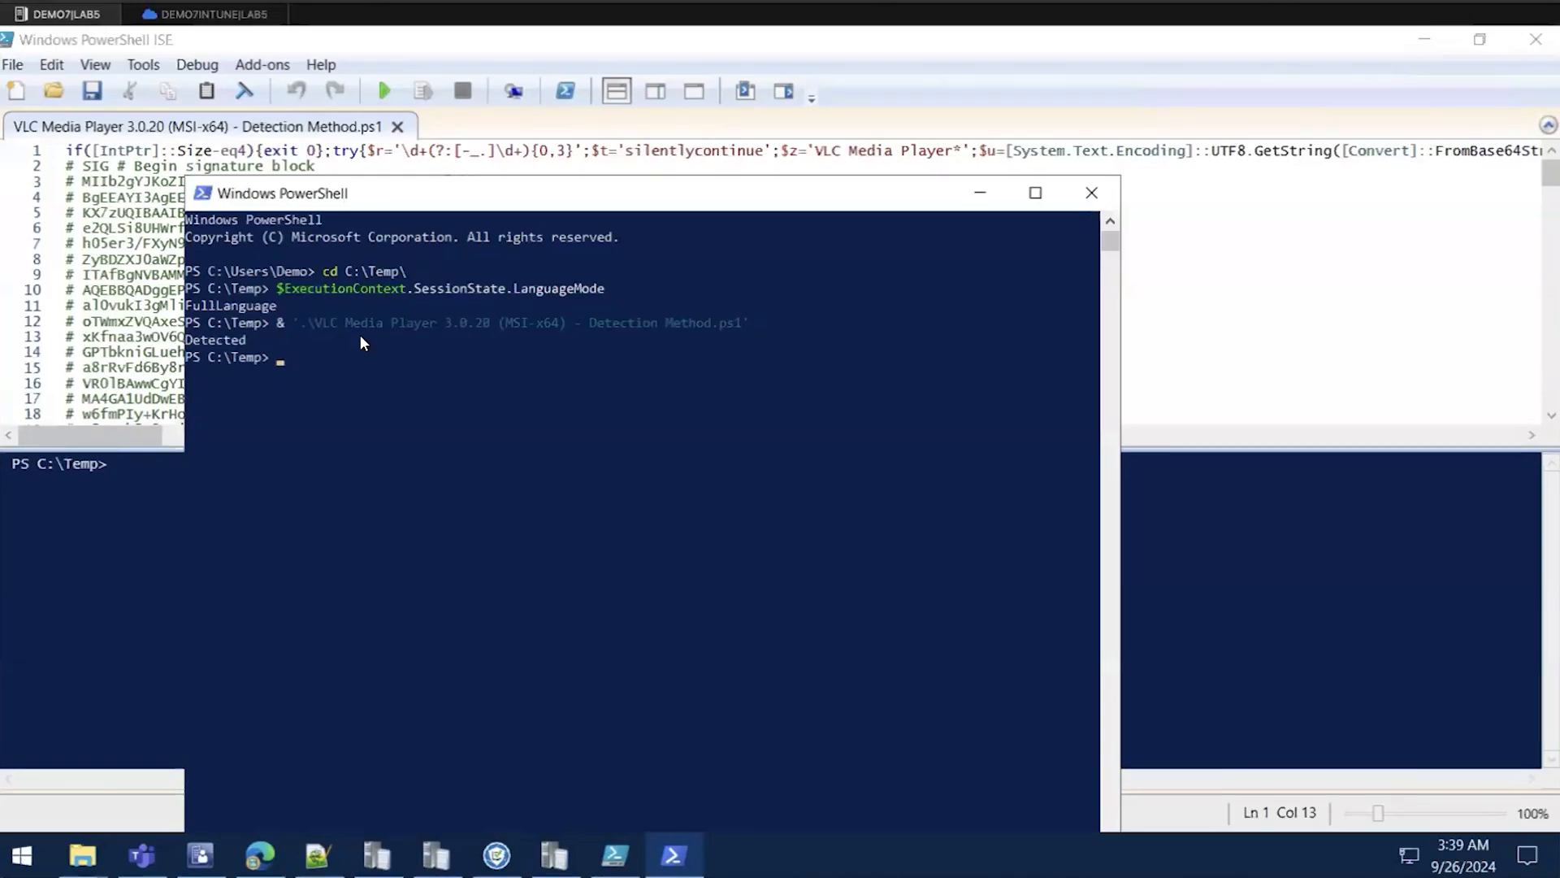
Set $ExecutionContext.SessionState.LanguageMode to "ConstrainedLanguage" and query the language mode again to check it
key(Up)
key(Up)
text(=)
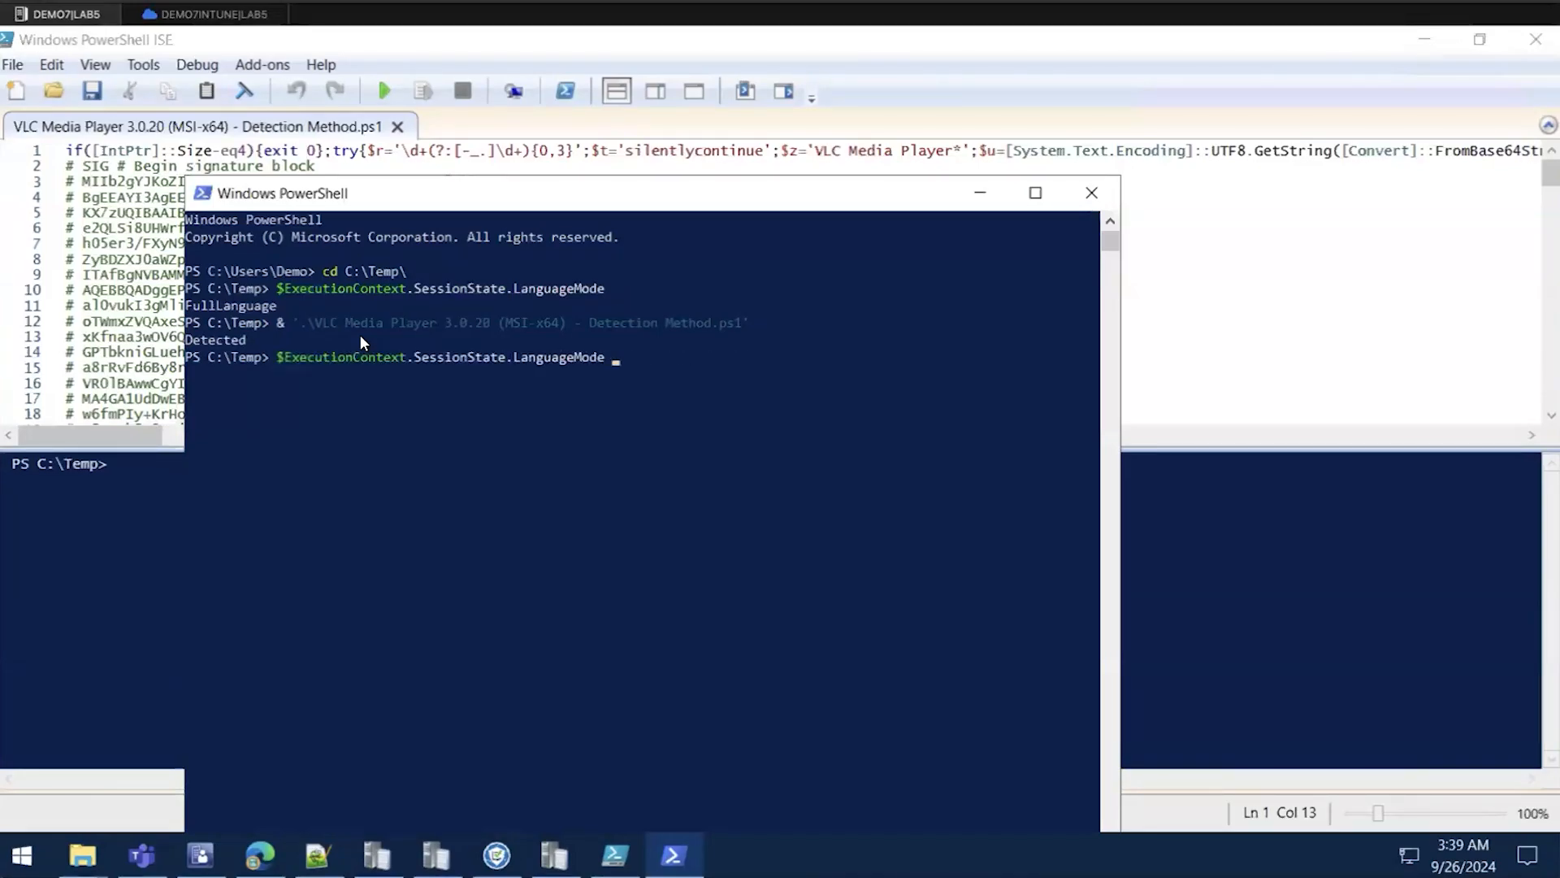
text( "ConstrainedLanguage")
key(Return)
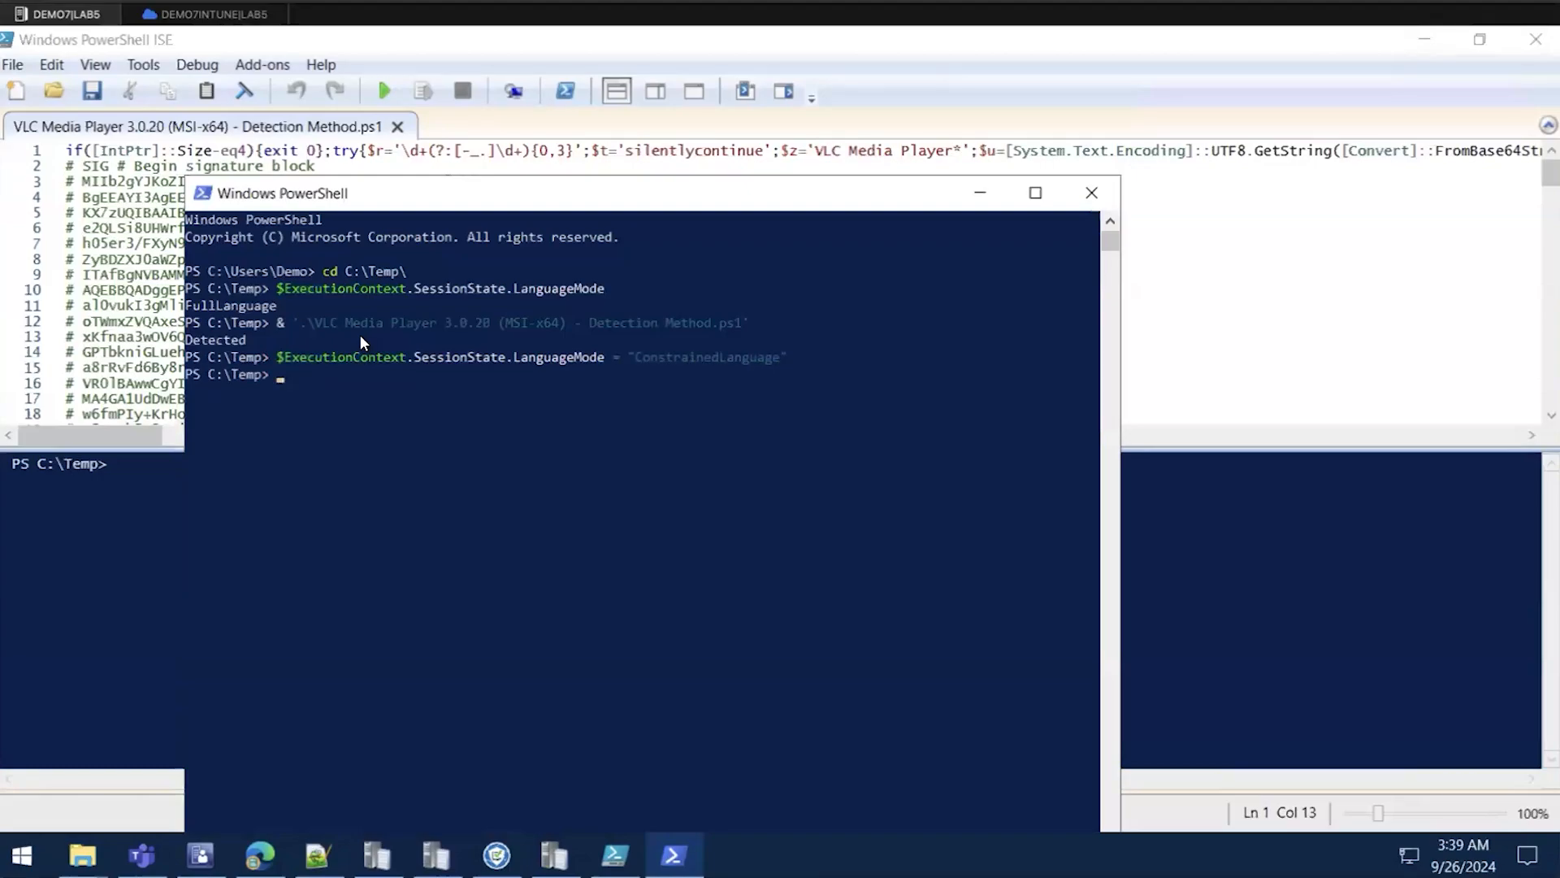
key(Up)
key(Up)
key(Up)
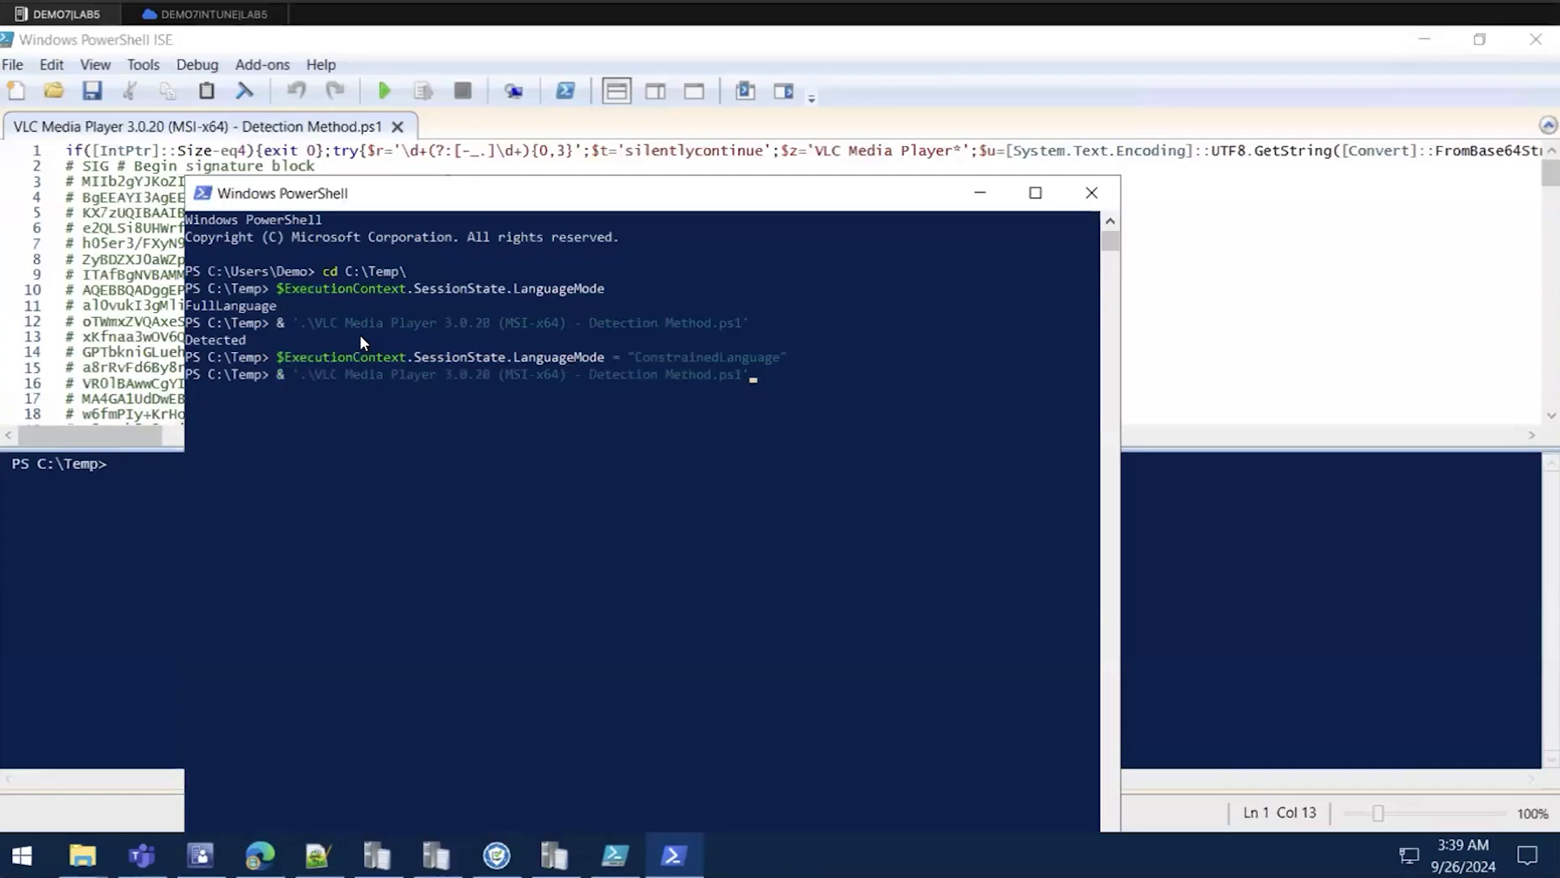
key(Return)
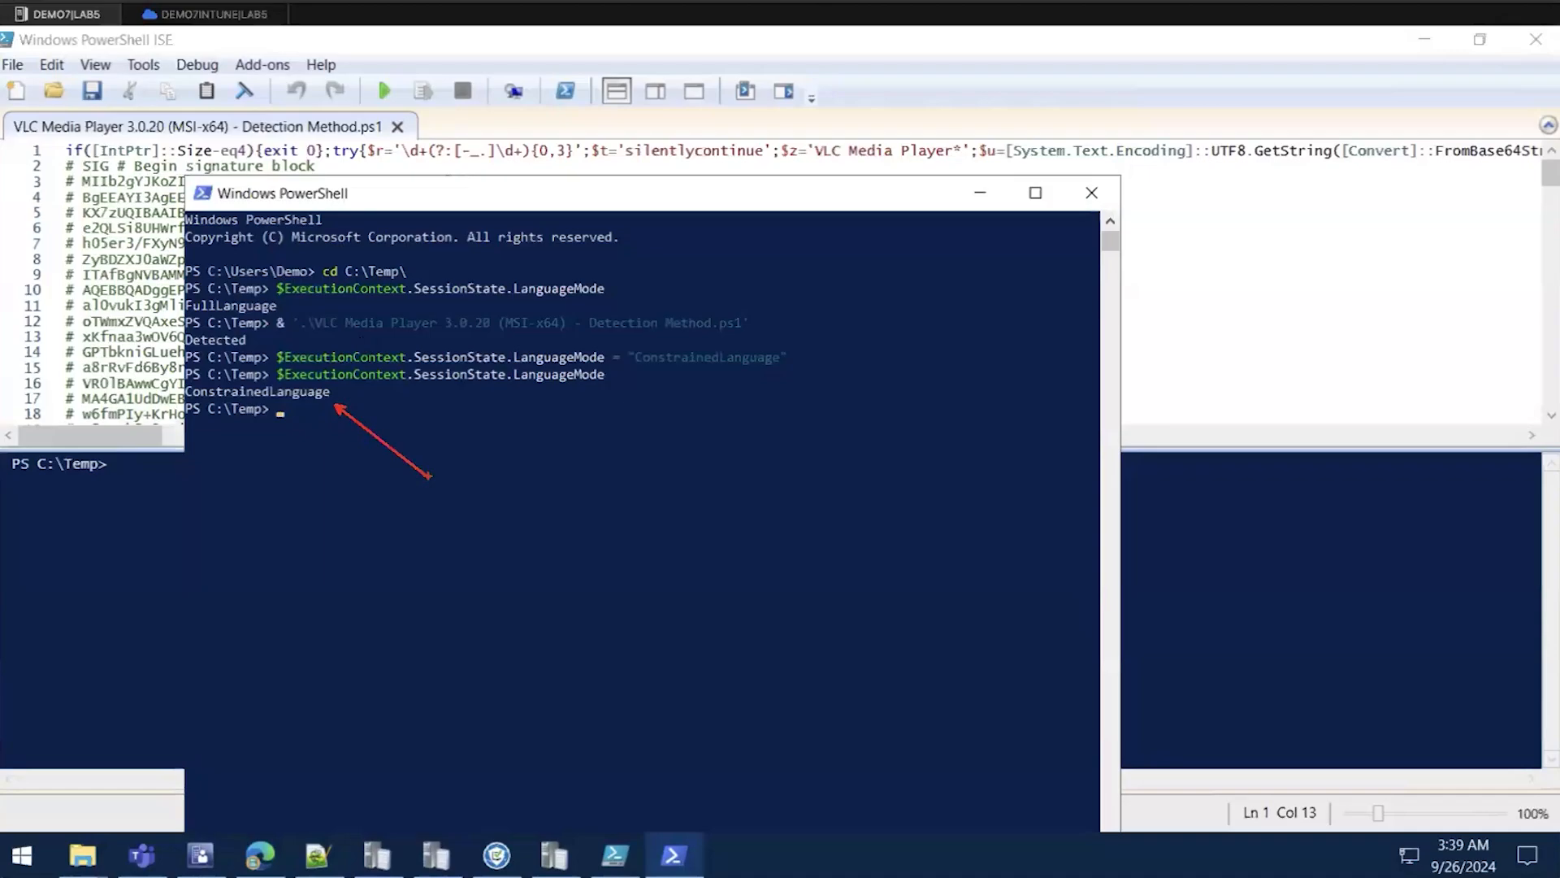
Rerun the VLC Media Player detection method script with the session in constrained language mode
key(Up)
key(Up)
key(Up)
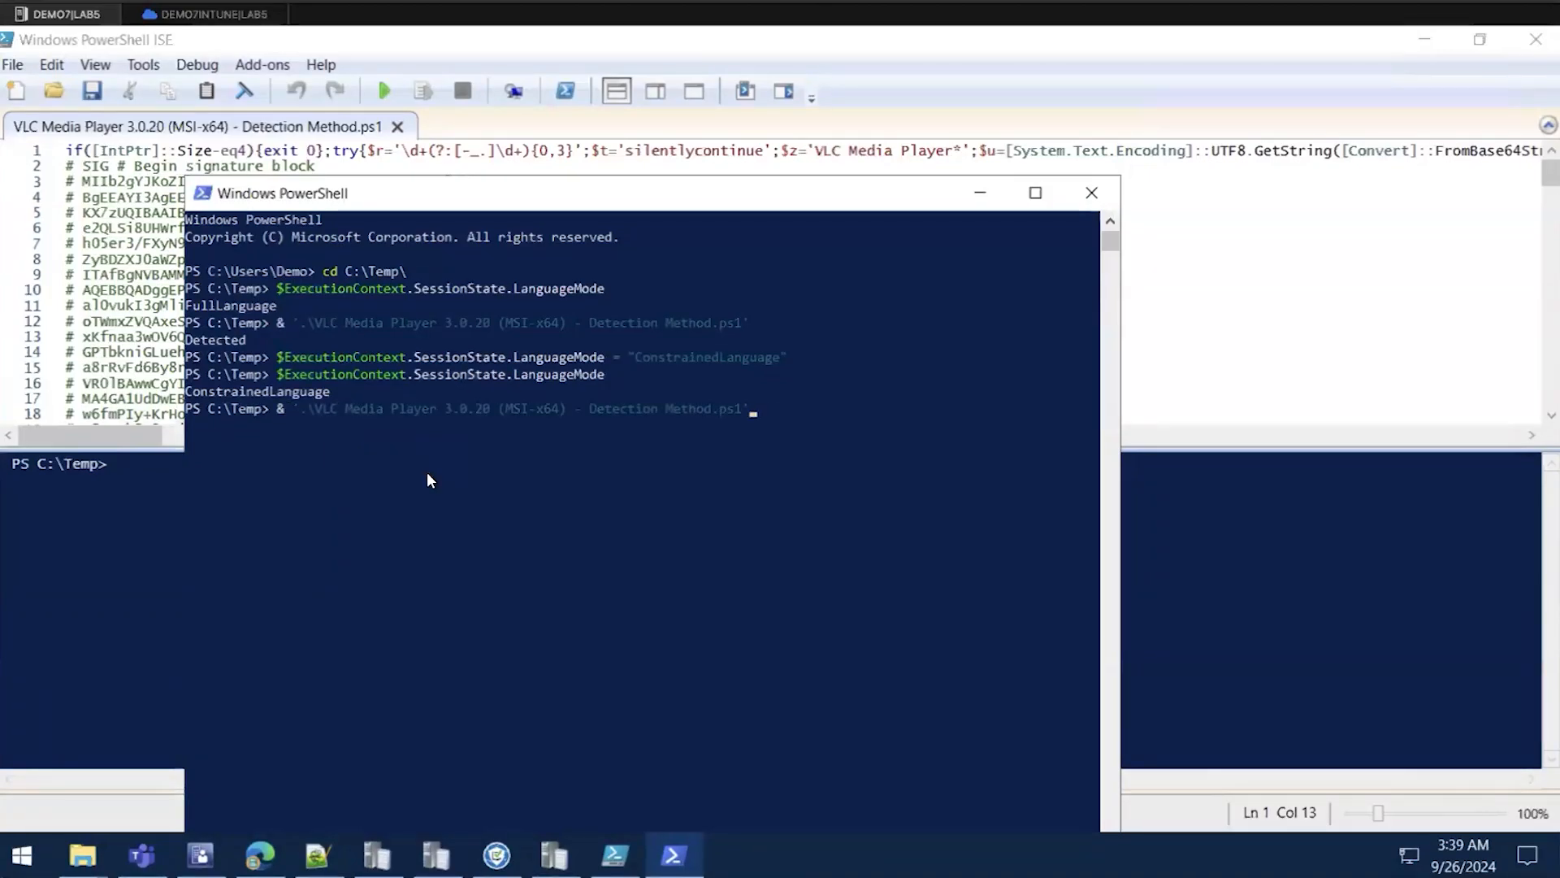
key(Return)
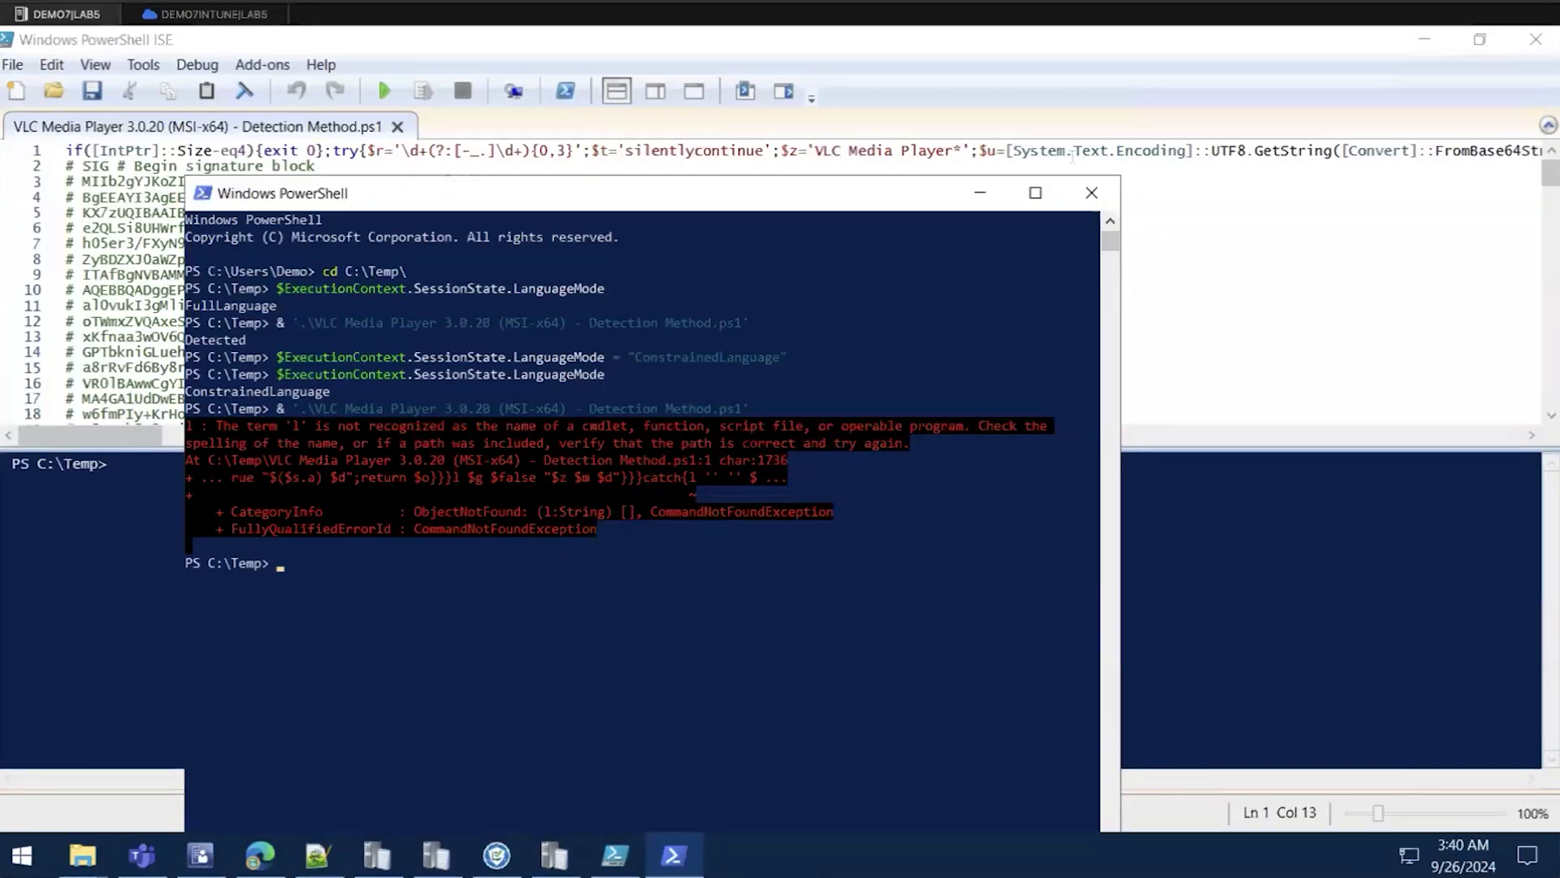
Copy the expression [System.Text.Encoding]::UTF8.GetString([Convert]::FromBase64String('')) from line 1 of the detection script in PowerShell ISE
click(1002, 150)
drag(1002, 149, 304, 166)
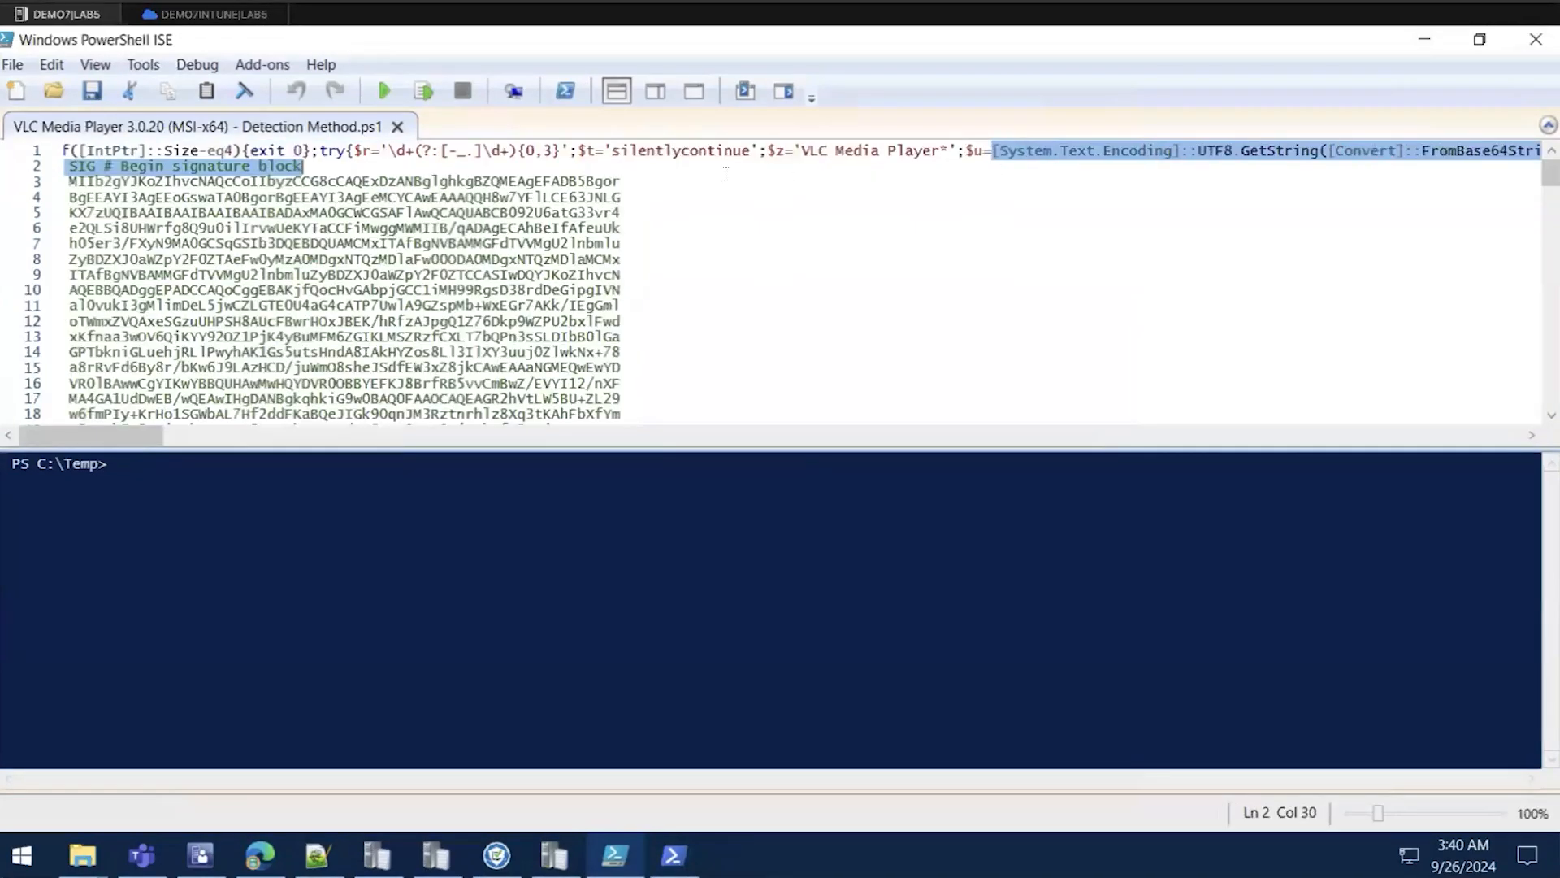
drag(1016, 116, 1420, 139)
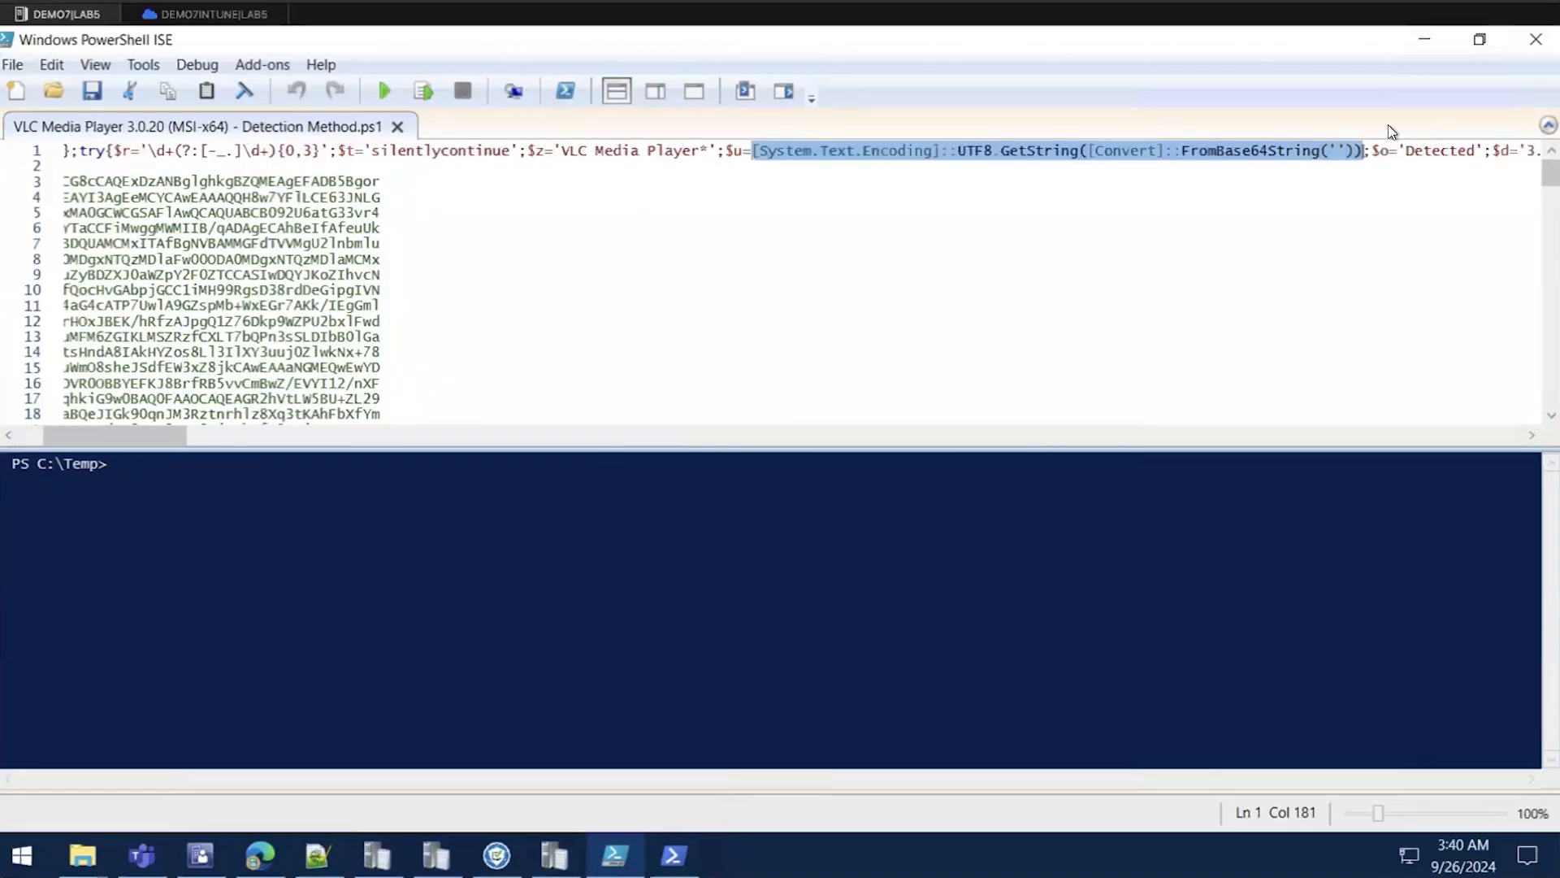
right_click(1271, 150)
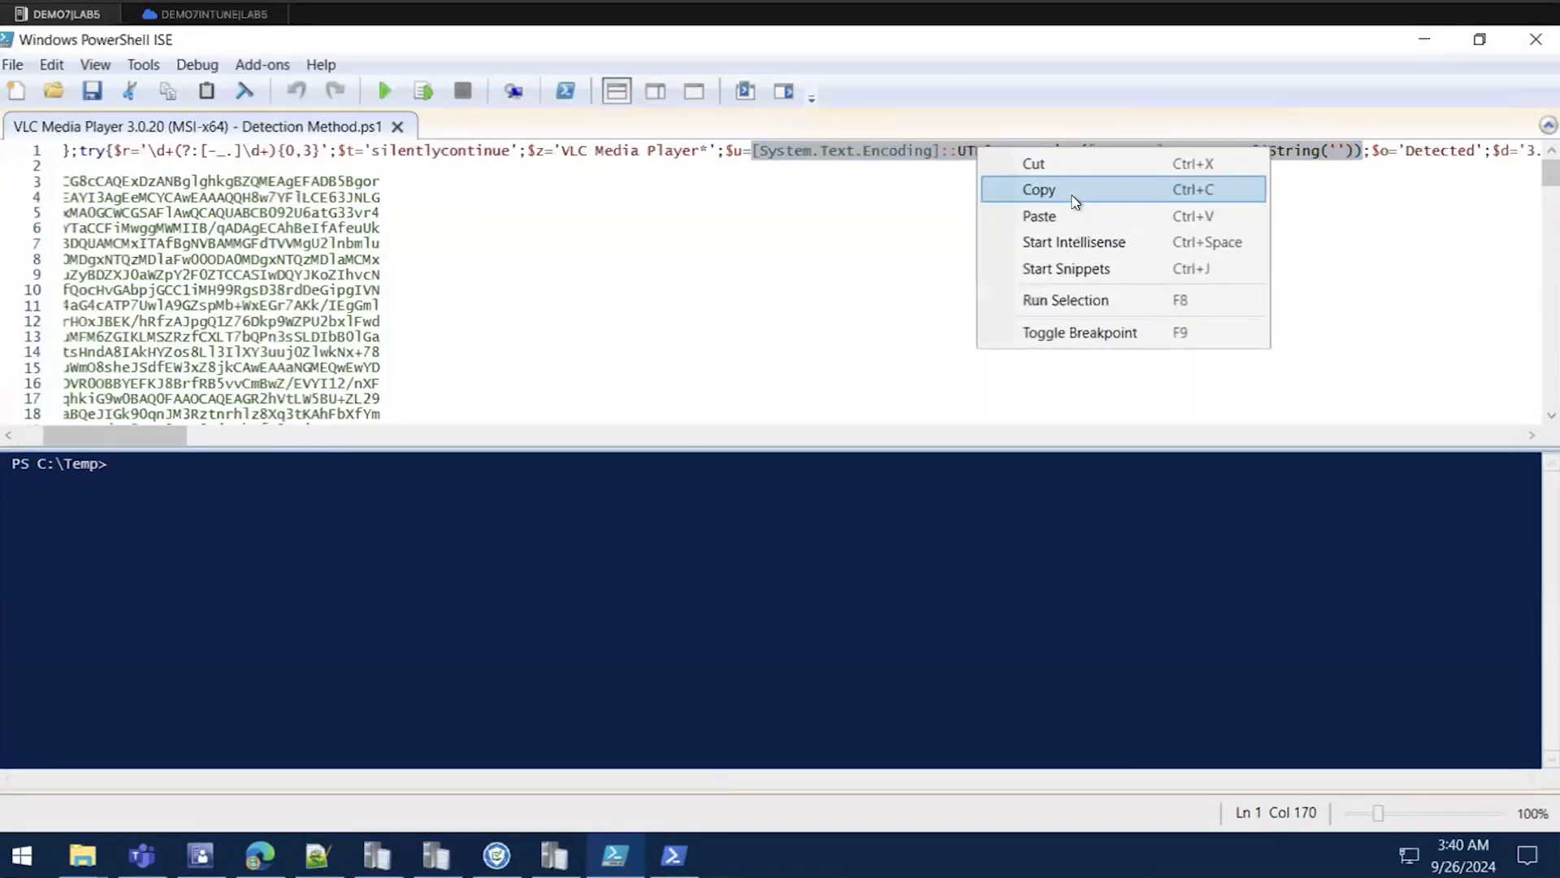
click(1072, 196)
Switch back to the constrained PowerShell console, paste the copied UTF8.GetString expression, and run it
click(673, 855)
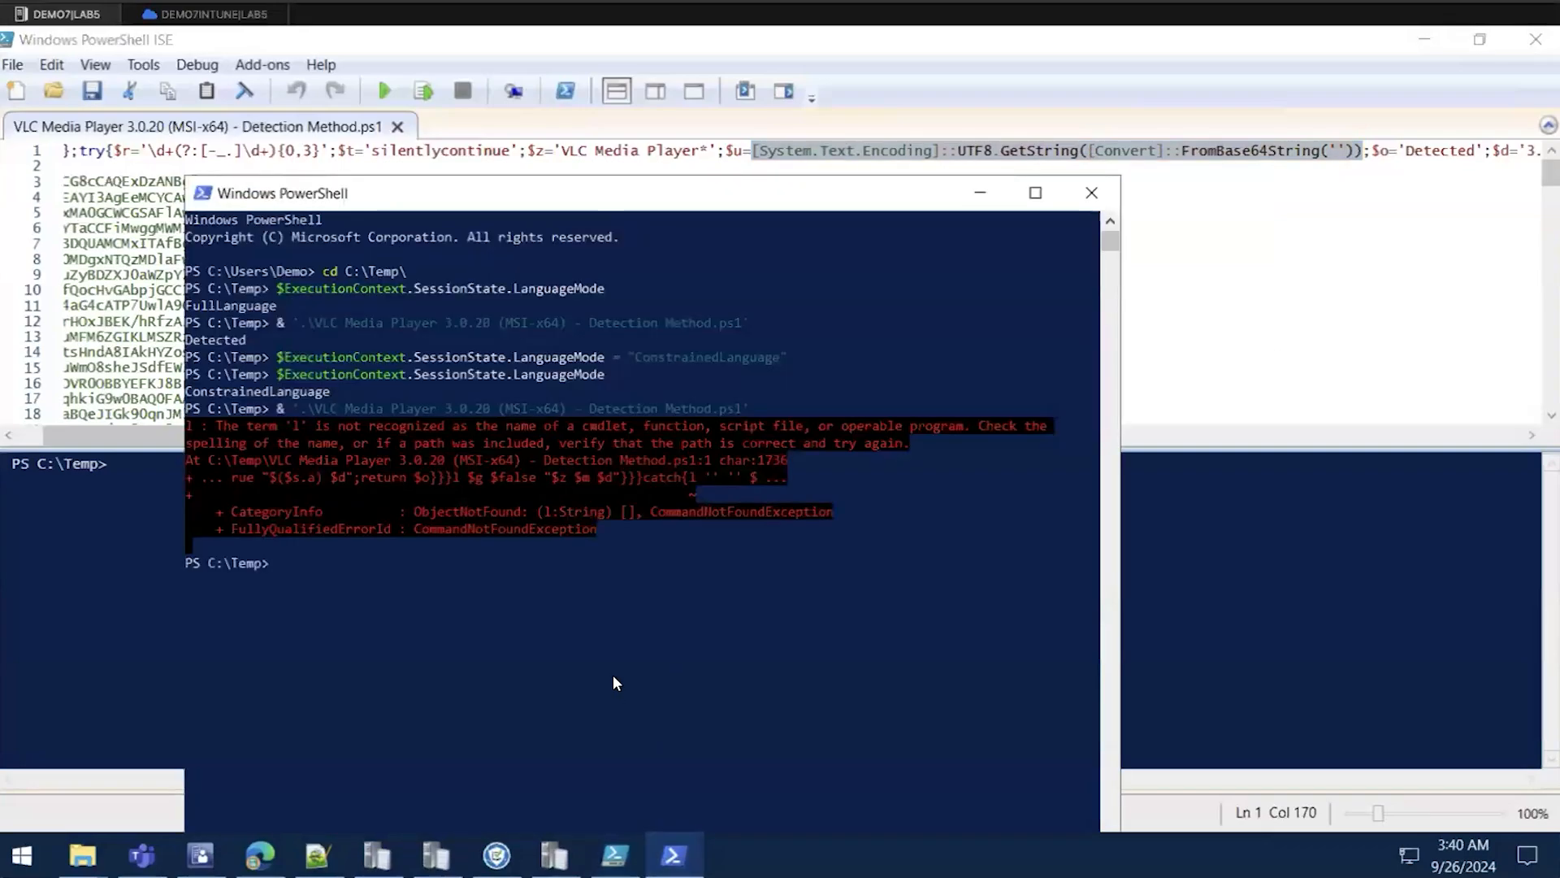
right_click(612, 683)
key(Return)
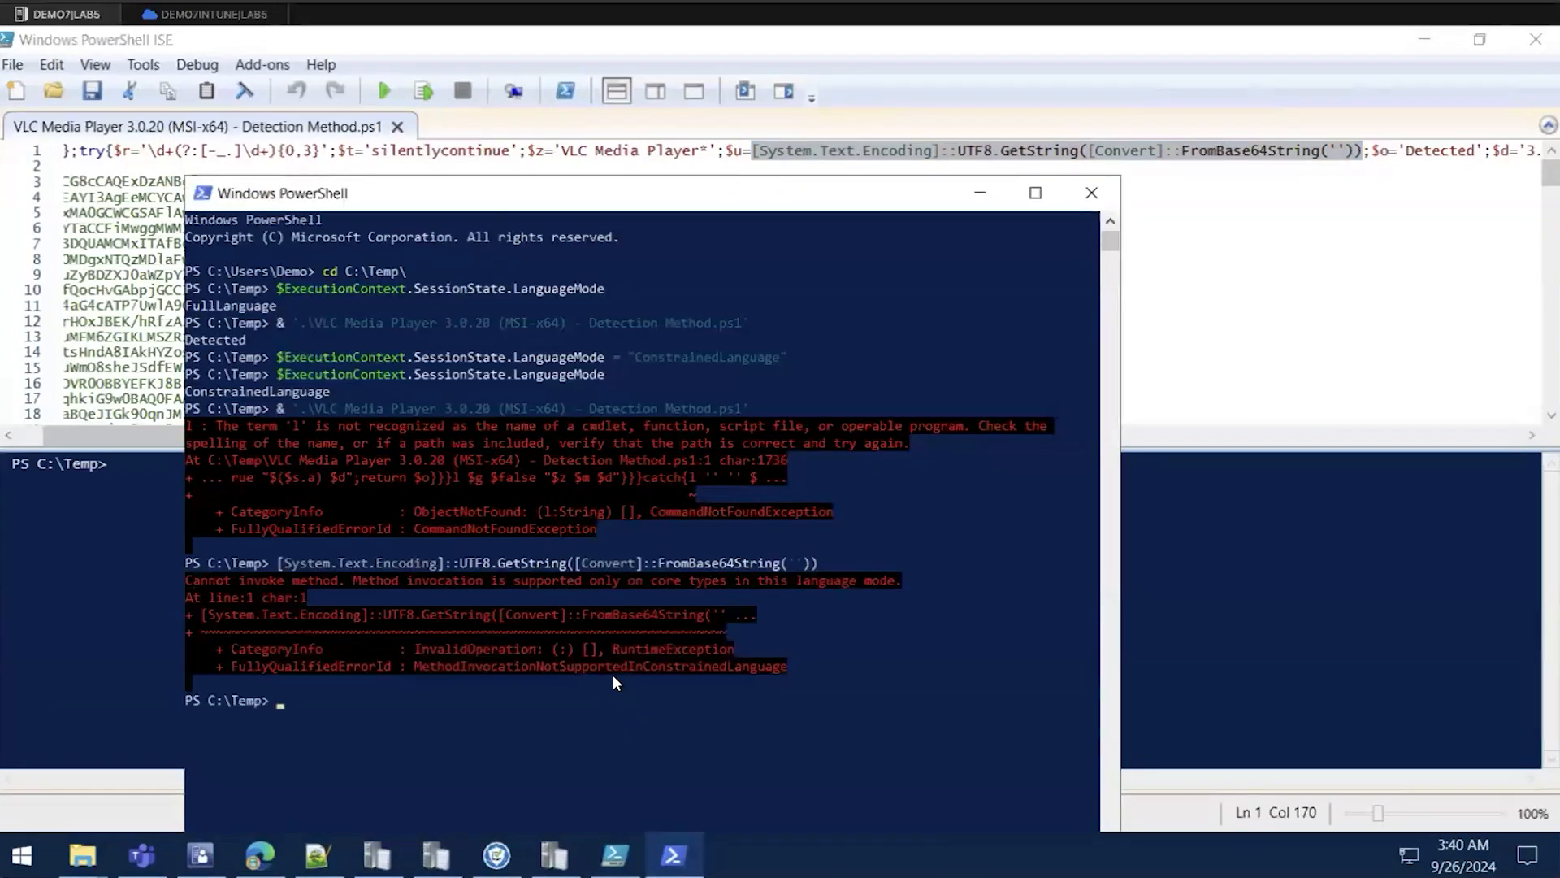